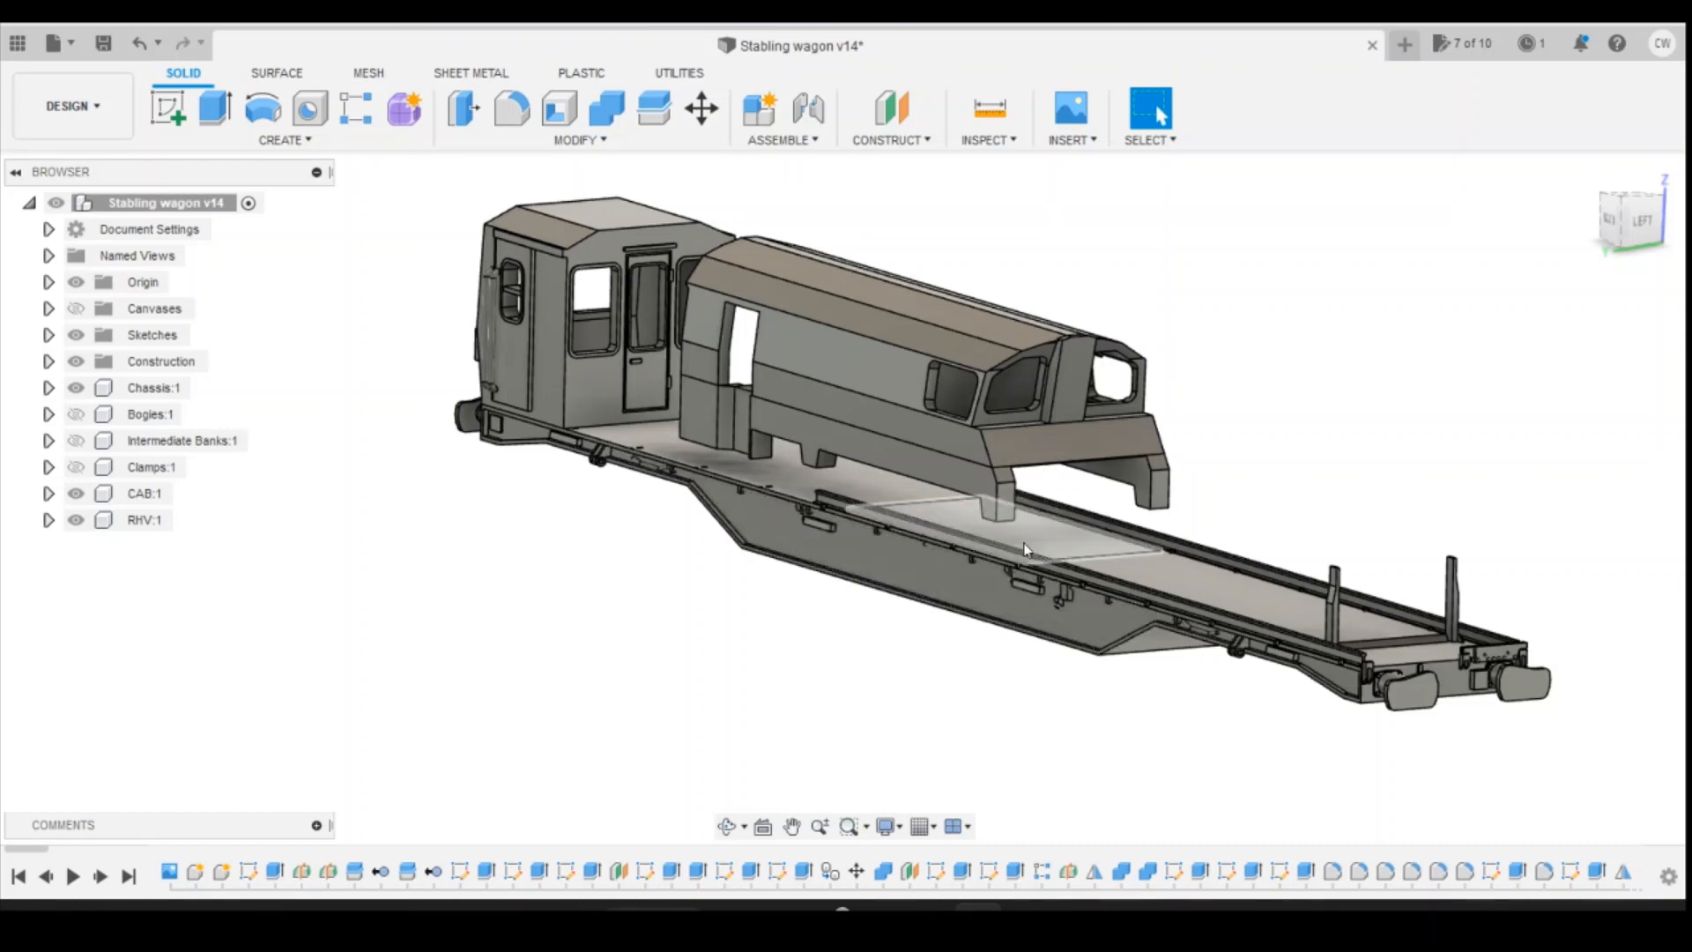
Step: Start a sketch on the lower side face of the RHV body, viewed from the back at its front leg
mouse_move(1027, 907)
left_click(1036, 736)
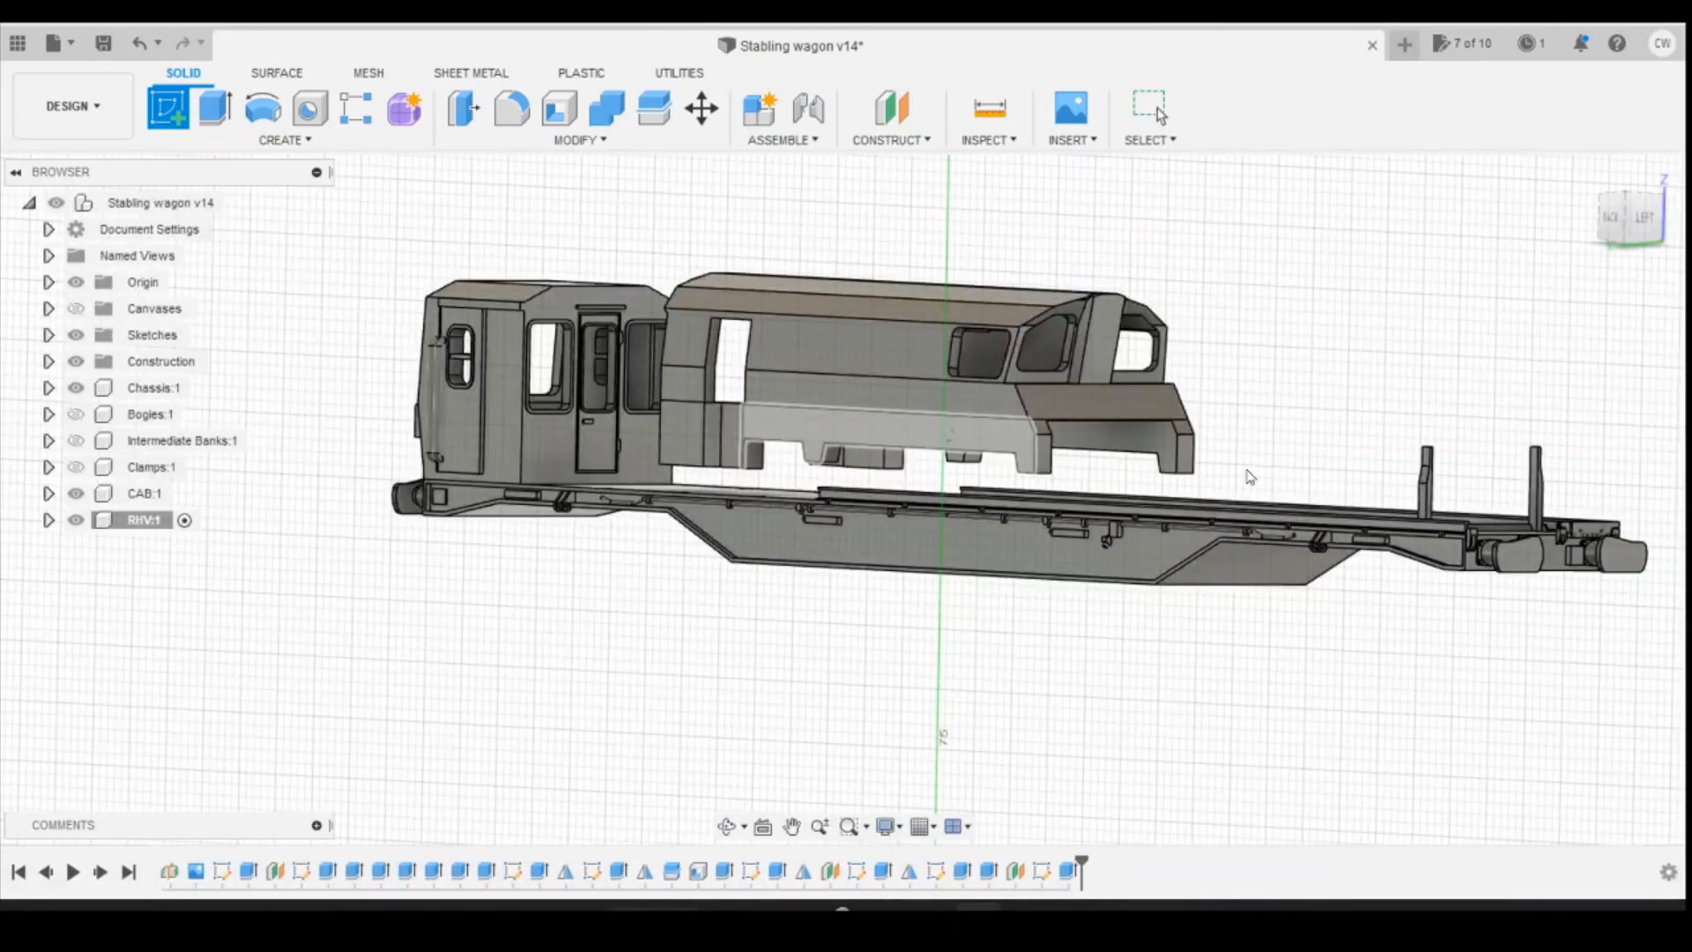
left_click(1023, 393)
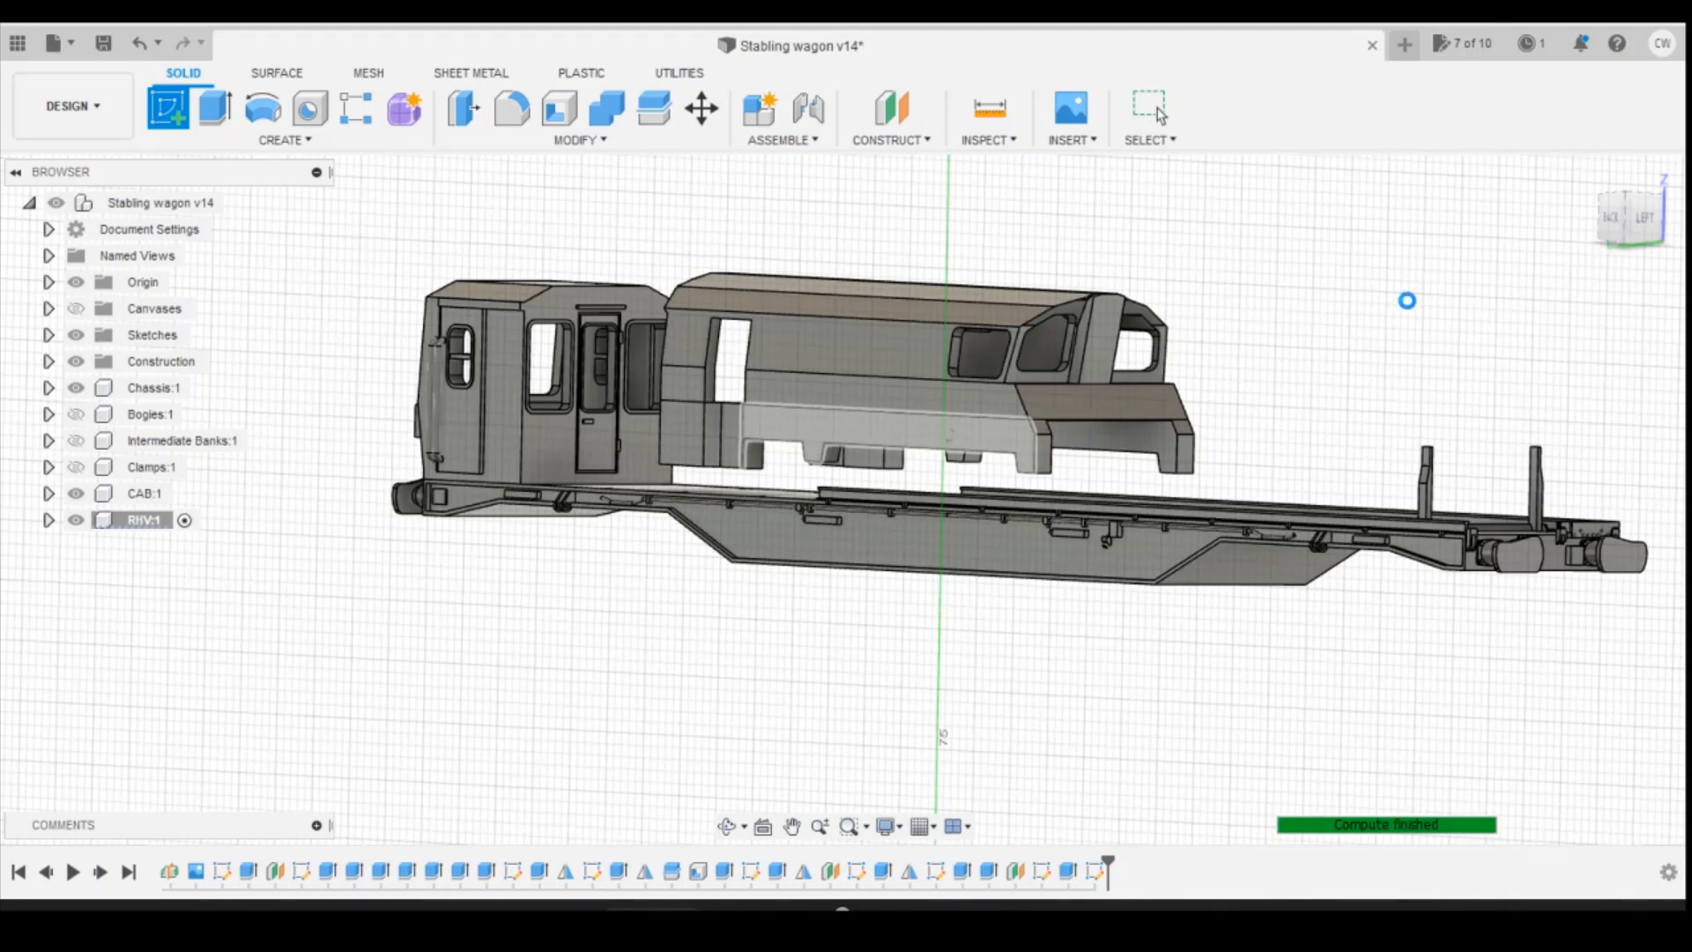
left_click(1606, 222)
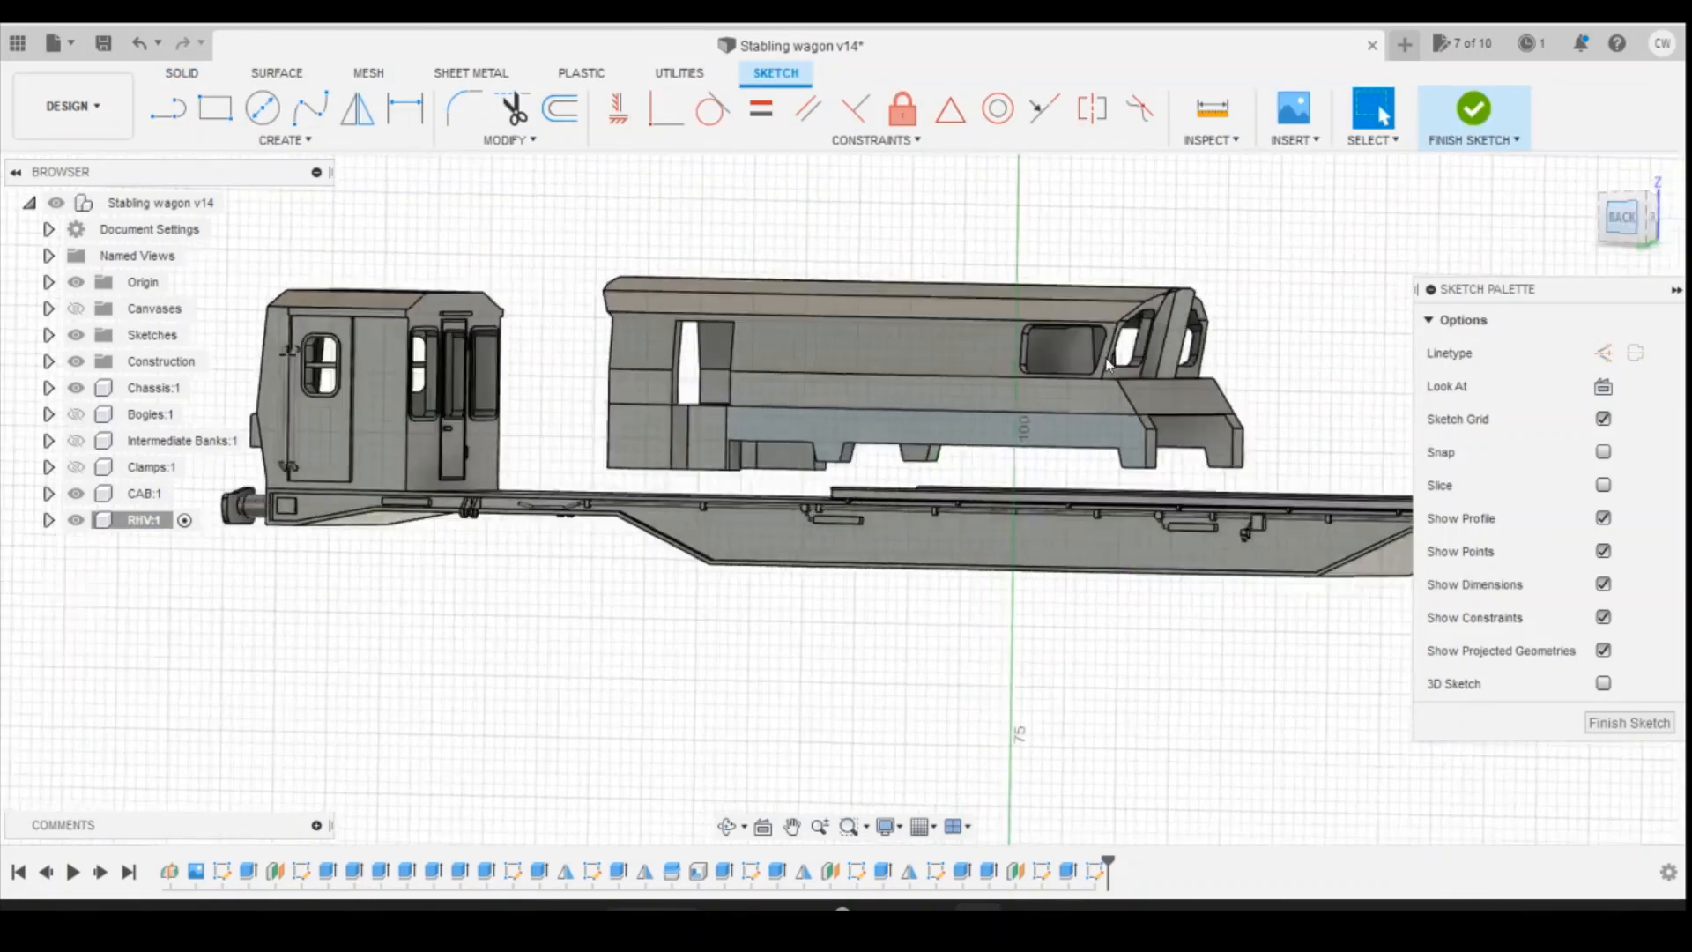
scroll(1177, 446, "down", 1)
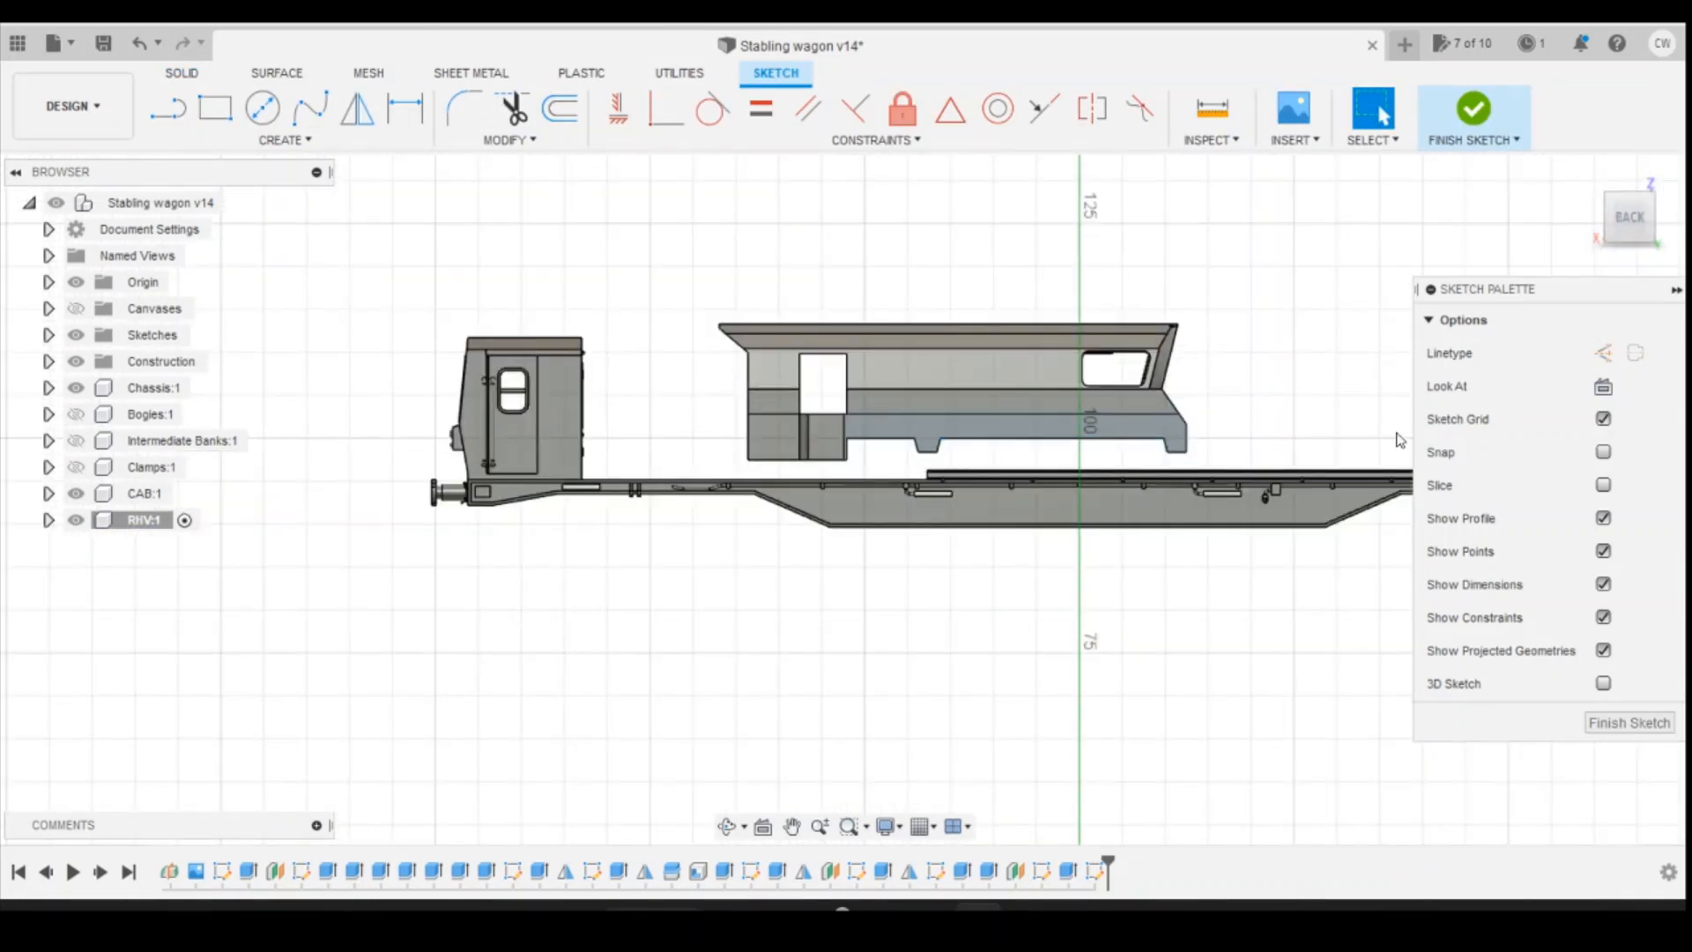
scroll(1186, 454, "up", 5)
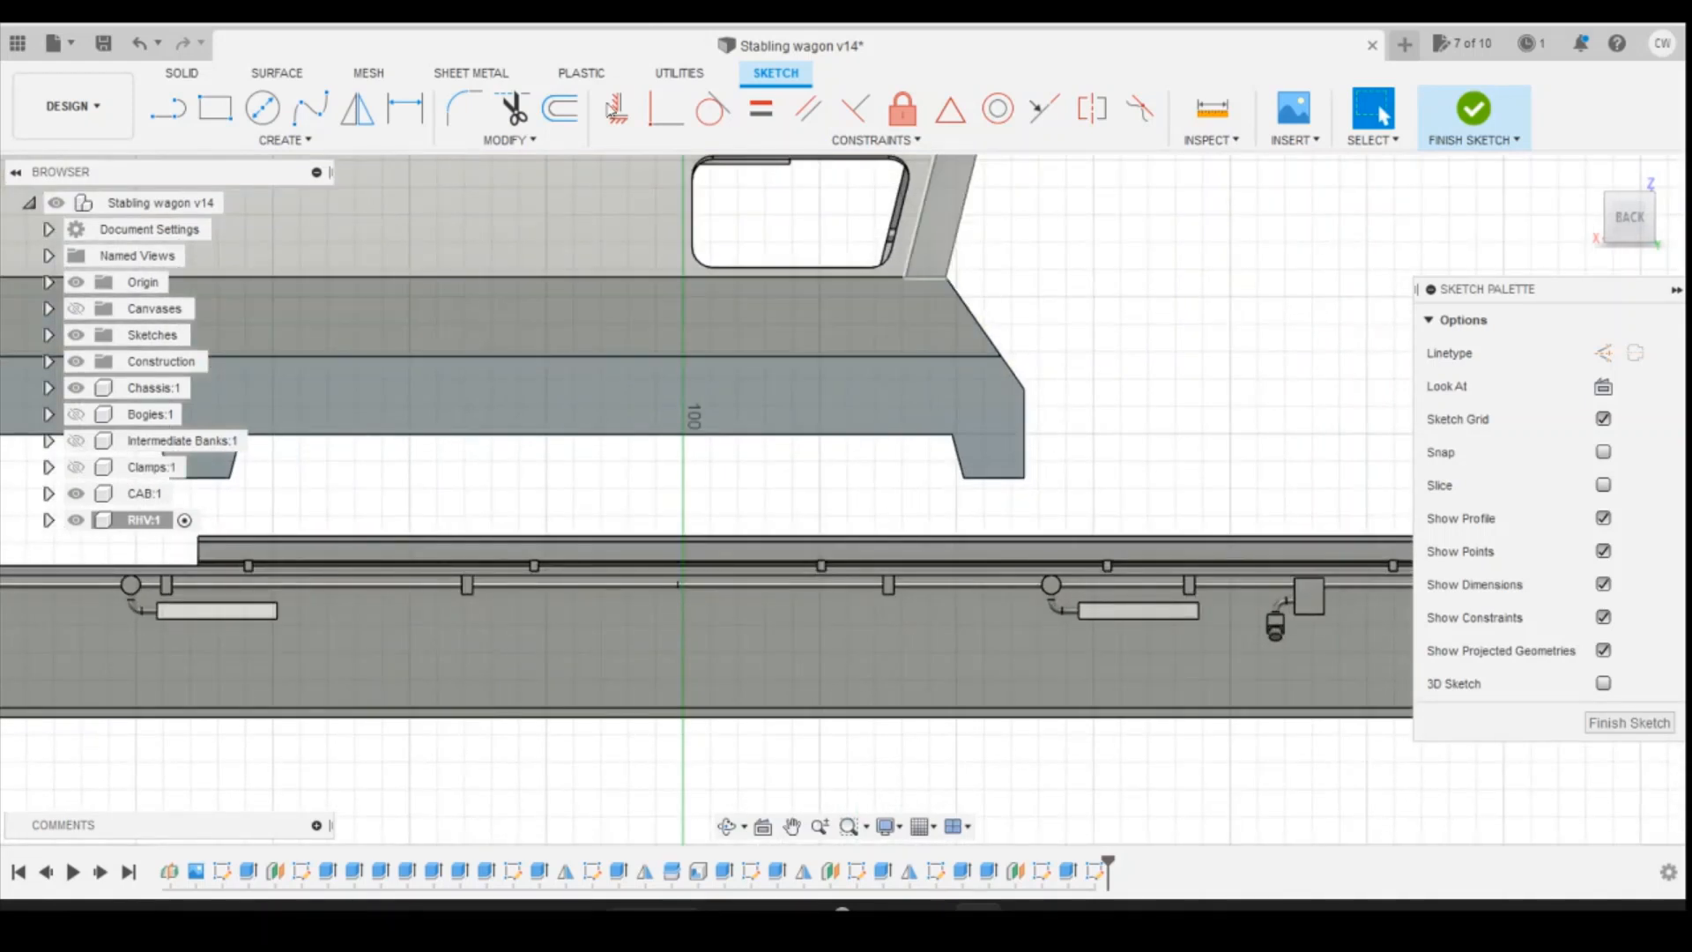
Step: Sketch a horizontal rectangle about 8.13 mm long and 1.41 mm high just below the RHV body's front leg
left_click(218, 113)
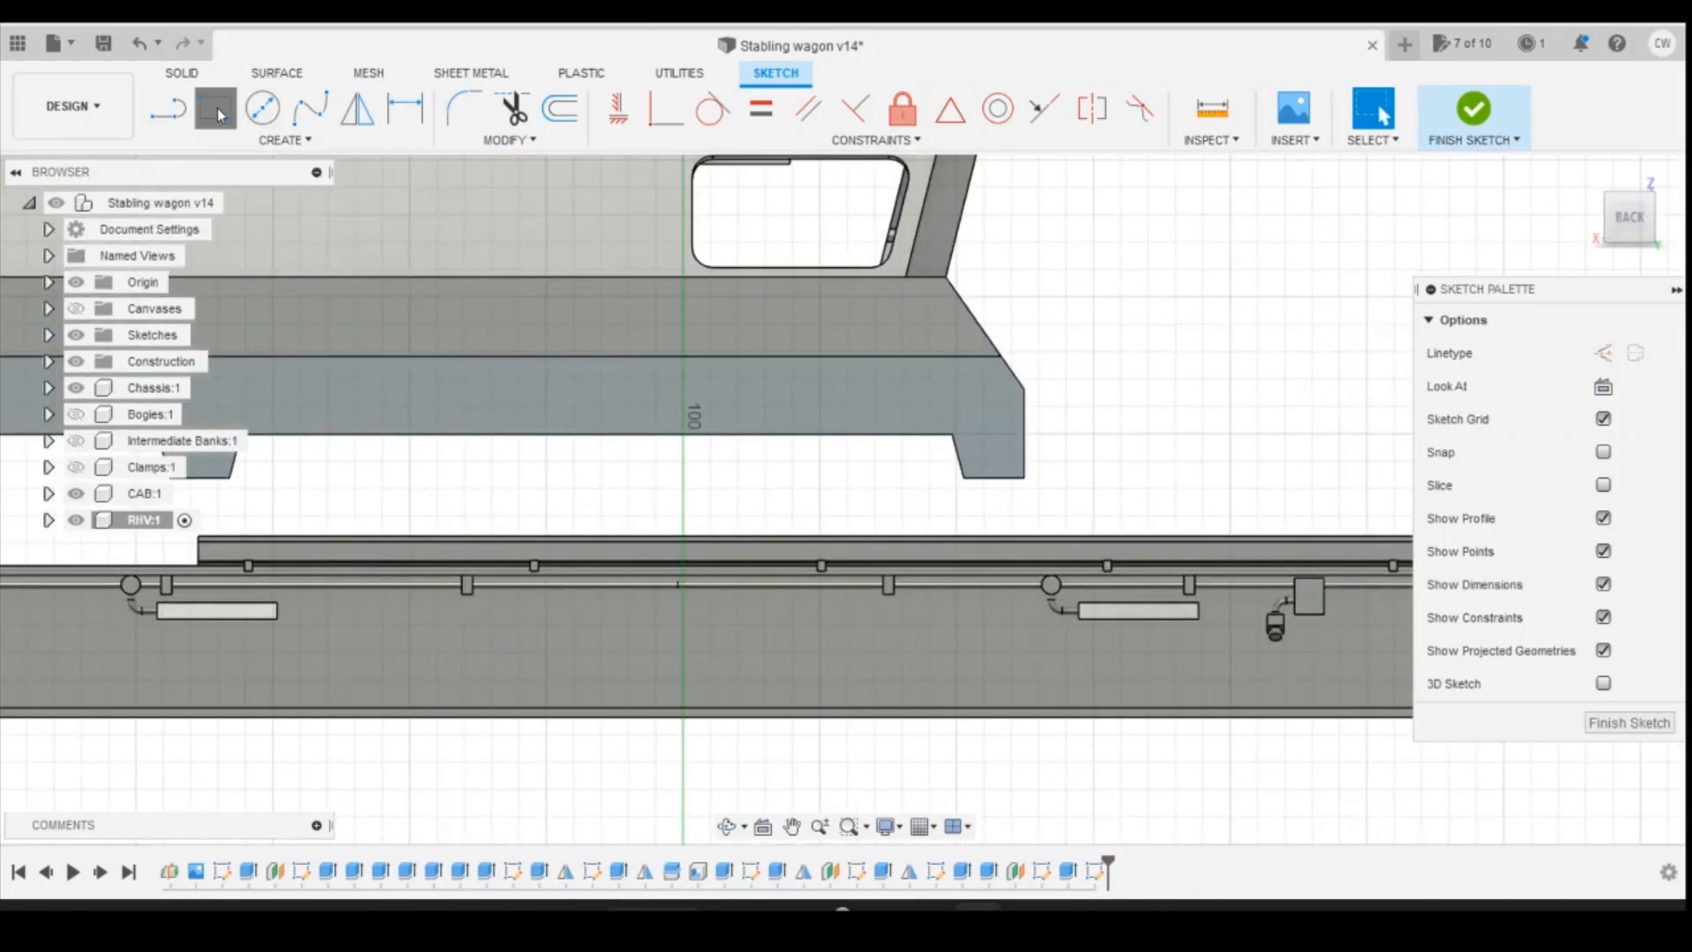
left_click(1102, 491)
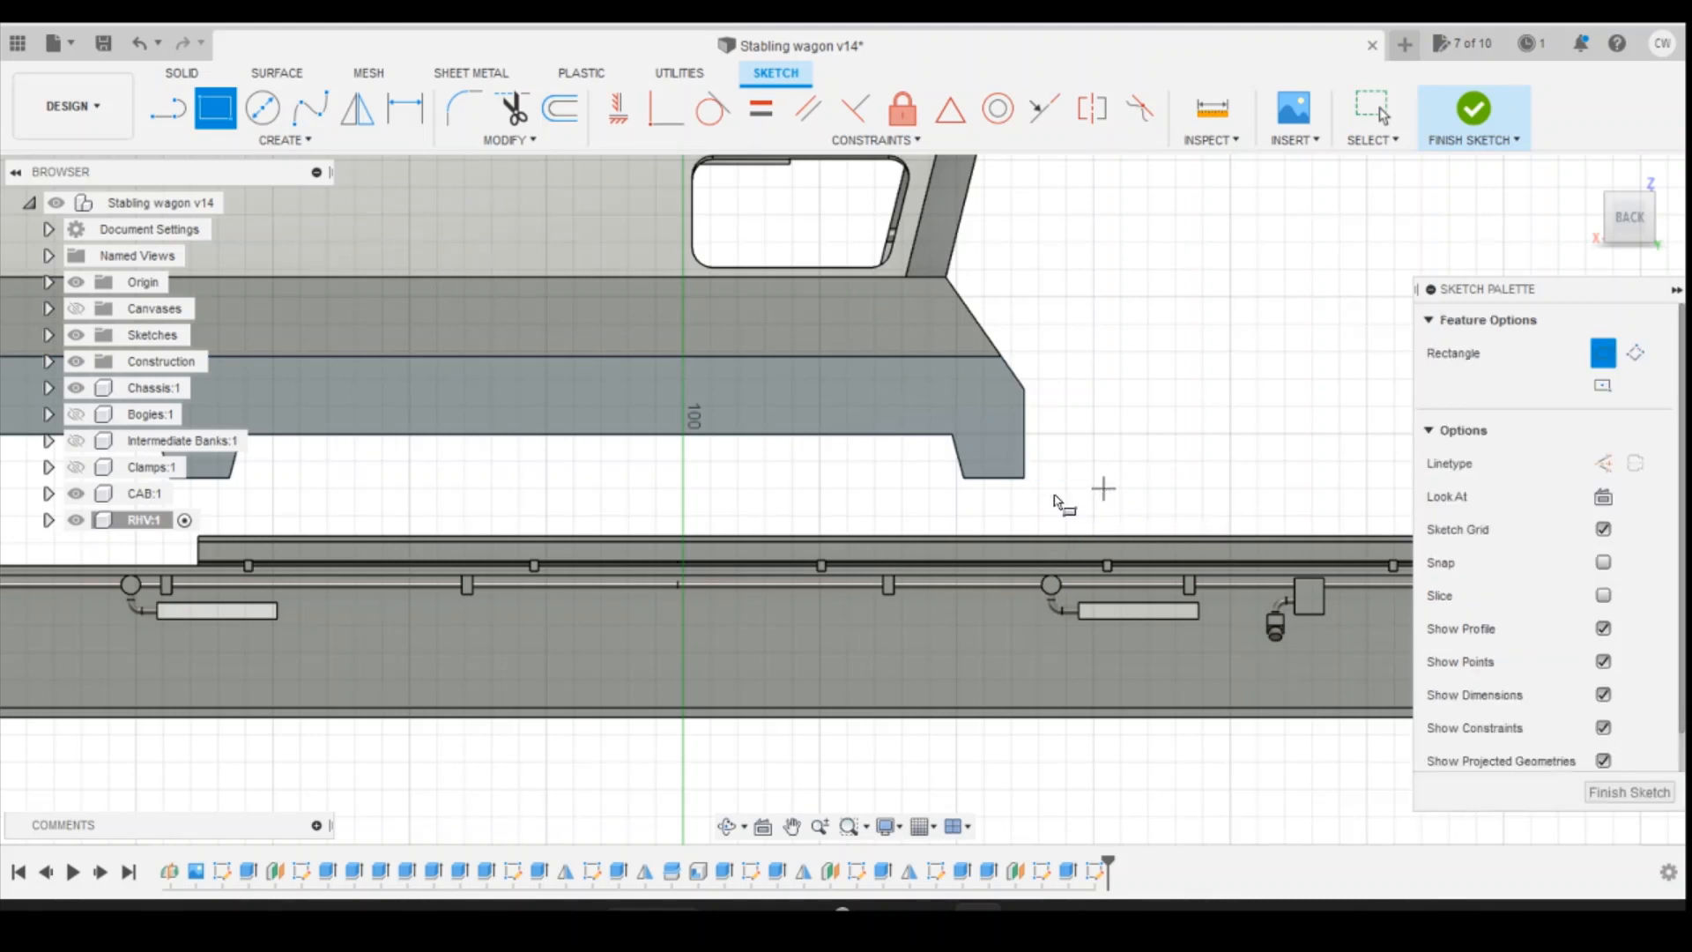
left_click(881, 527)
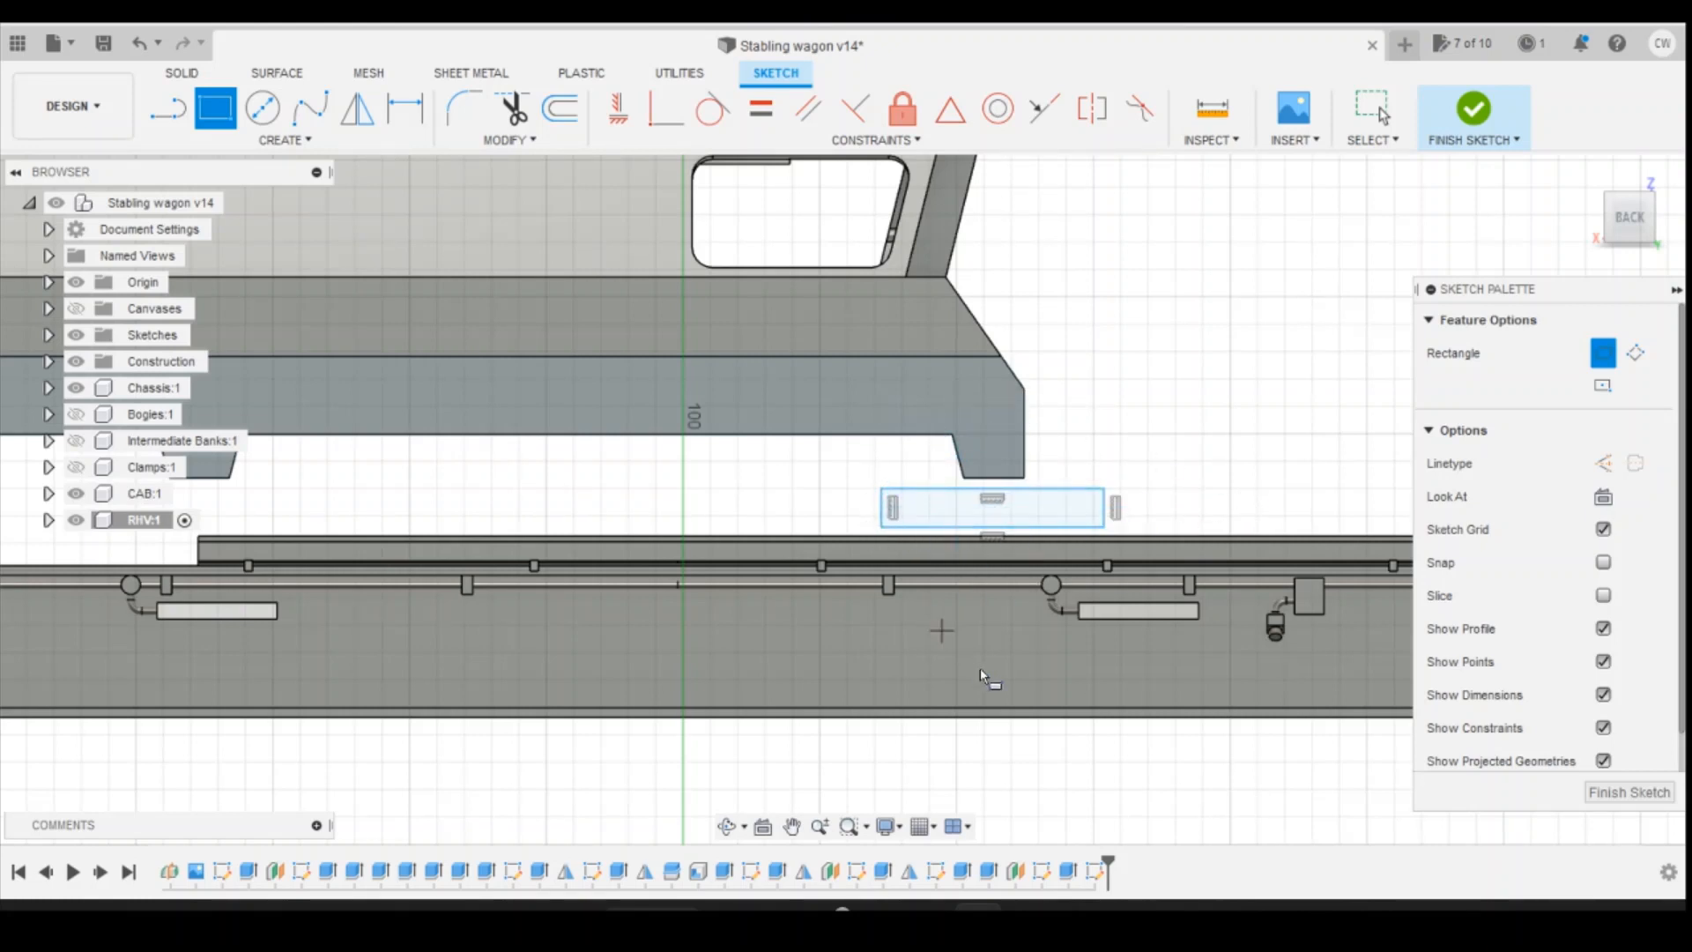
key("Escape")
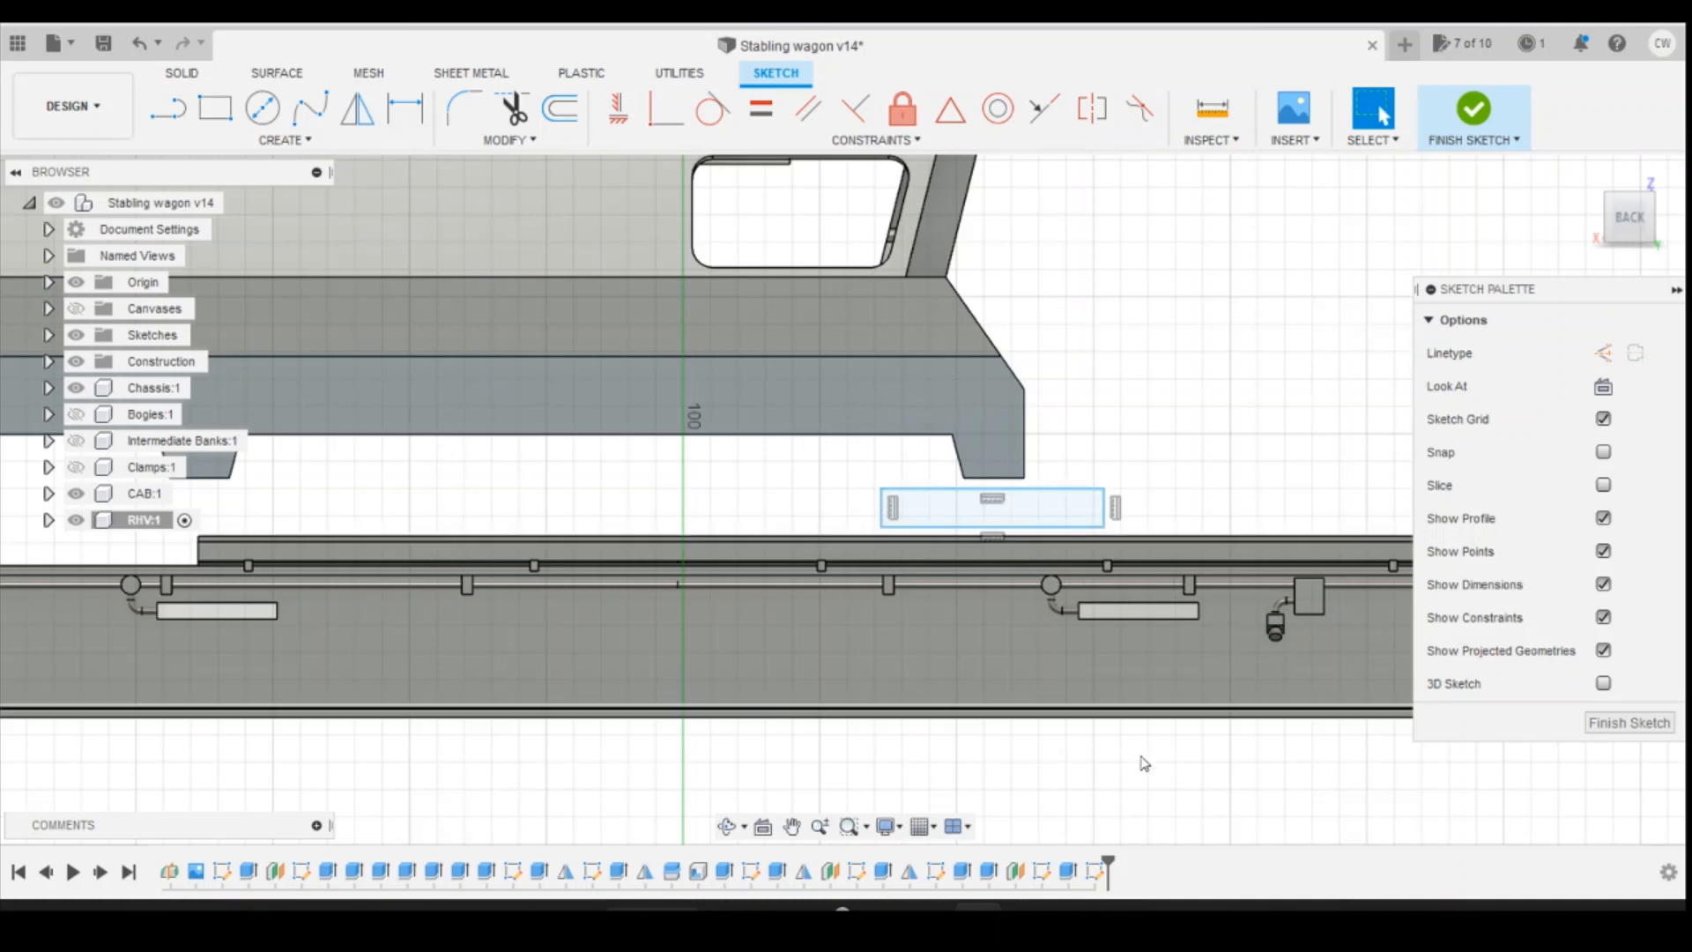
Step: Check the beam length in reference photo 530.JPG and dimension the rectangle's length as 1114/148 mm
mouse_move(1073, 907)
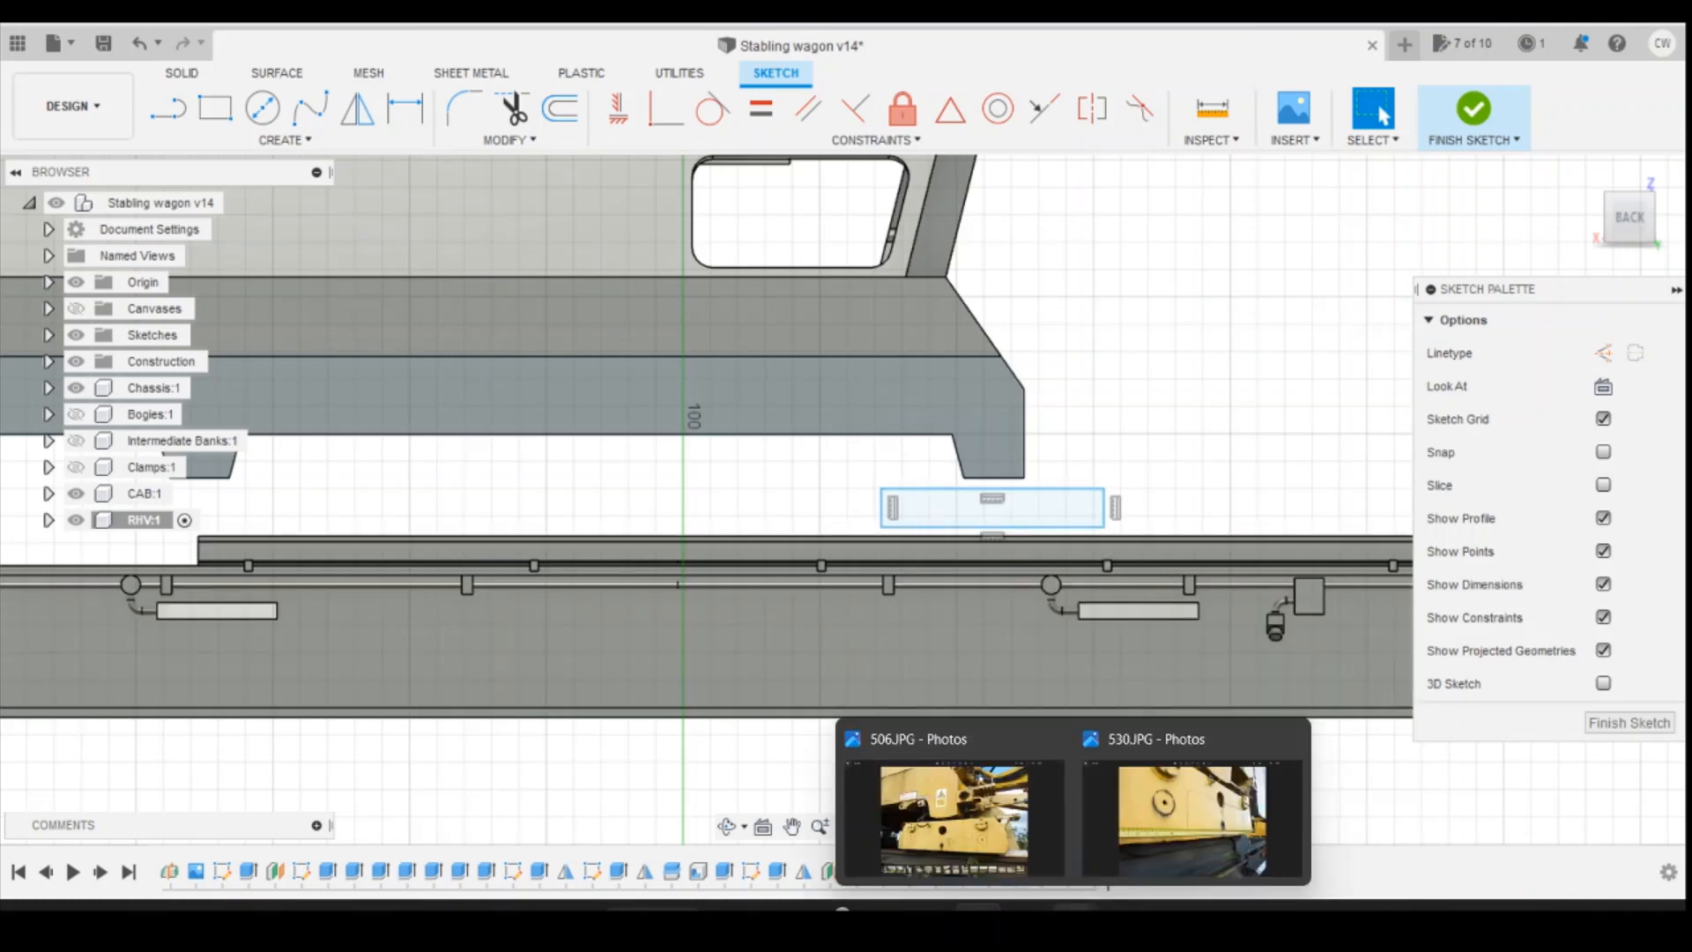
left_click(1165, 820)
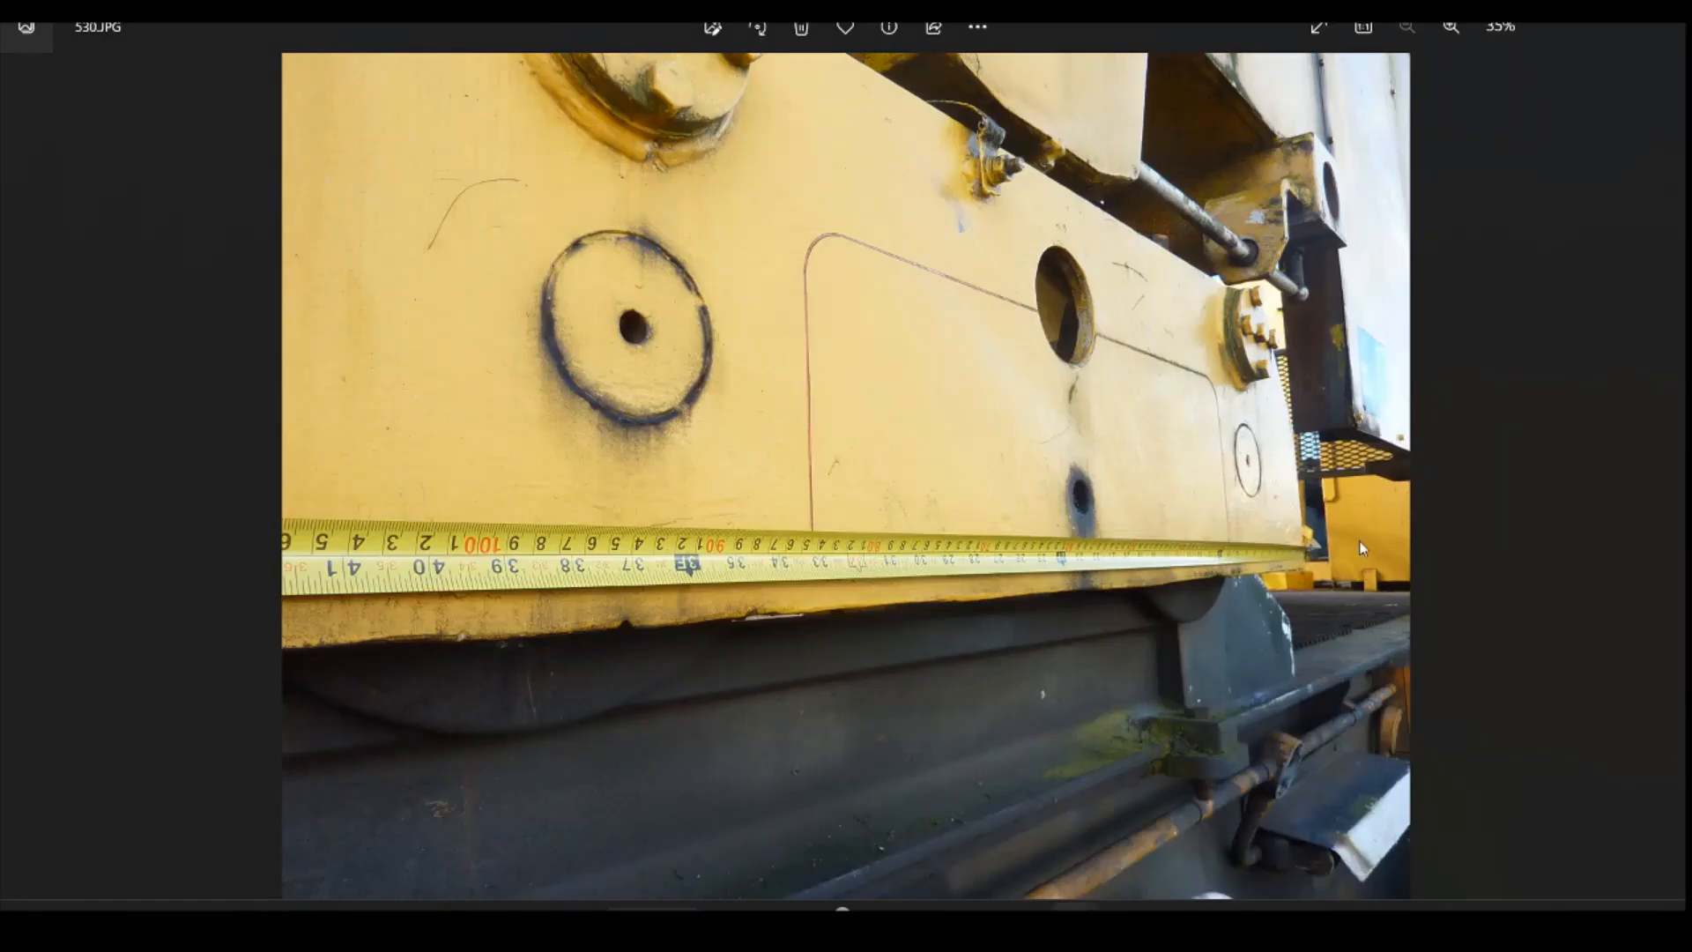
left_click(1672, 471)
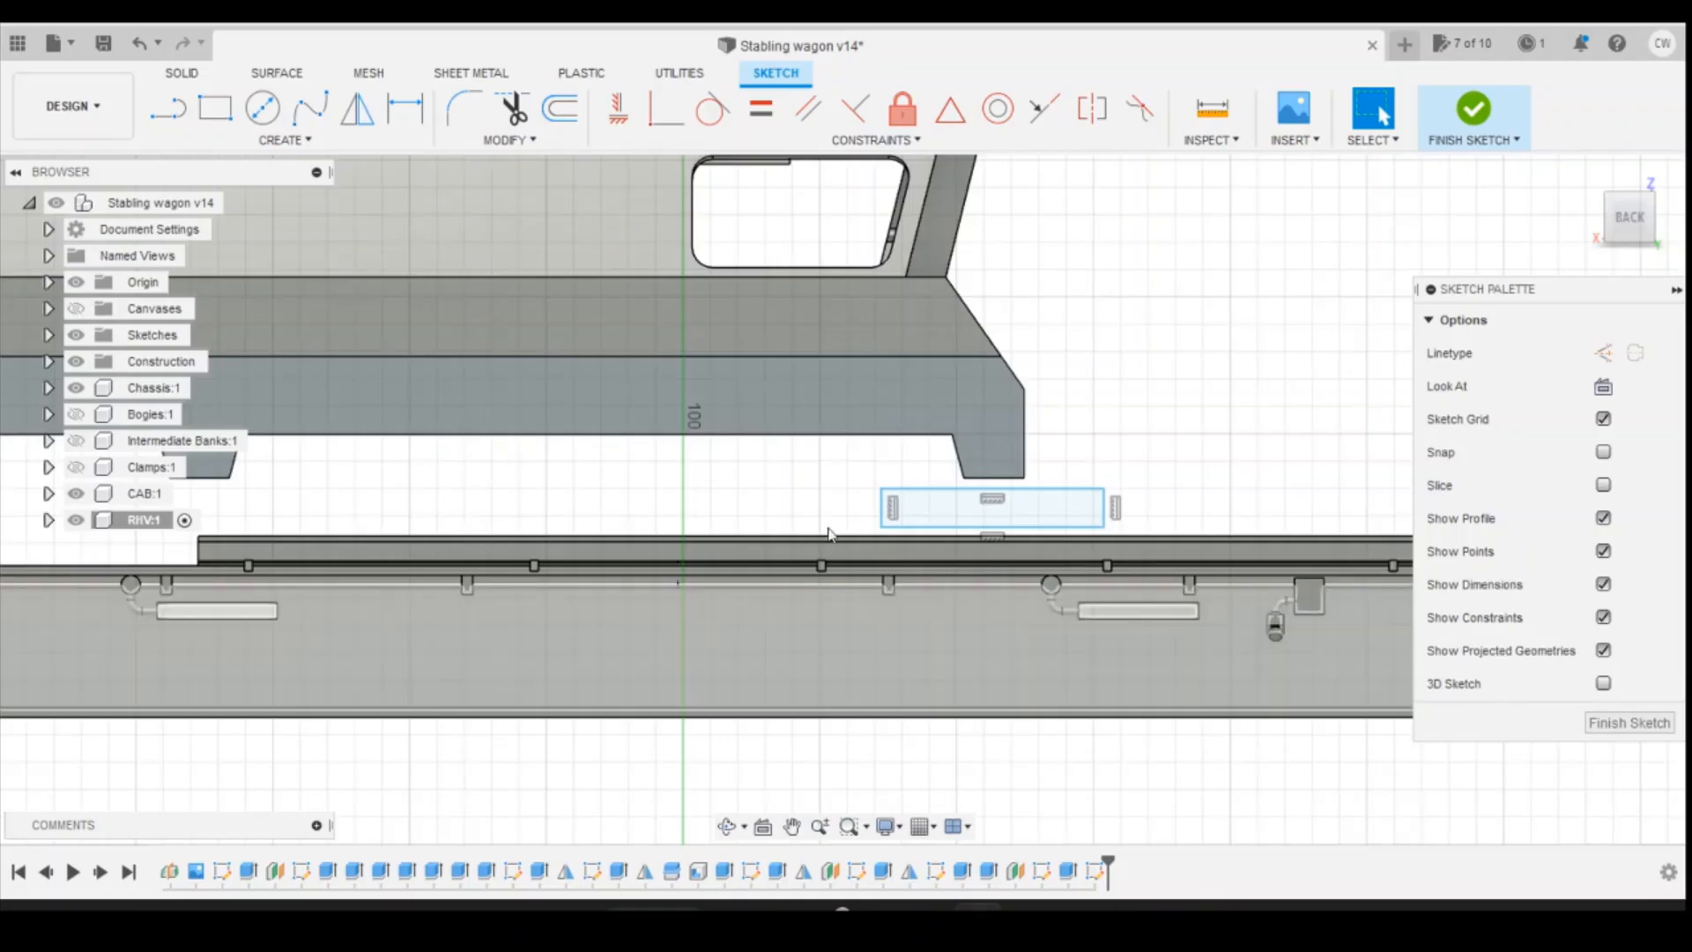
left_click(1023, 479)
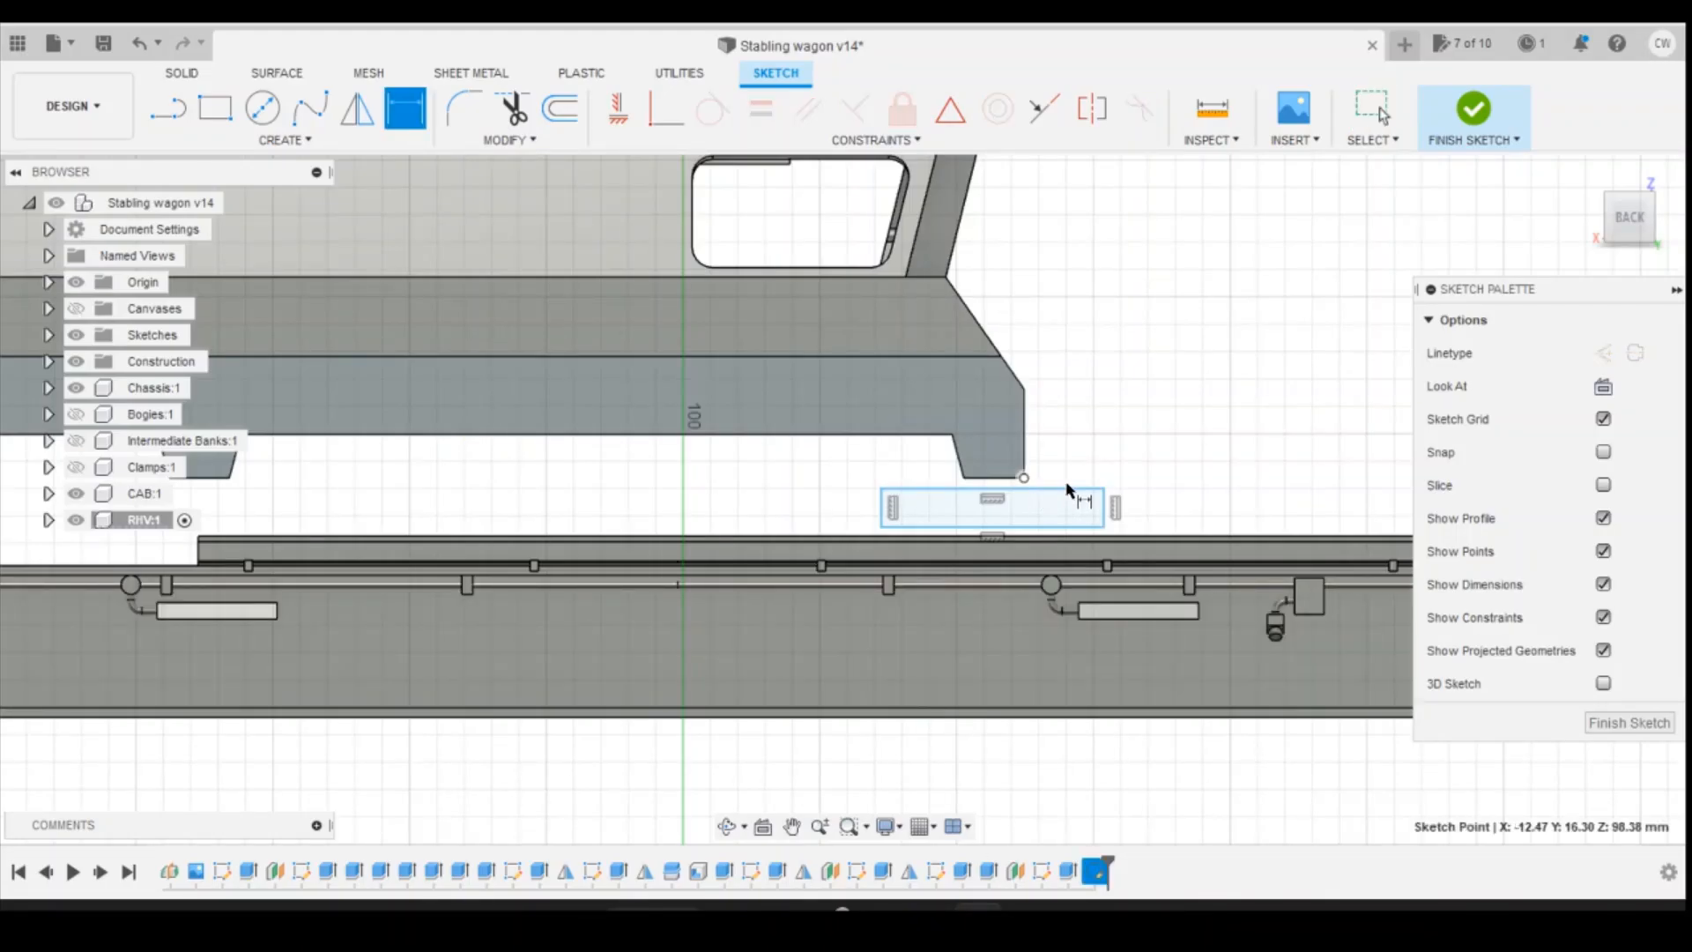
key("Escape")
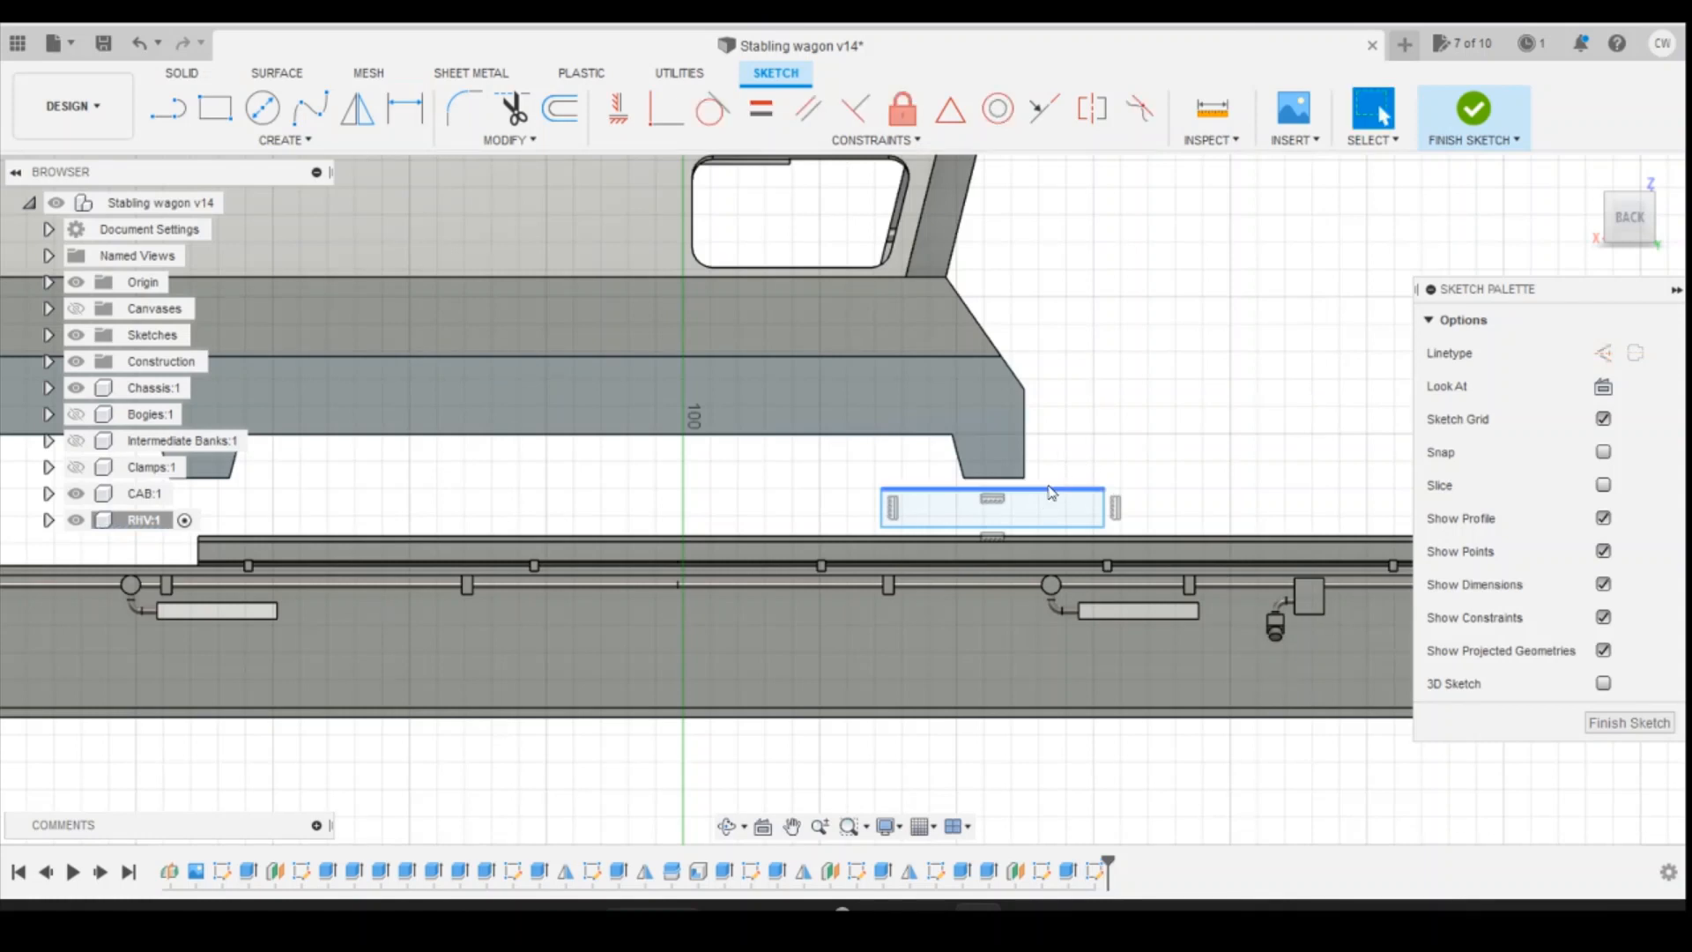
key("d")
left_click(1045, 488)
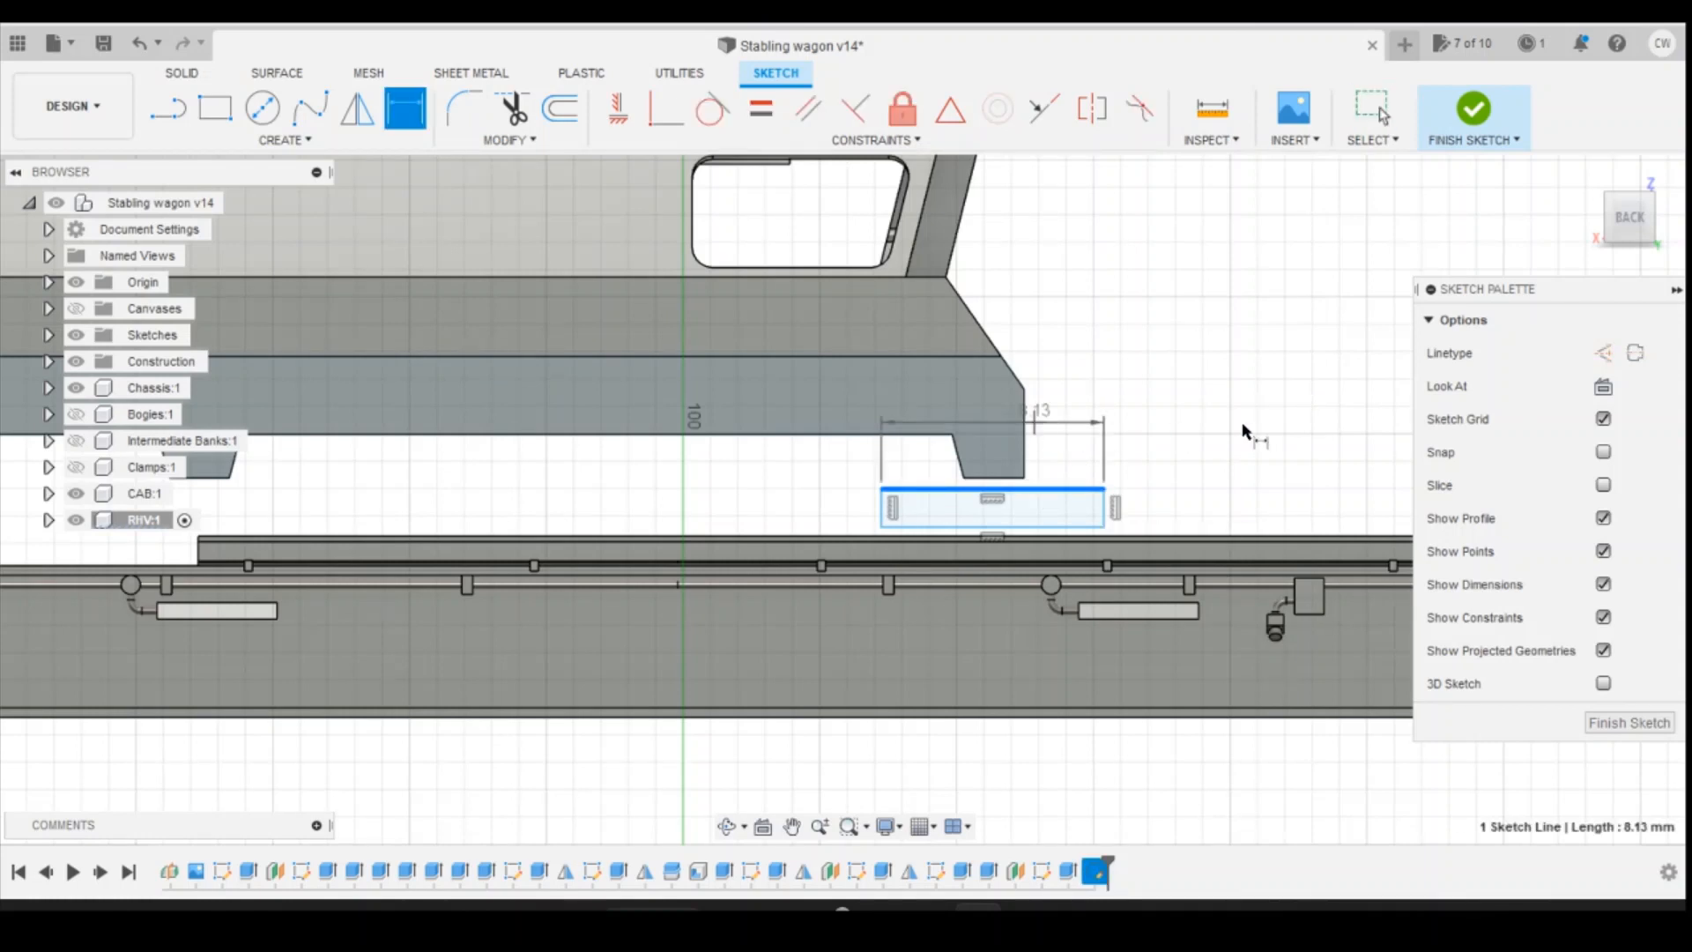
left_click(1258, 447)
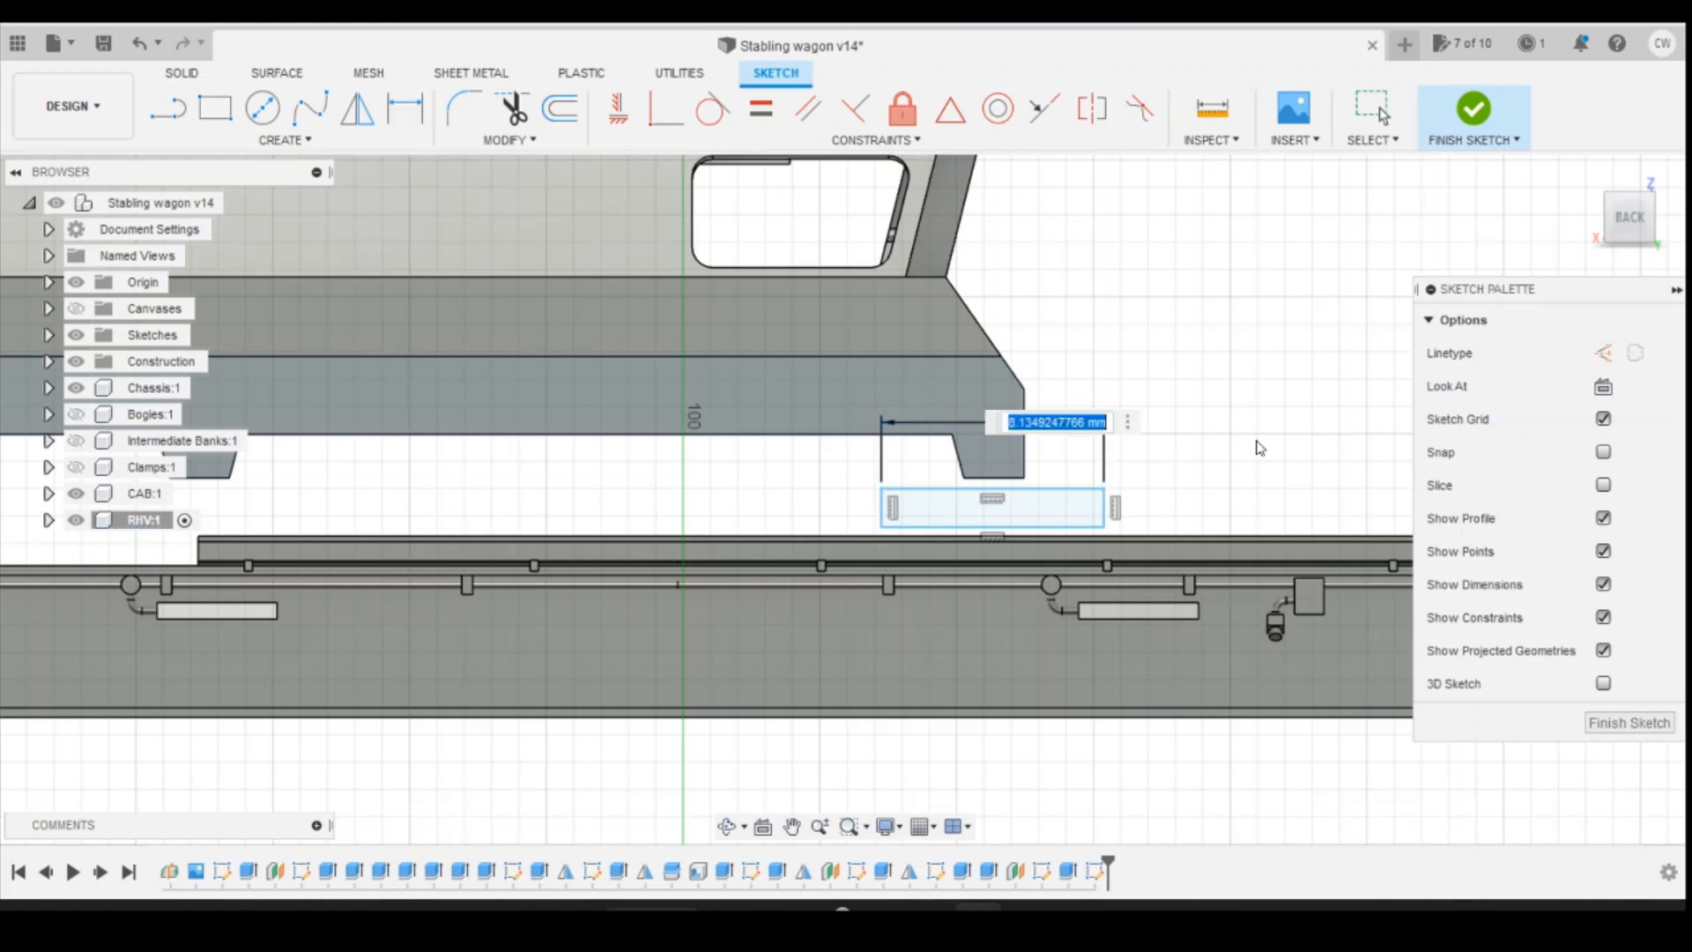
type("111")
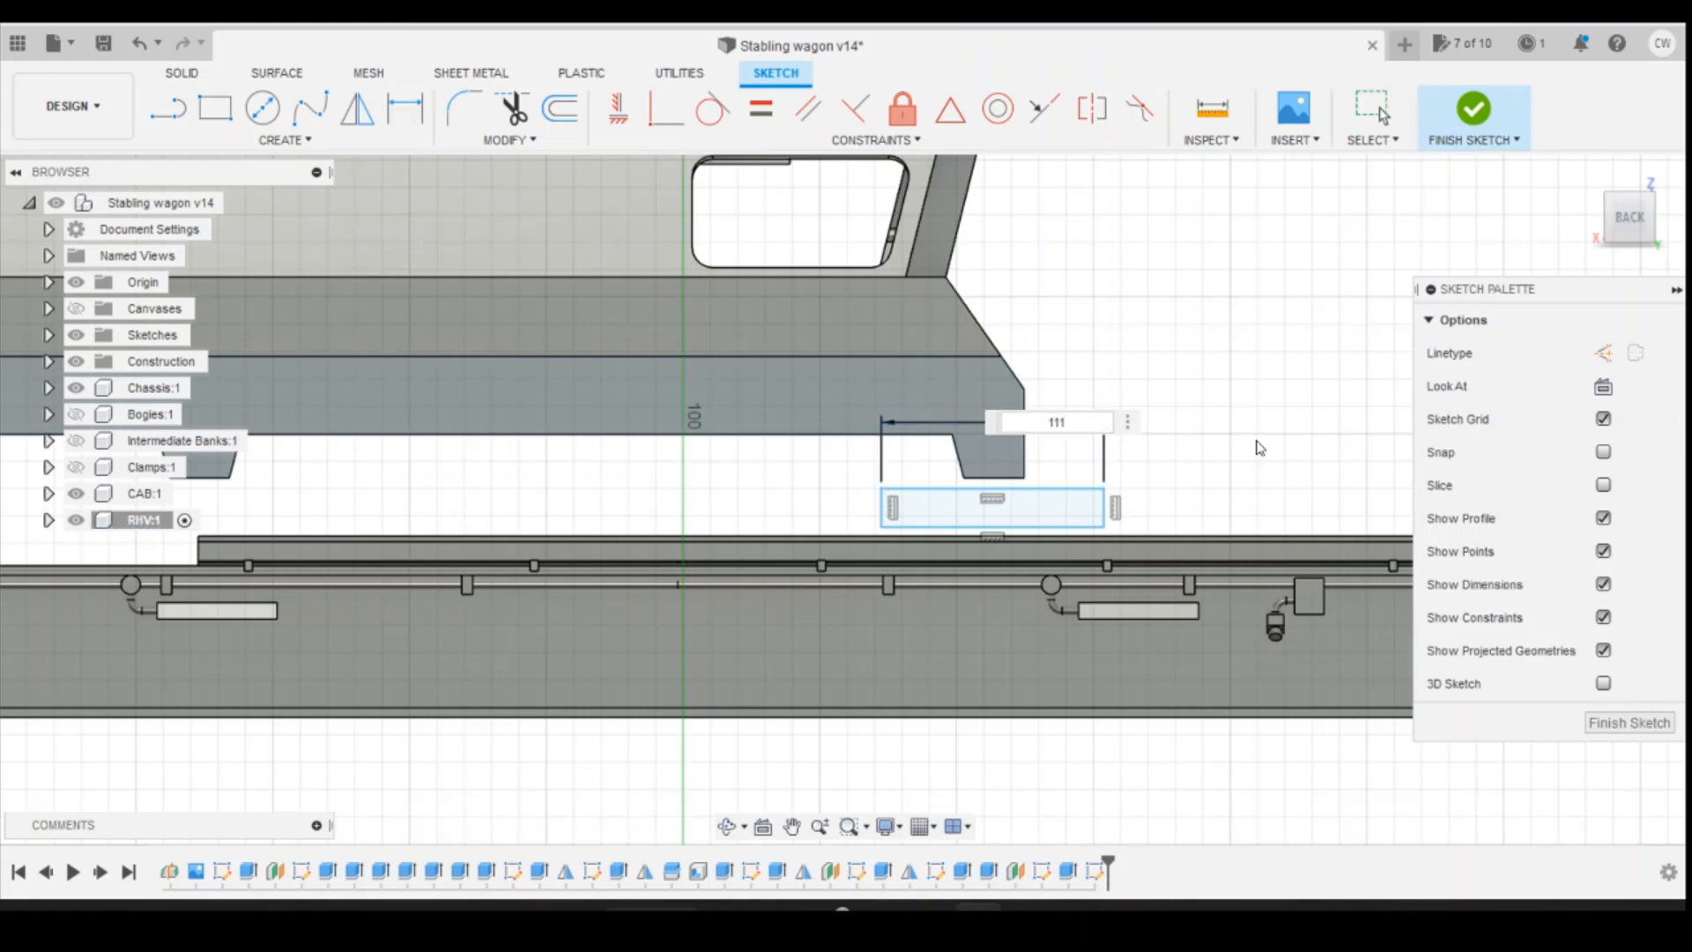
type("4/148")
key("Return")
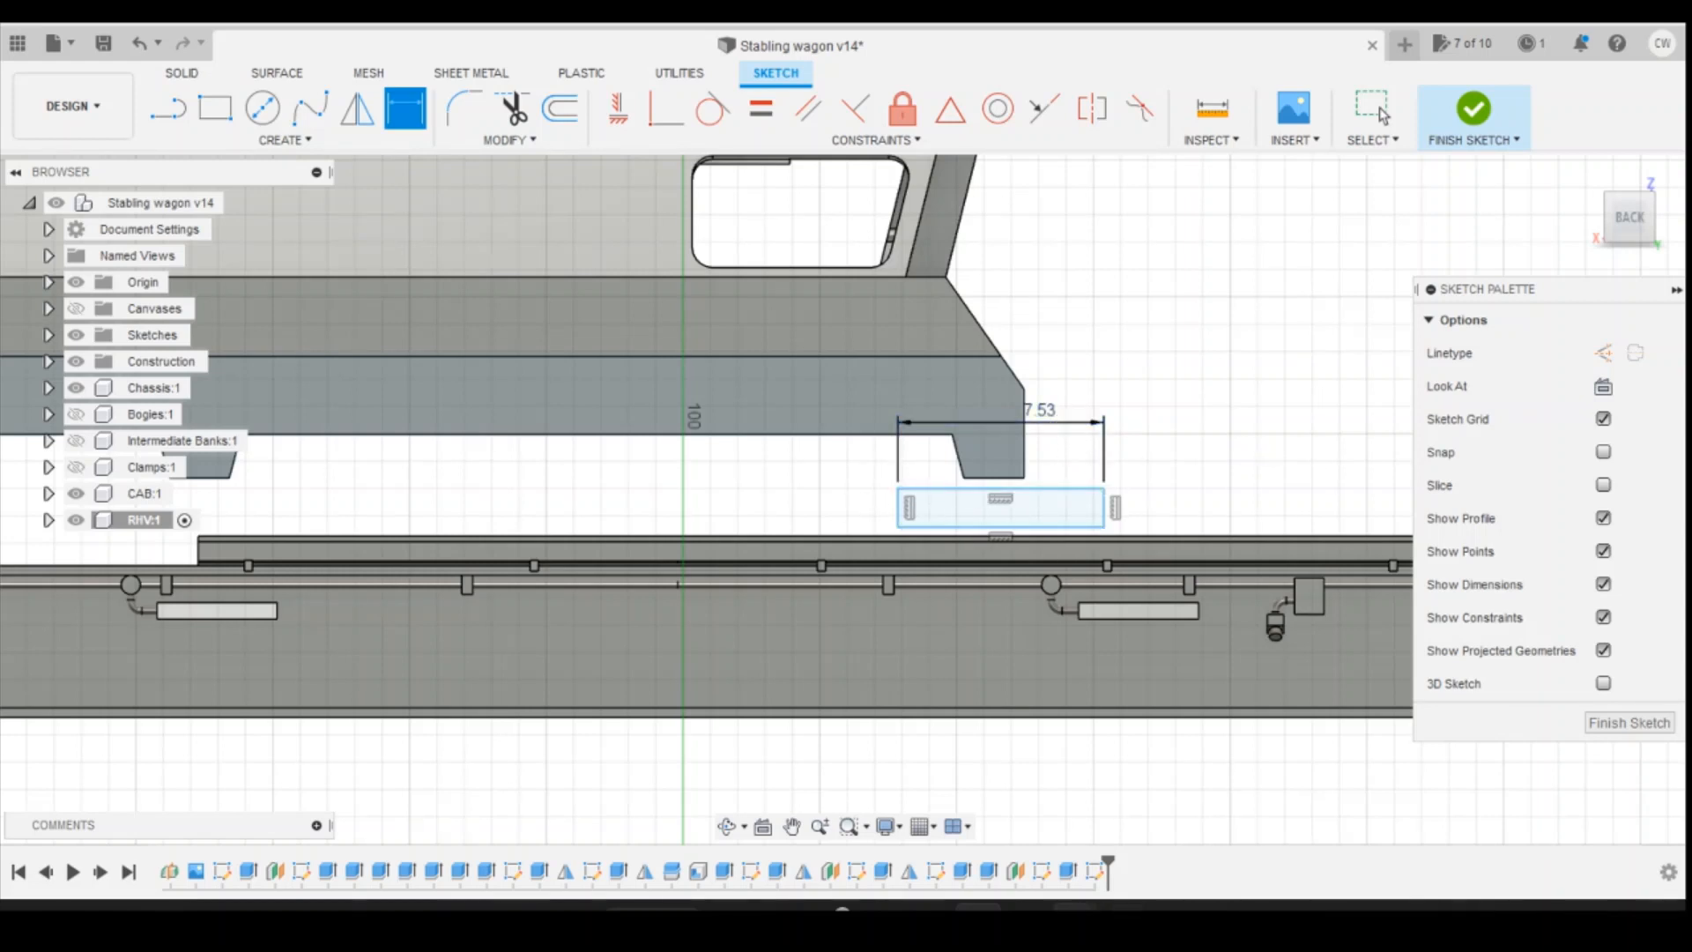
Step: Consult the reference photo again and dimension the rectangle's height as 300/148 mm
mouse_move(1076, 907)
left_click(1113, 811)
left_click(1103, 512)
left_click(1182, 504)
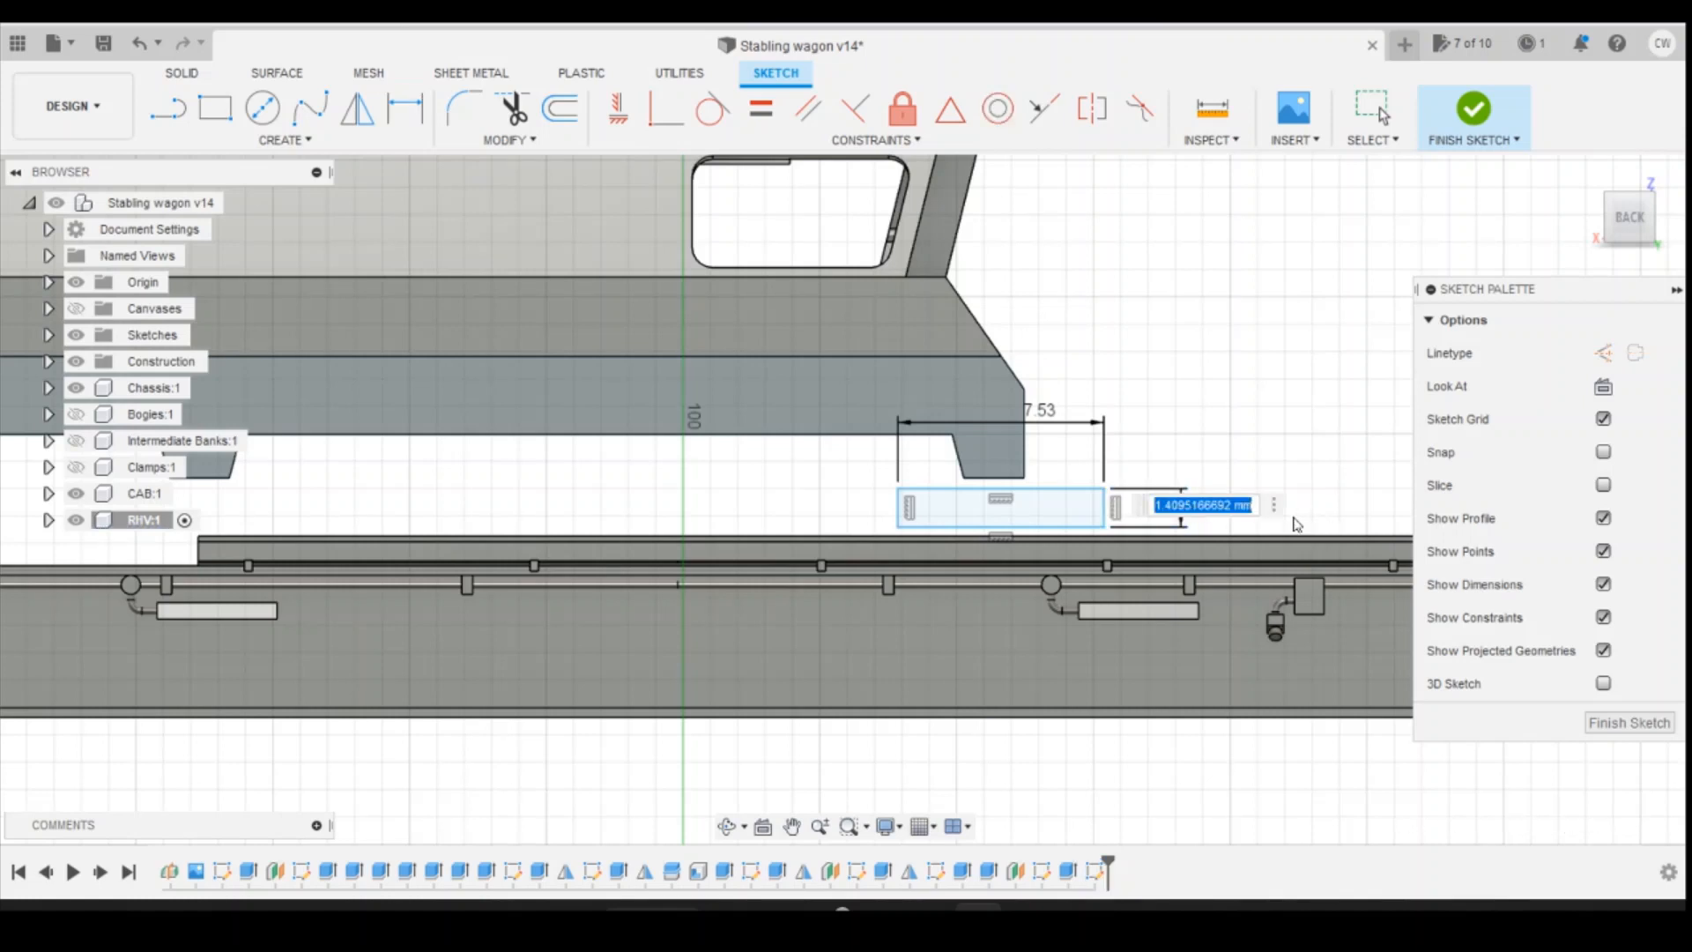
type("30")
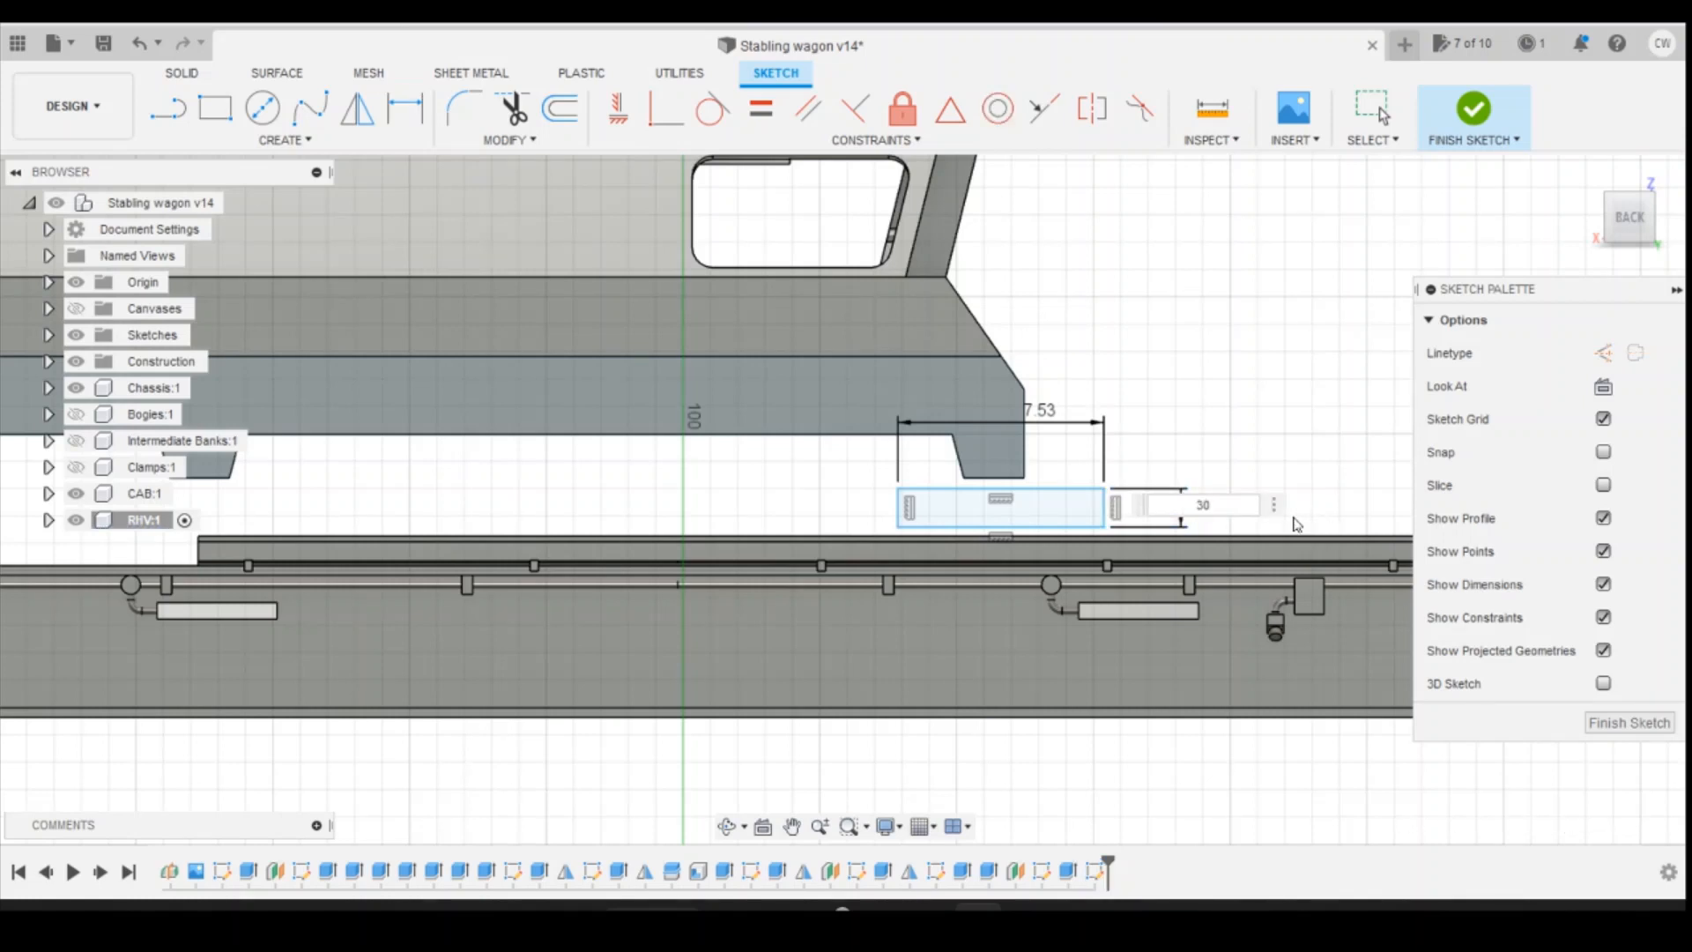
type("0/148")
key("Return")
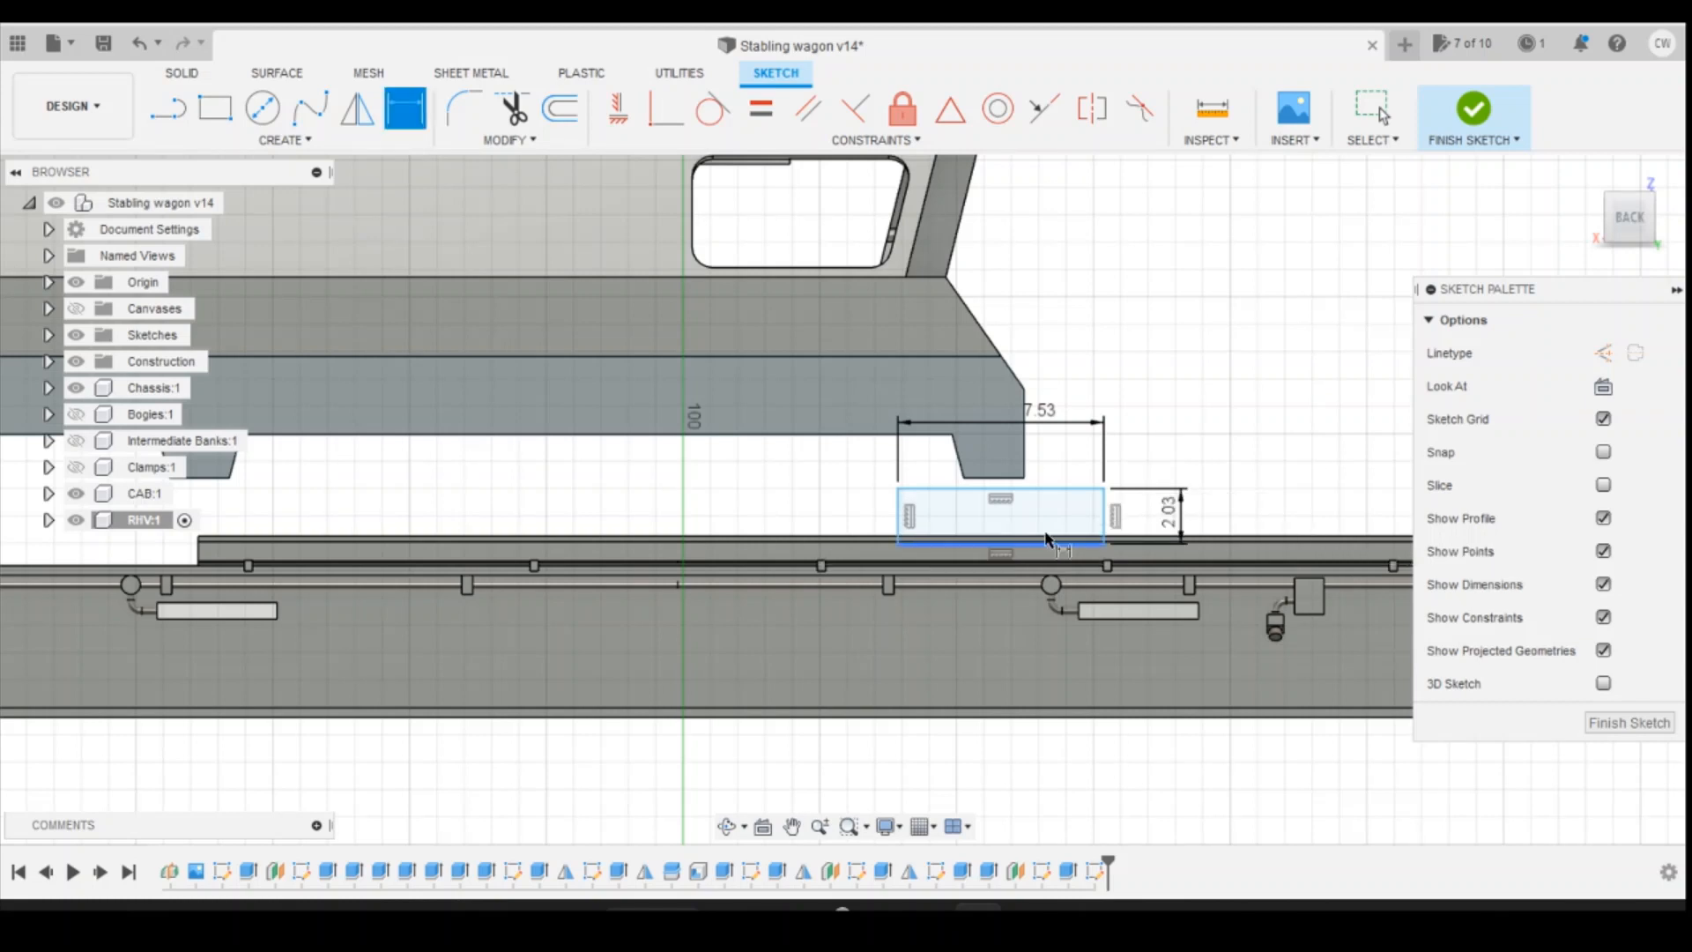
Step: Set the rectangle's height dimension to 1.5 mm
double_click(1172, 511)
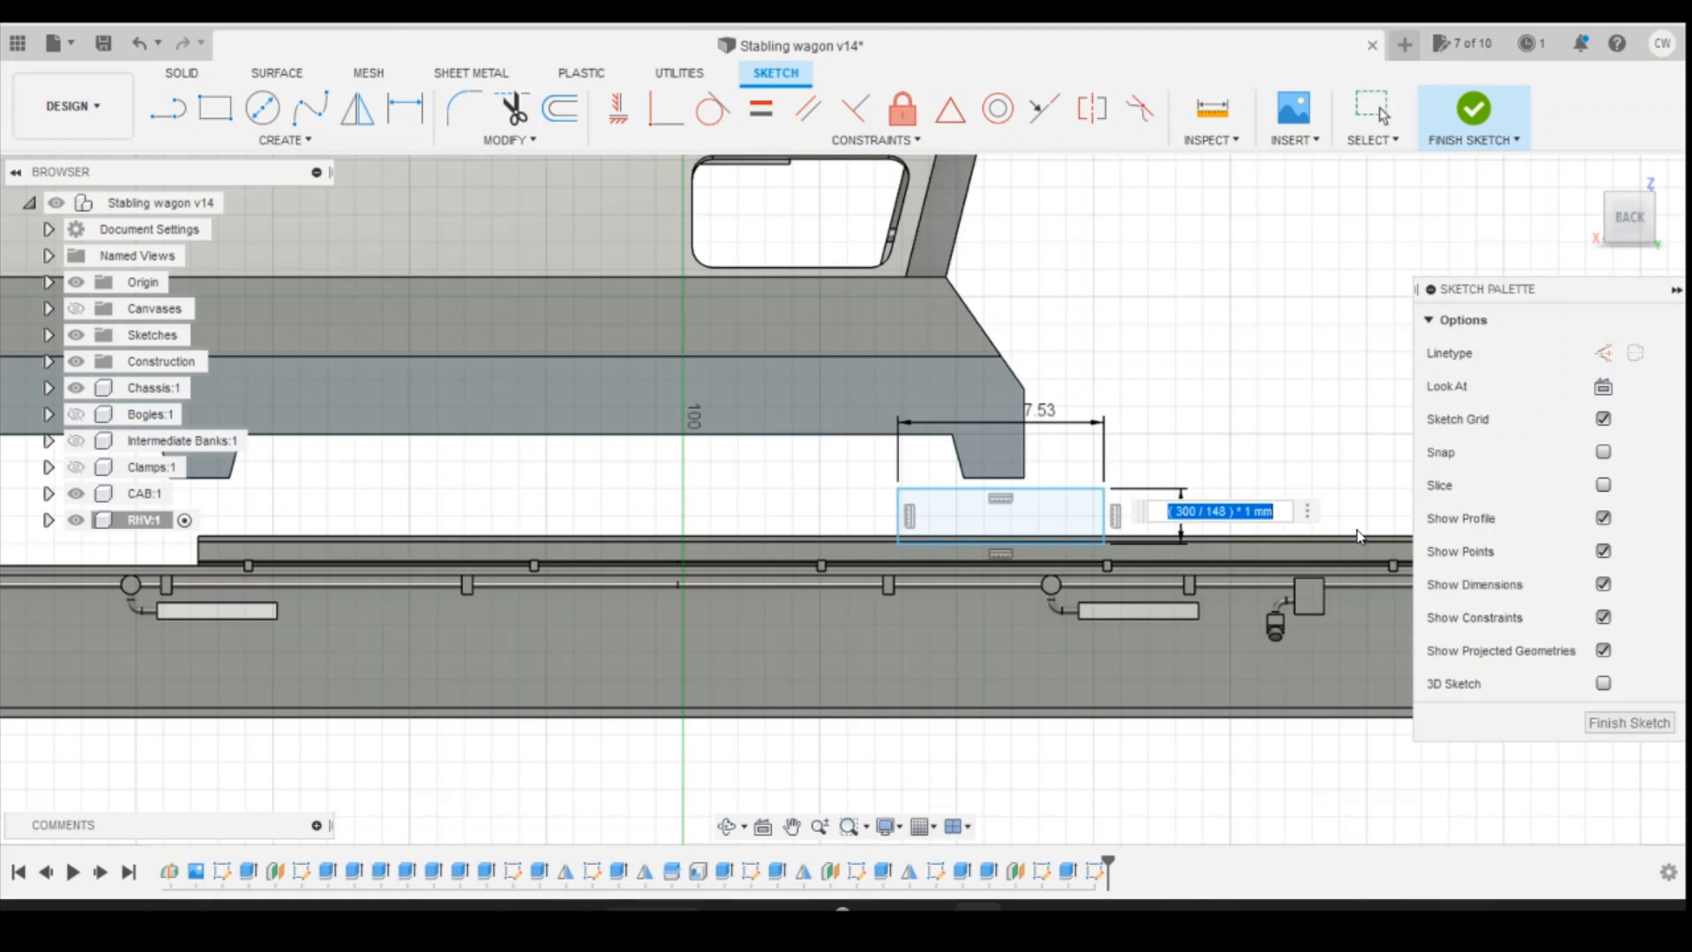
type("1.5")
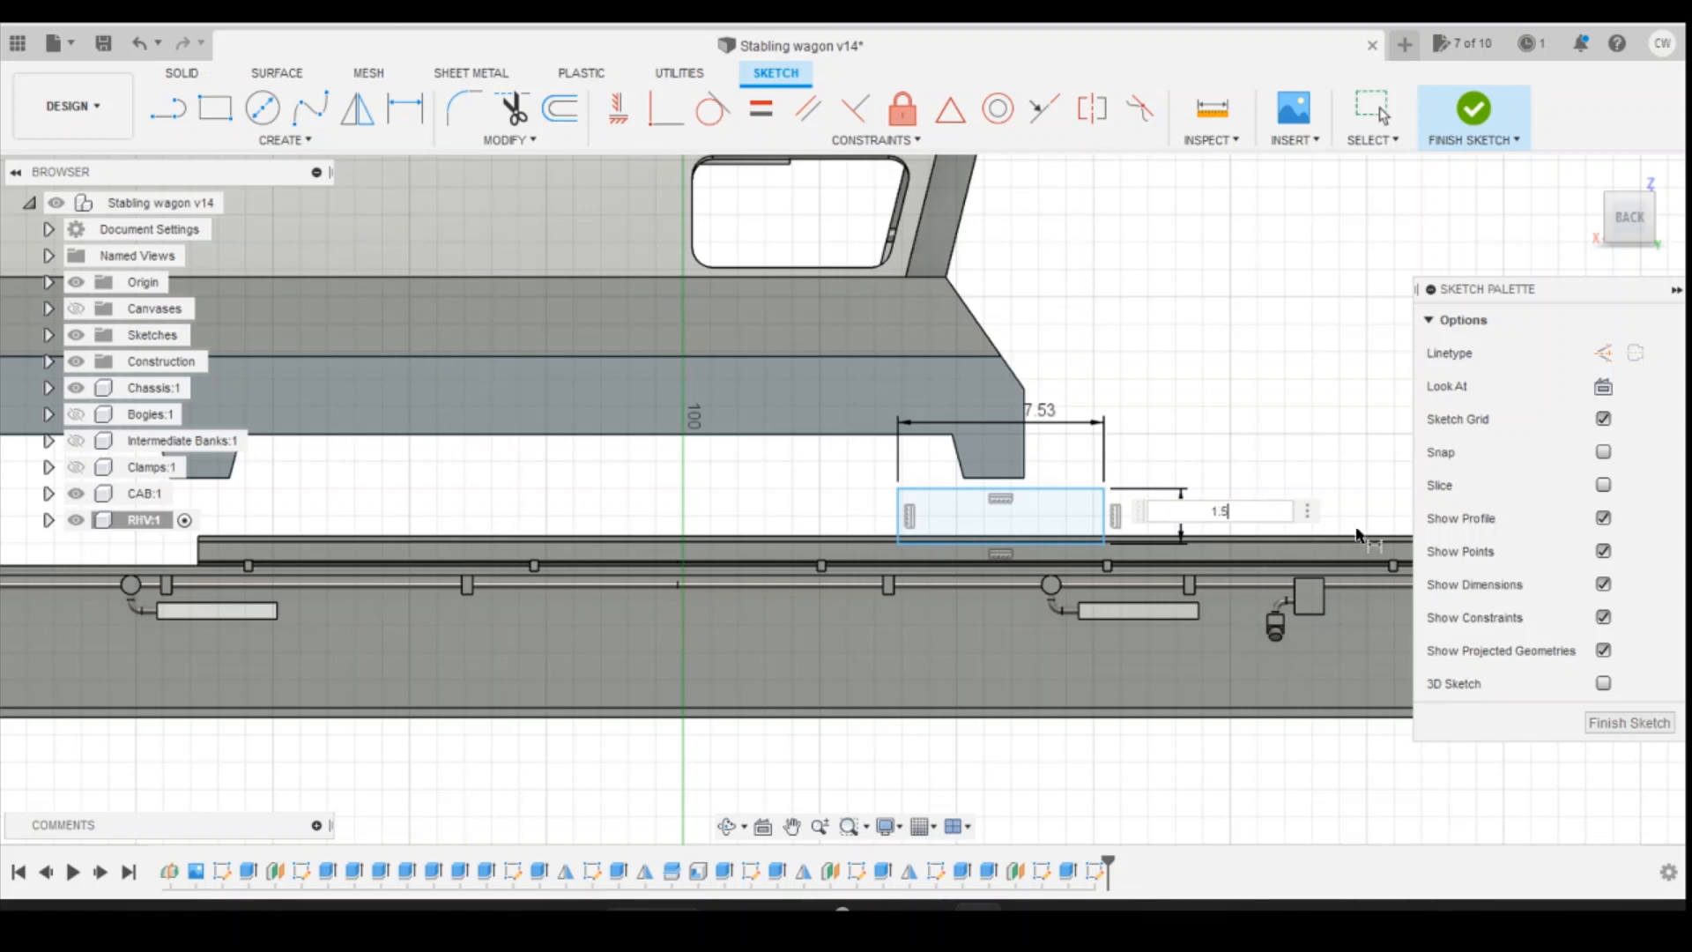
key("Return")
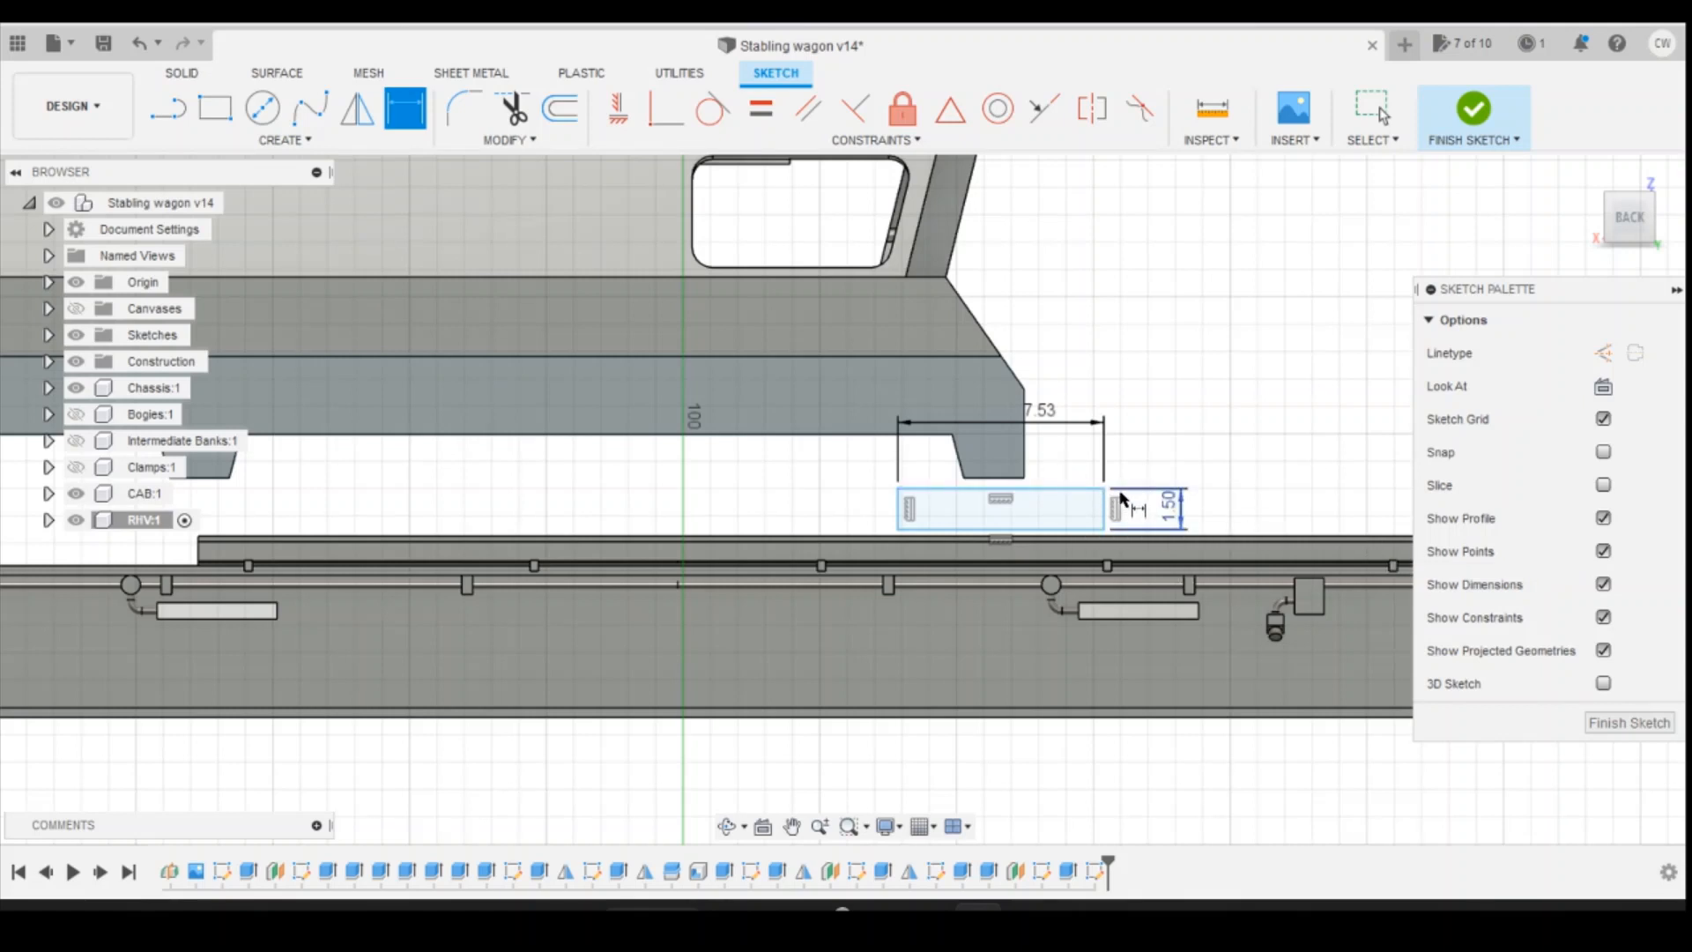
key("Escape")
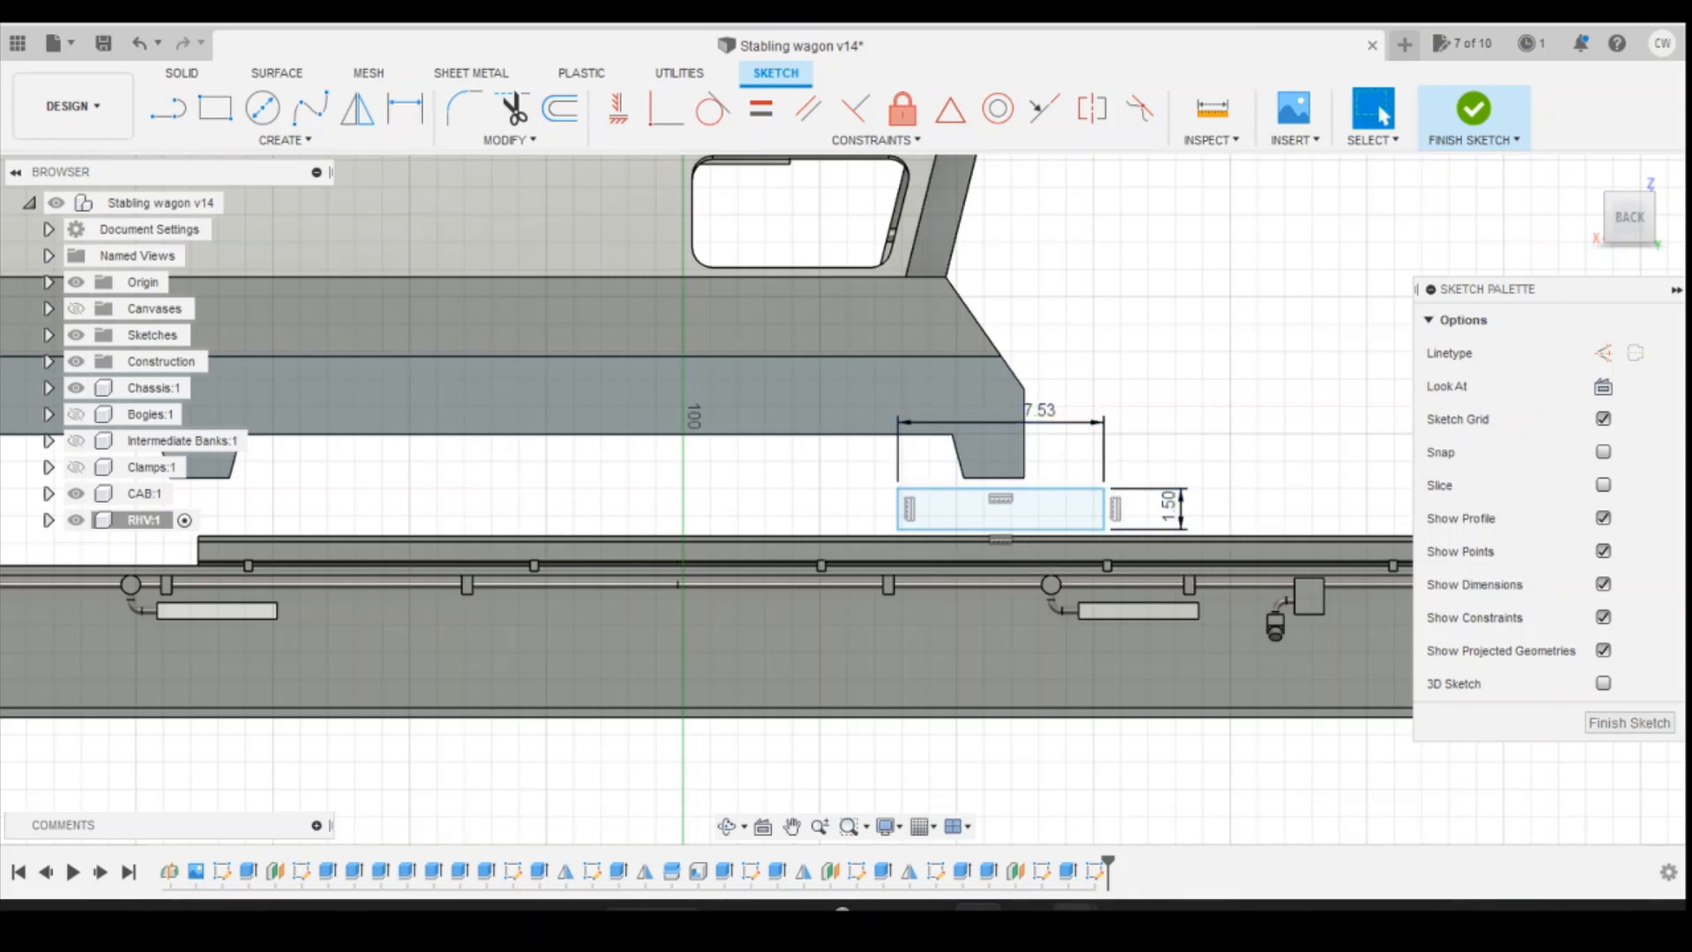
Step: Go back through the reference photos to 528.JPG and examine the tape measure across the gap between body and beam
mouse_move(1073, 912)
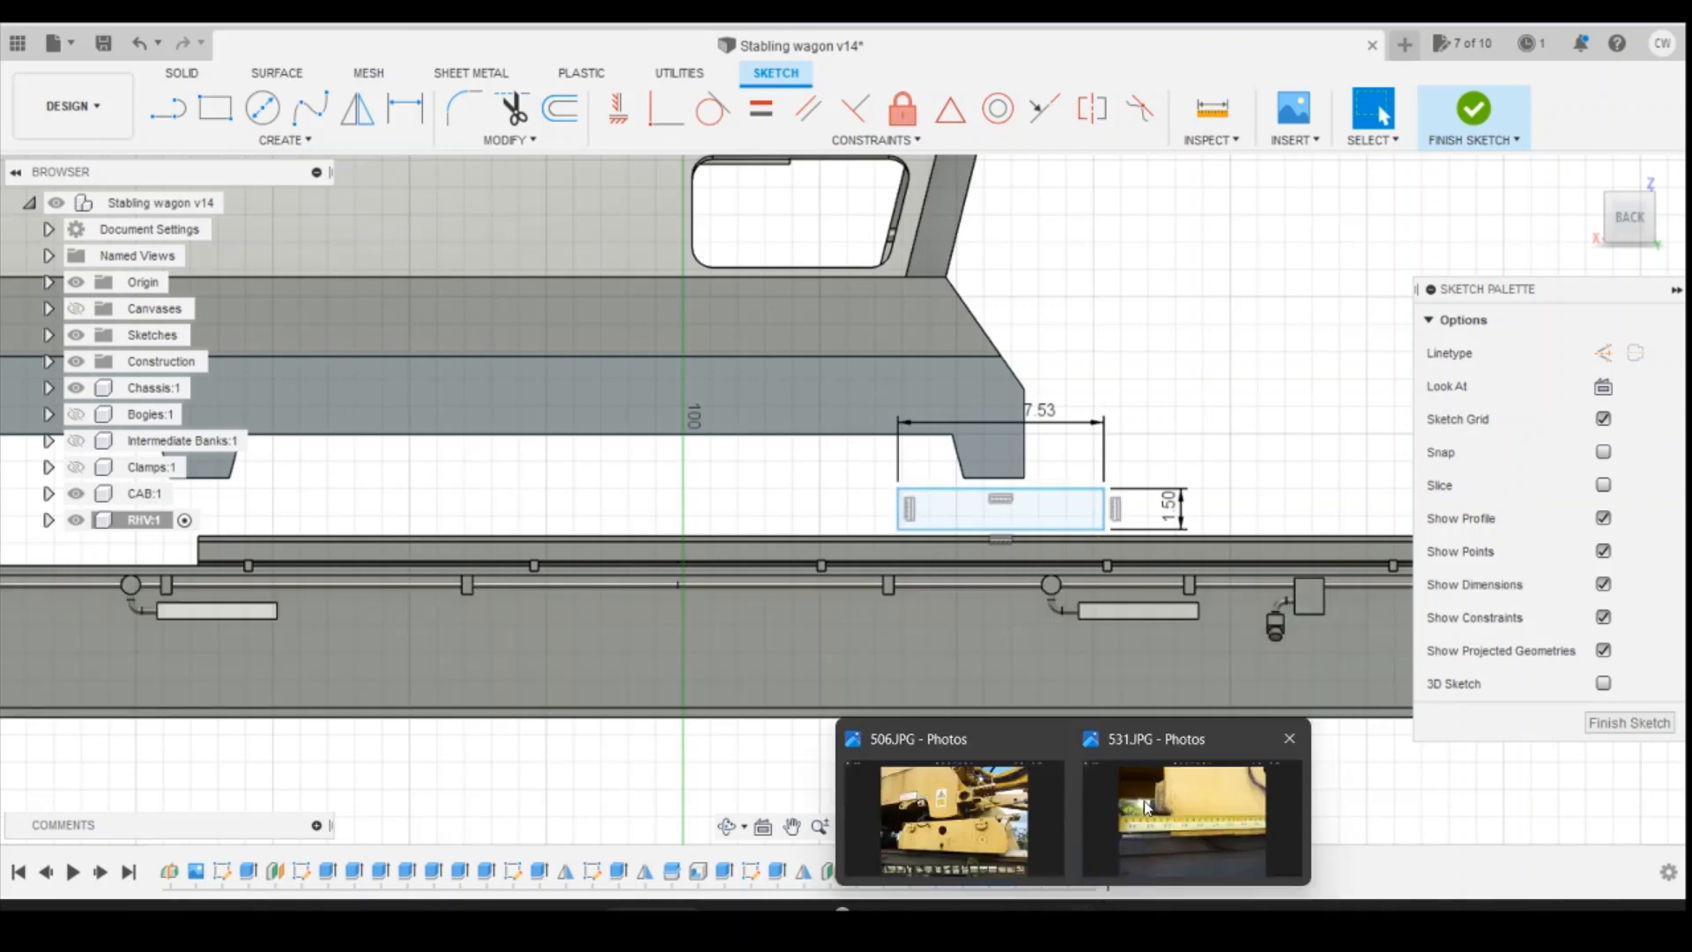
left_click(1170, 812)
left_click(20, 476)
left_click(19, 476)
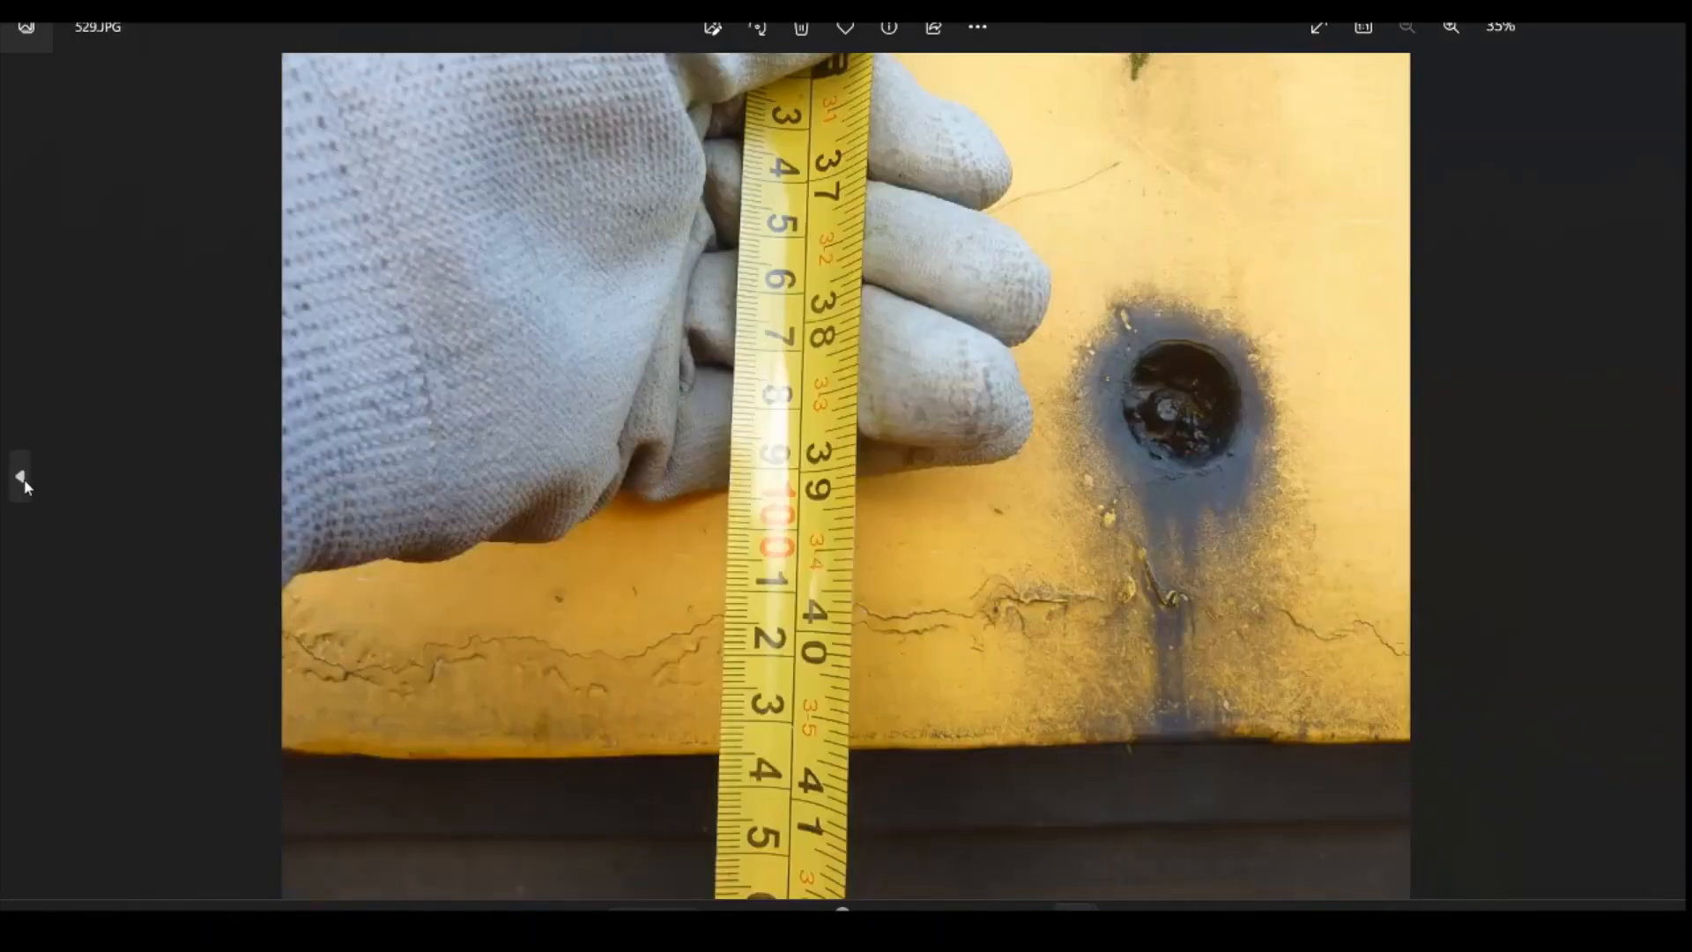
left_click(20, 476)
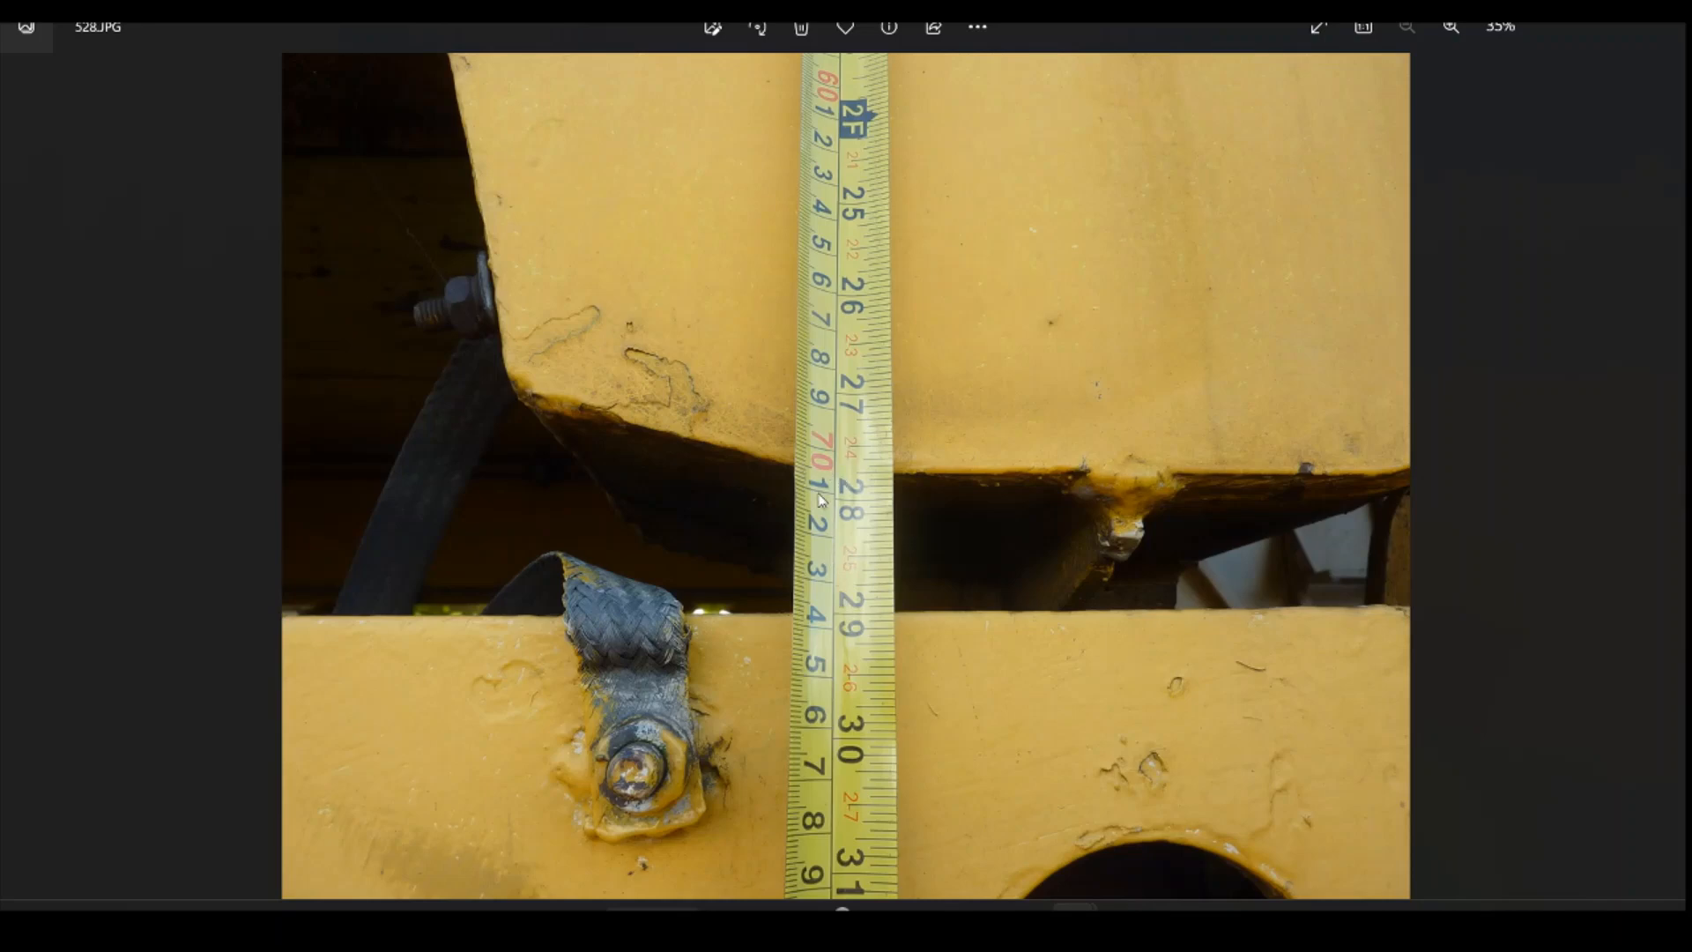
mouse_move(1074, 927)
left_click(979, 927)
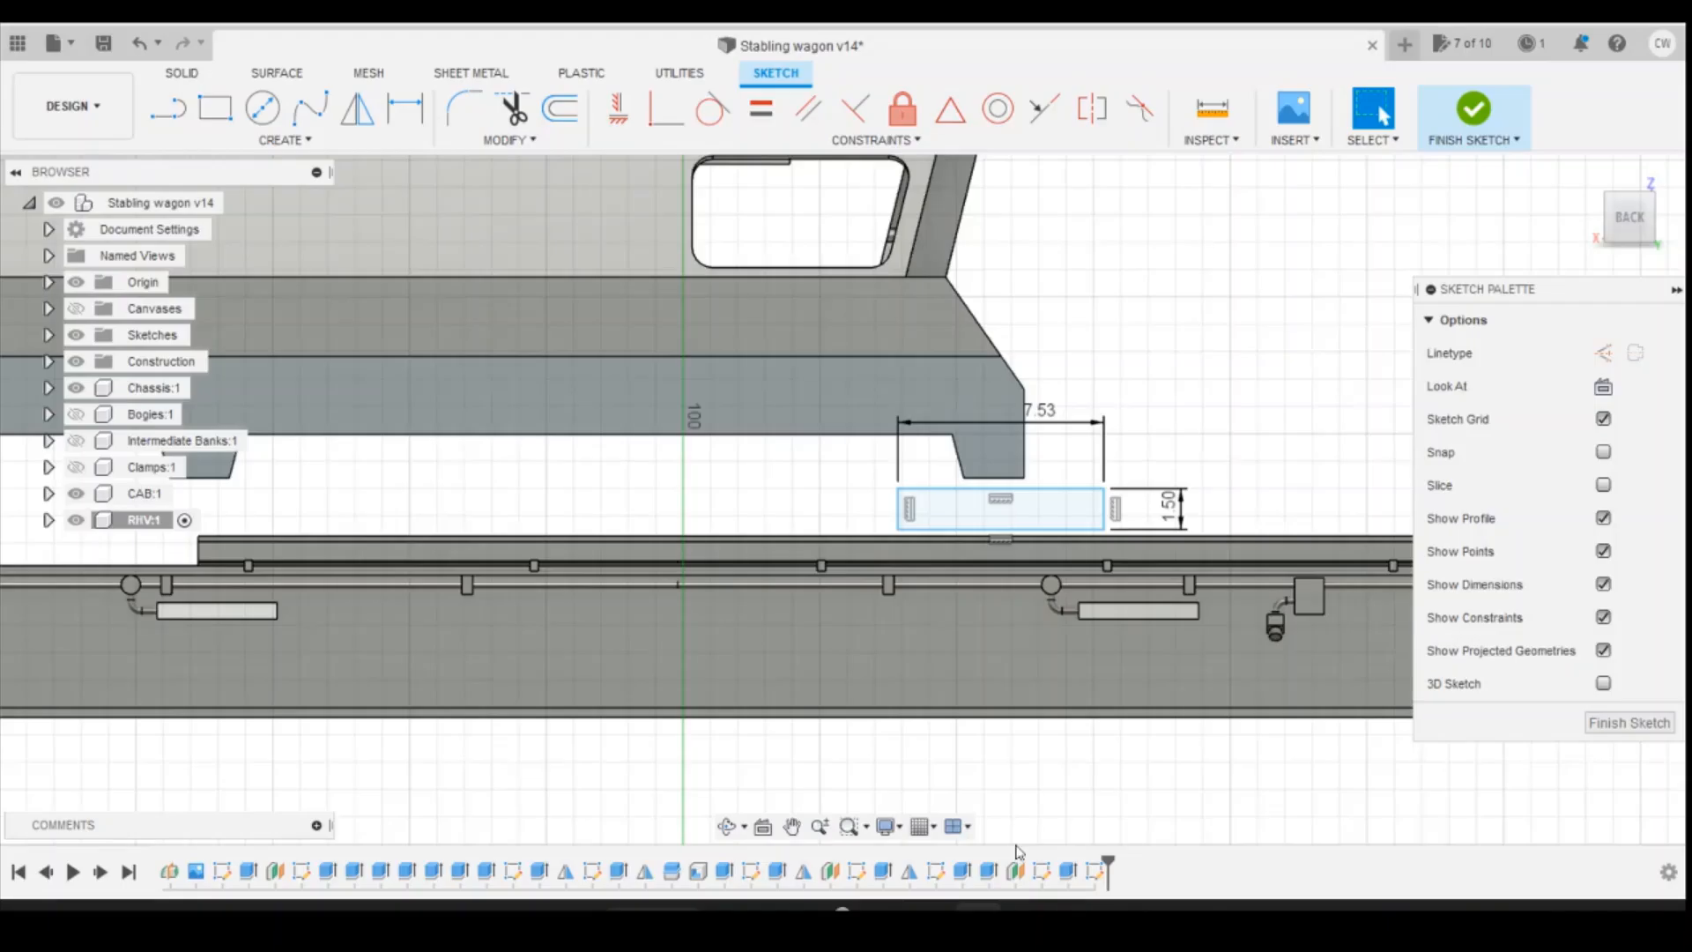
Step: Dimension the vertical gap between the front leg's bottom edge and the rectangle's top edge as 30/148 mm
key("d")
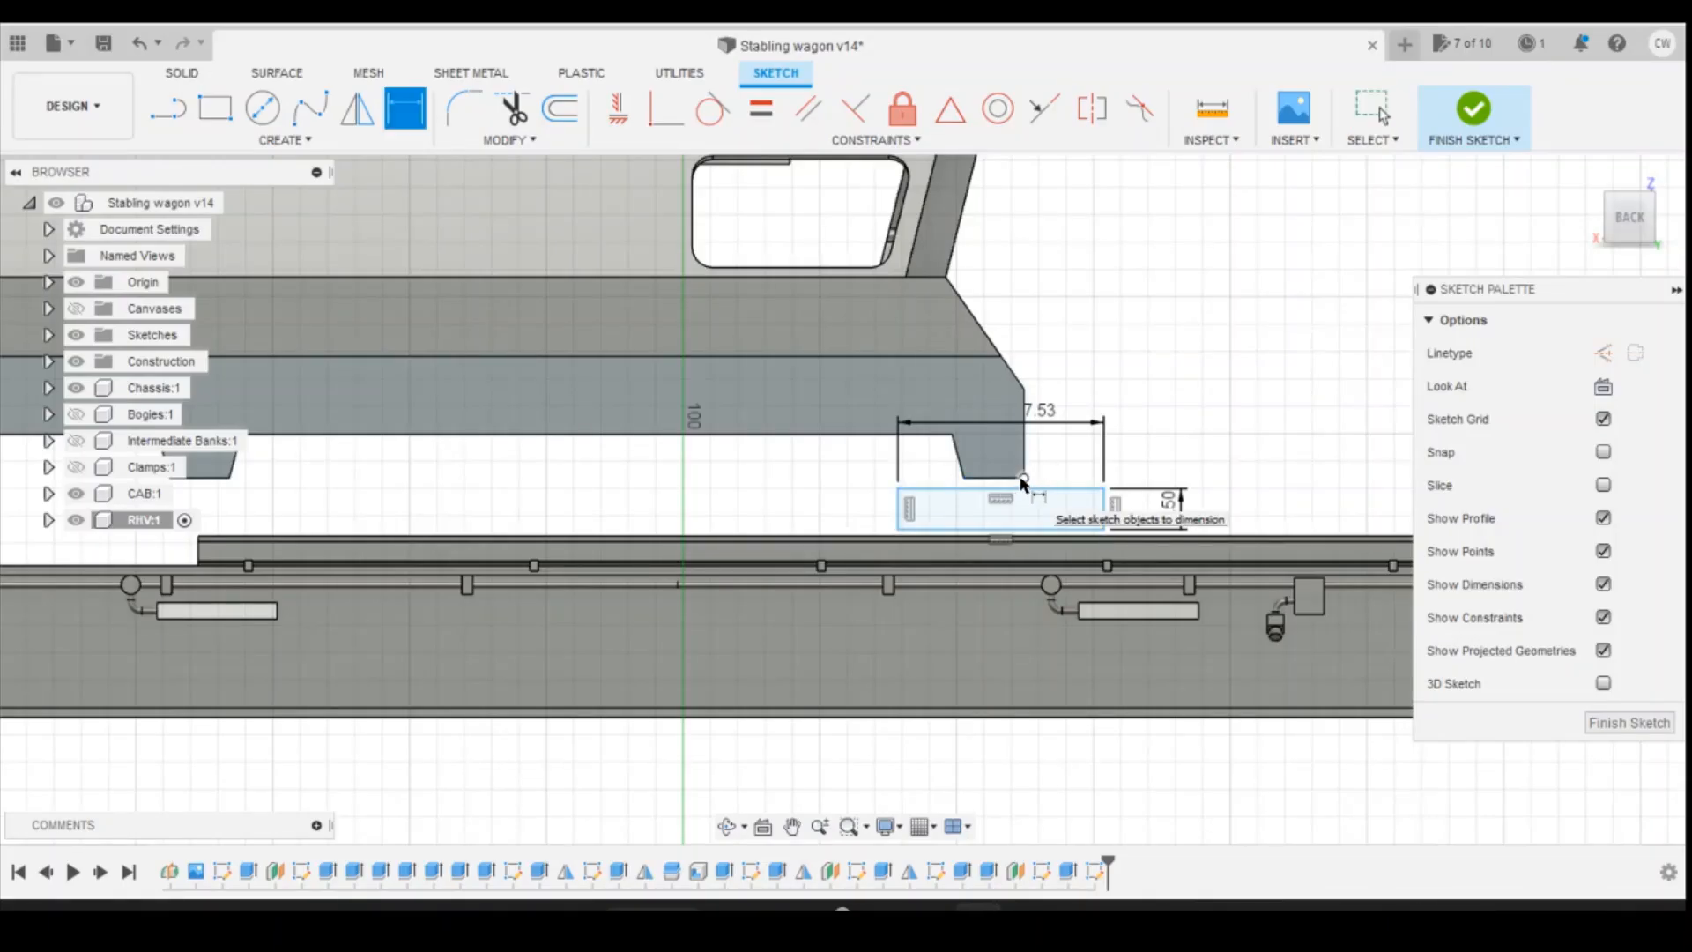
left_click(1018, 478)
left_click(1014, 488)
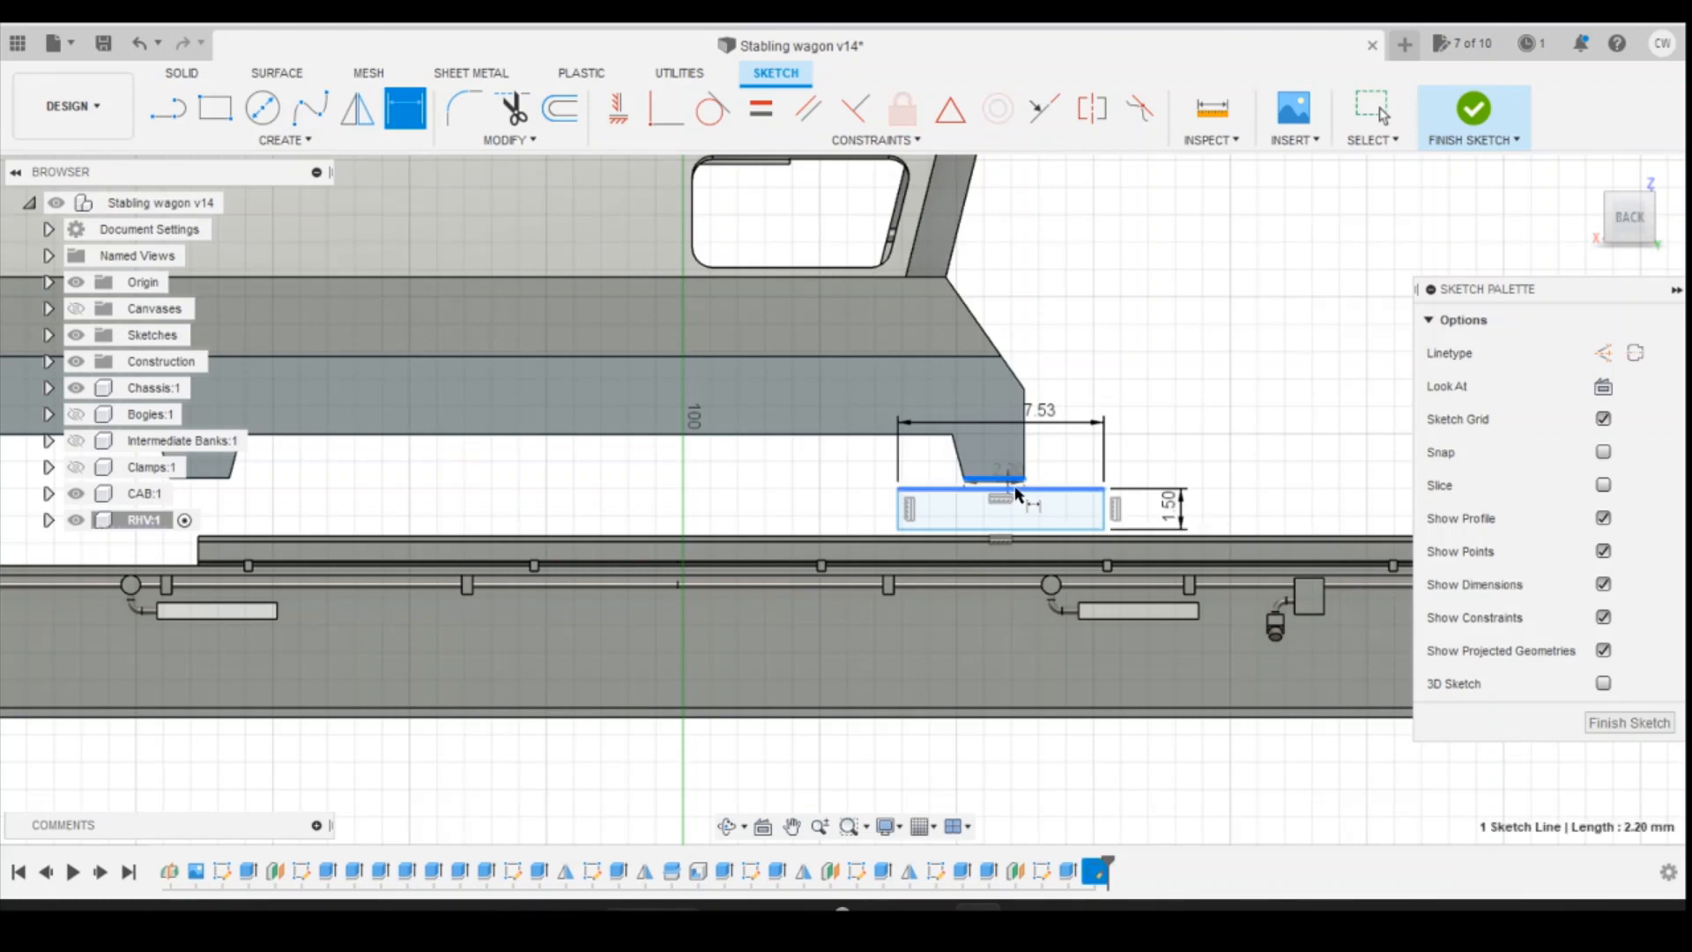
left_click(1190, 496)
type("3")
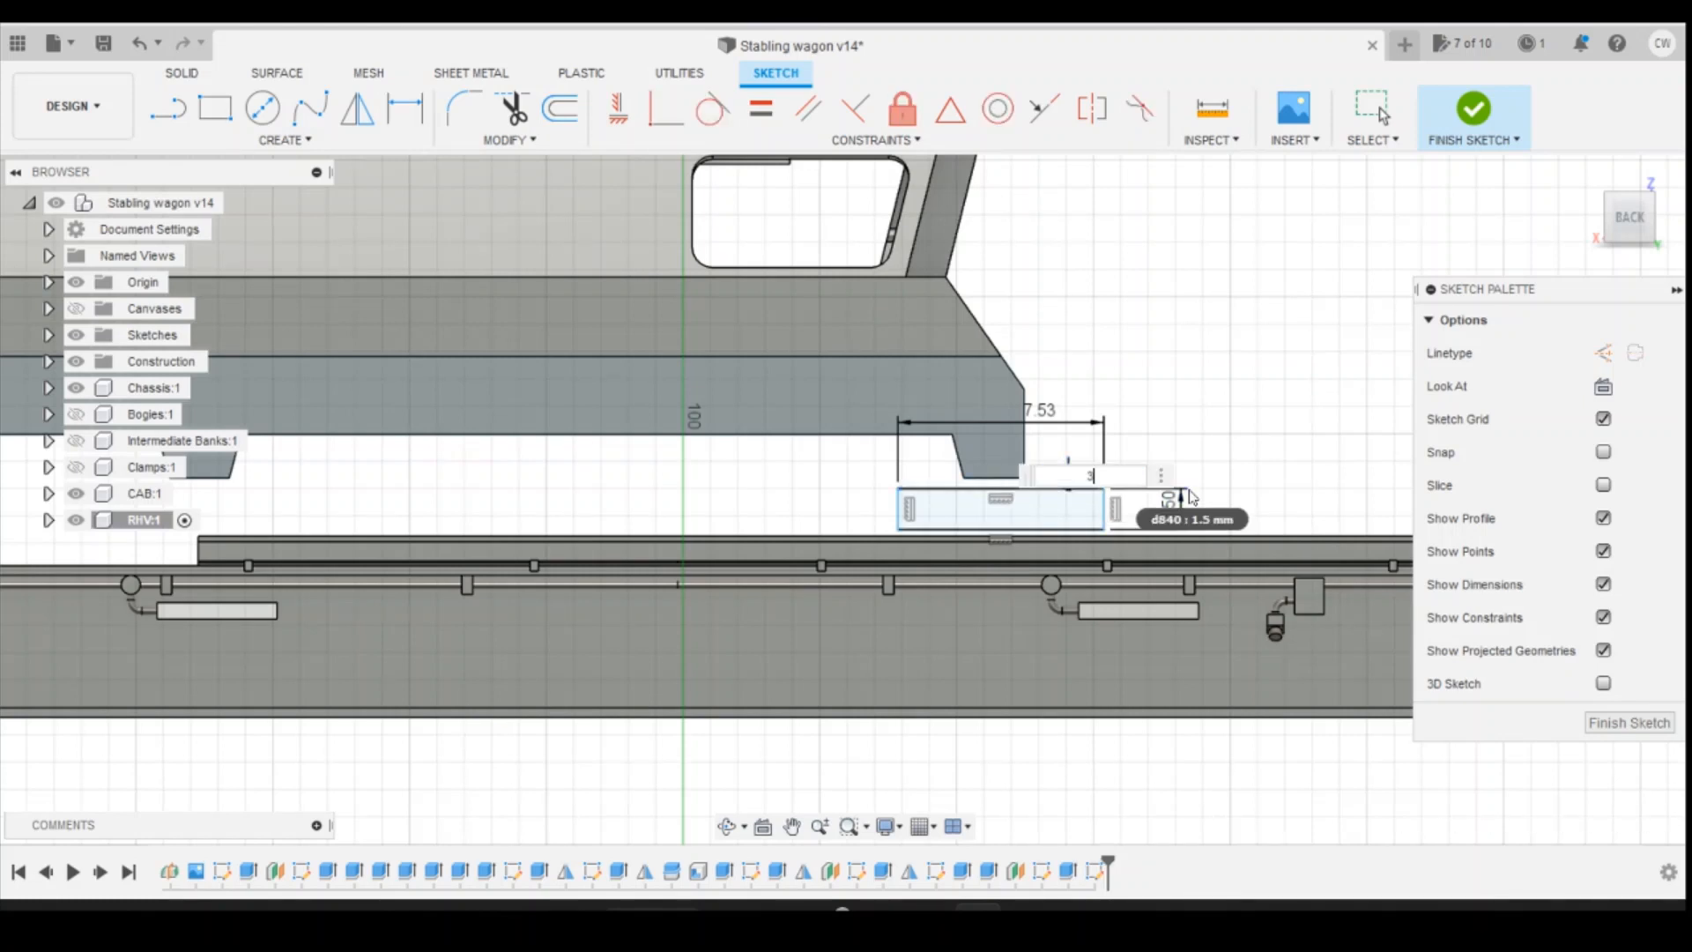
type("0/148")
key("Return")
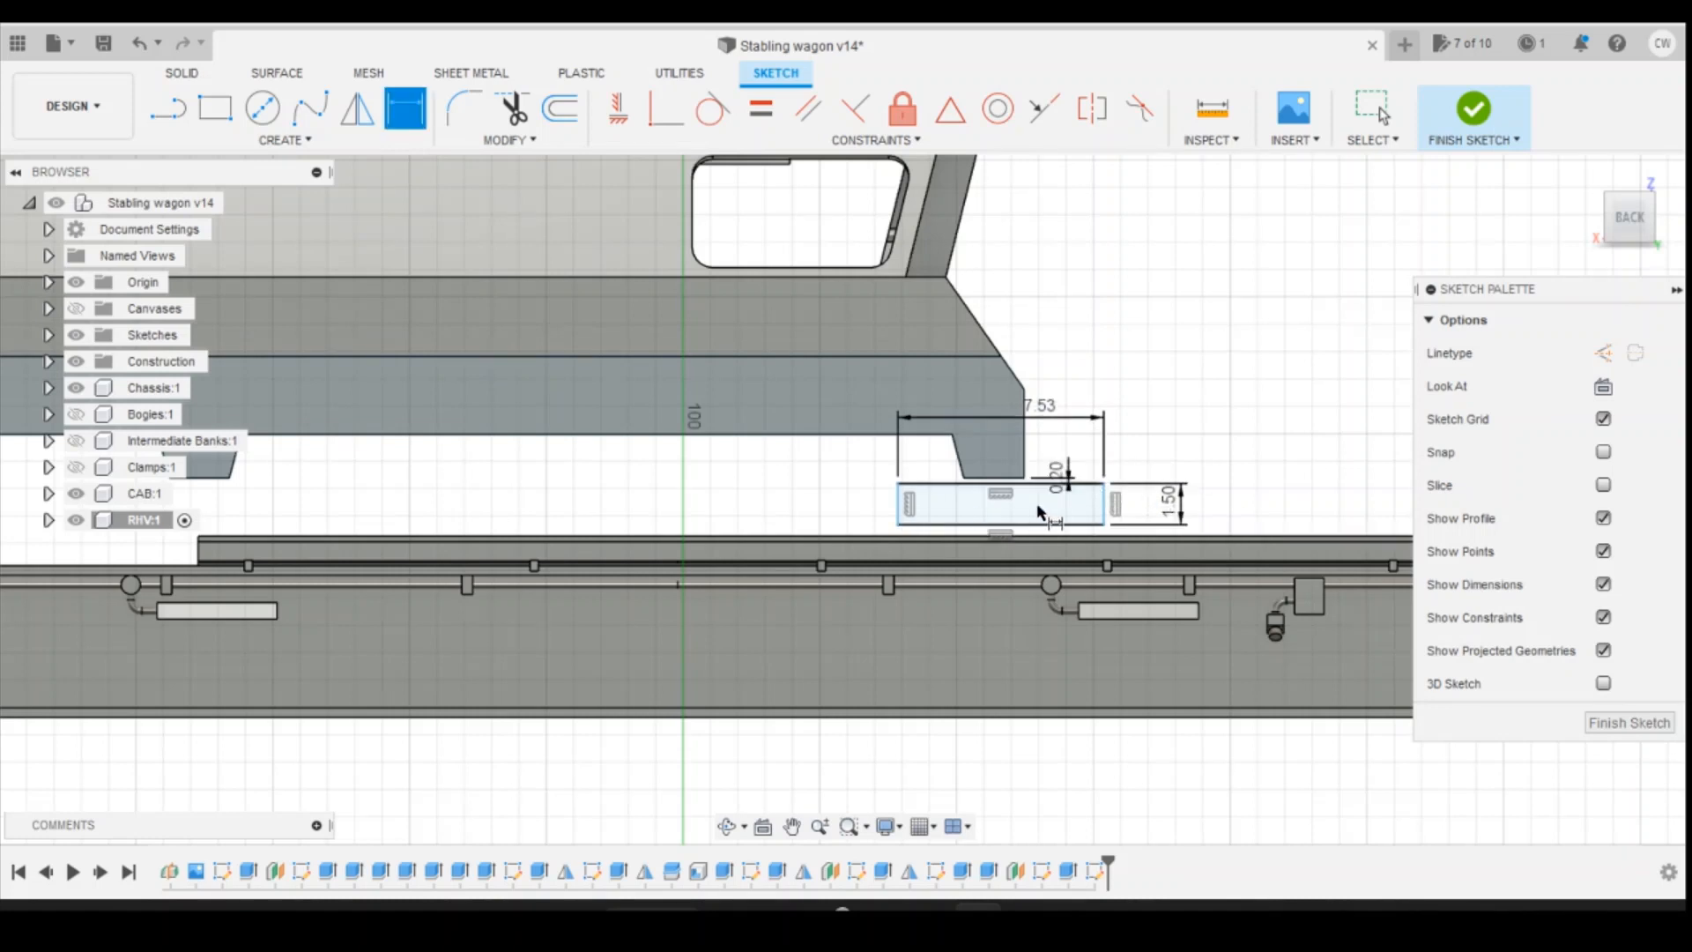
Step: Draw a vertical line from the midpoint of the front leg's bottom edge down through the rectangle
scroll(1019, 491, "up", 2)
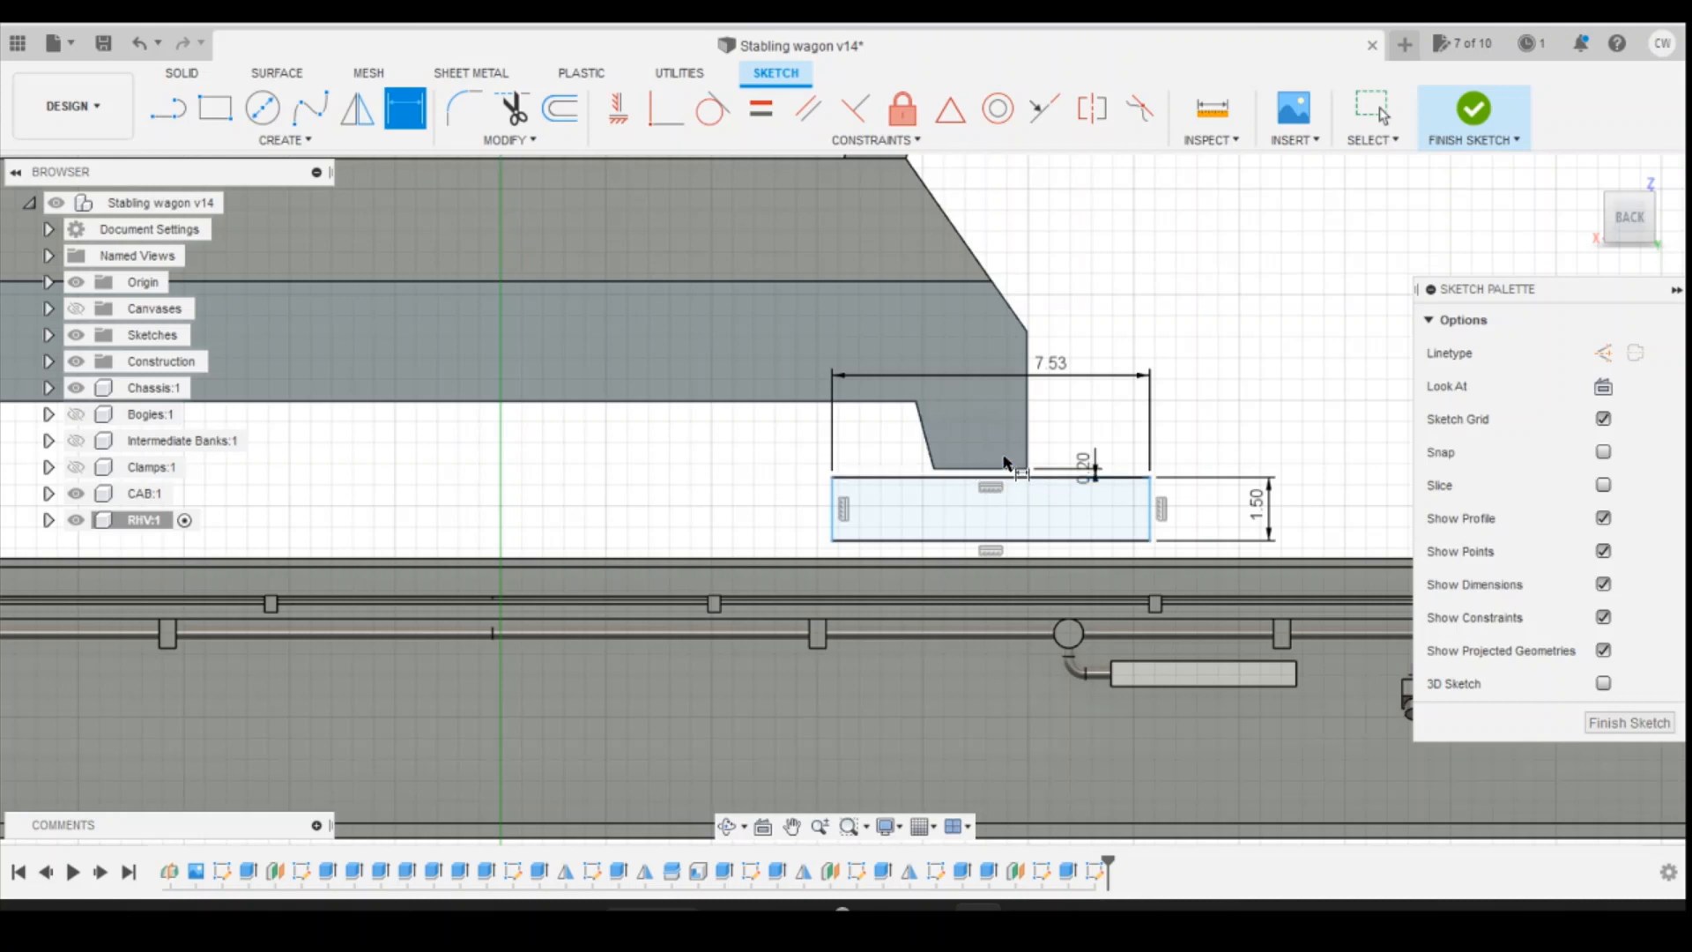
key("l")
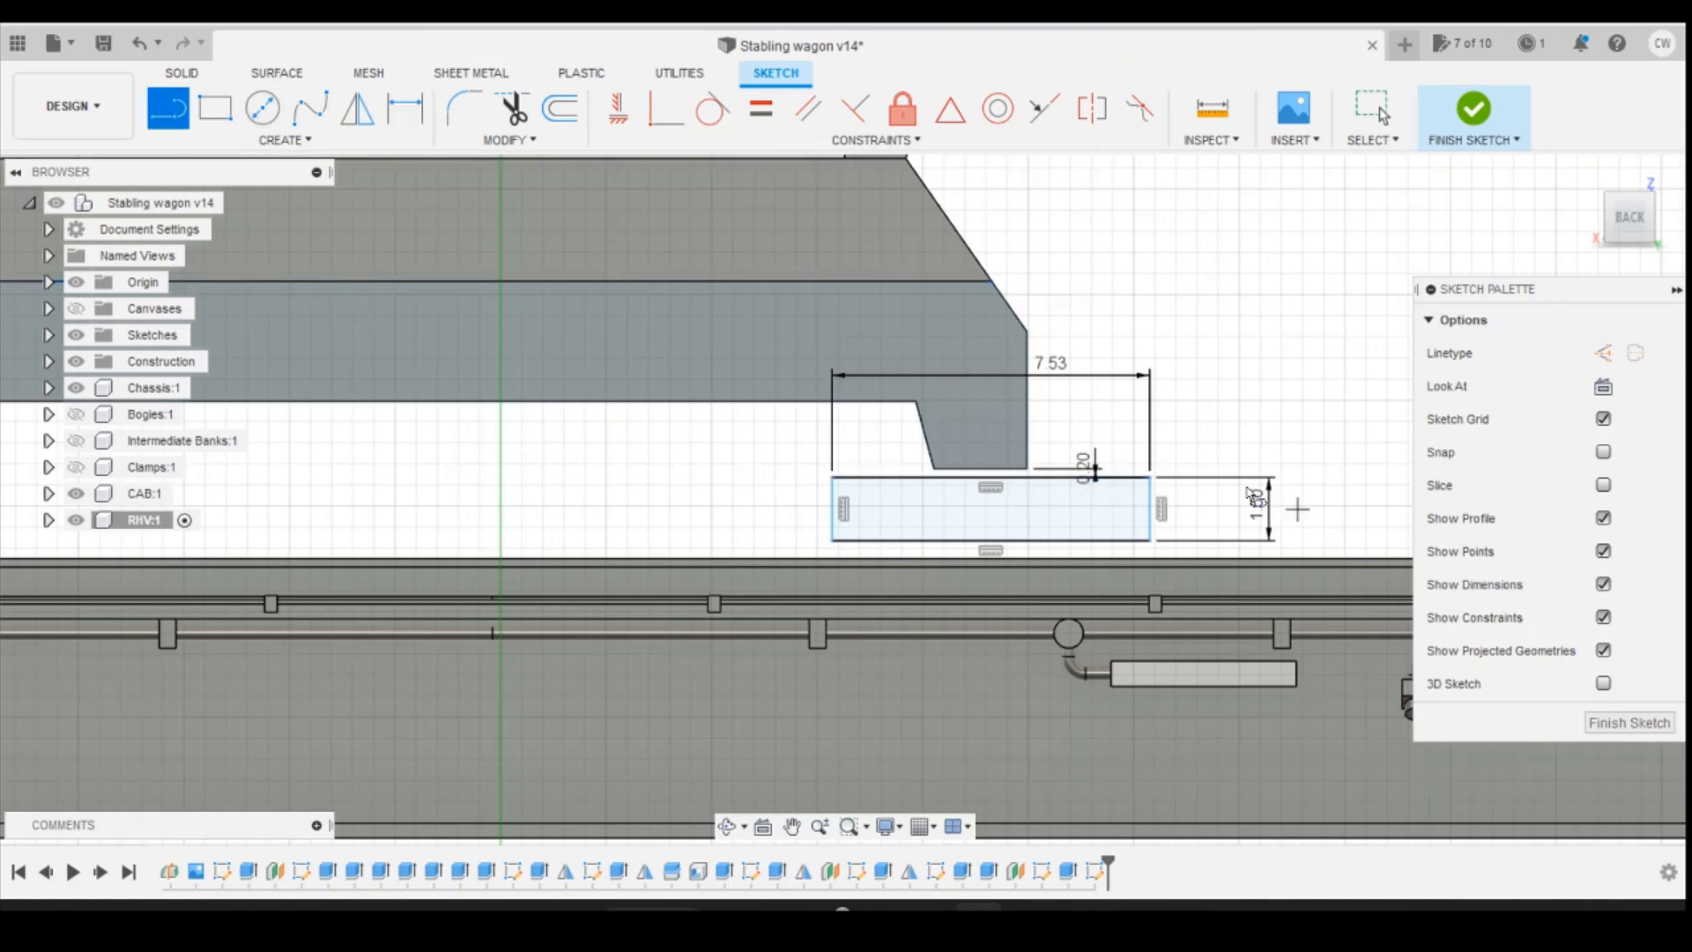
left_click(982, 470)
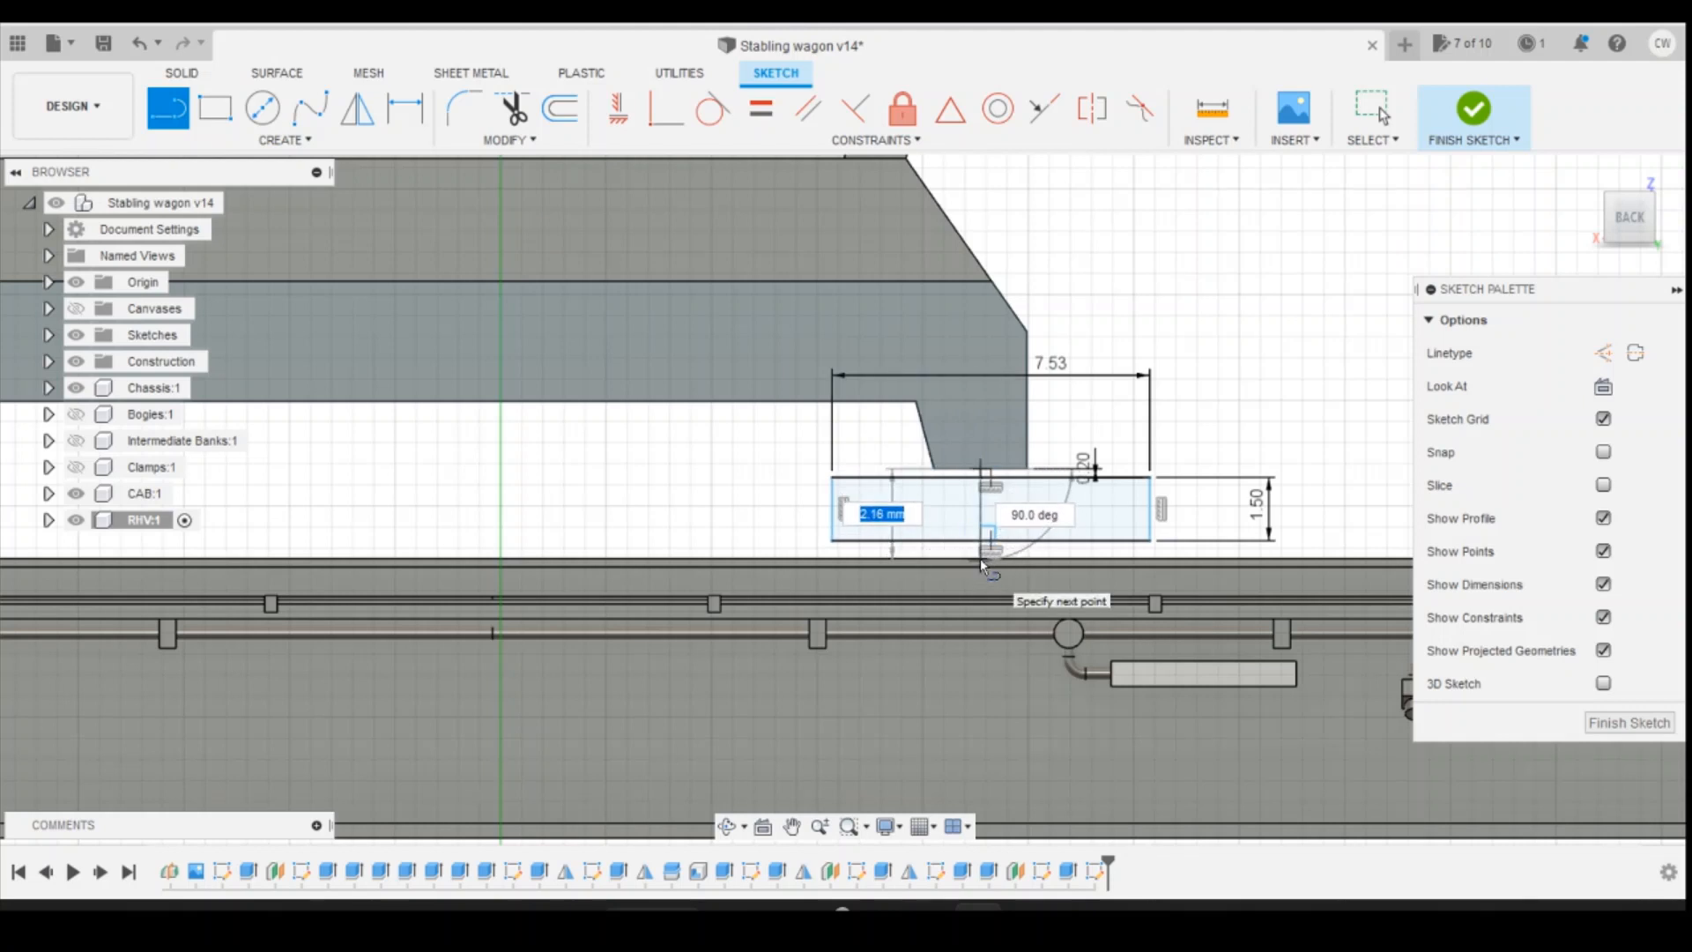
left_click(985, 700)
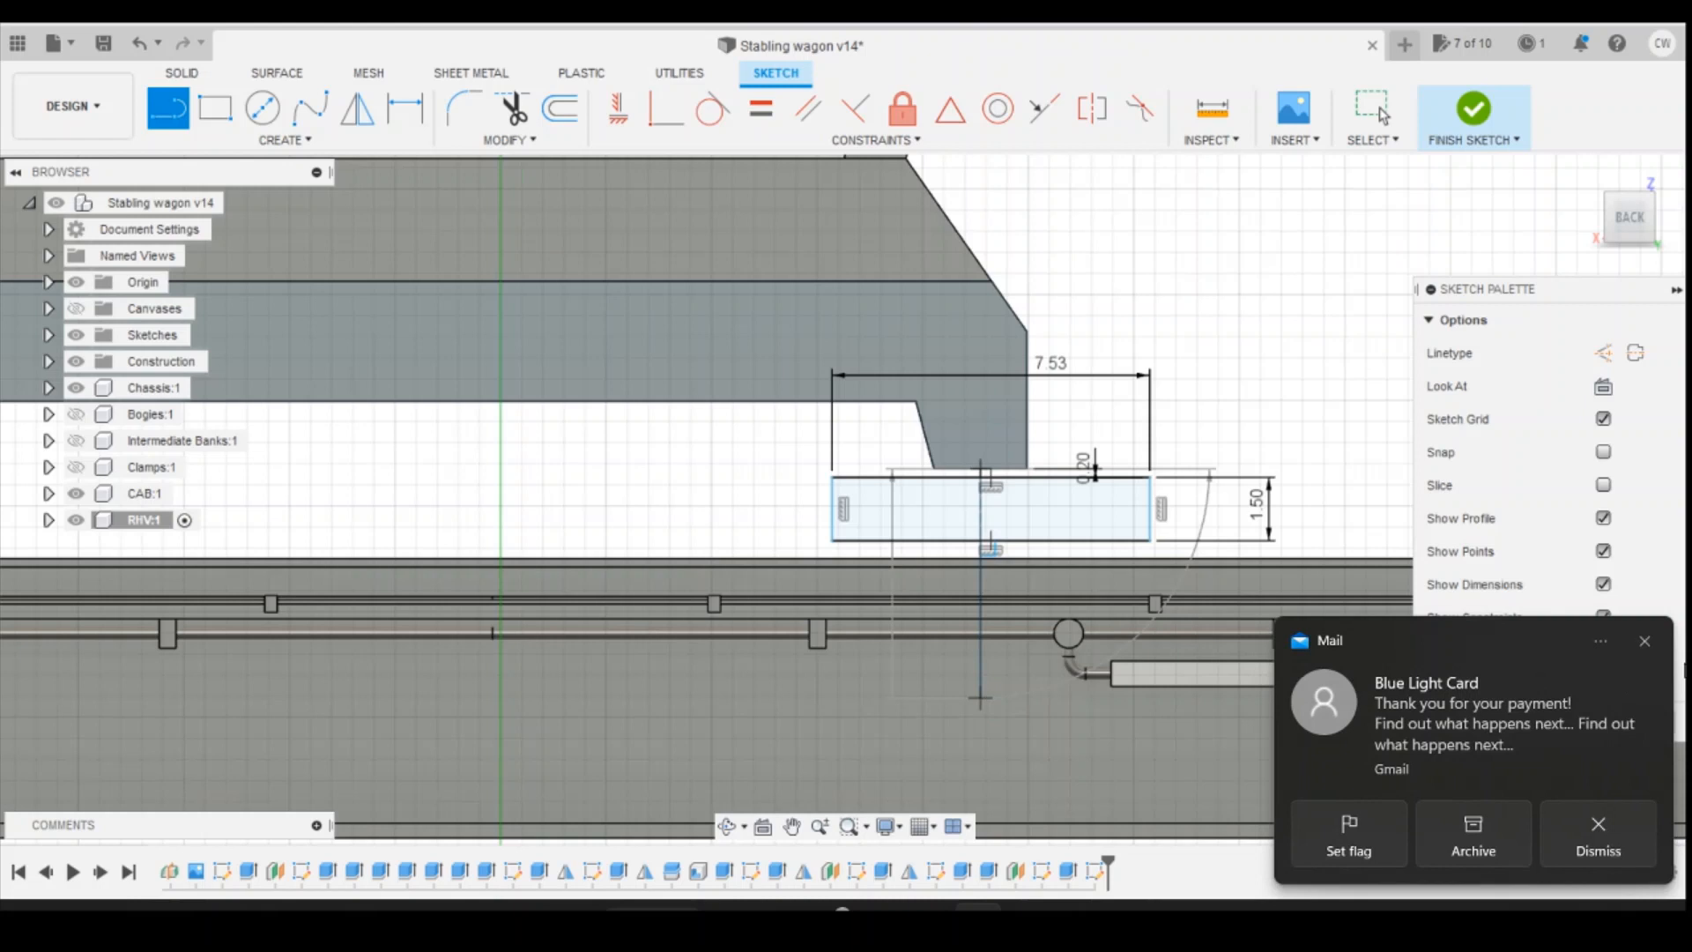
left_click(1646, 642)
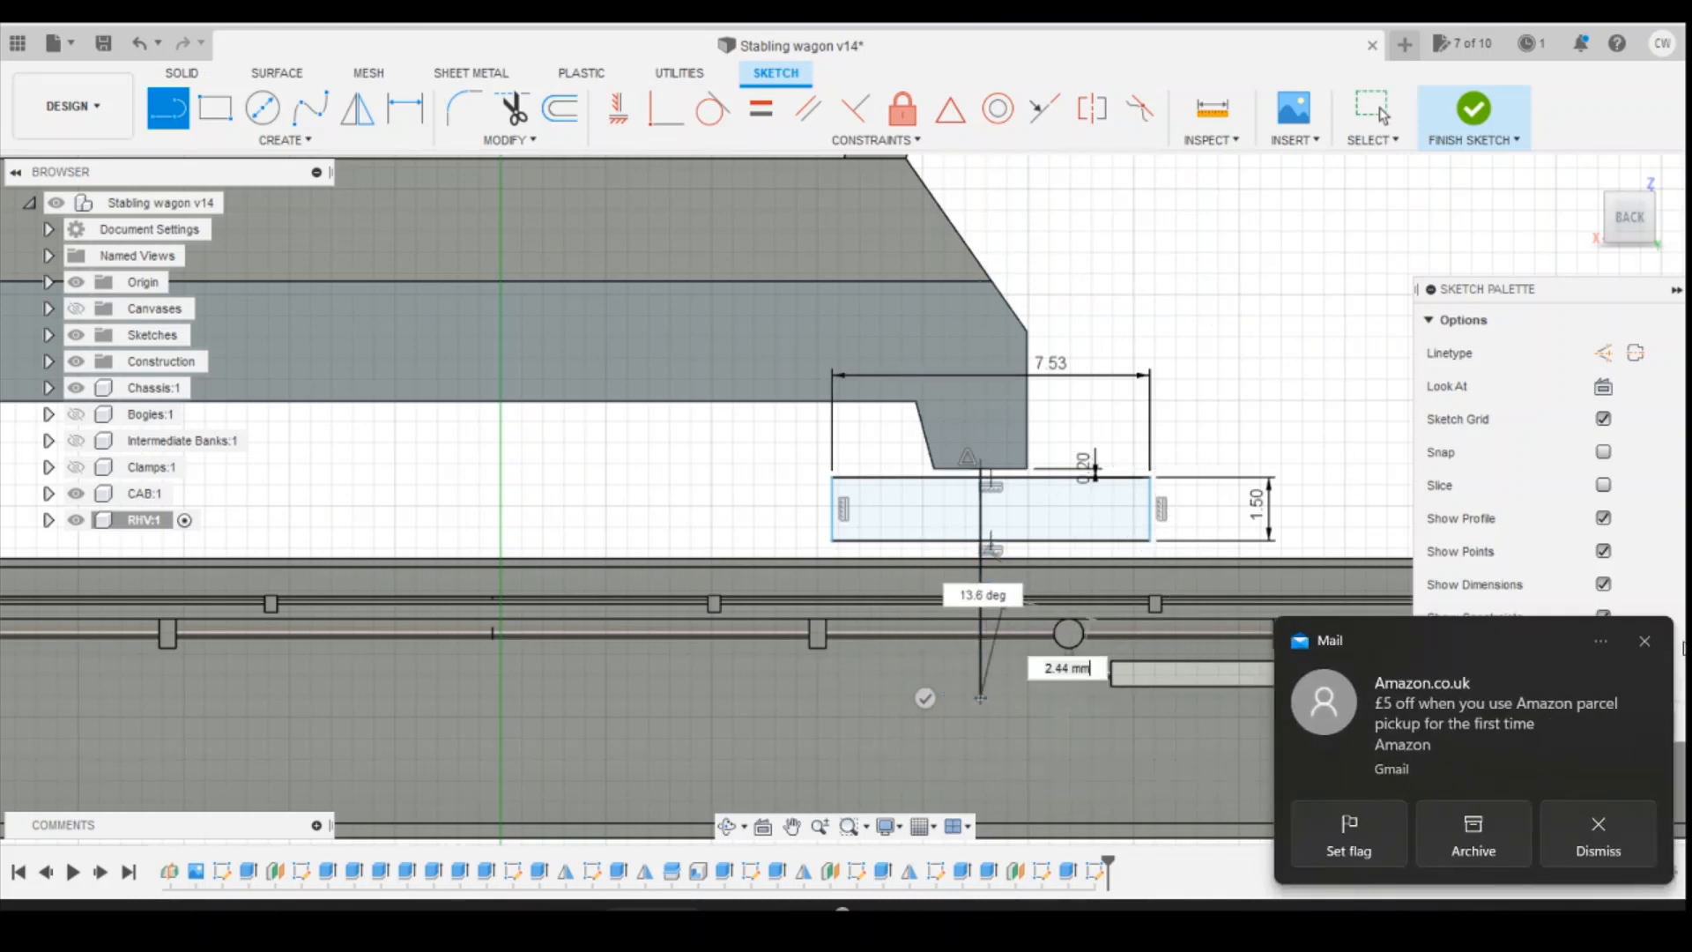
left_click(1646, 643)
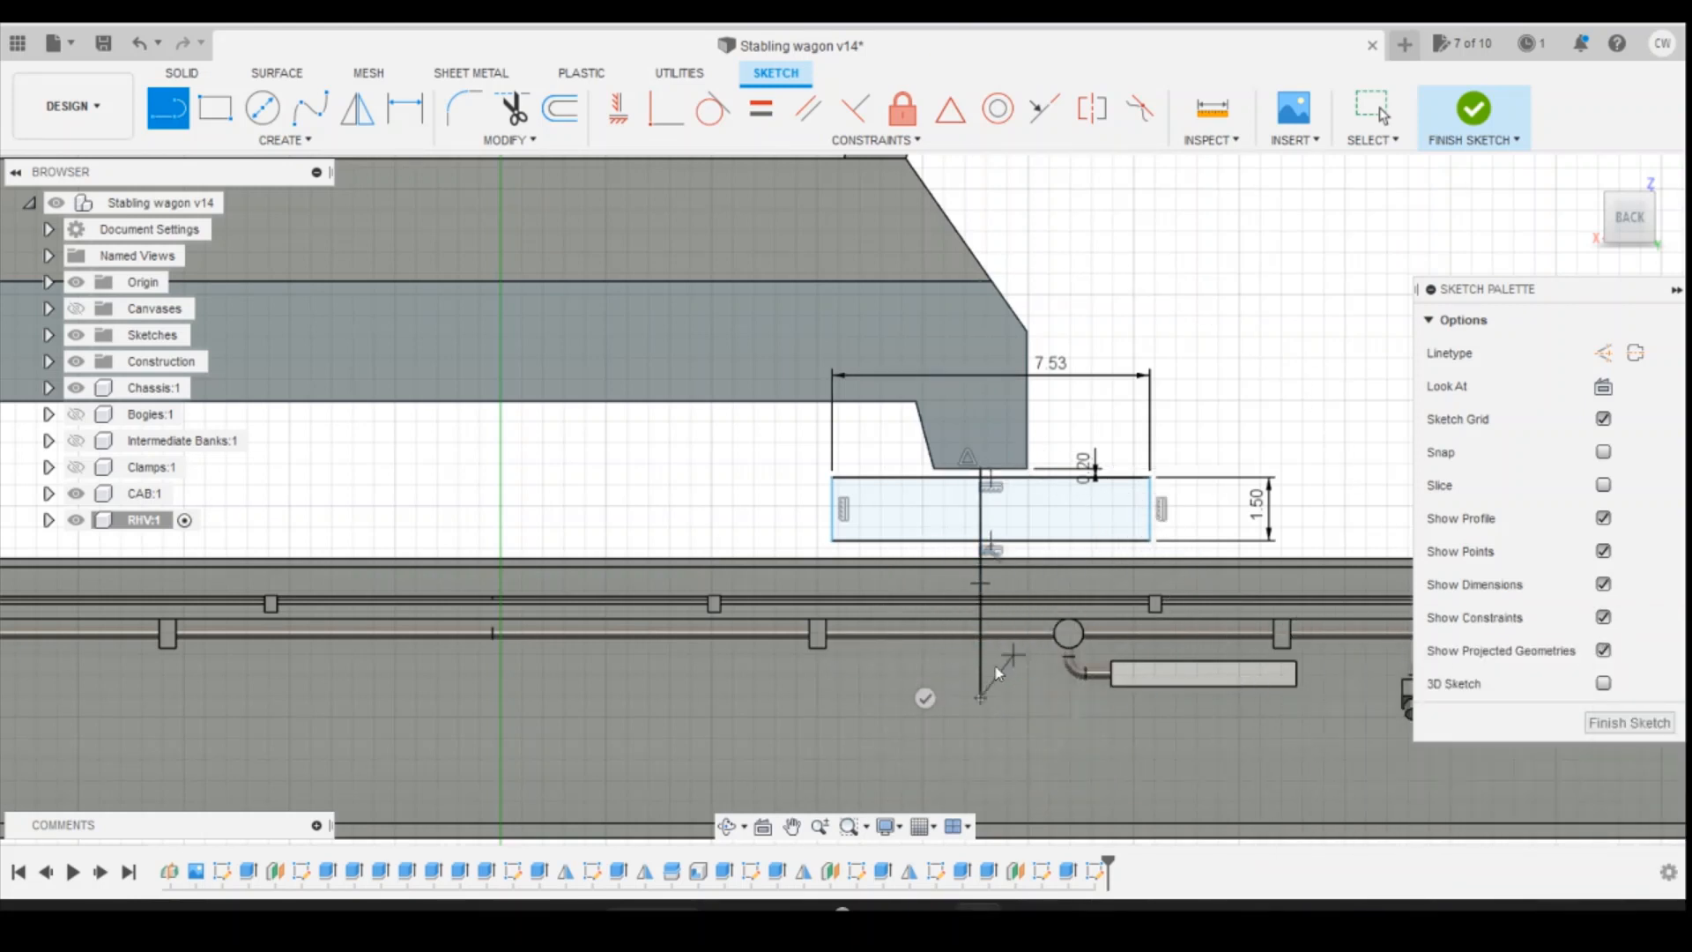
key("Escape")
Step: Convert the vertical line below the front leg into a construction line
left_click(982, 589)
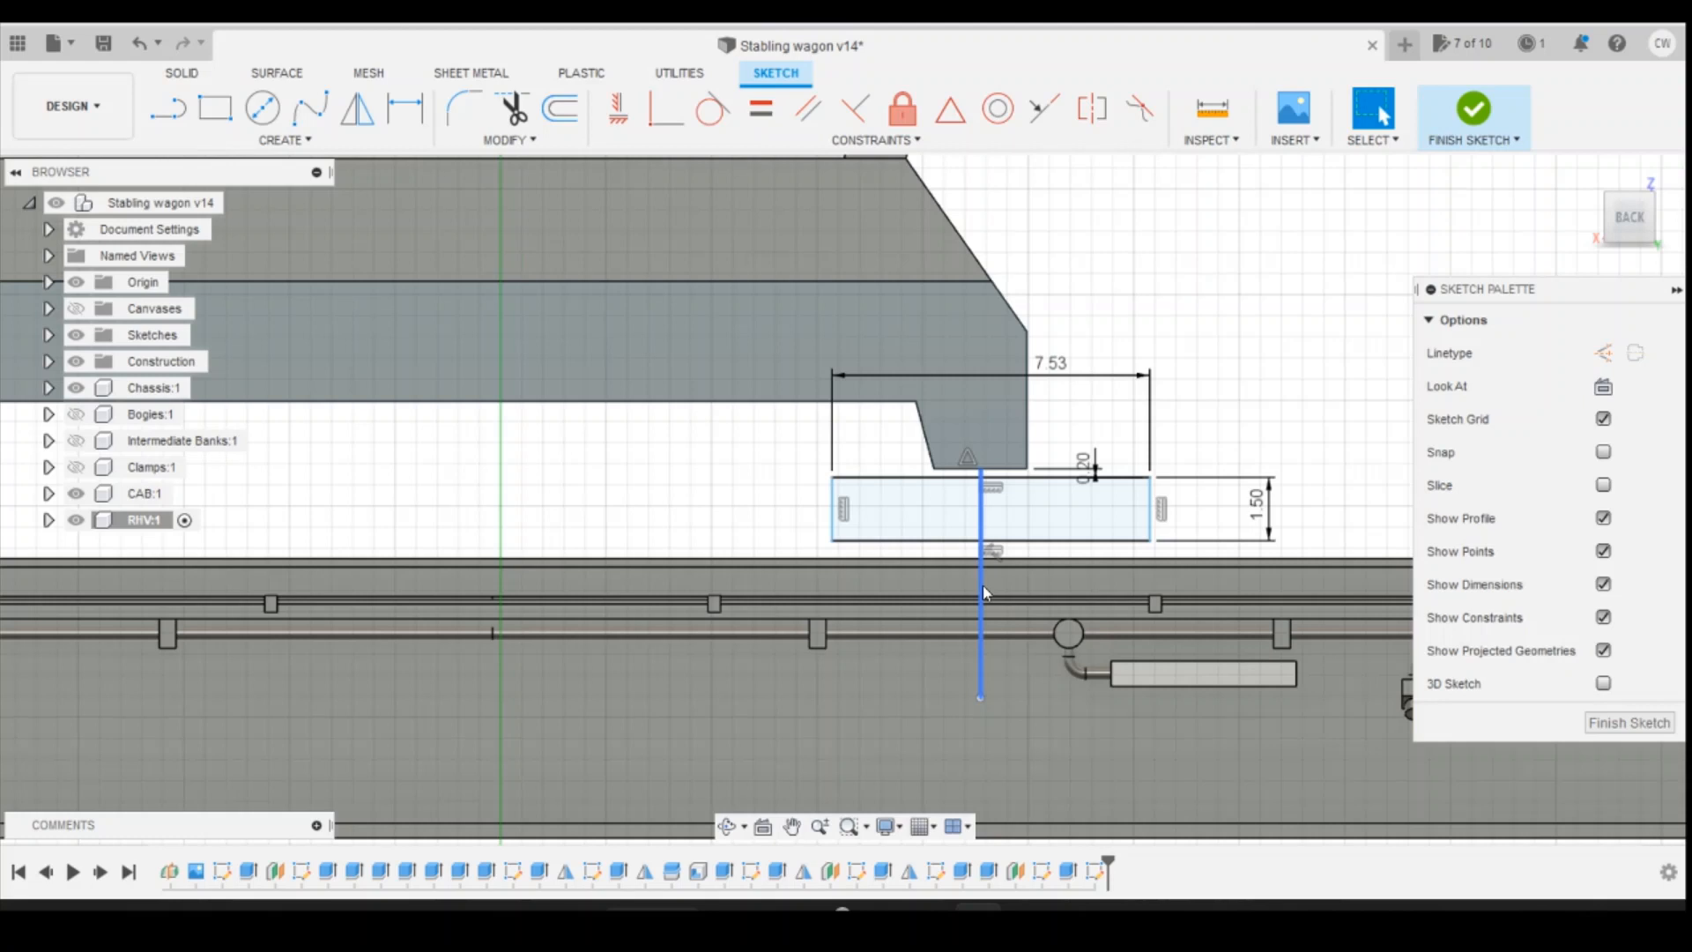
left_click(1603, 352)
left_click(780, 477)
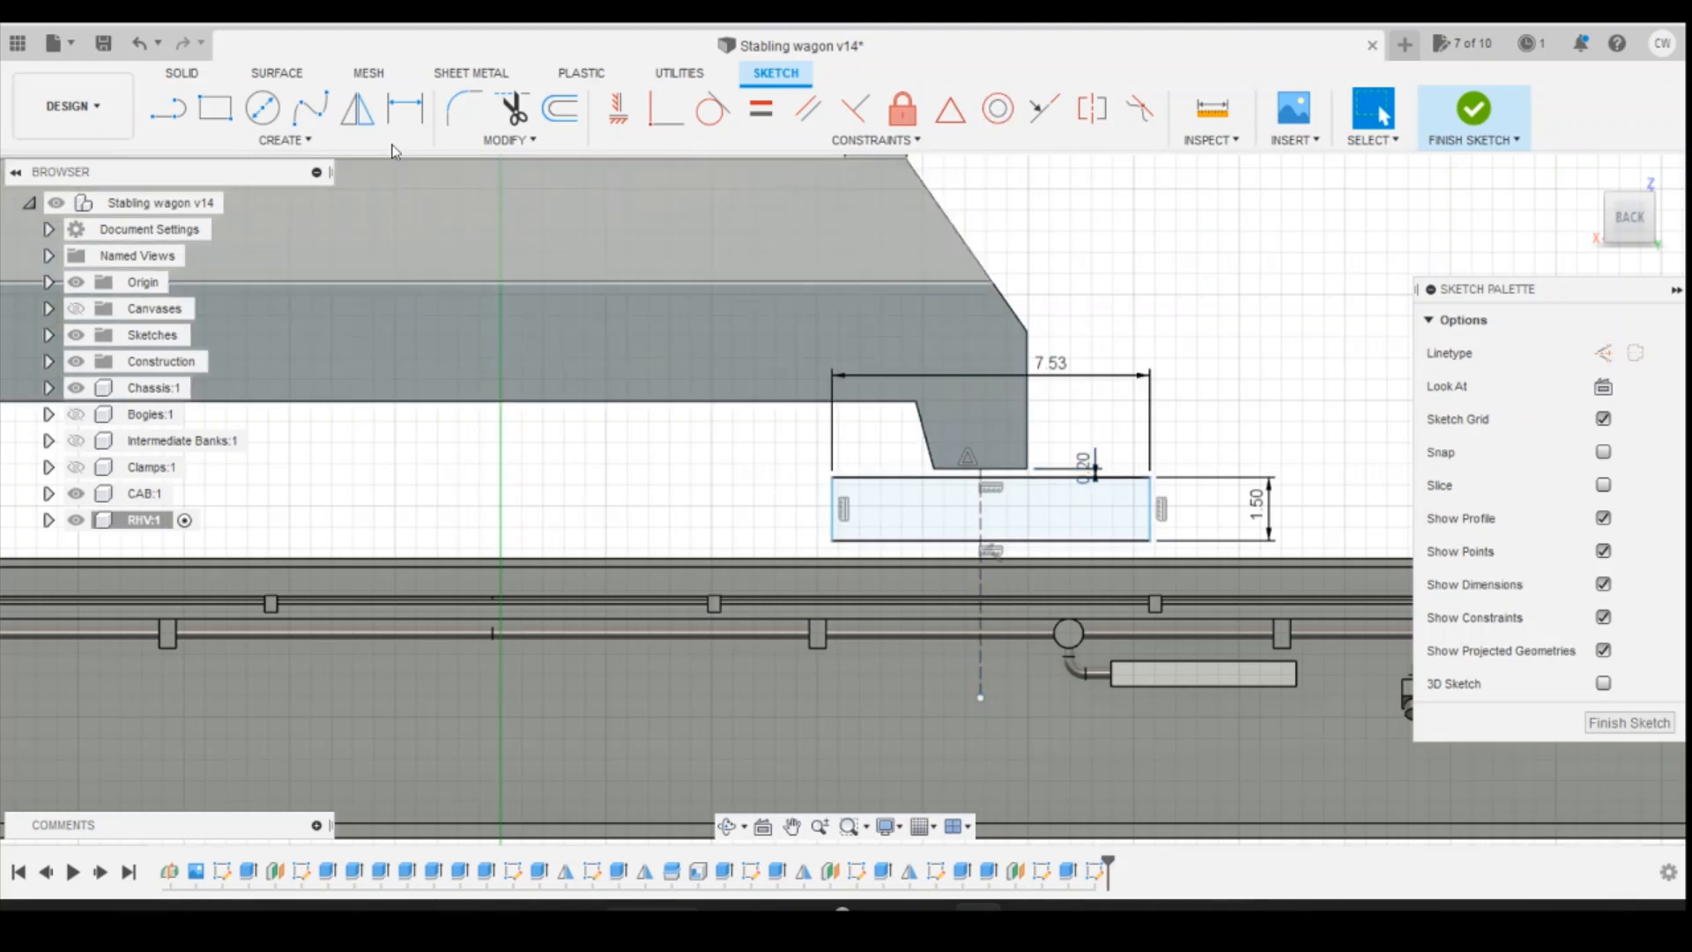
Step: Centre the rectangle beneath the front leg with a midpoint constraint between its top edge and the vertical construction line
left_click(951, 113)
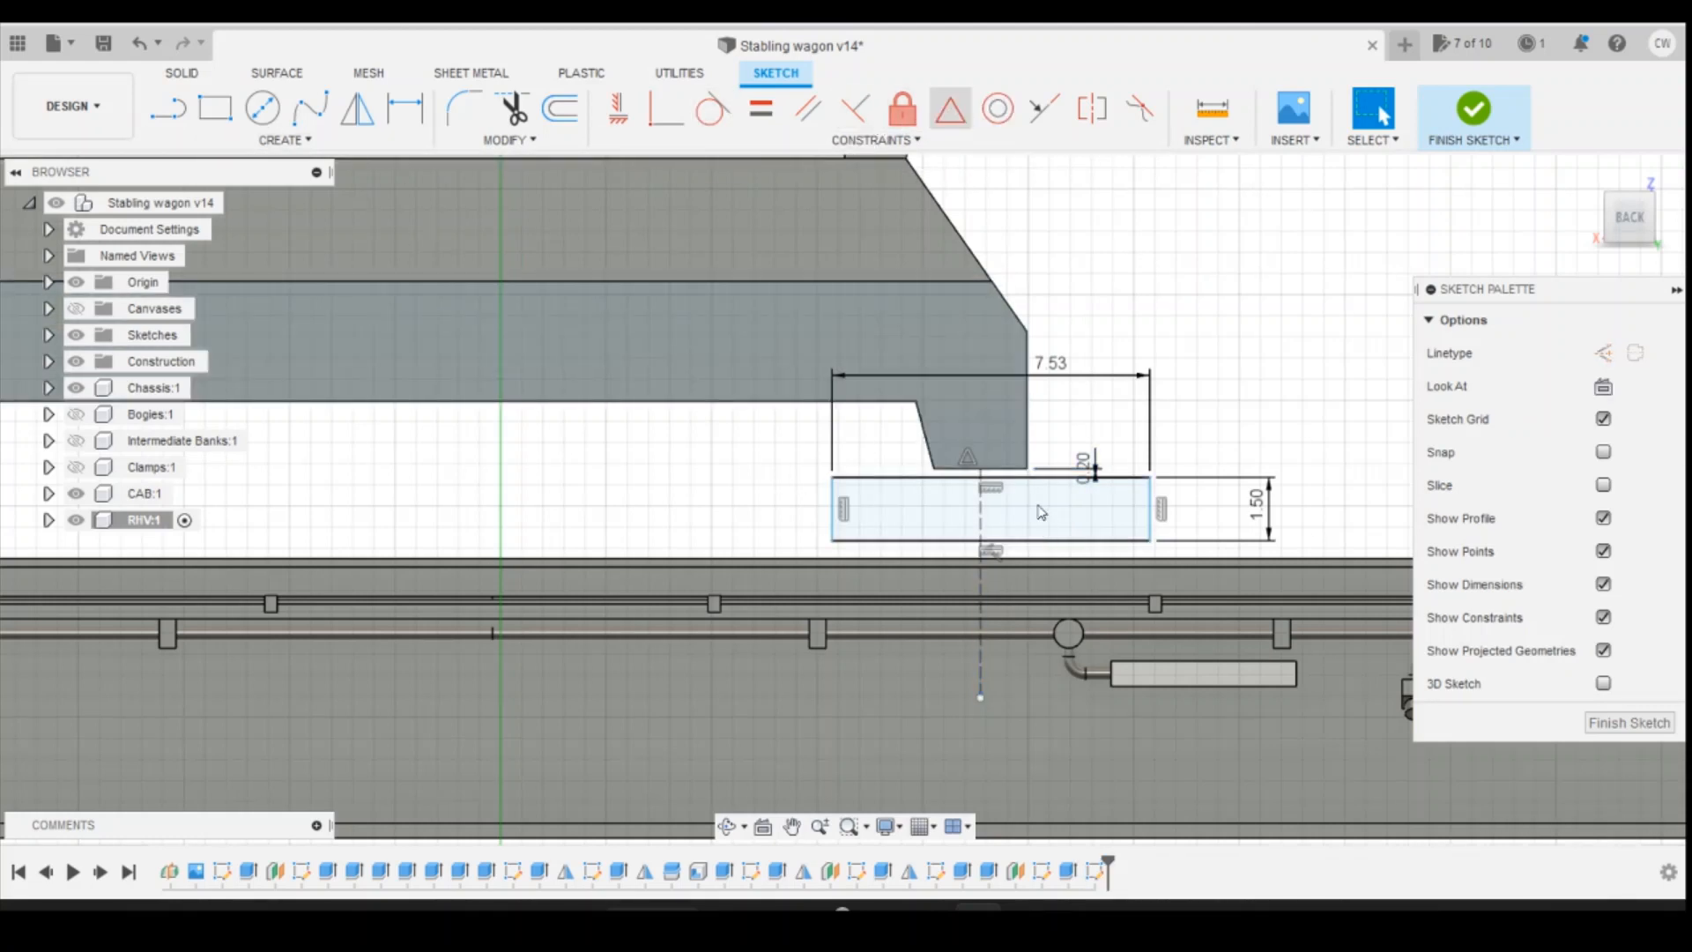
left_click(1056, 478)
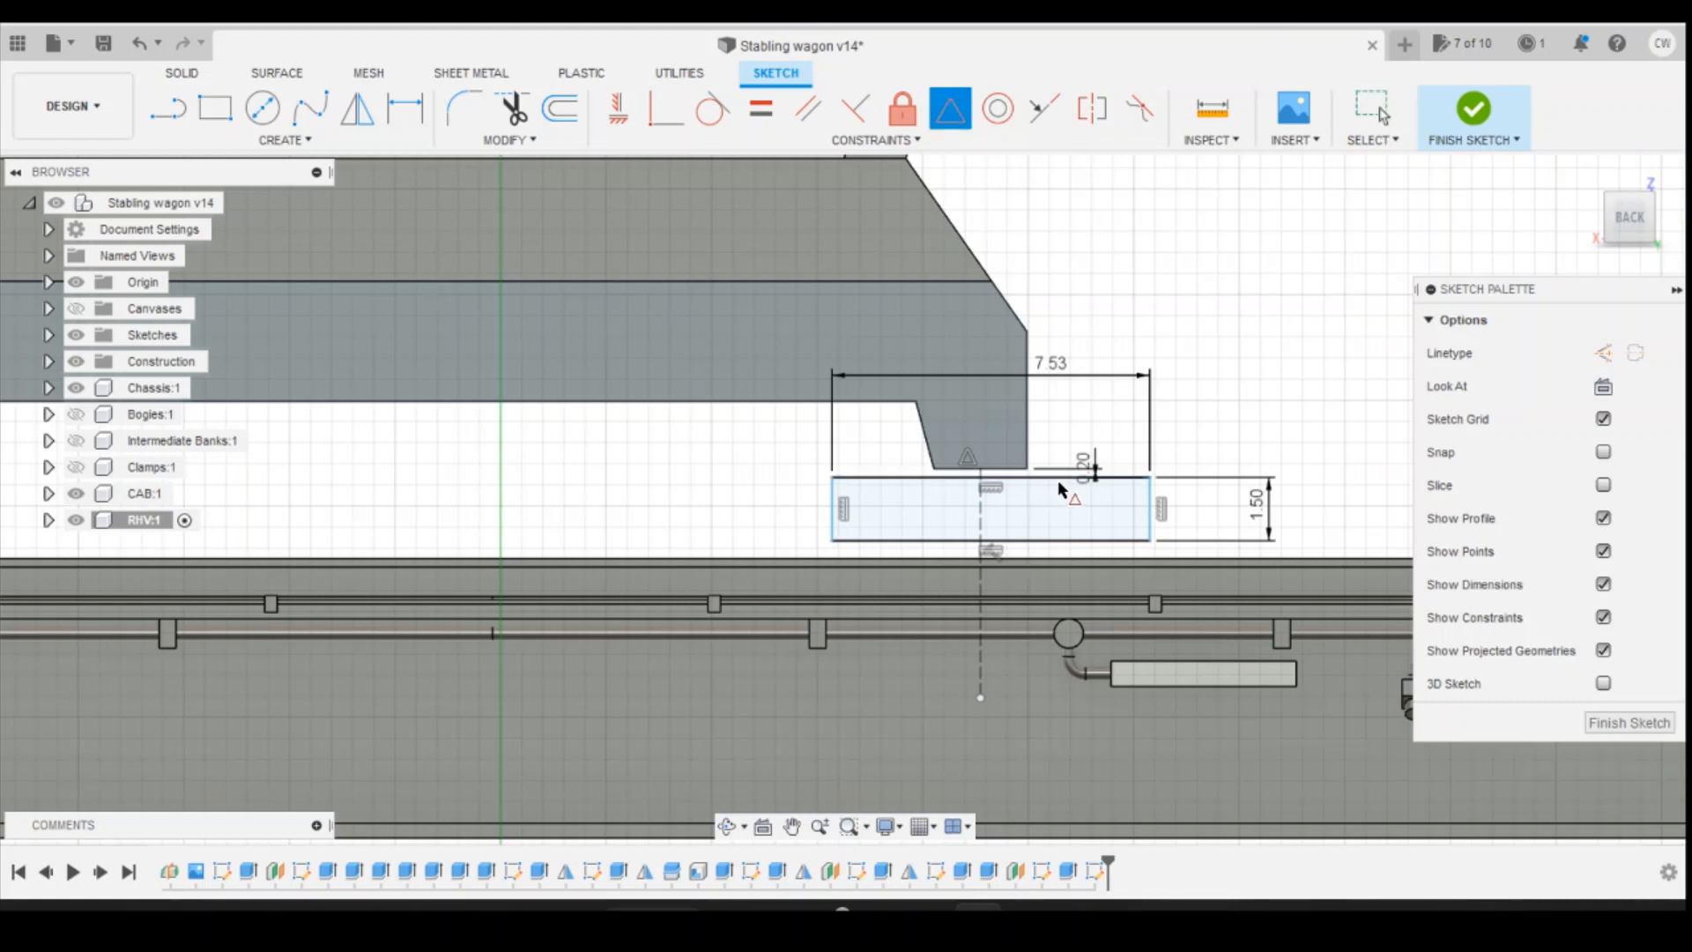
left_click(980, 490)
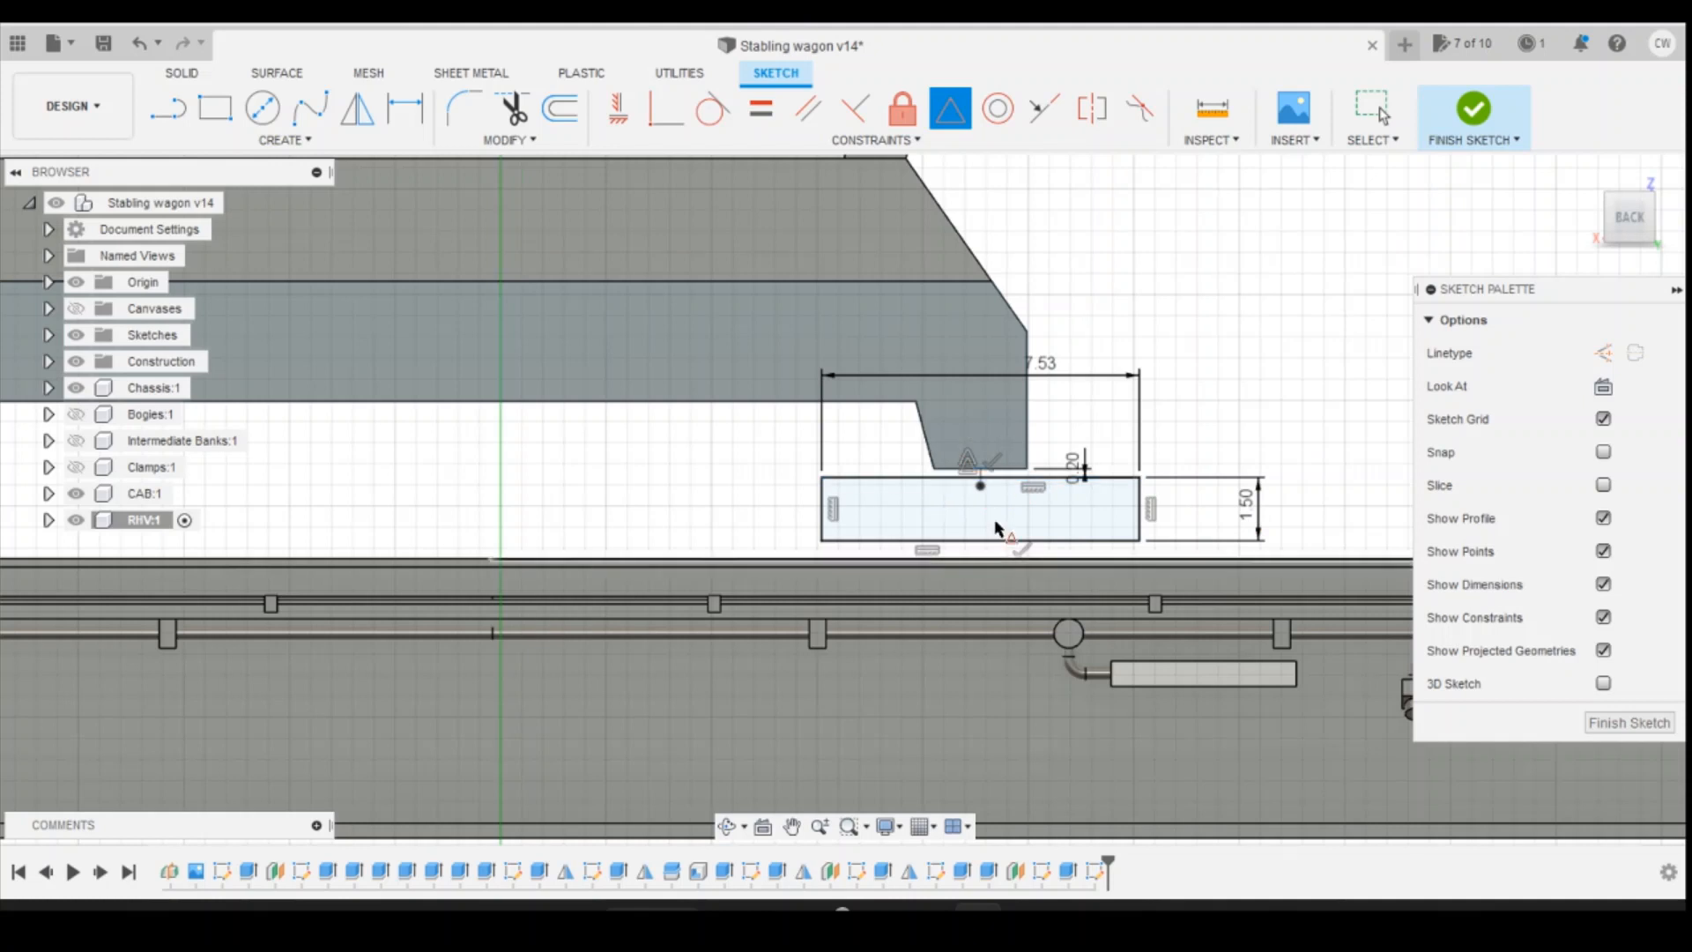
scroll(1002, 509, "up", 4)
scroll(973, 509, "down", 3)
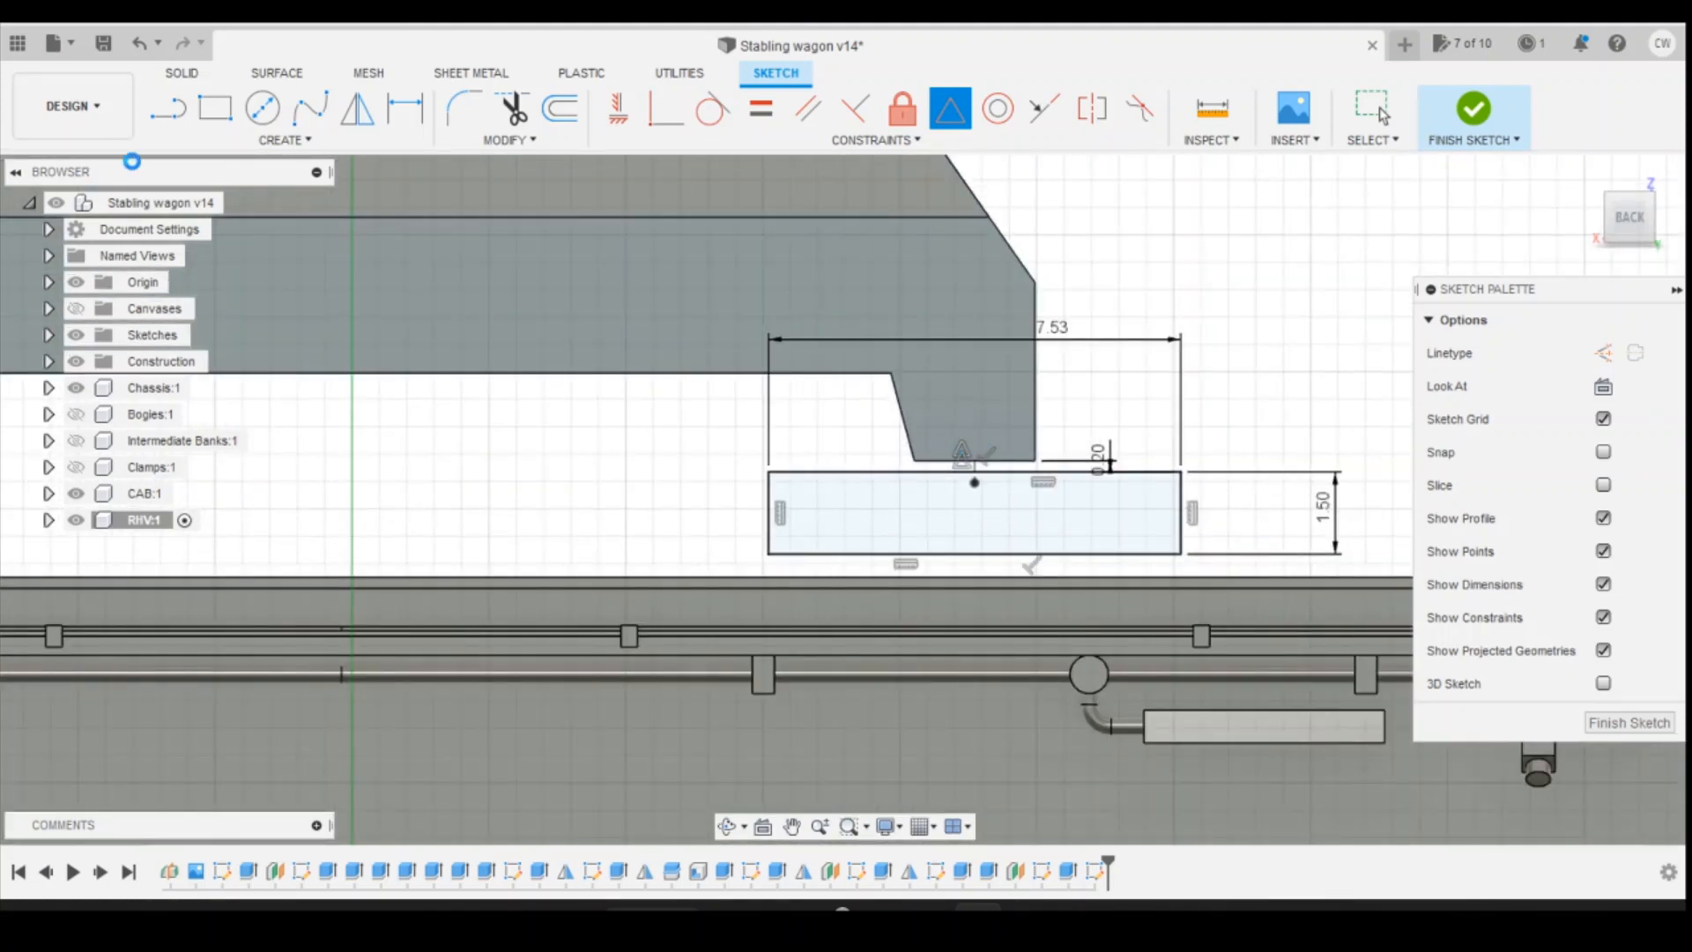
key("Escape")
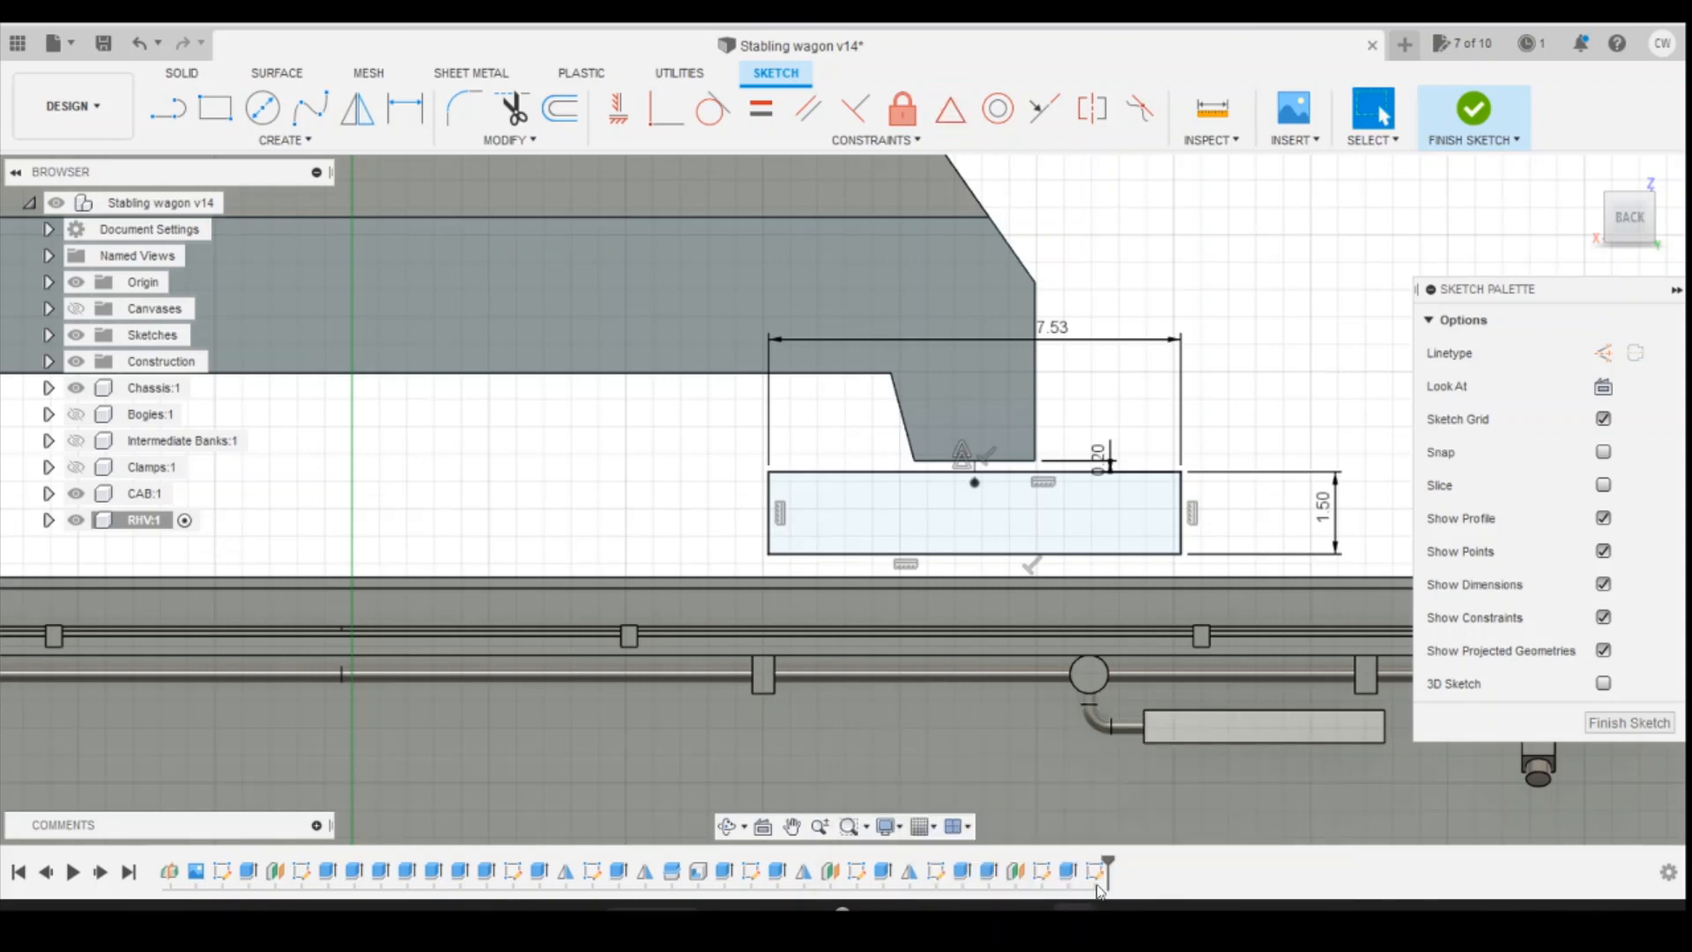
Step: Consult reference photo 506.JPG and draw short diagonal lines, about 1 mm long, across both upper corners of the rectangle
mouse_move(1073, 922)
left_click(1010, 844)
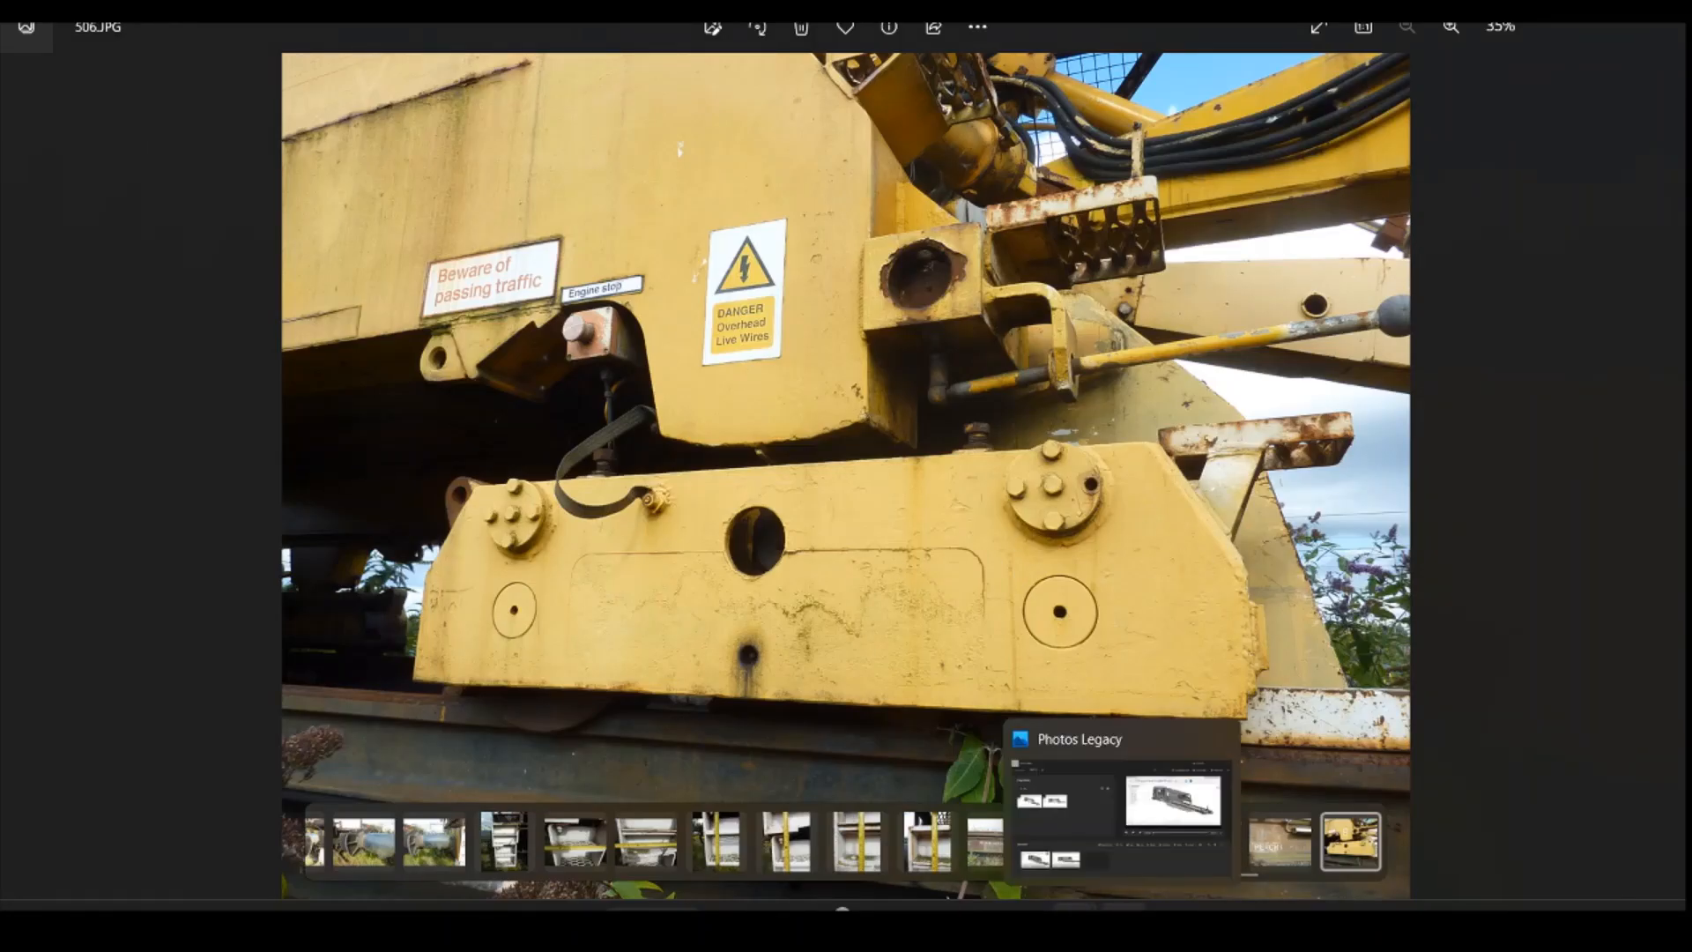
left_click(983, 841)
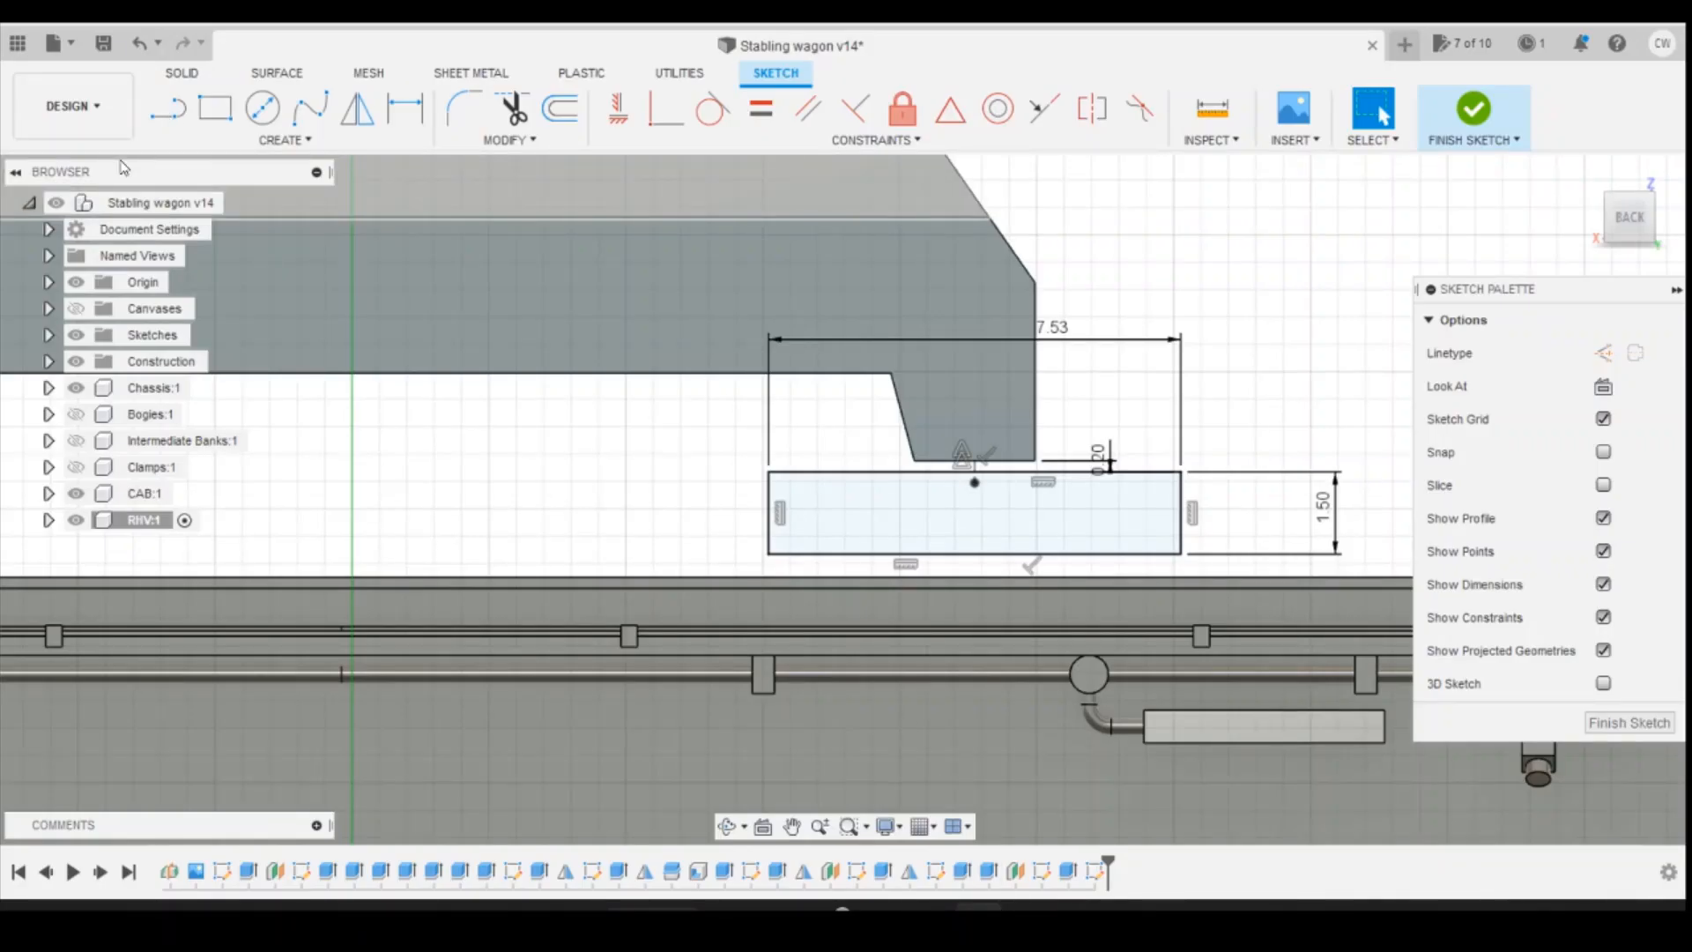
left_click(168, 110)
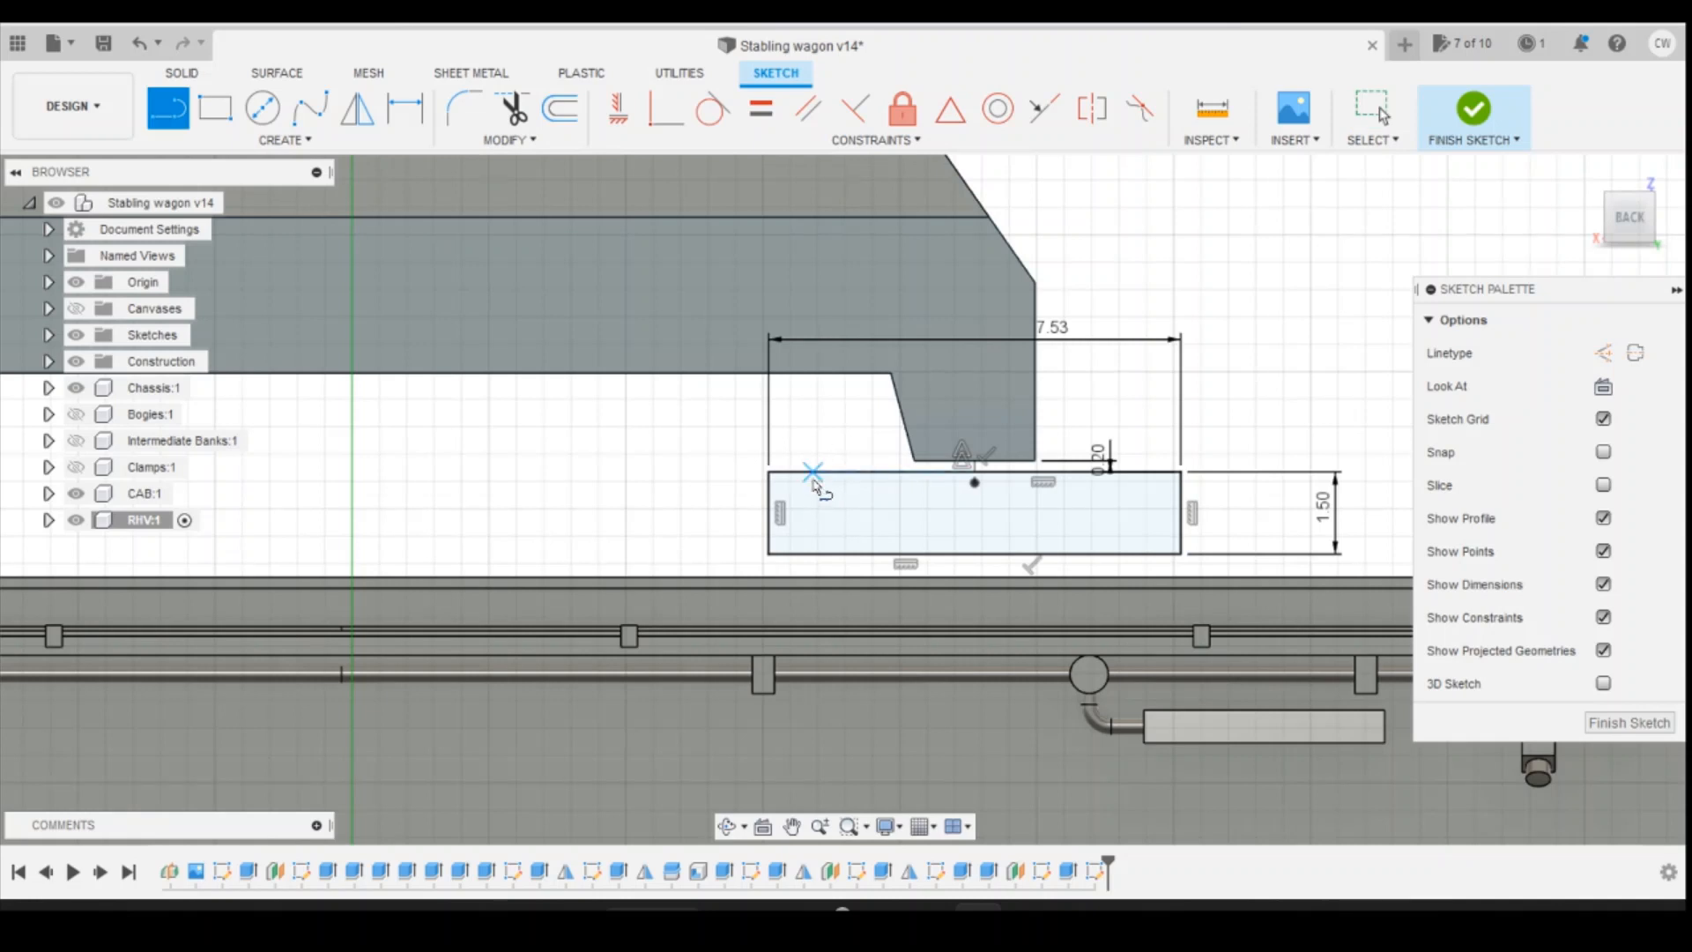
left_click(816, 472)
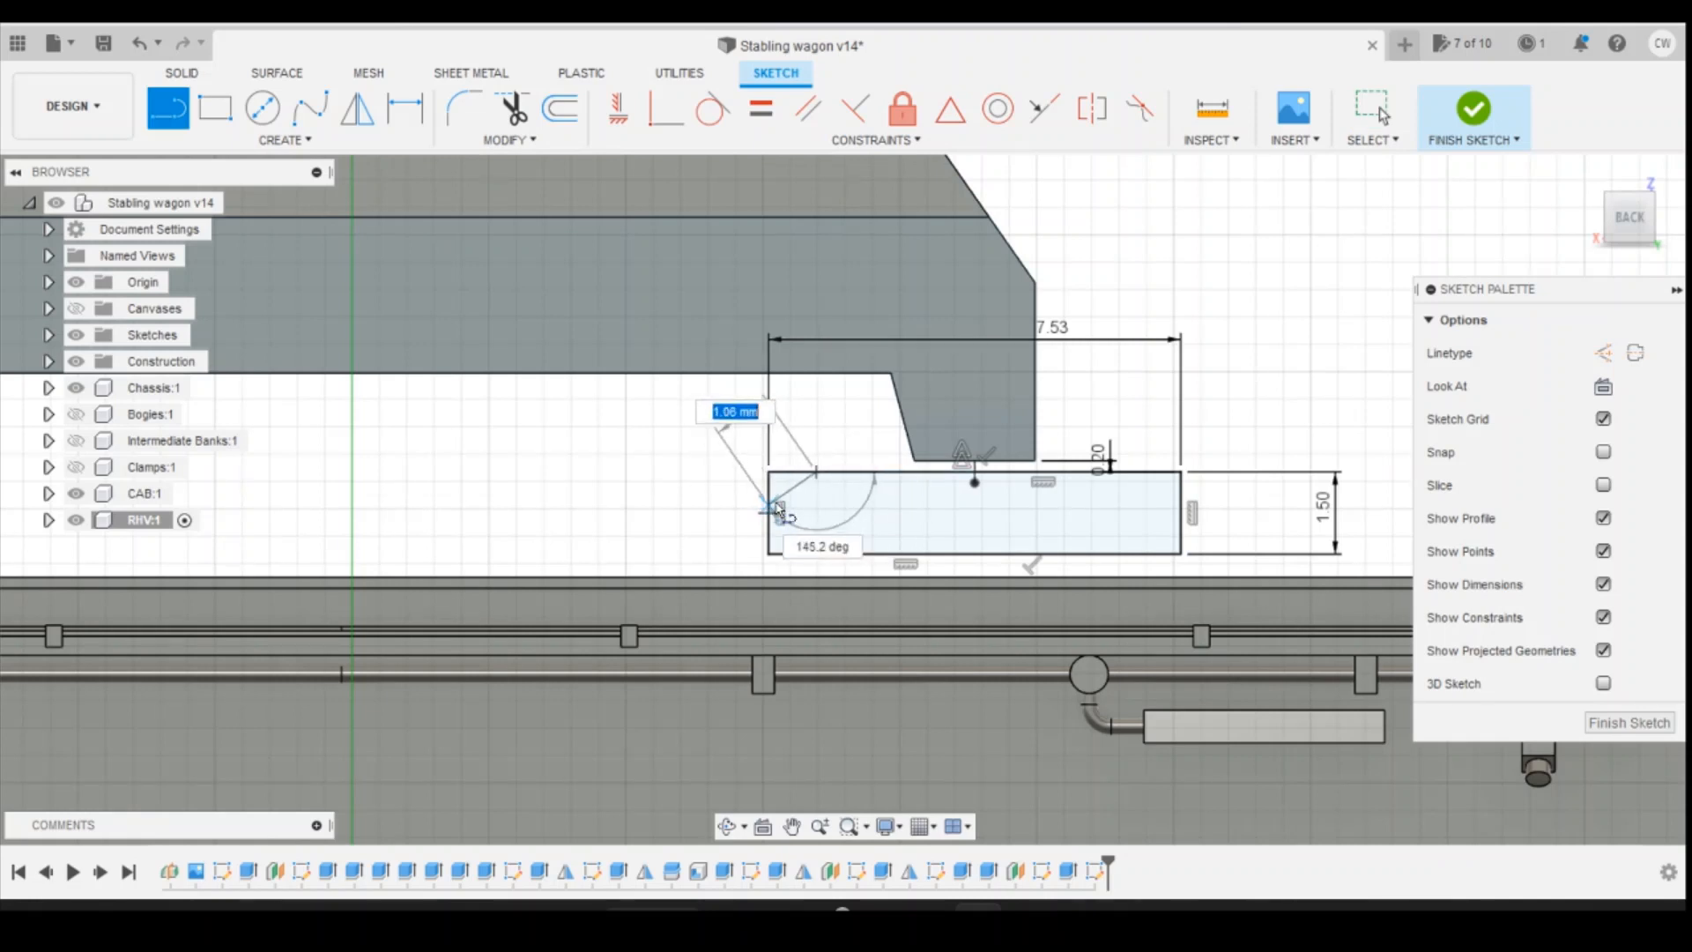
left_click(775, 501)
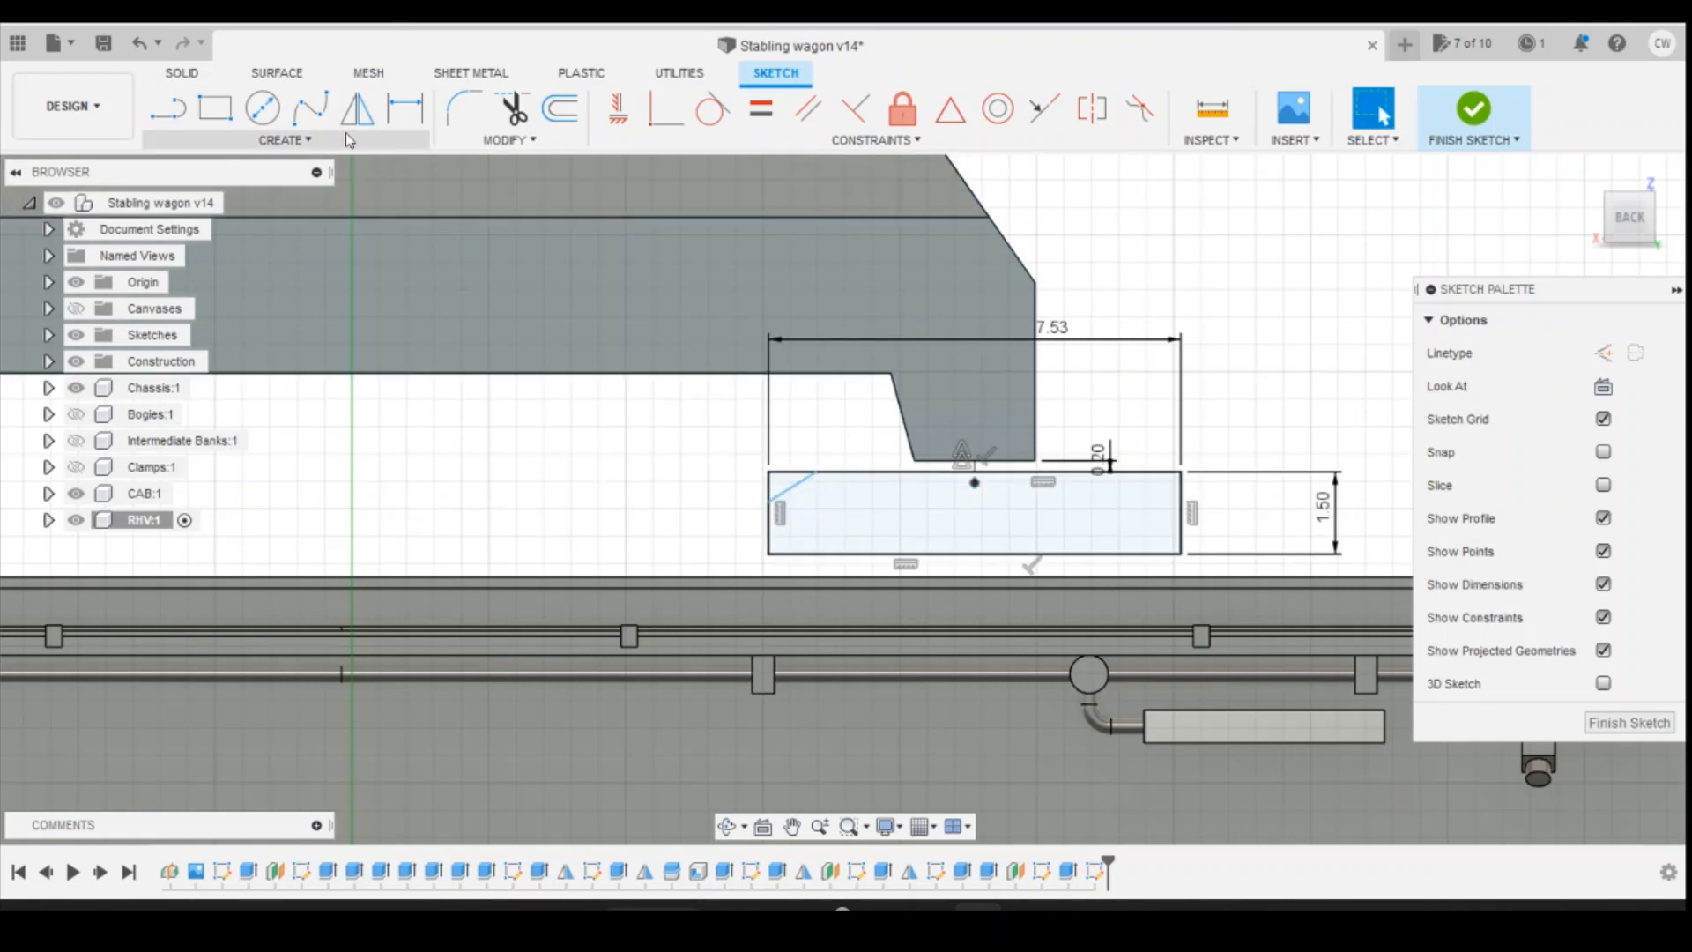
left_click(1141, 473)
left_click(1180, 507)
key("Escape")
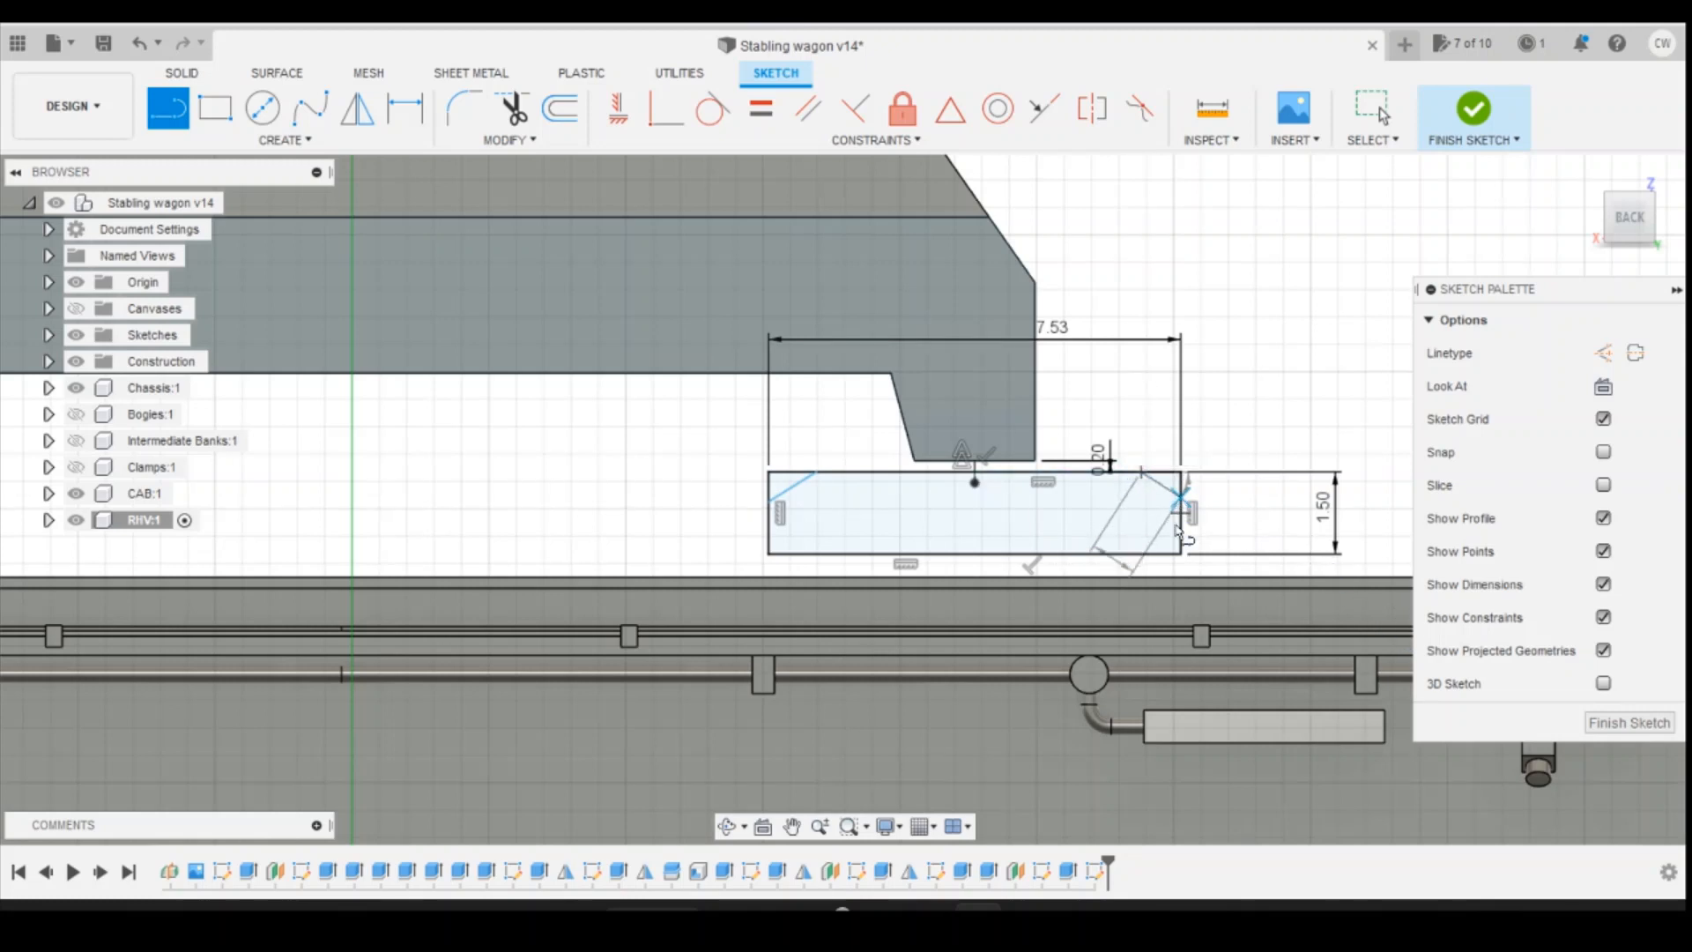
Step: Go forward through the reference photos to 532.JPG and examine the tape measure against the beam's end
mouse_move(1074, 921)
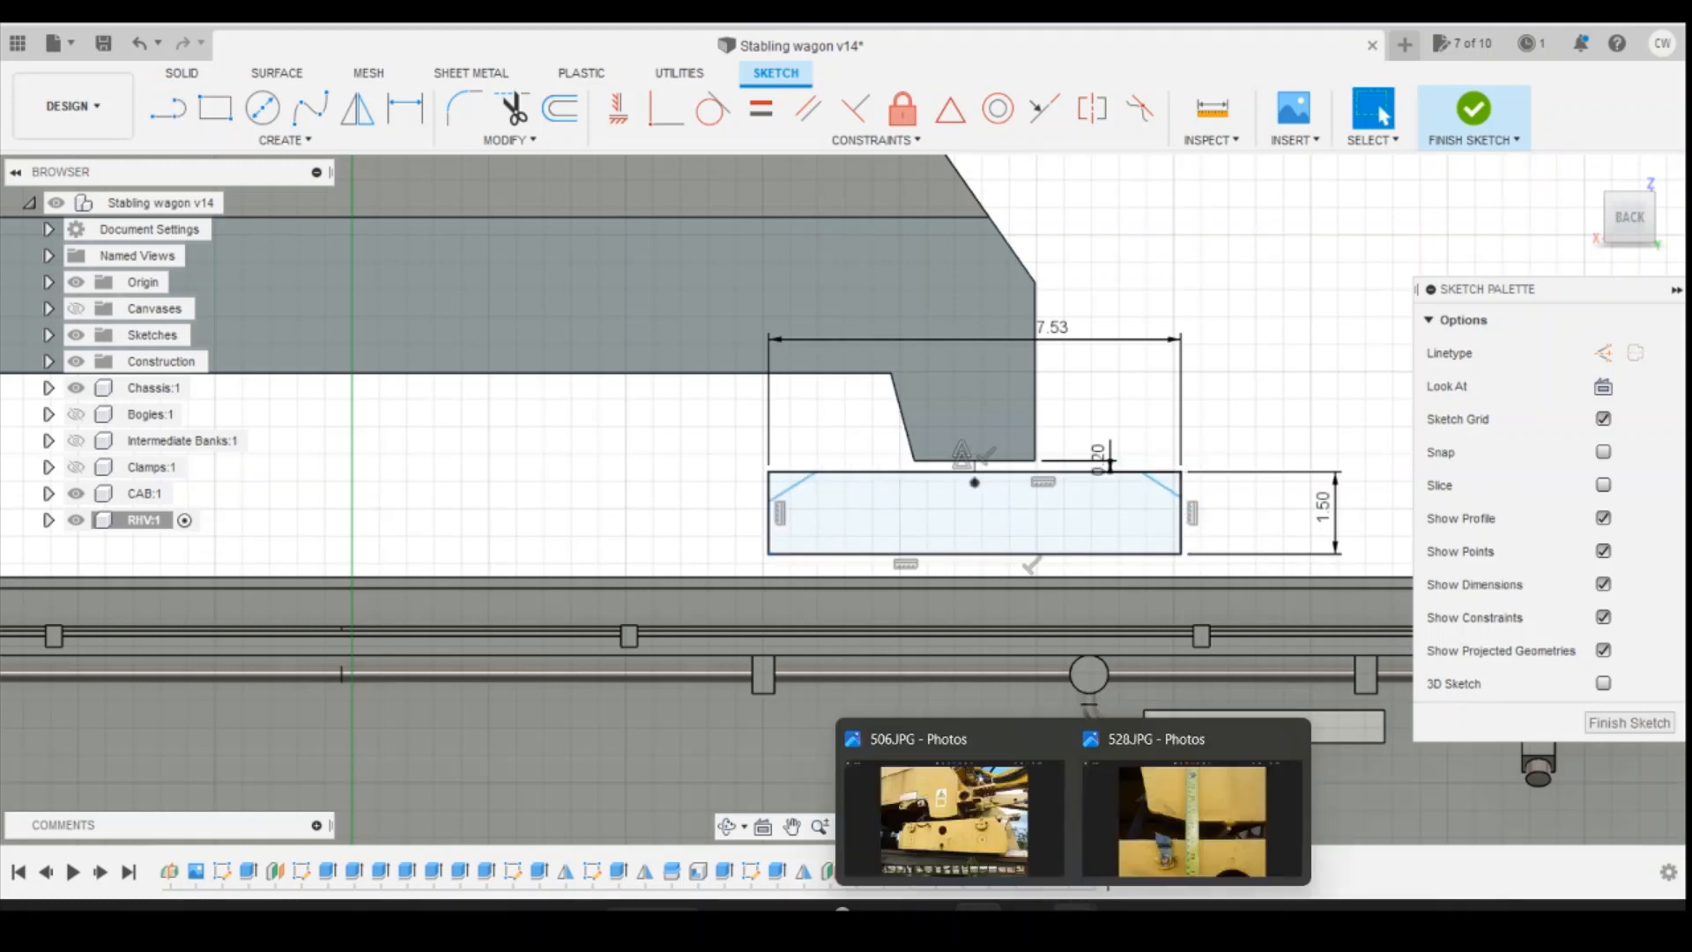
left_click(1189, 818)
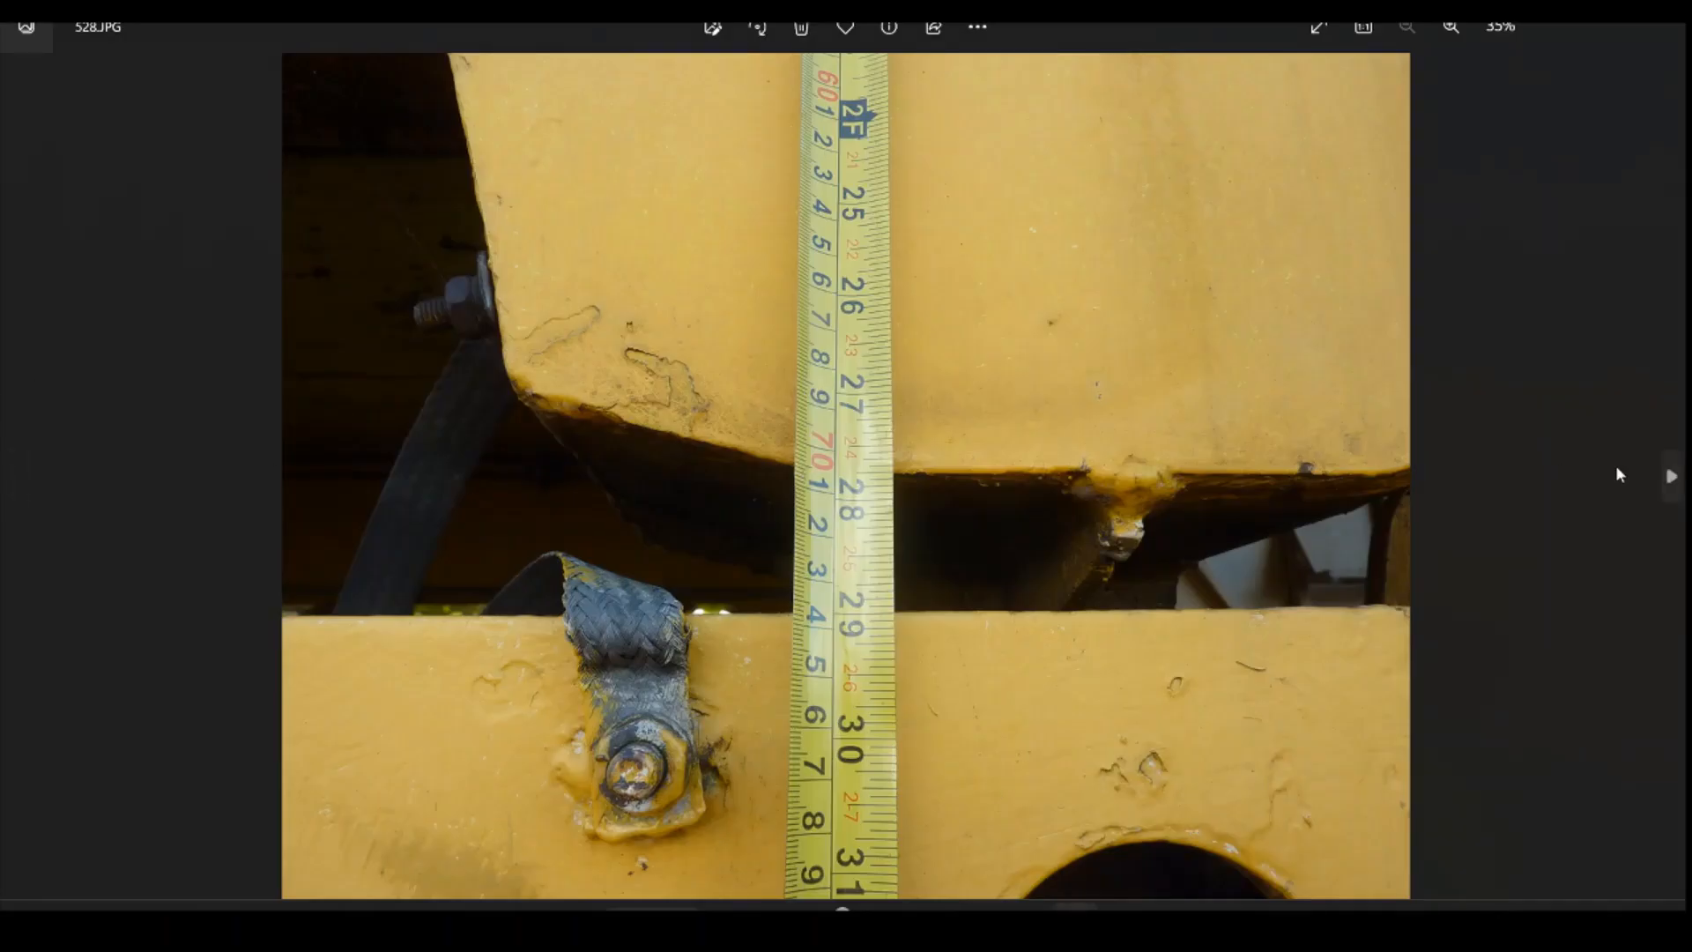
left_click(1672, 476)
left_click(1672, 476)
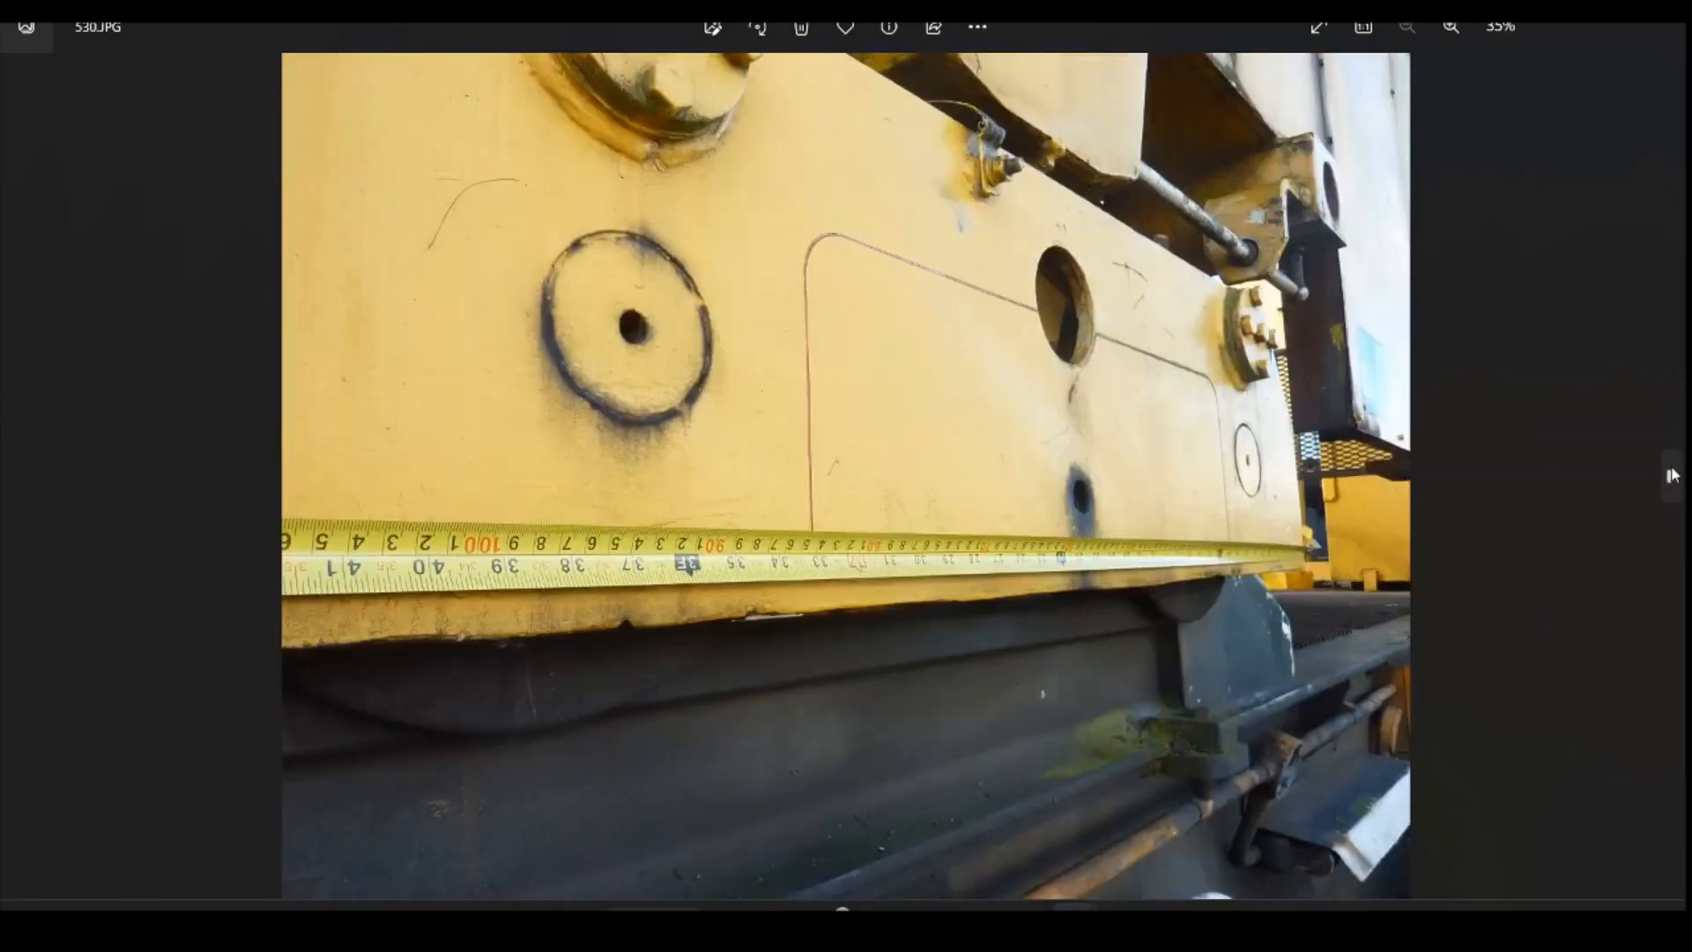
left_click(1672, 476)
left_click(1672, 476)
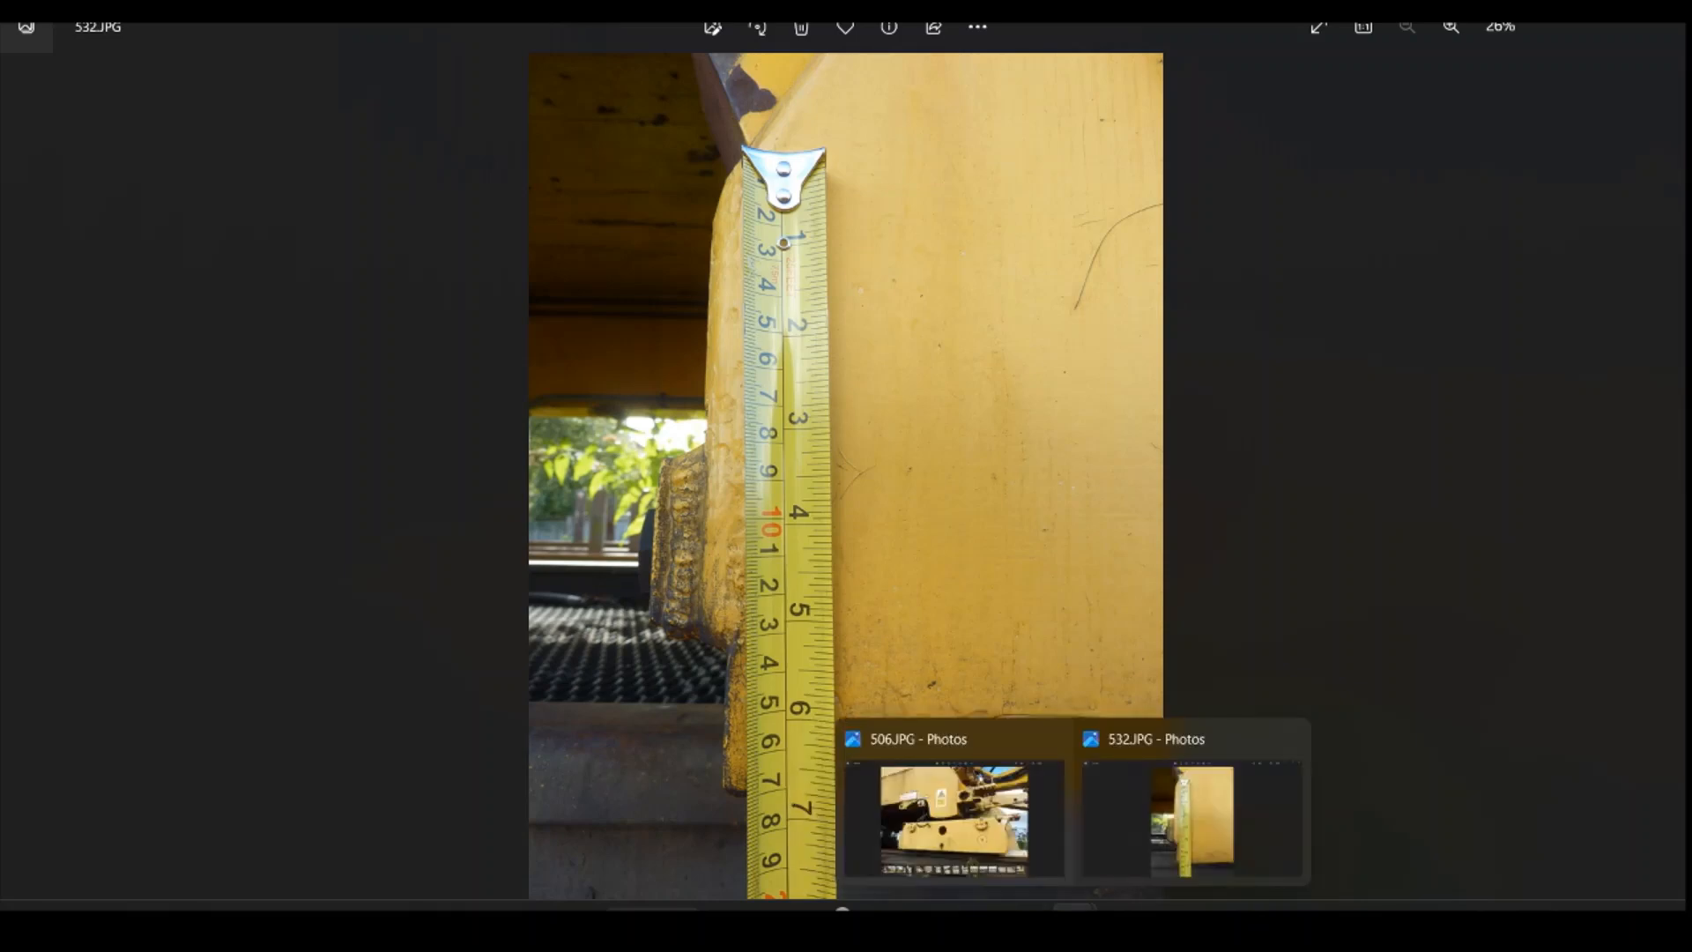
mouse_move(1025, 913)
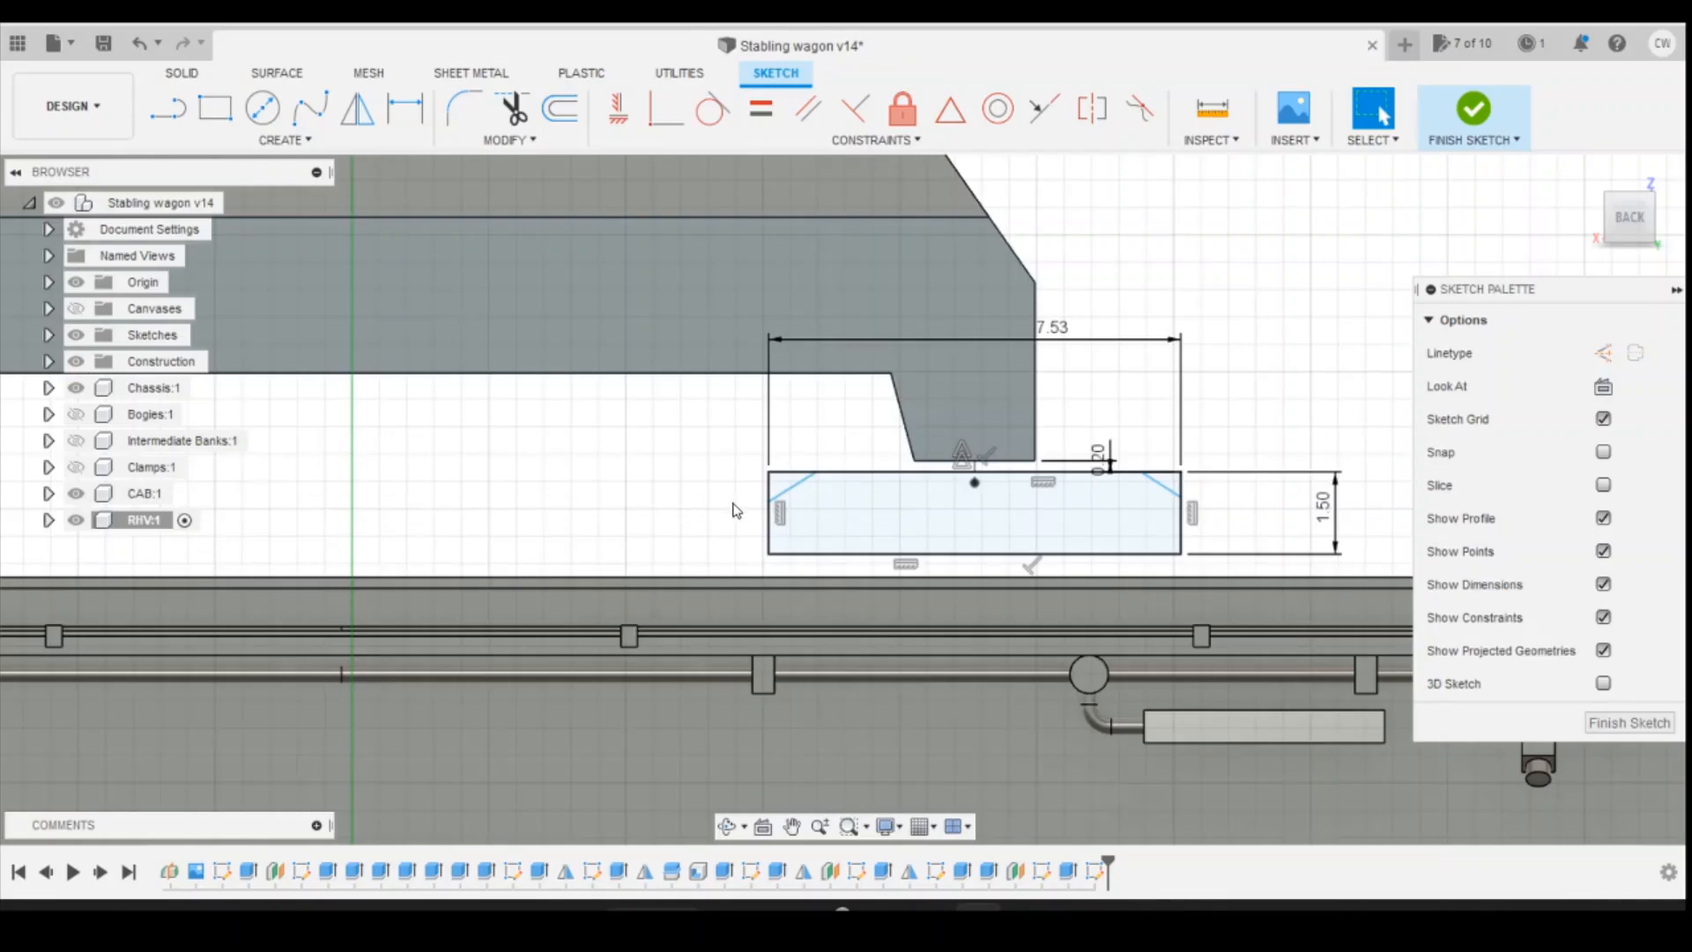
Step: Dimension the height from the rectangle's lower left corner to the left diagonal's lower endpoint as 170/148 mm
key("d")
left_click(768, 502)
left_click(769, 553)
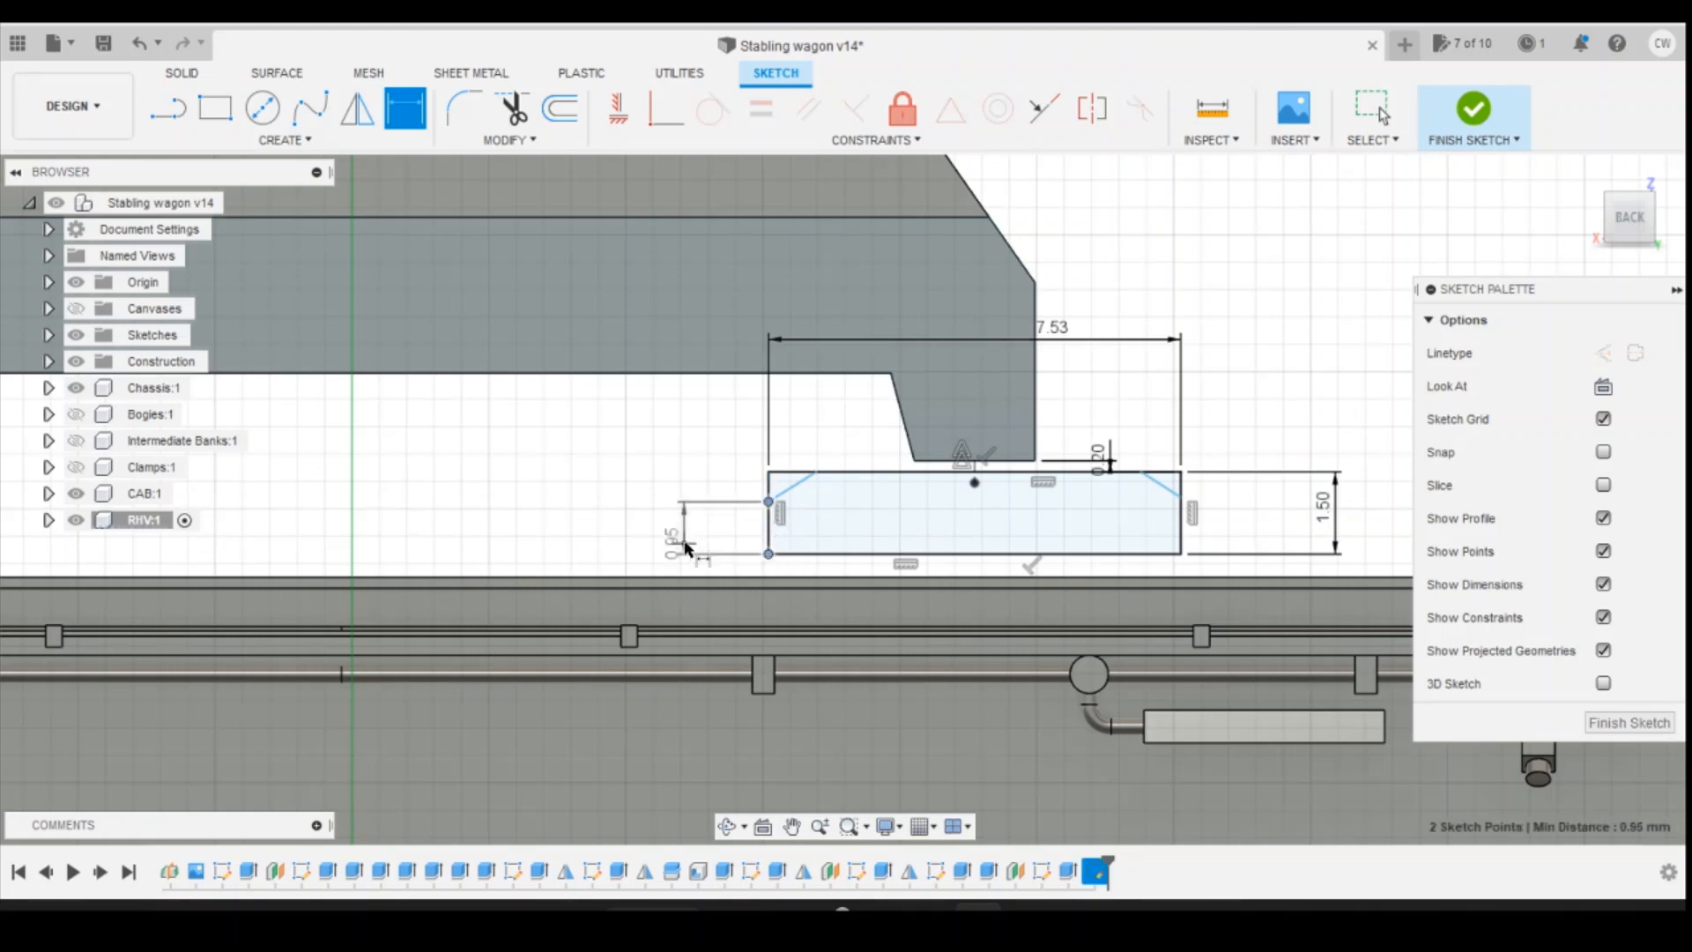
left_click(735, 549)
type("170")
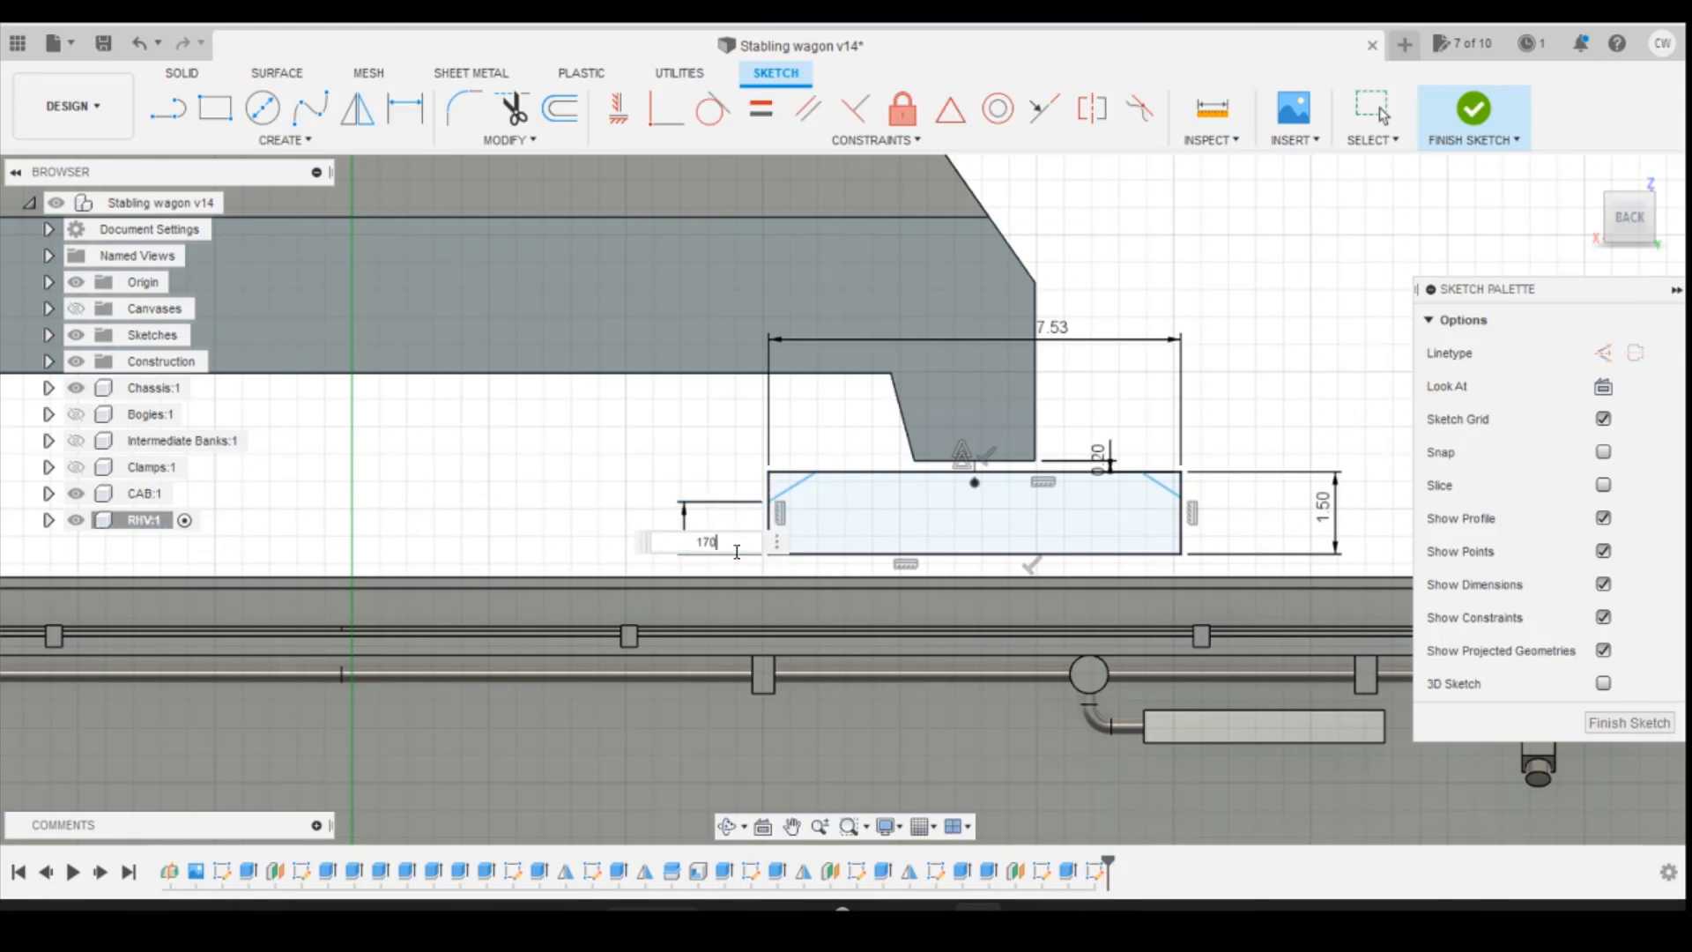
type("/148")
key("Return")
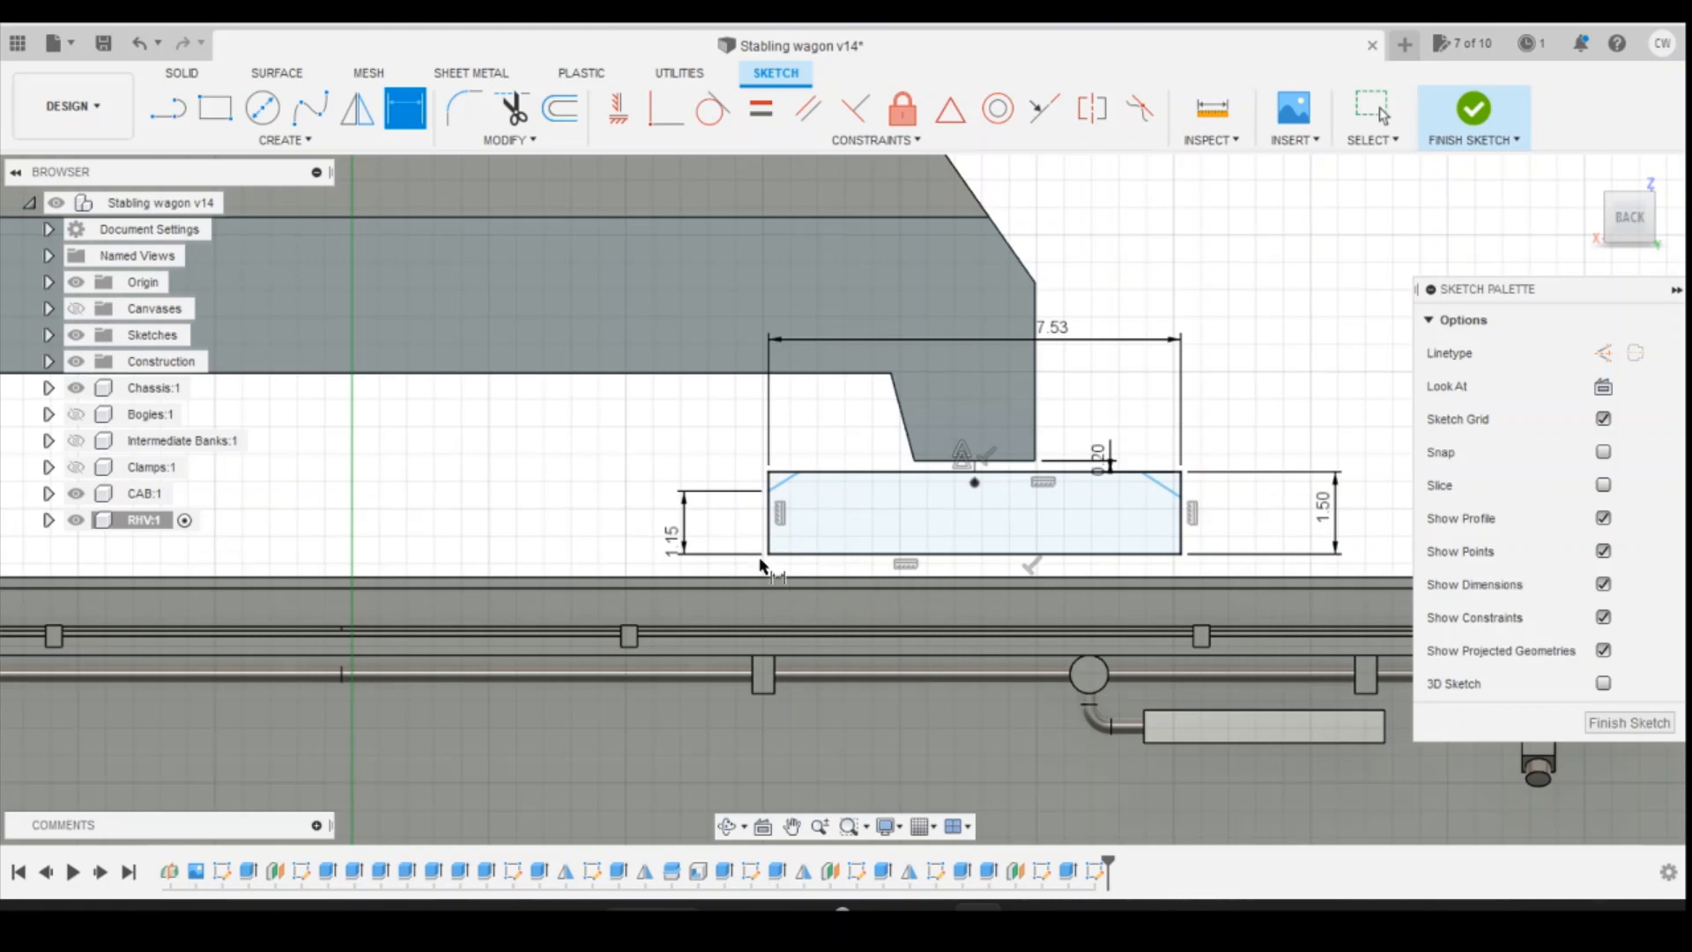
Step: Dimension the height from the rectangle's lower right corner to the right diagonal's lower endpoint, entering 115 mm
left_click(1182, 500)
left_click(1182, 553)
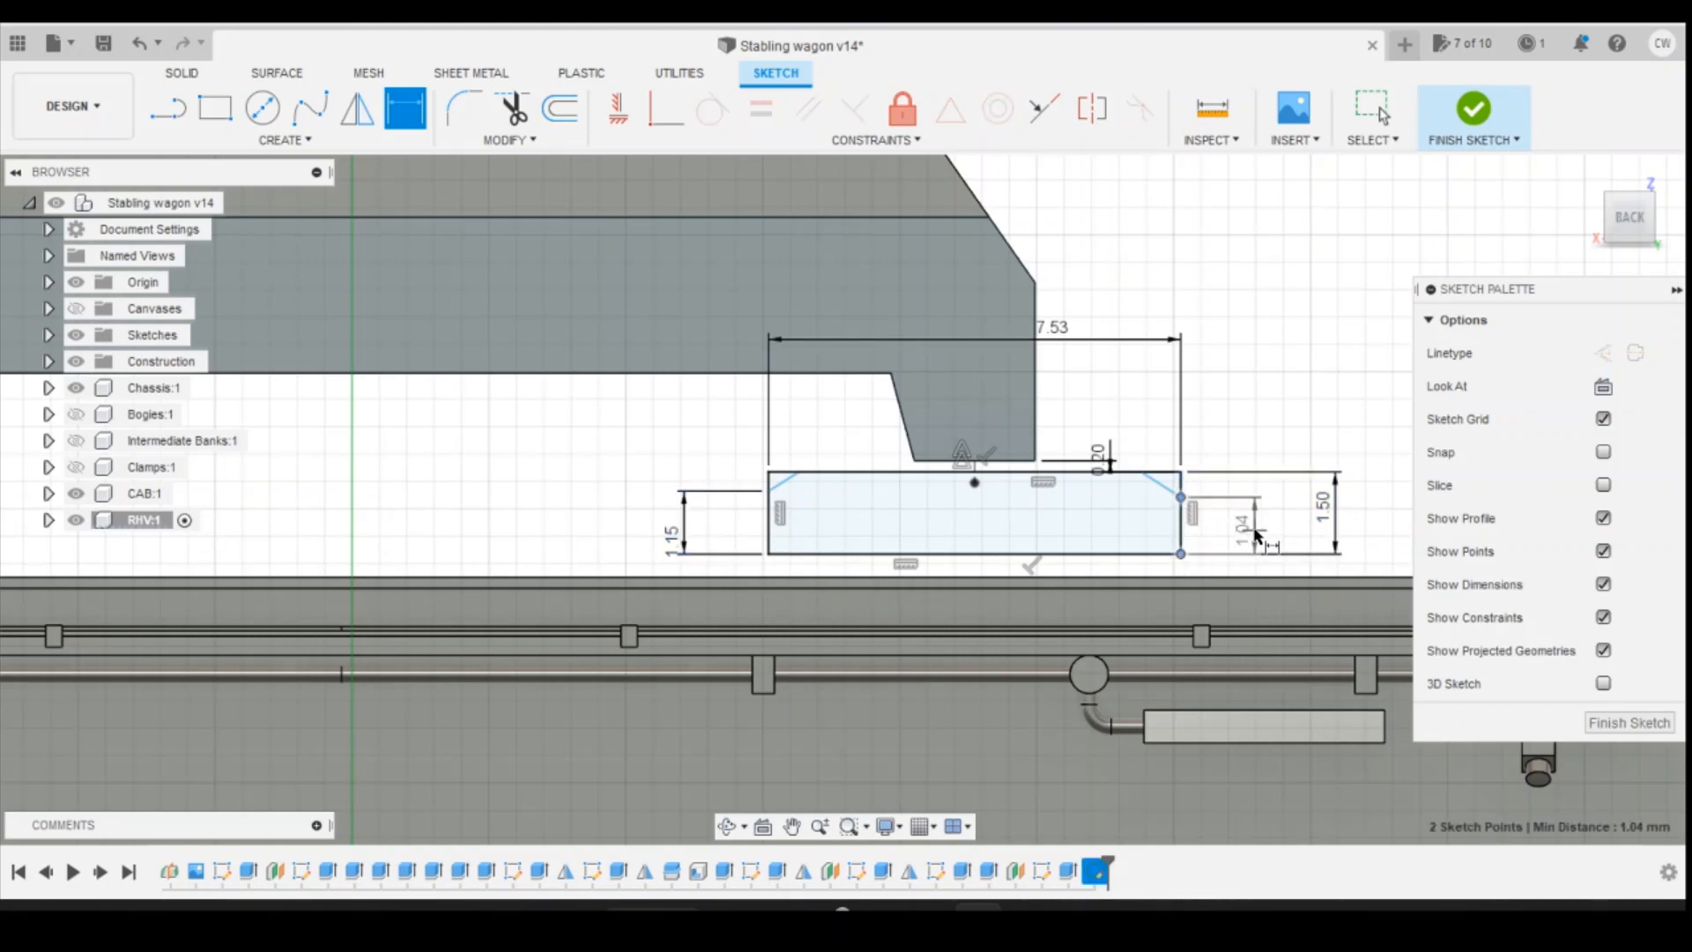
left_click(1256, 528)
type("115")
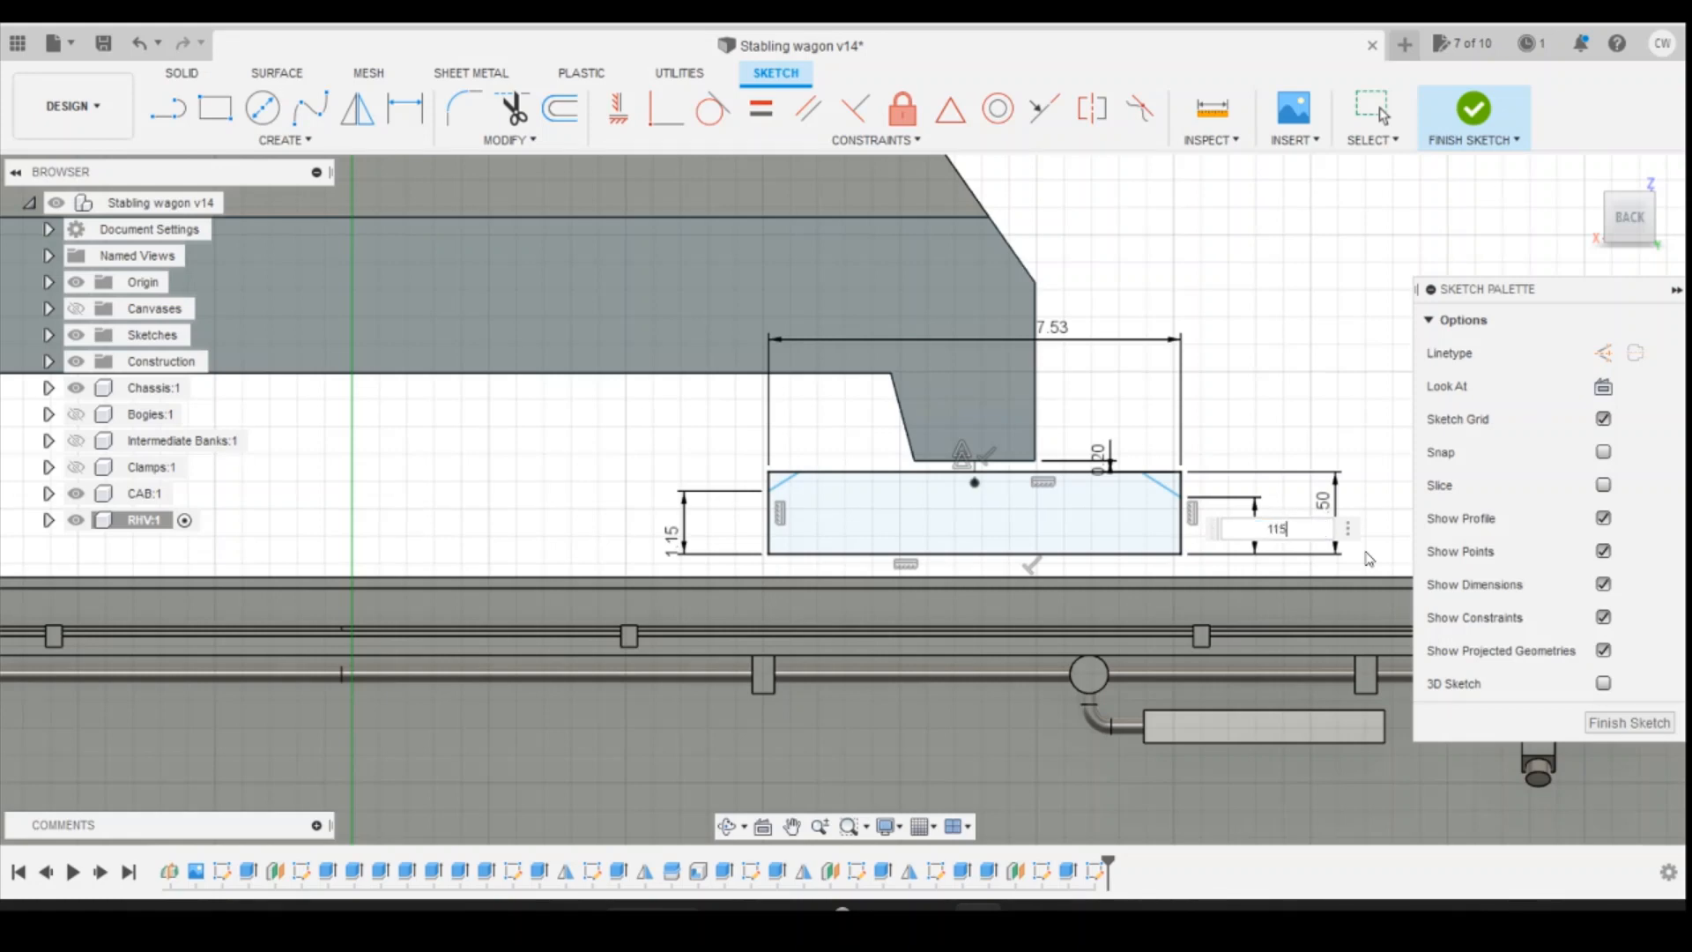
key("Return")
Step: Undo the 115 mm value of the right diagonal's height dimension
scroll(1269, 502, "down", 3)
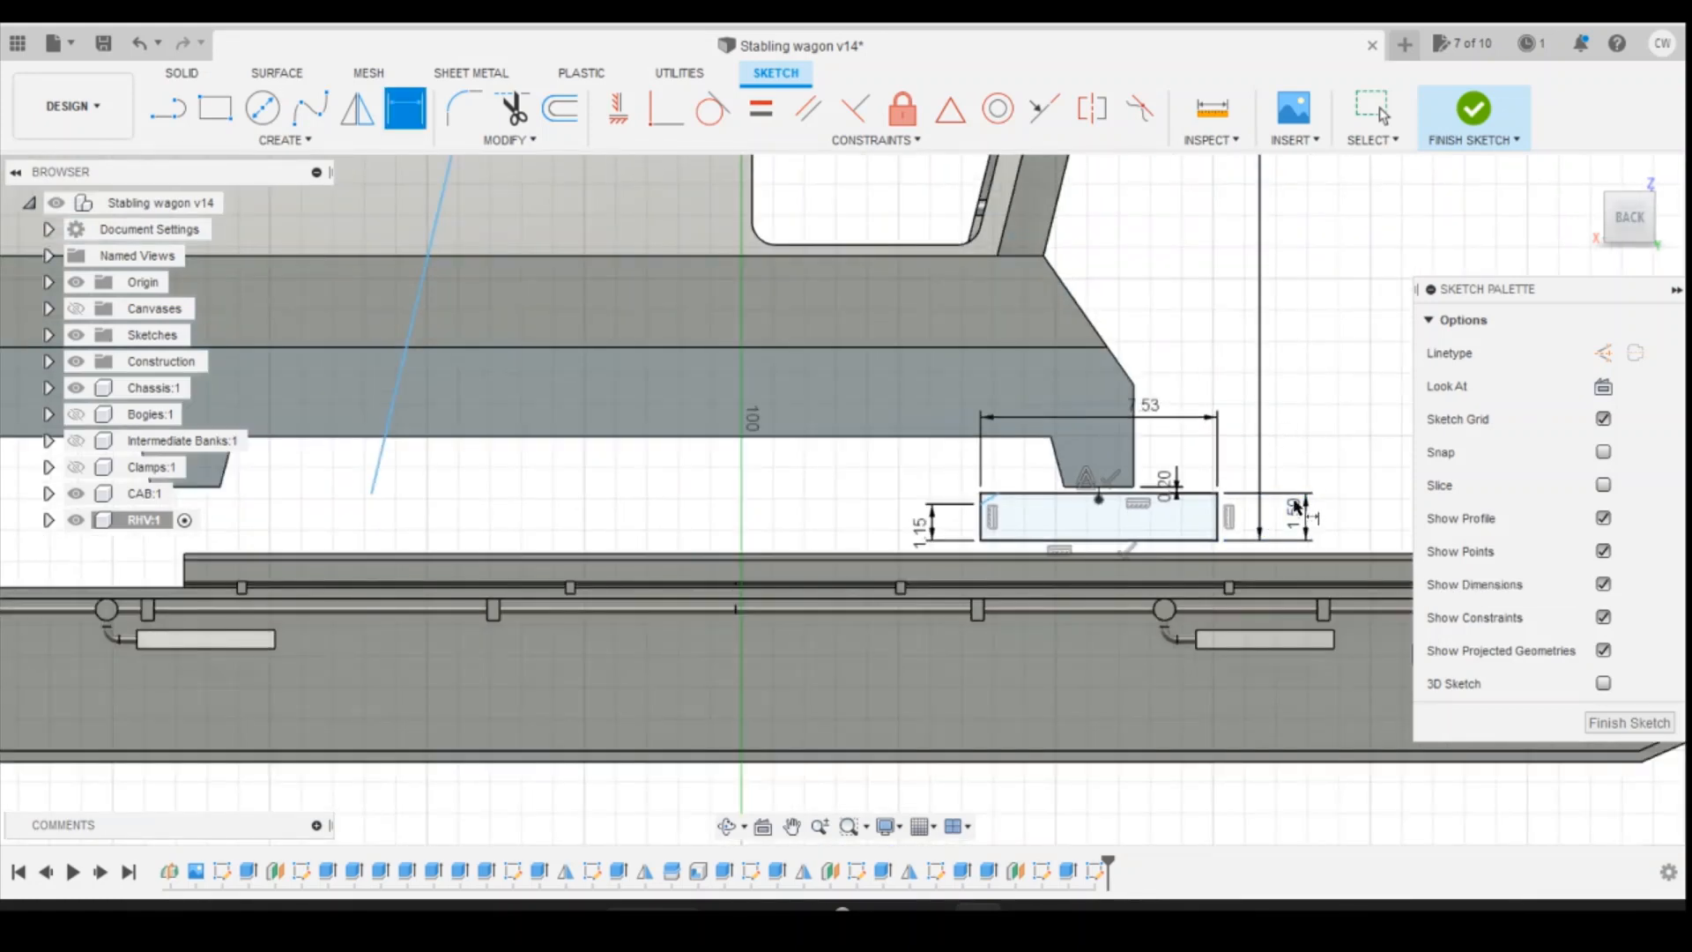
scroll(1296, 507, "down", 2)
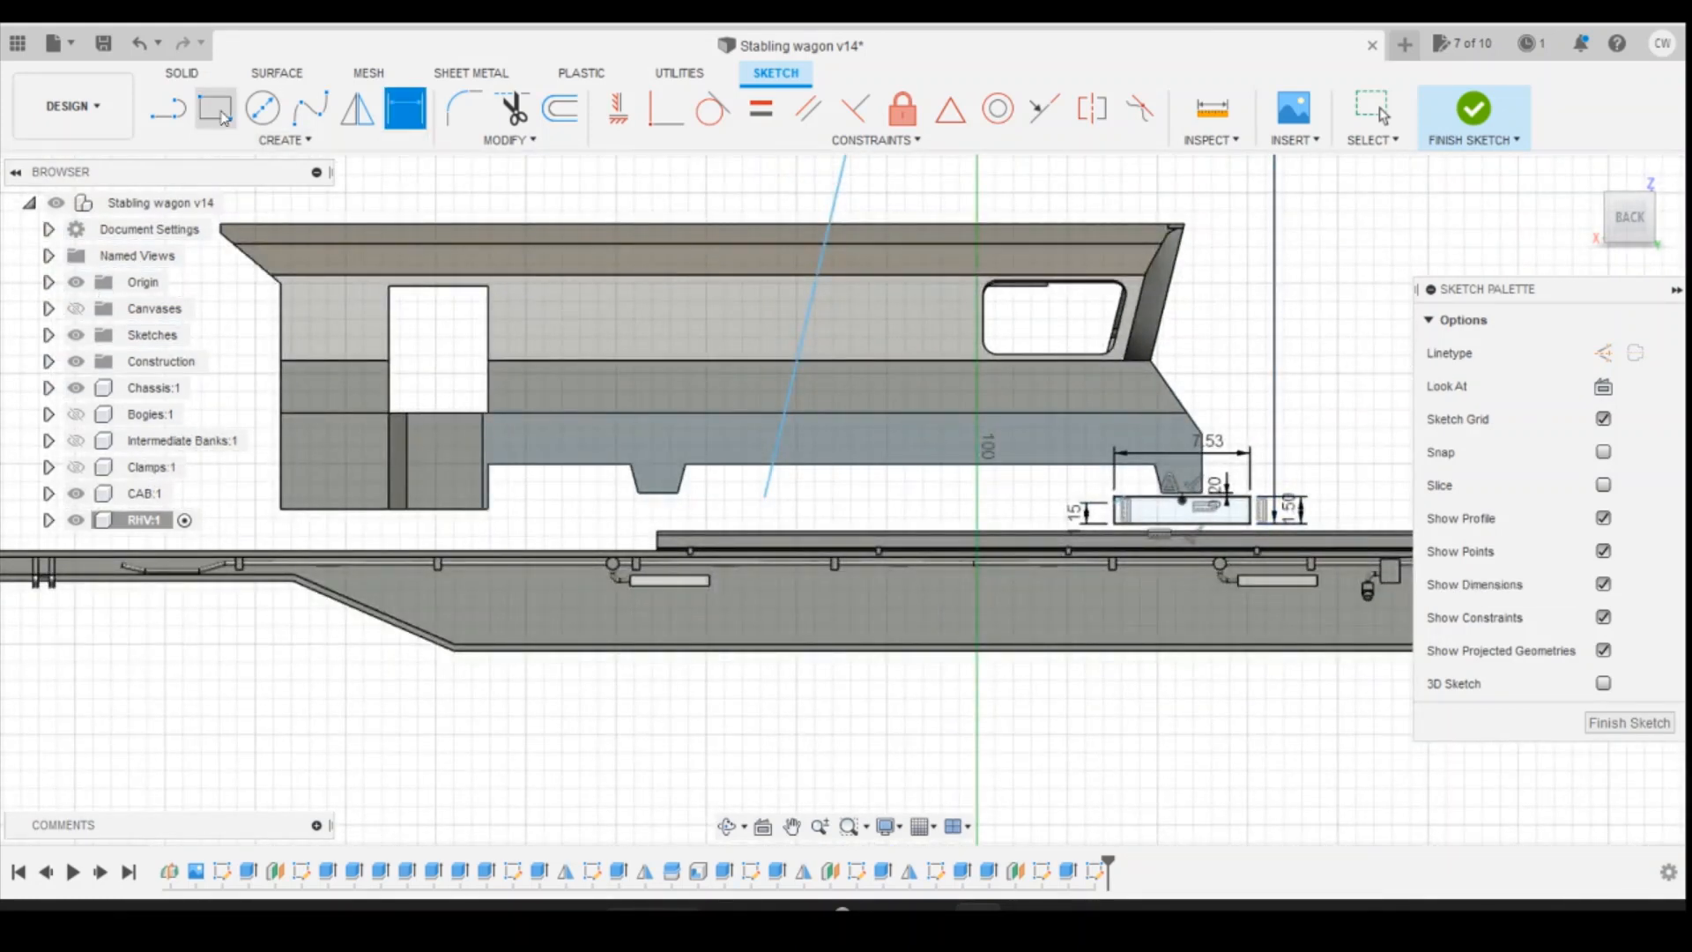
left_click(132, 48)
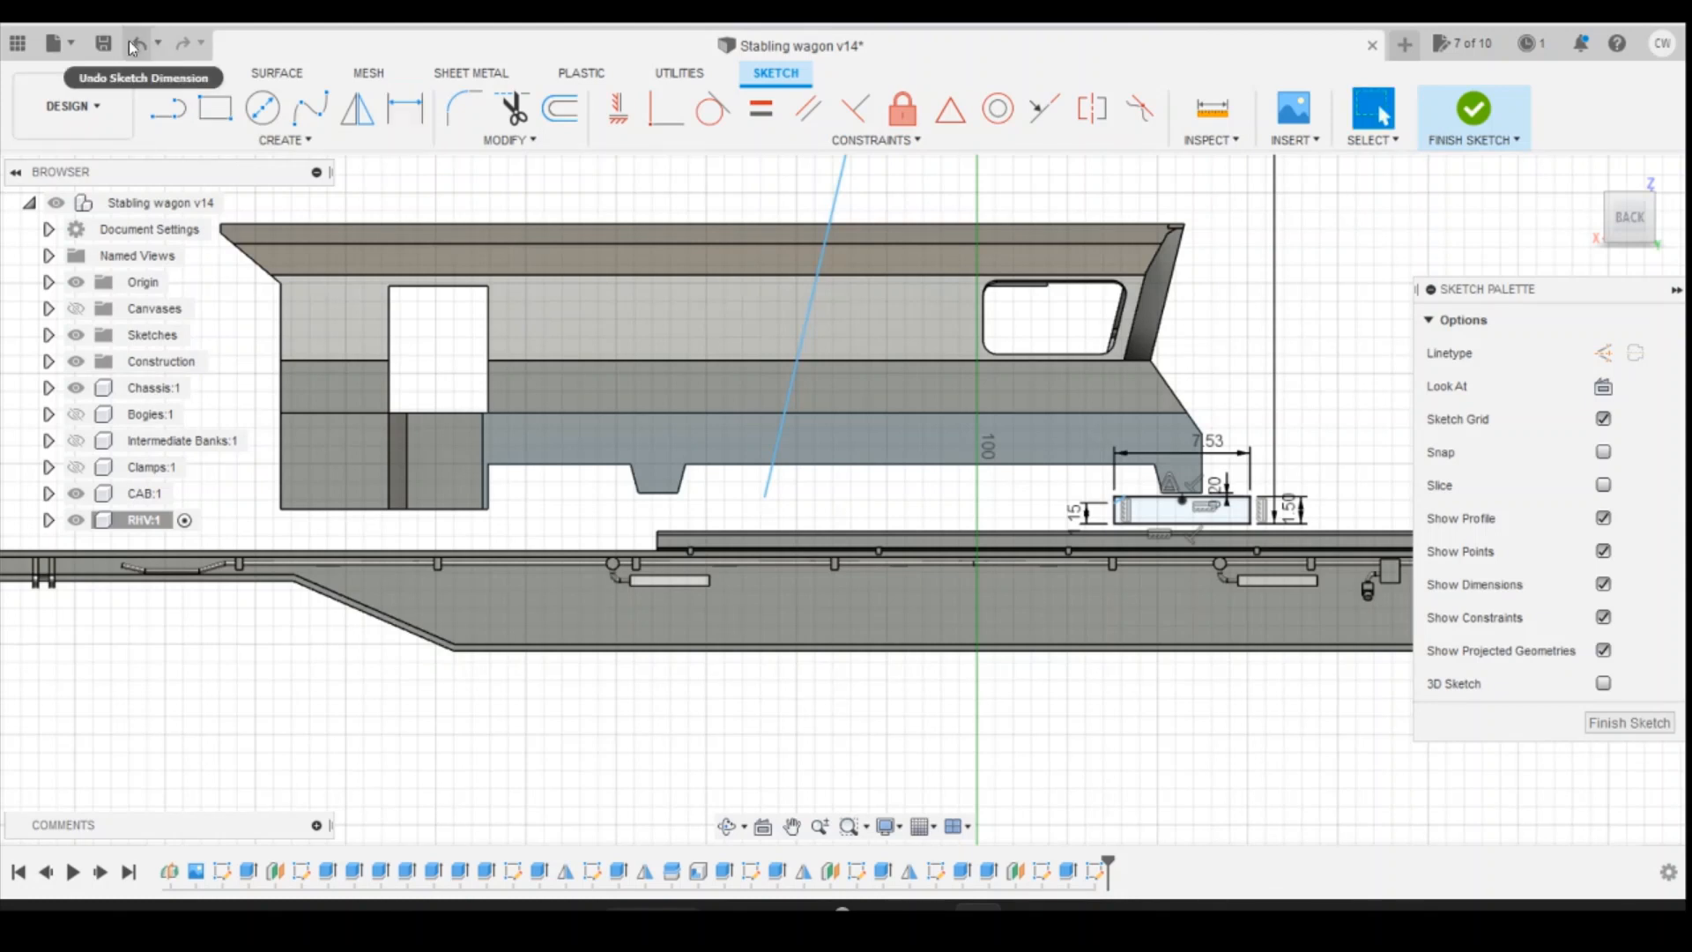
left_click(129, 41)
Step: Set the height dimension of the right diagonal's lower endpoint to 1.15 mm
scroll(1266, 509, "up", 4)
scroll(1267, 509, "up", 2)
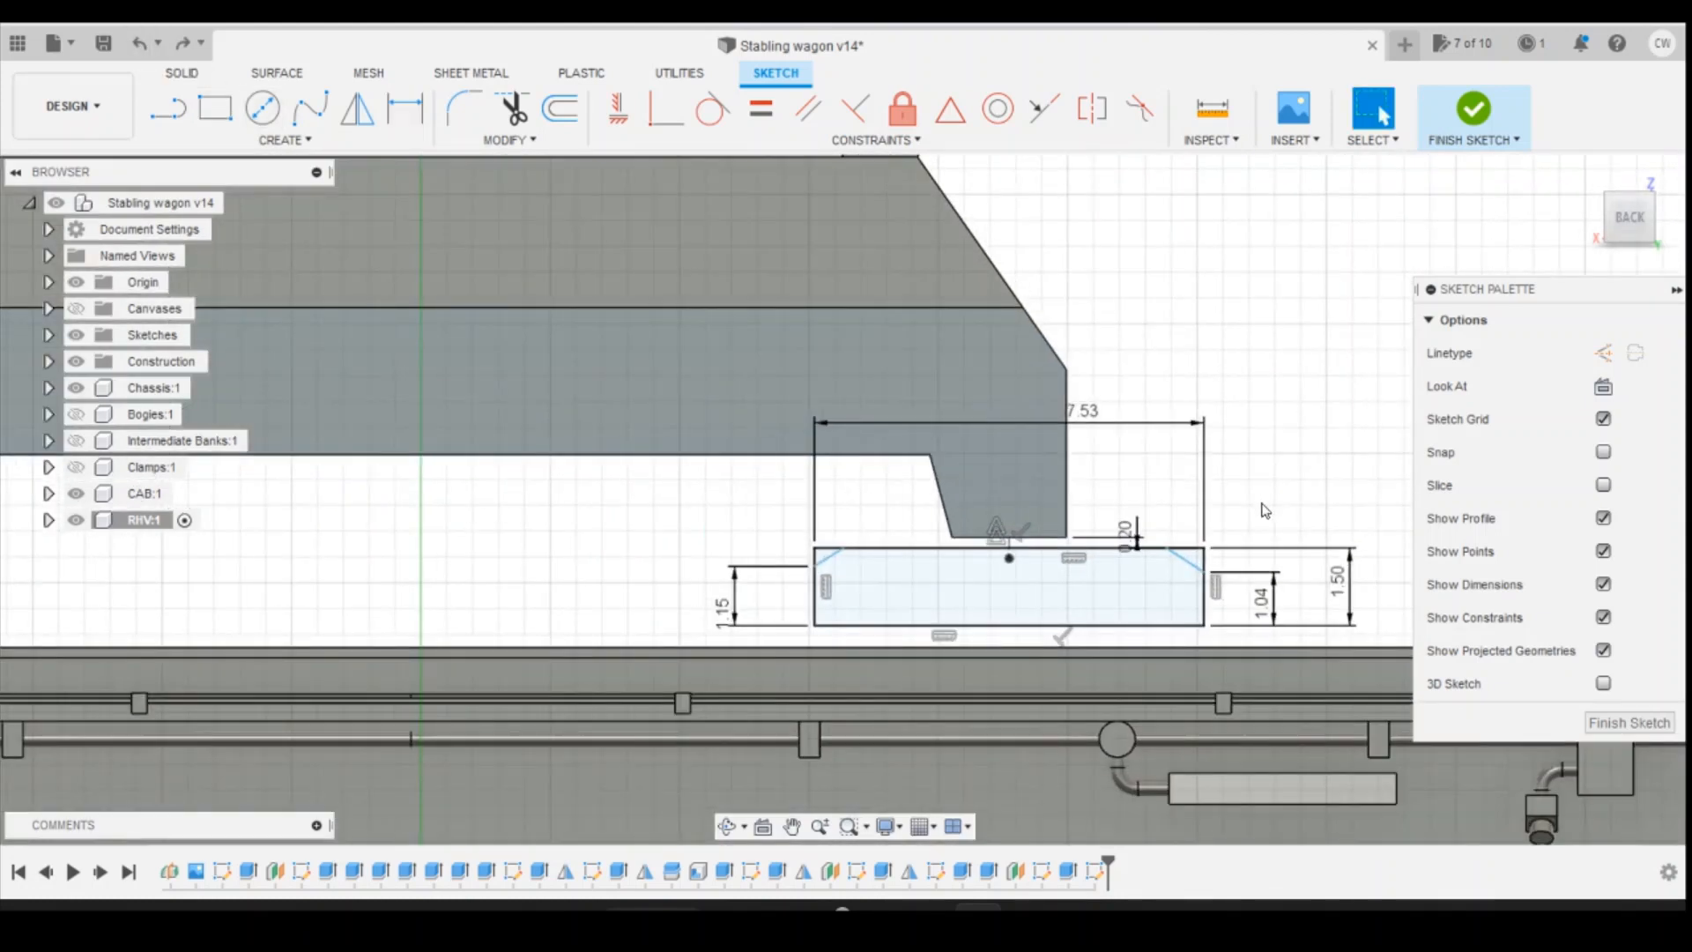
double_click(1256, 599)
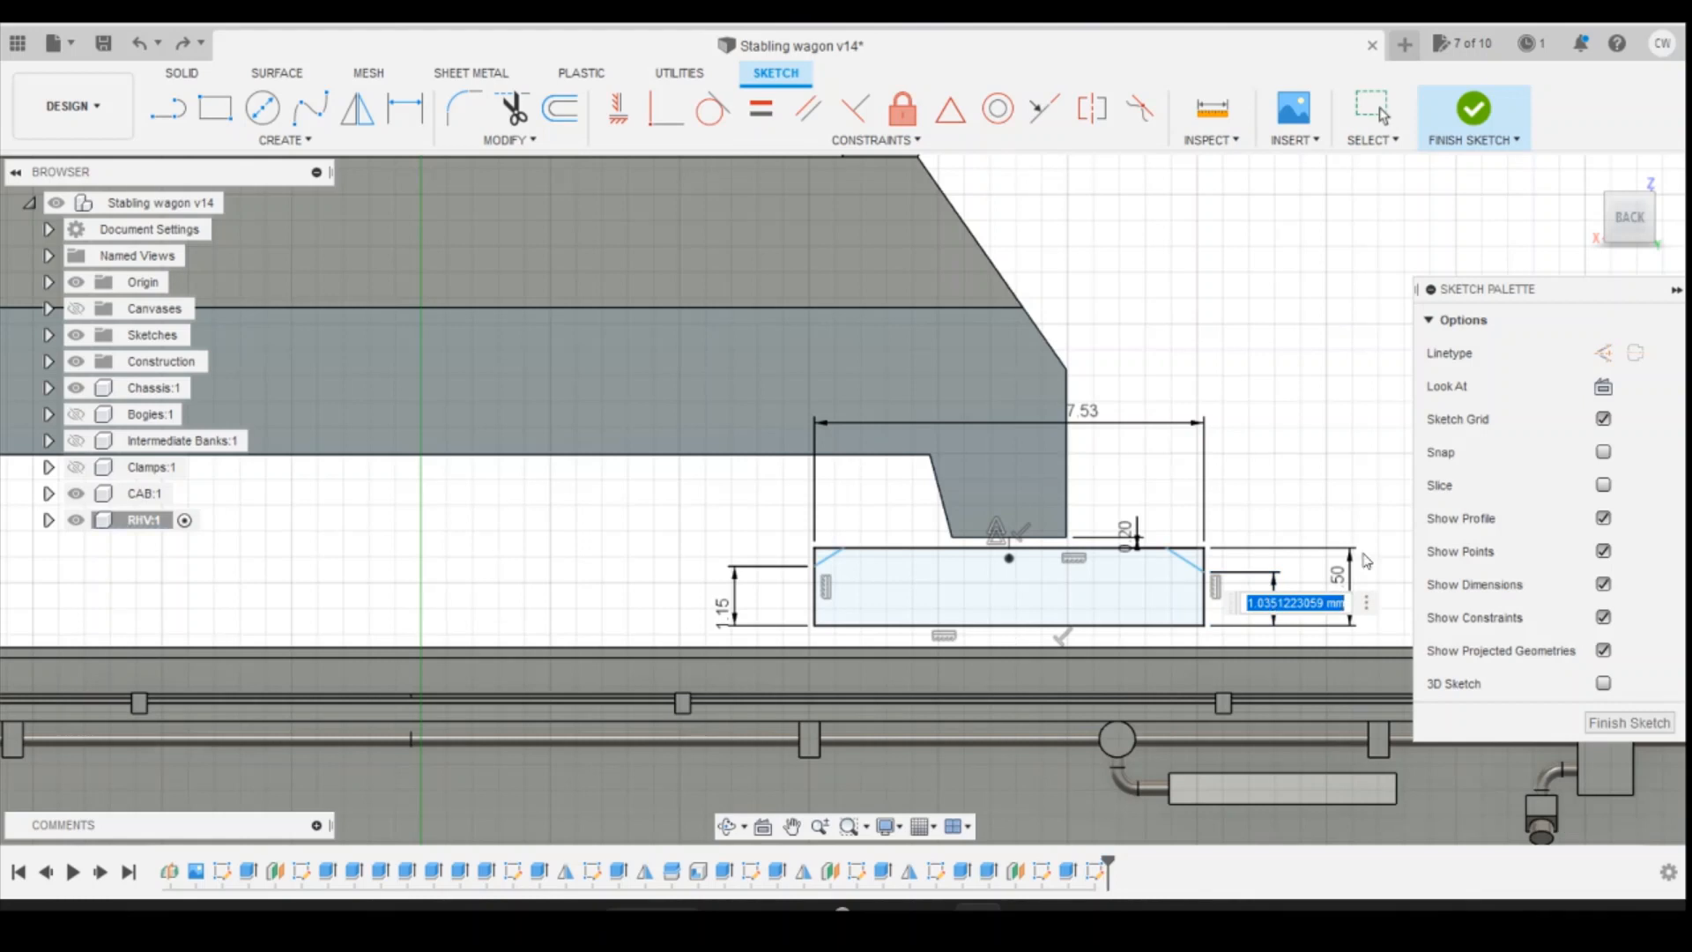
type("1")
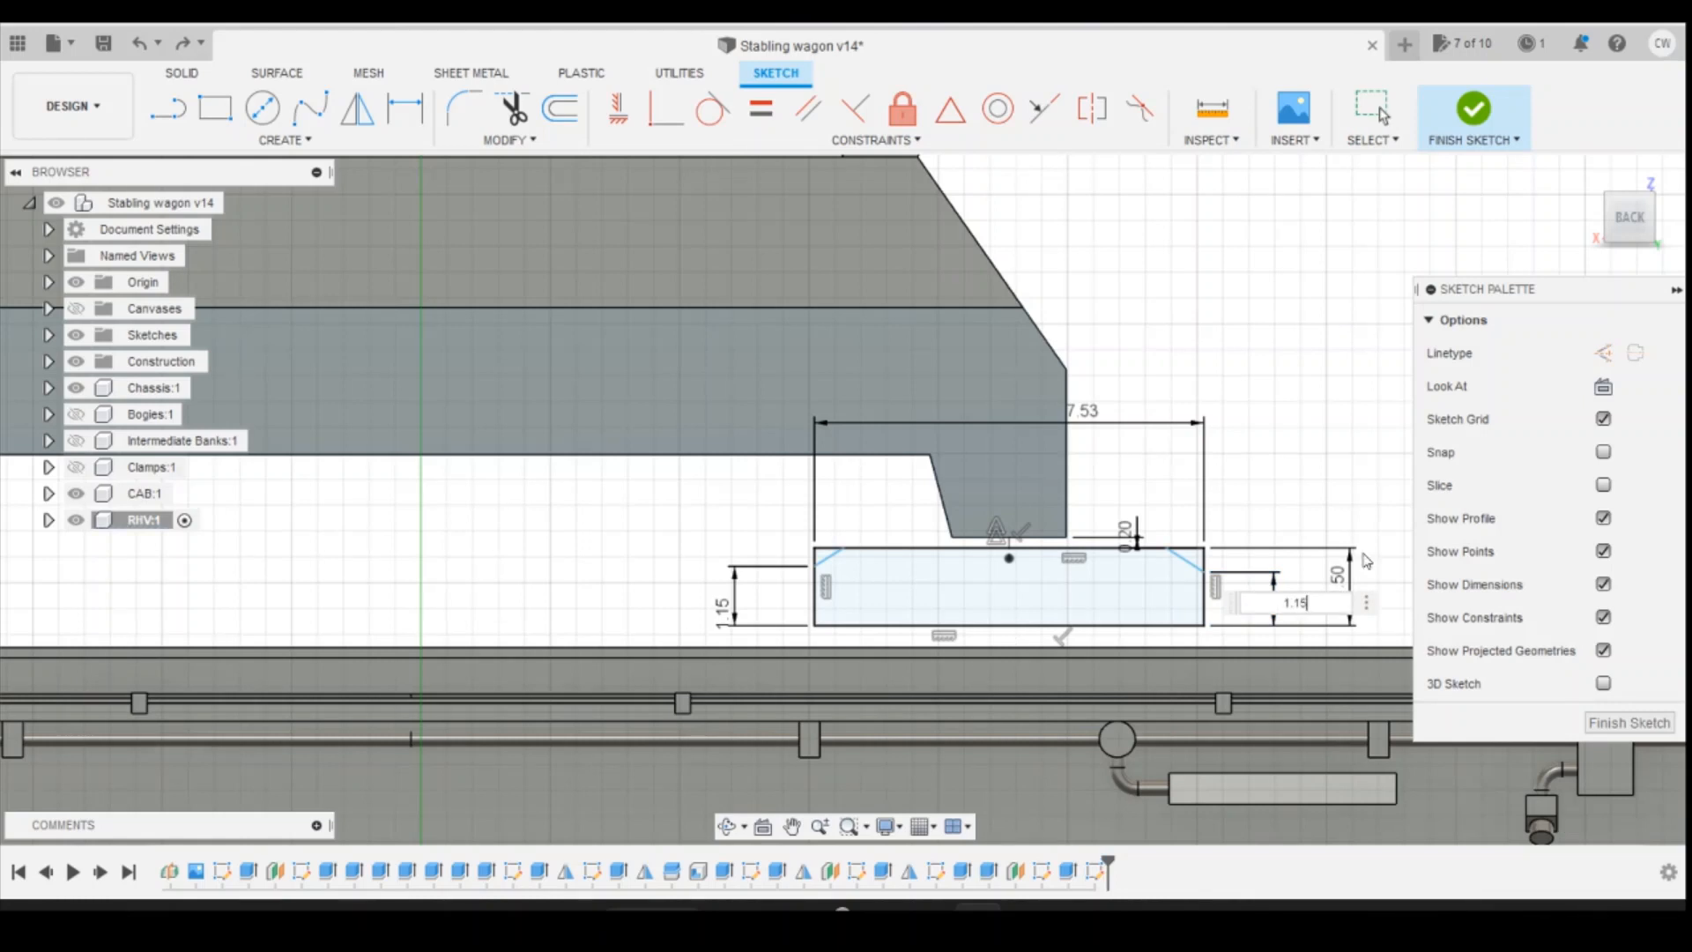
type(".15")
key("Return")
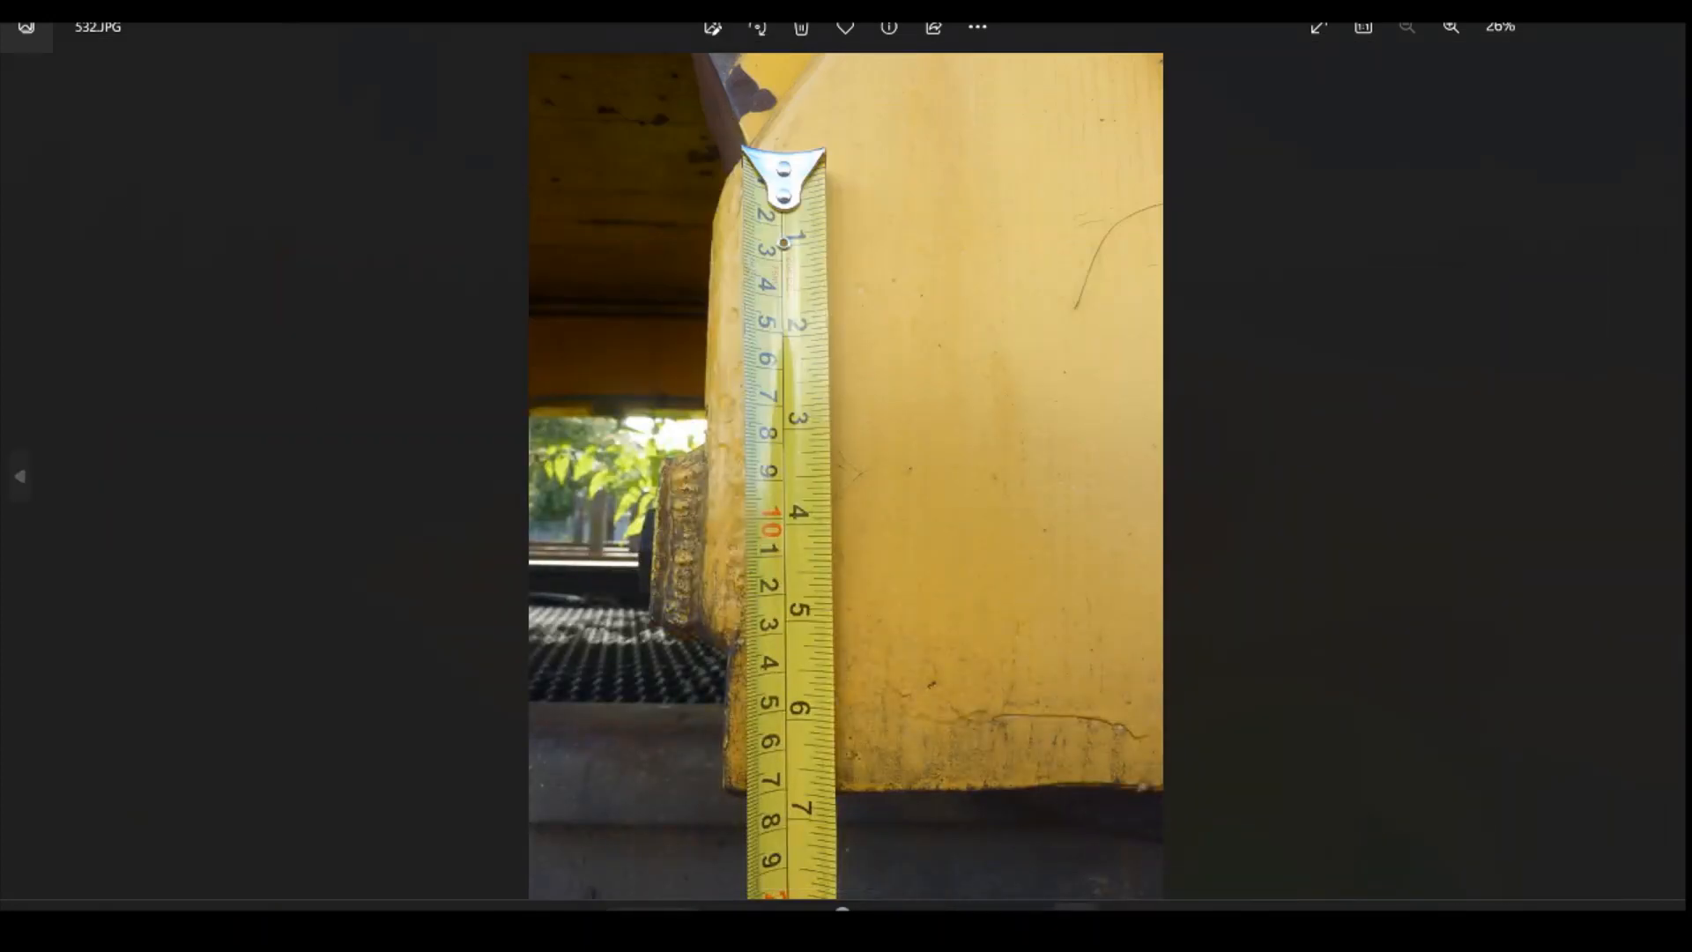
Step: Check the tape measure in reference photo 533.JPG and dimension the left corner diagonal's length as 115/148 mm
left_click(1672, 479)
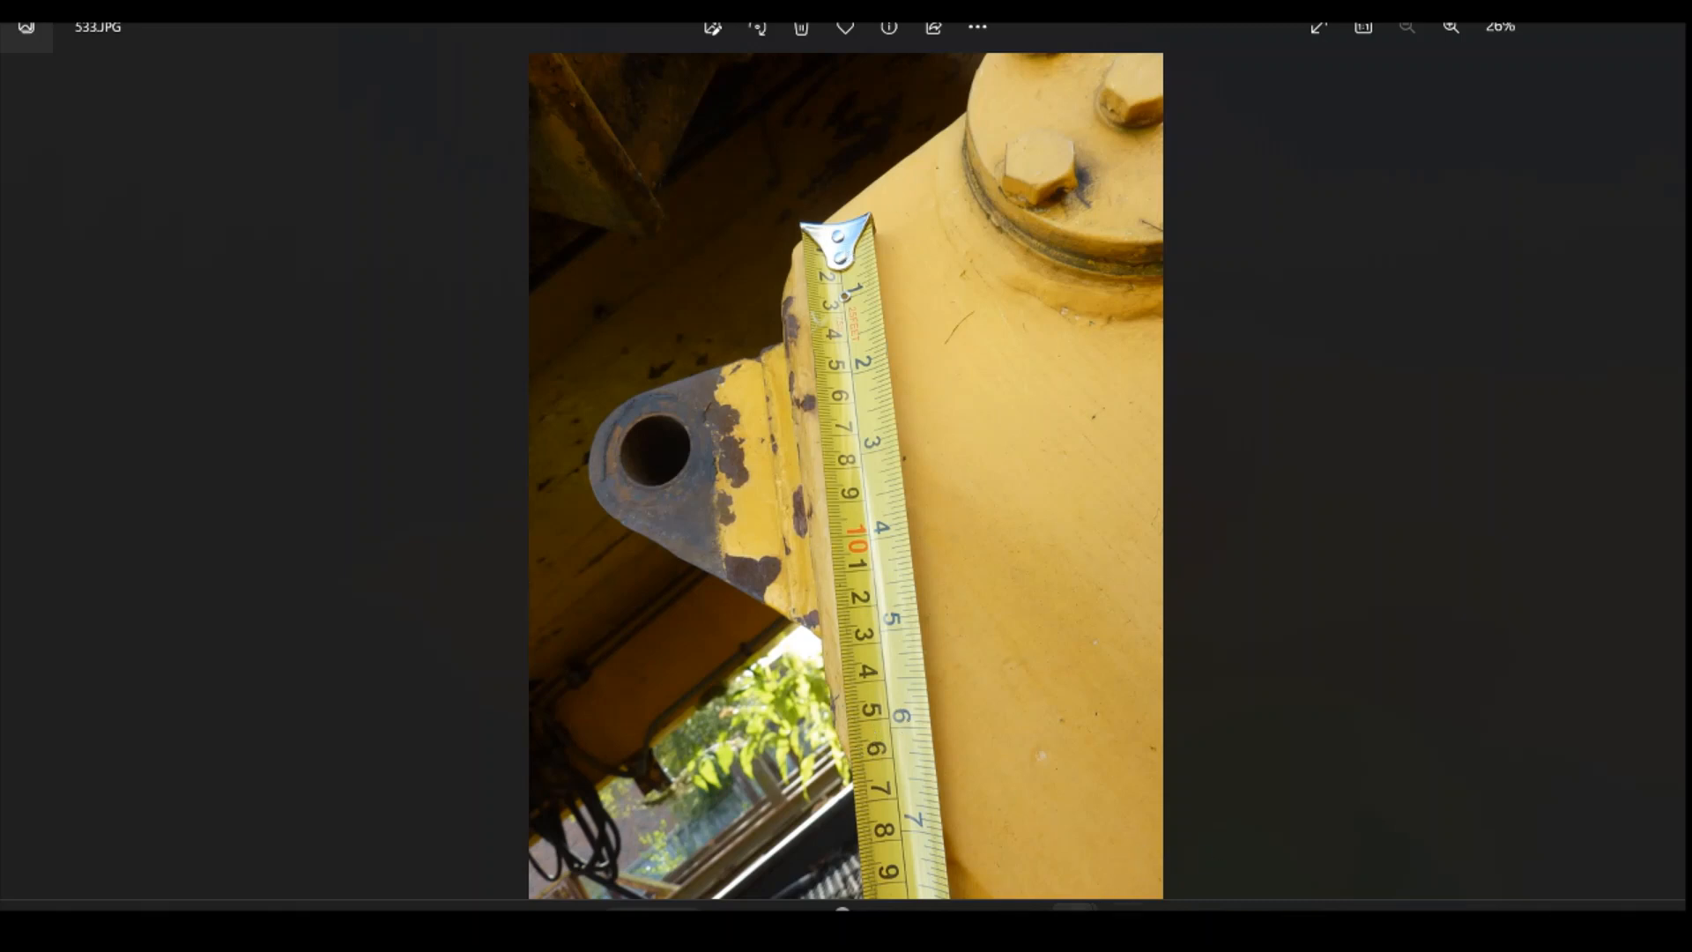
left_click(978, 921)
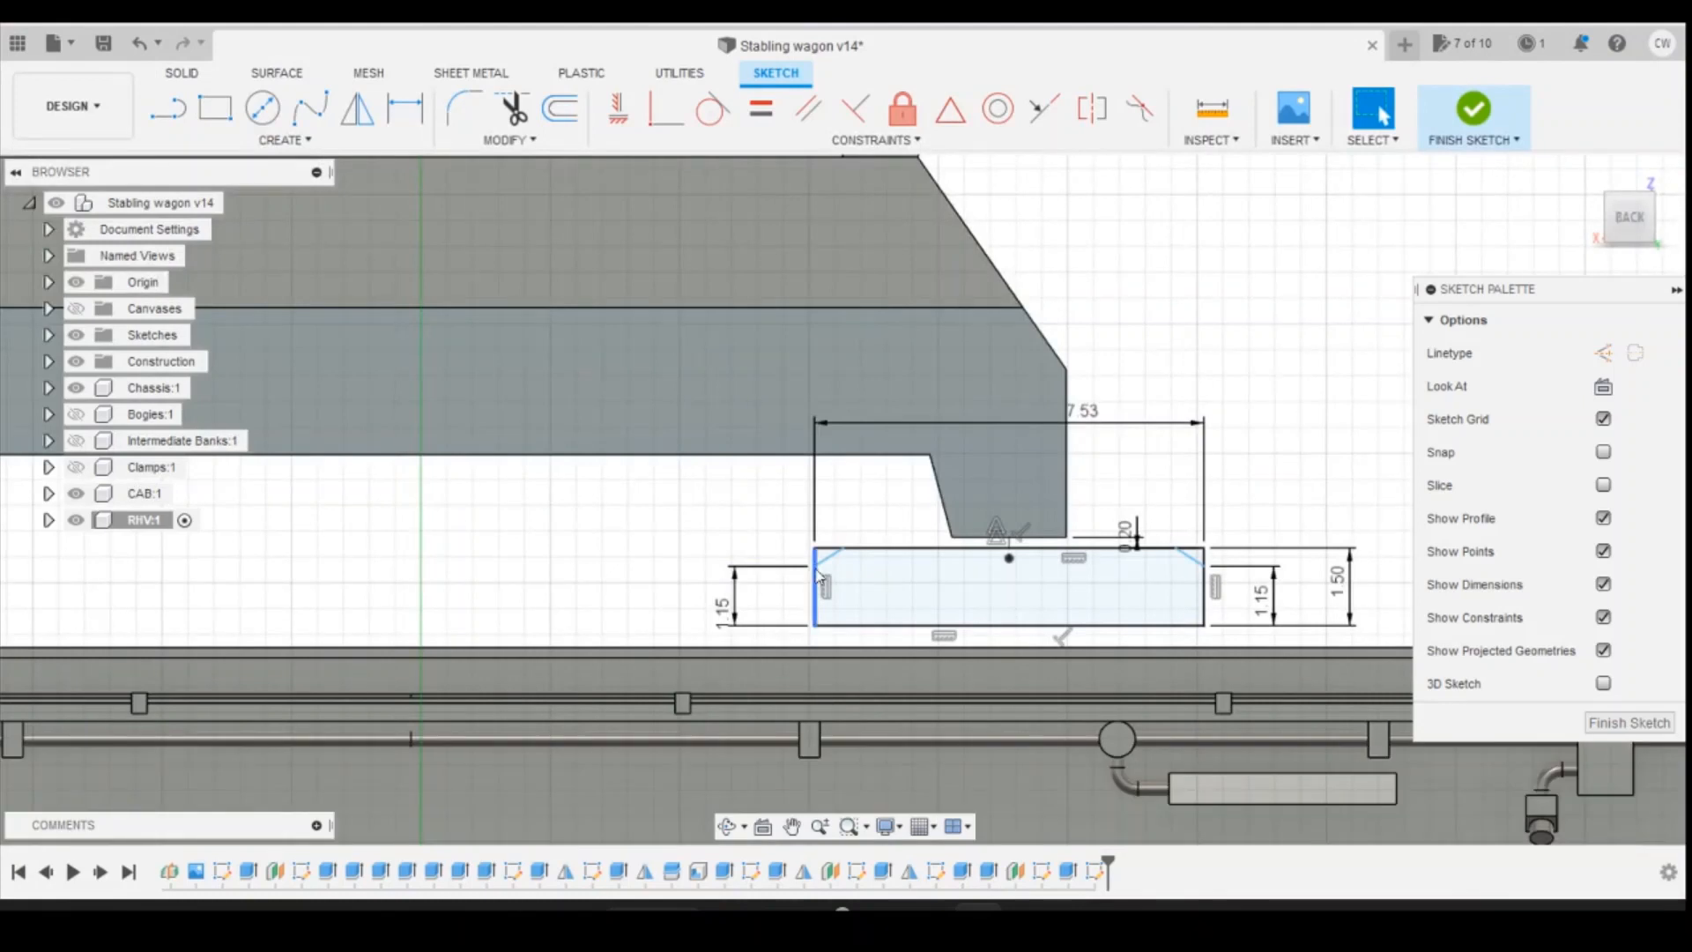
key("d")
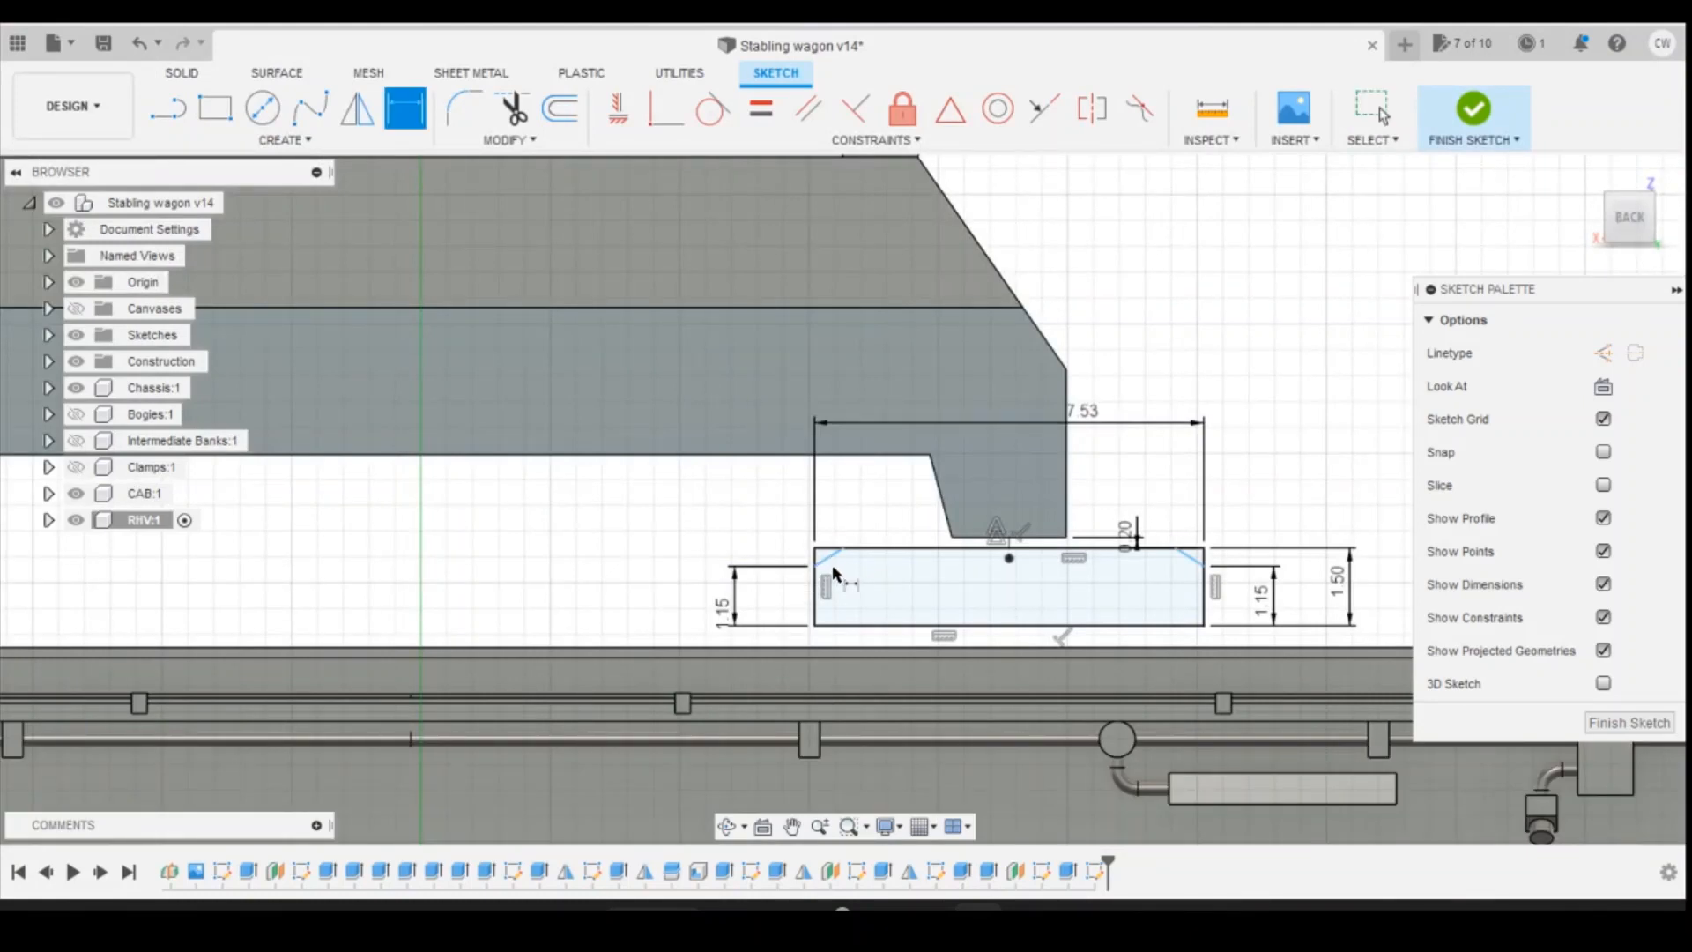
left_click(832, 559)
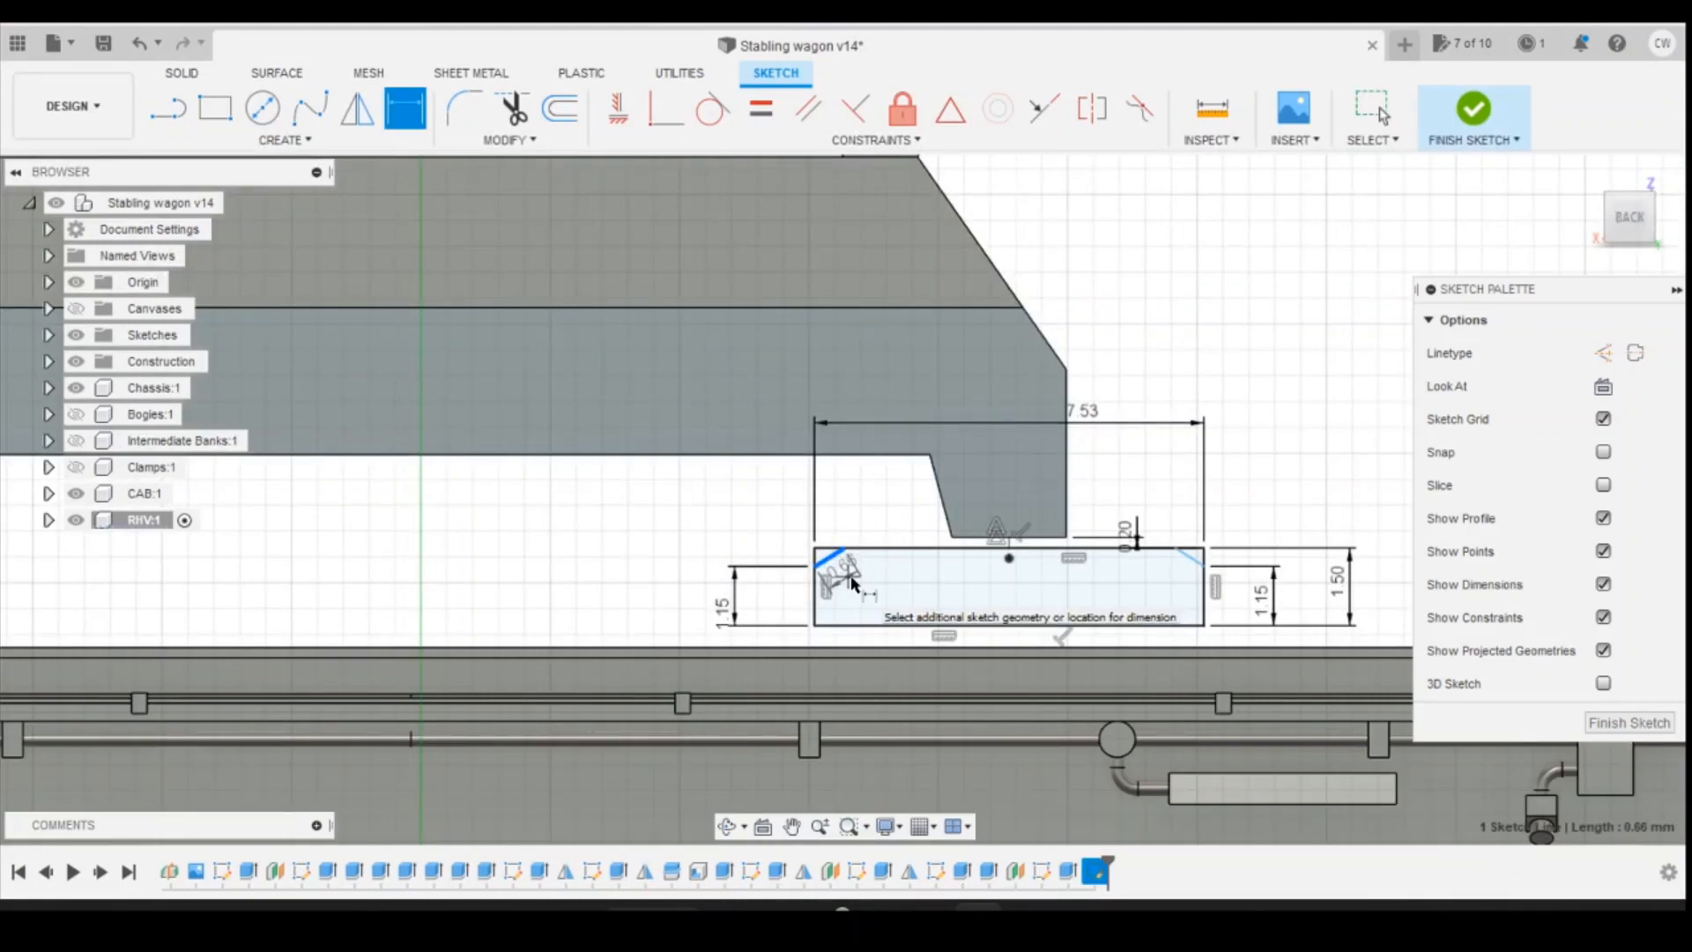
left_click(849, 580)
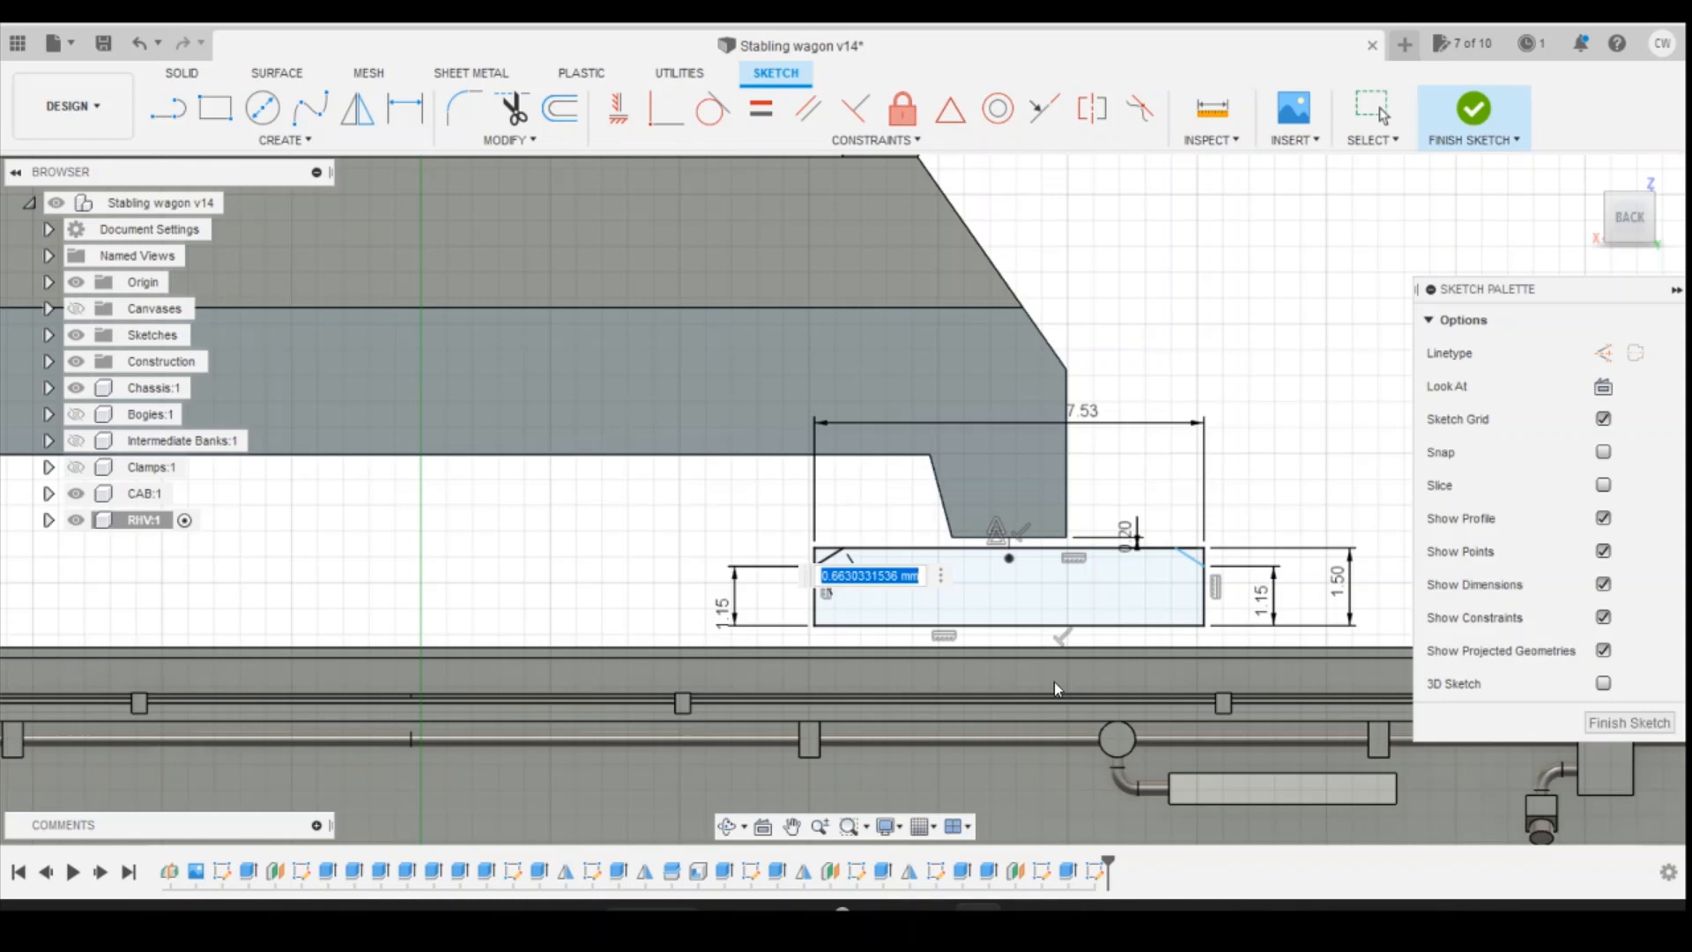
type("115/148")
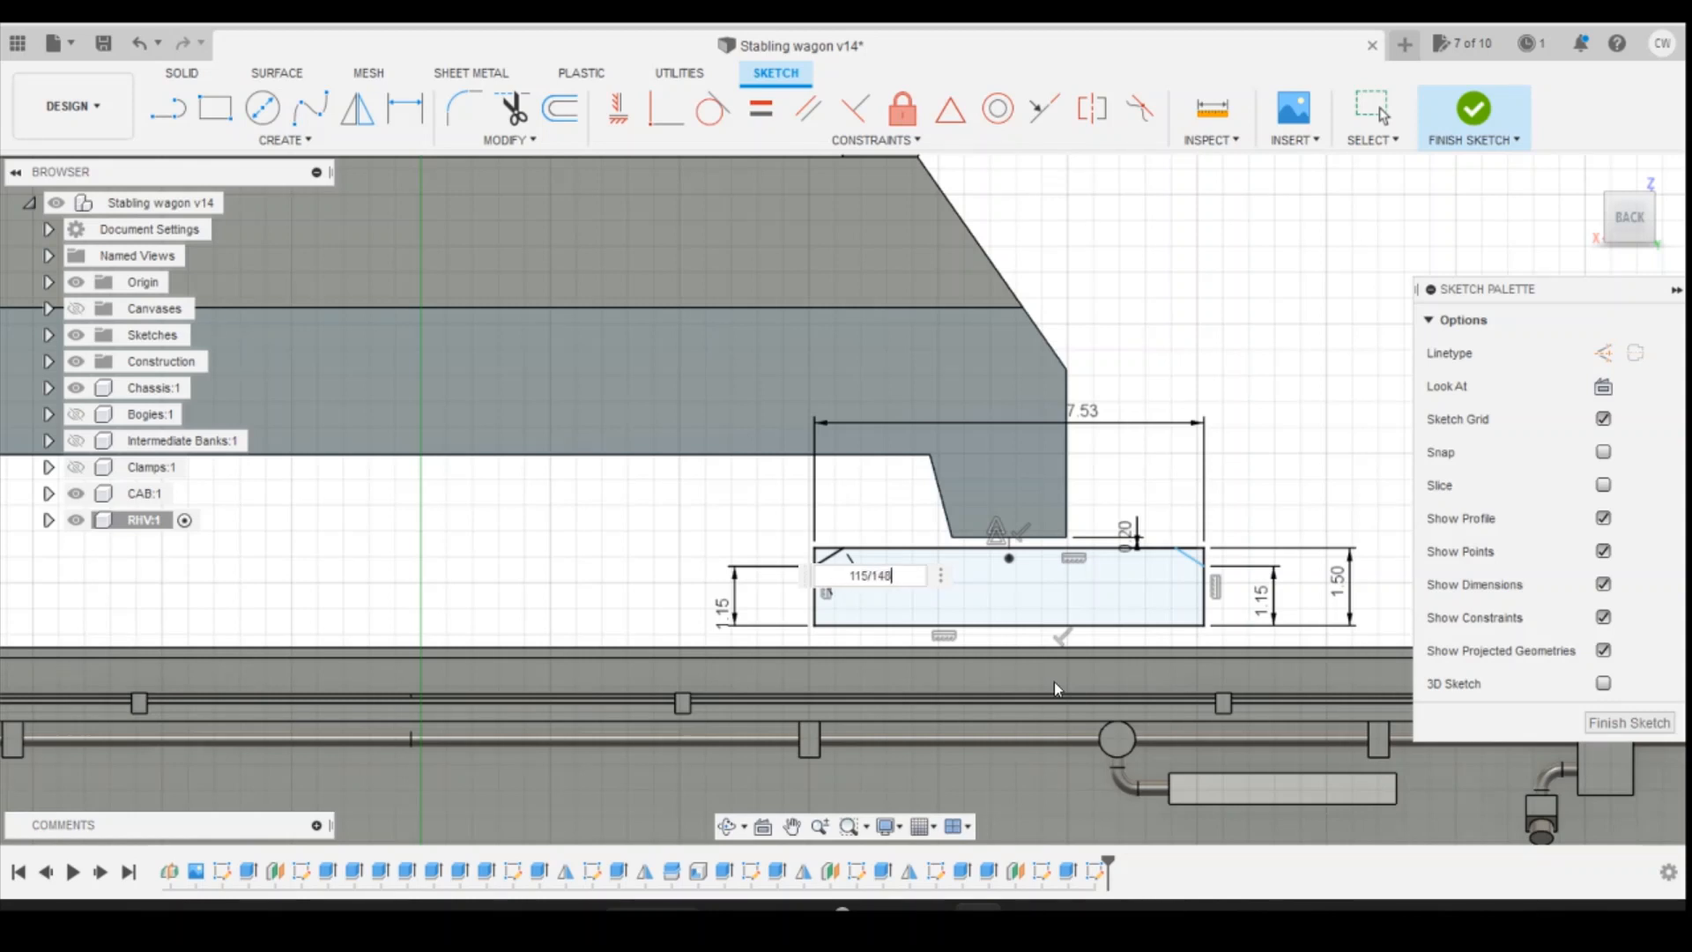
key("Return")
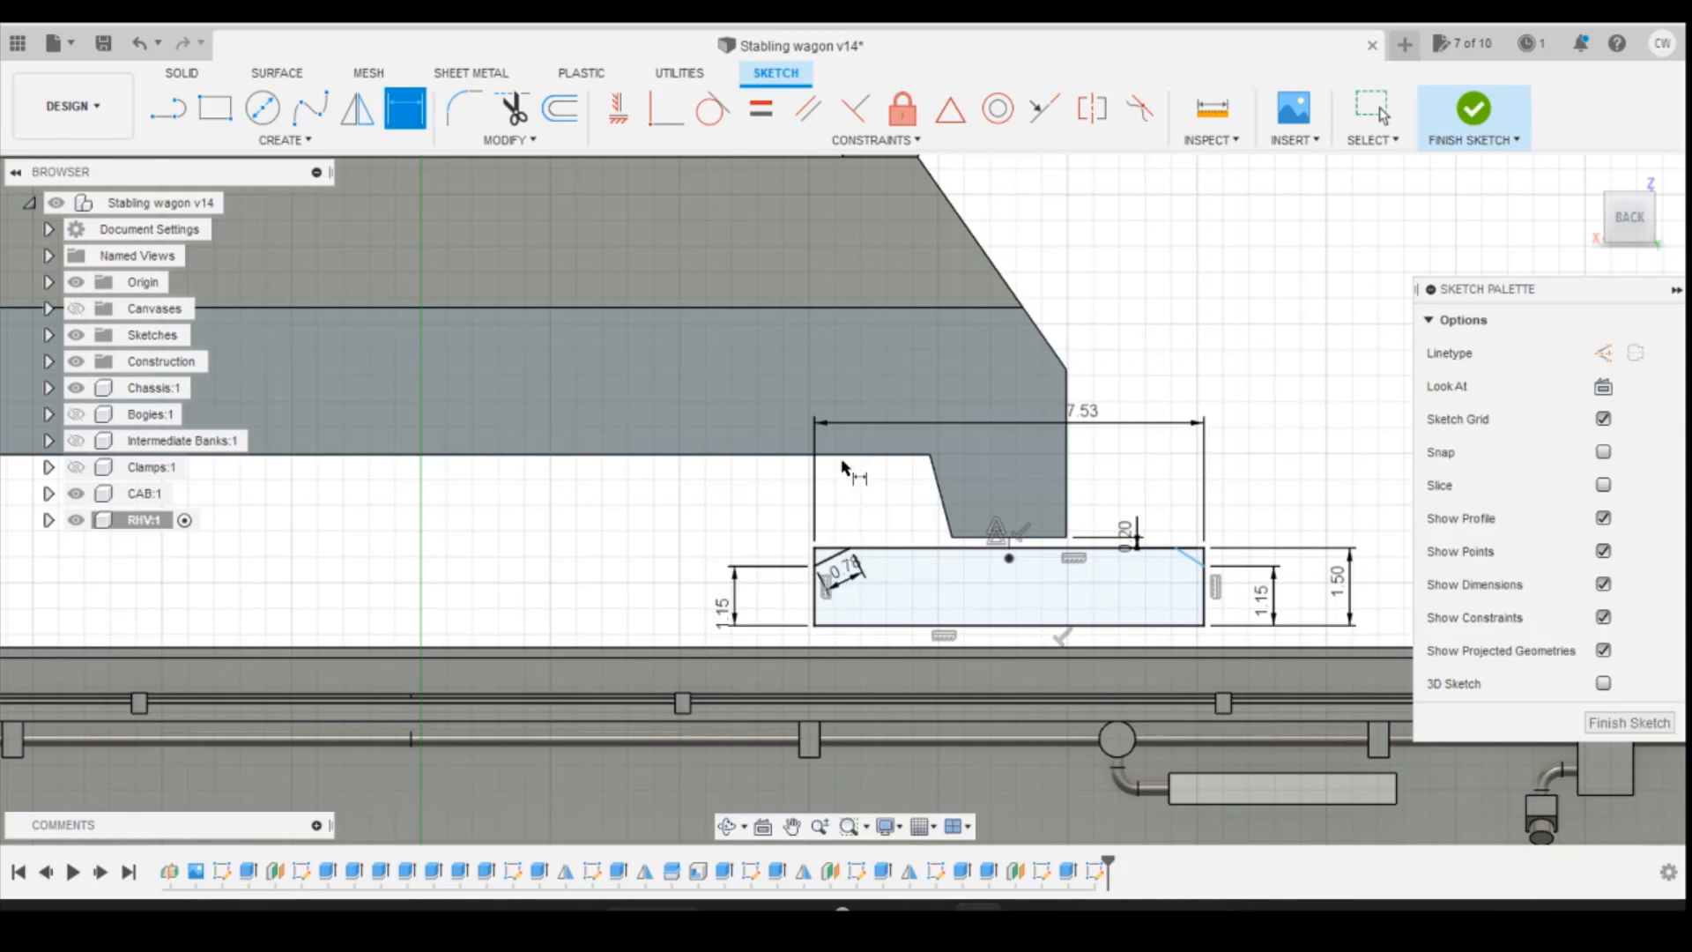
Step: Dimension the right corner diagonal's length as 0.78 mm
scroll(850, 513, "up", 3)
scroll(716, 568, "down", 2)
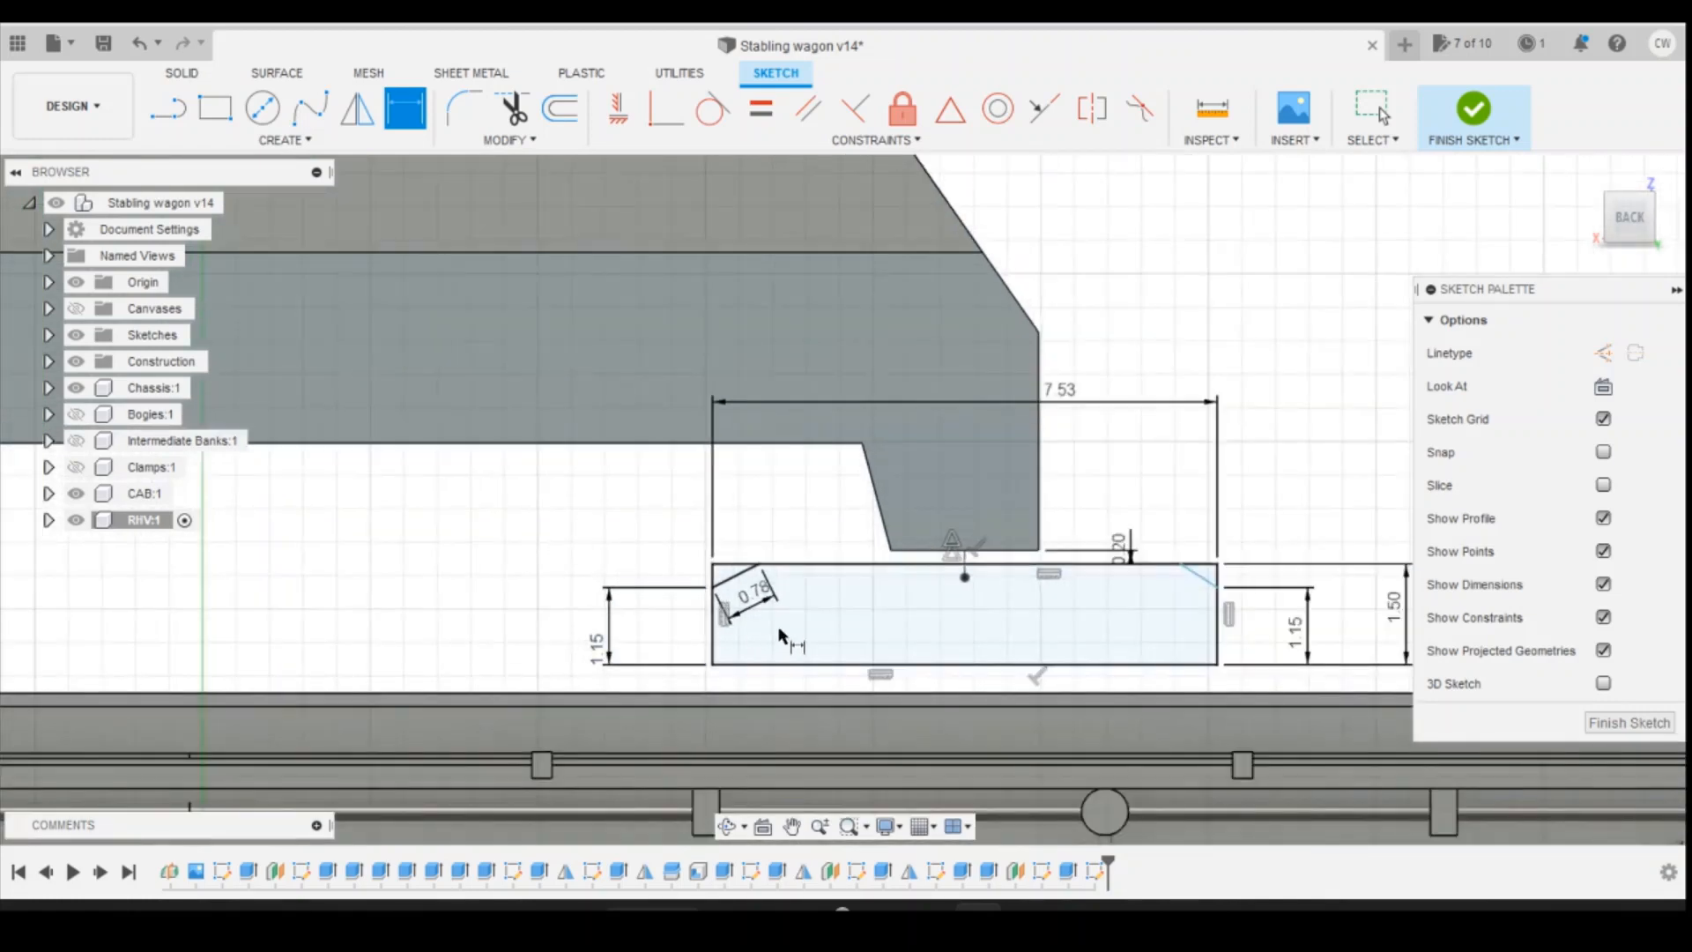
left_click(1204, 585)
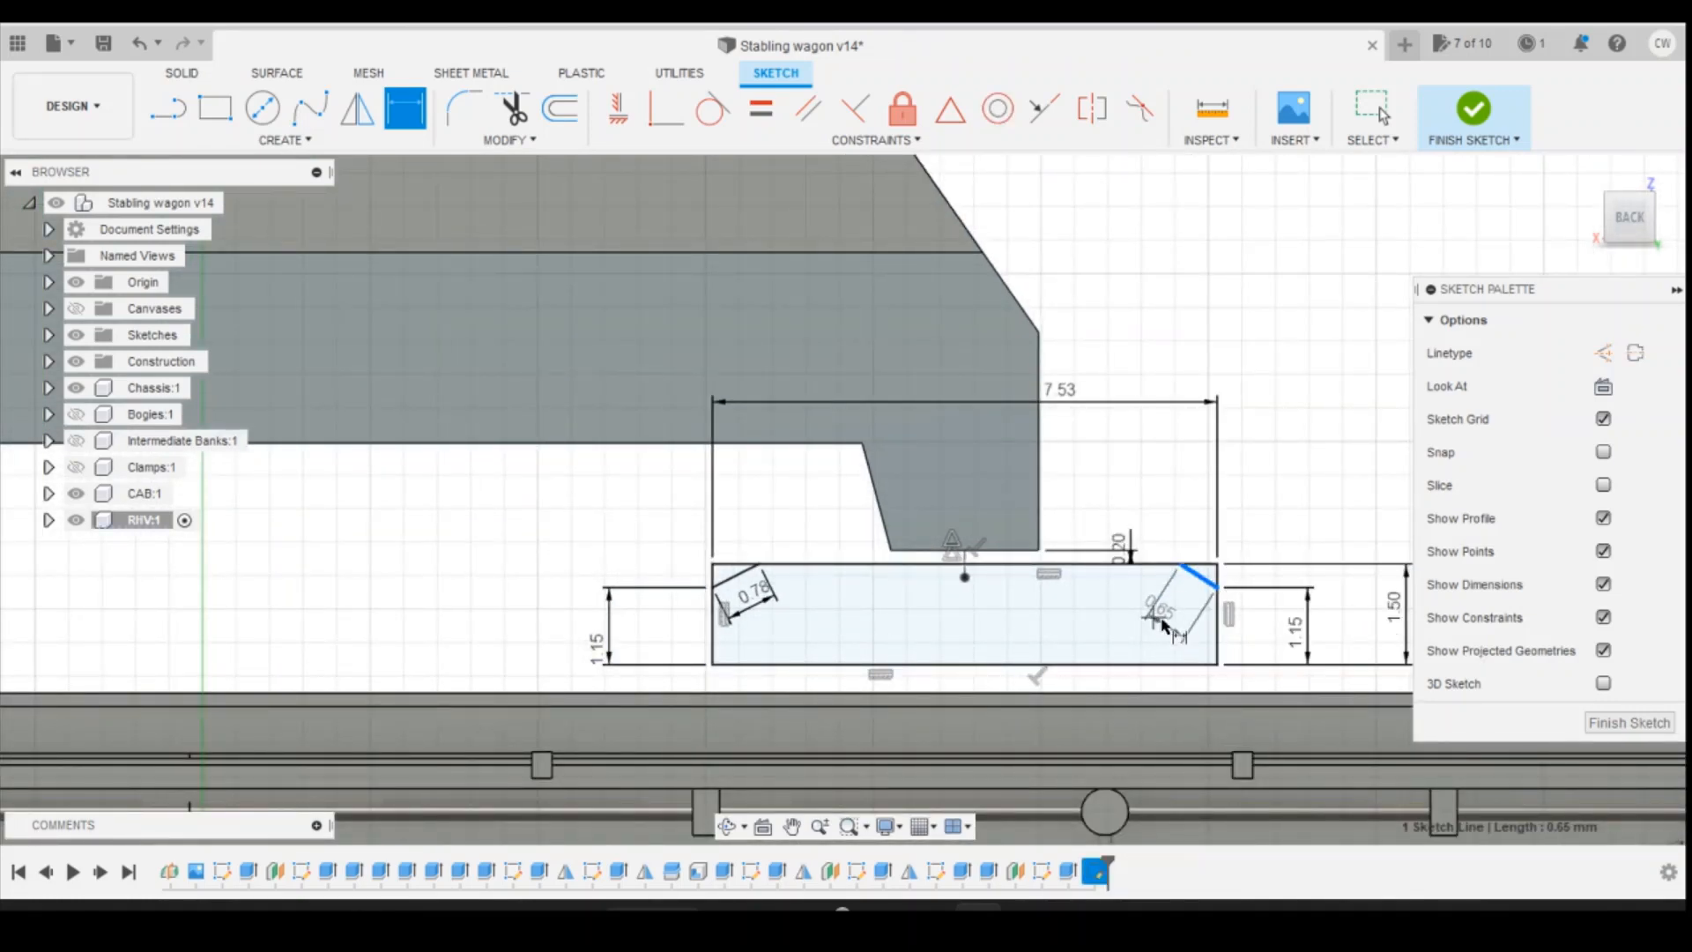
type("0.78")
key("Return")
key("d")
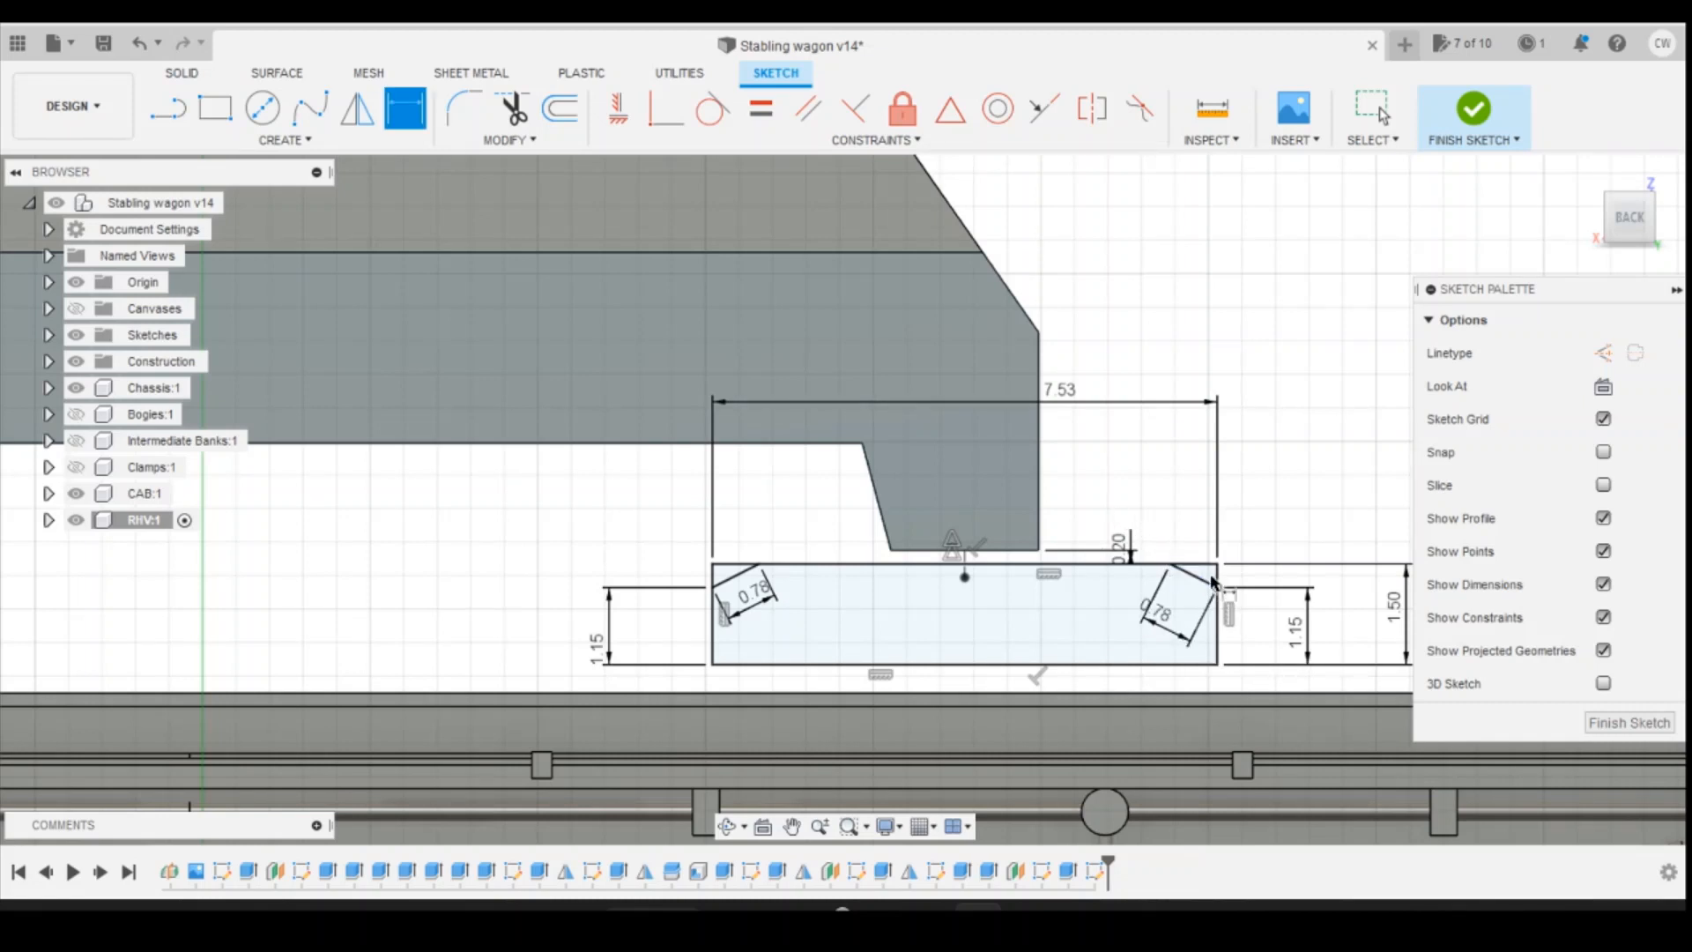
key("Escape")
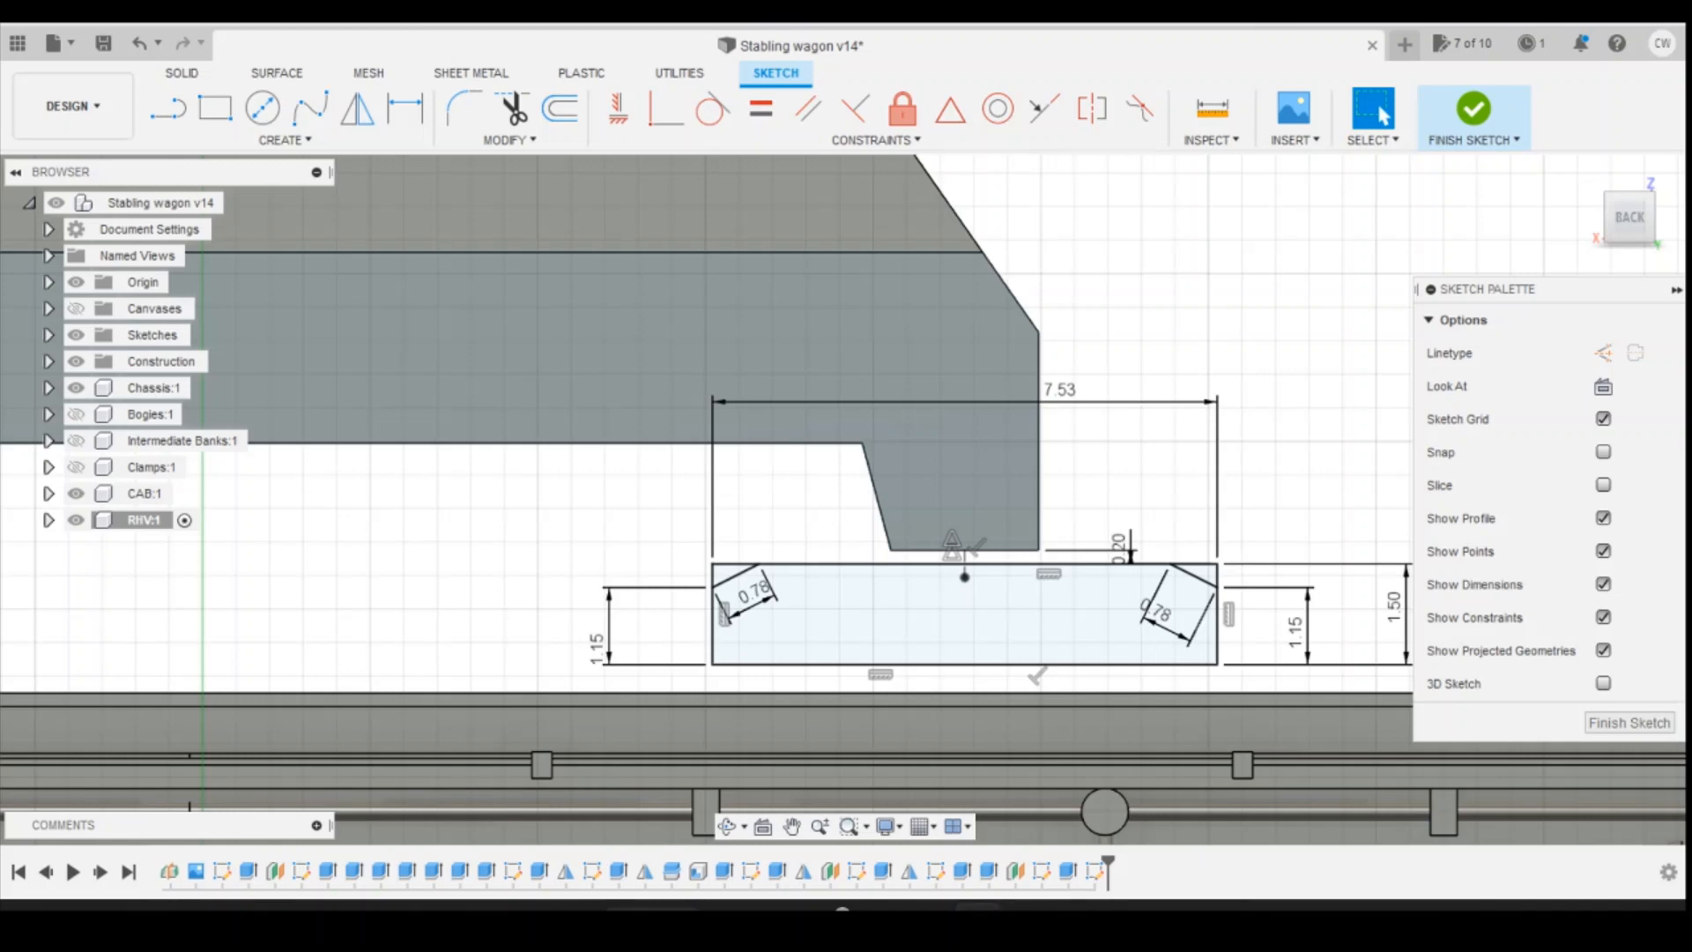
Step: Check the beam's holes in reference photo 506.JPG and sketch a circle about 0.69 mm in diameter on the rectangle's vertical centre line
left_click(978, 920)
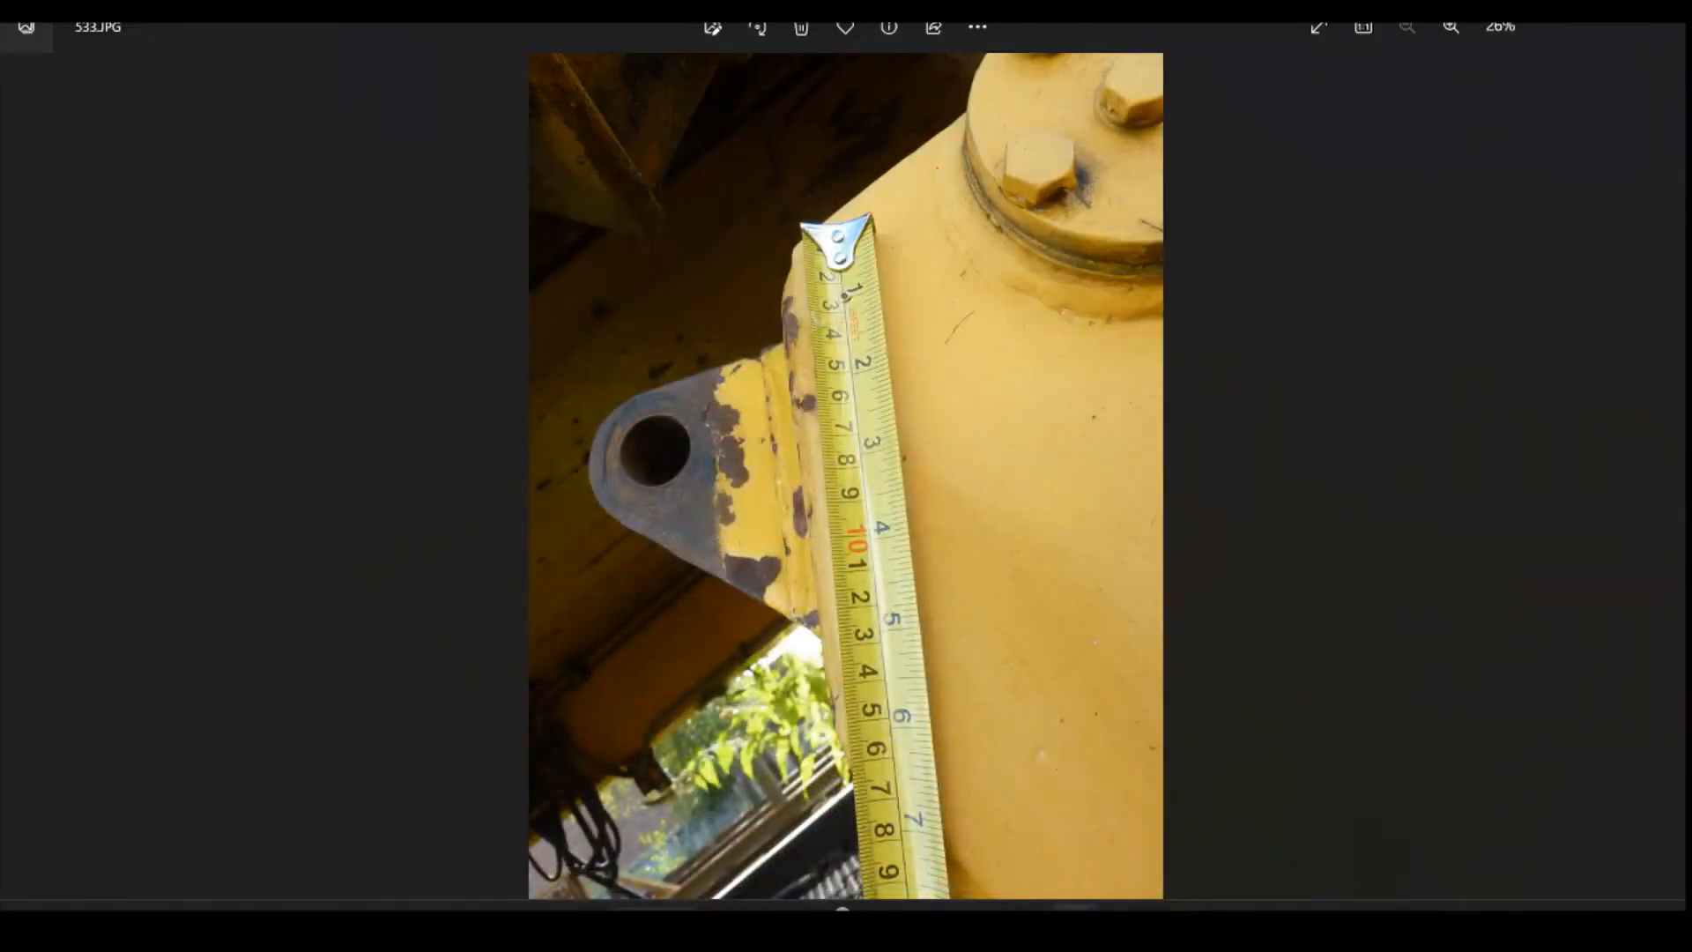
mouse_move(978, 920)
left_click(948, 815)
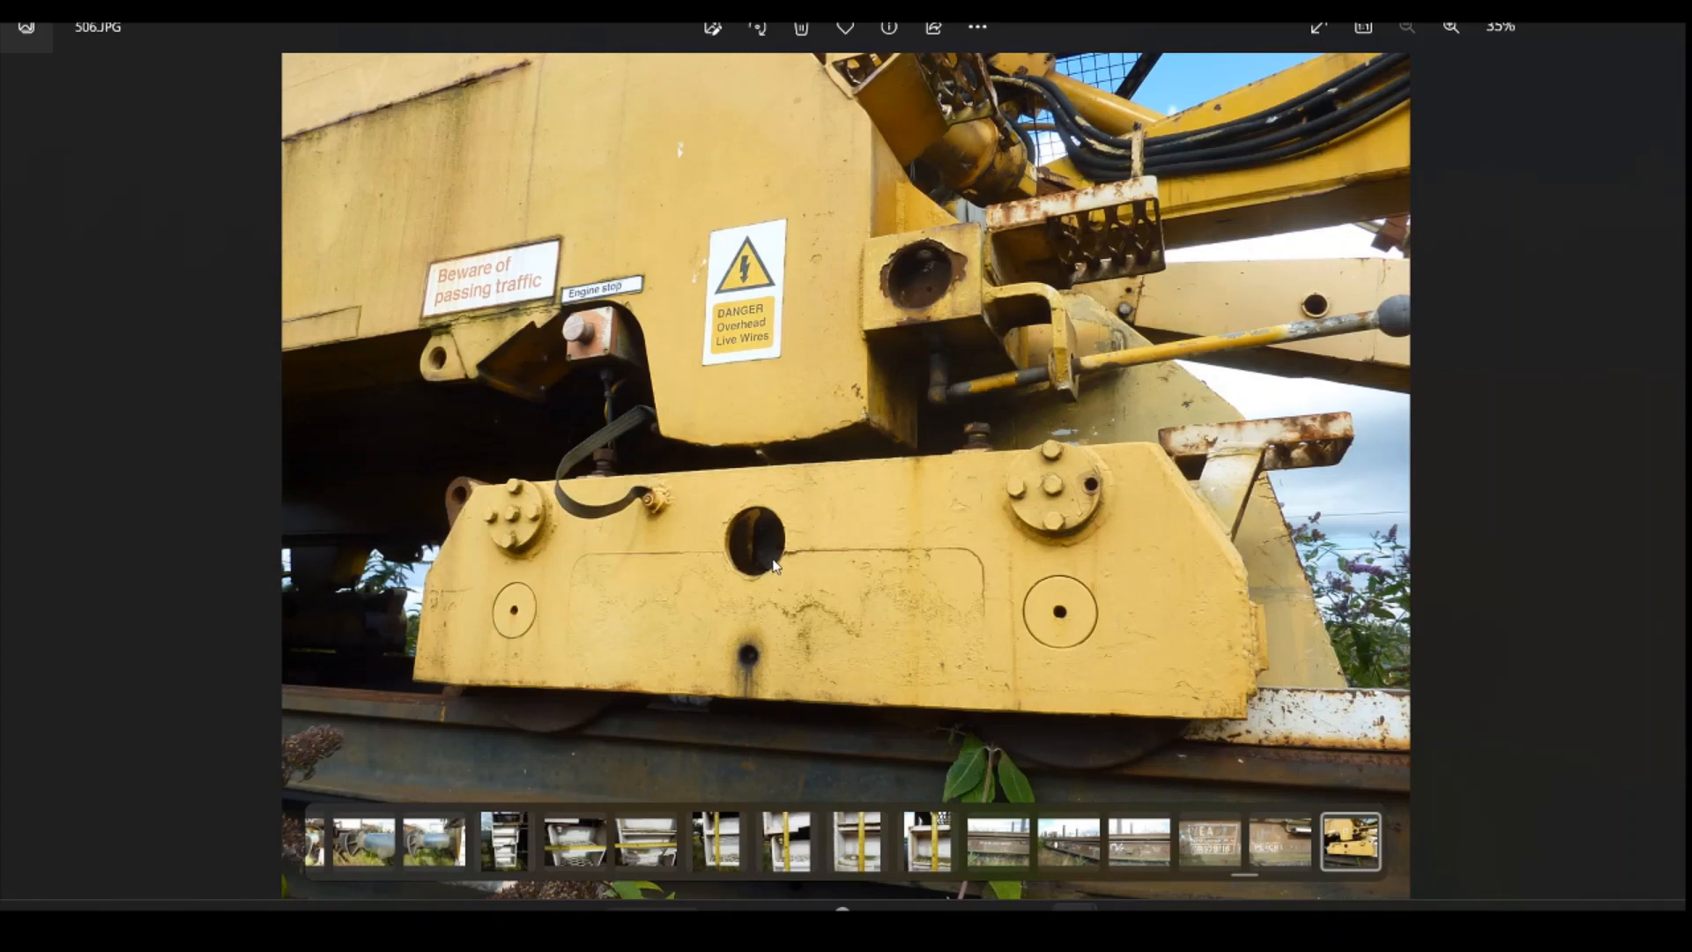
mouse_move(1086, 908)
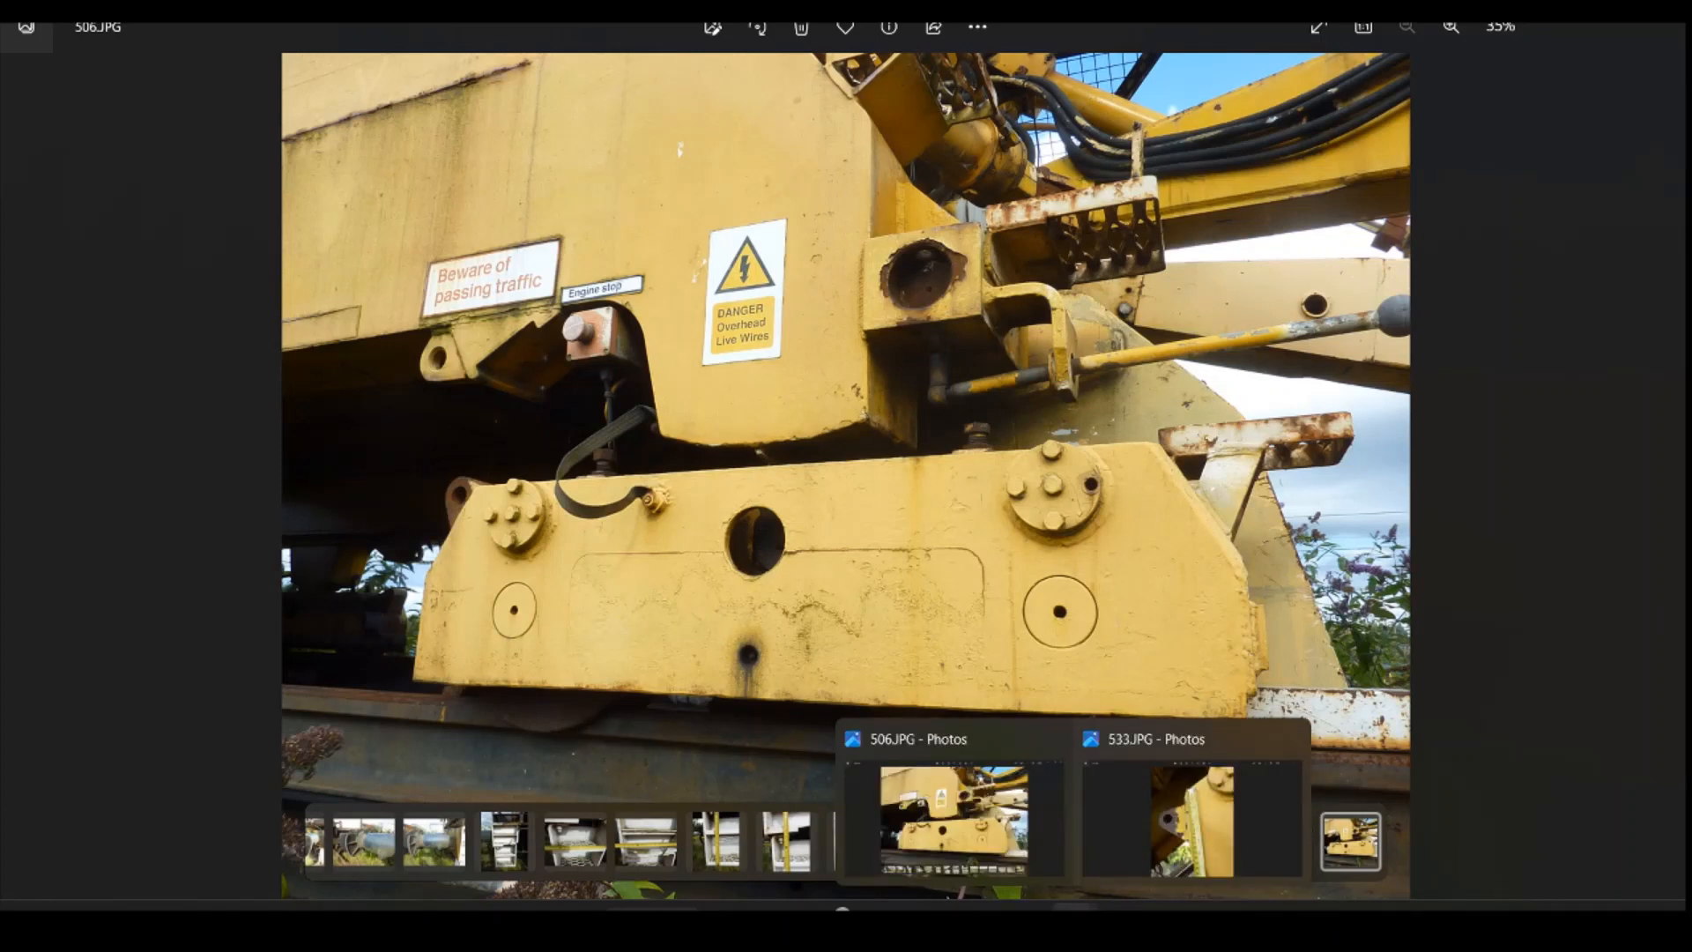
left_click(978, 908)
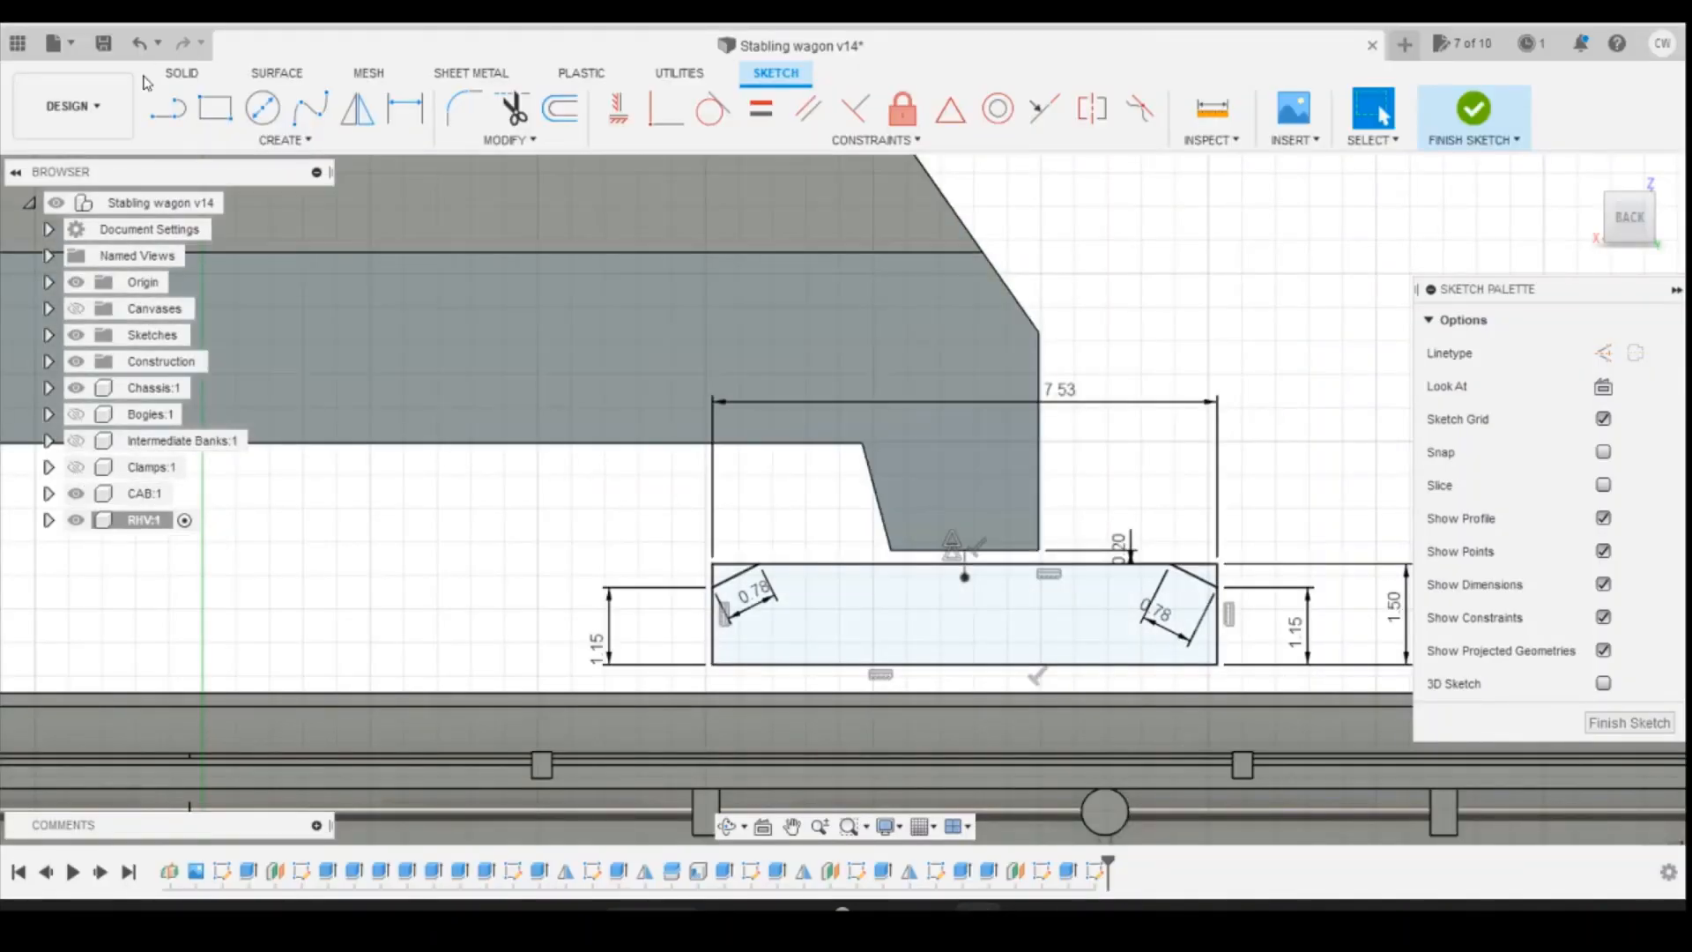
left_click(263, 107)
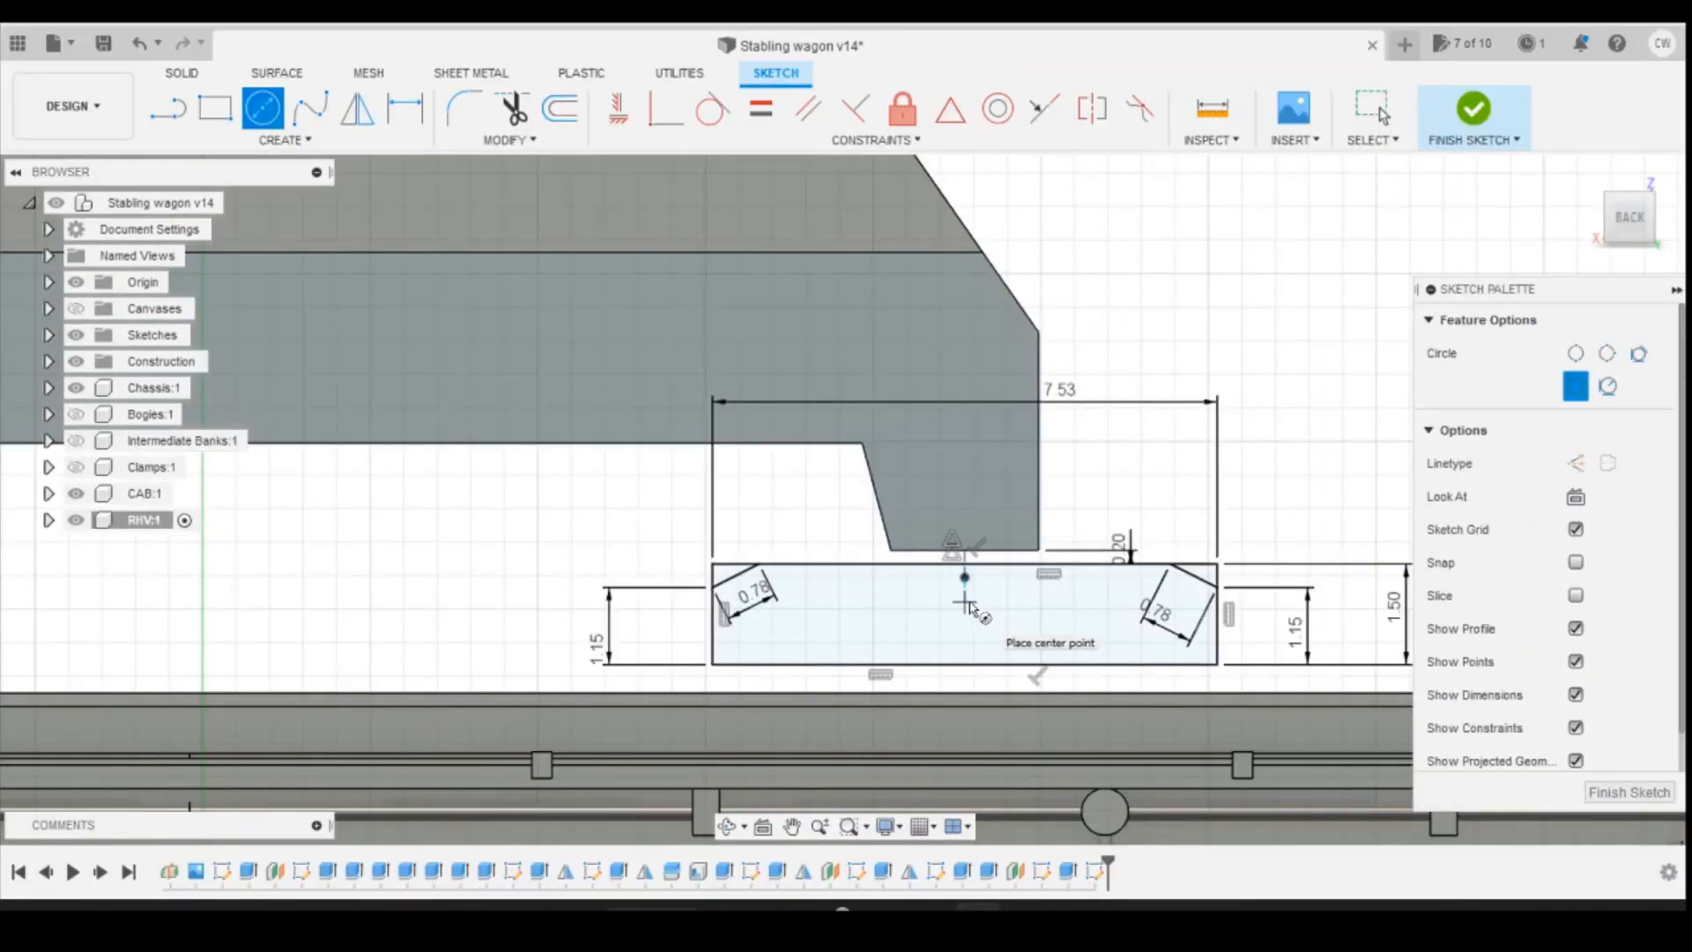
left_click(965, 610)
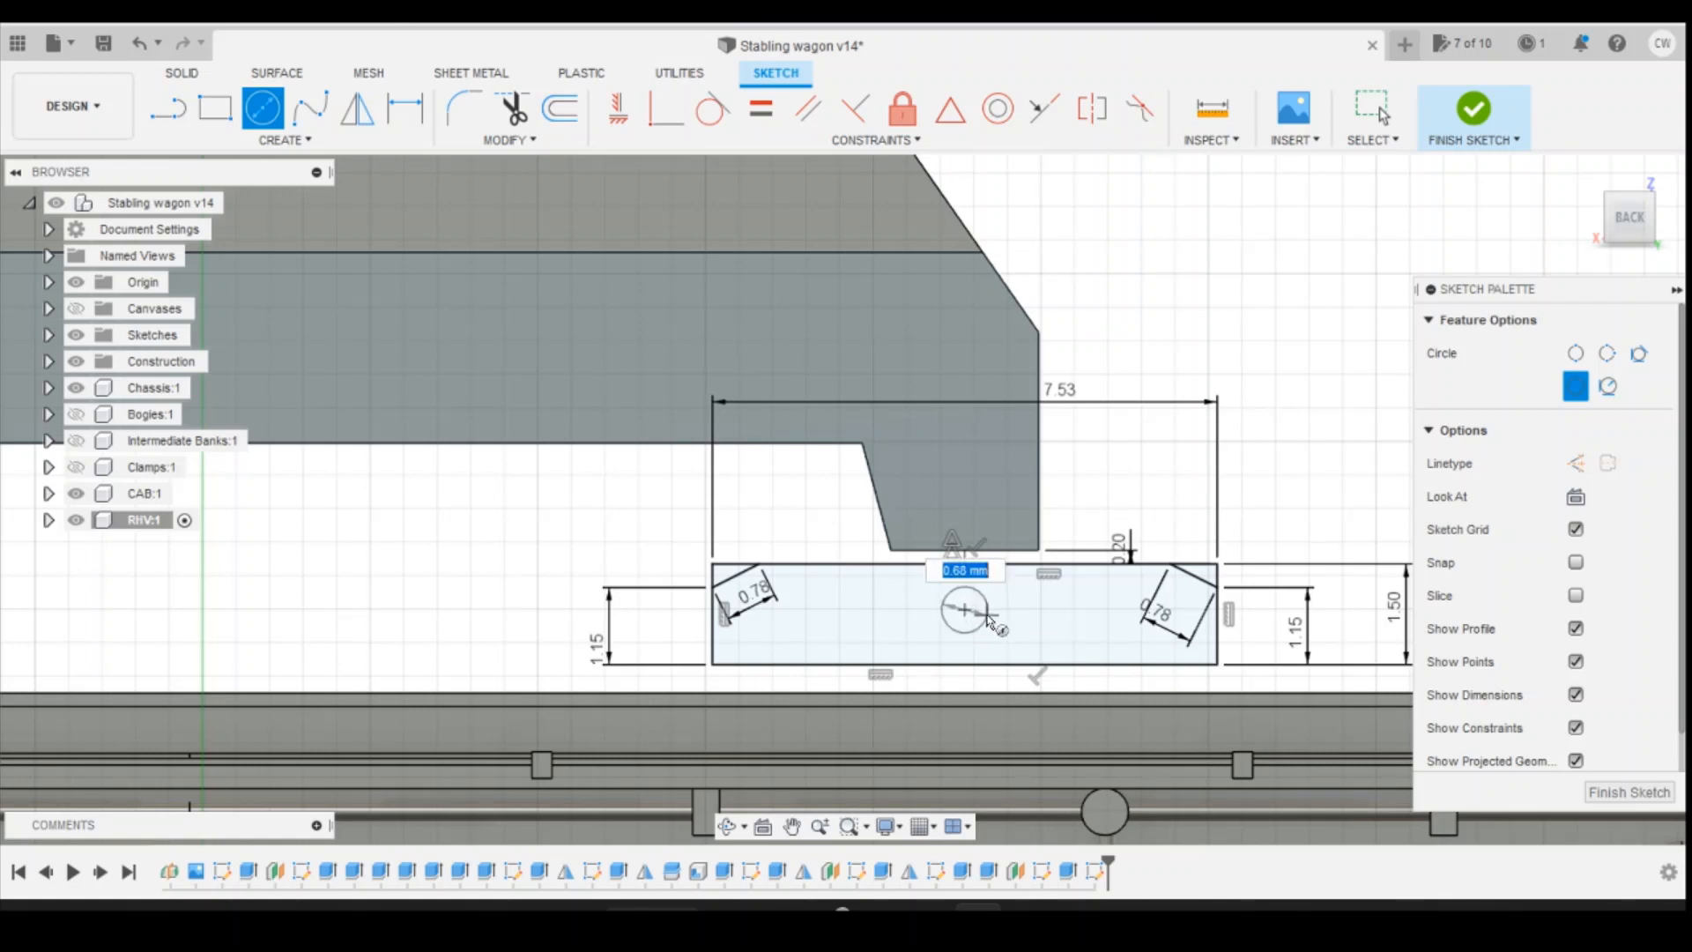
left_click(988, 614)
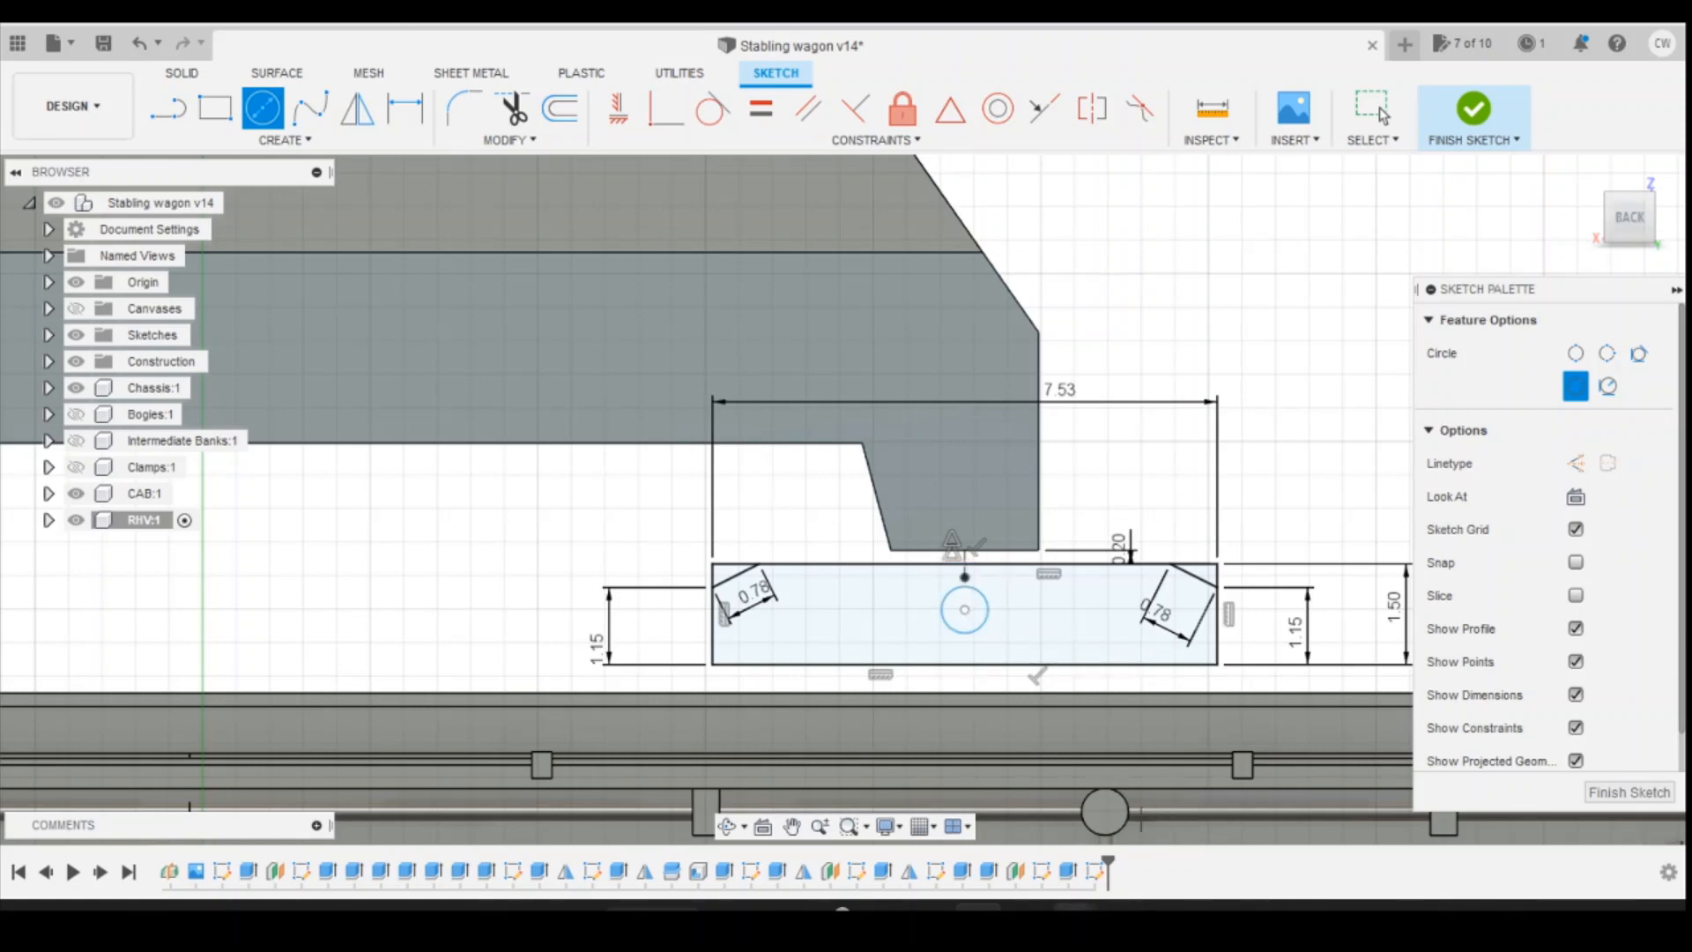
Step: Look through reference photos 524.JPG to 537.JPG for the beam's central hole and examine it against the tape measure in 530.JPG
mouse_move(1076, 906)
left_click(1170, 831)
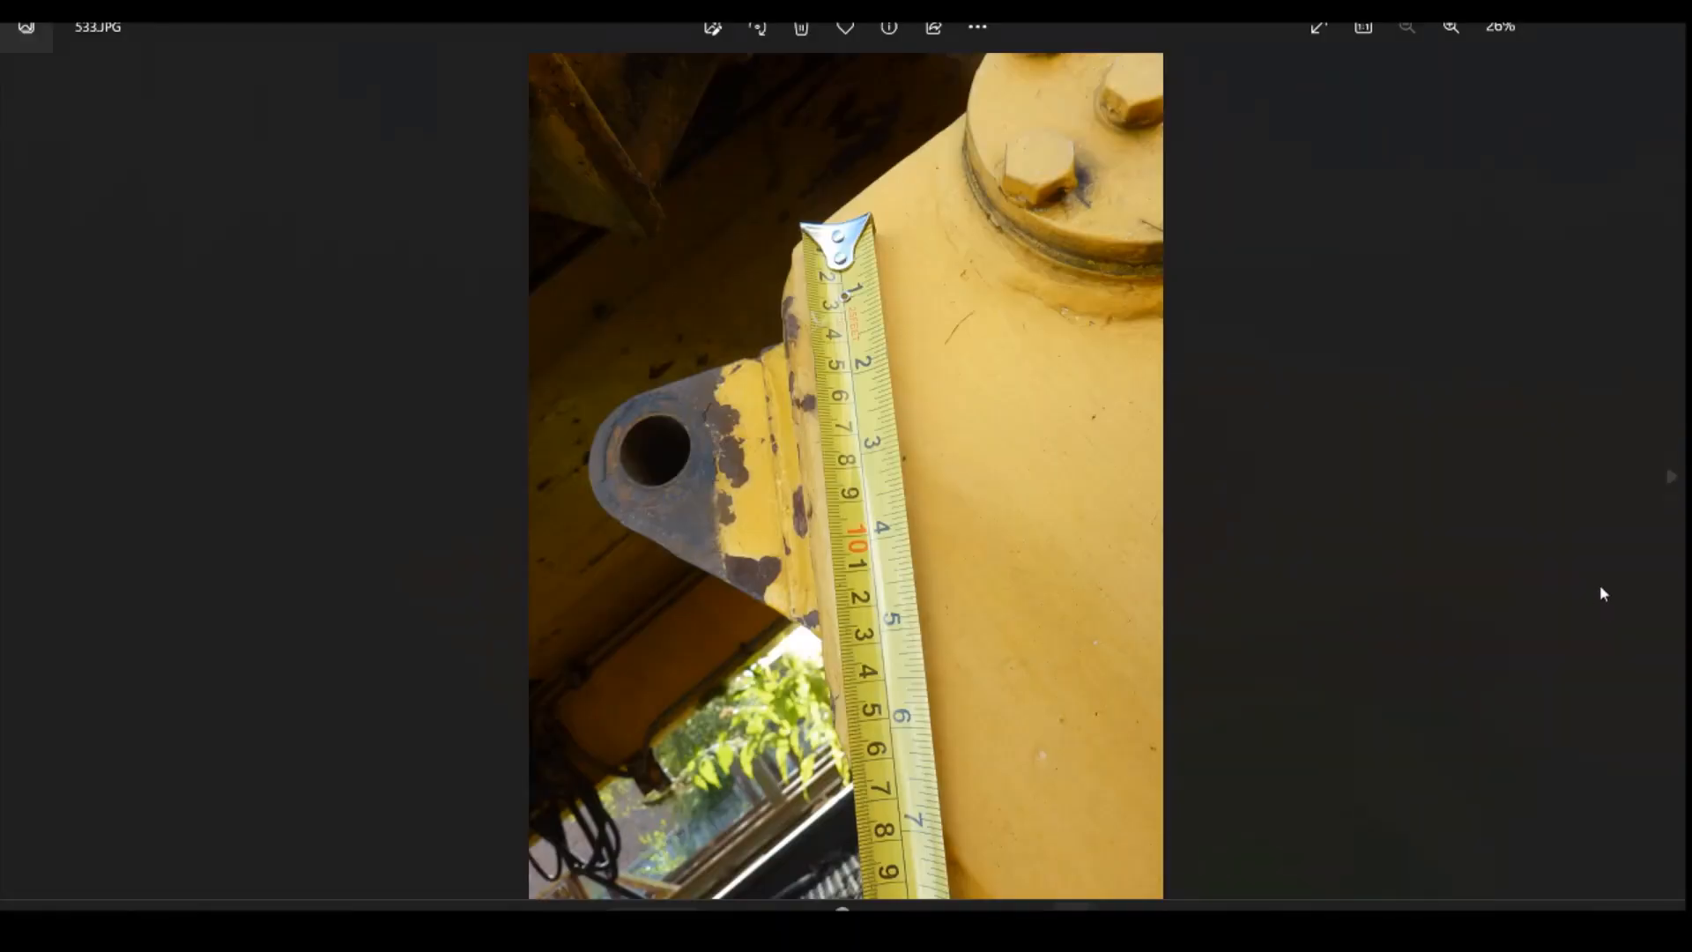
left_click(1670, 477)
left_click(1670, 478)
left_click(1672, 480)
left_click(1672, 481)
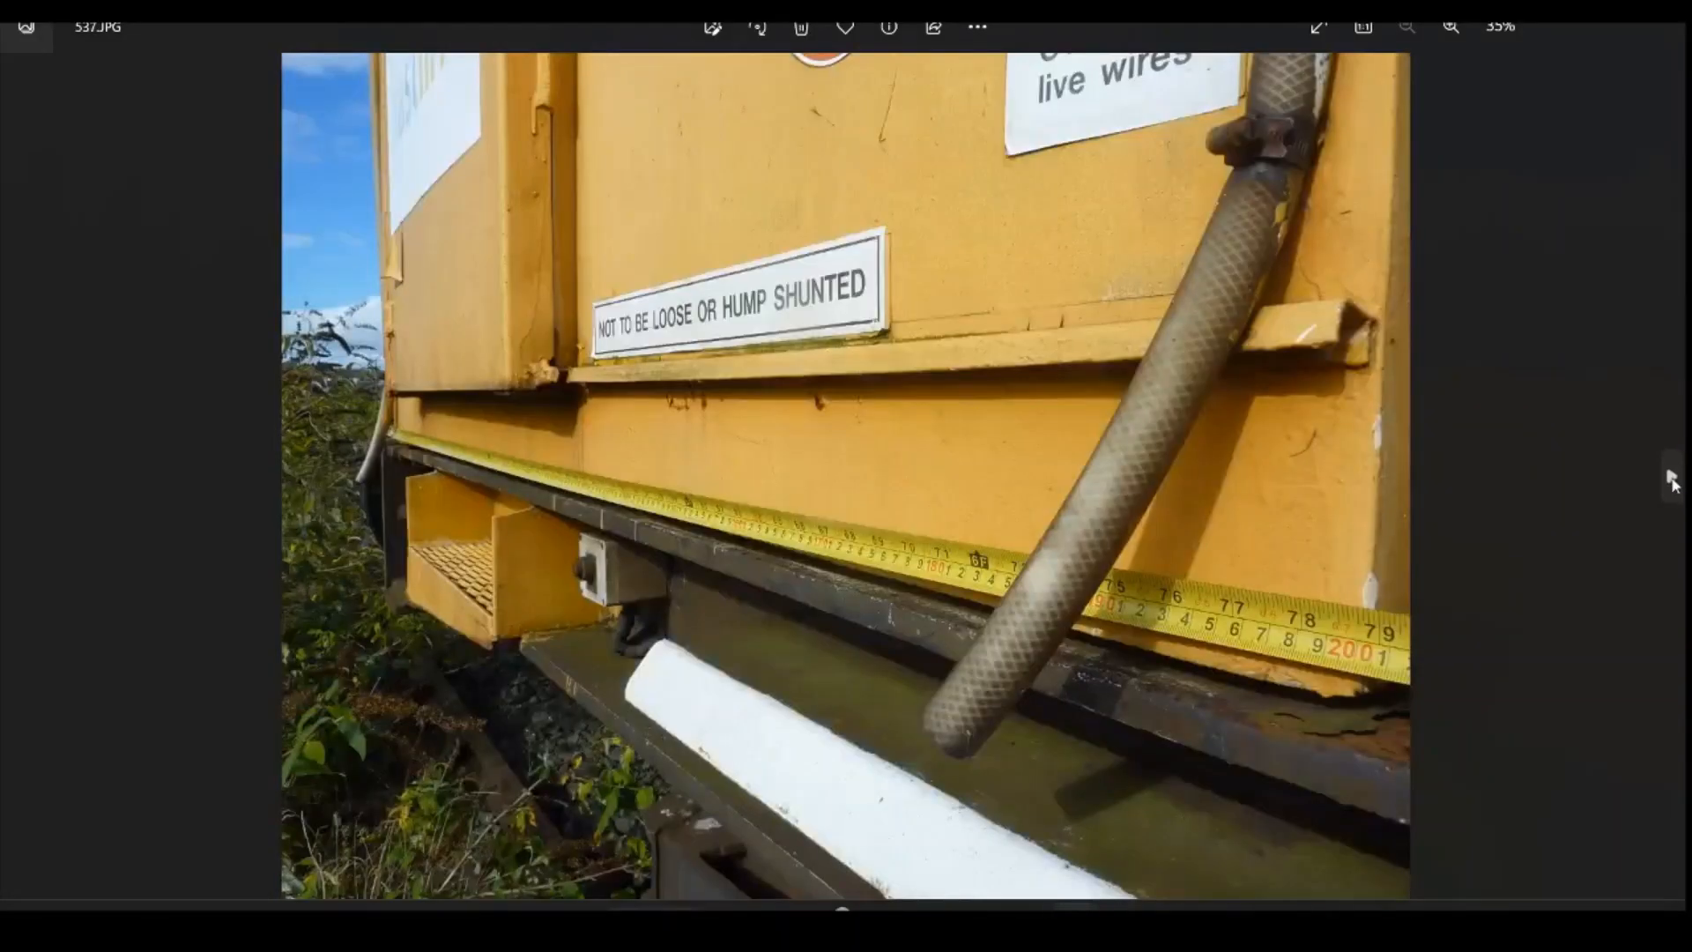
left_click(1671, 478)
left_click(18, 481)
left_click(19, 481)
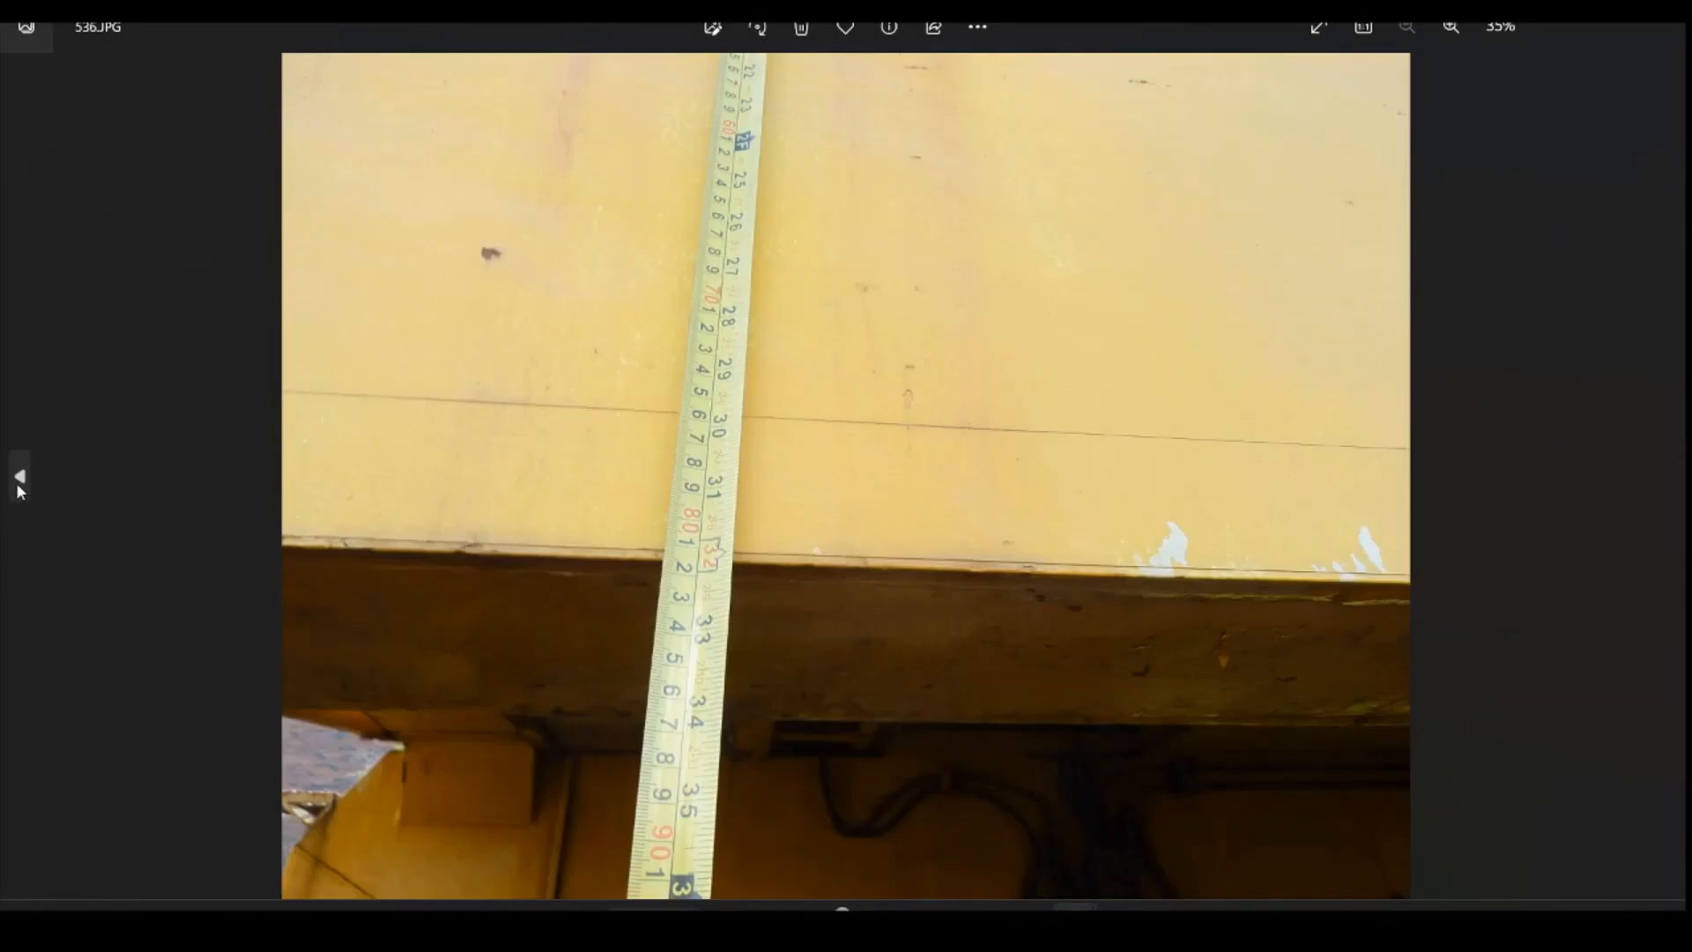
left_click(18, 481)
left_click(19, 481)
left_click(18, 481)
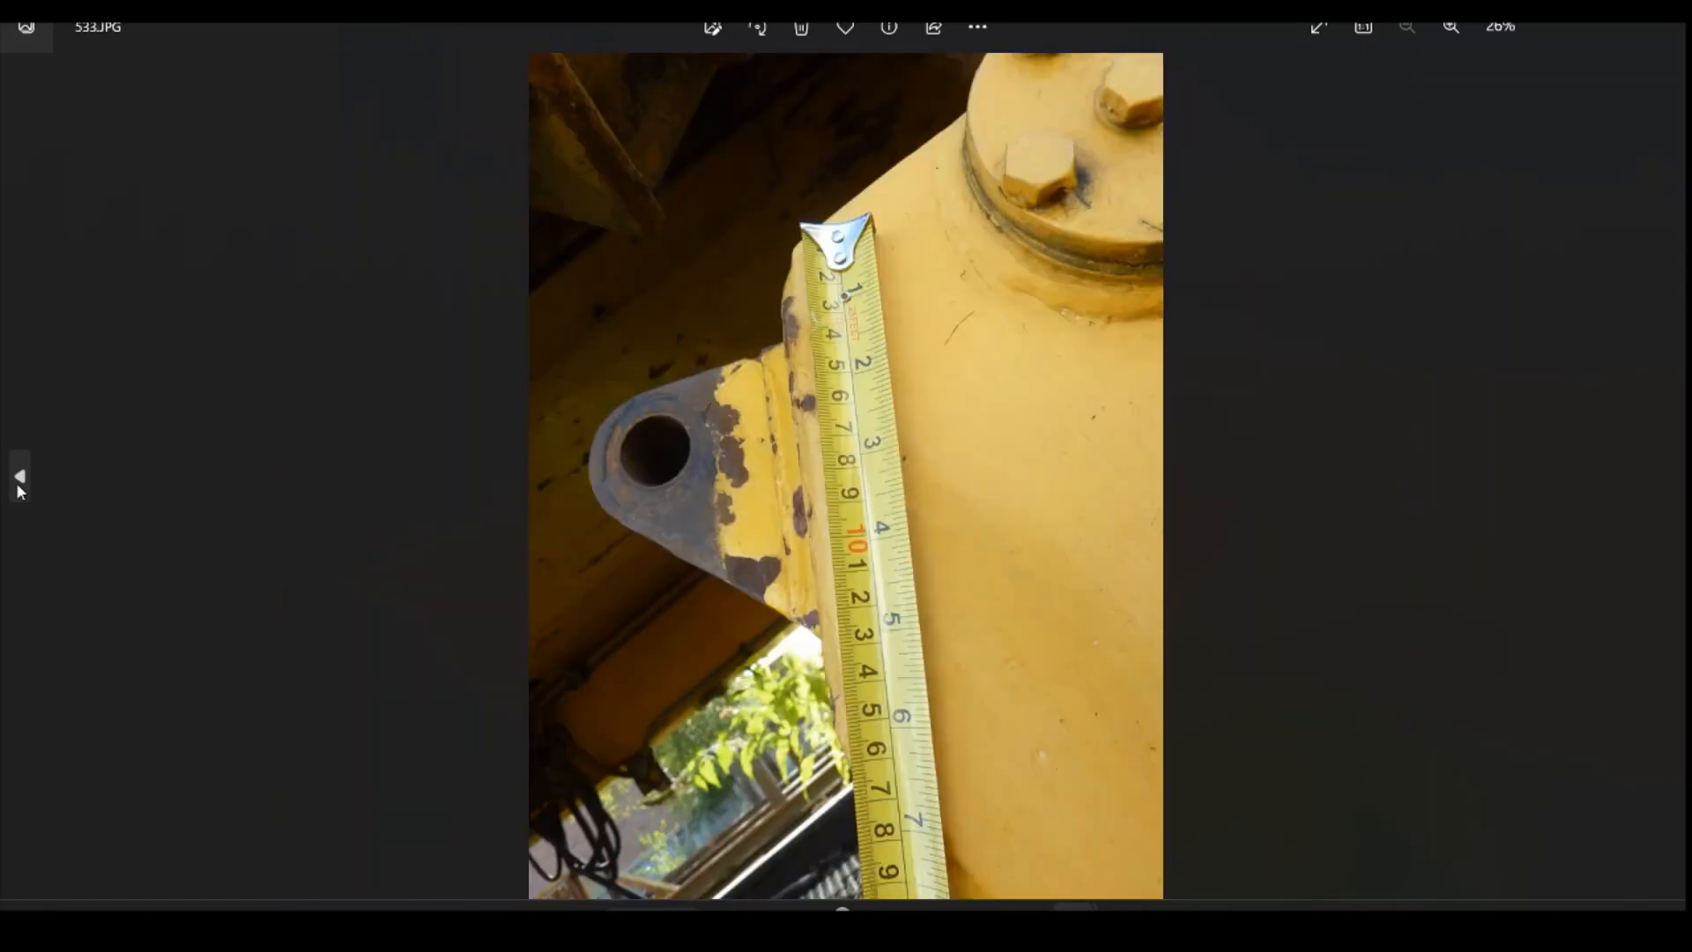
left_click(18, 480)
left_click(19, 481)
left_click(19, 481)
left_click(21, 490)
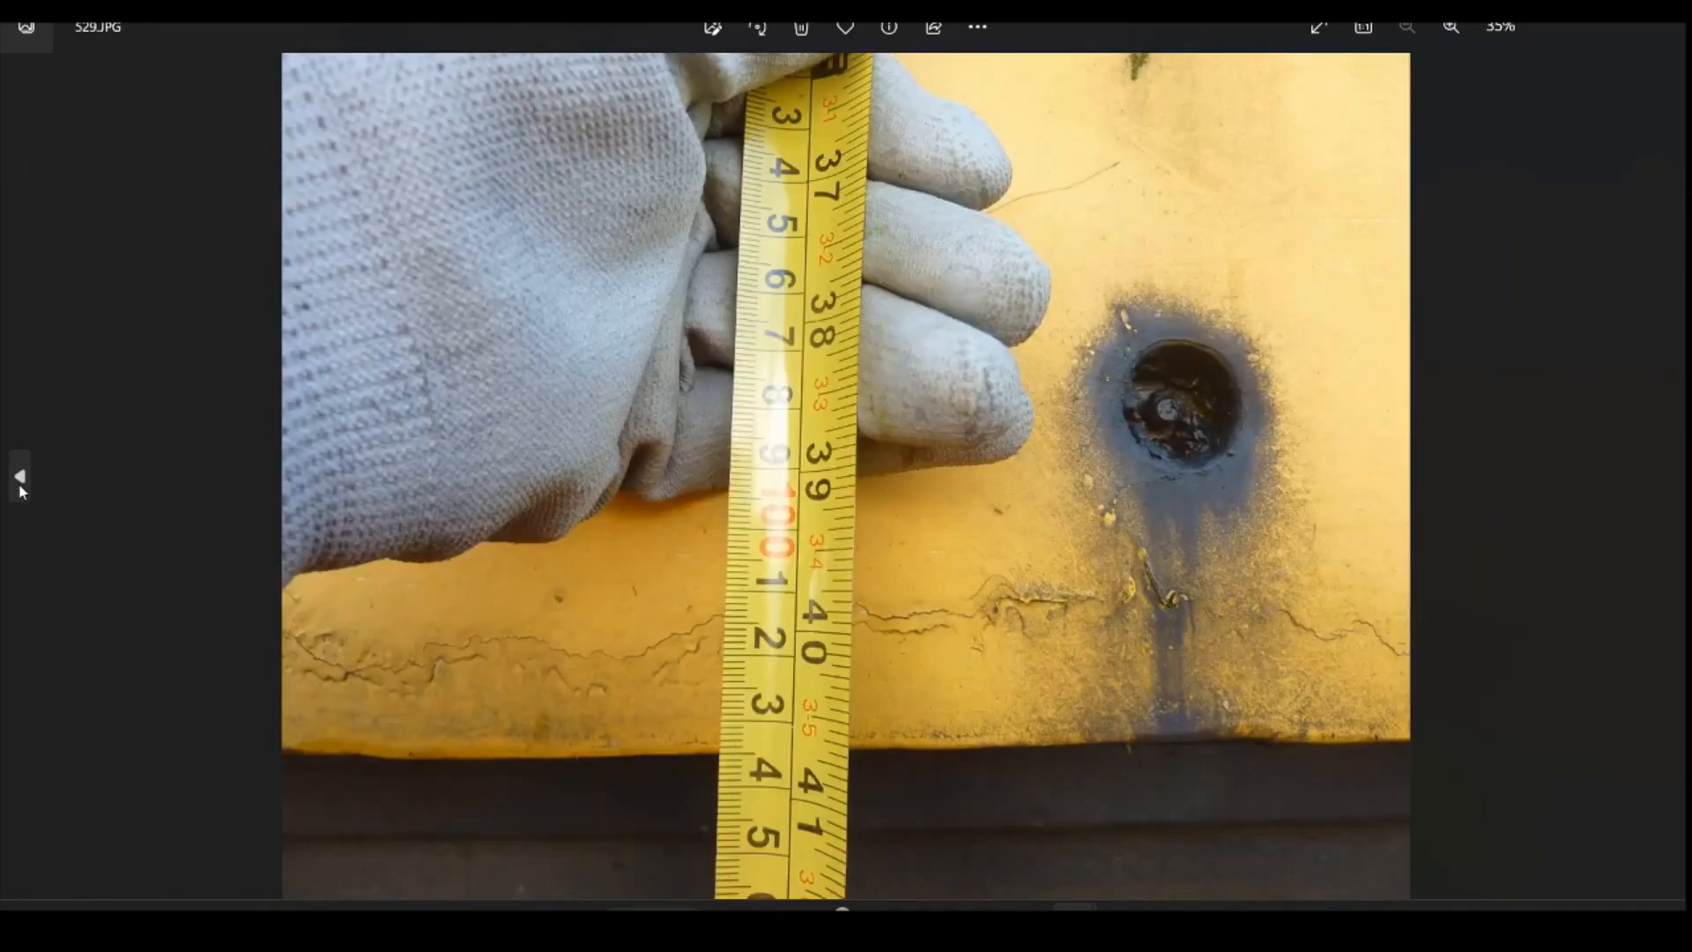
left_click(21, 490)
left_click(21, 490)
left_click(21, 490)
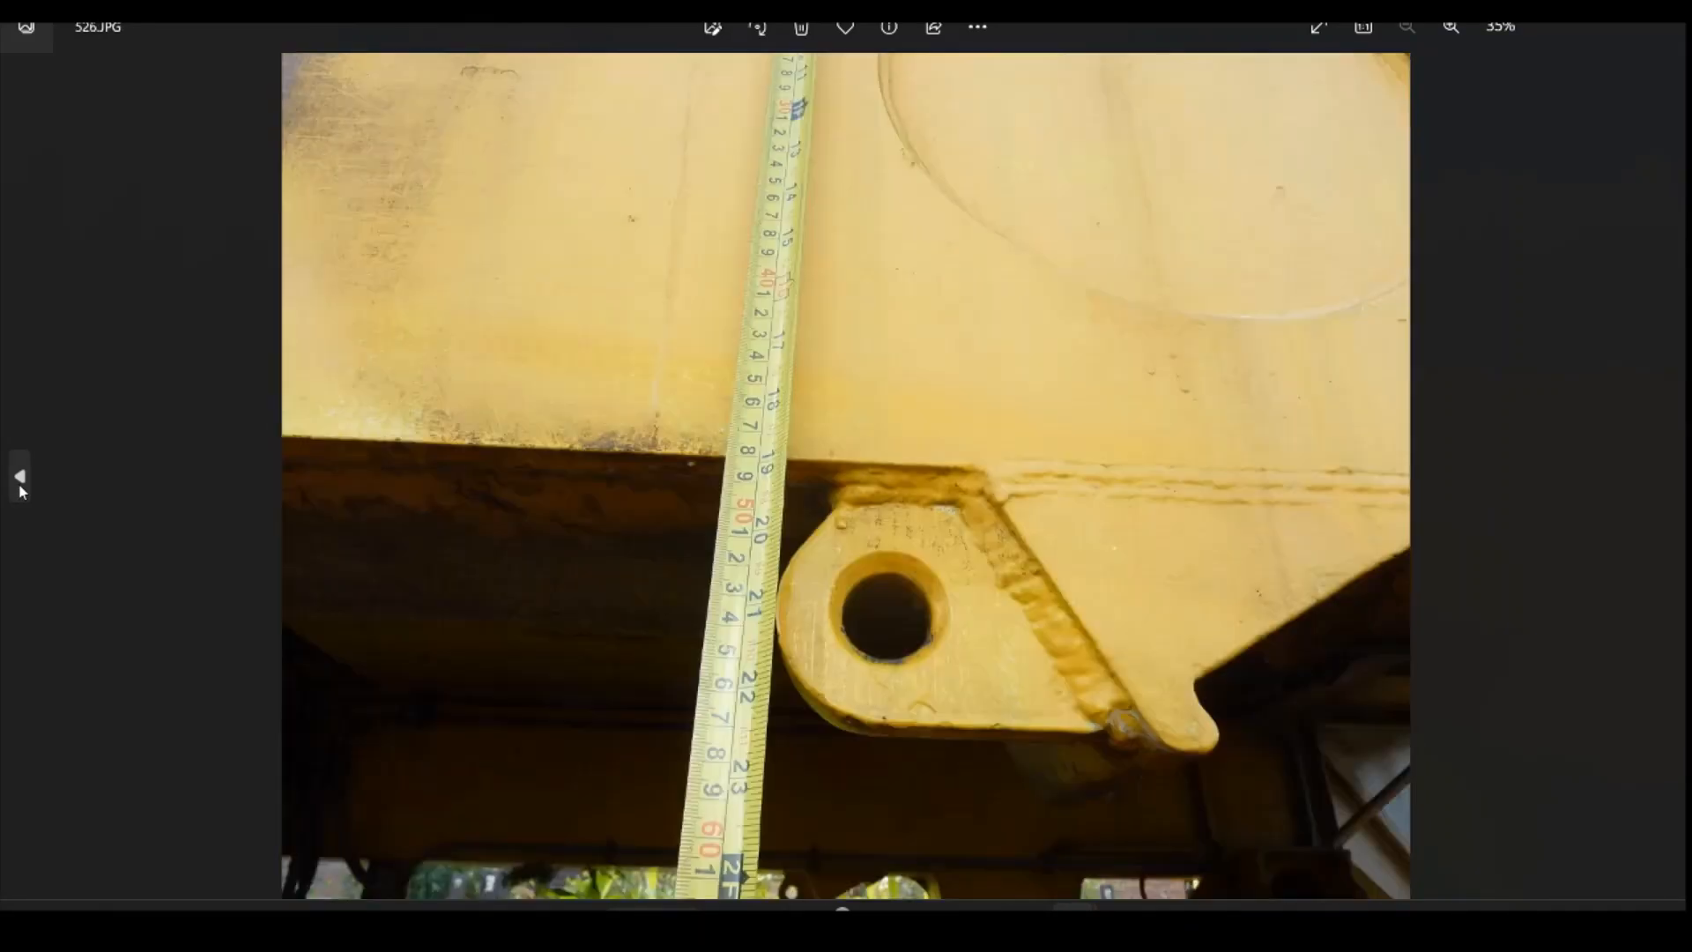
left_click(21, 491)
left_click(21, 490)
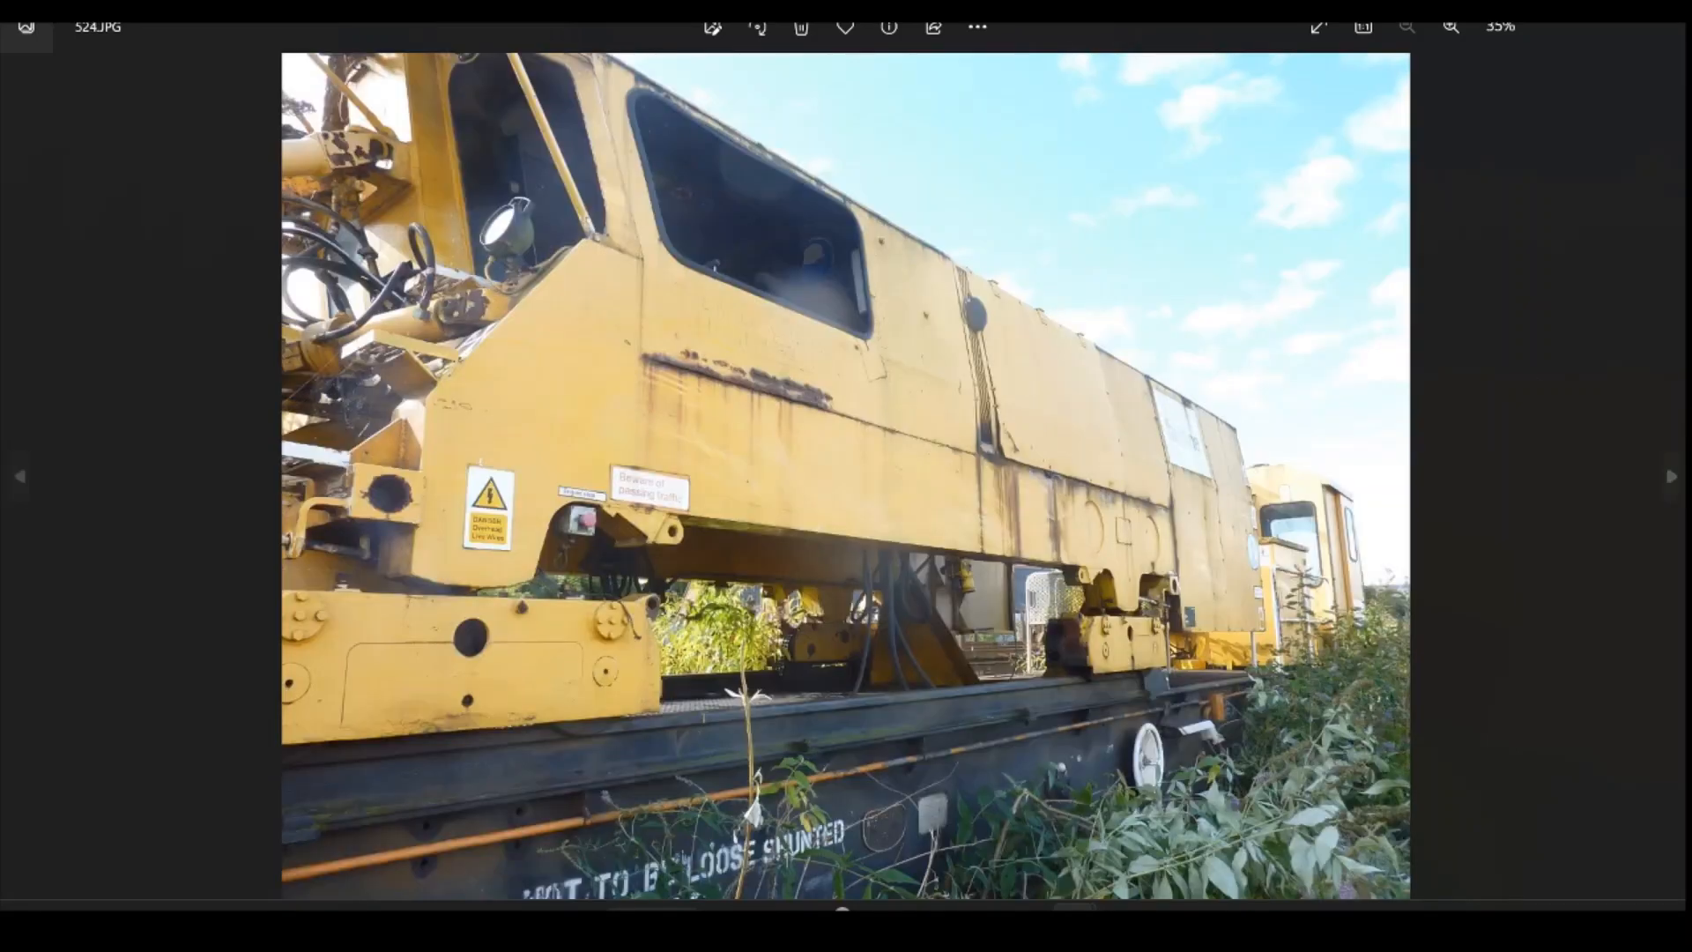
left_click(1681, 490)
left_click(1681, 490)
left_click(1681, 490)
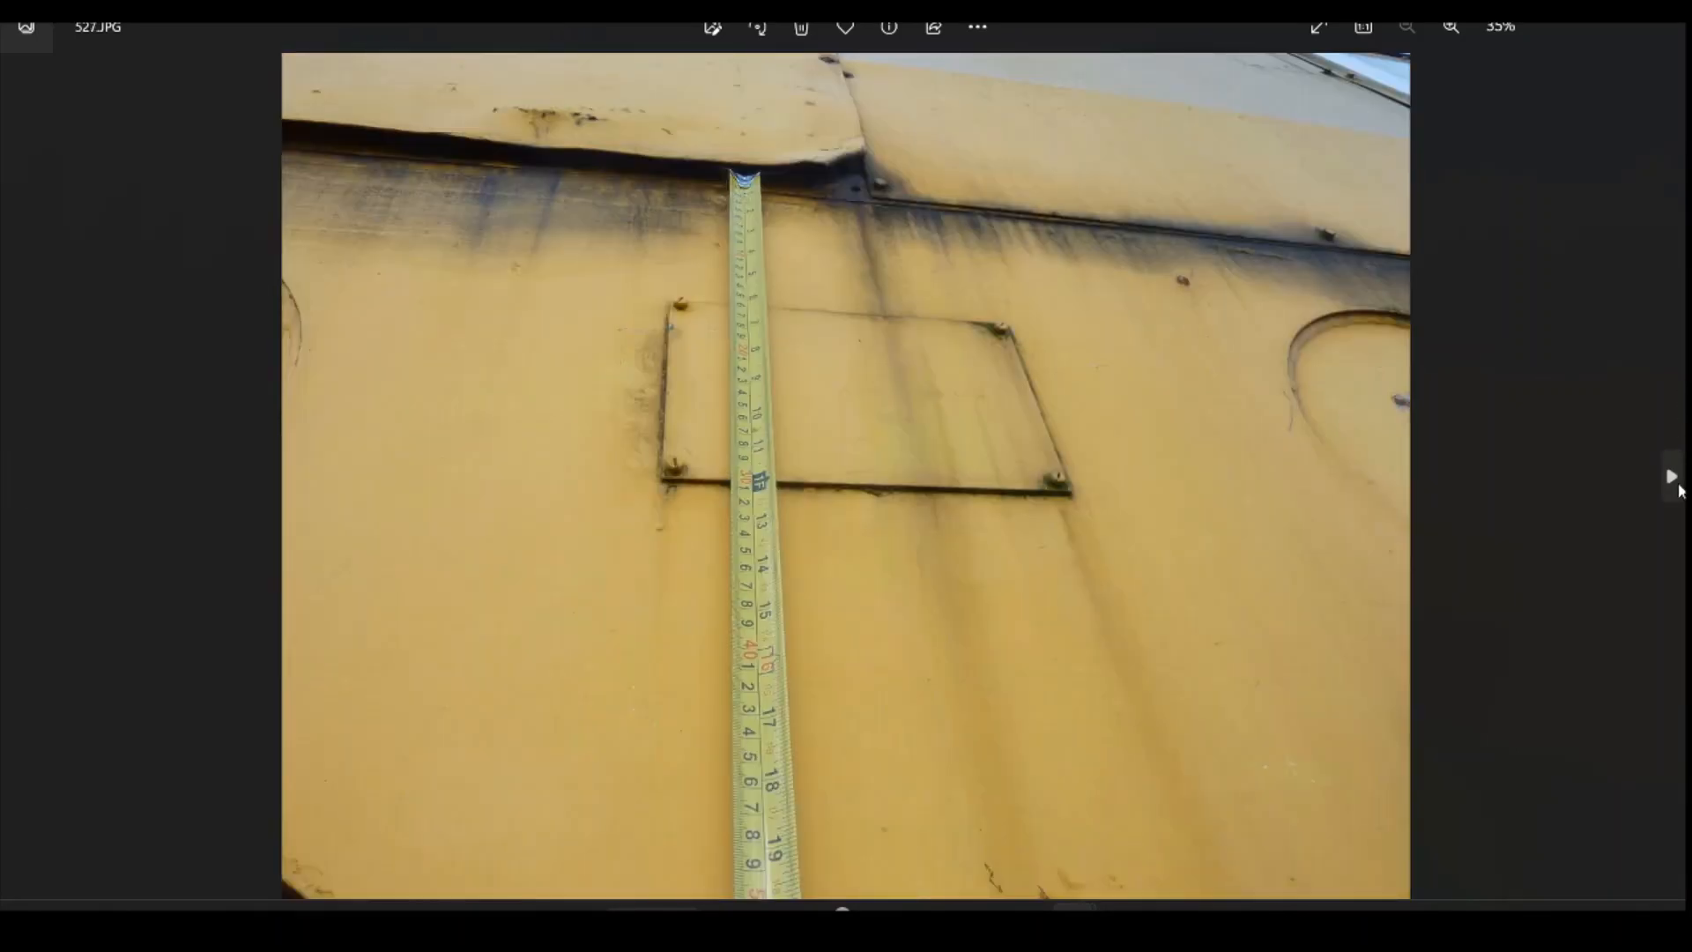
left_click(1681, 490)
left_click(1681, 490)
left_click(1680, 490)
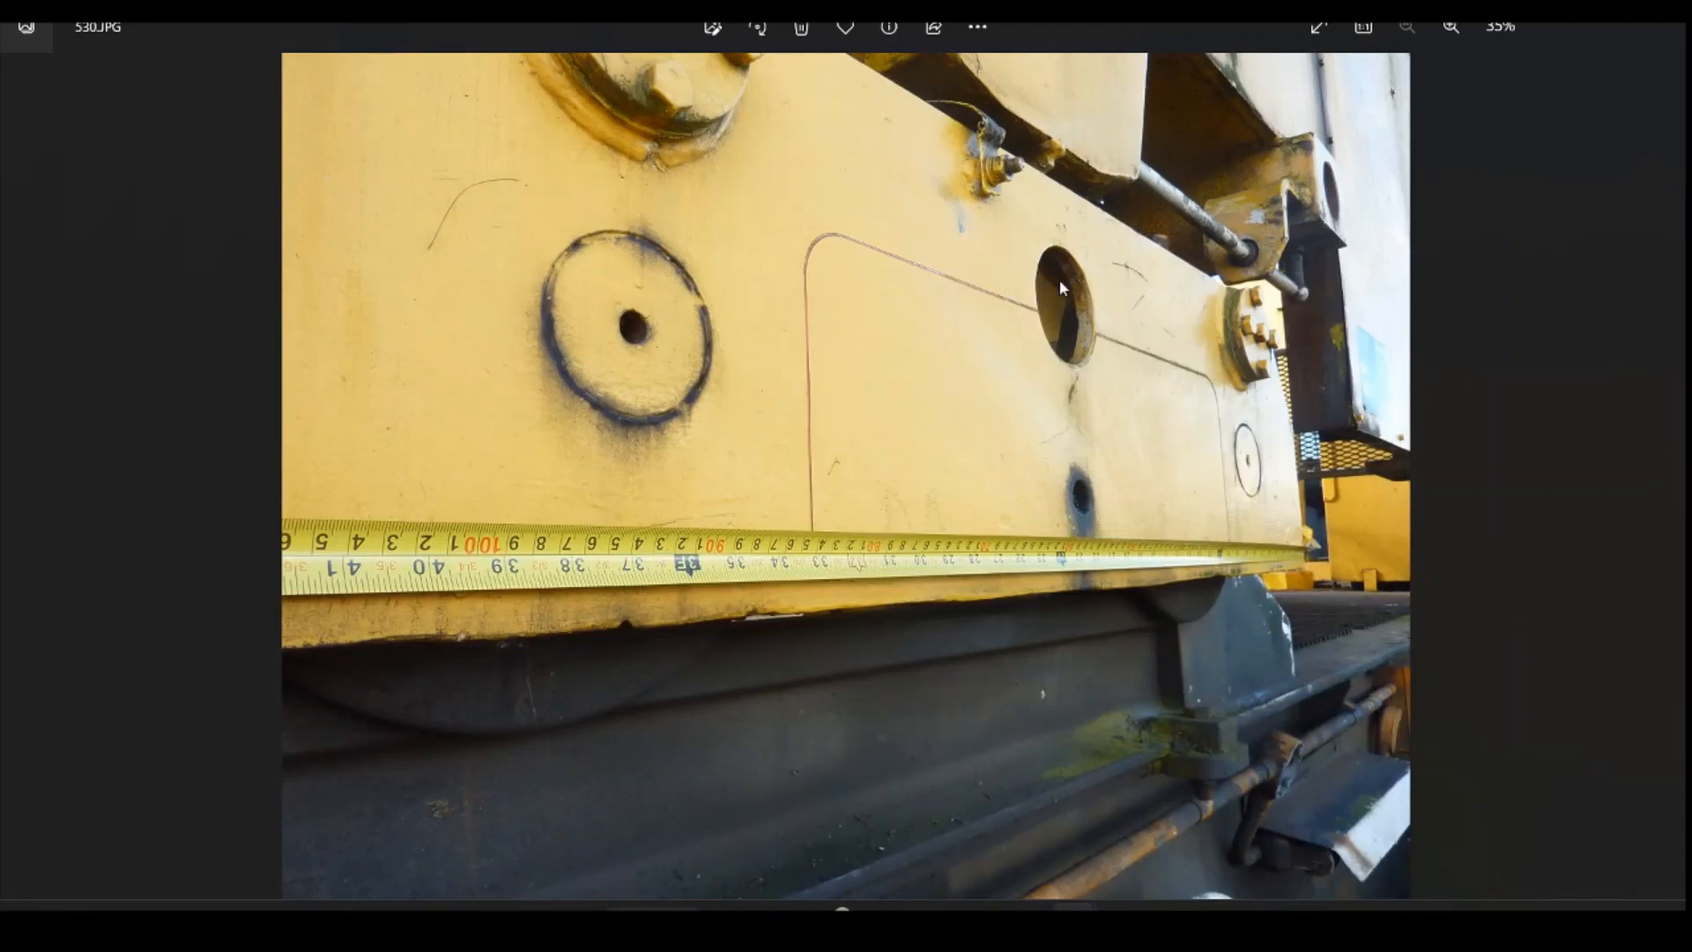
Step: Return to Fusion 360 and set the diameter of the sketched circle in the beam to 0.5 mm
left_click(978, 917)
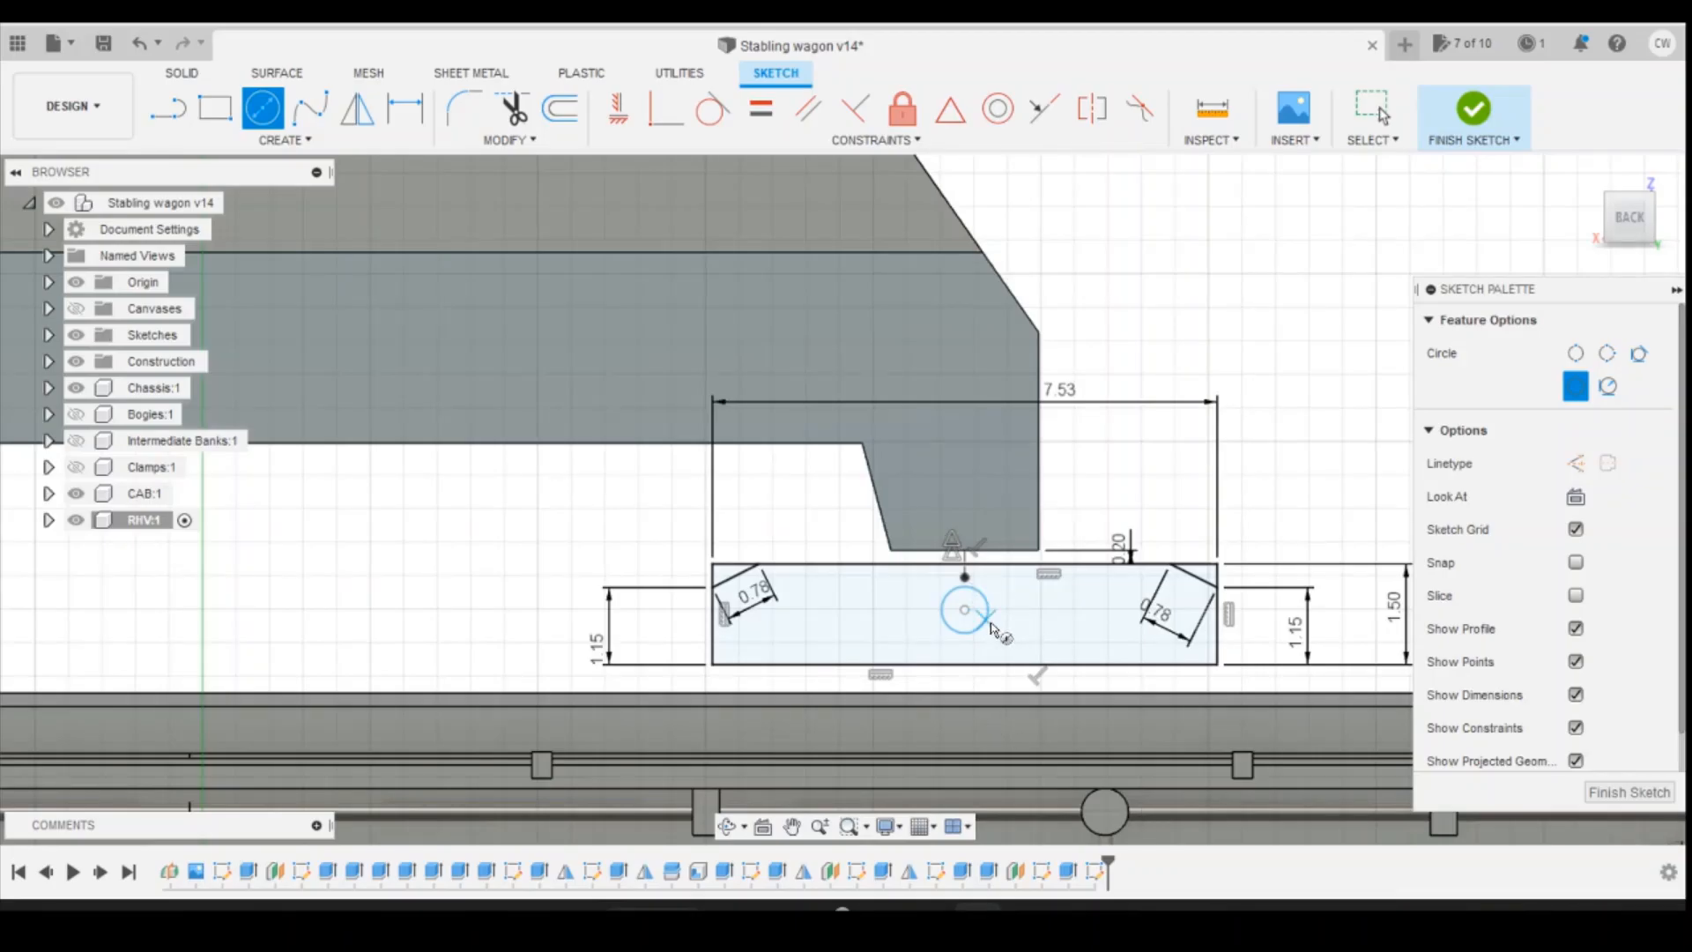
key("d")
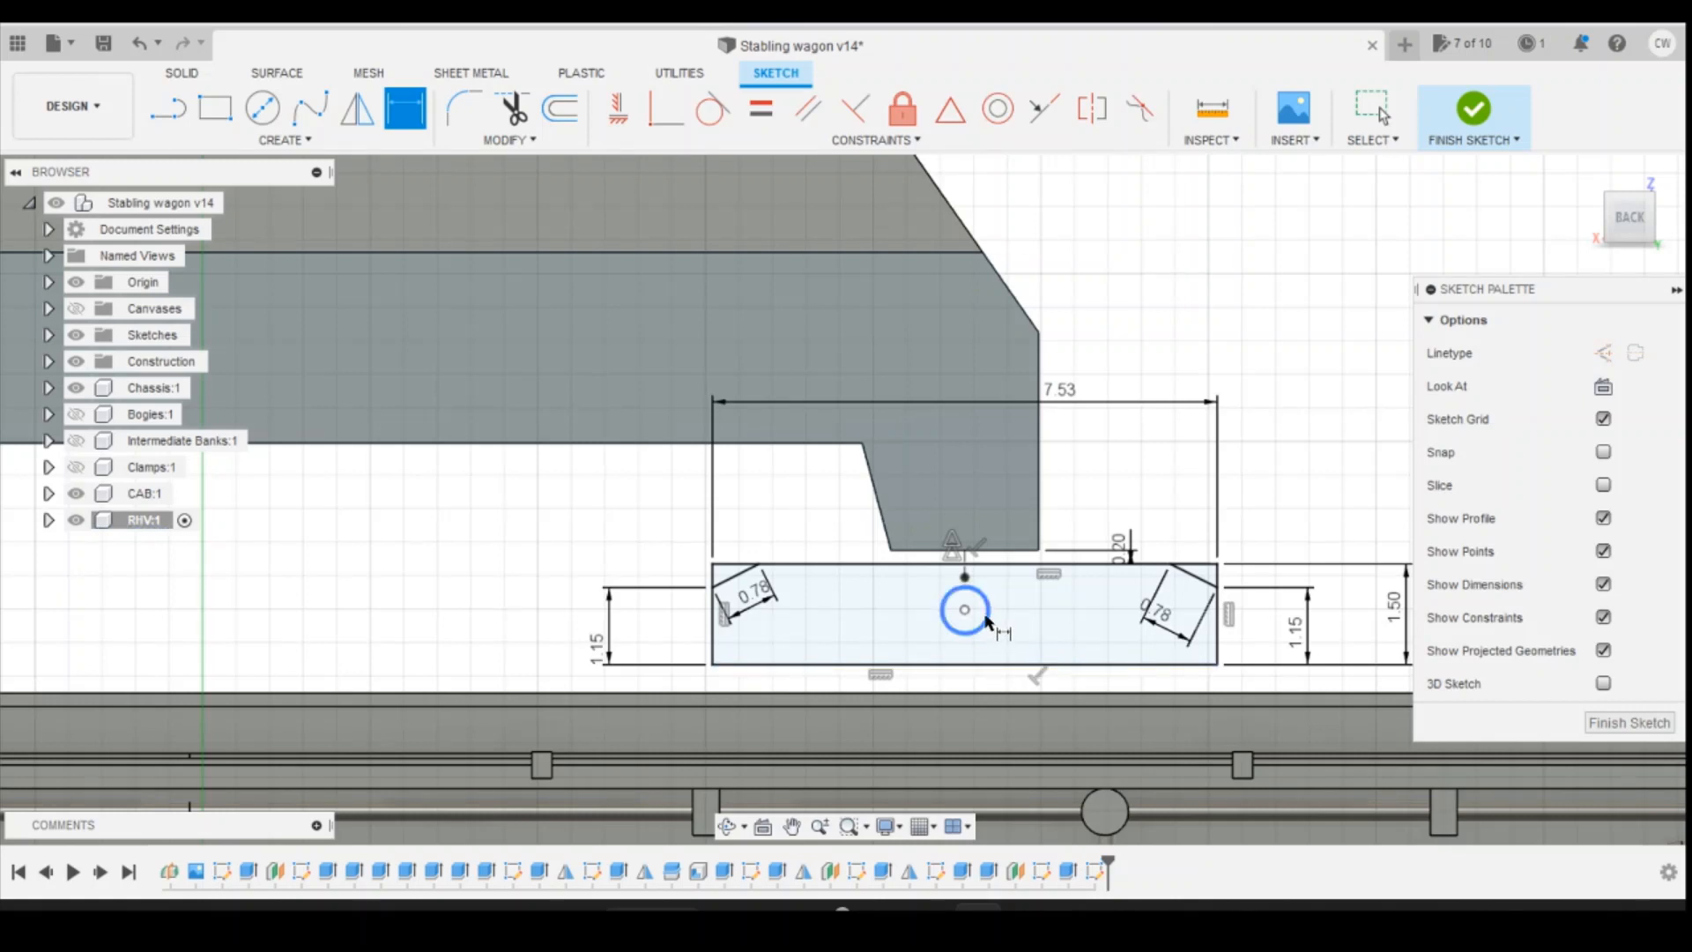
left_click(984, 622)
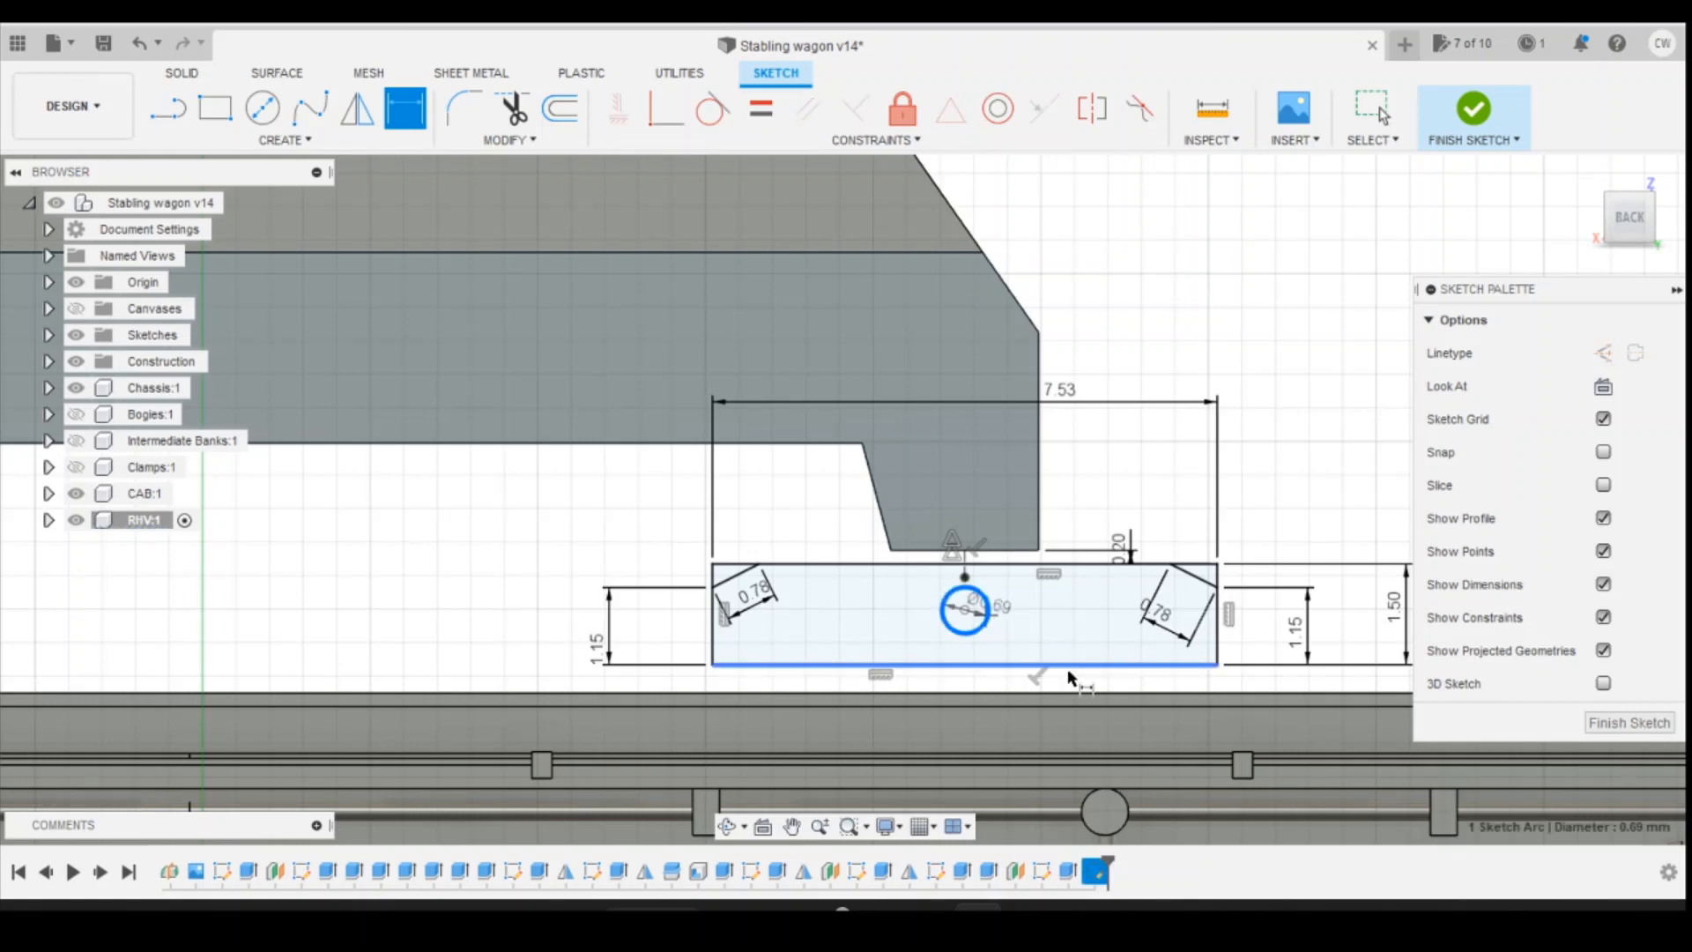
left_click(976, 616)
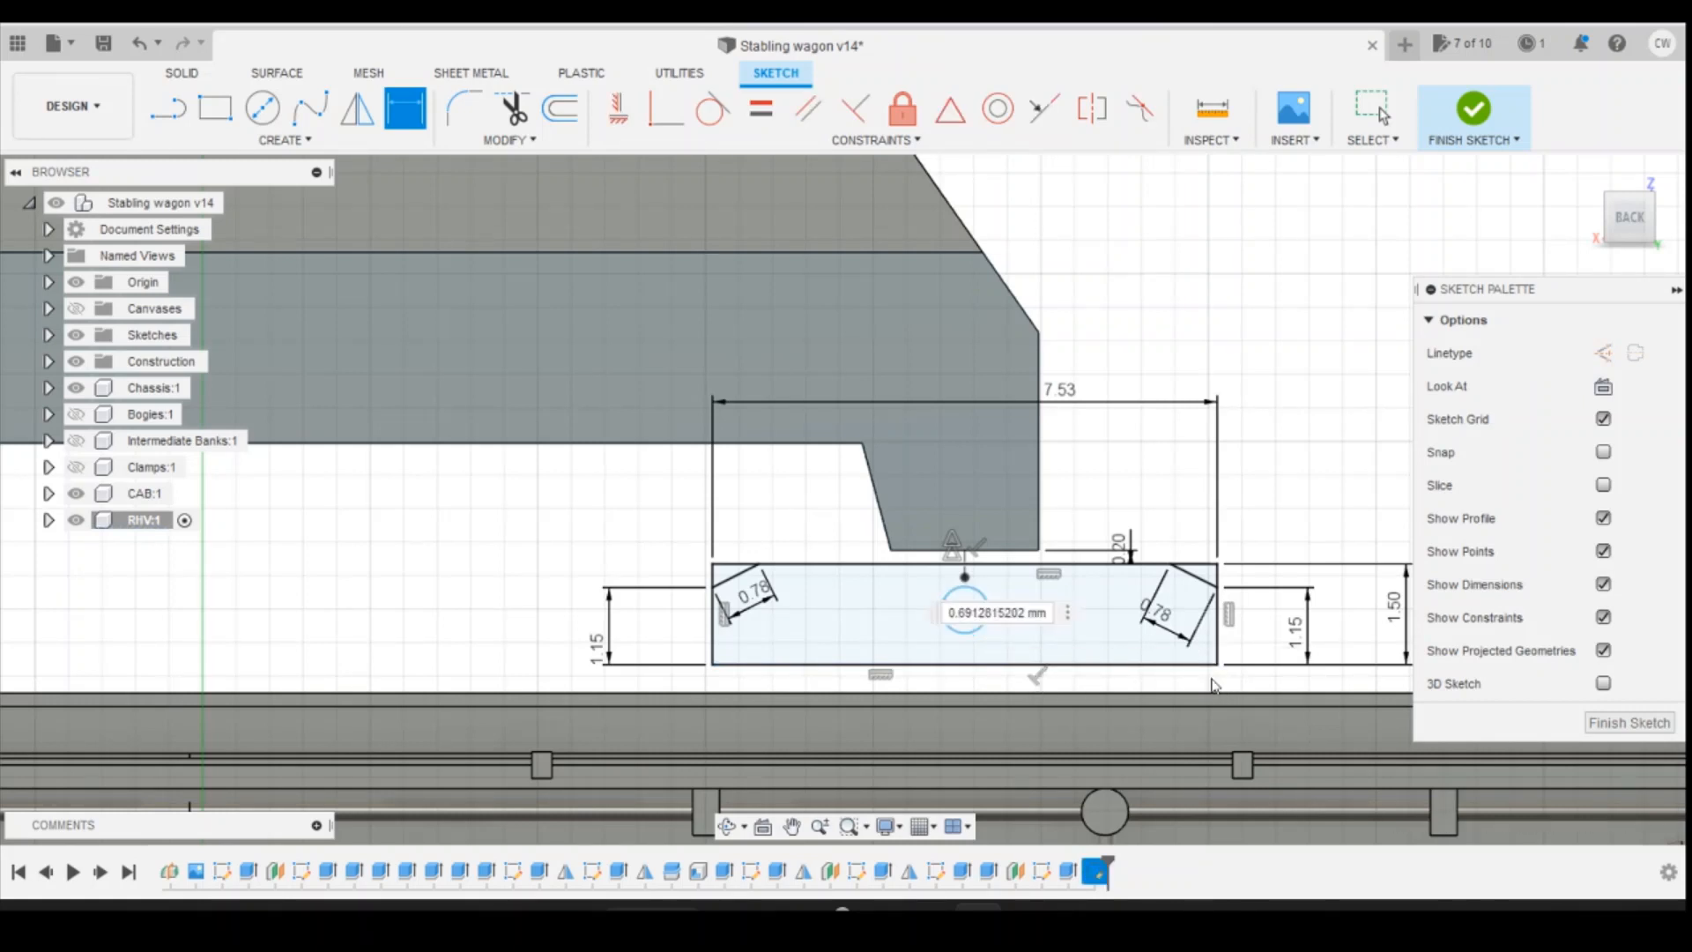
type("0.5")
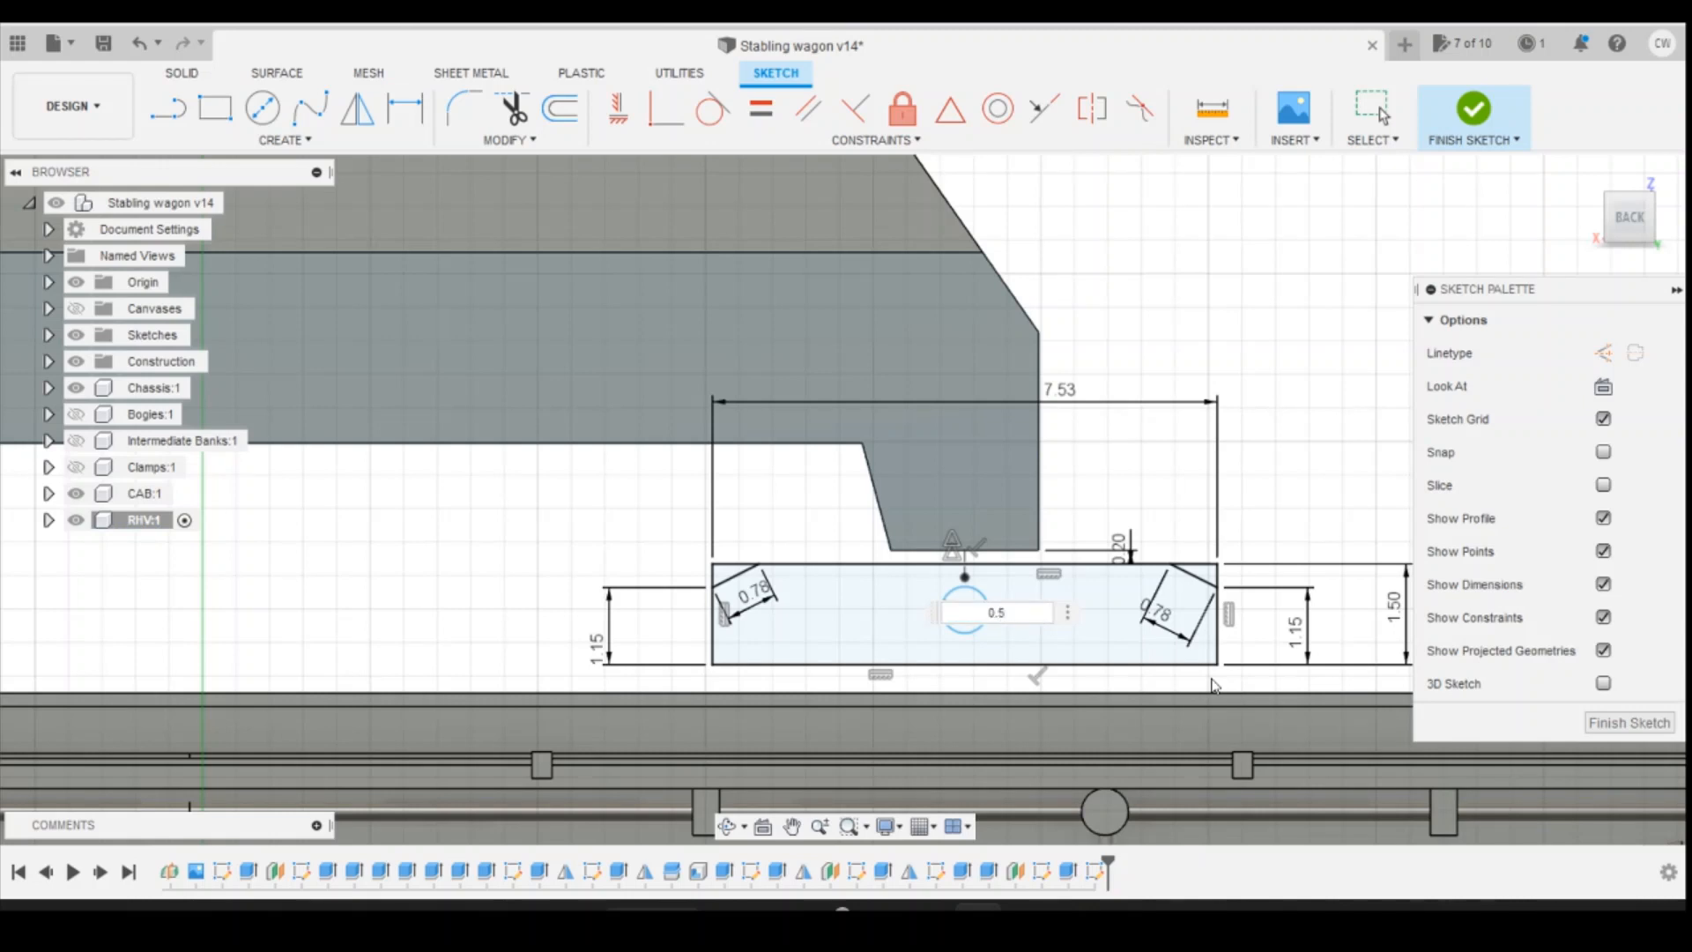
key("Return")
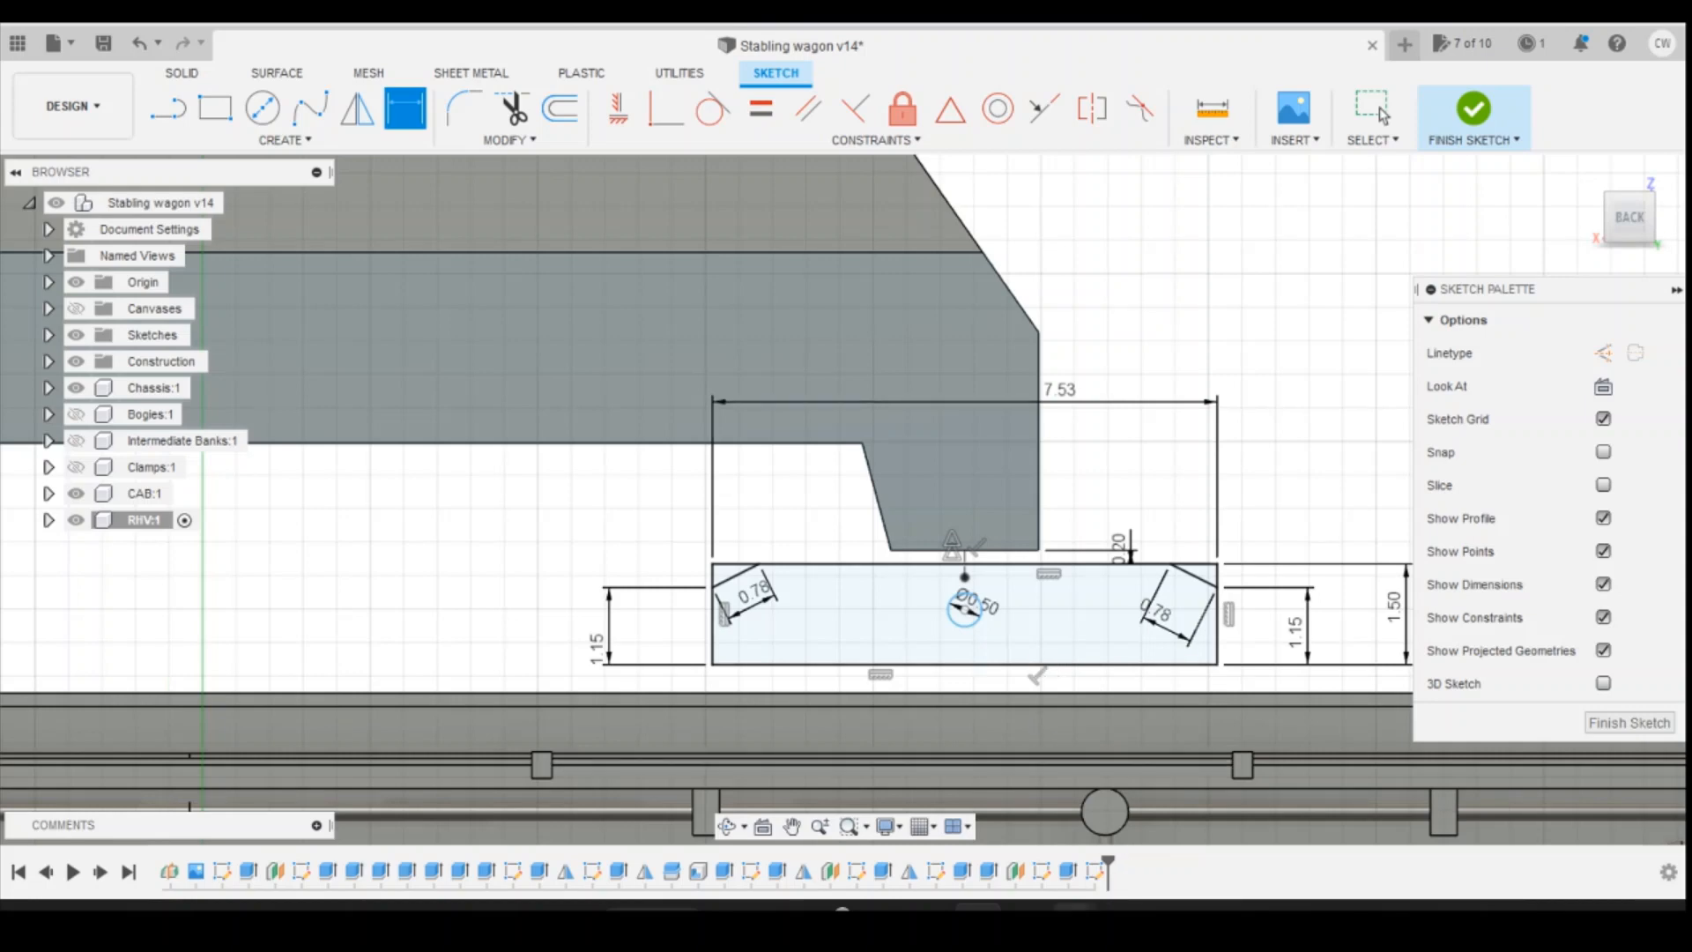
Step: Check the central hole's height in reference photo 506.JPG and dimension the circle's centre 0.9 mm above the beam's lower edge
mouse_move(1071, 907)
left_click(1182, 819)
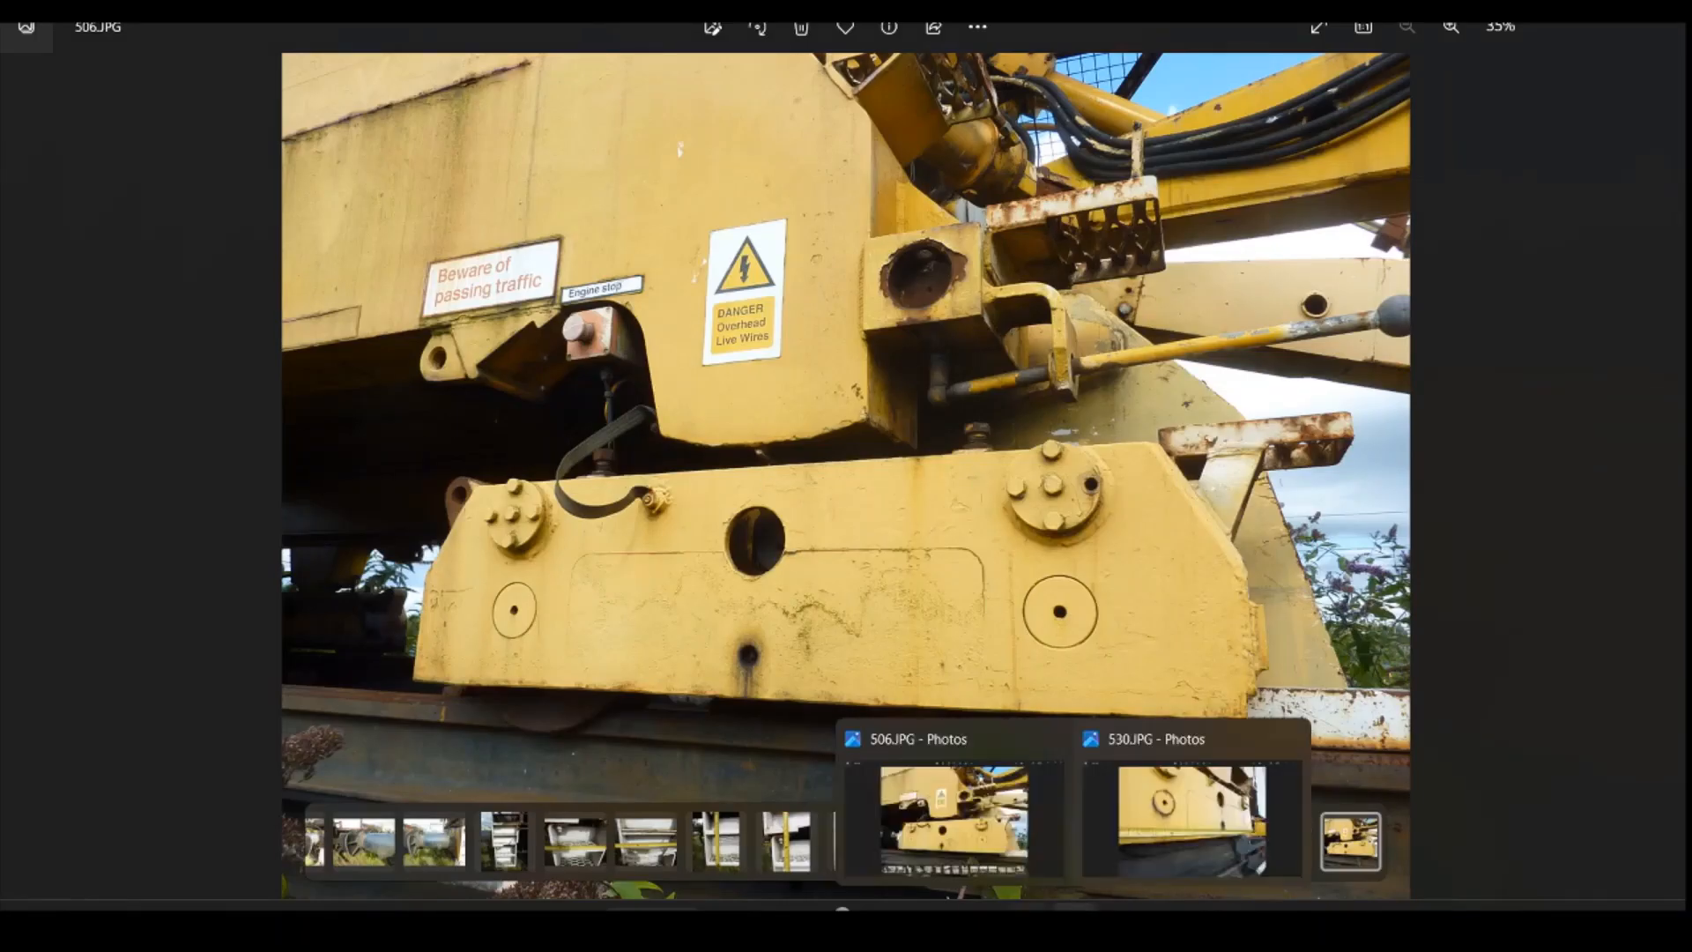
mouse_move(974, 908)
left_click(975, 816)
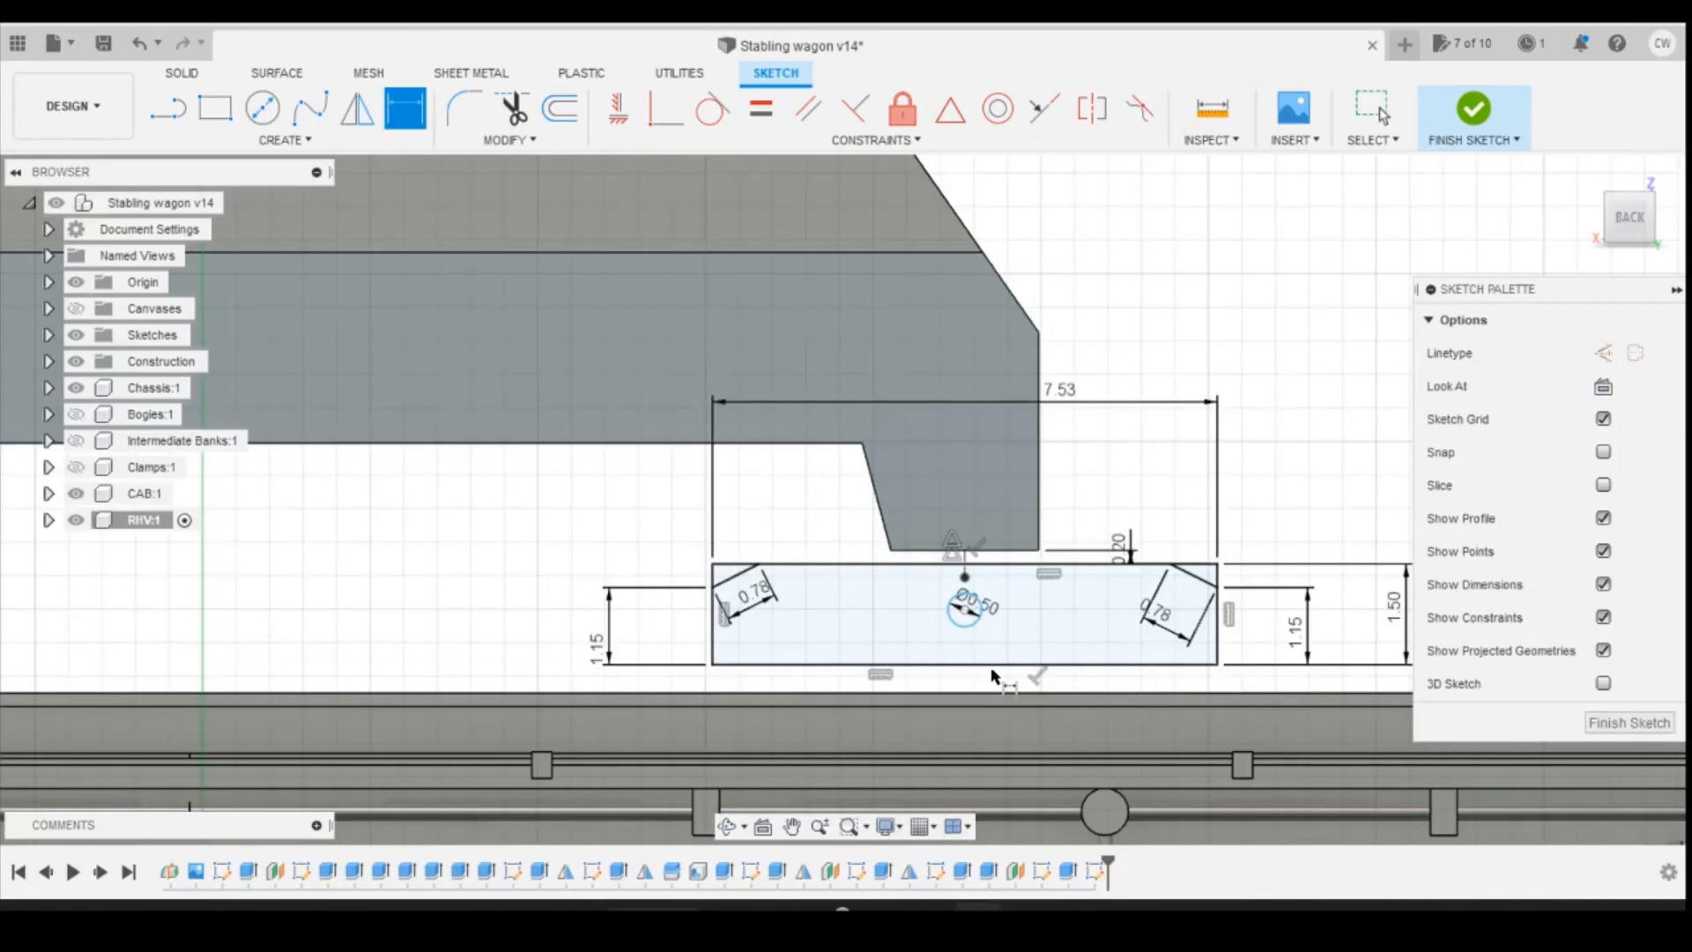
left_click(964, 609)
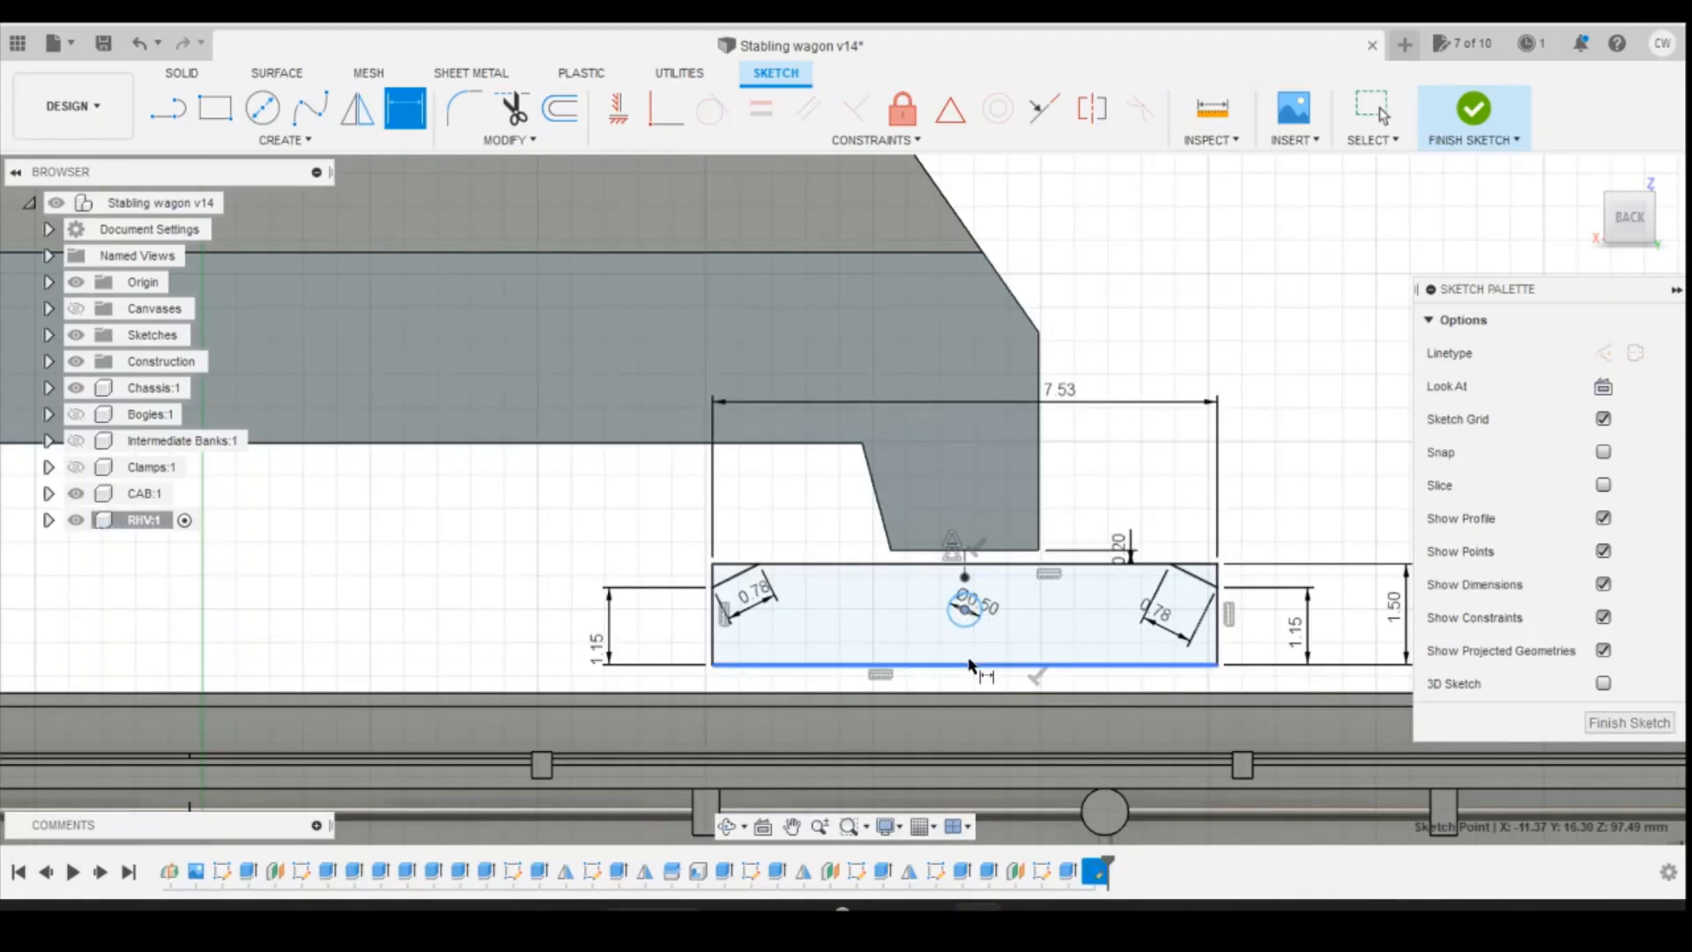
left_click(968, 663)
left_click(1217, 670)
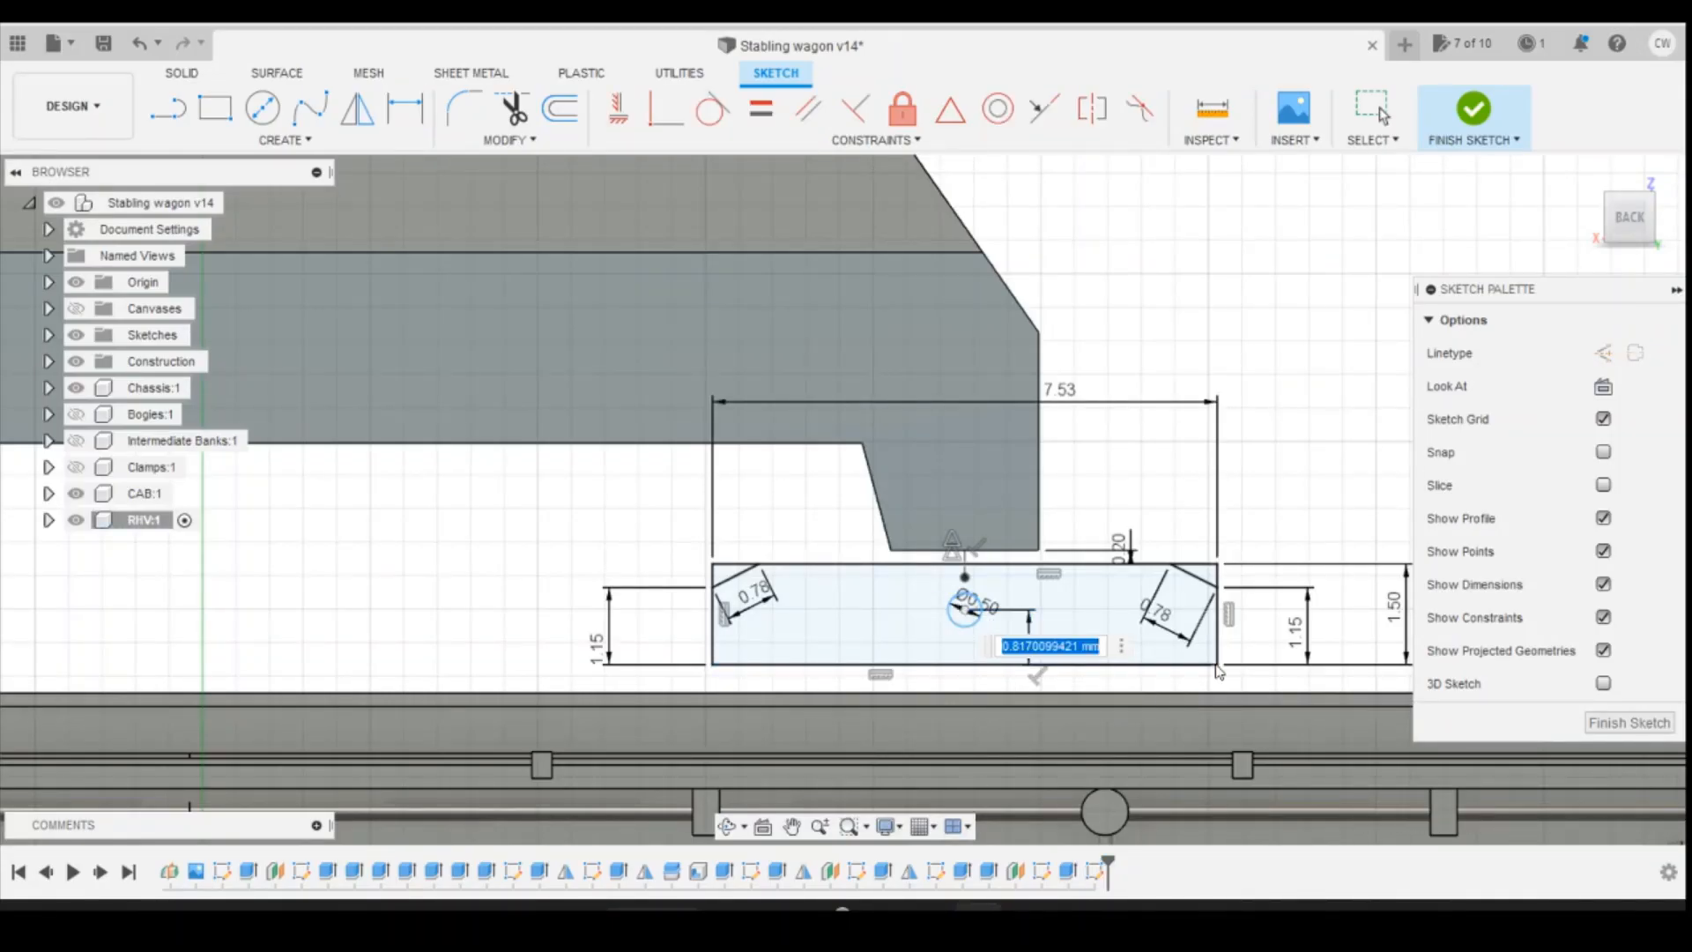
type("0.9")
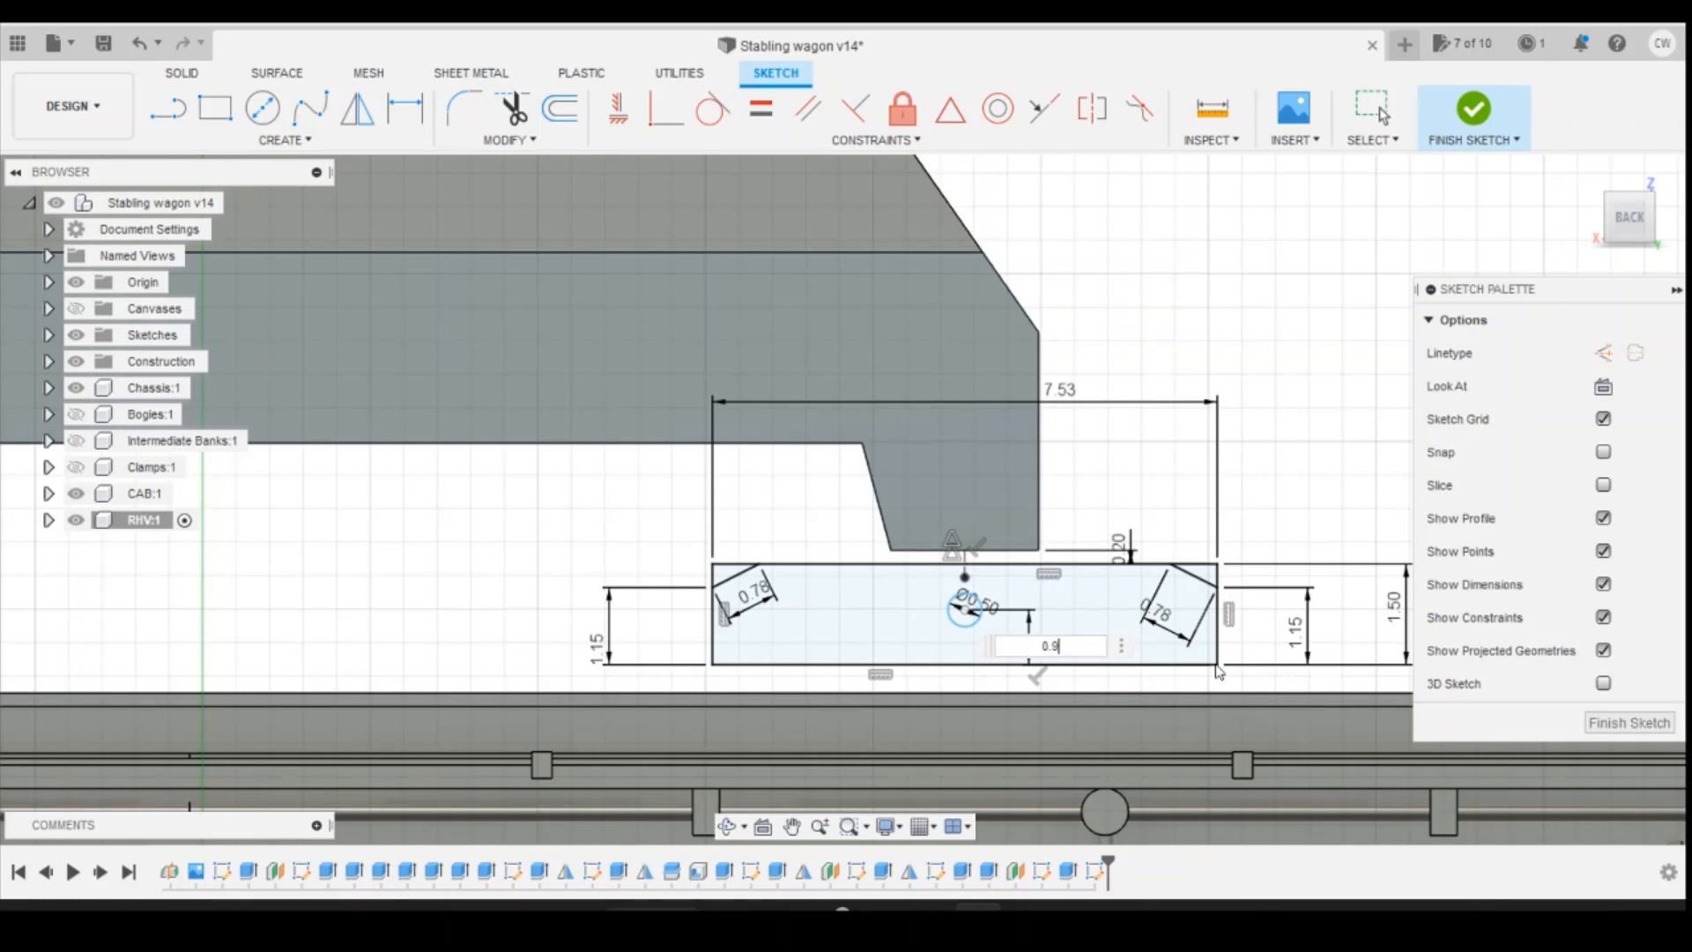
key("Return")
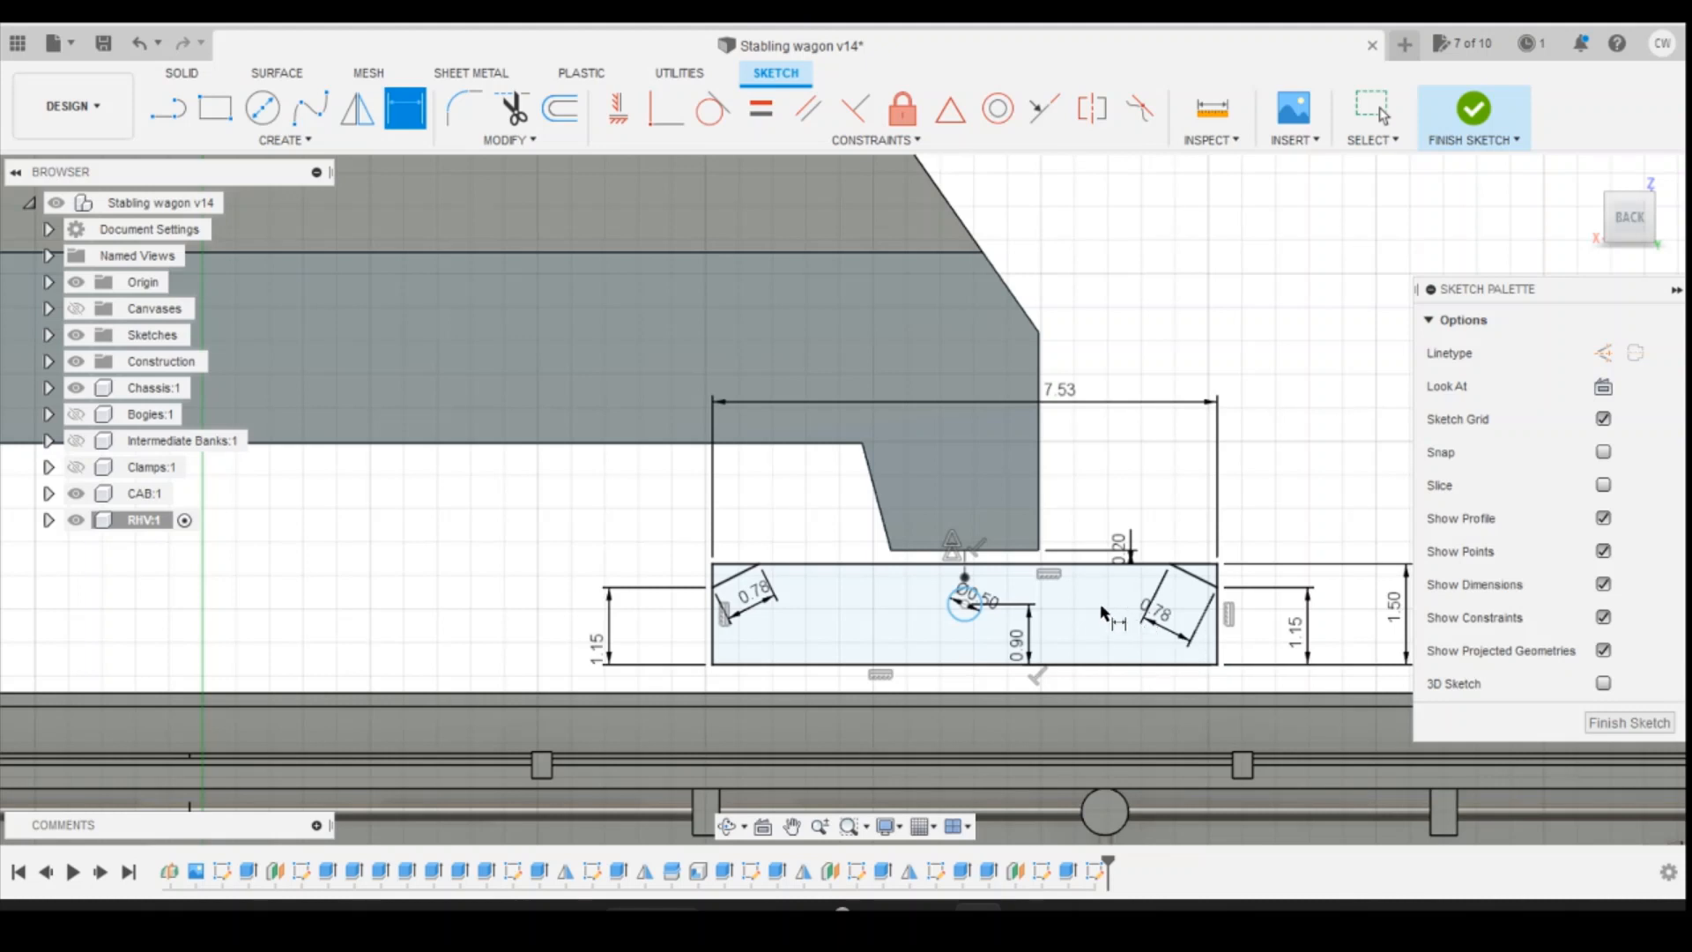
Step: Dimension the horizontal distance from the beam's left edge to the circle's centre, accepting the proposed value
left_click(964, 605)
left_click(712, 614)
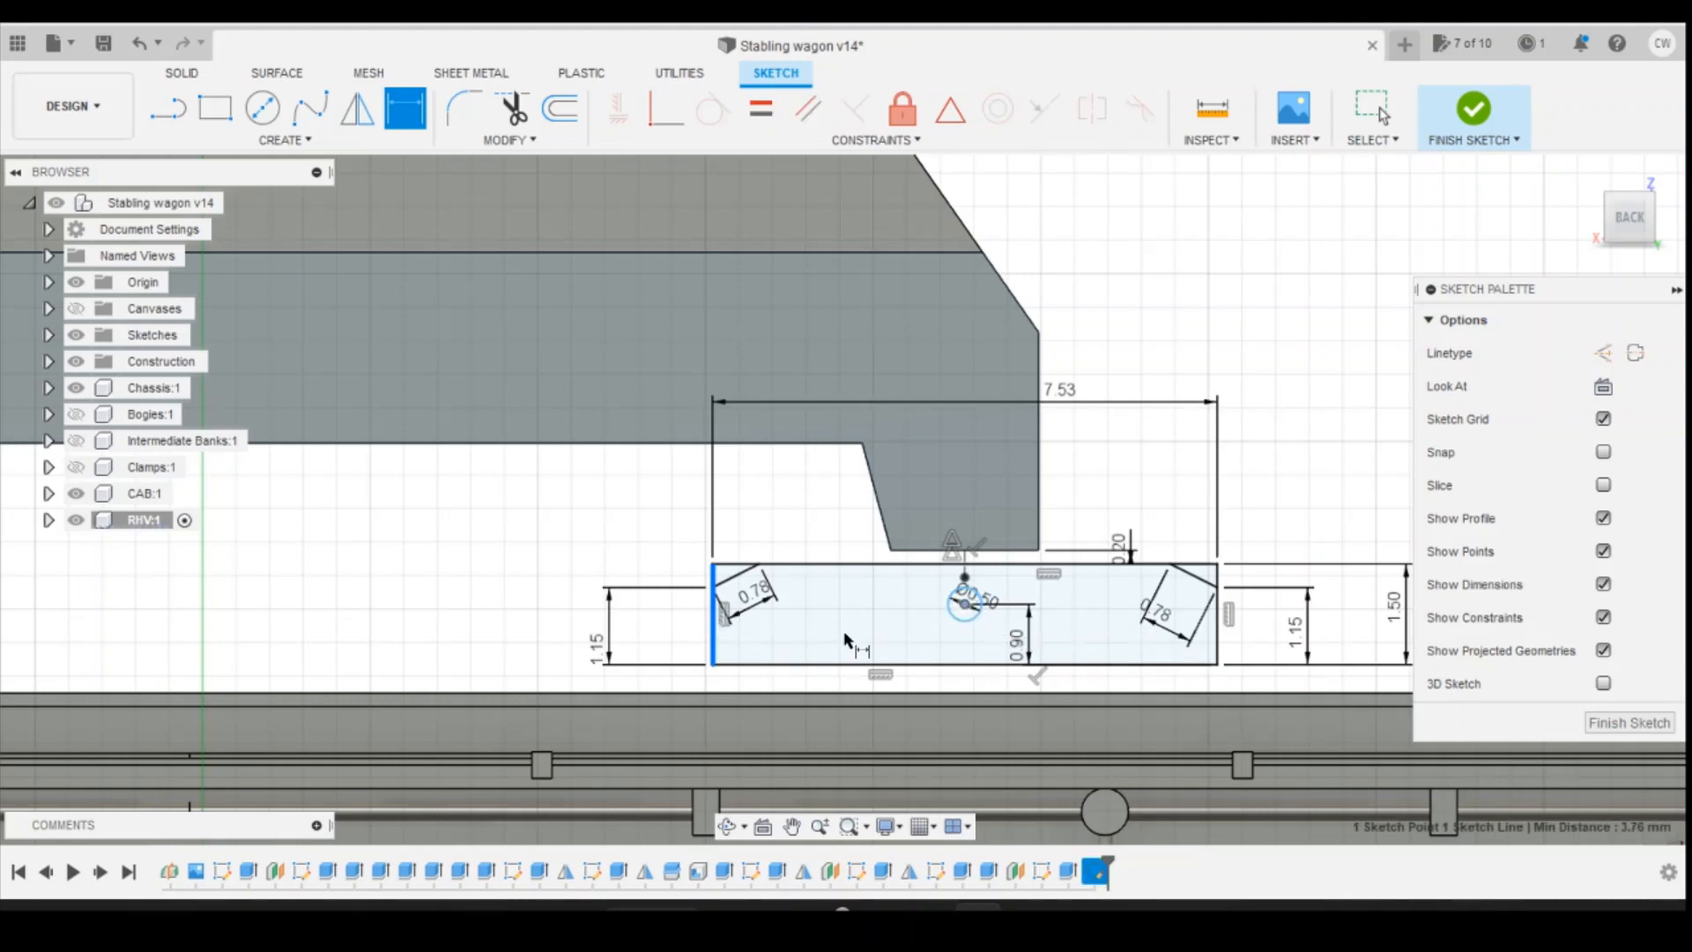
left_click(881, 642)
key("Return")
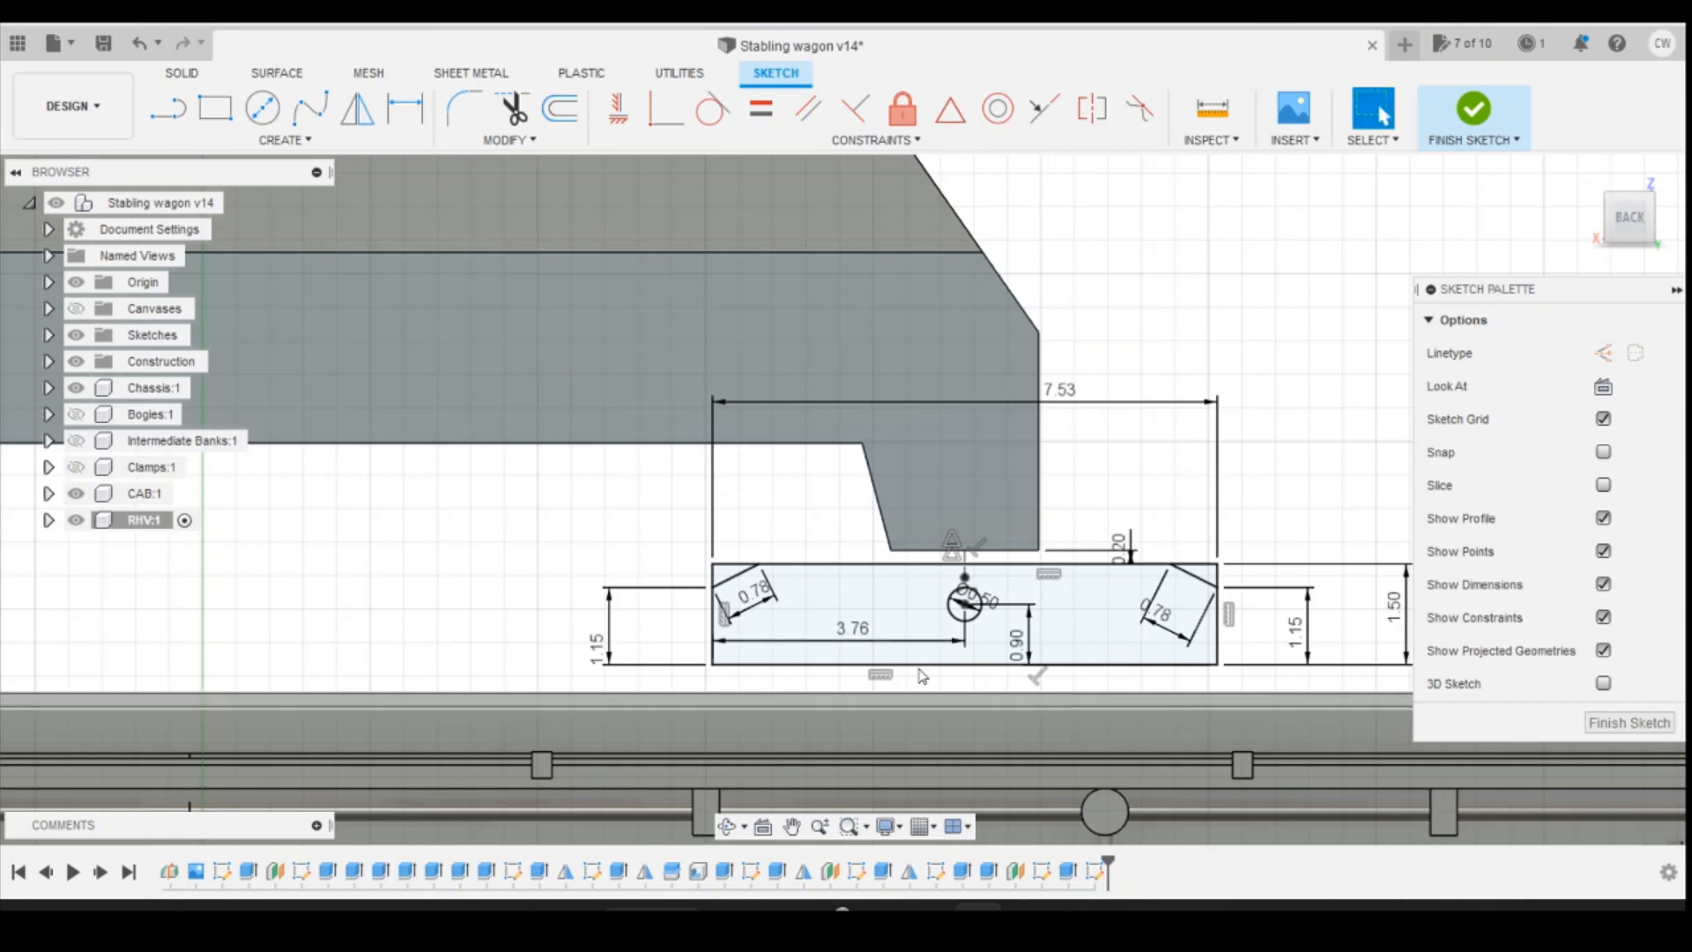
key("Escape")
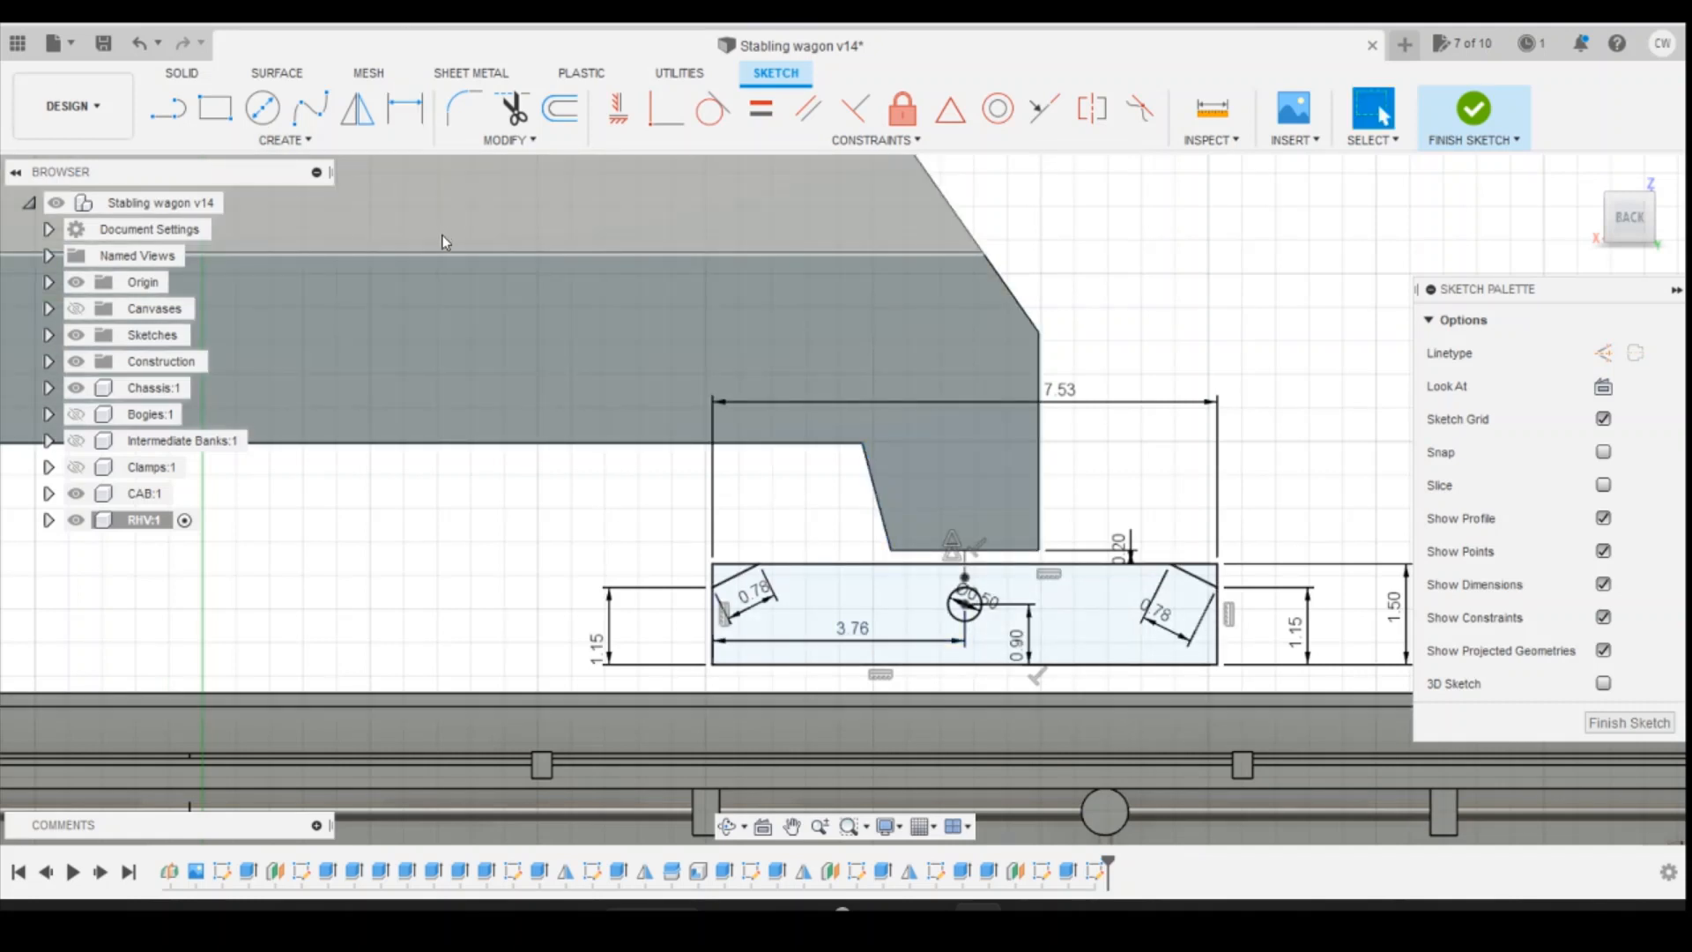
Step: Extrude the beam profile with cut corners, leaving out the circle, by -1.78 mm as a new body
left_click(905, 598)
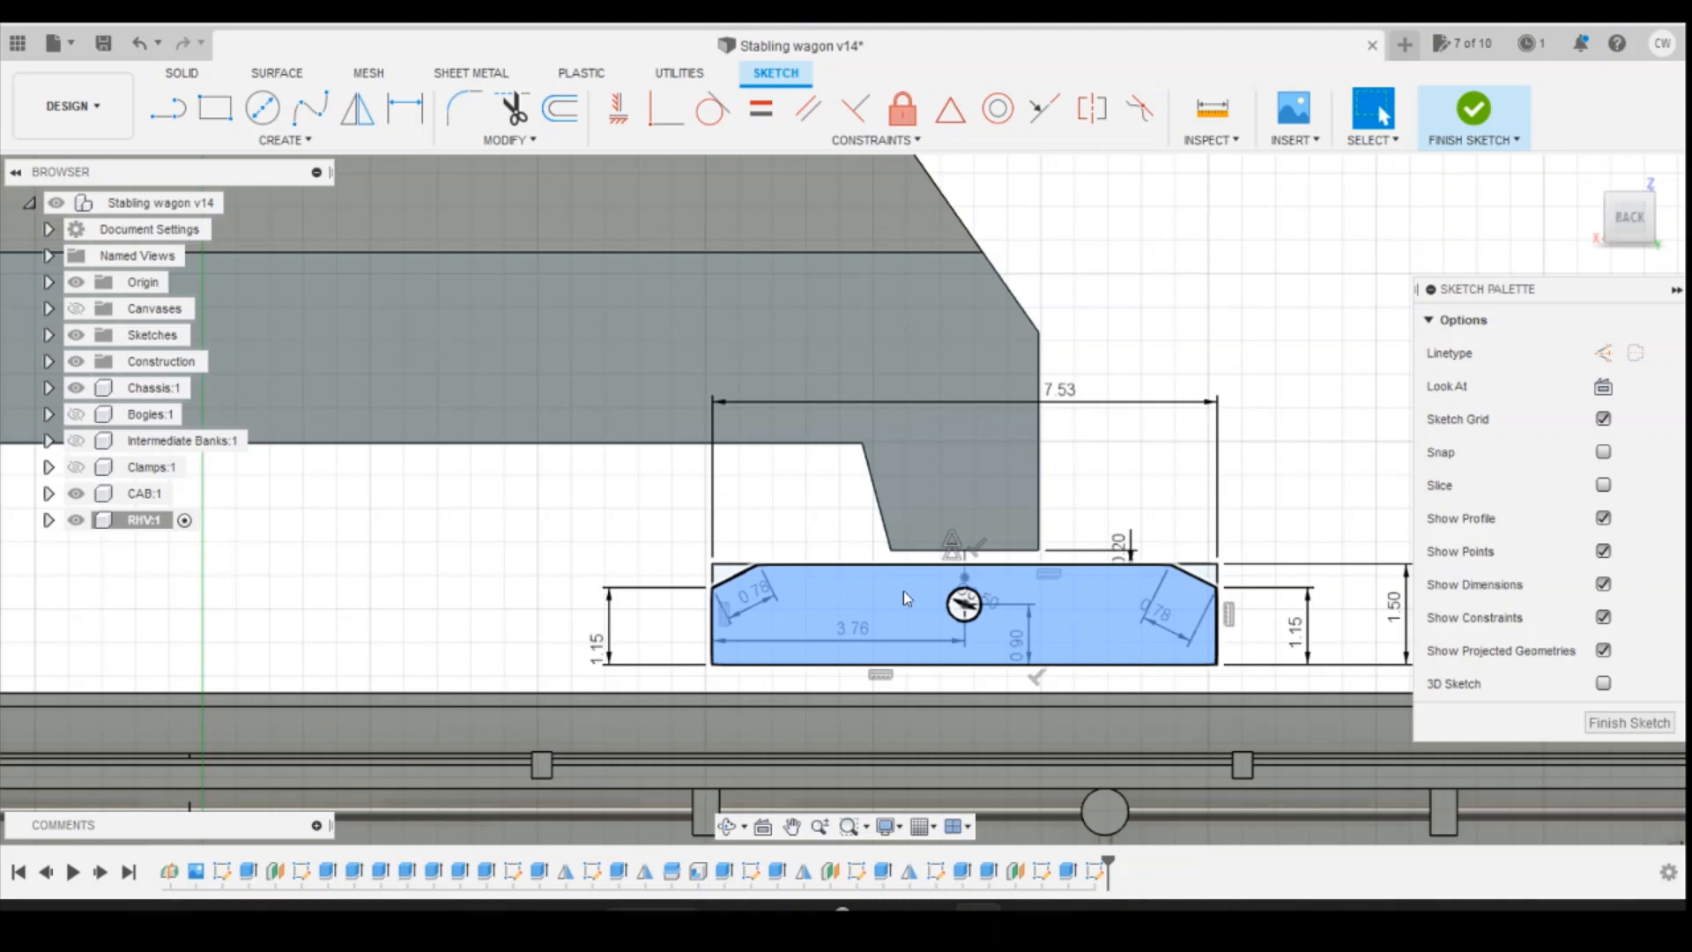
right_click(903, 590)
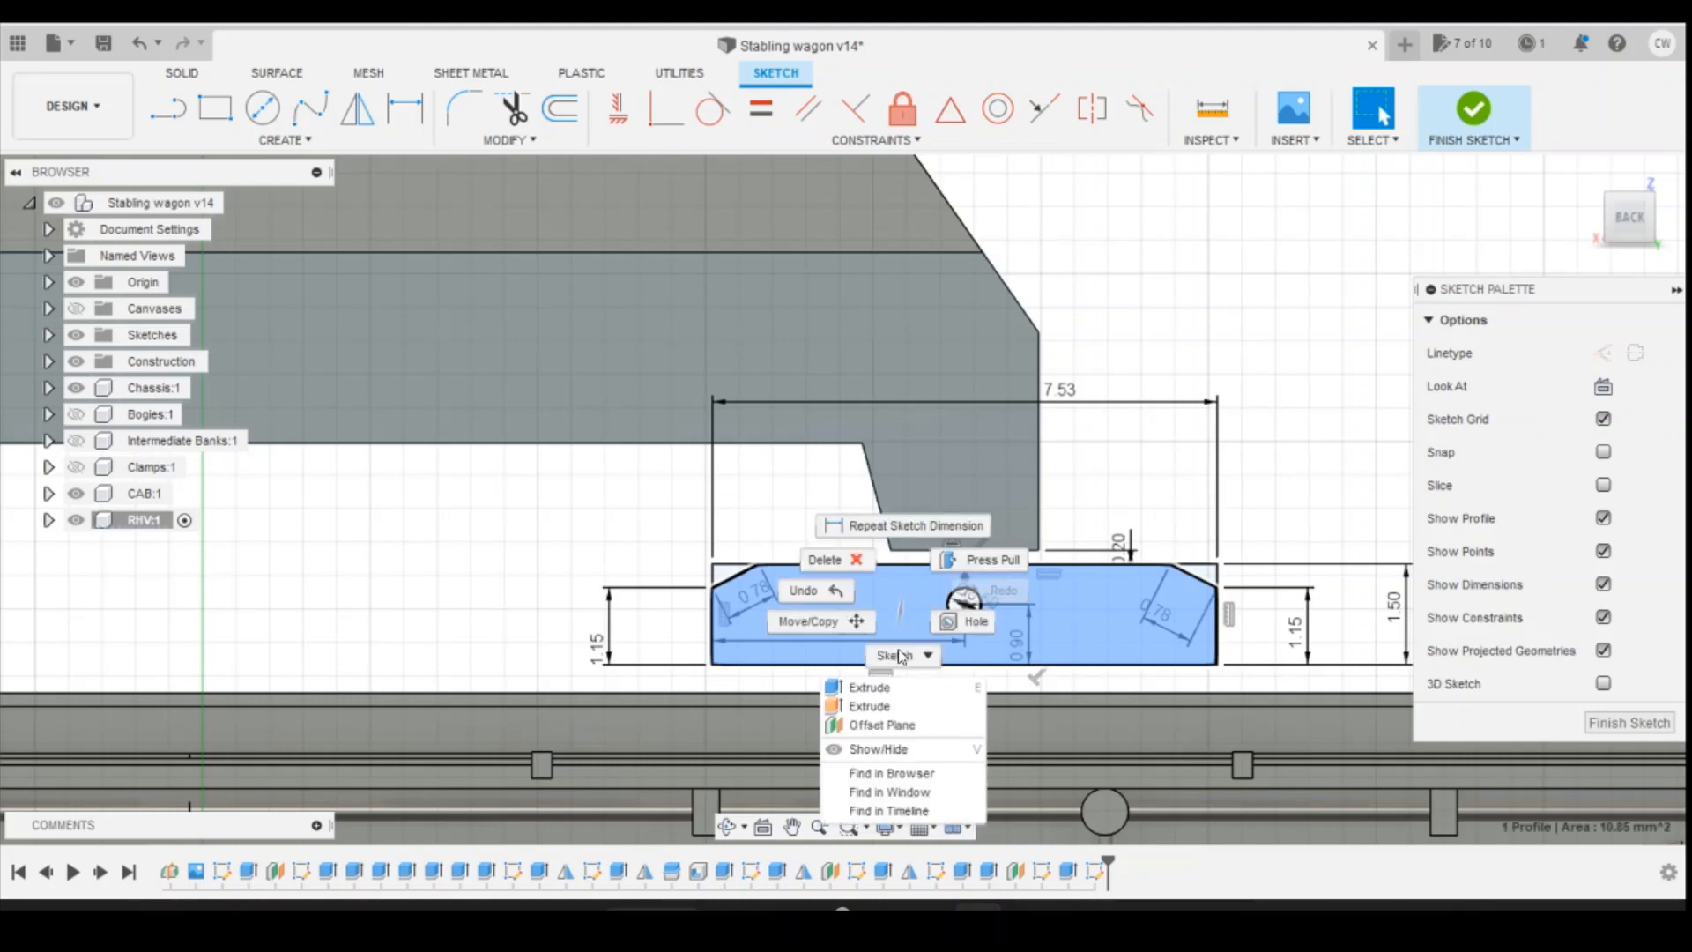
left_click(894, 694)
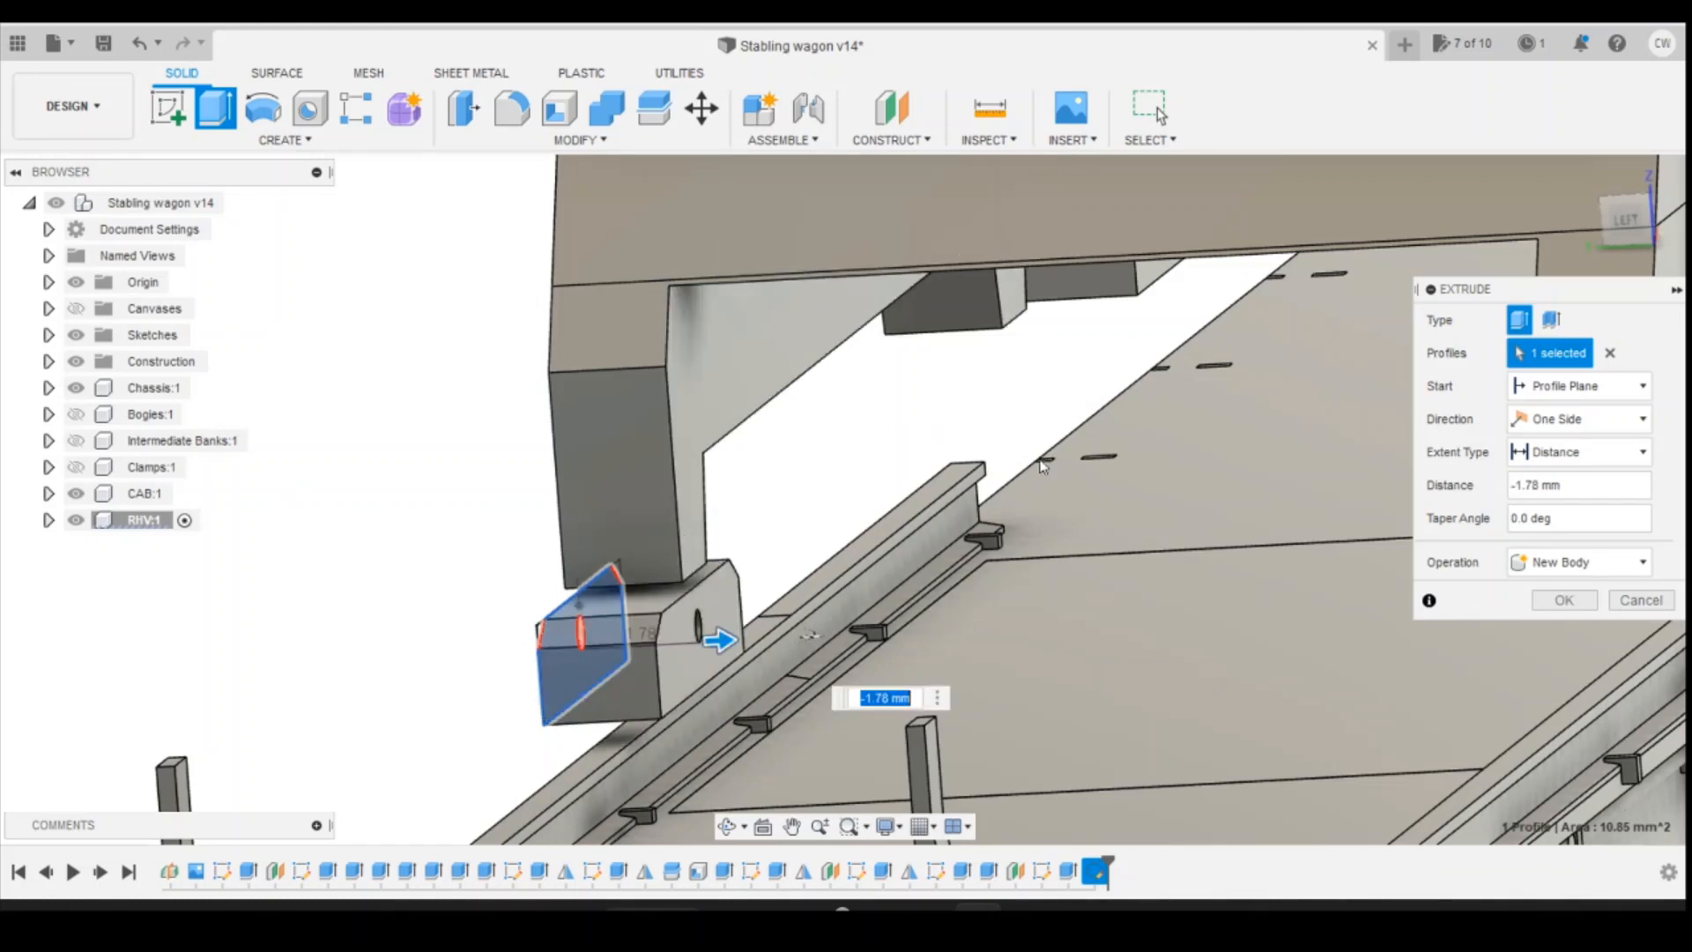
mouse_move(1635, 220)
left_mouse_down()
mouse_move(5, 216)
mouse_move(185, 189)
mouse_move(220, 132)
mouse_move(145, 190)
left_mouse_up()
mouse_move(922, 615)
middle_mouse_down("shift")
mouse_move(723, 628)
mouse_move(736, 608)
middle_mouse_up("shift")
middle_click_drag(846, 500, 986, 520, "shift")
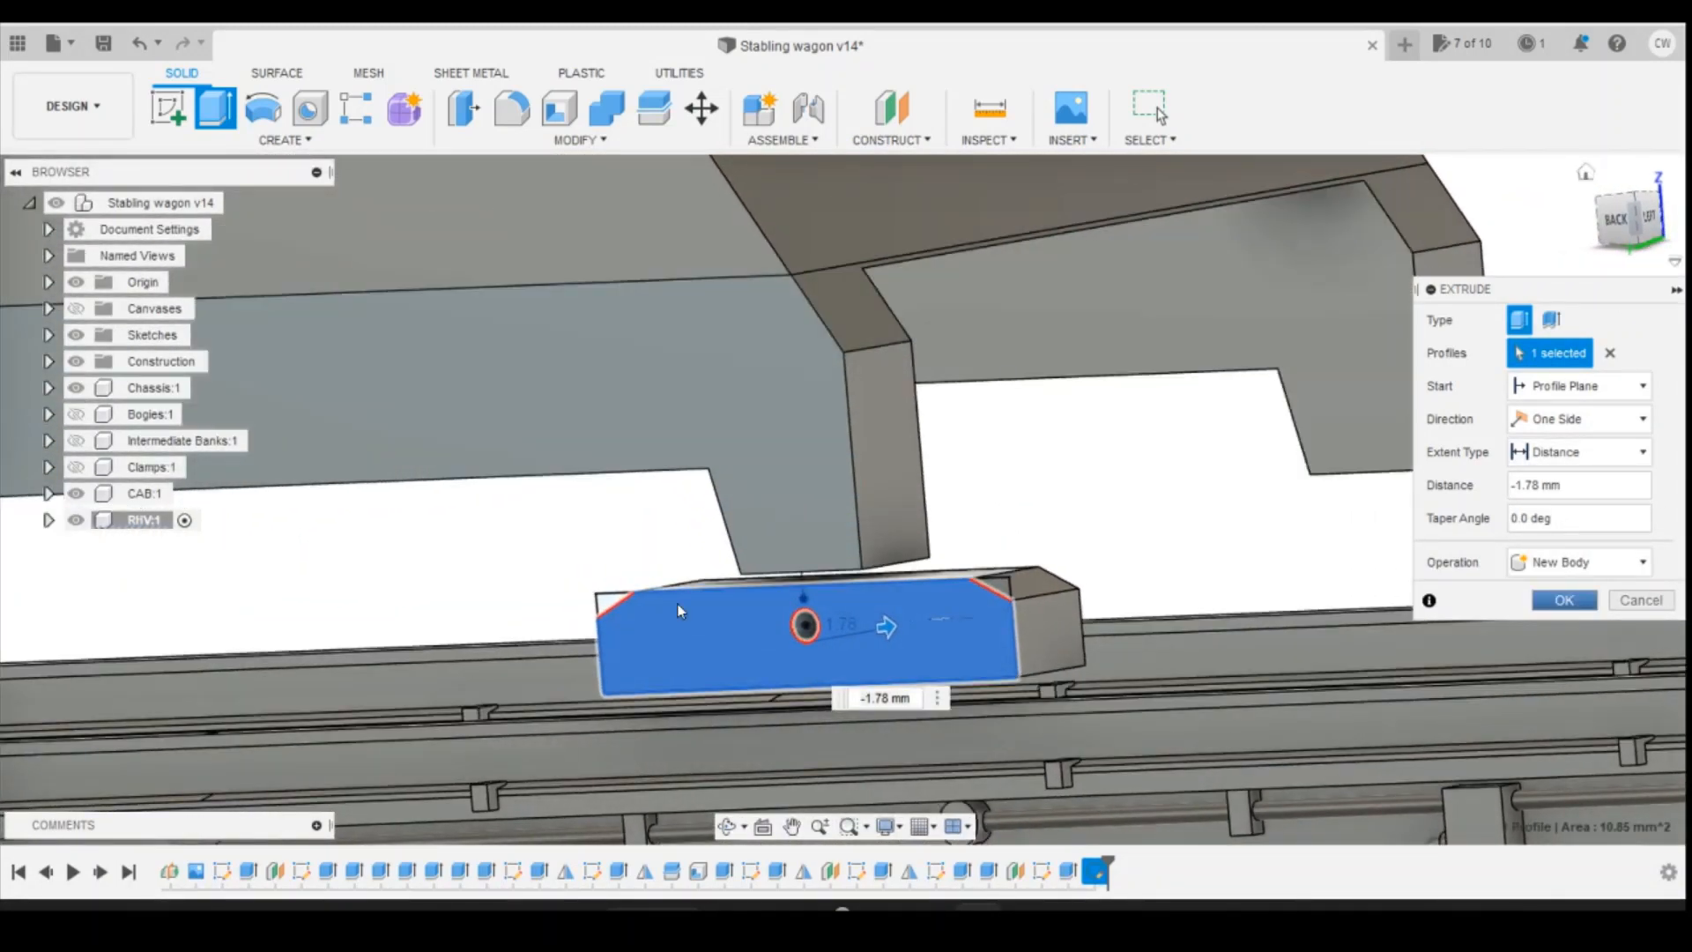
key("Return")
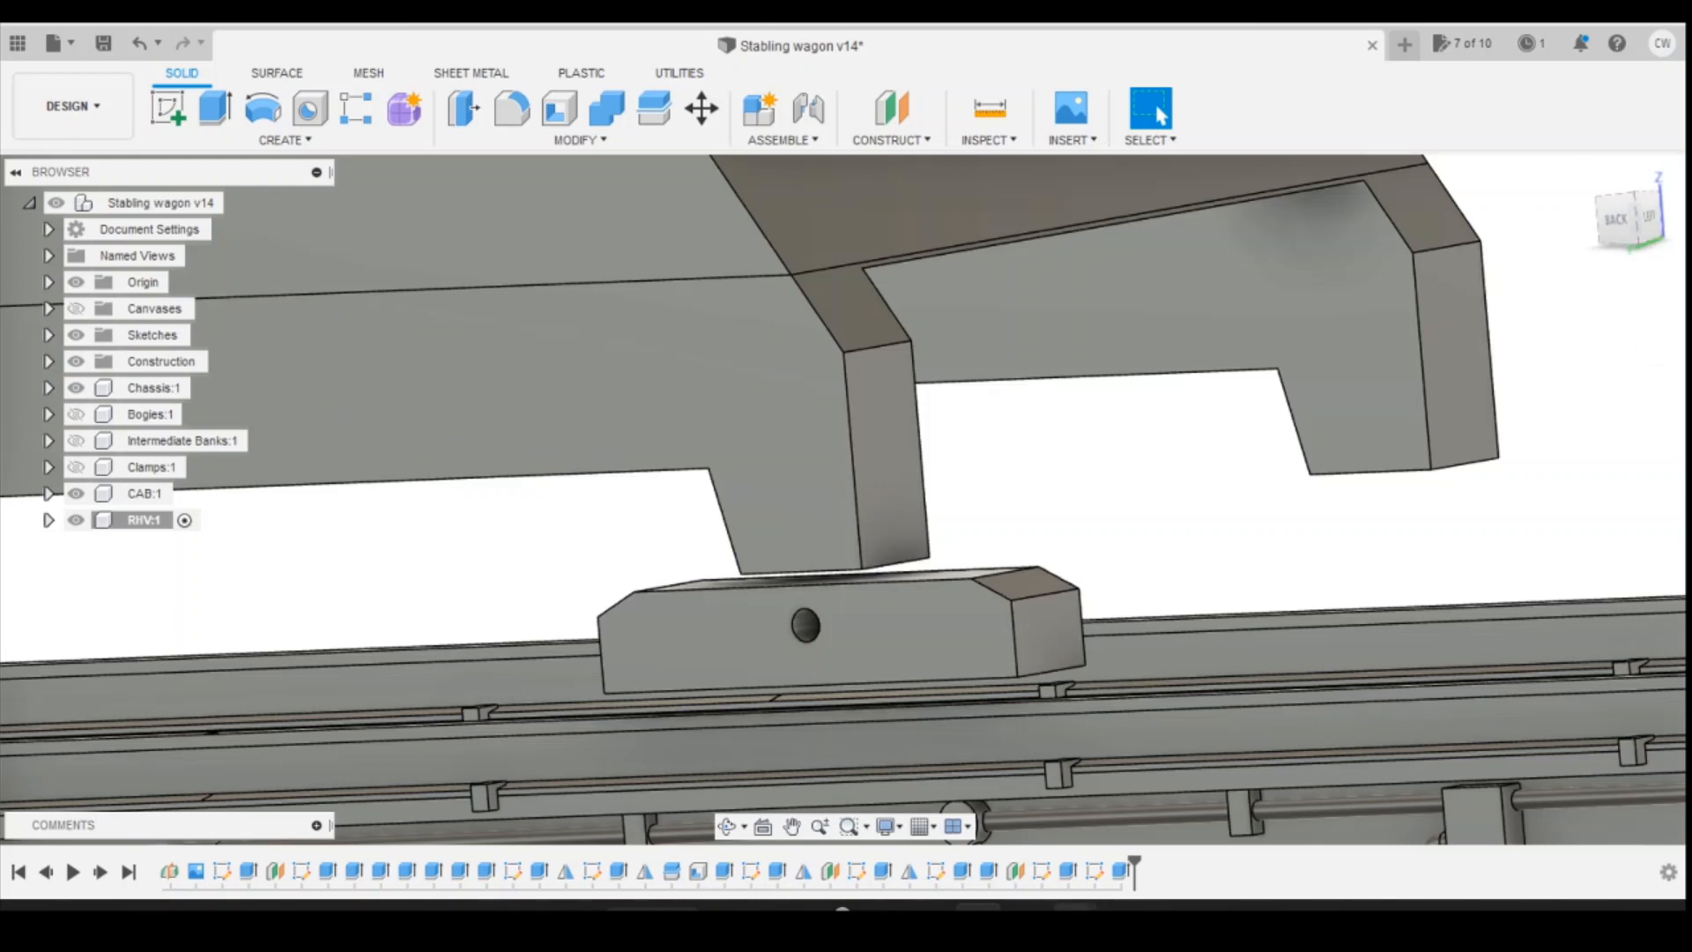
Step: Check the beam's face in reference photo 506.JPG and create a plane offset -0.40 mm from the beam's outer face
mouse_move(978, 908)
left_click(1030, 829)
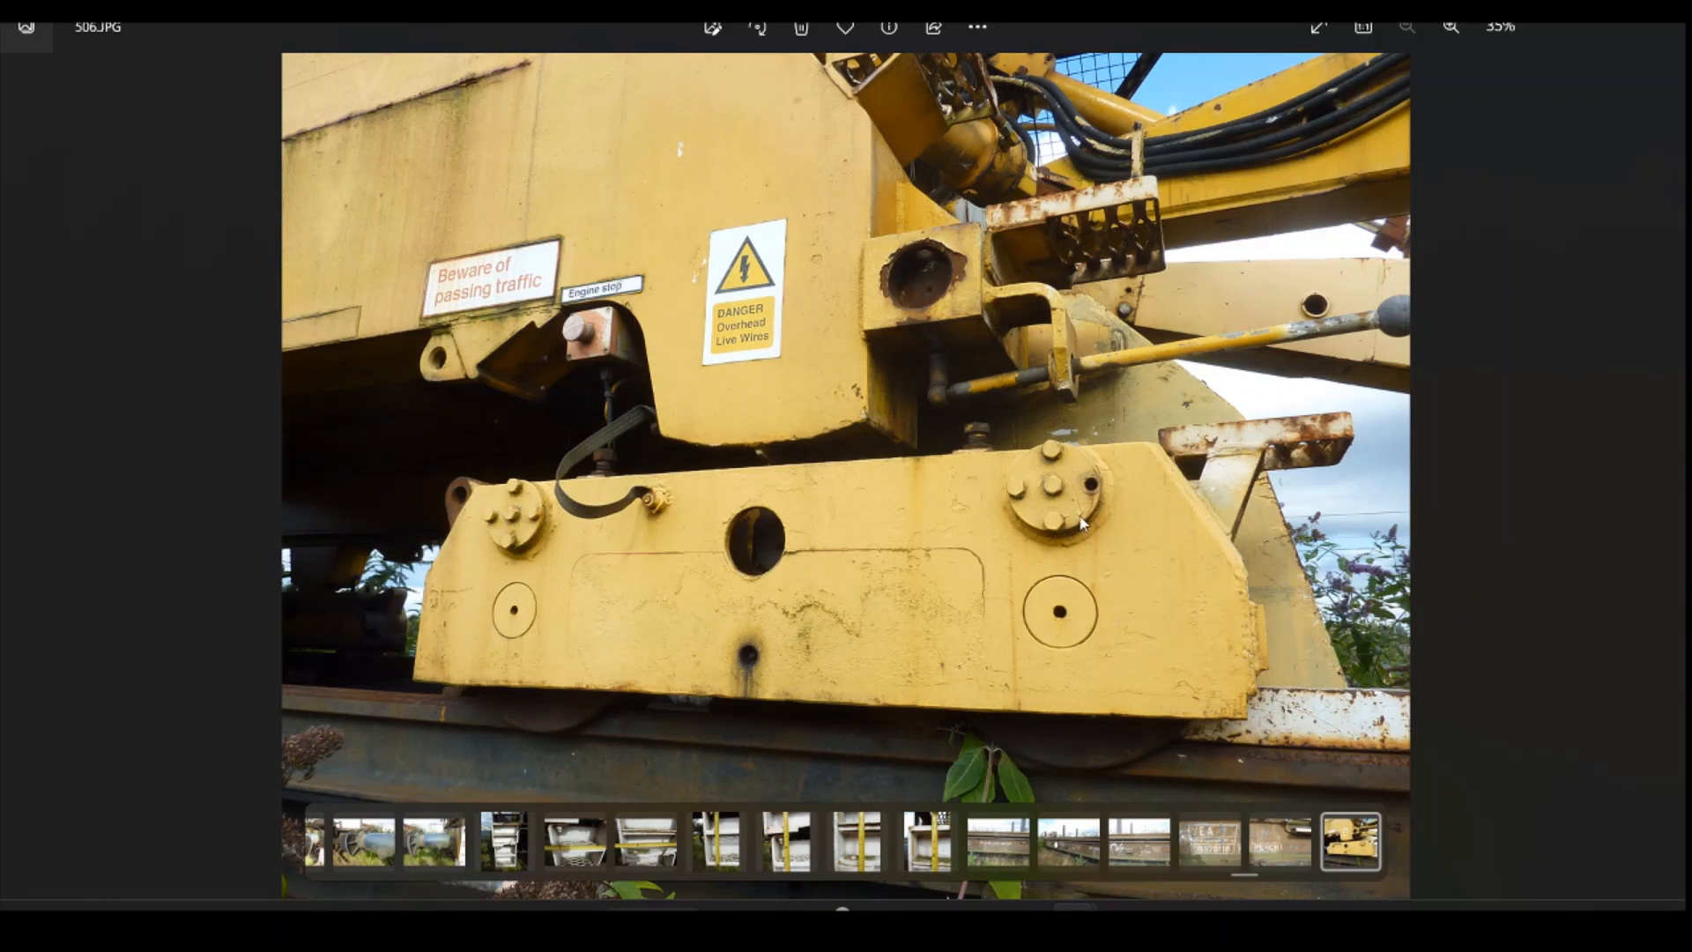
mouse_move(1073, 908)
mouse_move(976, 908)
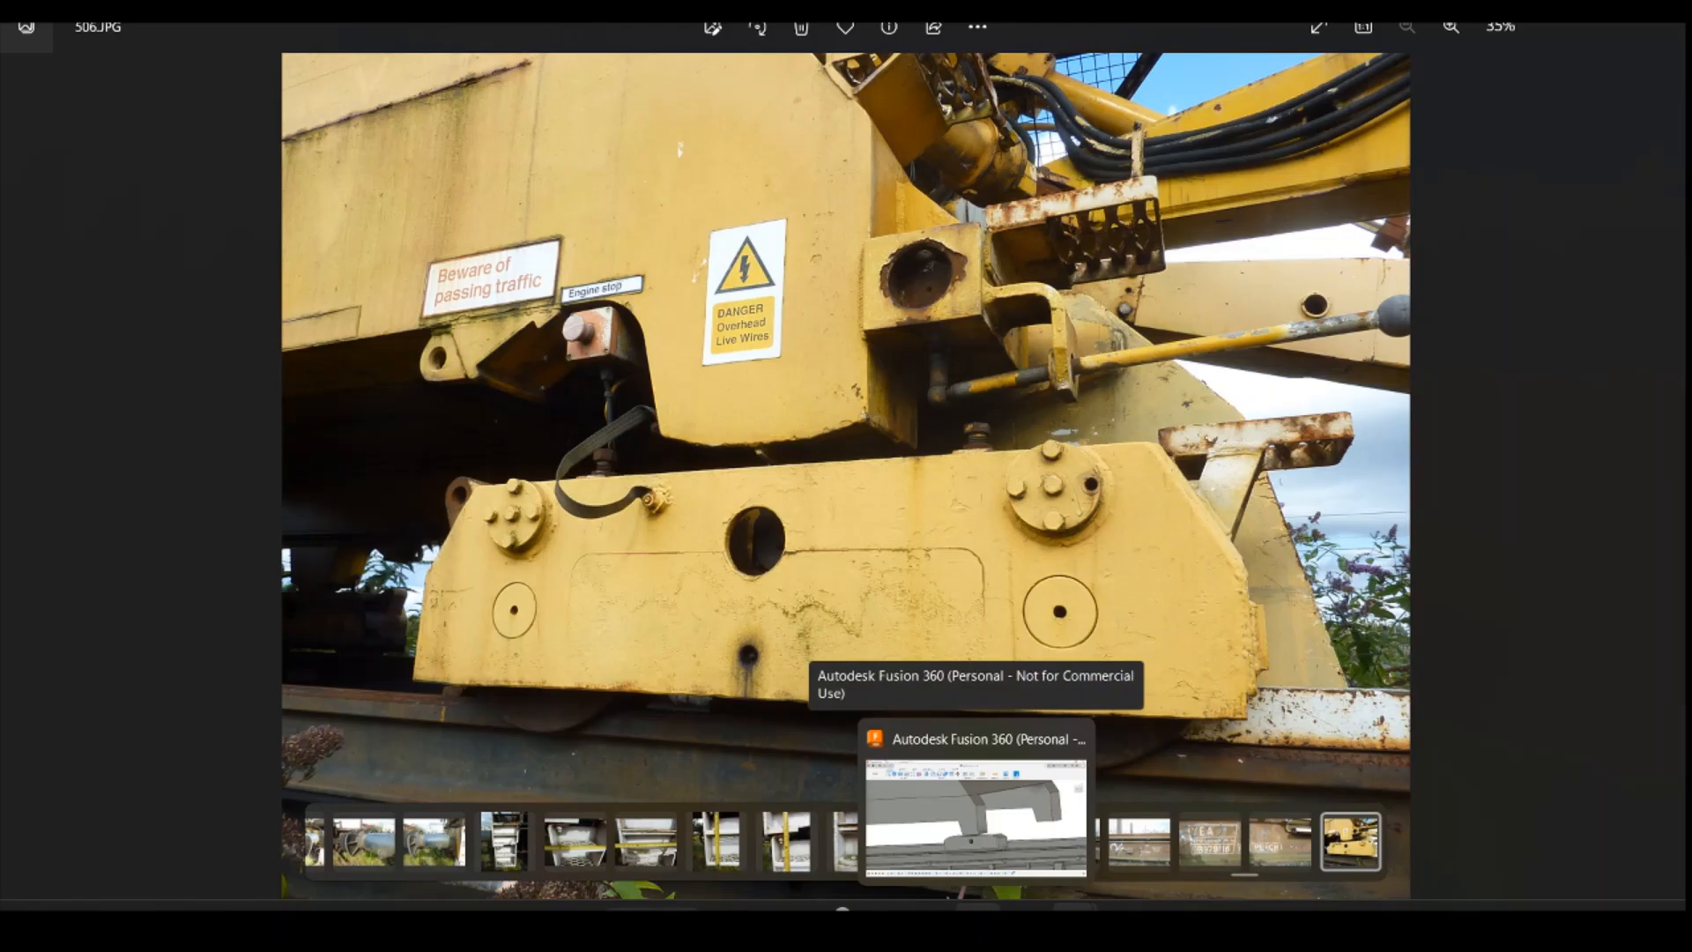
left_click(975, 816)
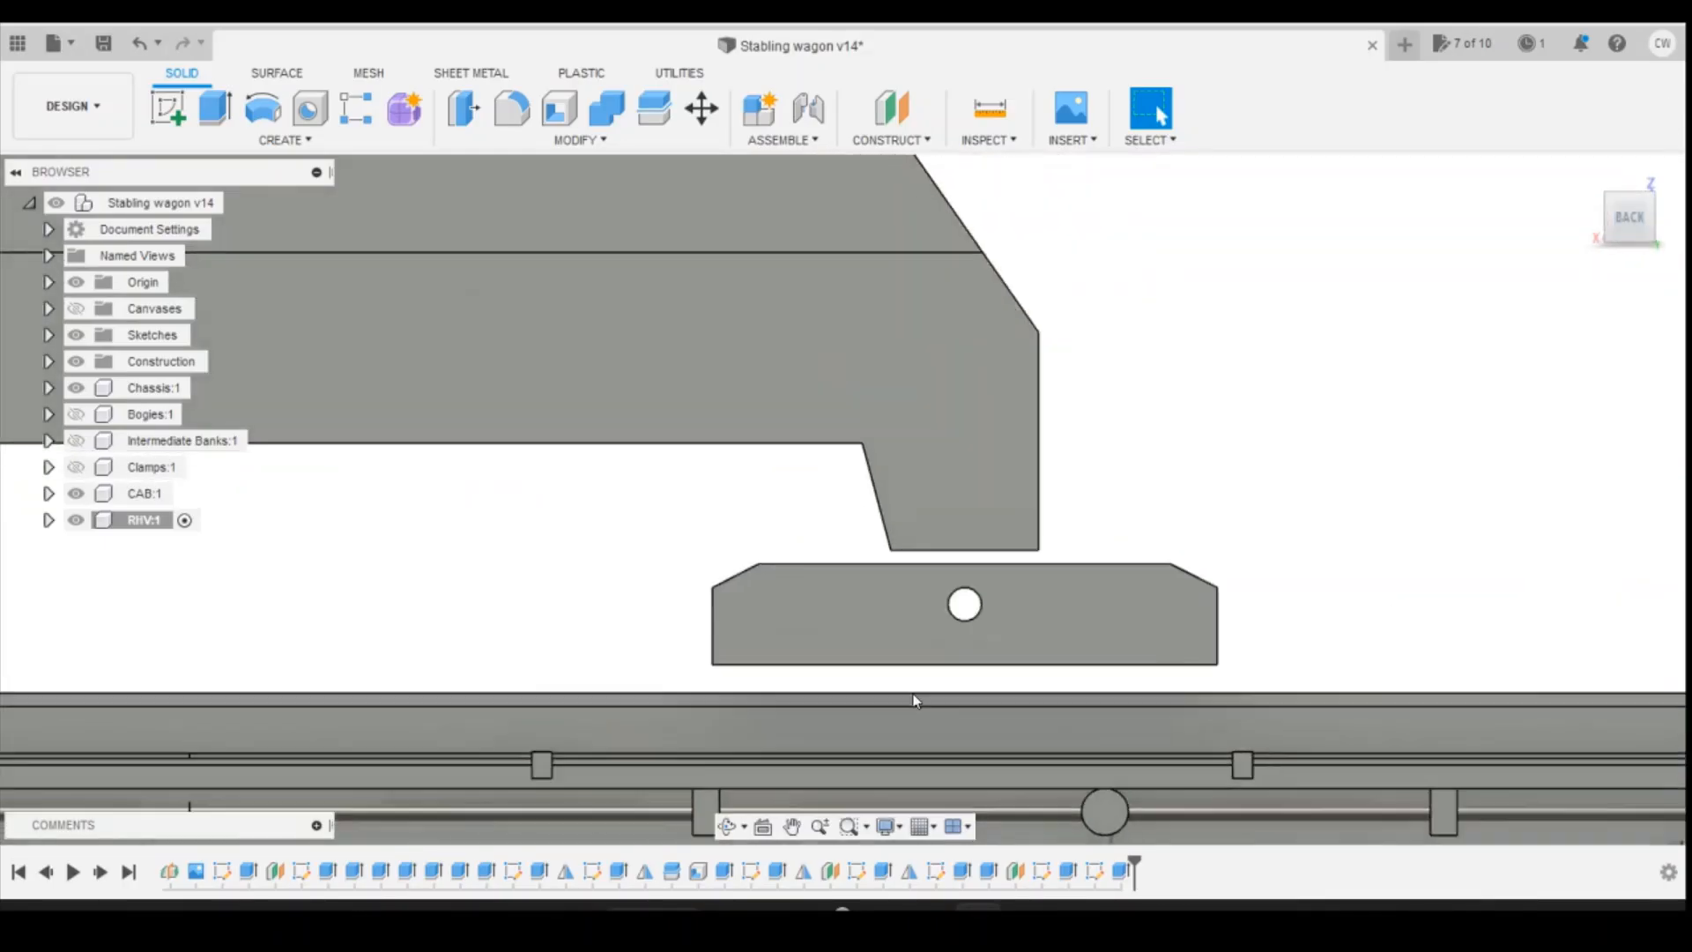
scroll(999, 696, "up", 3)
middle_click_drag(844, 500, 670, 505, "shift")
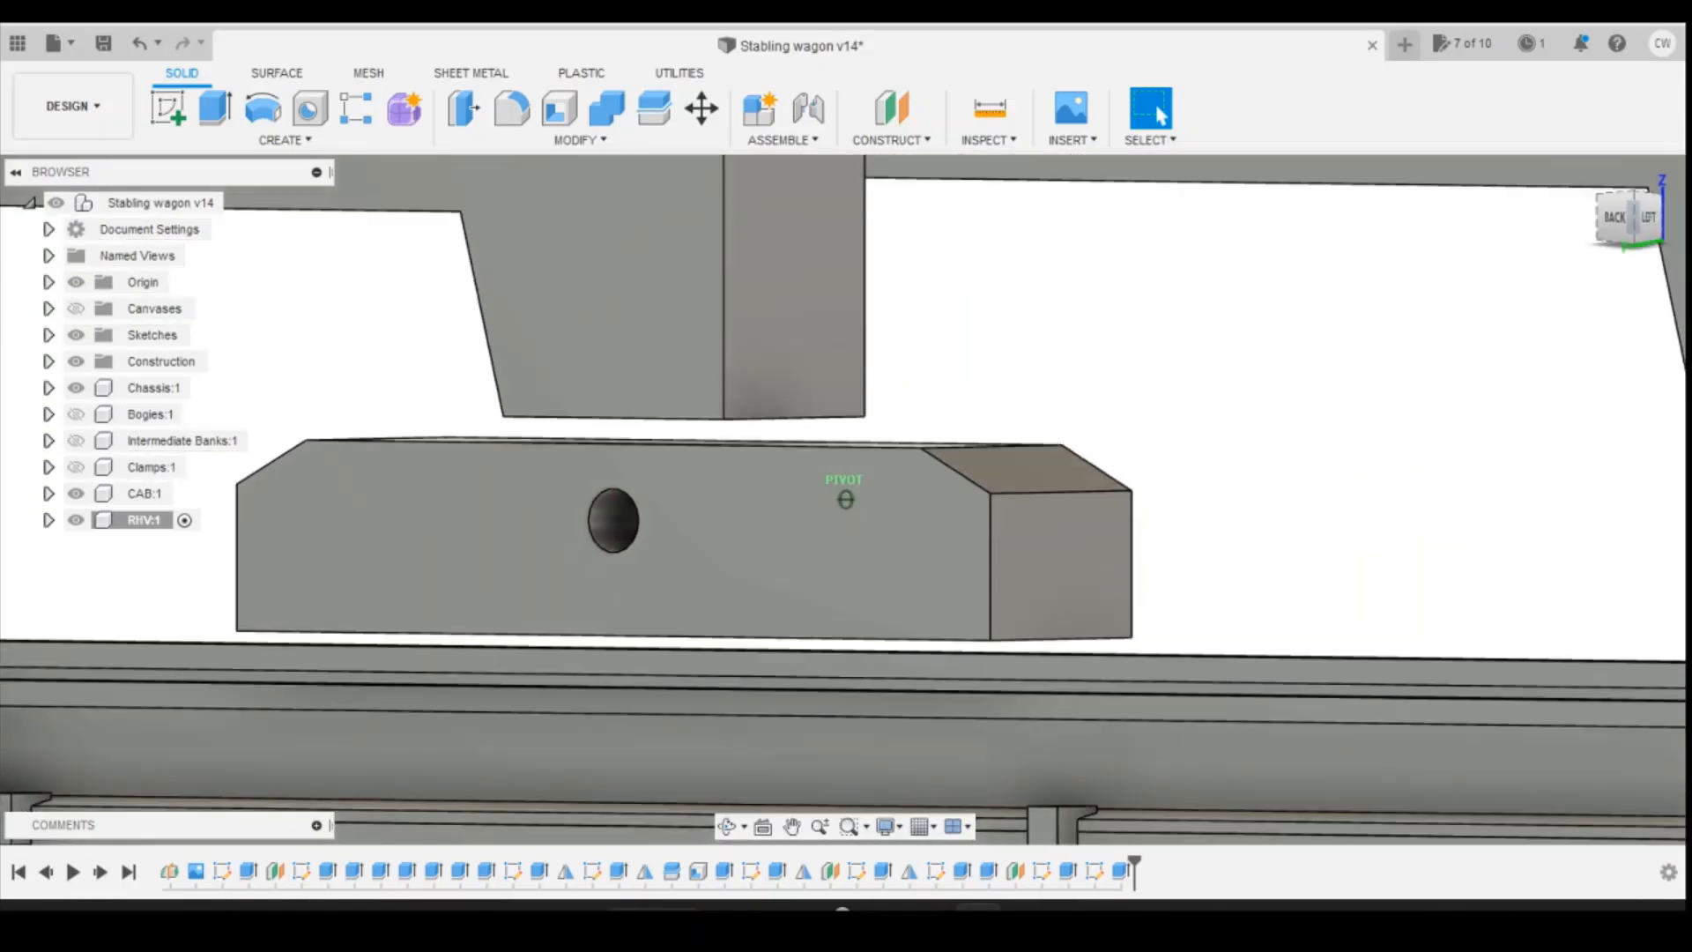
left_click(899, 119)
left_click(926, 577)
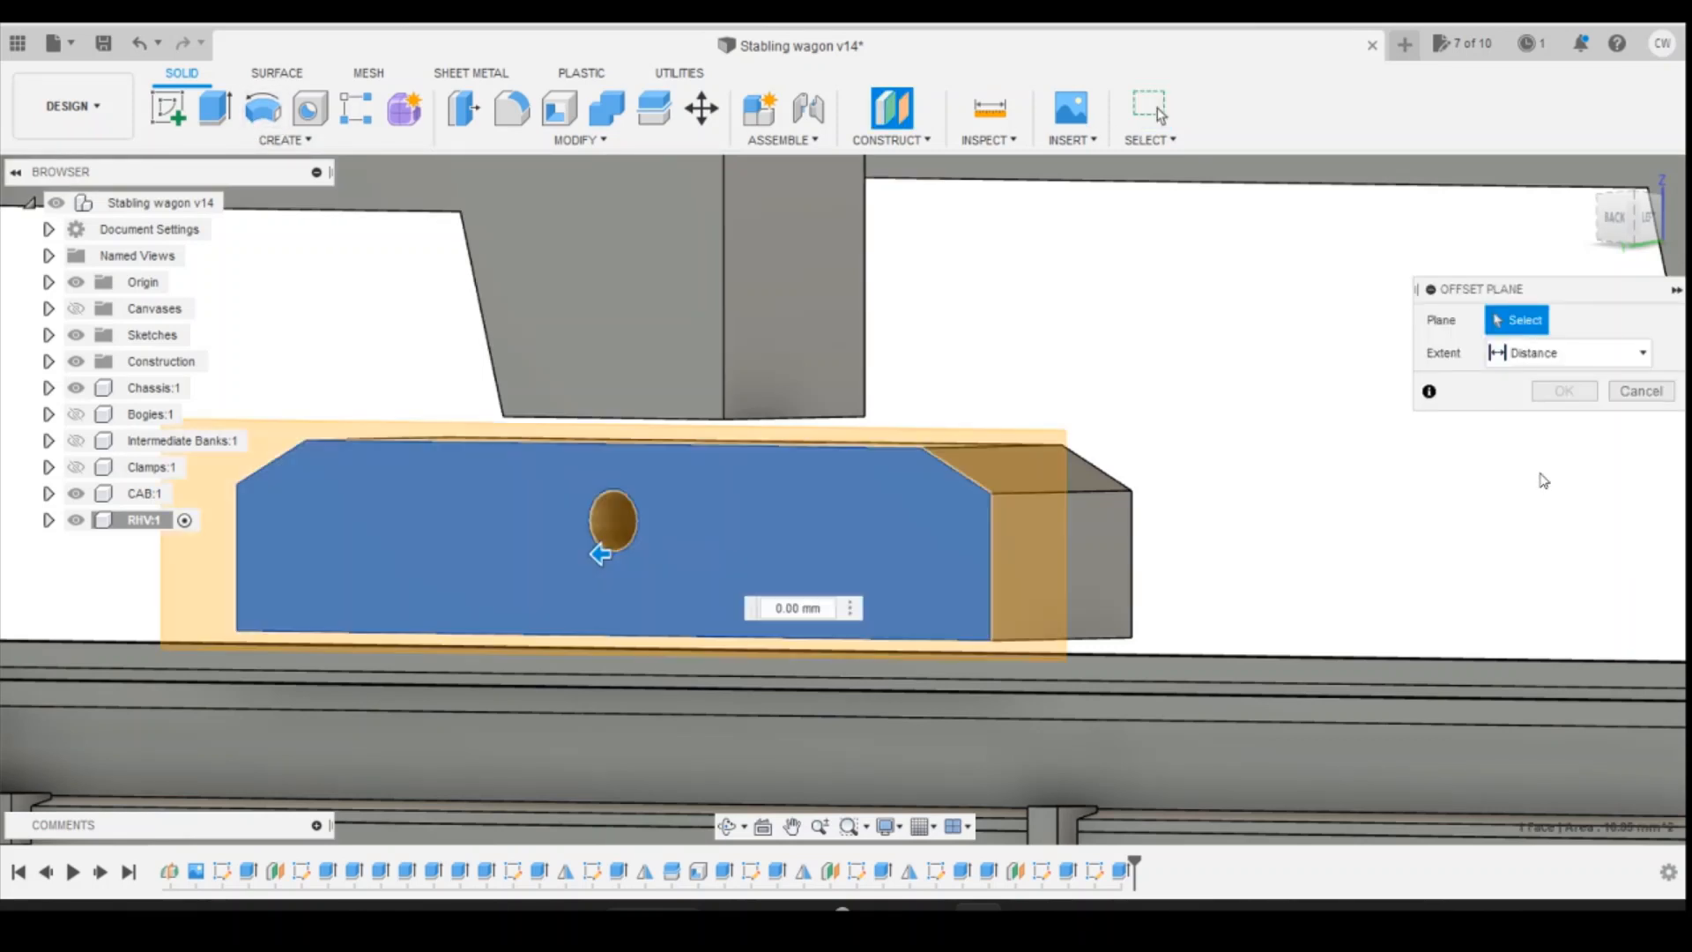
middle_click_drag(1544, 480, 1023, 484, "shift")
left_click(1631, 218)
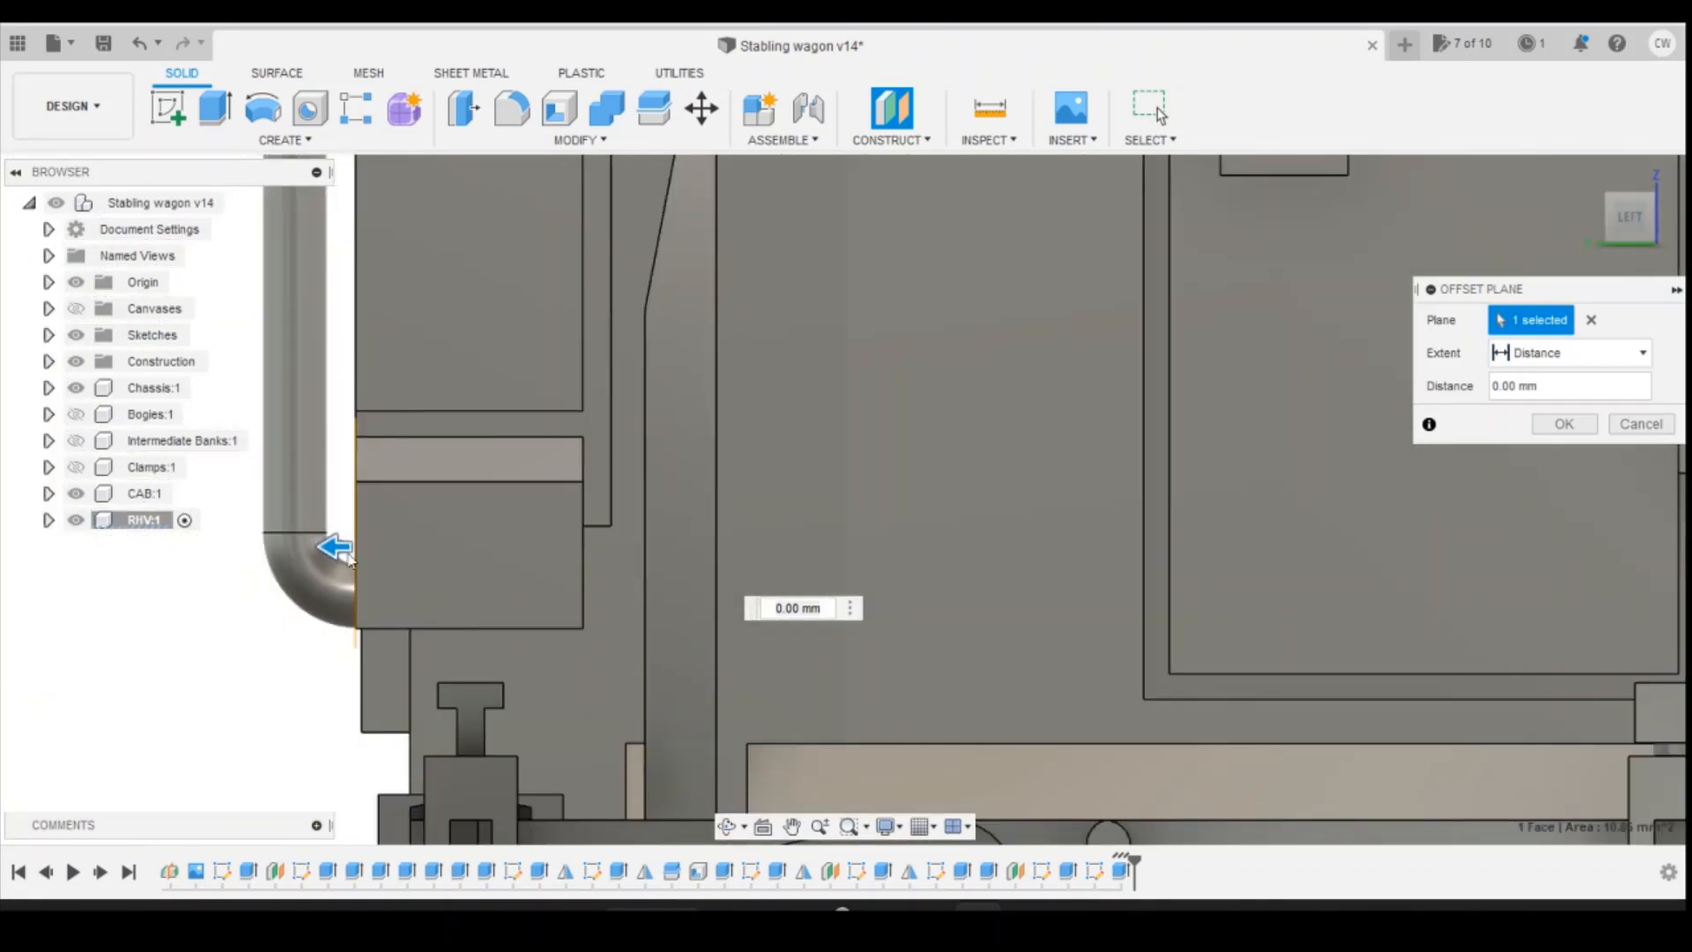
left_click_drag(339, 544, 371, 534)
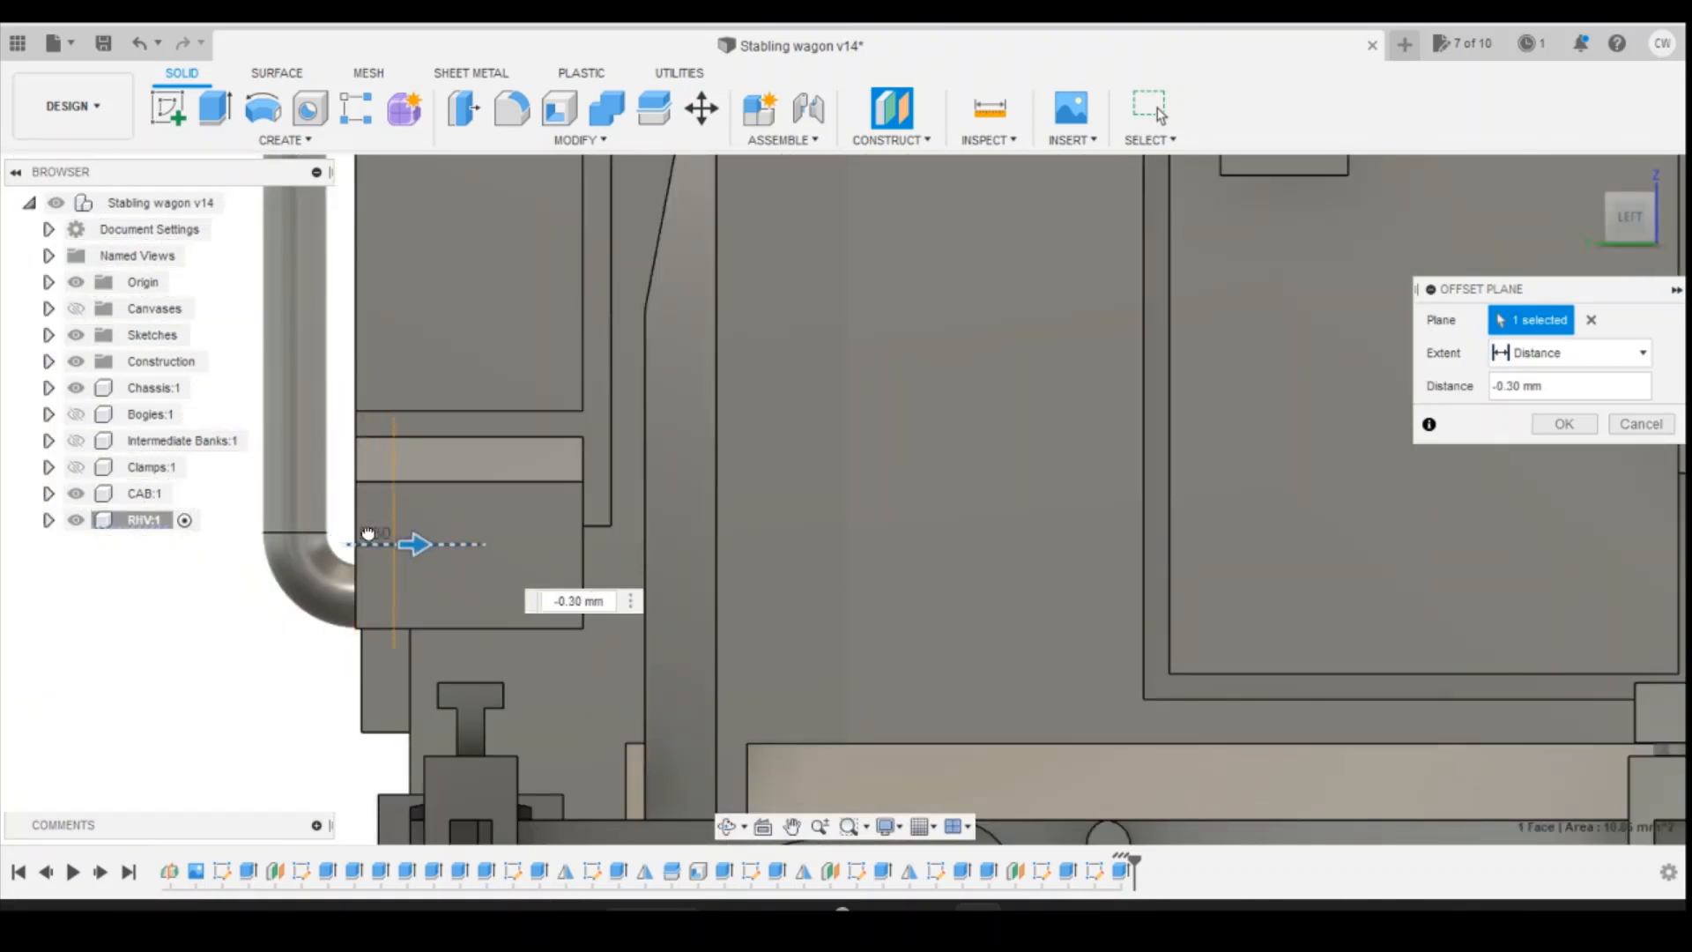
left_click_drag(378, 531, 389, 530)
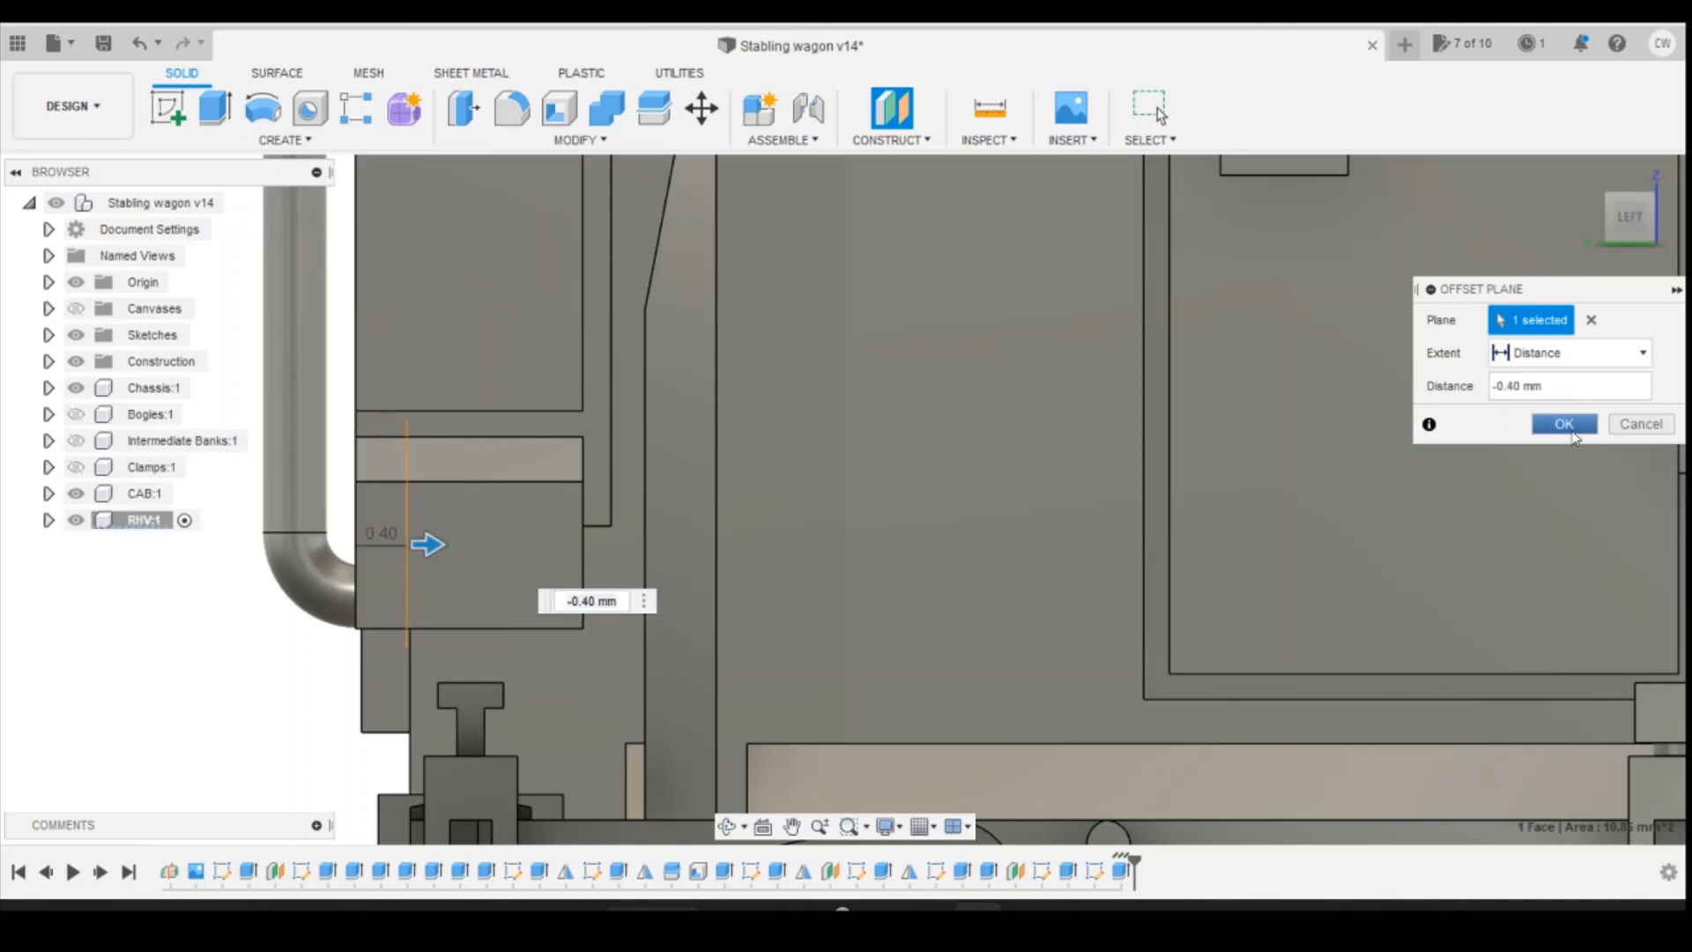
left_click(1571, 431)
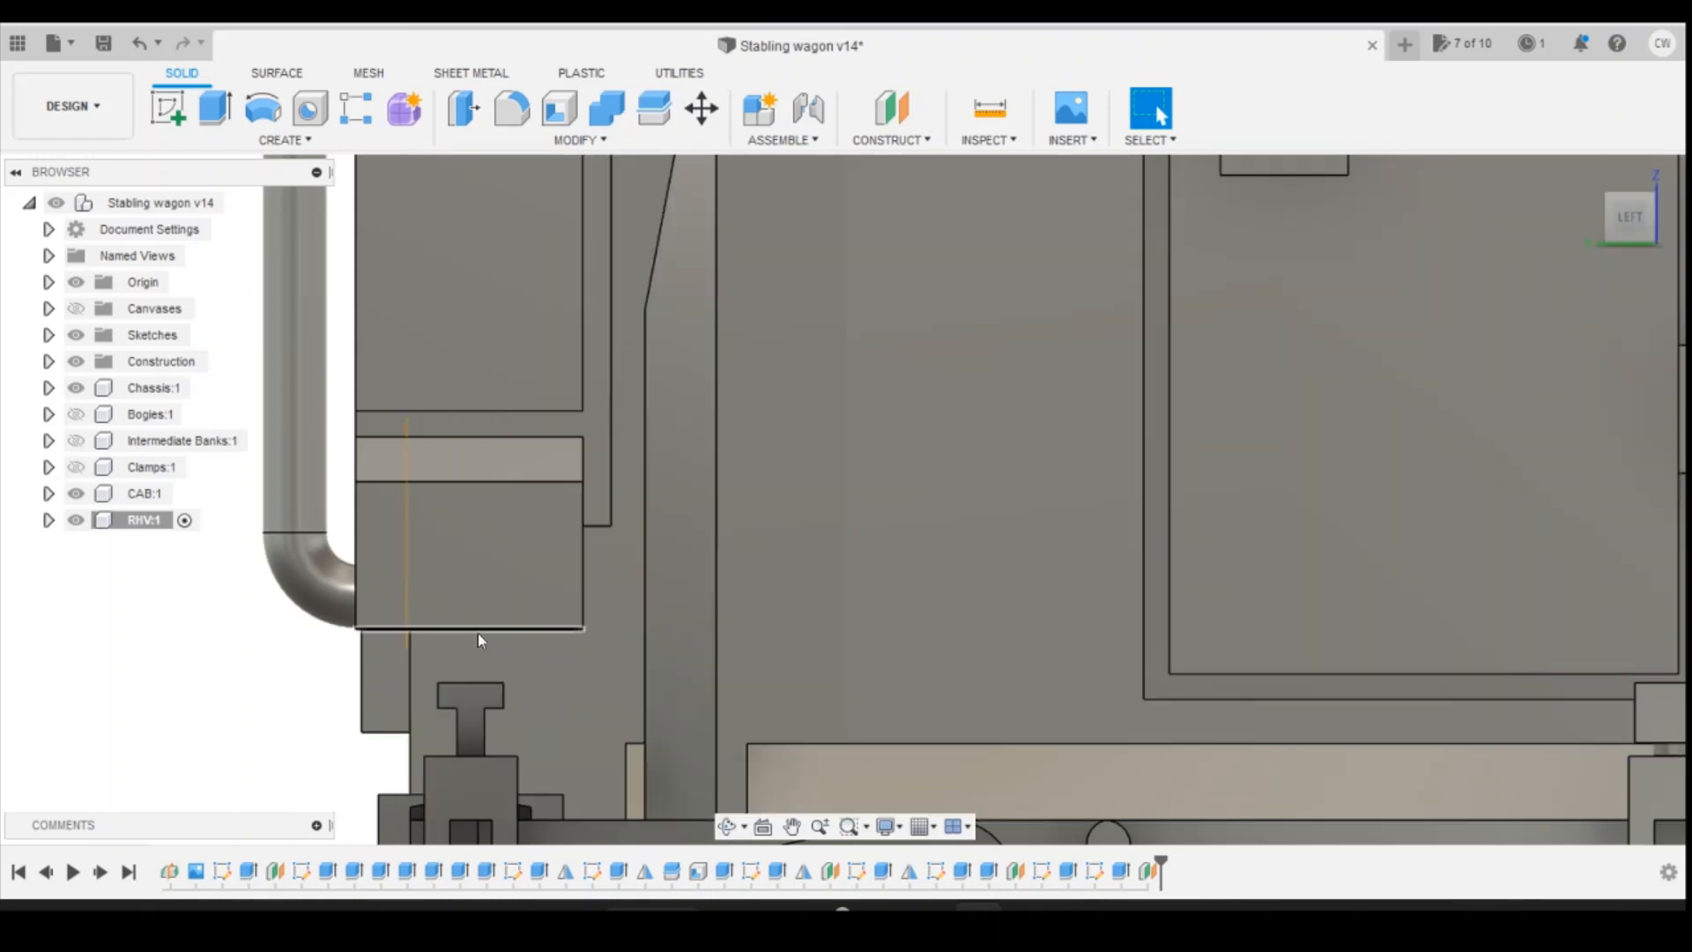
Step: Start a sketch on the new offset plane inside the beam and check the beam's round details in reference photo 506.JPG
left_click(478, 632)
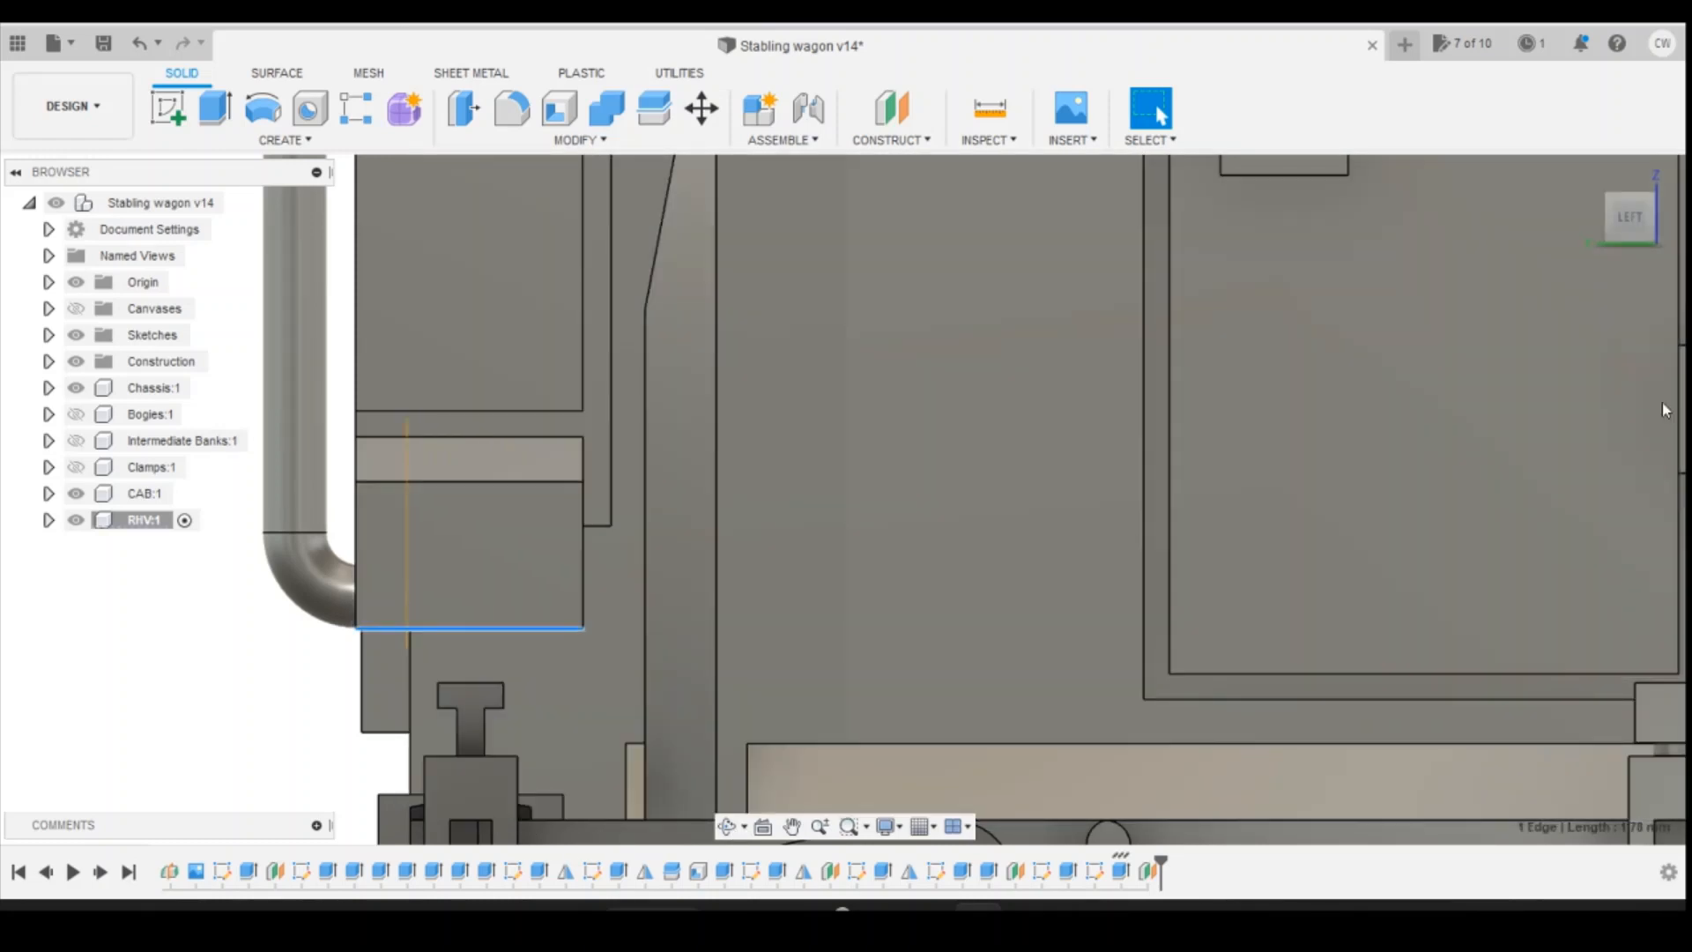
left_click(1622, 218)
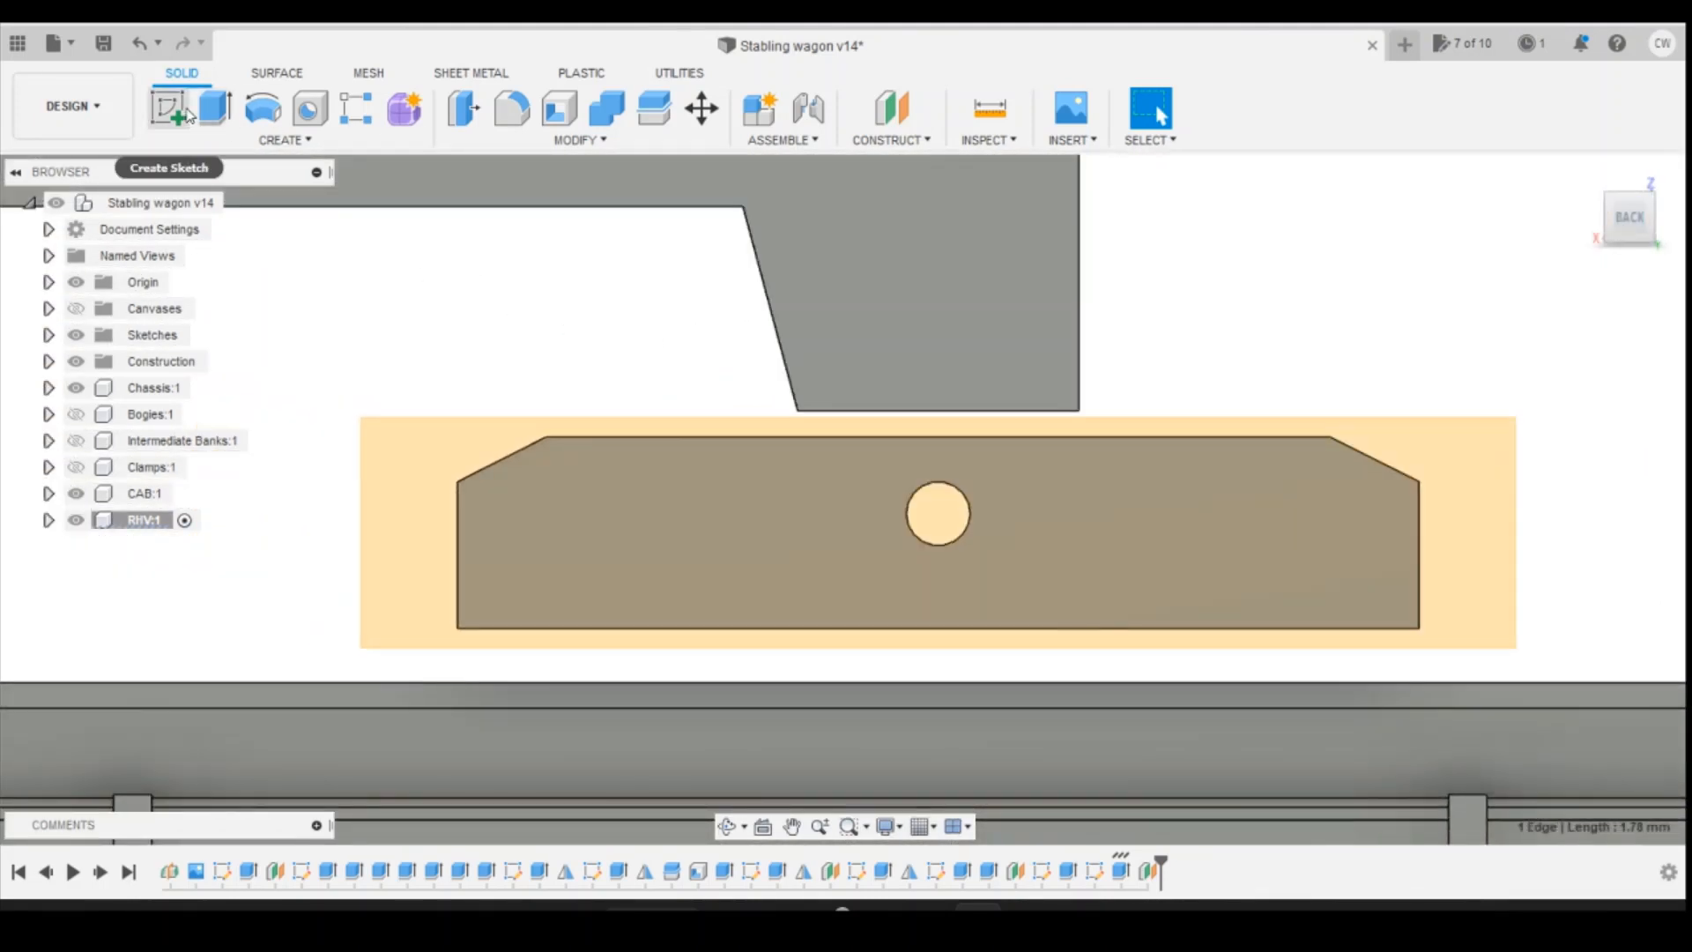
left_click(179, 114)
left_click(403, 452)
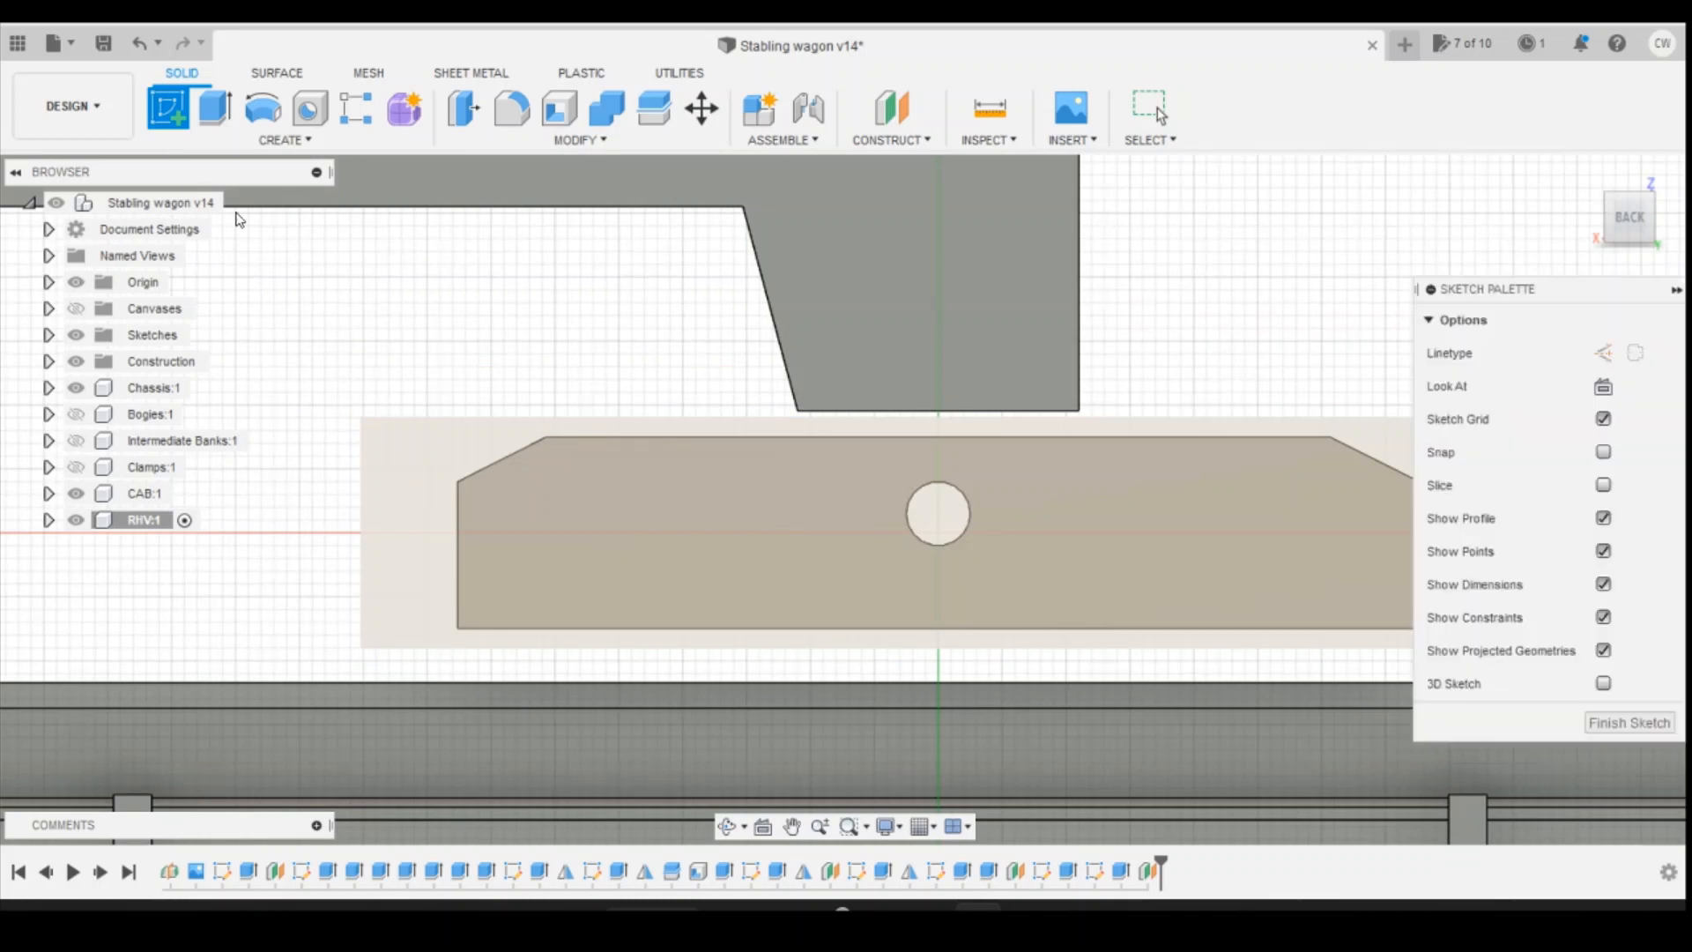
key("c")
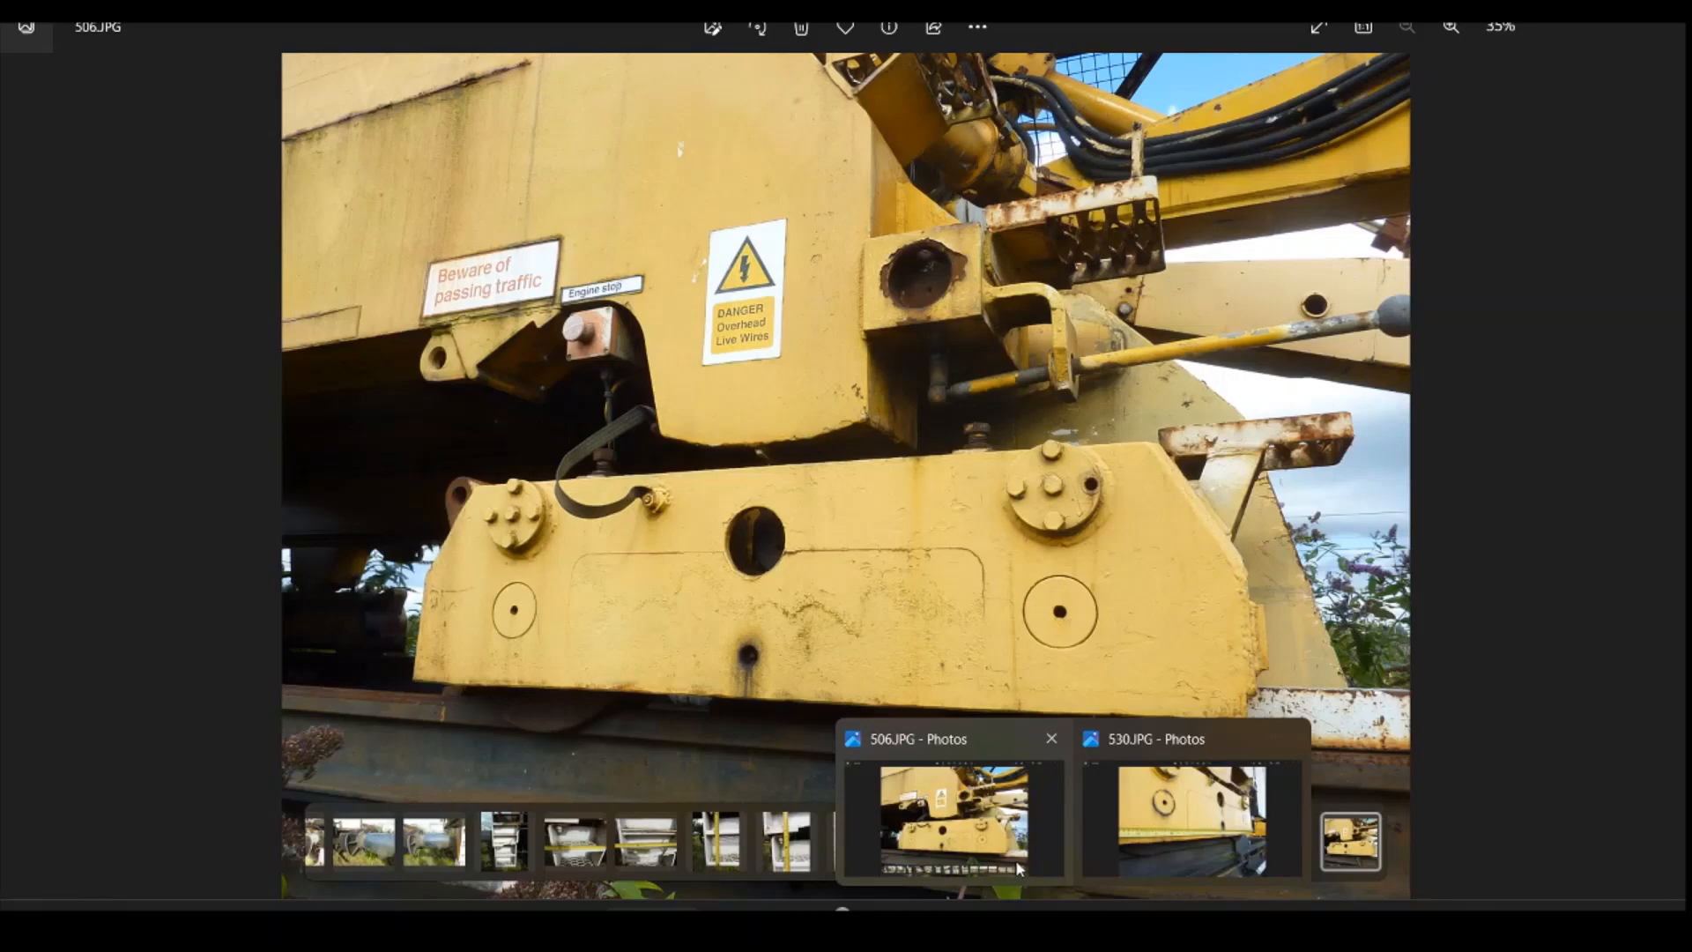
mouse_move(1153, 842)
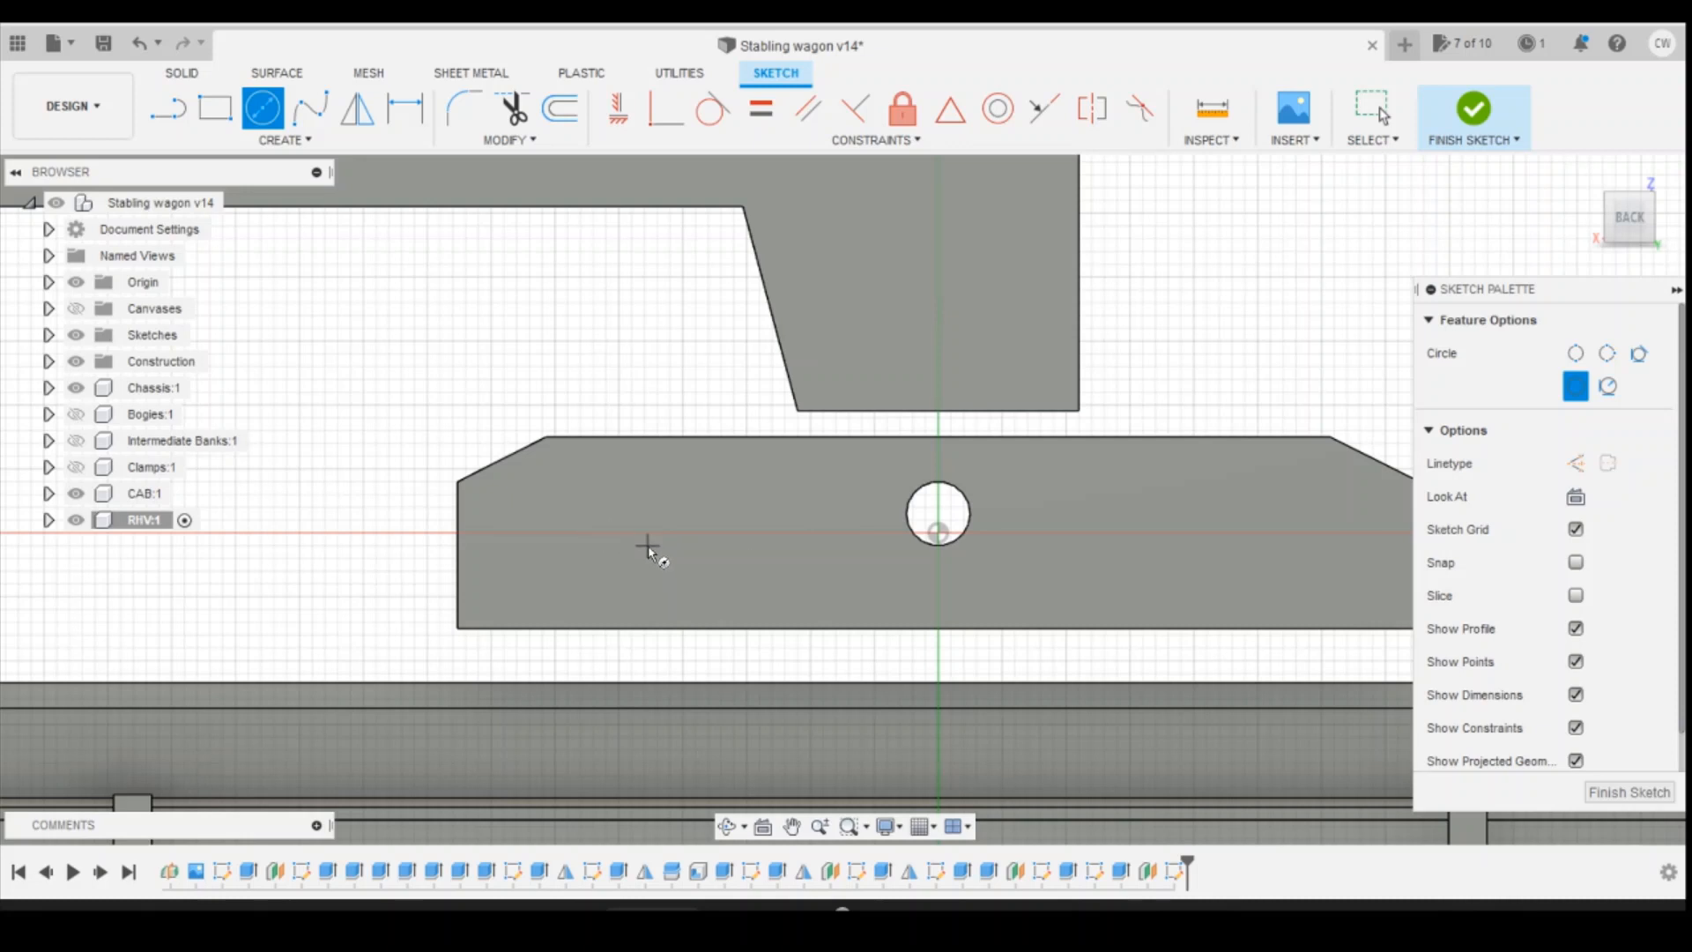
key("Escape")
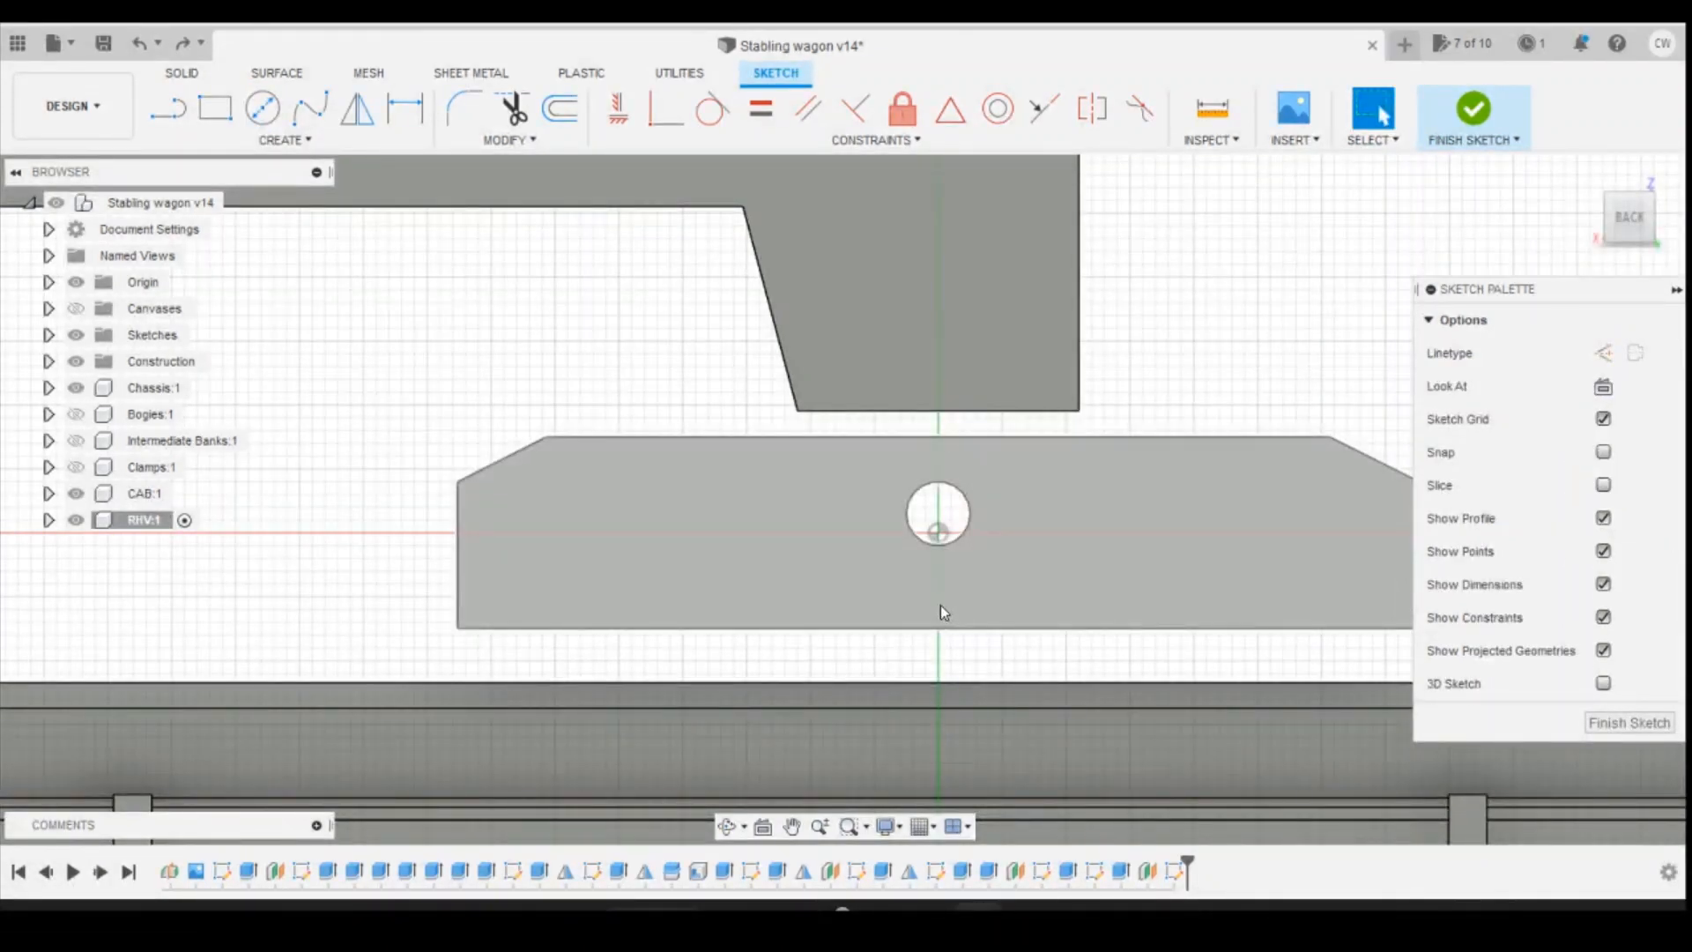
Step: Project the beam's face into the sketch and draw a circle about 1.78 mm in diameter near the beam's left end
key("p")
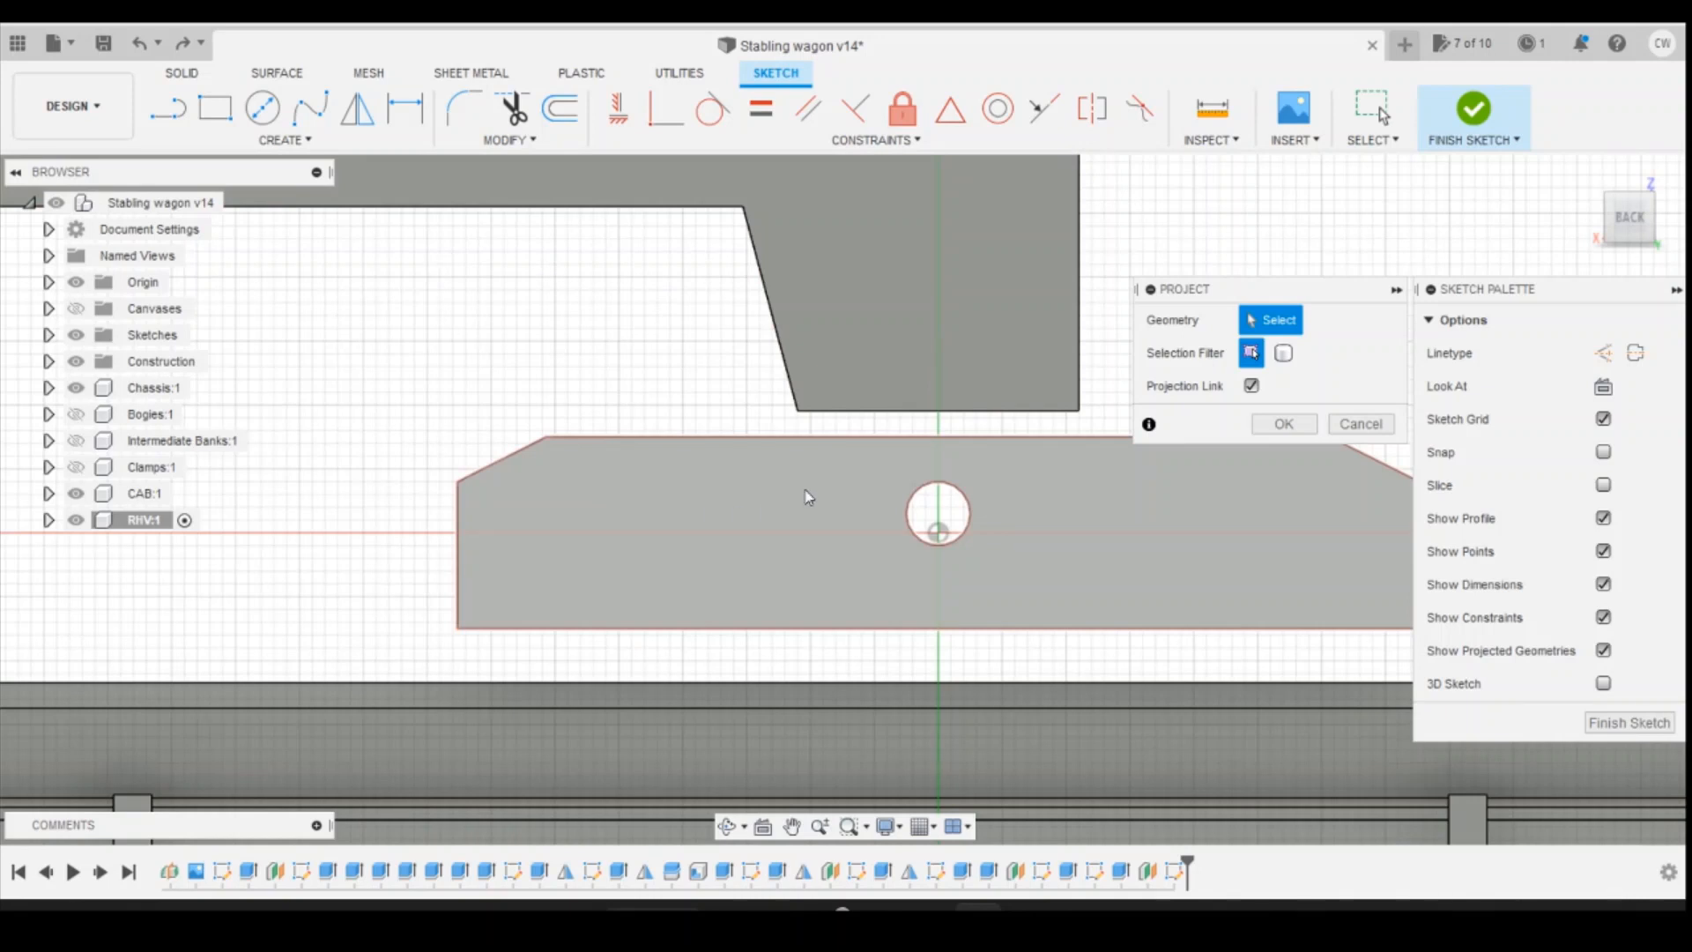
left_click(809, 497)
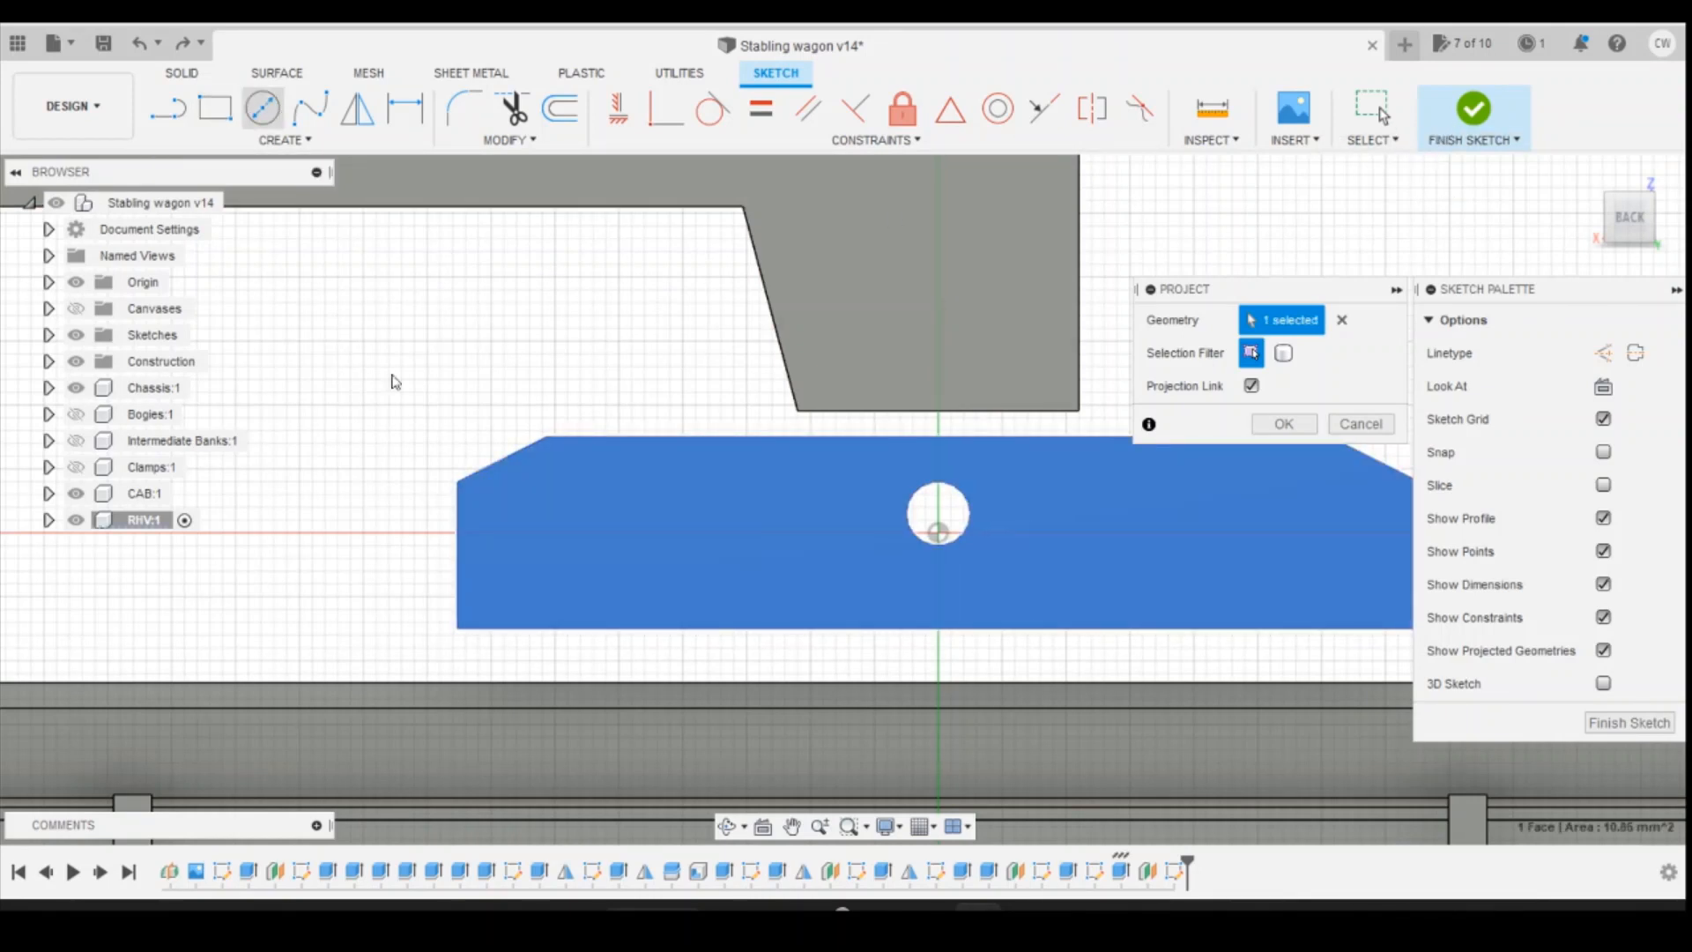
key("c")
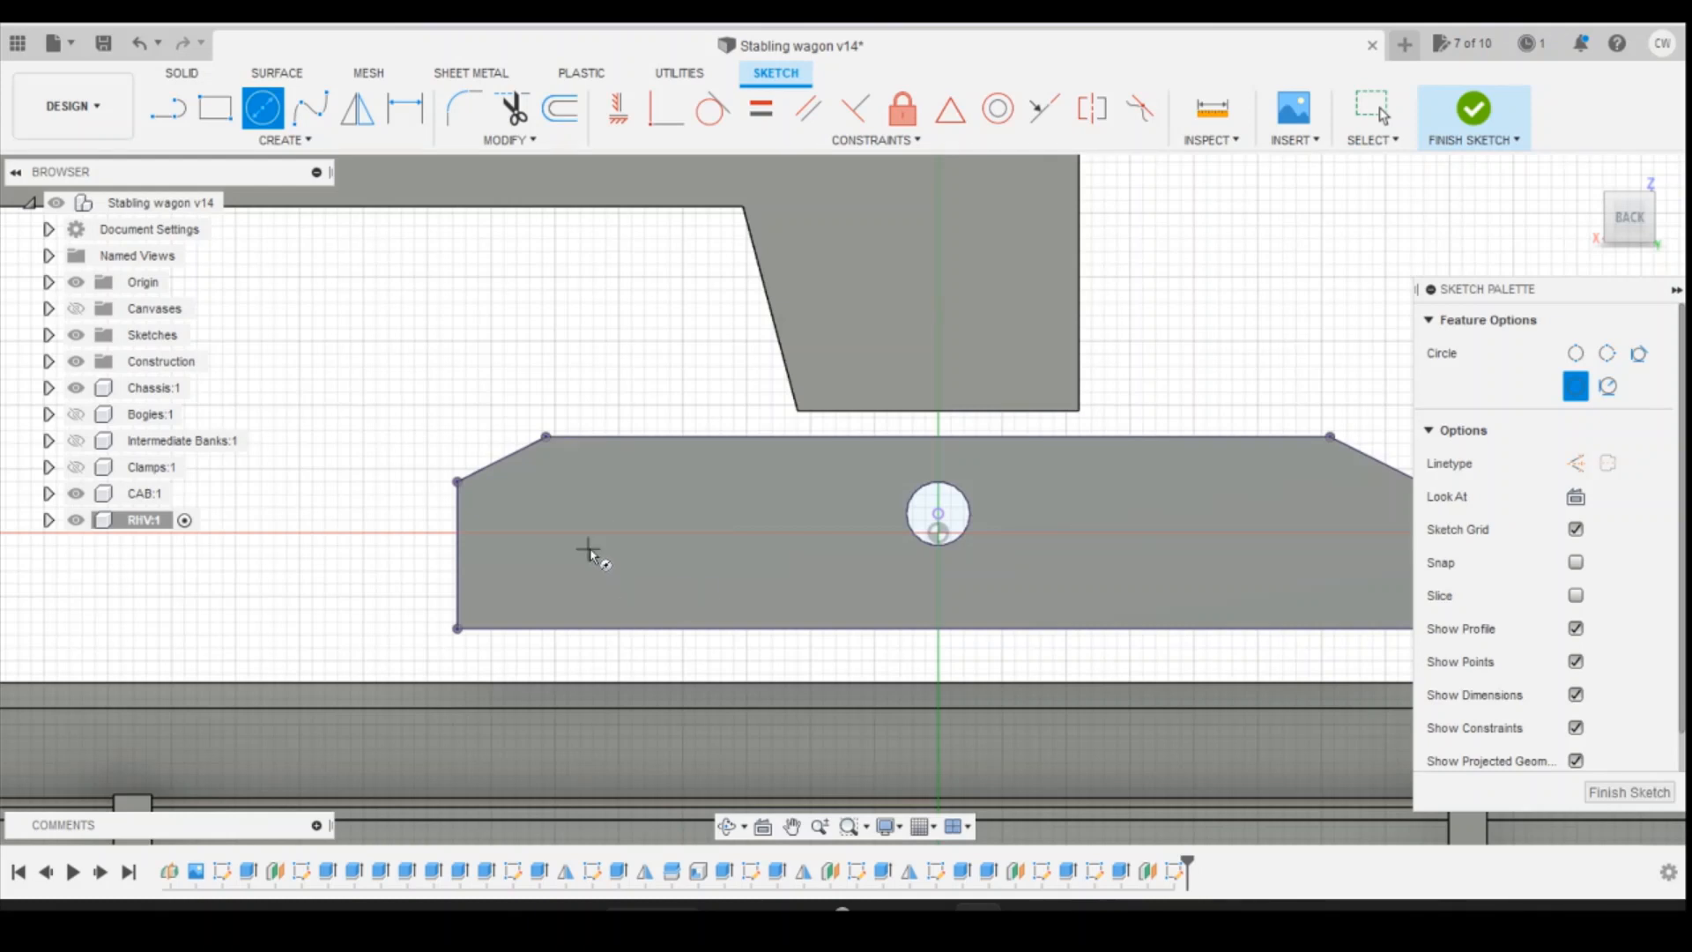
left_click(597, 546)
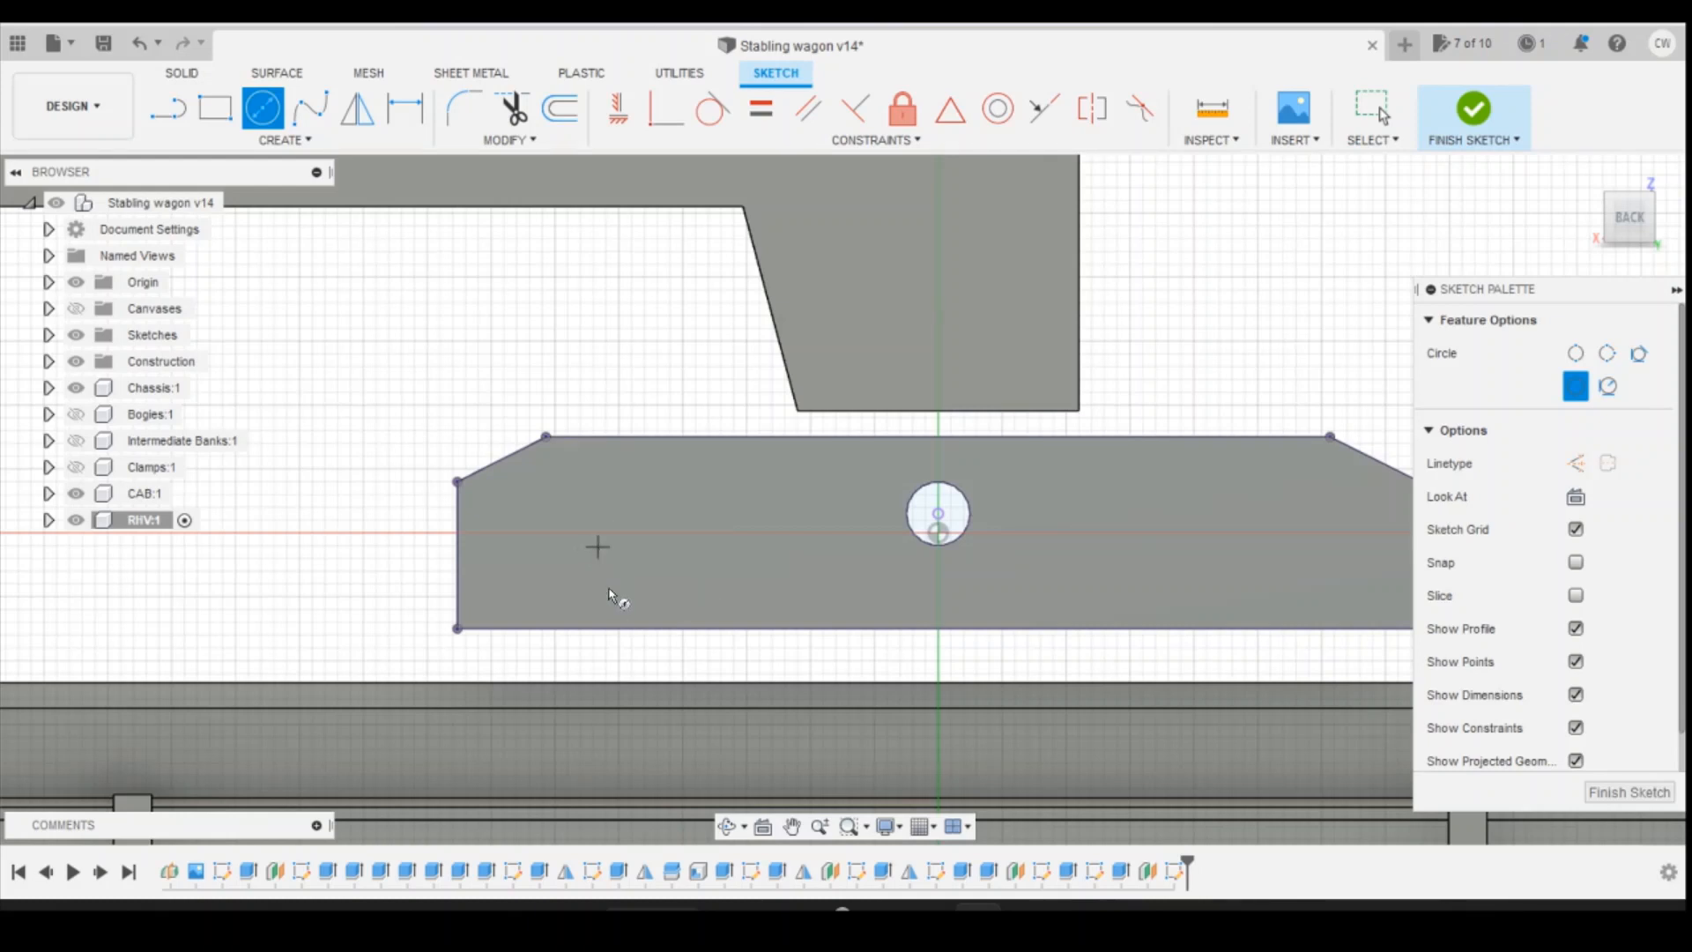
left_click(650, 648)
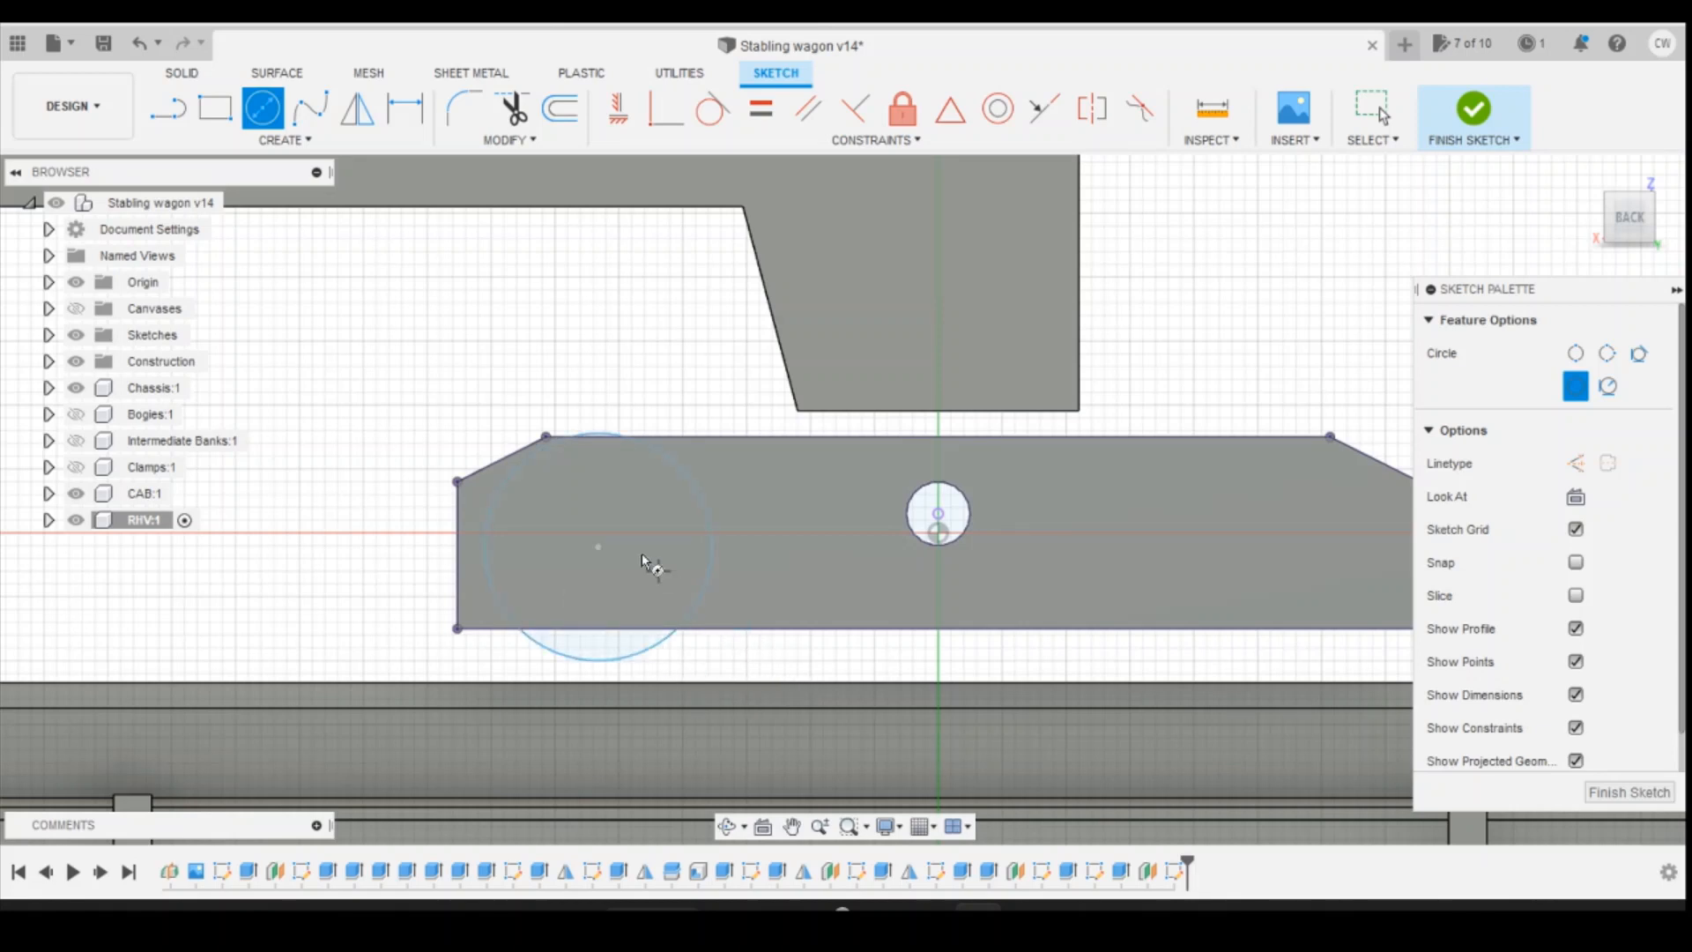
key("Escape")
Step: Move the circle so it overhangs the beam's lower edge, checking the beam's details in reference photo 530.JPG
mouse_move(599, 585)
left_mouse_down()
mouse_move(590, 558)
mouse_move(590, 587)
left_mouse_up()
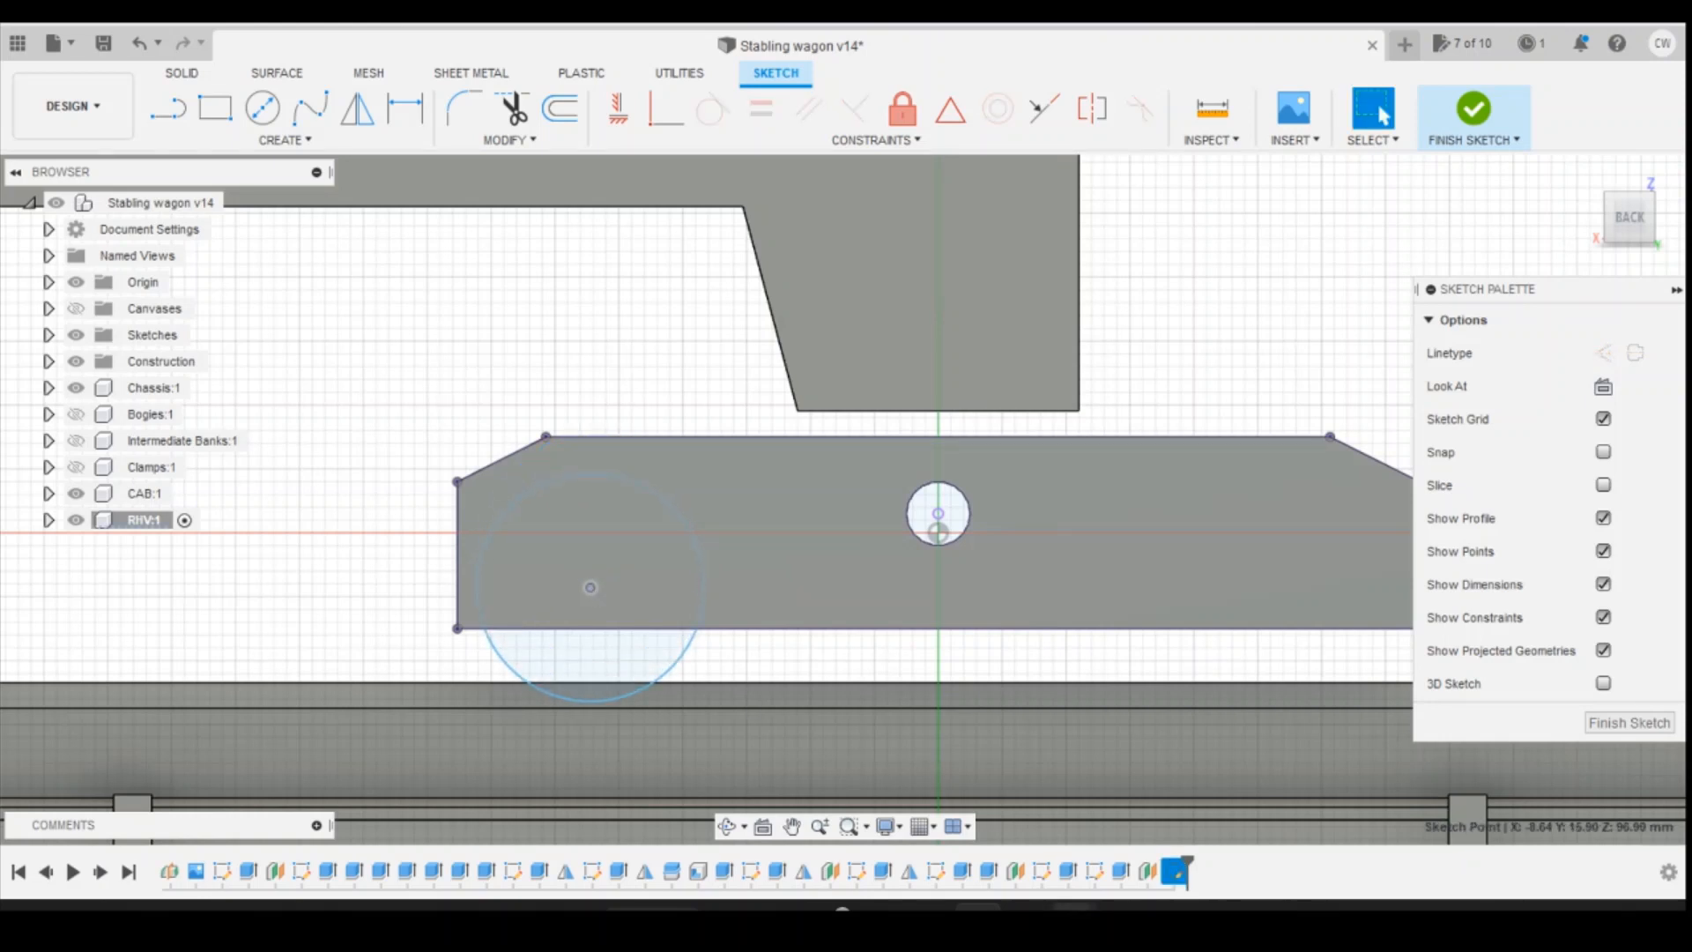
left_click(1112, 854)
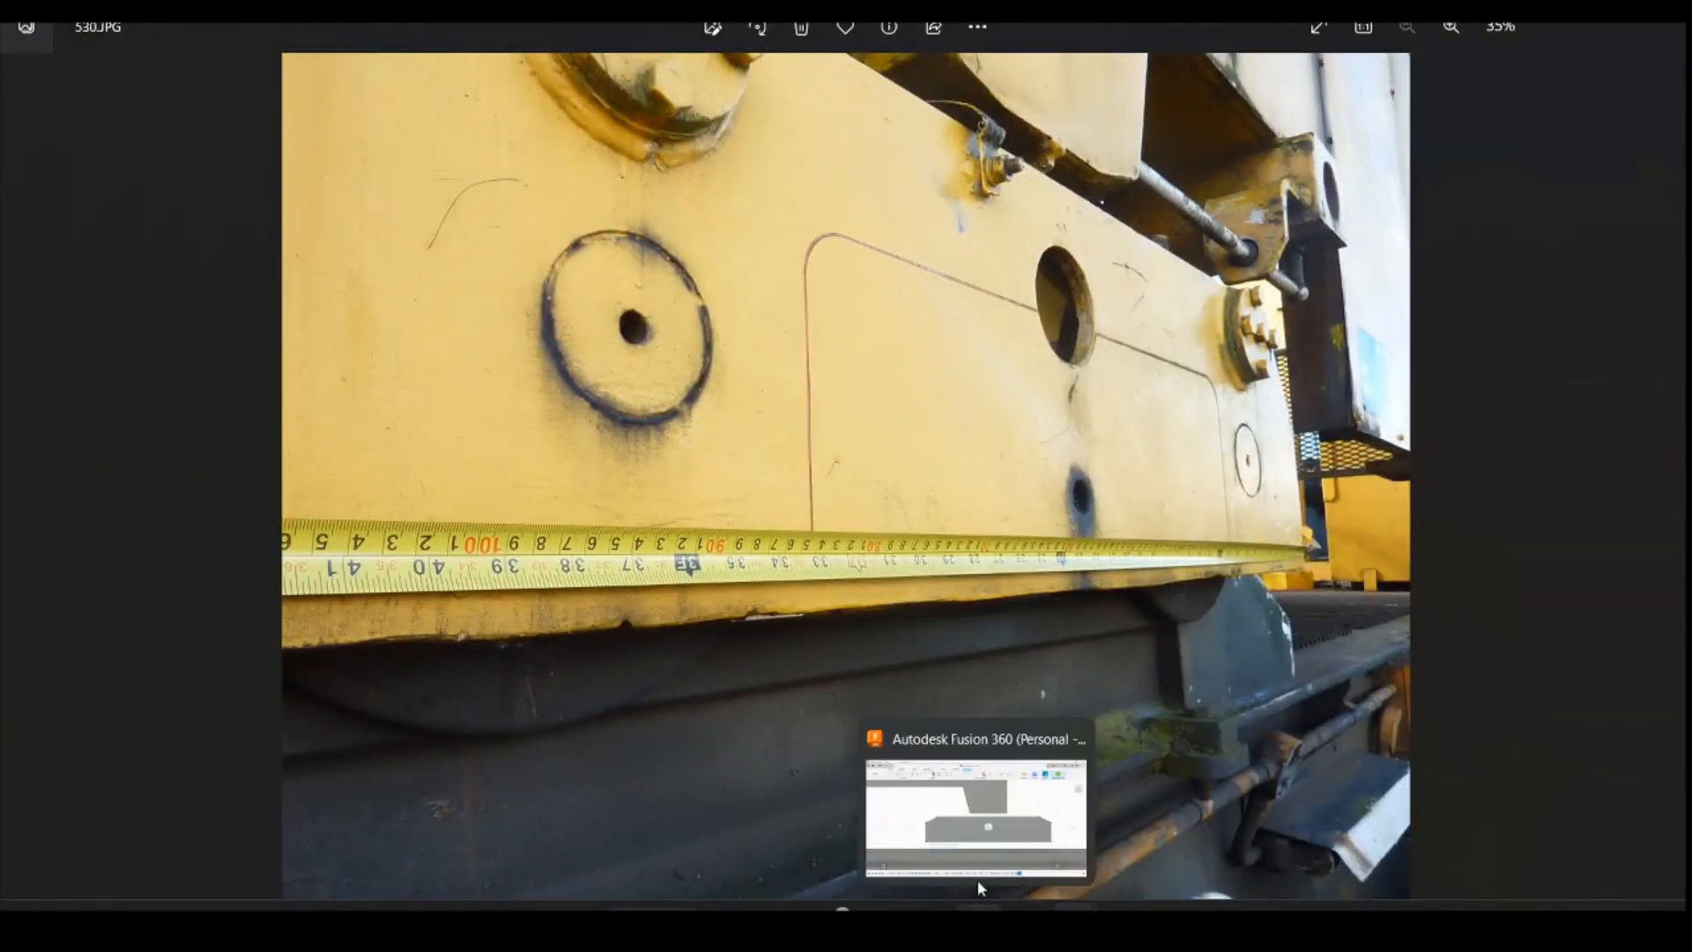
left_click(981, 910)
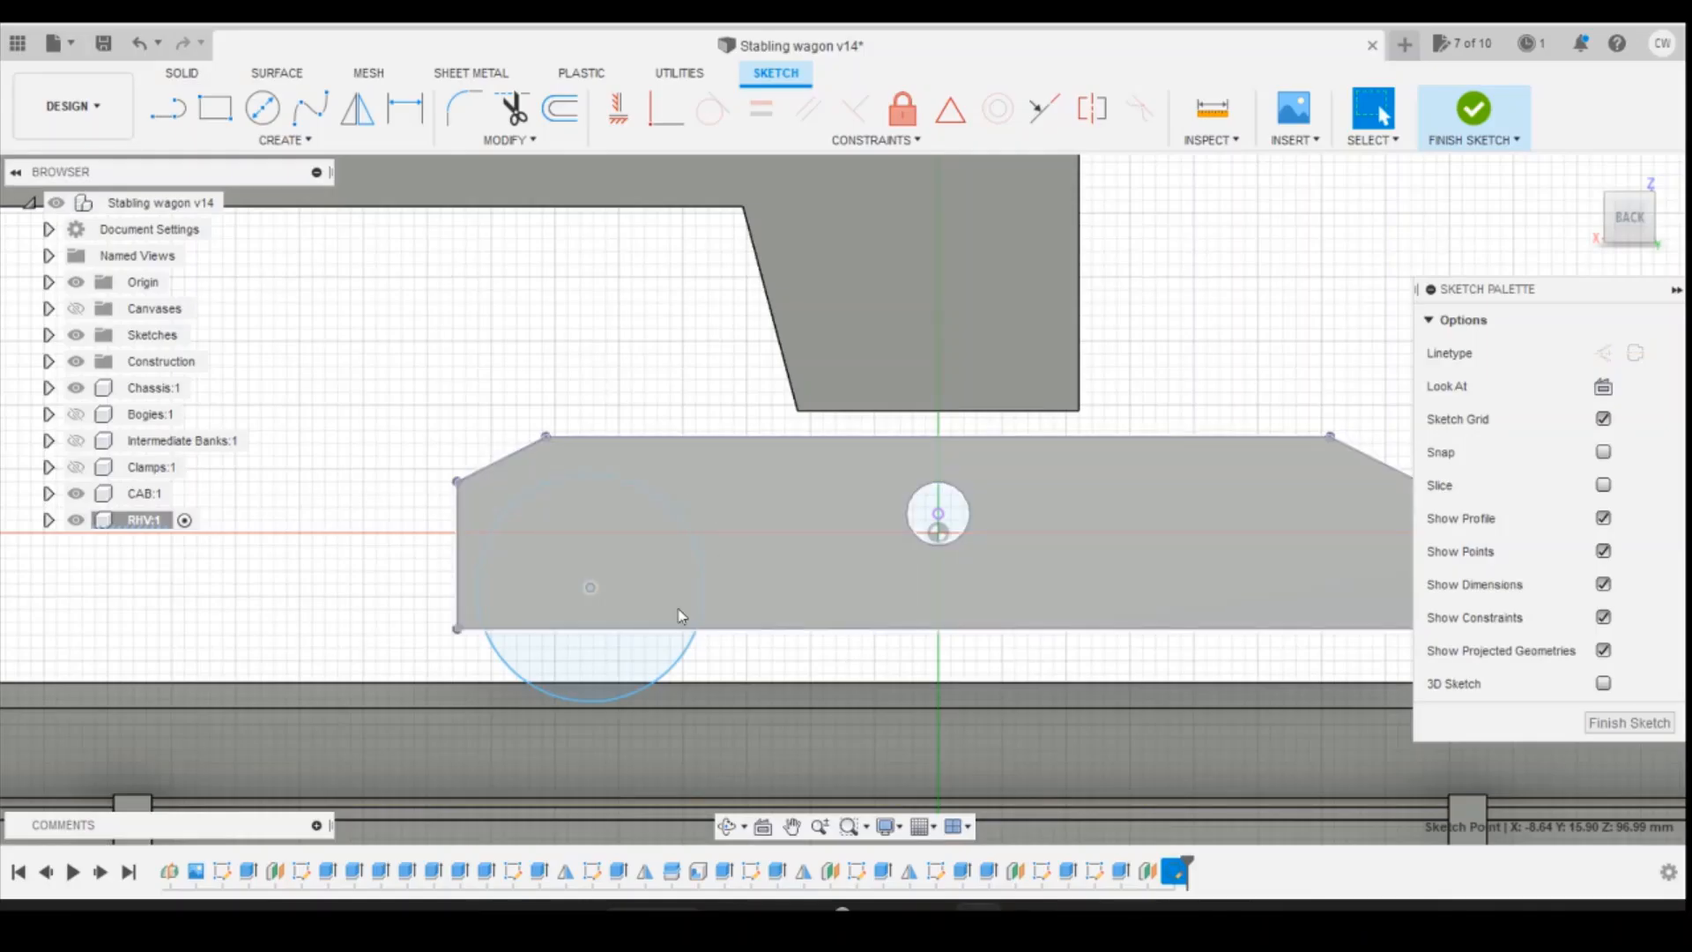
left_click_drag(591, 589, 597, 597)
Step: Dimension the circle's diameter as 1.75 mm
key("d")
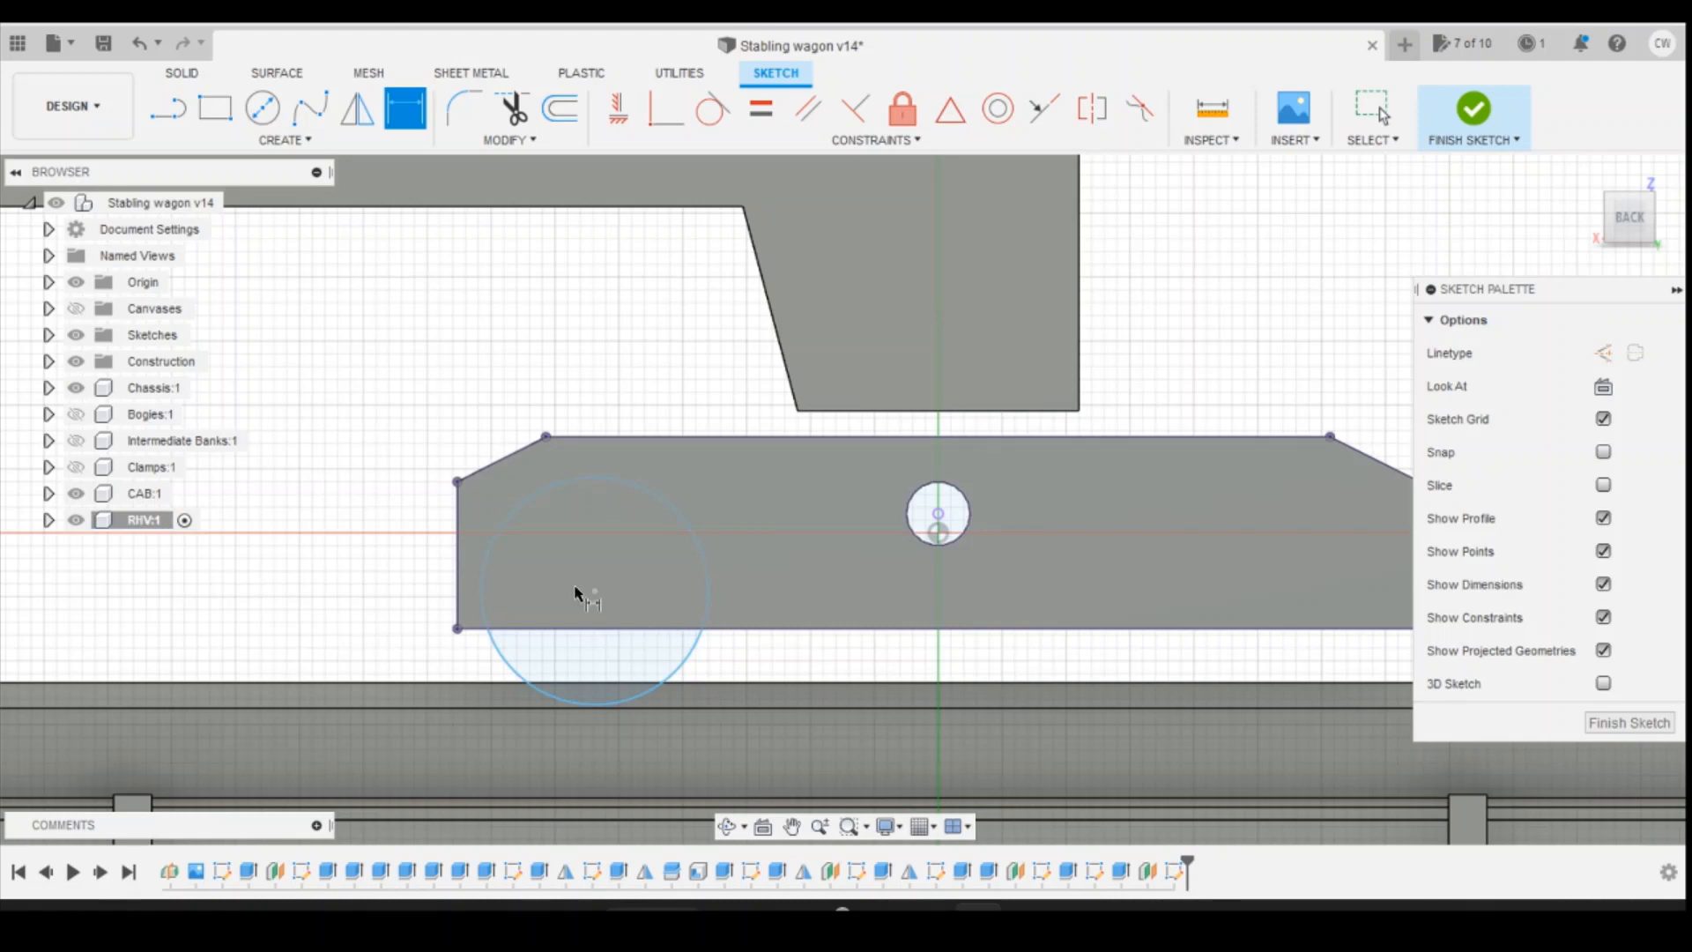
left_click(597, 592)
left_click(595, 591)
left_click(705, 559)
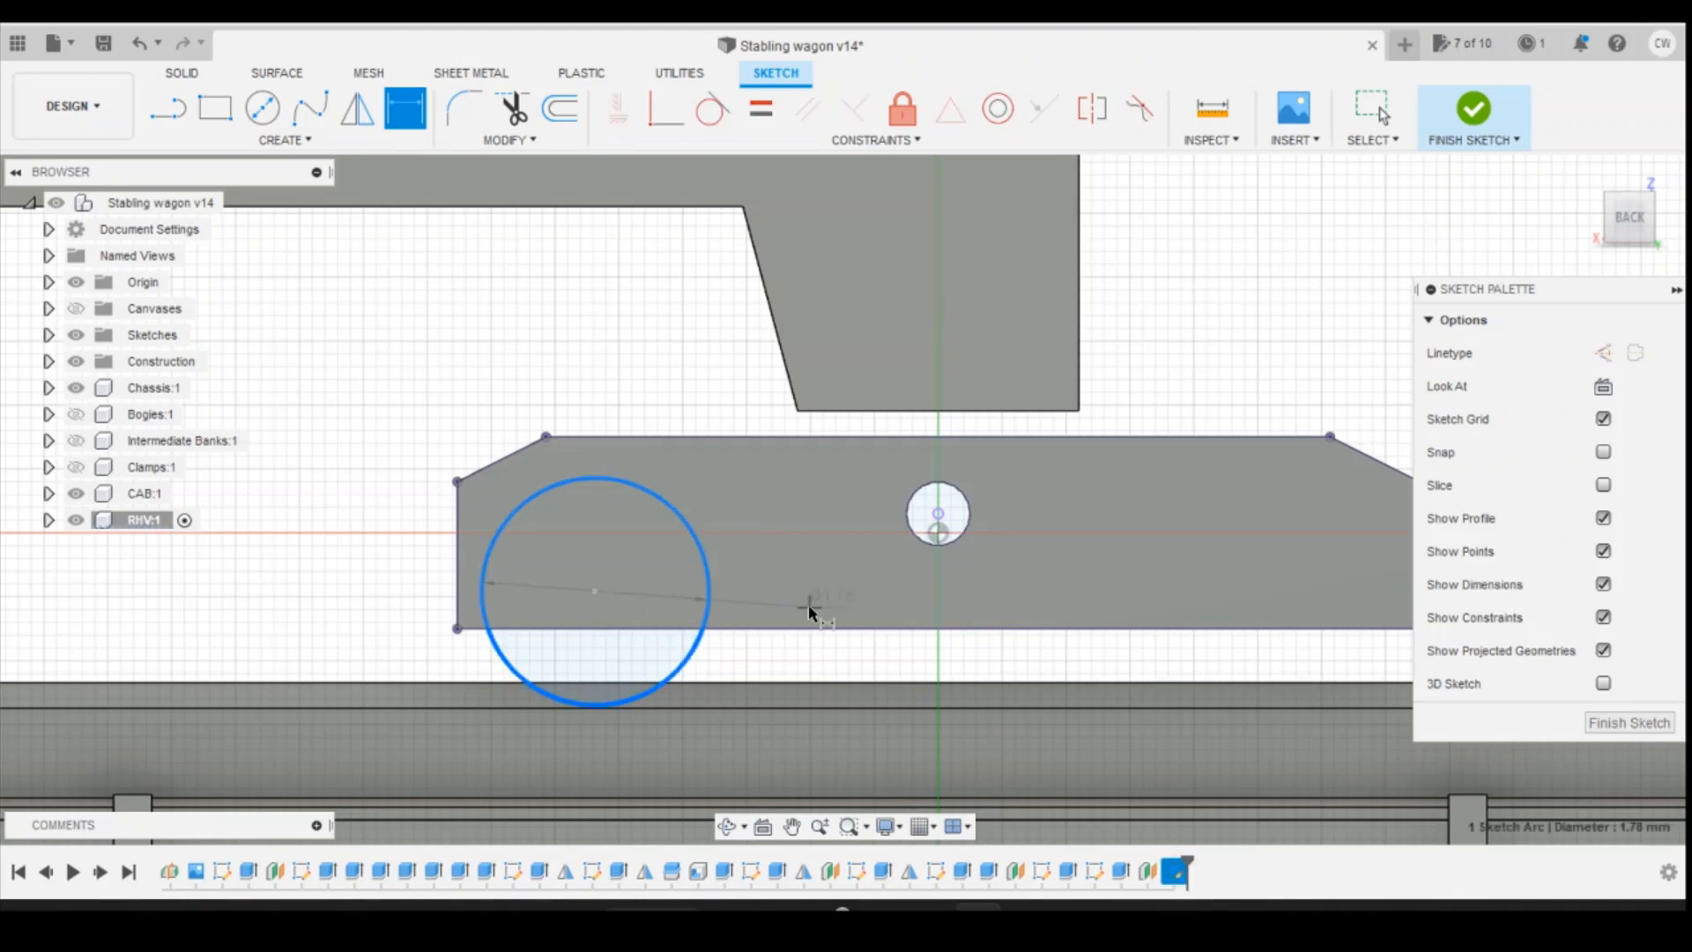
left_click(694, 608)
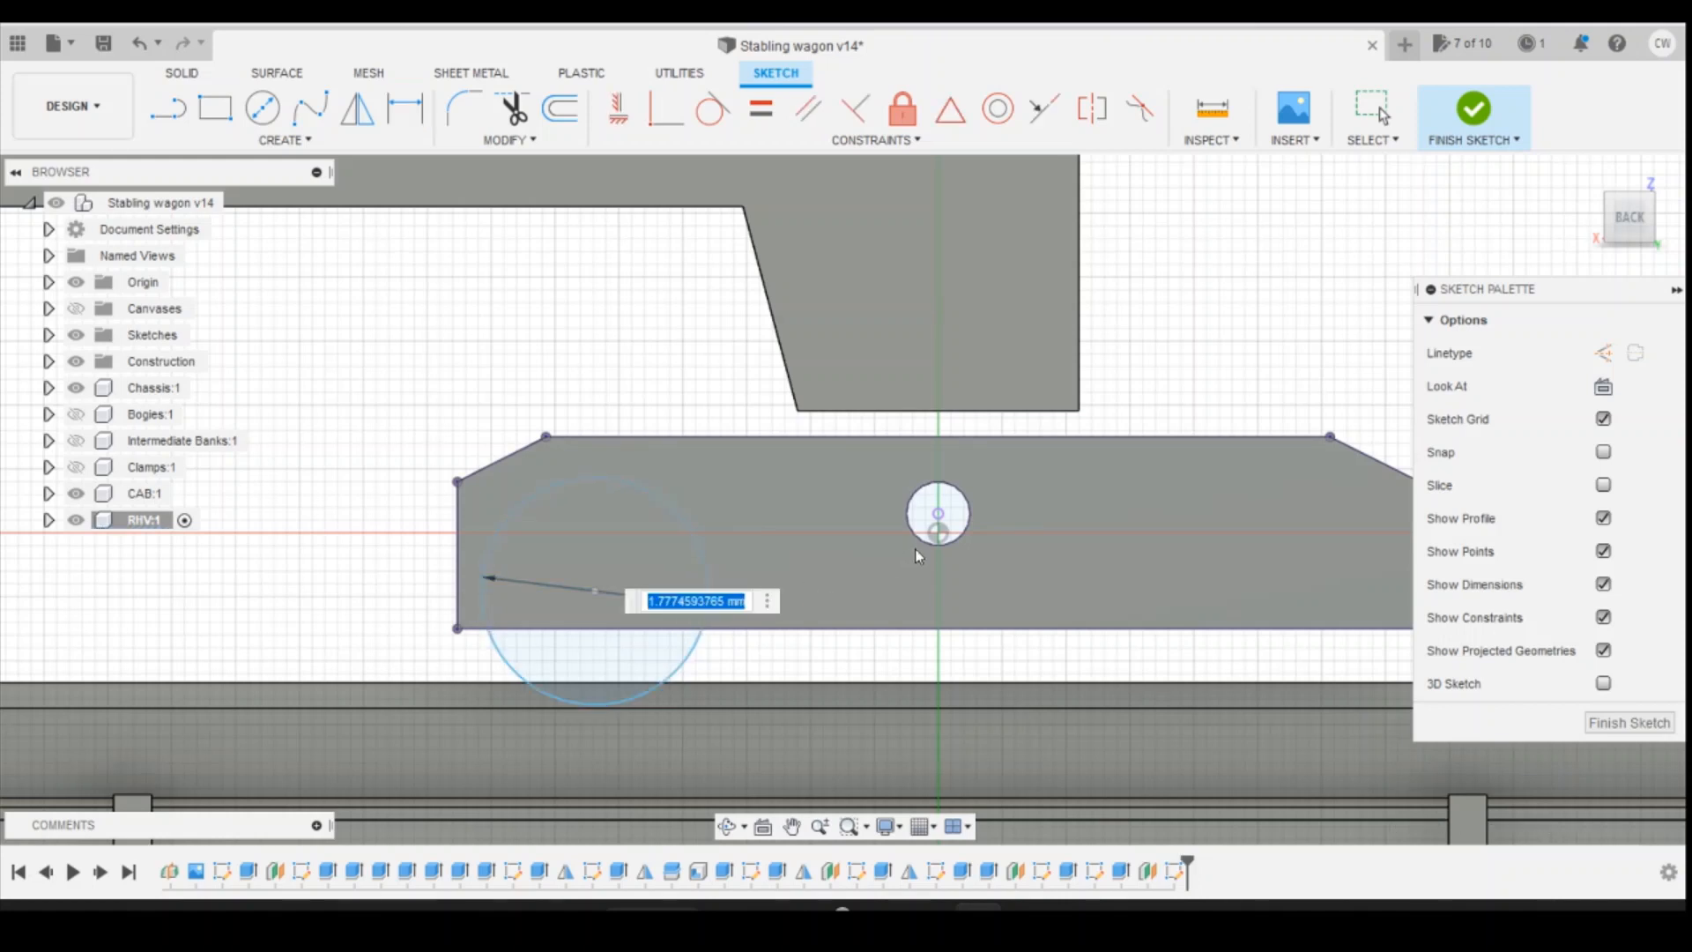
type("1.75")
key("Return")
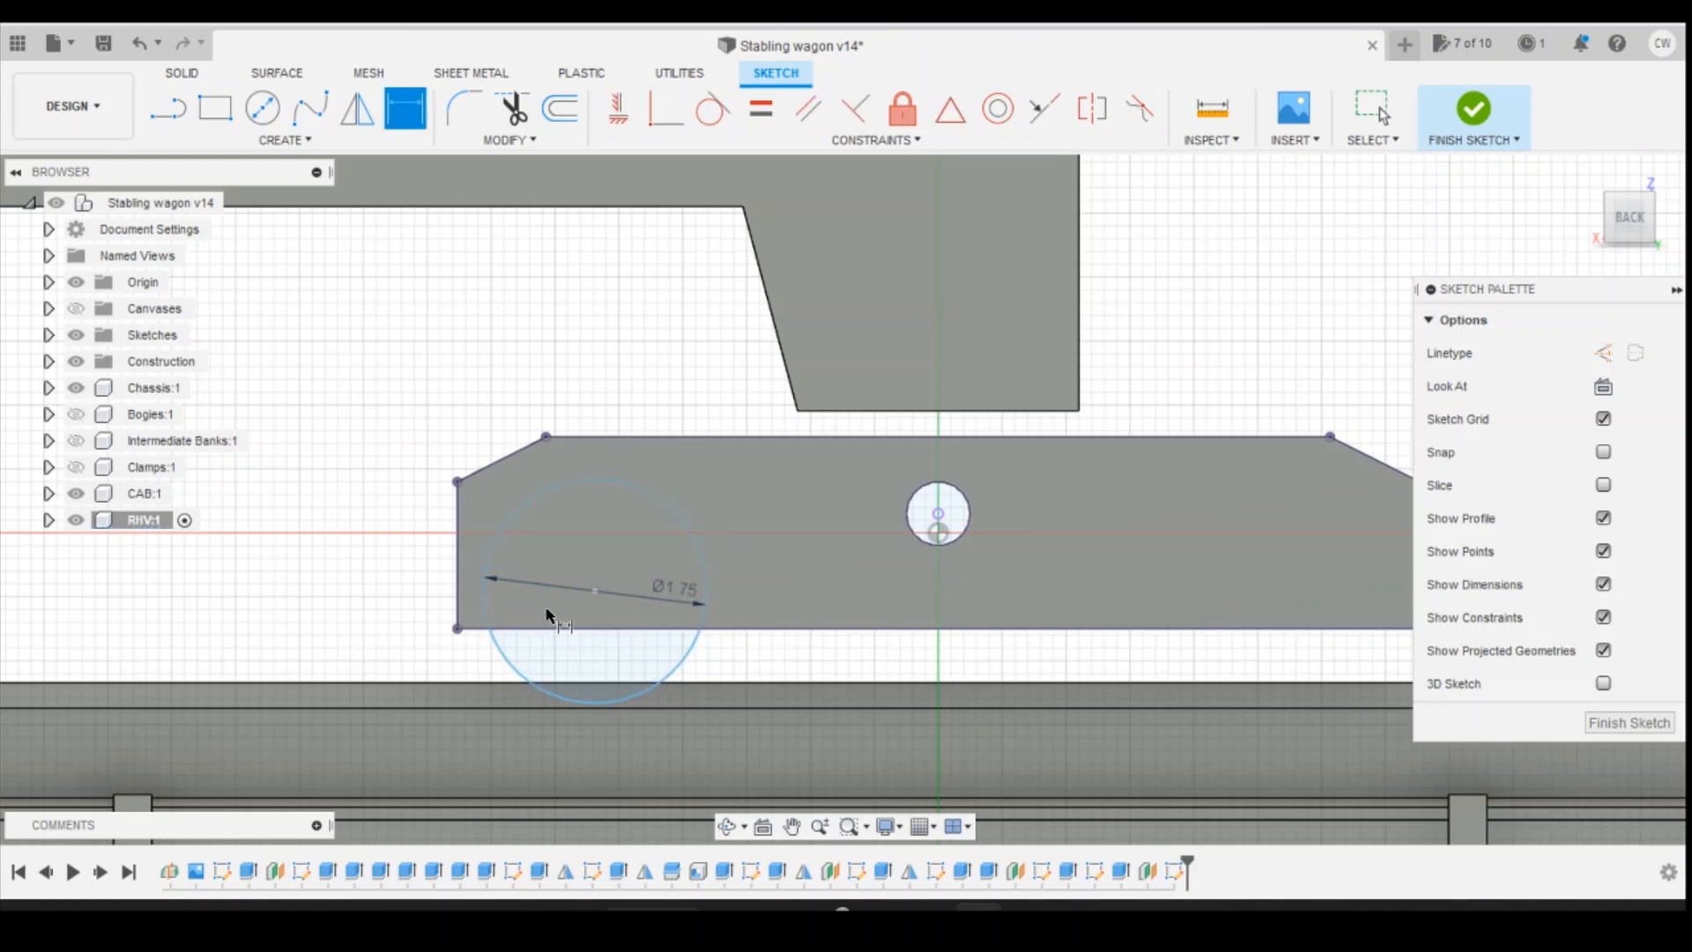
Step: Dimension the circle's centre 0.3 mm above the beam's lower edge and 1.1 mm from the beam's left edge
left_click(596, 590)
left_click(650, 626)
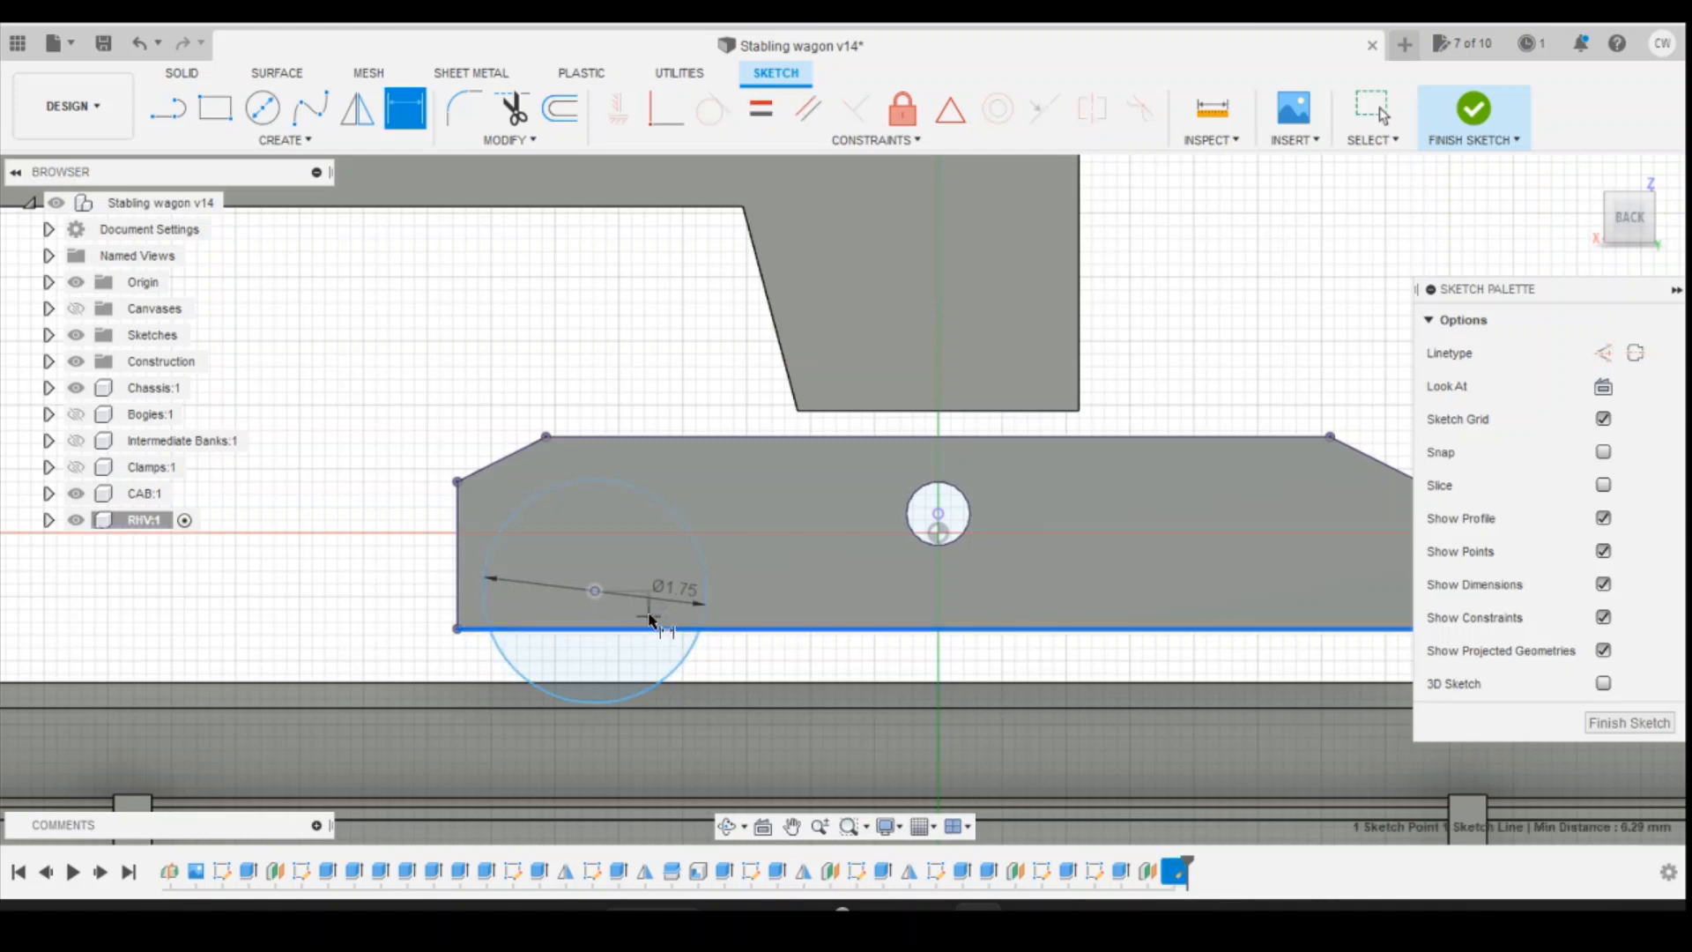
left_click(721, 643)
type("0.3")
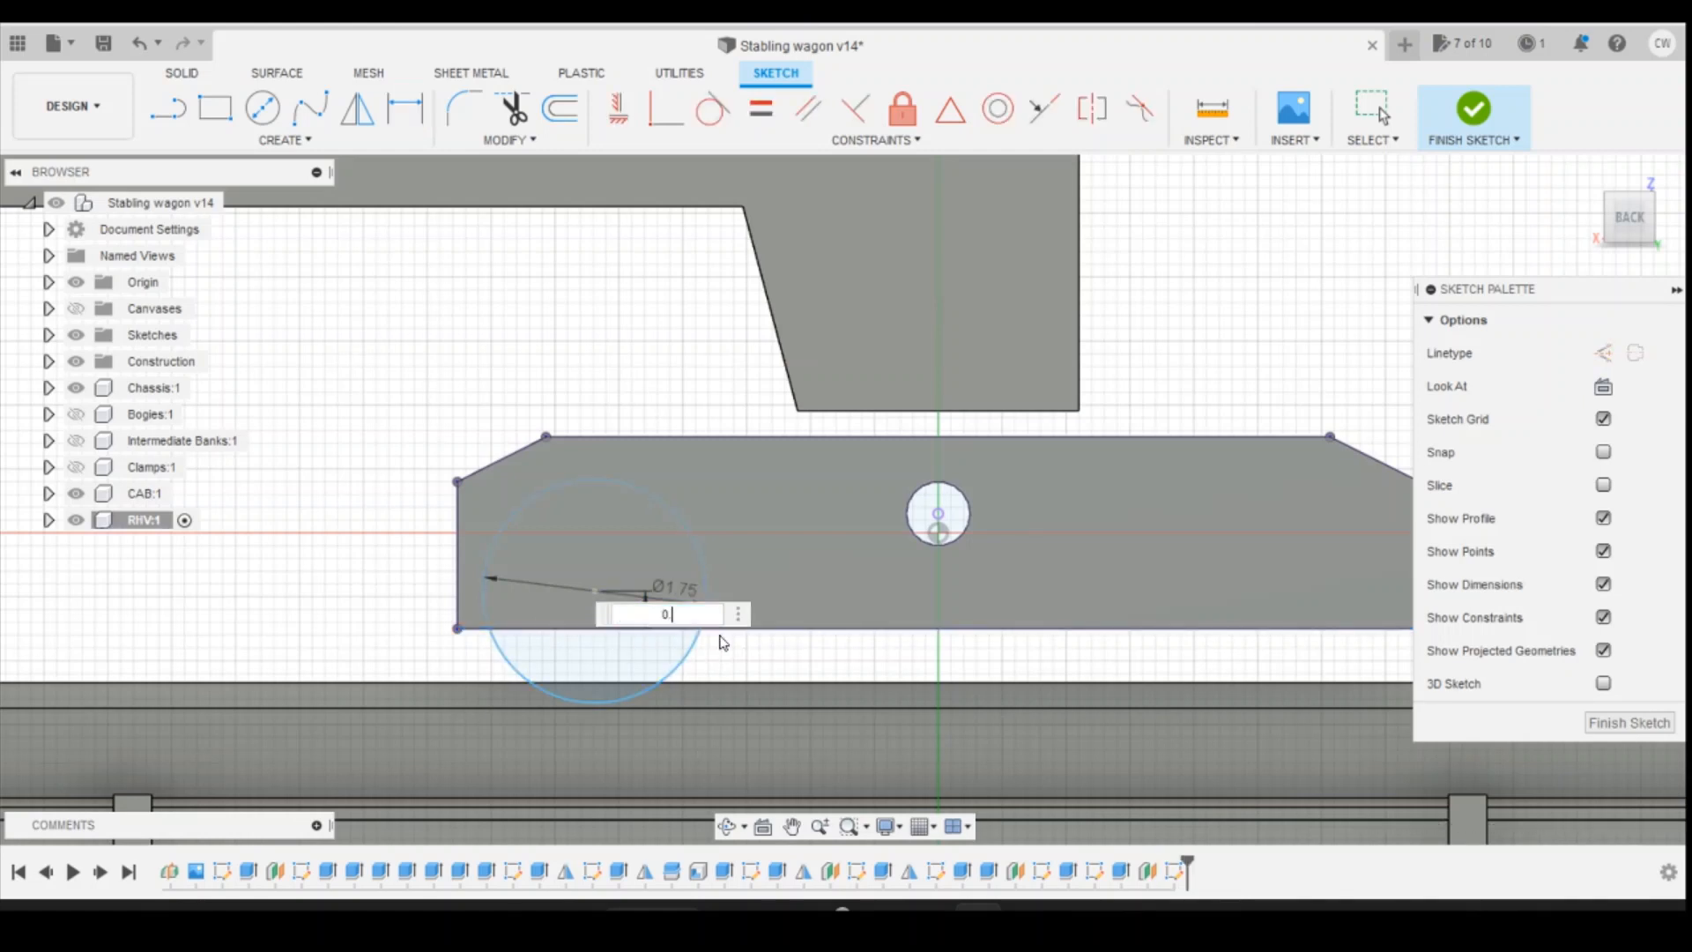
key("Return")
left_click(596, 591)
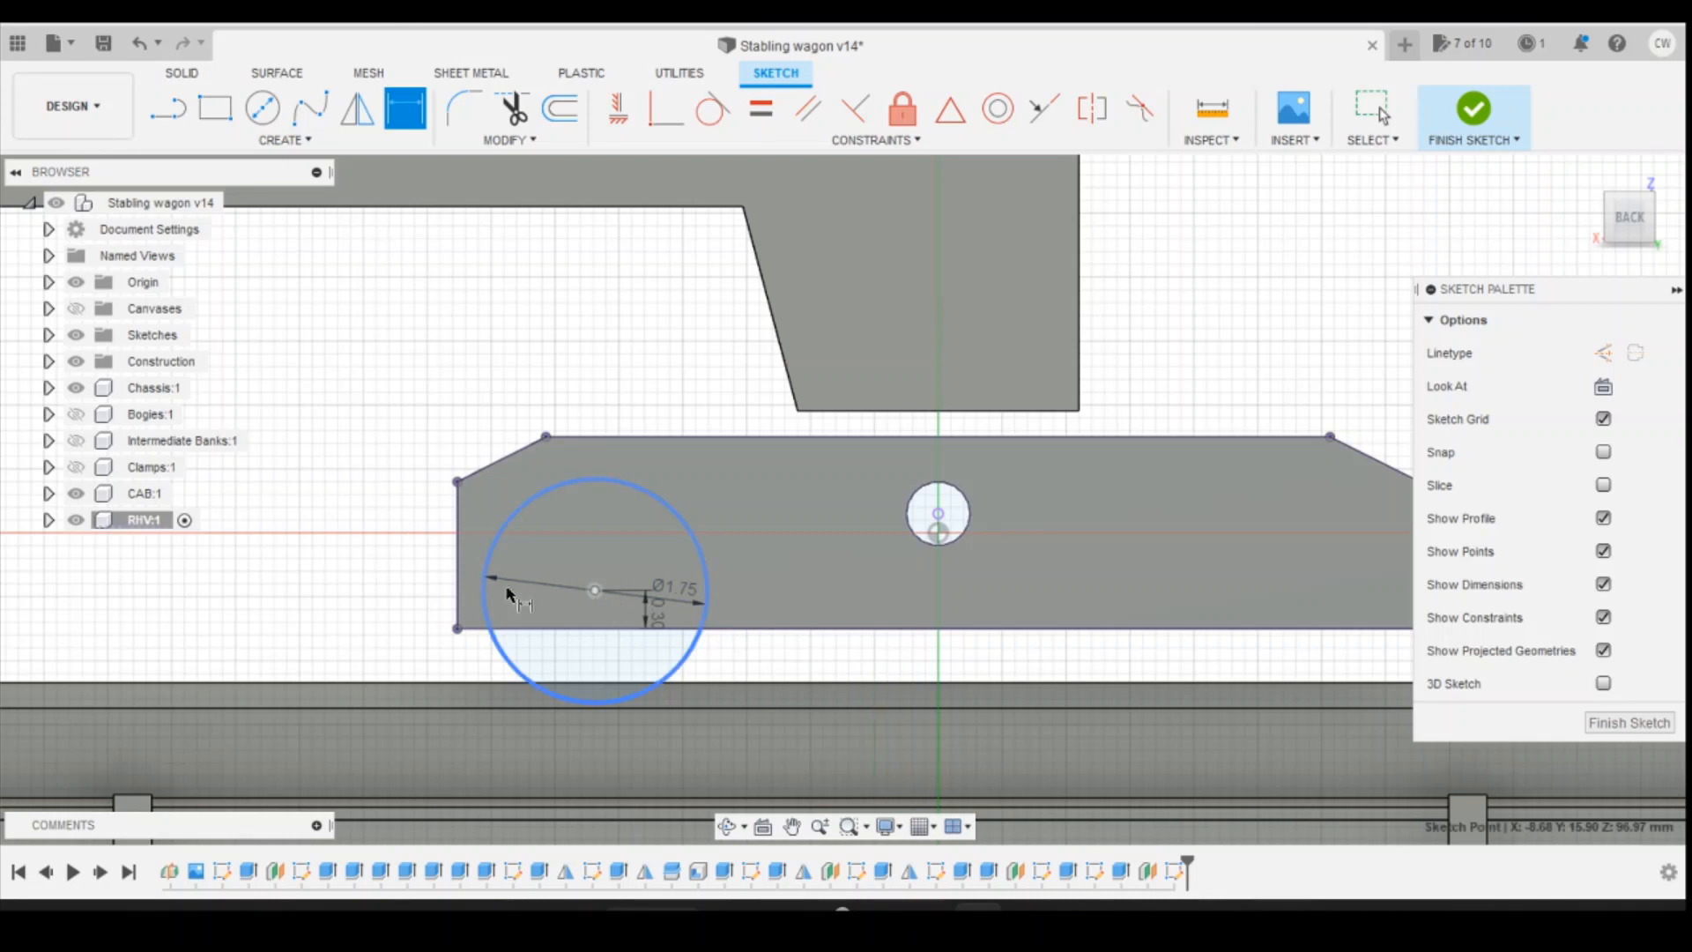
left_click(459, 591)
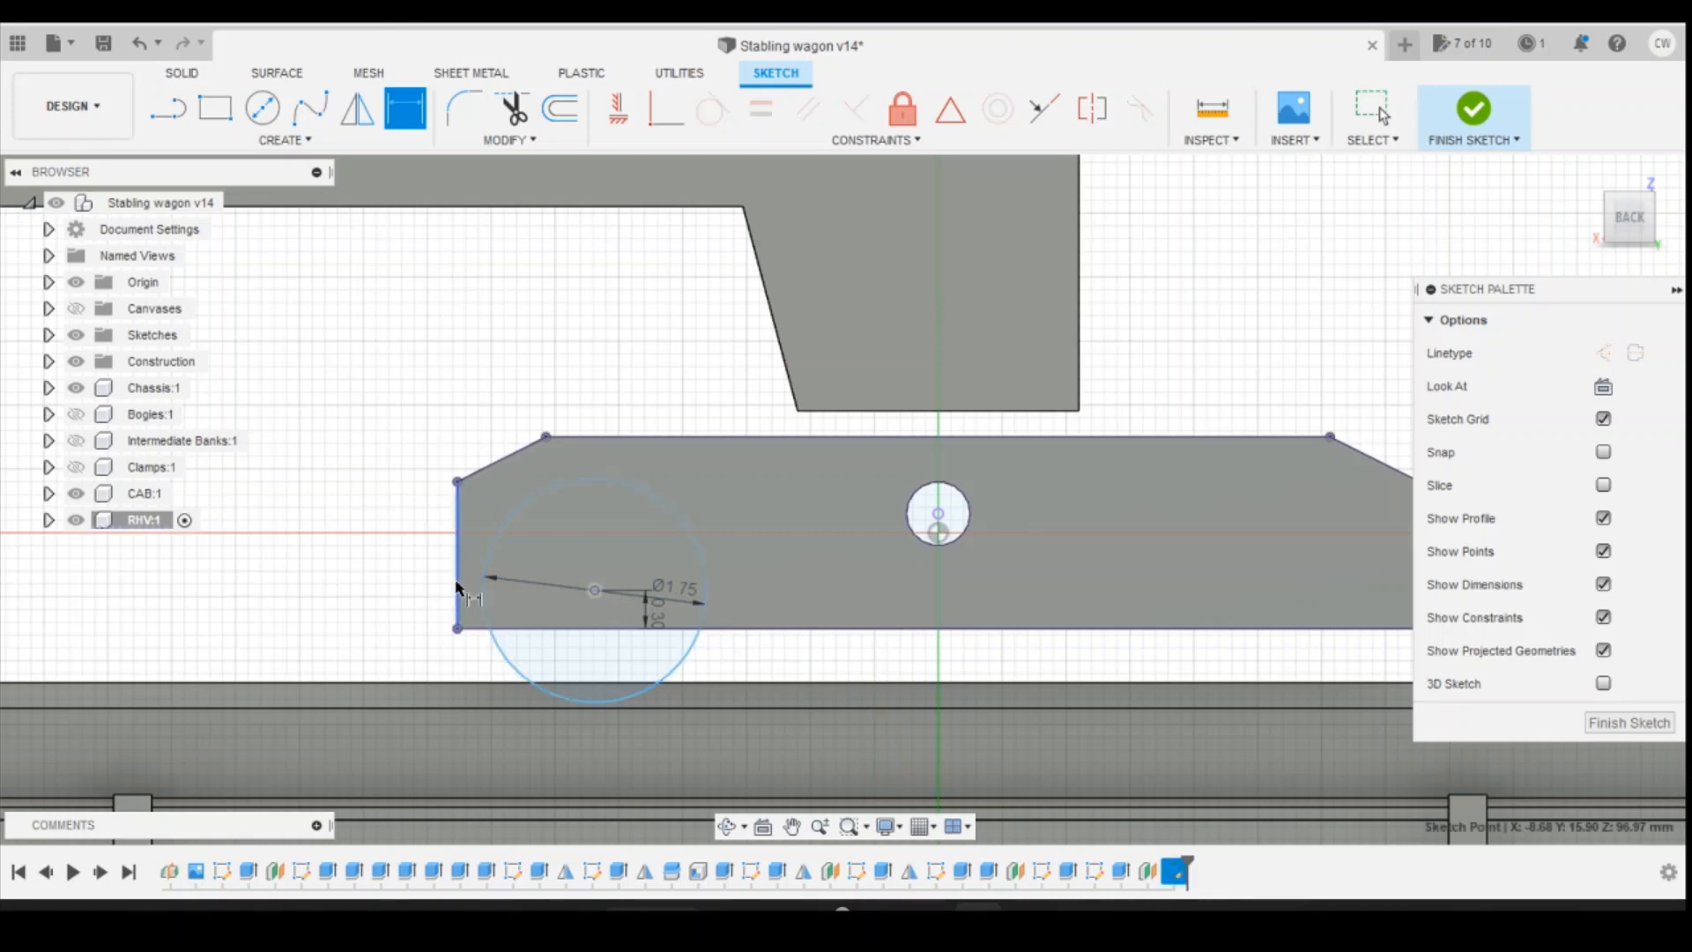
left_click(791, 674)
type("1.1")
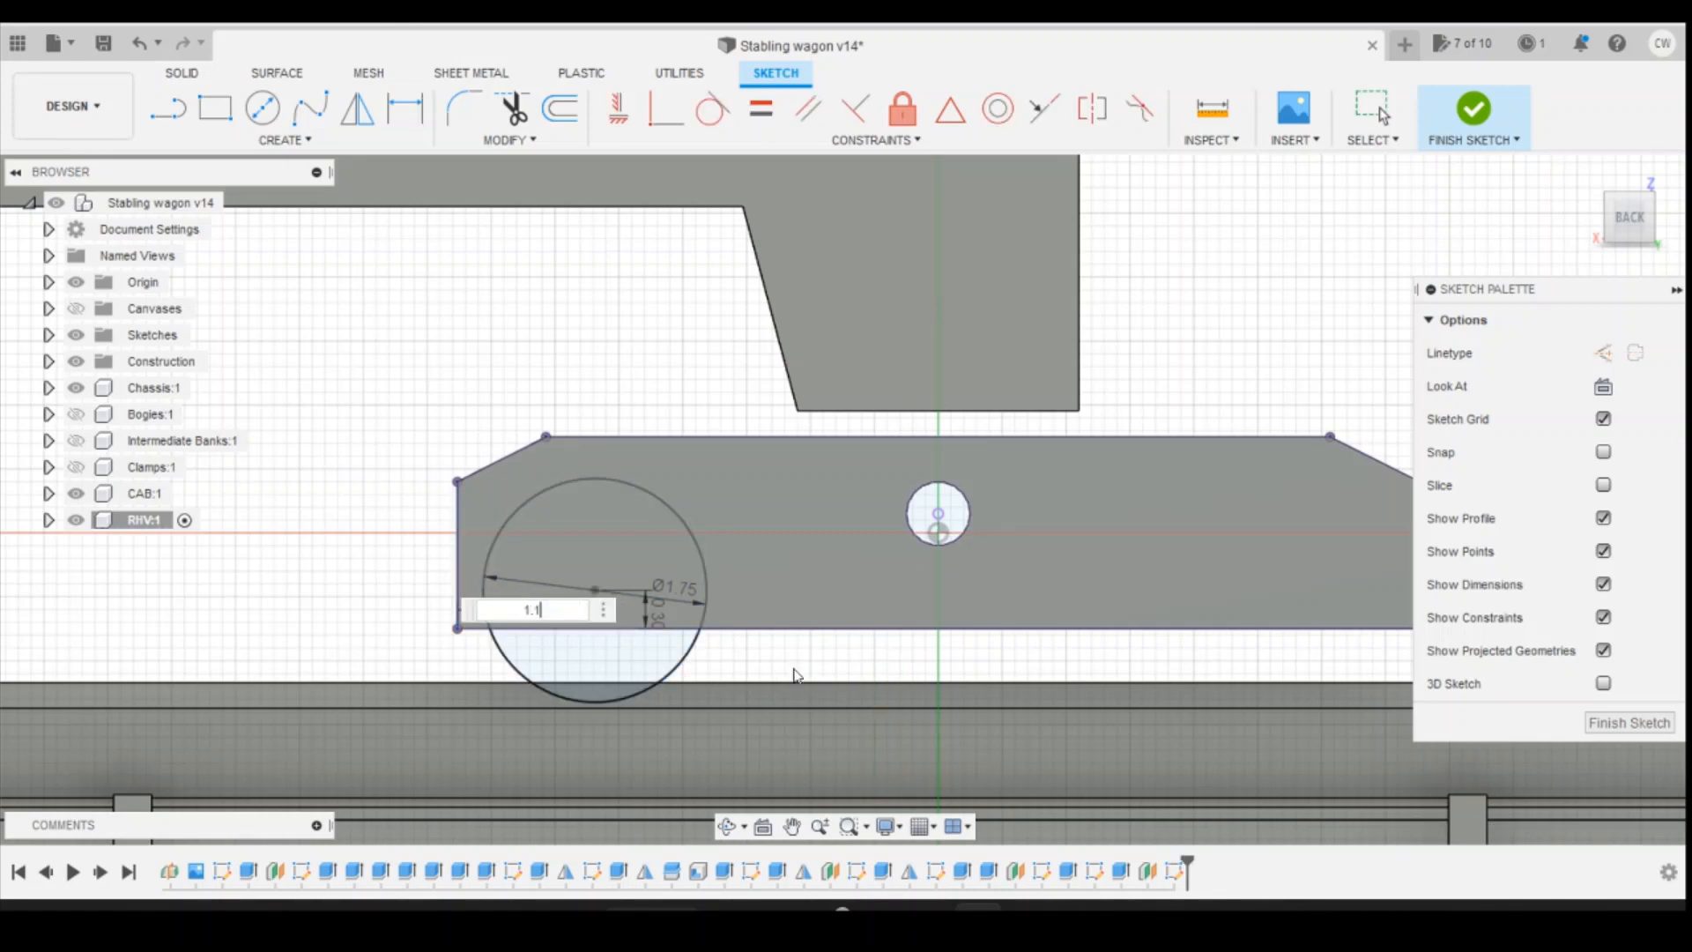
key("Return")
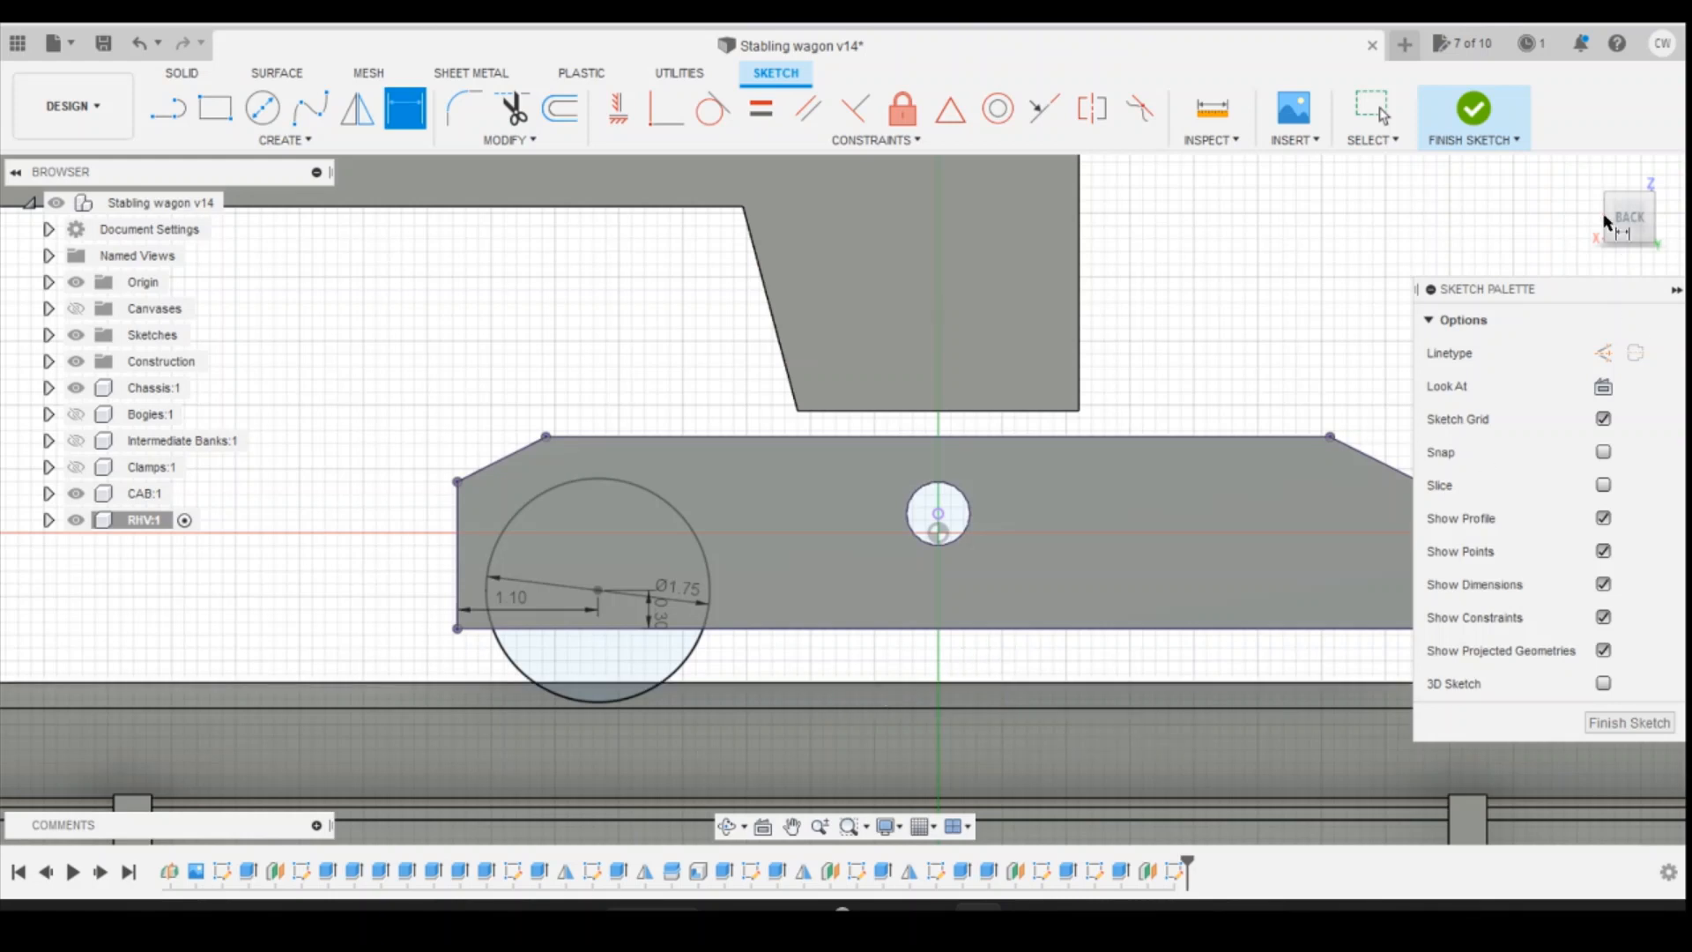
Step: Extrude the circle segment below the beam by -0.18 mm, joined to the beam
mouse_move(1624, 222)
left_mouse_down()
mouse_move(1520, 245)
mouse_move(1509, 199)
mouse_move(1482, 210)
mouse_move(1487, 173)
mouse_move(1479, 279)
left_mouse_up()
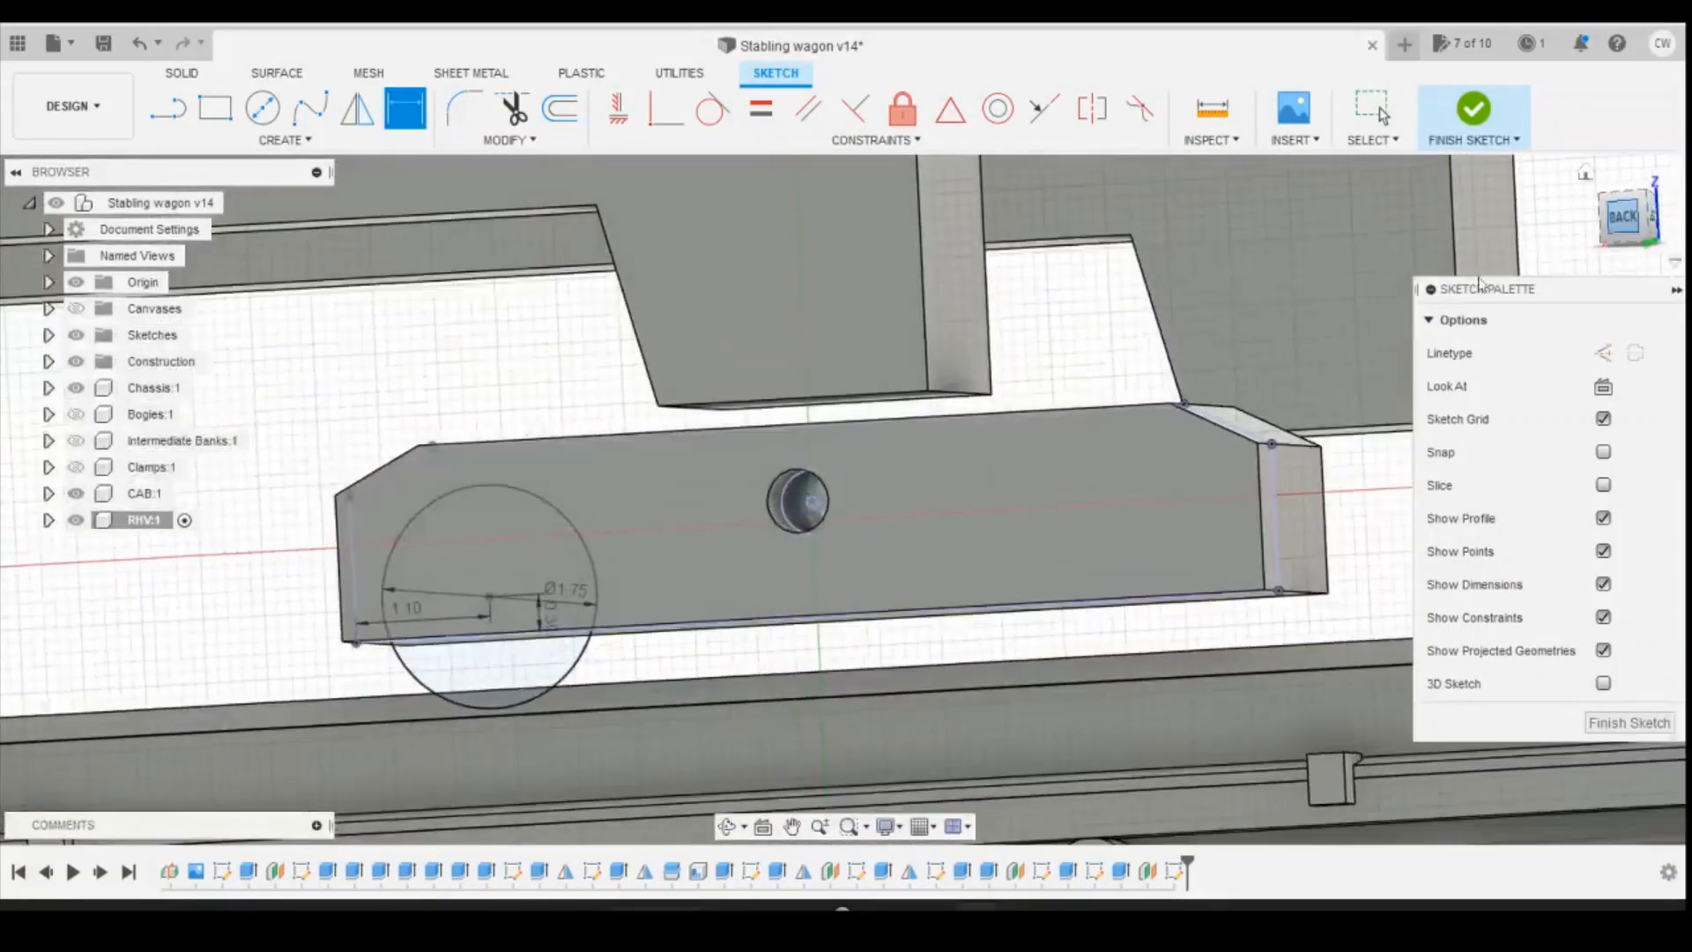
key("Escape")
left_click(511, 668)
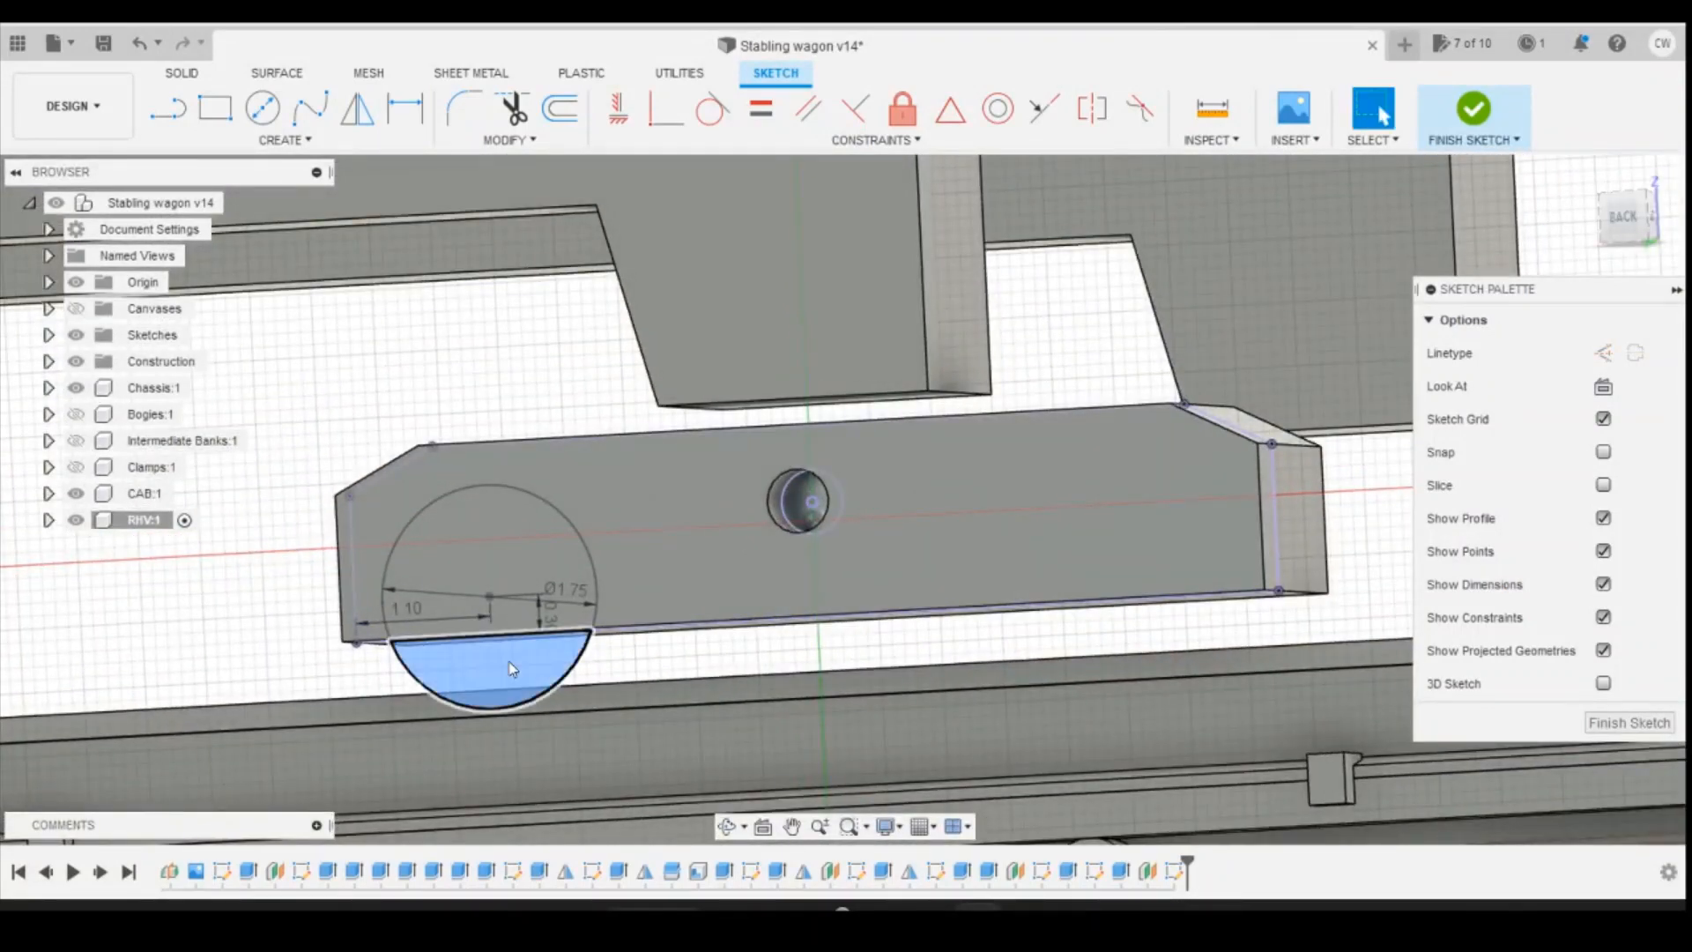
right_click(511, 668)
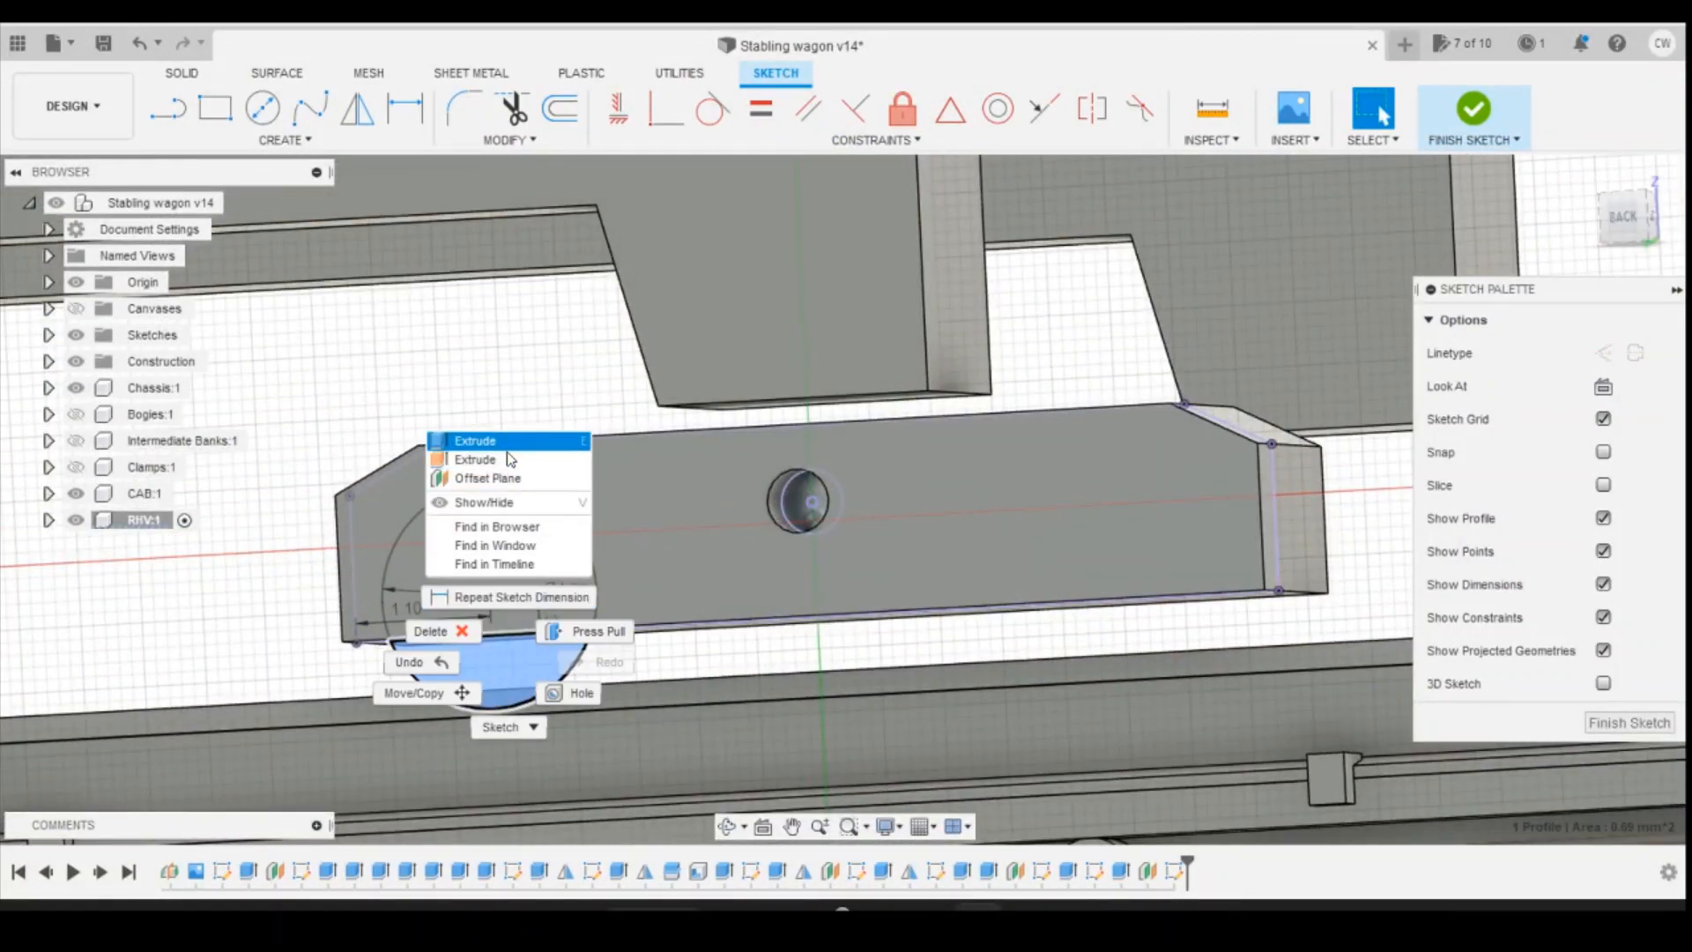
left_click(470, 439)
left_click(1629, 214)
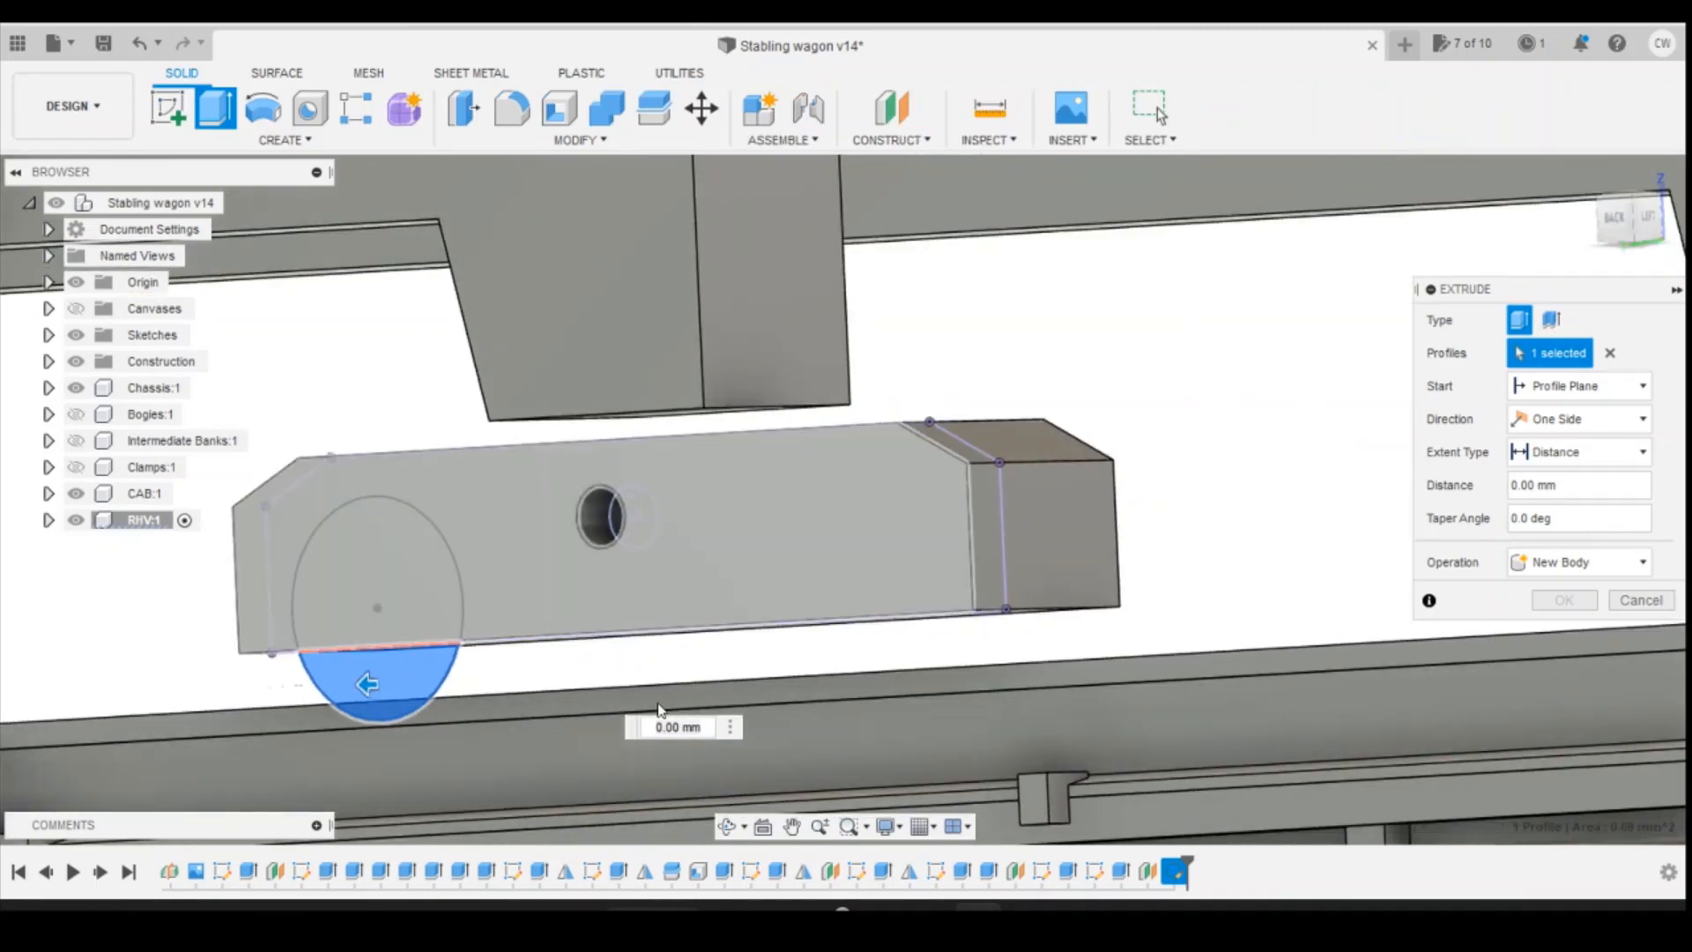
type("-0.24")
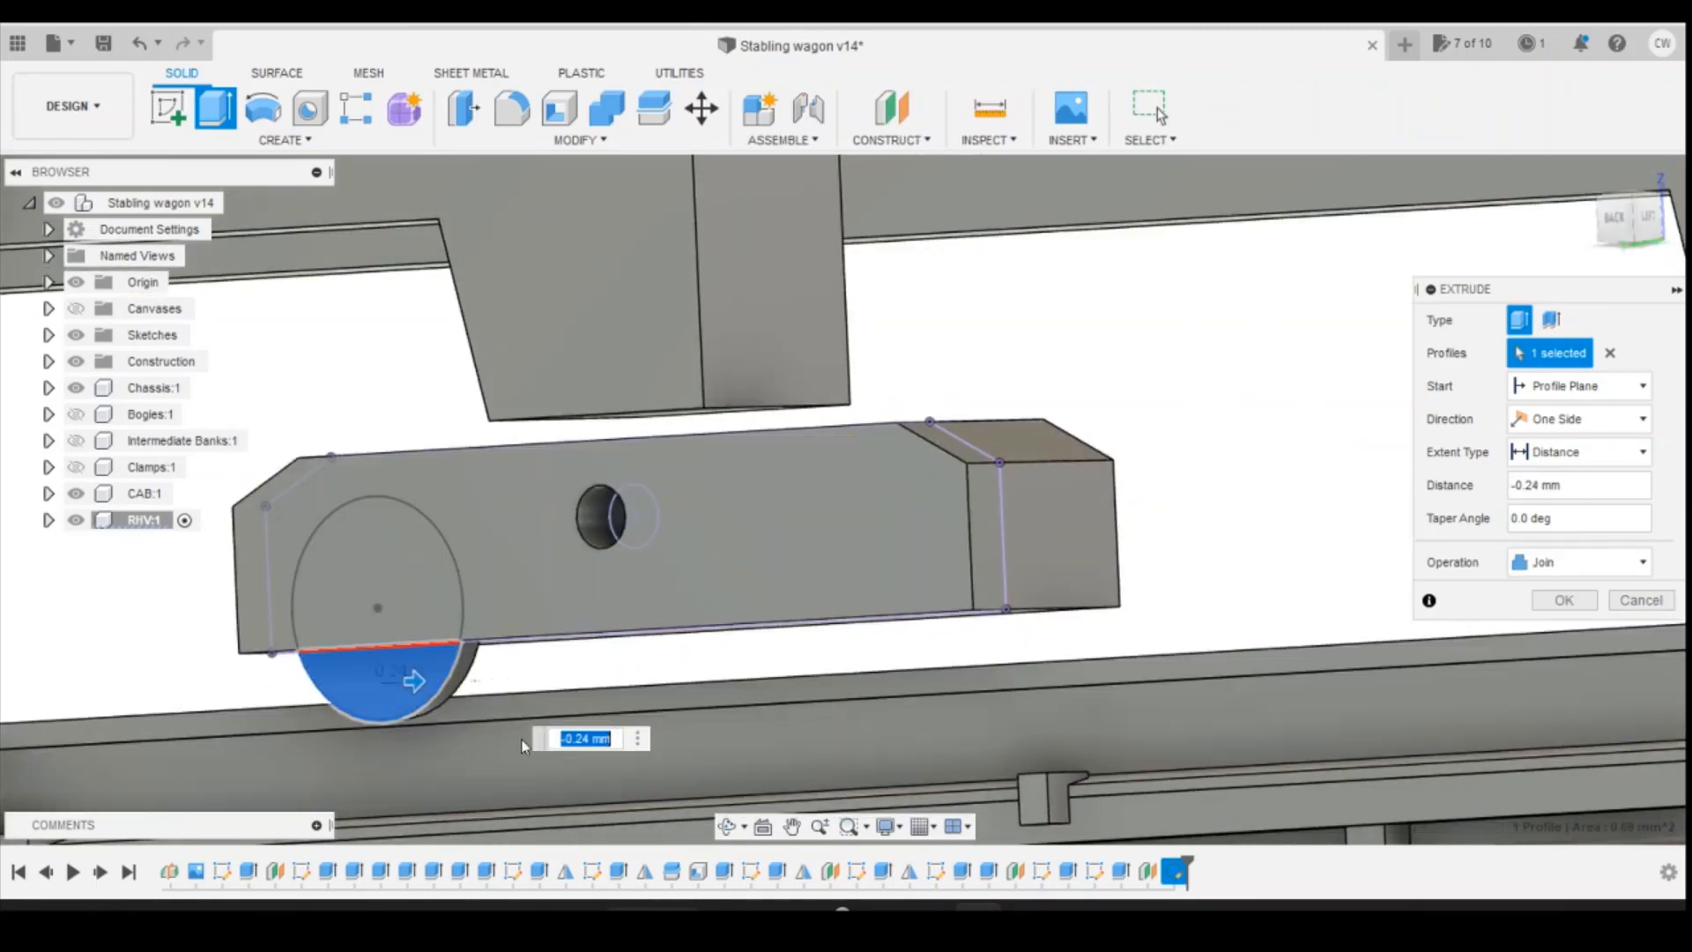
mouse_move(1631, 218)
left_mouse_down()
mouse_move(1594, 199)
mouse_move(1593, 214)
left_mouse_up()
left_click_drag(616, 739, 579, 736)
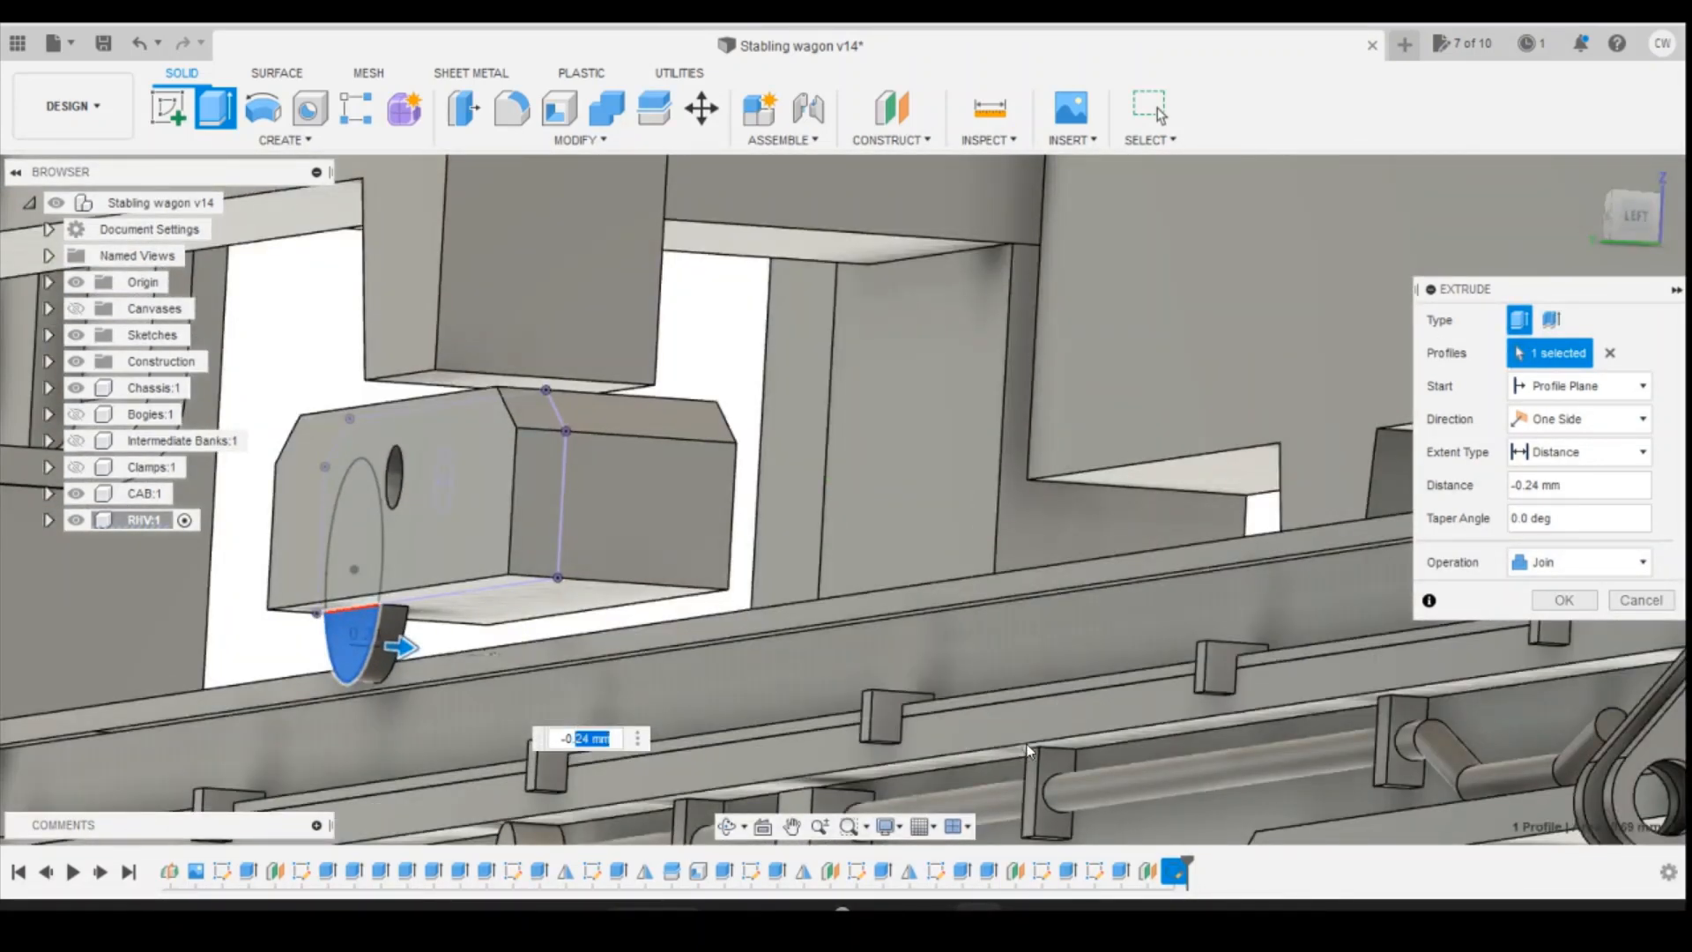
type("18")
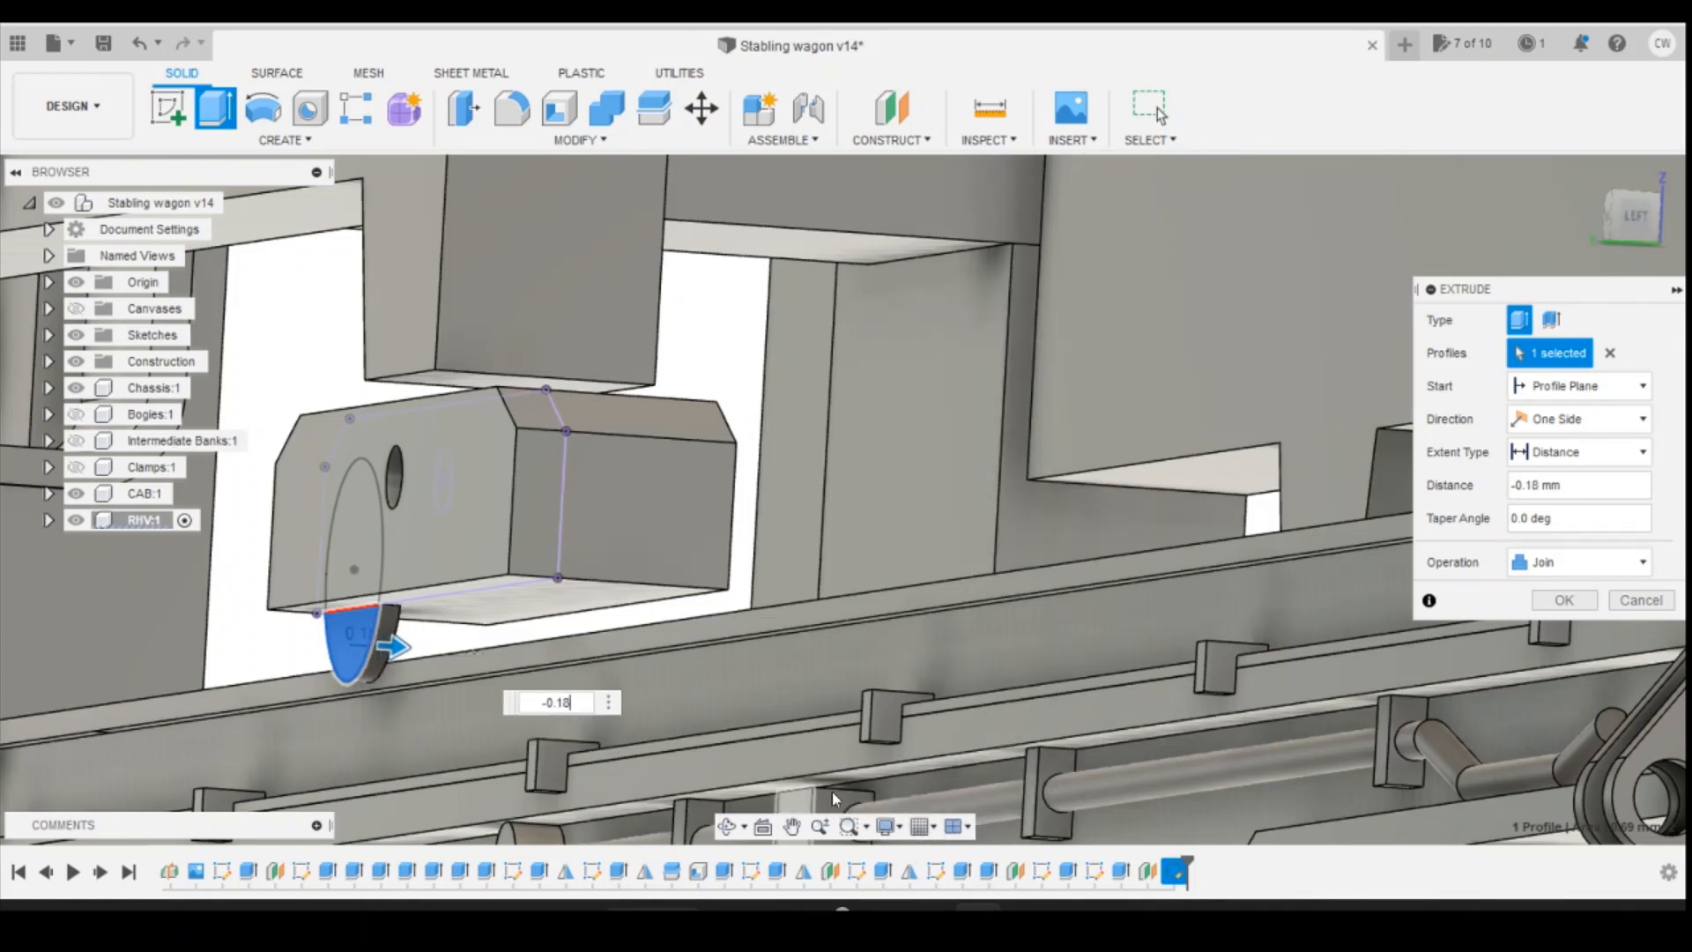
key("Return")
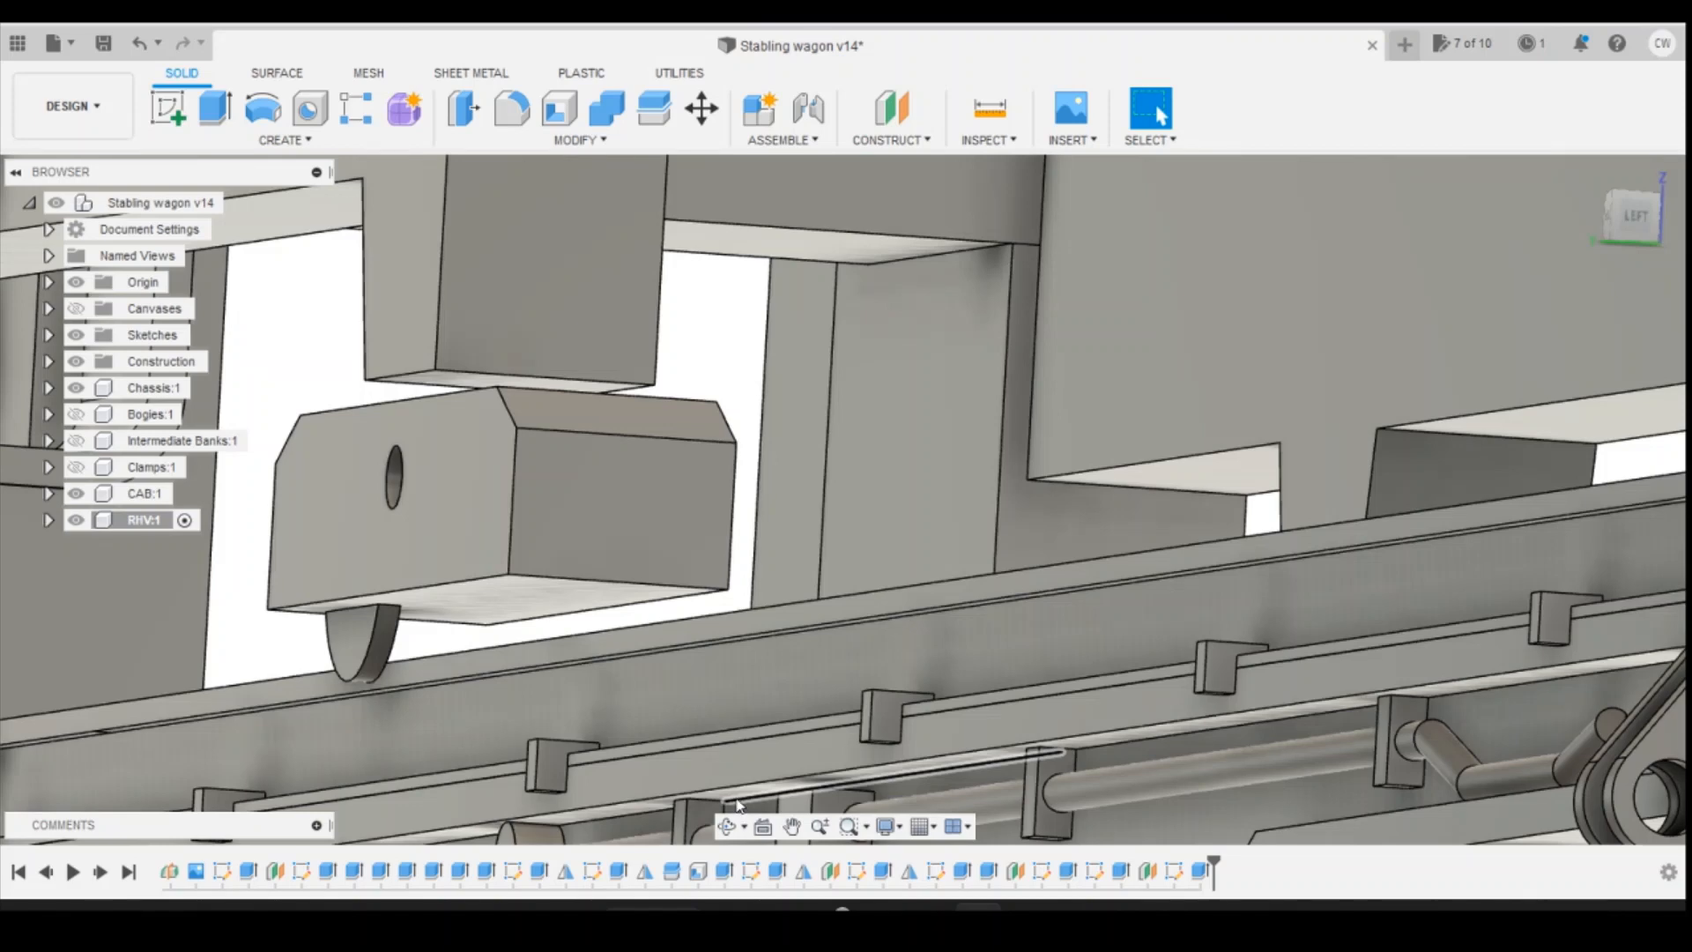
Step: Create a midplane between the beam's two opposite large faces that contain the round hole
left_click(1625, 219)
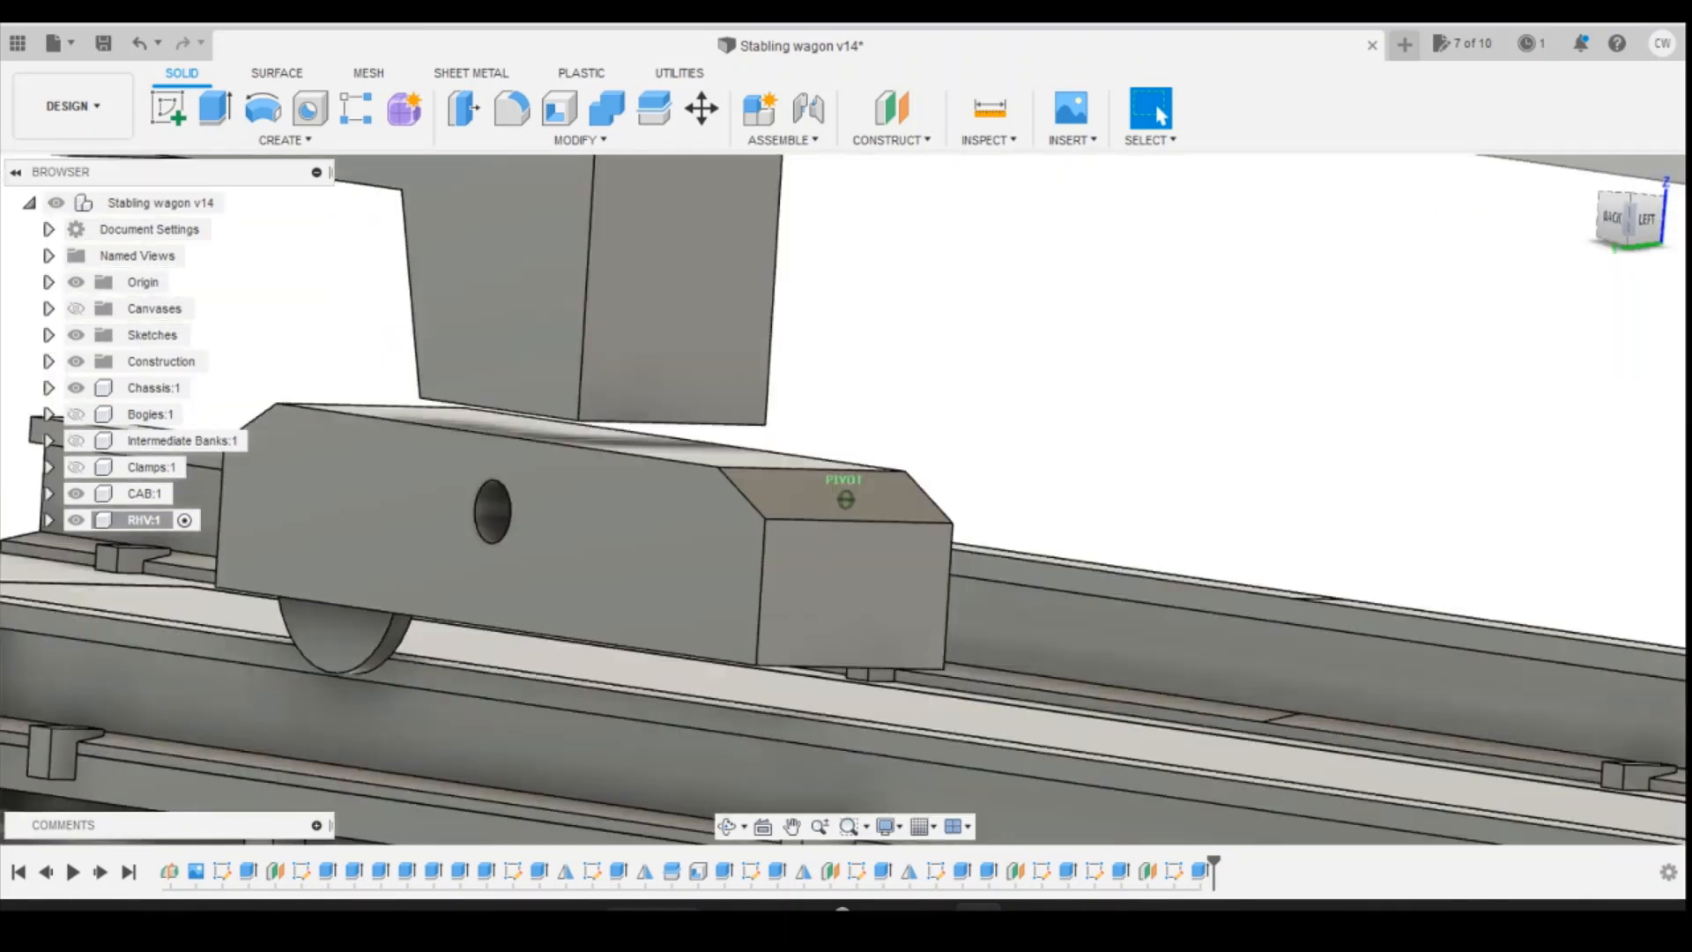
middle_click_drag(573, 291, 887, 302, "shift")
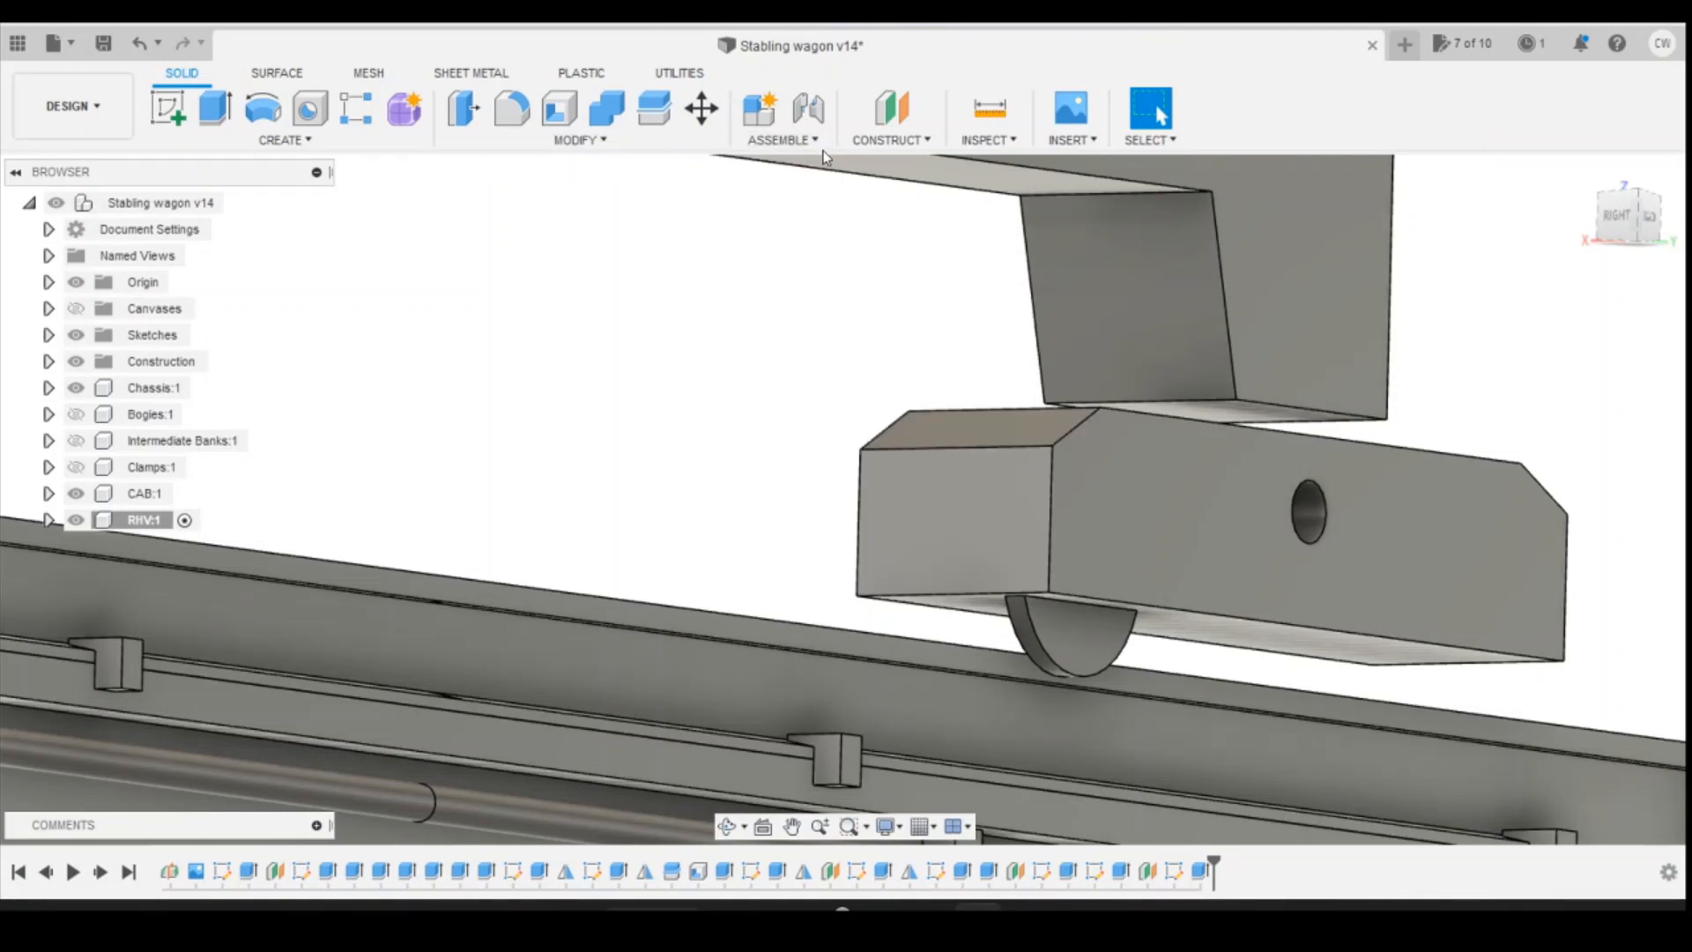
left_click(895, 128)
left_click(897, 237)
left_click(1112, 556)
left_click_drag(1617, 226, 1647, 221)
left_click(1270, 493)
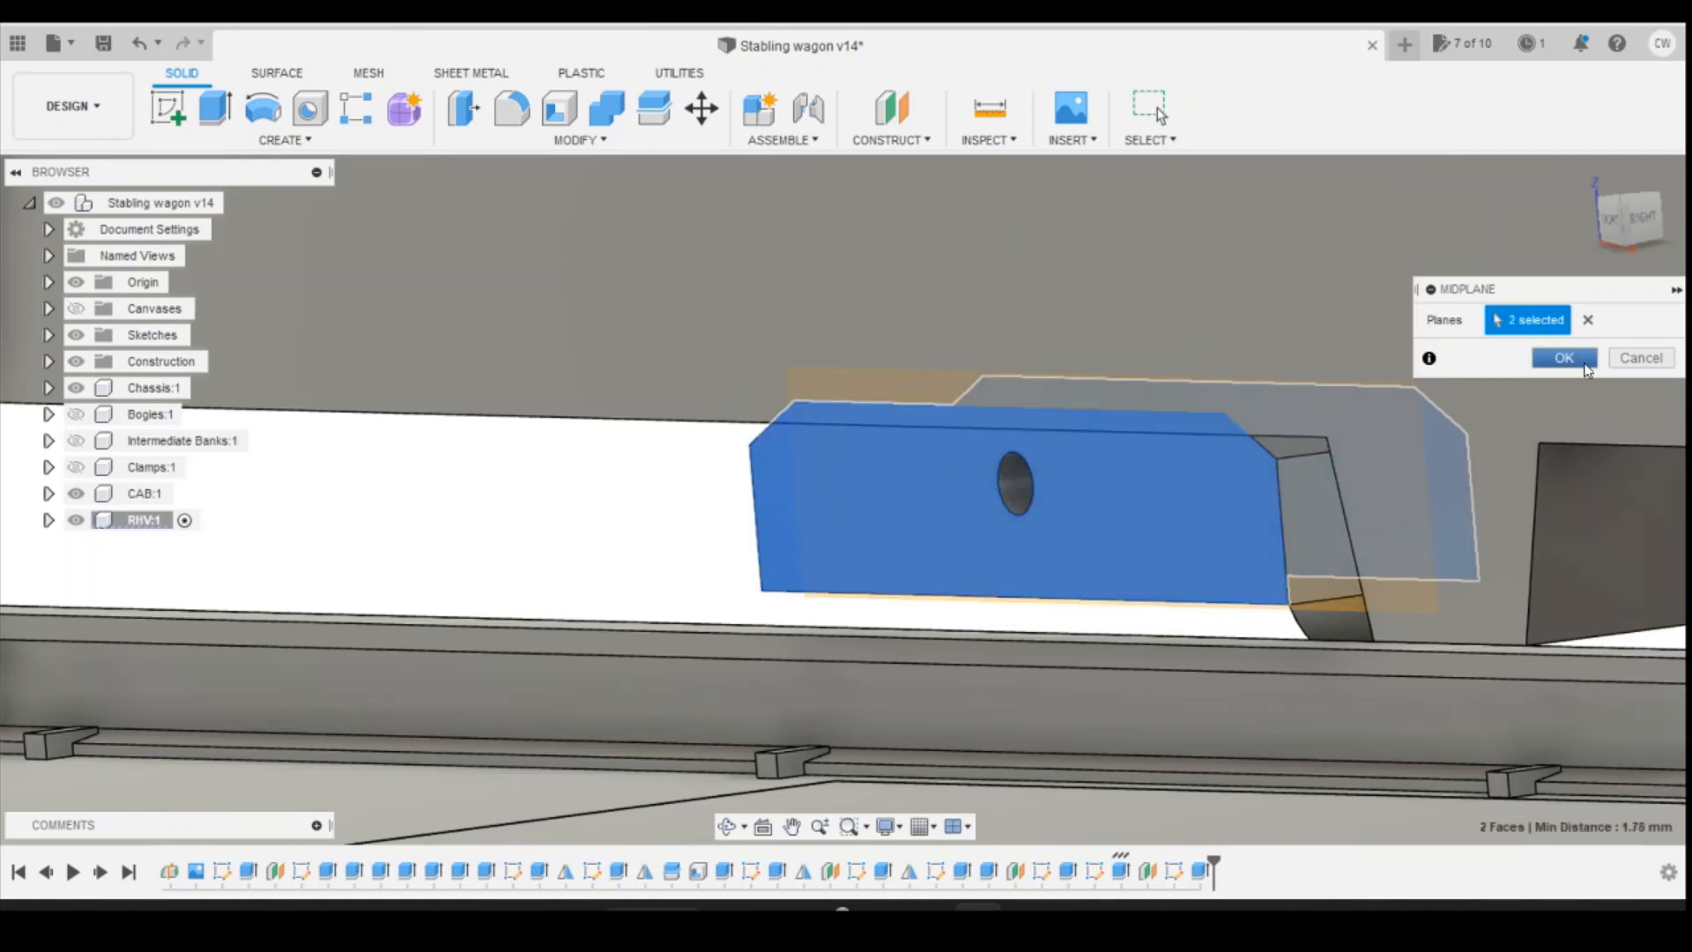
left_click(1565, 358)
Step: Mirror the extruded half-disc feature across the beam's new midplane, with compute type Adjust
middle_click_drag(353, 273, 60, 242, "shift")
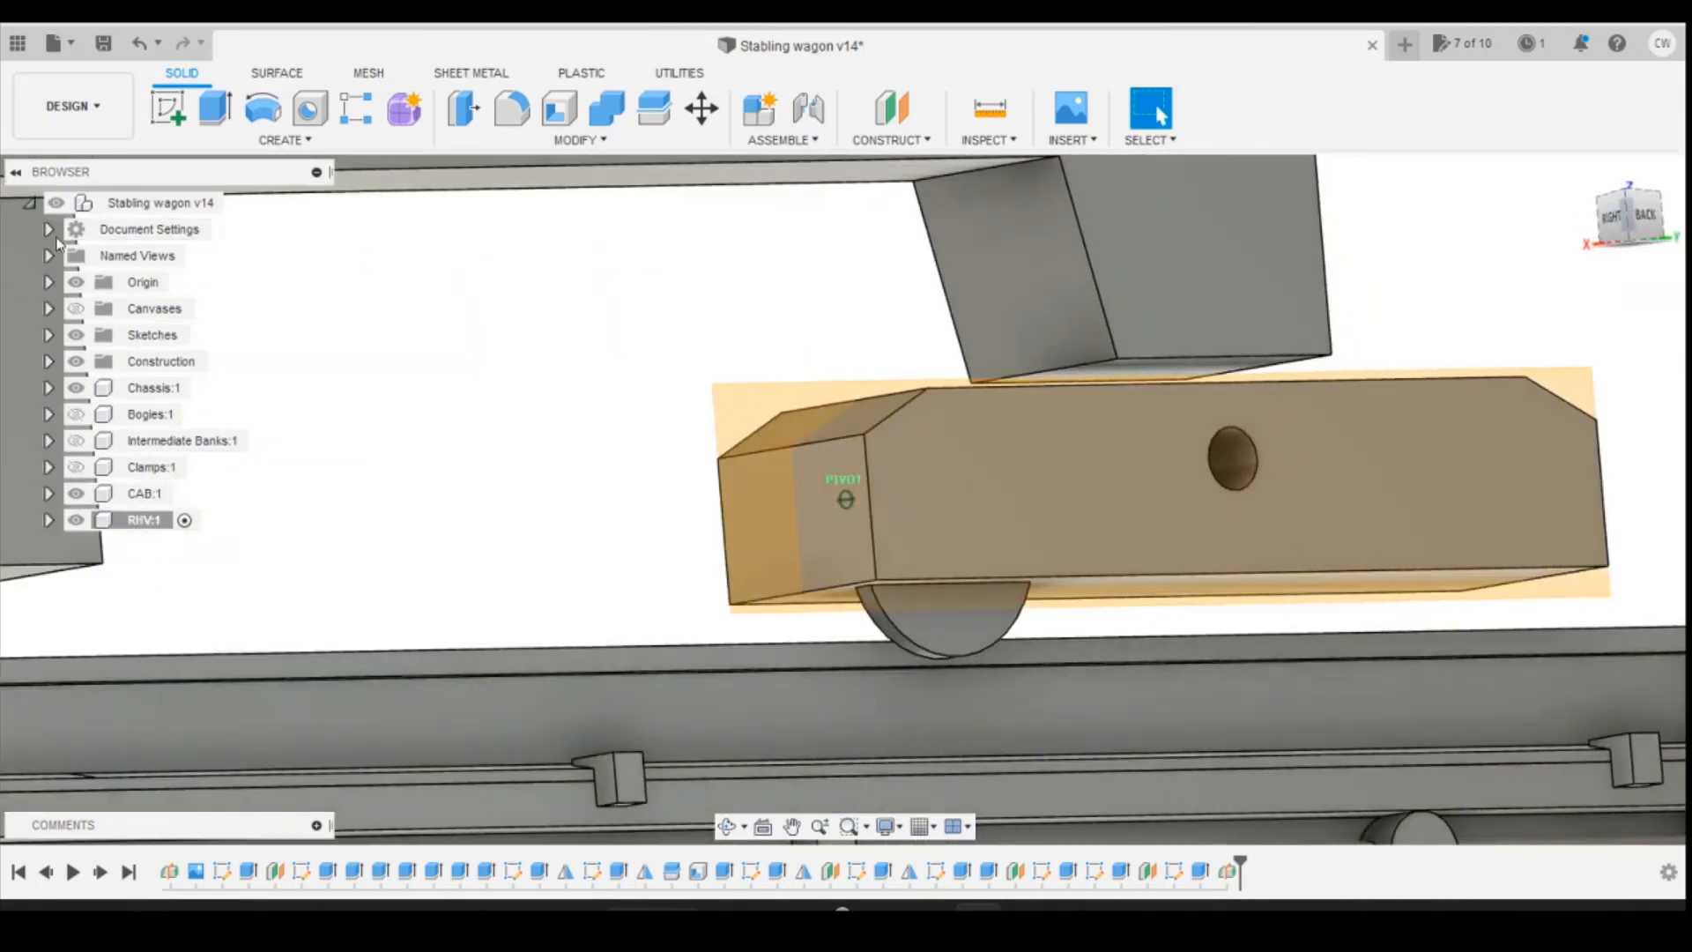
left_click(284, 139)
left_click(238, 652)
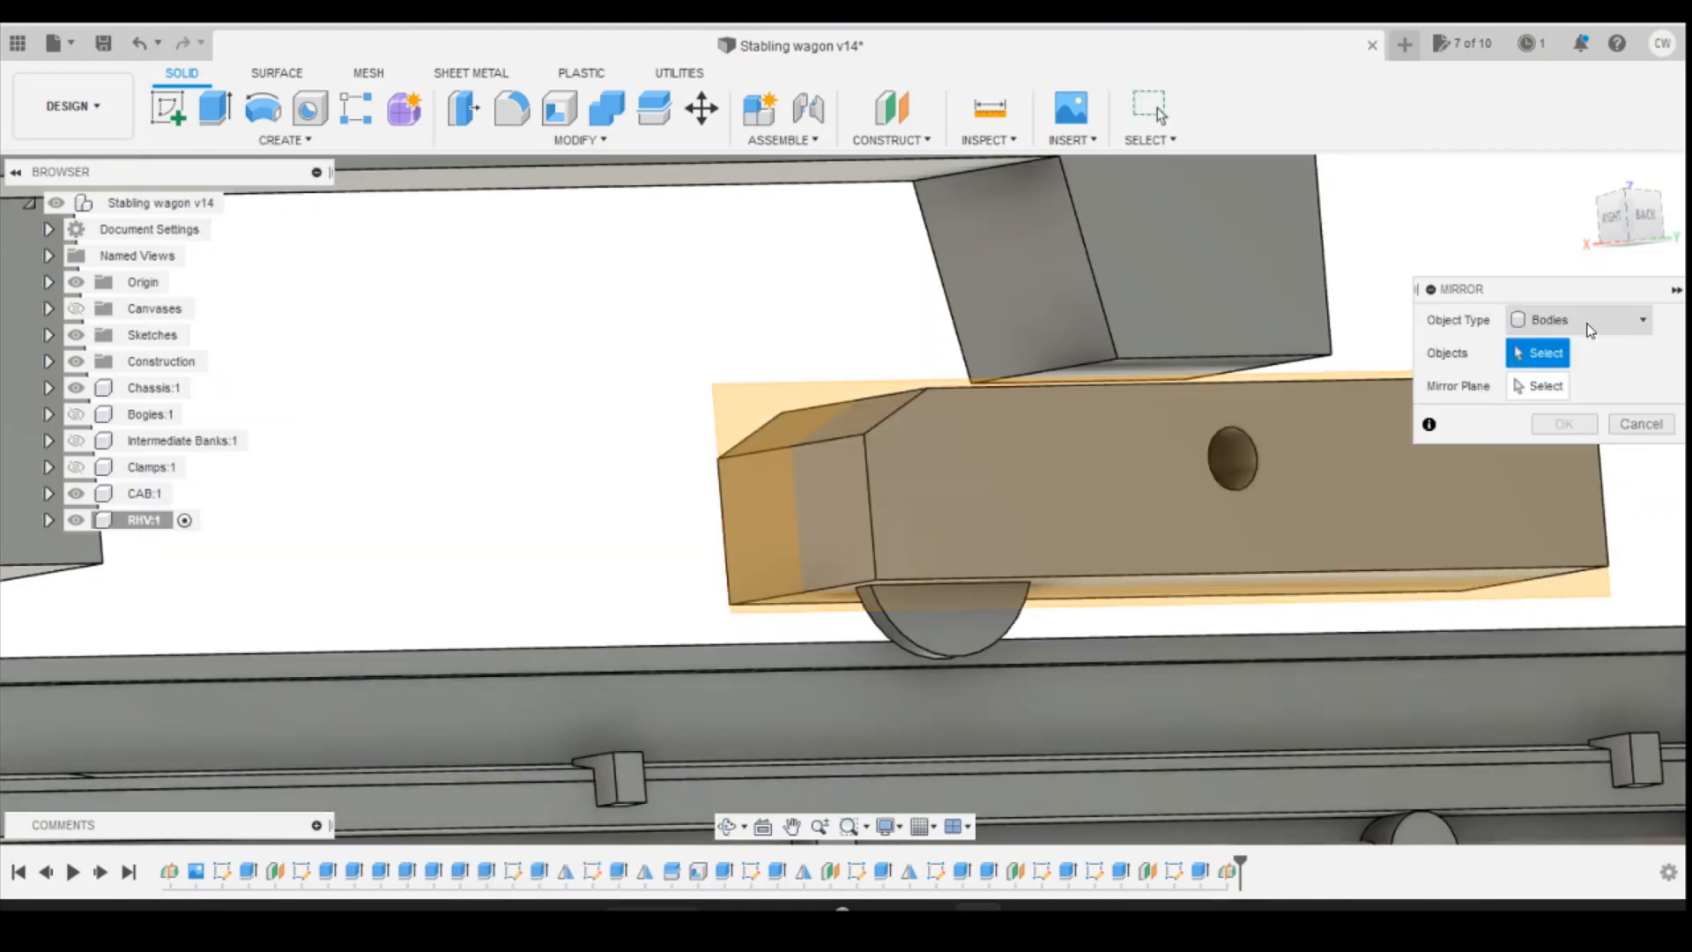
left_click(1591, 326)
left_click(1572, 401)
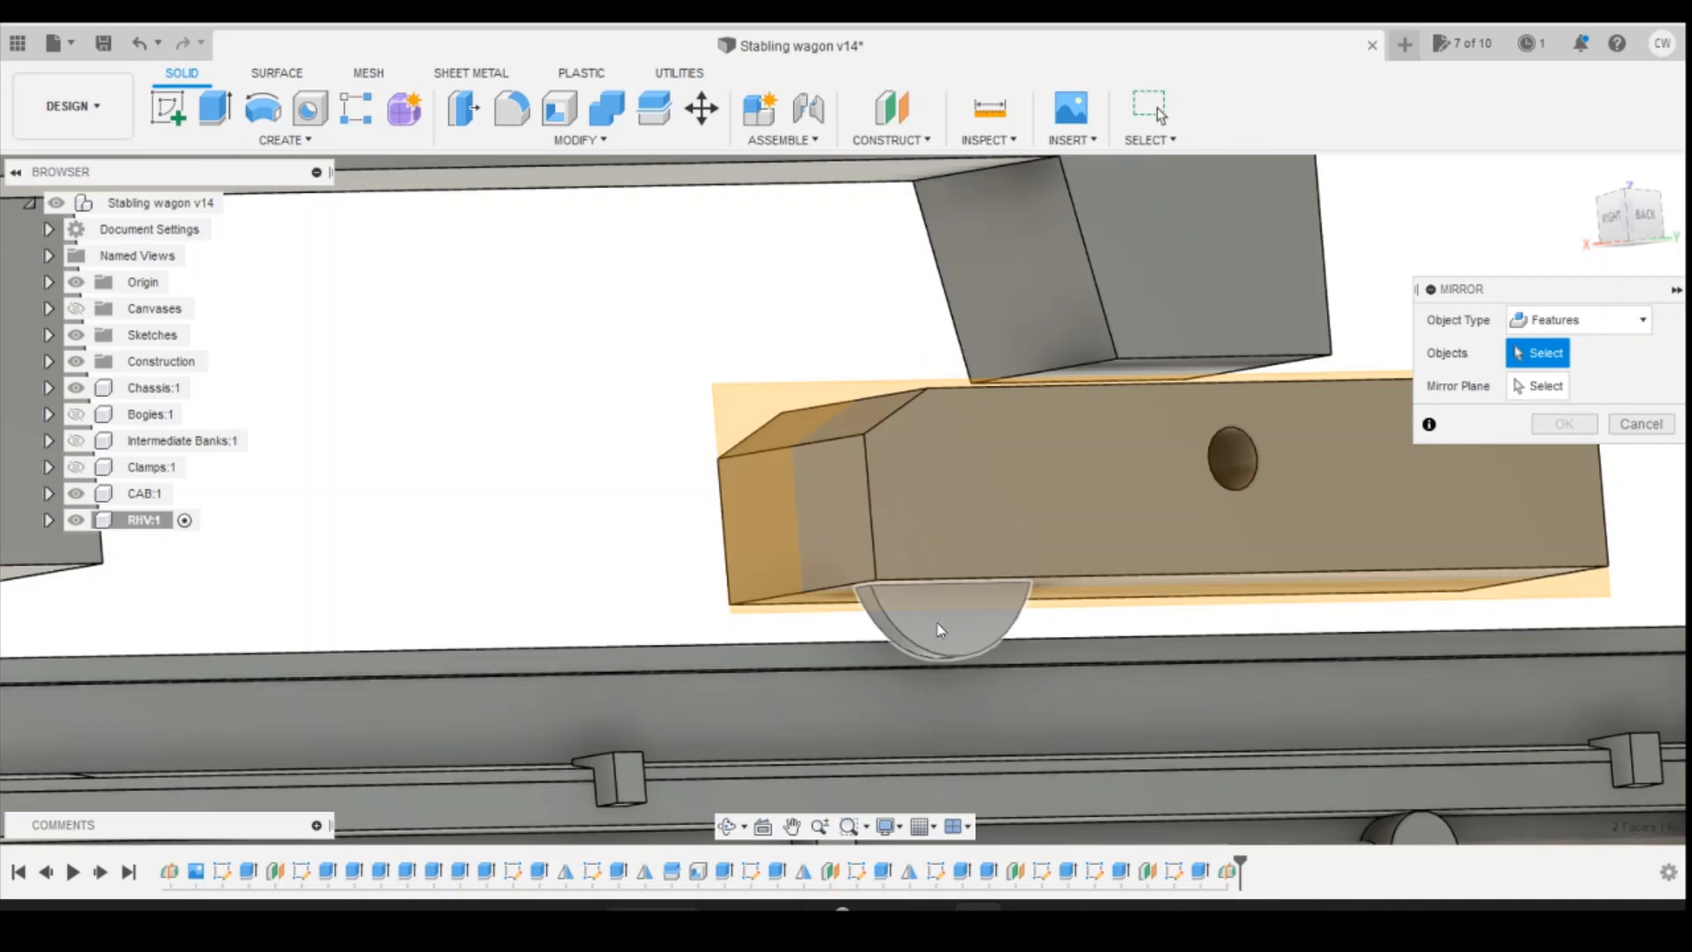
left_click(939, 620)
left_click(1563, 390)
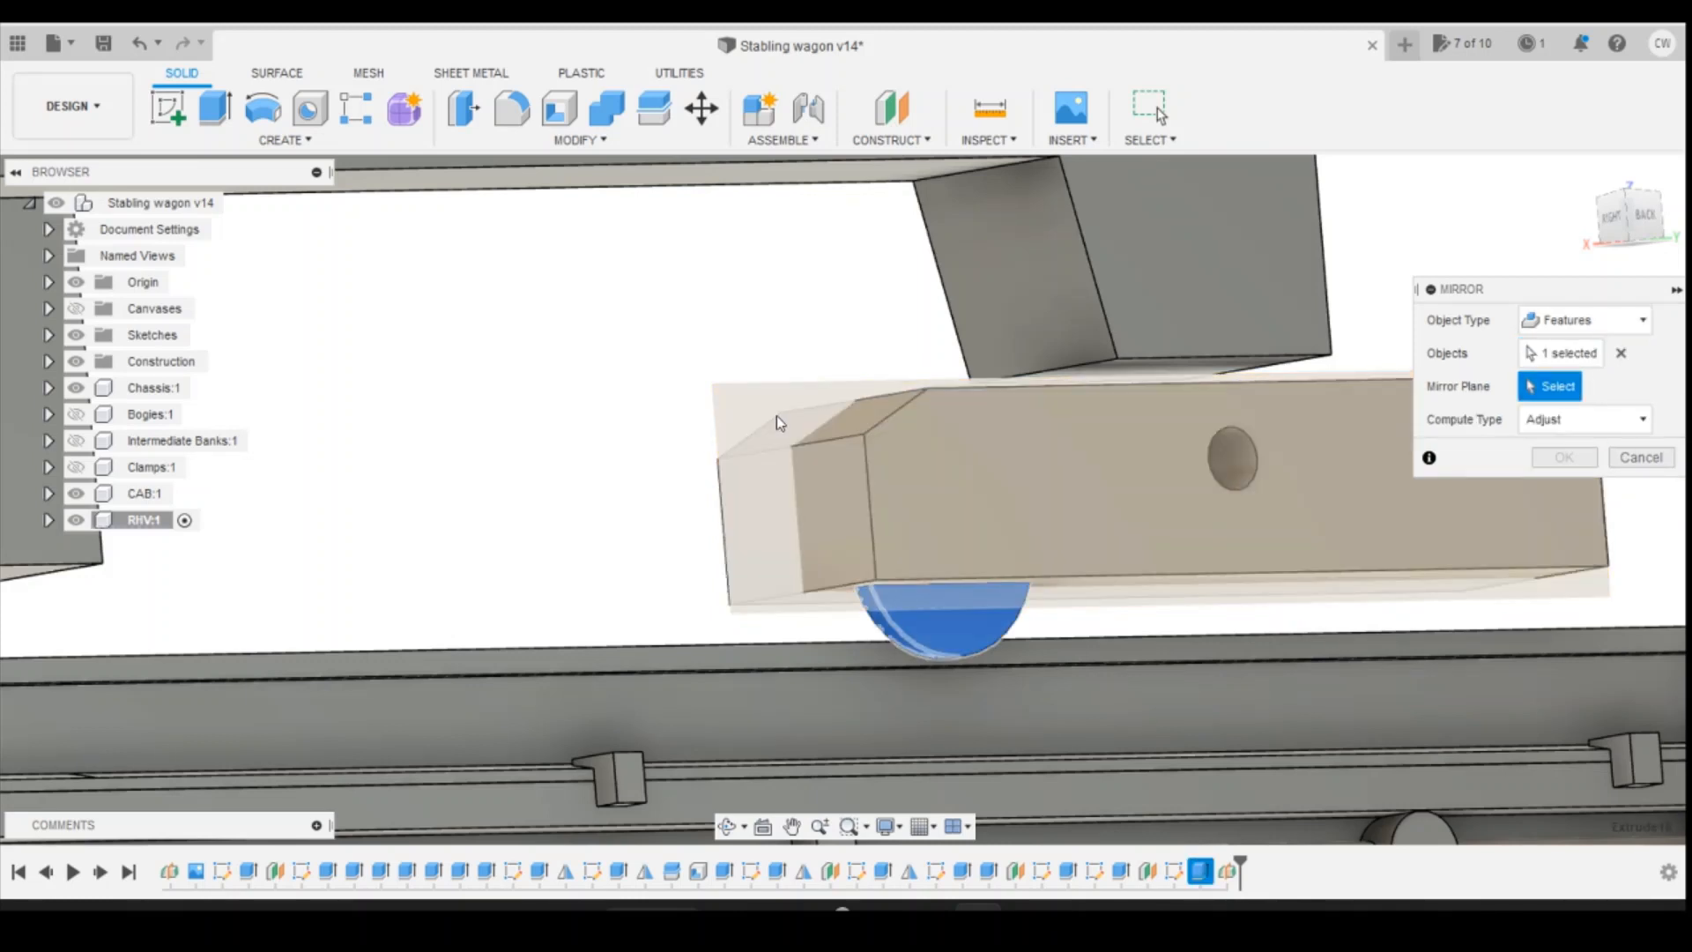
left_click(775, 415)
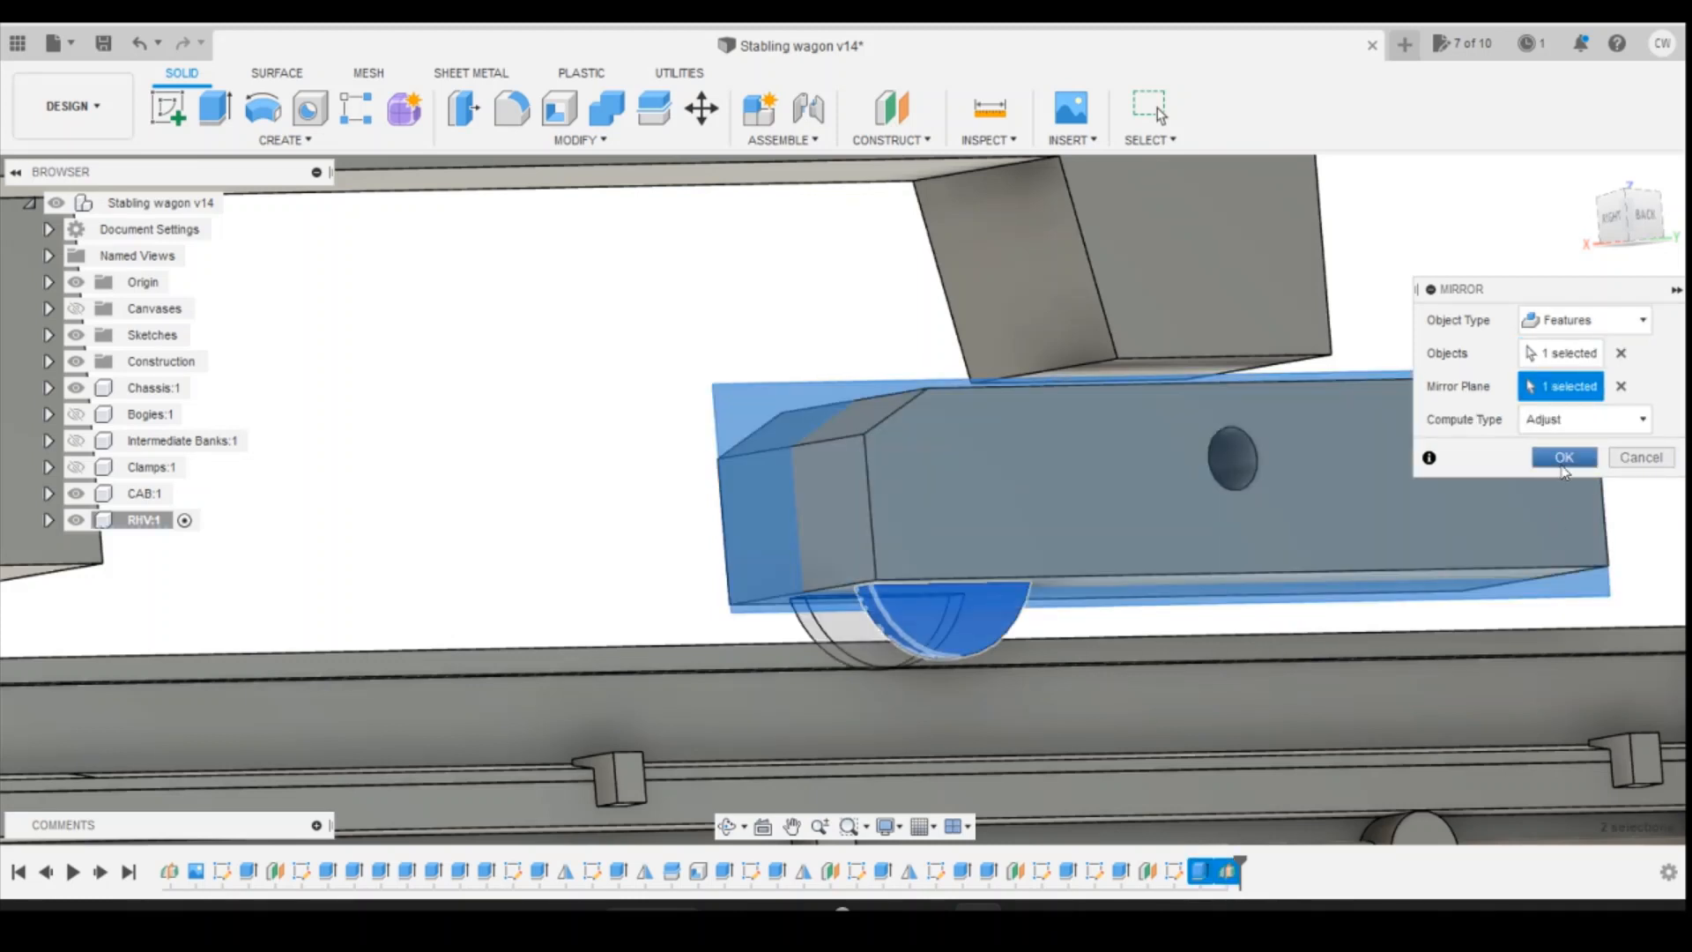
left_click(1564, 458)
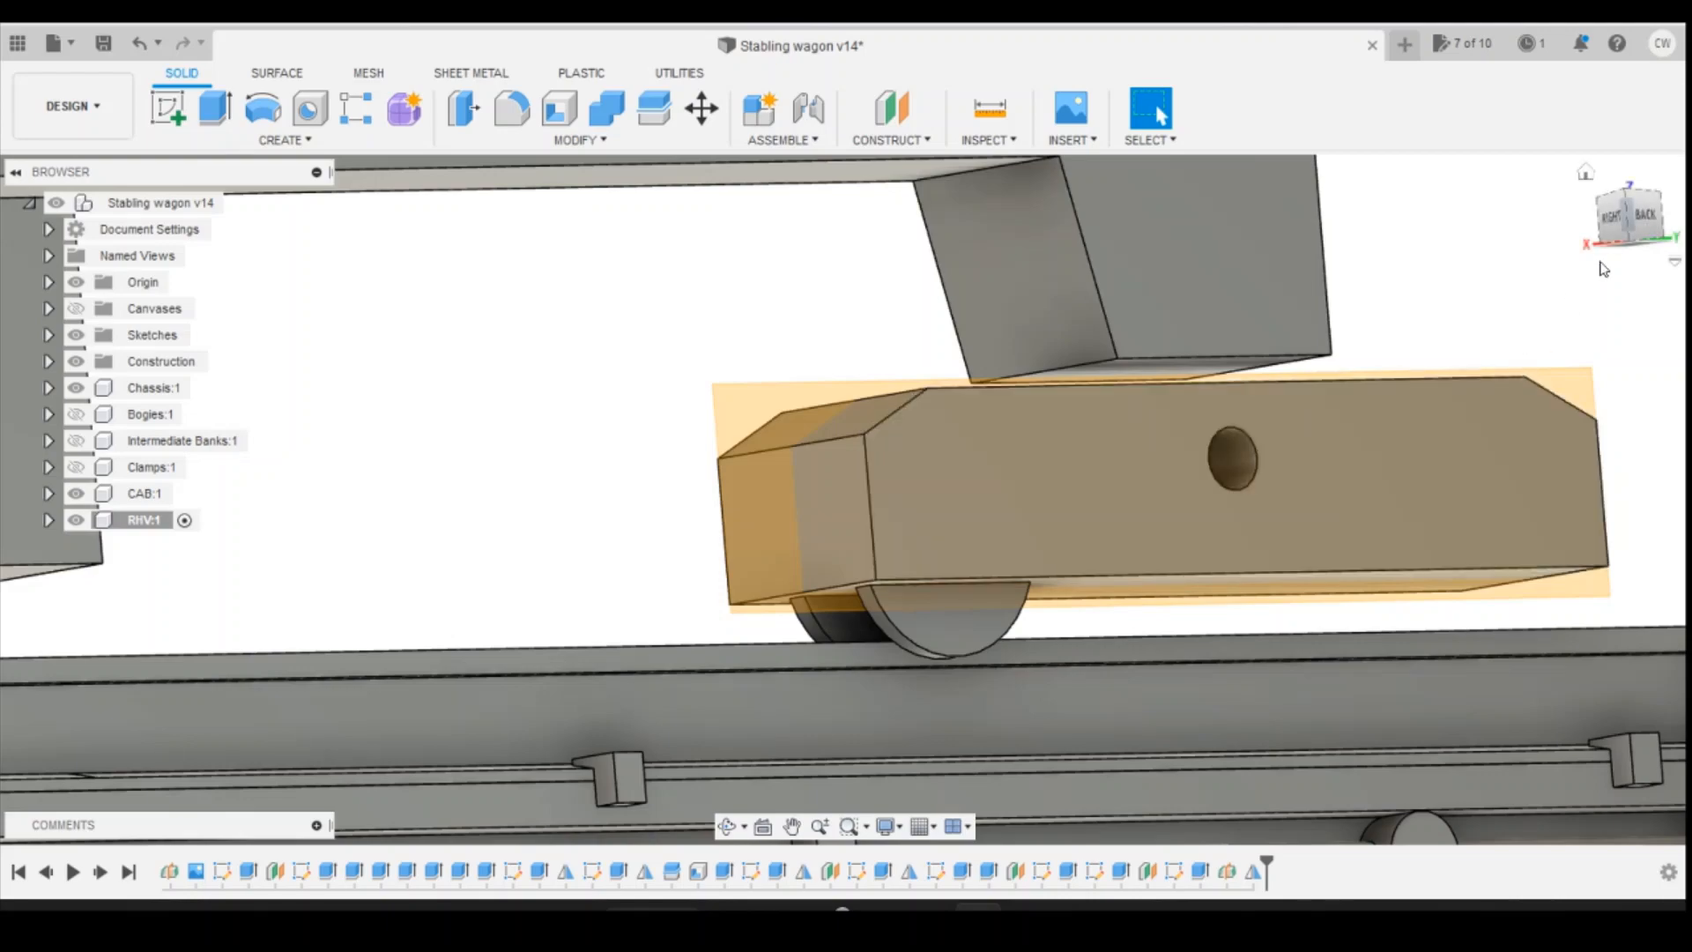
Step: Edit the wheel circle's sketch and add a 1.4 mm diameter circle concentric with the existing 1.75 mm circle
mouse_move(1603, 225)
left_mouse_down()
mouse_move(1564, 233)
mouse_move(1609, 256)
mouse_move(1491, 202)
mouse_move(1500, 242)
mouse_move(1631, 219)
left_mouse_up()
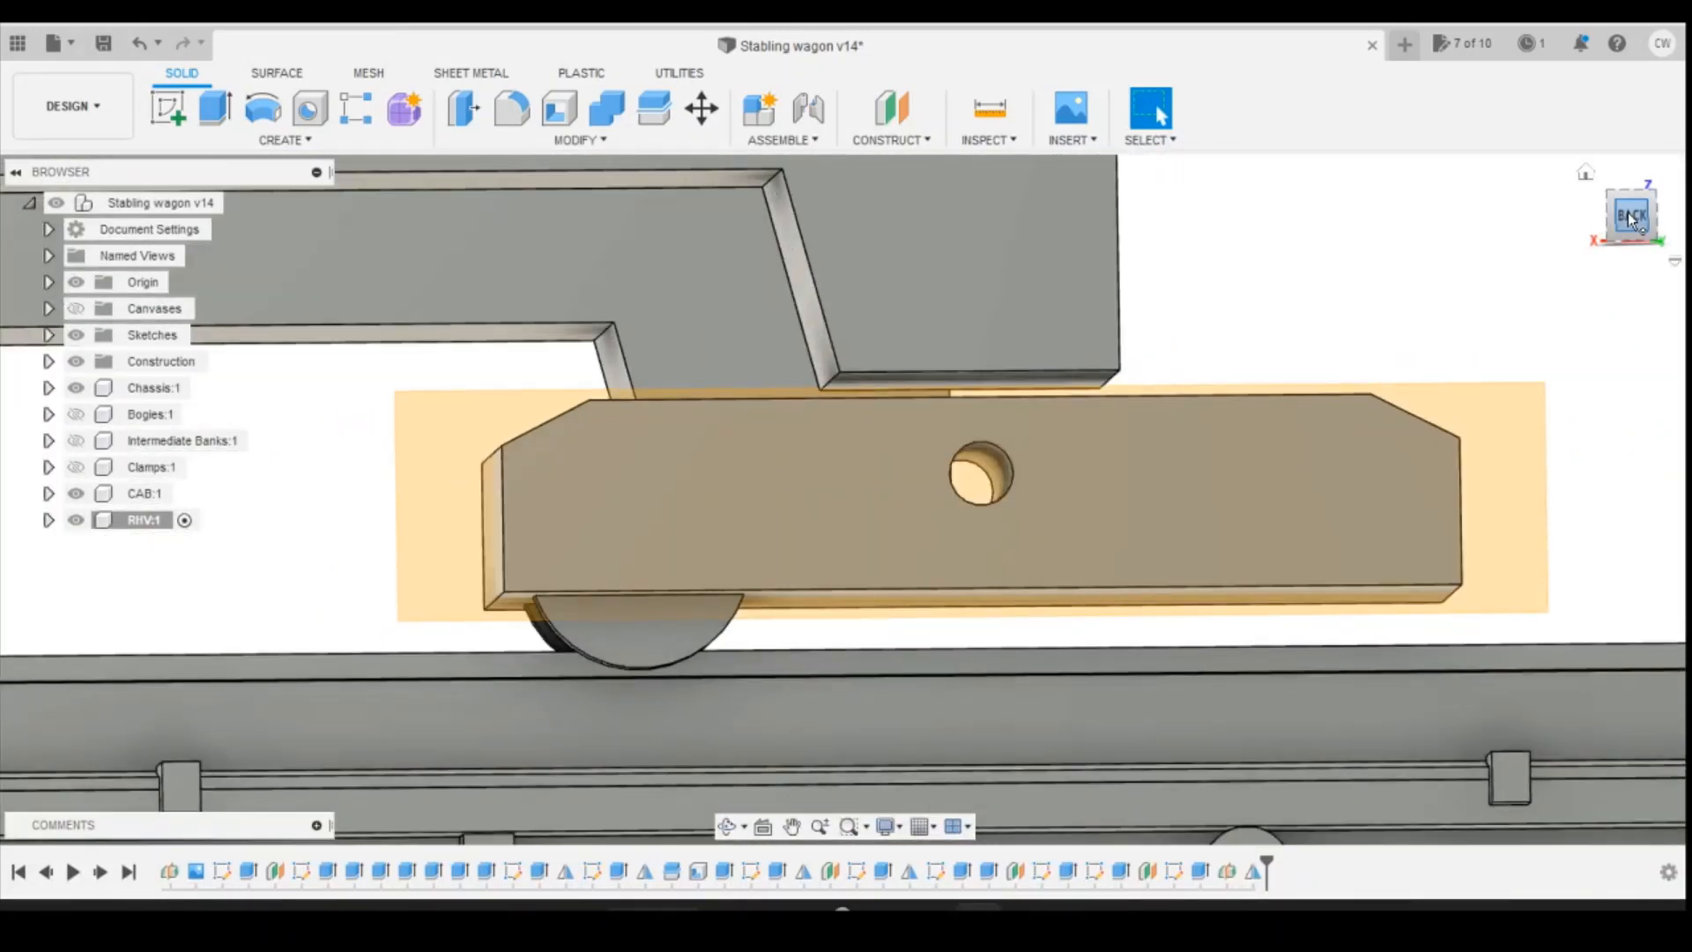
left_click(1631, 218)
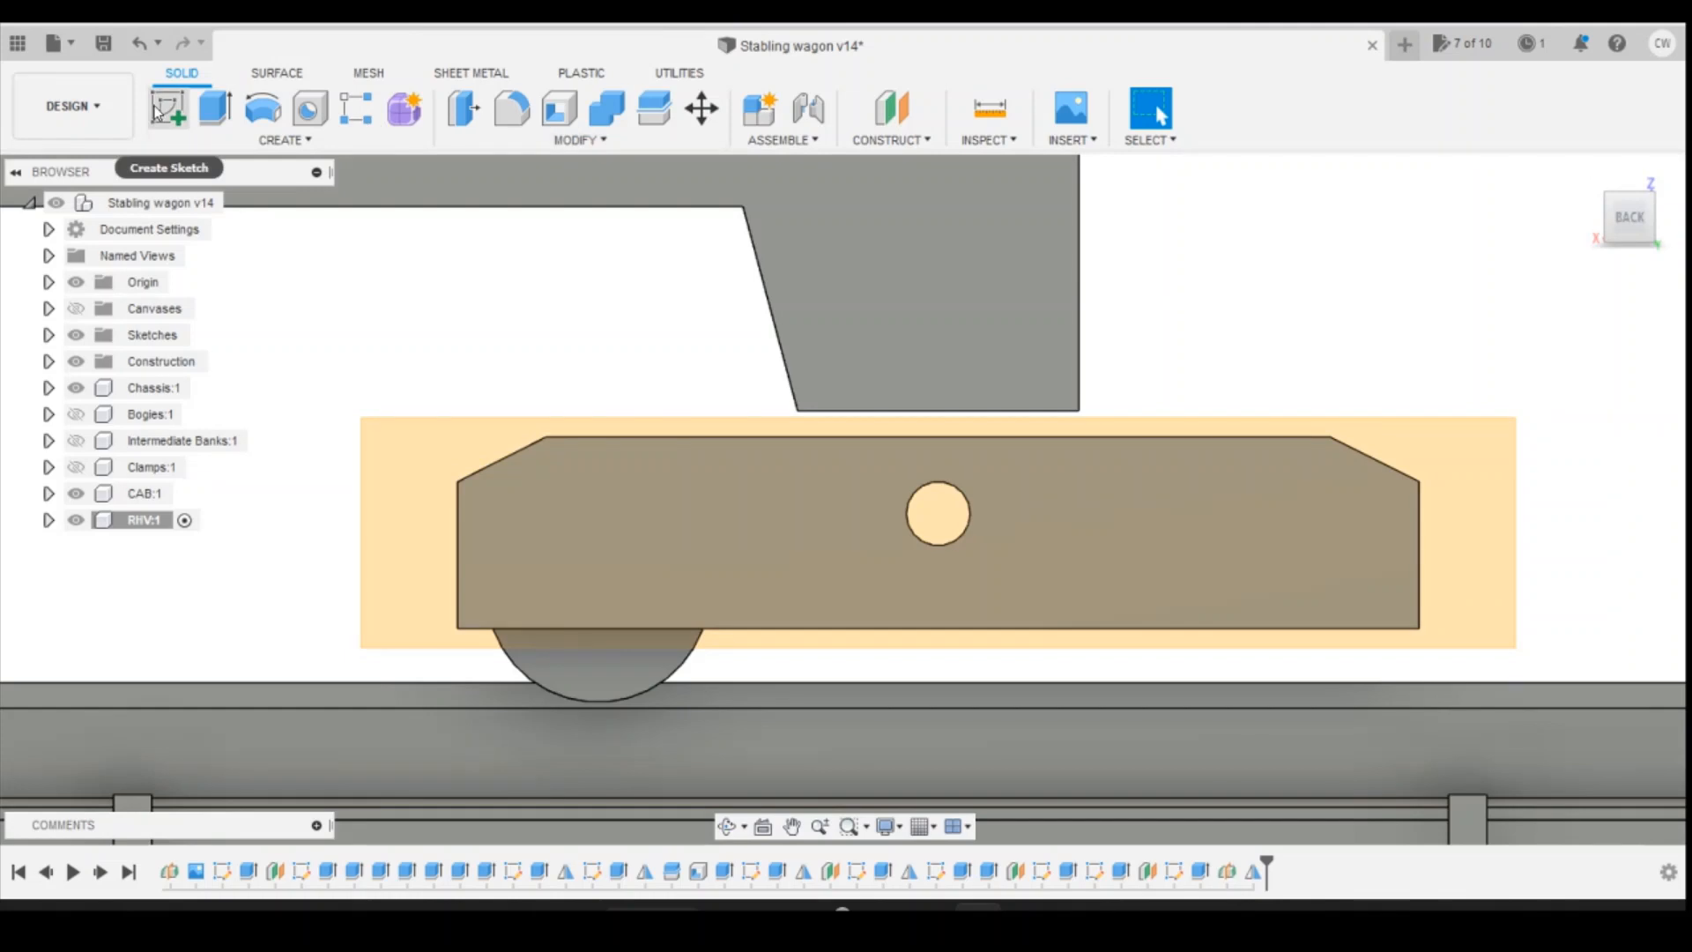
left_click(1174, 877)
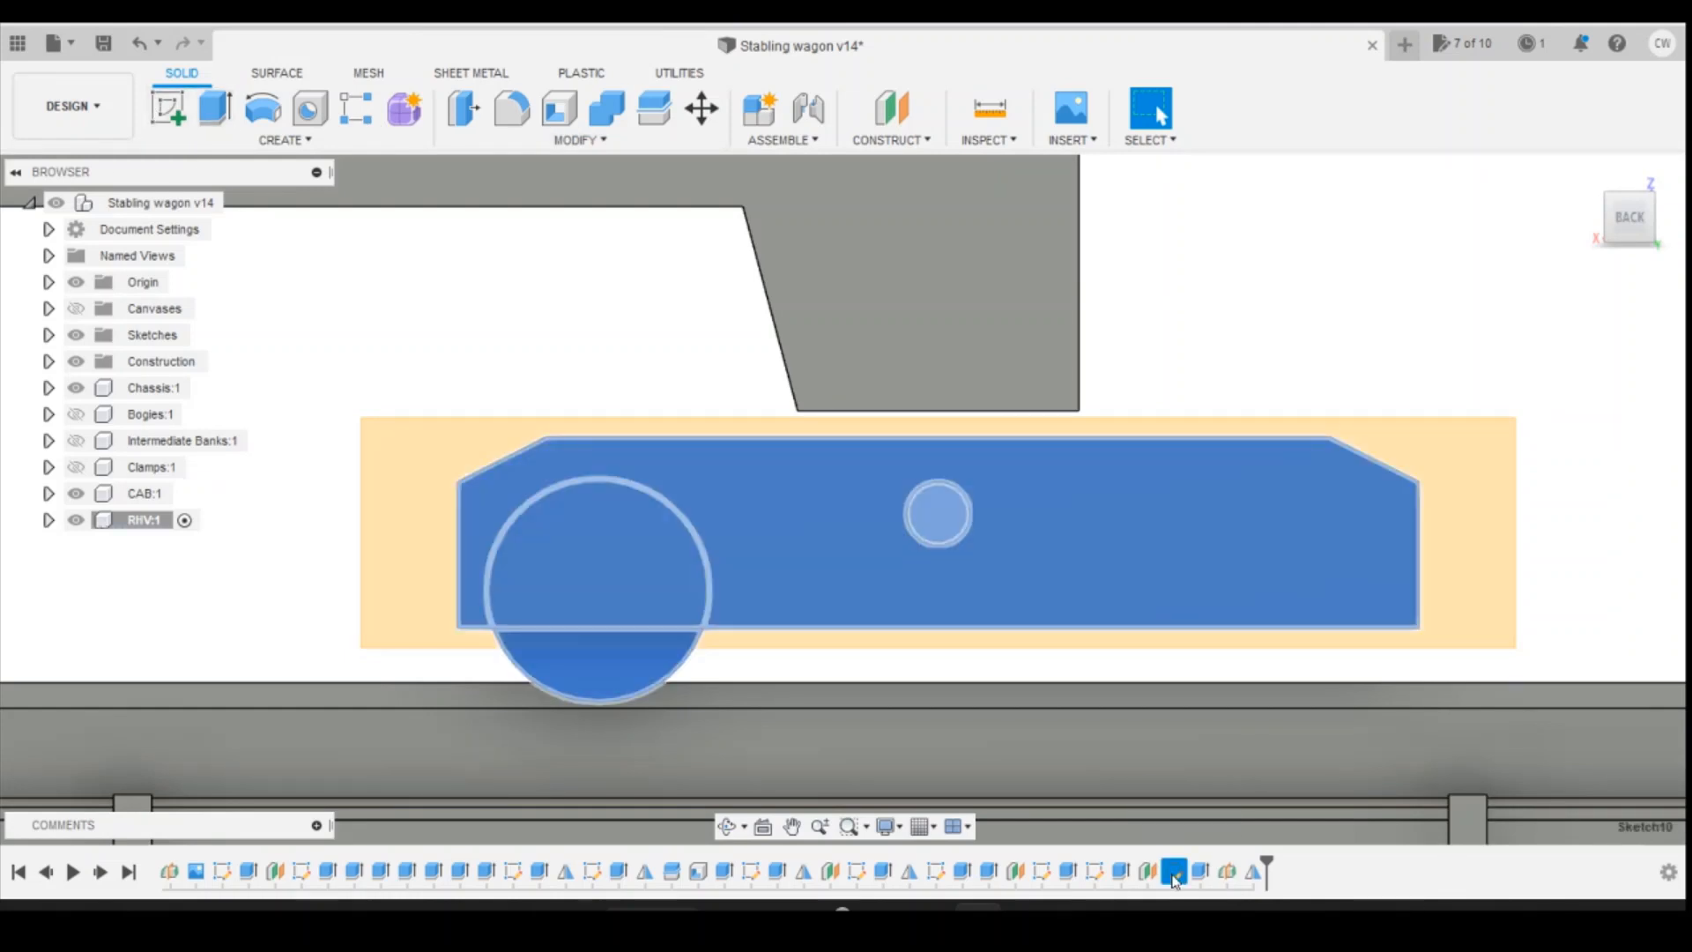
right_click(1173, 877)
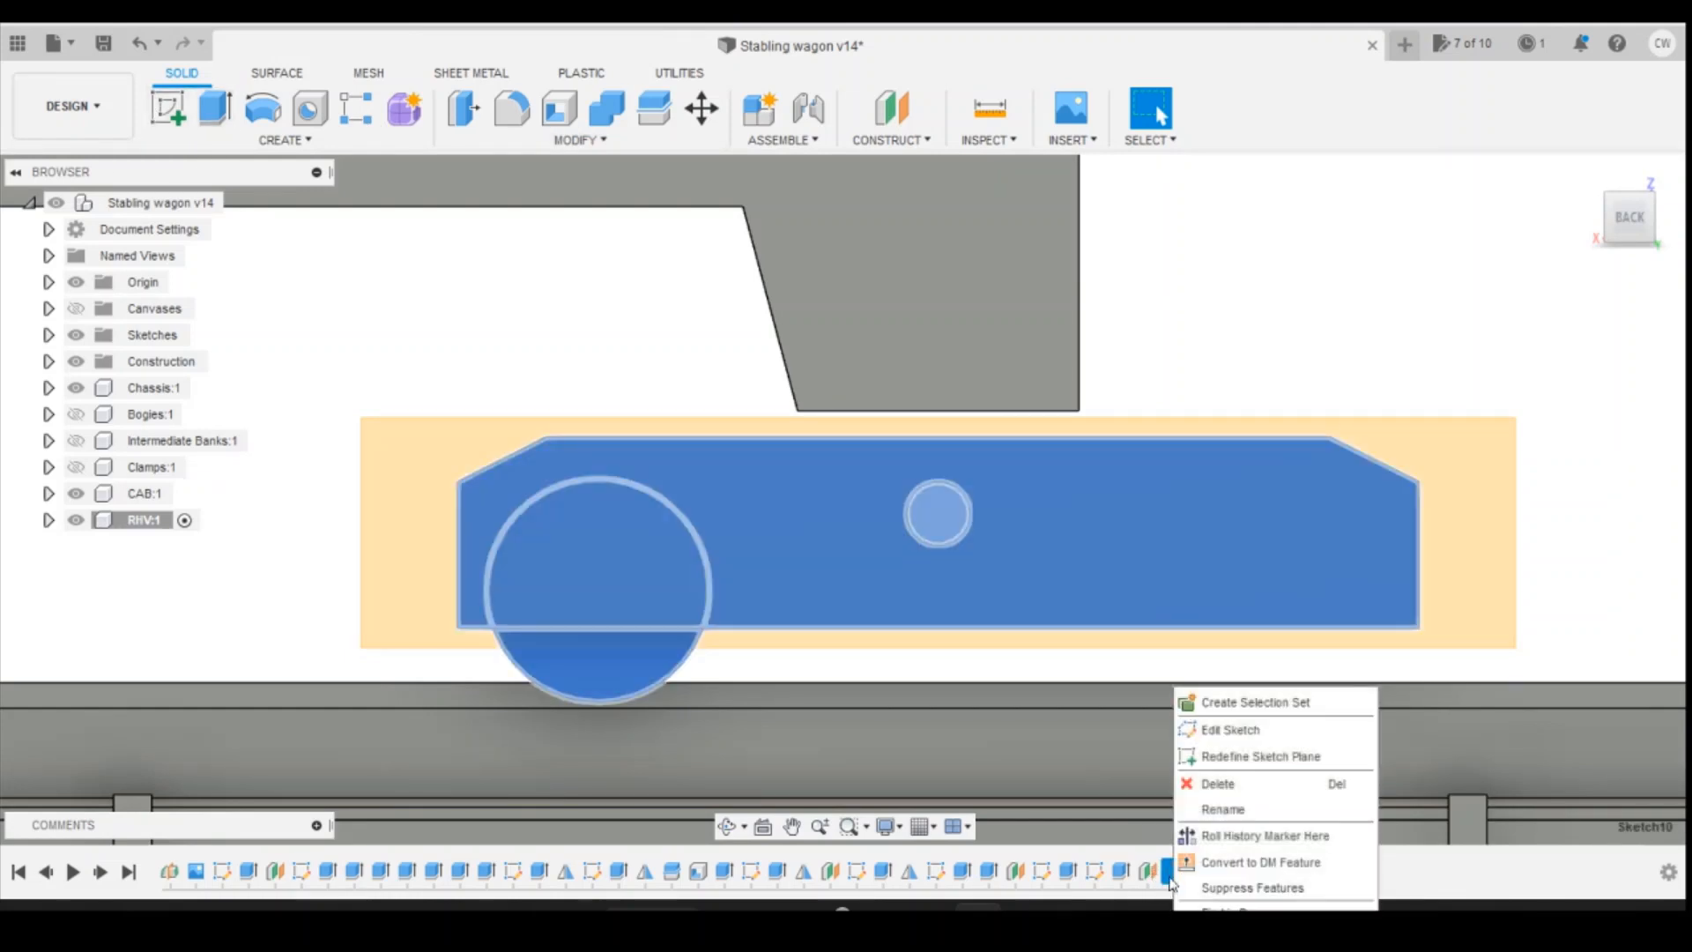
left_click(1263, 728)
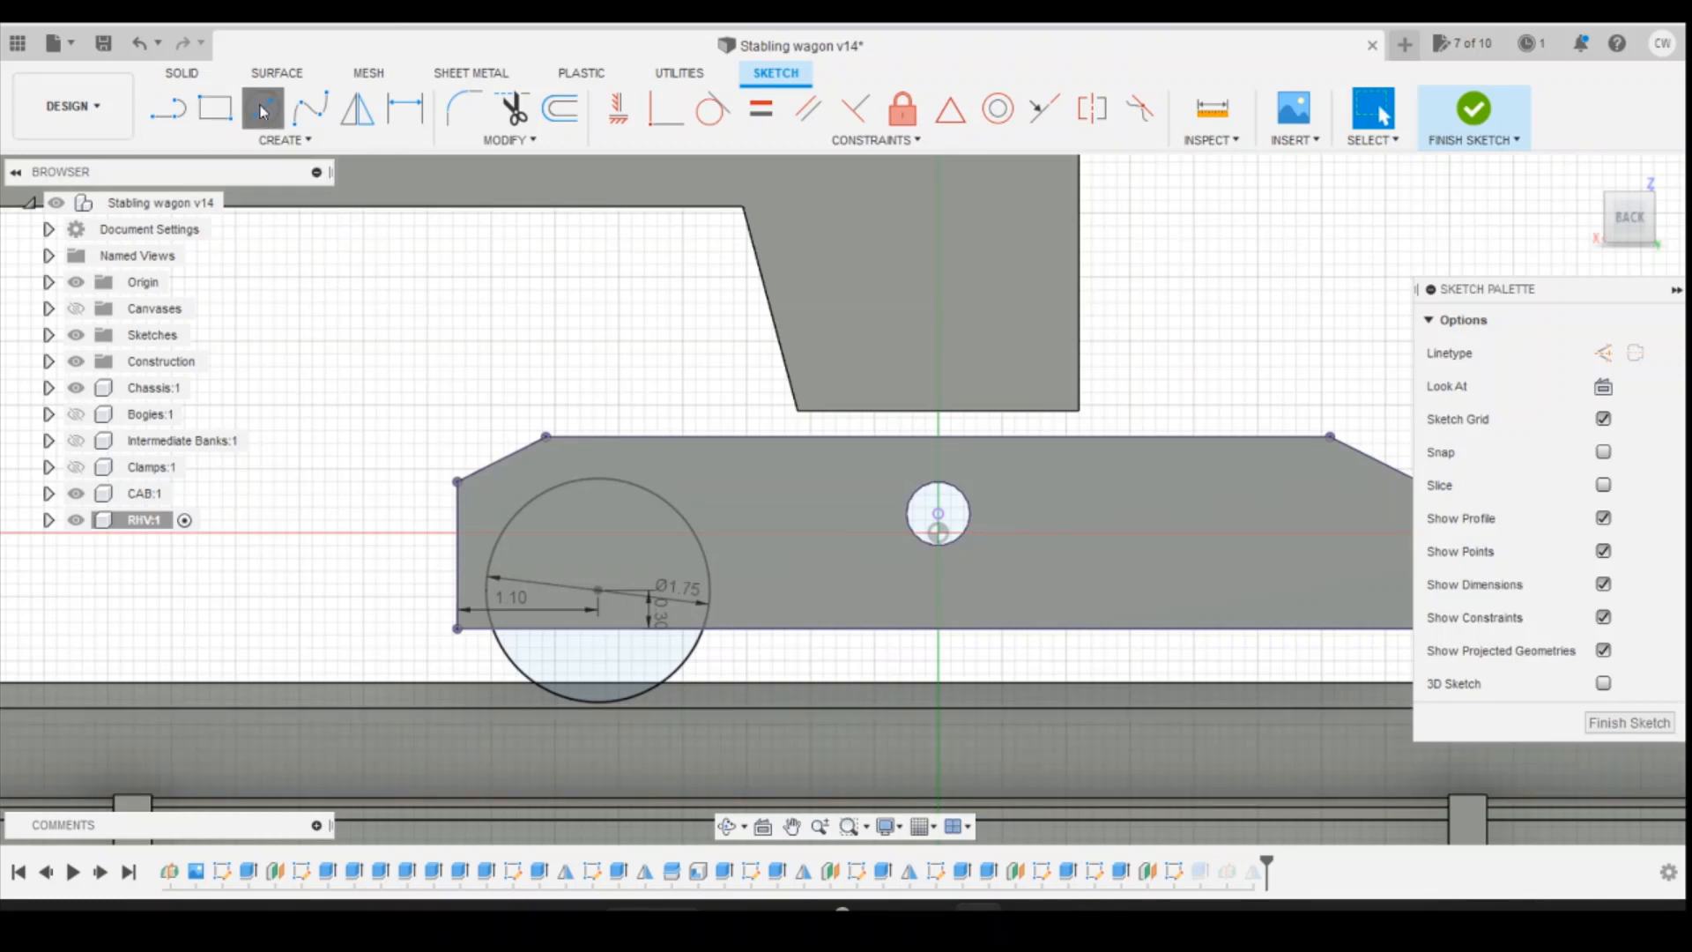
left_click(262, 107)
left_click(599, 590)
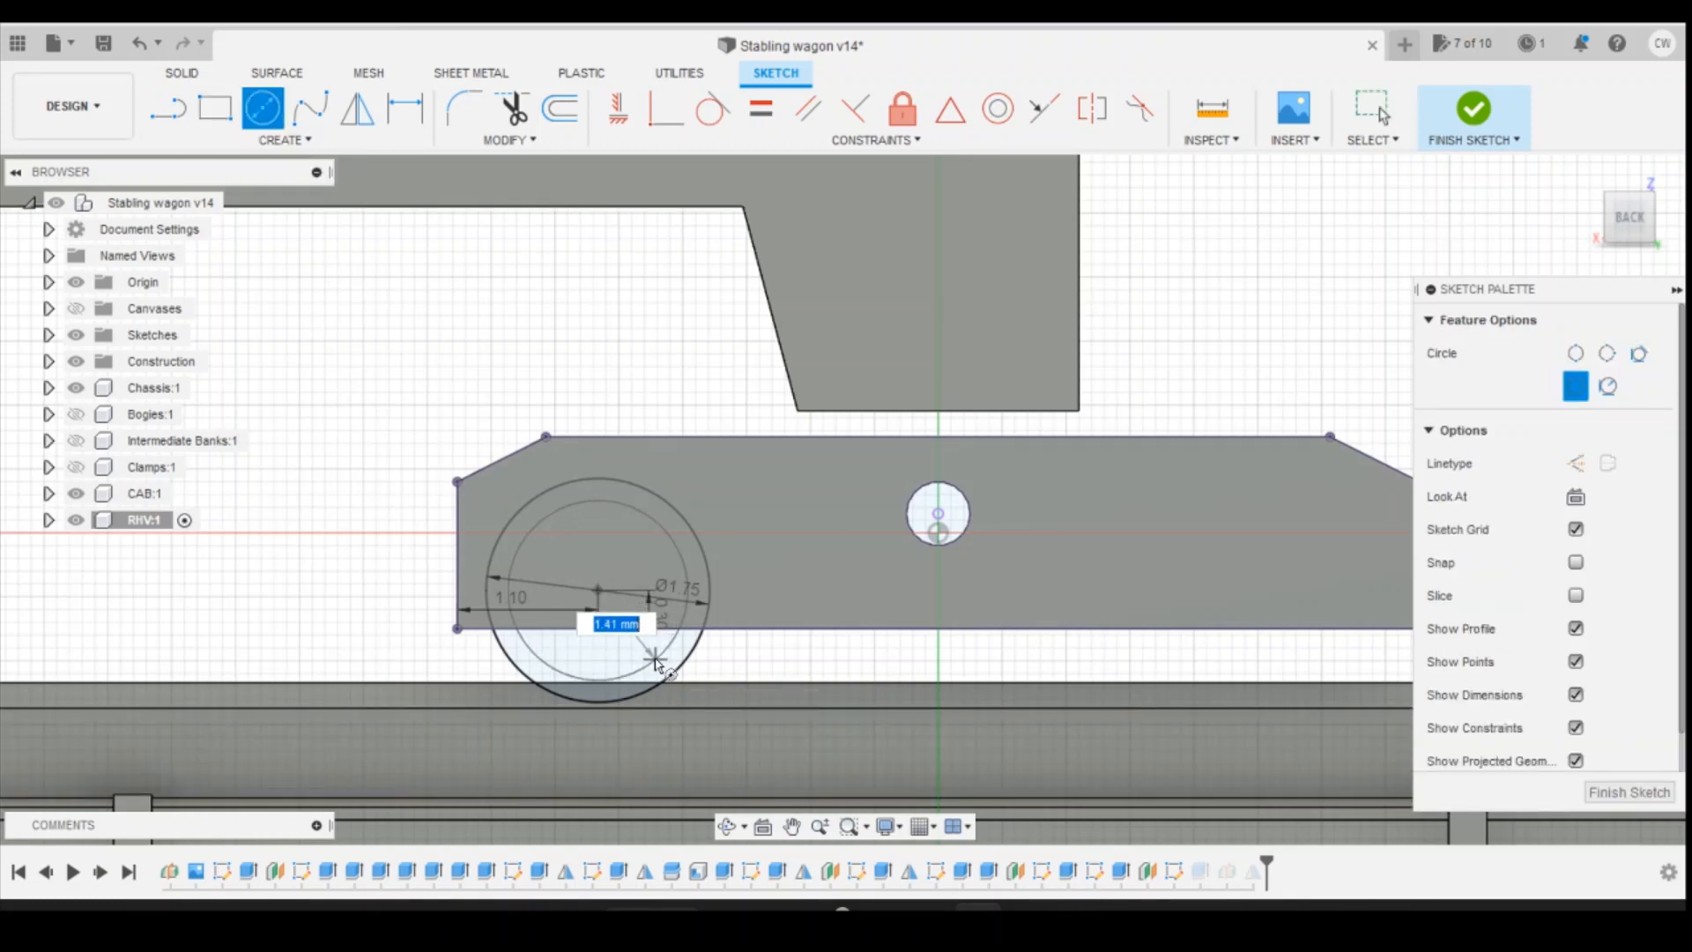
key("BackSpace")
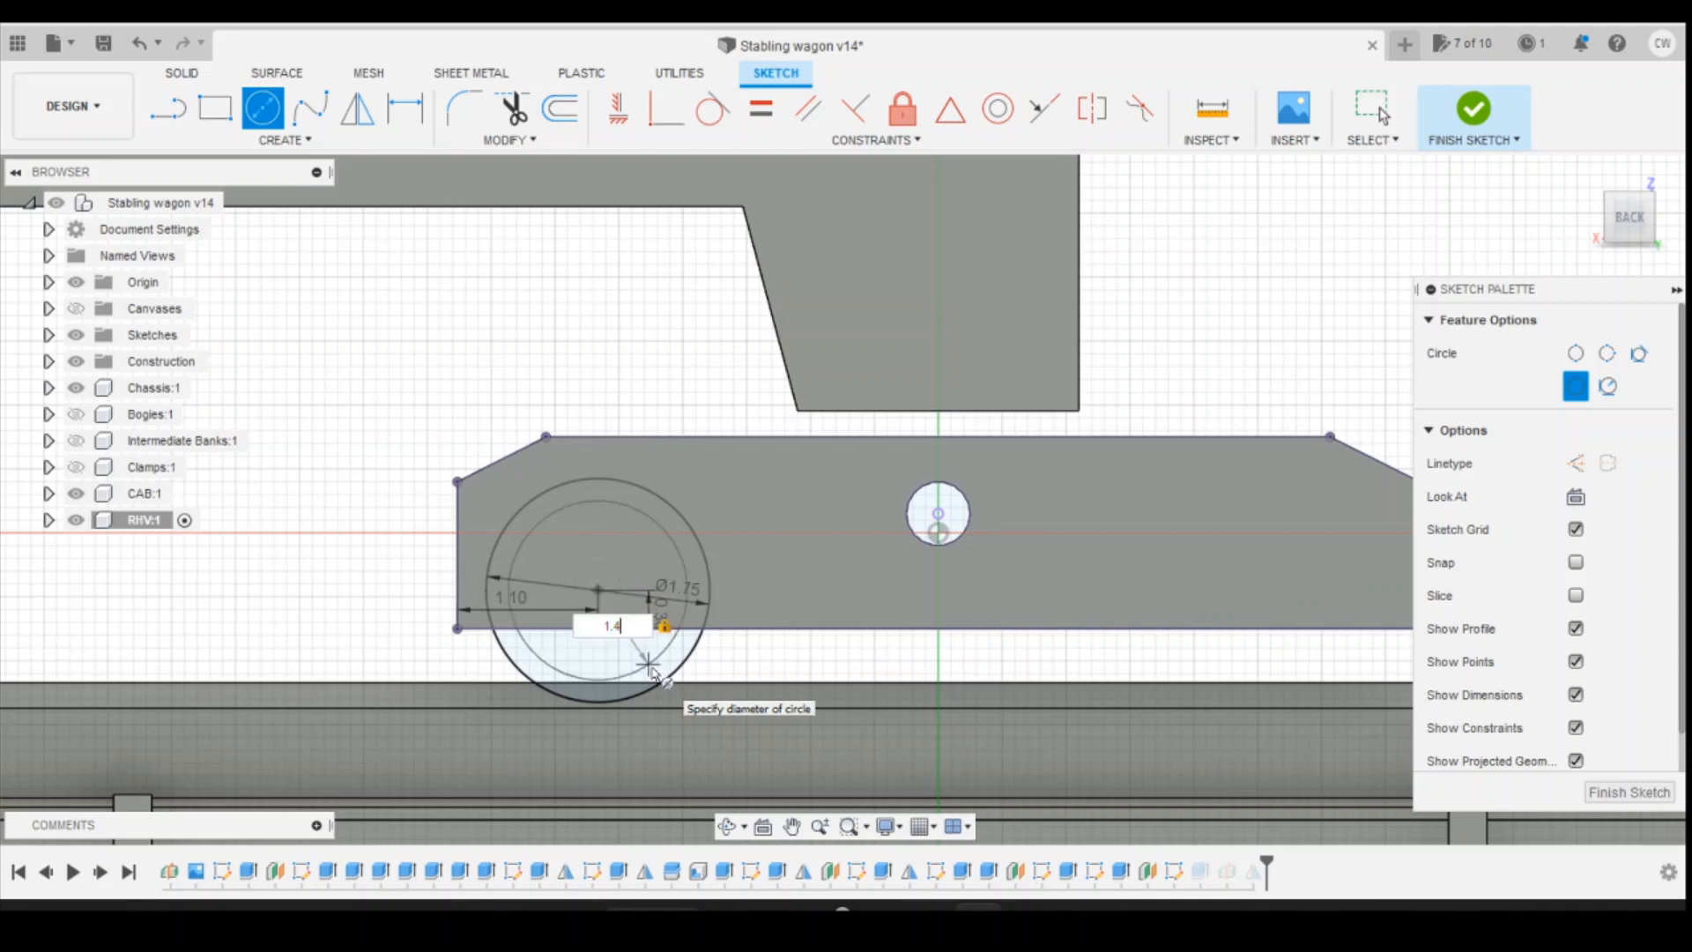
type("1.4")
key("Return")
key("Escape")
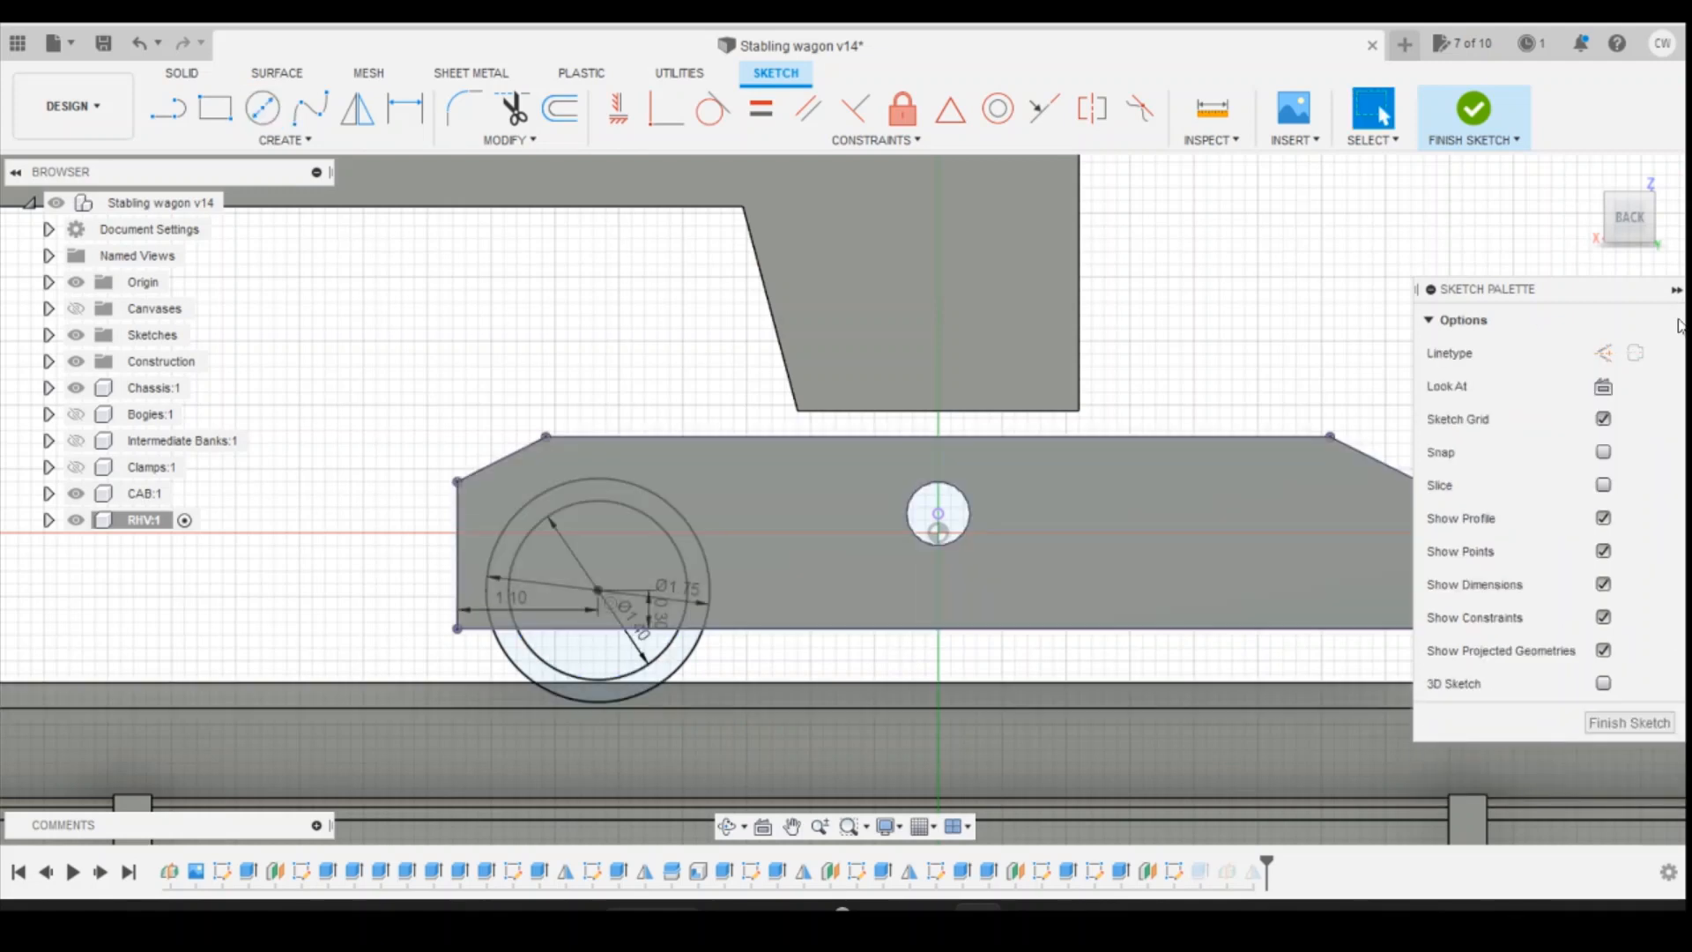
left_click(1474, 119)
Step: Show the wheel sketch and extrude the inner circle's segment below the beam by -0.80 mm, joined to the existing body
left_click(48, 521)
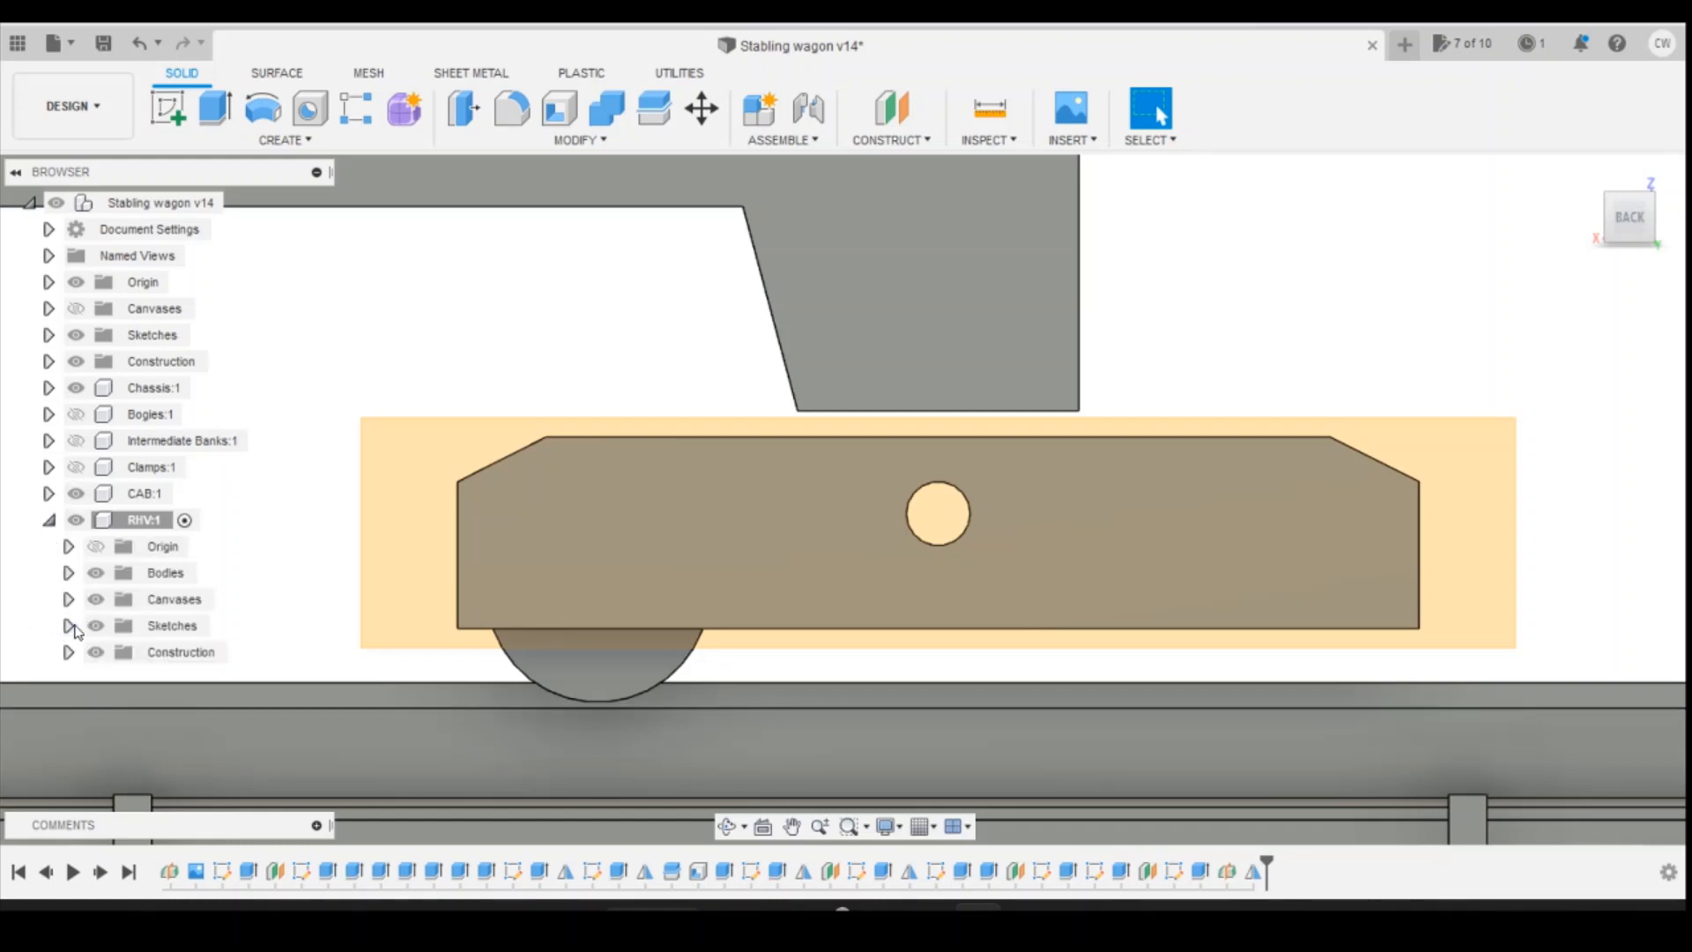
left_click(68, 626)
left_click(116, 758)
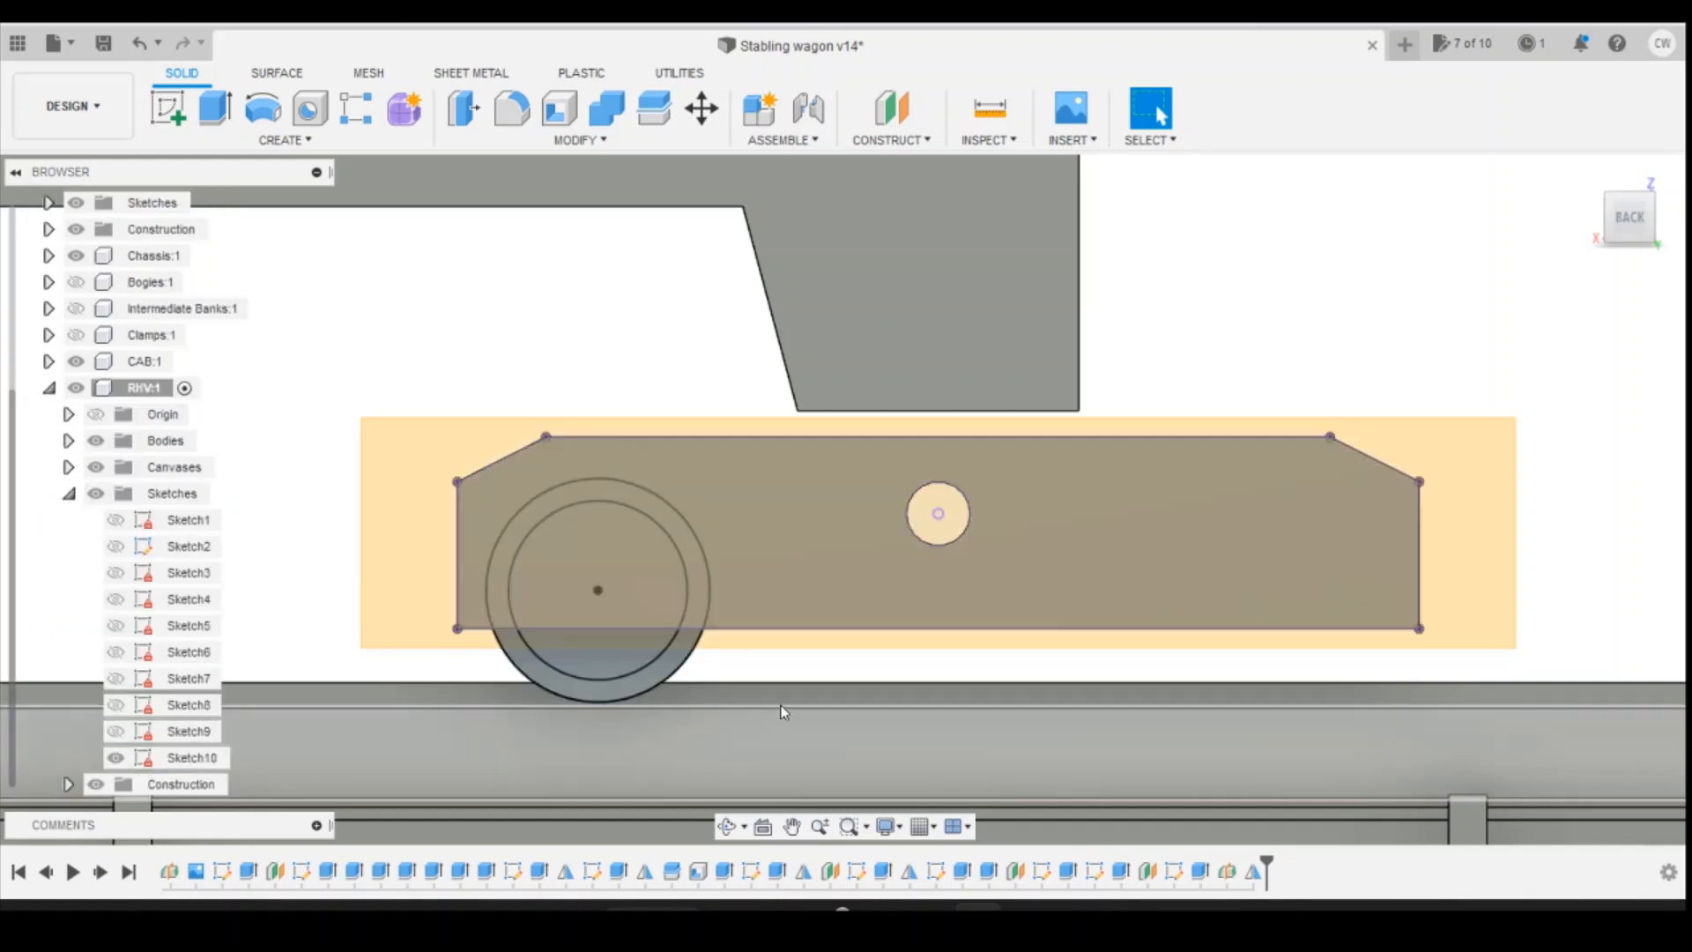
left_click(620, 652)
right_click(621, 652)
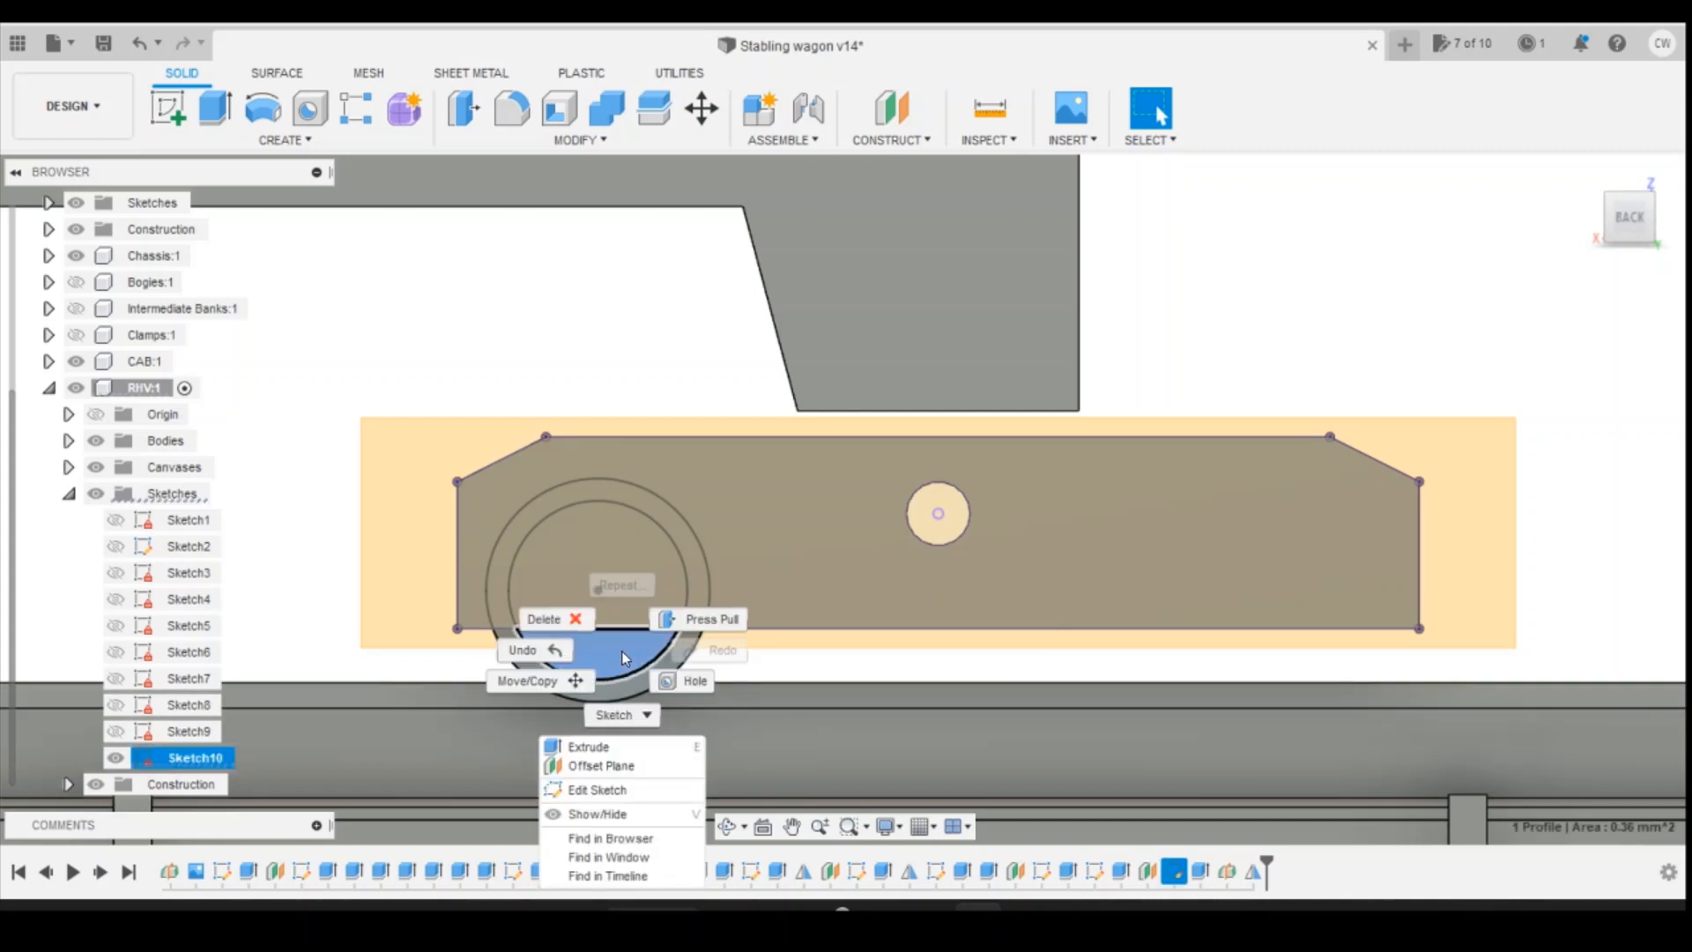
left_click(608, 746)
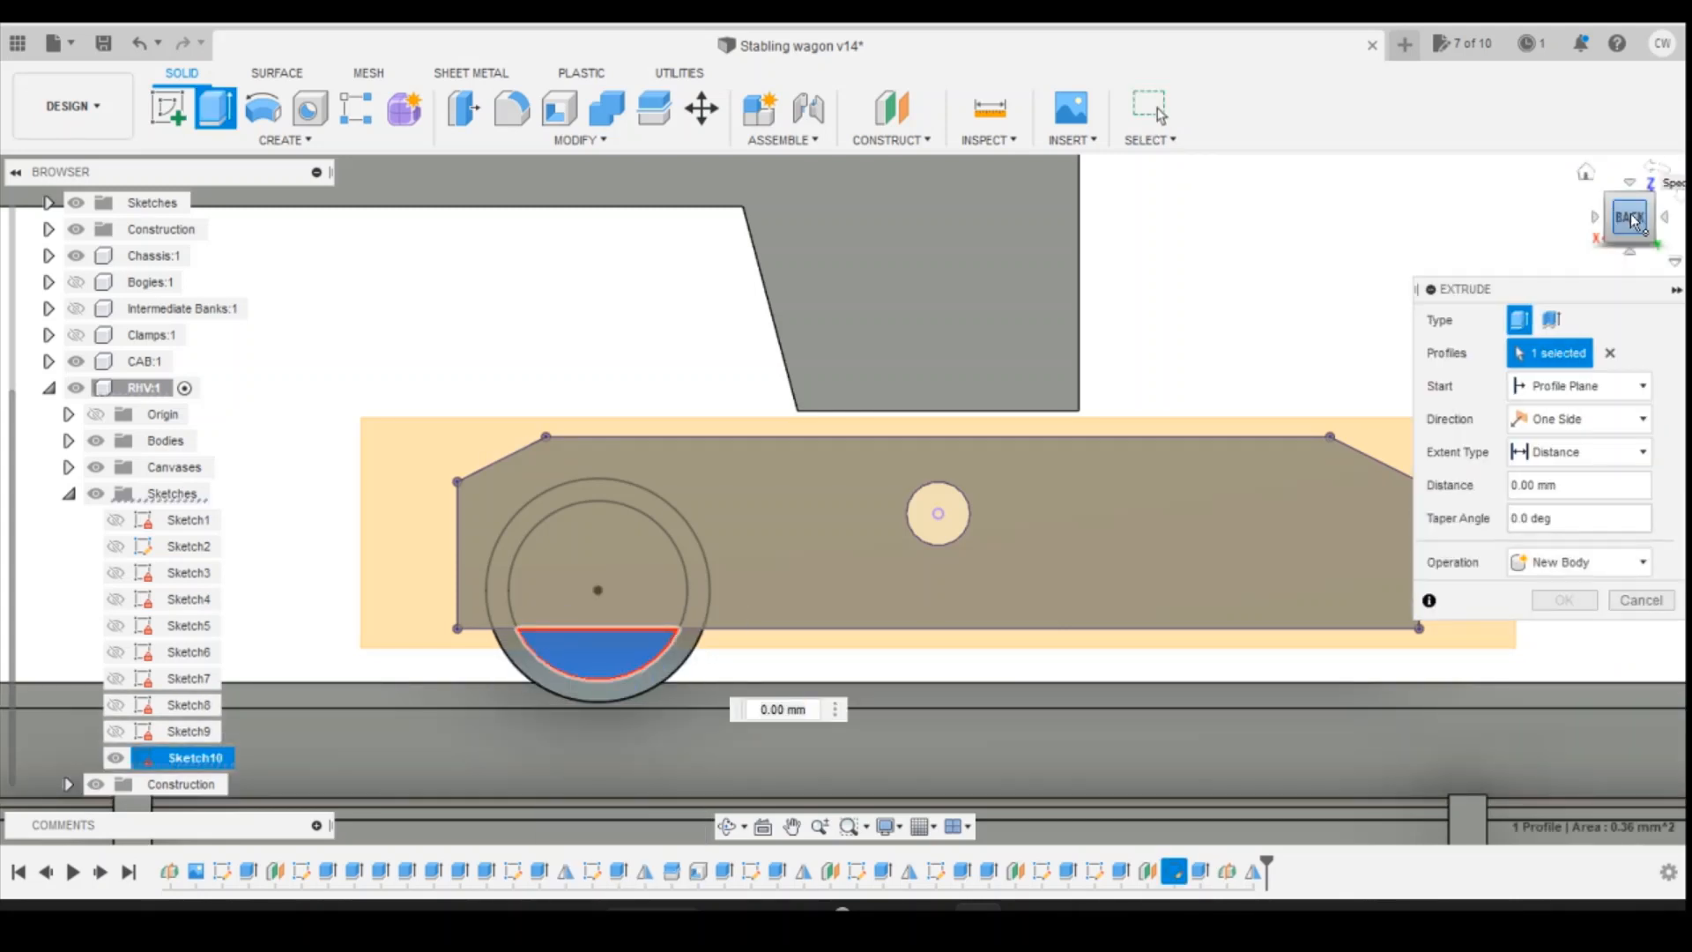
left_click(1635, 221)
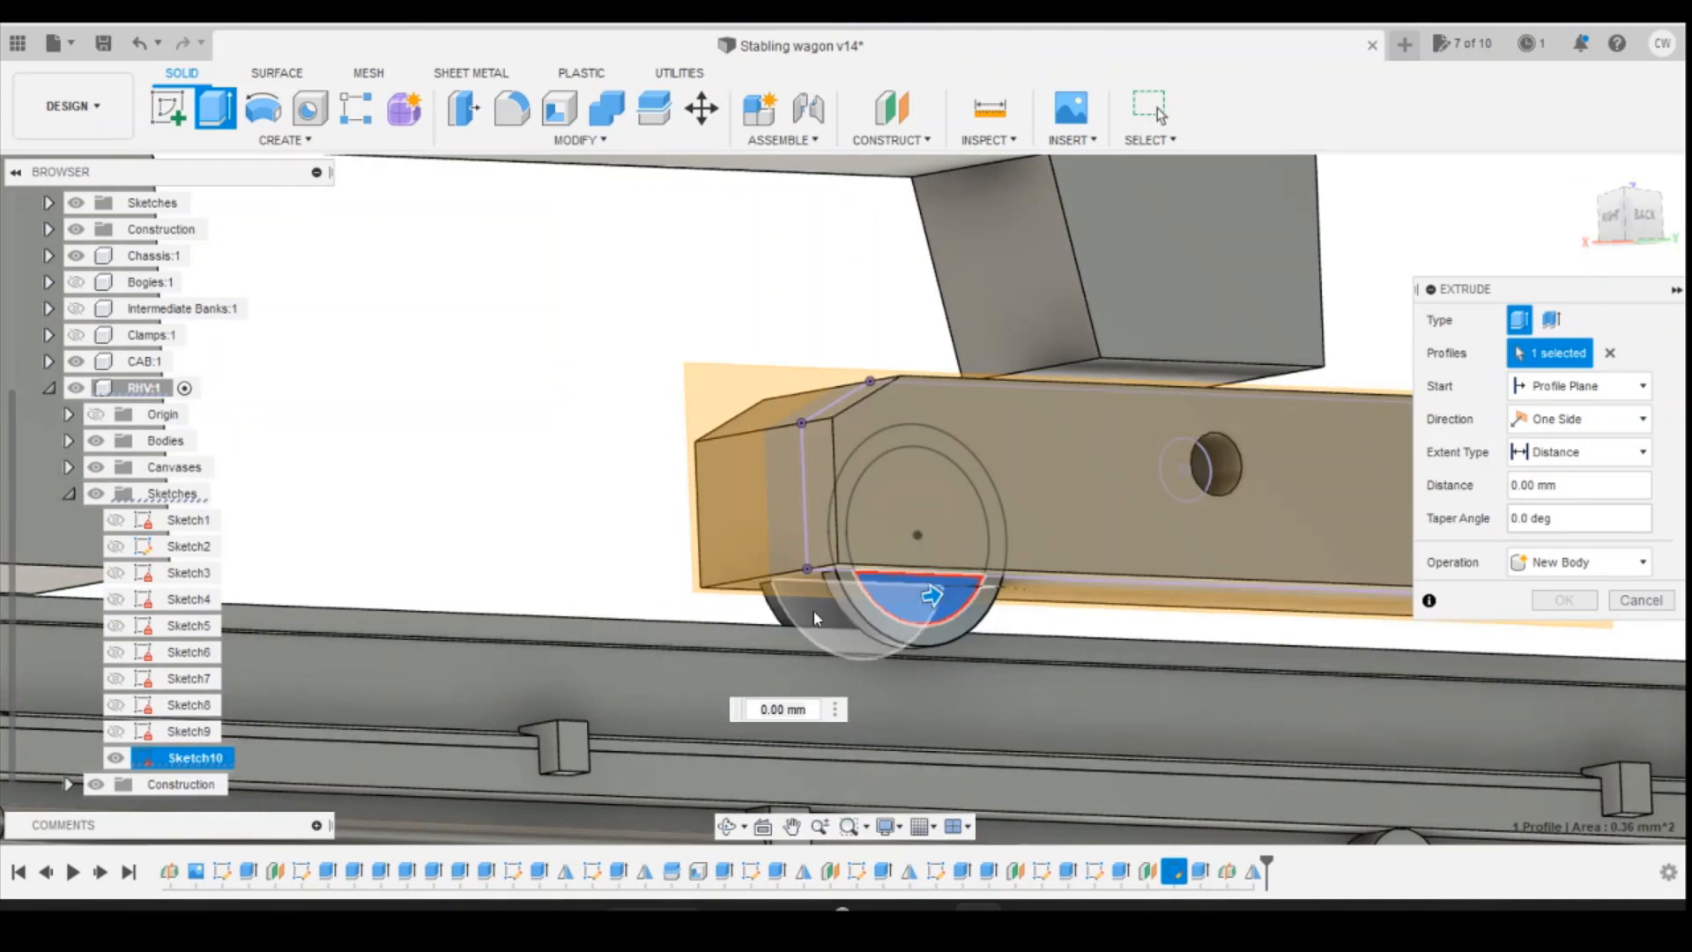
left_click_drag(815, 619, 817, 620)
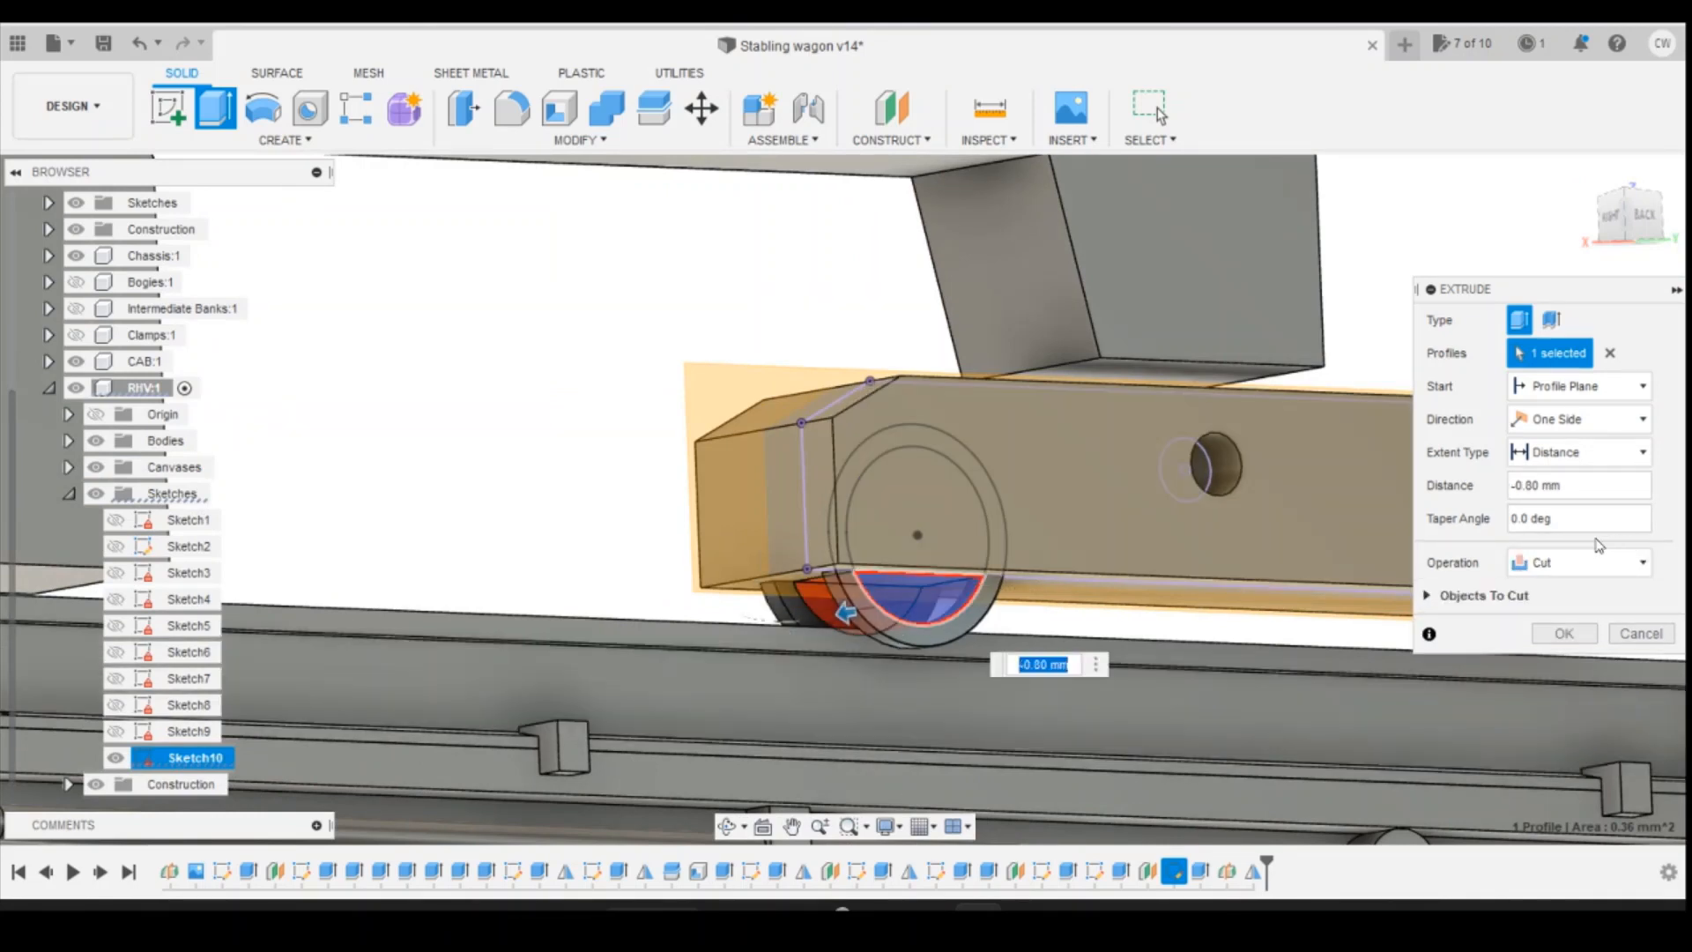
left_click(1598, 562)
left_click(1560, 589)
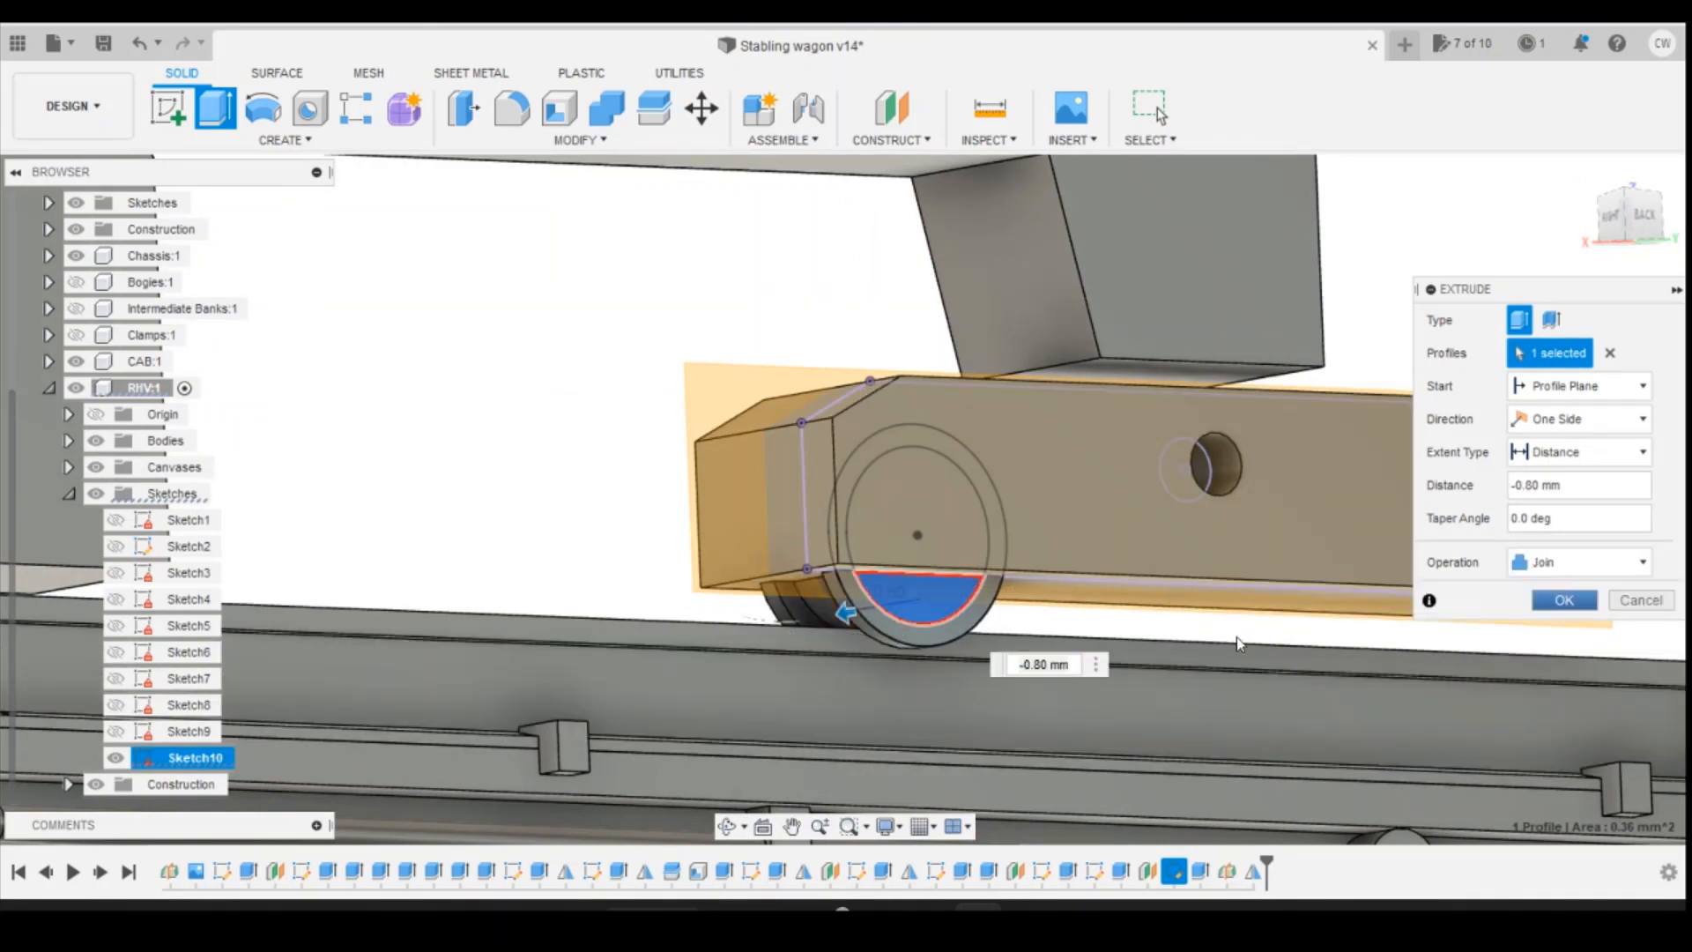
mouse_move(1631, 217)
left_mouse_down()
mouse_move(1653, 211)
mouse_move(1611, 237)
left_mouse_up()
left_click(1565, 599)
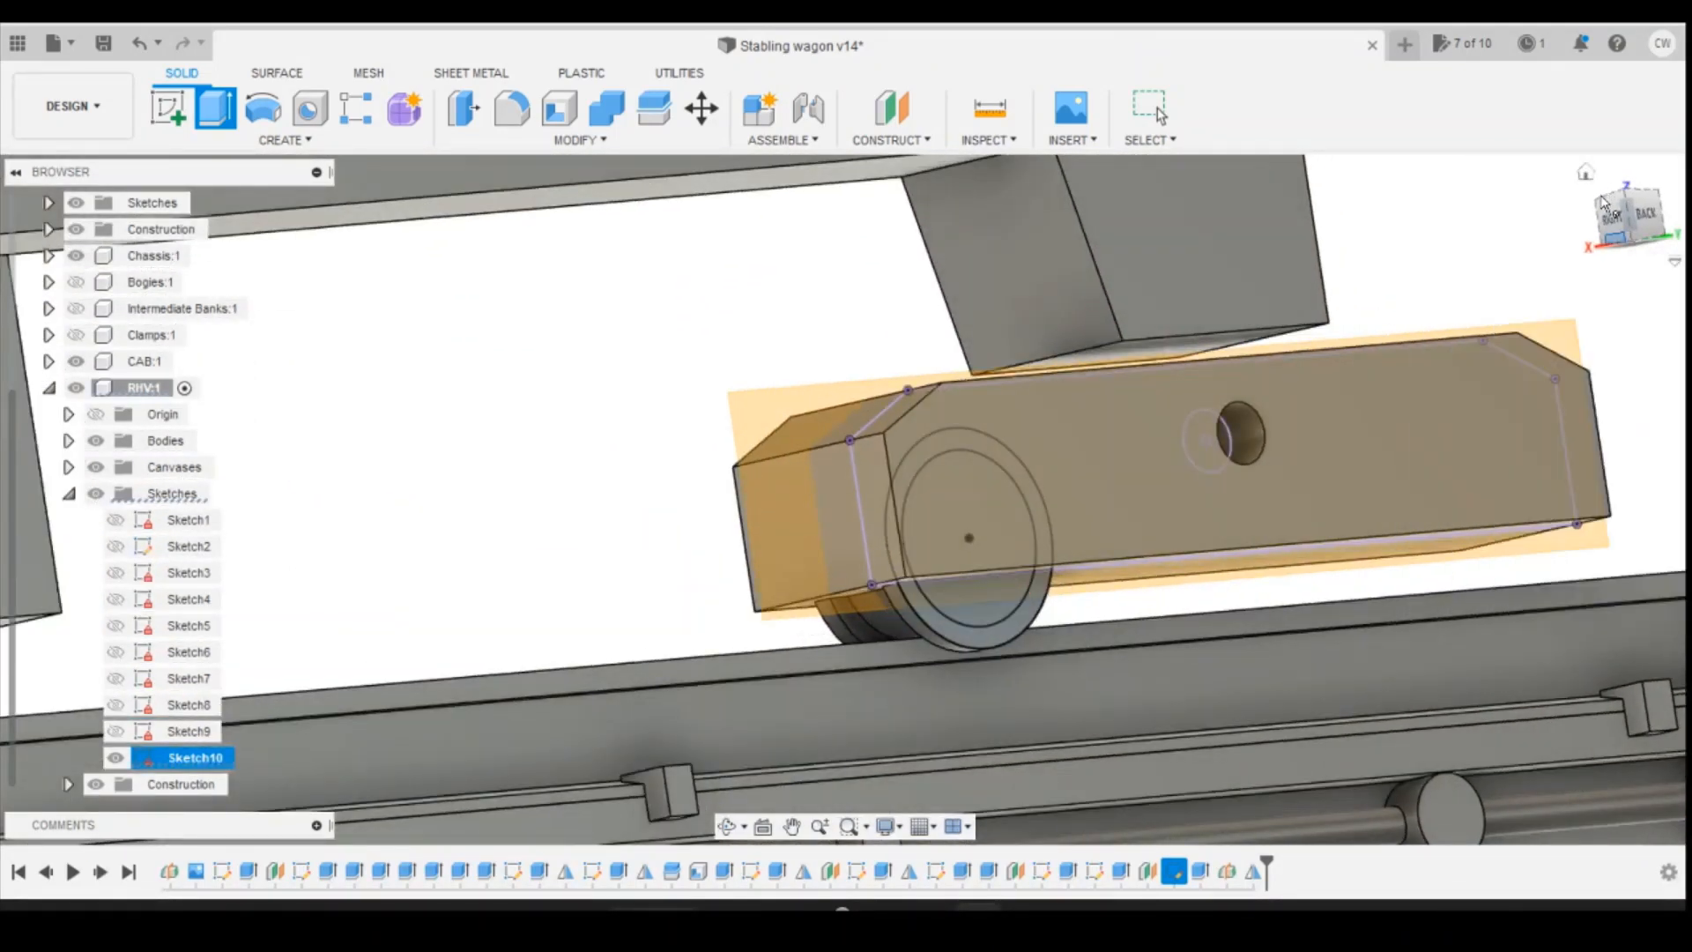
Step: Hide the wheel sketch in the RHV component
left_click(1645, 214)
left_click_drag(1631, 218, 1630, 227)
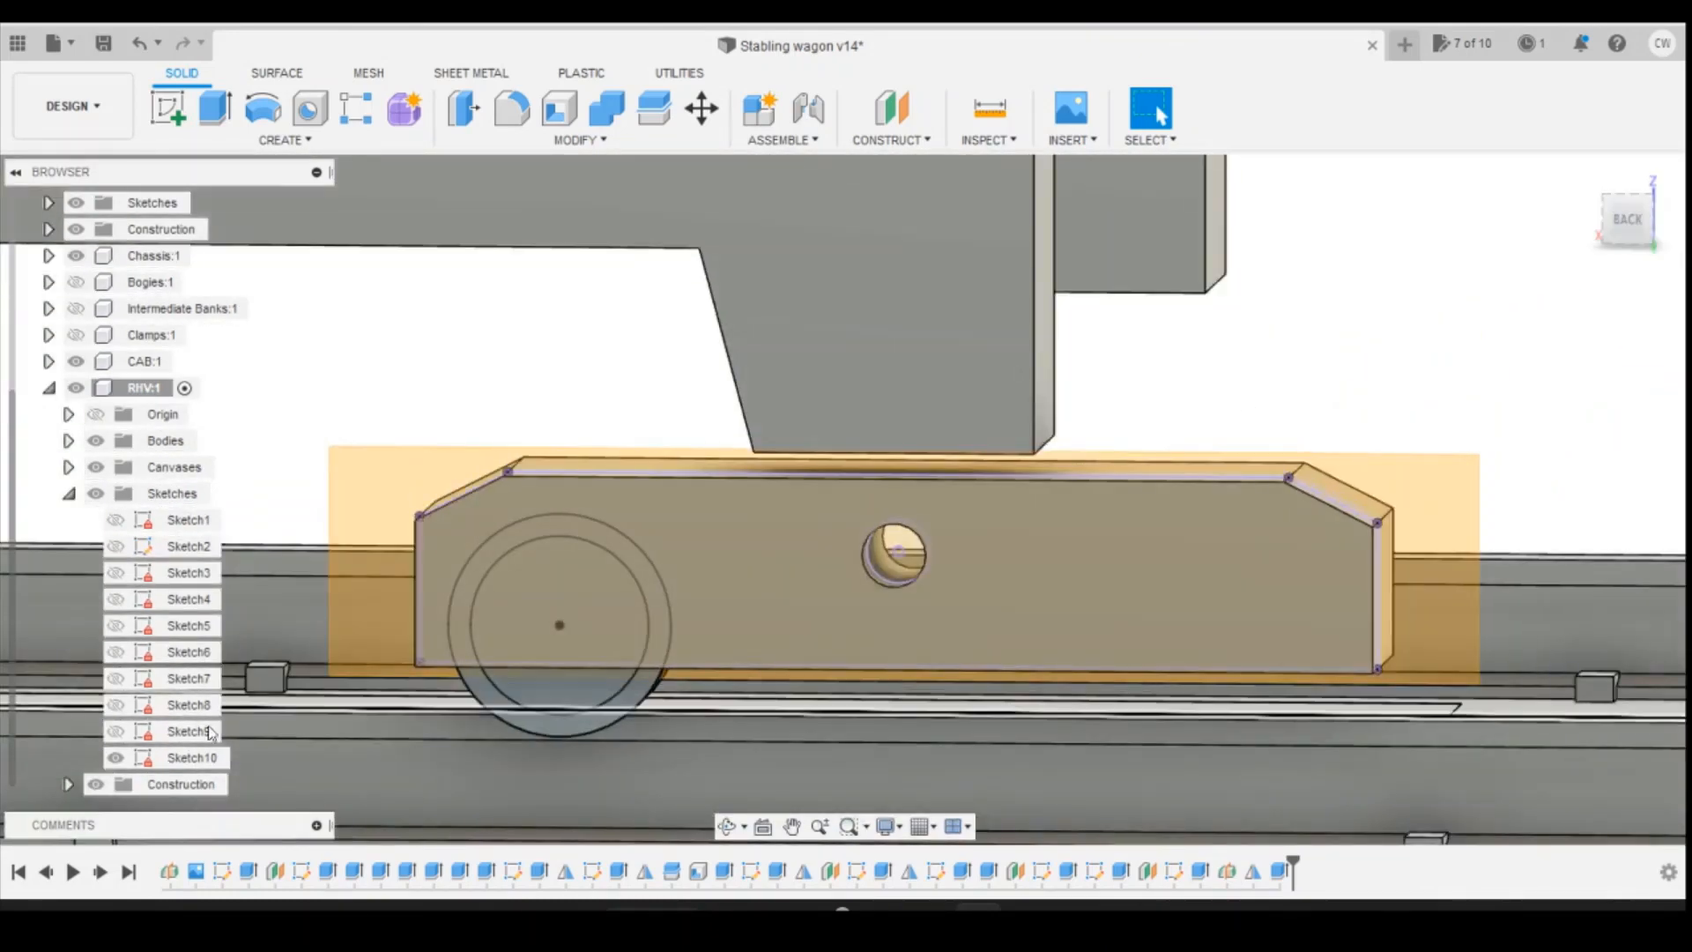
left_click(115, 758)
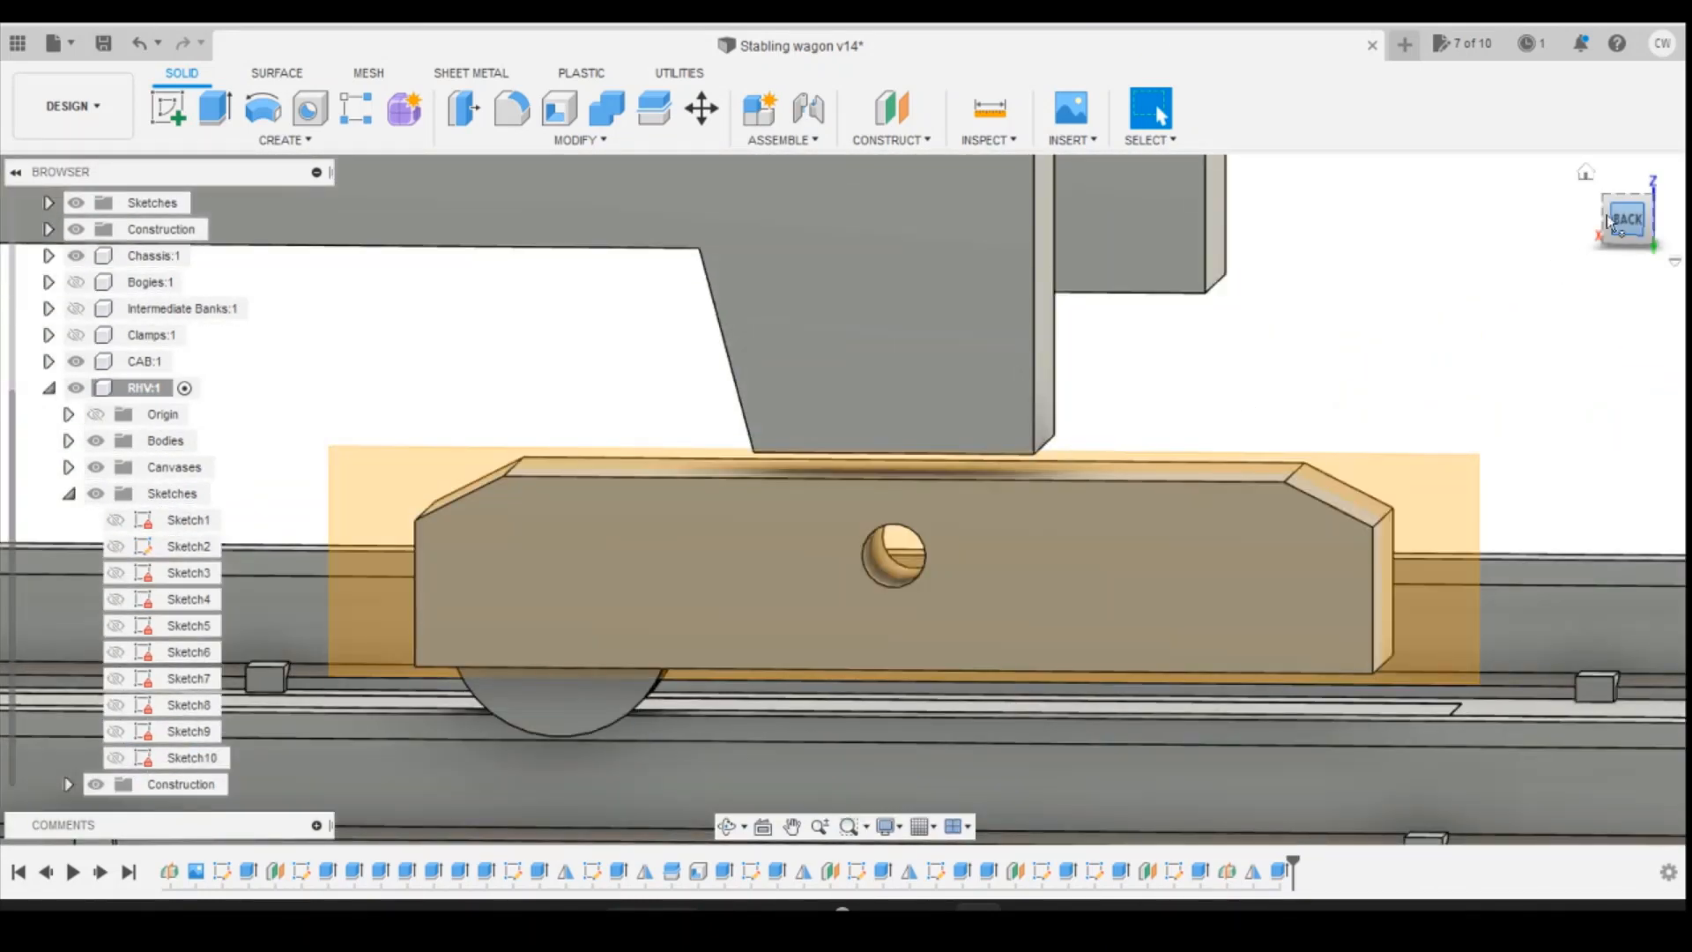
Step: Create a midplane between the beam's two short end faces
left_click(890, 140)
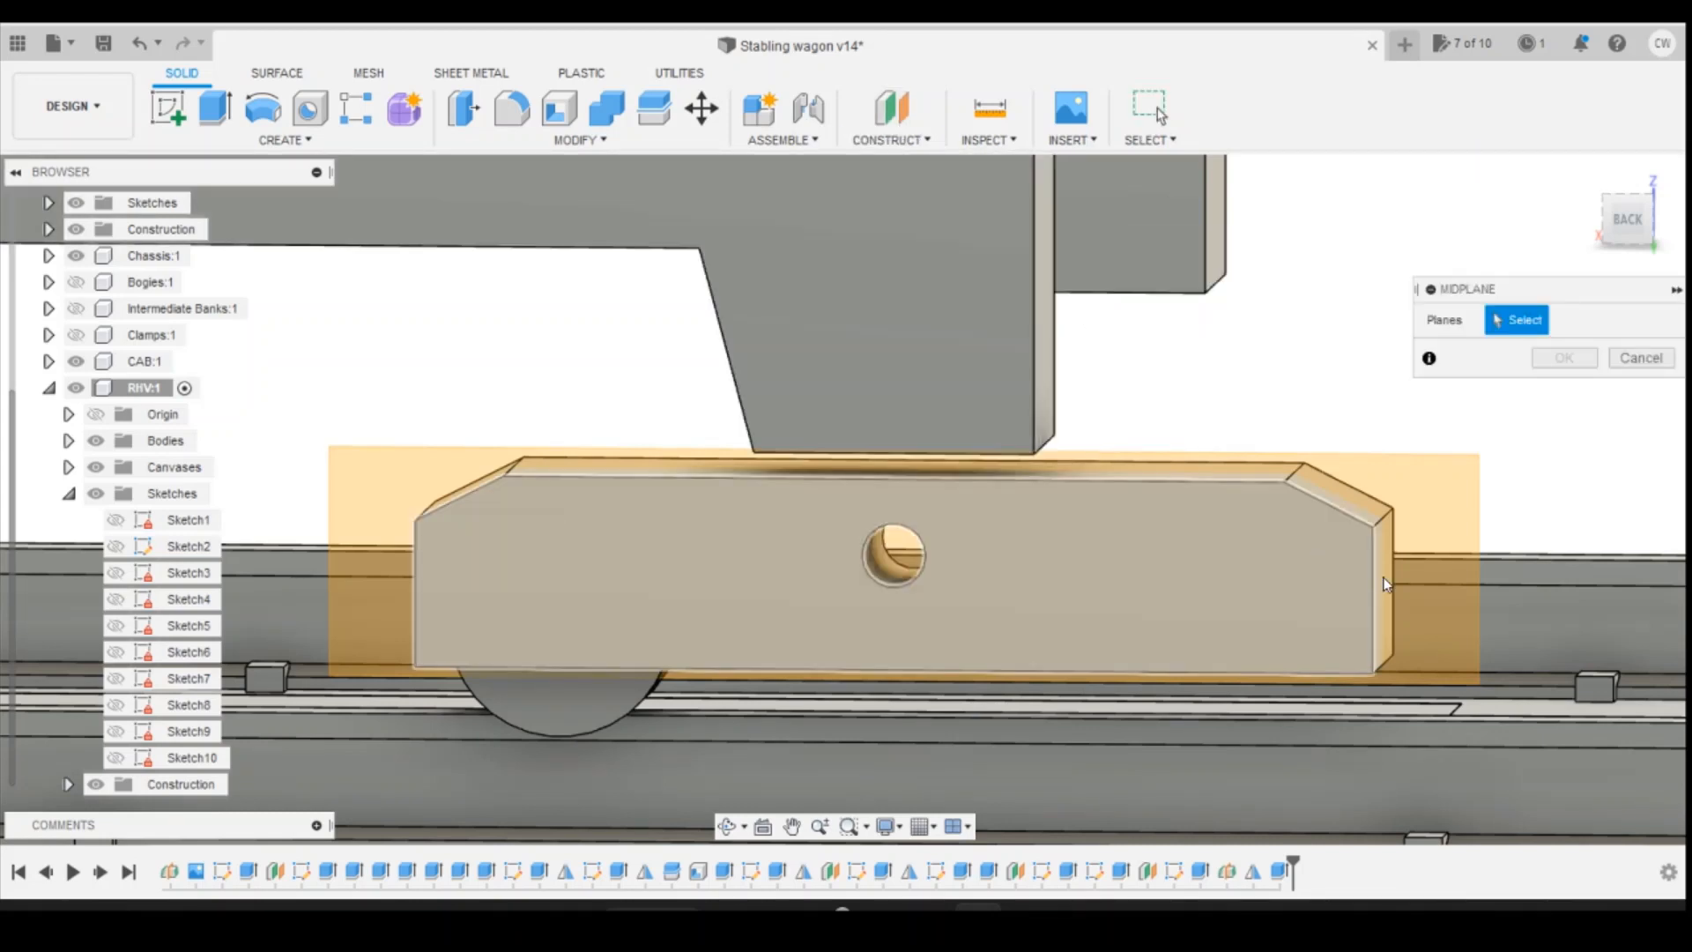
left_click_drag(1620, 227, 1592, 230)
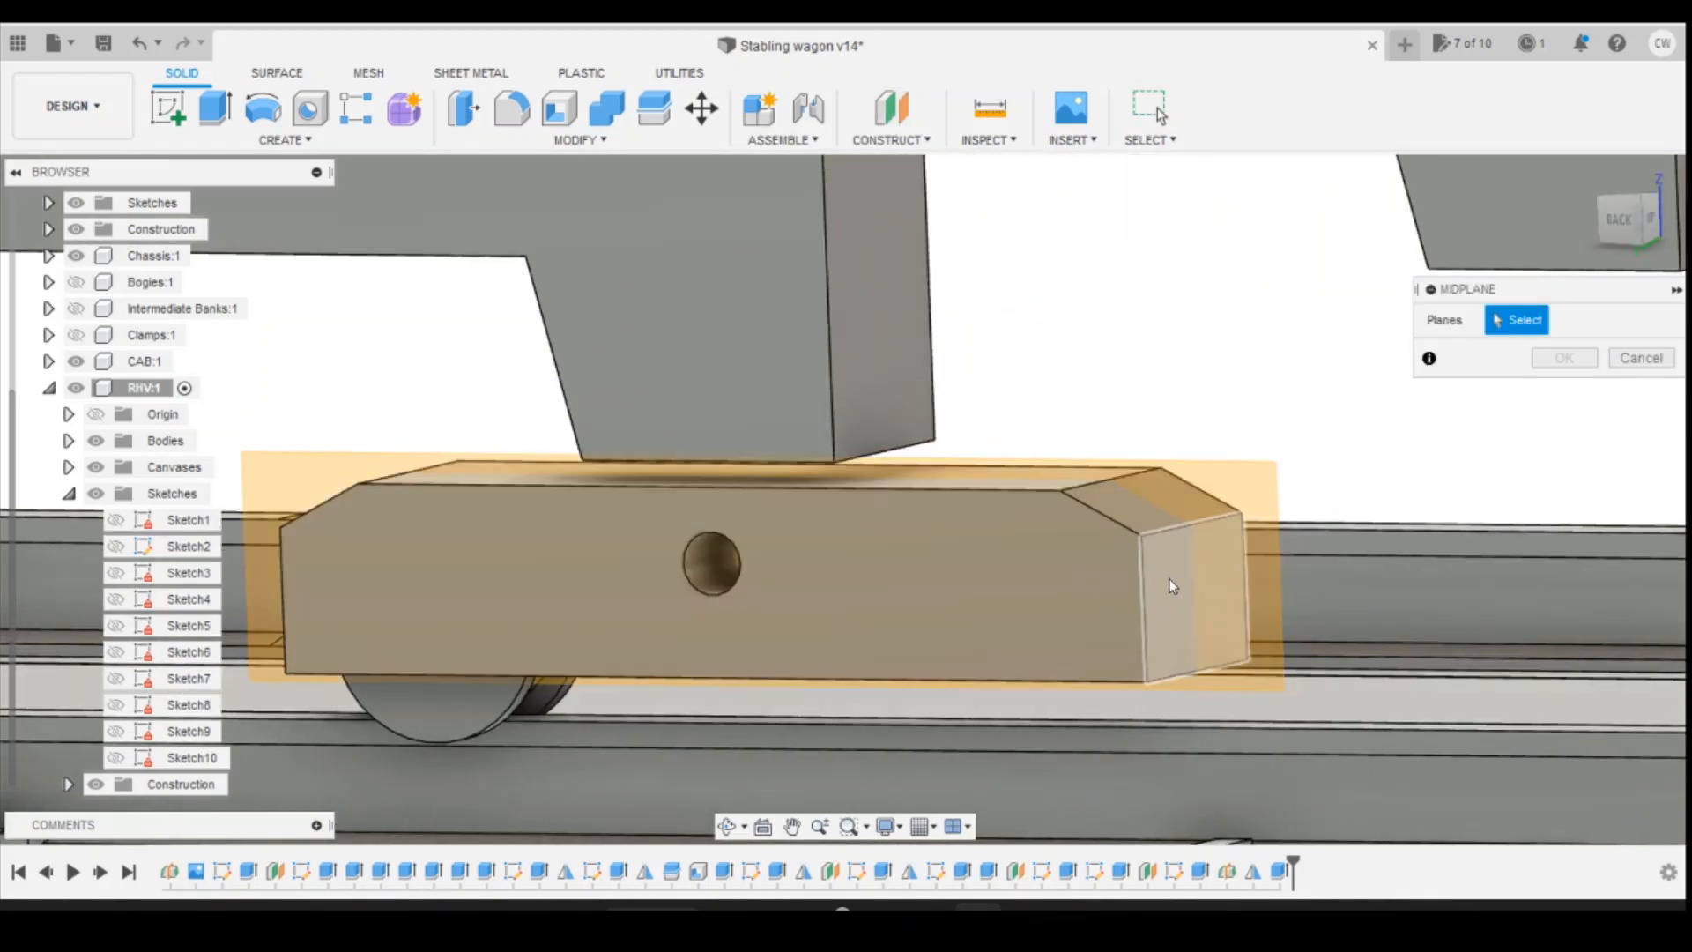
left_click(1172, 585)
middle_click_drag(846, 500, 723, 490, "shift")
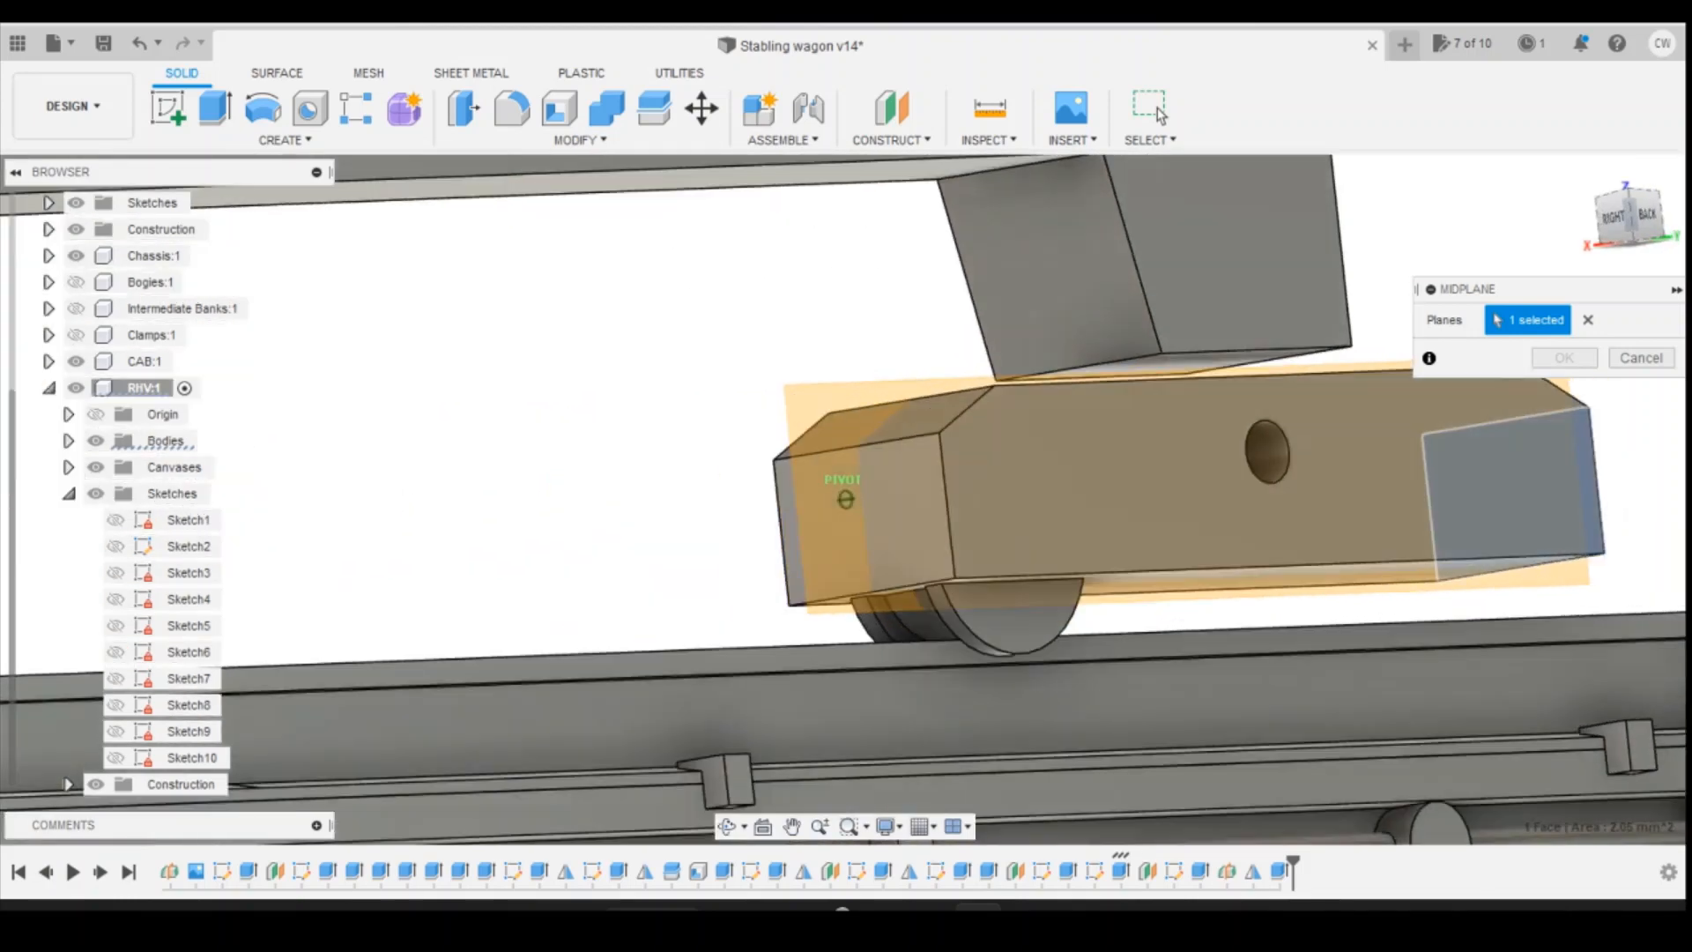
left_click(863, 520)
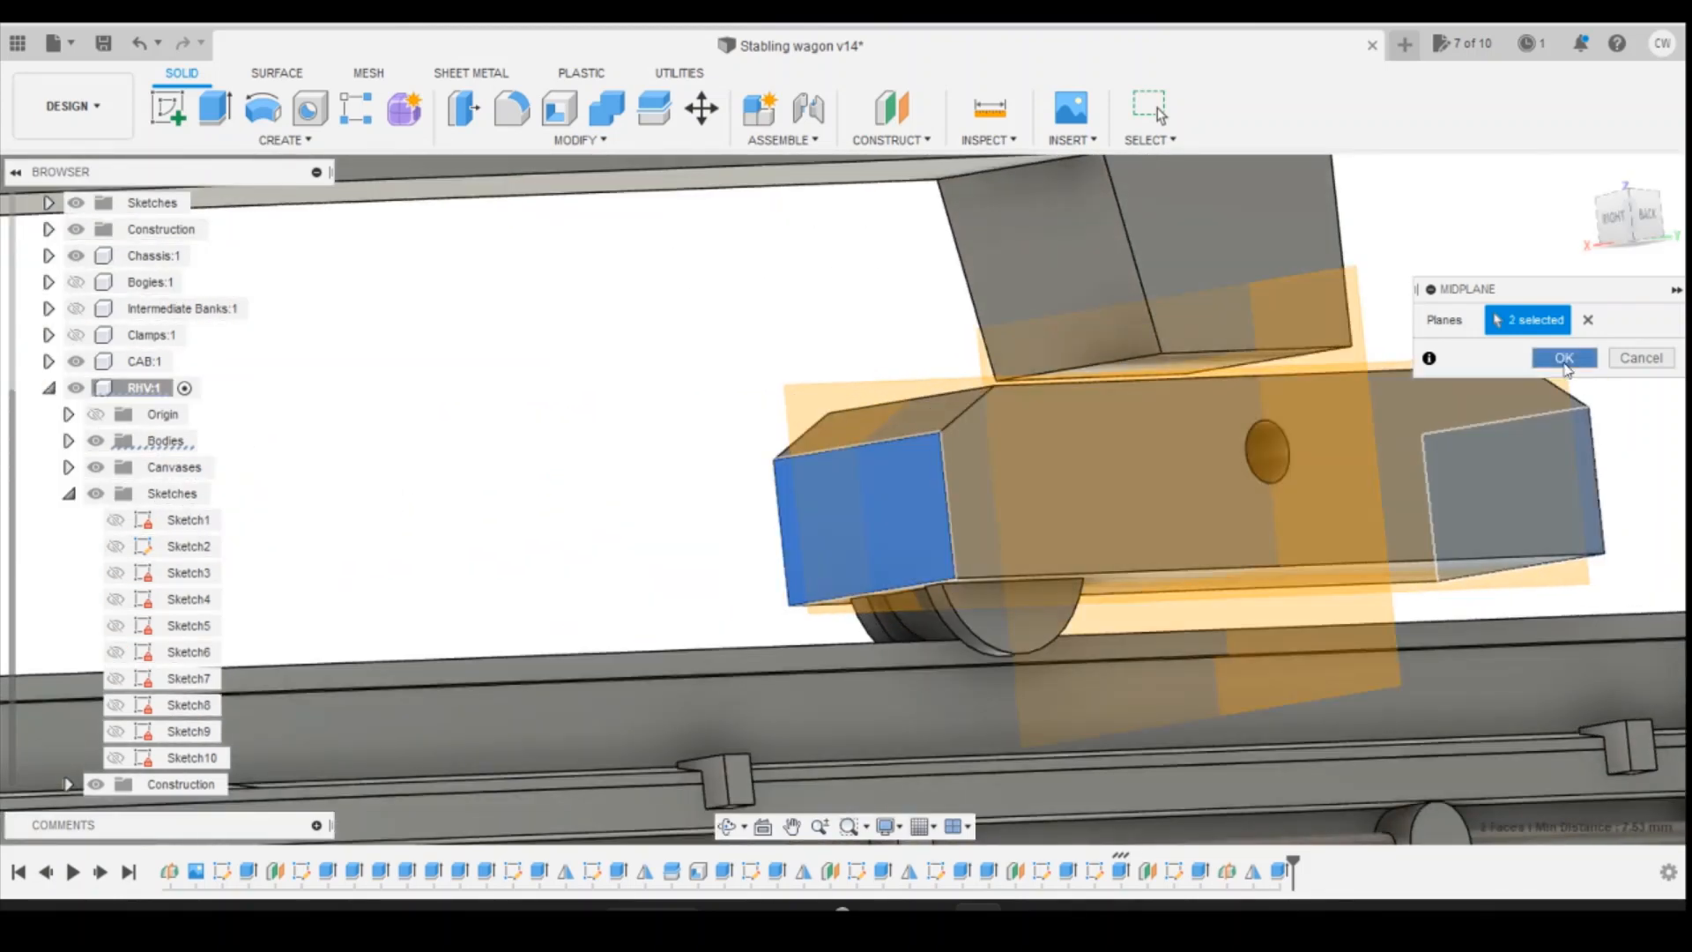
left_click(1565, 359)
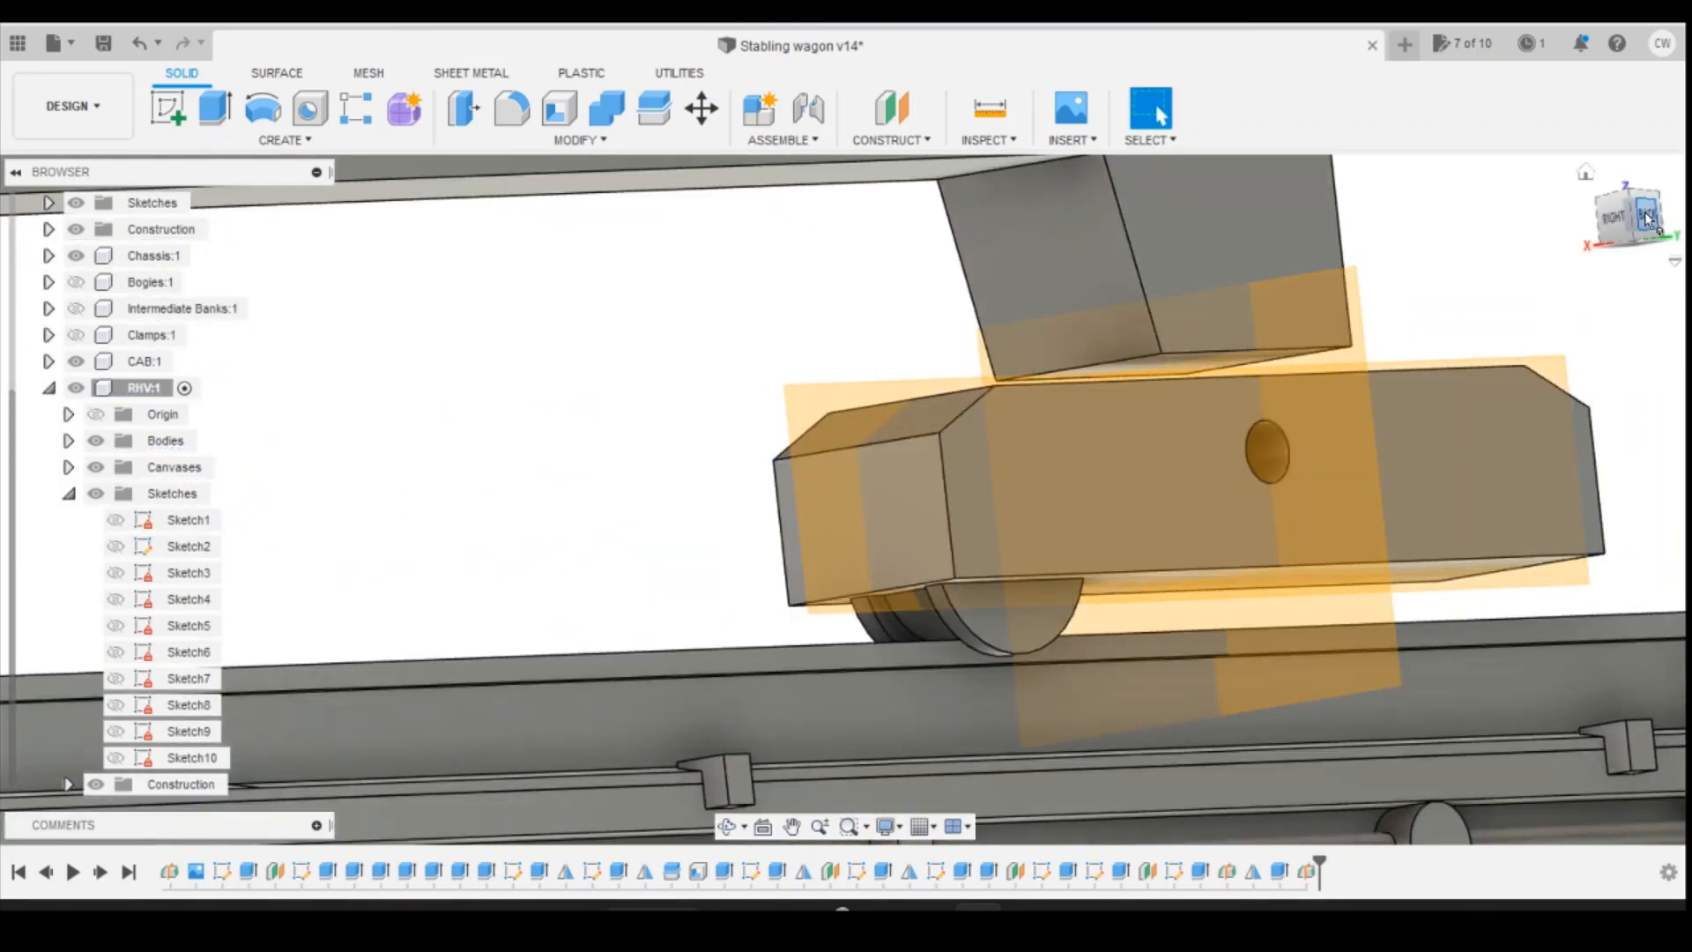
Step: Mirror the outer half-disc and inner axle segment extrusions across the midplane between the beam's ends, with compute type Adjust
left_click(1647, 217)
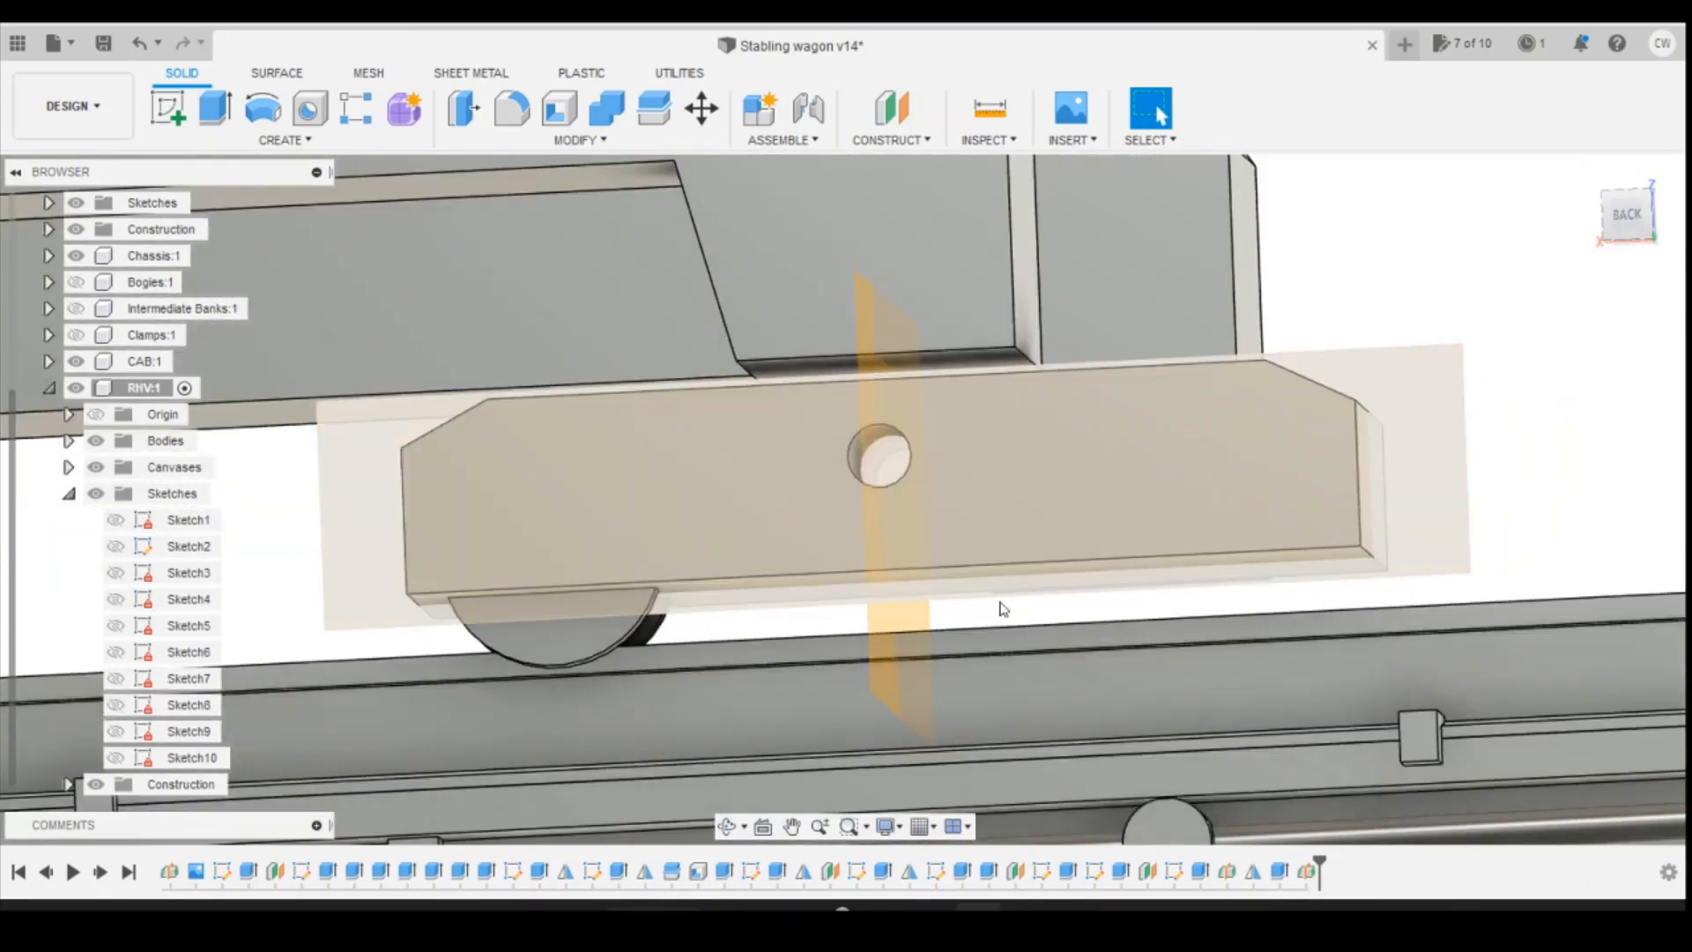
left_click(291, 141)
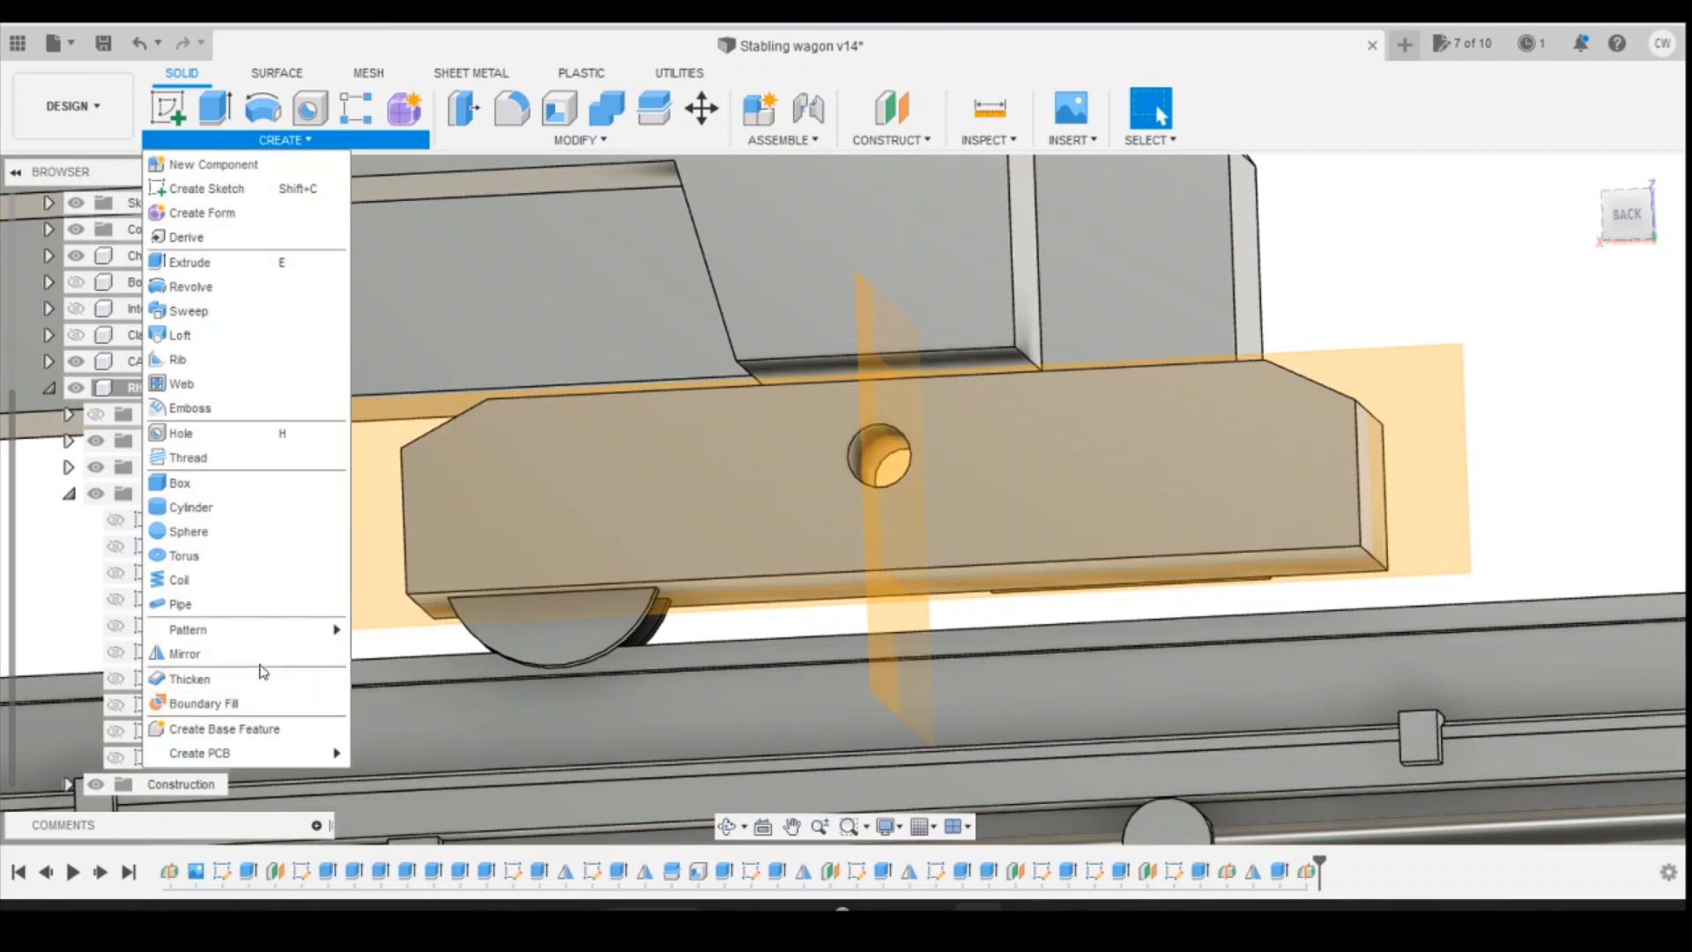
left_click(264, 652)
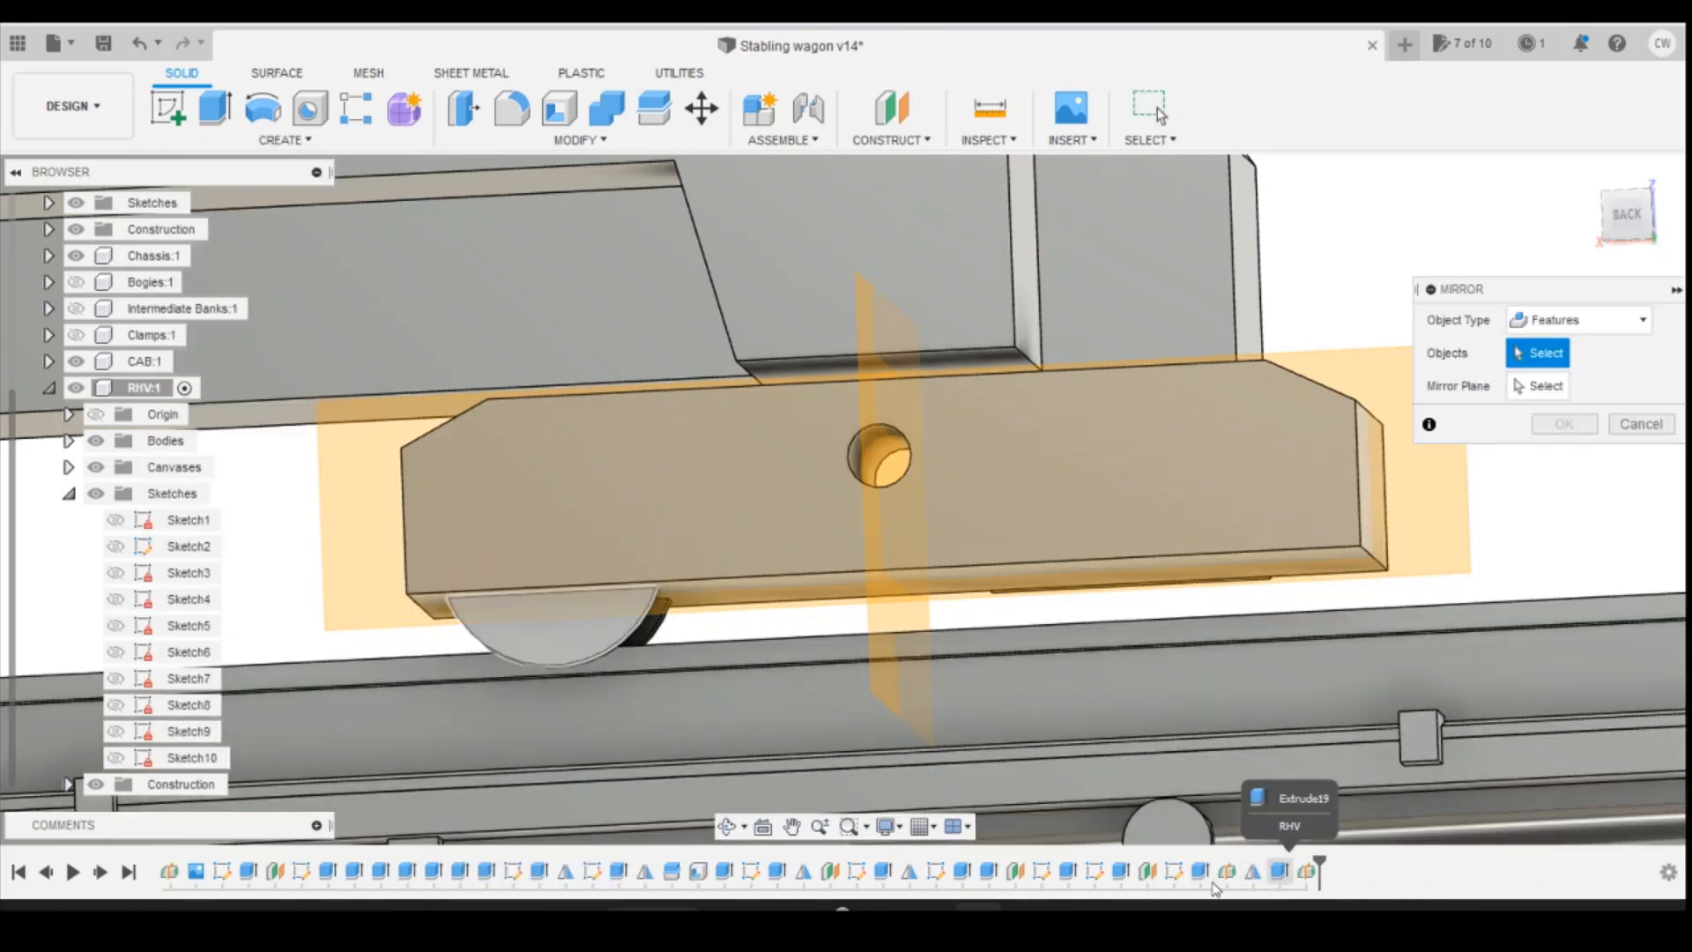
left_click(1200, 872)
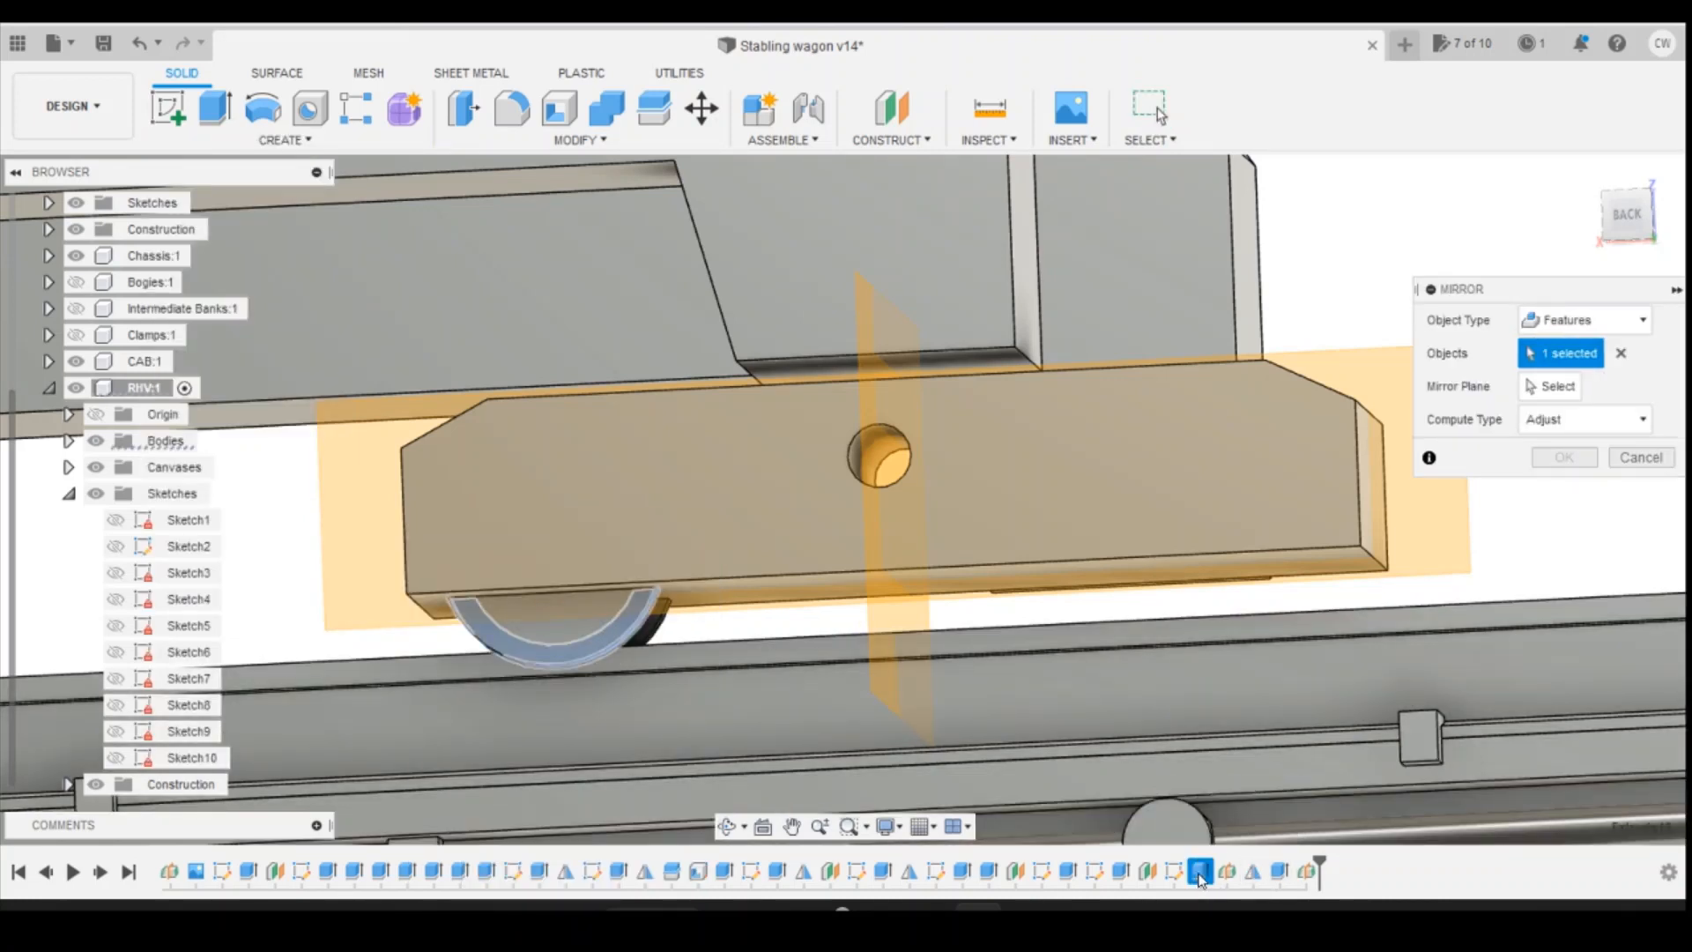
left_click(1279, 872)
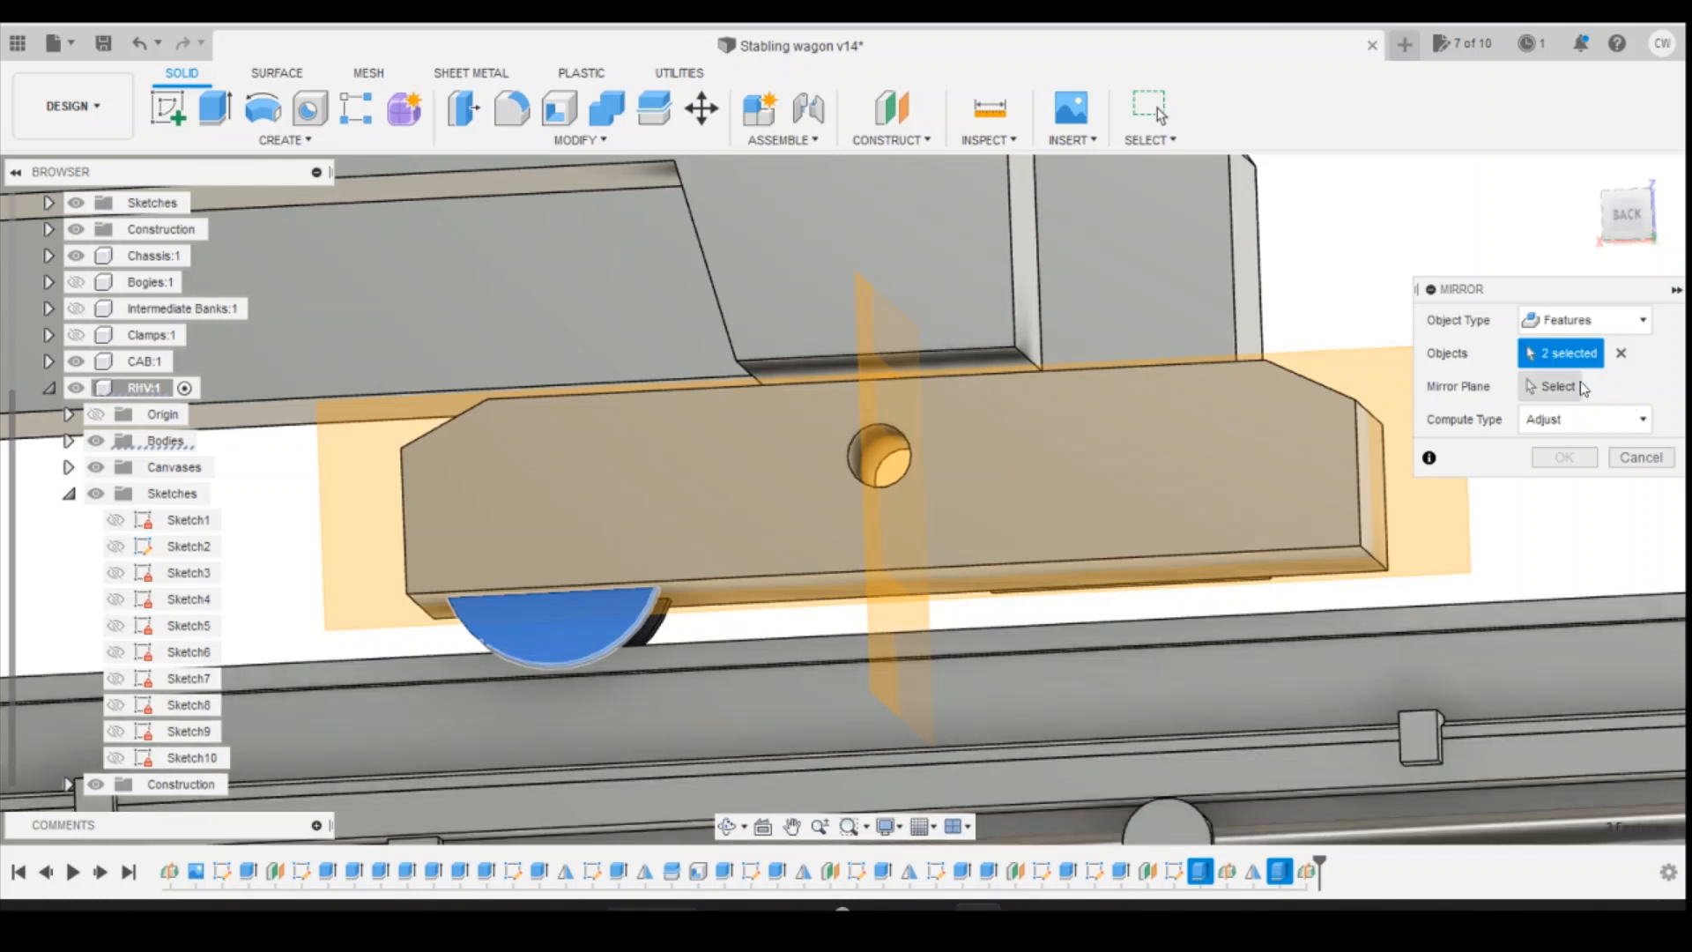
left_click(1551, 386)
left_click(869, 334)
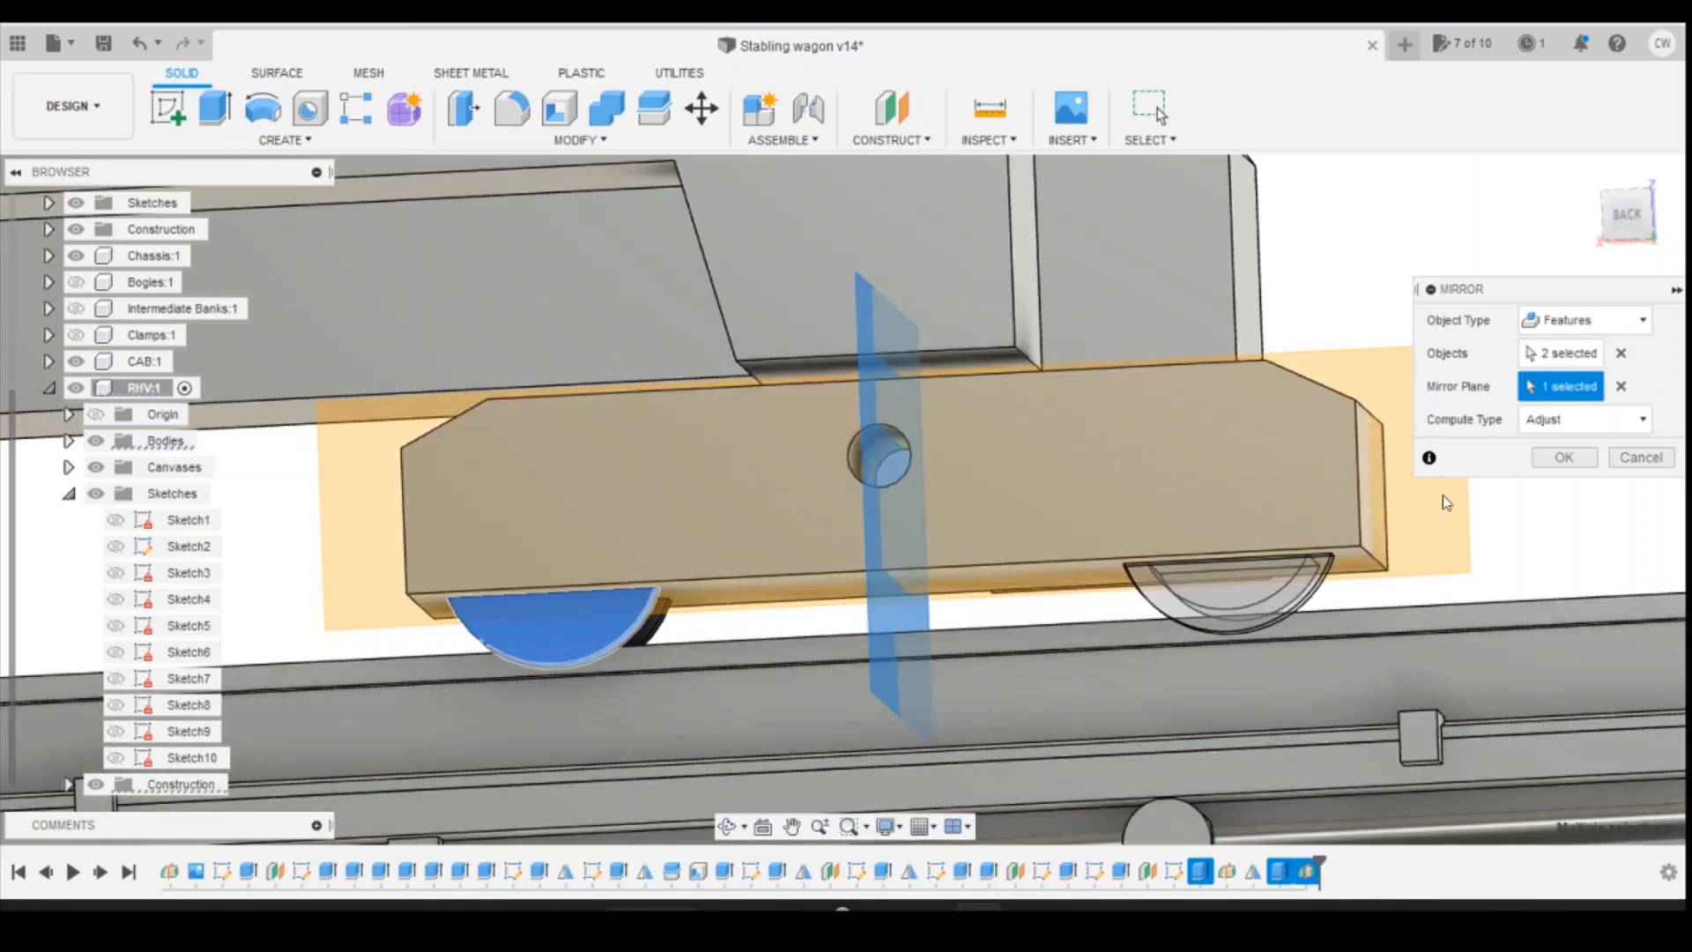
left_click(1565, 458)
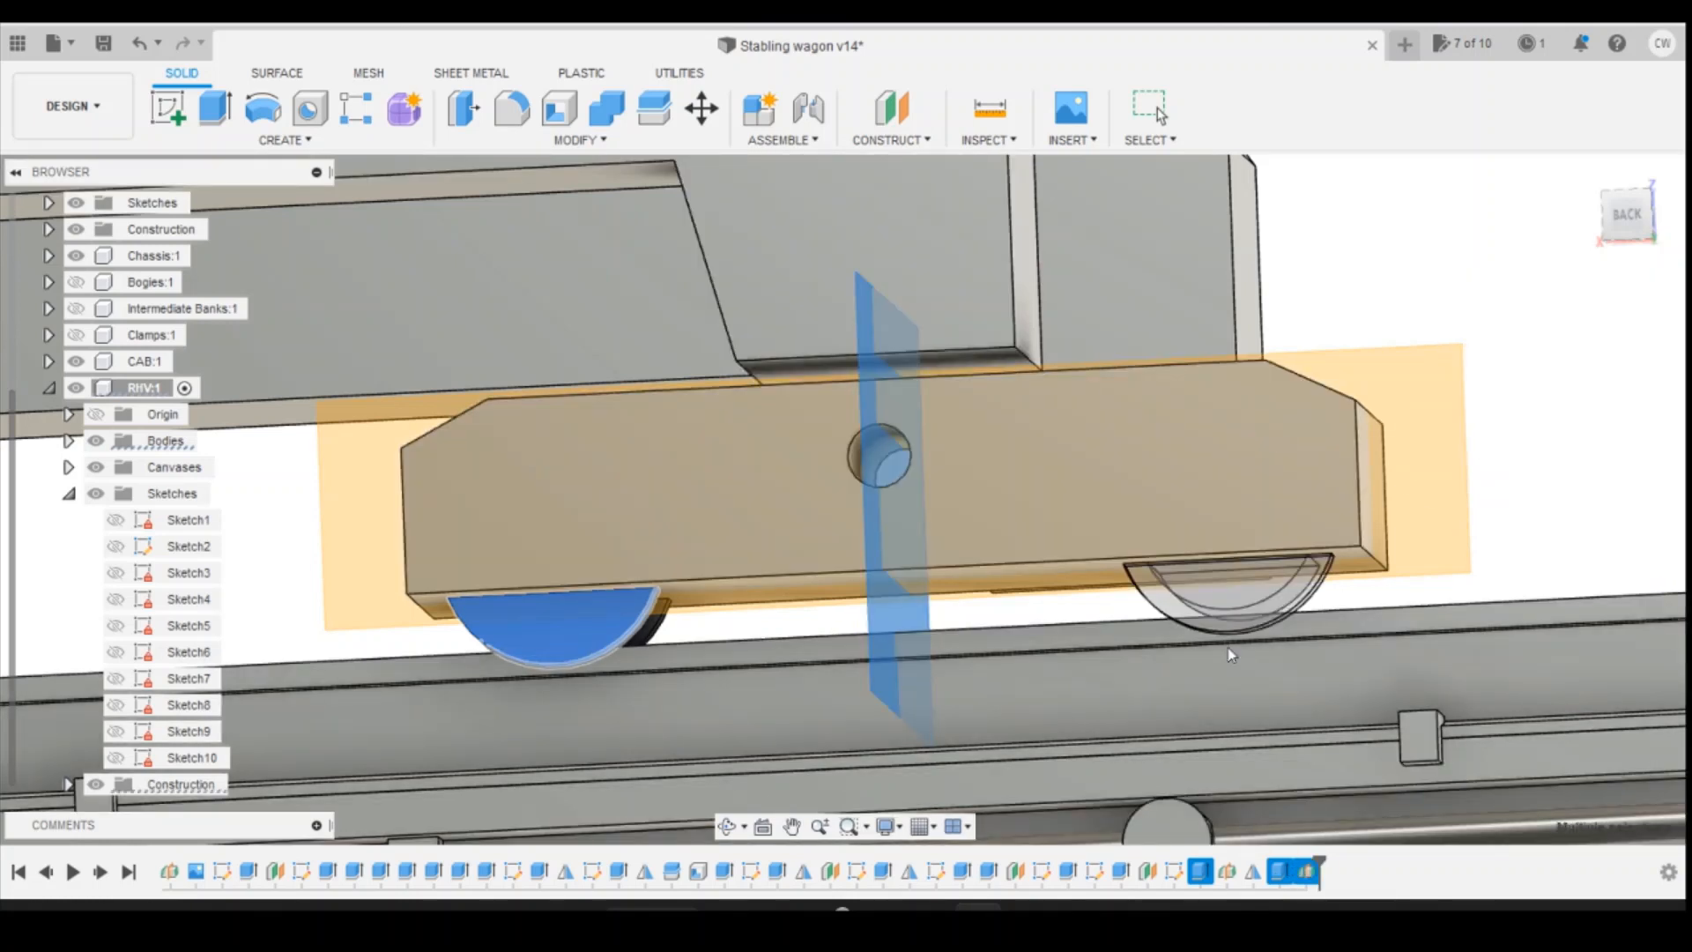
Step: Edit the latest mirror to also include the earlier mirrored half-disc feature on the beam's opposite side
left_click_drag(1630, 221, 1567, 219)
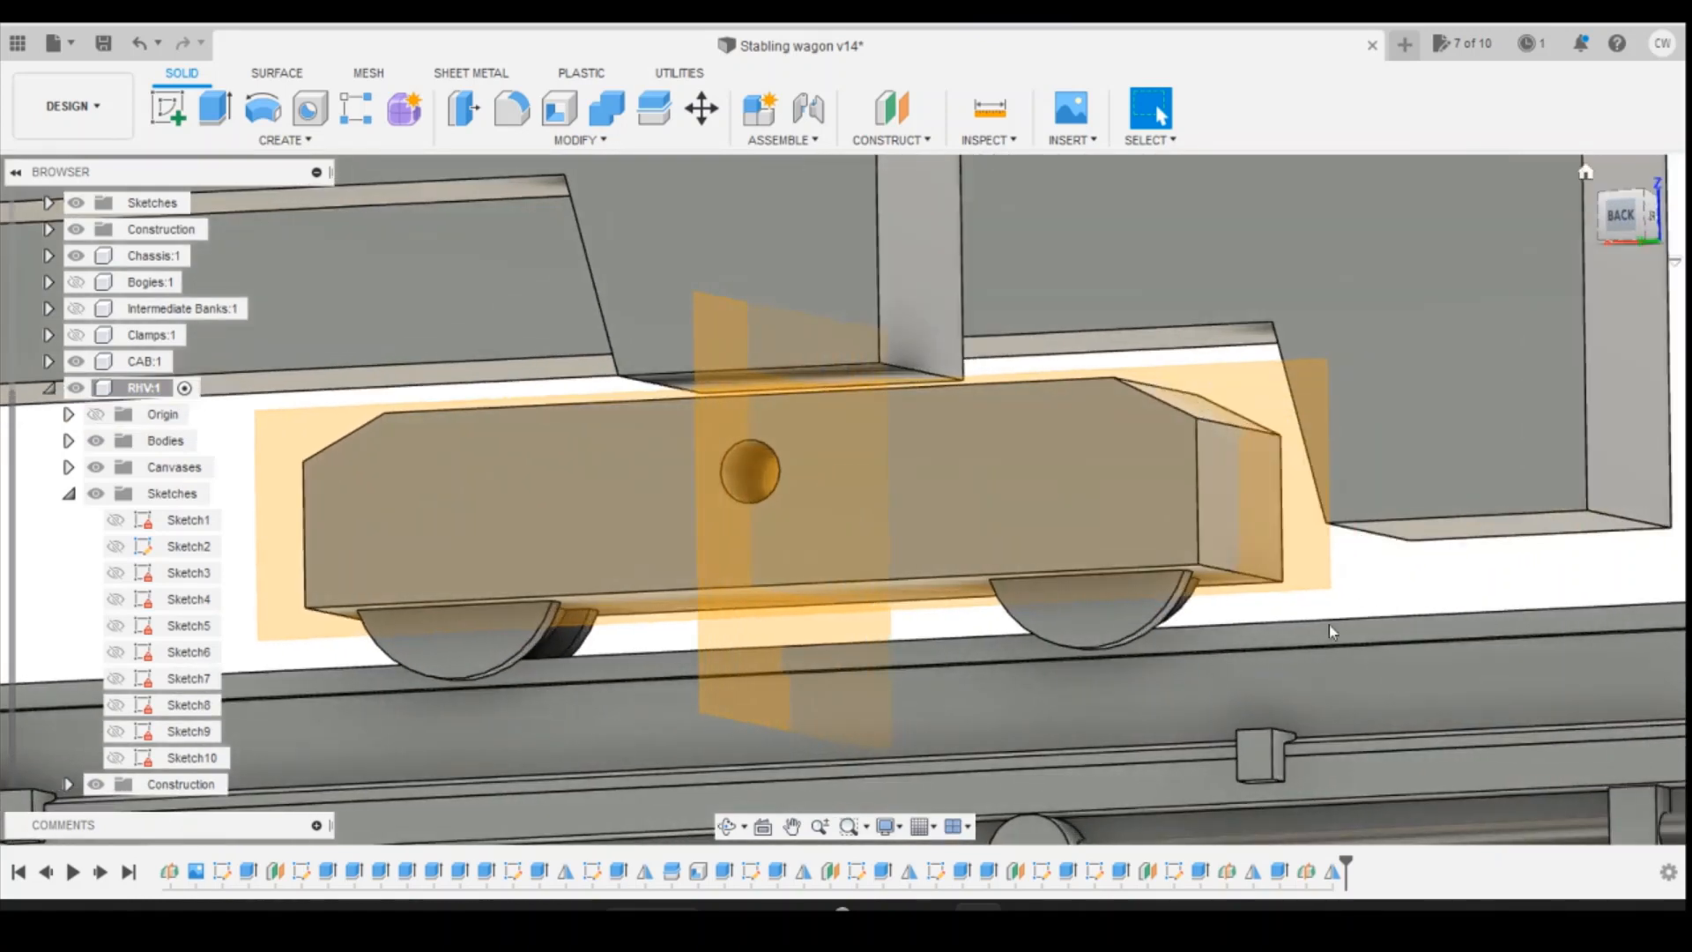
right_click(1334, 874)
left_click(1392, 680)
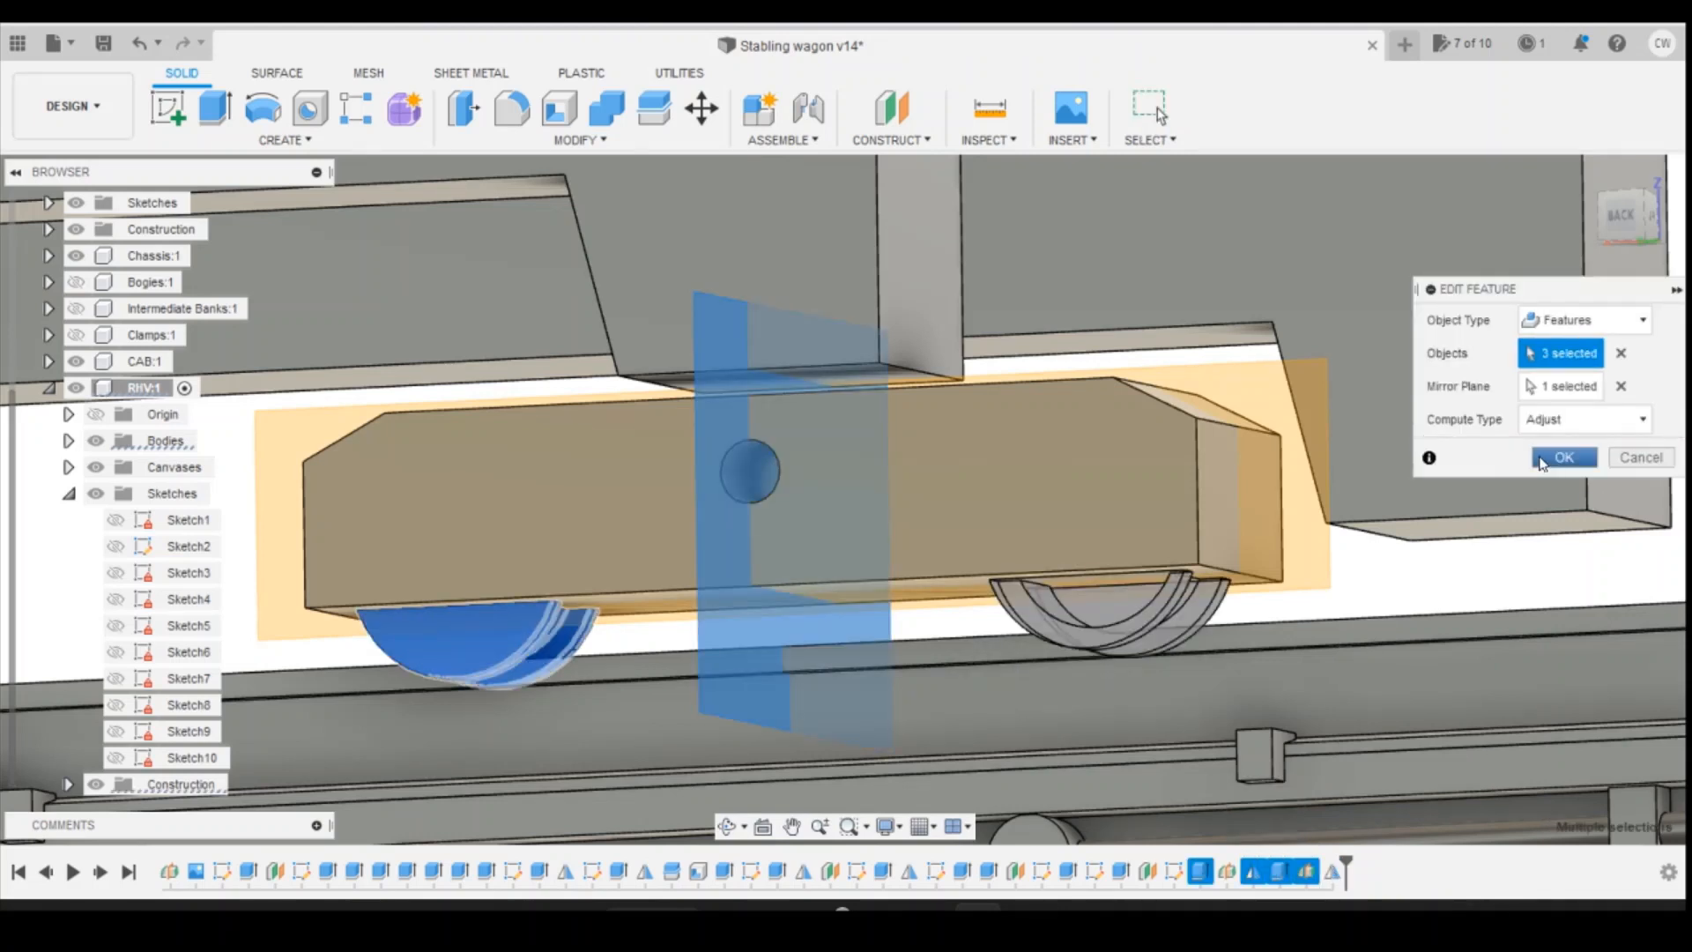
key("Return")
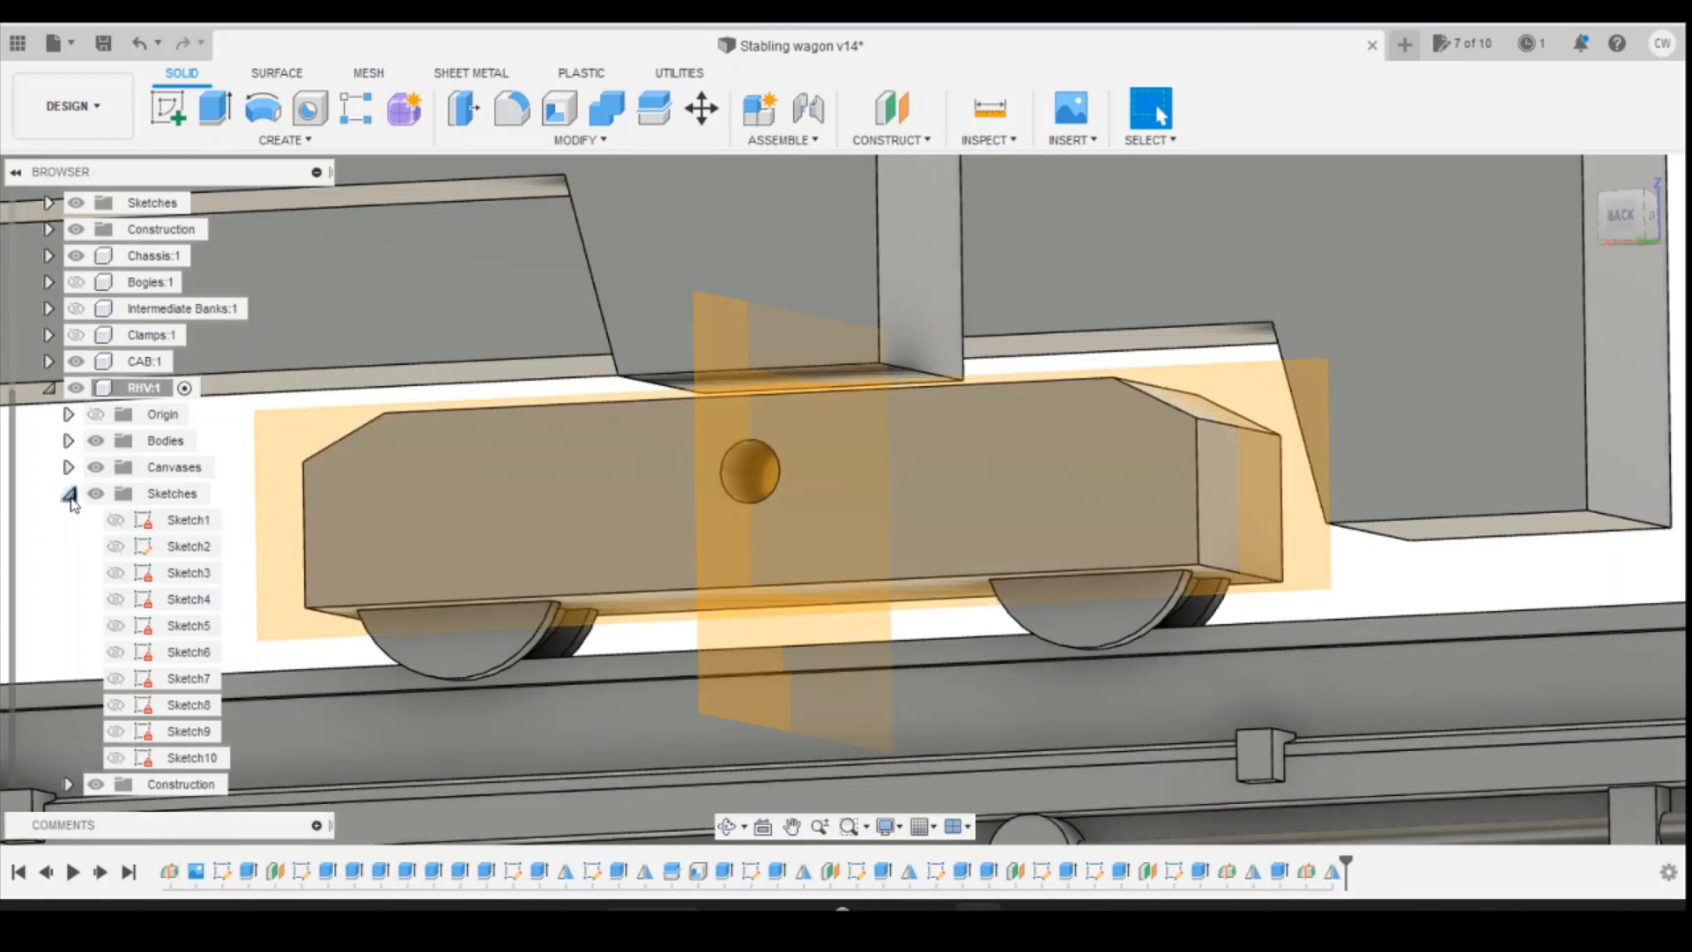
Step: Hide the construction plane midway between the beam's two large faces
left_click(69, 495)
left_click(69, 652)
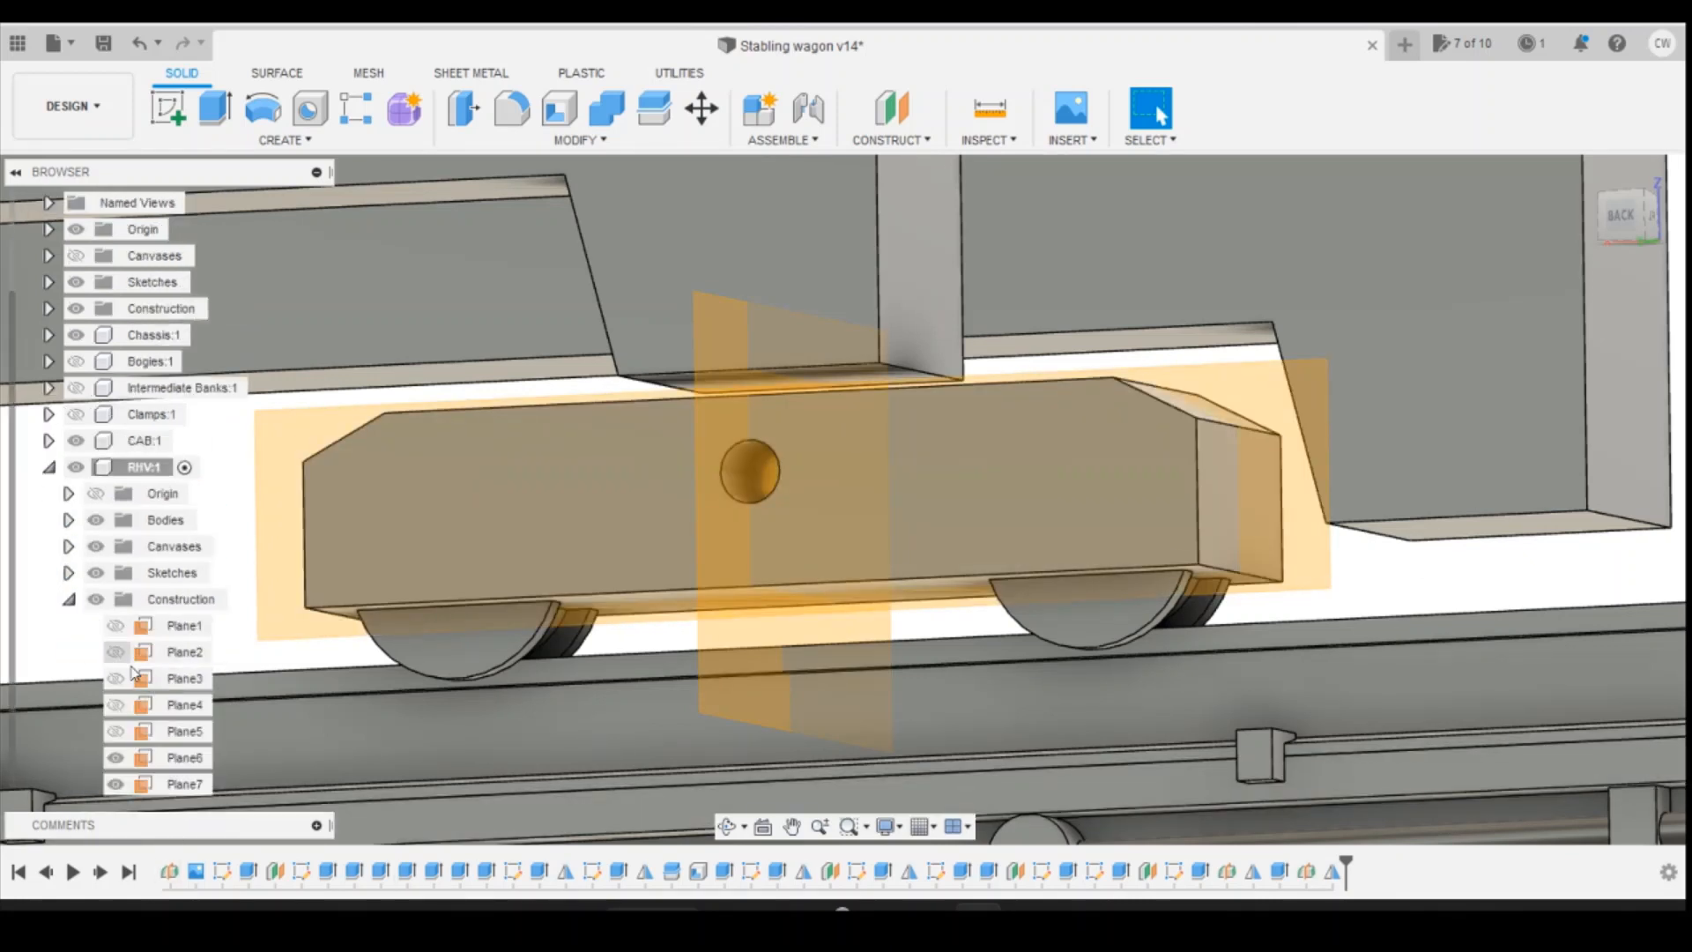
left_click(112, 760)
left_click(112, 762)
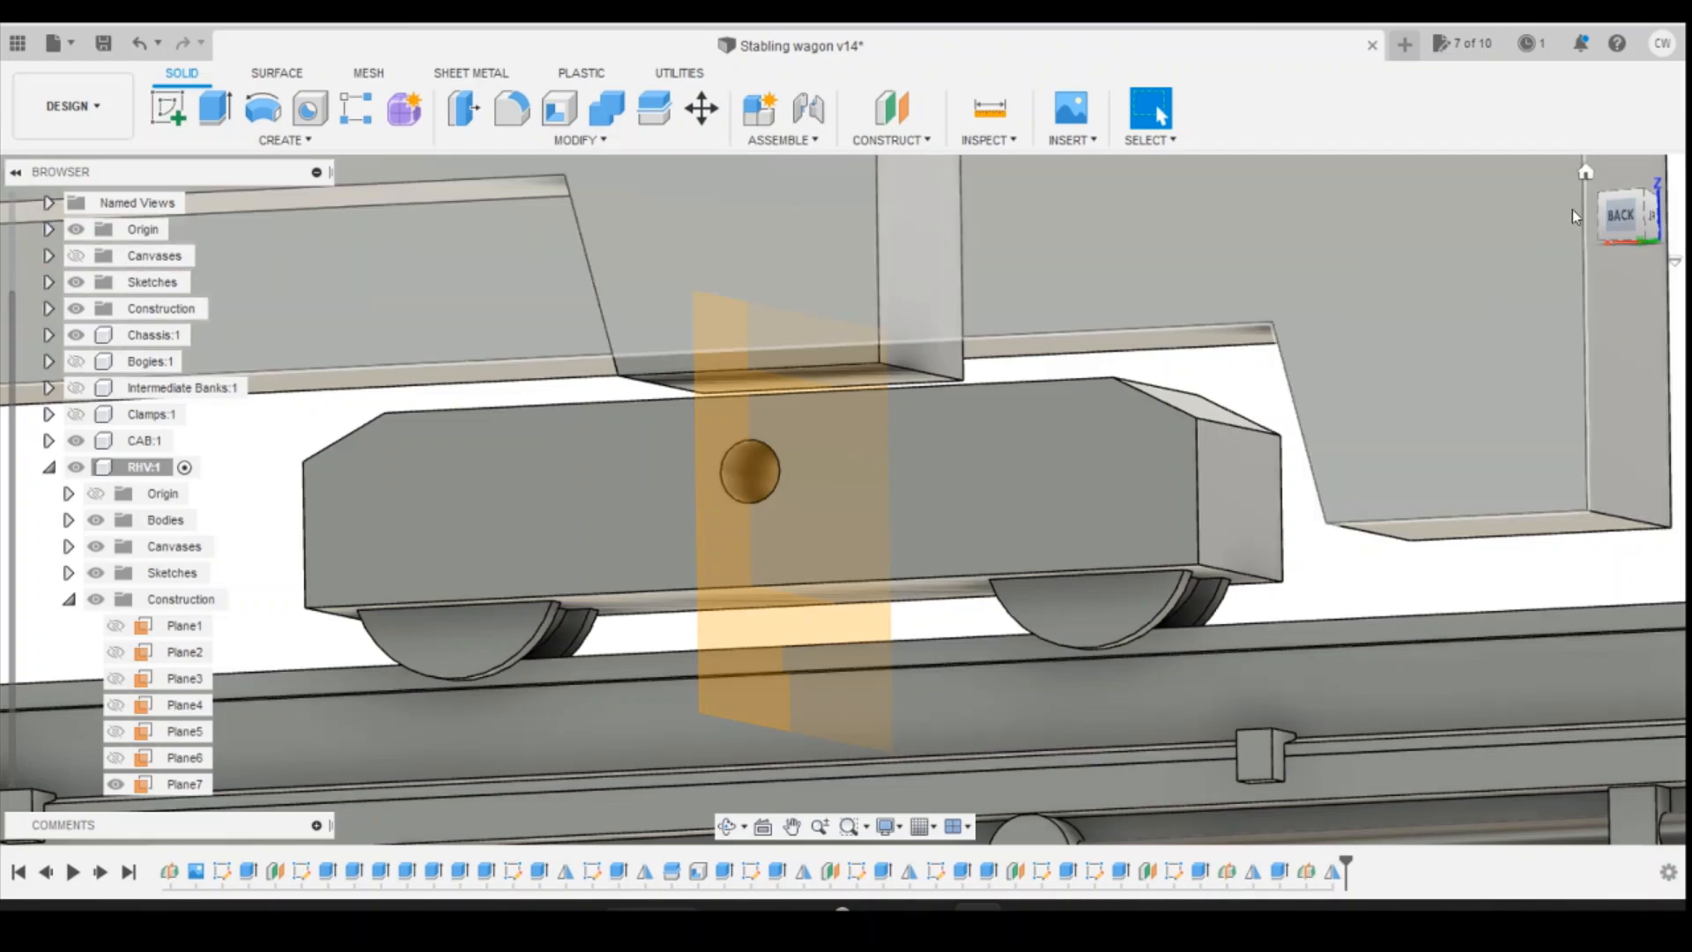
Step: Check reference photo 506.JPG, and project both near-side half-disc wheel faces into a new sketch viewed from the back
left_click(1075, 925)
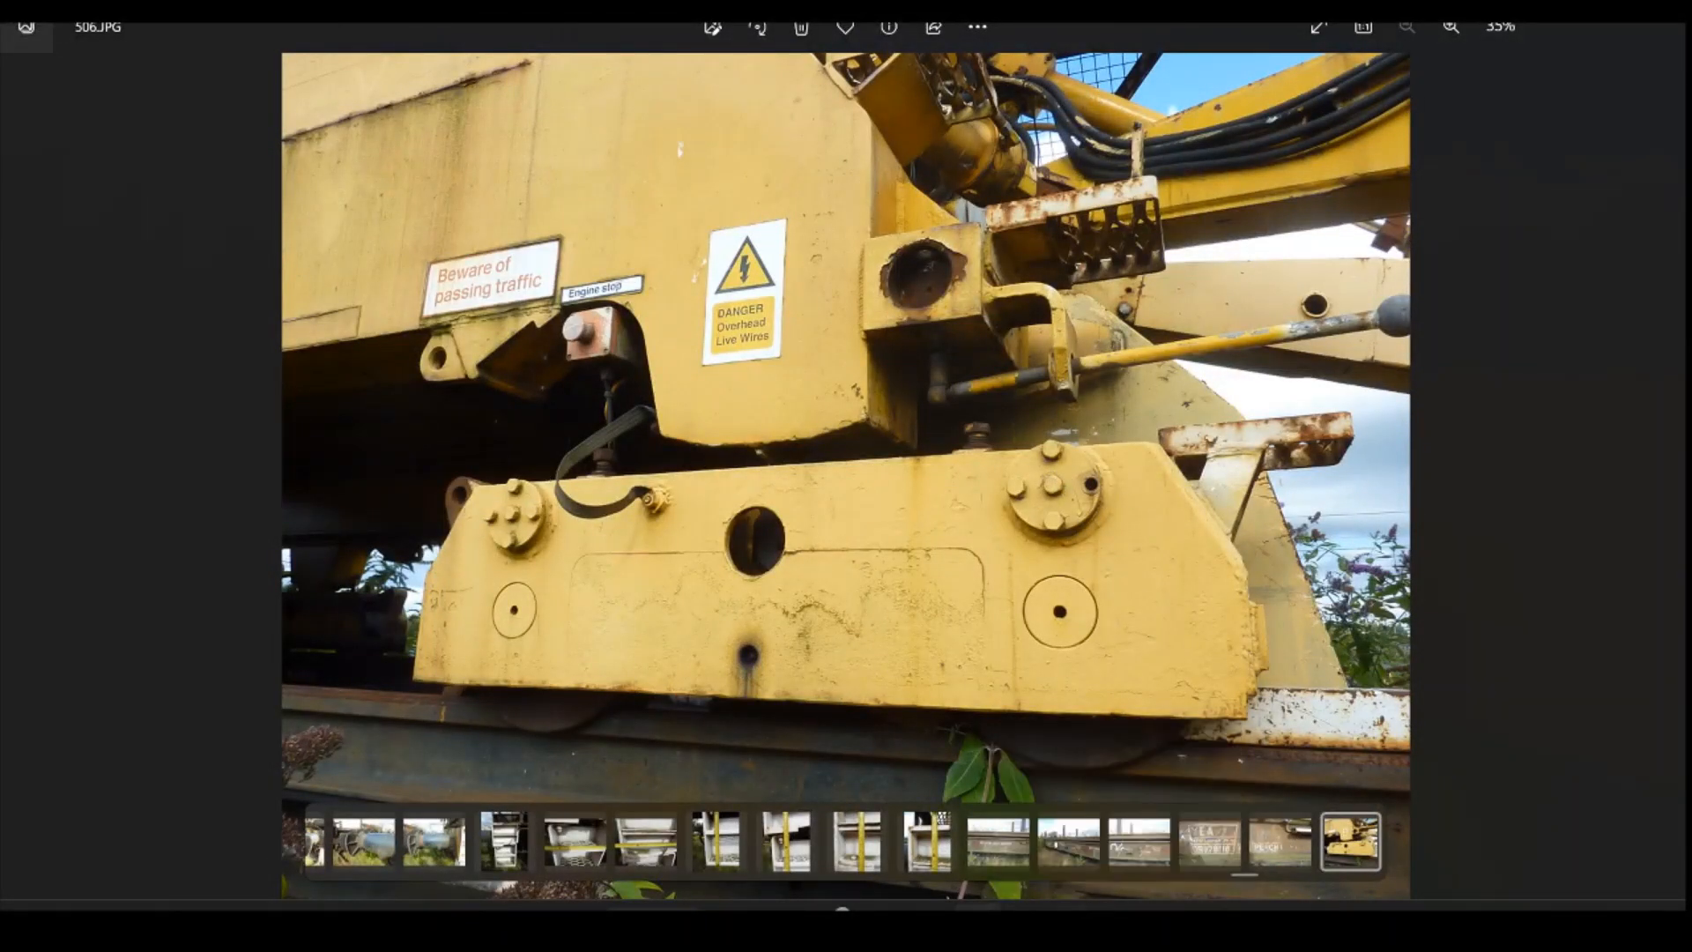
left_click(980, 926)
left_click(1625, 219)
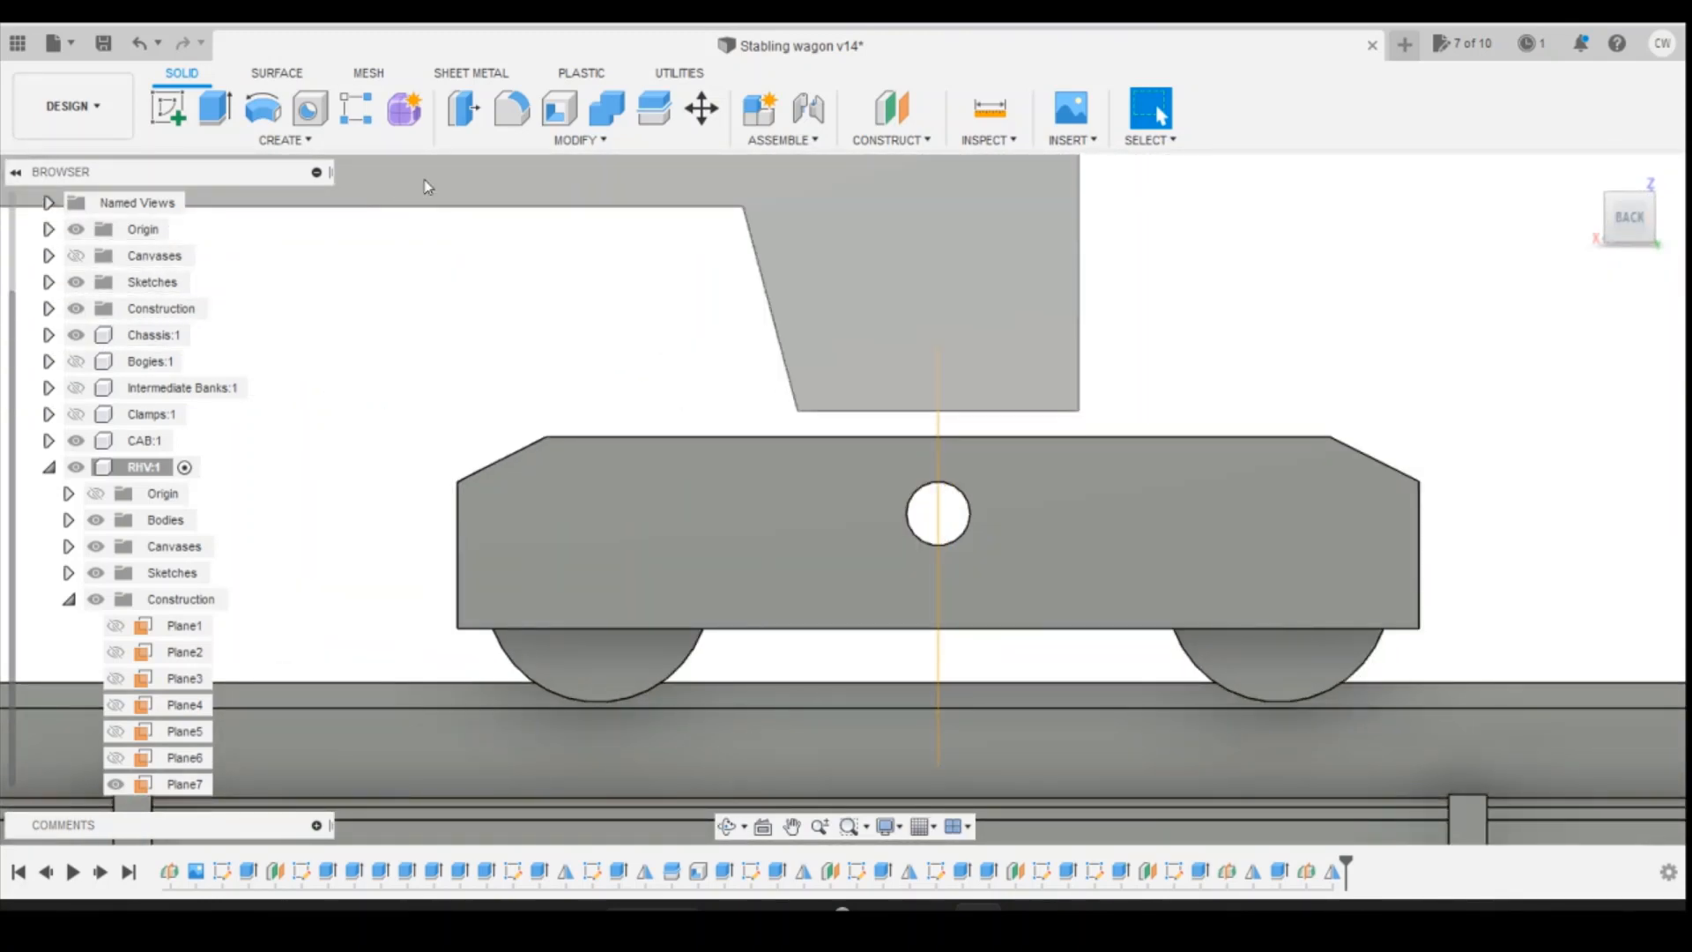
key("p")
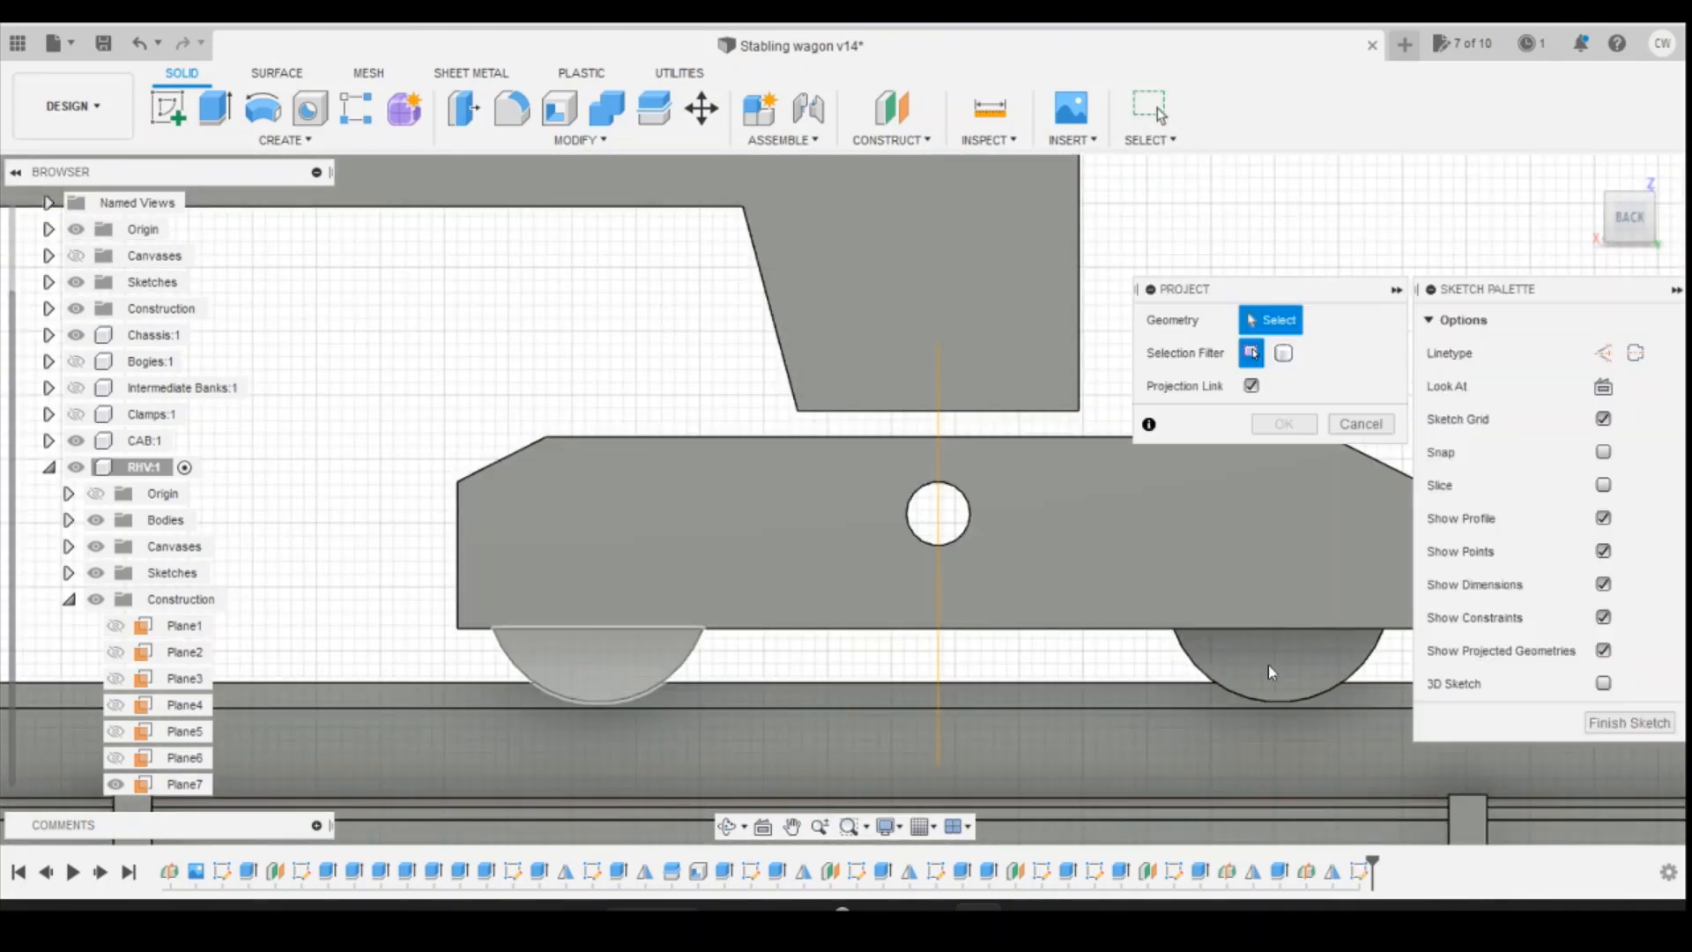
left_click(1207, 677)
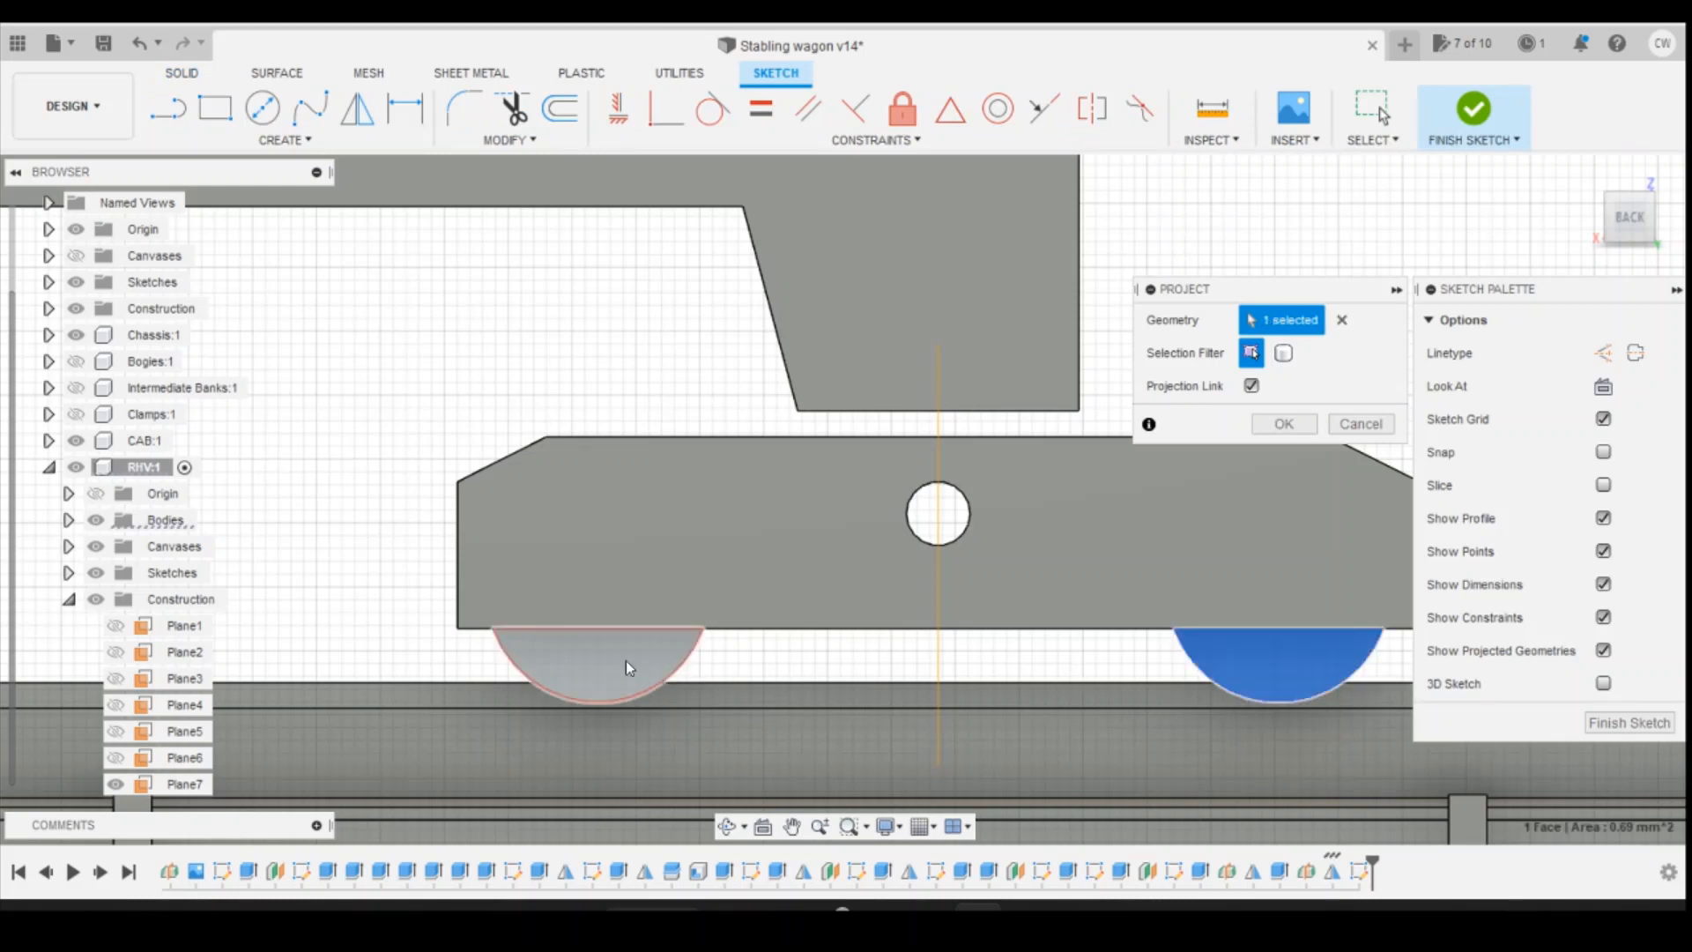
left_click(626, 659)
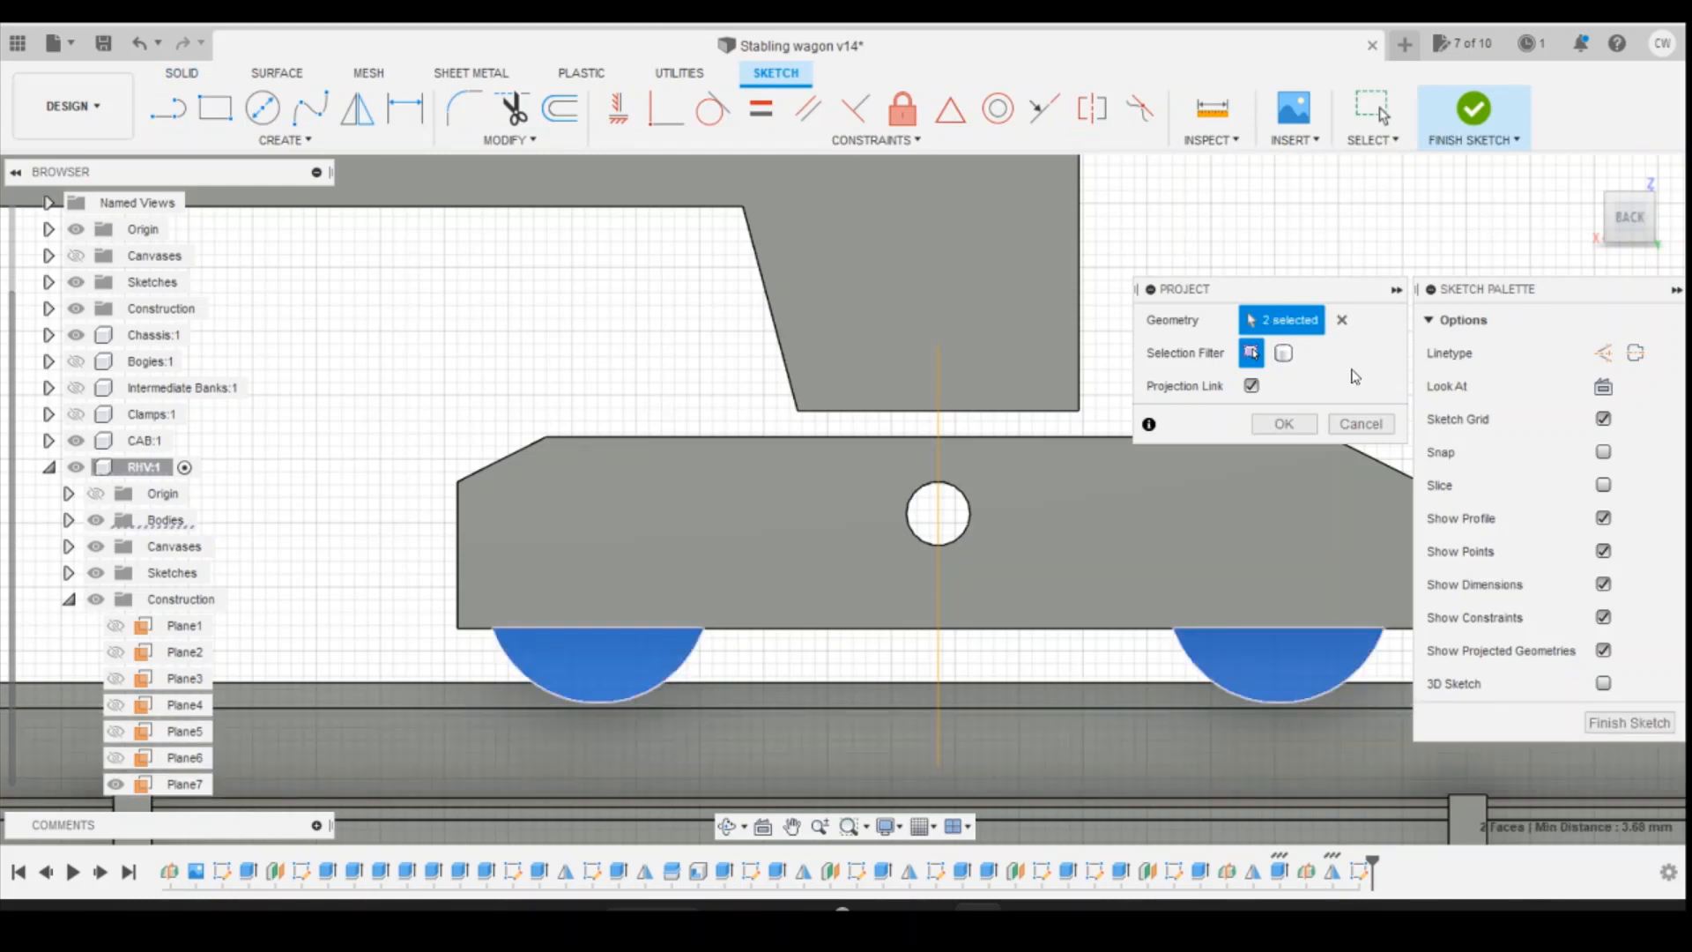
left_click(1284, 424)
Step: Sketch a 0.6 mm diameter circle near the beam's upper edge, directly above the centre of the wheel left of the central hole
left_click(262, 109)
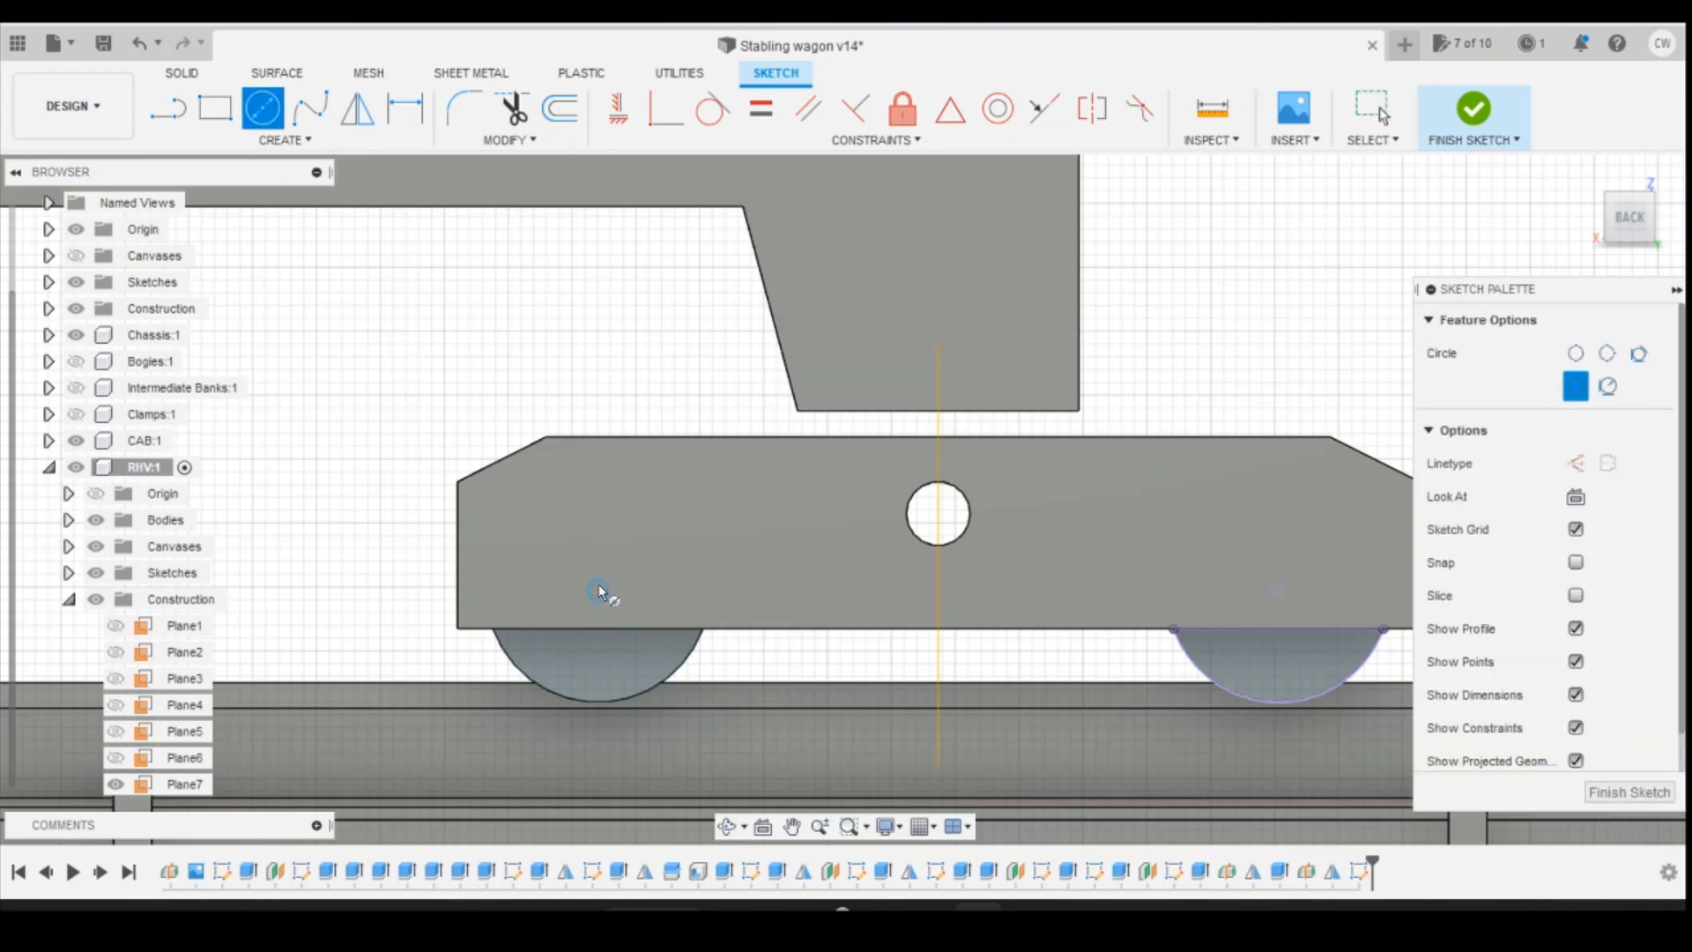
left_click(598, 483)
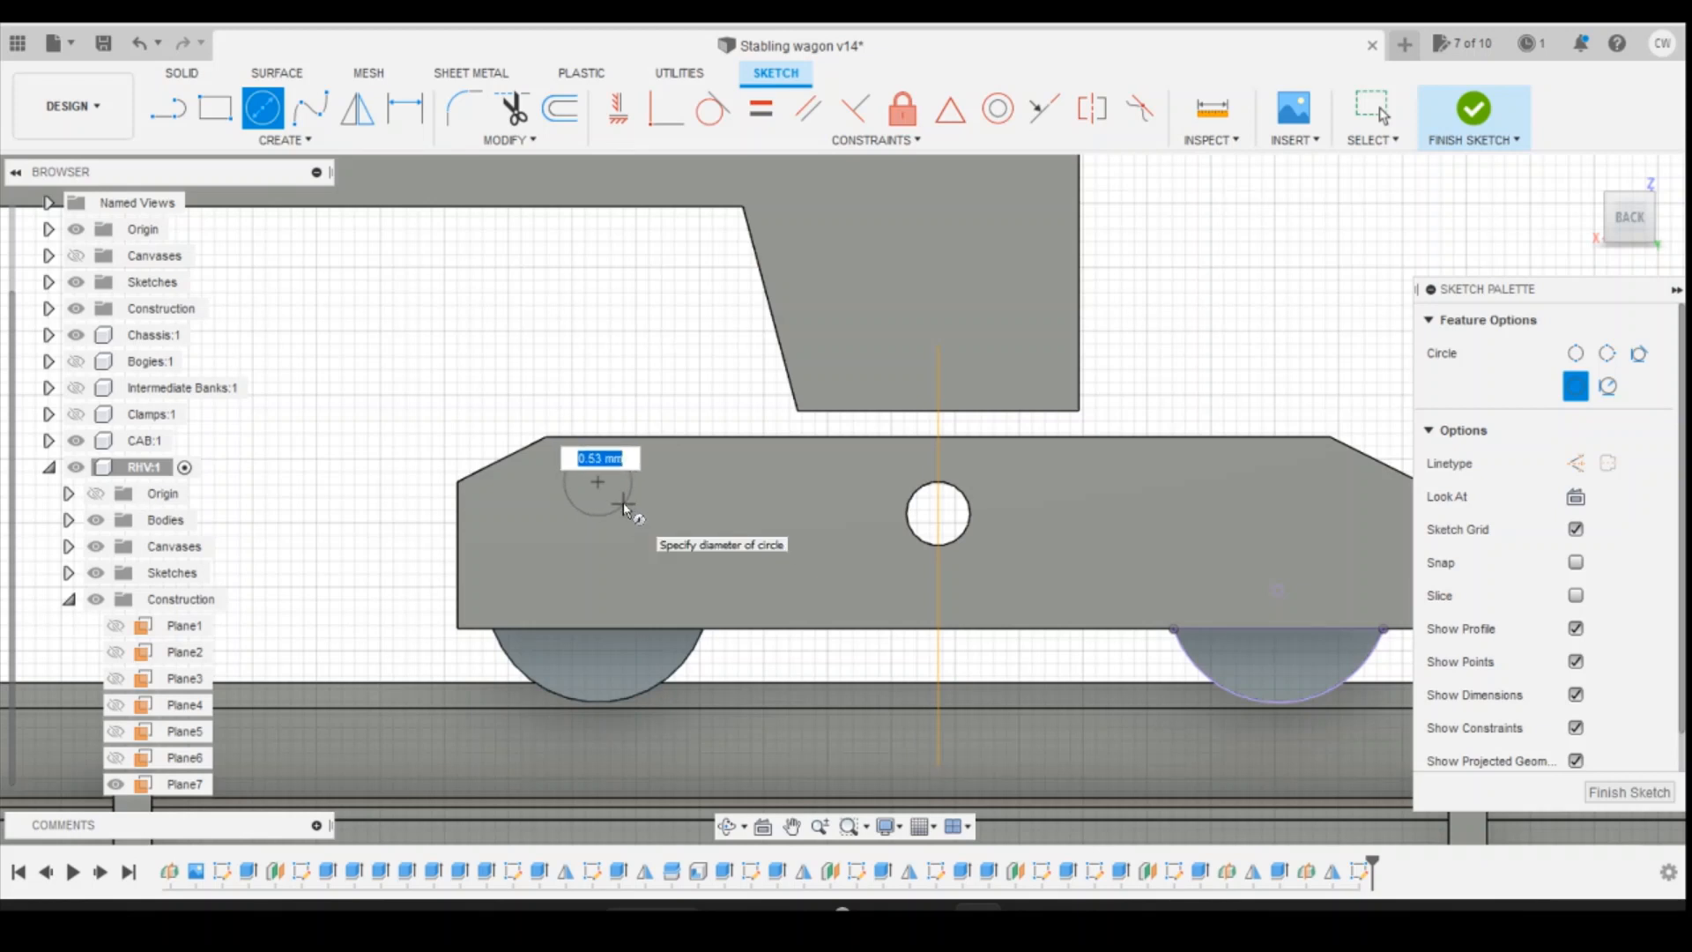
type("0.6")
key("Return")
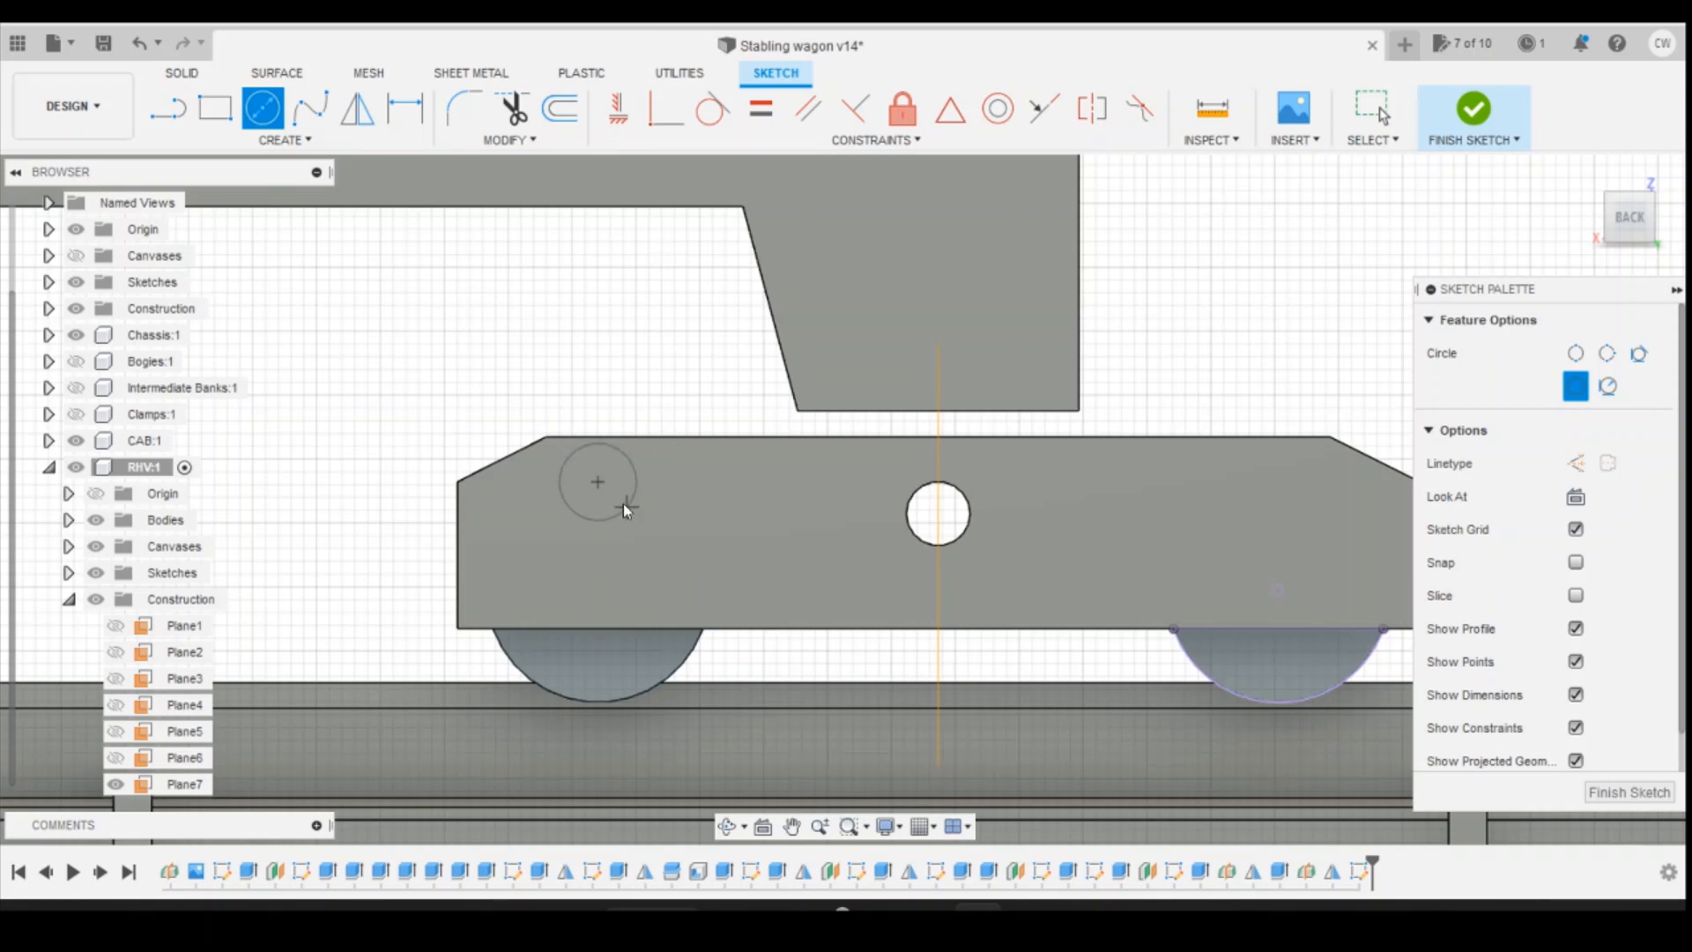
key("Escape")
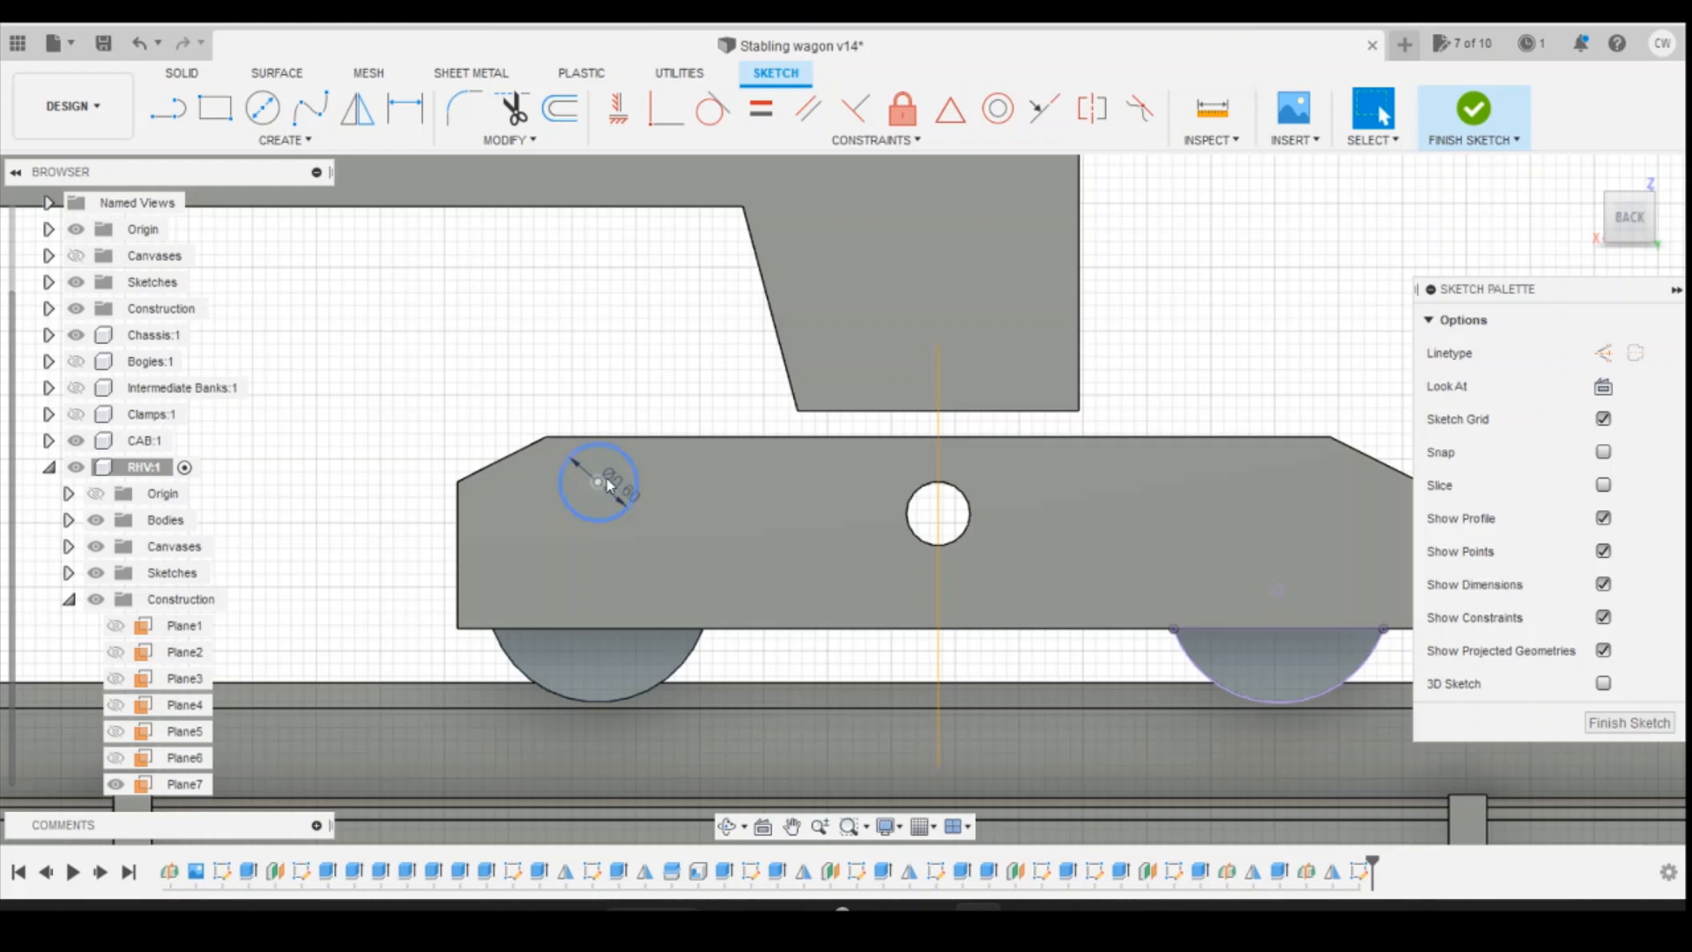
Step: Dimension the circle's centre 1.15 mm above the wheel's flat top edge and 1.10 mm from the beam's nearest end
key("d")
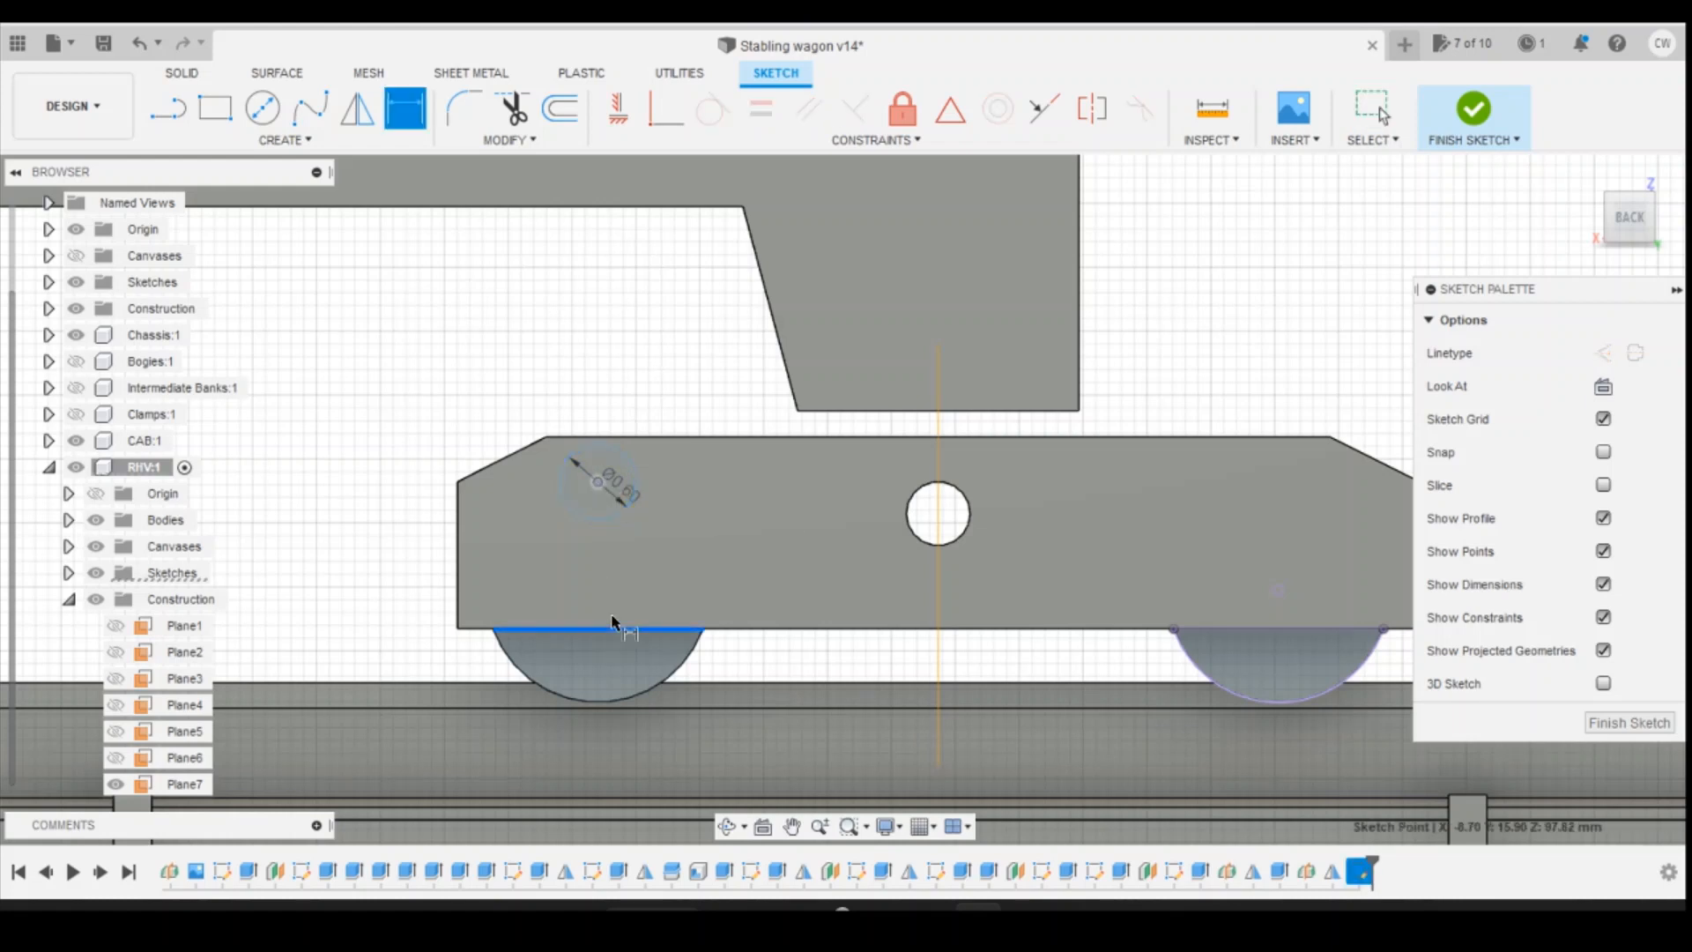
left_click(614, 626)
left_click(901, 598)
type("1.15")
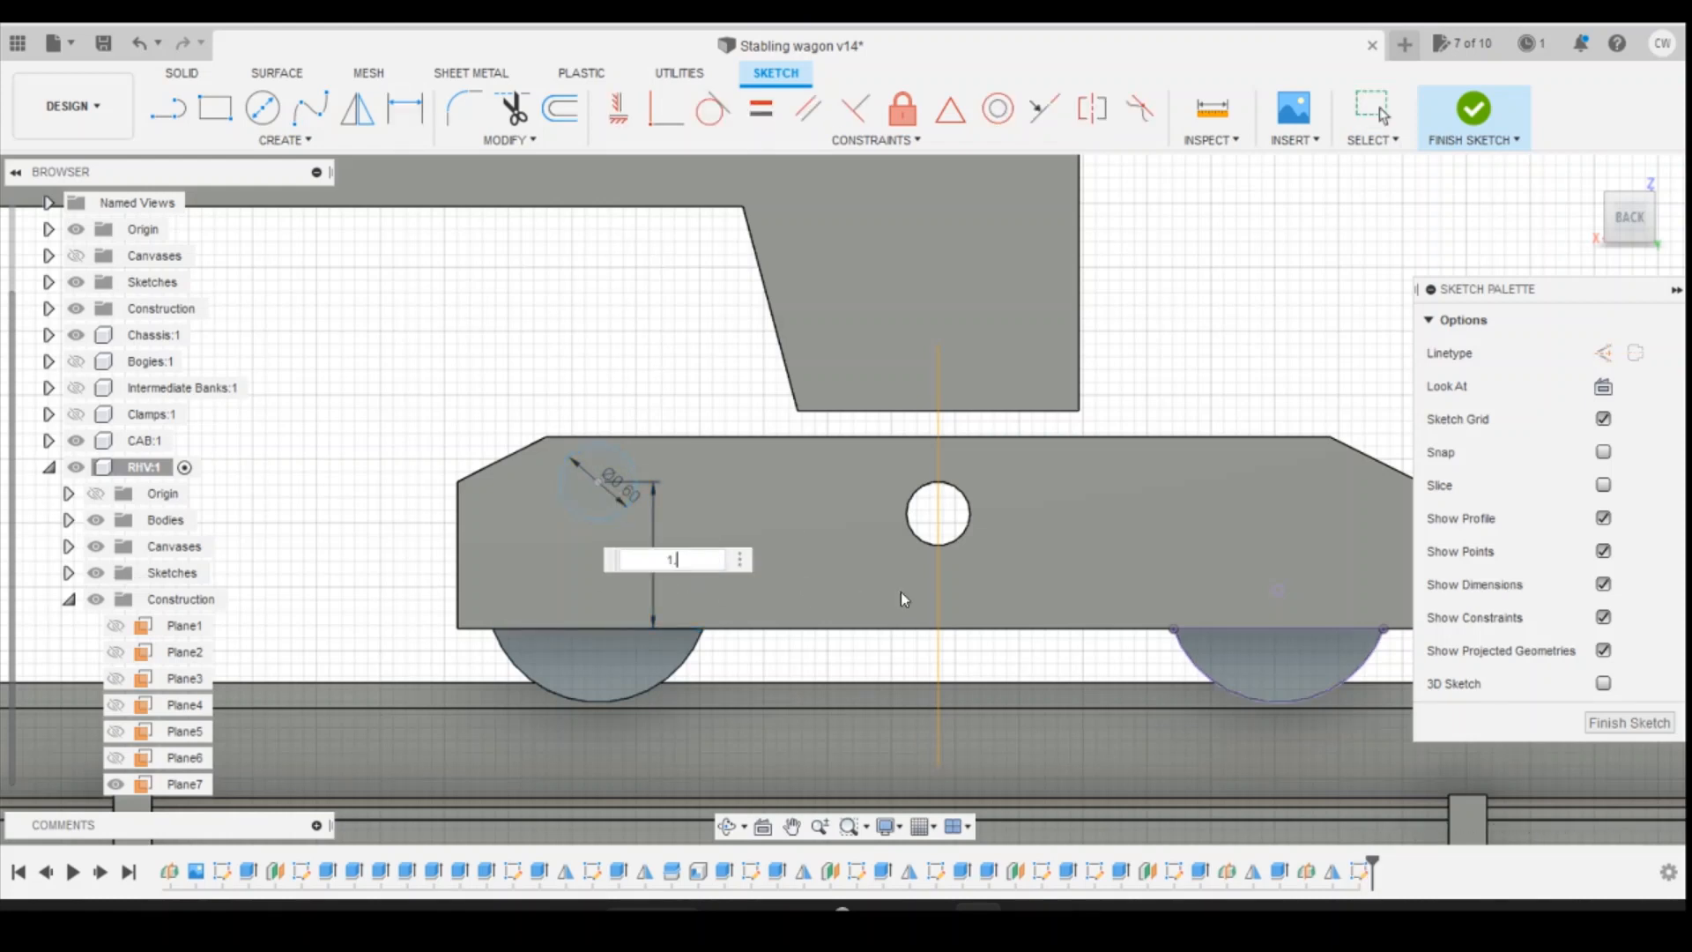
key("Return")
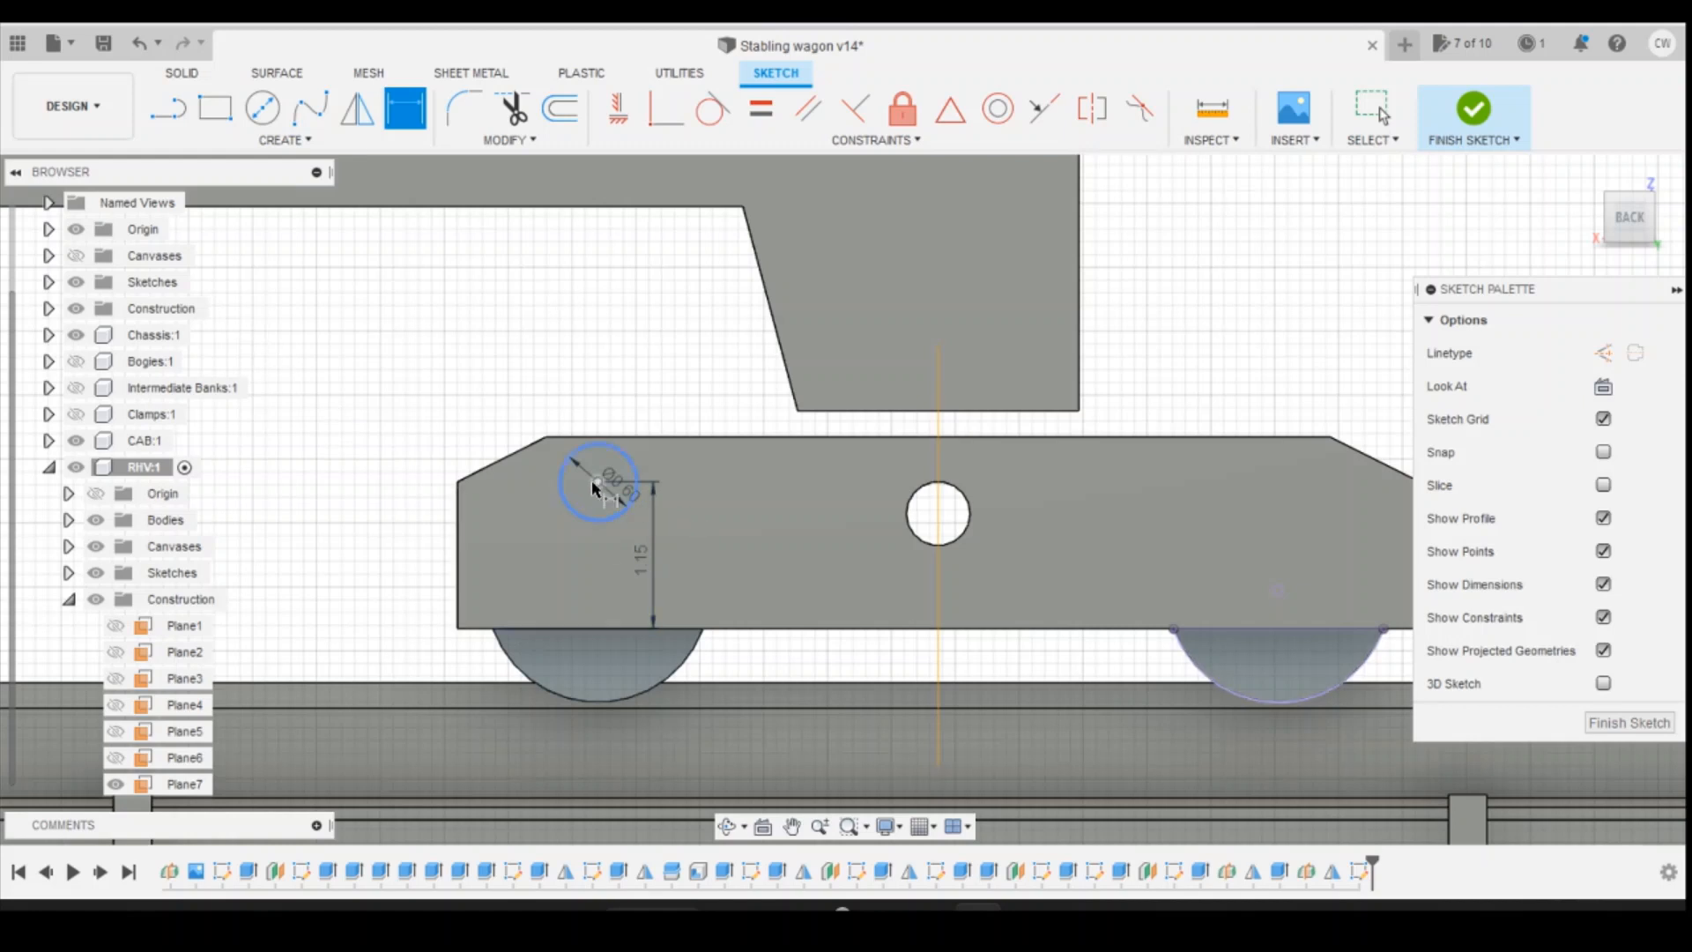
left_click(597, 482)
left_click(458, 504)
left_click(532, 351)
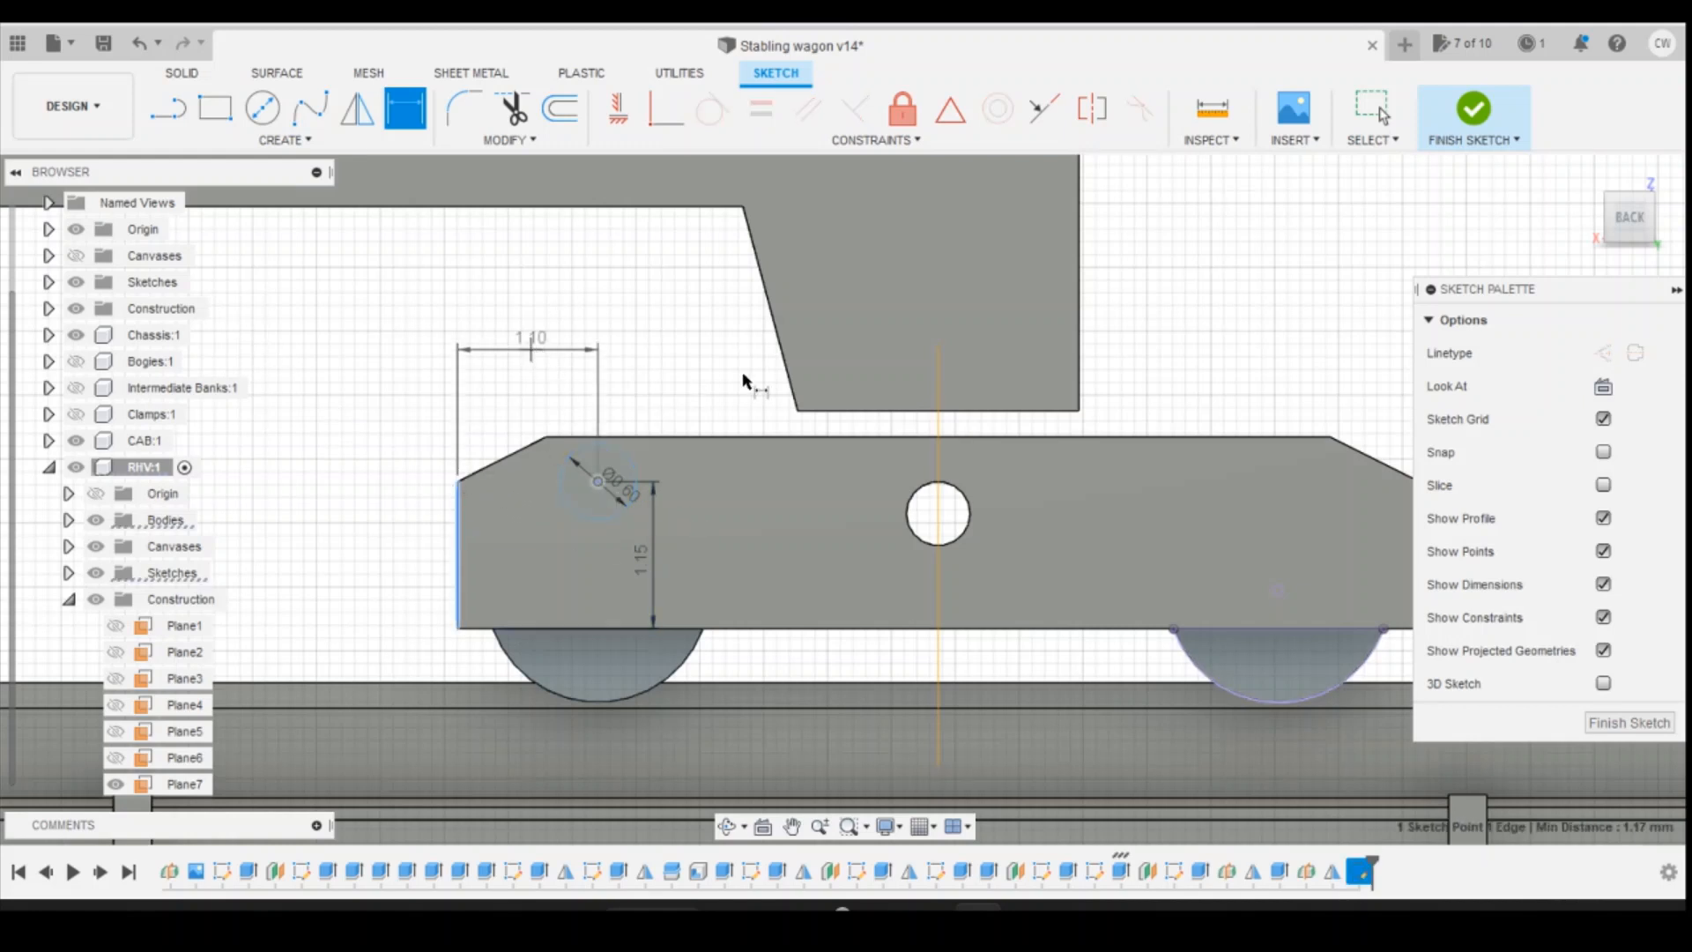
key("Return")
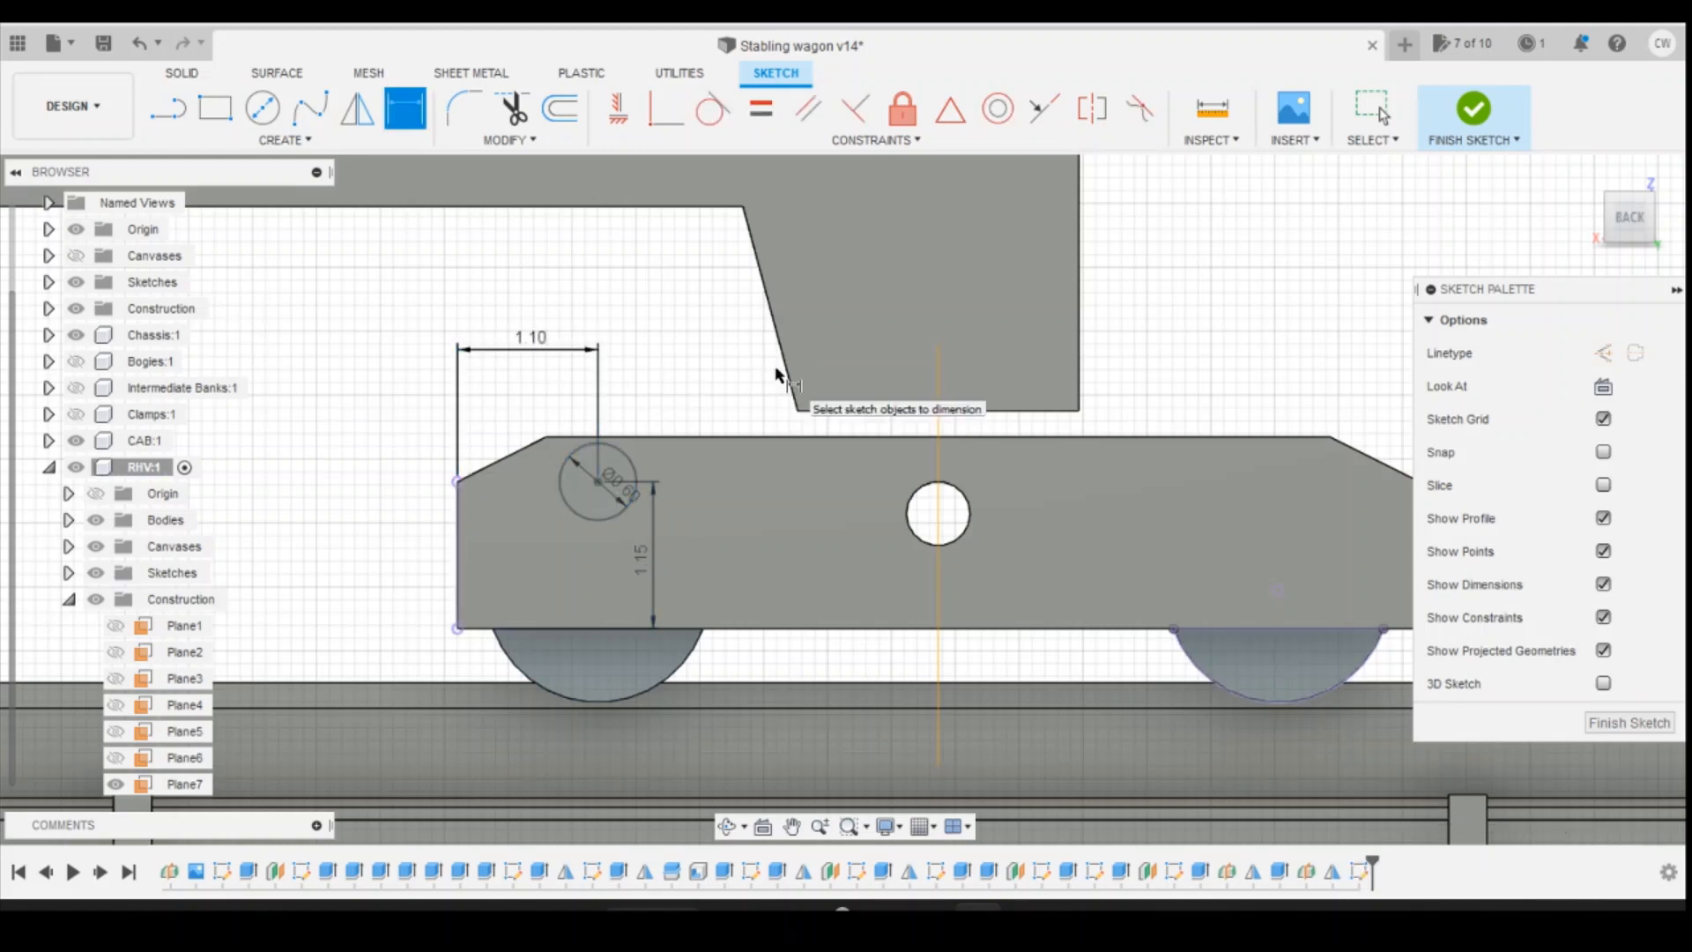
key("Escape")
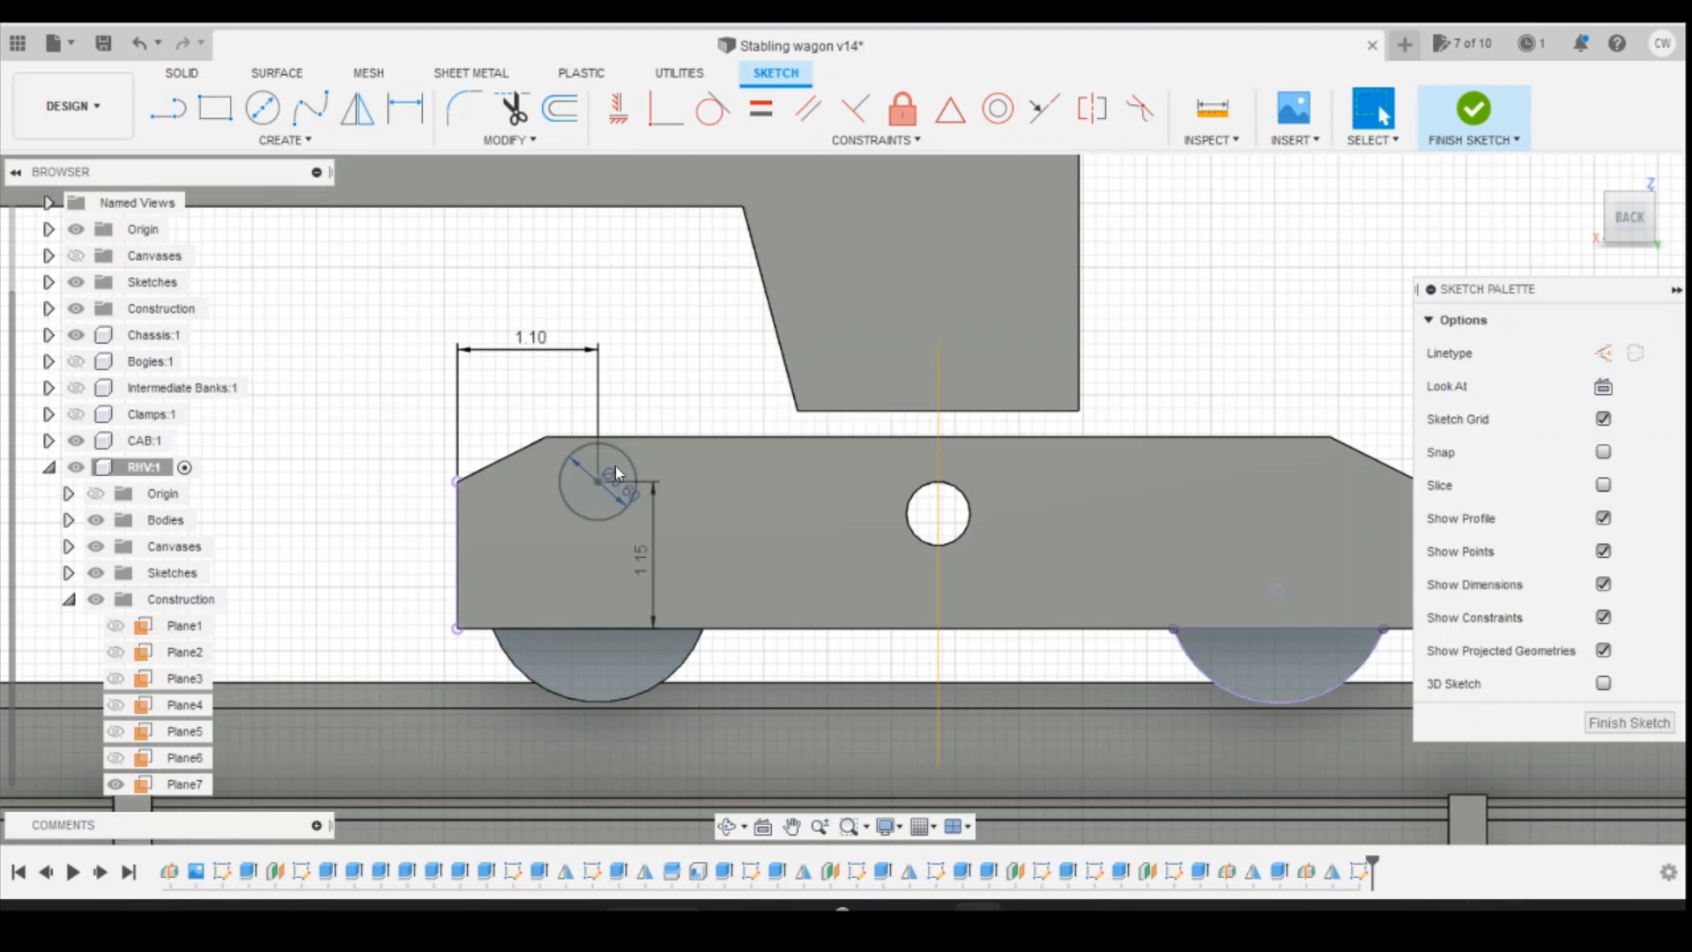
scroll(615, 465, "up", 3)
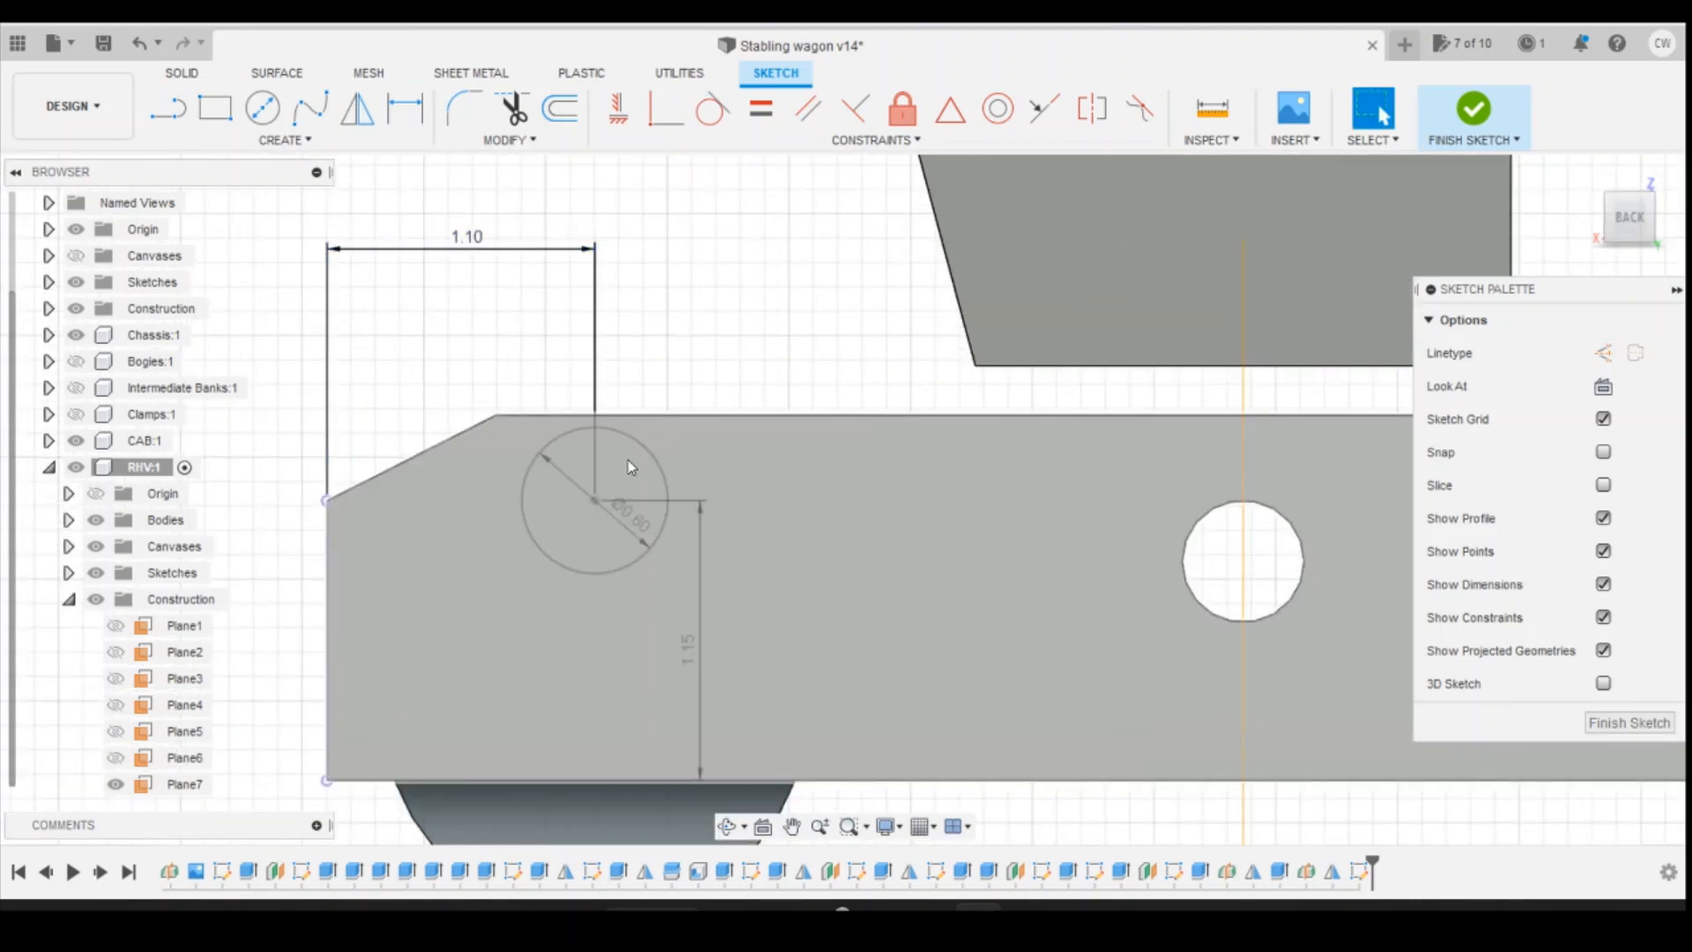
left_click(630, 480)
left_click(657, 537)
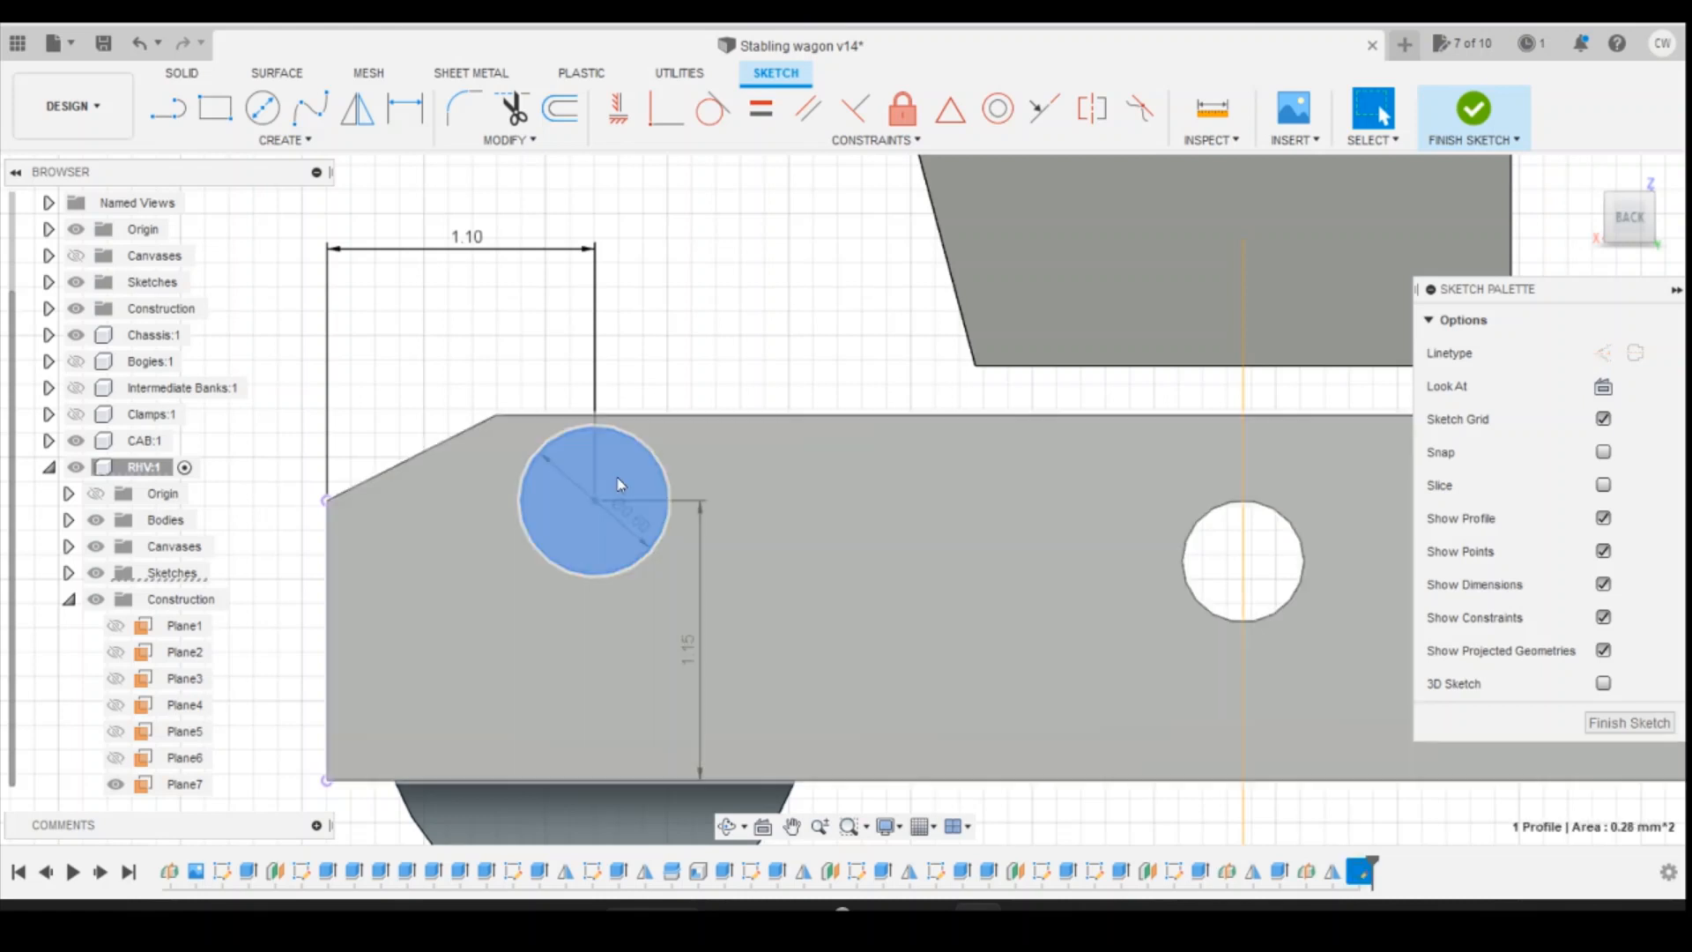
right_click(622, 490)
left_click(600, 576)
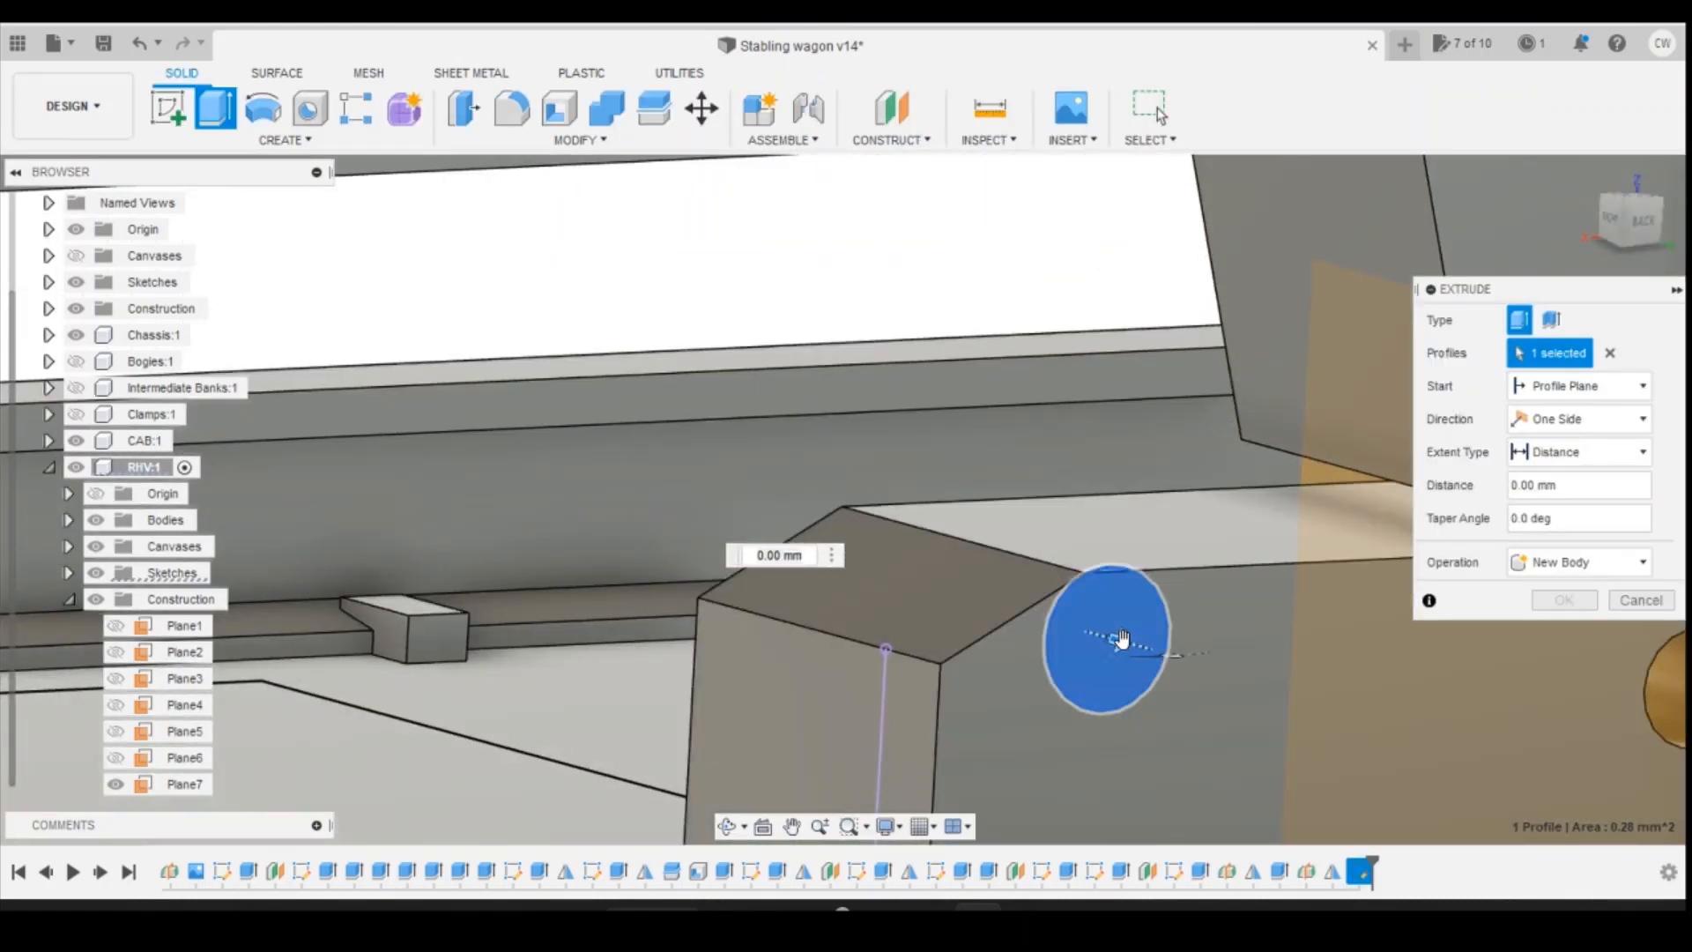
left_click_drag(1125, 642, 1145, 652)
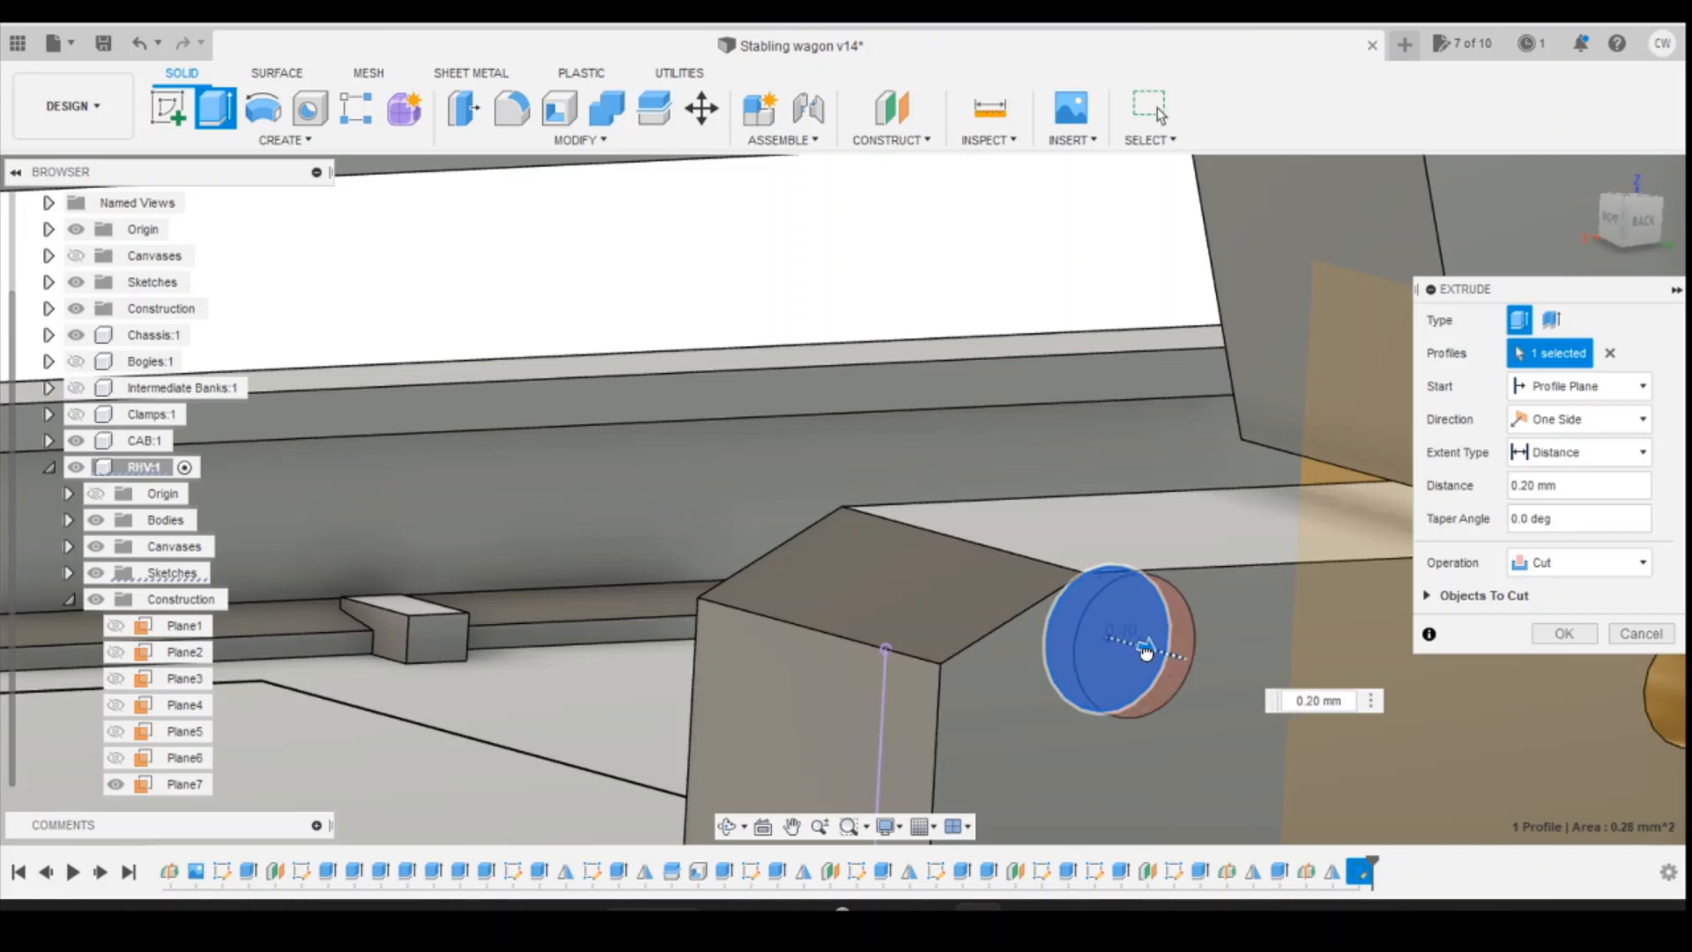
left_click(1578, 562)
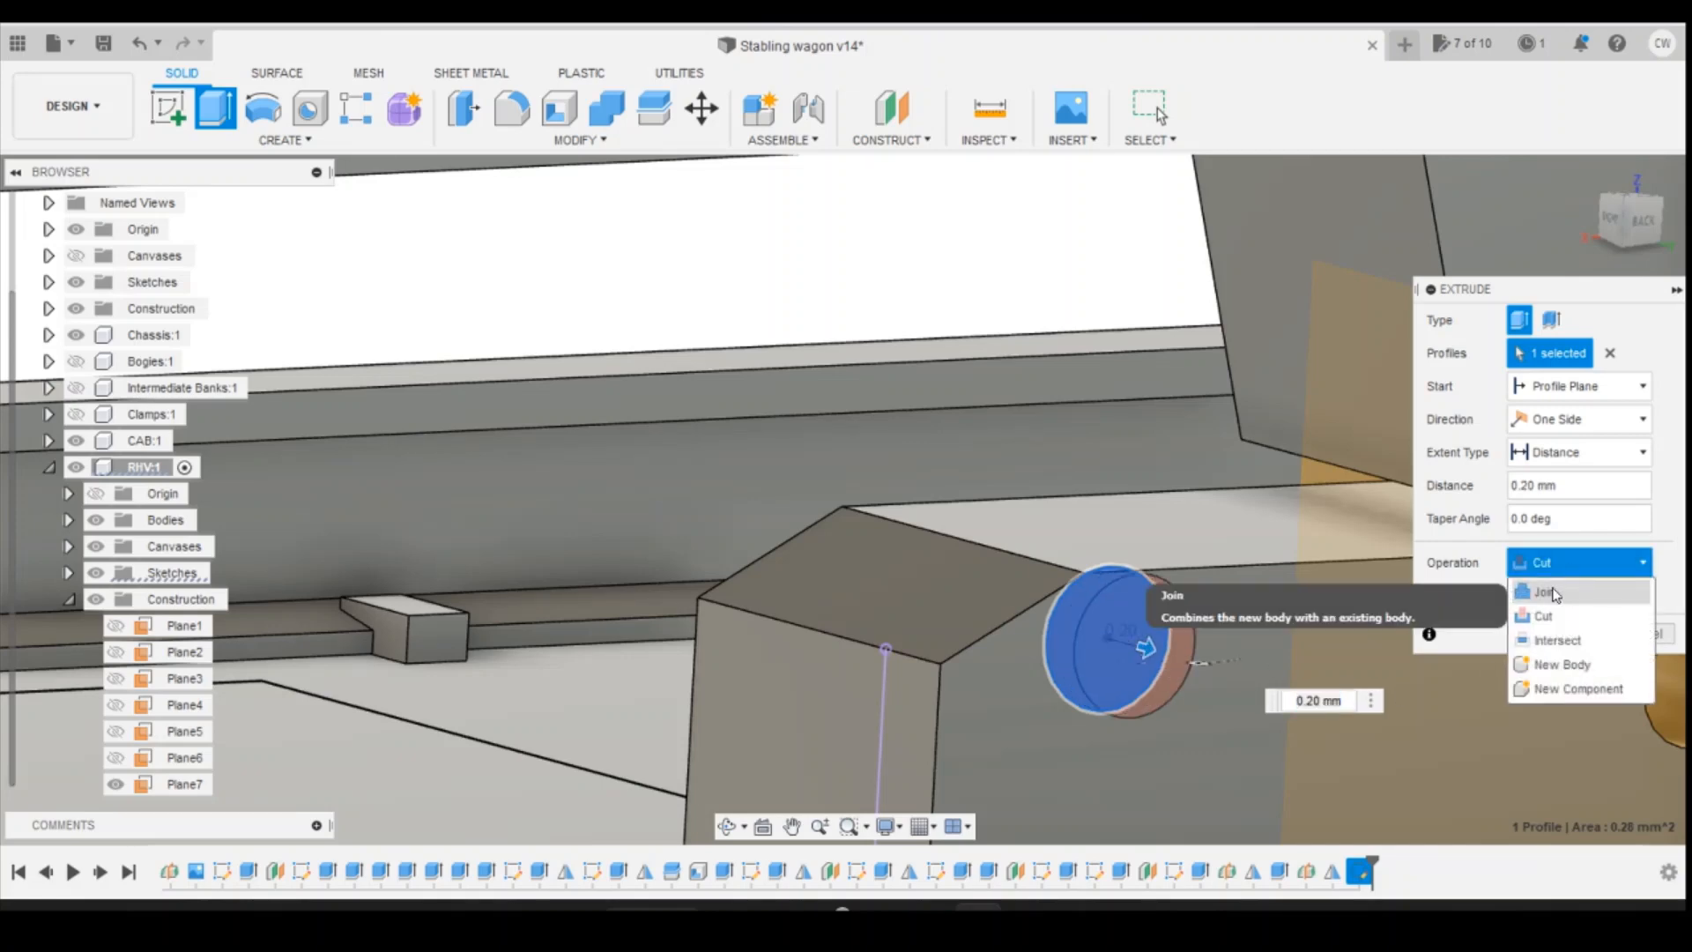
left_click(1552, 585)
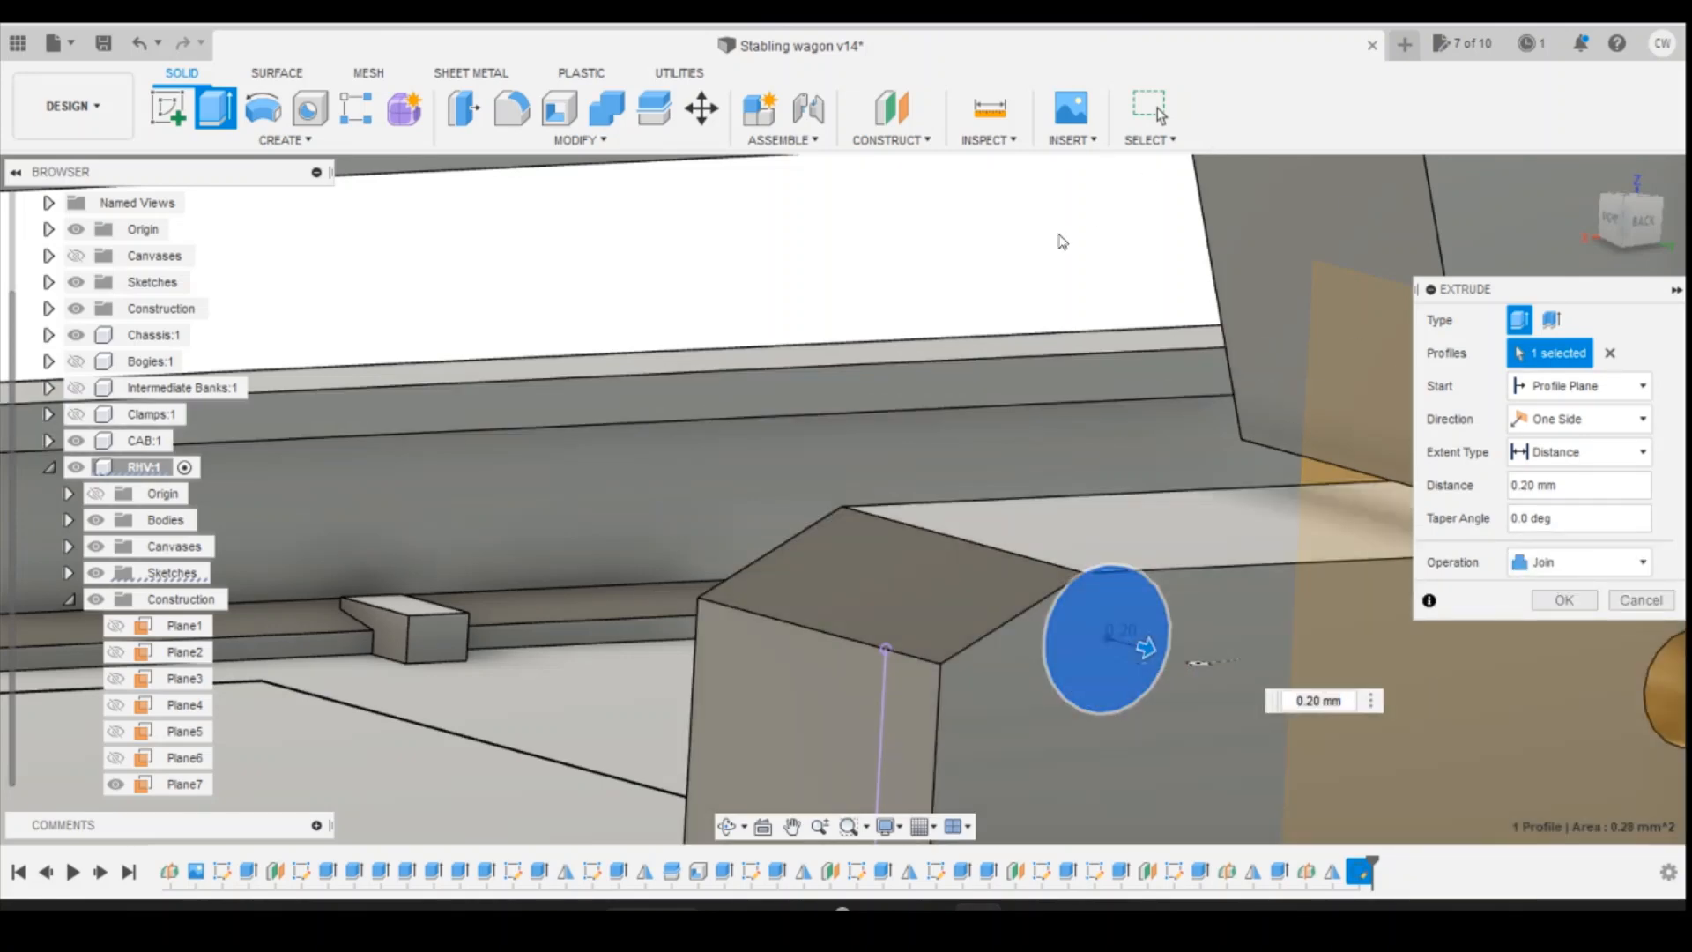
scroll(1062, 241, "down", 3)
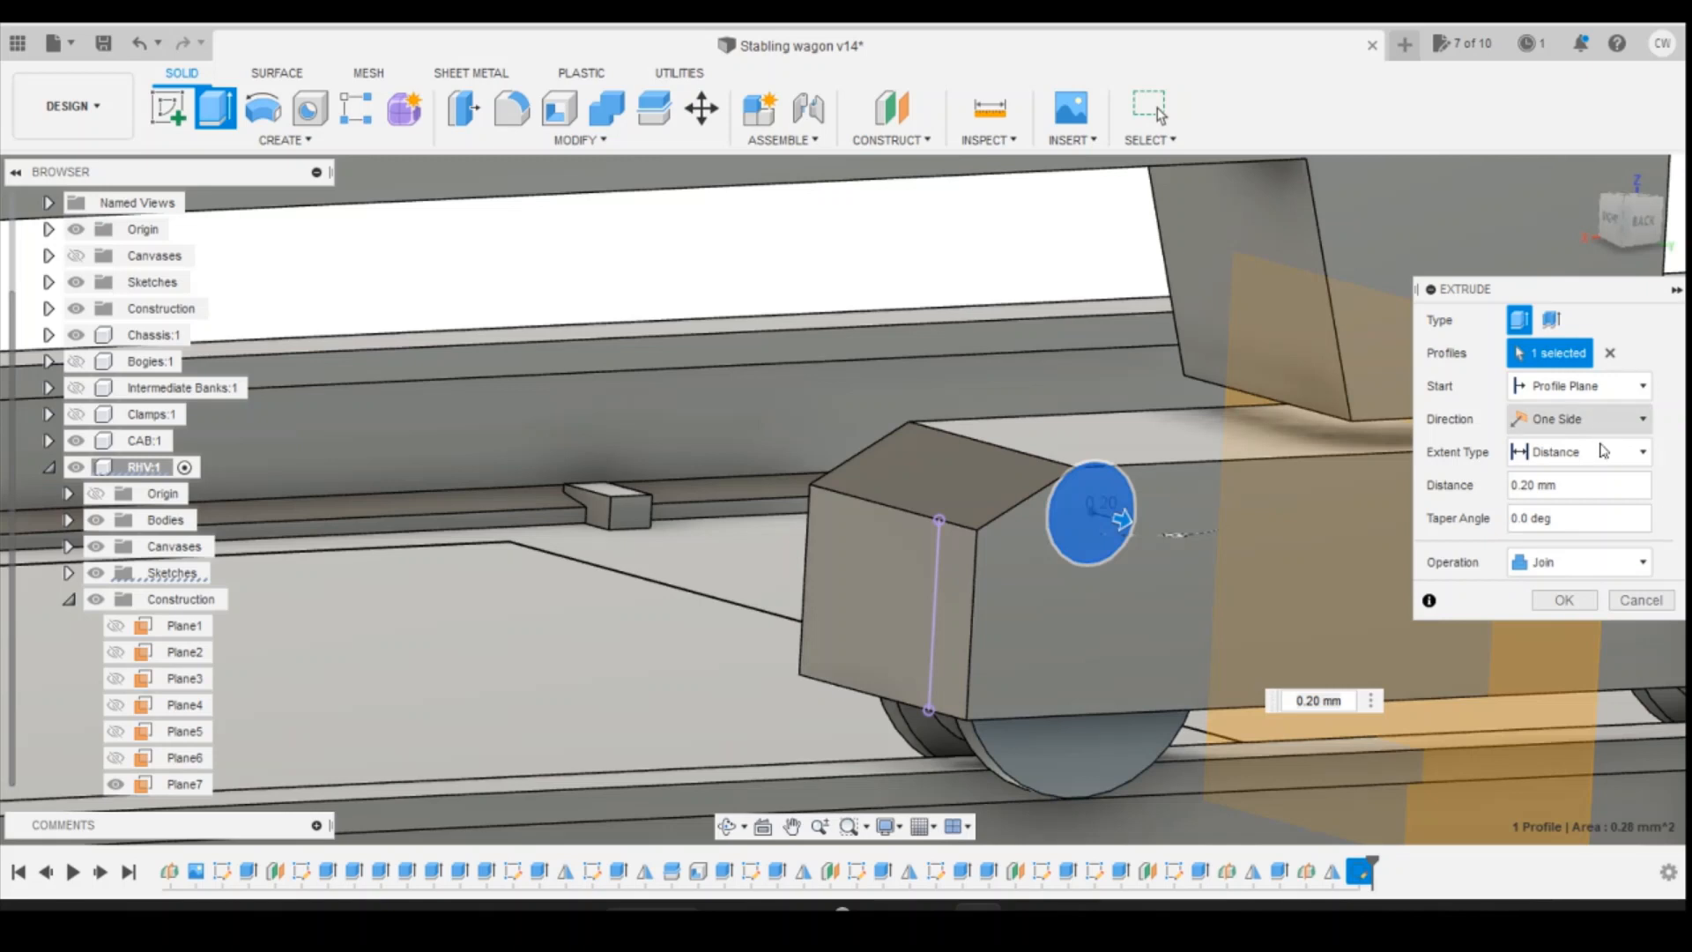
left_click(1640, 602)
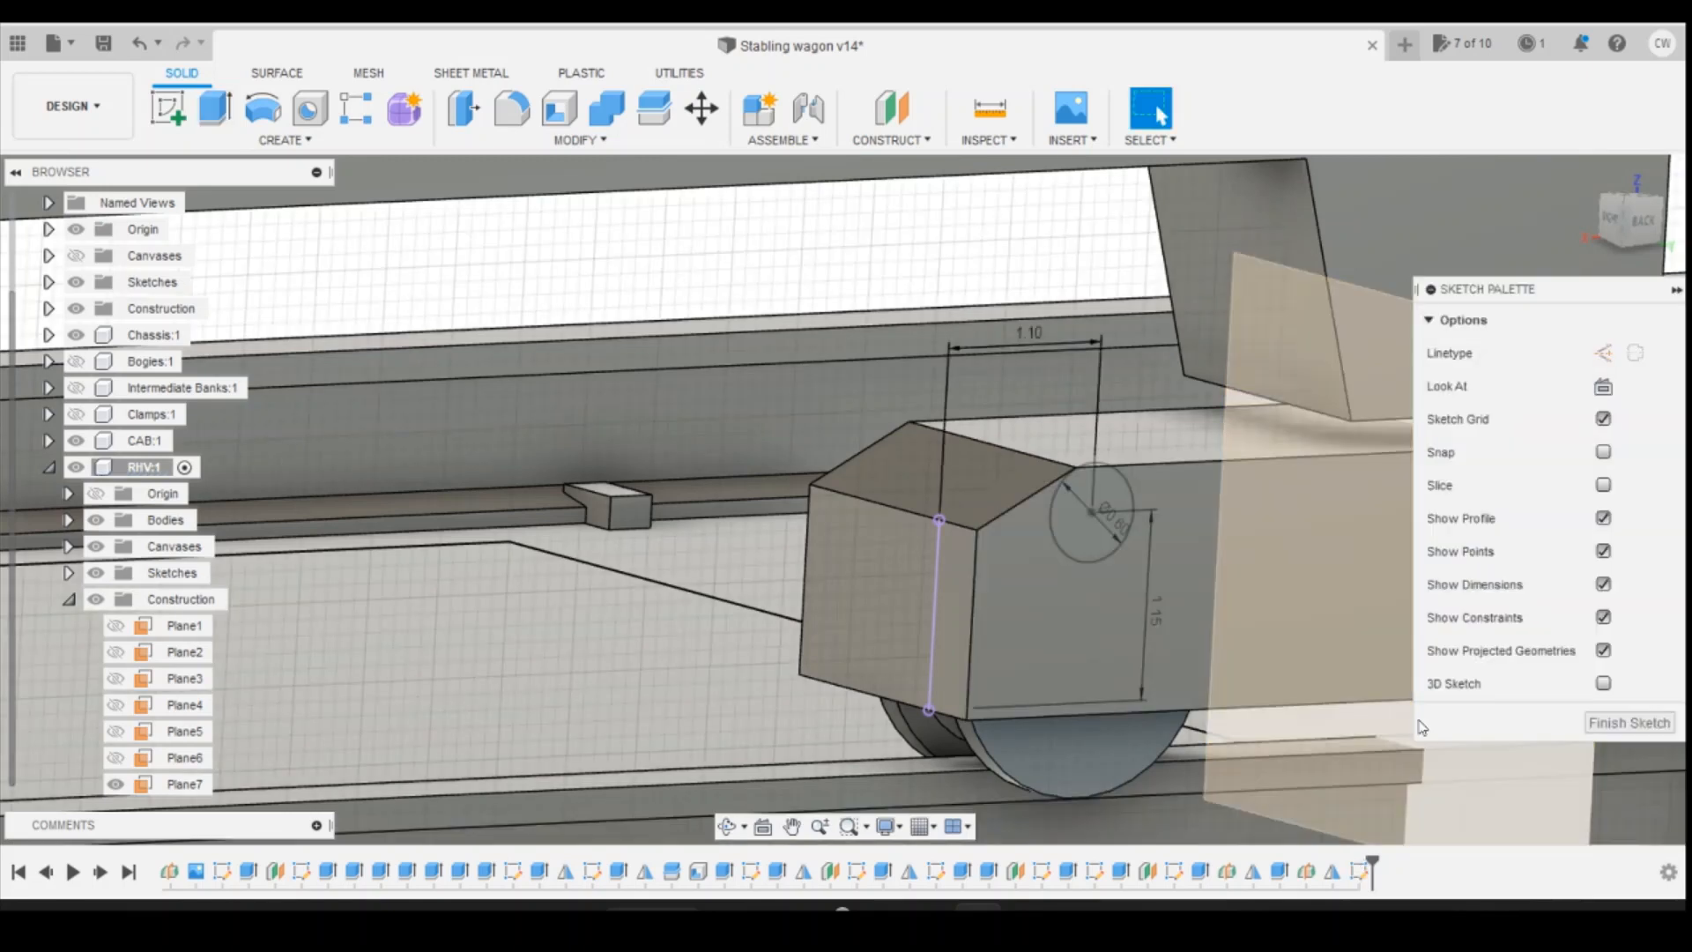
Step: Finish the circle sketch and redefine its sketch plane to the beam's large outer face
left_click(1629, 723)
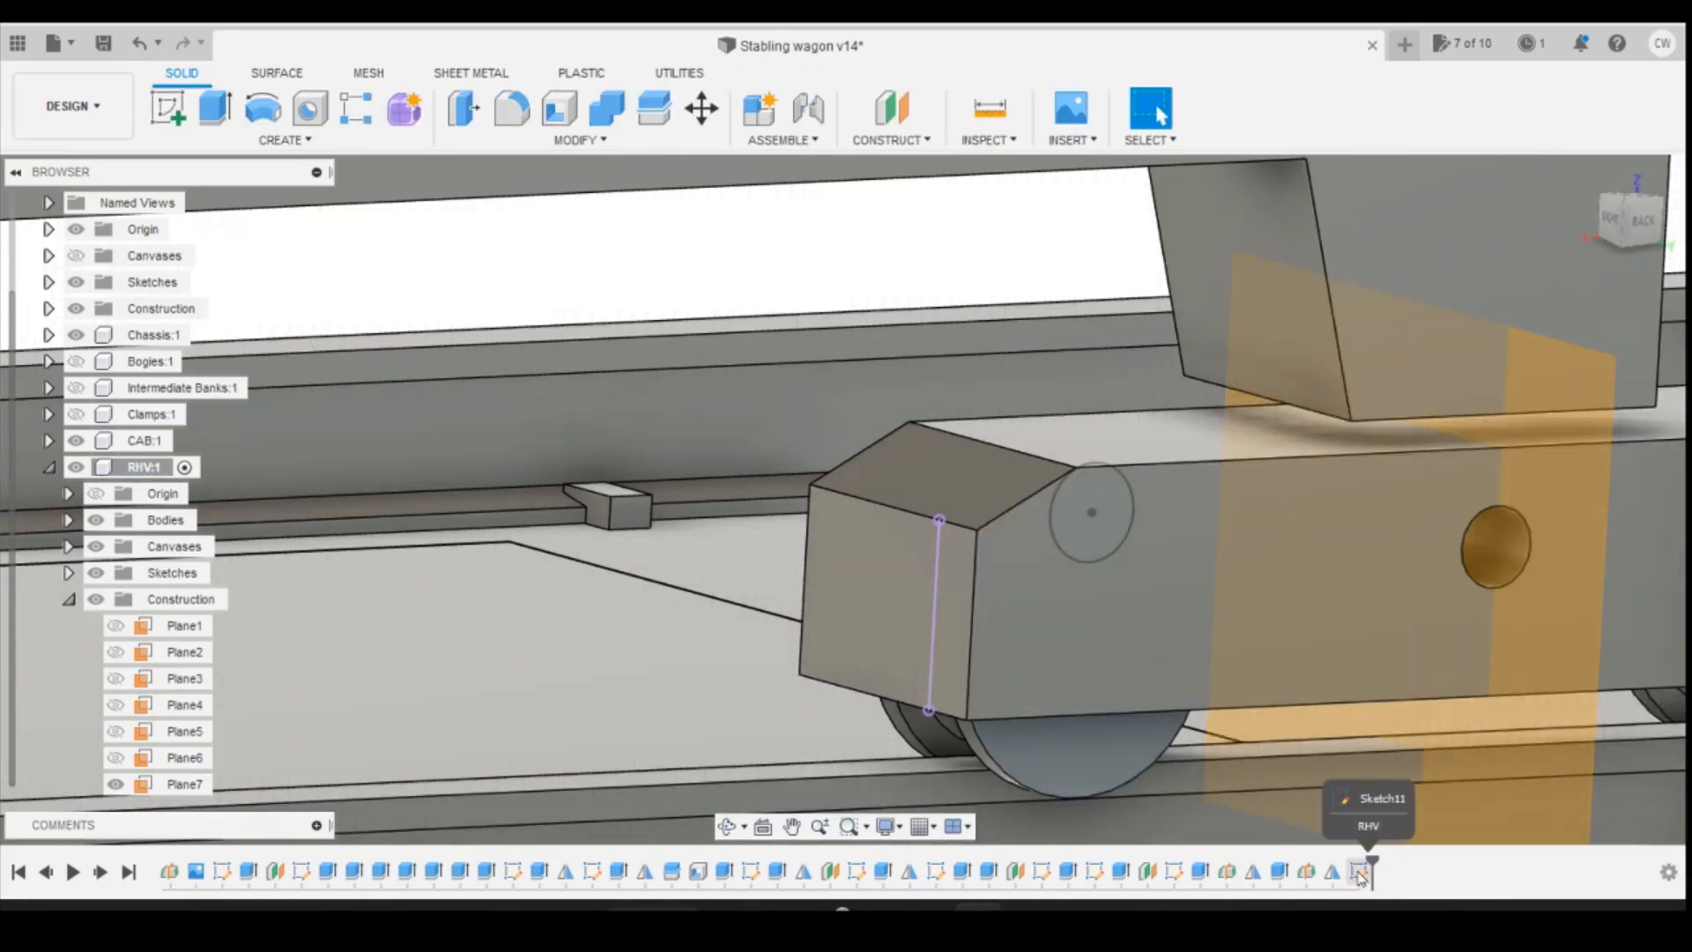
right_click(1364, 876)
left_click(1410, 654)
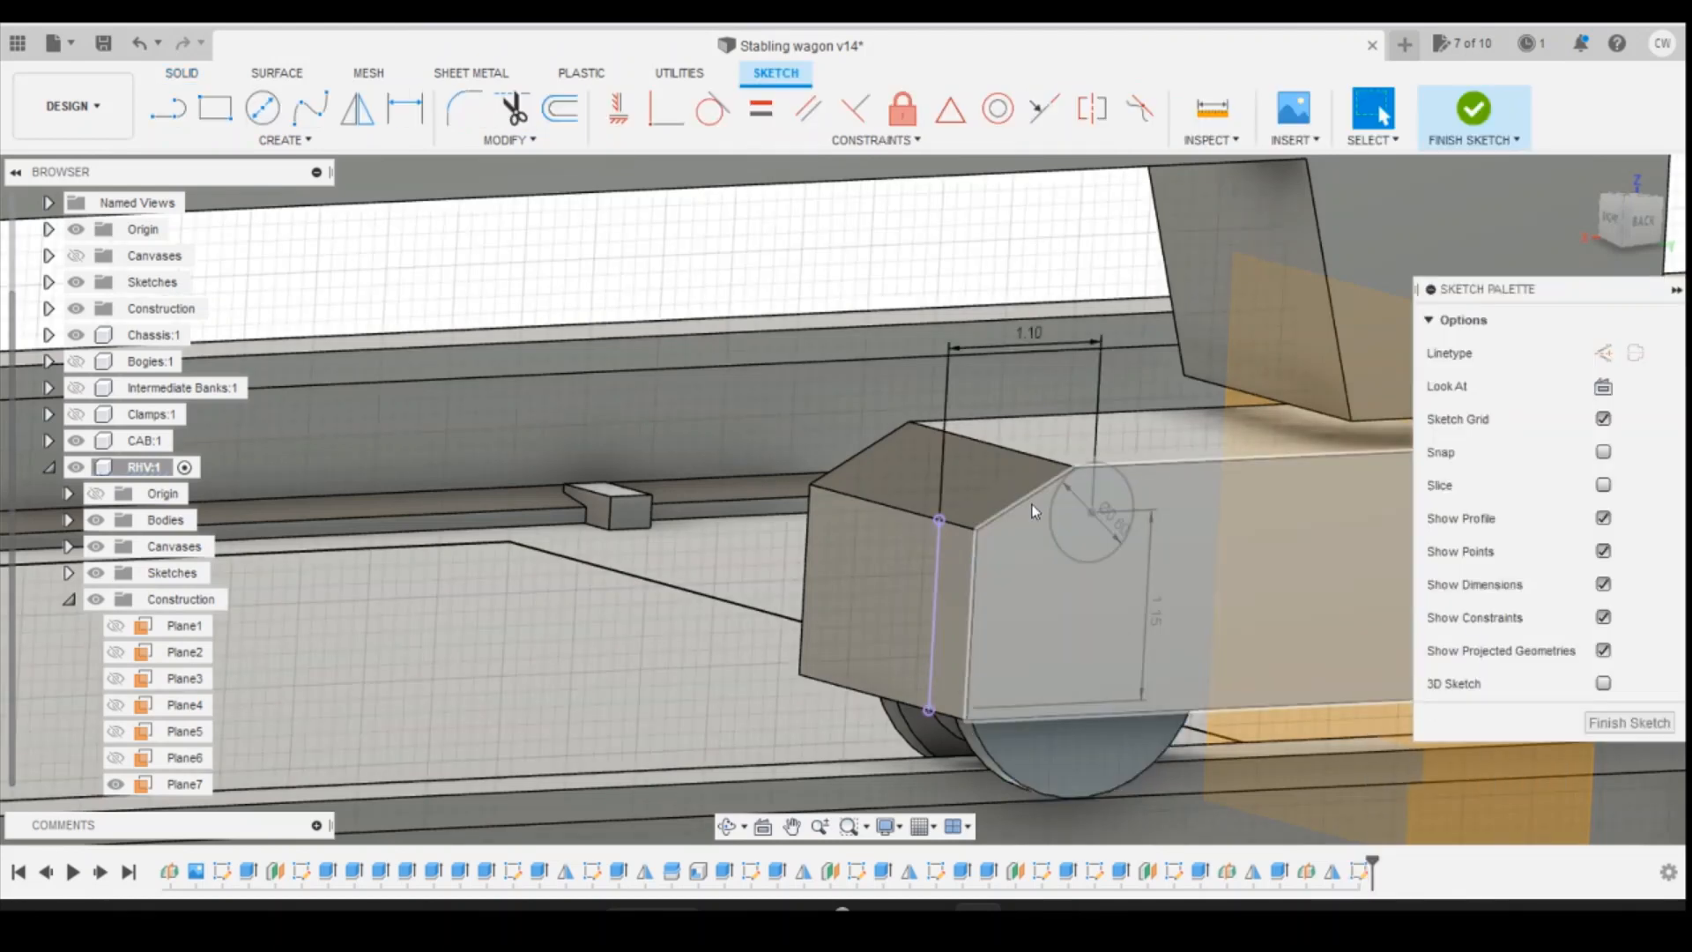
left_click(1622, 730)
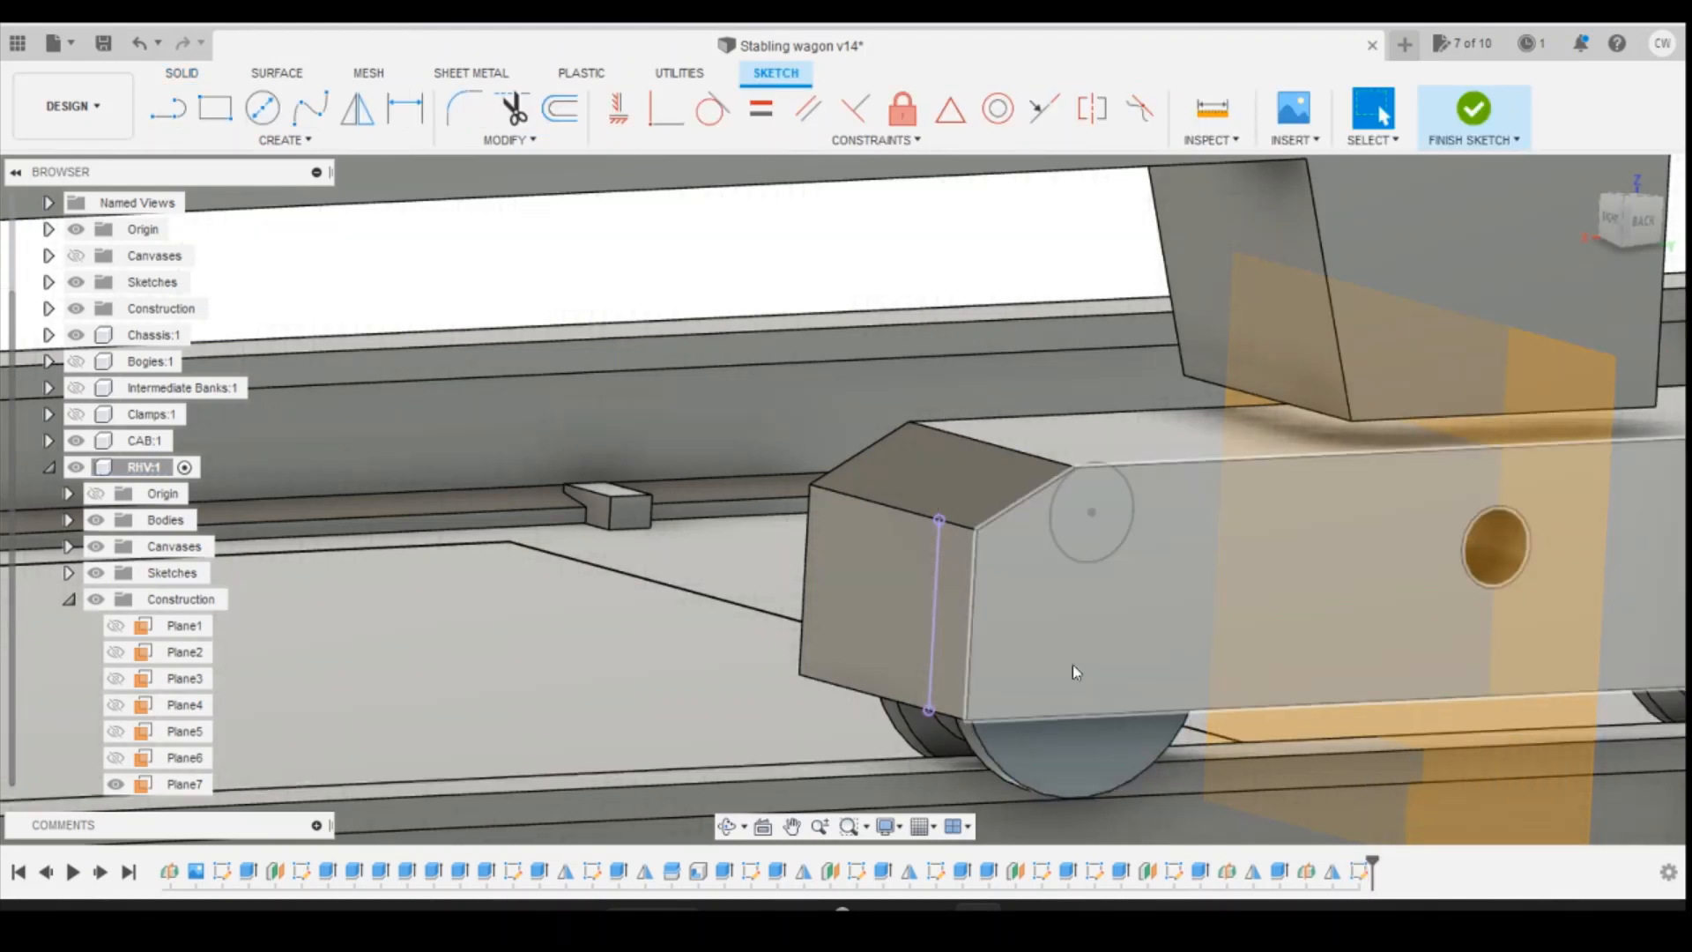
right_click(1358, 873)
left_click(1431, 679)
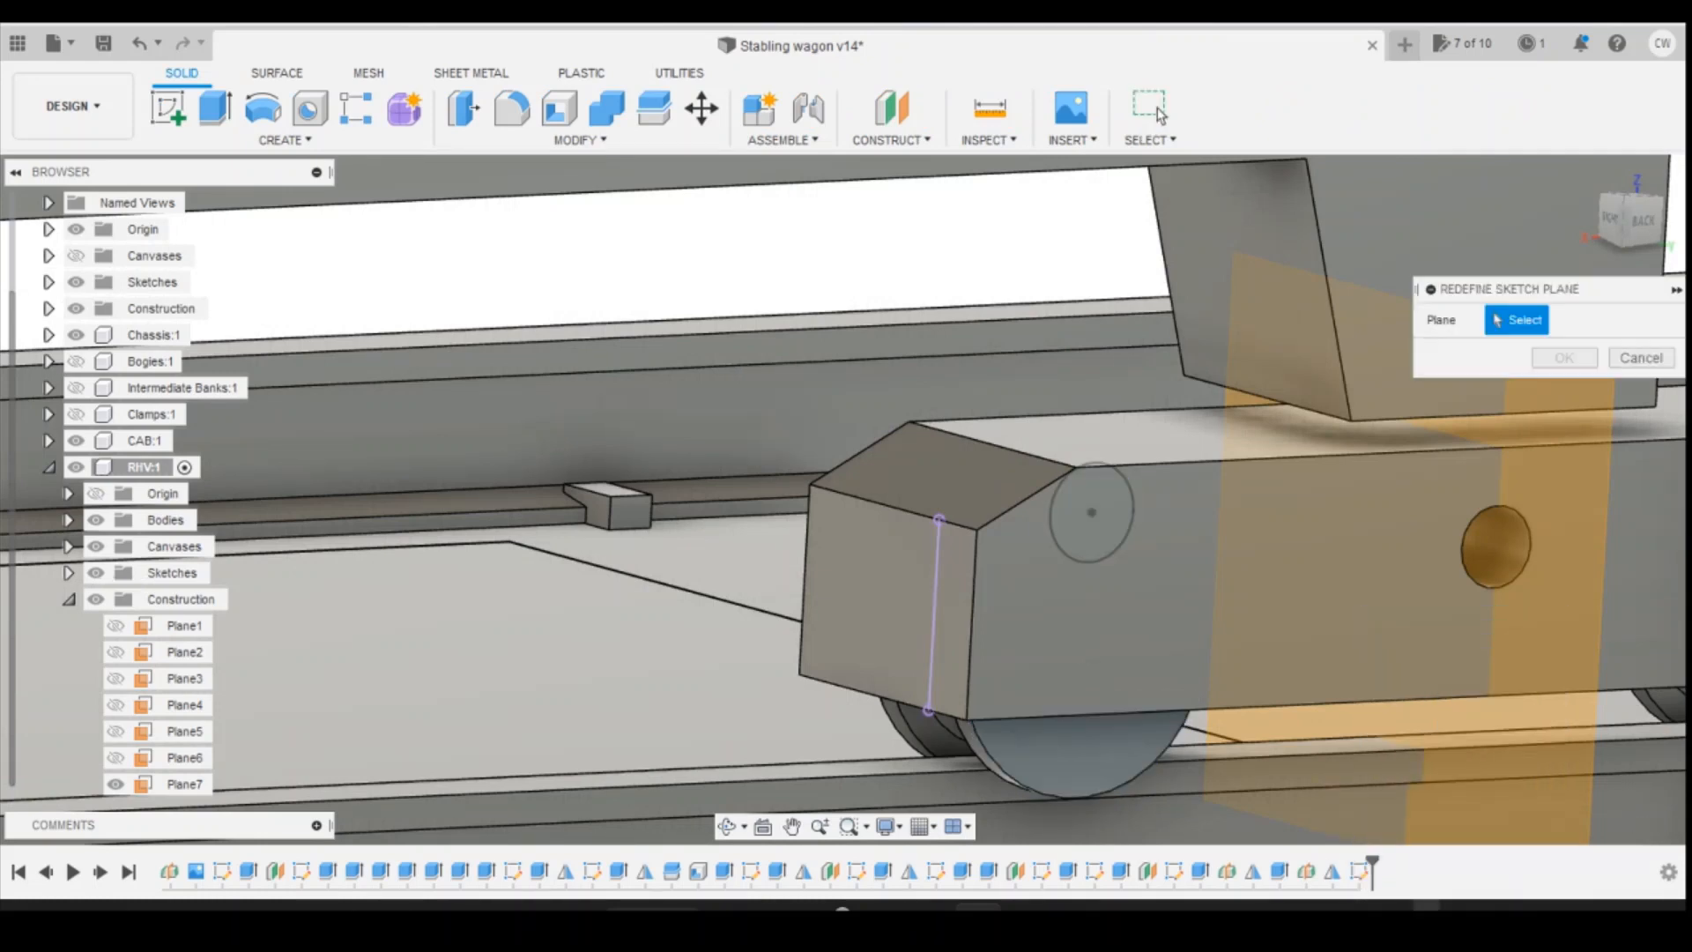
left_click(1090, 647)
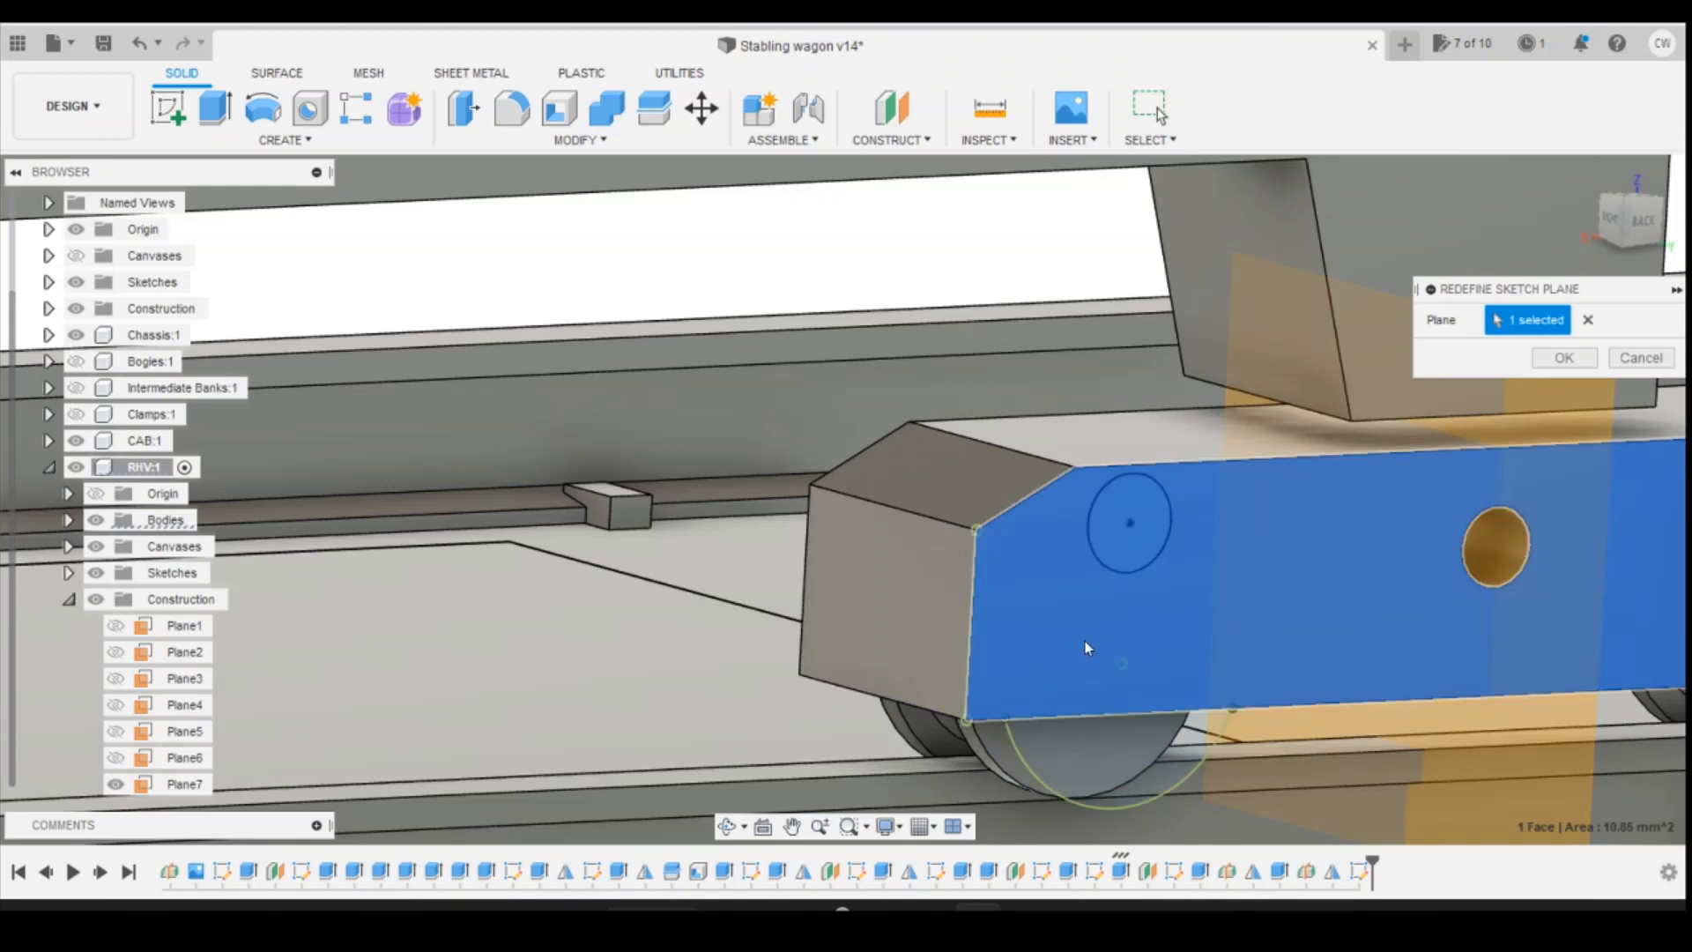
key("Return")
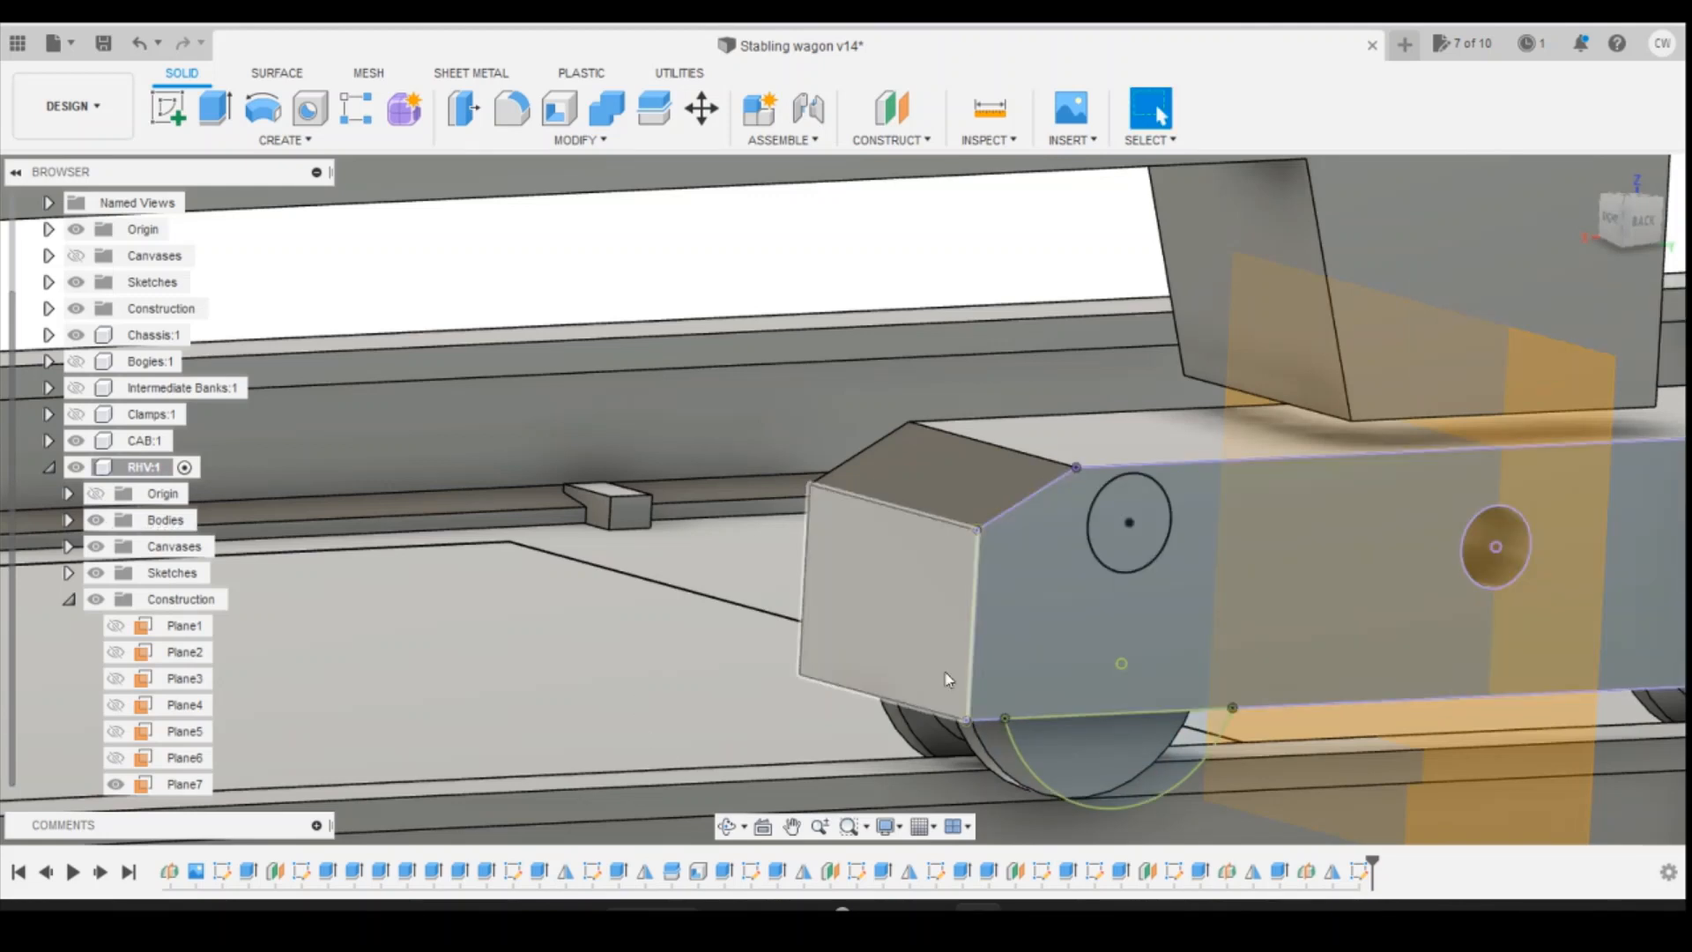
Step: Extrude the circle 0.20 mm outward from the beam's outer face with the Join operation
right_click(1132, 515)
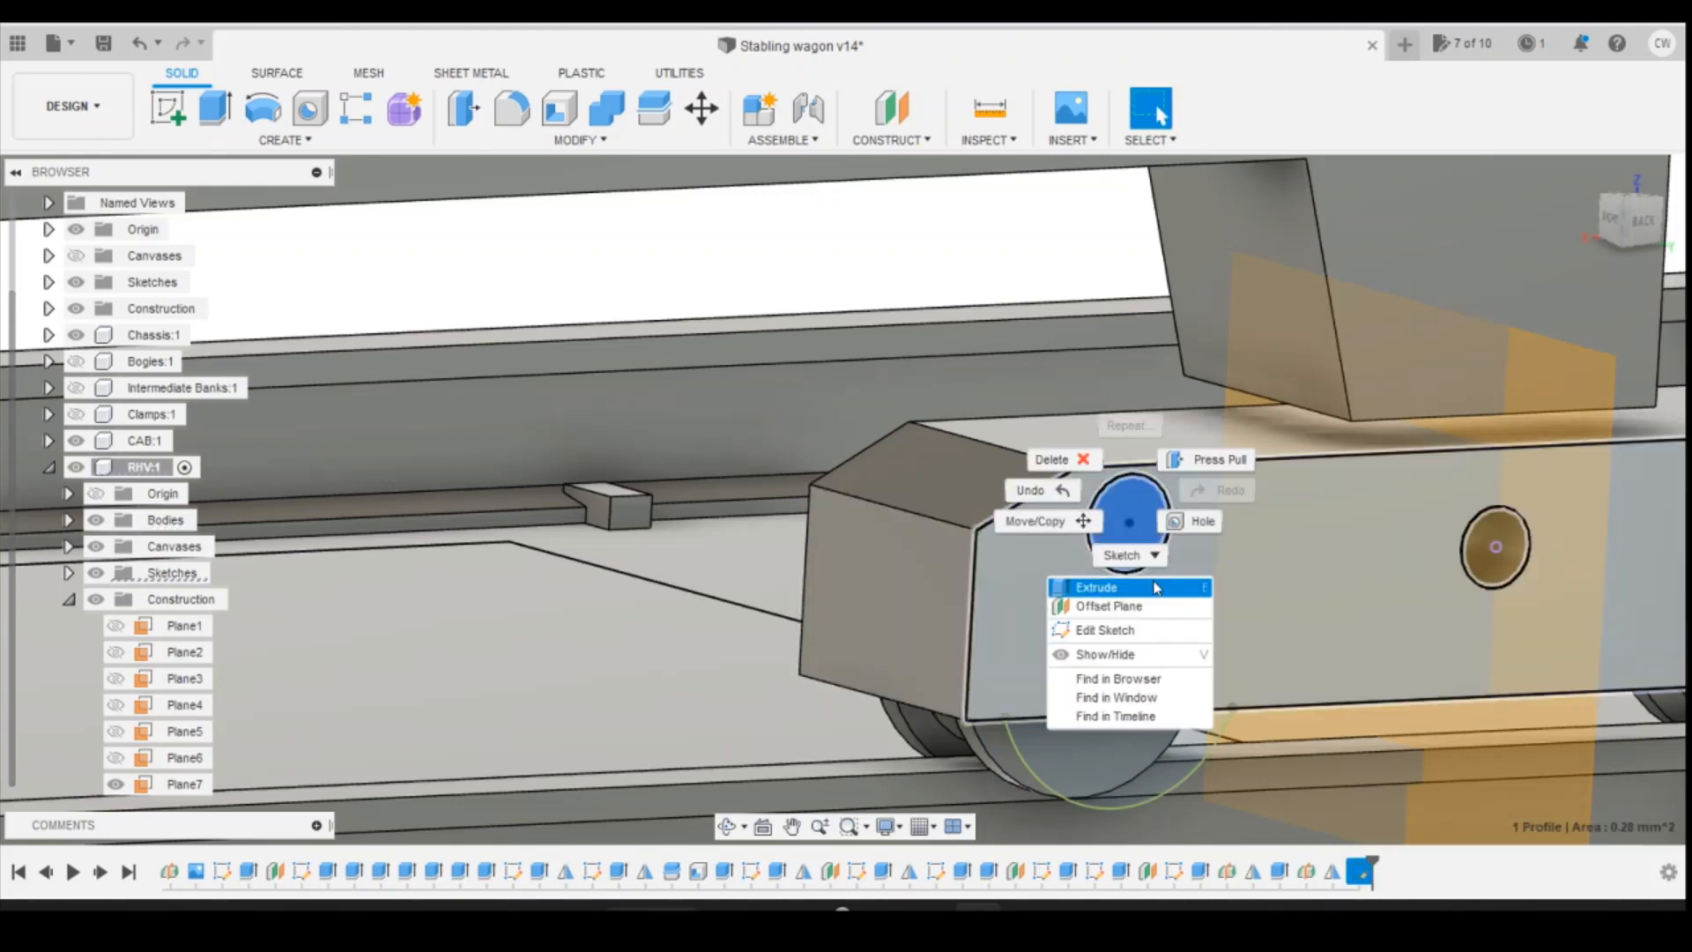
left_click(1101, 587)
left_click_drag(1148, 527, 1160, 529)
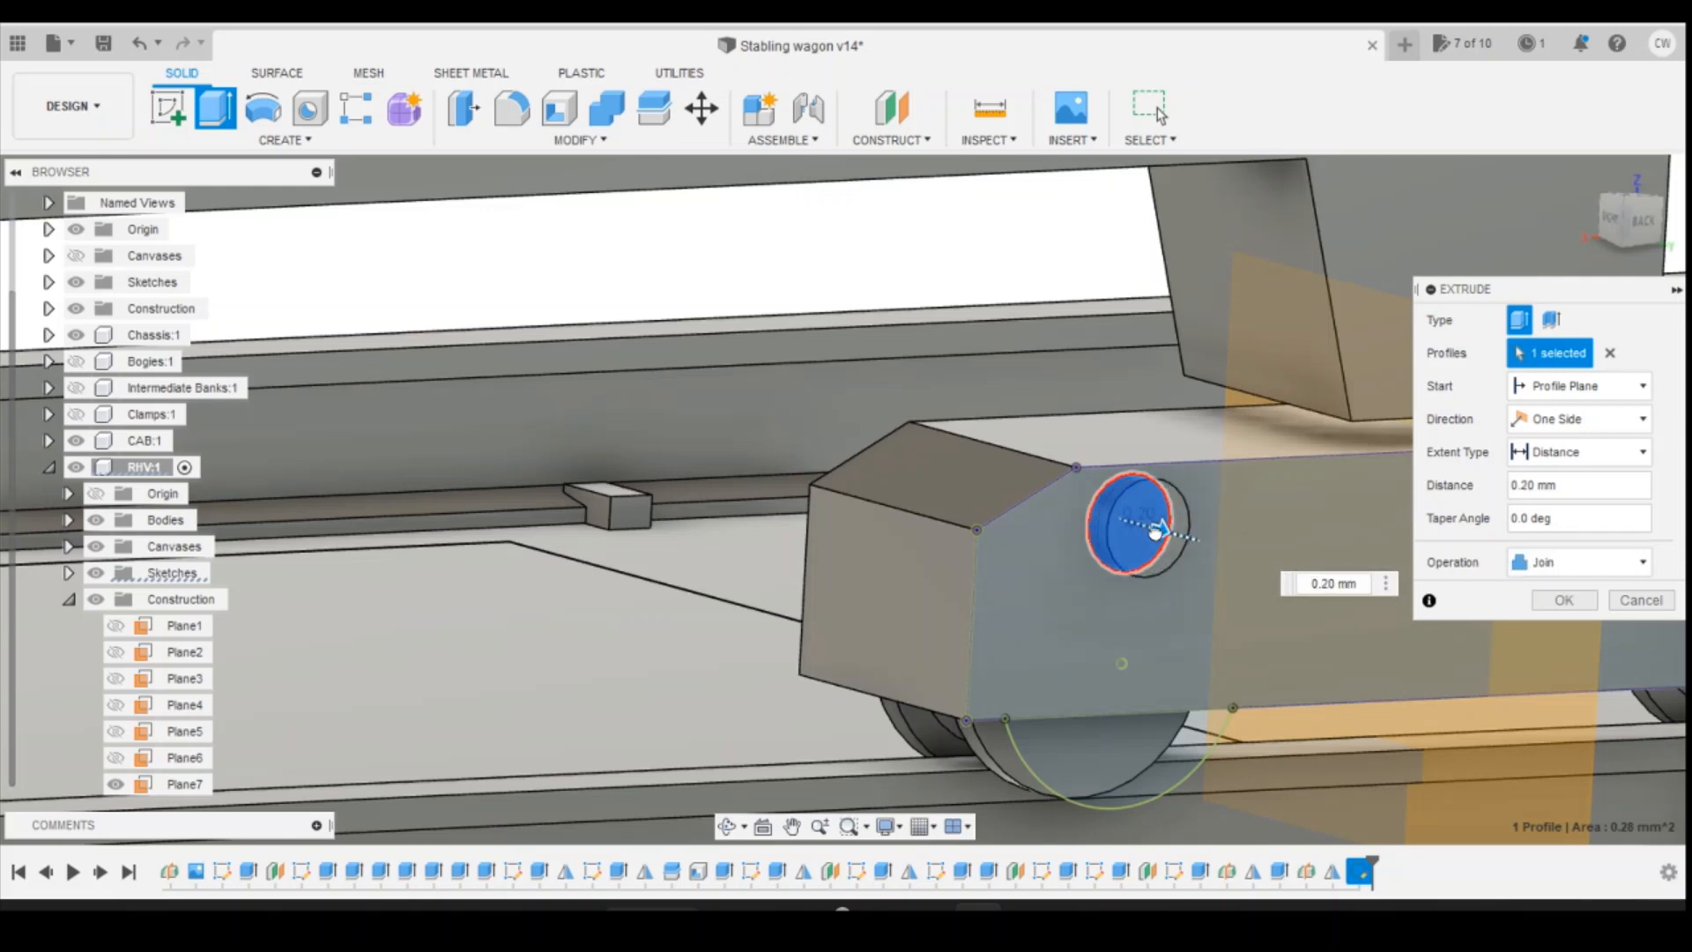
Step: Check the round bolted plates in reference photo 506.JPG, and accept the 0.20 mm joined extrusion of the plate
mouse_move(1073, 906)
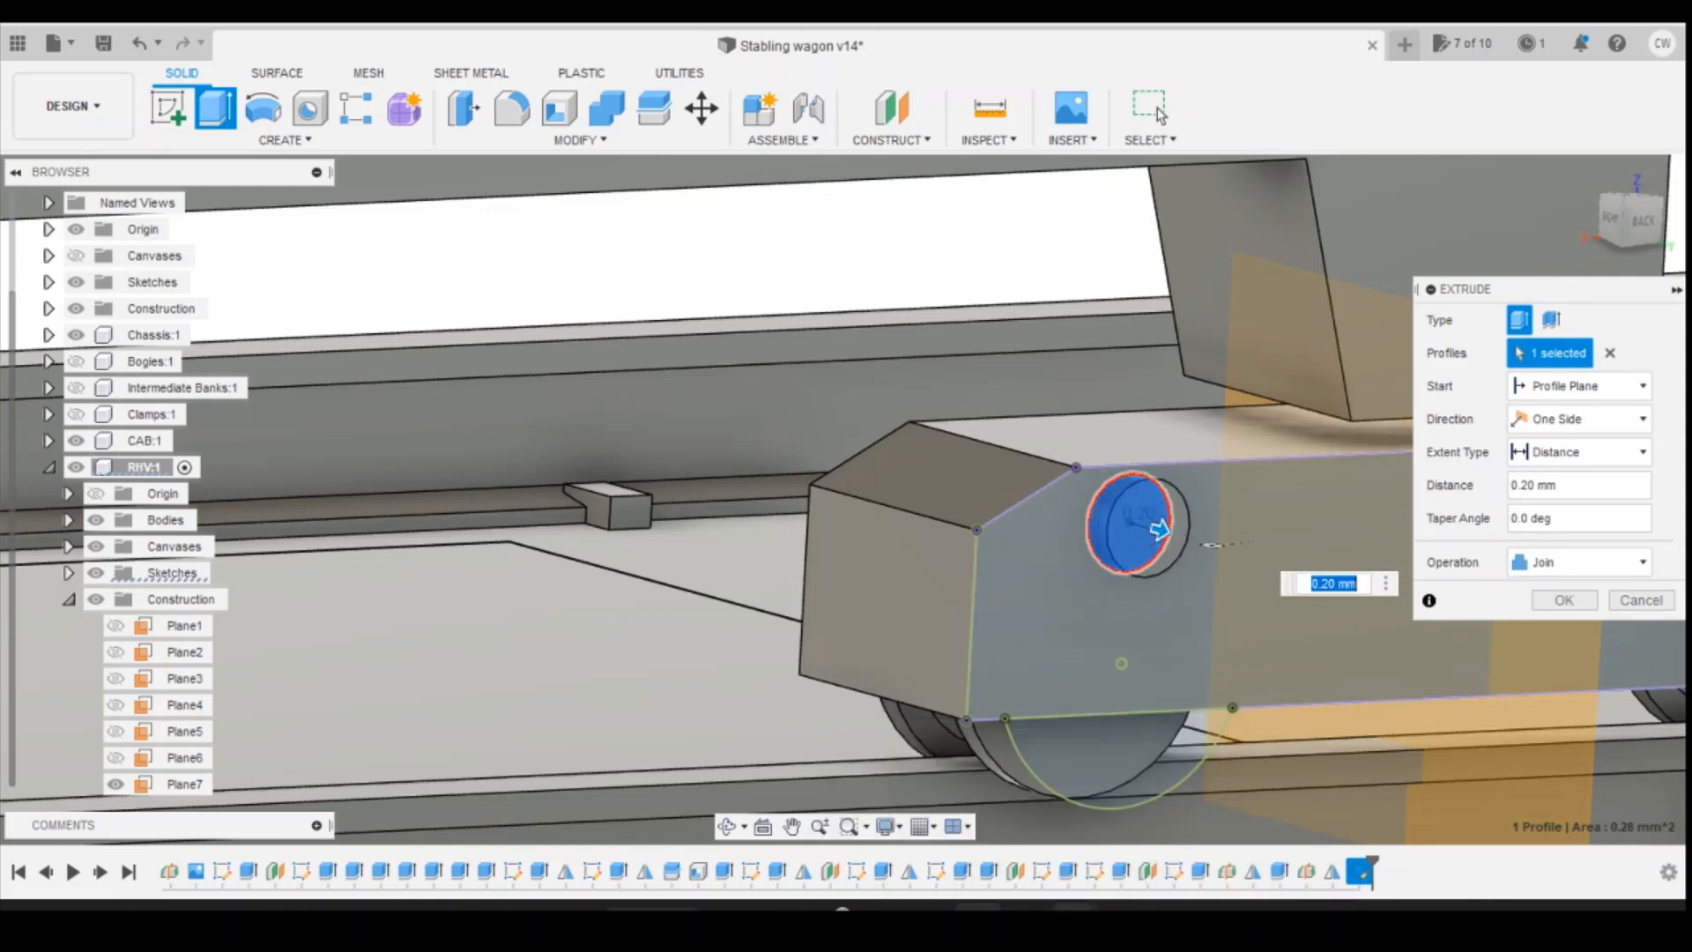
left_click(978, 859)
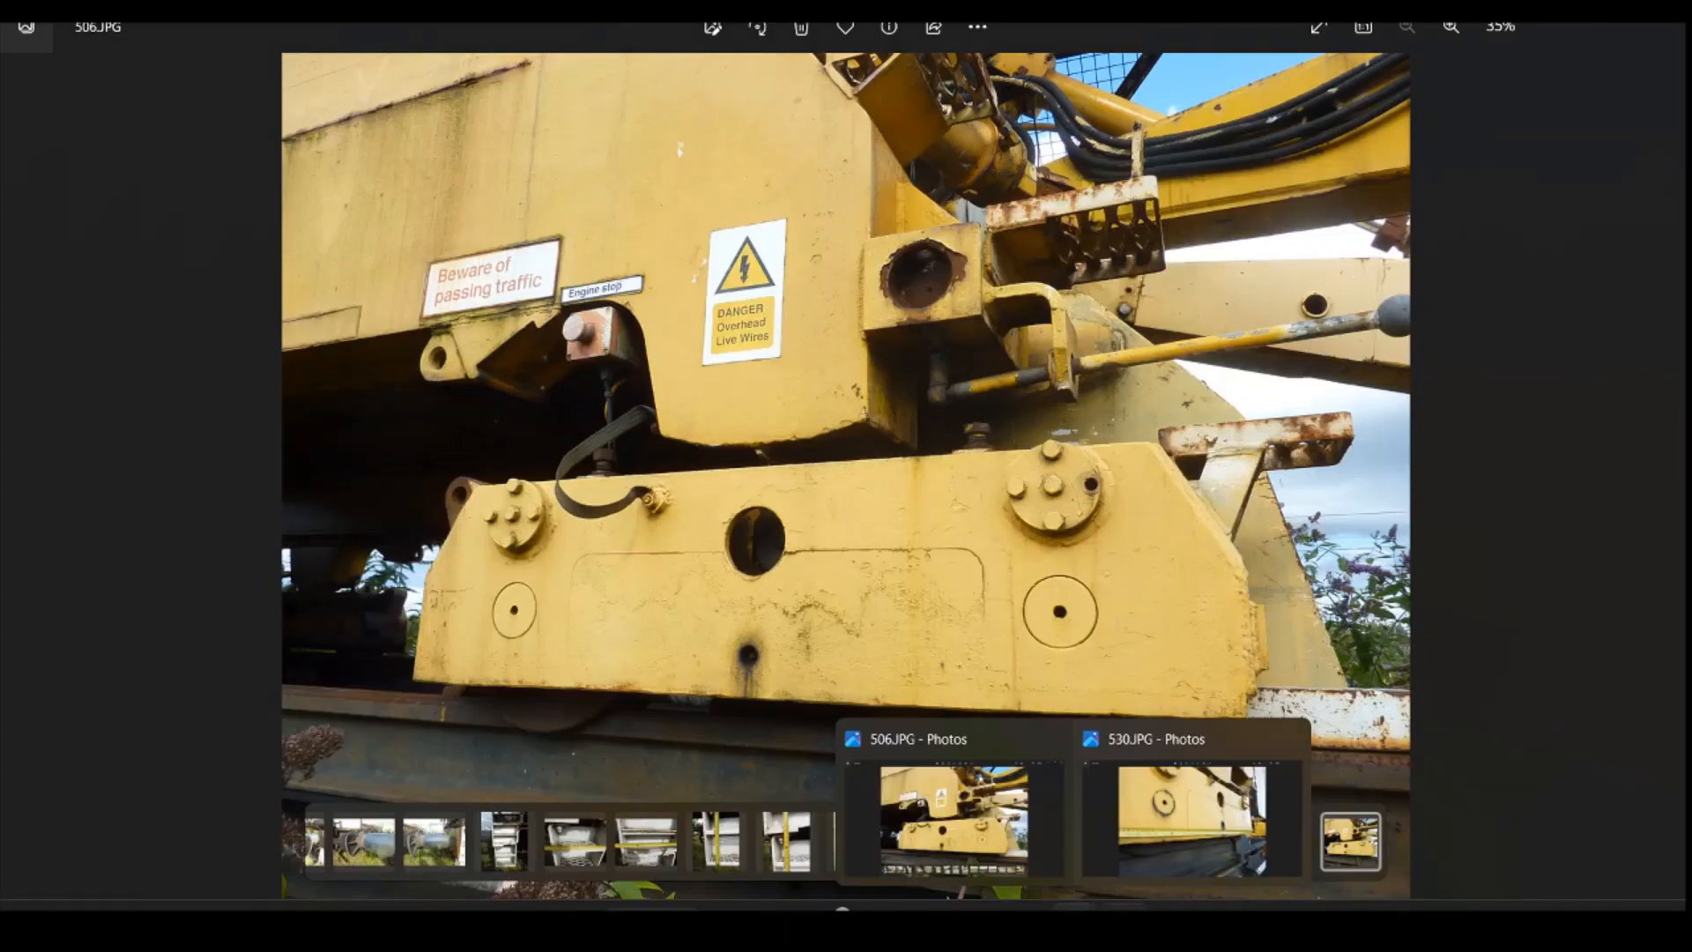
mouse_move(1115, 906)
left_click(1234, 785)
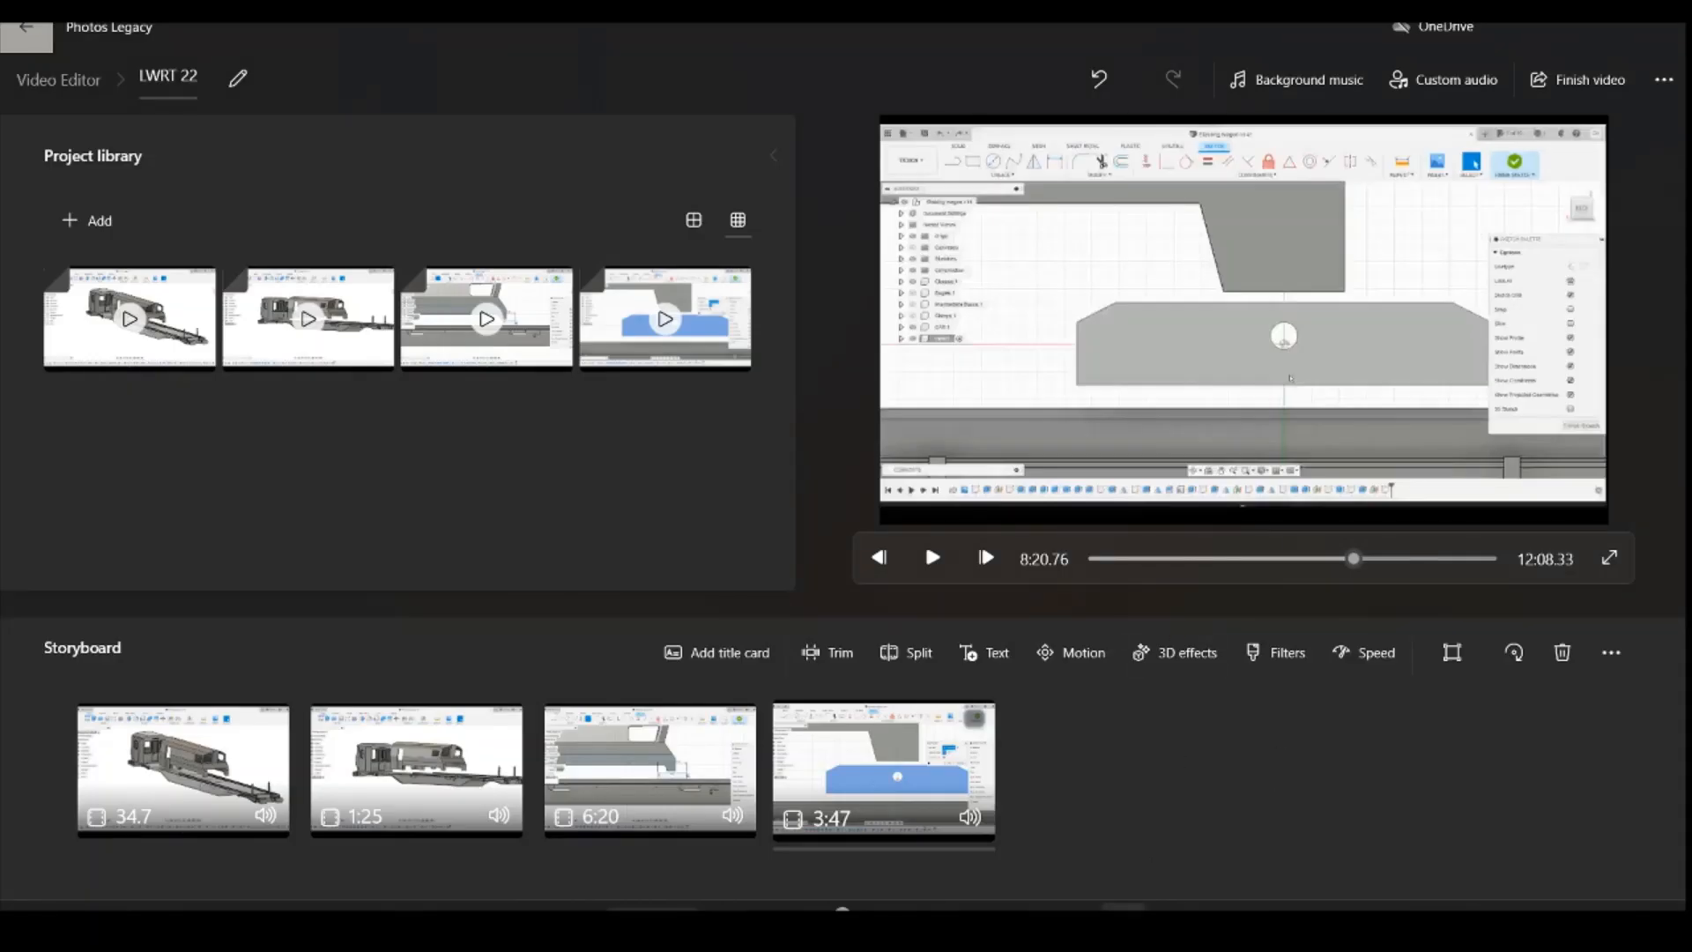
key("alt+Tab")
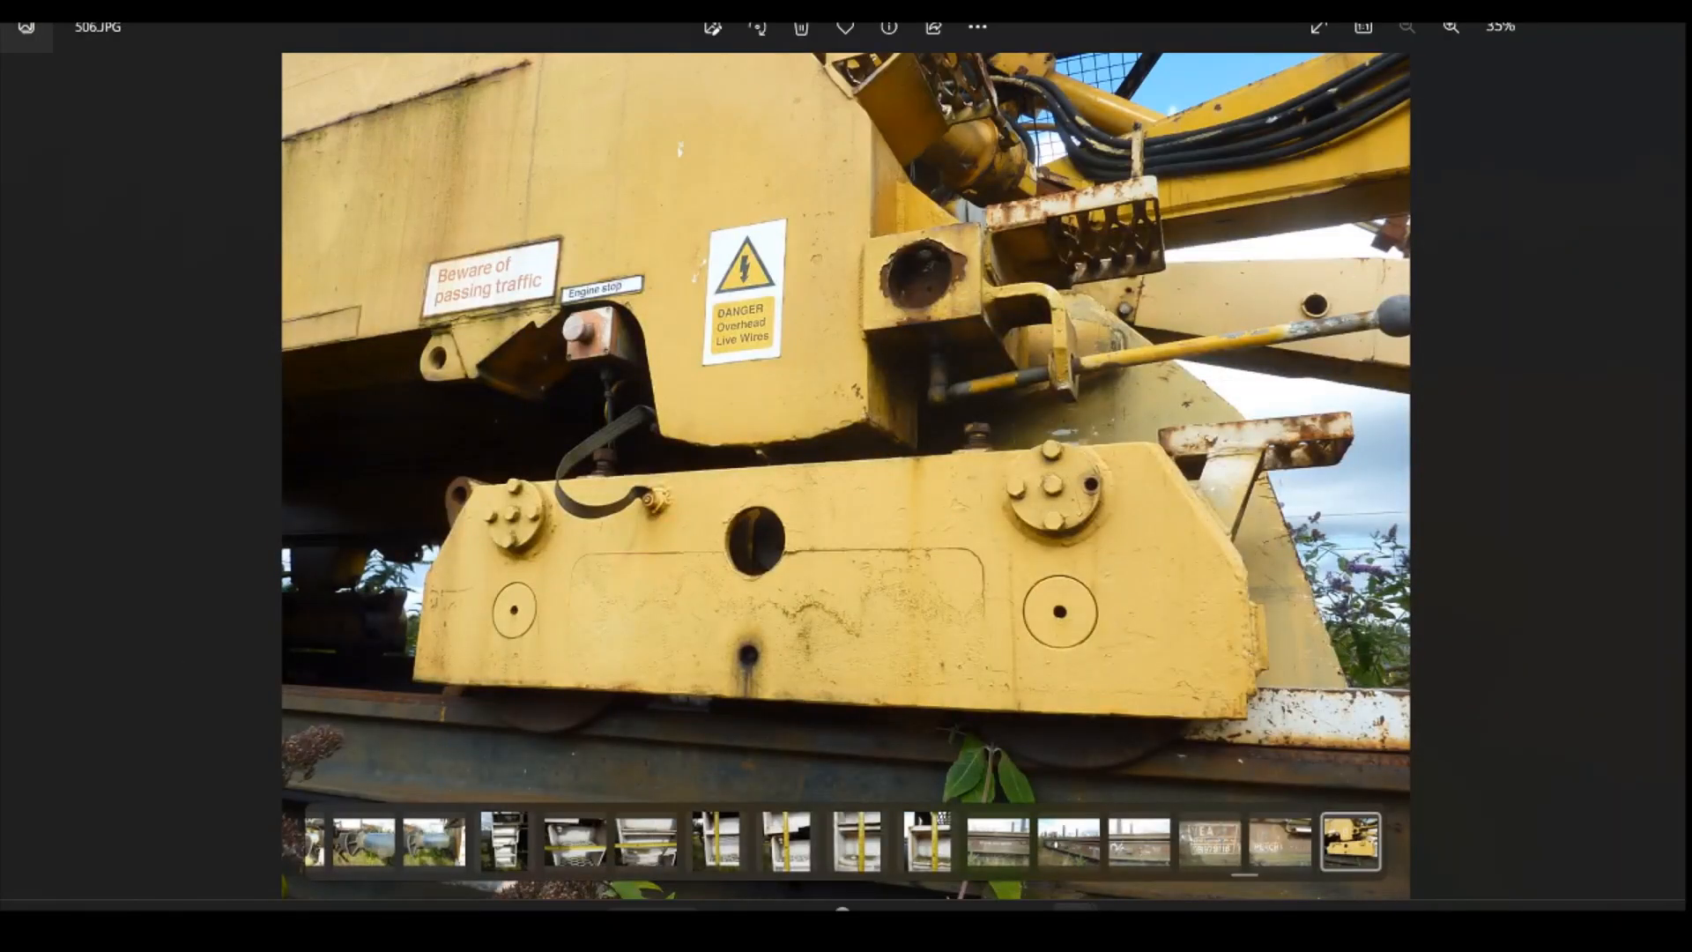
left_click(978, 906)
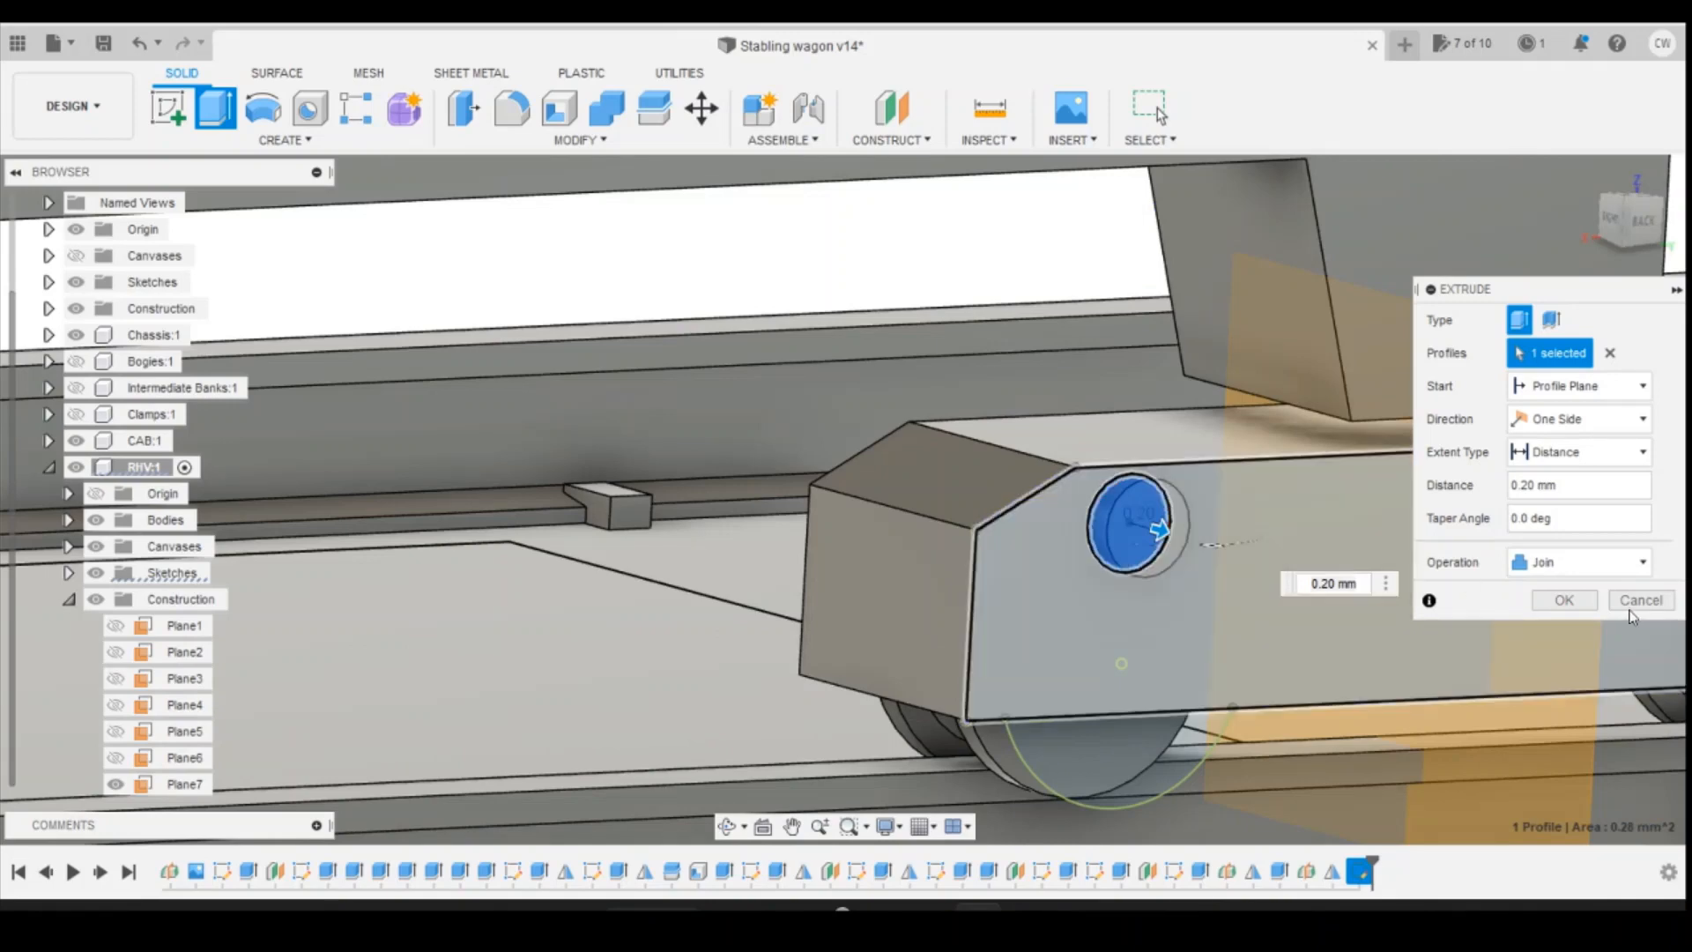
left_click(1585, 604)
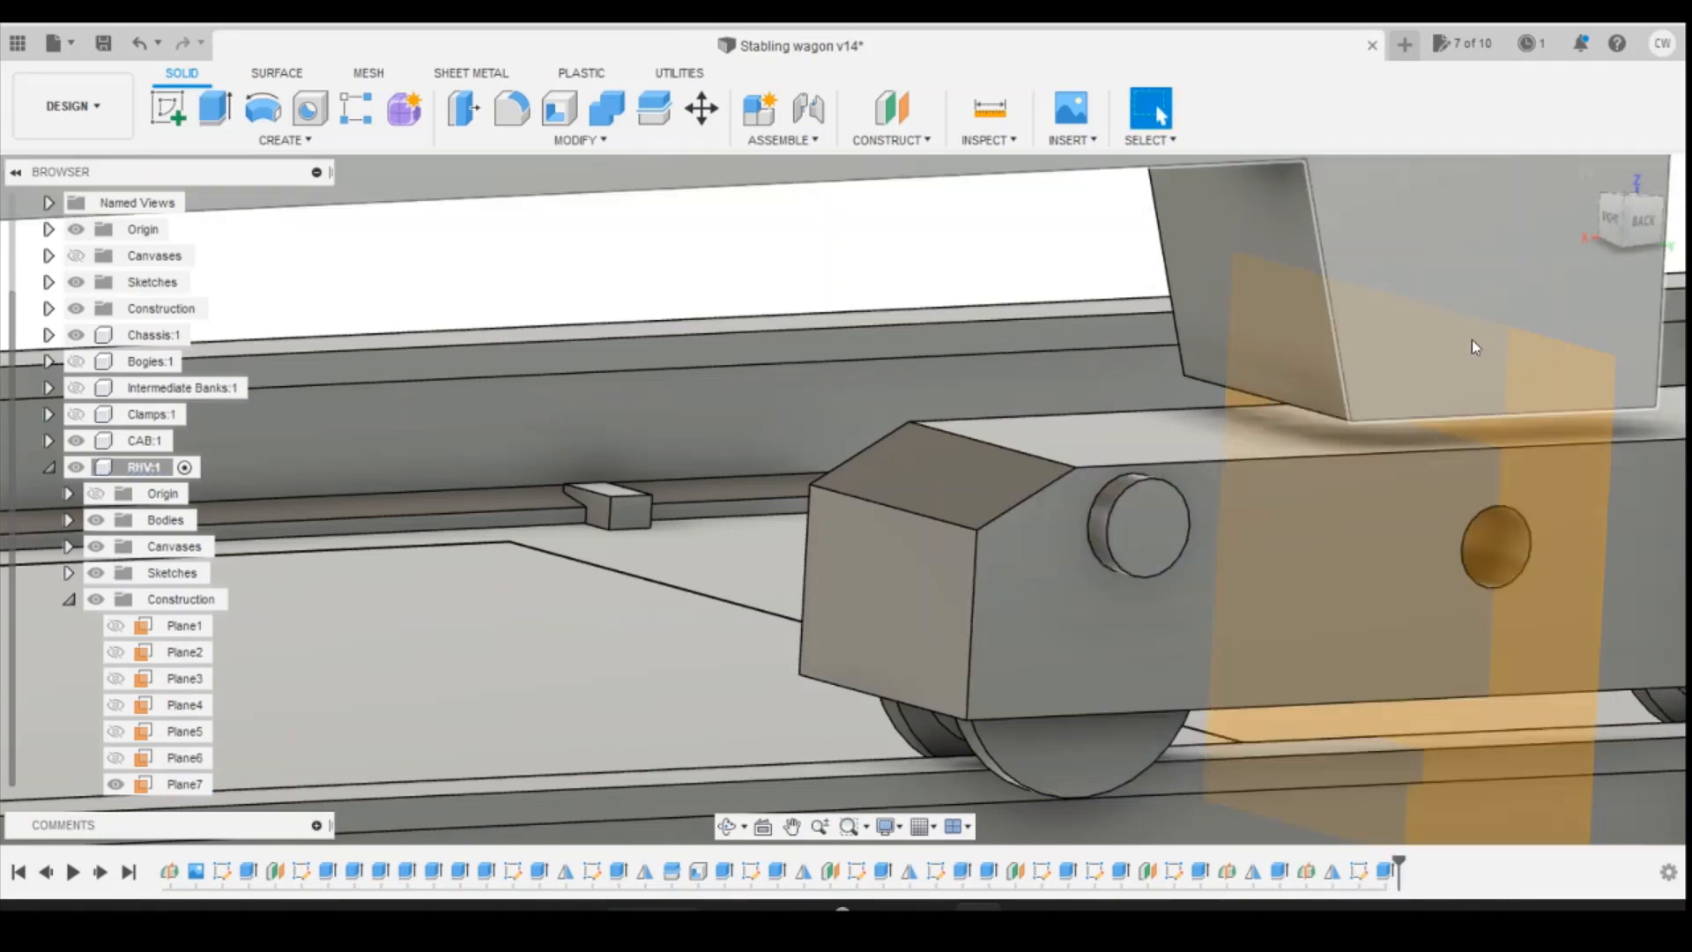
Step: Review the bolt layout in photo 506.JPG and sketch a 0.15 mm diameter circle on the round plate's face, directly above its centre
left_click(1641, 221)
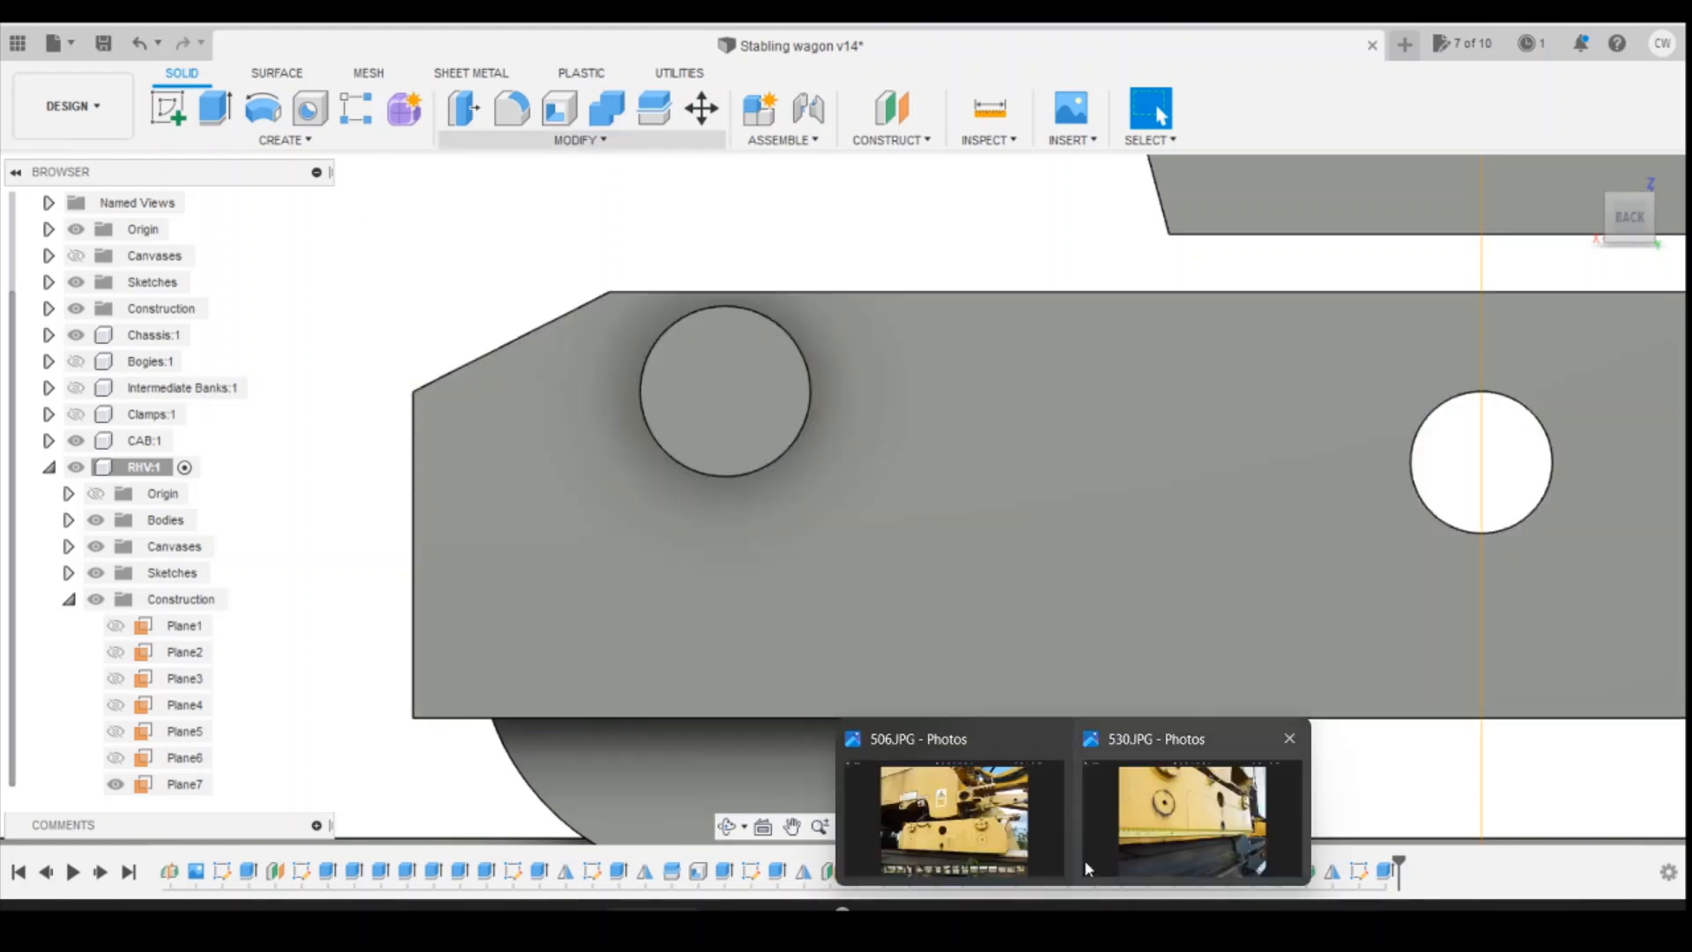
left_click(989, 859)
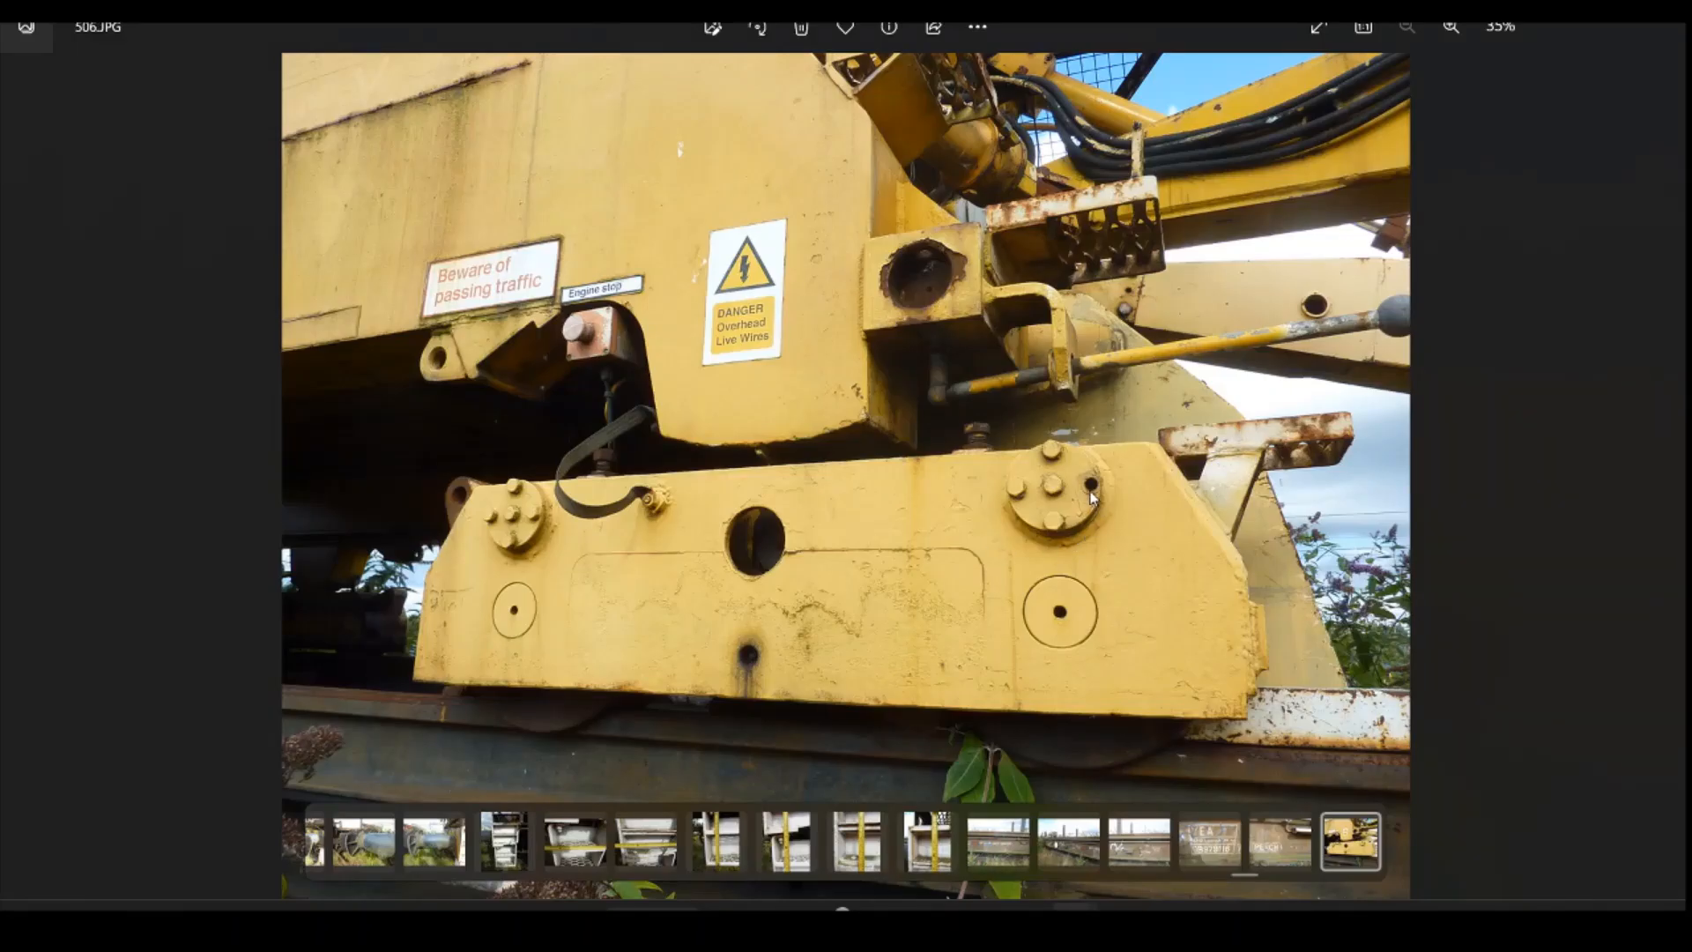
left_click(1067, 908)
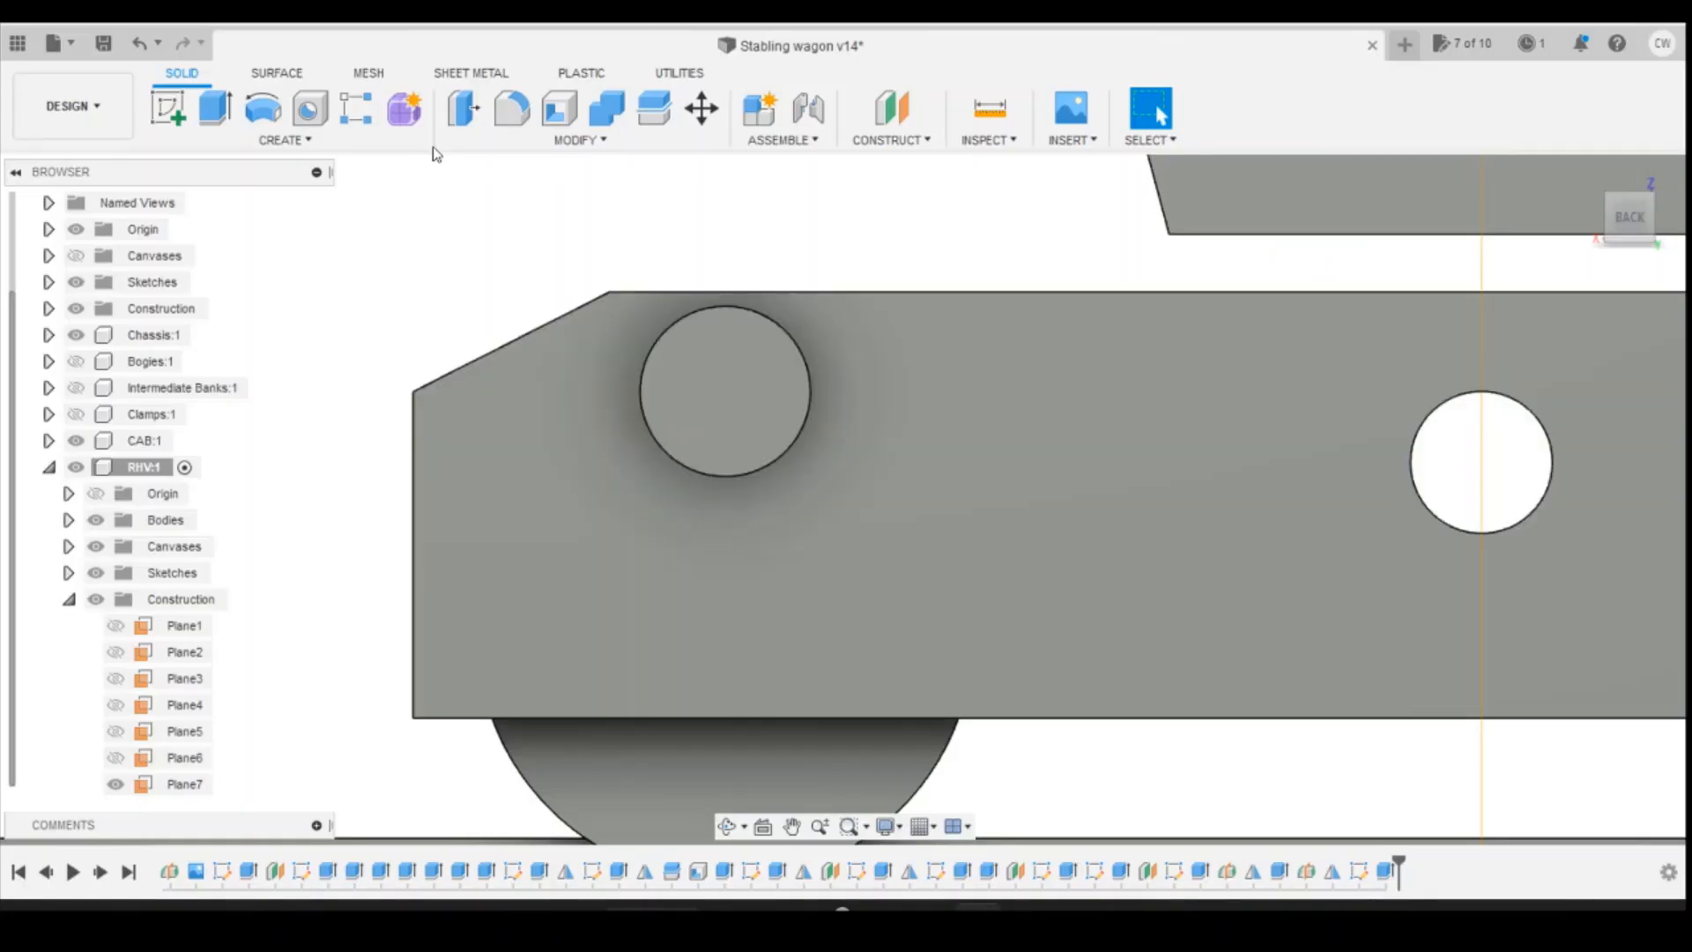
left_click(170, 110)
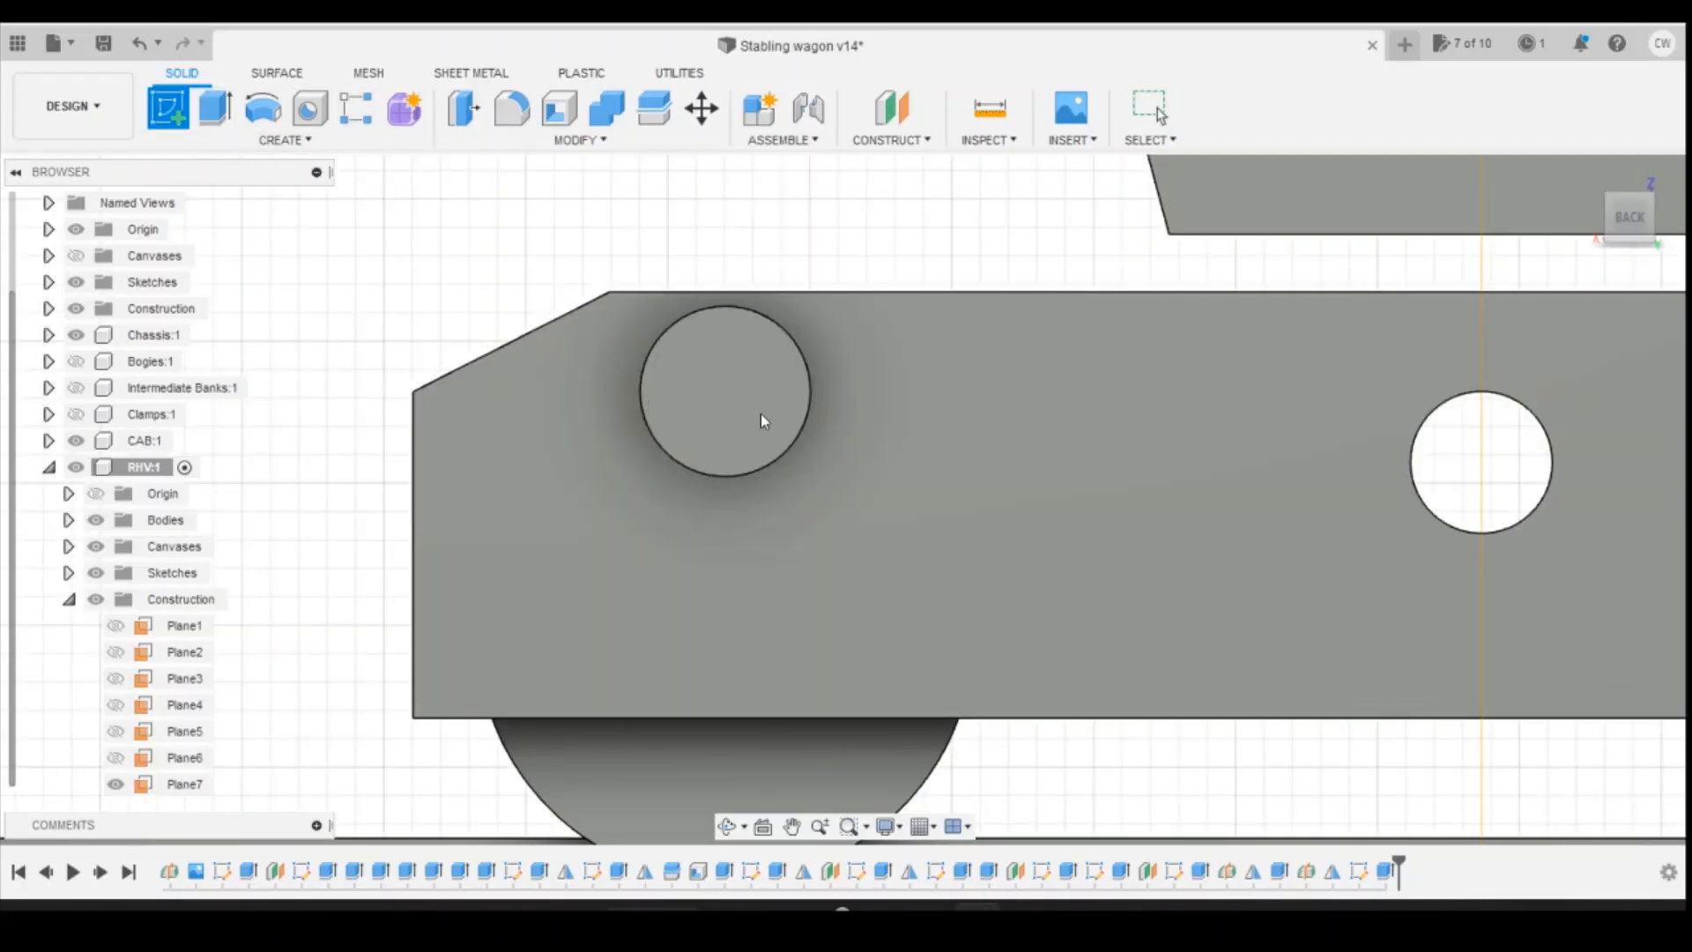
left_click(494, 369)
key("c")
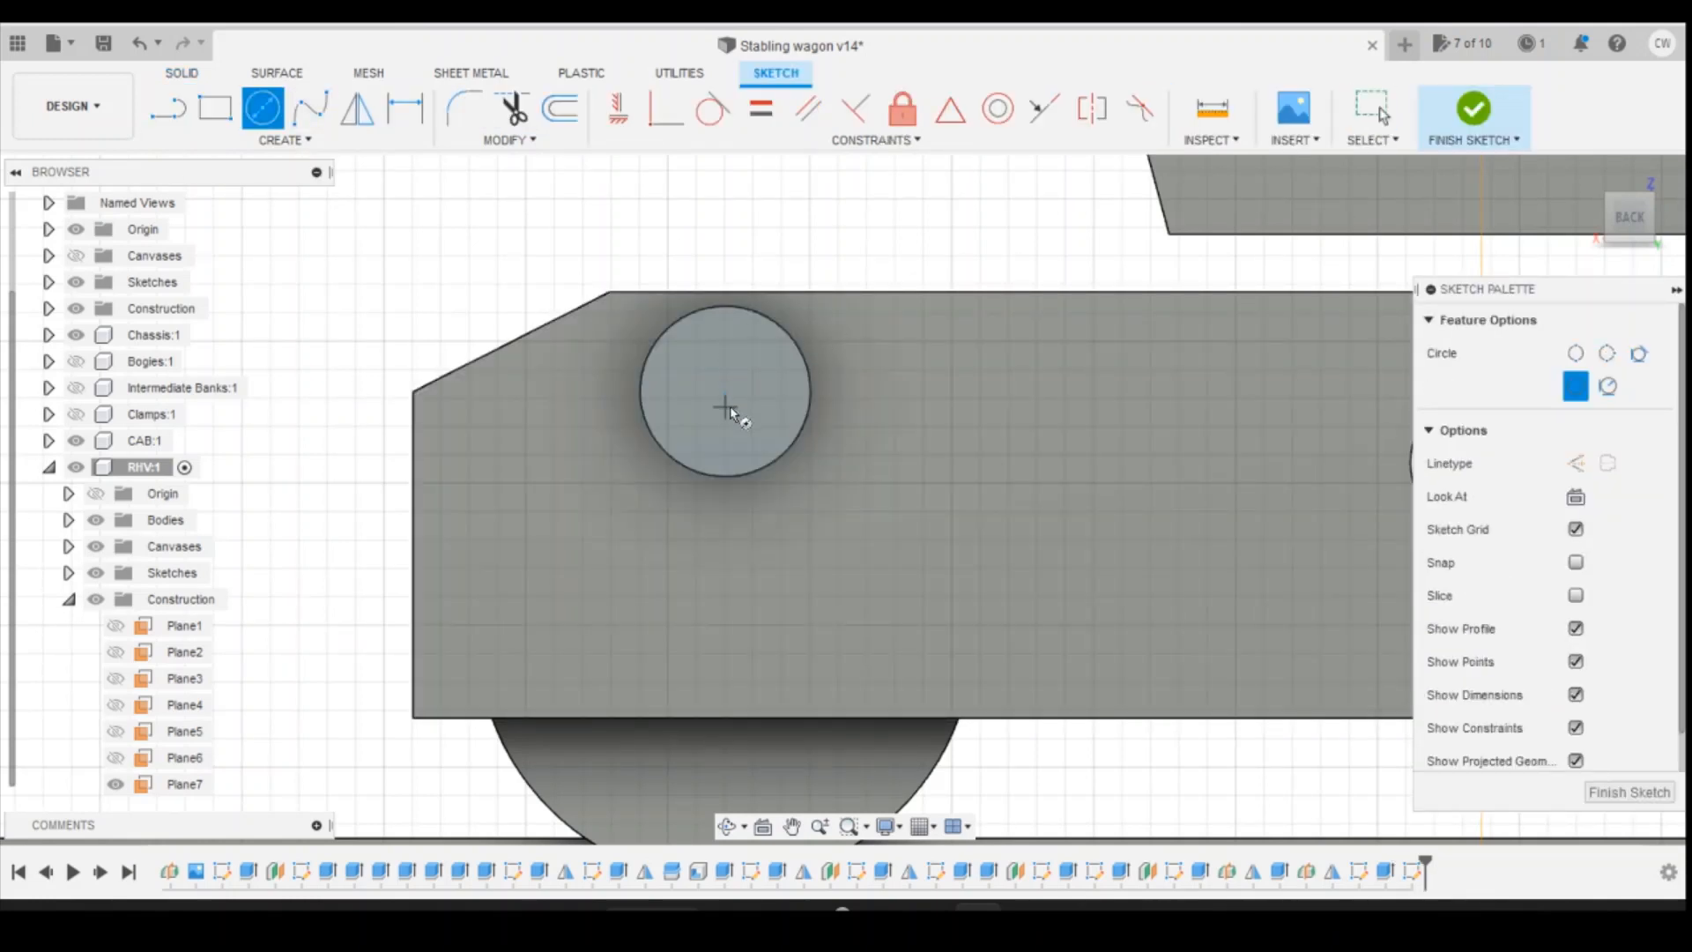
left_click(724, 329)
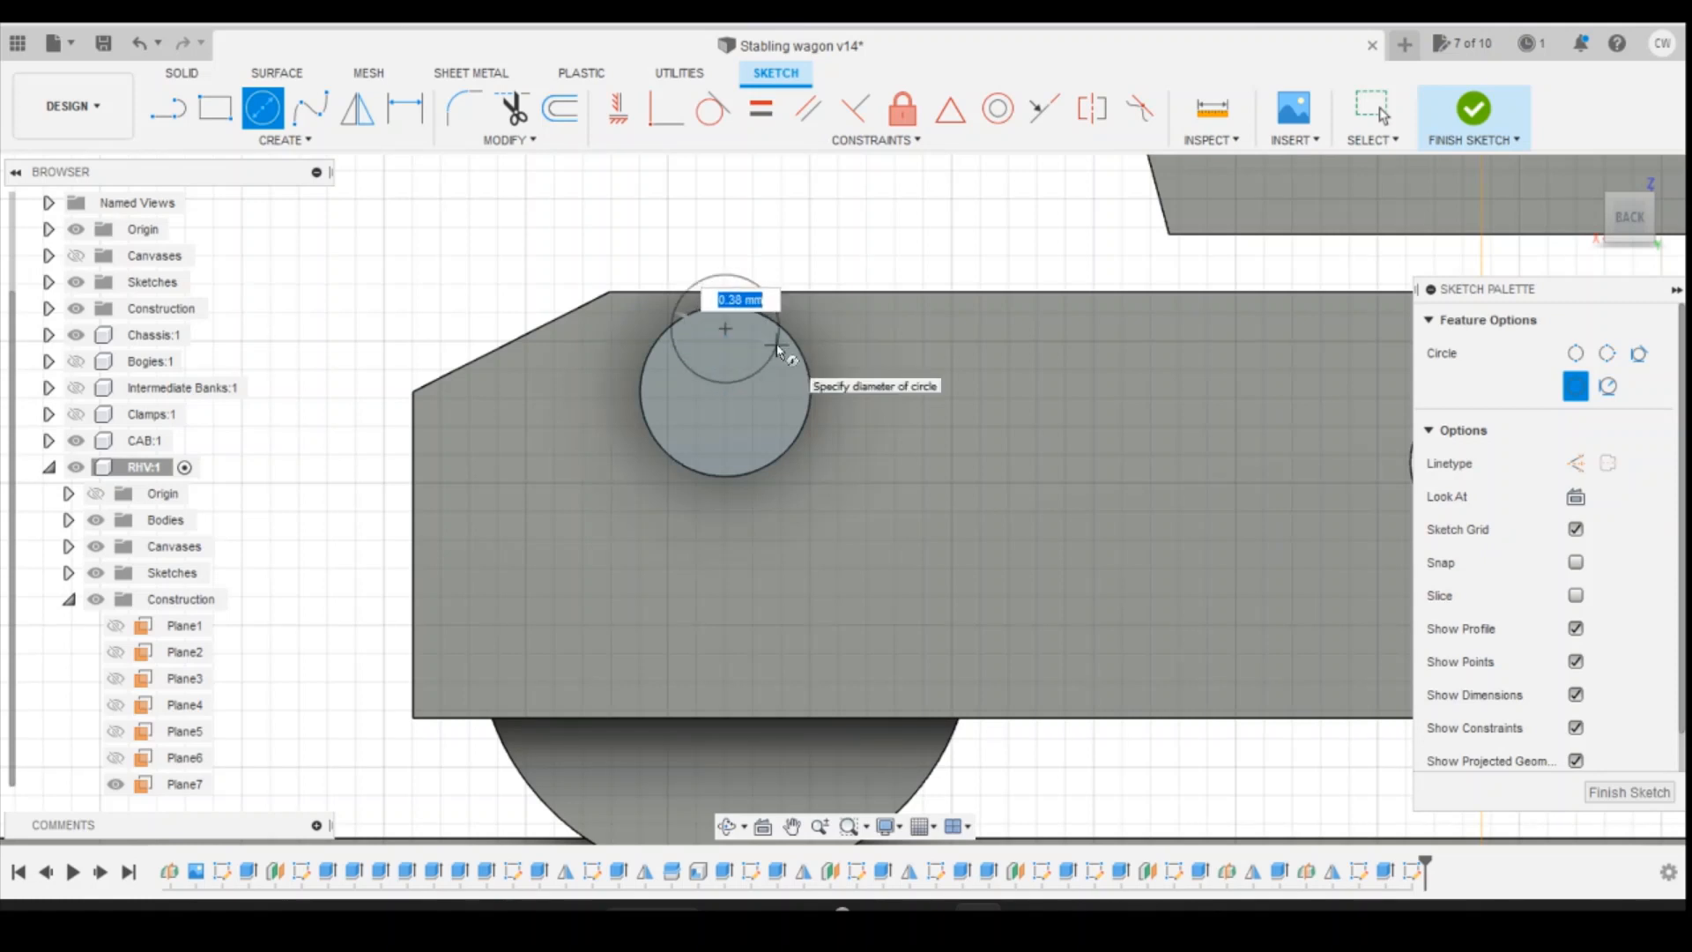
type("0.15")
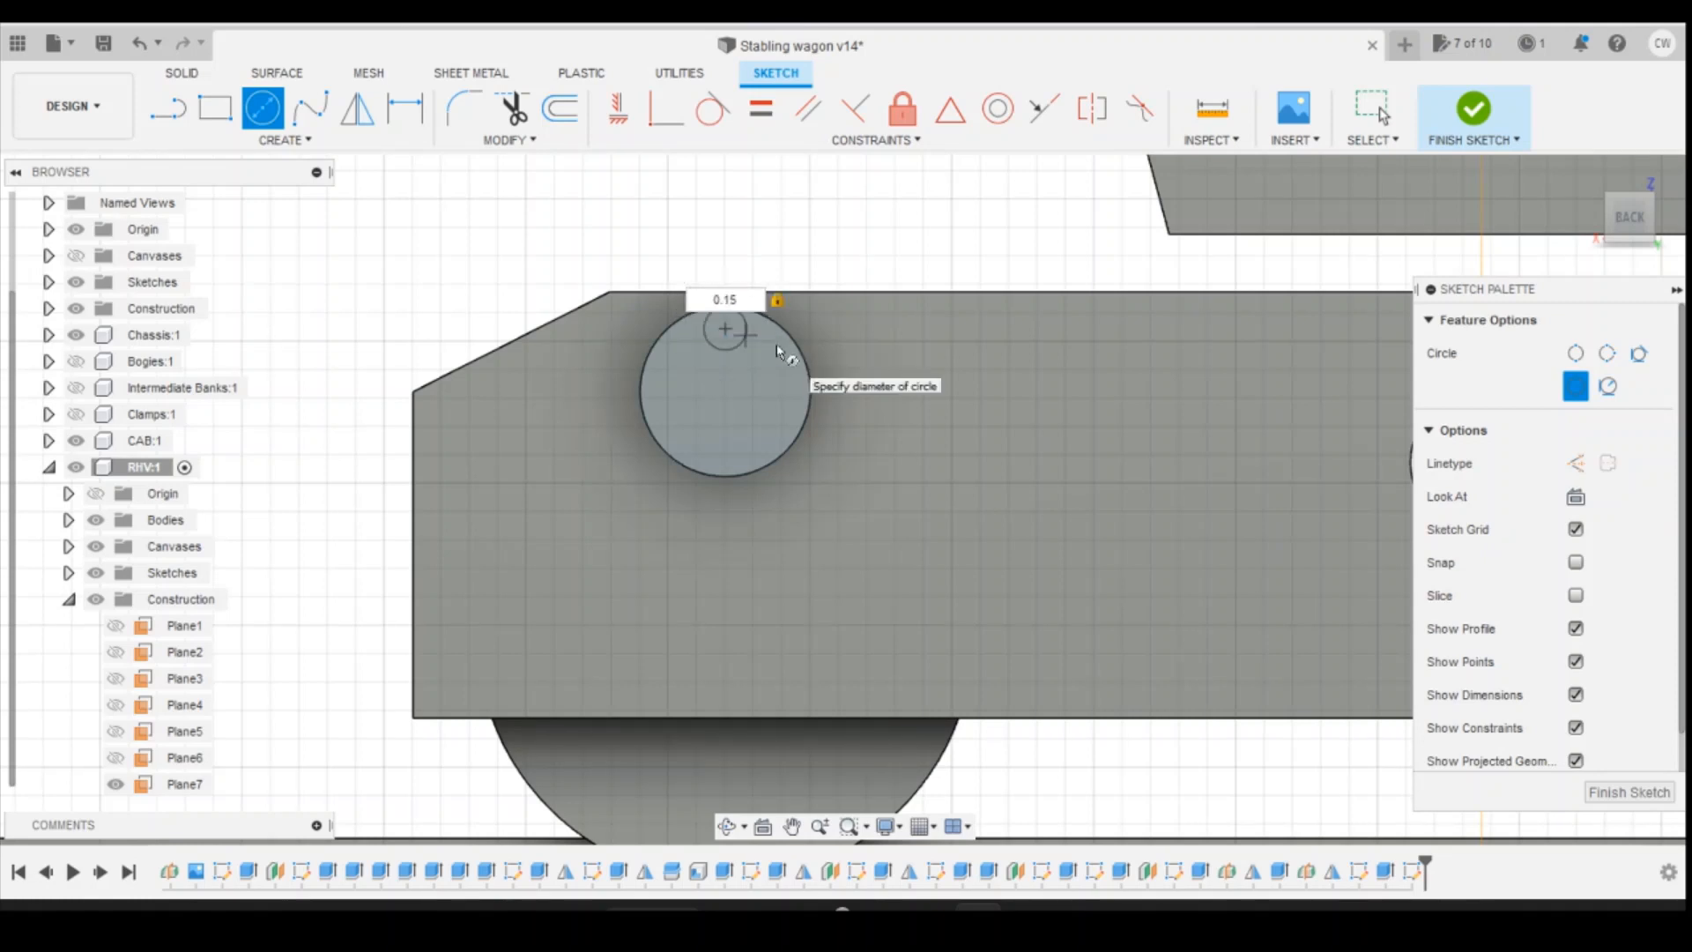
key("Return")
key("Escape")
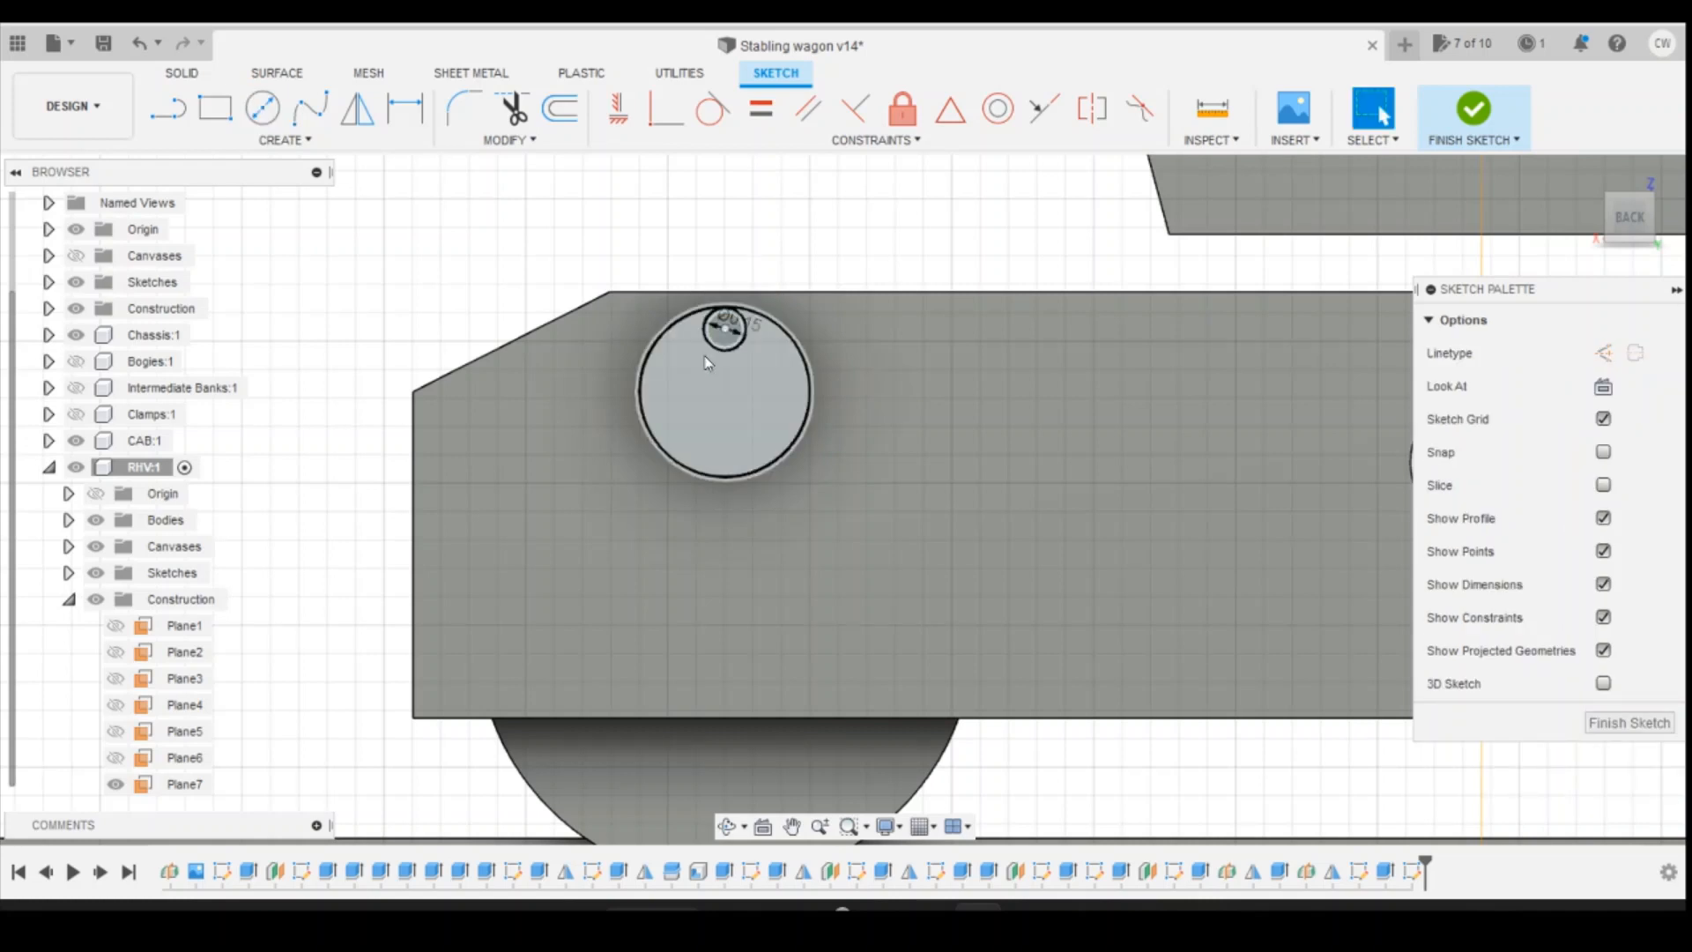
Step: Dimension the small circle's centre 0.20 mm from the round plate's centre
key("d")
left_click(724, 329)
left_click(725, 391)
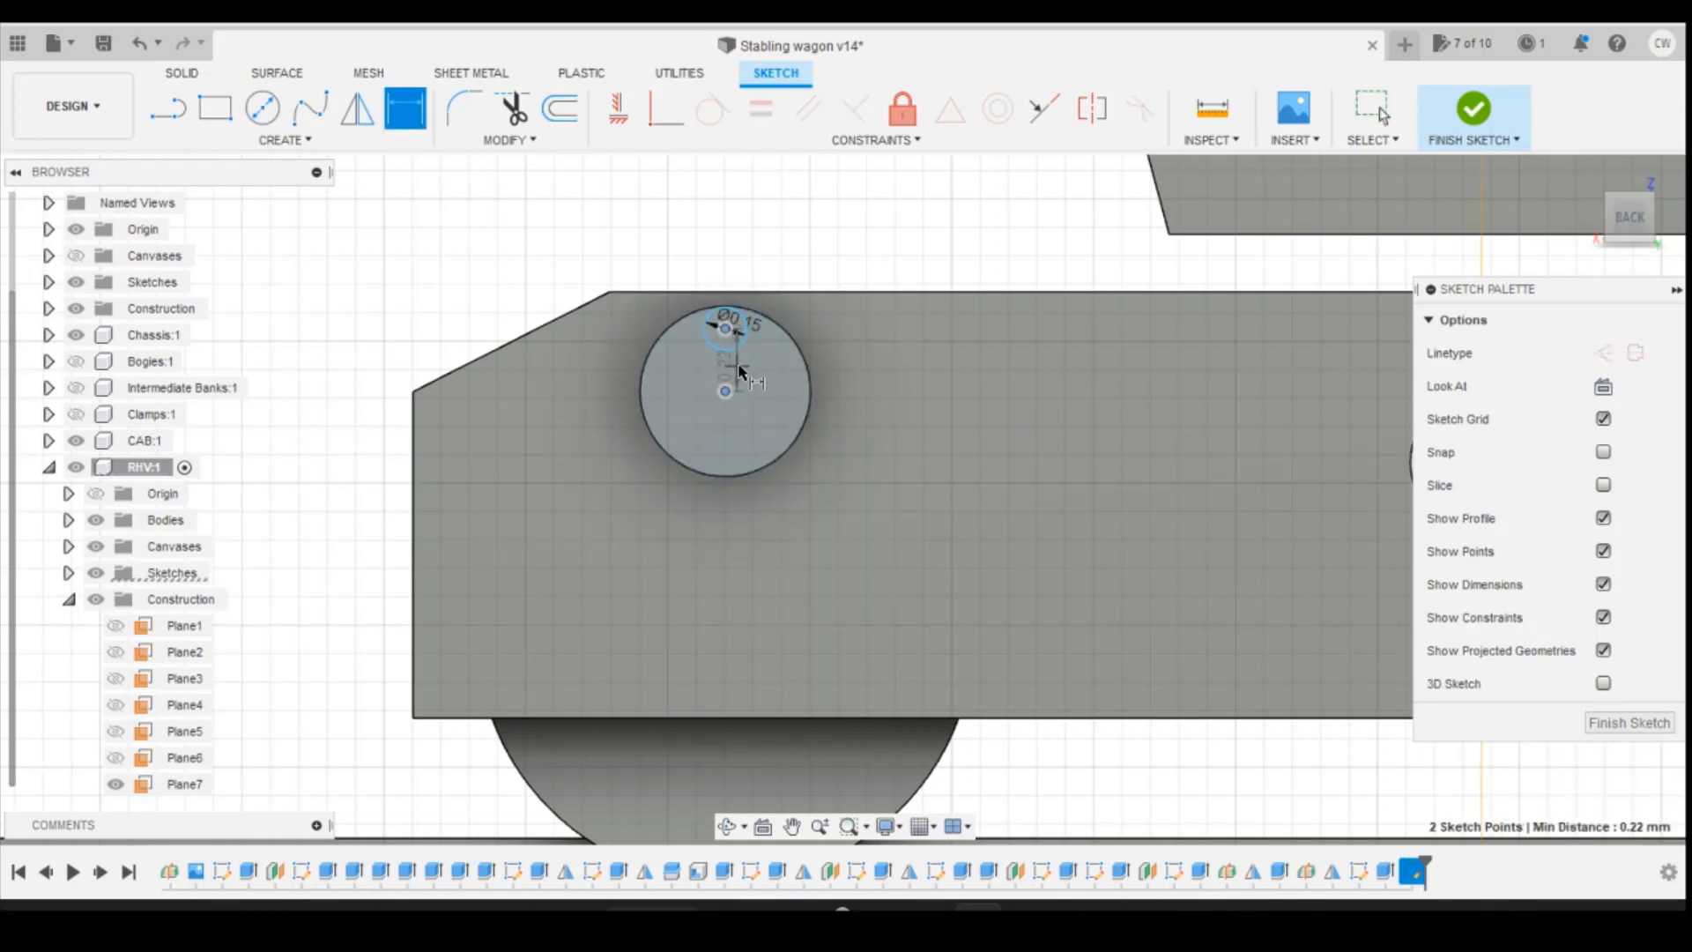
left_click(866, 395)
type("0.2")
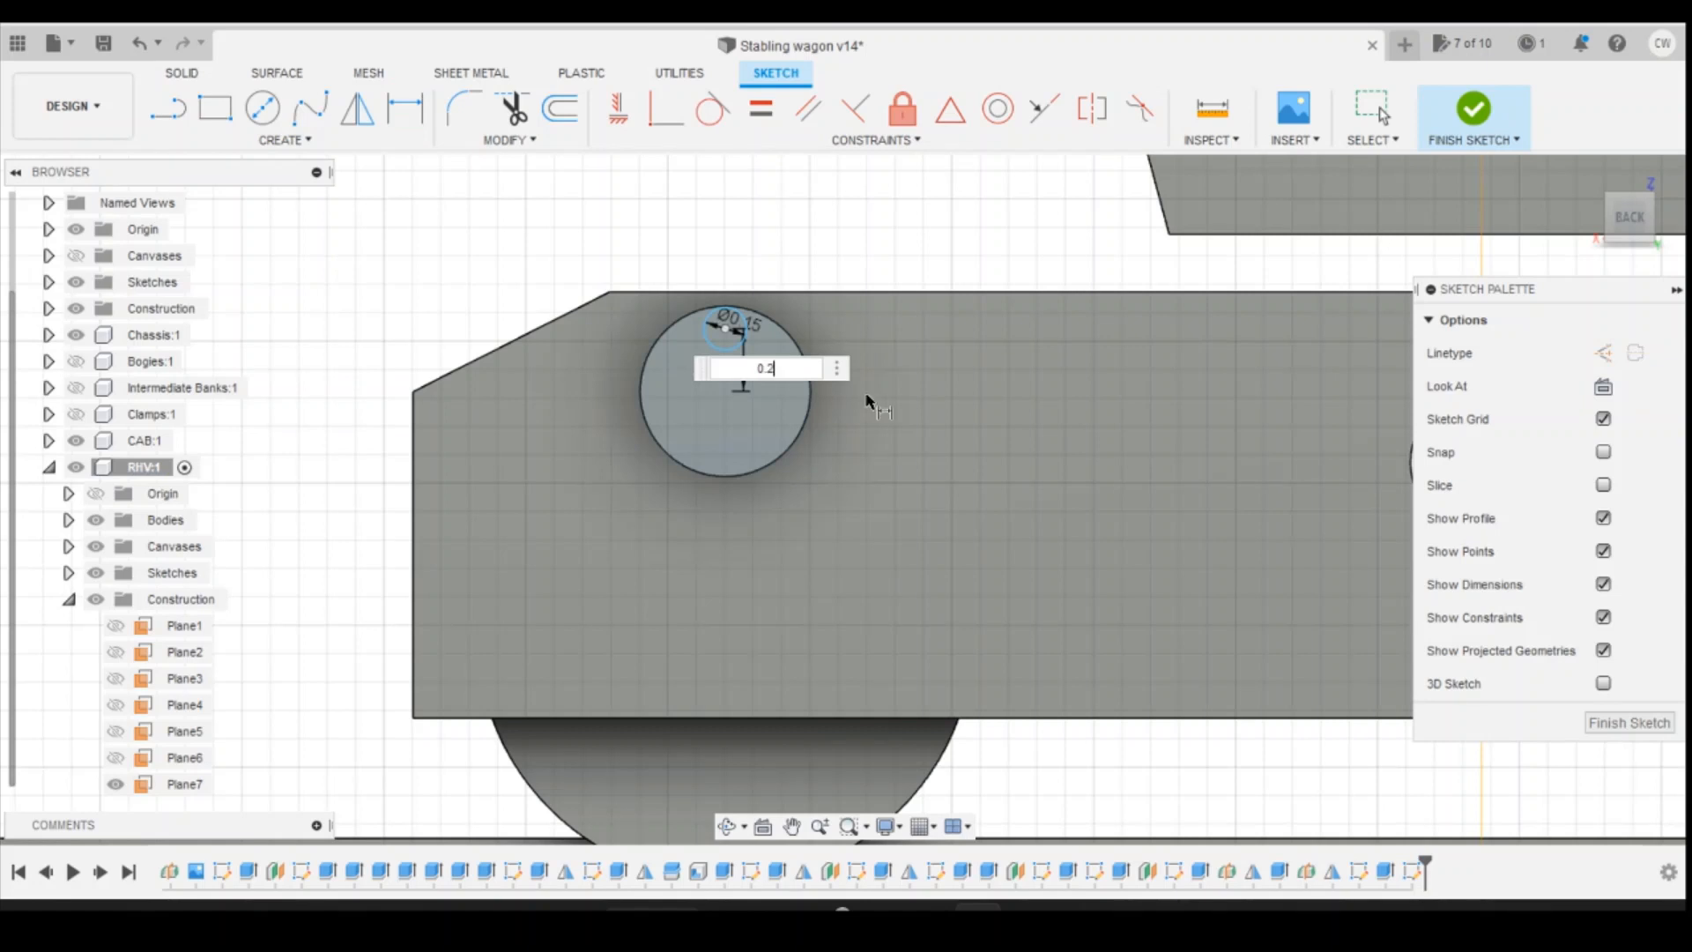
key("Return")
key("Escape")
Step: Extrude the small bolt circle 0.1 mm outward from the round plate's face
scroll(721, 342, "up", 5)
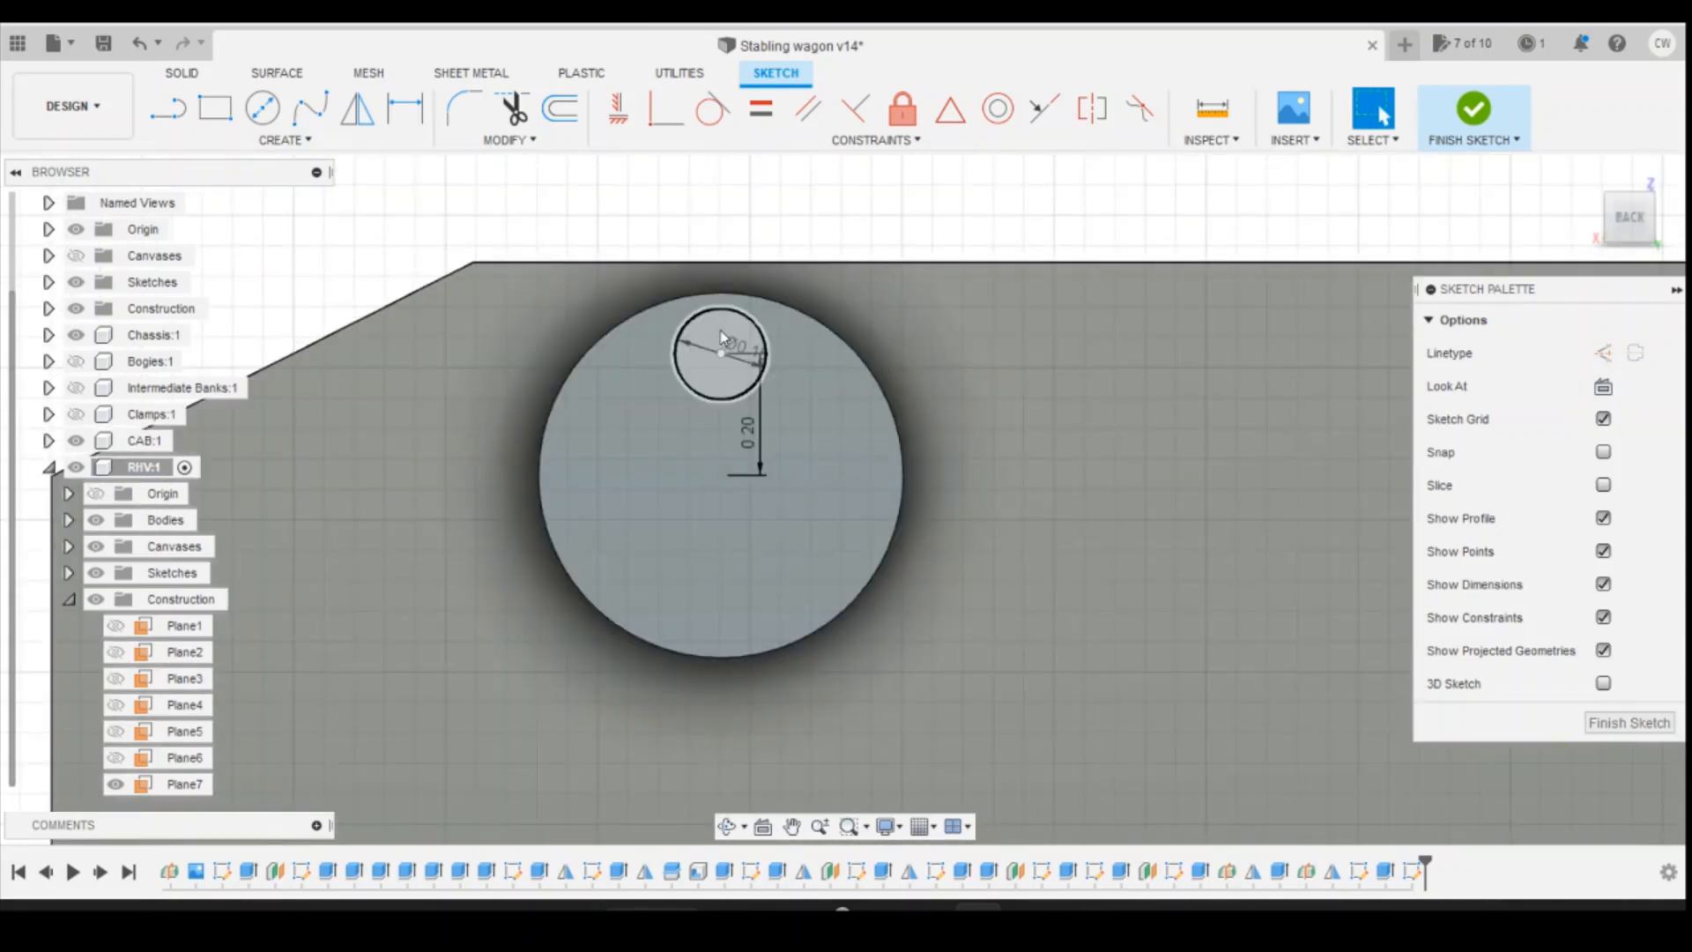
right_click(721, 338)
left_click(754, 423)
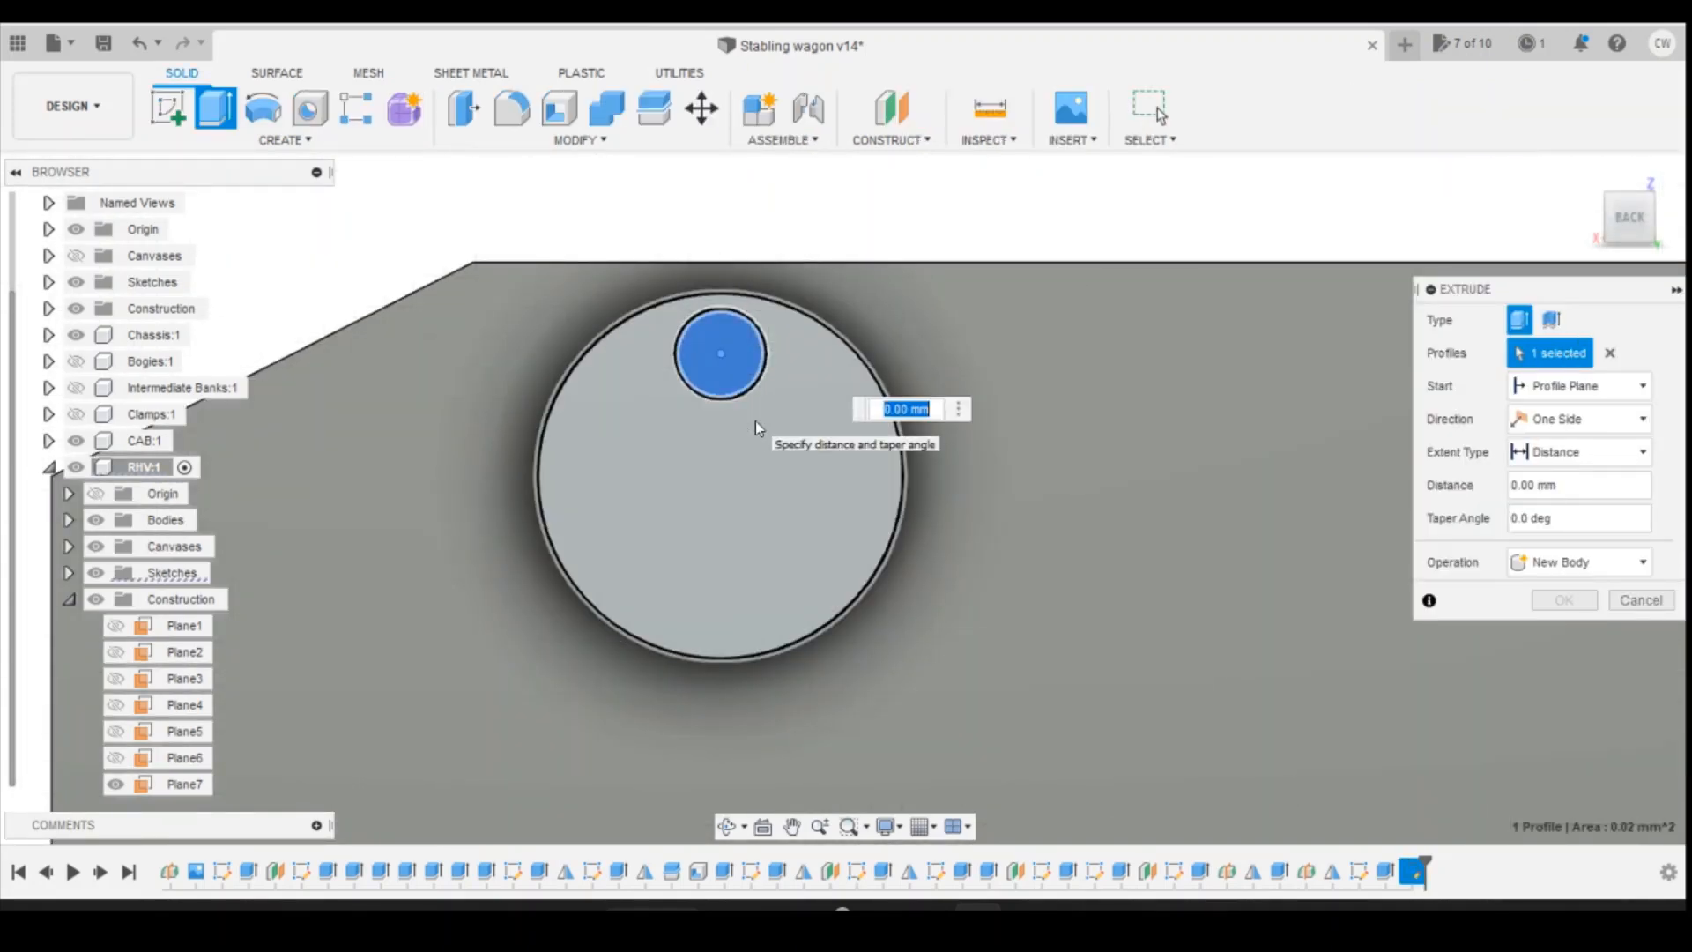
type("0.1")
key("Return")
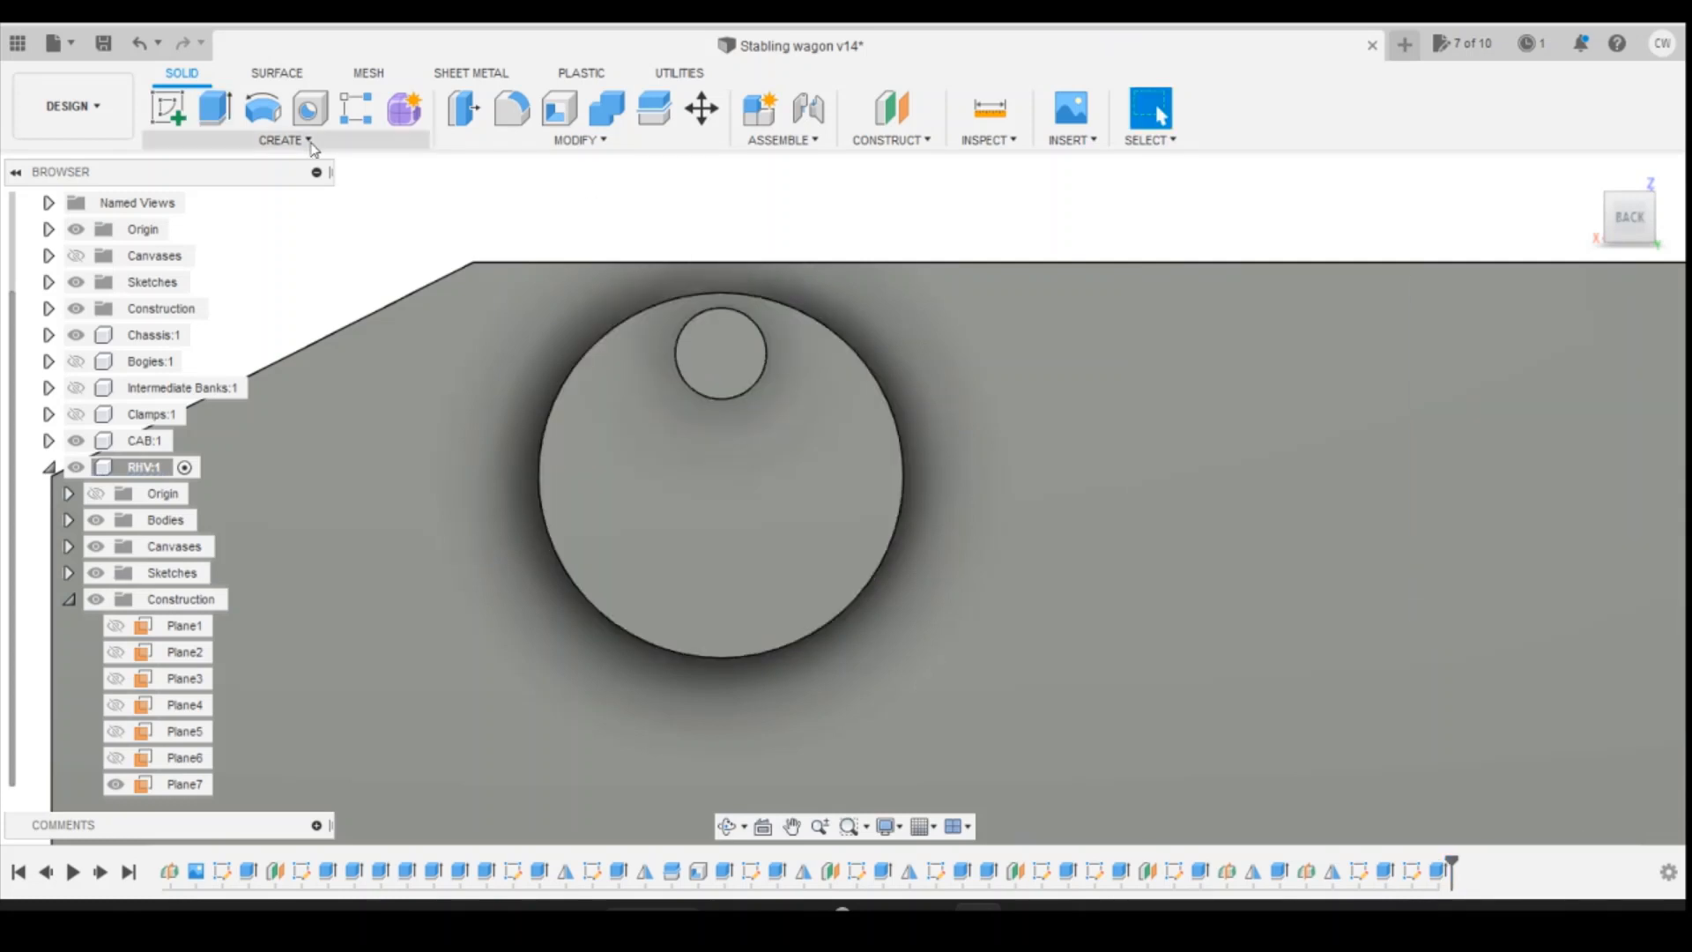
Step: Start a pattern of the small bolt on the round plate's face
left_click(405, 138)
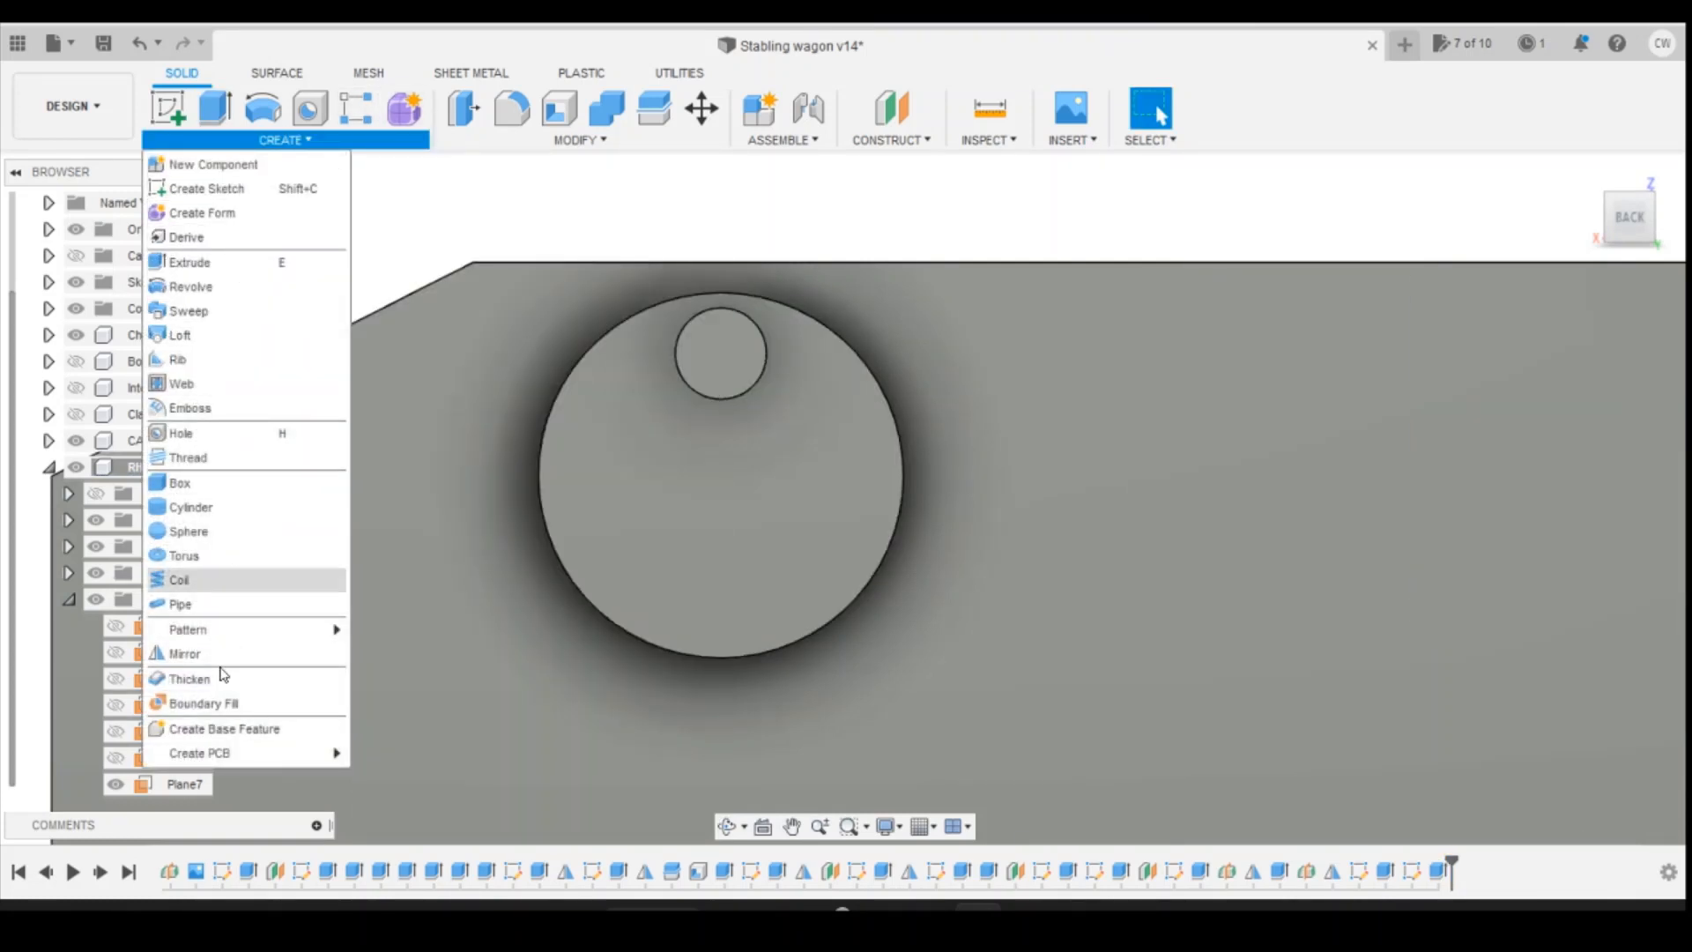
Step: Start a Pattern on Path of the small pin's extrude feature, using the large disc's circular edge as the path
mouse_move(232, 641)
left_click(388, 652)
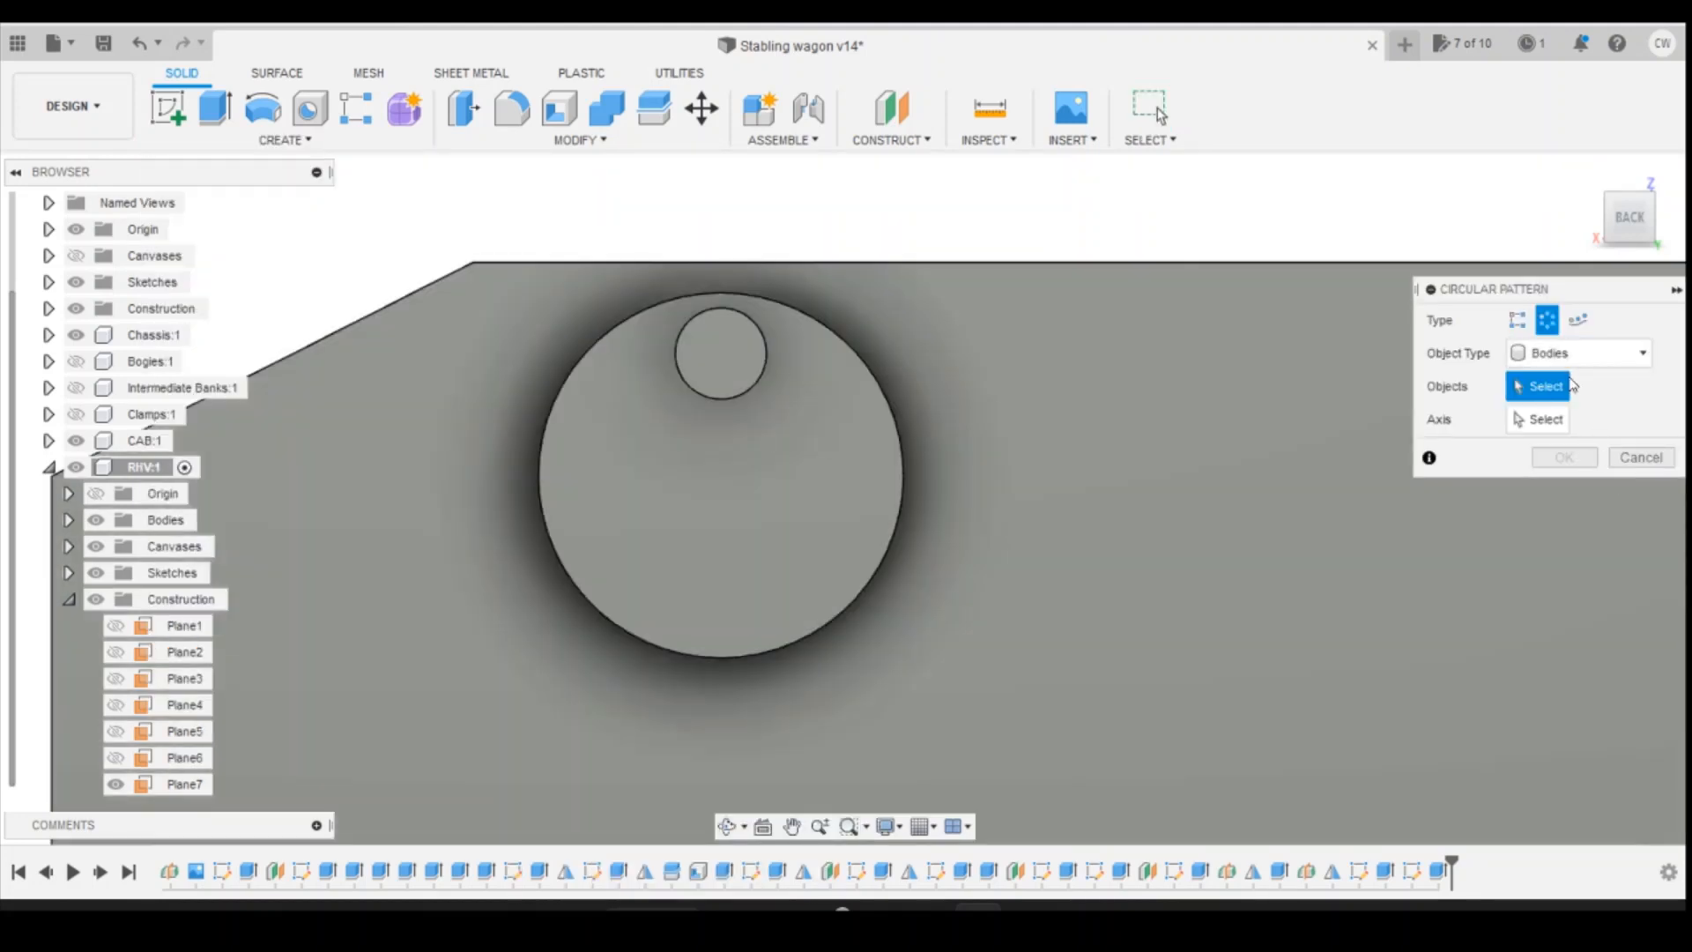
left_click(1574, 354)
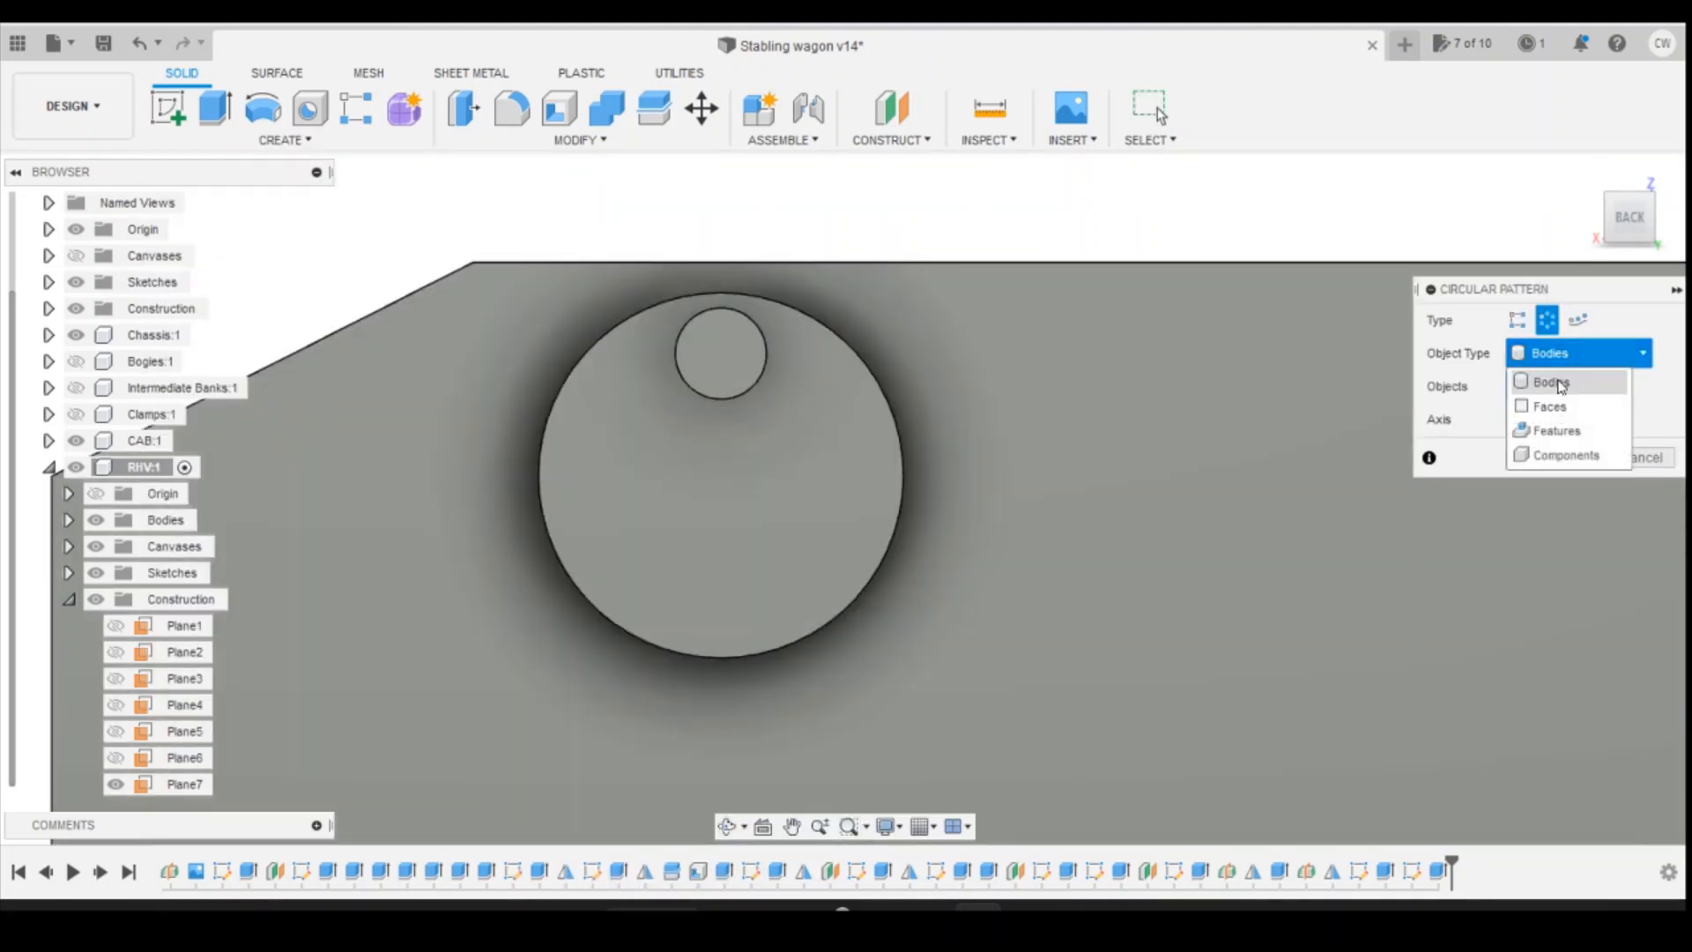
left_click(1556, 431)
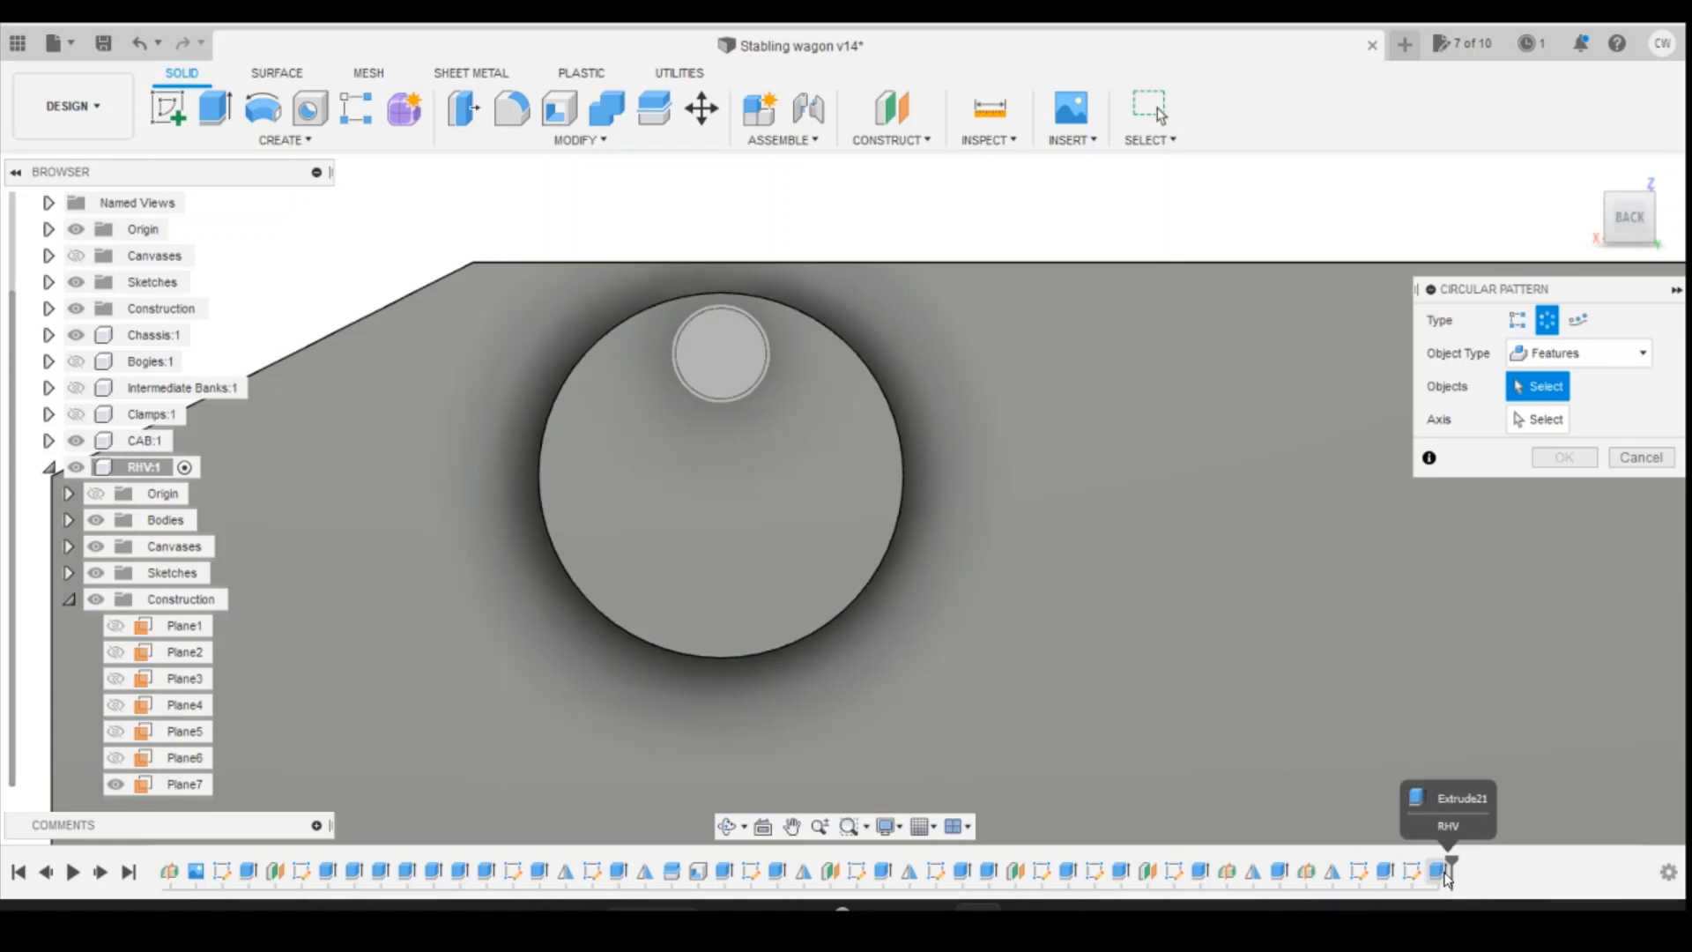
left_click(1440, 871)
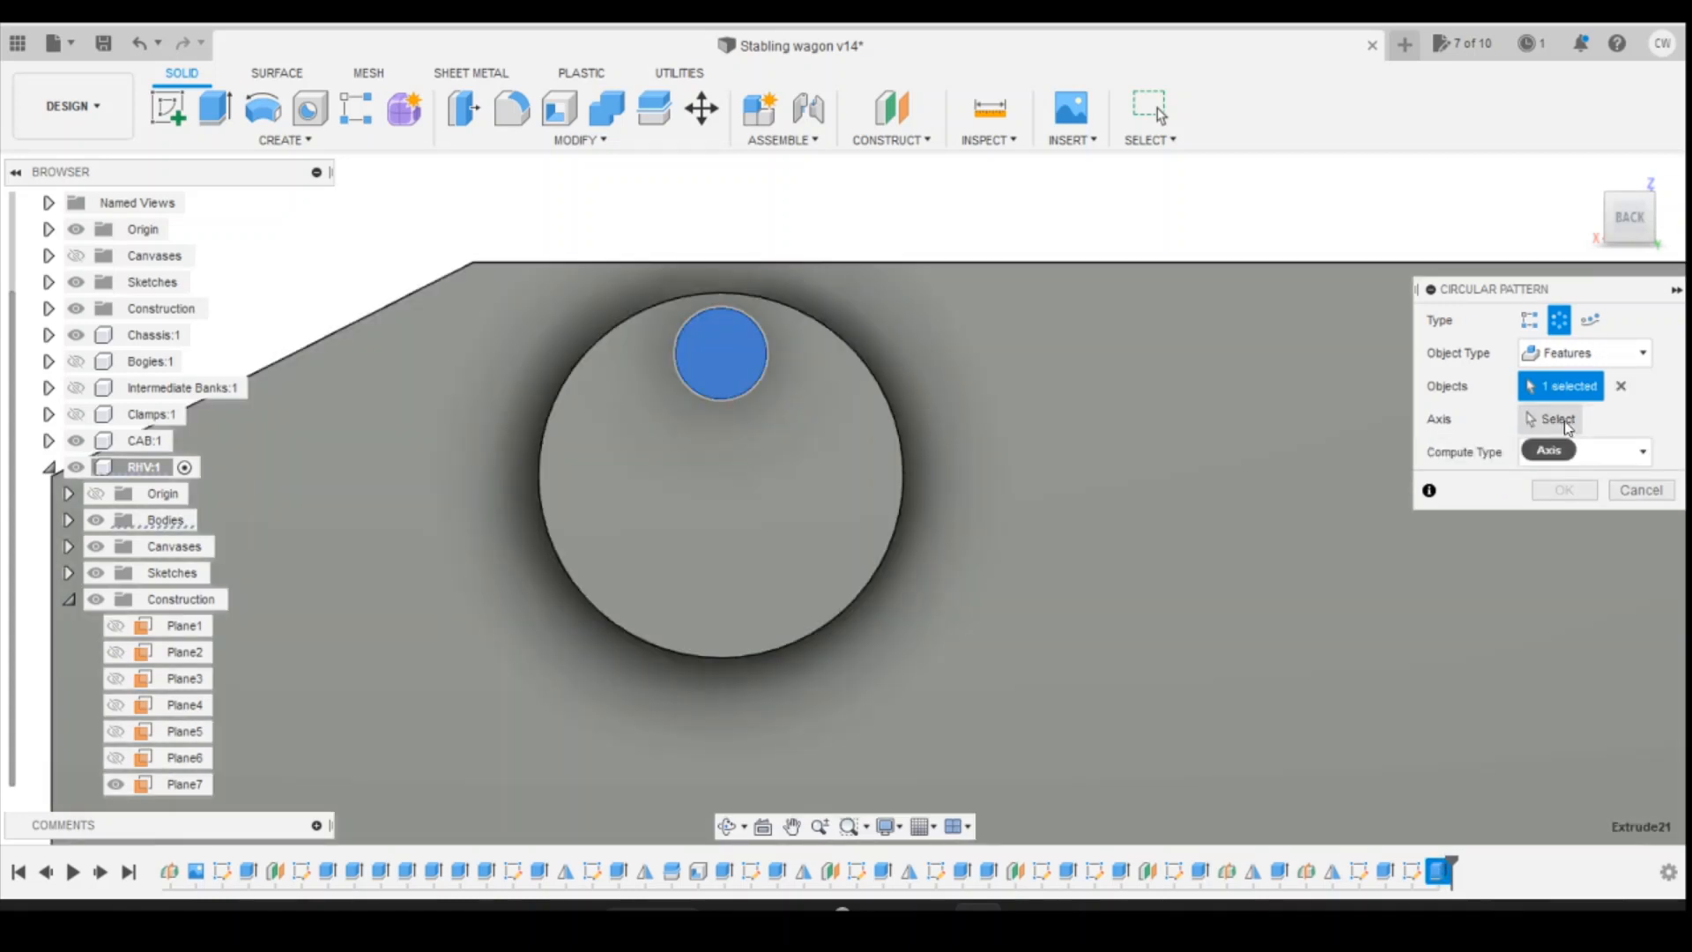
left_click(1560, 423)
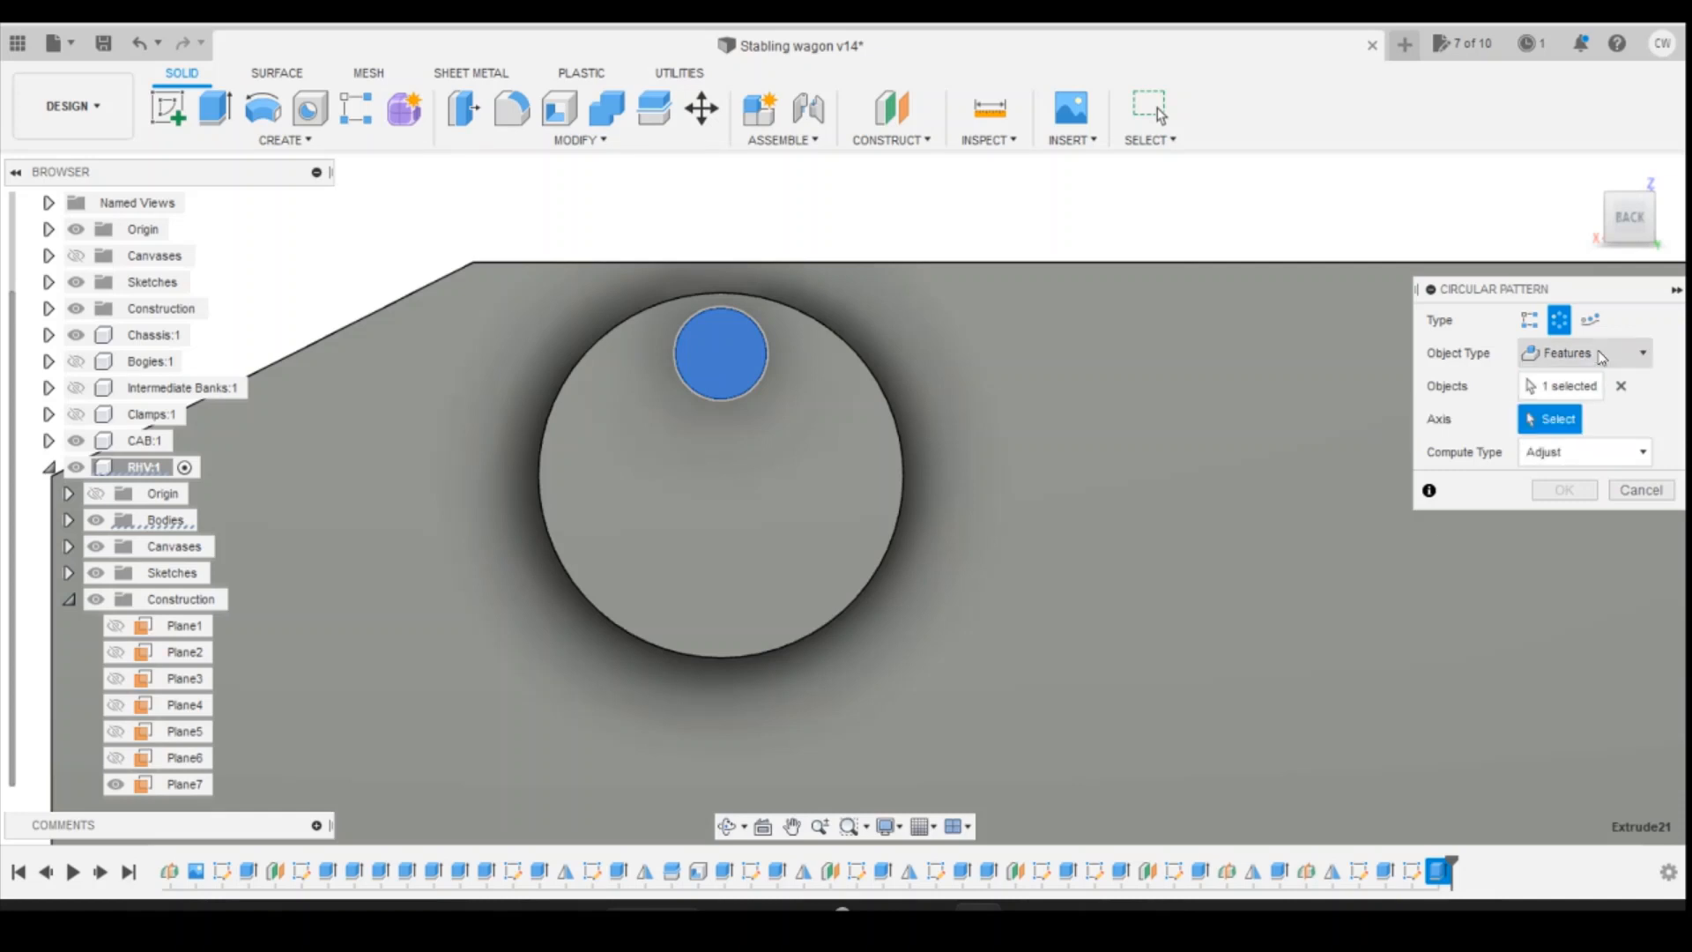
left_click(1590, 319)
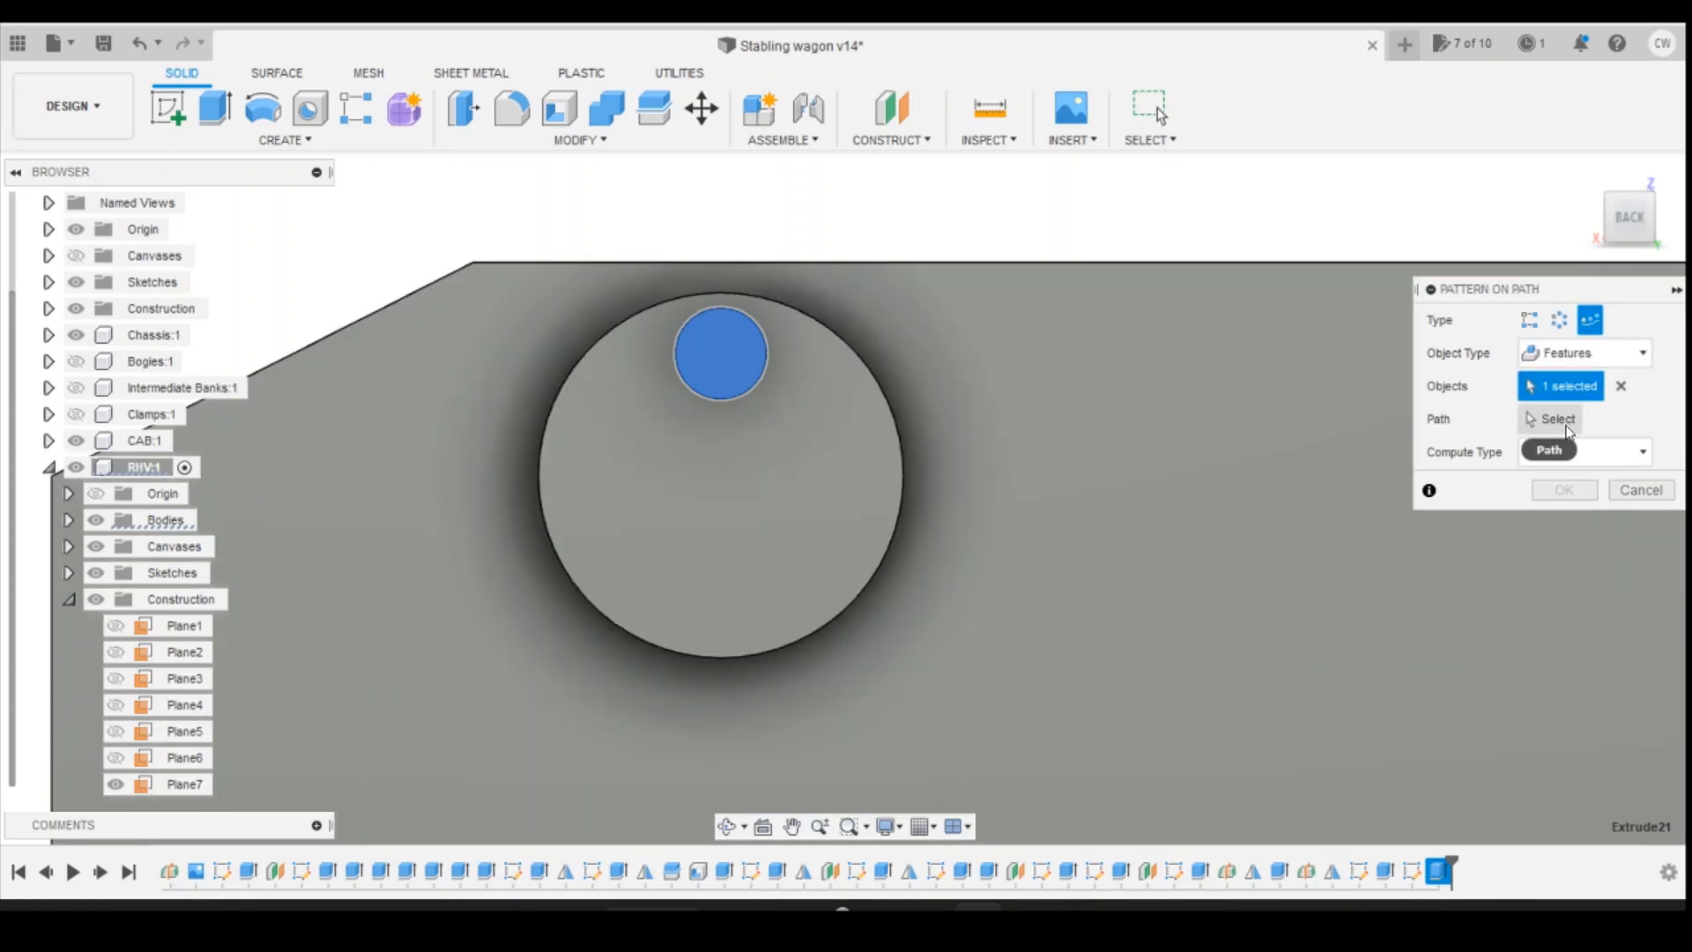
left_click(1564, 423)
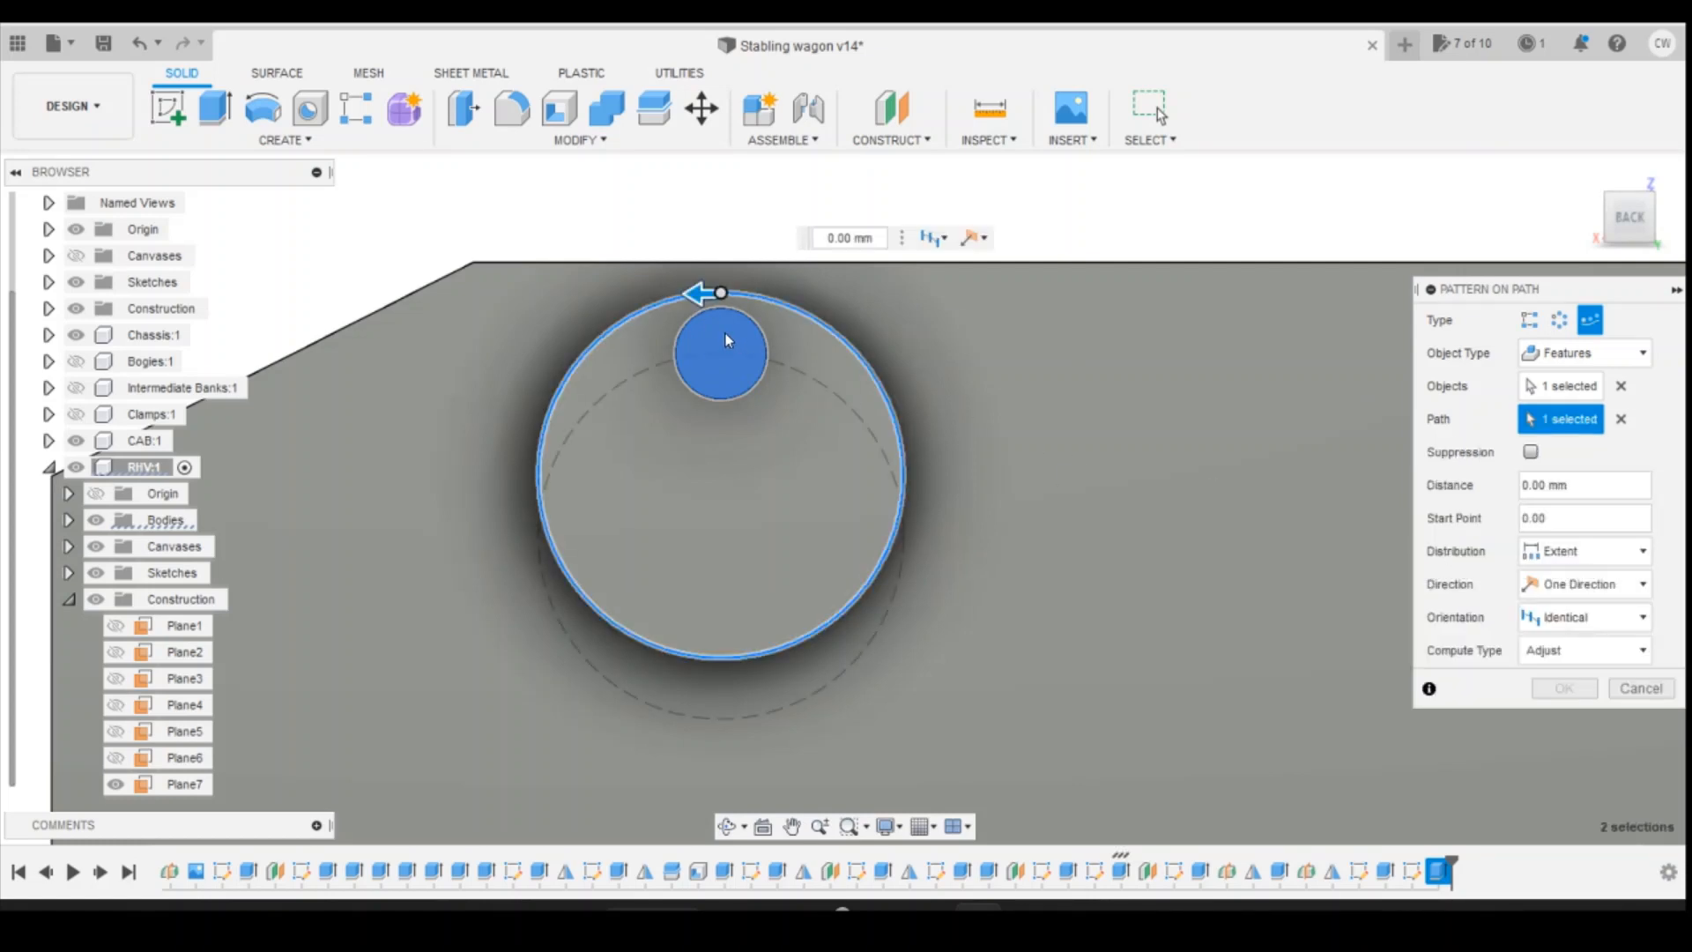
Step: Pattern four pins evenly around the disc with a distance of about 1.41 mm and Path Direction orientation
left_click_drag(701, 292, 890, 407)
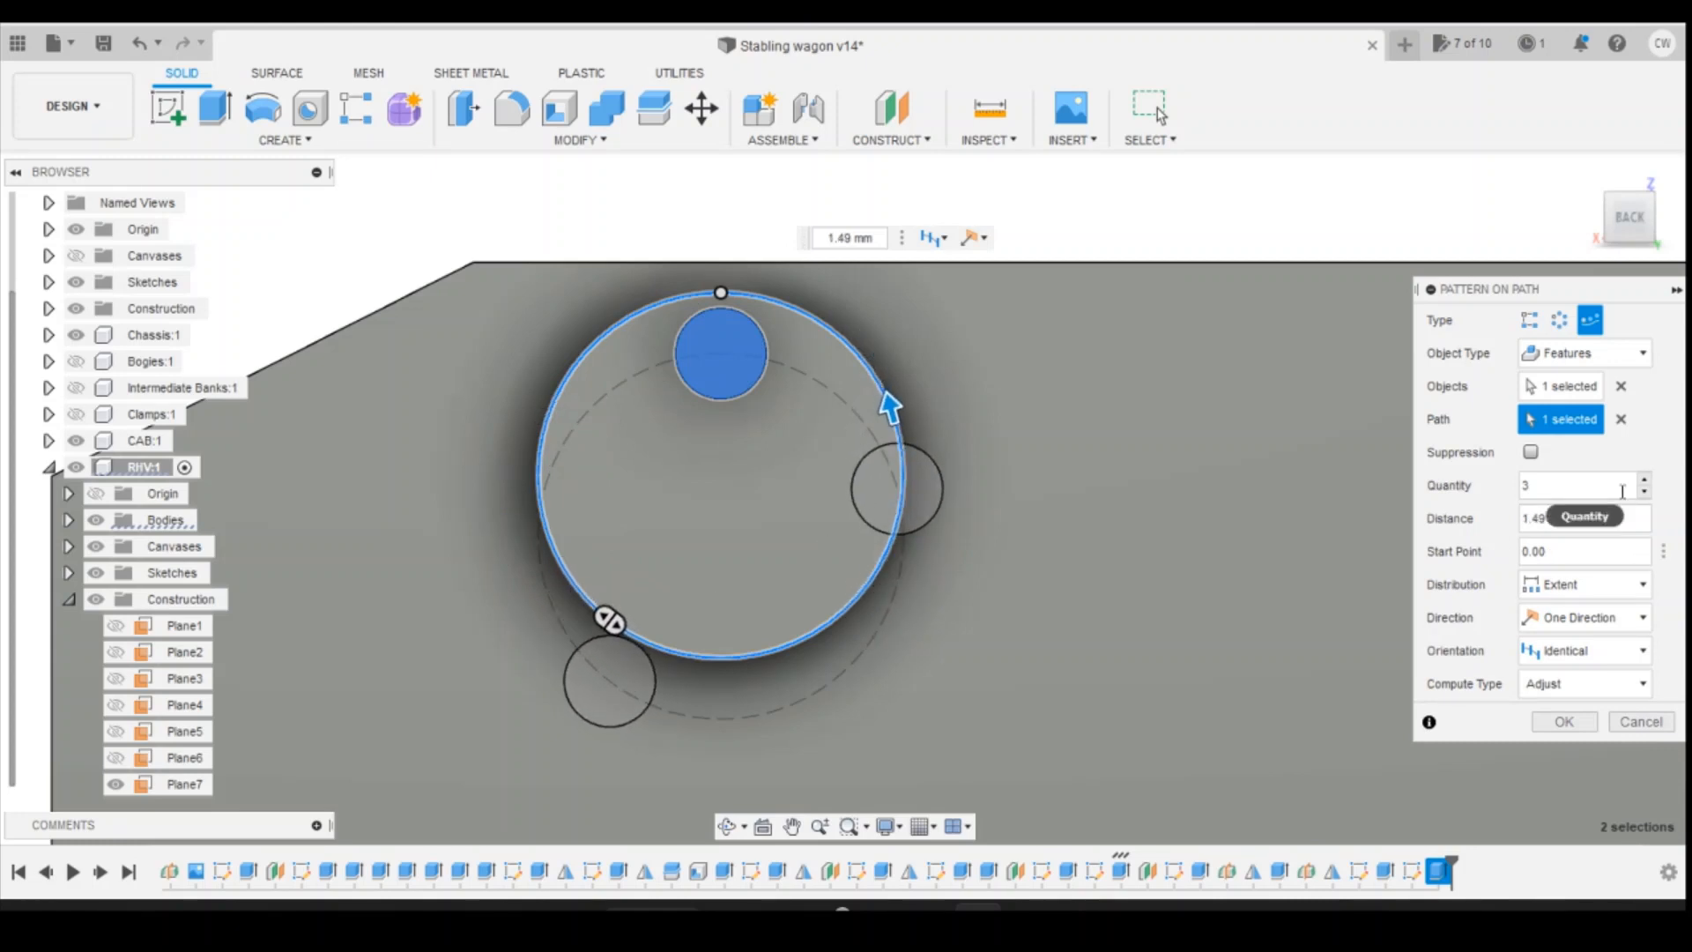
left_click(1644, 481)
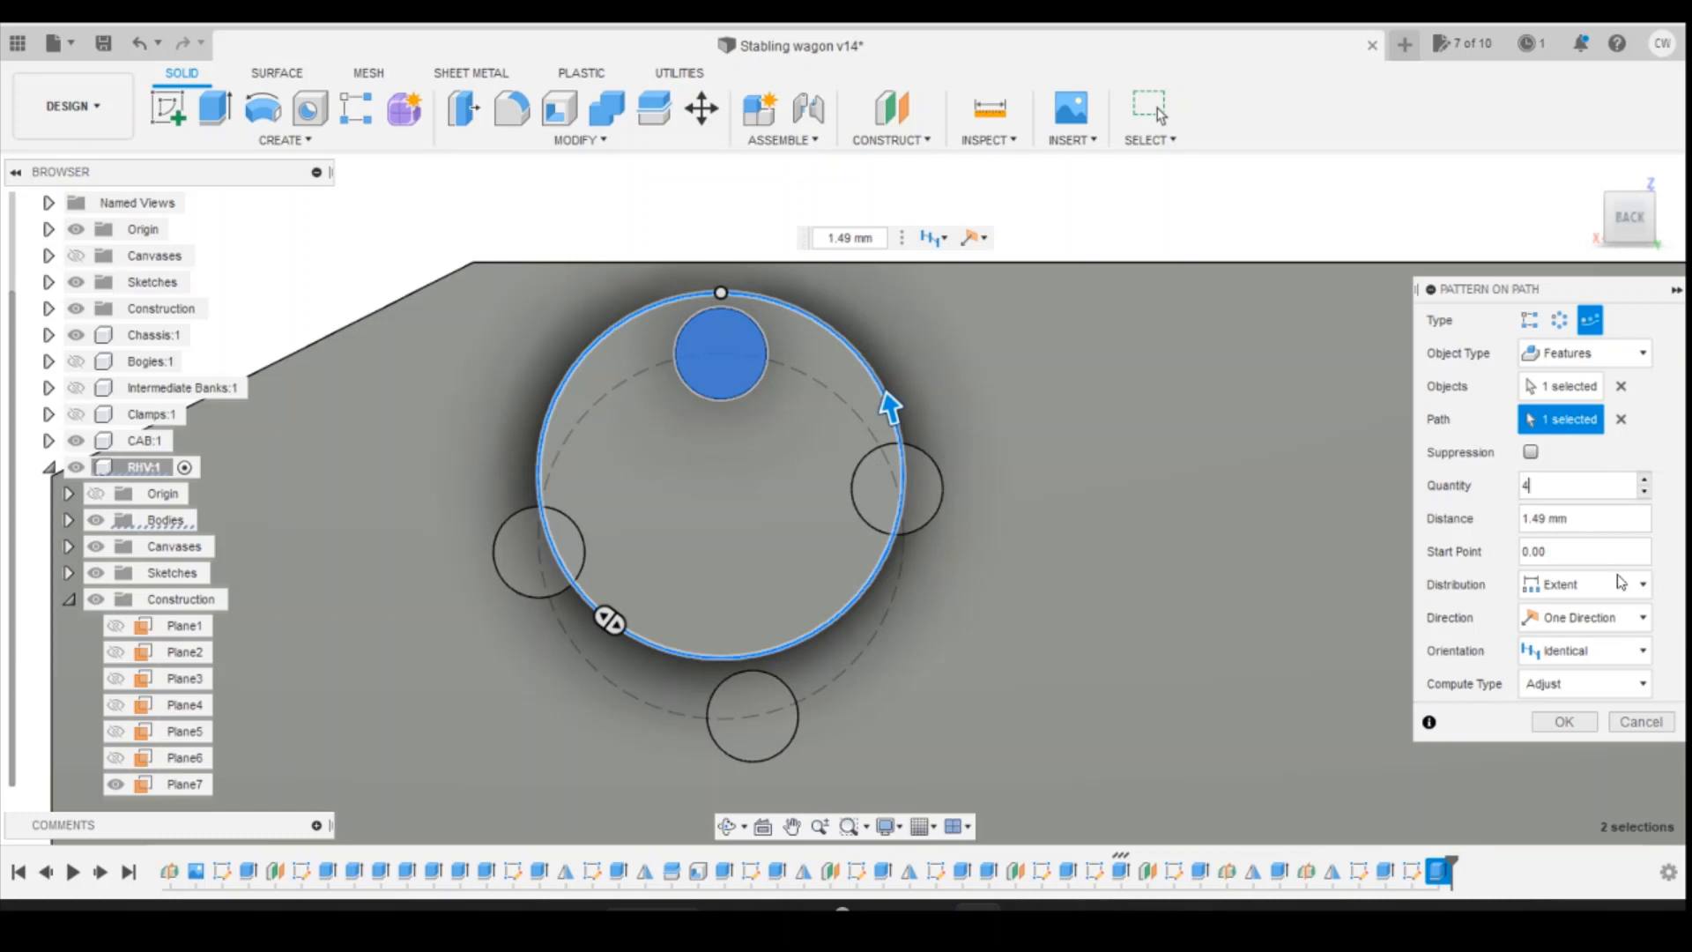
left_click(1611, 654)
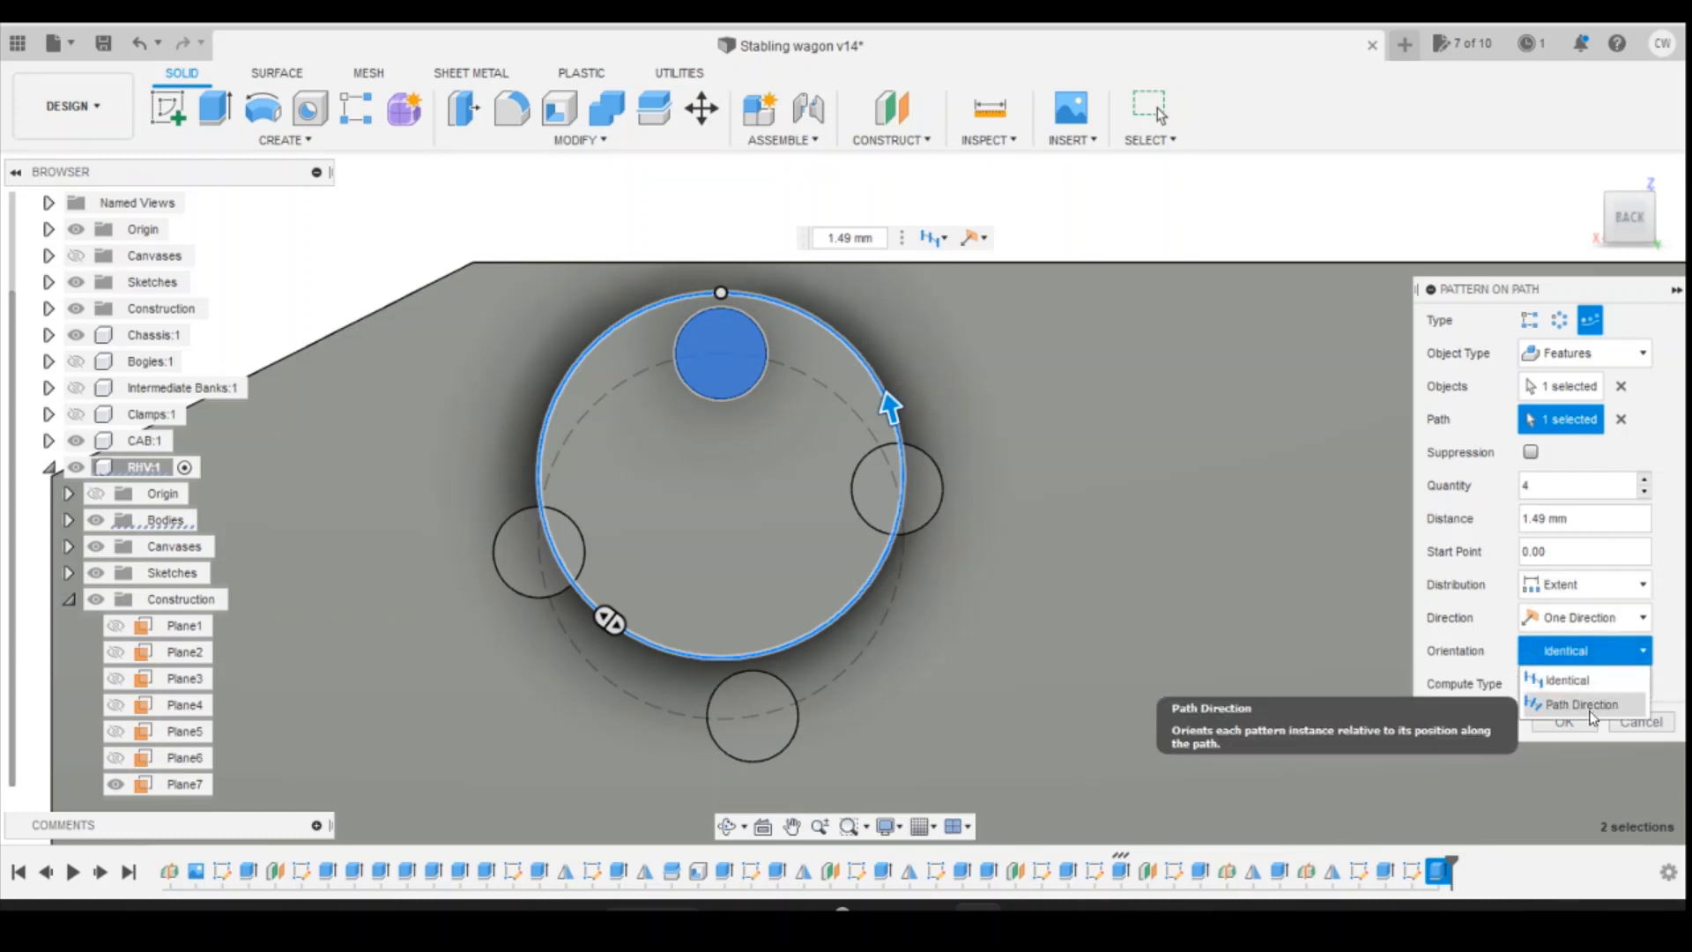
left_click(1597, 704)
left_click(1587, 719)
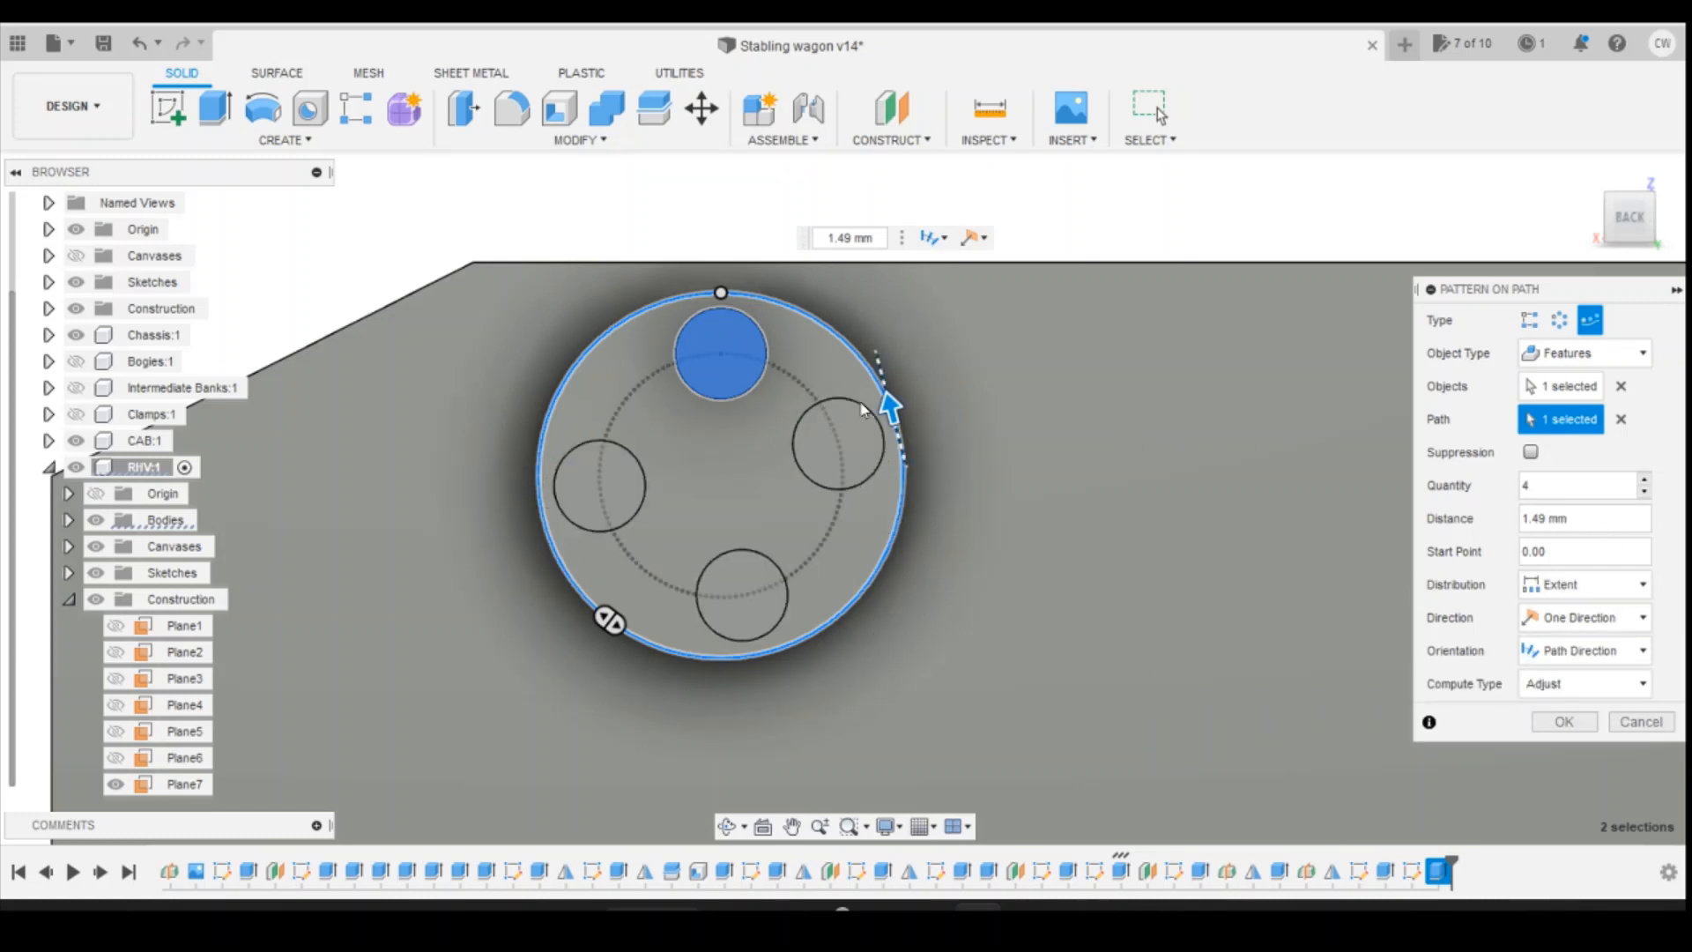
left_click_drag(890, 412, 899, 460)
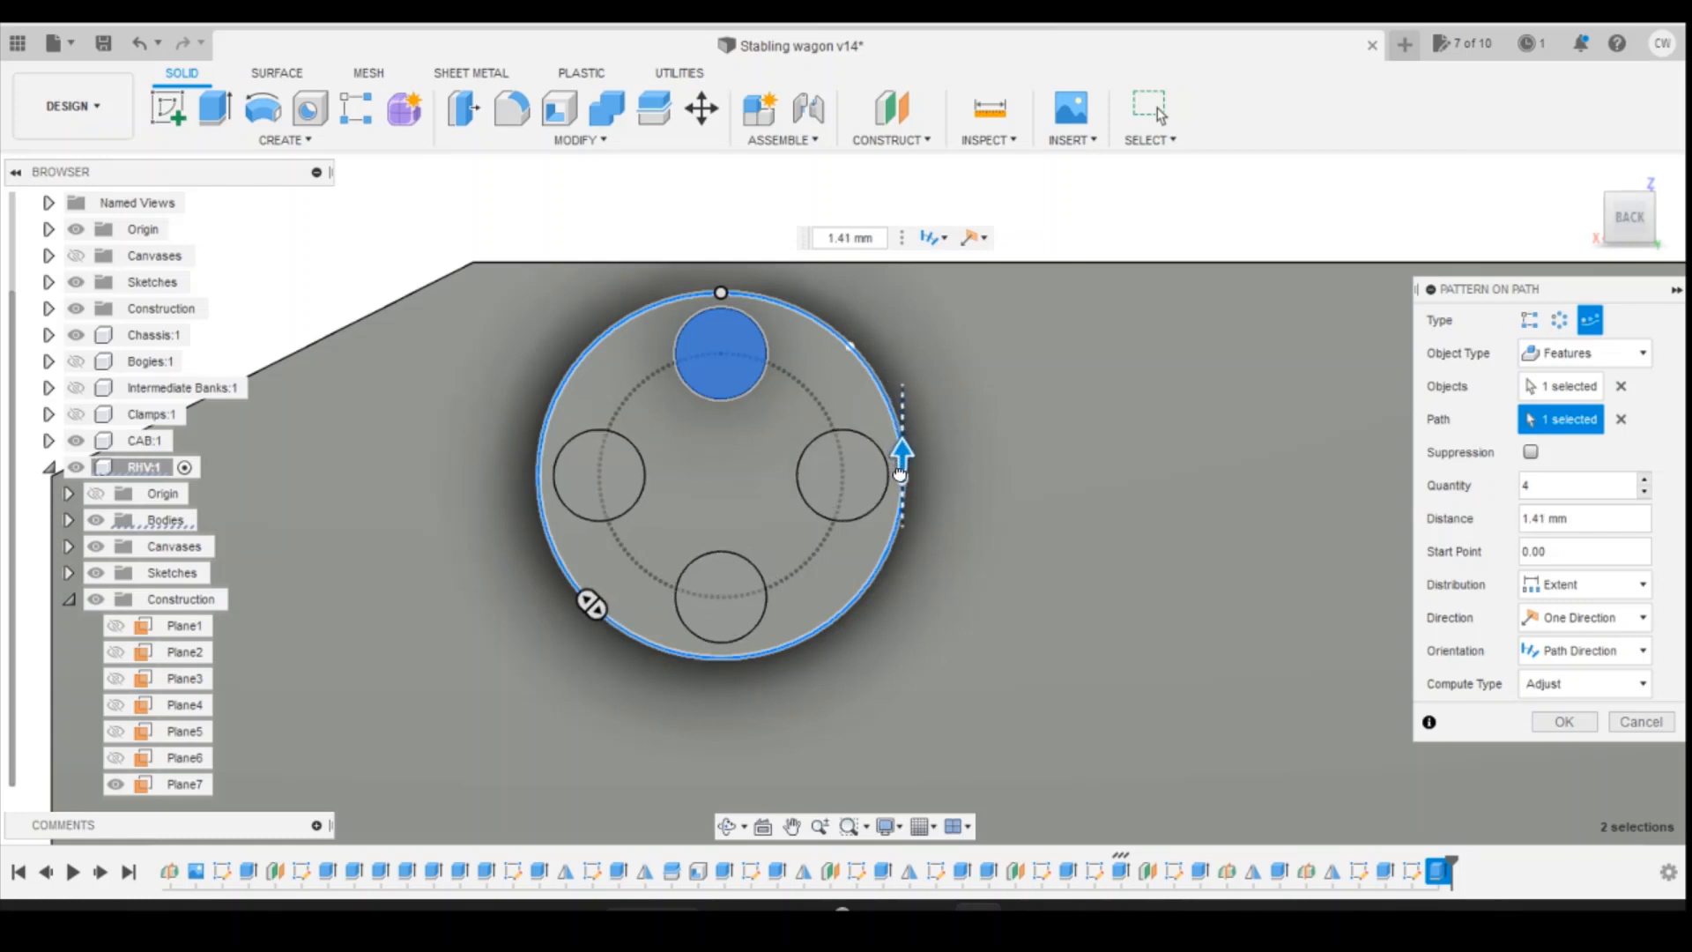
mouse_move(899, 474)
left_mouse_down()
mouse_move(901, 490)
mouse_move(899, 429)
mouse_move(903, 465)
left_mouse_up()
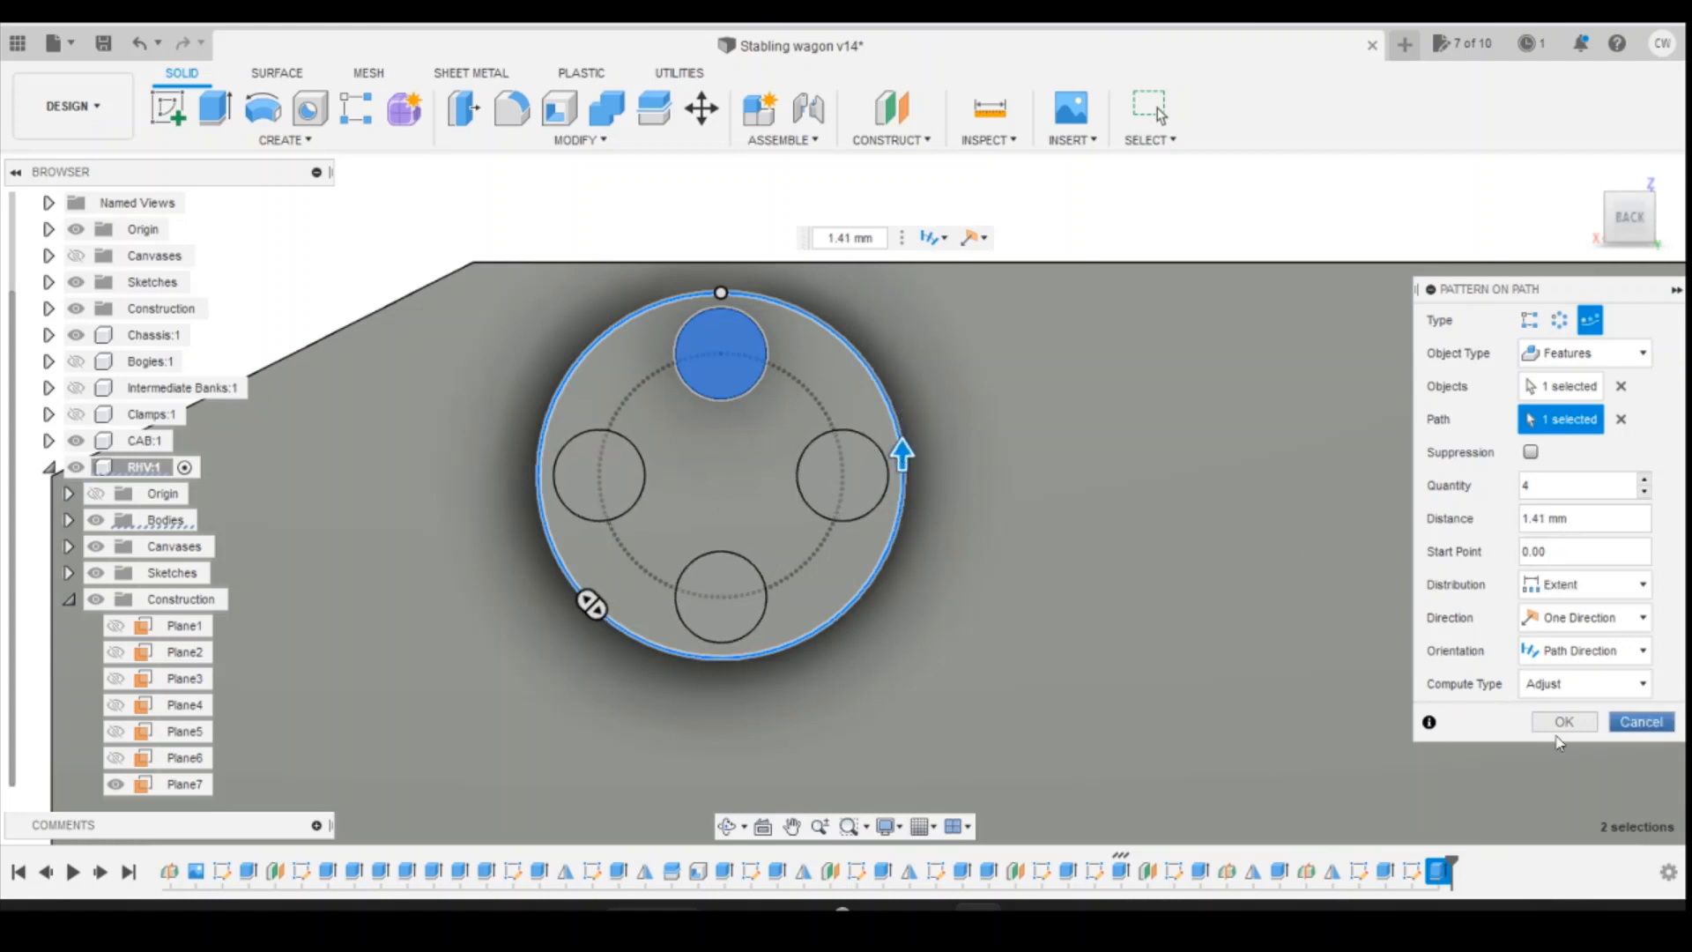
left_click(1564, 722)
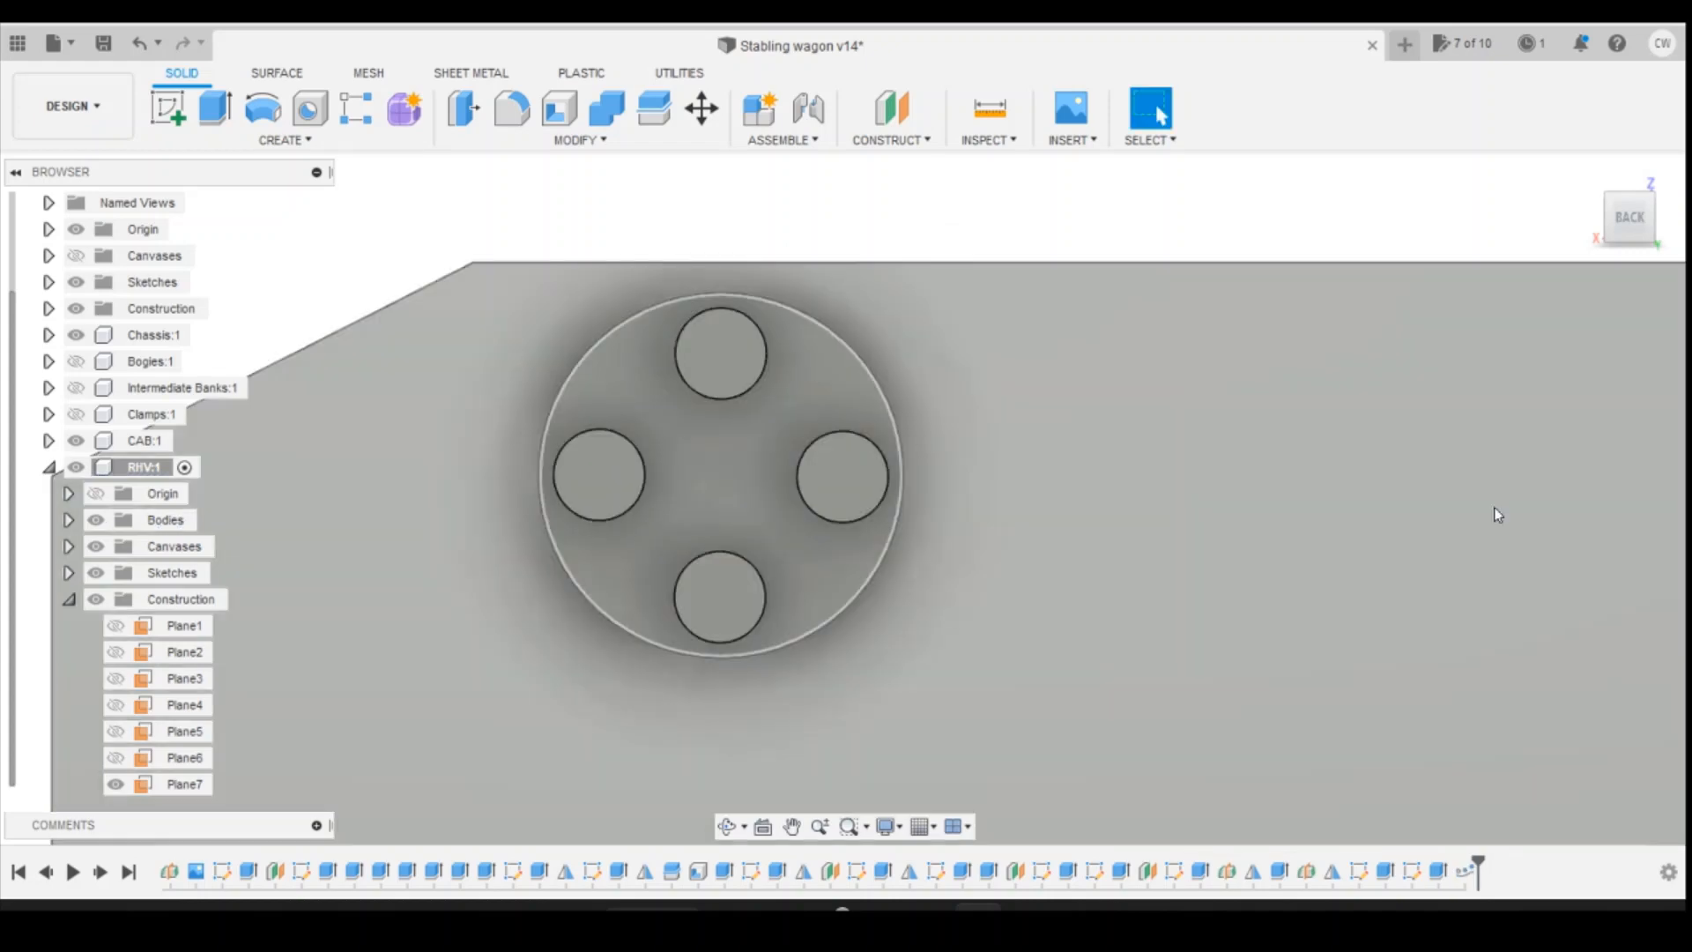
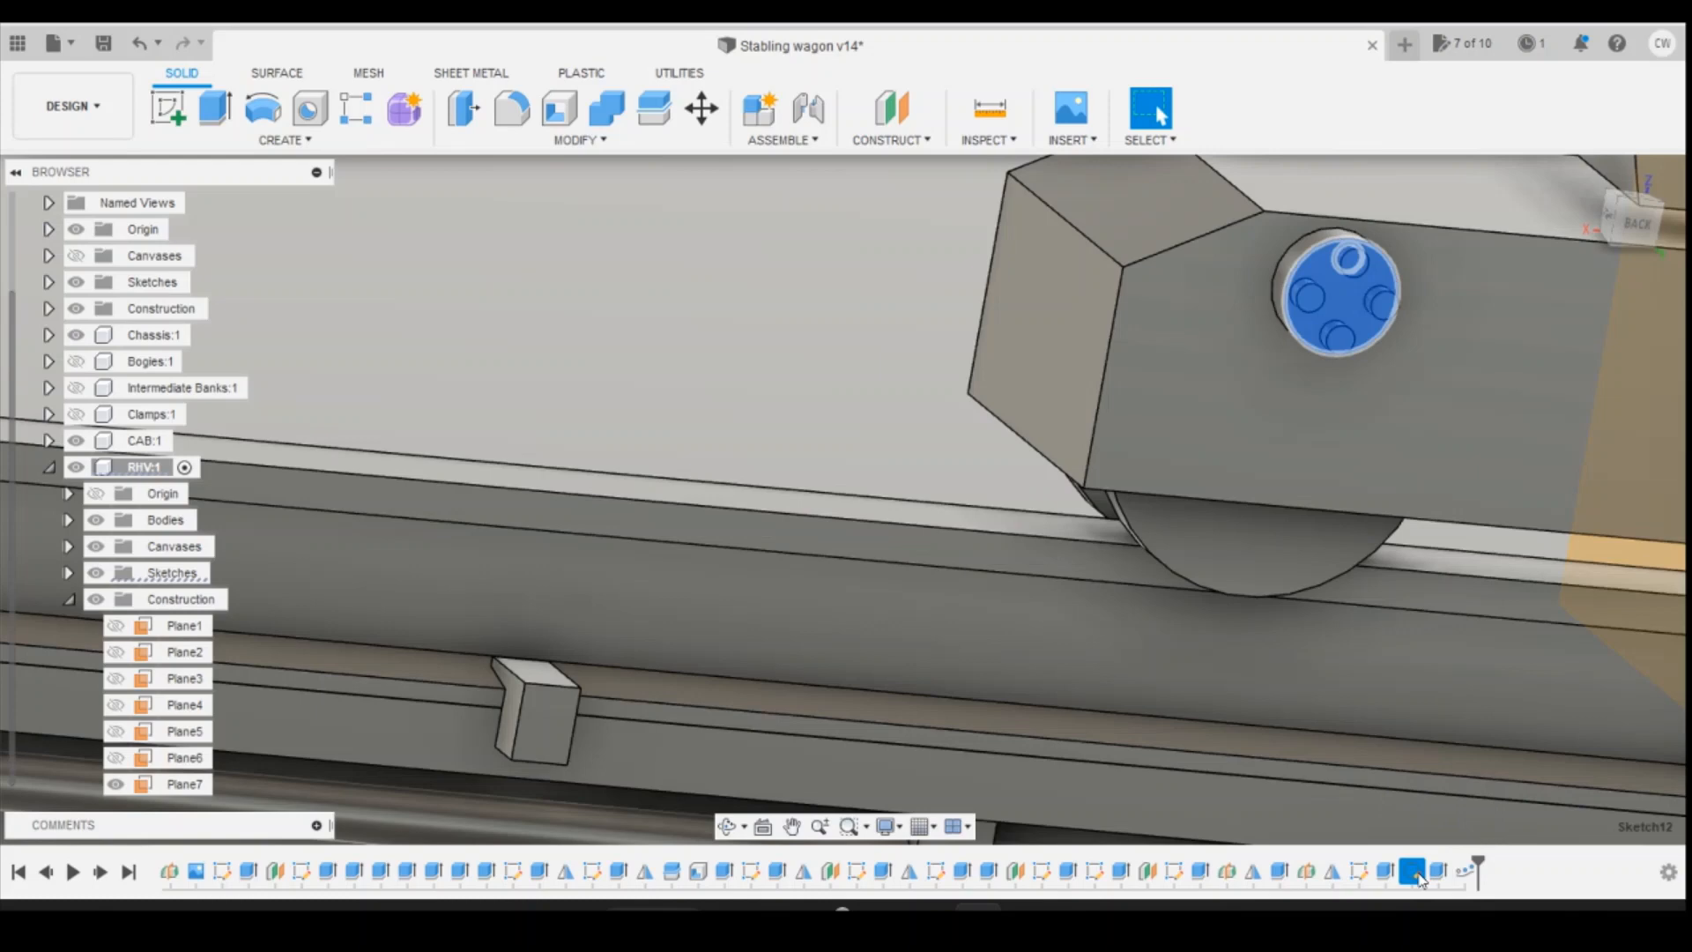
Step: Edit the pin's sketch to set the circle's diameter to 0.1 mm, and finish the sketch
right_click(1412, 872)
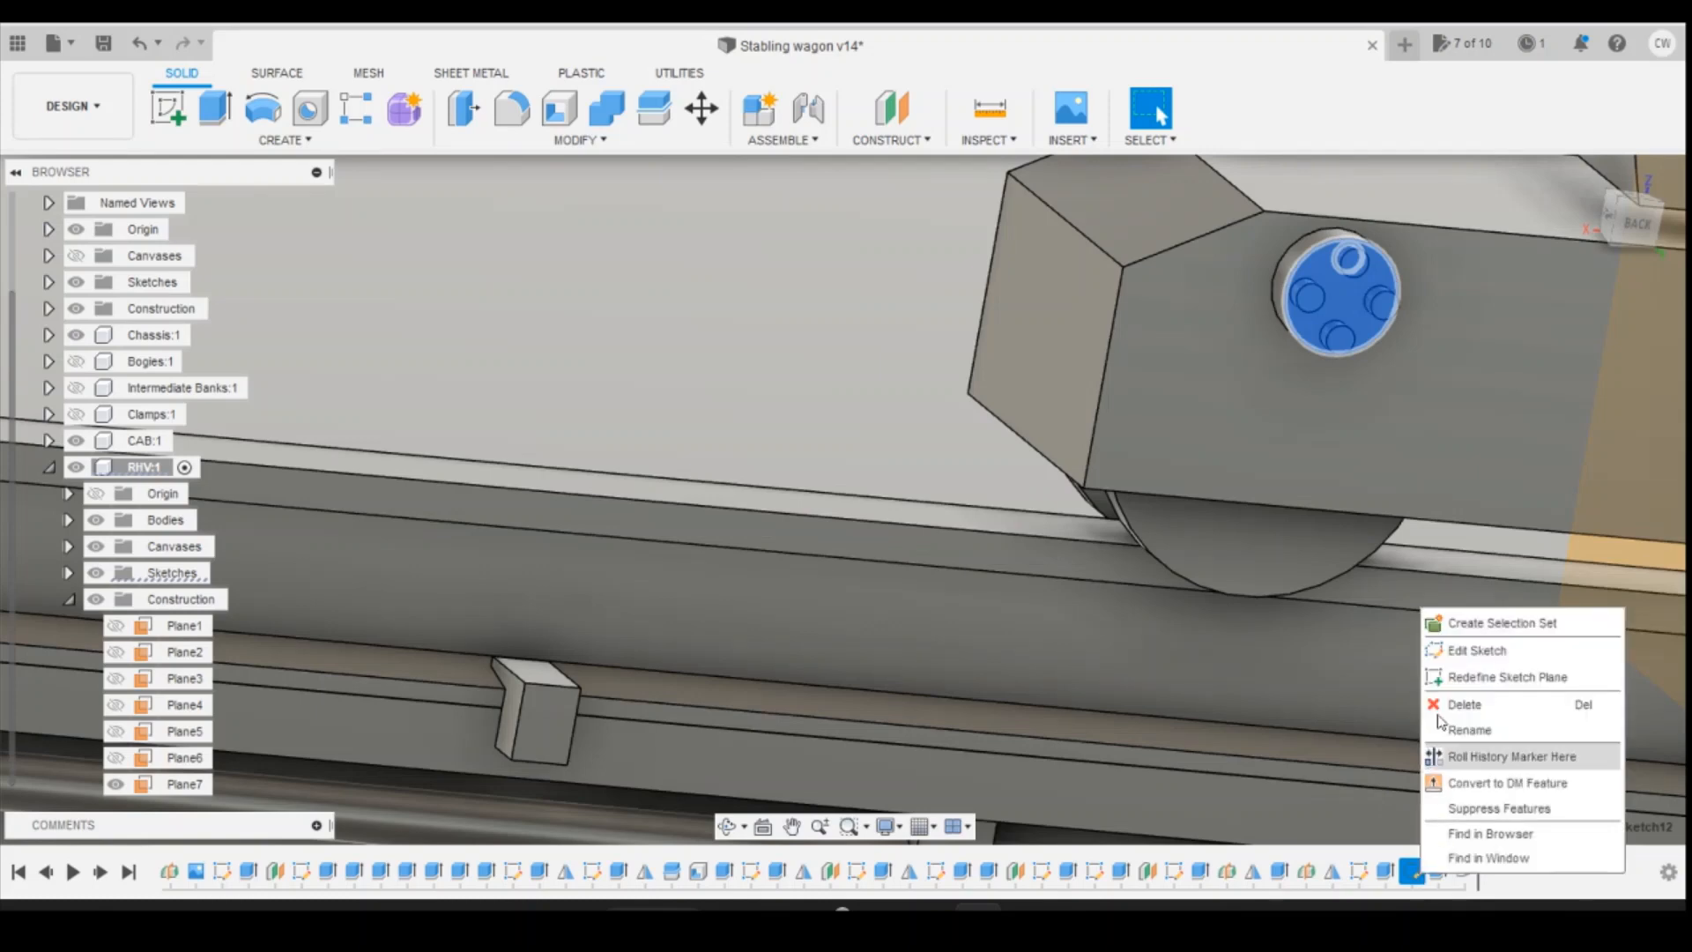
left_click(1470, 651)
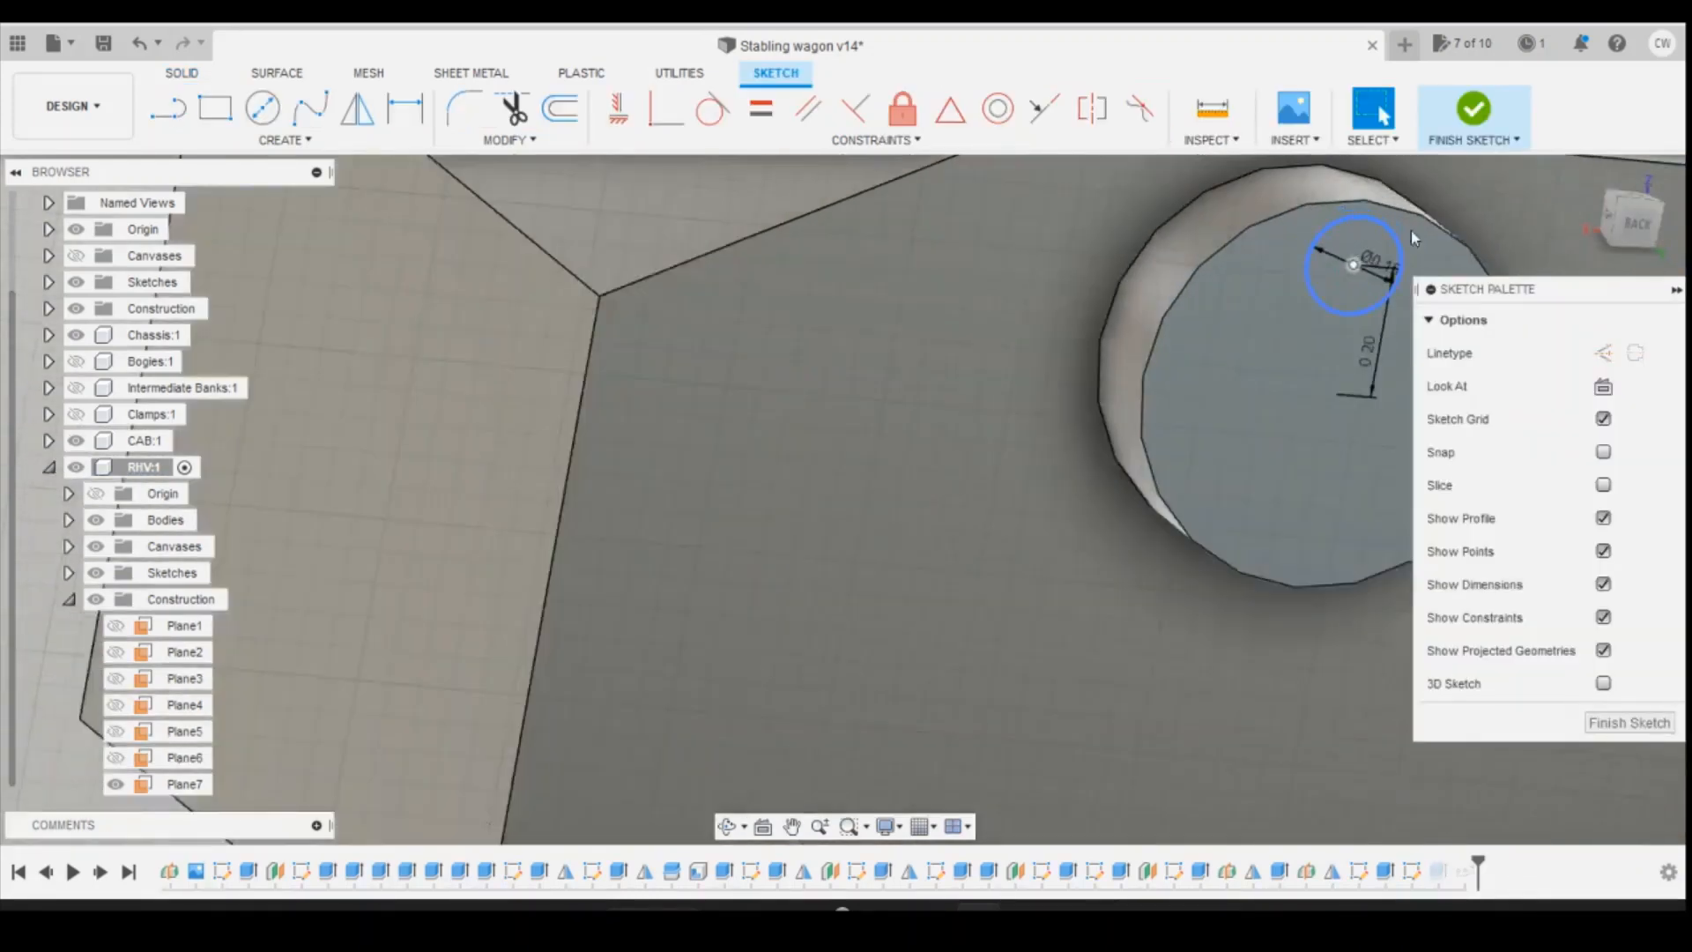
scroll(1335, 248, "up", 3)
scroll(706, 313, "down", 3)
scroll(1121, 291, "up", 3)
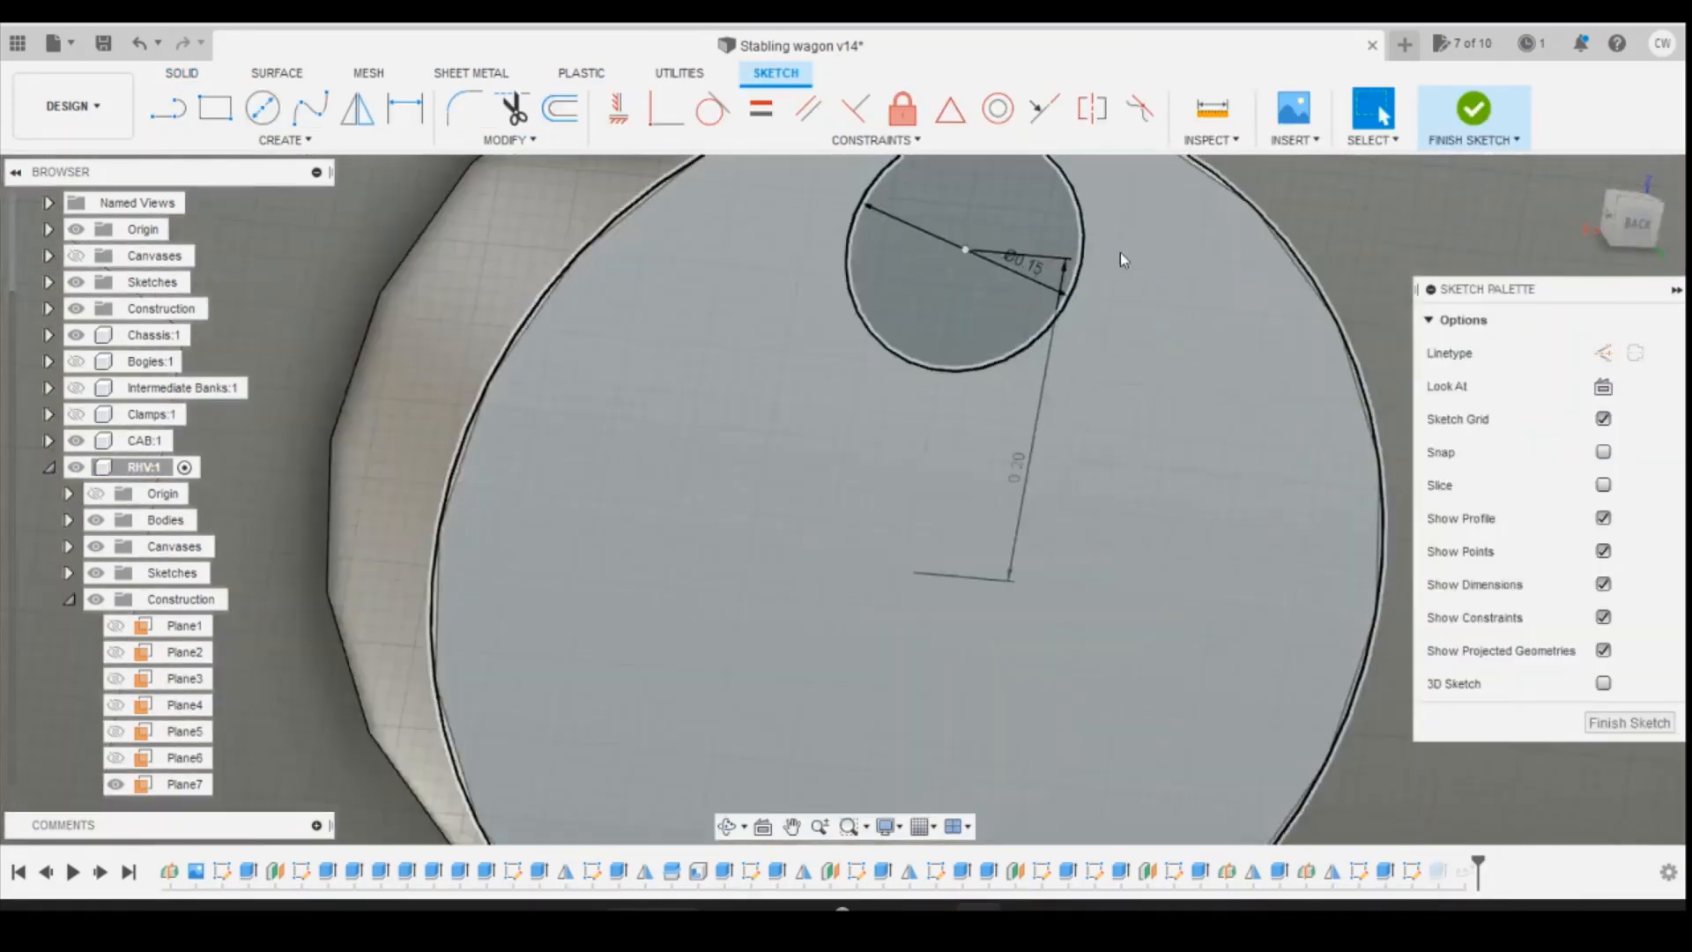
double_click(1023, 262)
type("0")
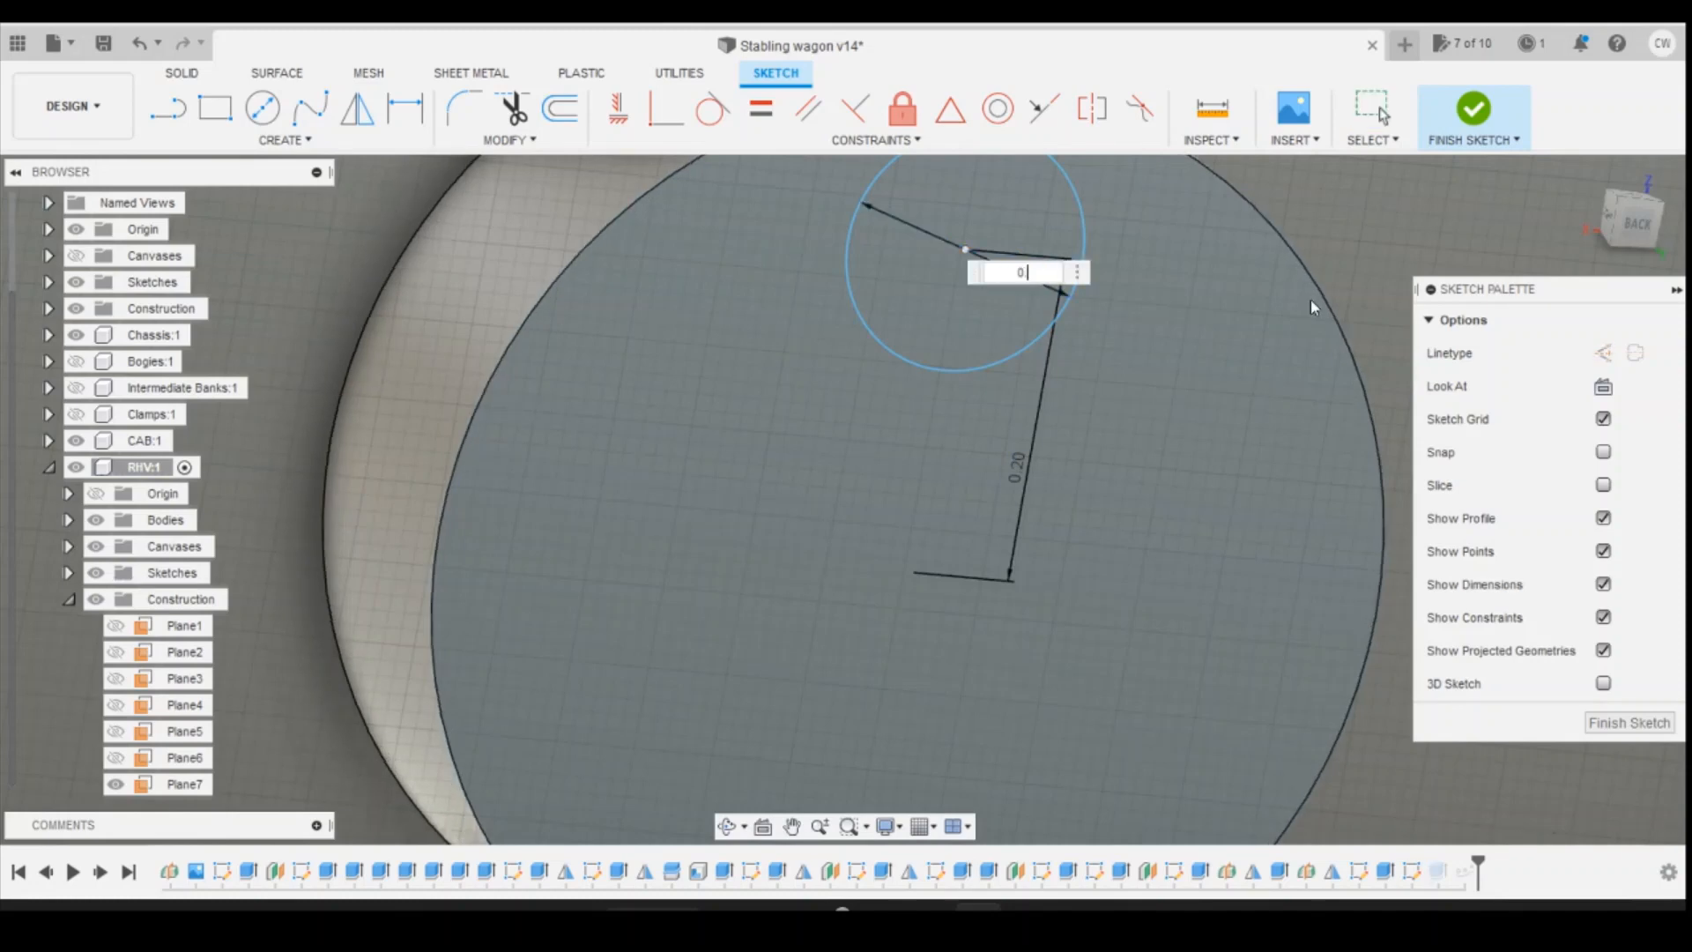
type(".1")
key("Return")
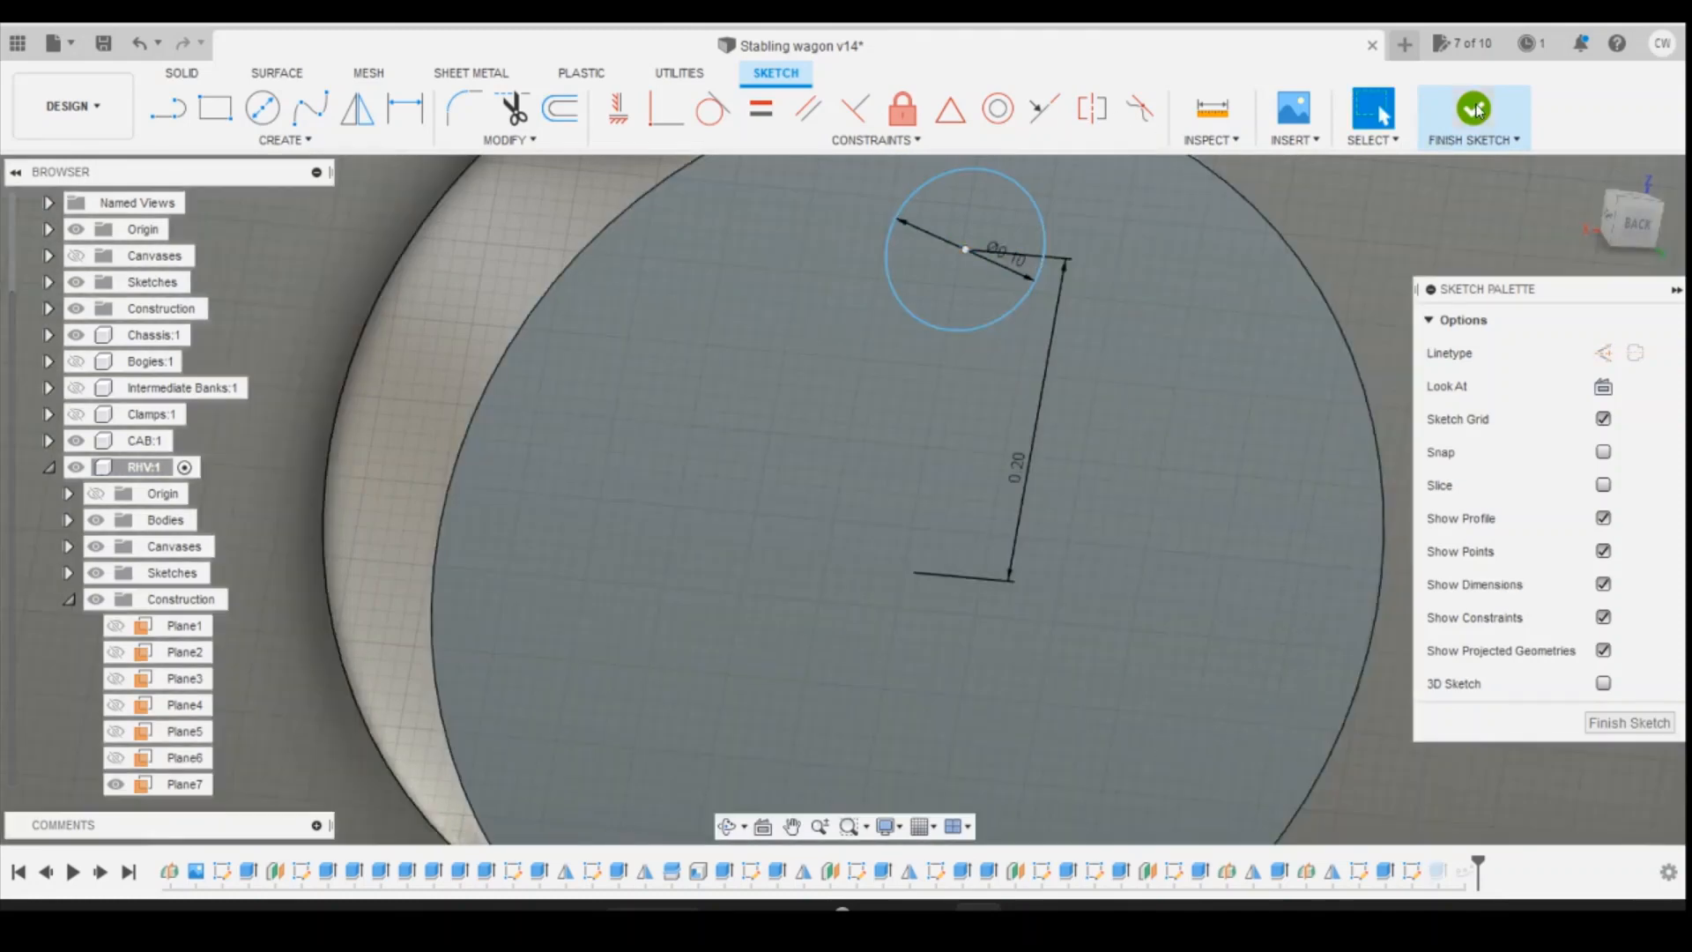
left_click(1472, 110)
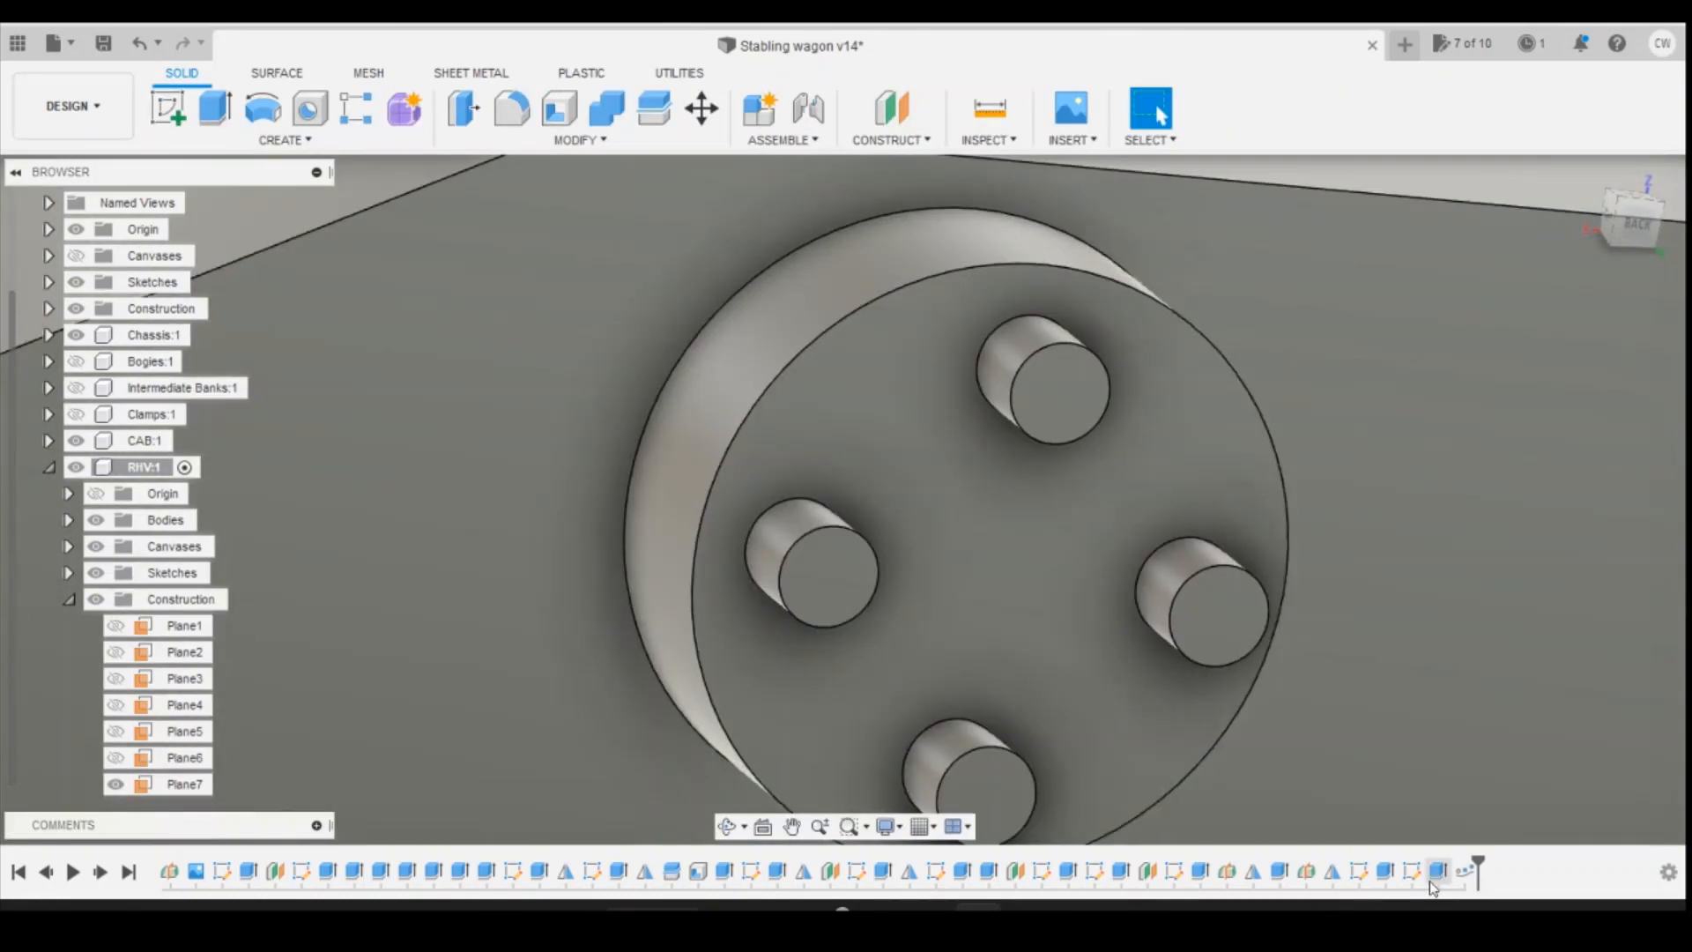
Step: Edit the pin's extrude feature to set its distance to 0.05 mm
right_click(1437, 875)
left_click(1481, 650)
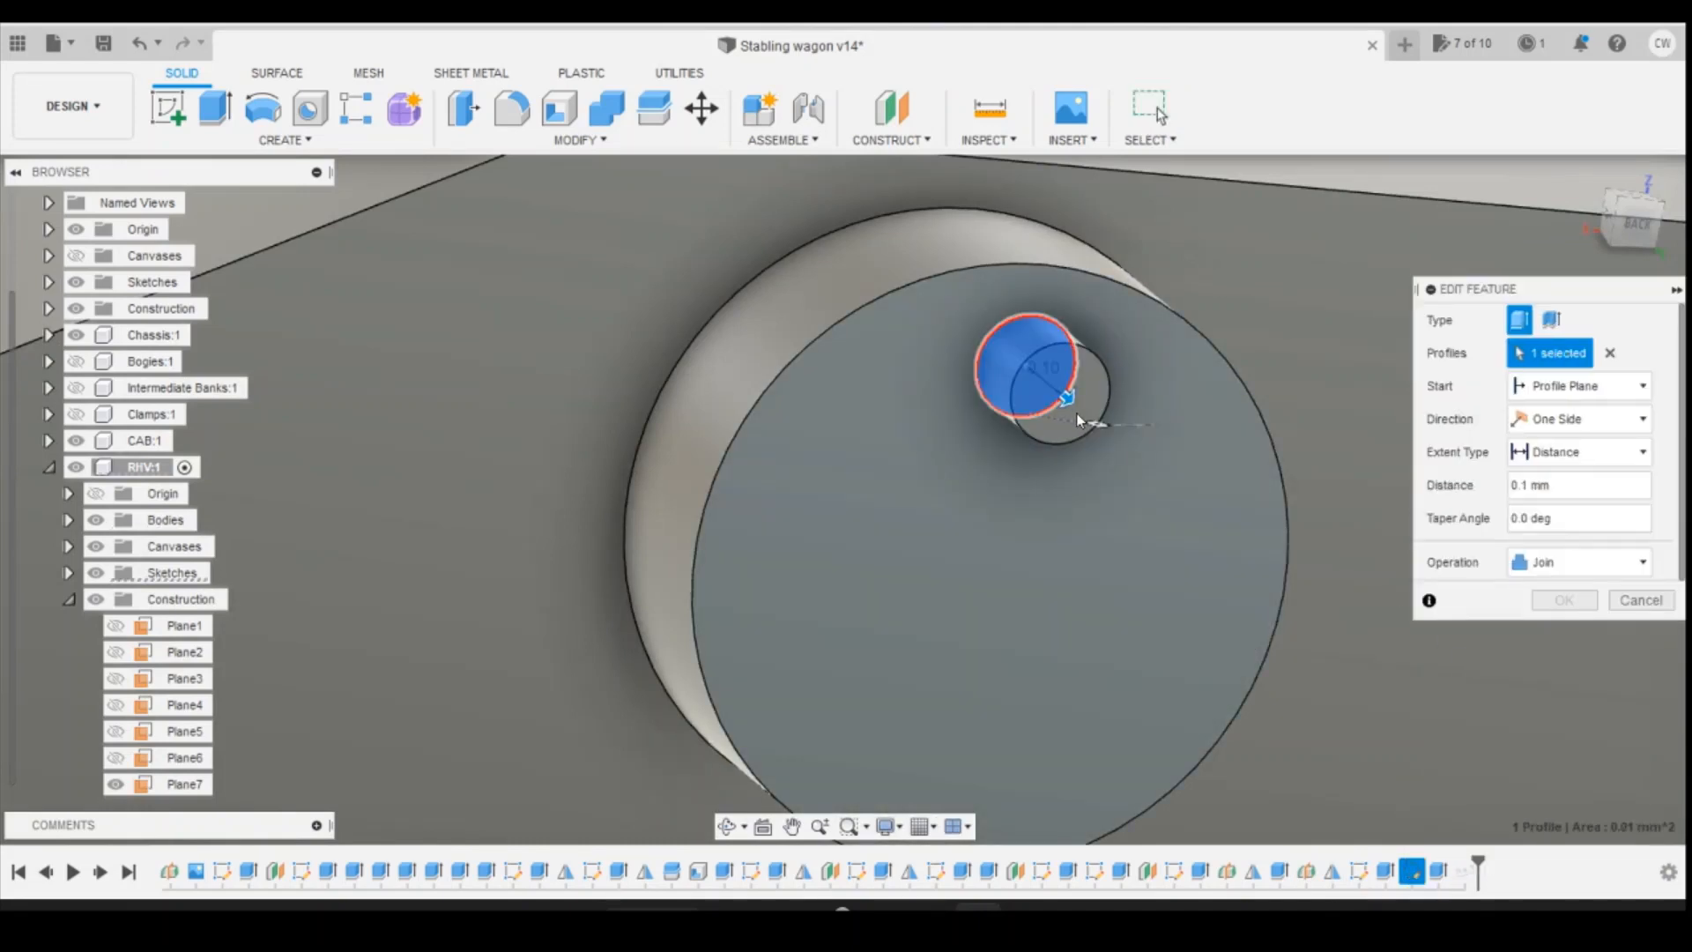
type("0.05")
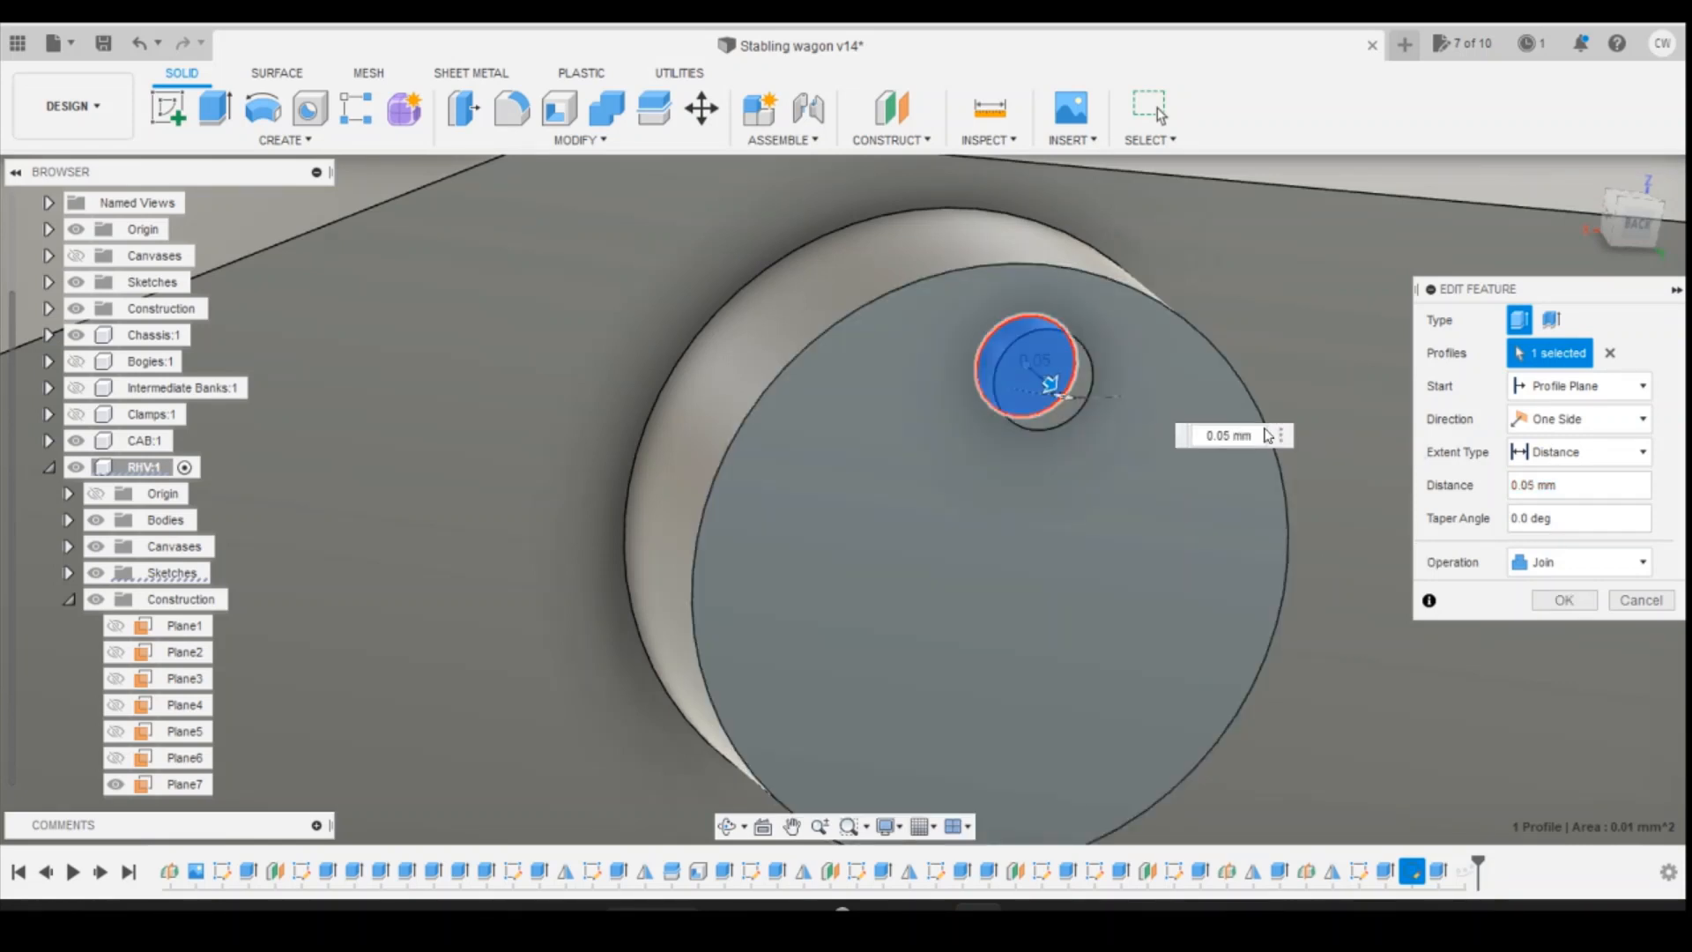
key("Return")
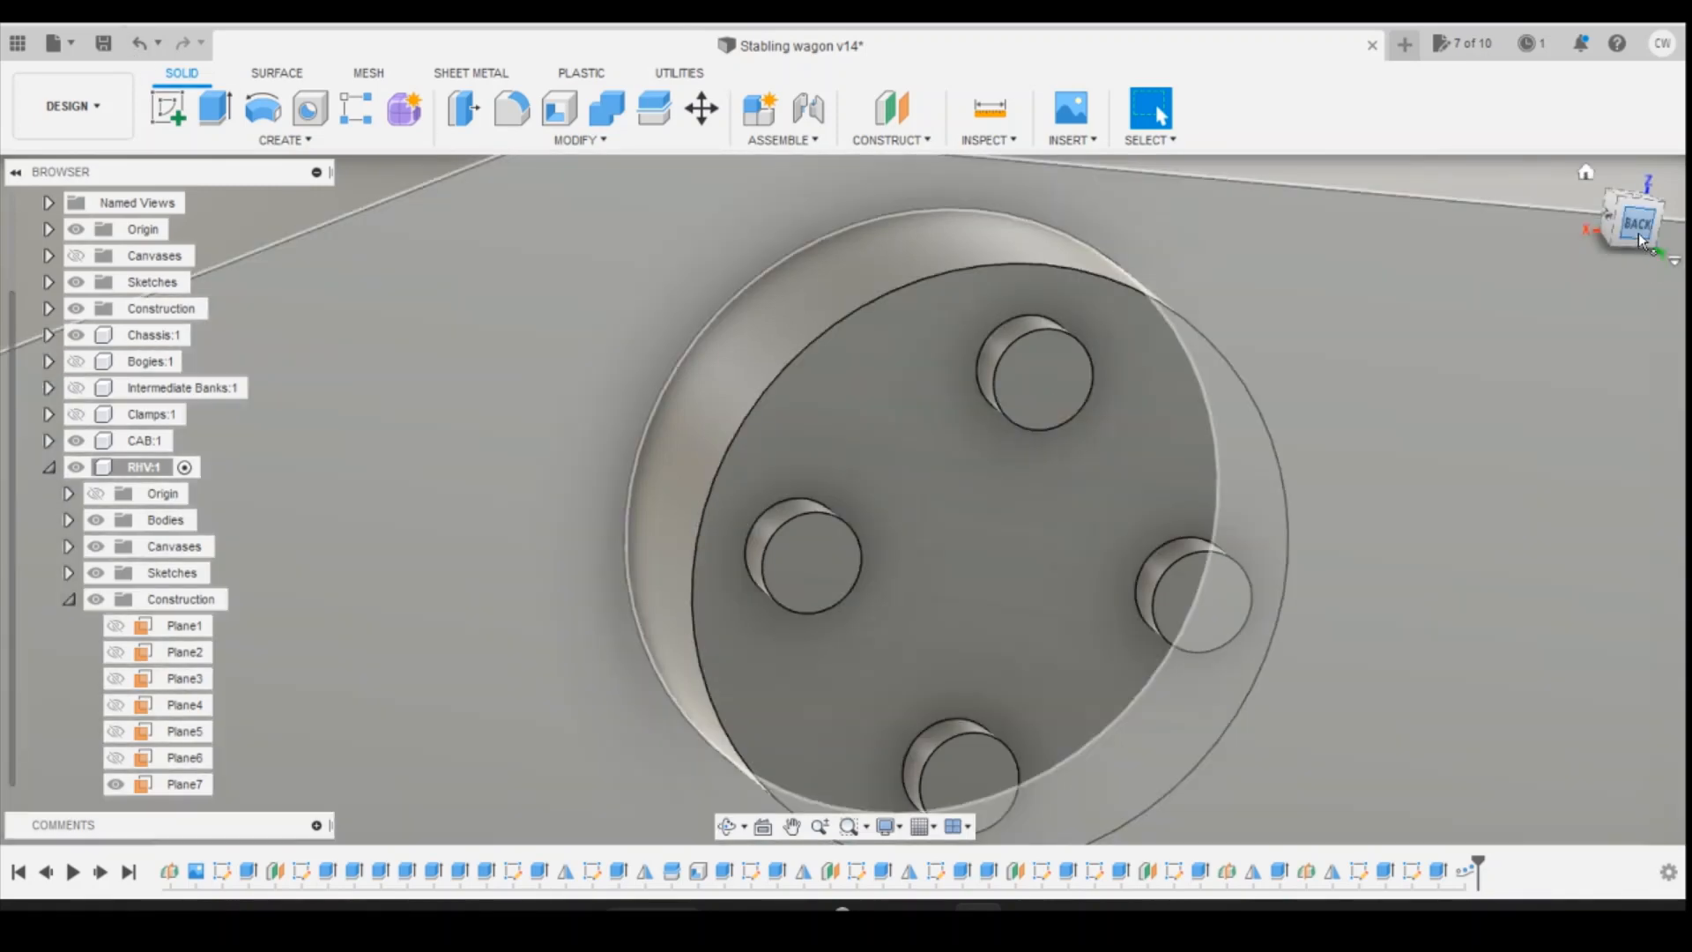
Step: Sketch a 0.1 mm diameter circle at the centre of the disc's front face
left_click(1639, 238)
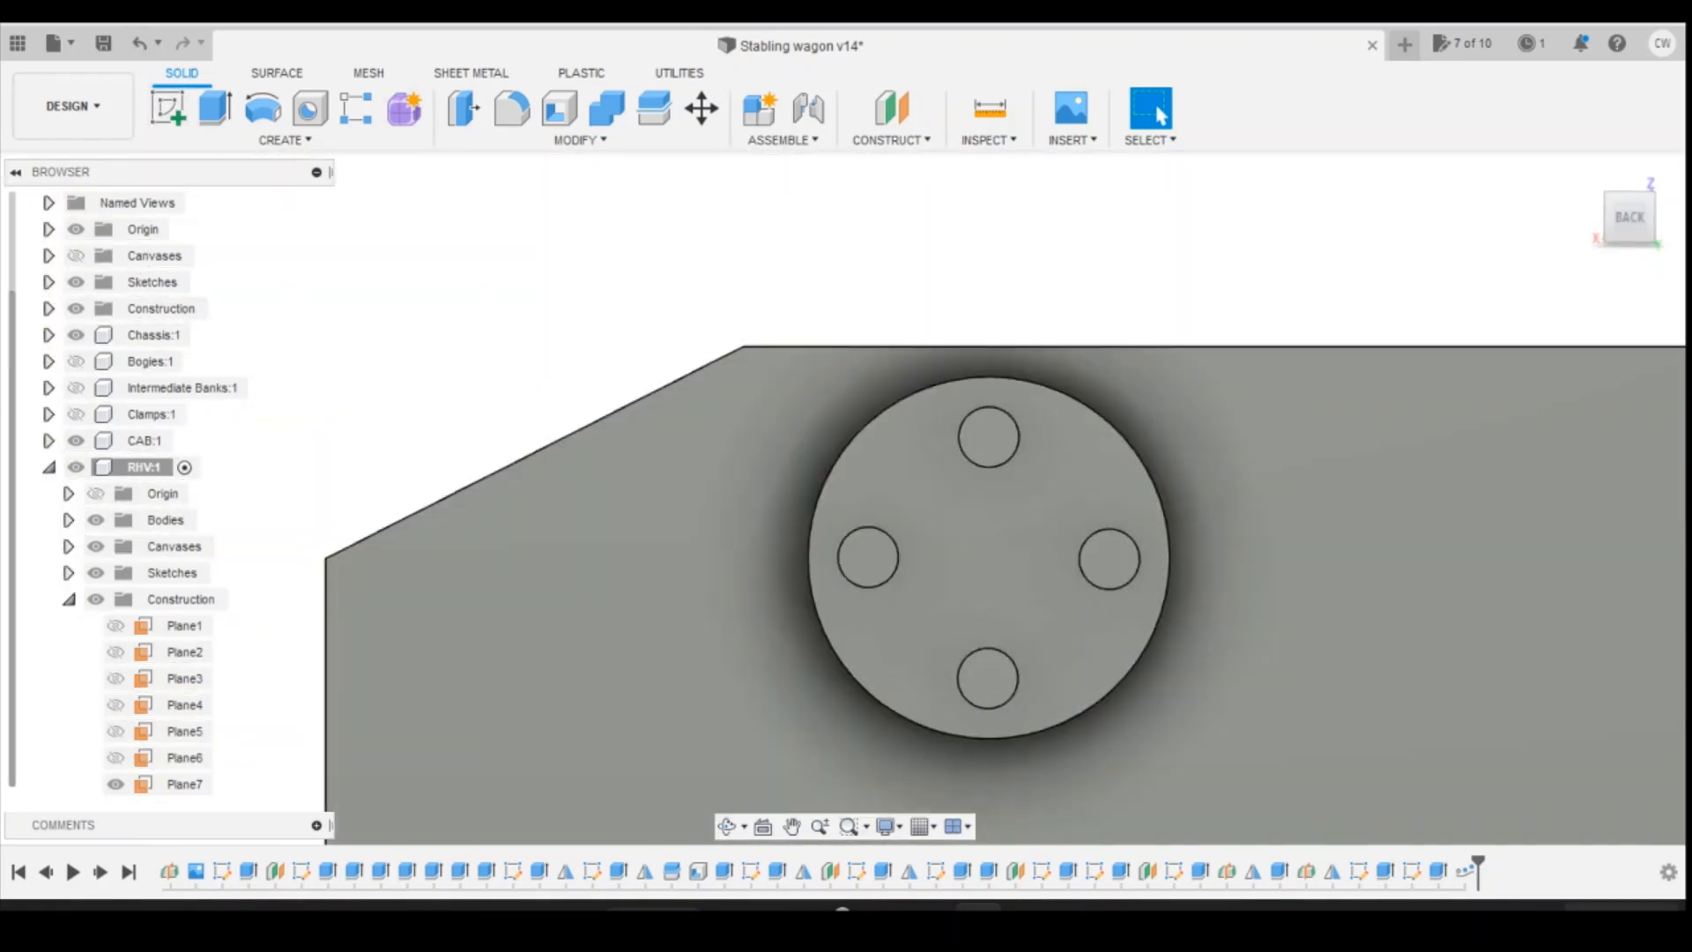
left_click(159, 110)
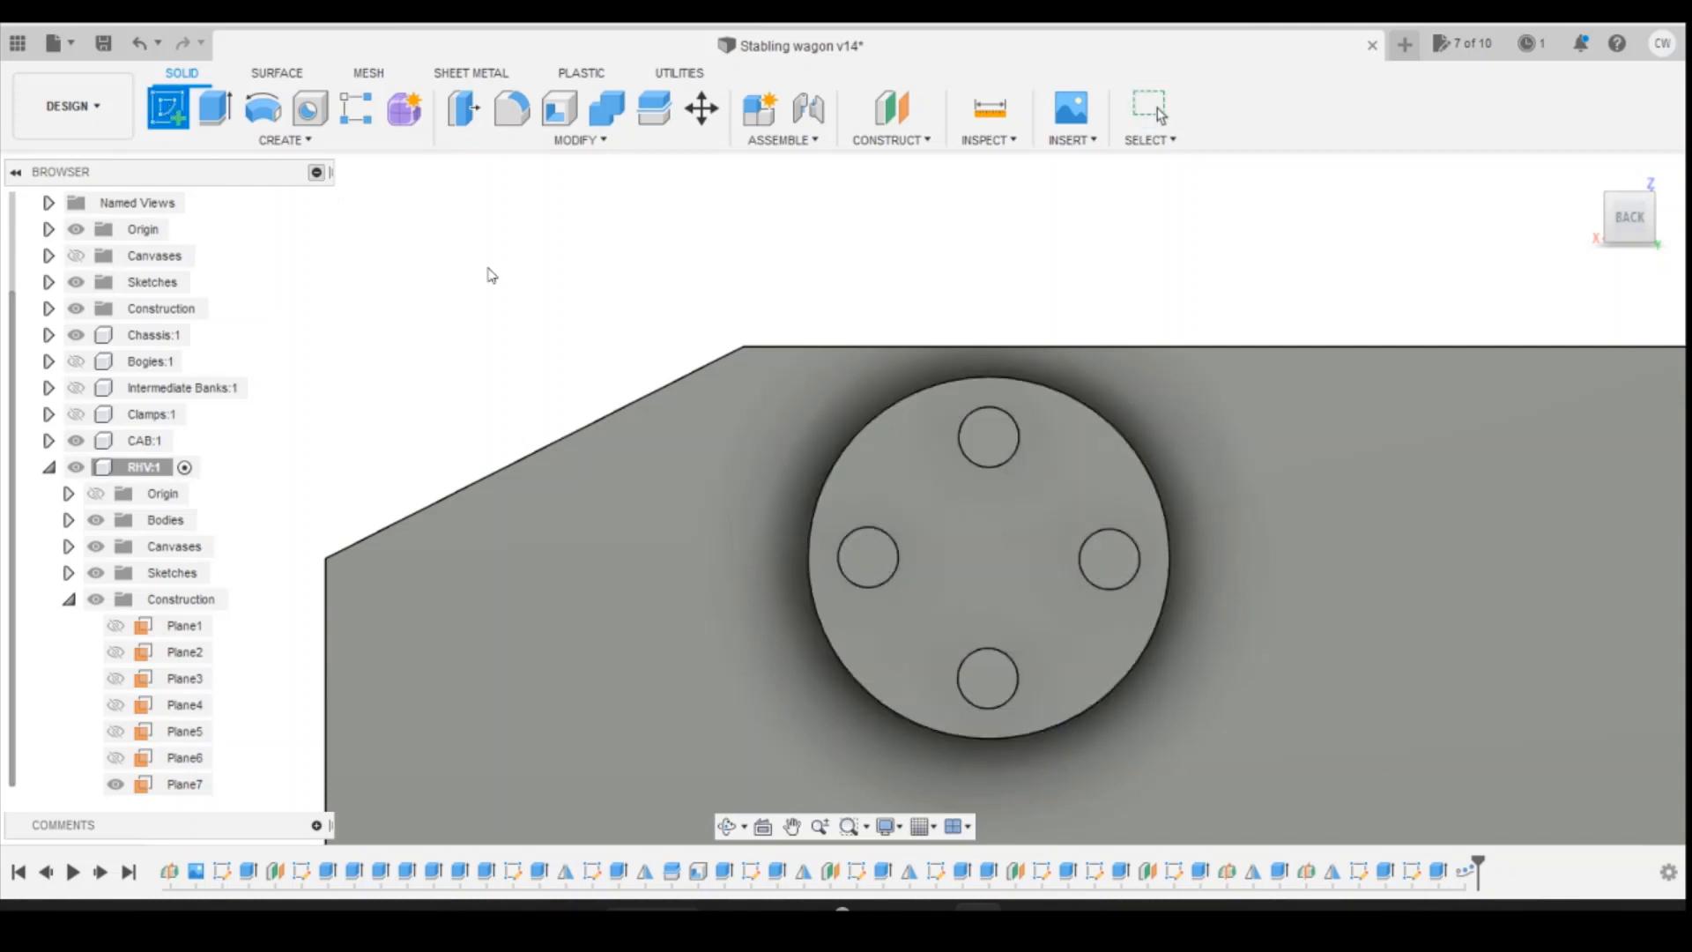
left_click(964, 577)
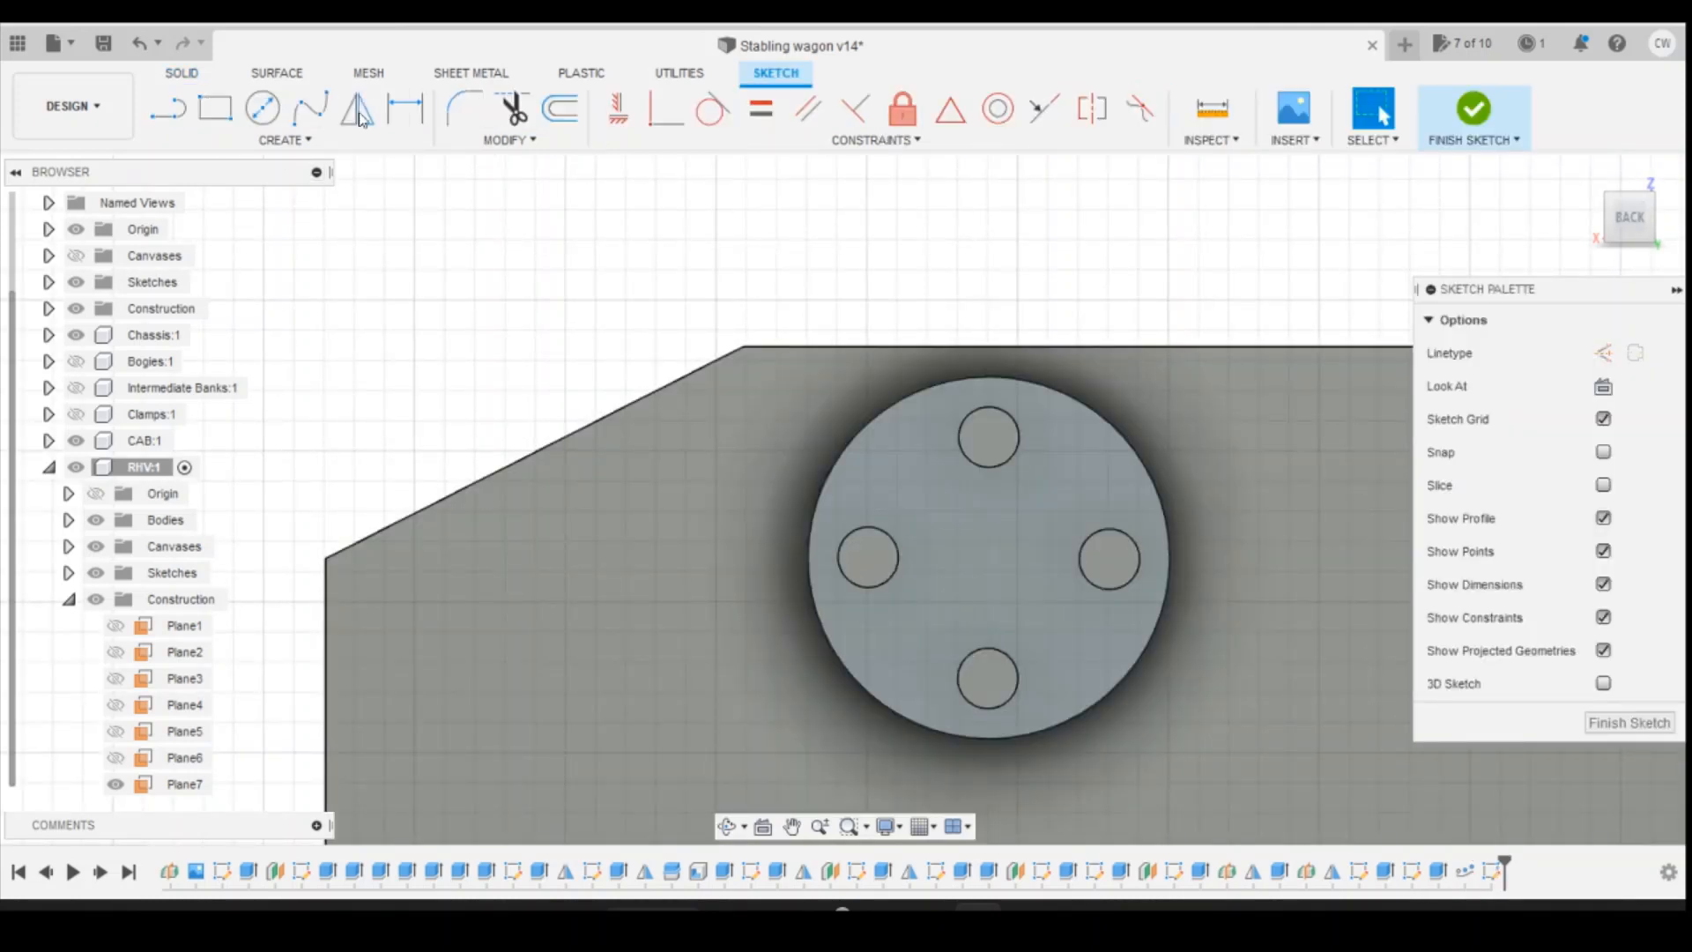
left_click(262, 109)
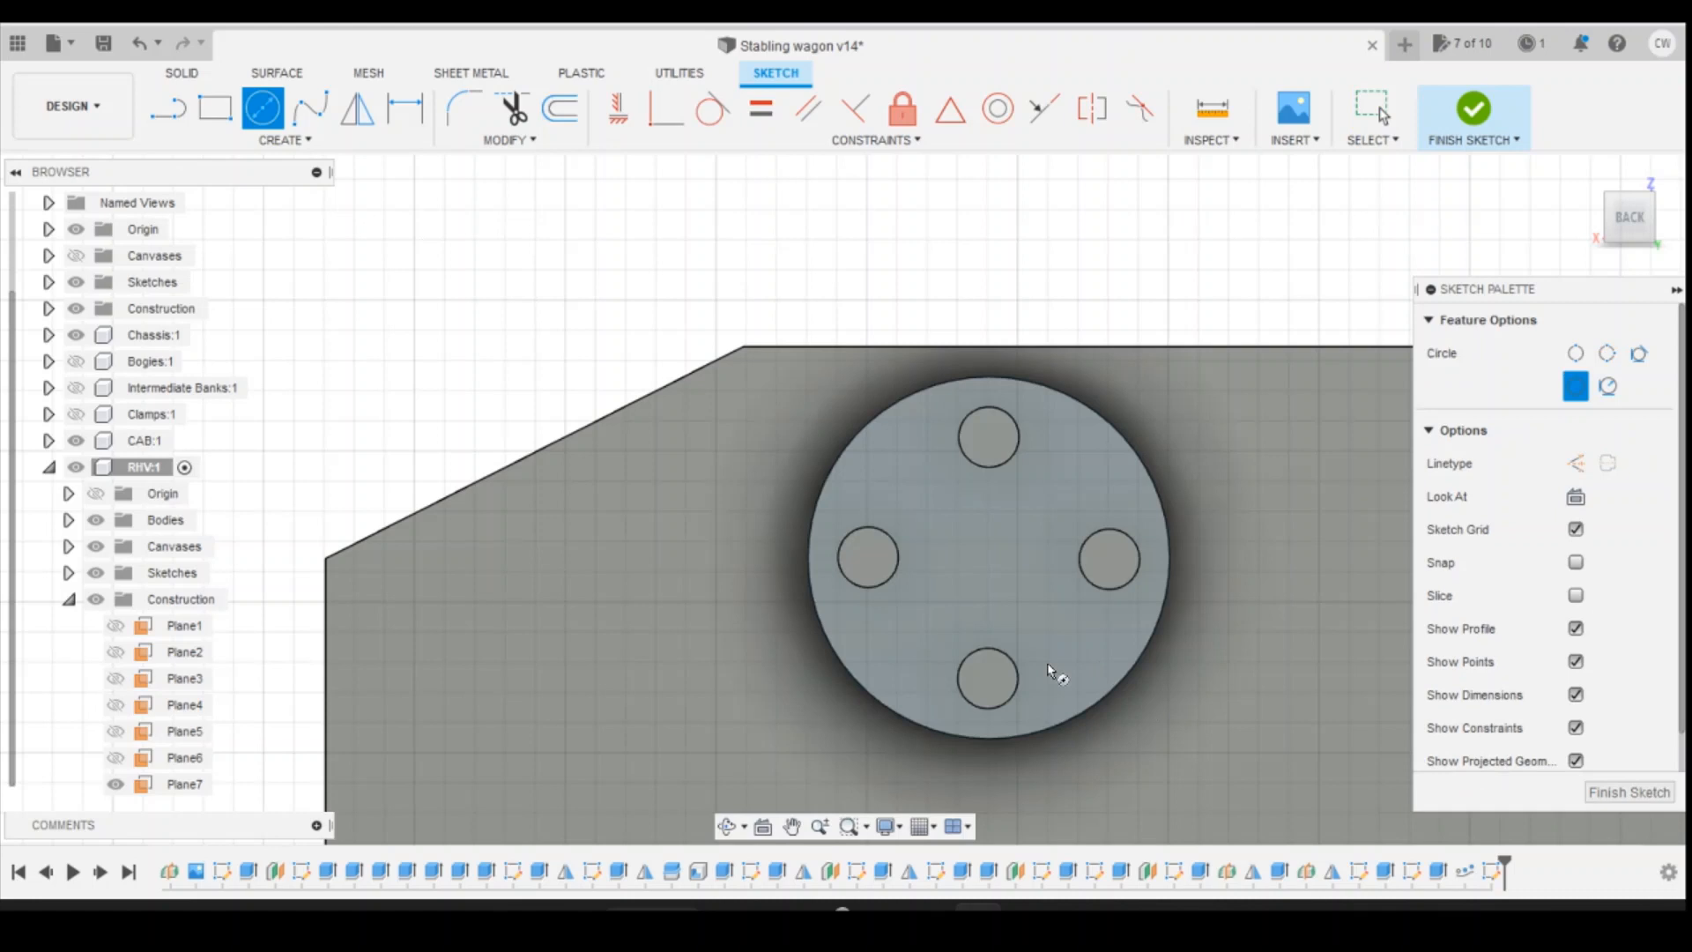
left_click(989, 558)
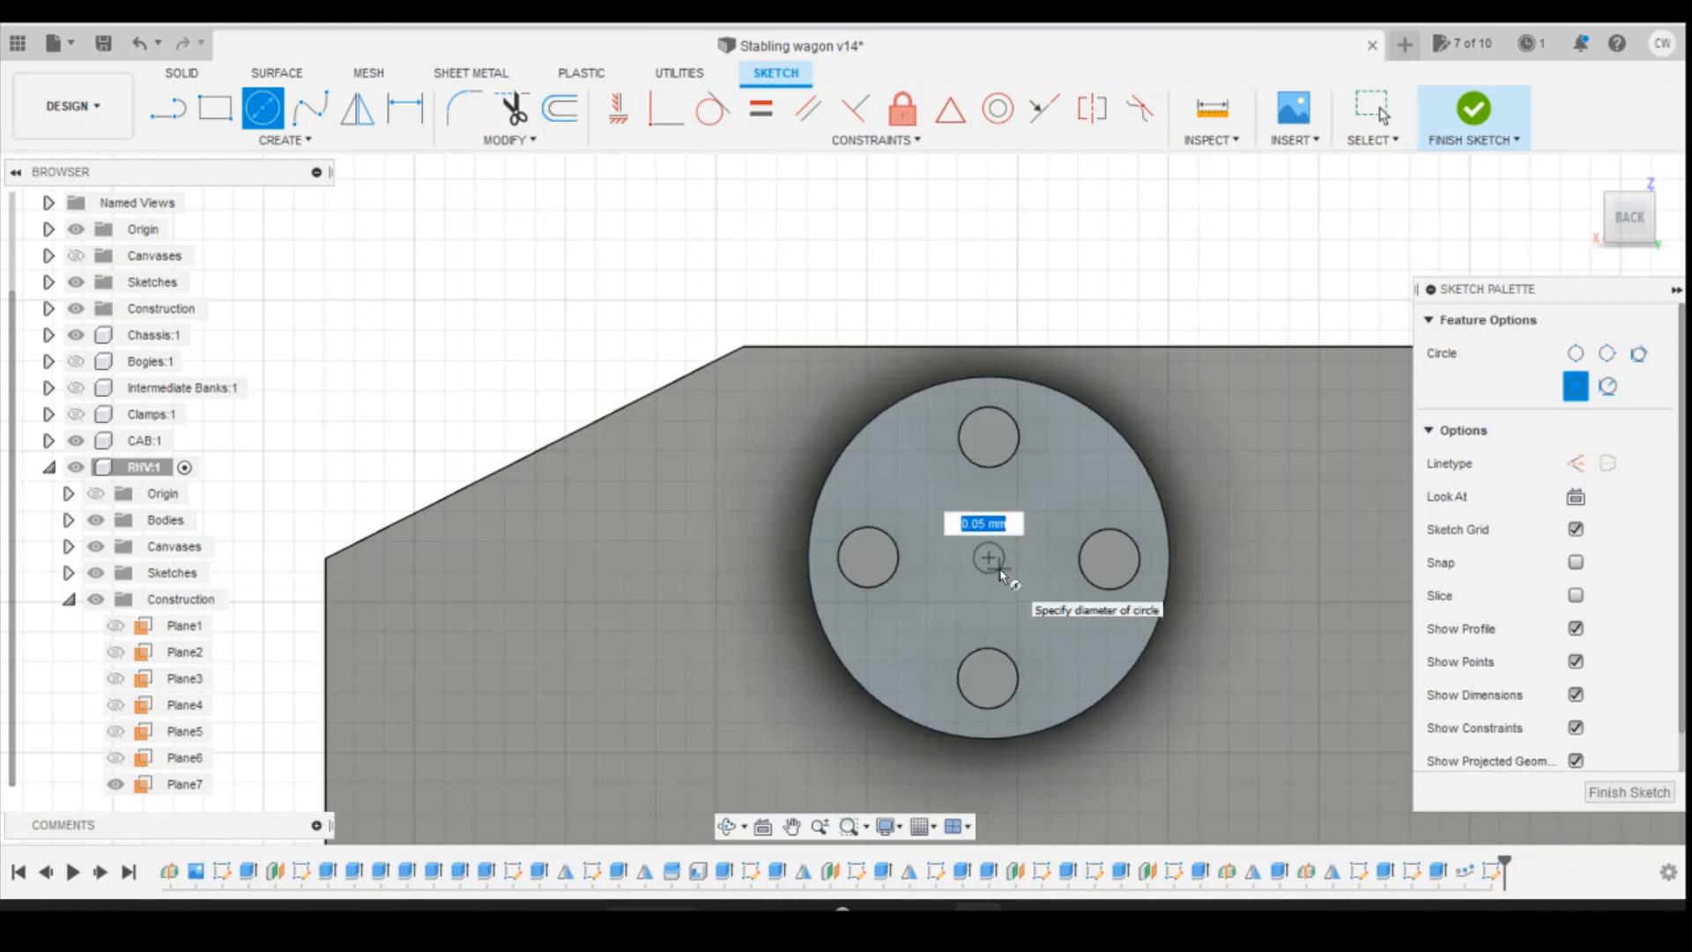
type("0.1")
key("Tab")
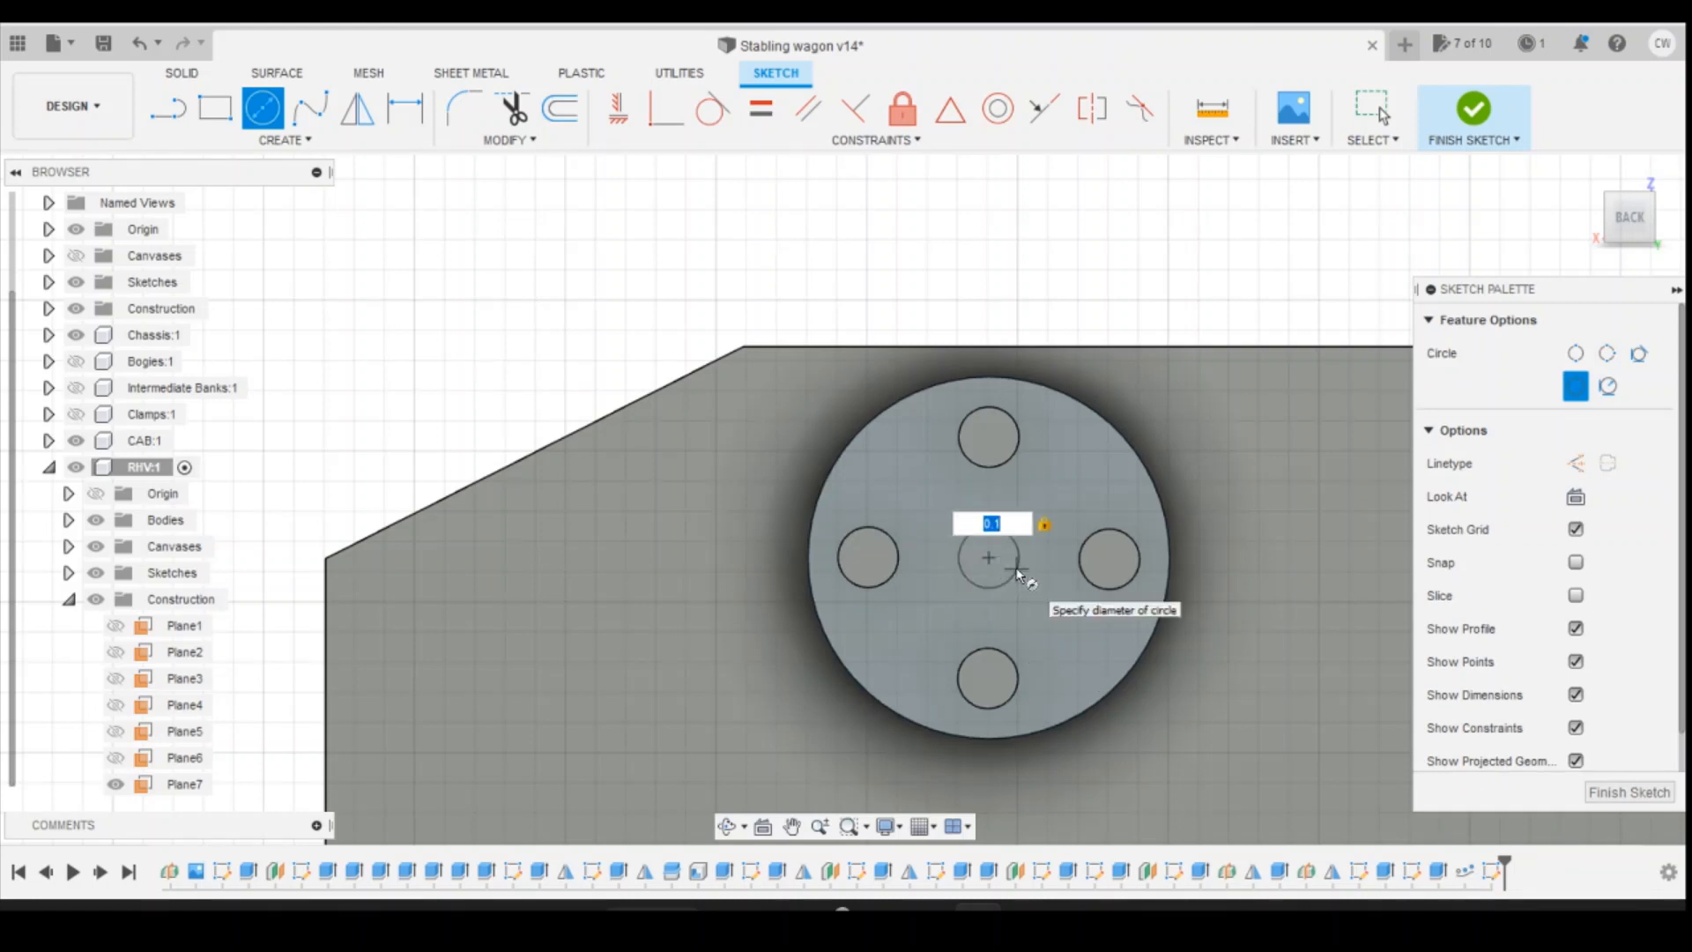
key("Return")
key("Escape")
left_click(1006, 548)
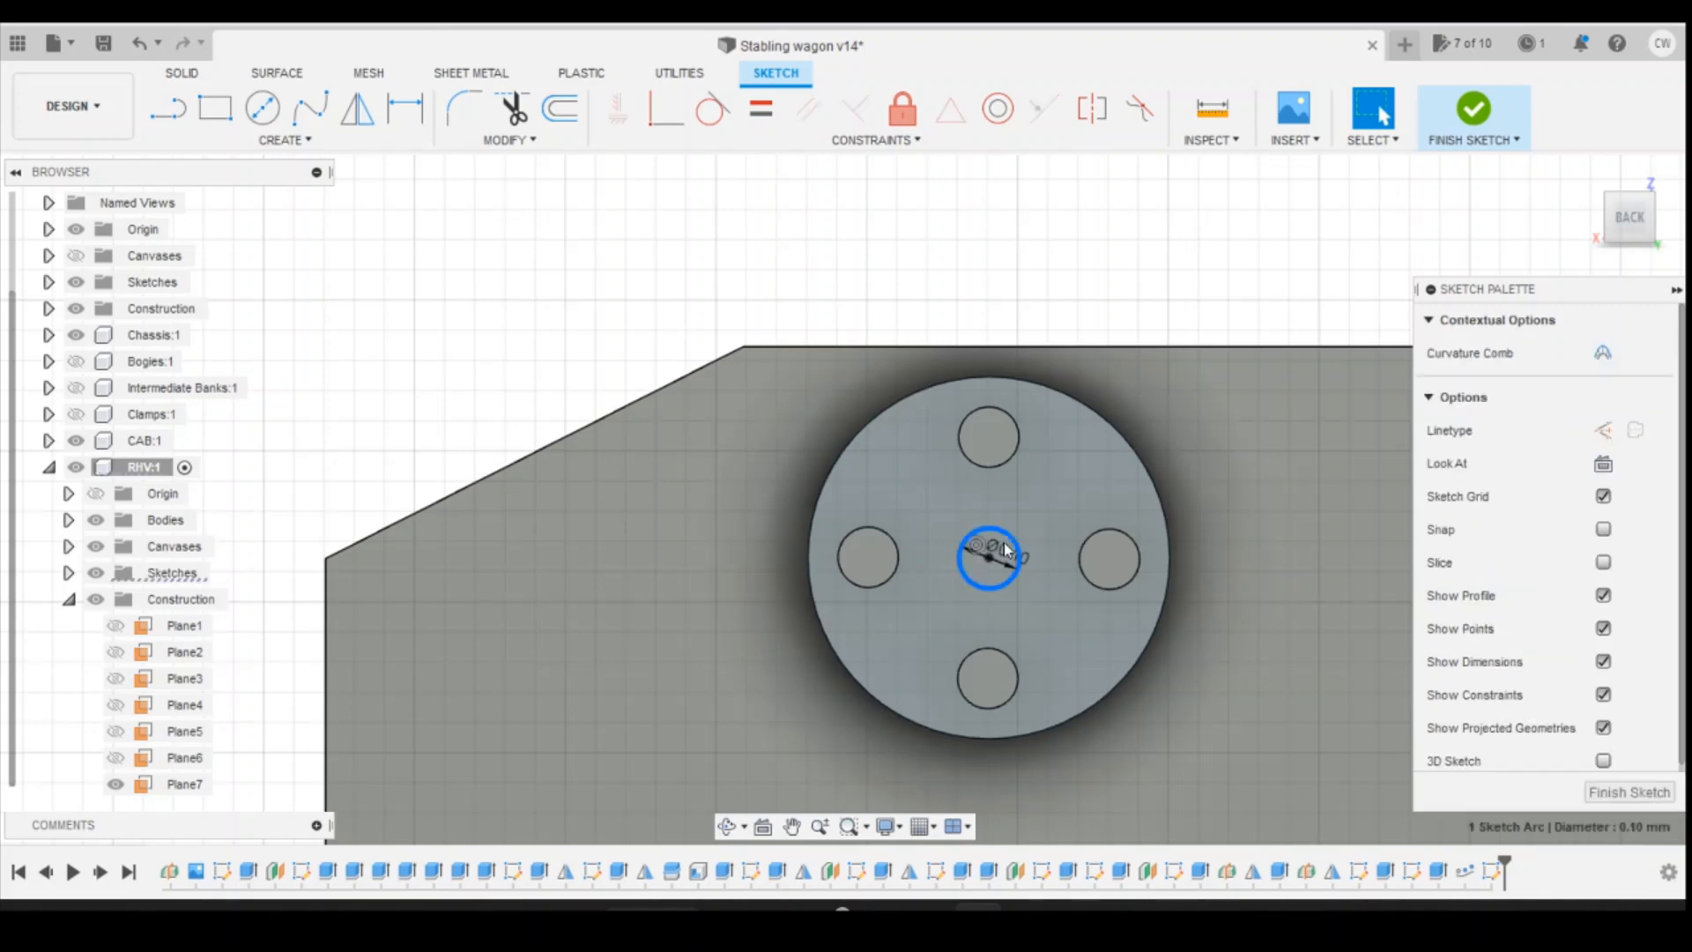
right_click(1009, 550)
left_click(875, 650)
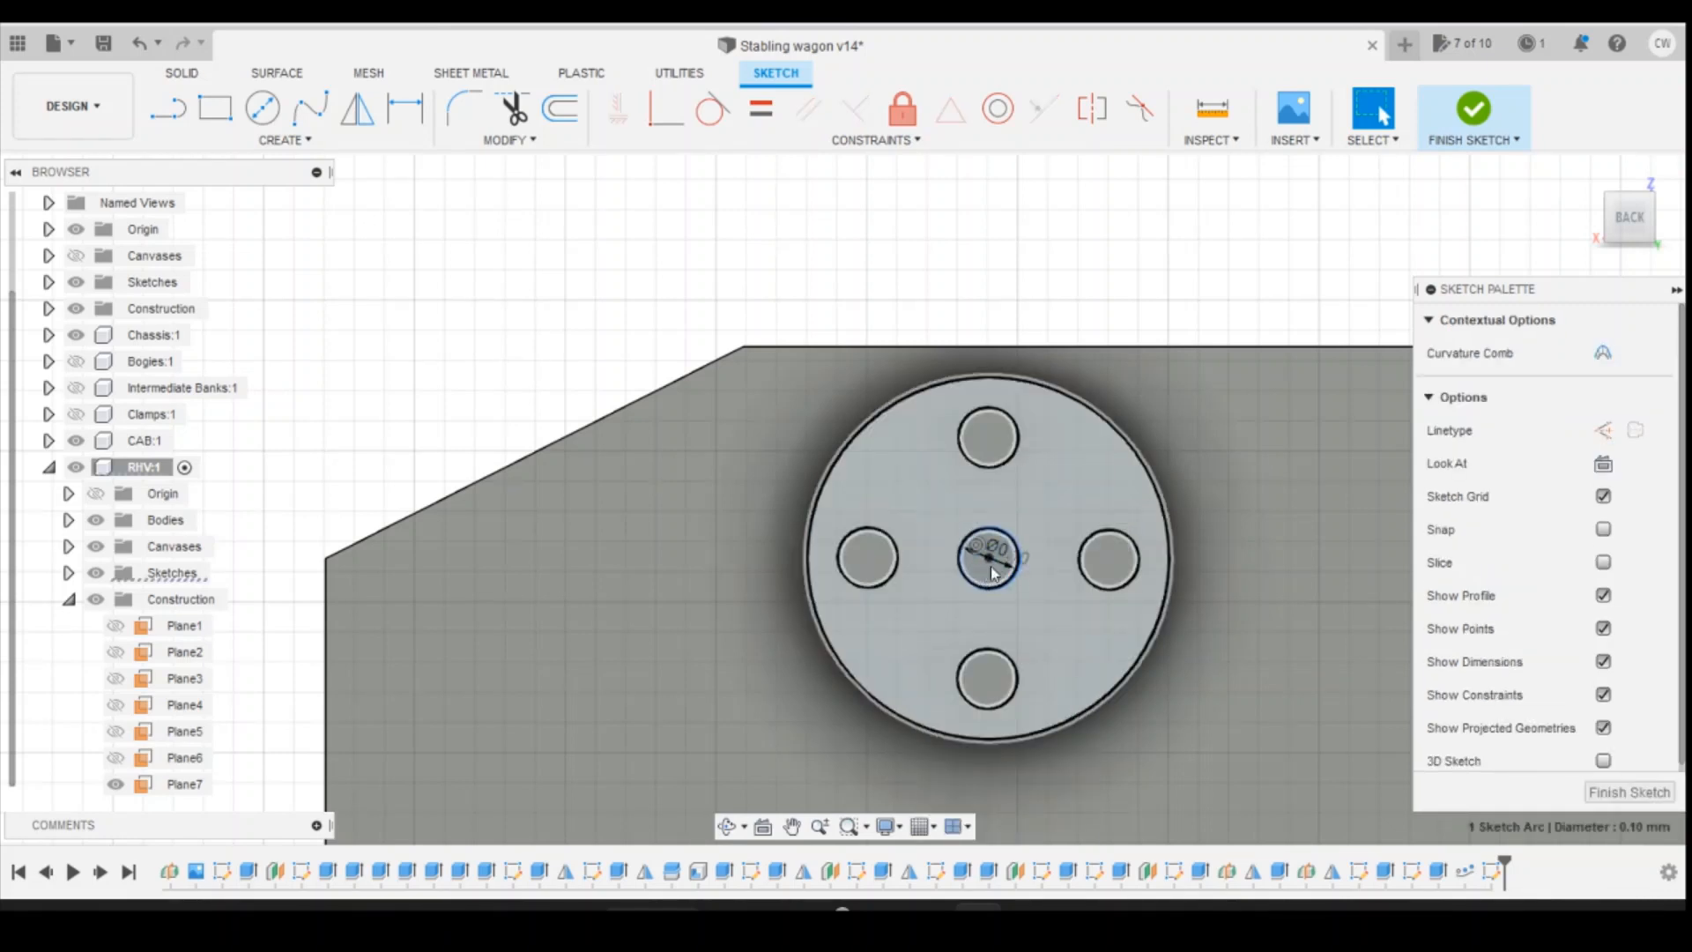
key("m")
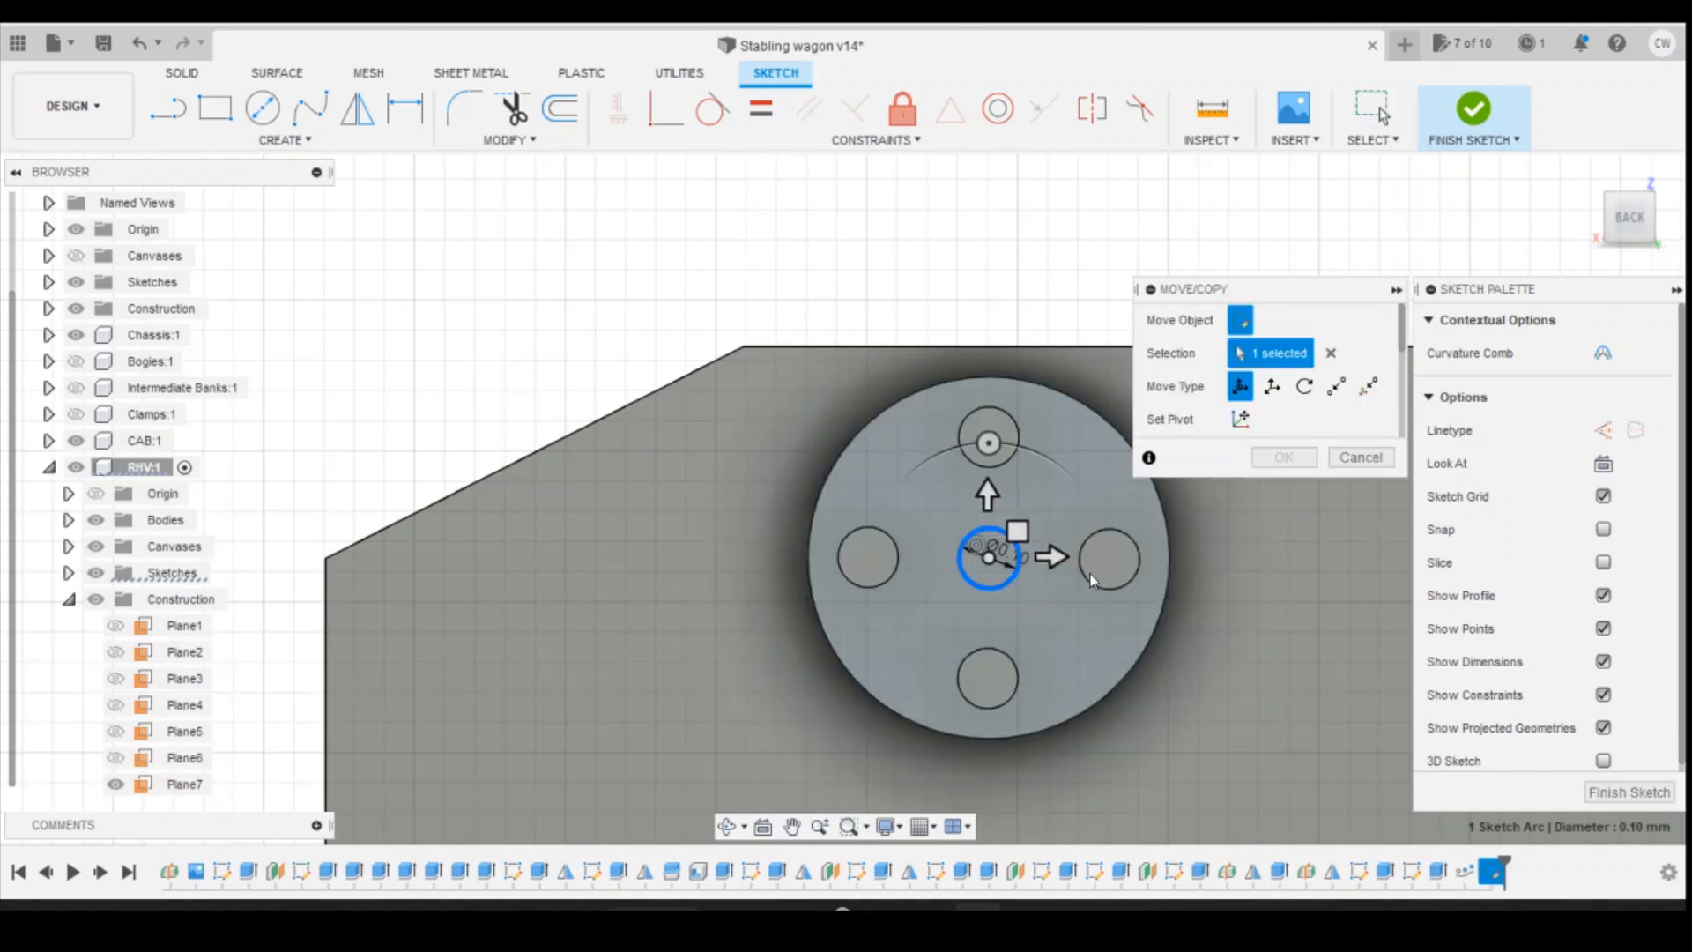
Step: Extrude the disc's centre circle by 0.05 mm
left_click(978, 570)
right_click(978, 570)
left_click(963, 667)
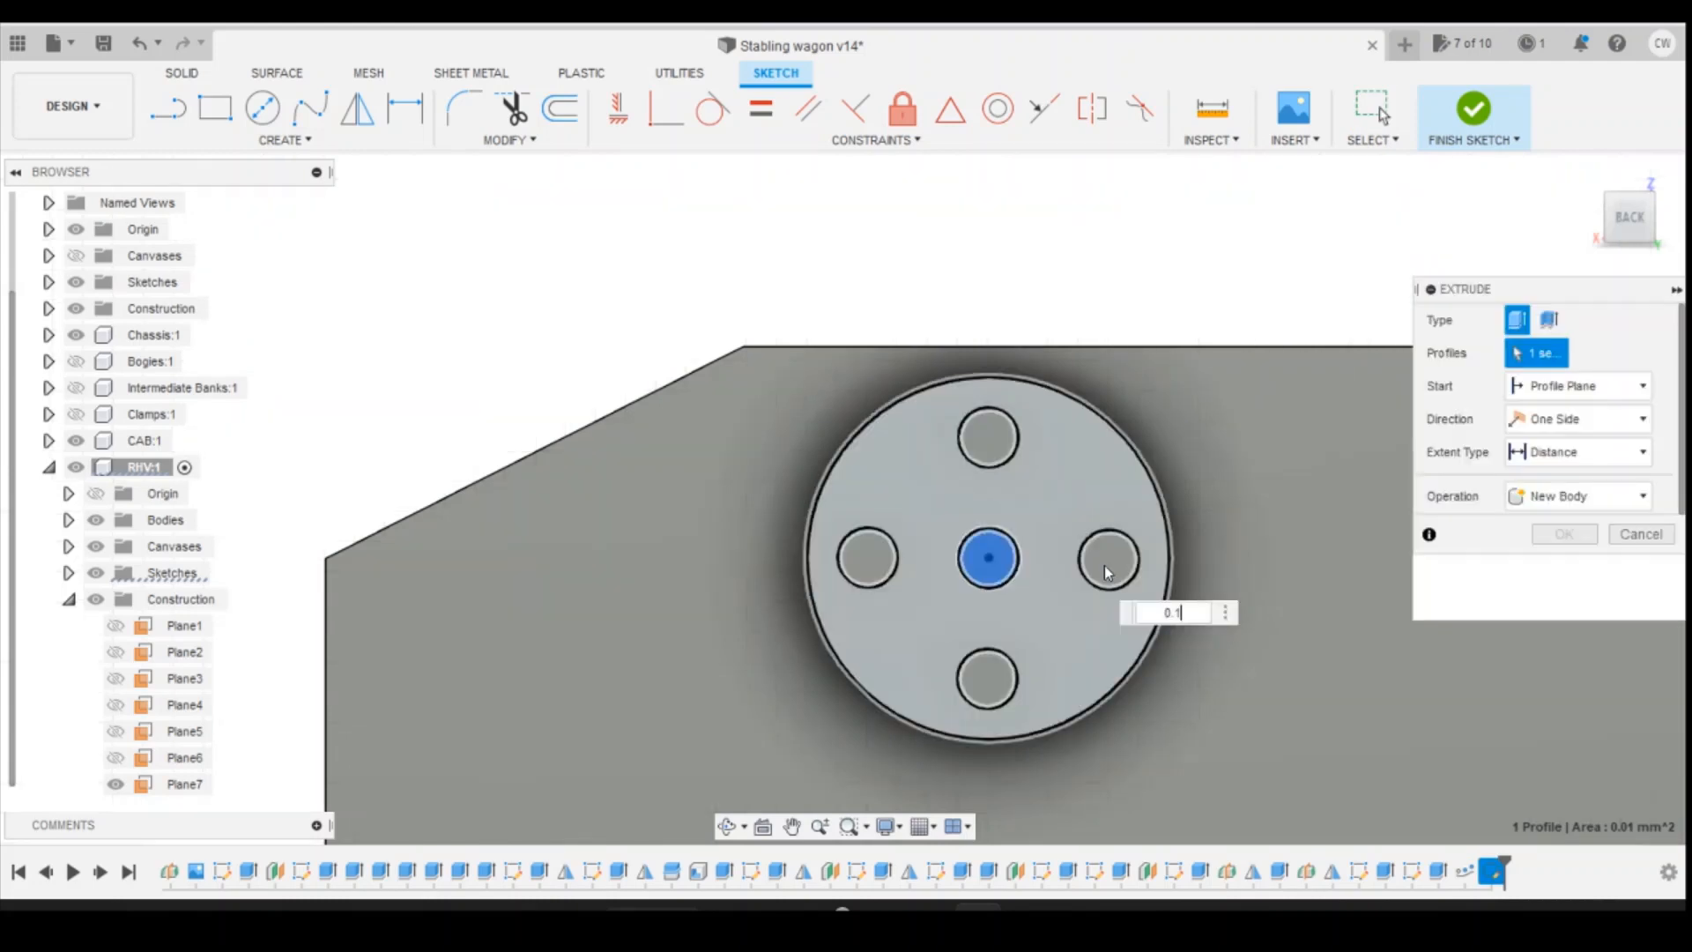
left_click(1569, 603)
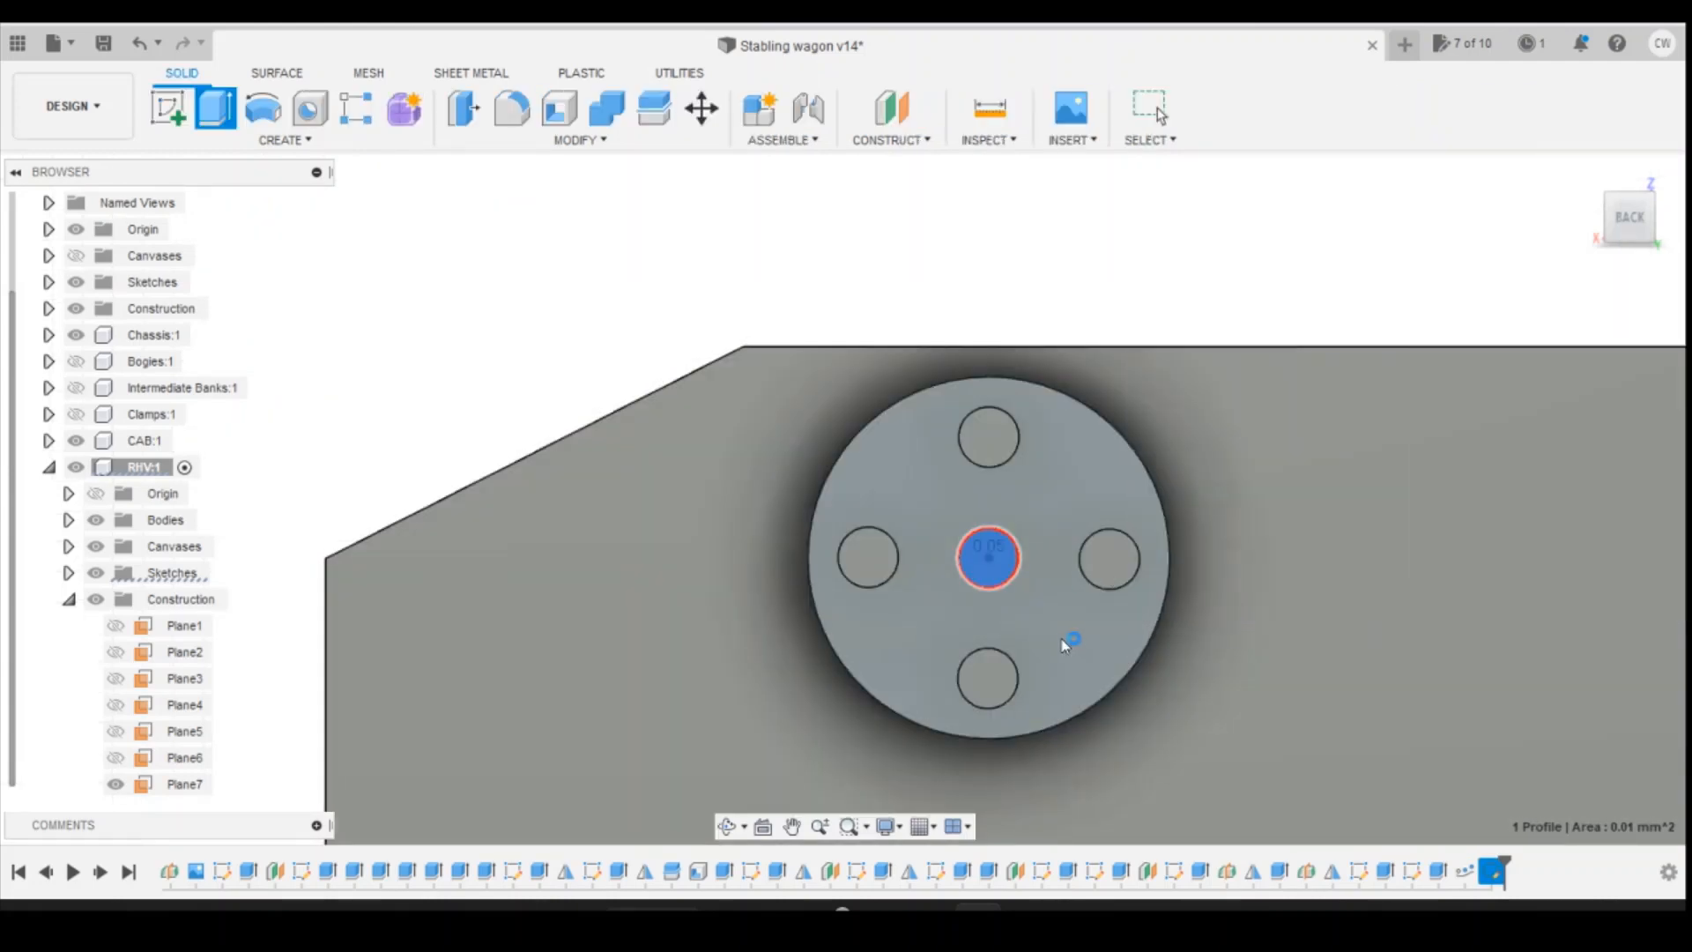
Step: Mirror the disc's extrusion together with its patterned and centre pins across the vertical mid-plane, Plane7, onto the other end of the side frame
scroll(1047, 624, "down", 5)
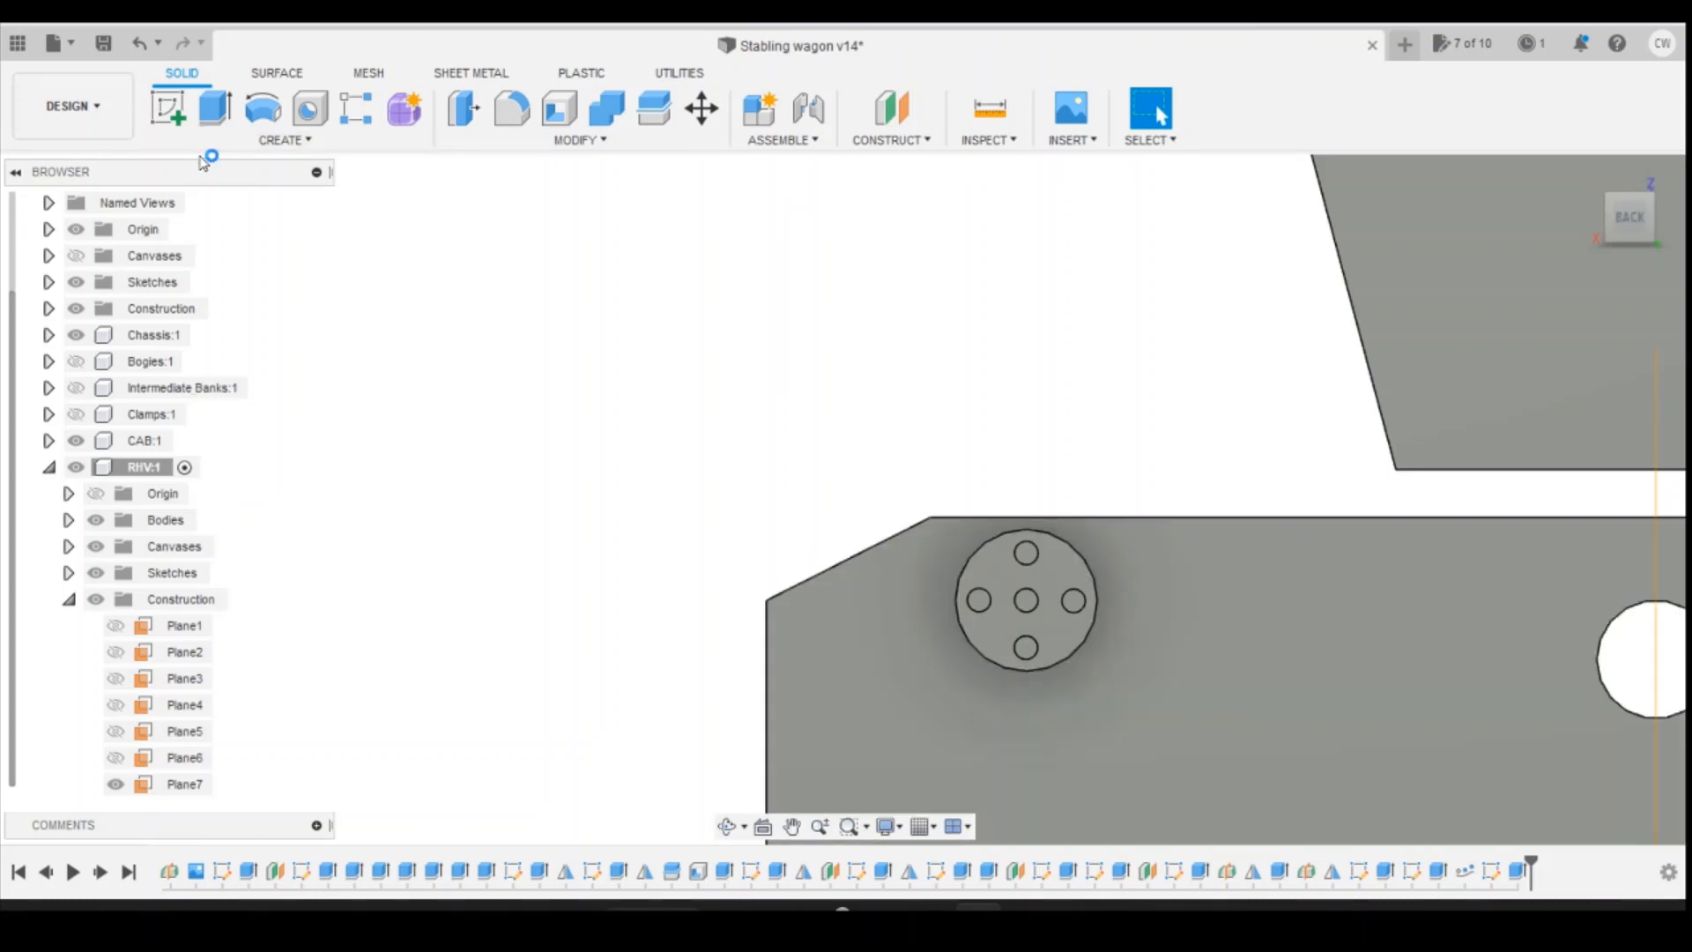
left_click(282, 140)
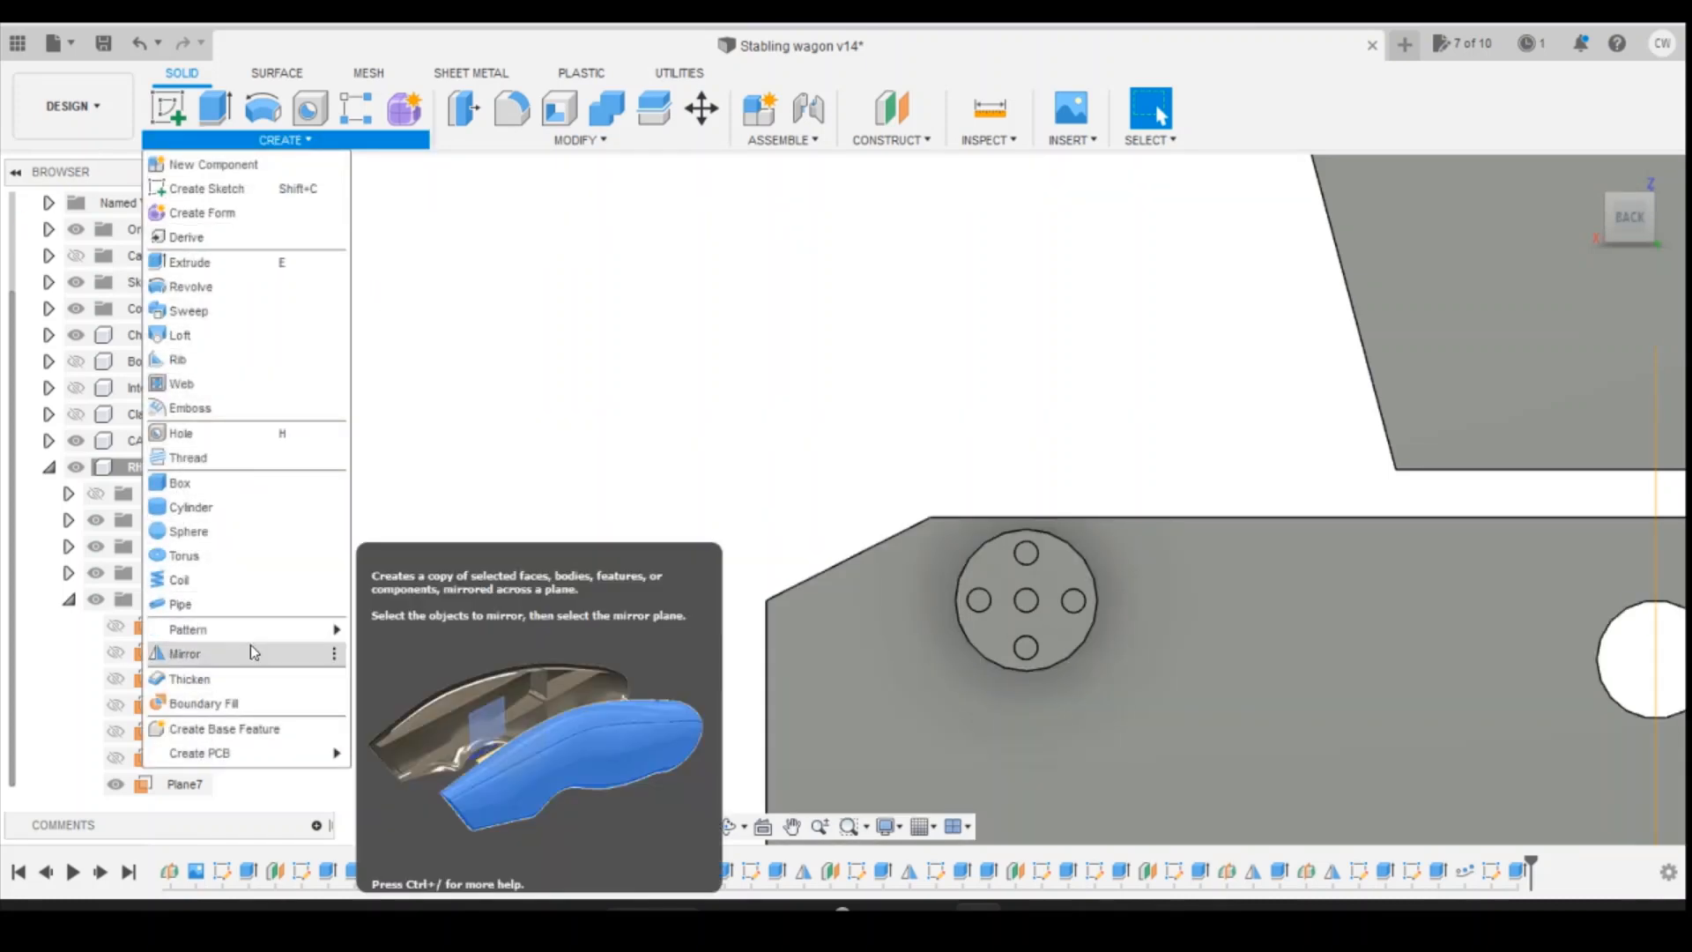
left_click(253, 653)
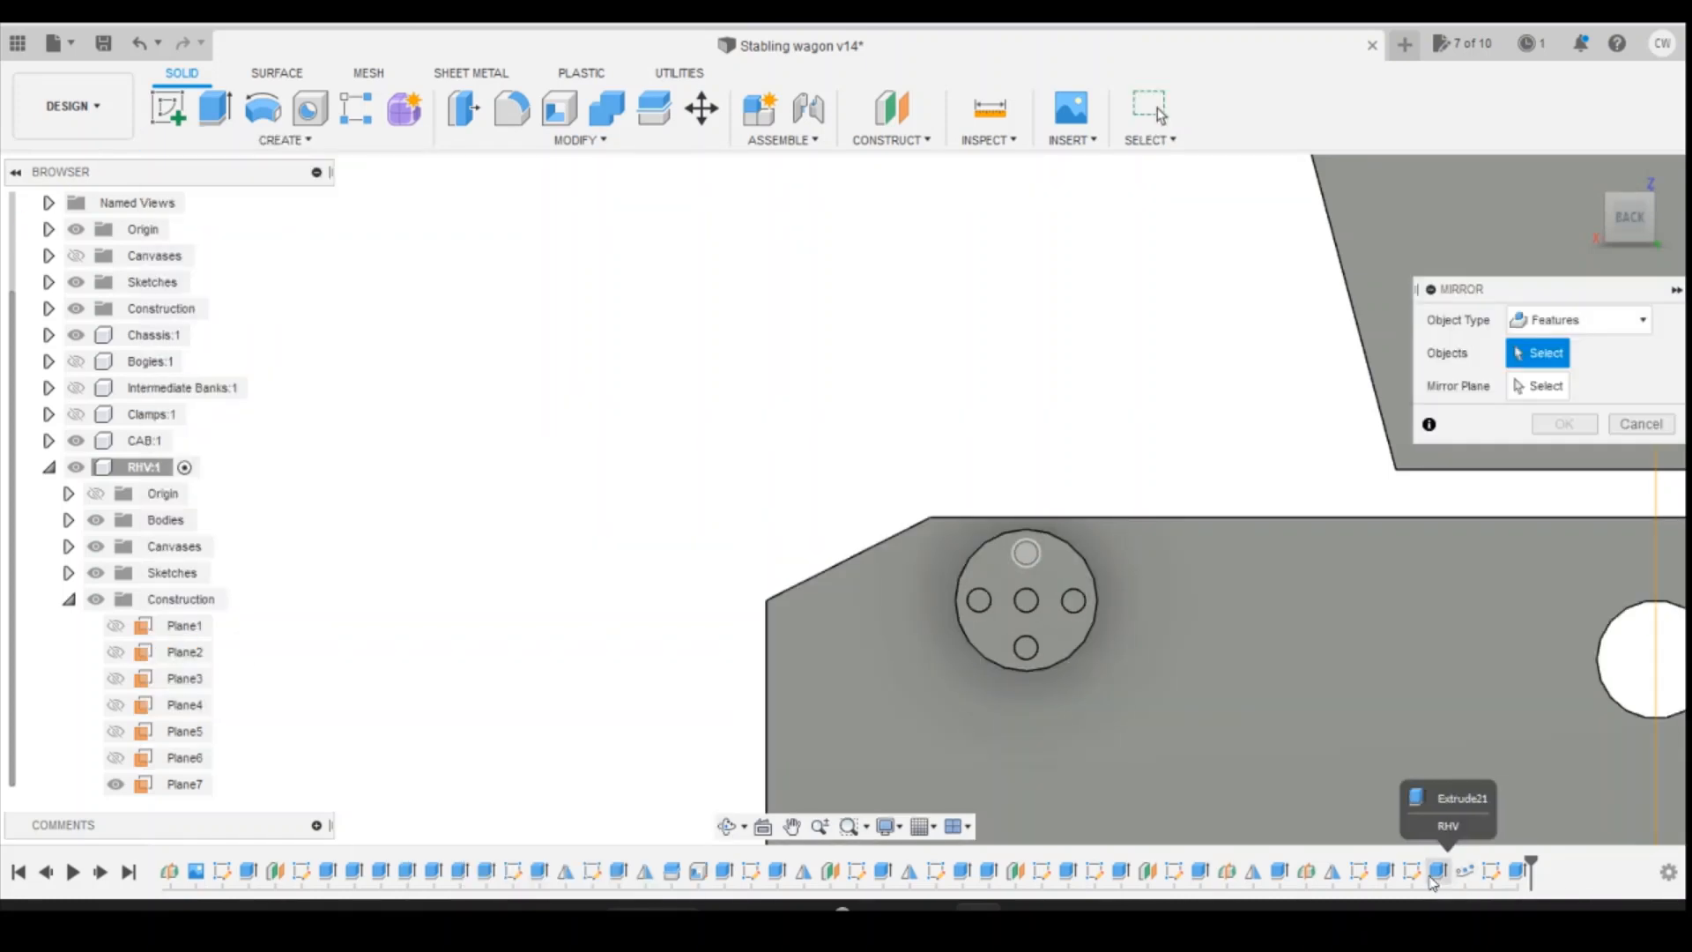
left_click(1434, 875)
left_click(1464, 873)
left_click(1520, 876)
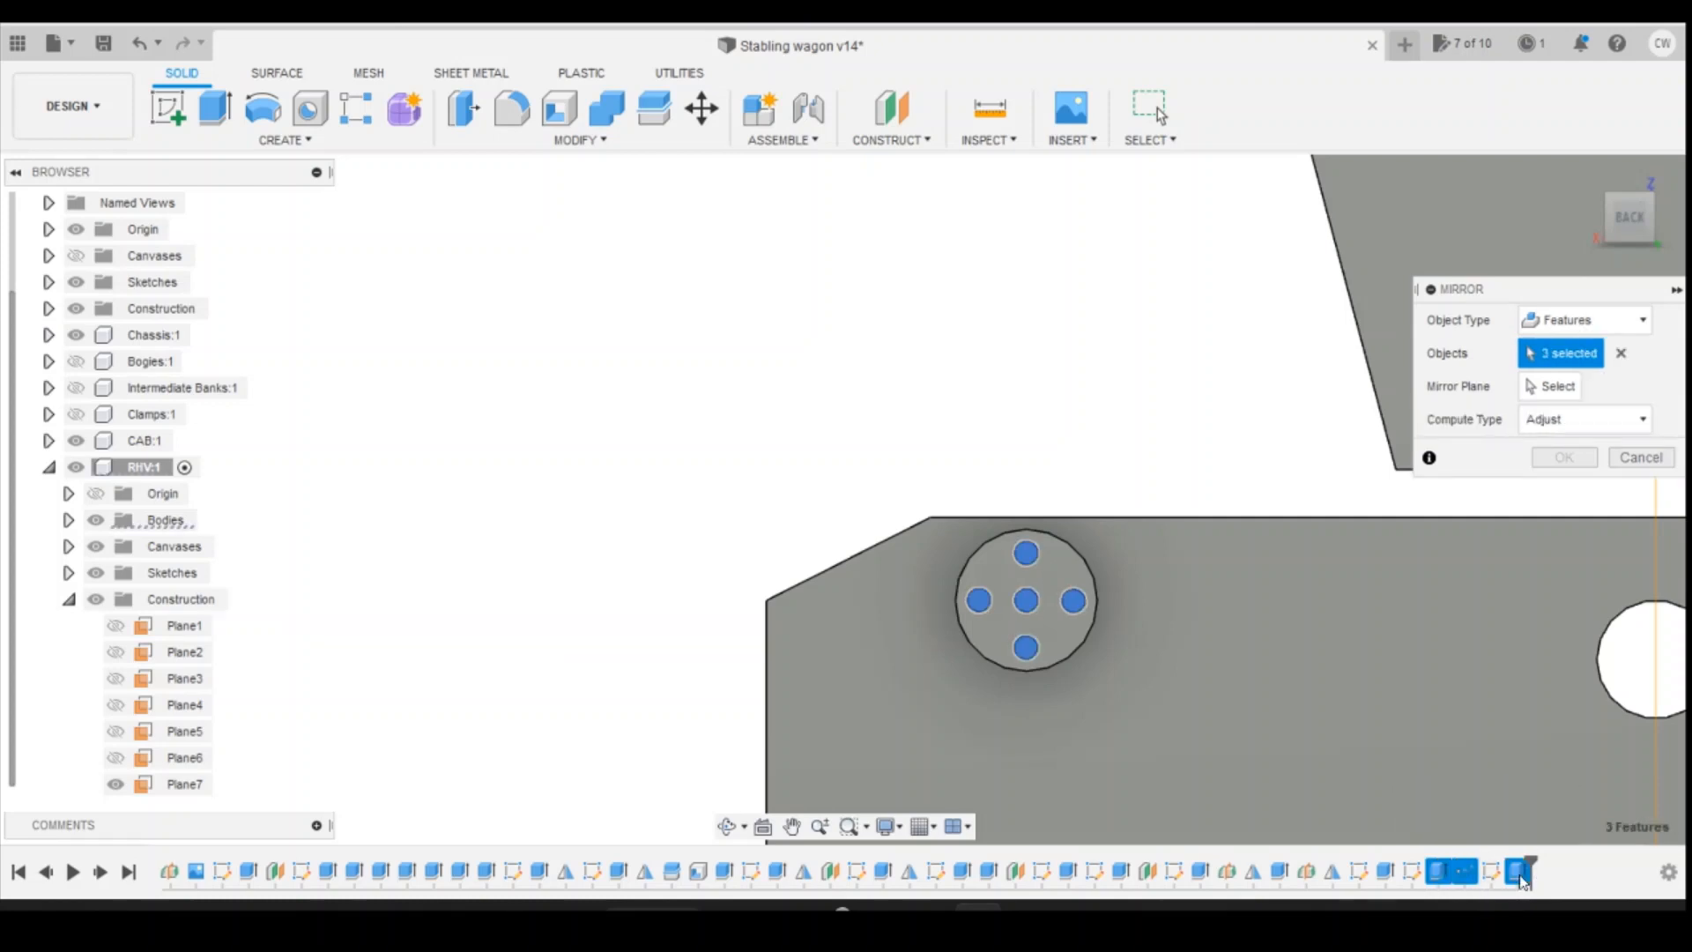
left_click(1551, 386)
scroll(397, 434, "down", 2)
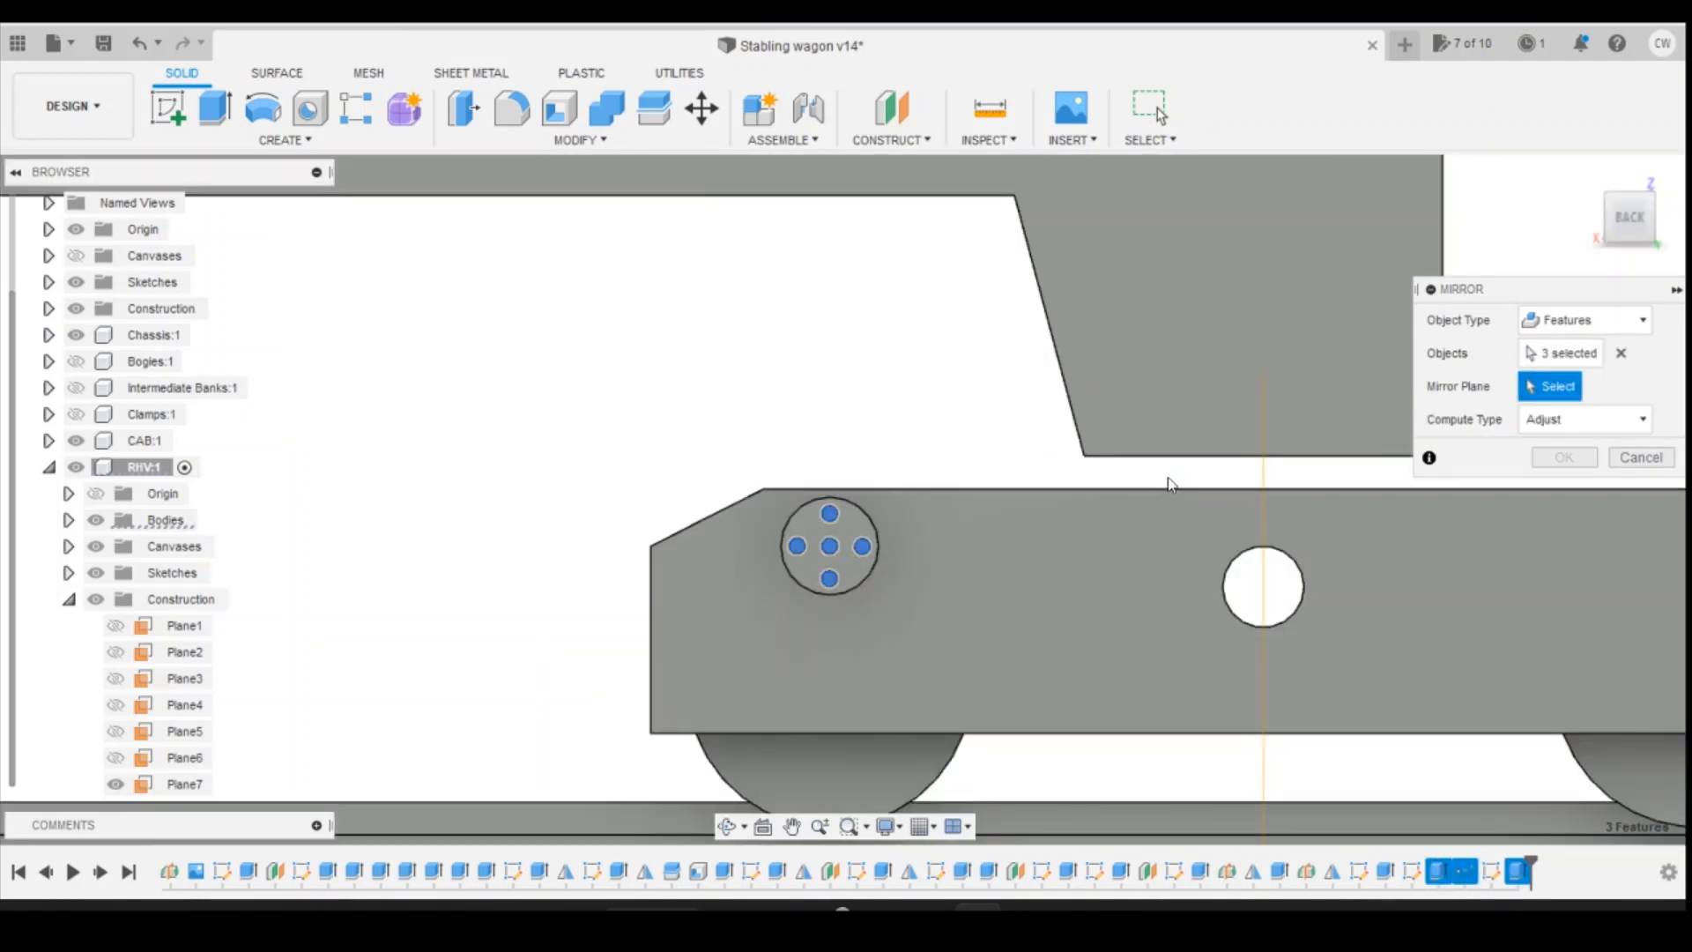
left_click(1267, 472)
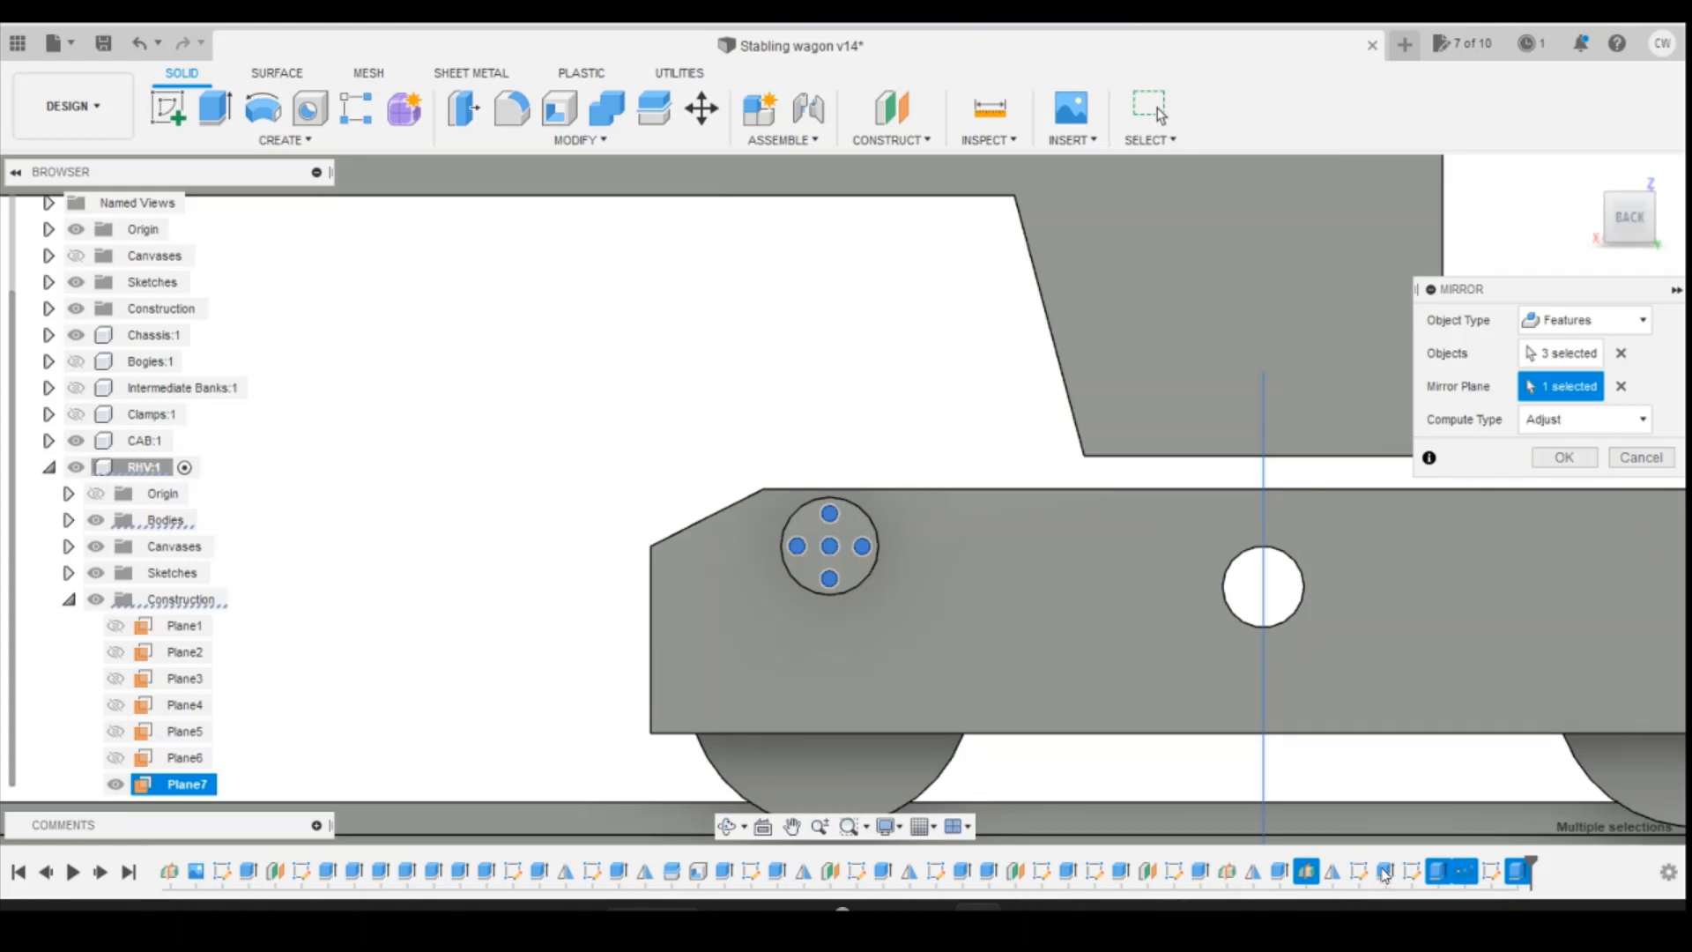
left_click(1558, 352)
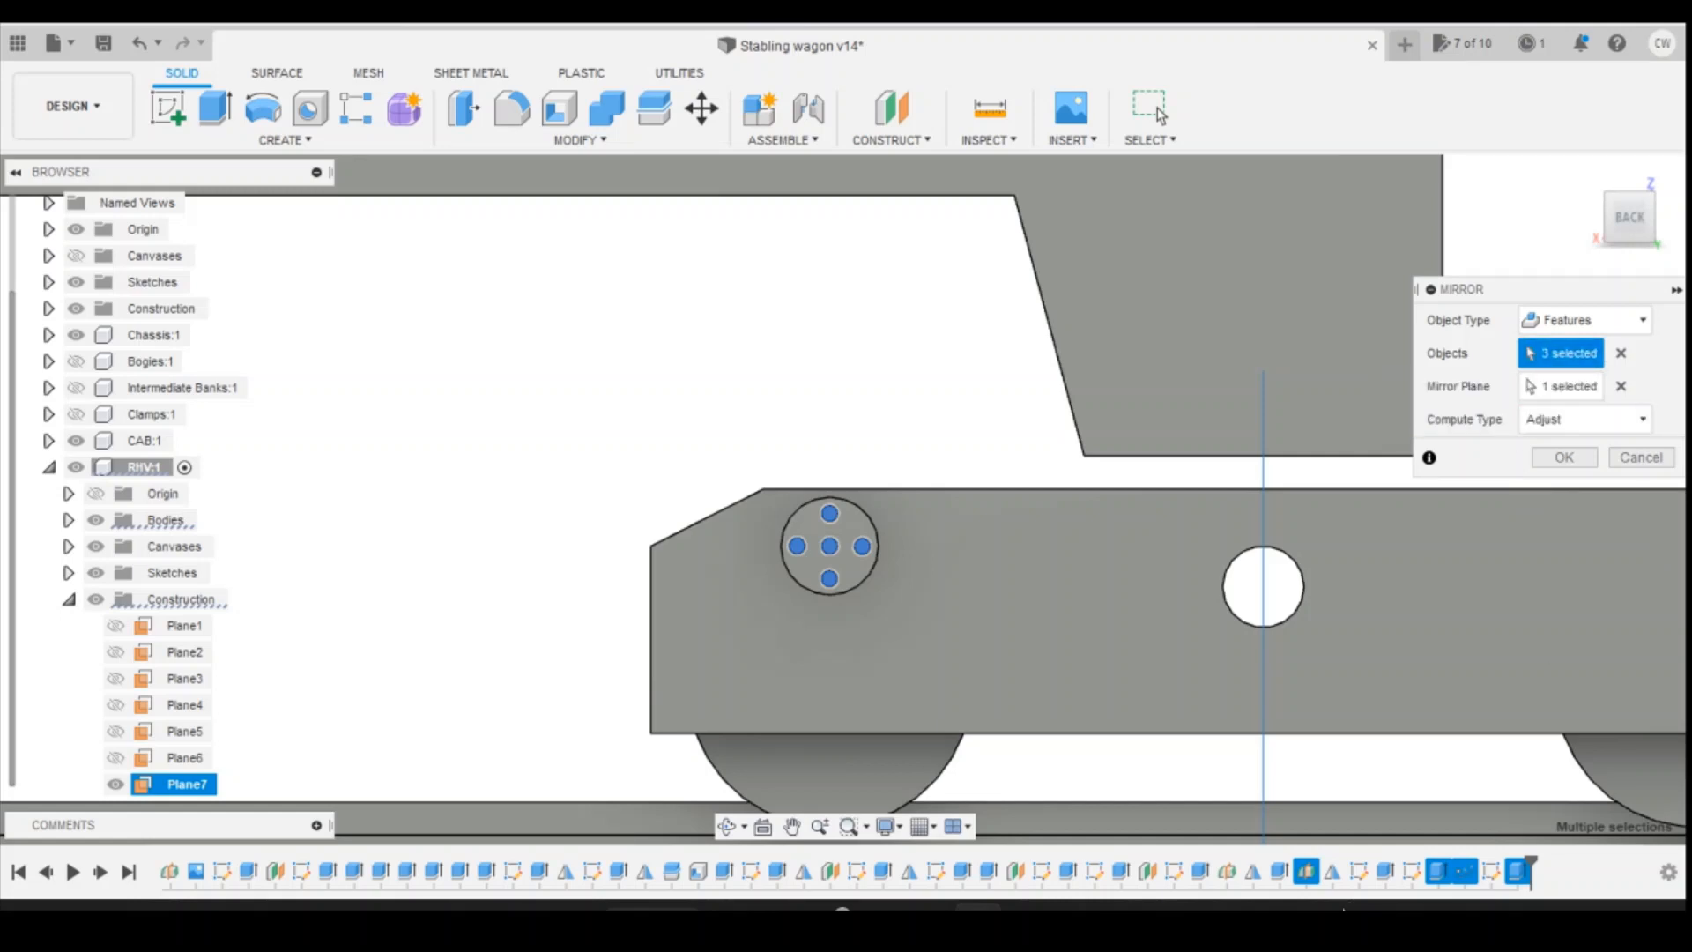
left_click(1381, 873)
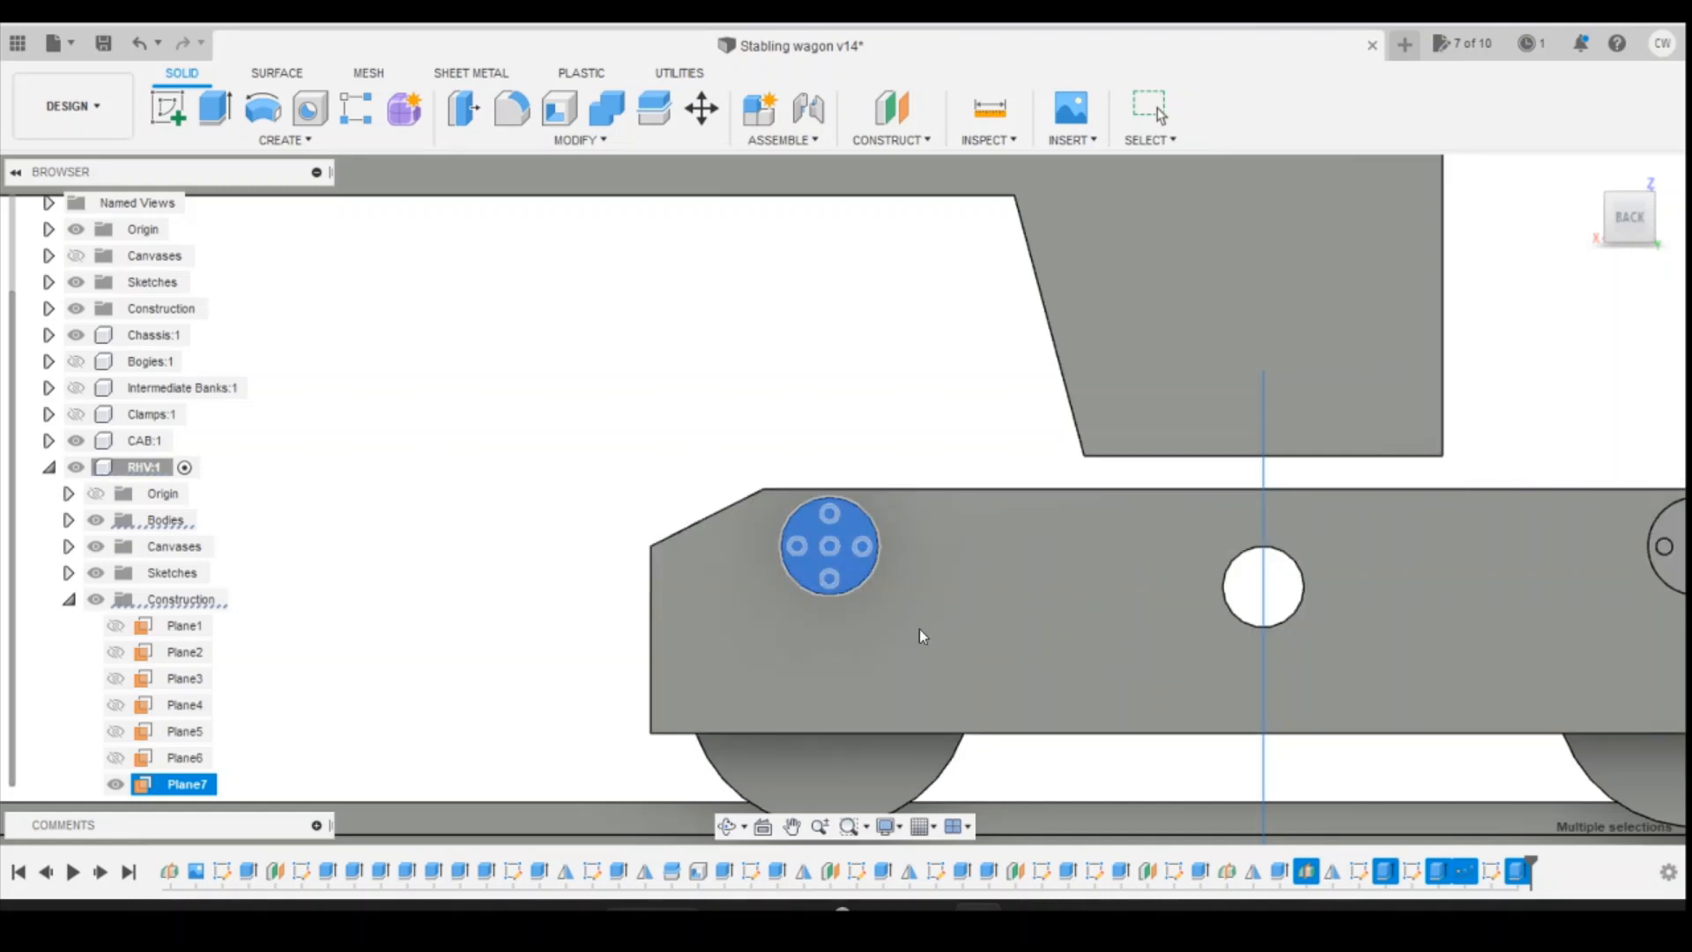
scroll(404, 569, "down", 3)
scroll(1249, 573, "up", 3)
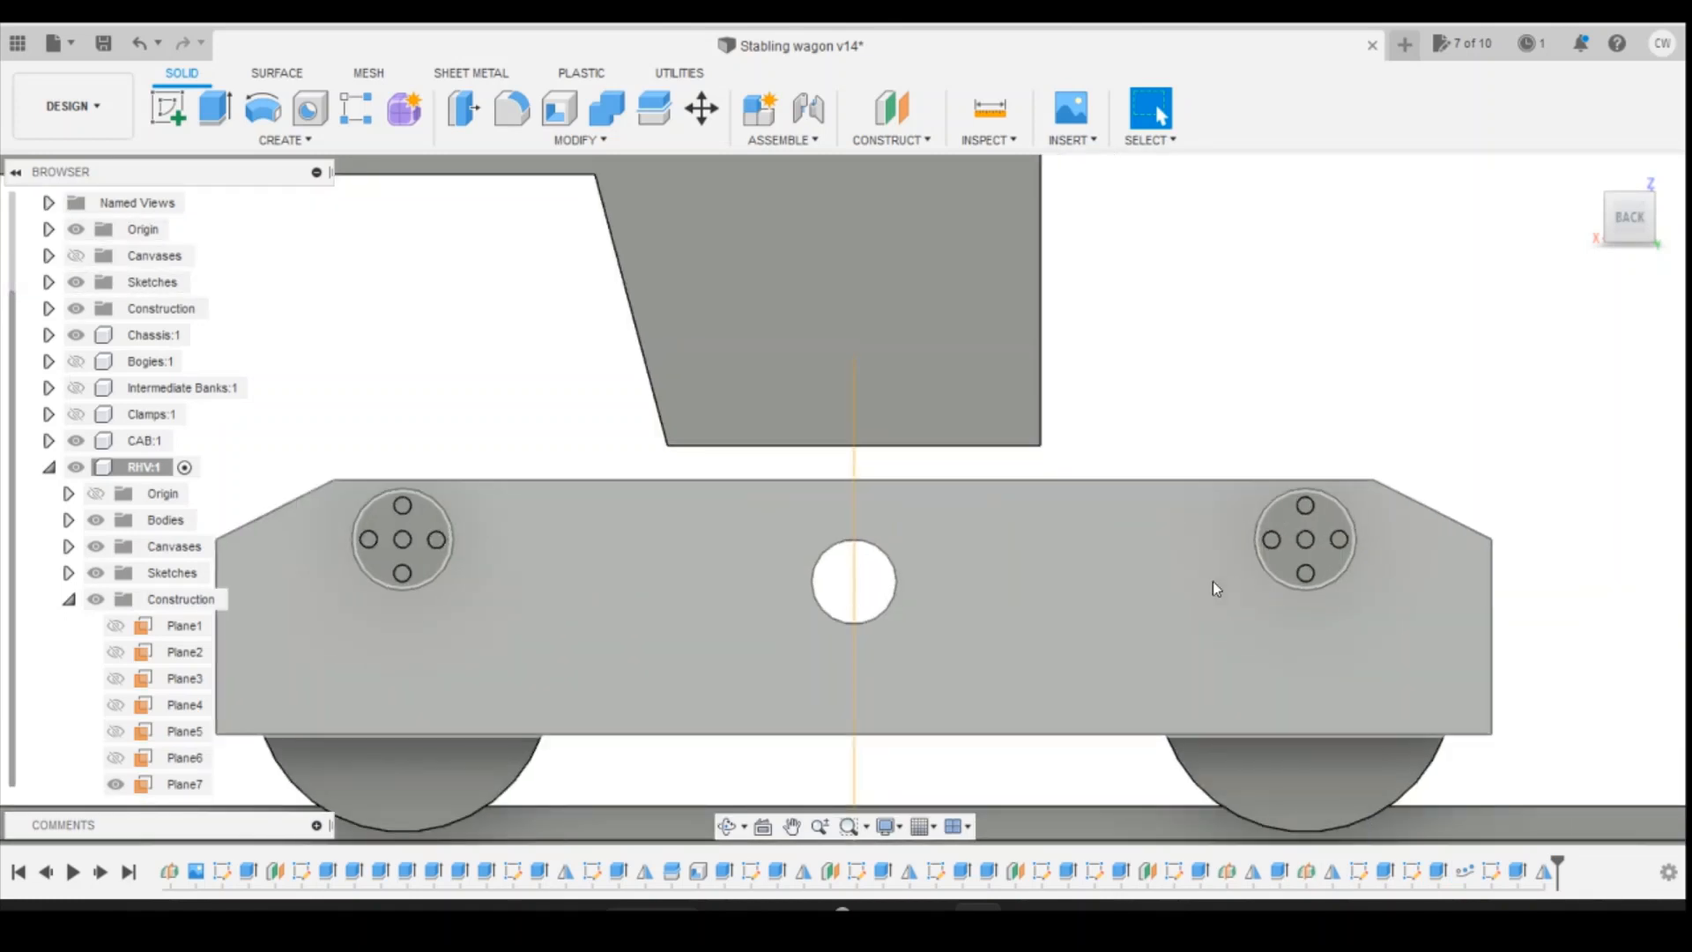
scroll(1117, 590, "down", 1)
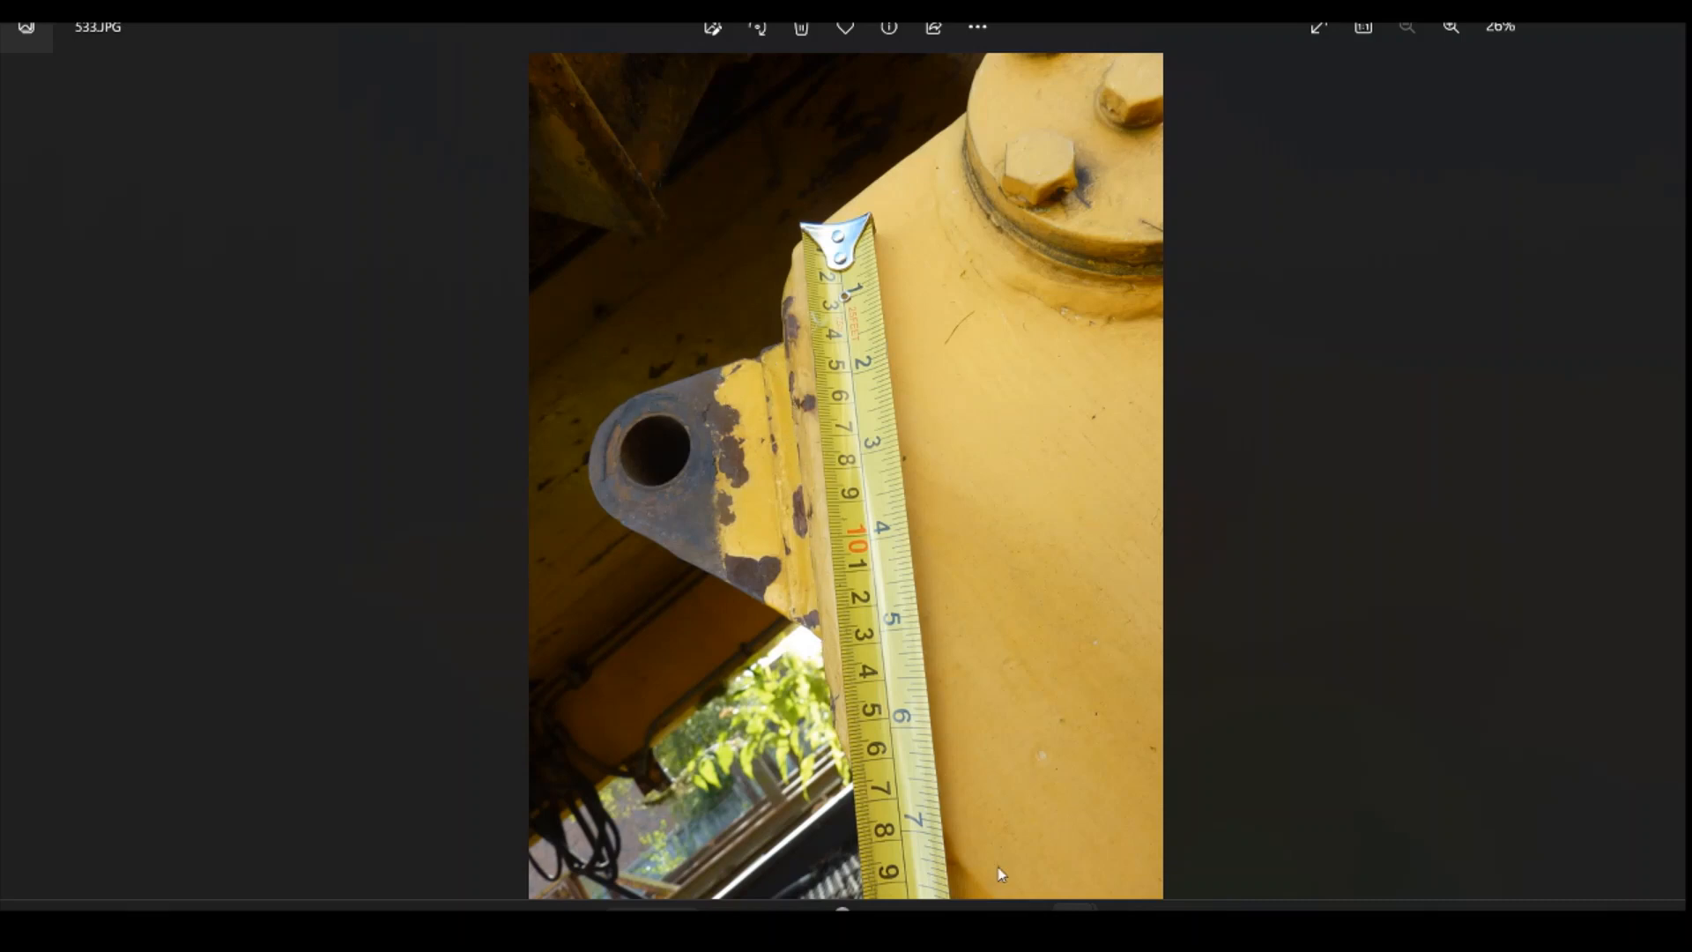
Step: Examine reference photos 533.JPG and 506.JPG in Photos for the side frame's shape and discs, and return to the Fusion model
mouse_move(1075, 922)
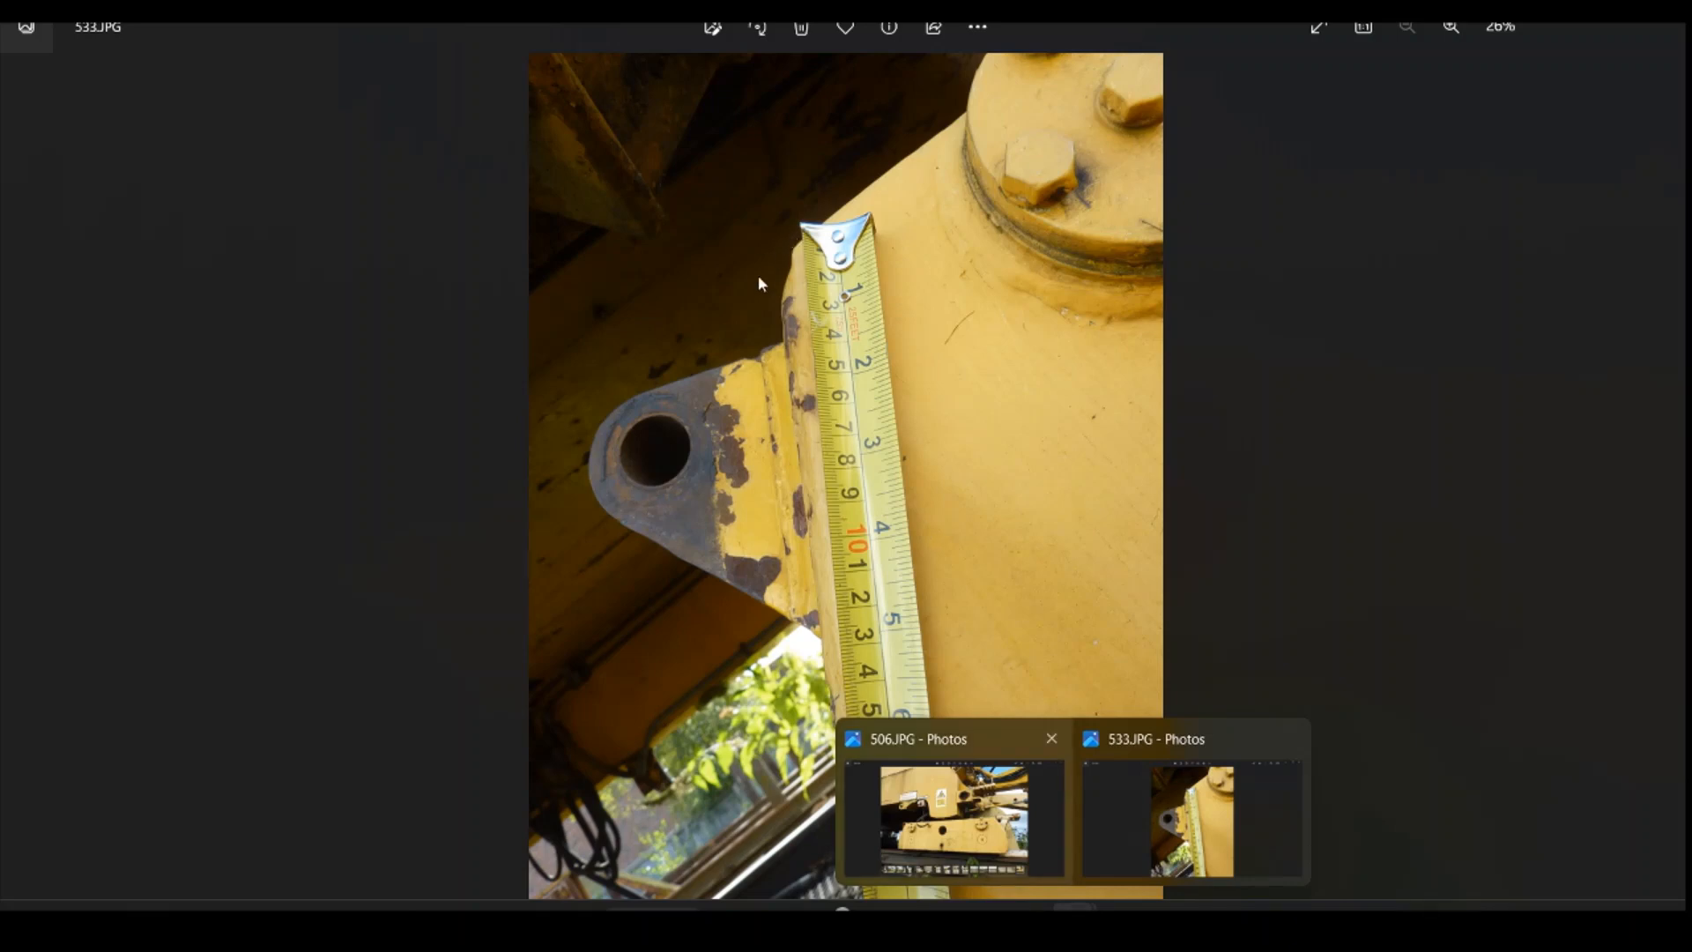
mouse_move(1123, 908)
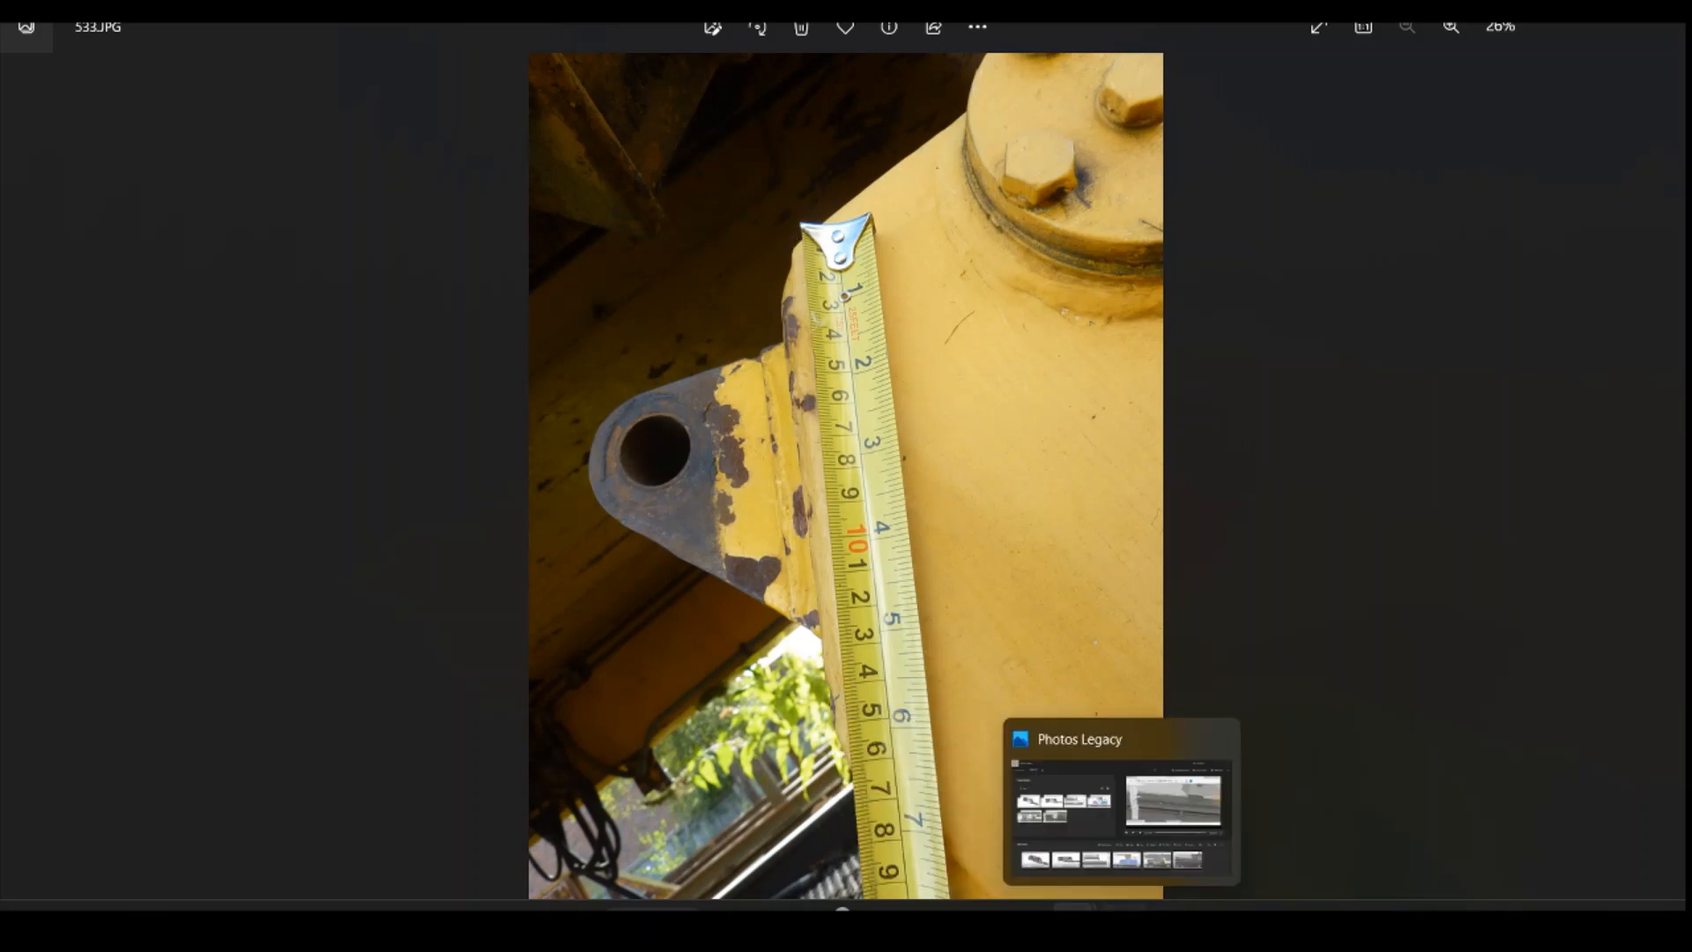
left_click(978, 921)
scroll(802, 586, "down", 1)
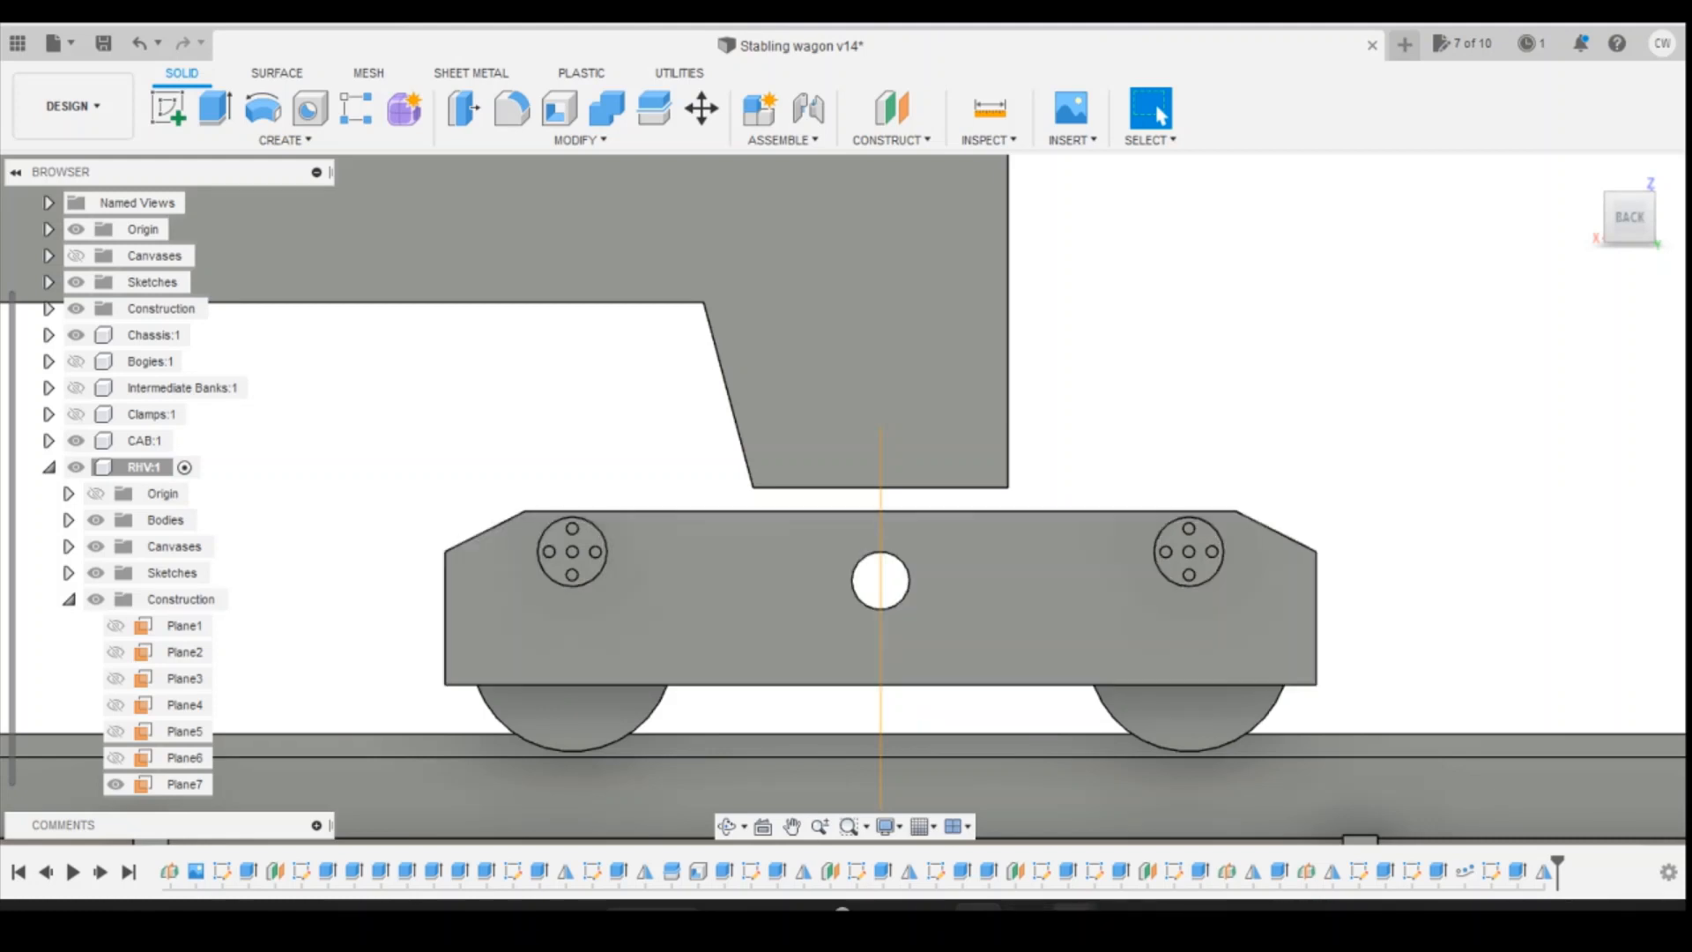
left_click(1030, 848)
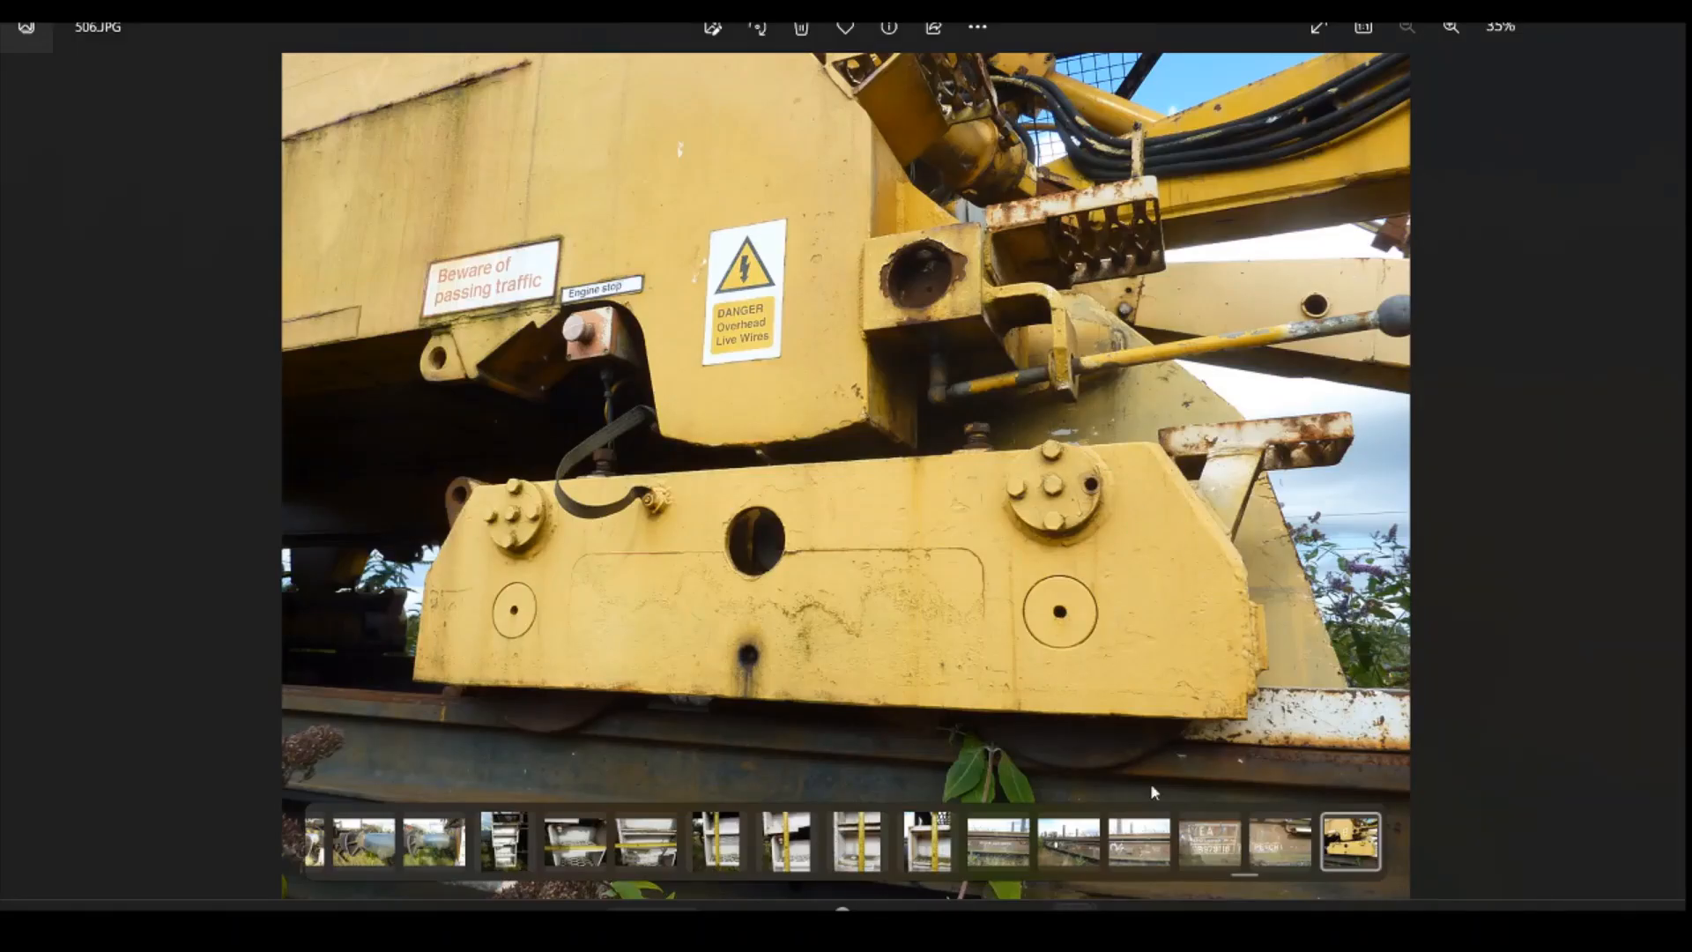
mouse_move(1073, 917)
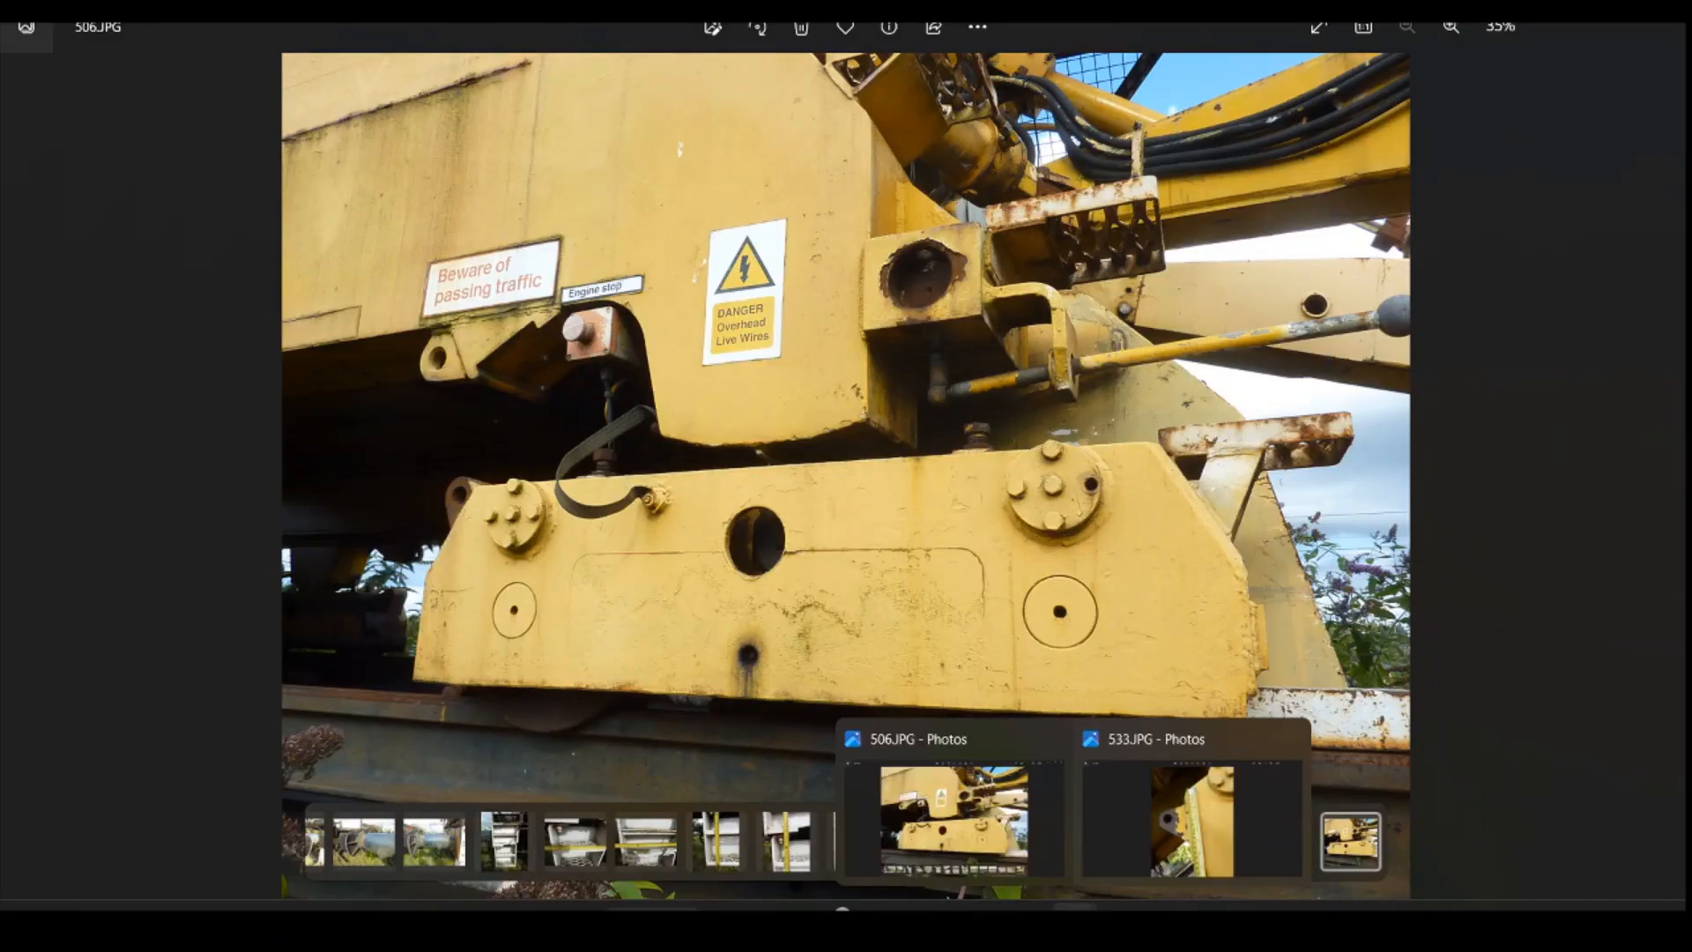
left_click(1022, 916)
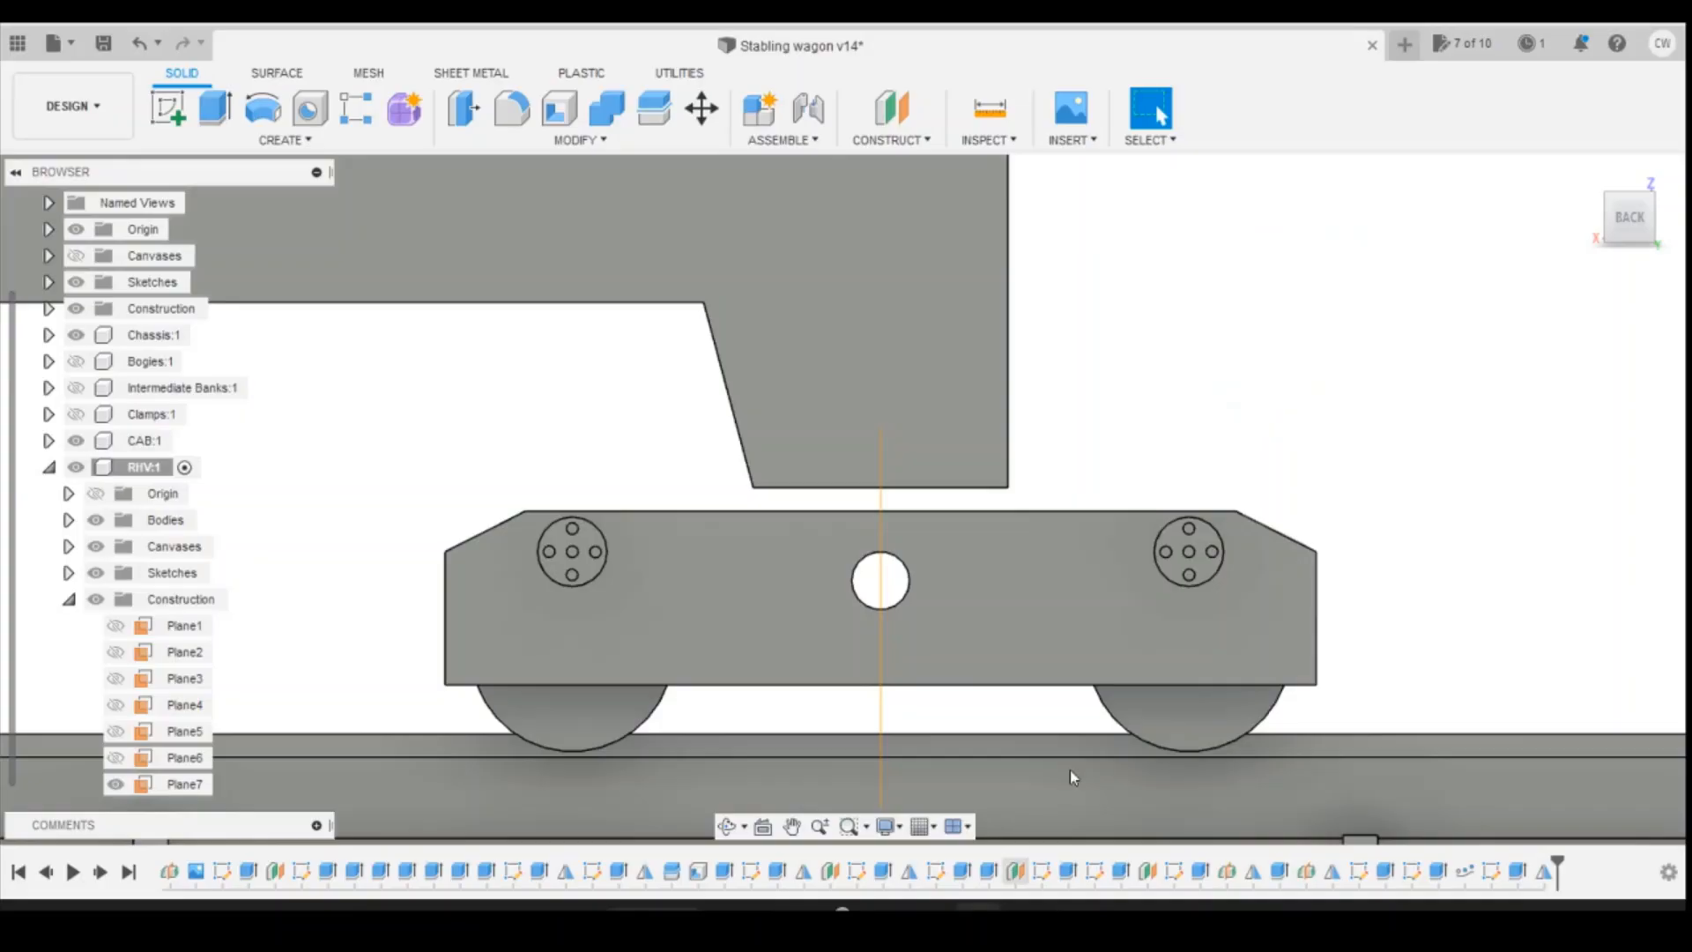
Step: Open the side frame's profile sketch for editing
left_click(863, 506)
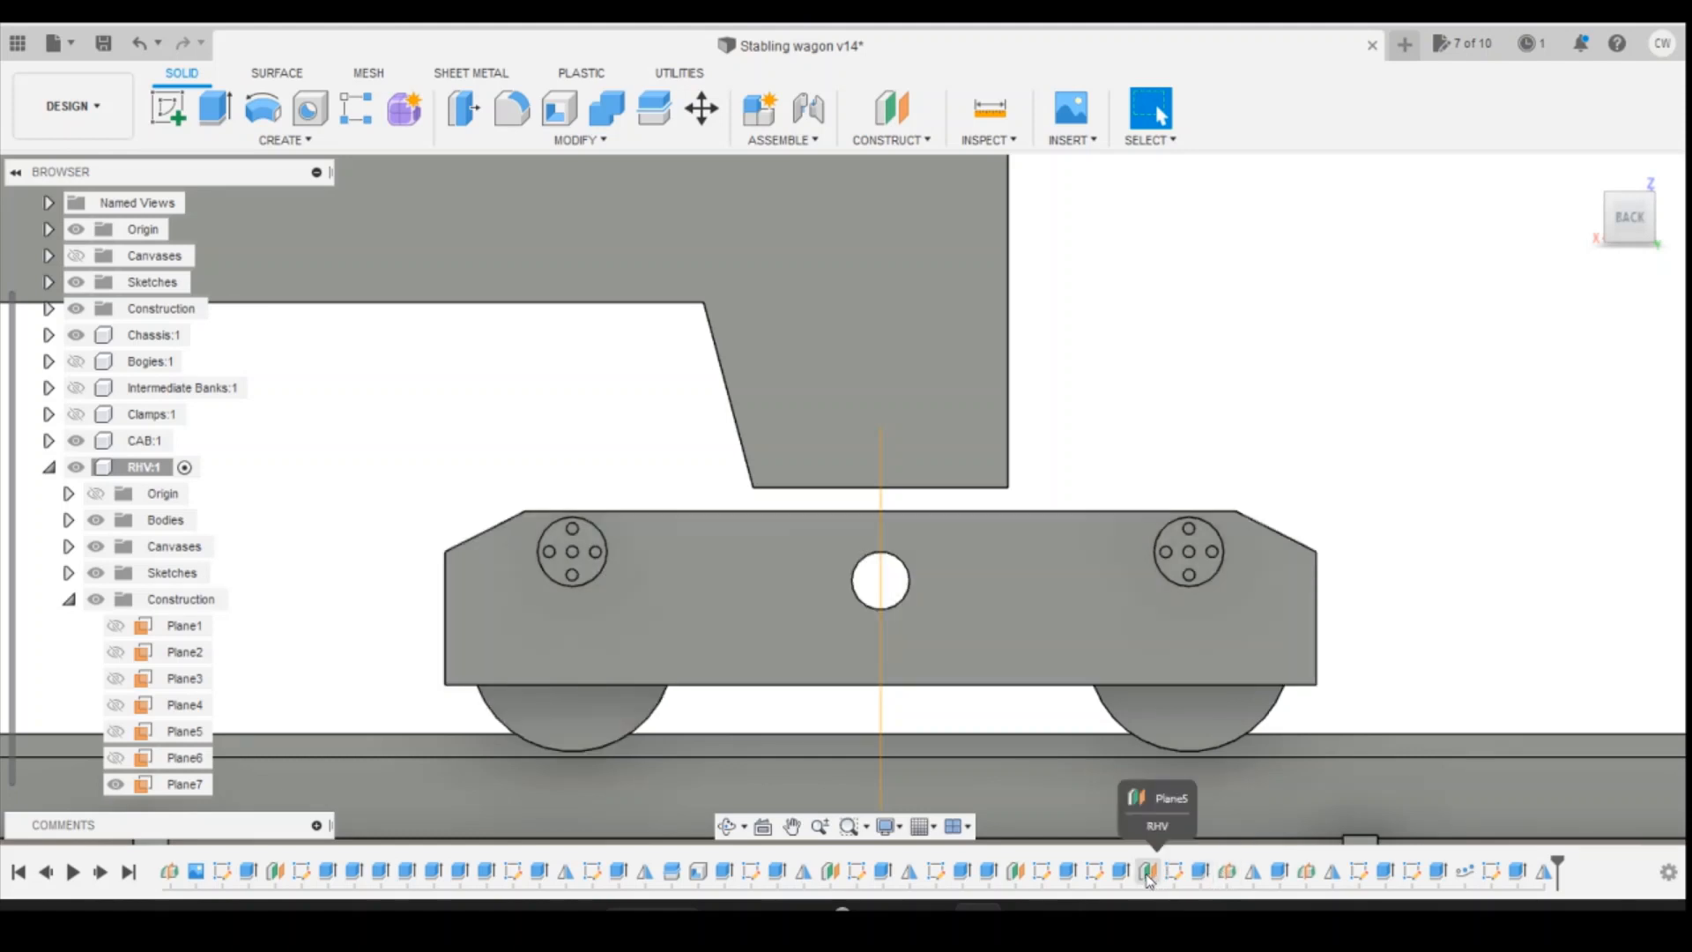
right_click(1096, 872)
left_click(1150, 655)
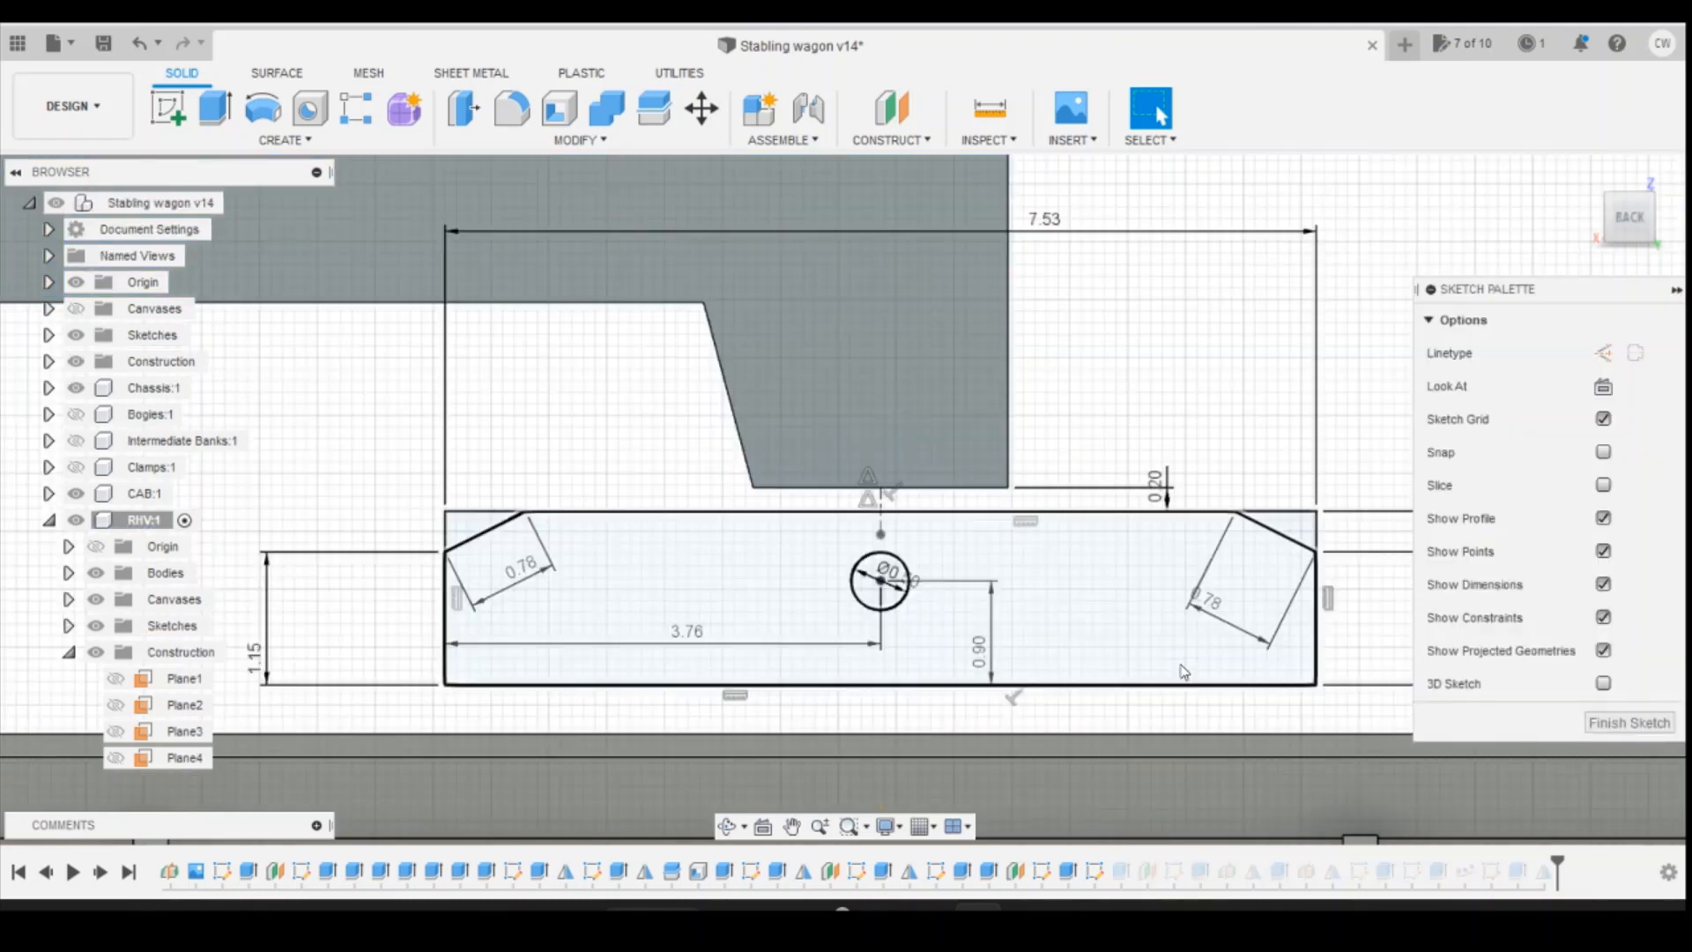
double_click(261, 670)
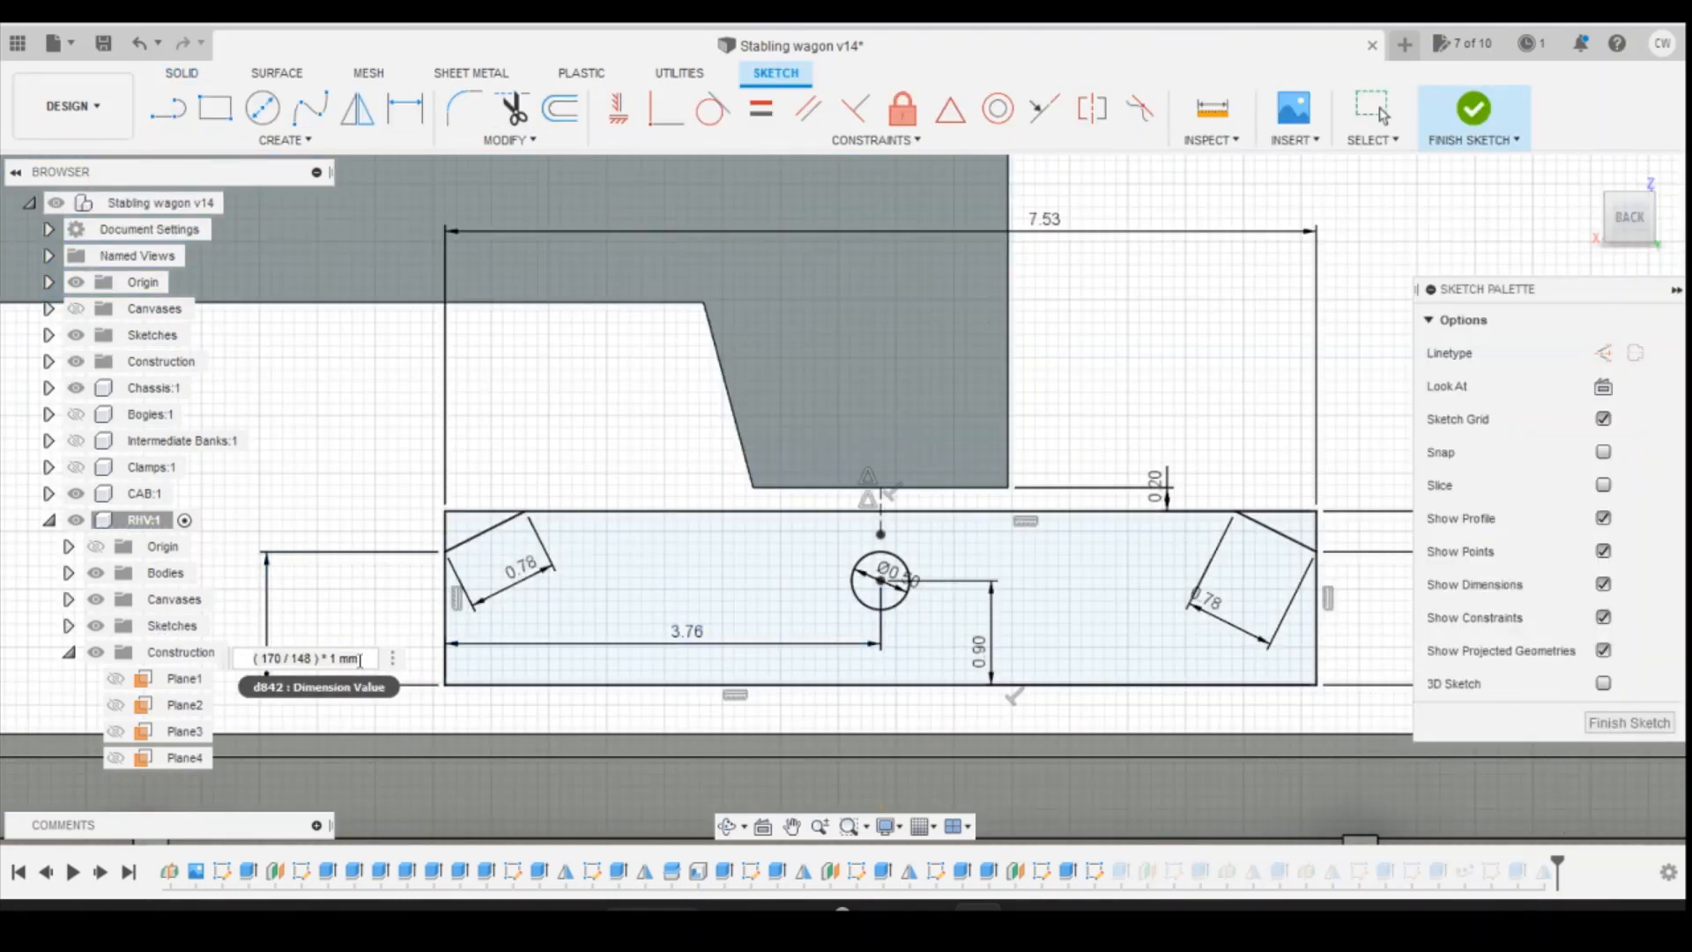
left_click_drag(362, 658, 231, 656)
type("1")
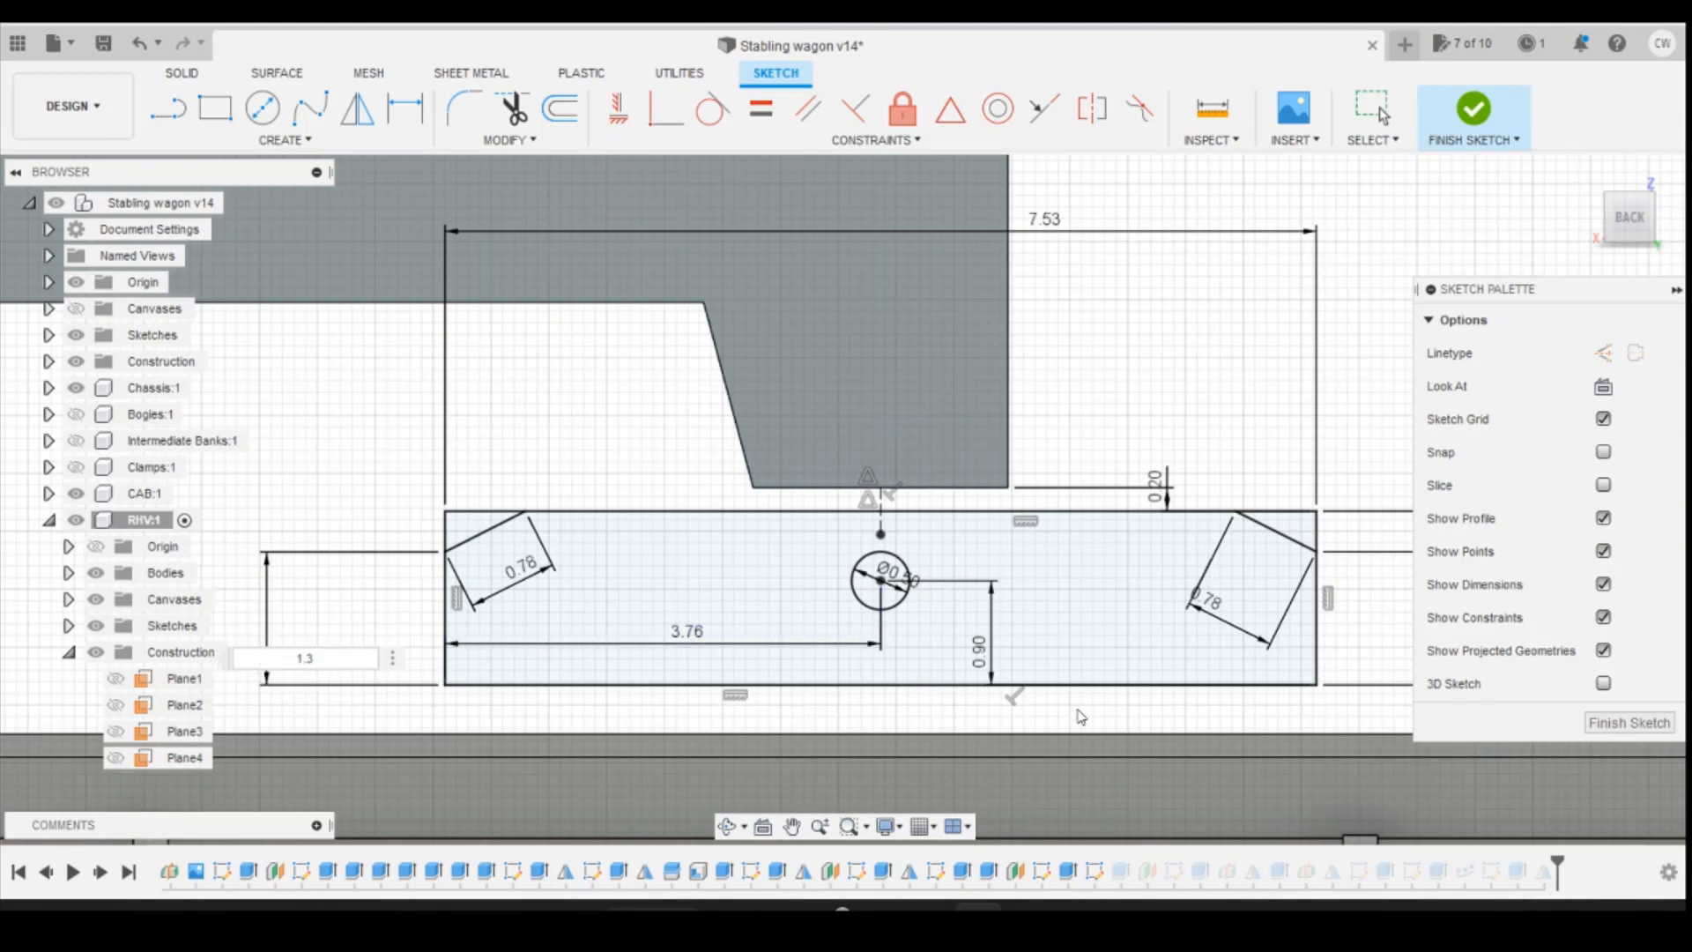
type(".3")
key("Escape")
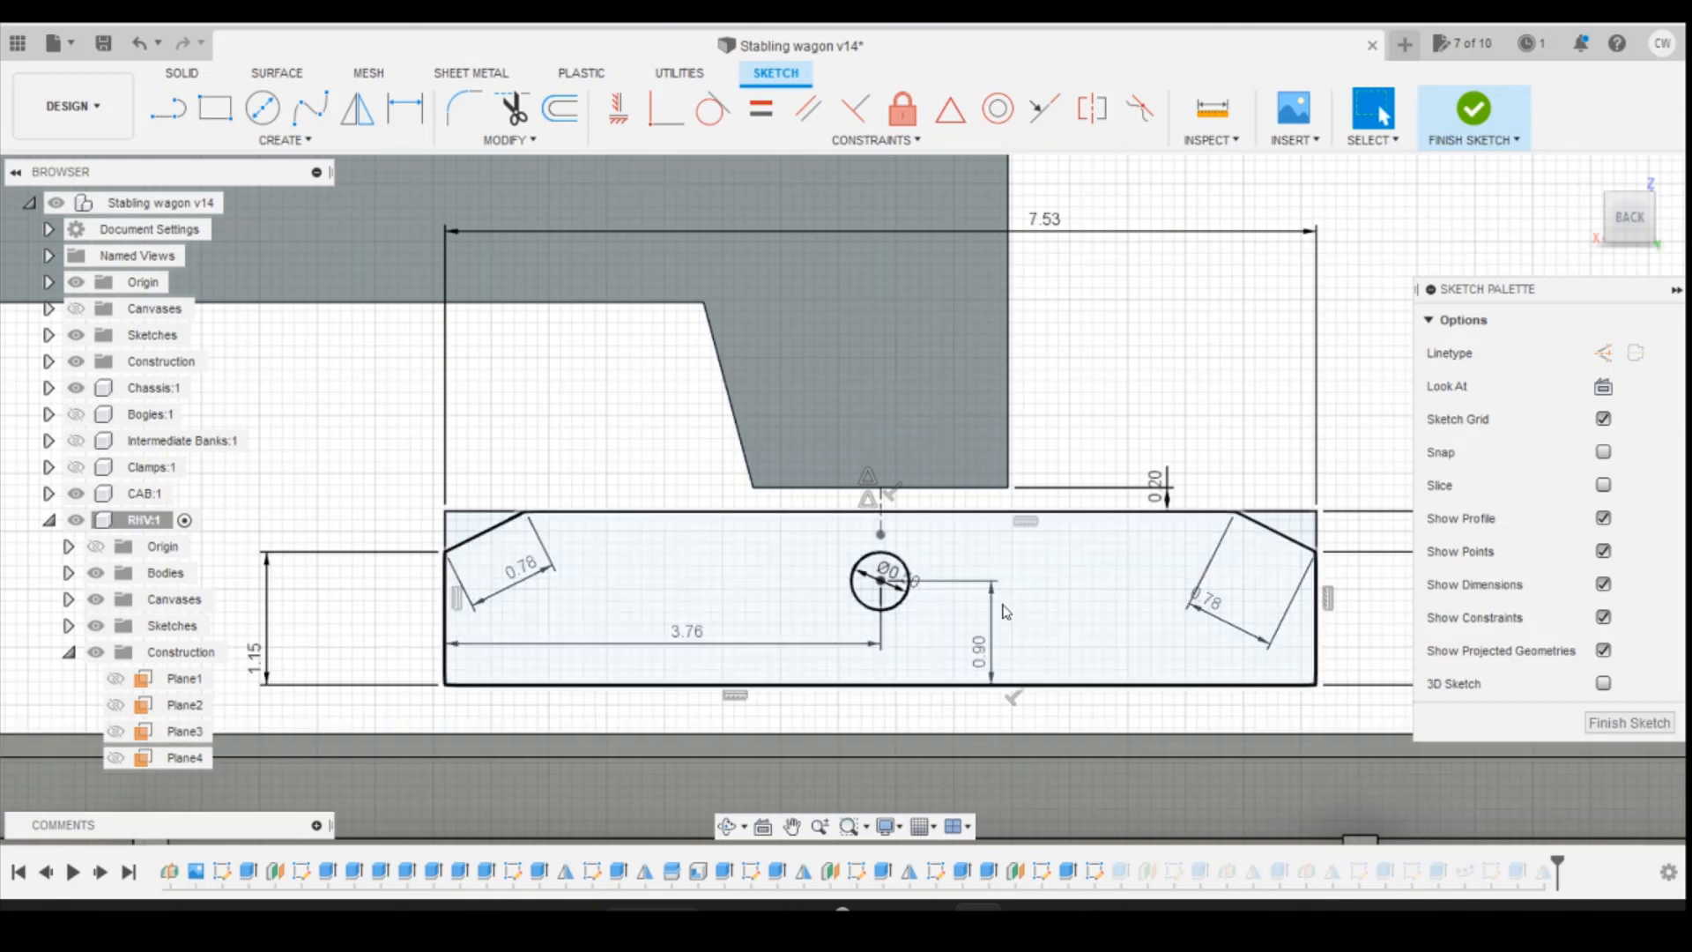
Step: Set the side frame's overall height dimension to 1.8 mm
scroll(975, 637, "down", 2)
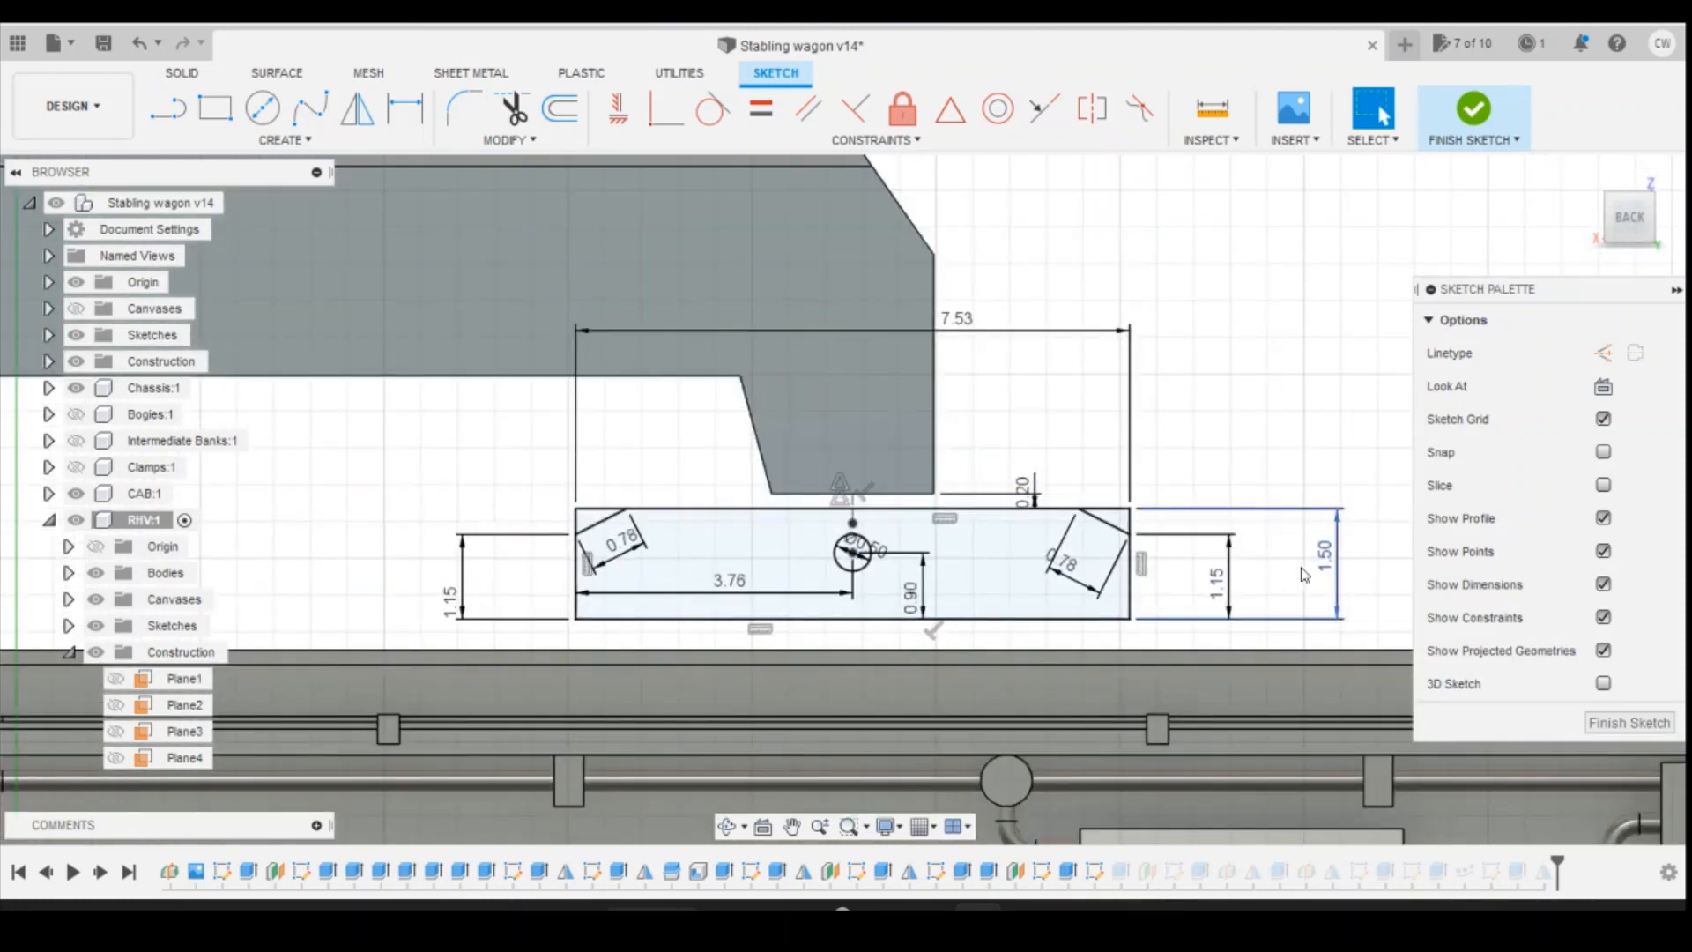
double_click(1334, 562)
left_click(1349, 556)
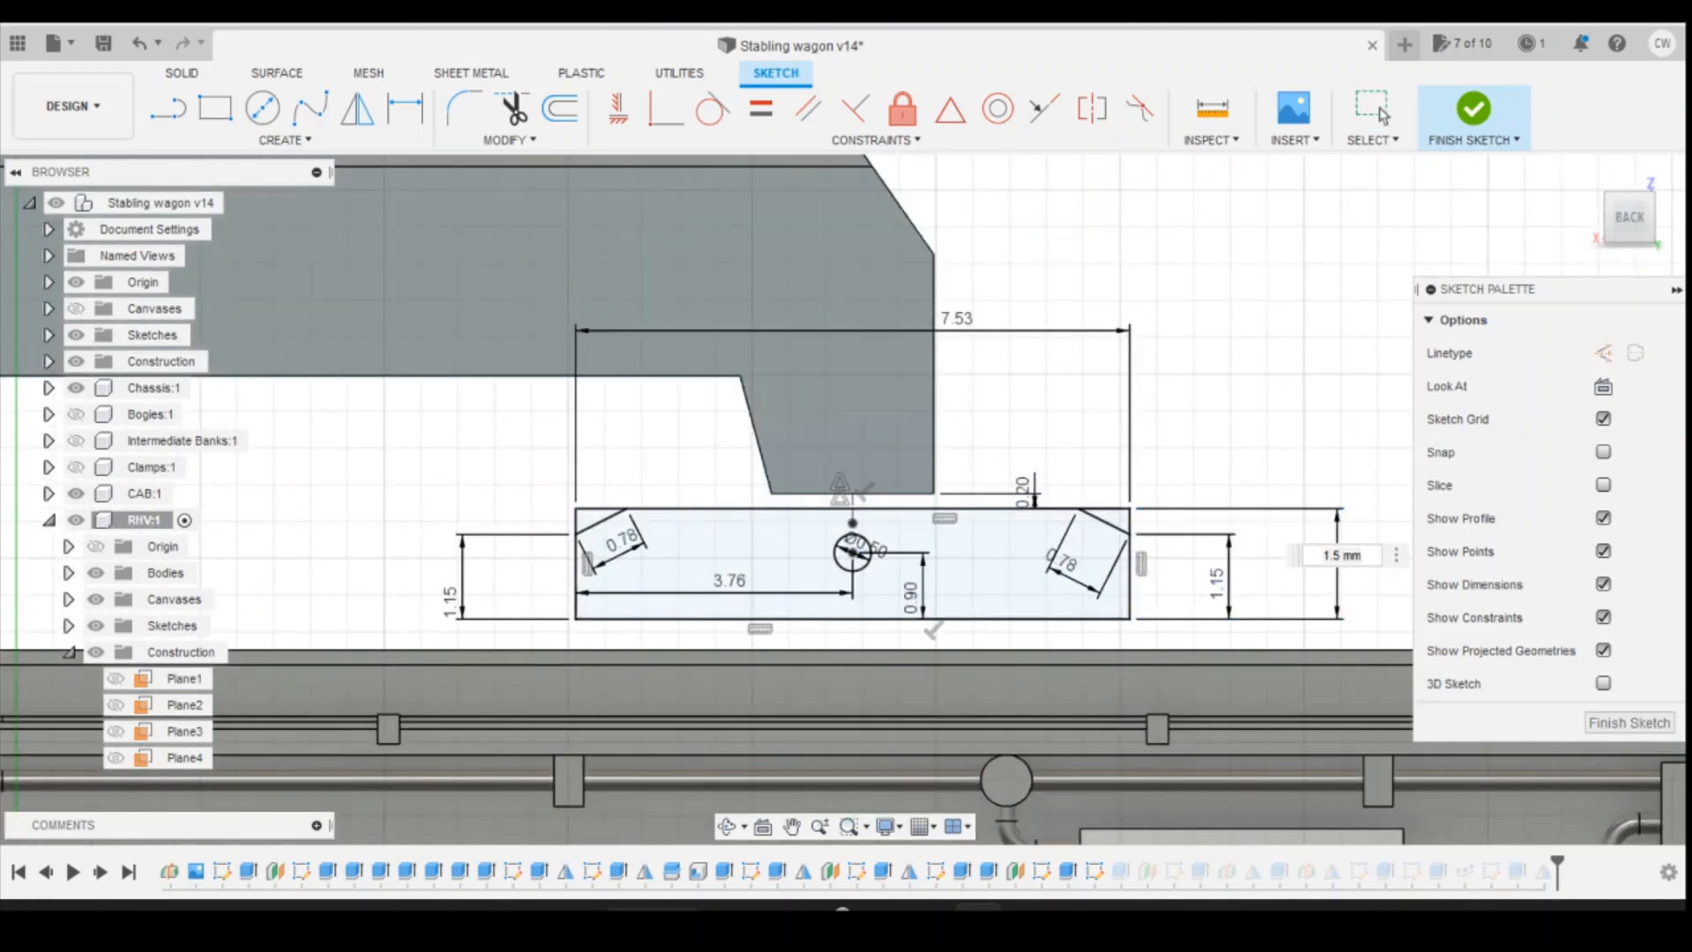
key("ctrl+a")
type("1")
key("Return")
Step: Set the side frame's overall height to 1.75 mm and finish the sketch
double_click(1328, 574)
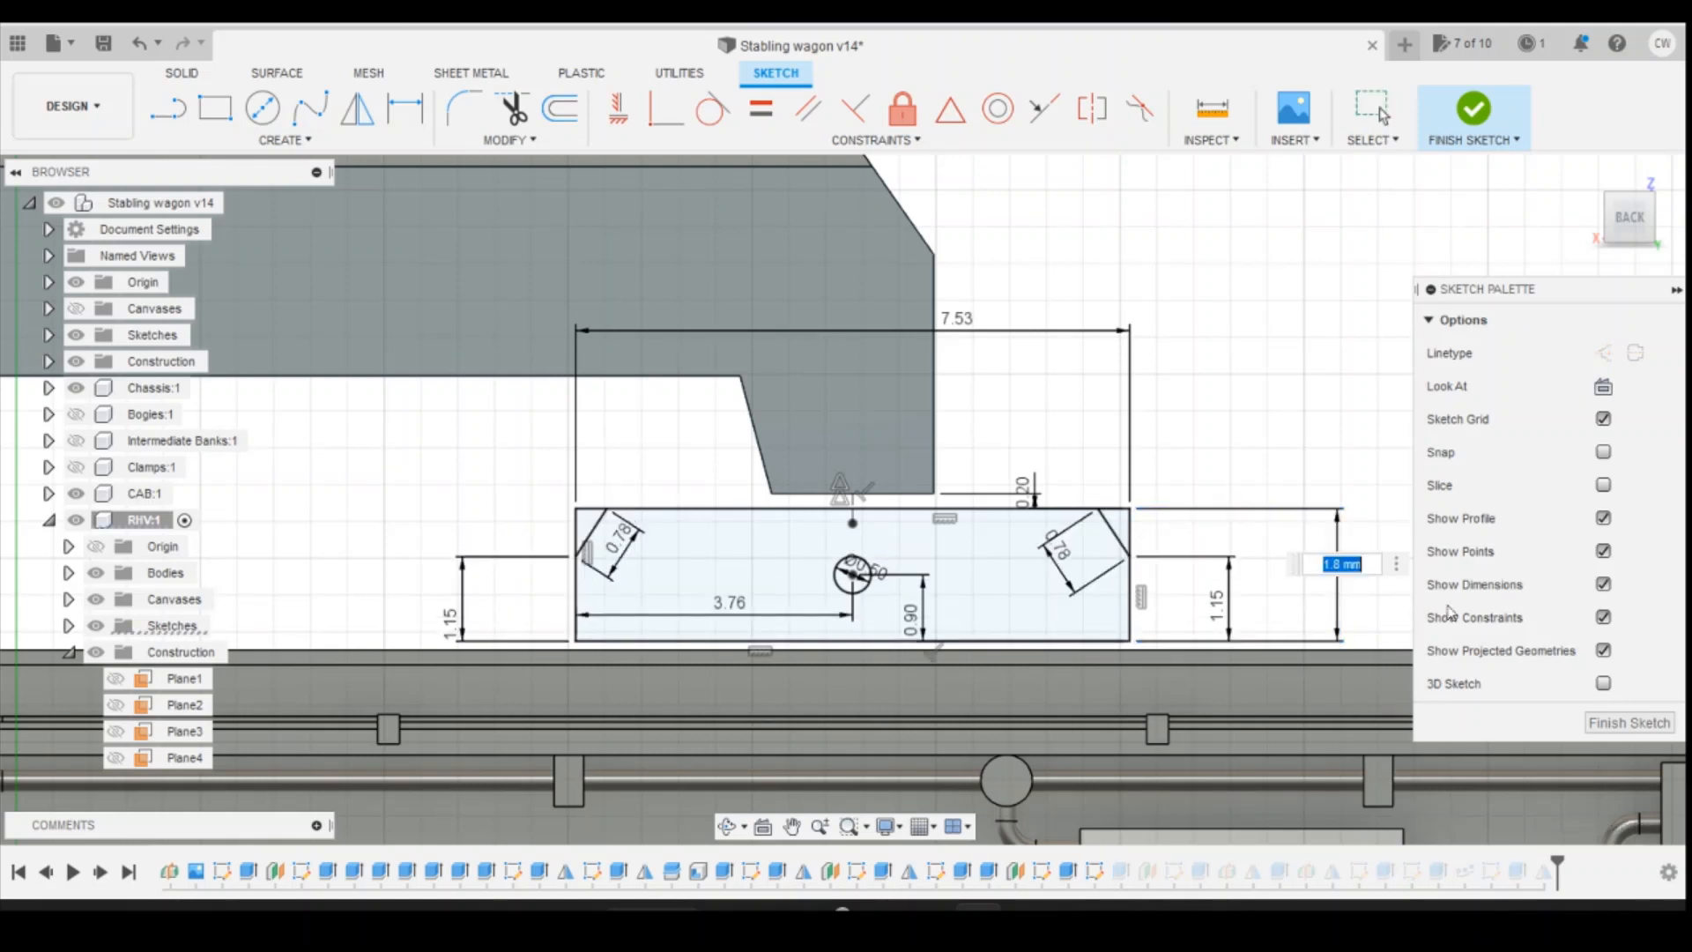
type("1.75")
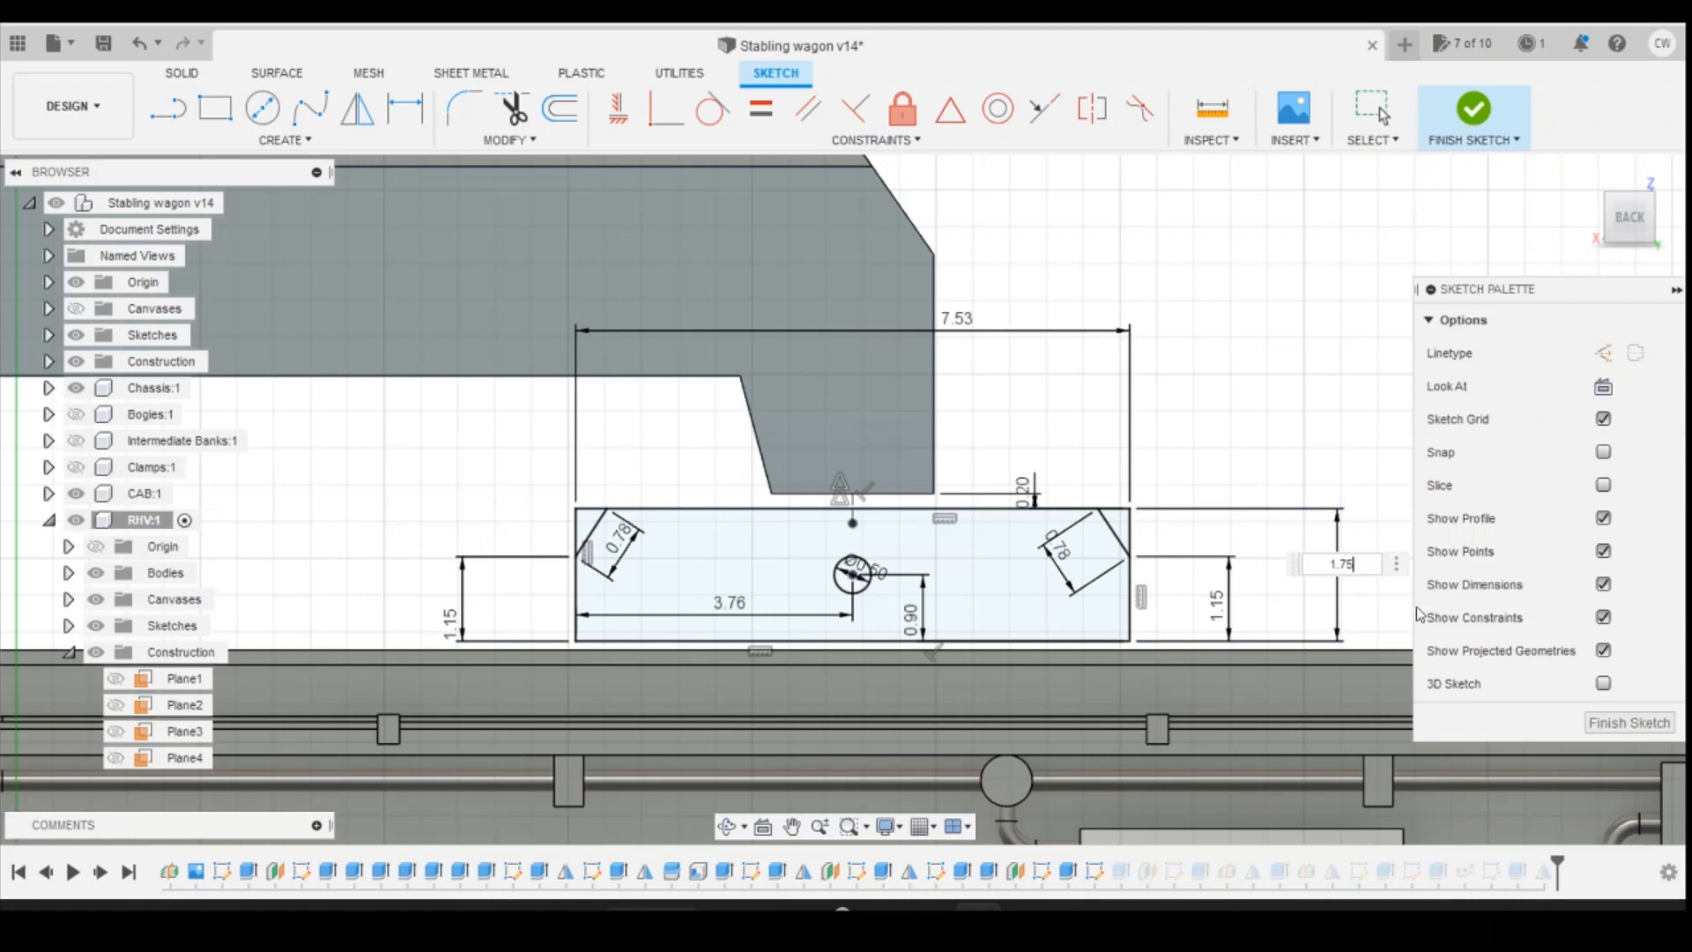
key("Return")
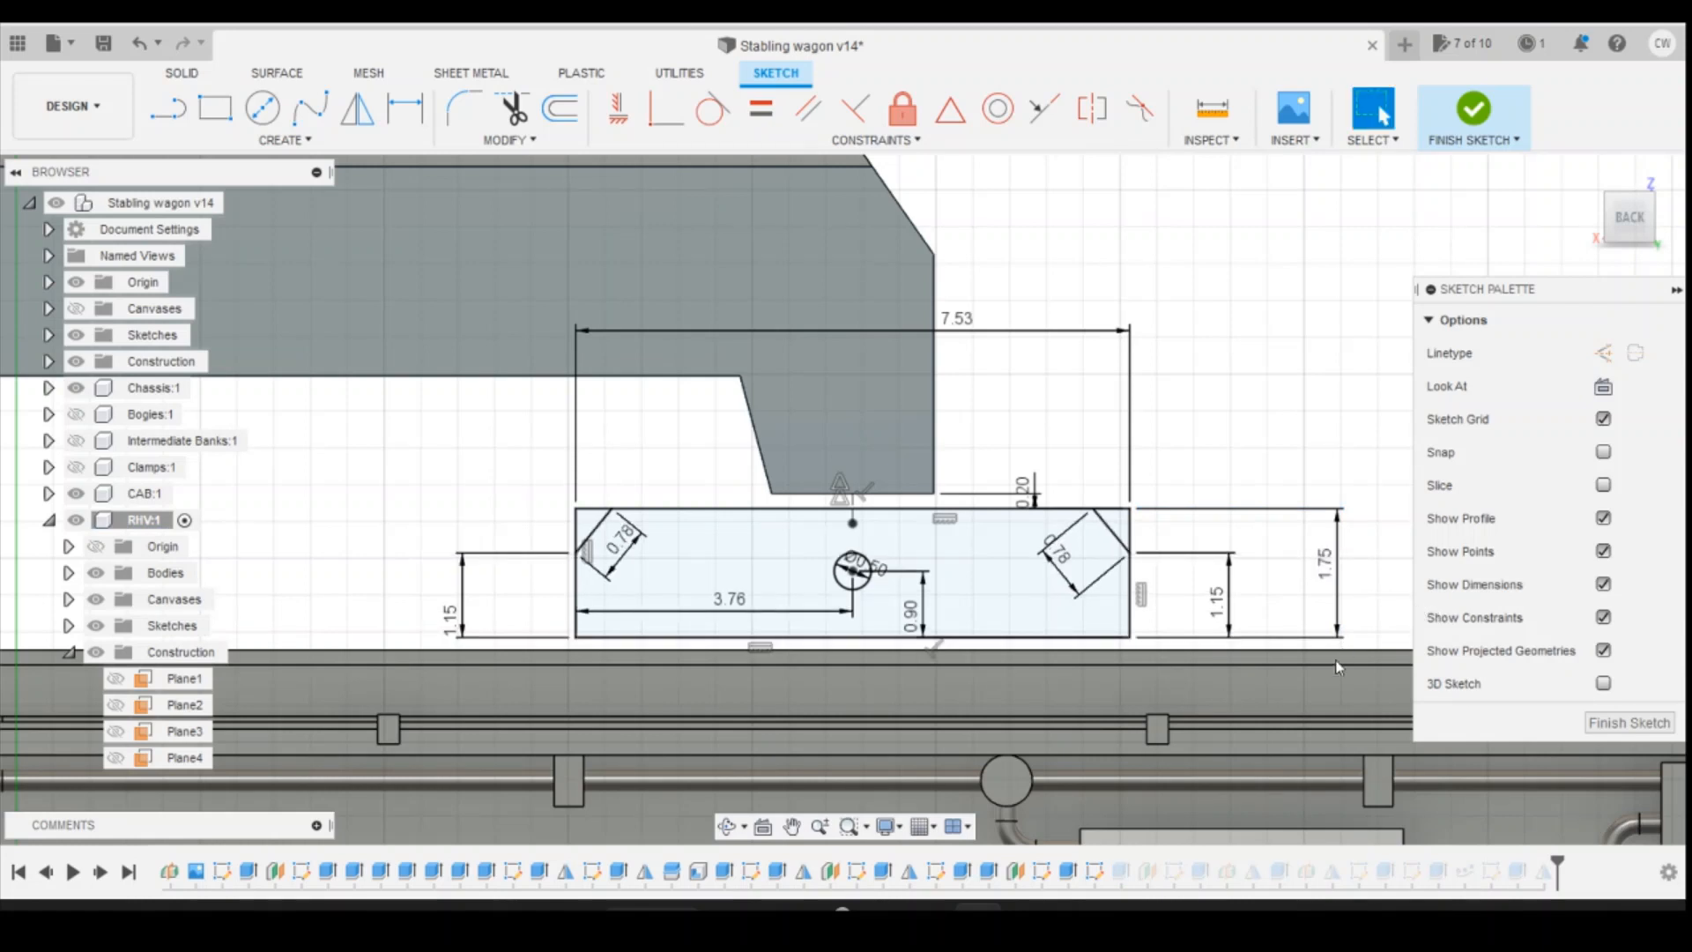
mouse_move(1073, 908)
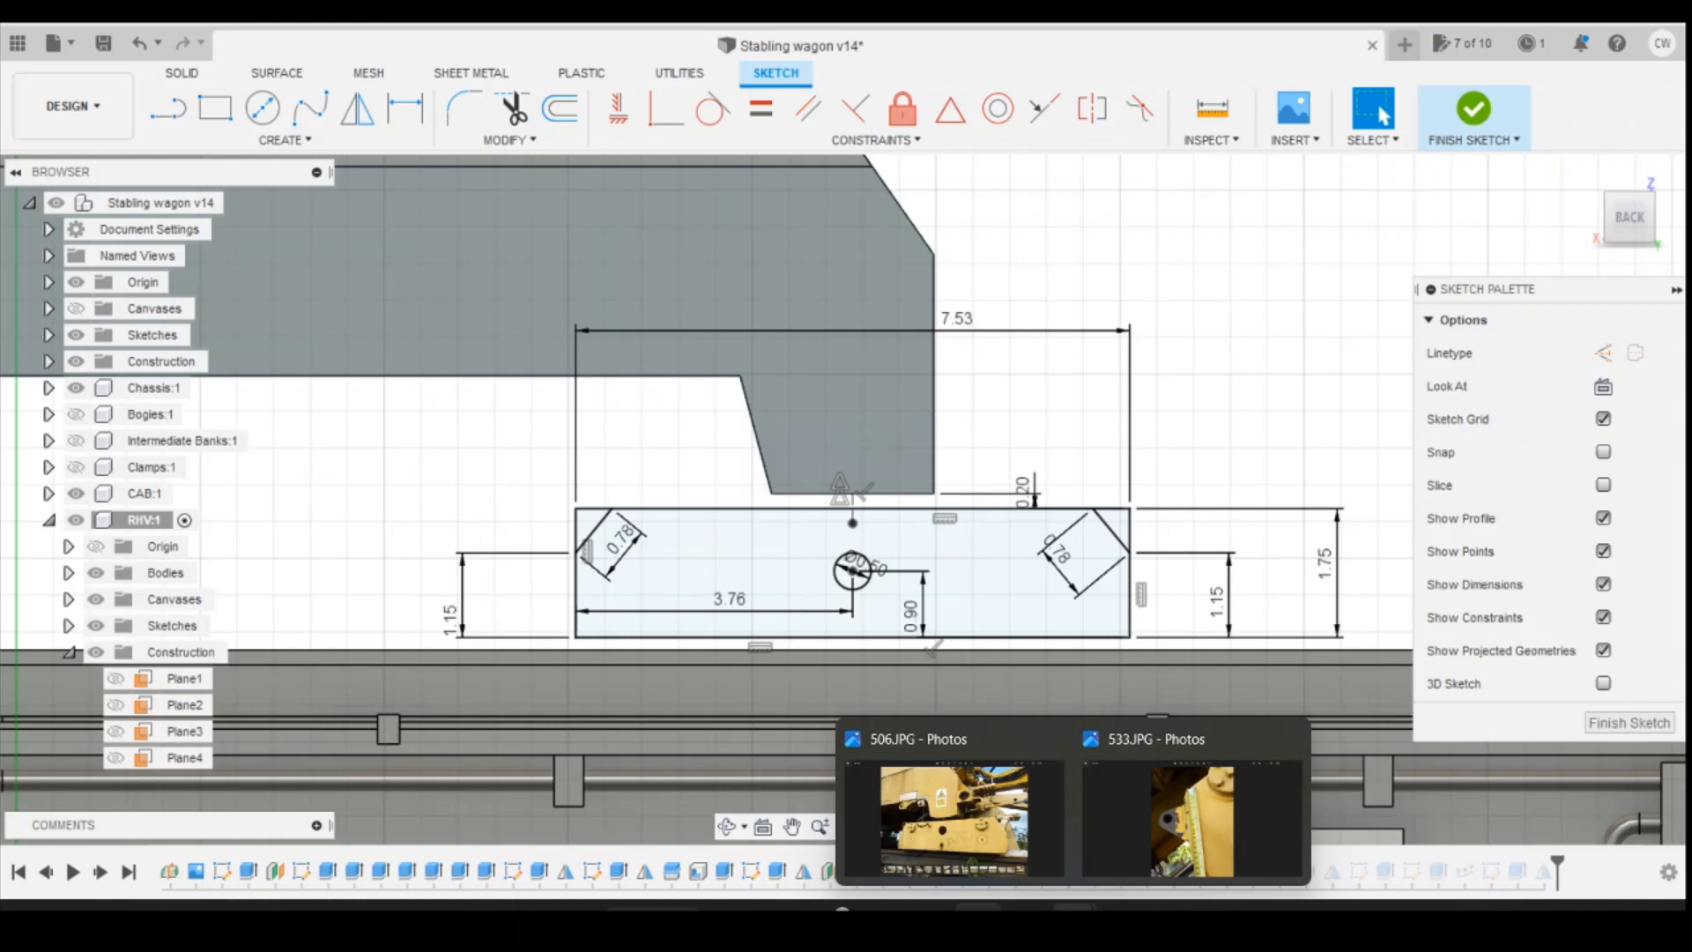
left_click(1478, 114)
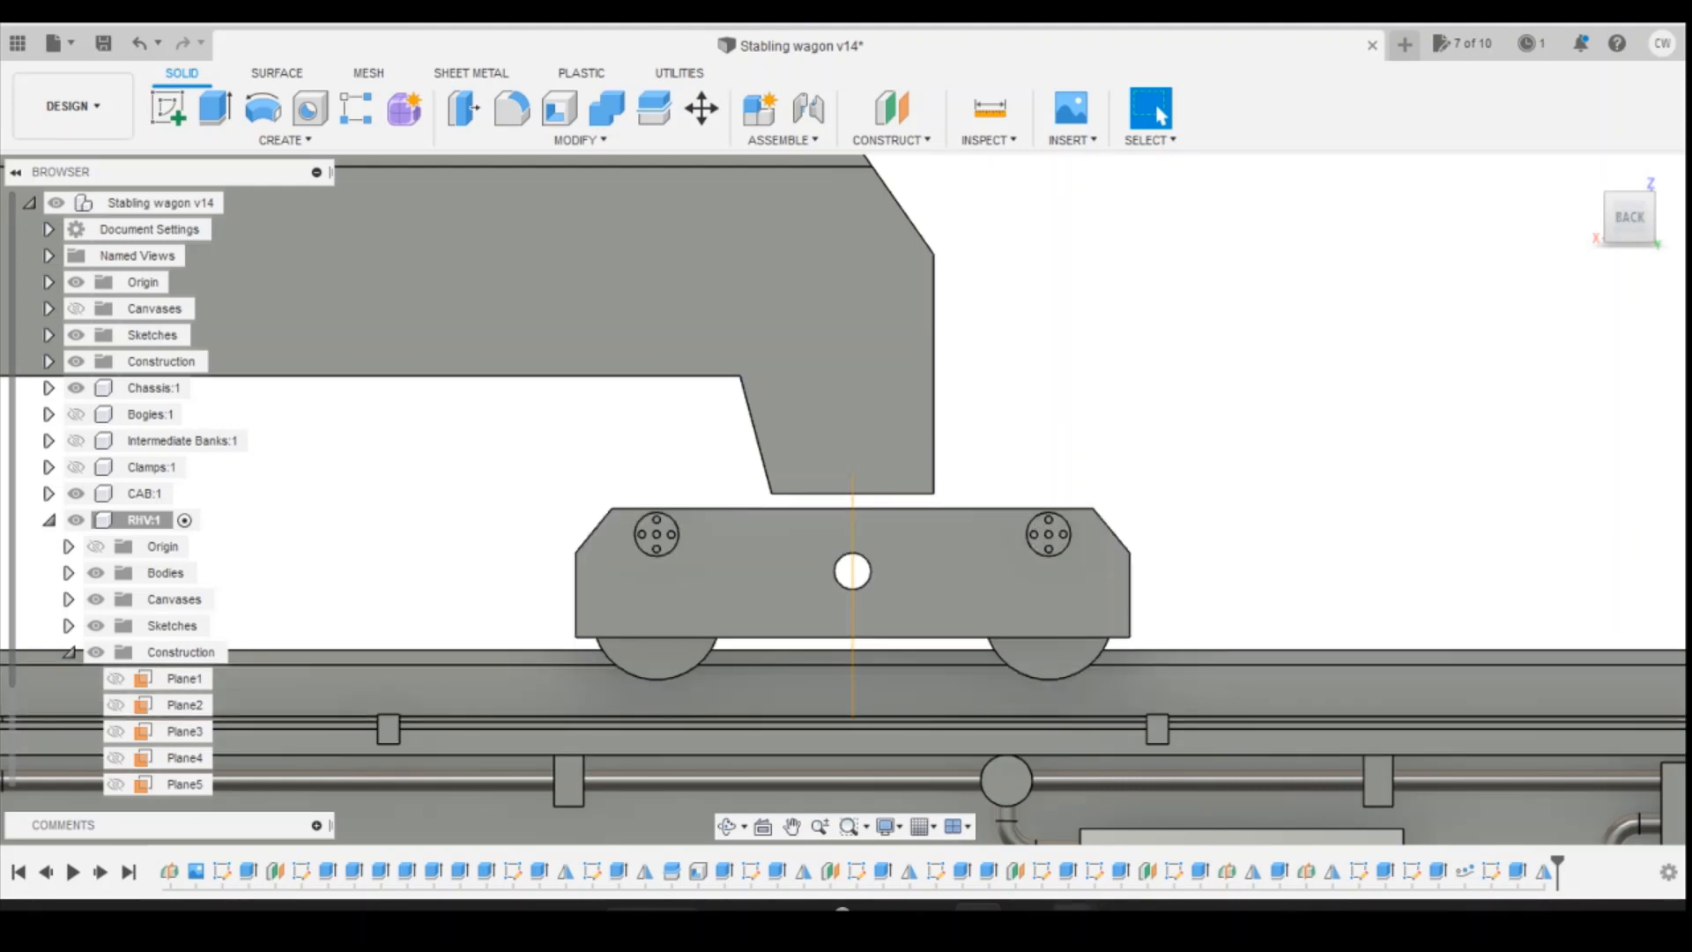
Step: Open the wheel's circle sketch for editing
mouse_move(1074, 921)
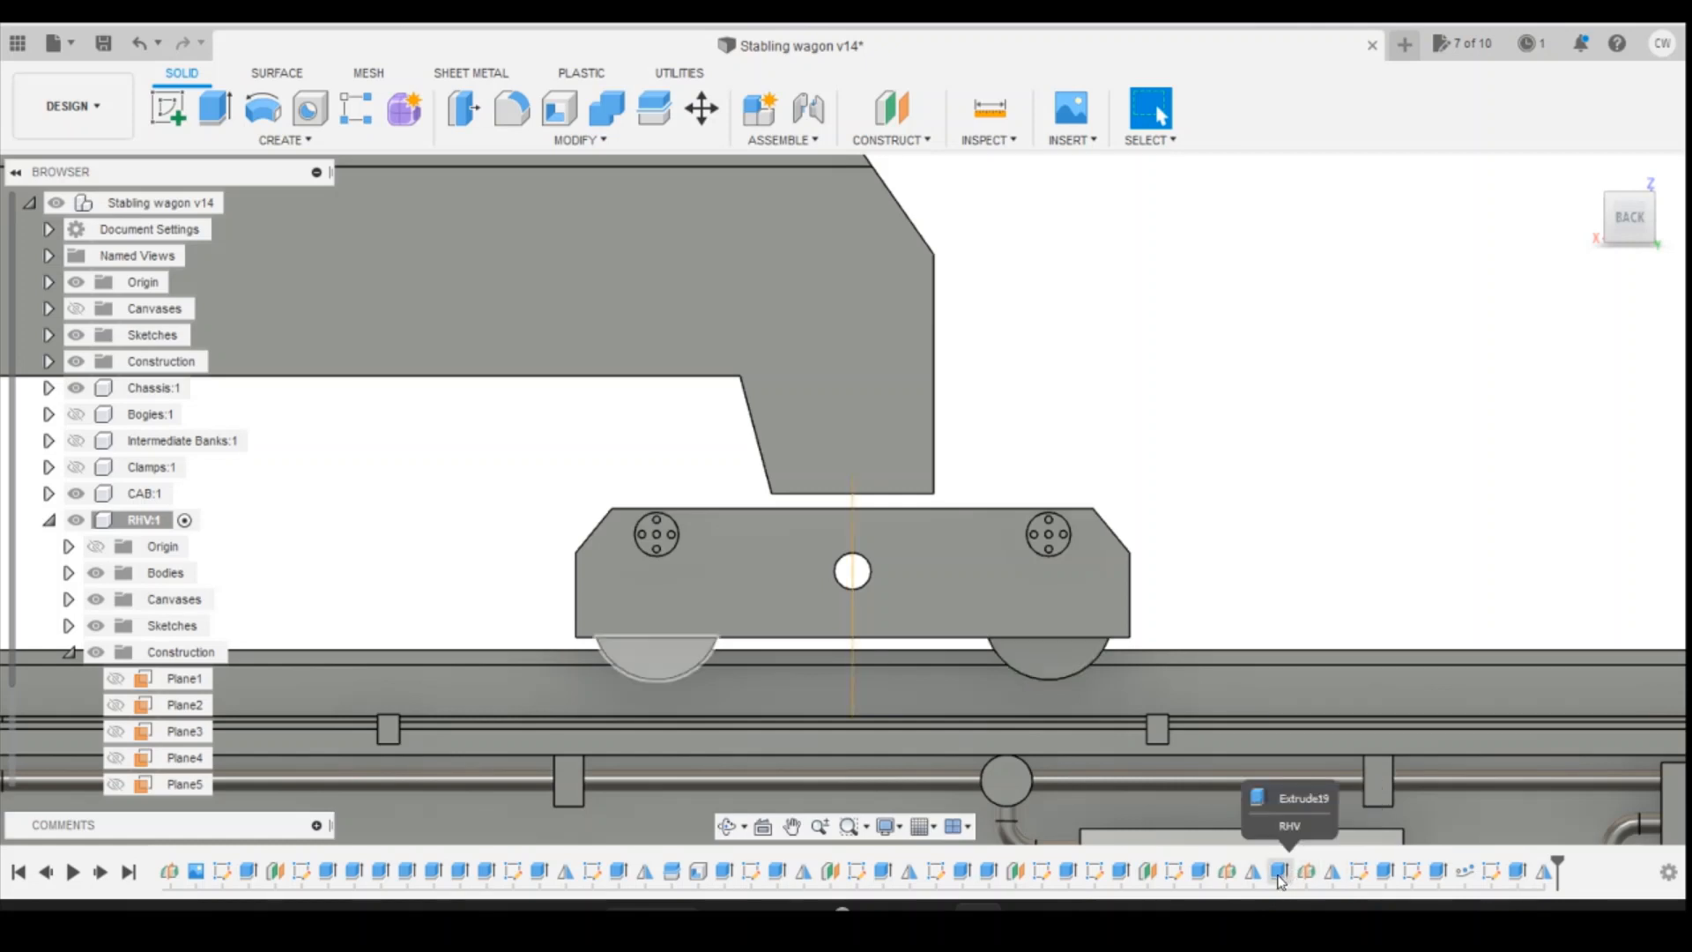
right_click(1187, 874)
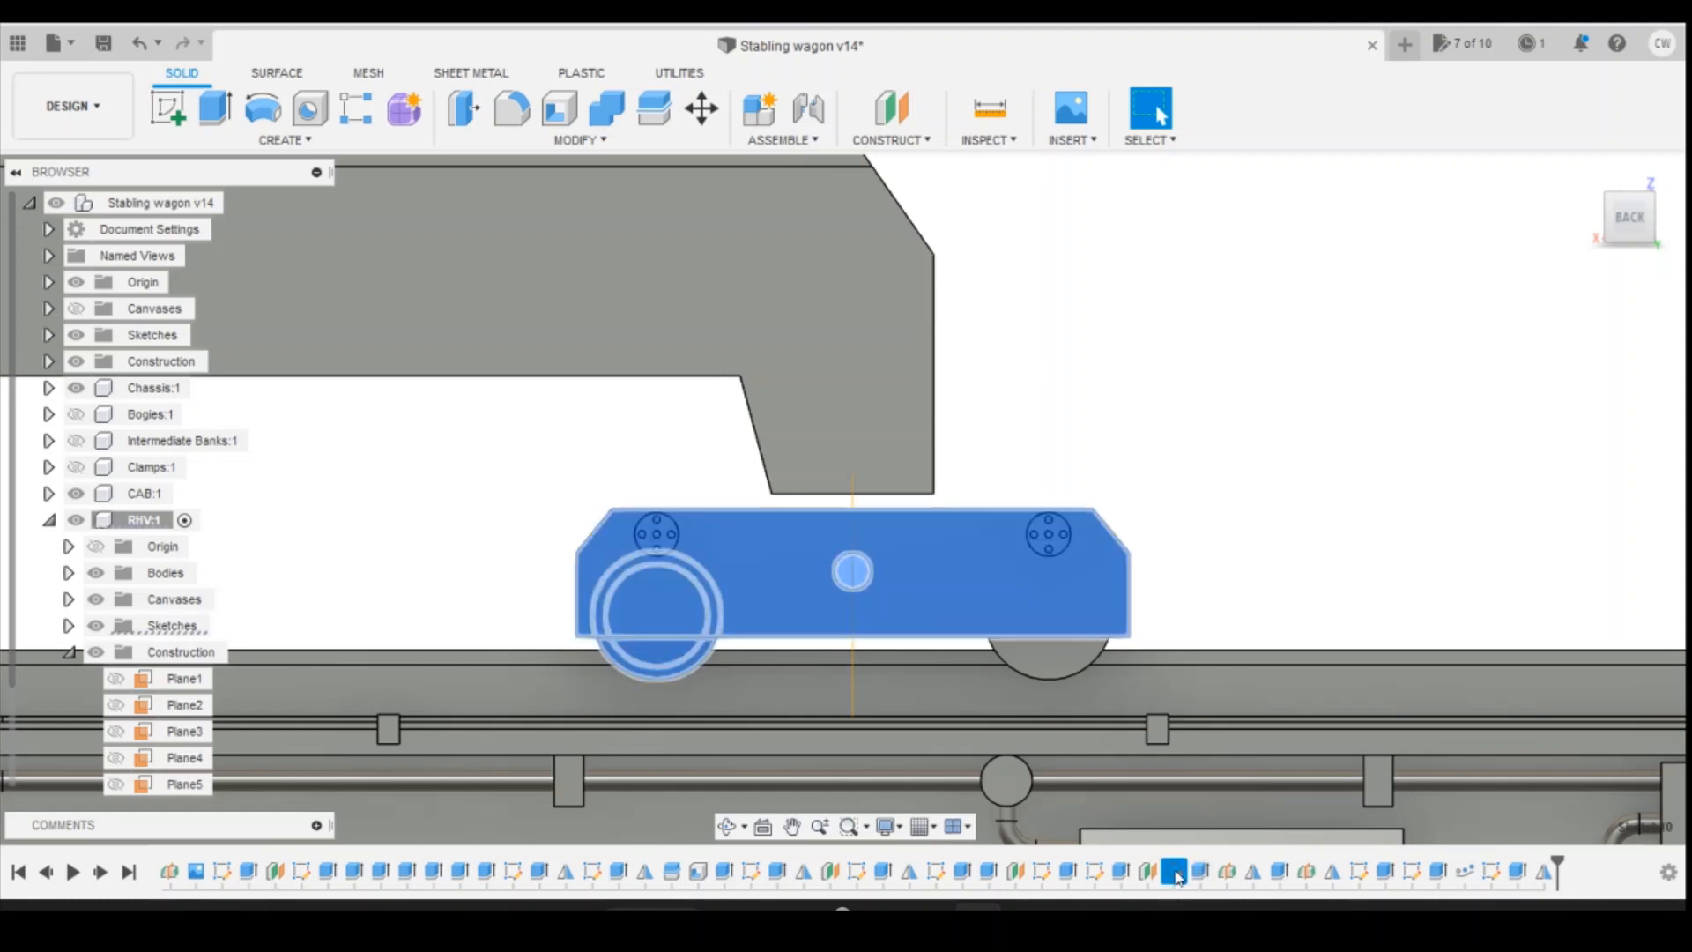
left_click(1238, 667)
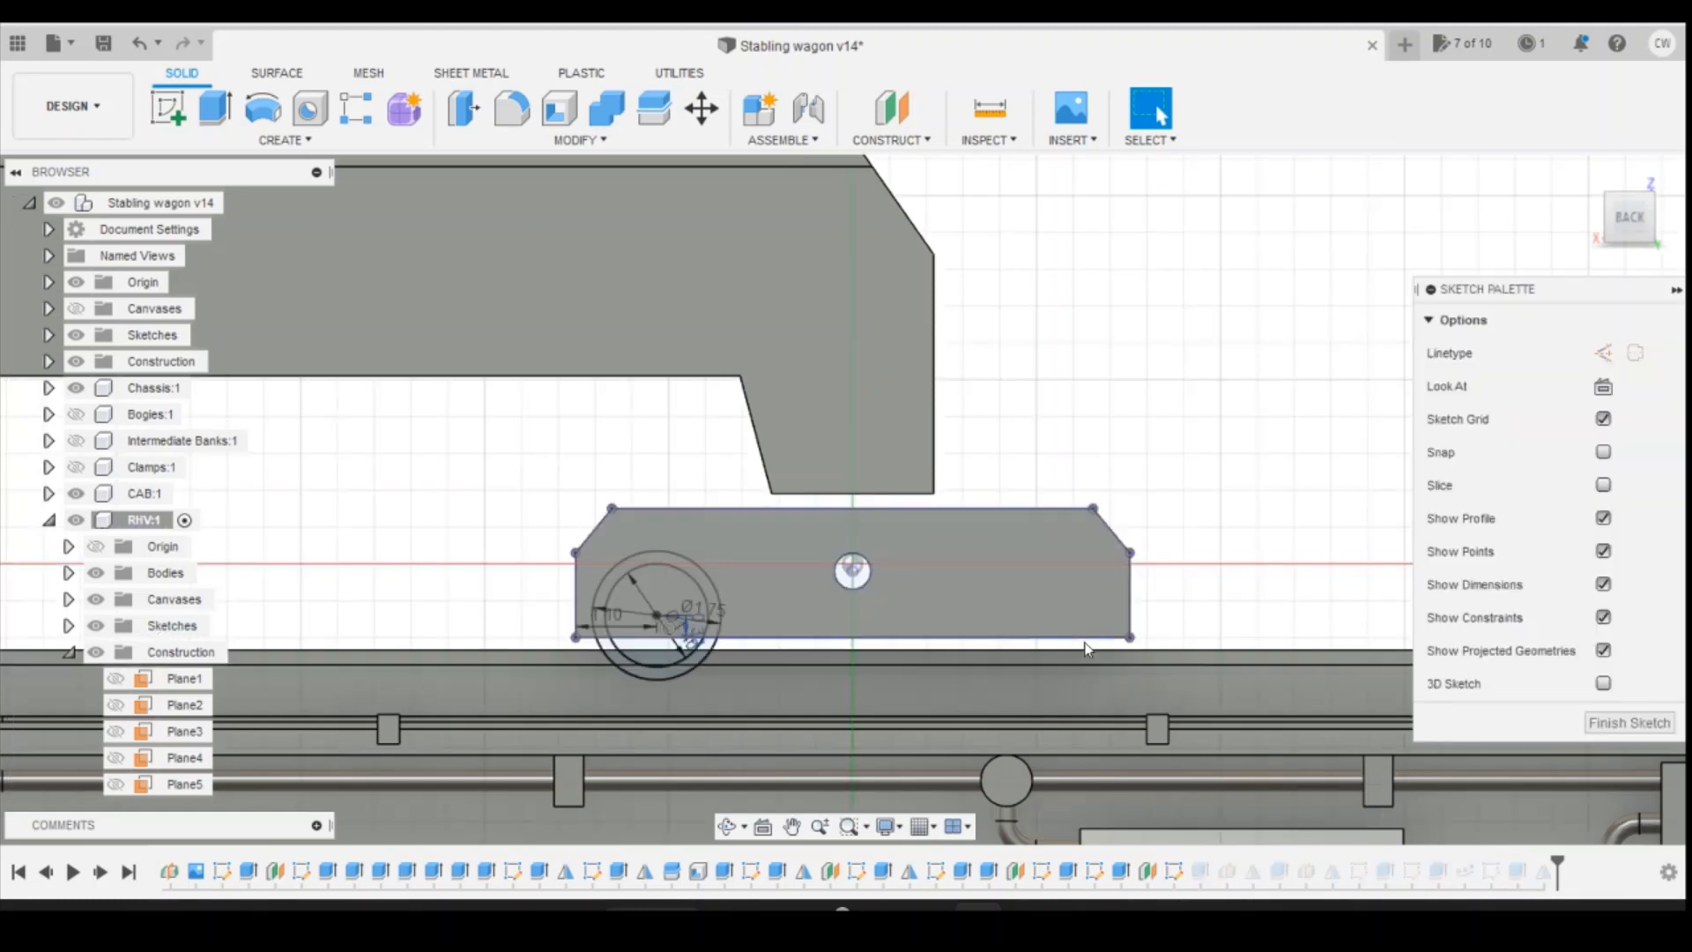
scroll(622, 585, "up", 4)
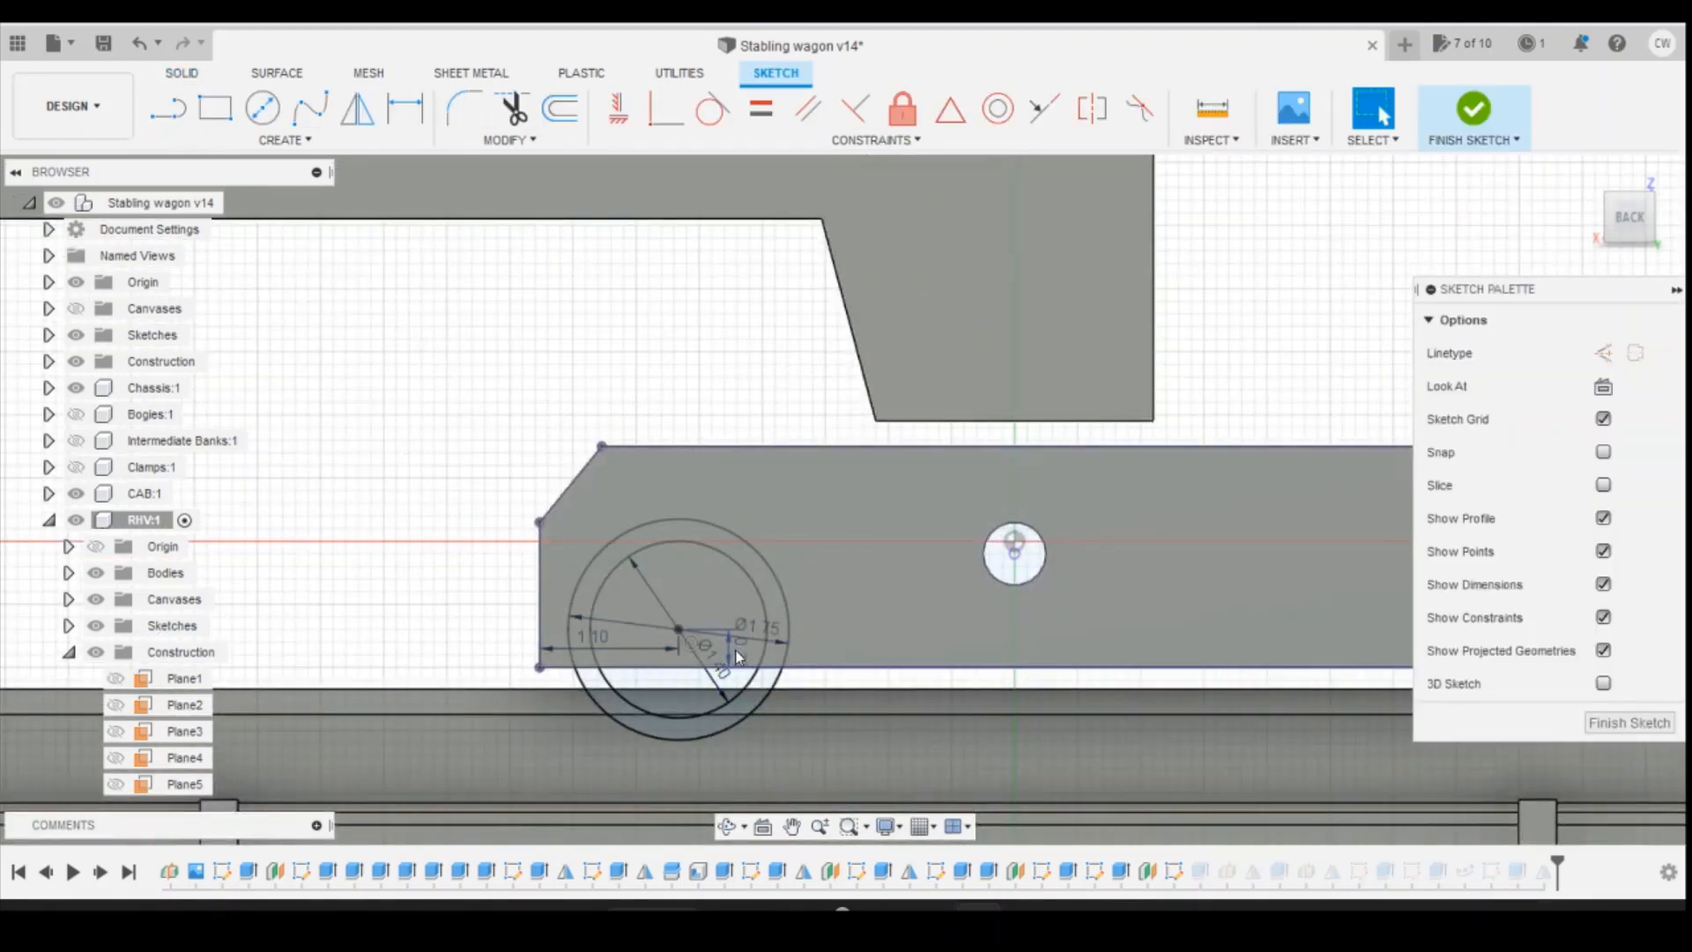
Step: Try heights of 1.45, 0.45 and 0.6 mm for the wheel centre above the side frame's lower edge
double_click(738, 657)
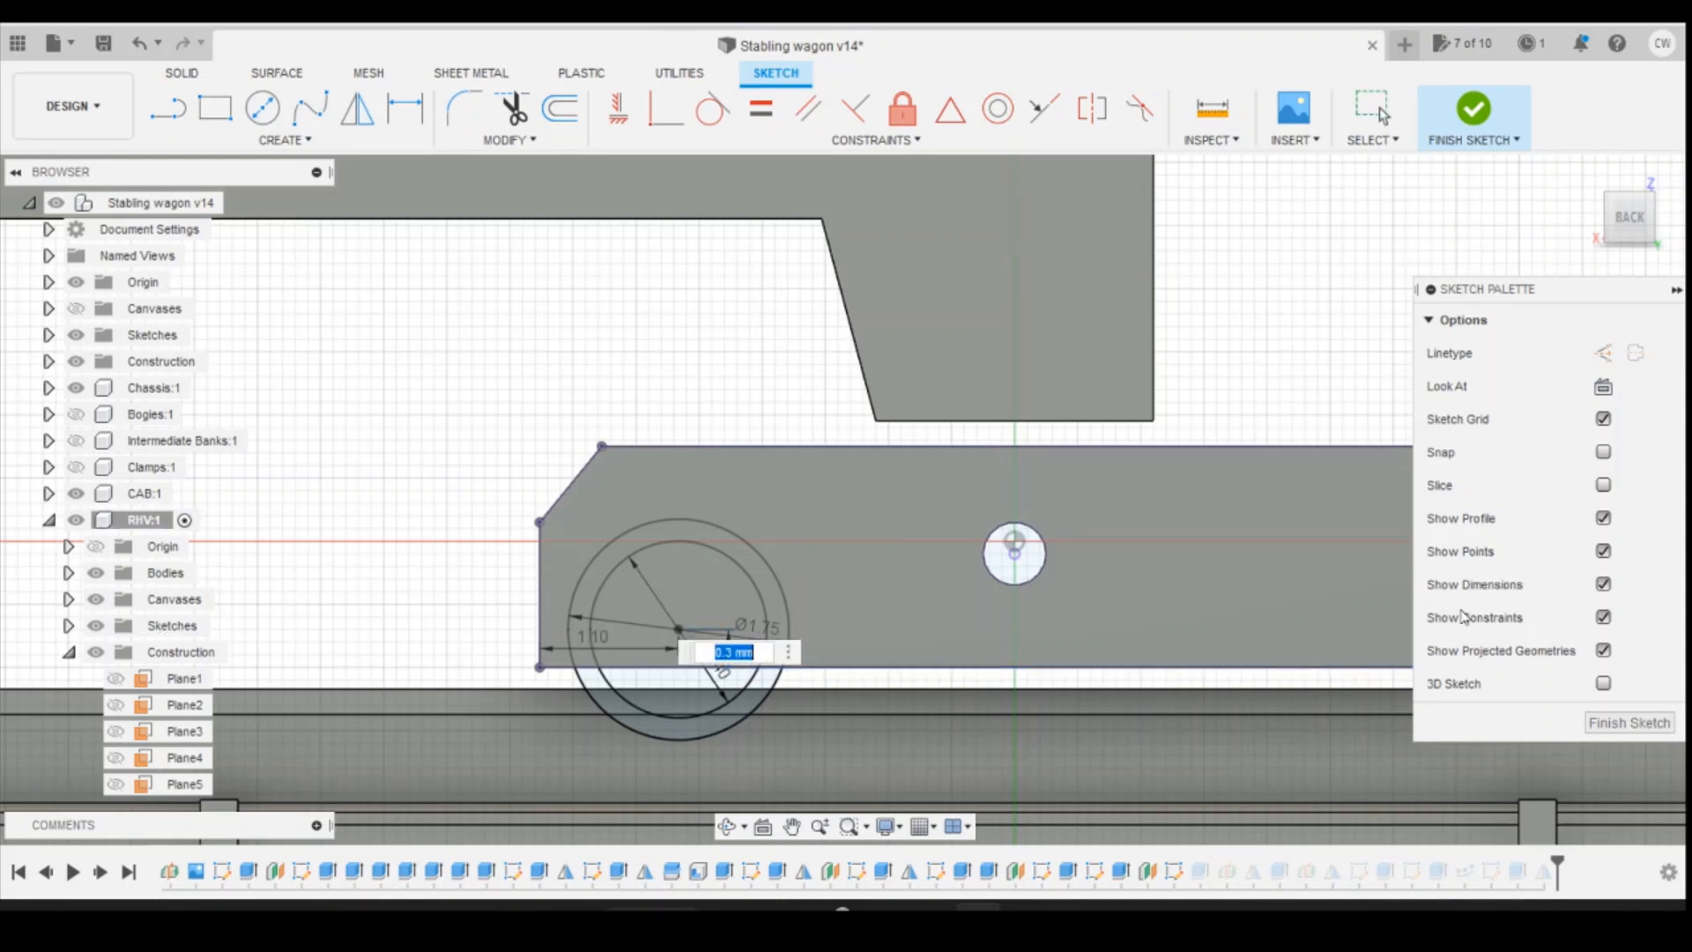
type("1")
key("Return")
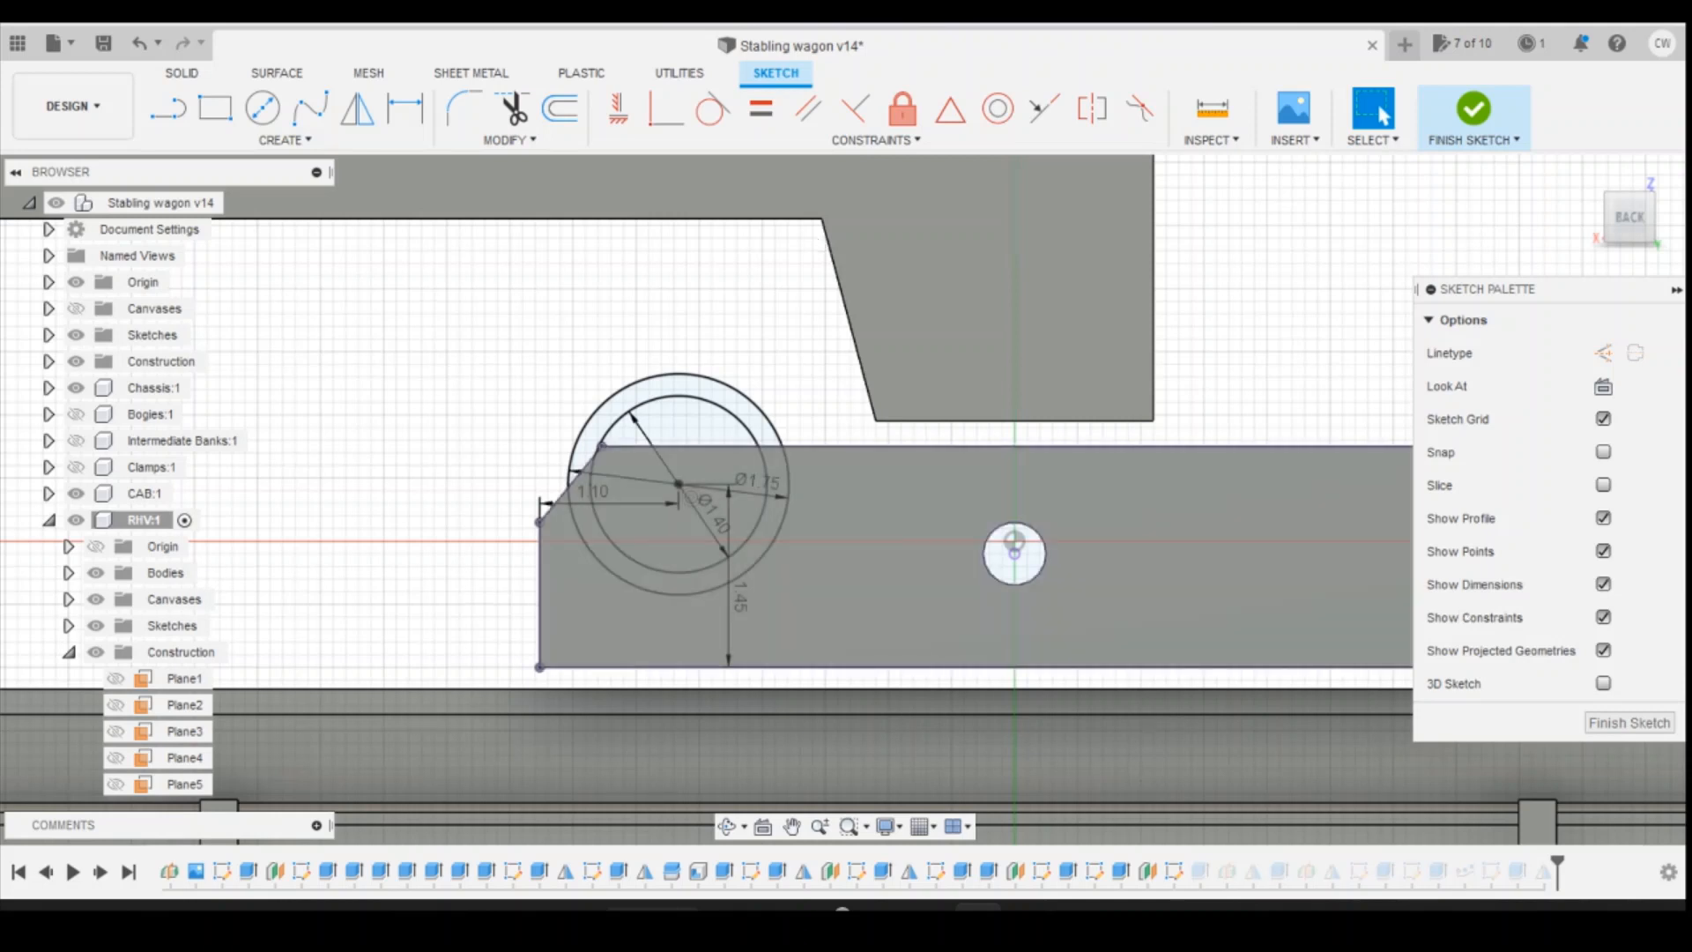
double_click(737, 603)
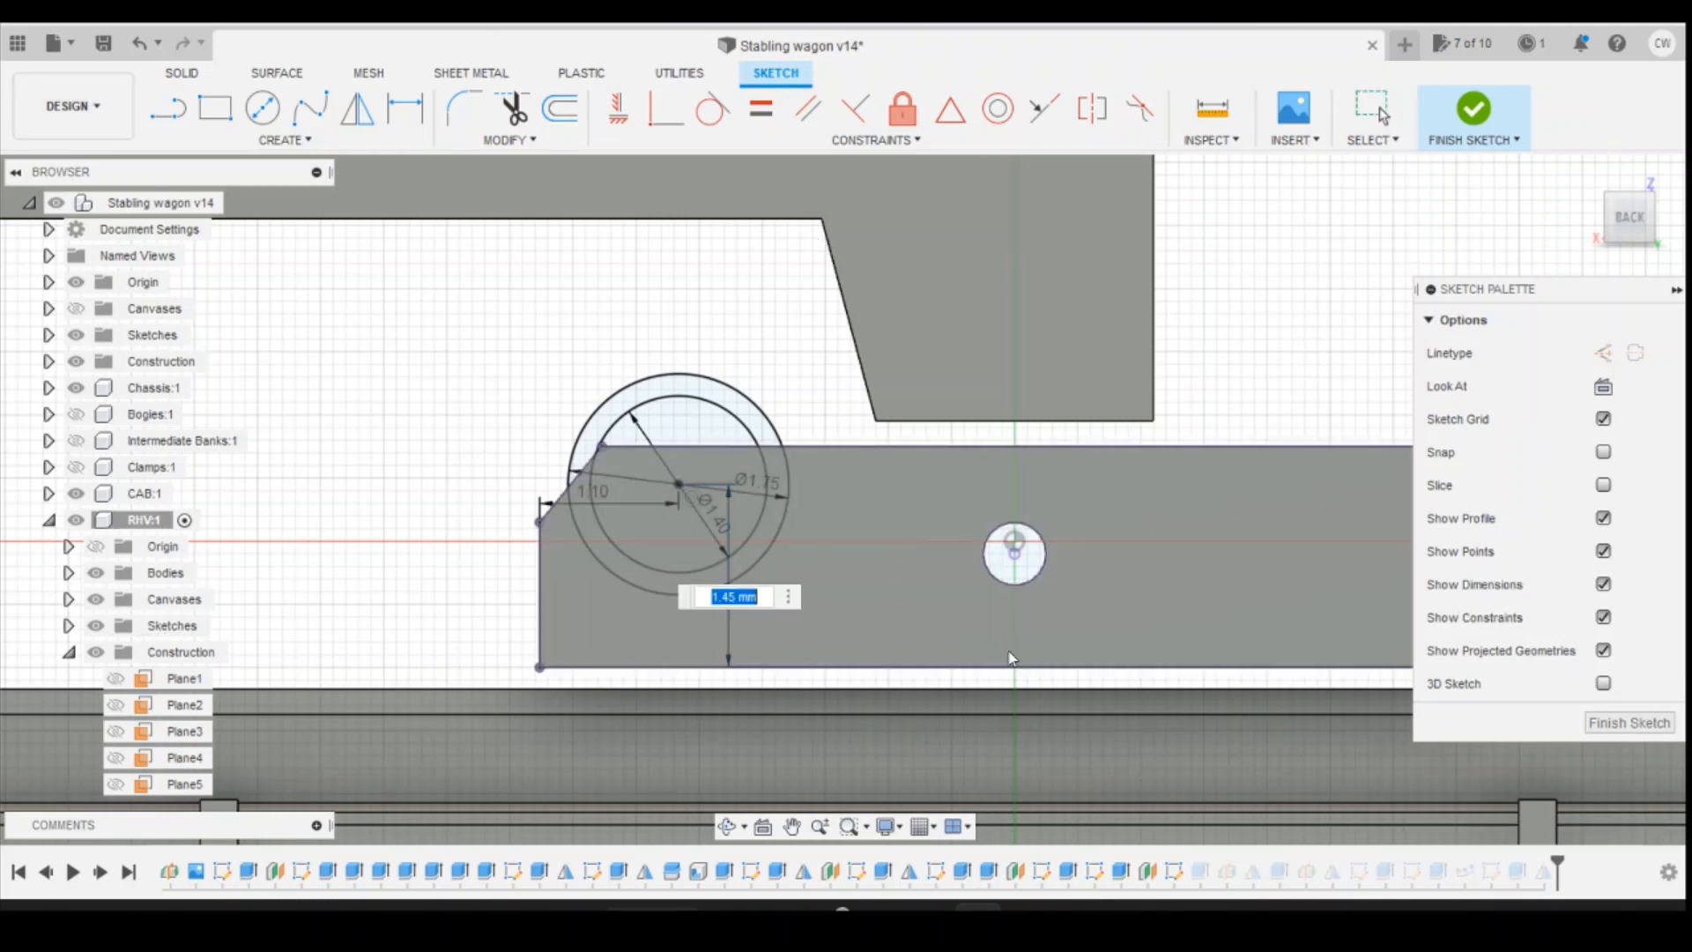
type("0.45")
key("Return")
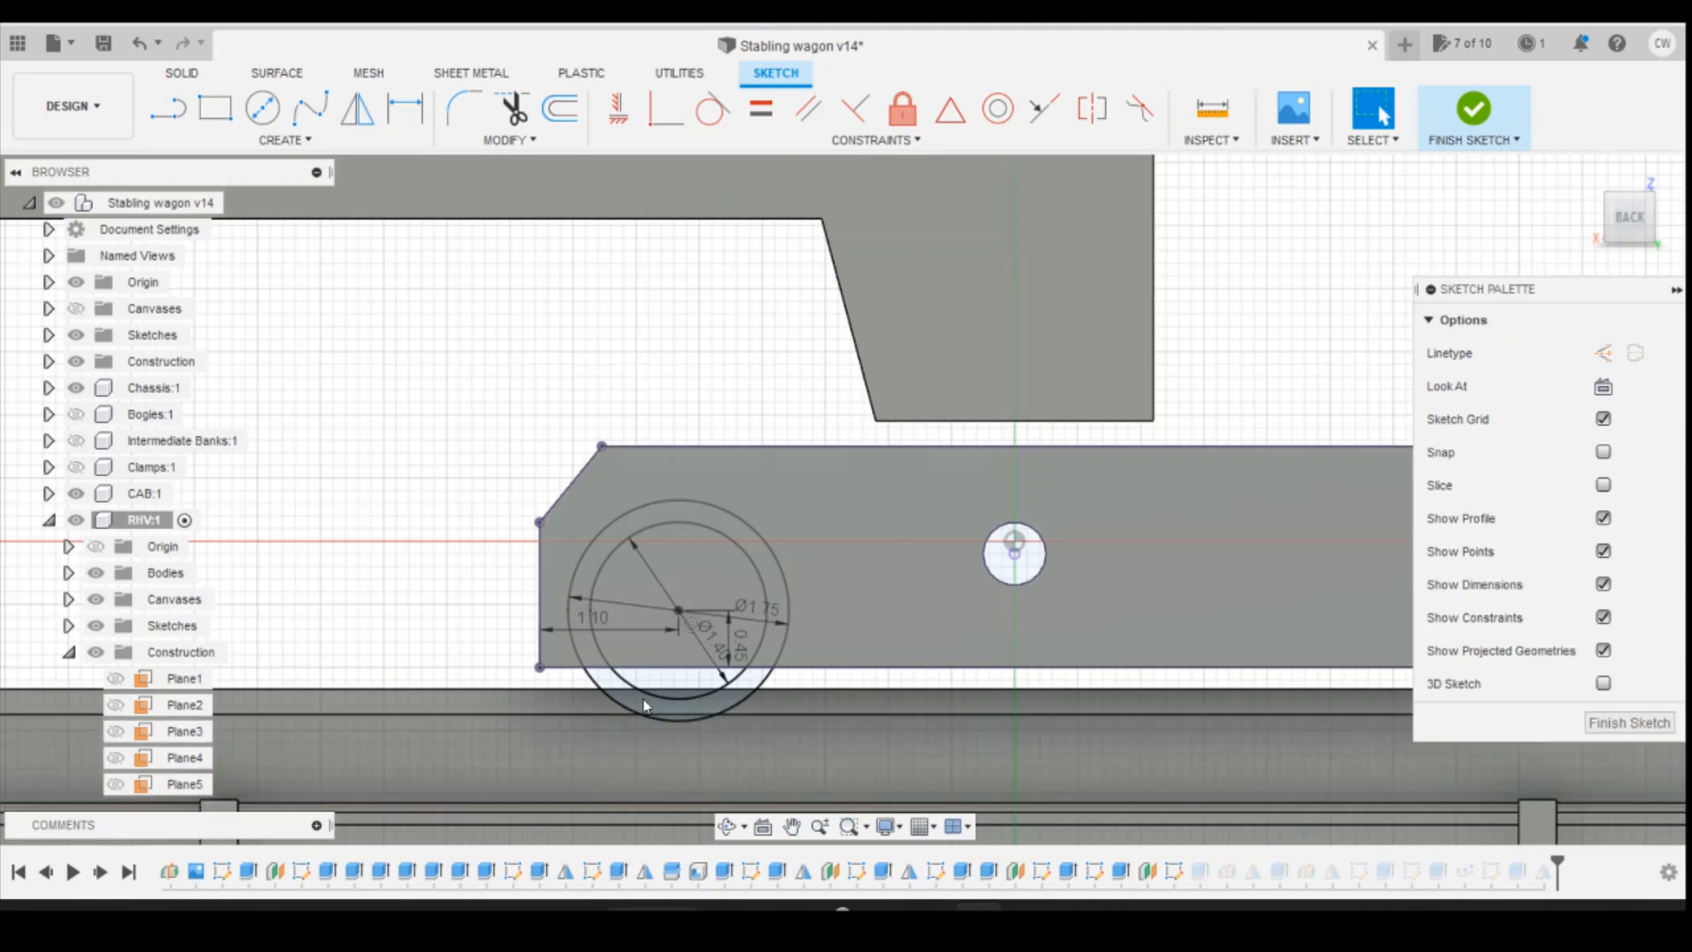
double_click(742, 642)
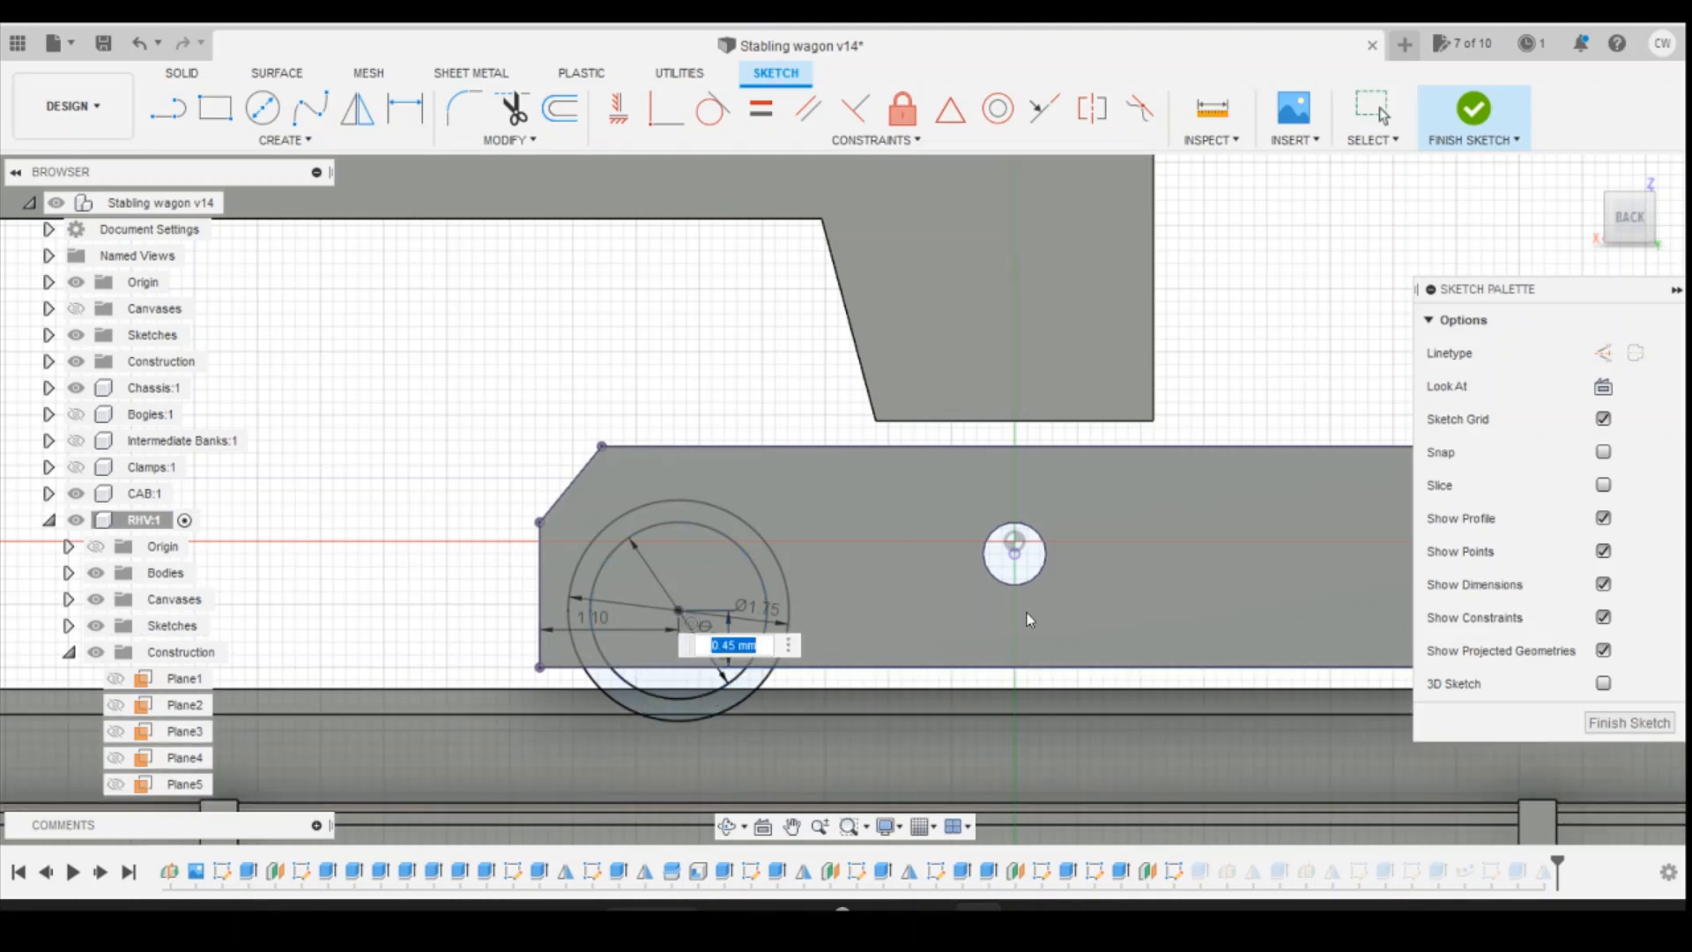
type("0.6")
key("Return")
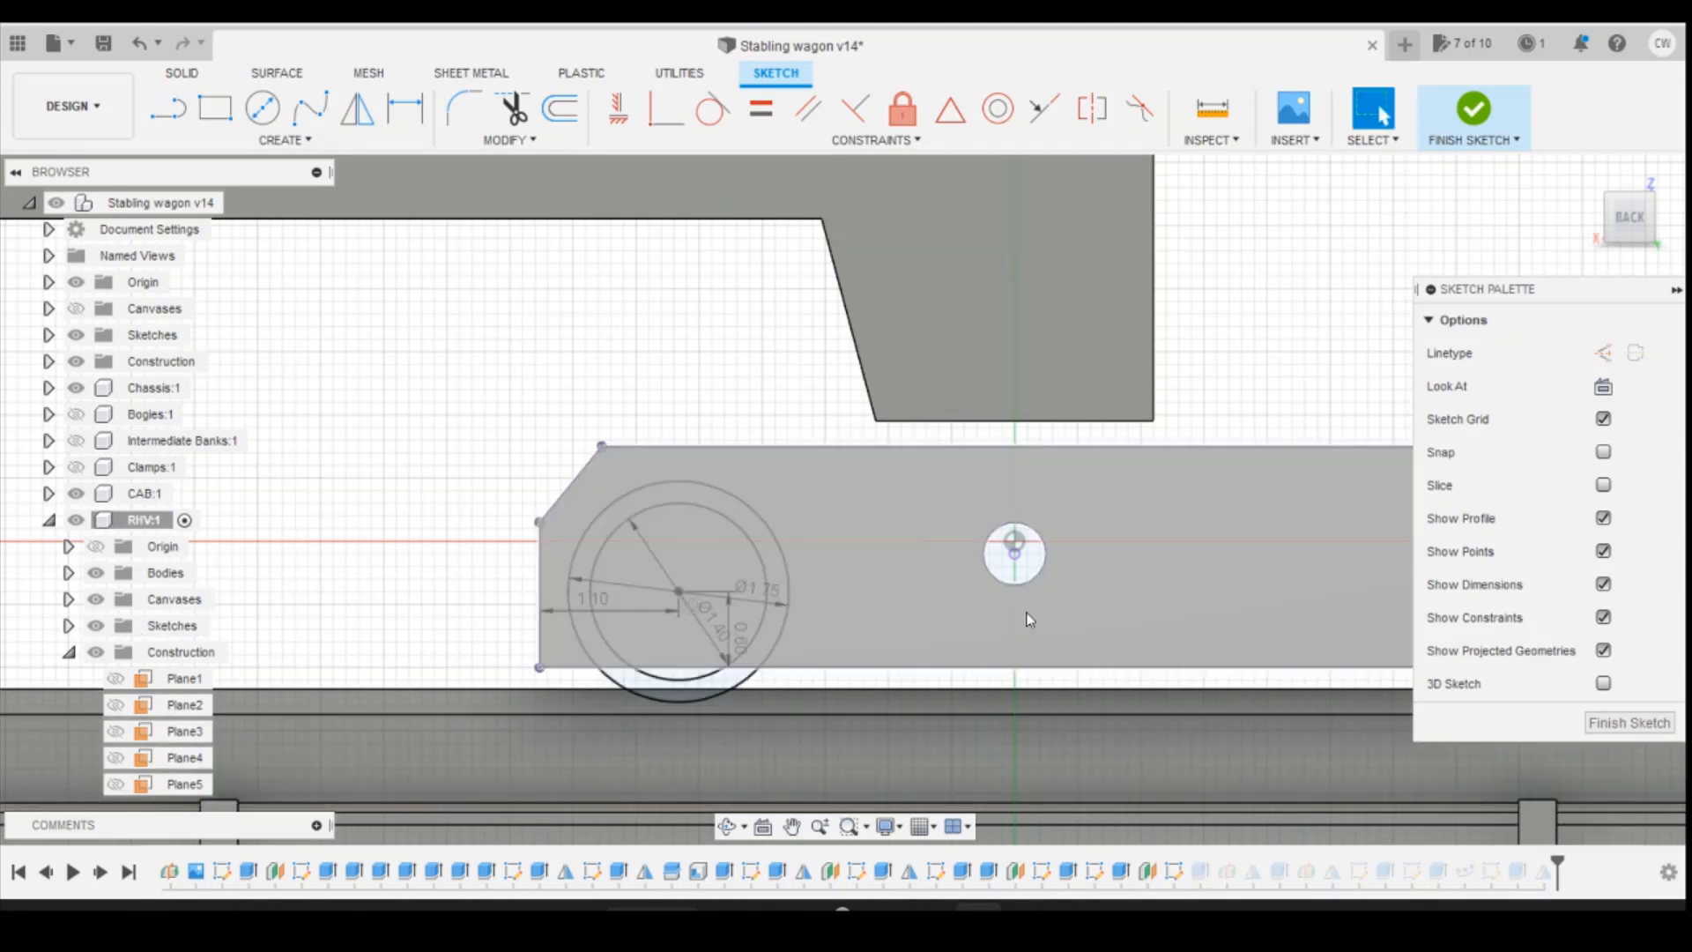
Step: Set the wheel centre's height above the side frame's lower edge to 0.55 mm and finish the sketch
left_click(745, 645)
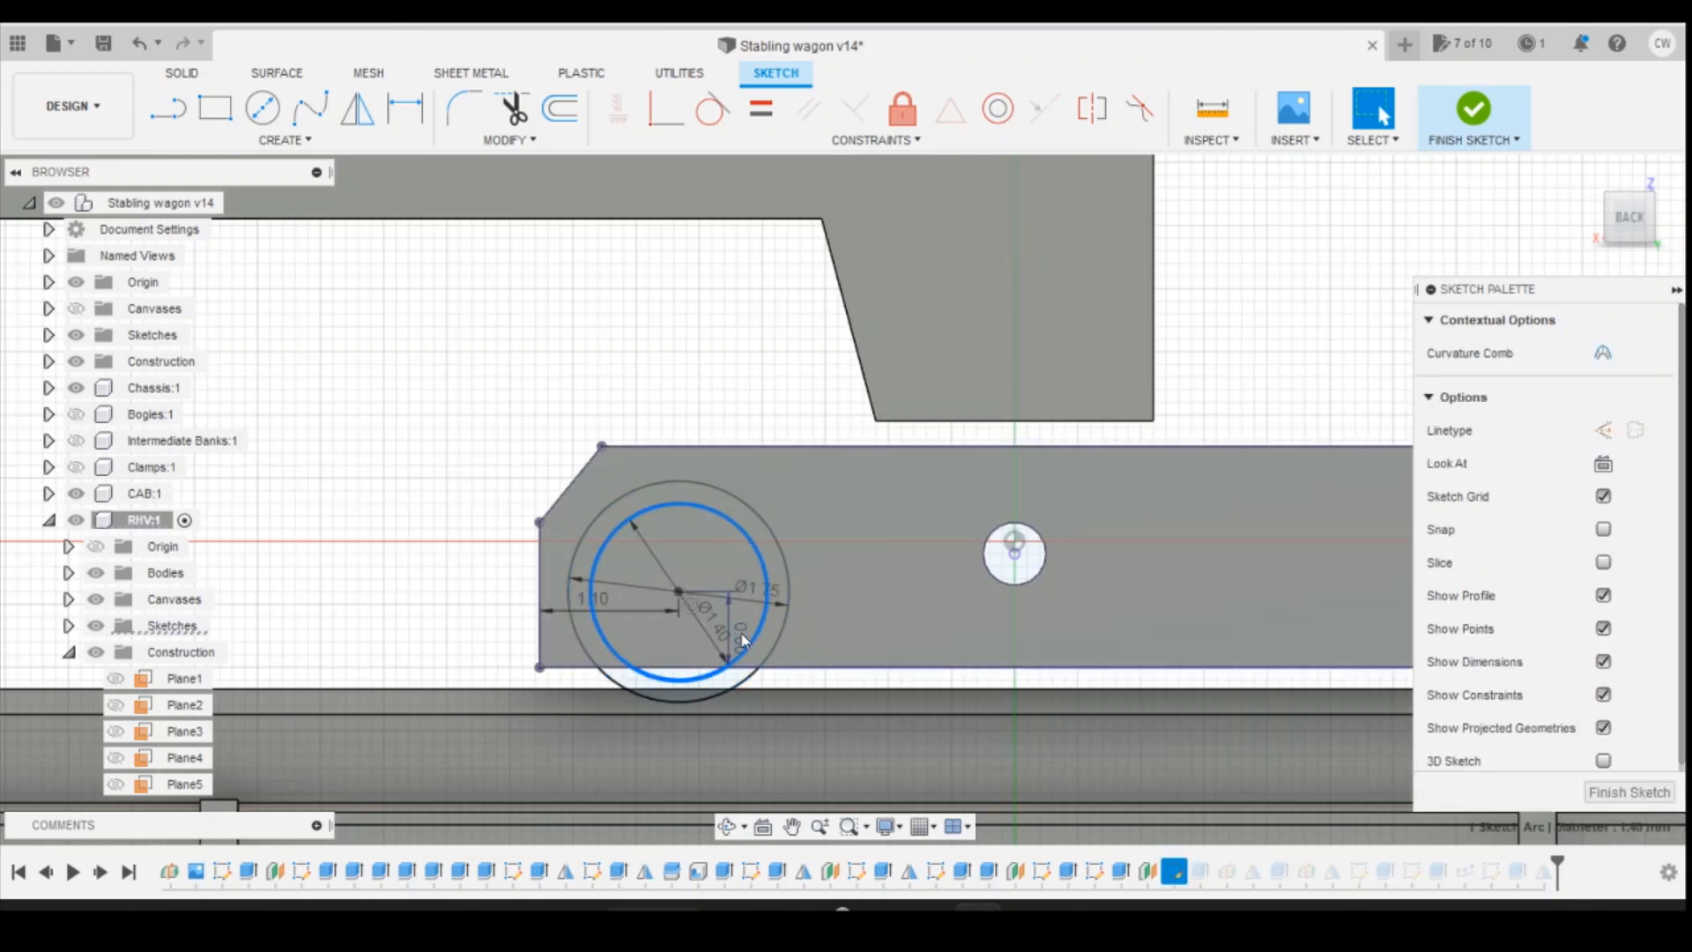
double_click(742, 640)
type("0")
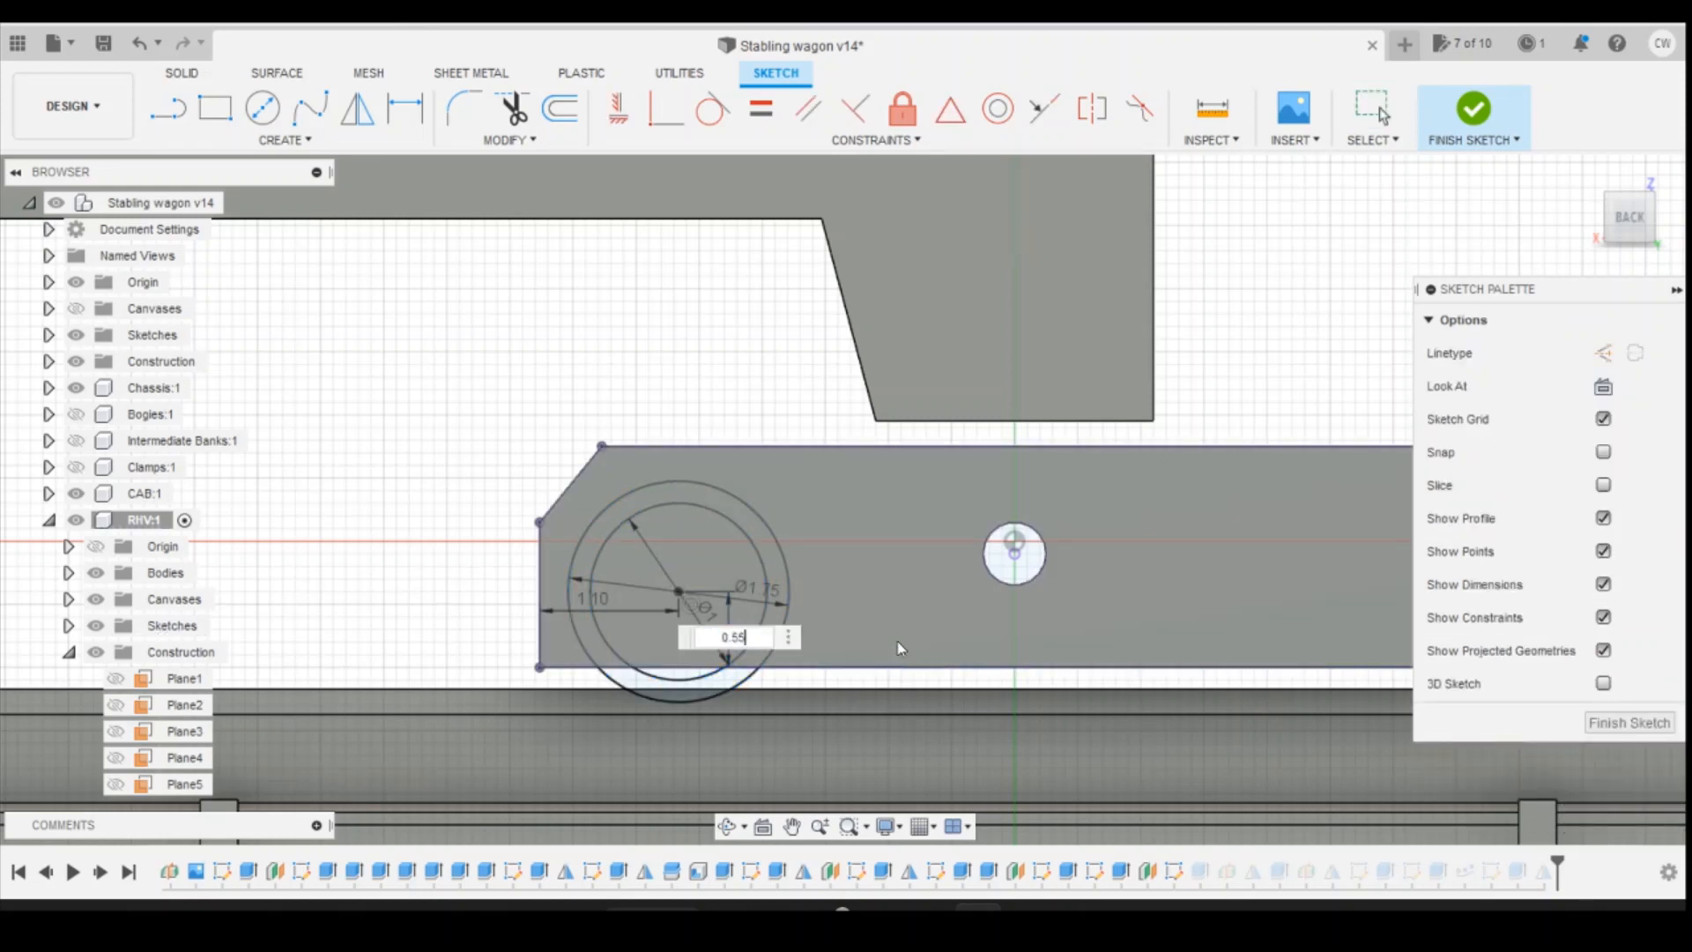
type(".55")
key("Return")
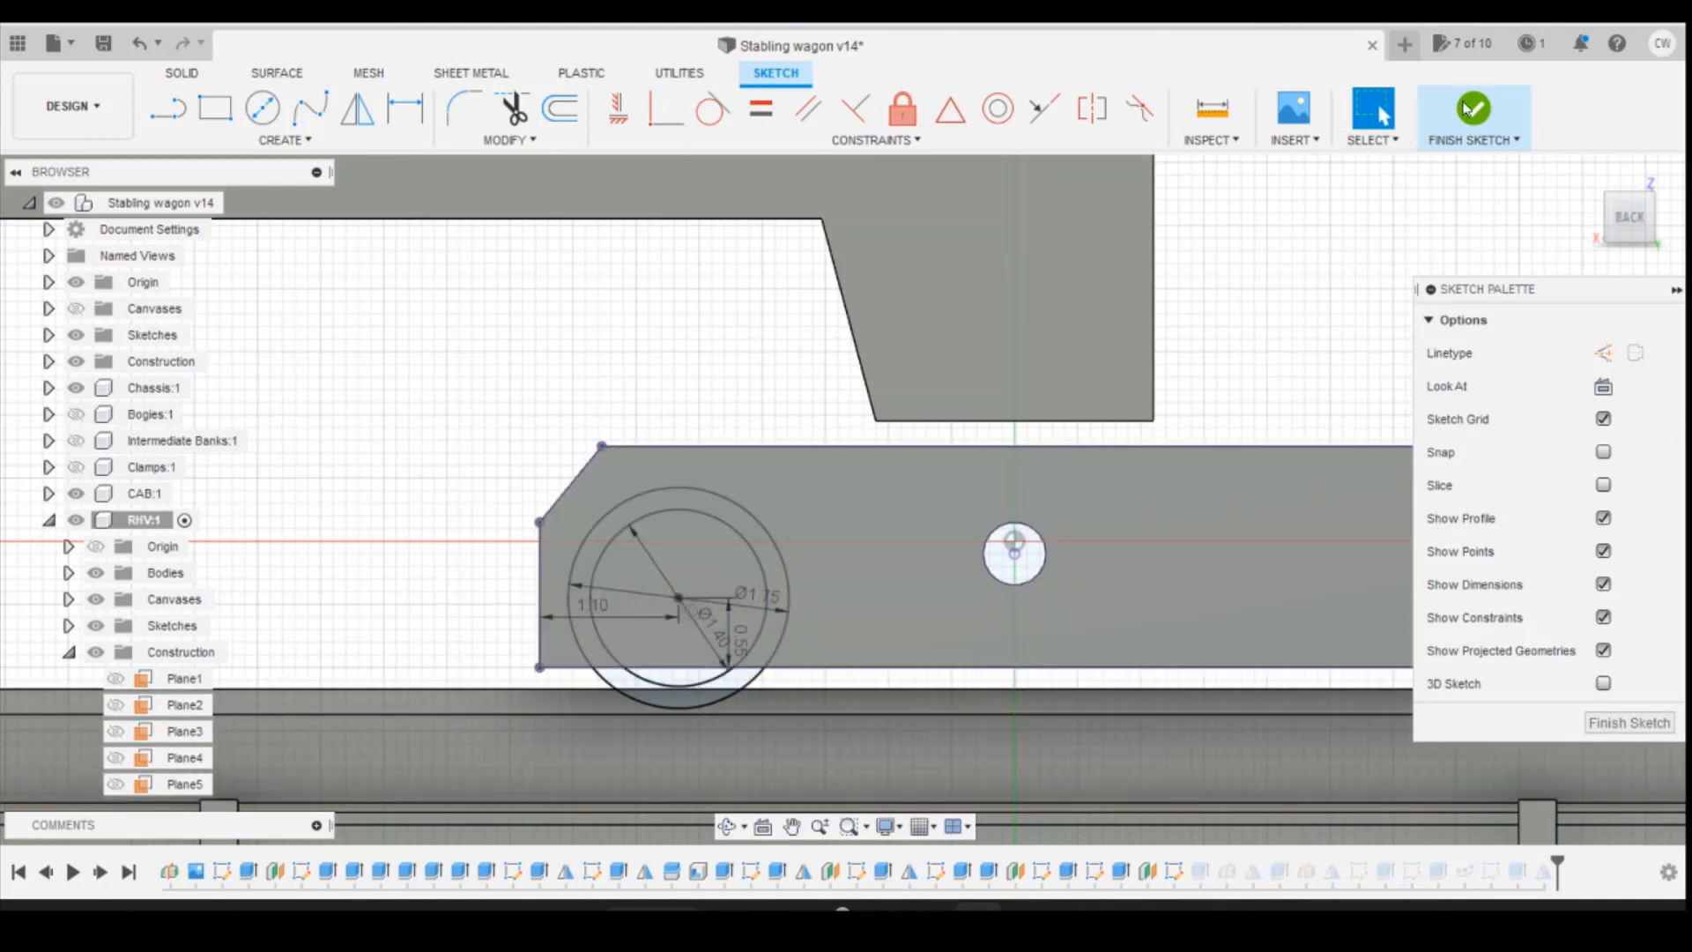
left_click(1466, 107)
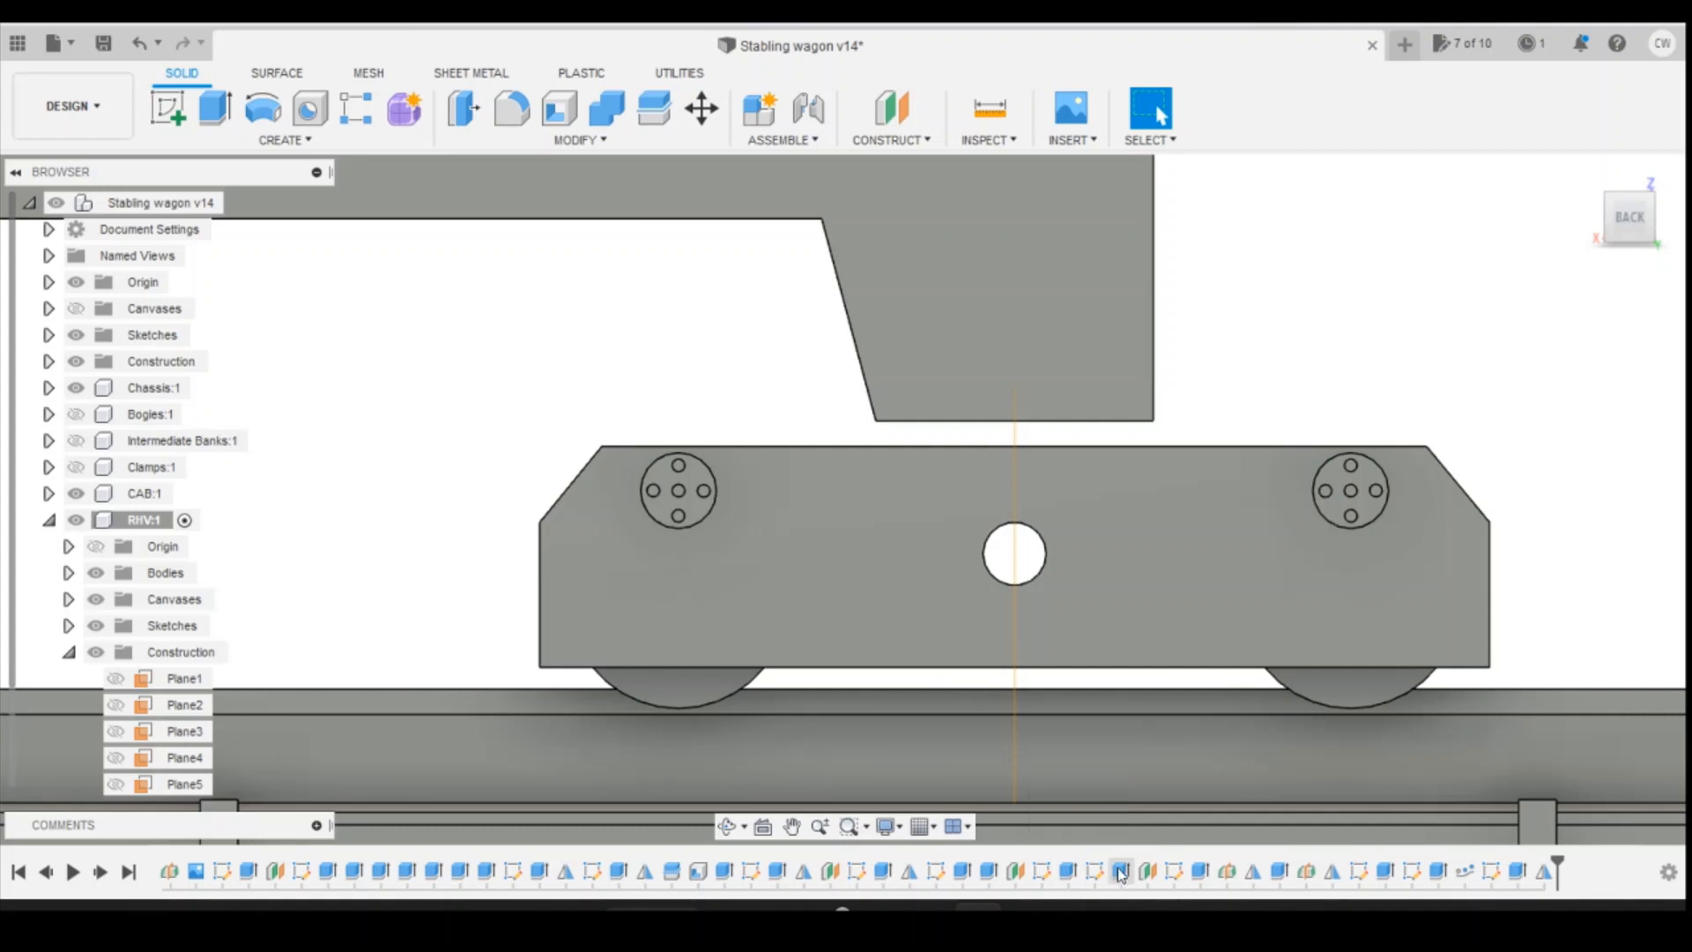
Step: Open the side frame's profile sketch for editing and check the frame's corner shape in photo 506.JPG
right_click(1096, 873)
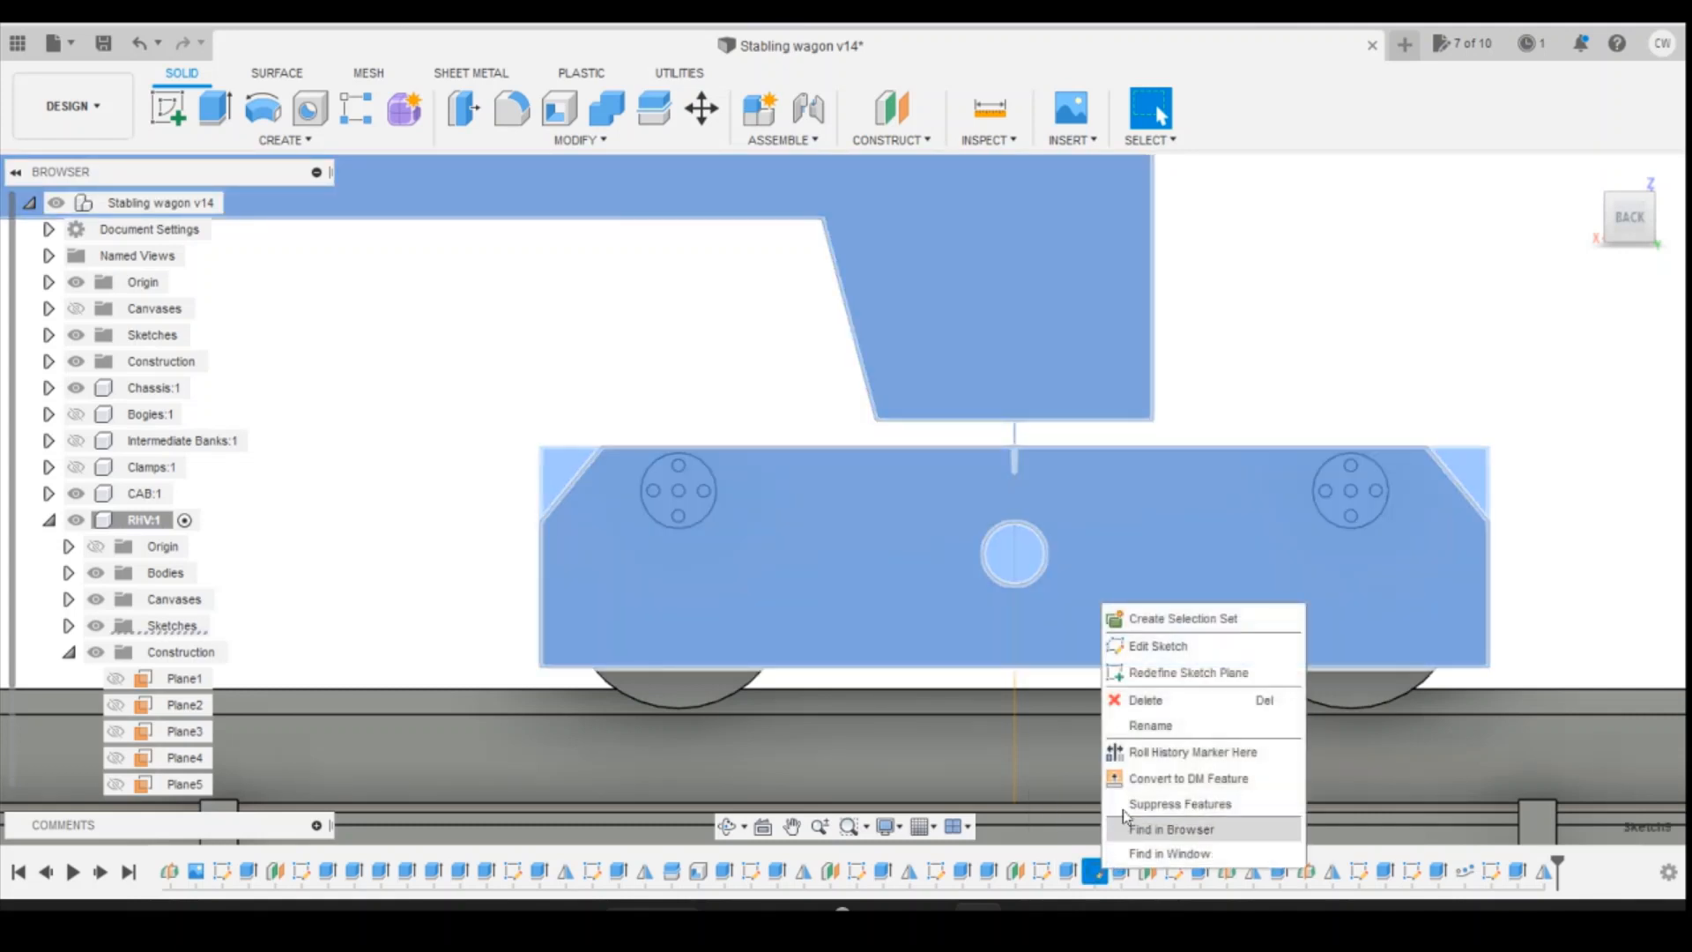
left_click(1155, 646)
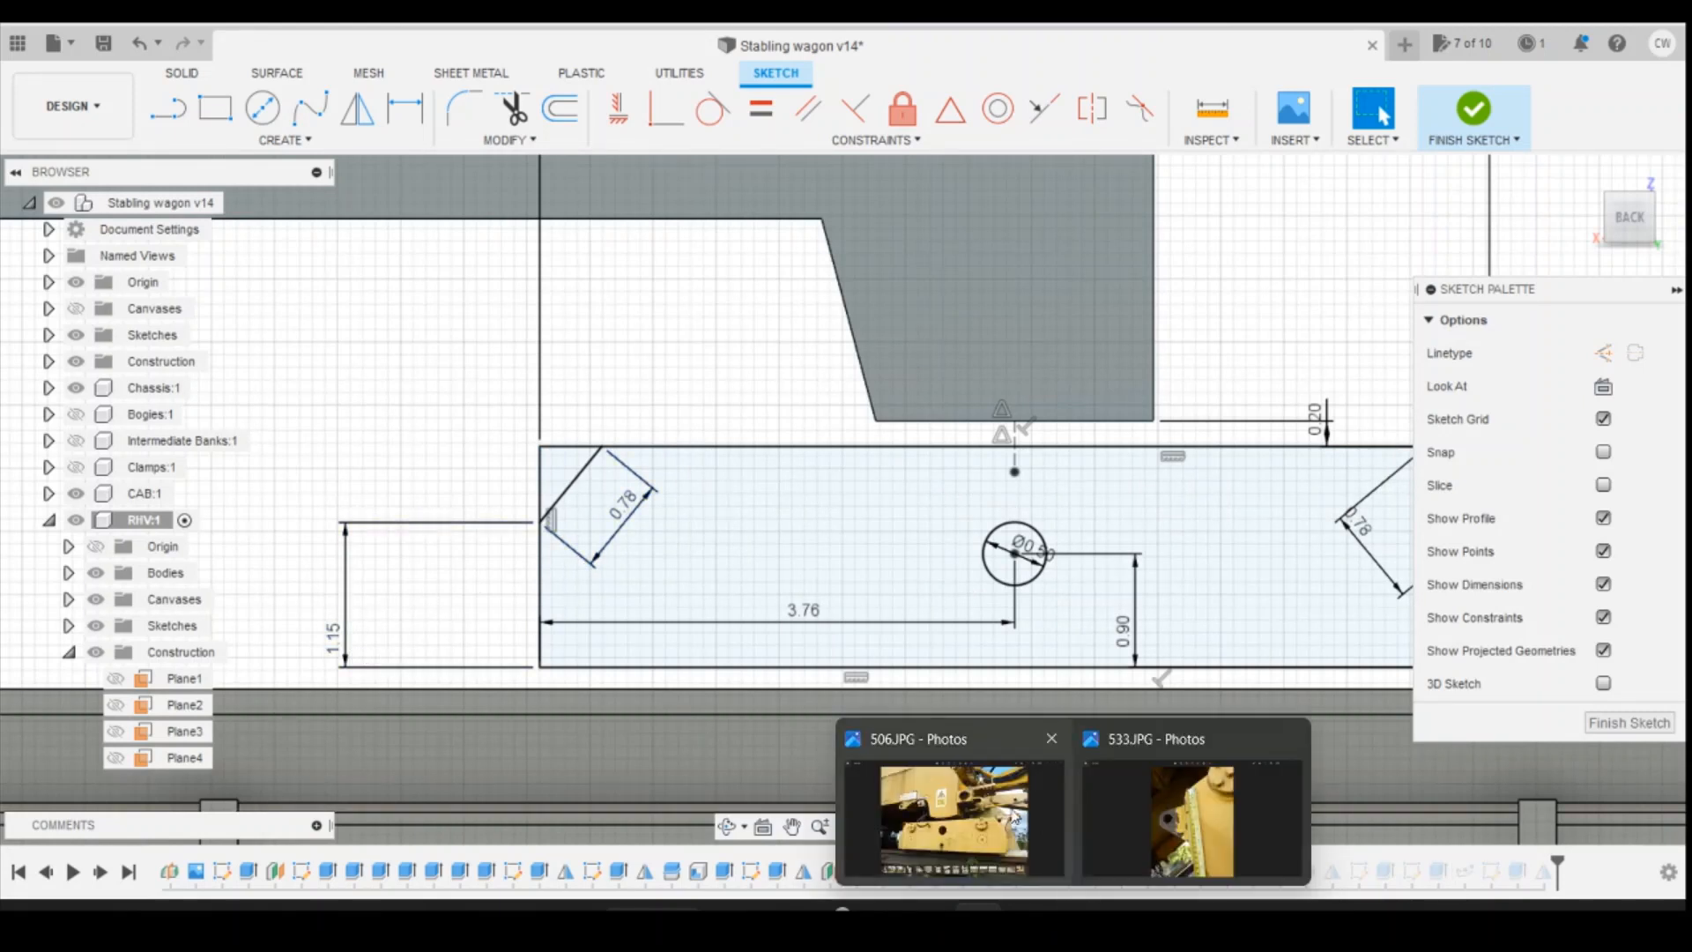
left_click(1014, 816)
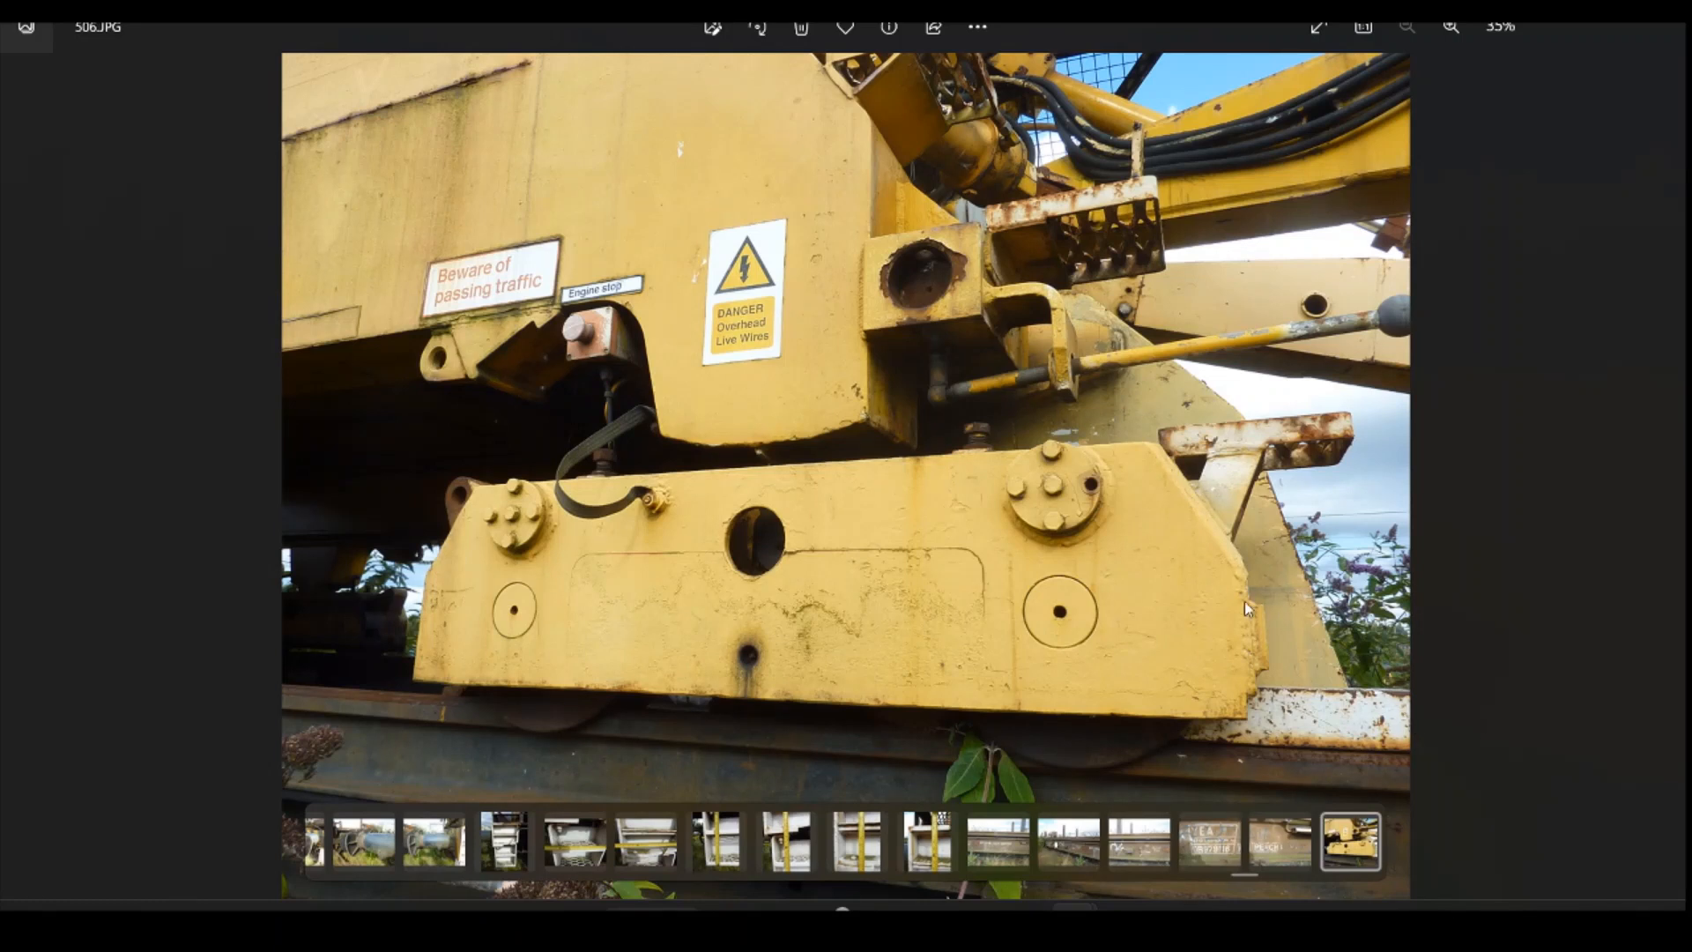
left_click(979, 907)
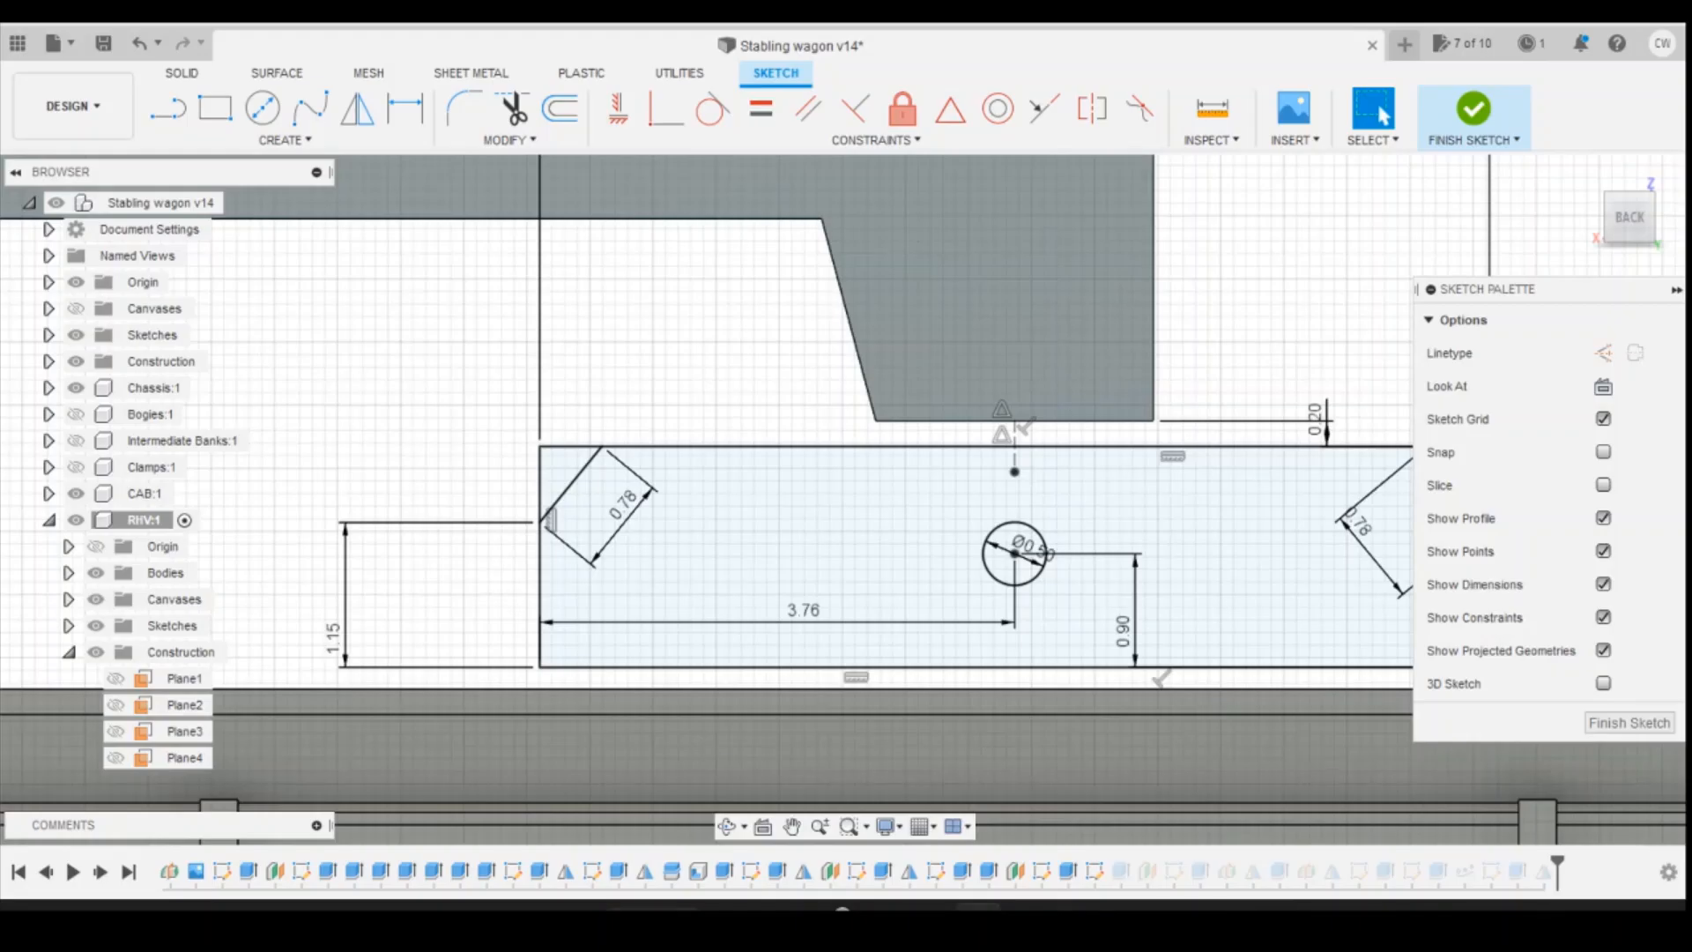
Step: Set the height of the left corner bevel's lower end above the frame's bottom edge to 1 mm
double_click(346, 642)
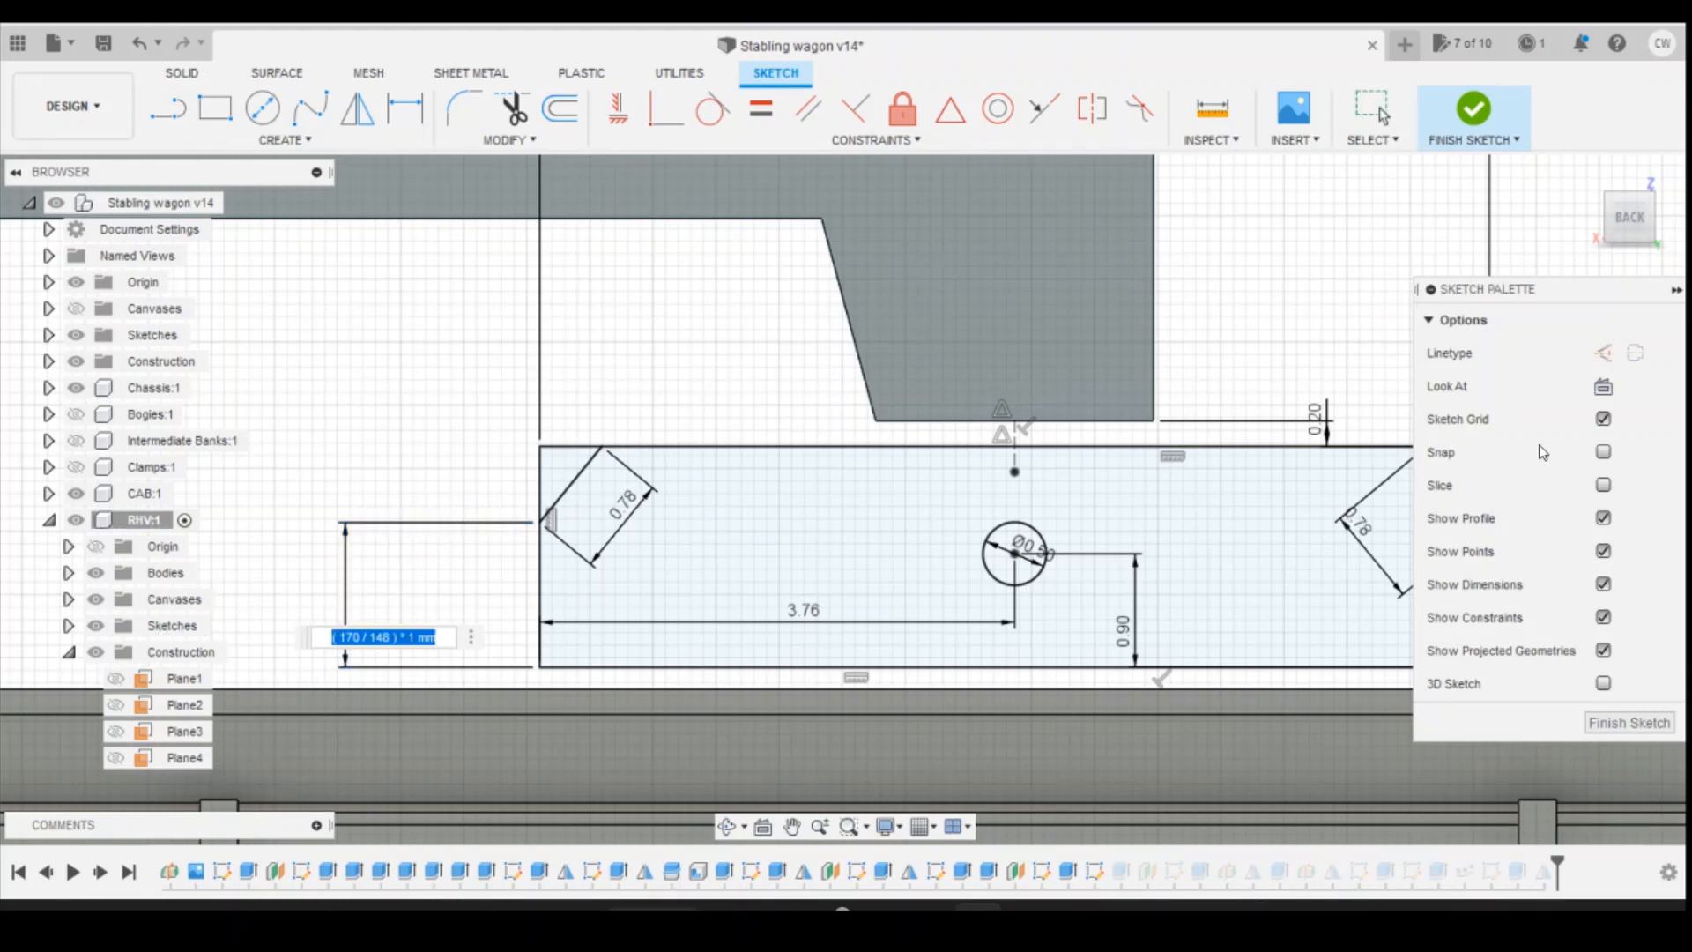
type("1")
key("Return")
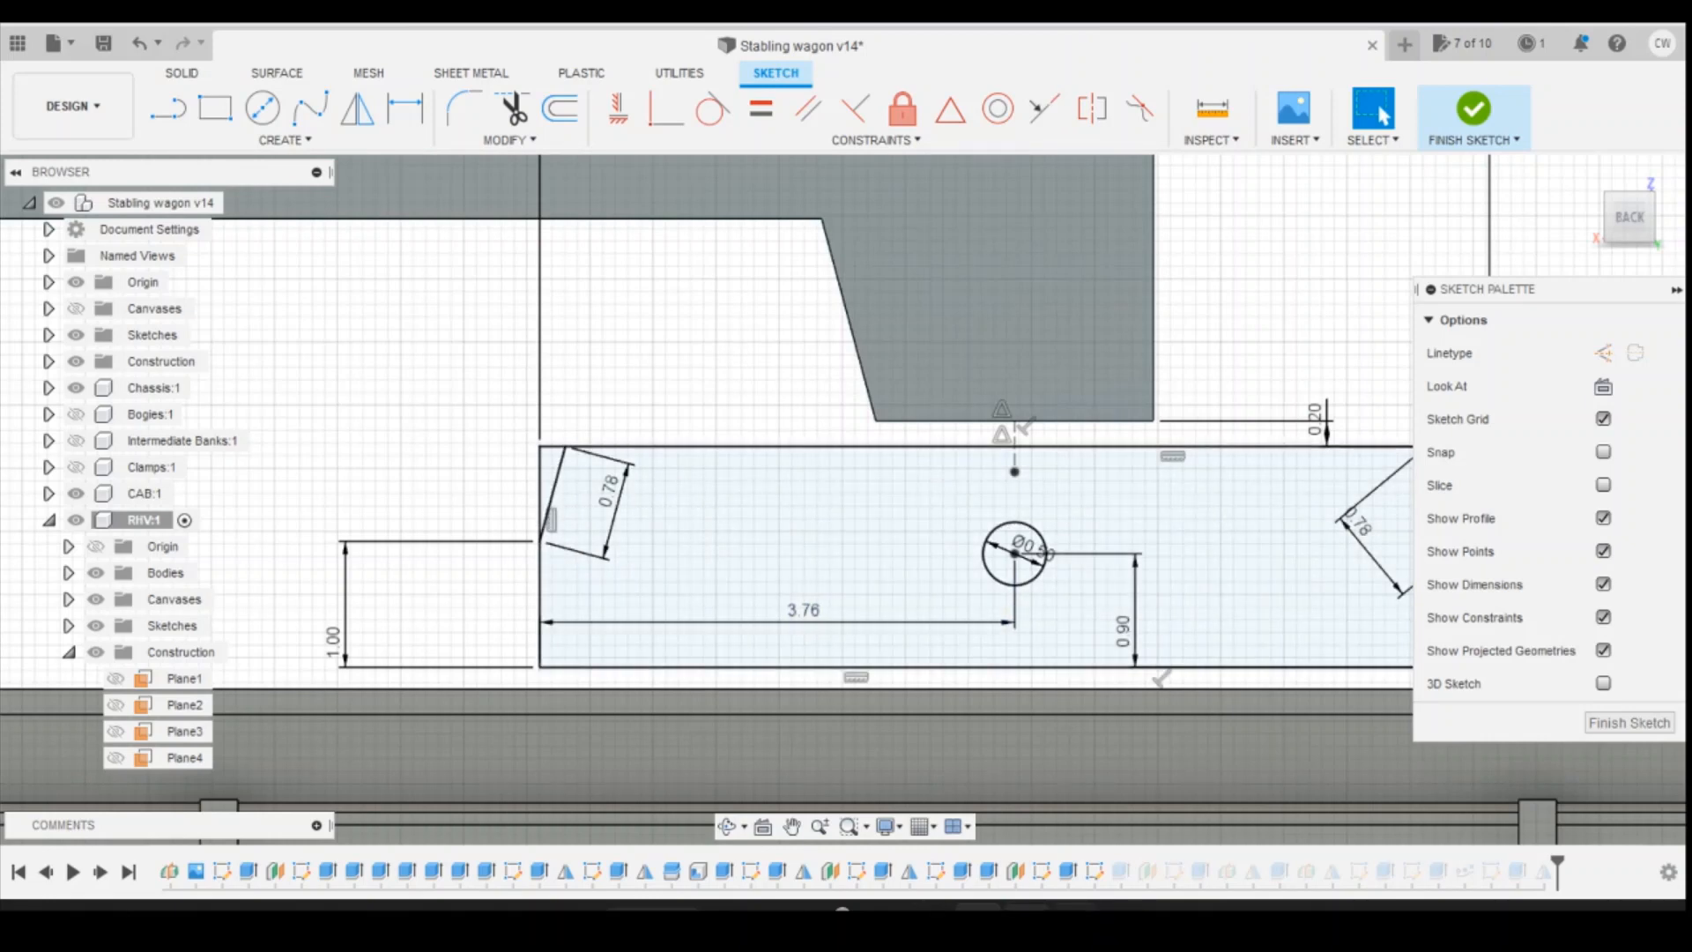
Step: Delete the left bevel line's length dimension and move its upper end further inward along the frame's top edge
mouse_move(1072, 907)
mouse_move(1022, 866)
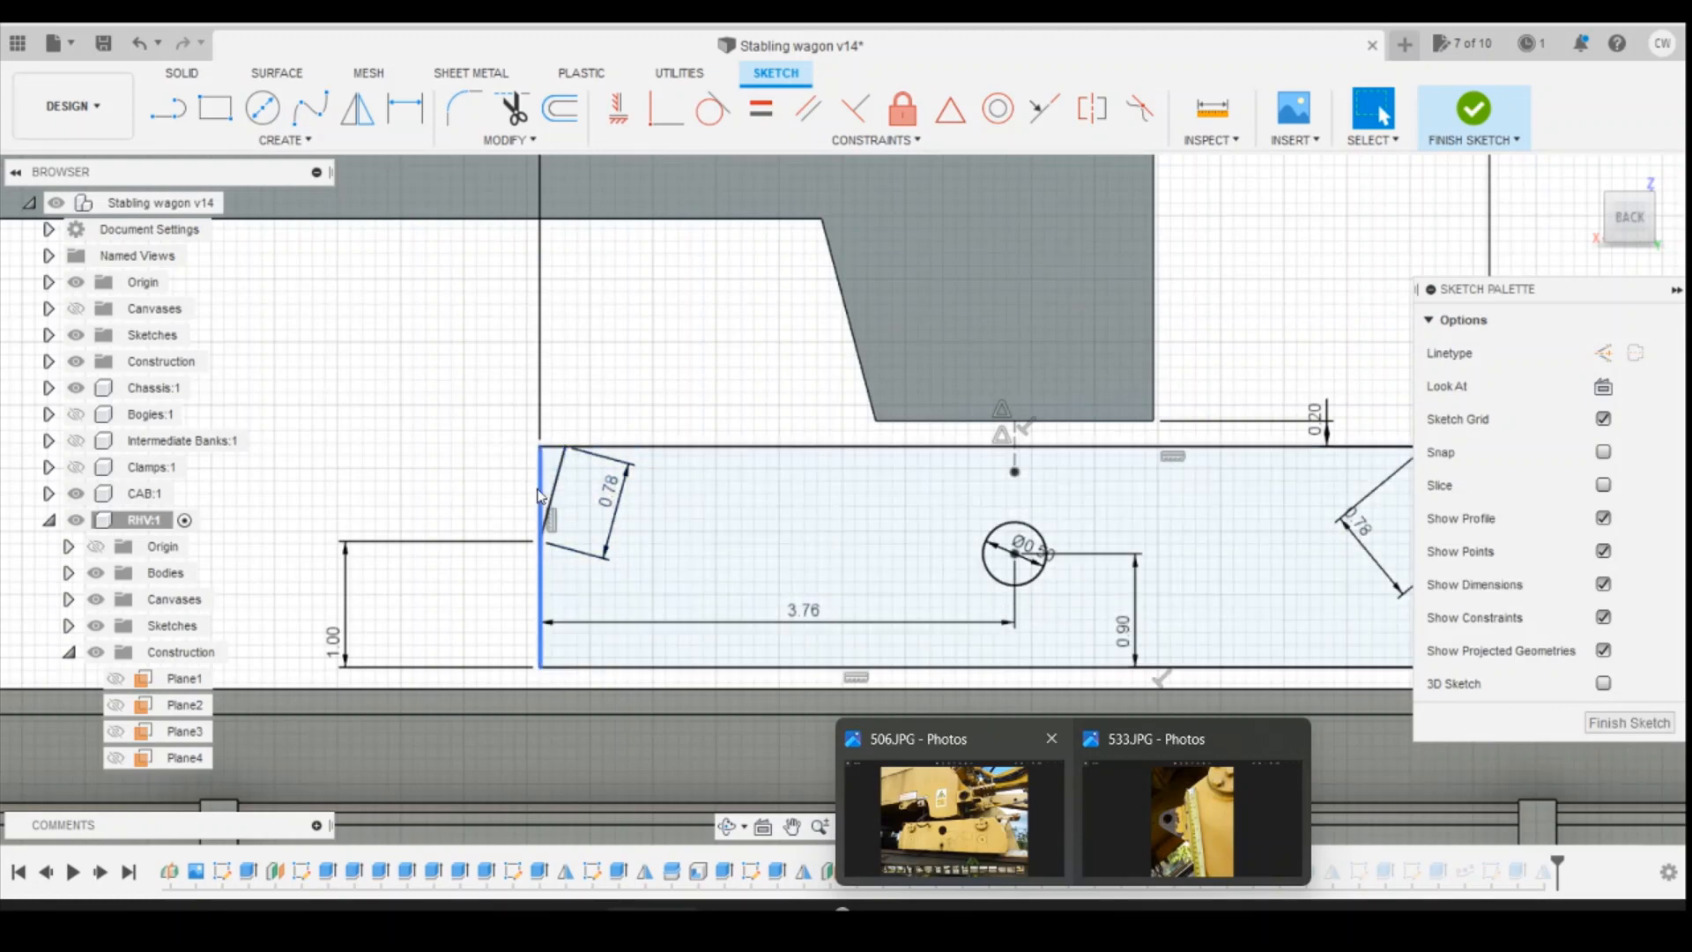
scroll(542, 491, "down", 2)
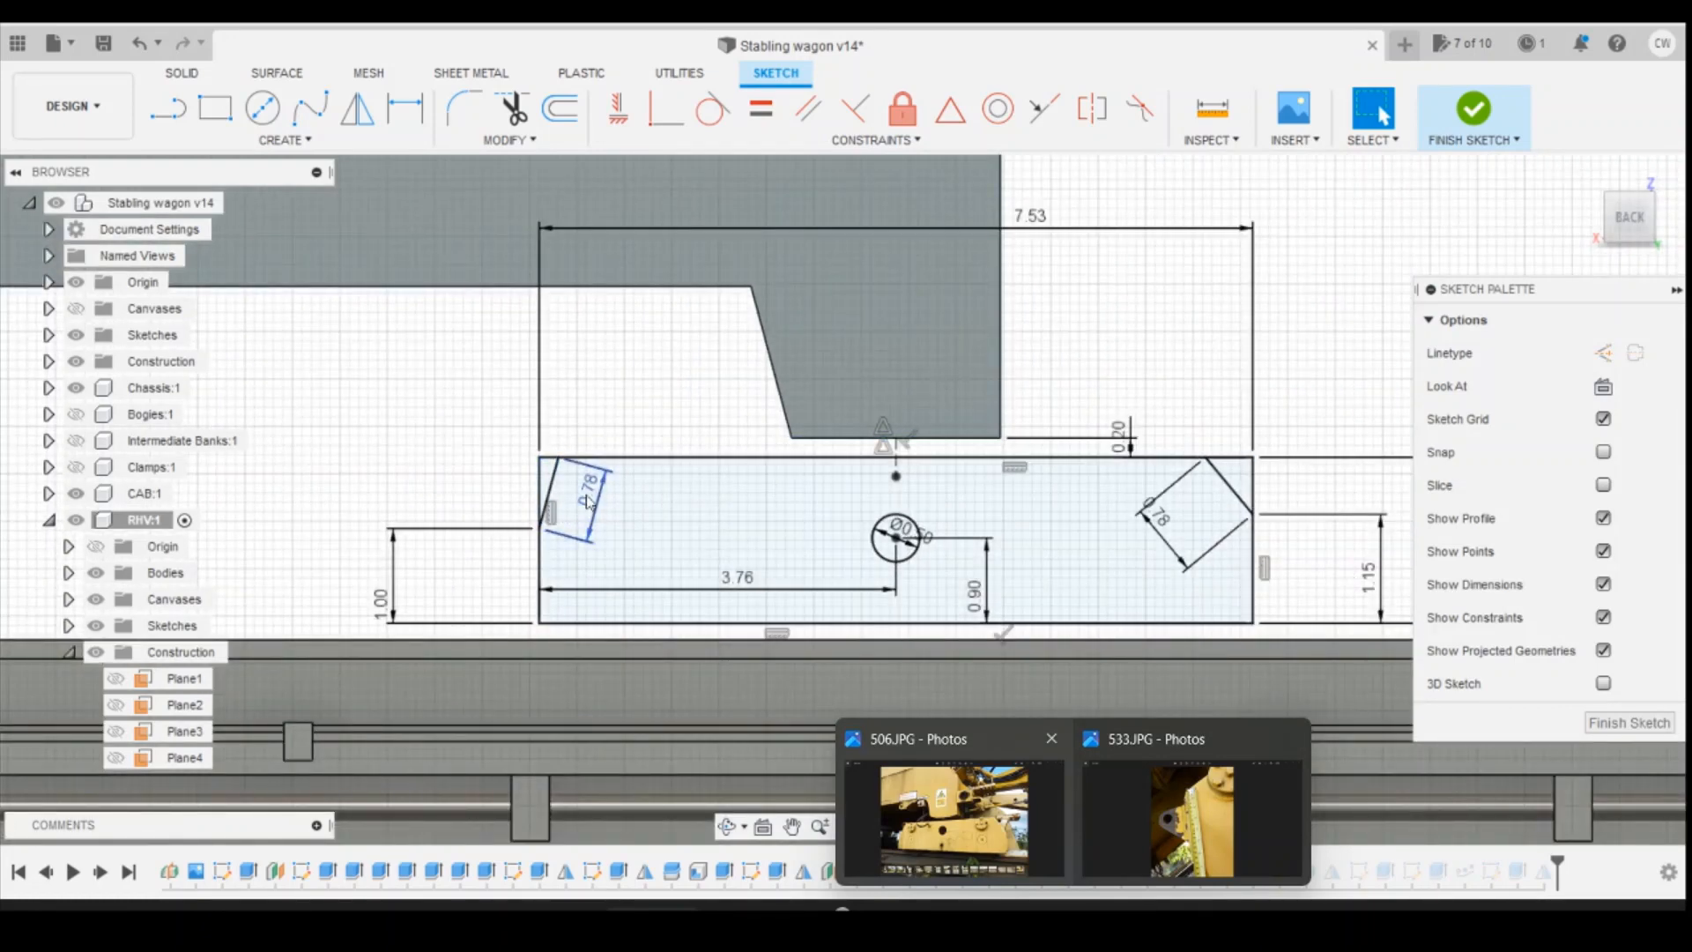
mouse_move(590, 495)
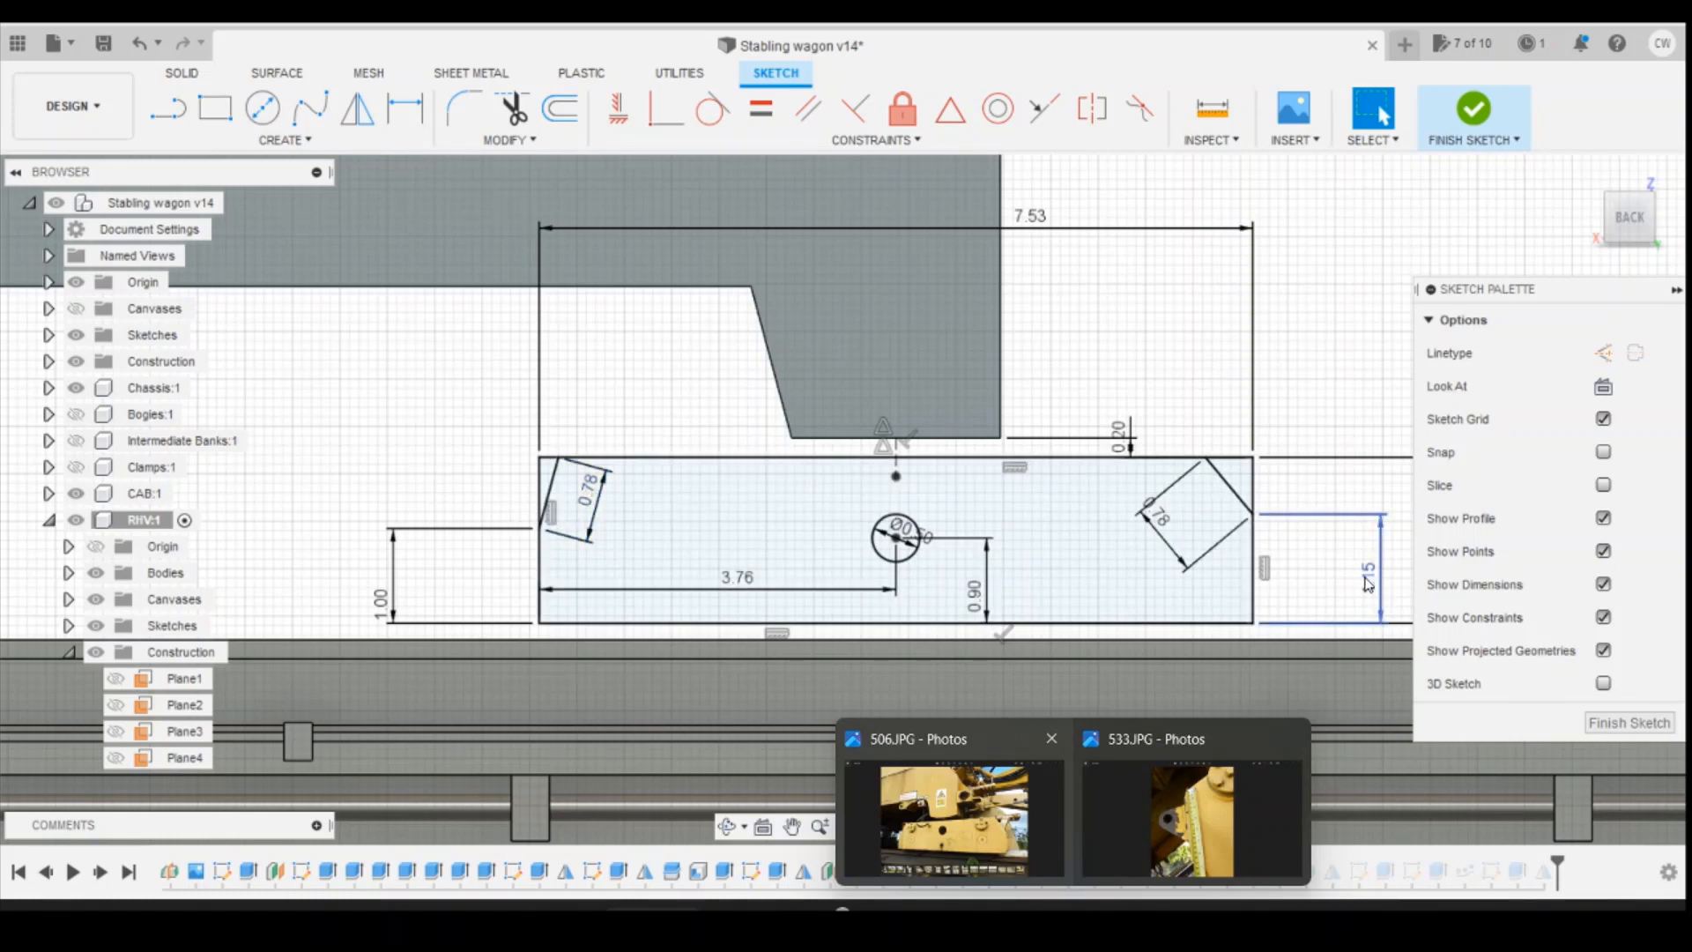
mouse_move(1189, 856)
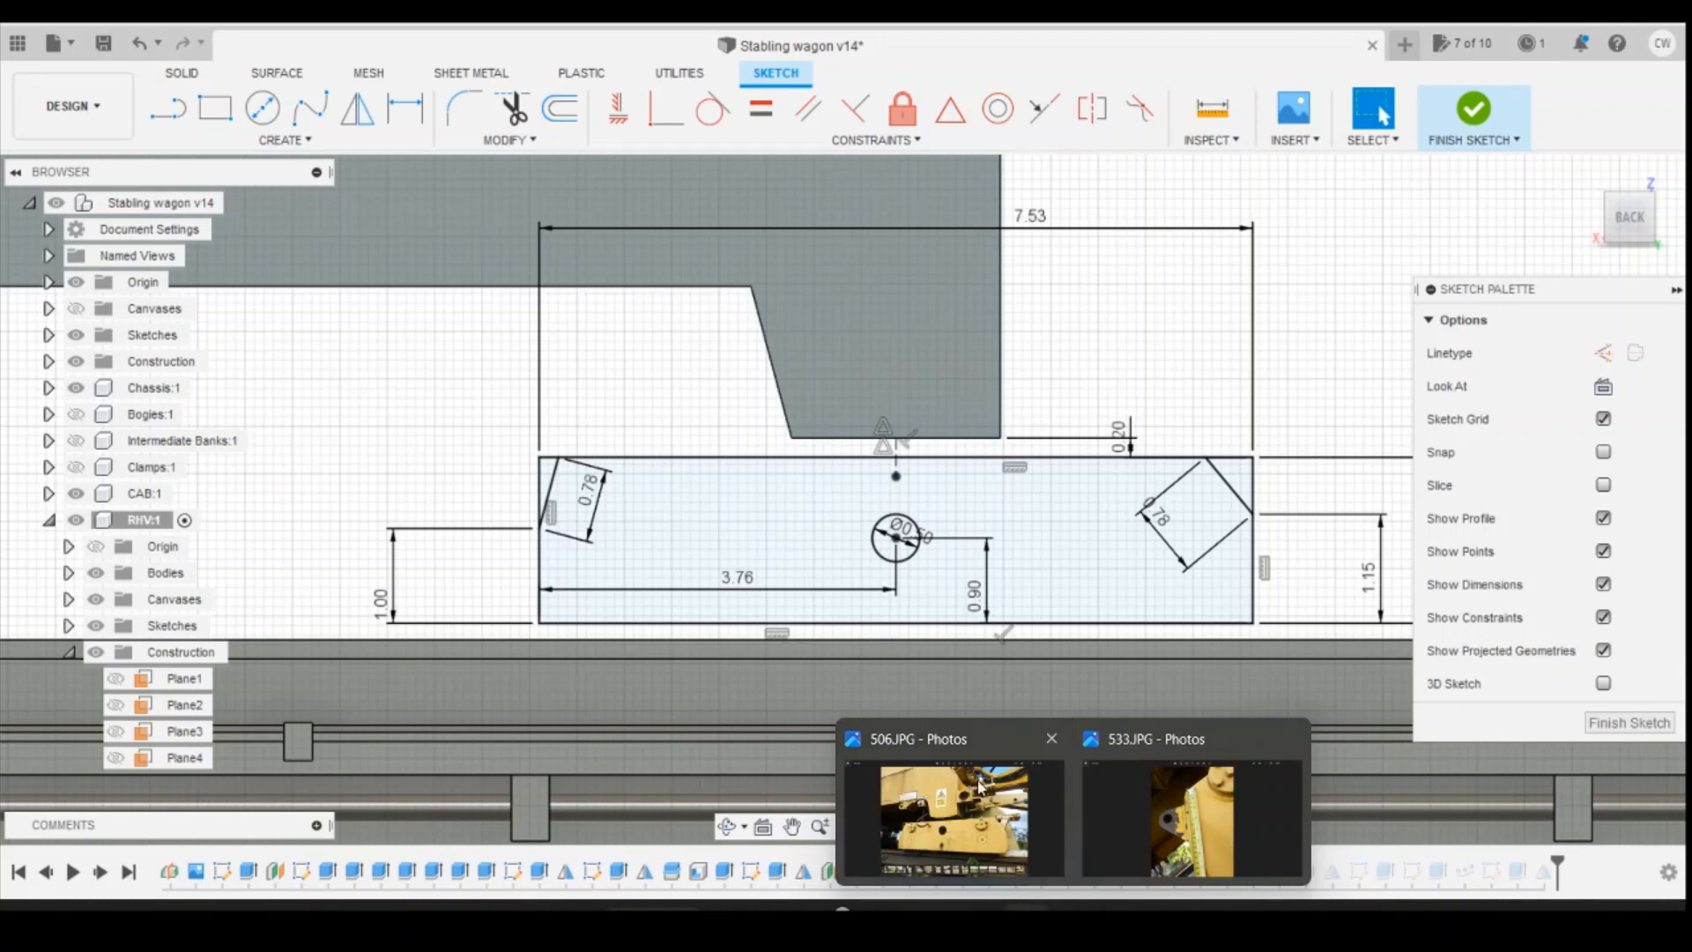
left_click(558, 459)
left_click(592, 507)
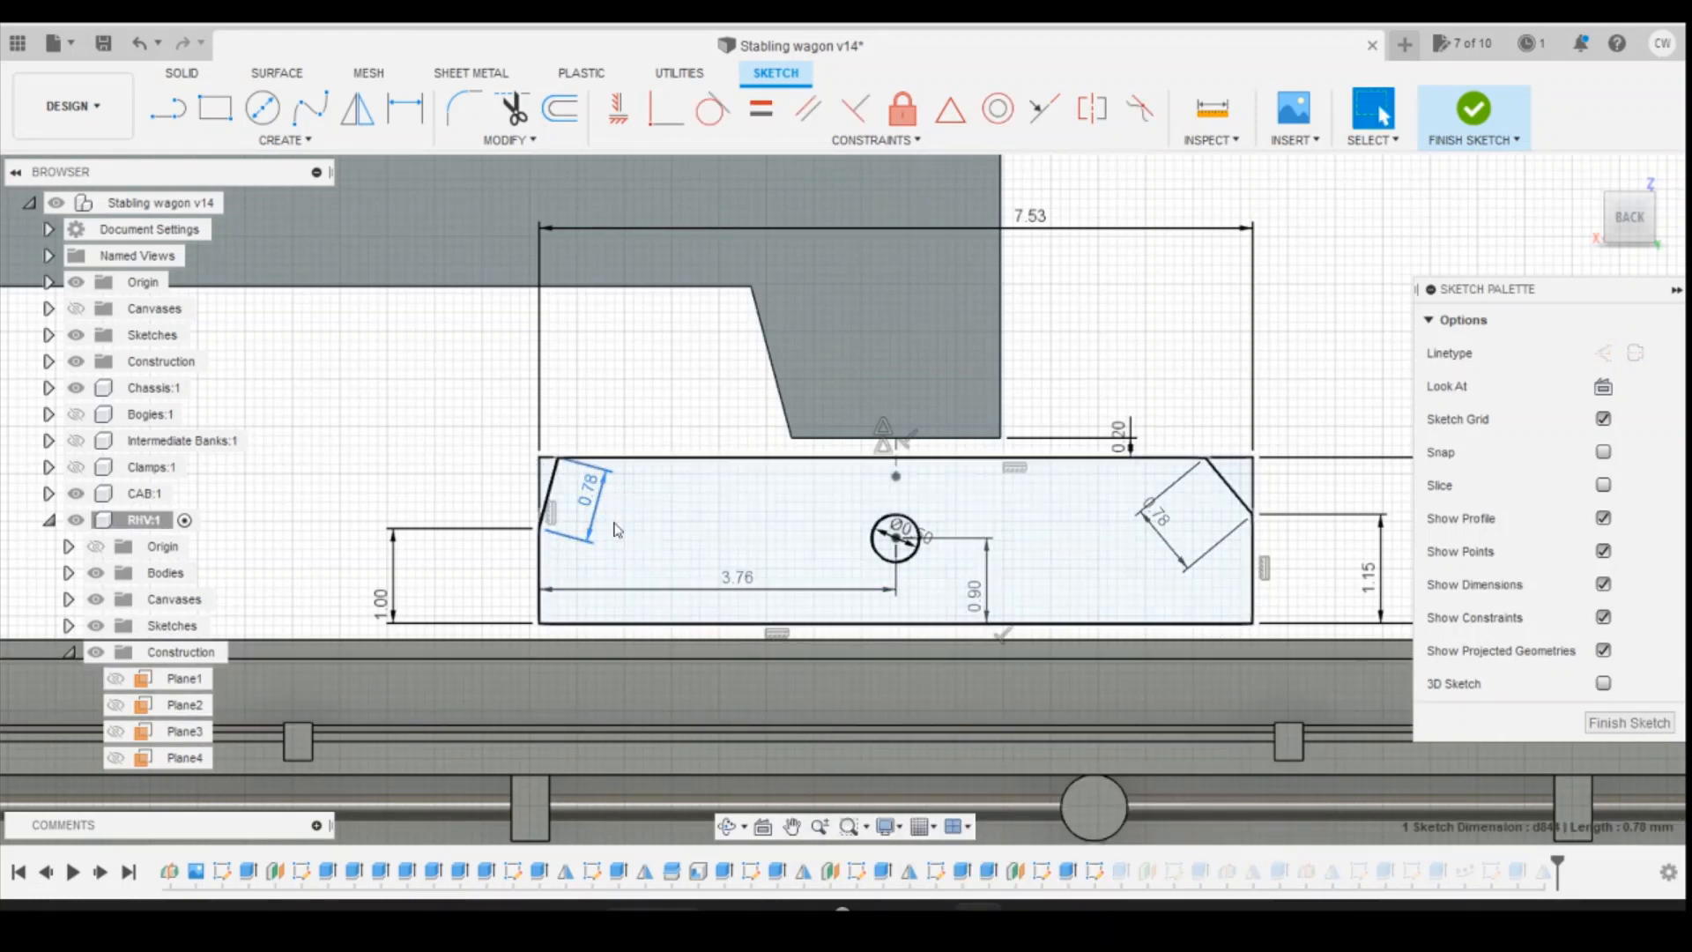
key("Delete")
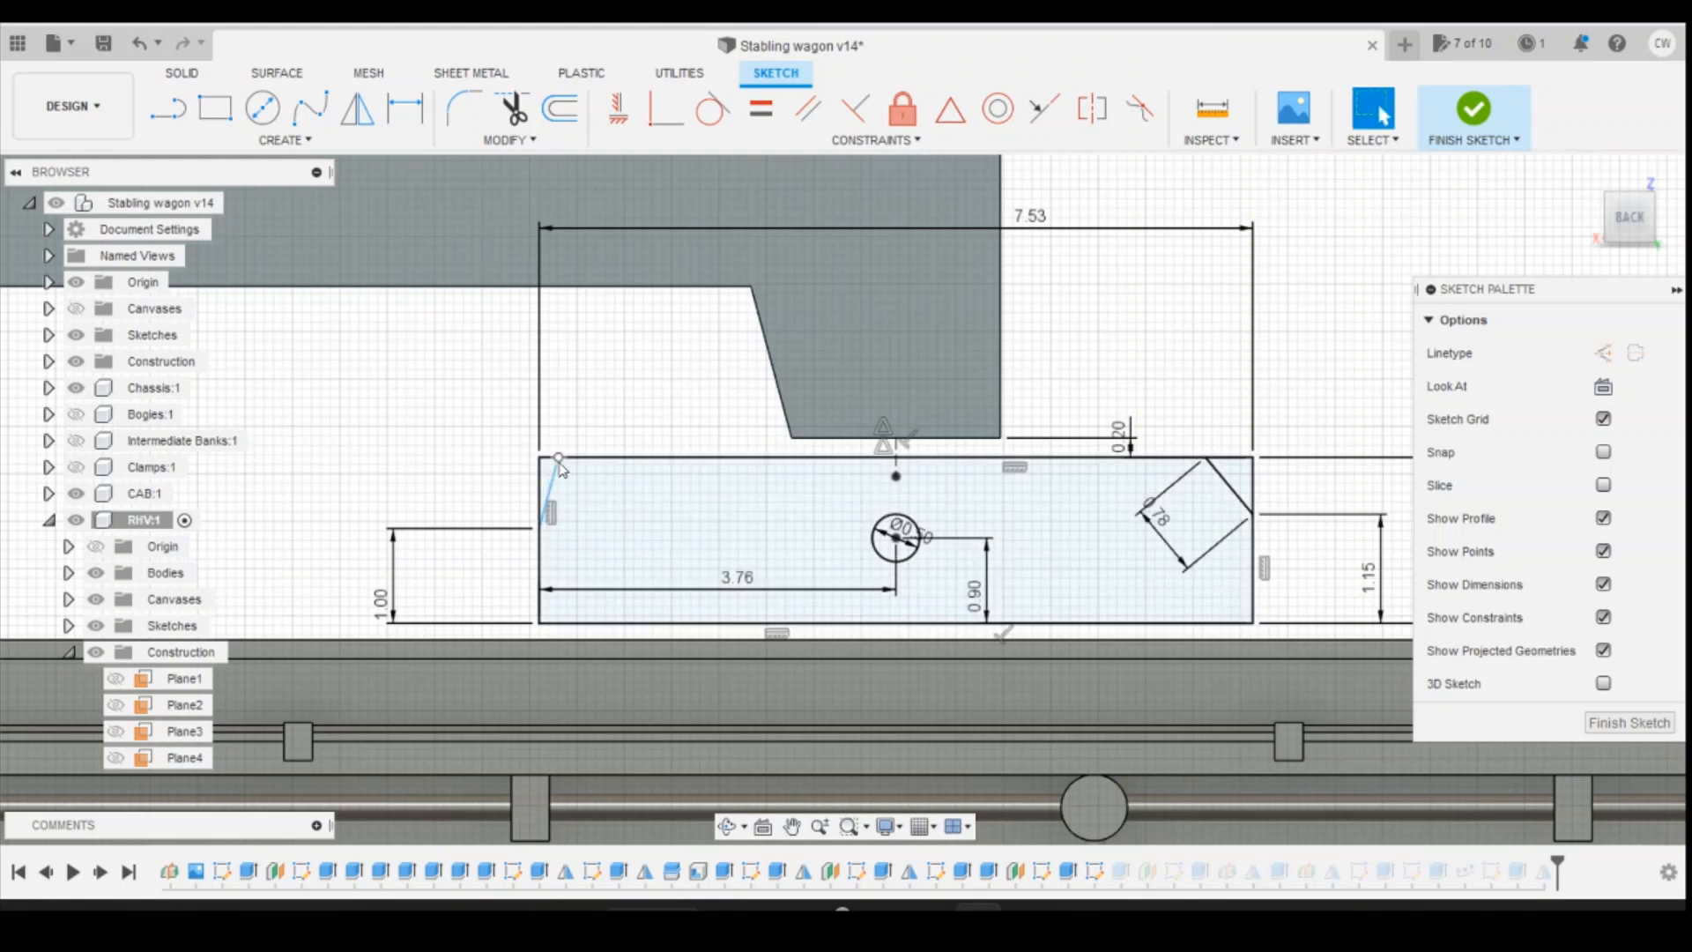
left_click_drag(560, 459, 601, 468)
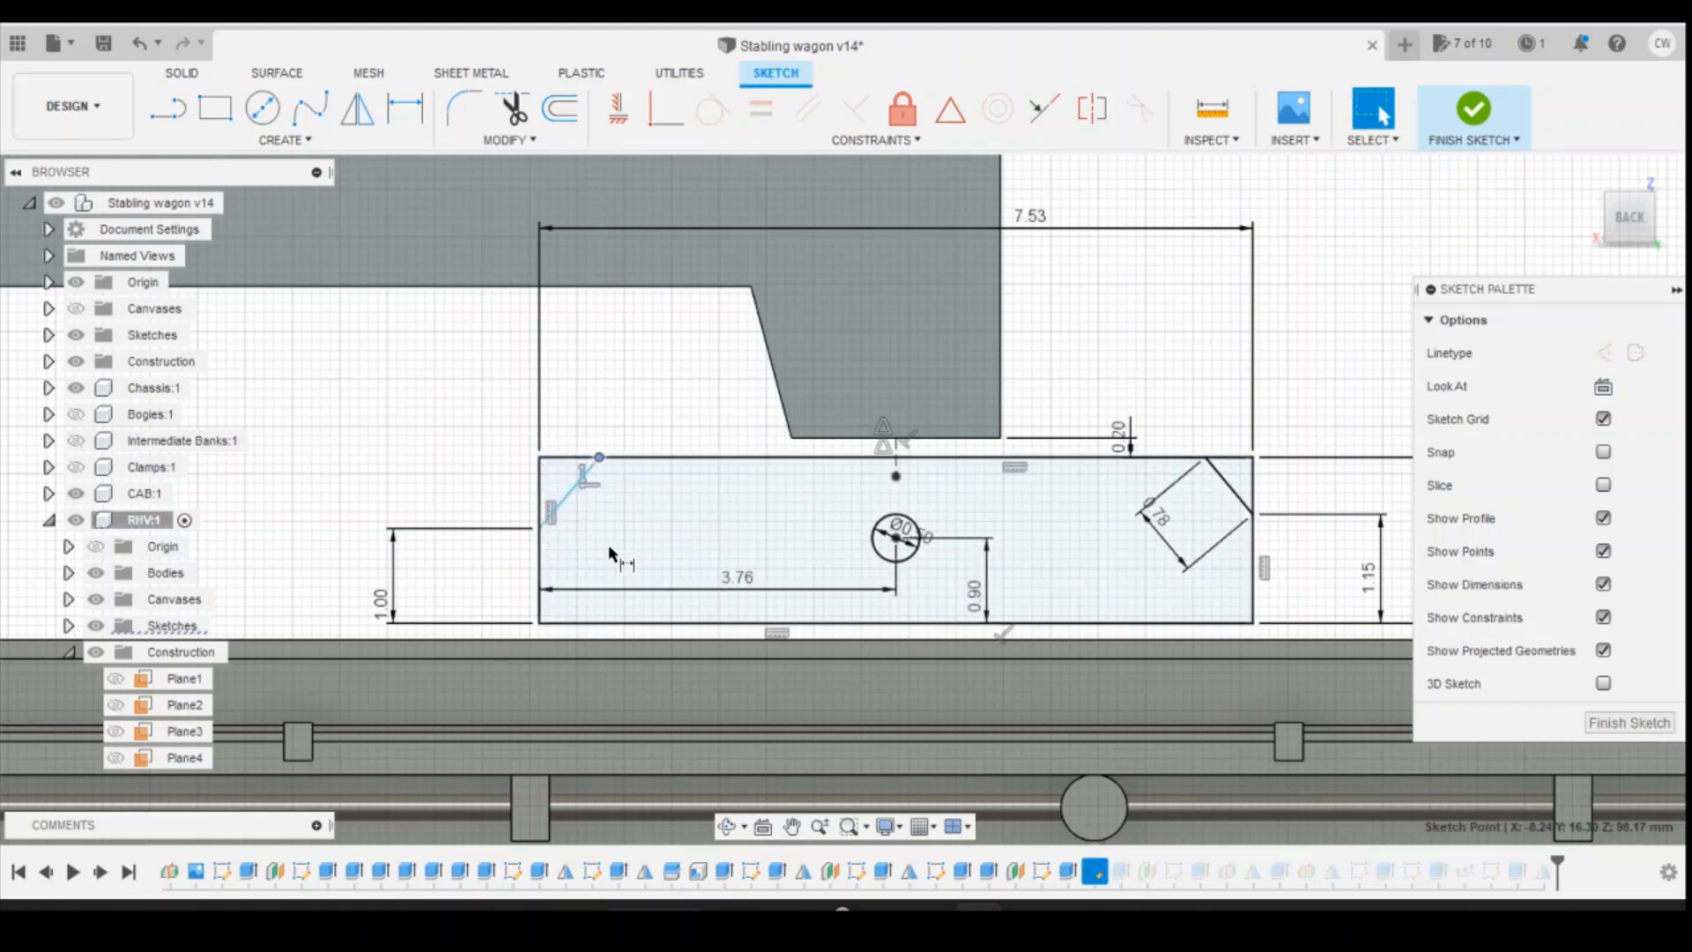
Step: Dimension the left bevel line's length as 1 mm
key("d")
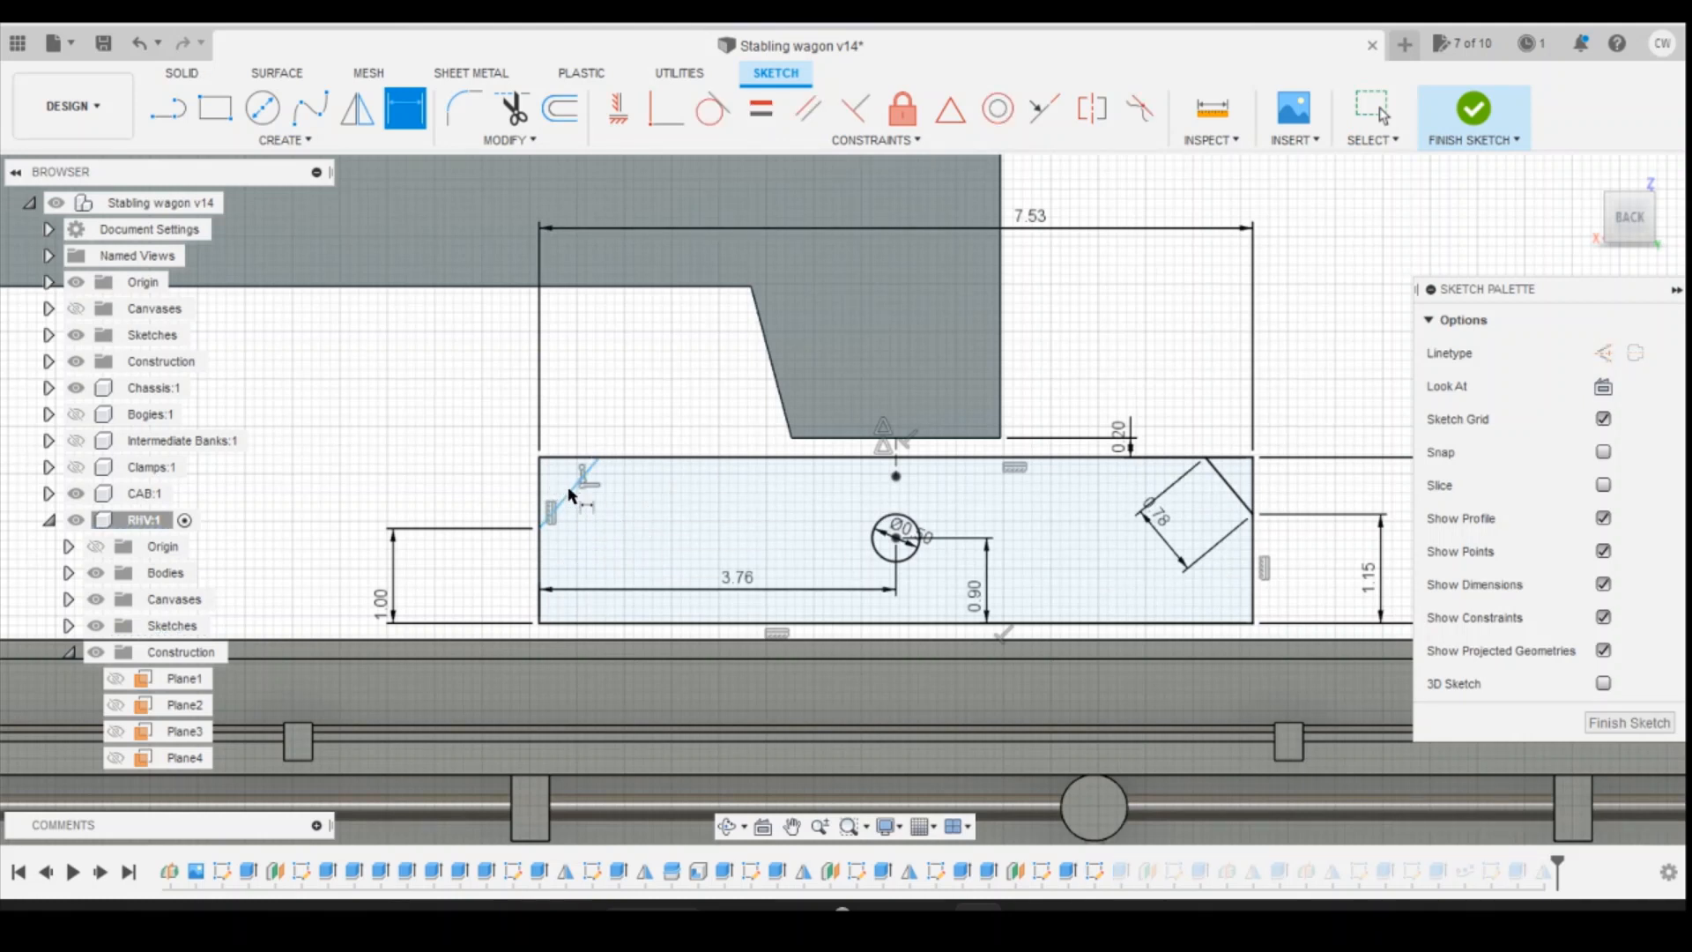
left_click(573, 497)
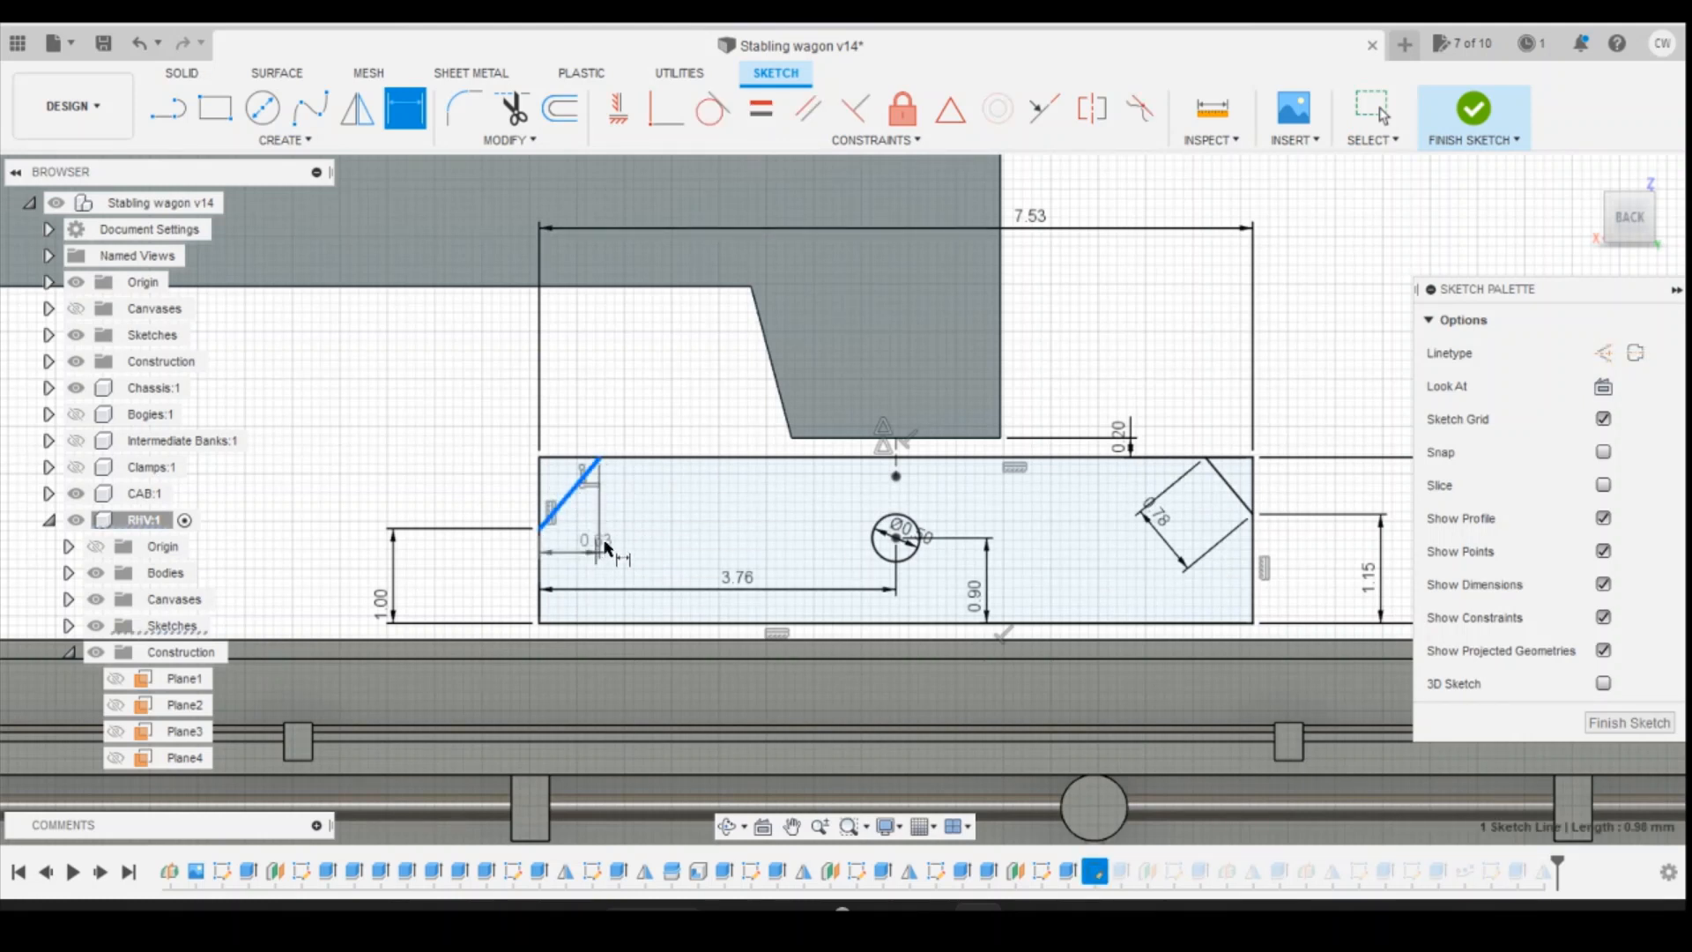
left_click(607, 539)
type("1")
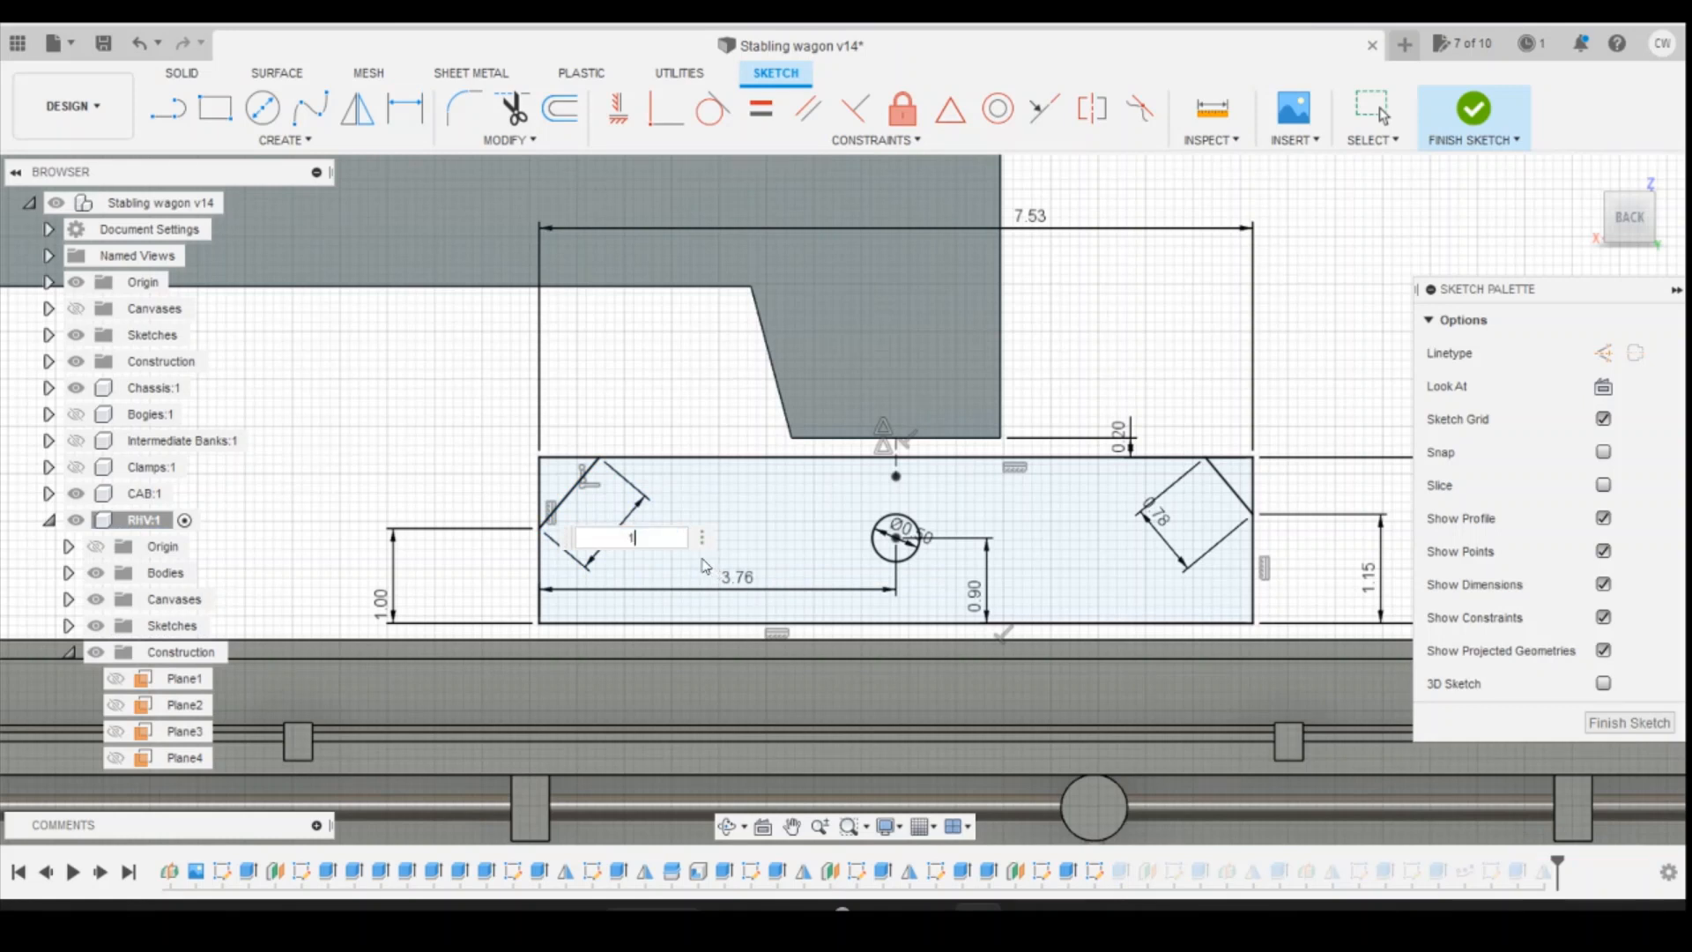
key("Return")
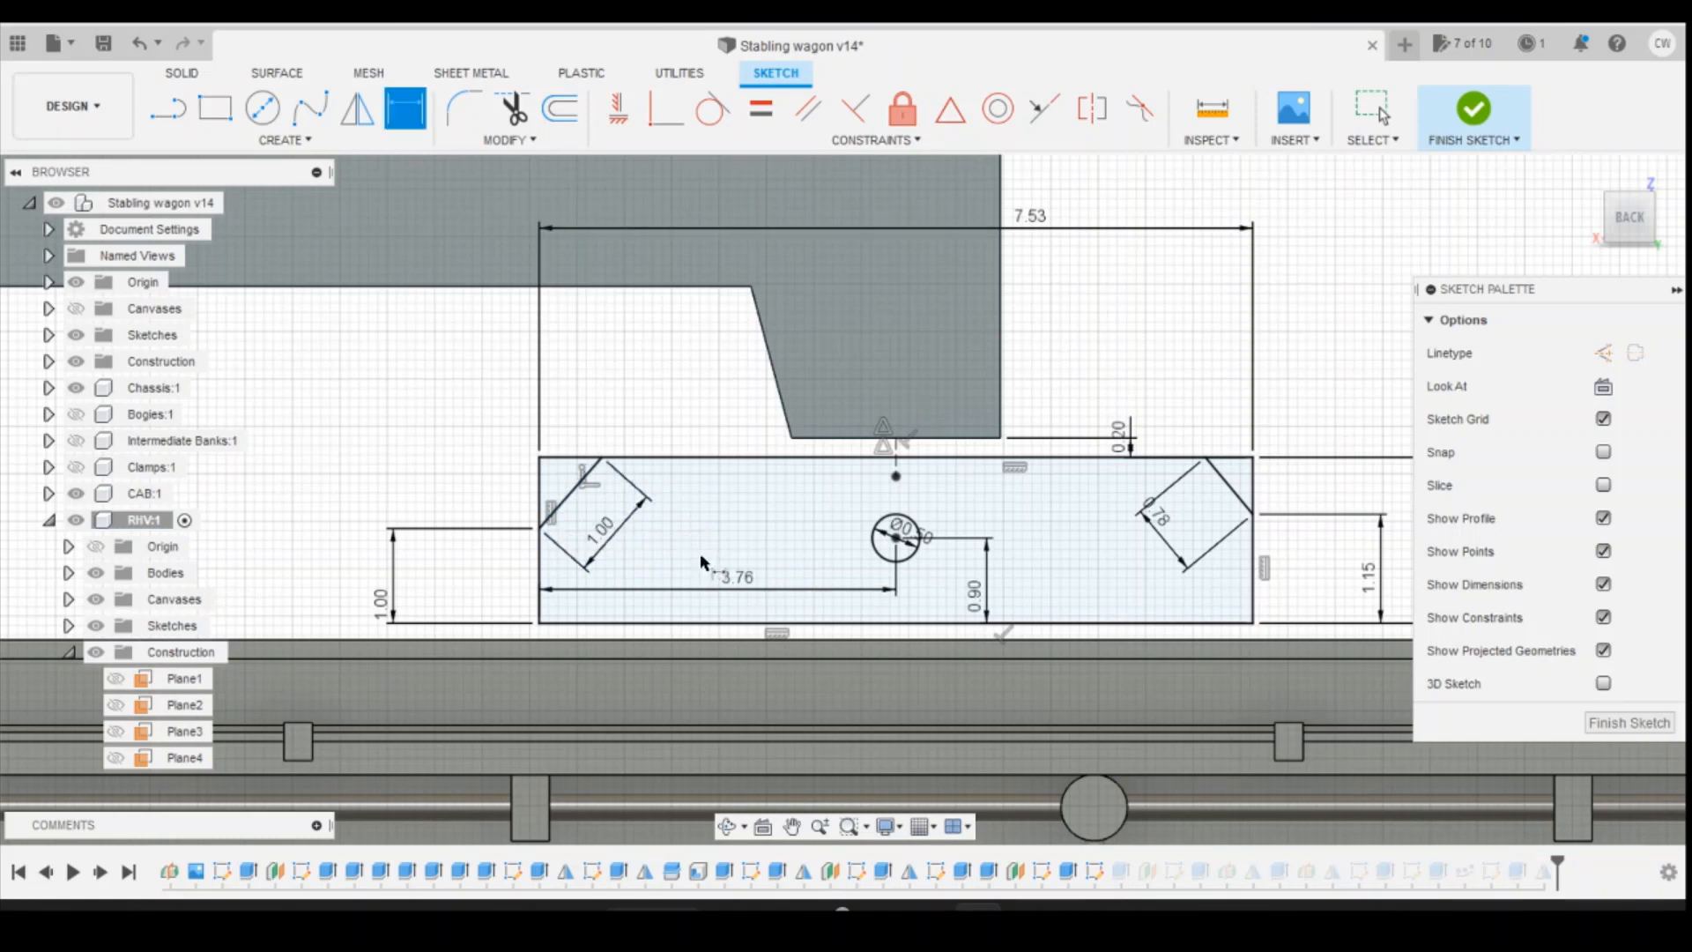
Step: Set the height of the right corner bevel's lower end to 1 mm and finish the sketch
double_click(1366, 581)
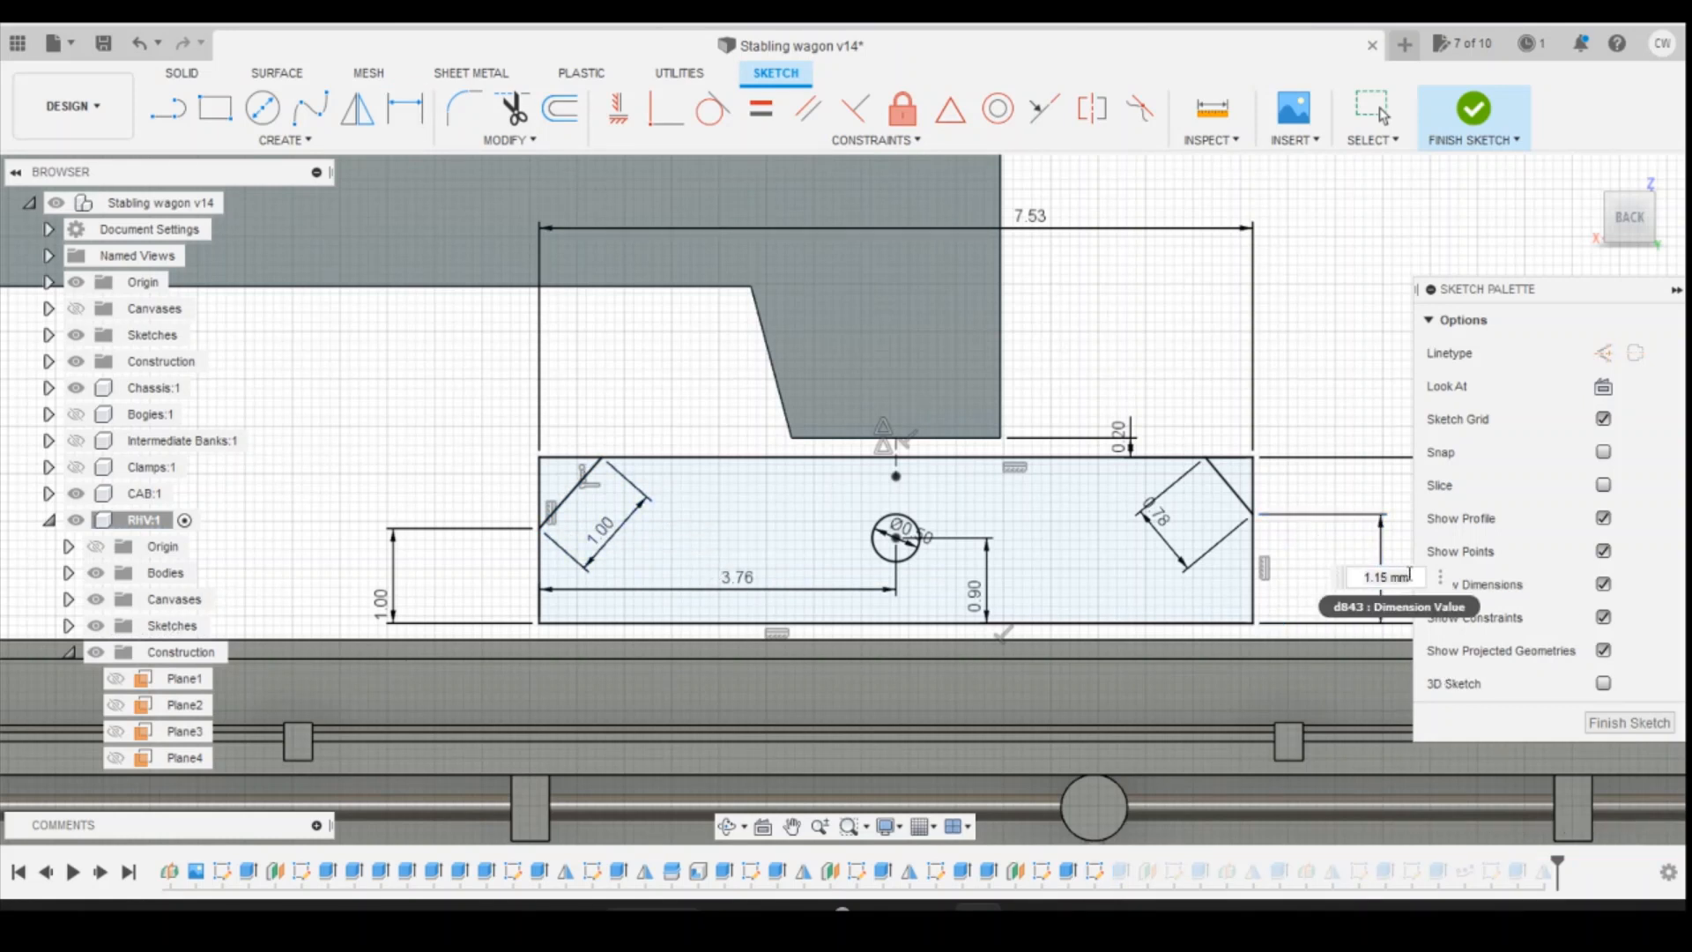
type("1")
key("Return")
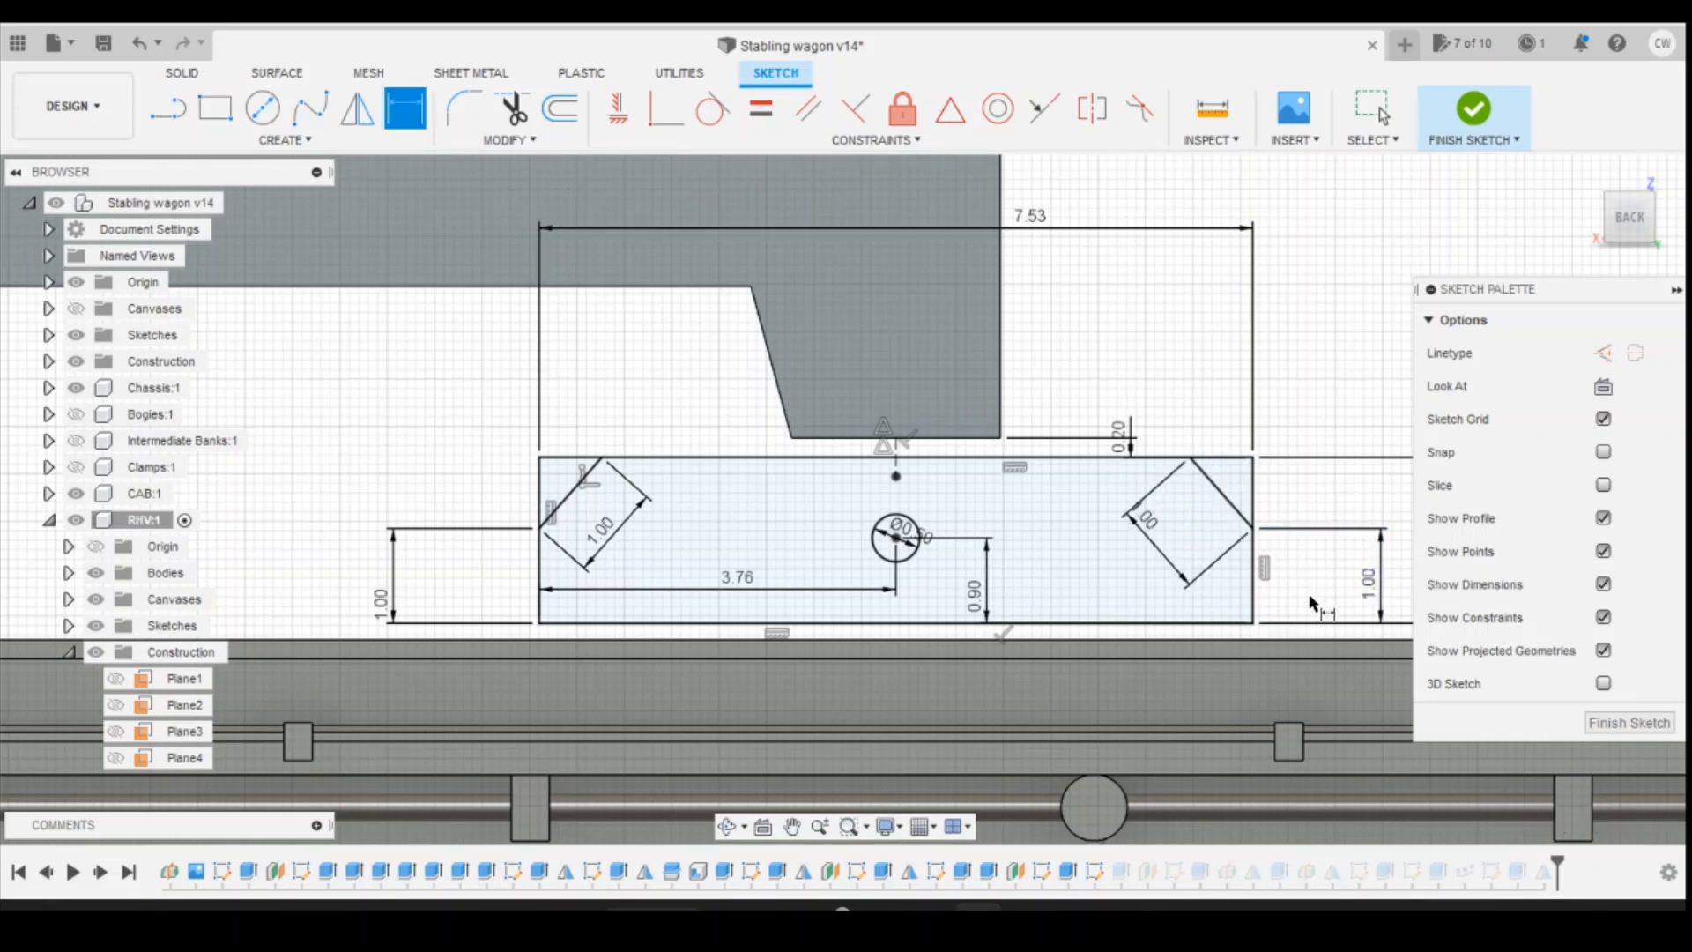
left_click(1463, 114)
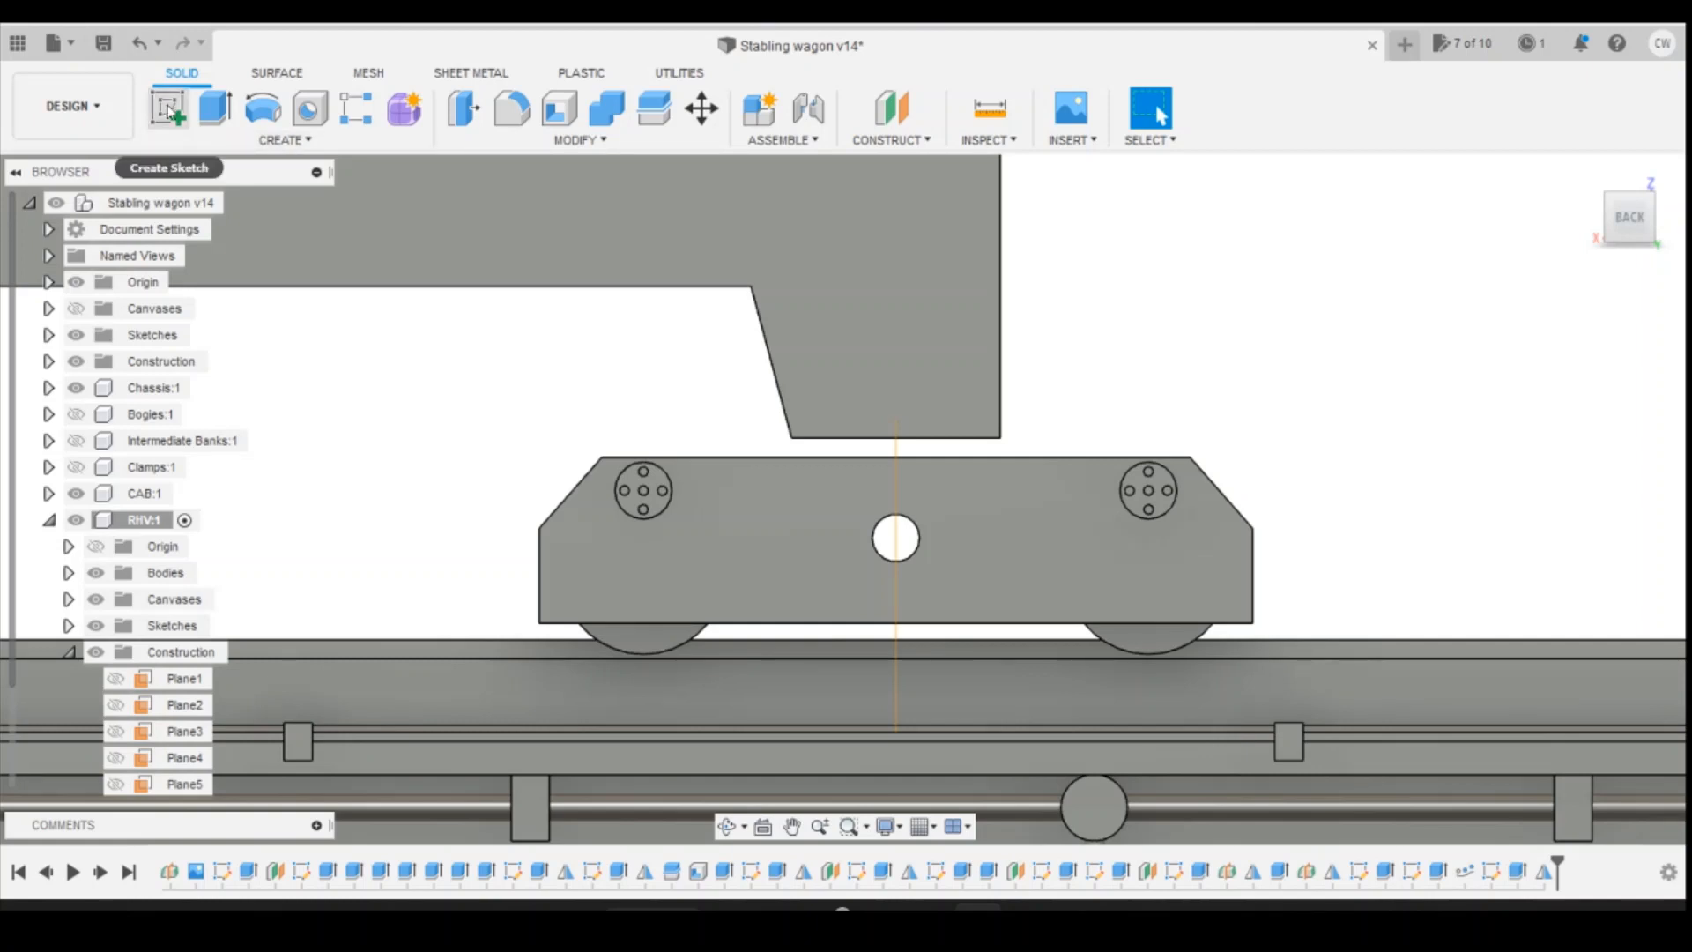
scroll(177, 703, "down", 1)
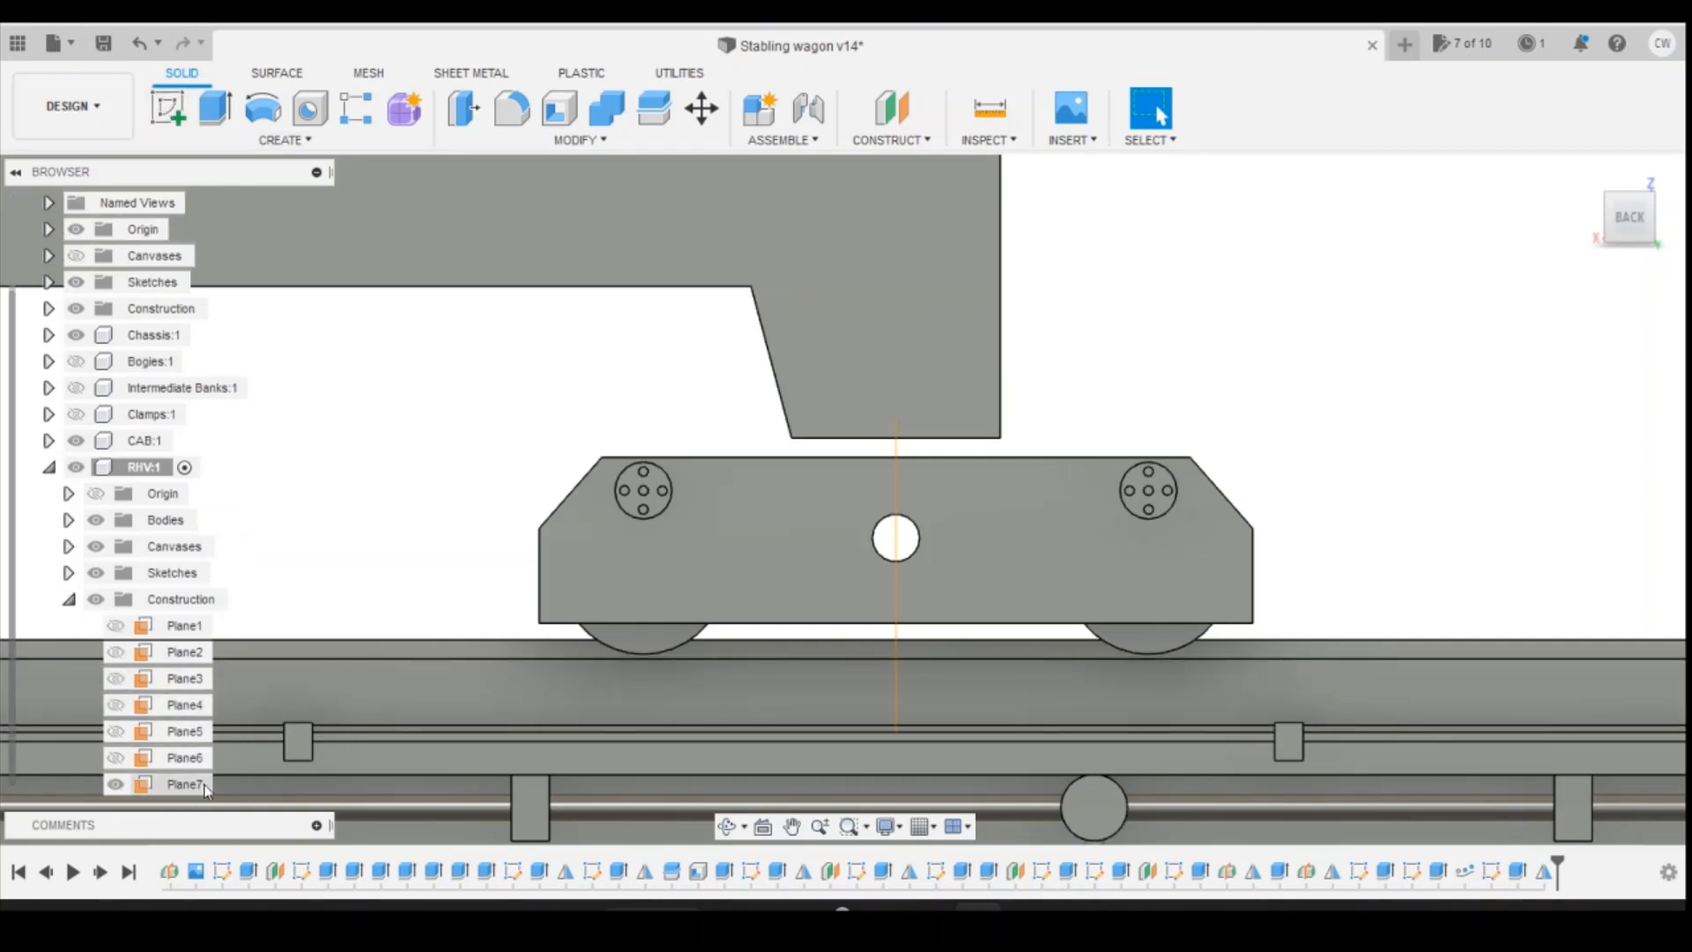
Step: Start a sketch on Plane6 and check the pierced lug's tape measurements in reference photo 533.JPG
left_click(172, 122)
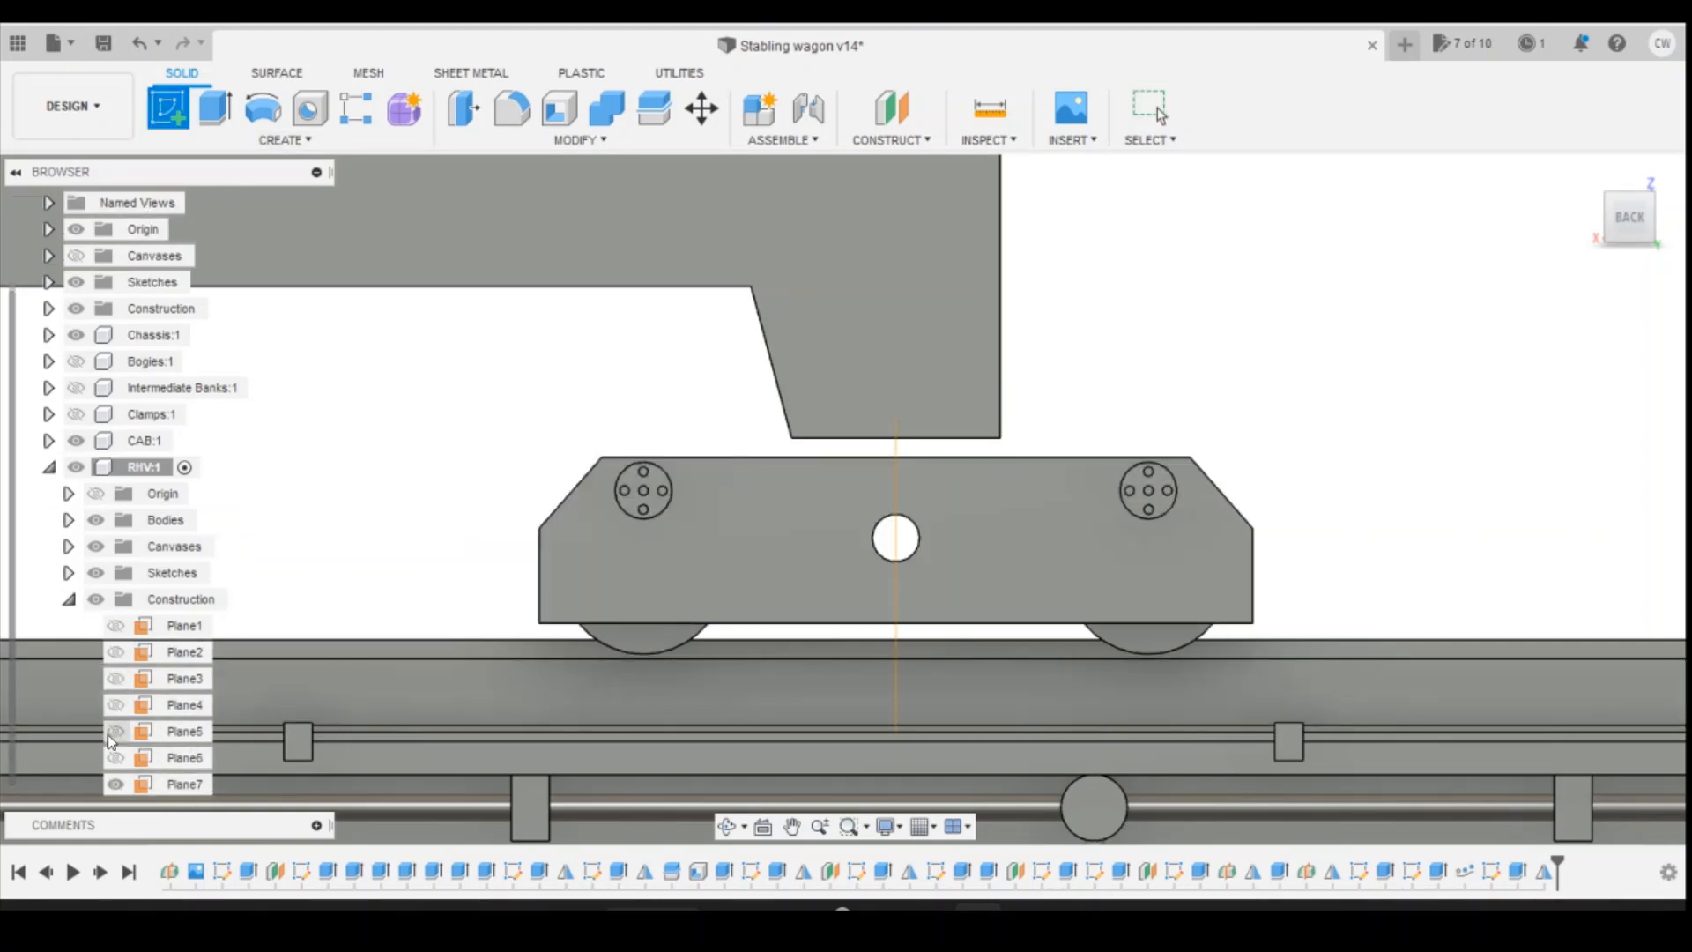
left_click(186, 758)
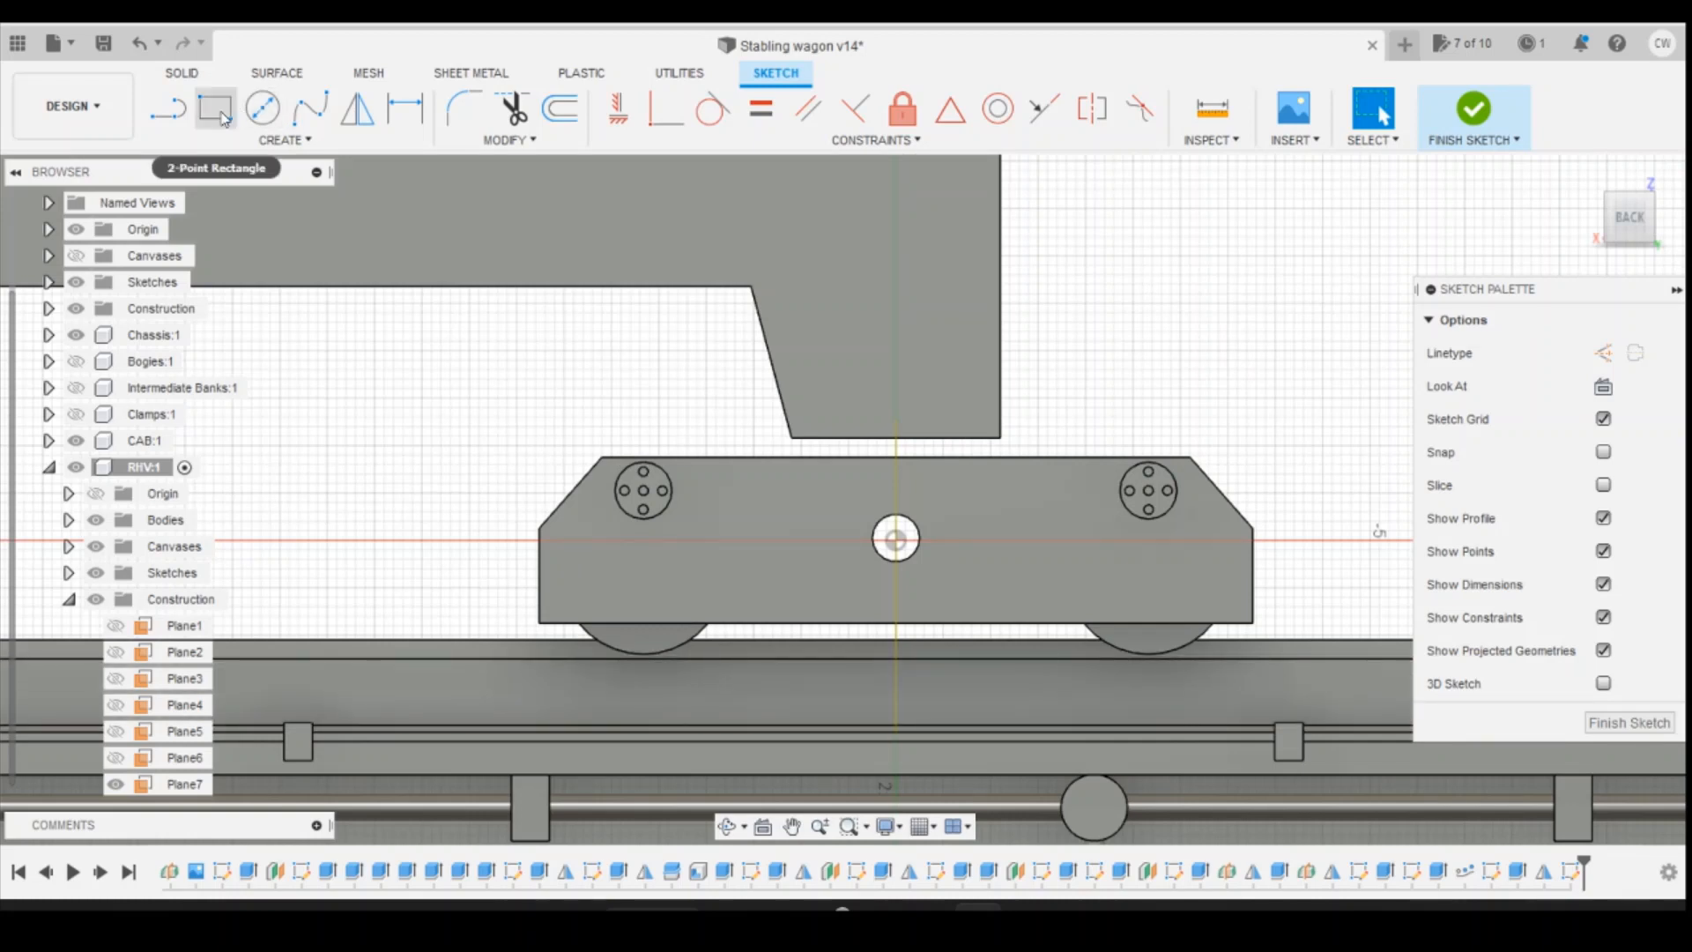
left_click(165, 118)
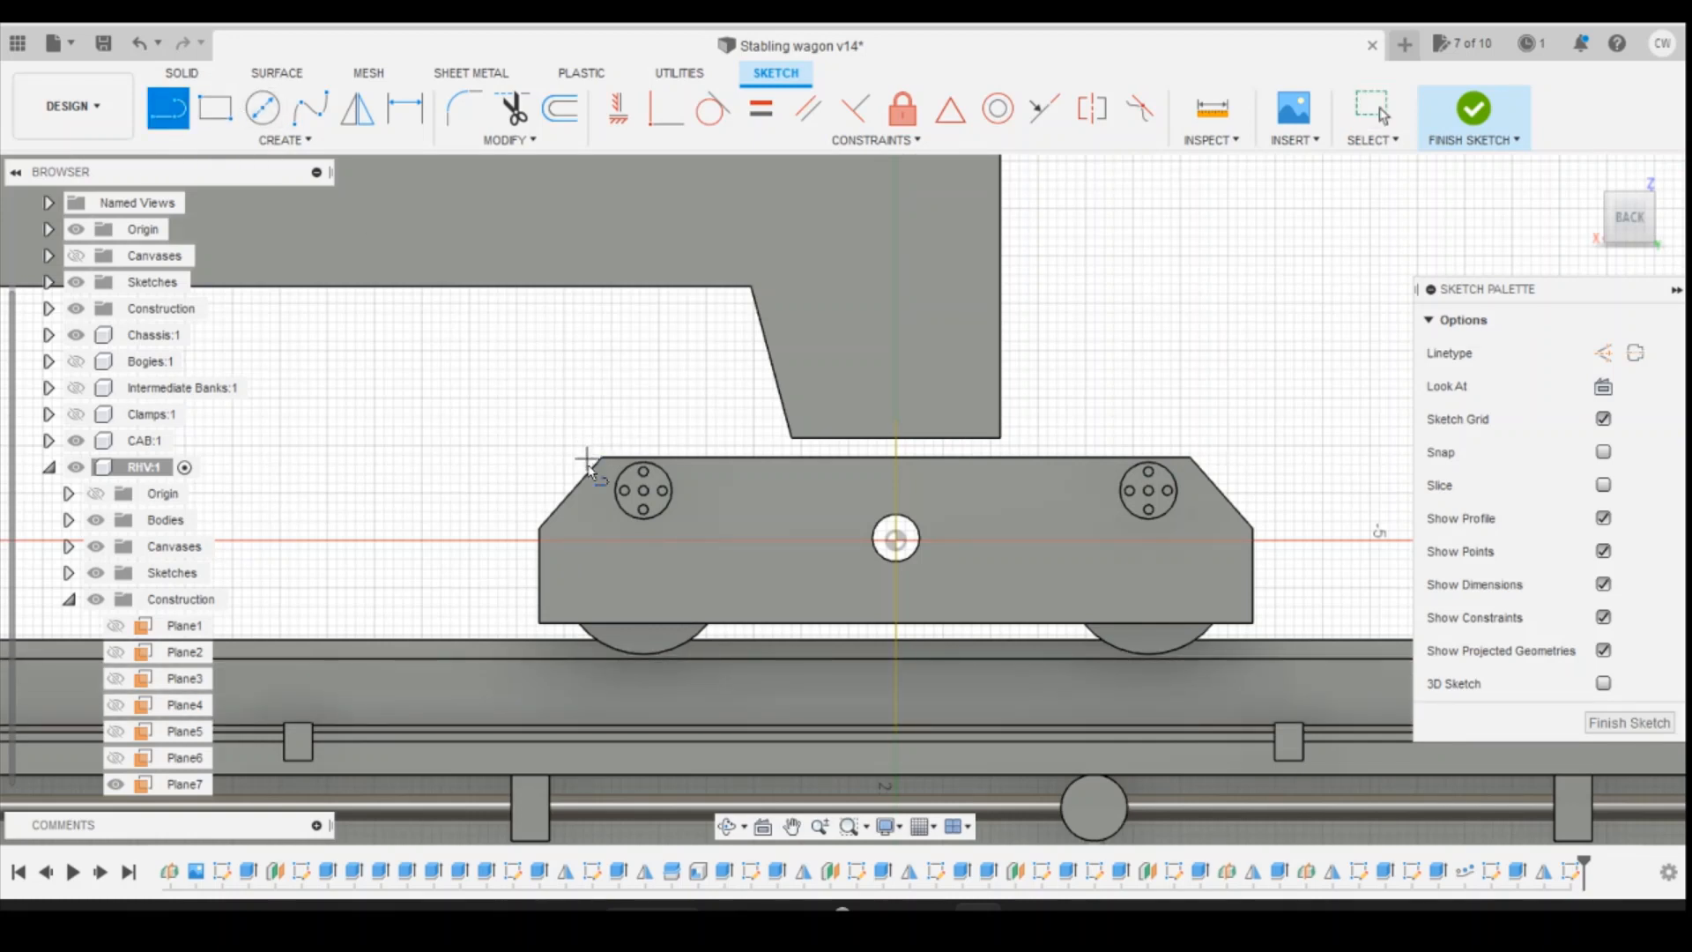
mouse_move(1074, 906)
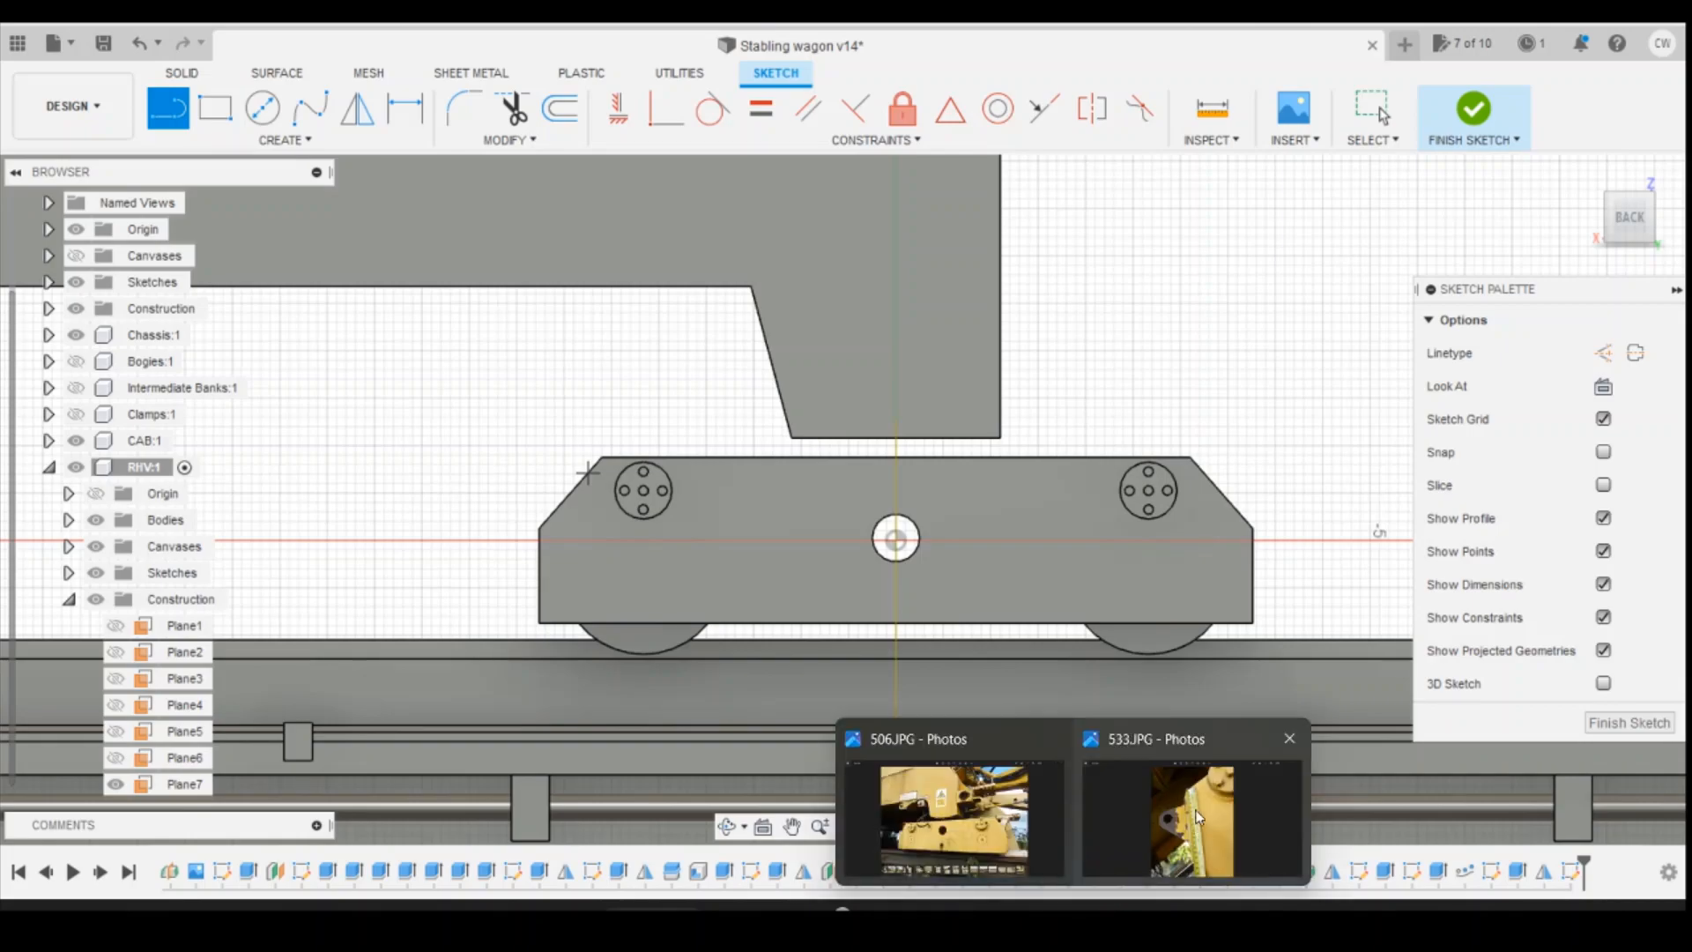
left_click(1165, 820)
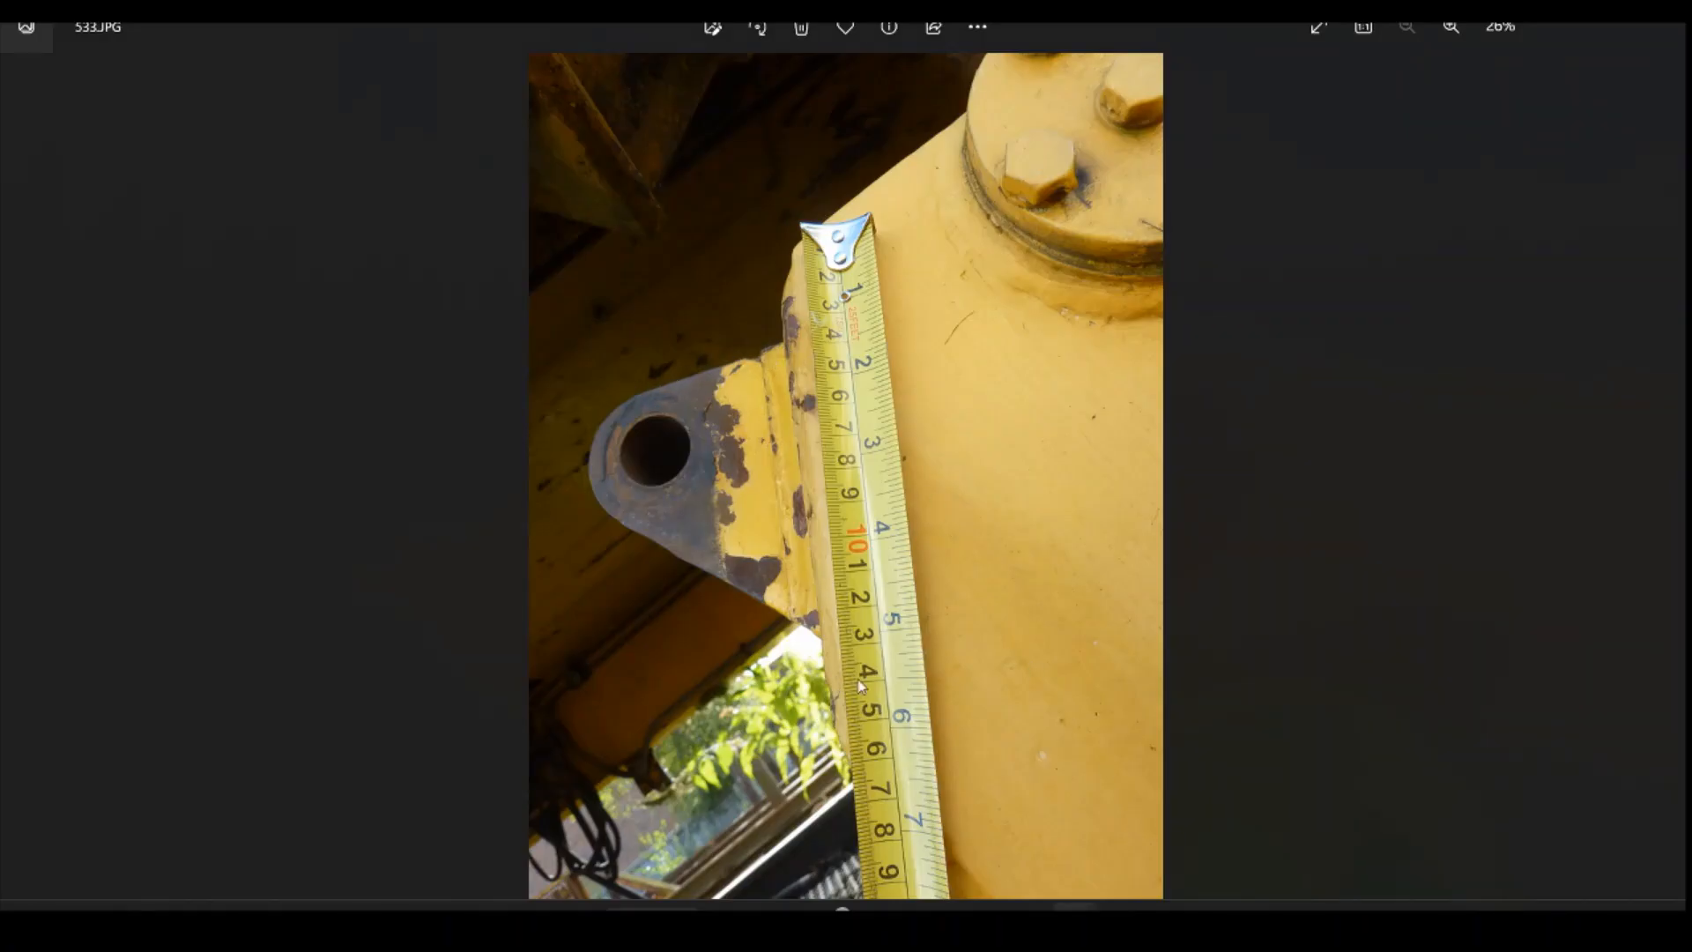
left_click(975, 906)
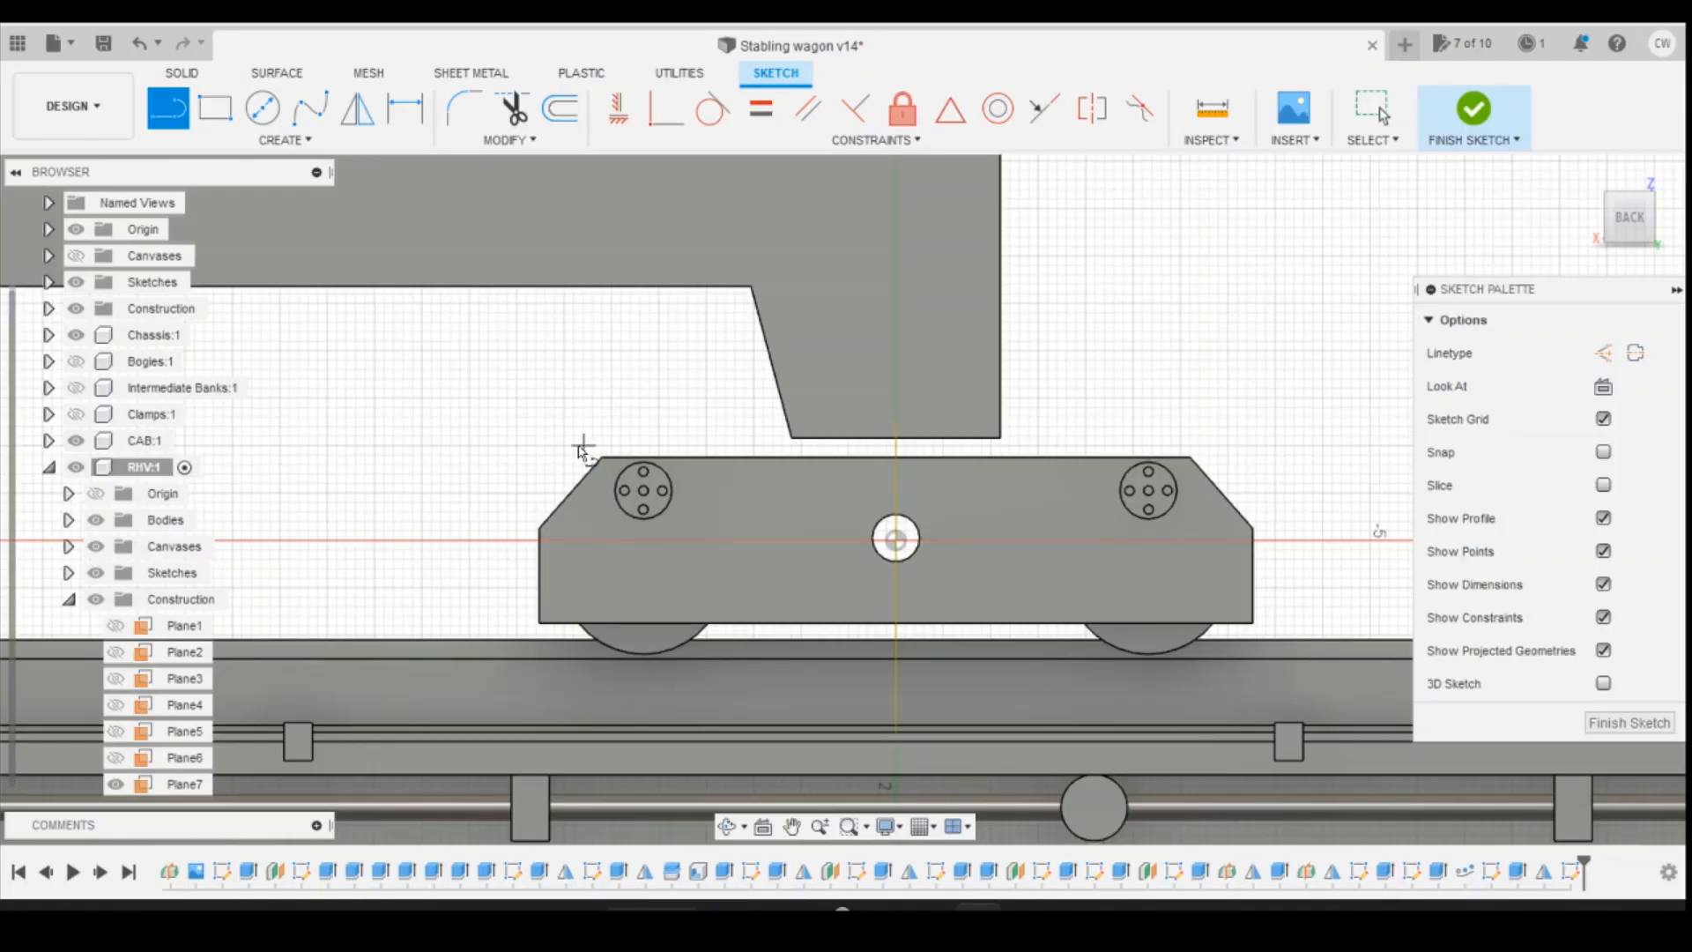
Step: Project the side frame's left bevel edge into the sketch
key("p")
left_click(587, 479)
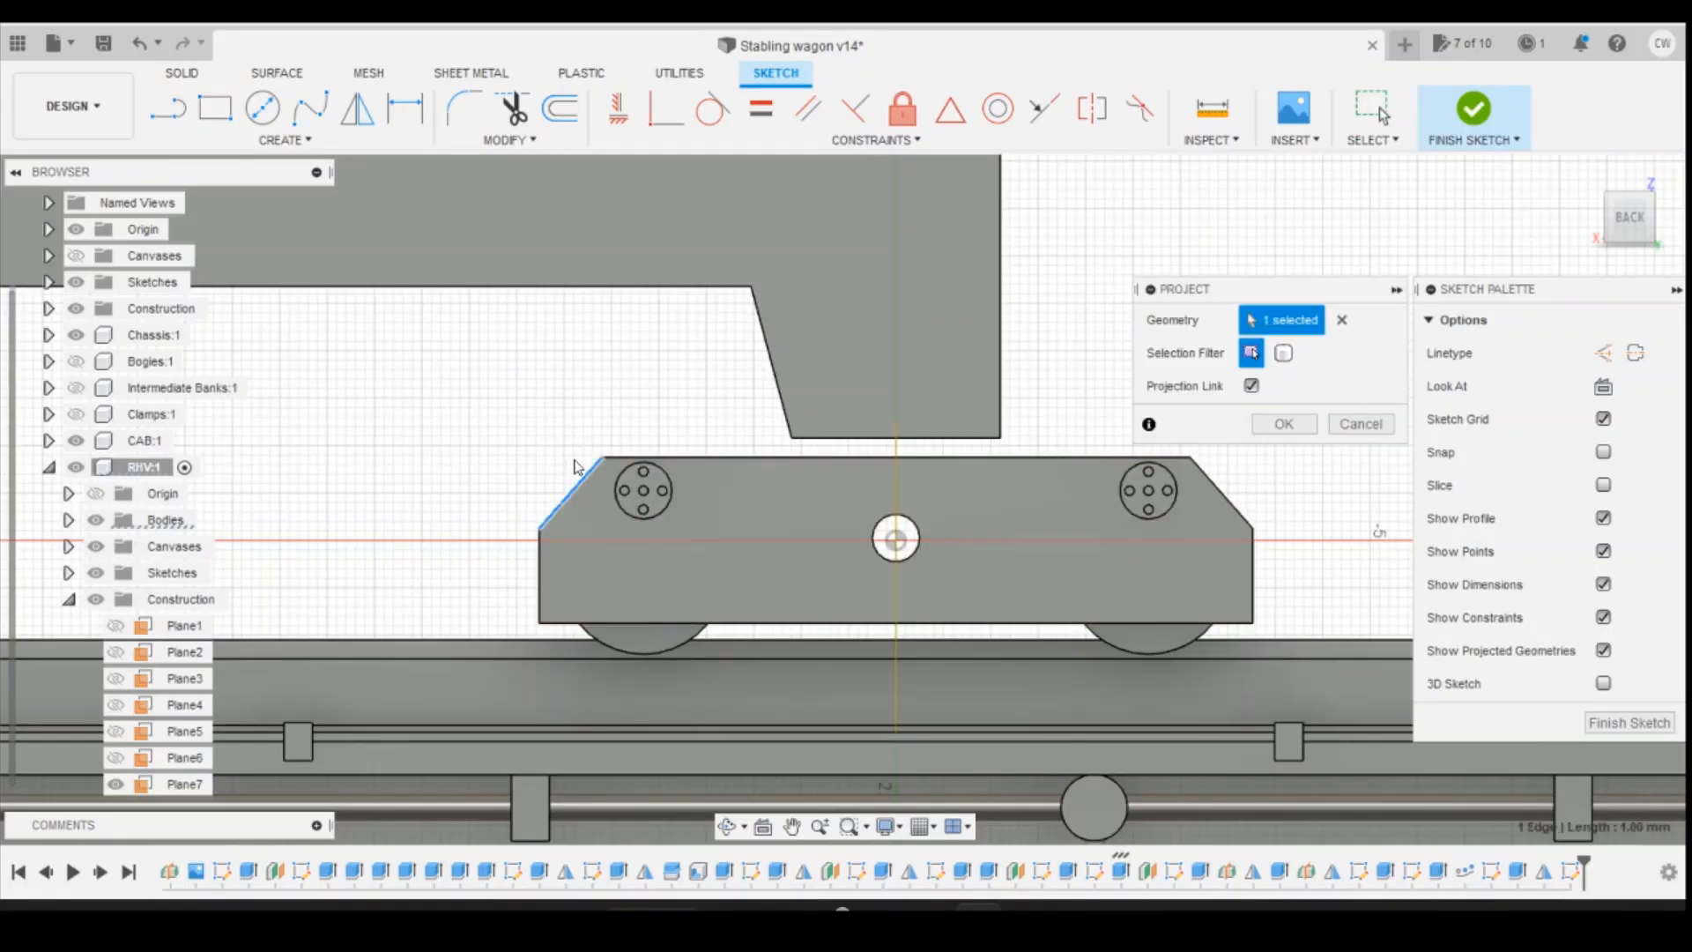
key("Return")
Step: Draw two separate lines outward from the projected bevel edge, the upper one perpendicular to it and 0.3 mm long
key("l")
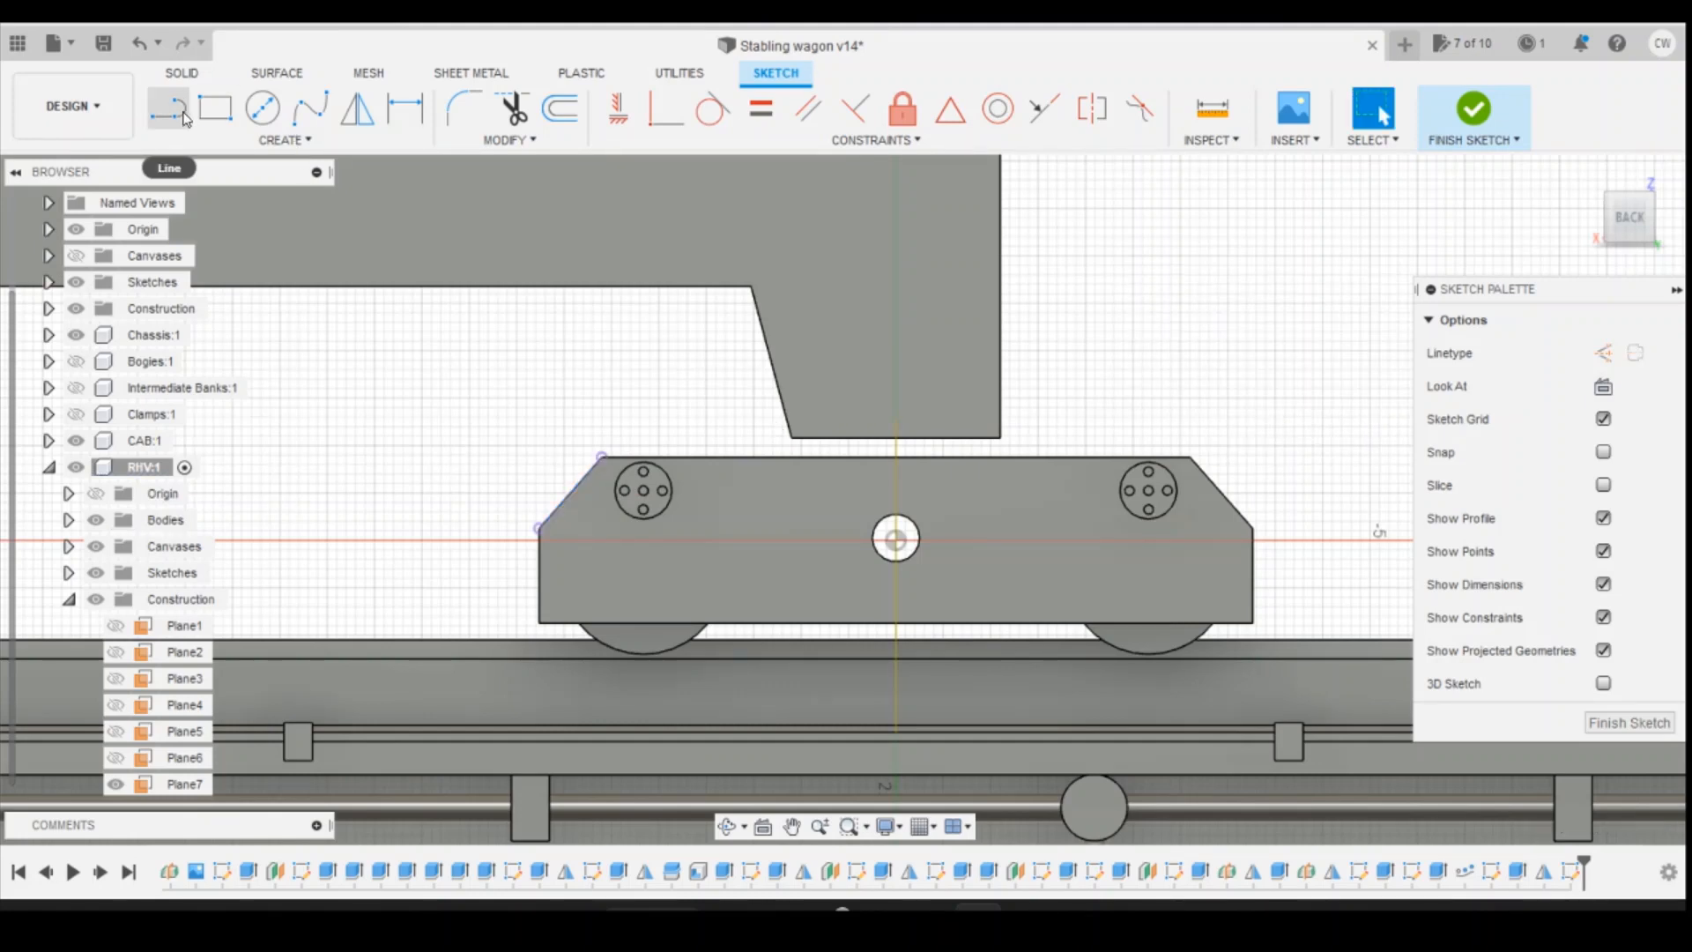
scroll(581, 493, "up", 3)
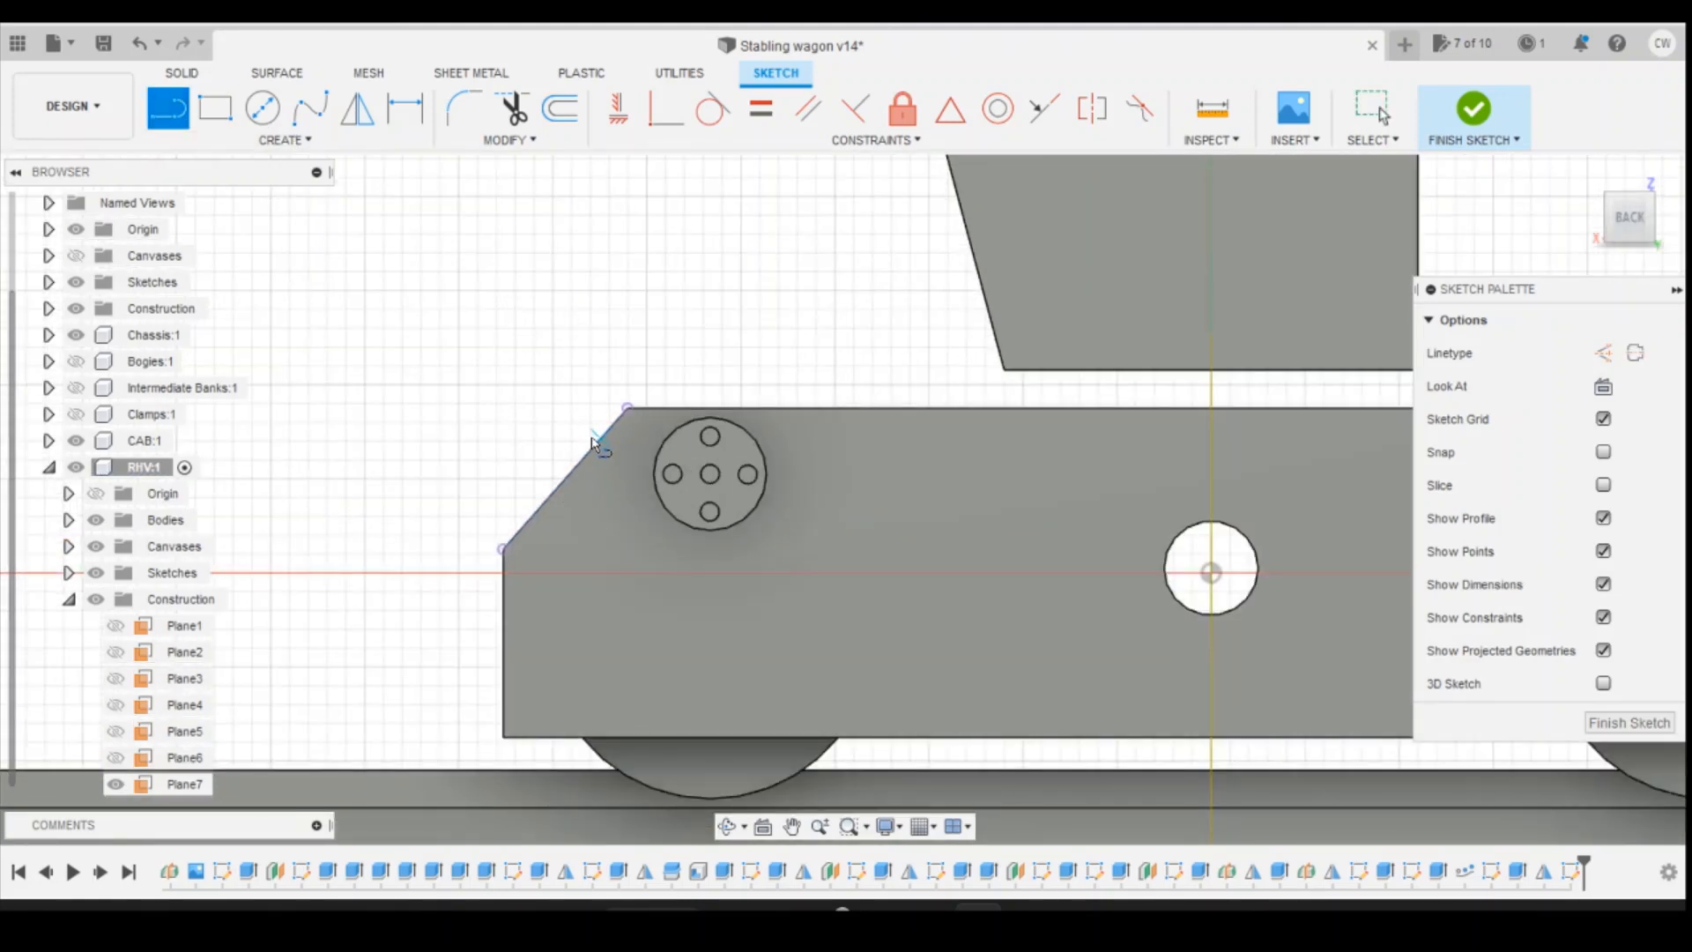
left_click(591, 448)
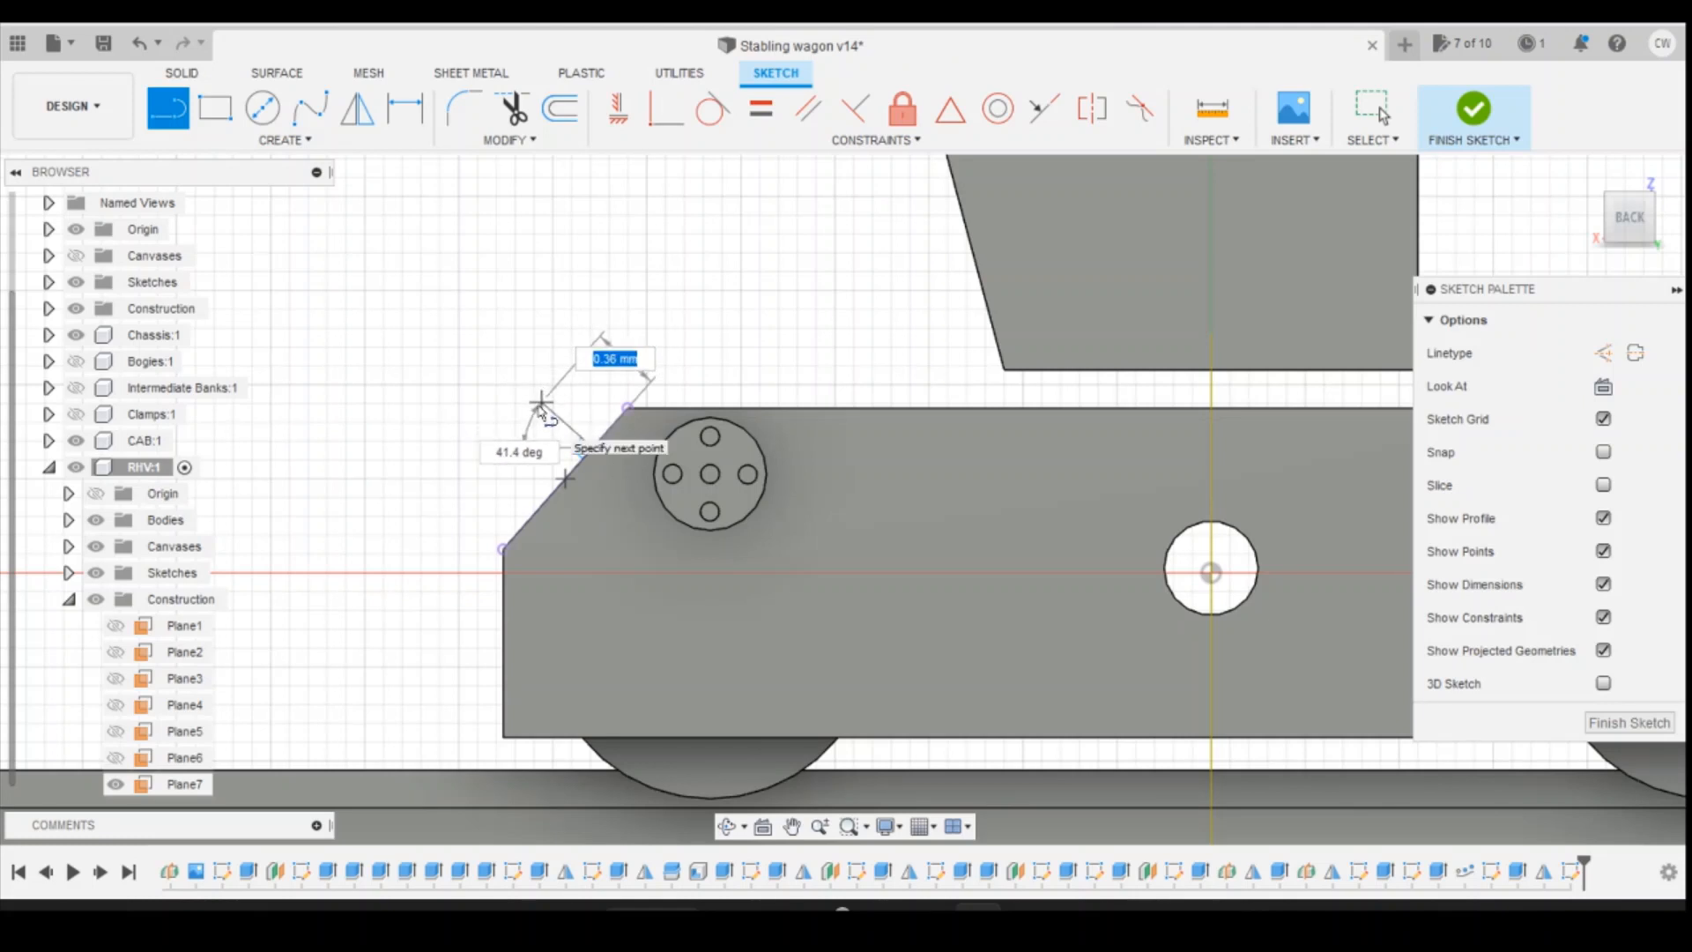
type("0.3")
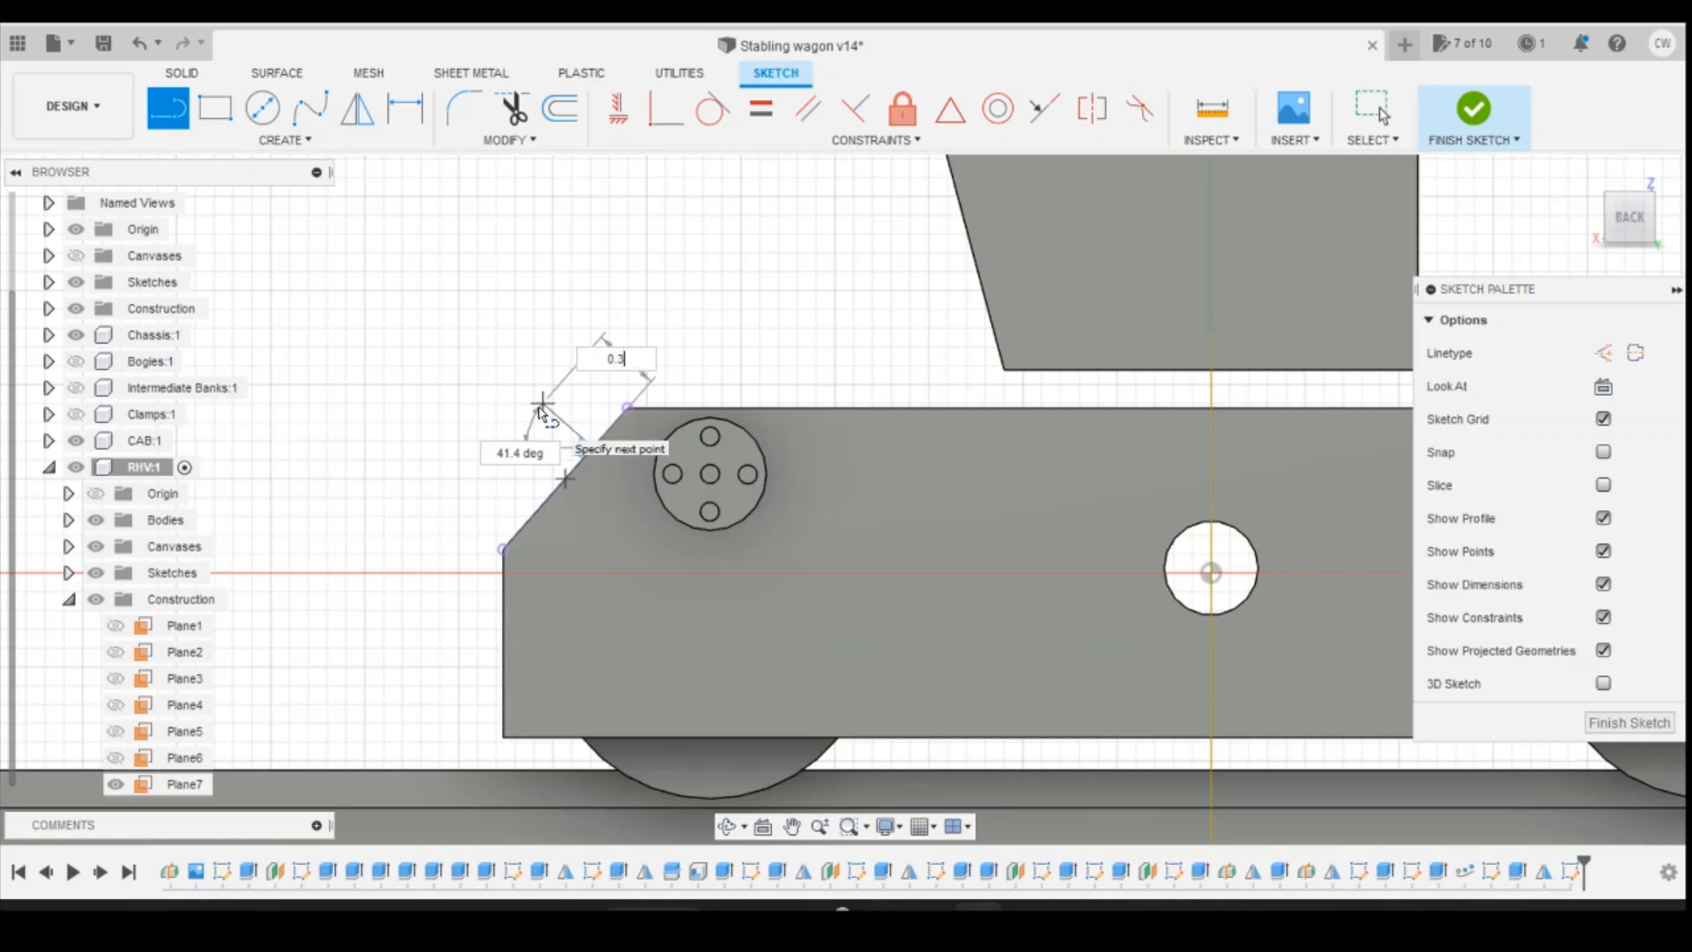
key("Tab")
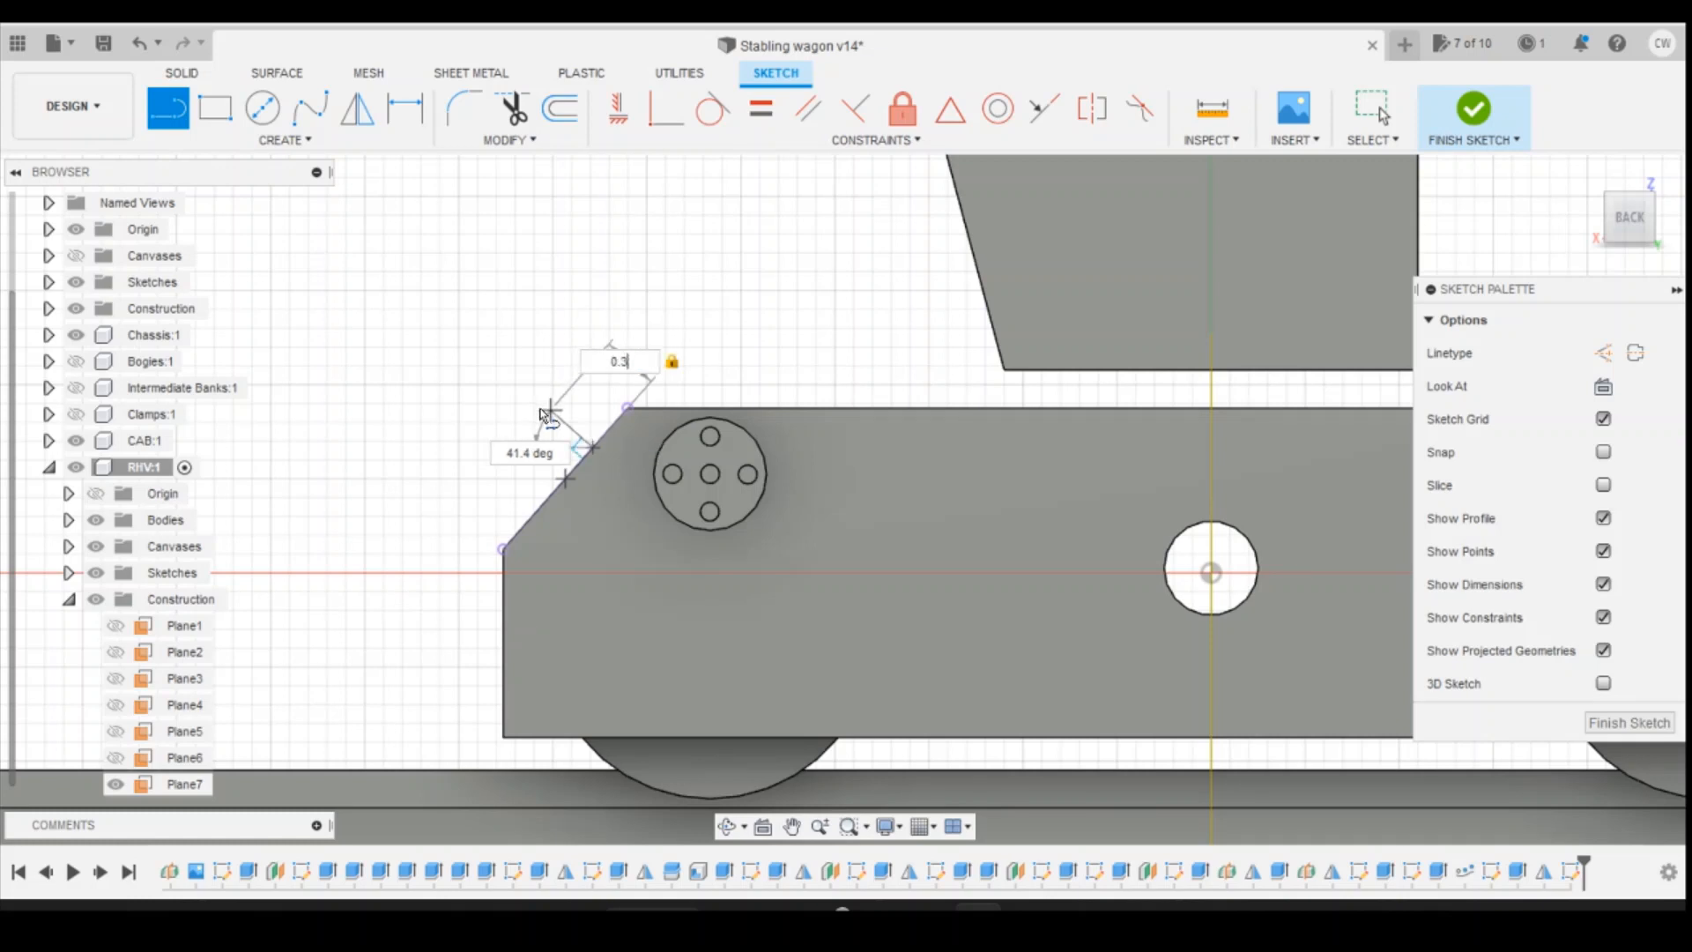
key("Return")
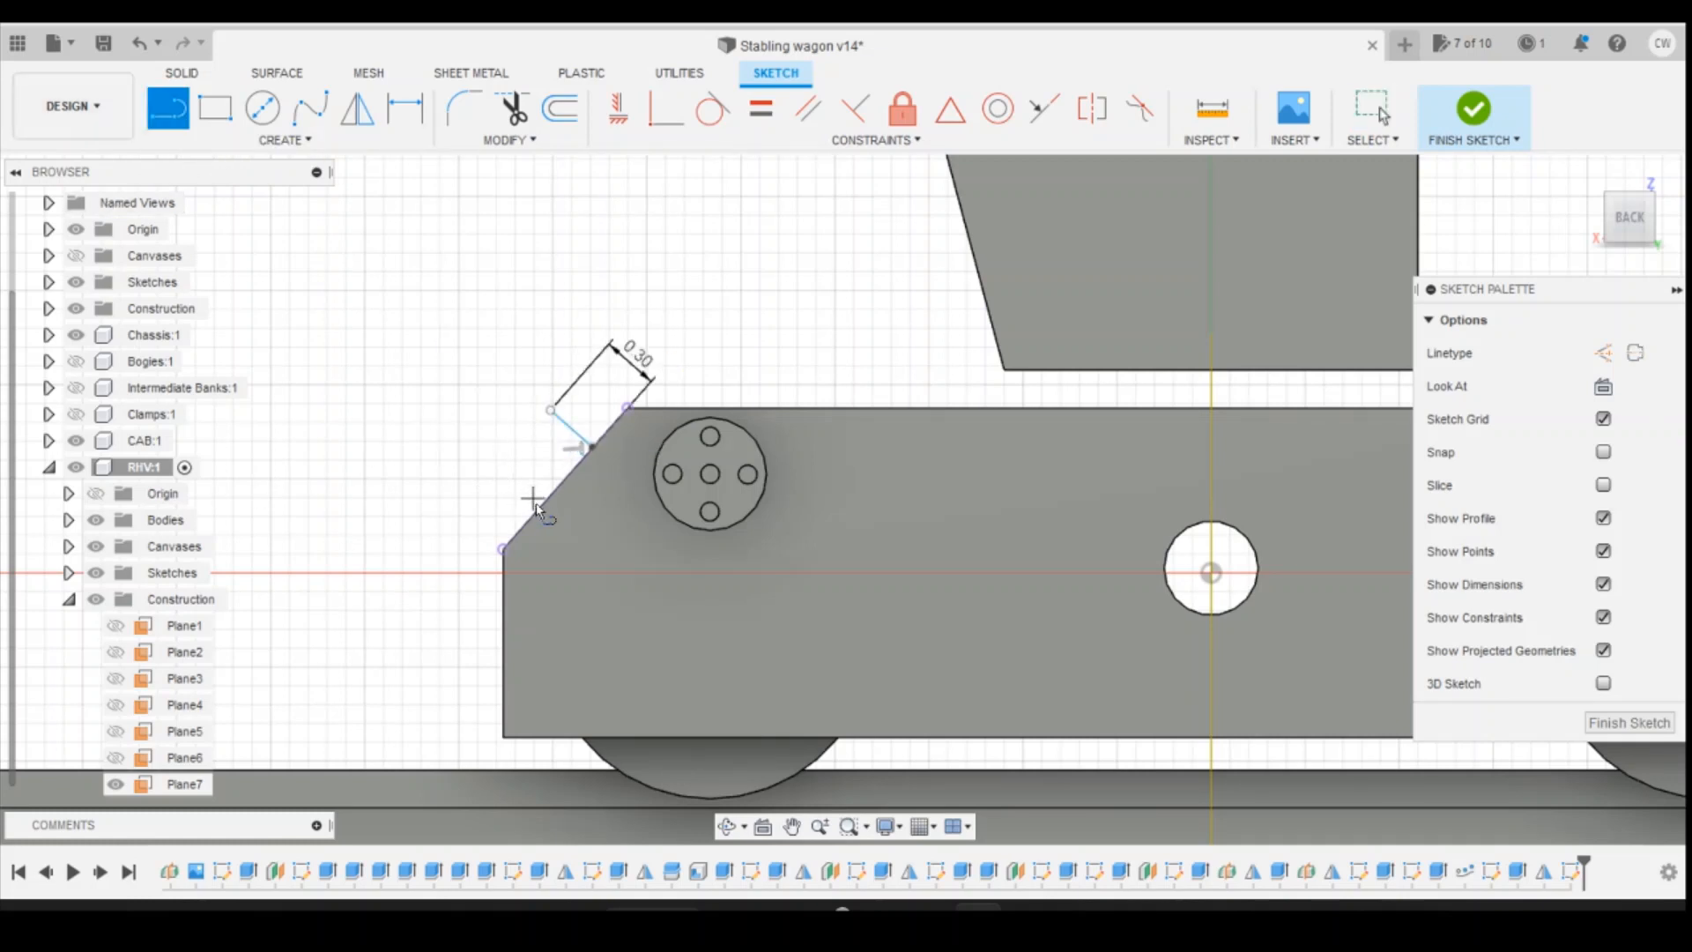
left_click(509, 438)
key("Escape")
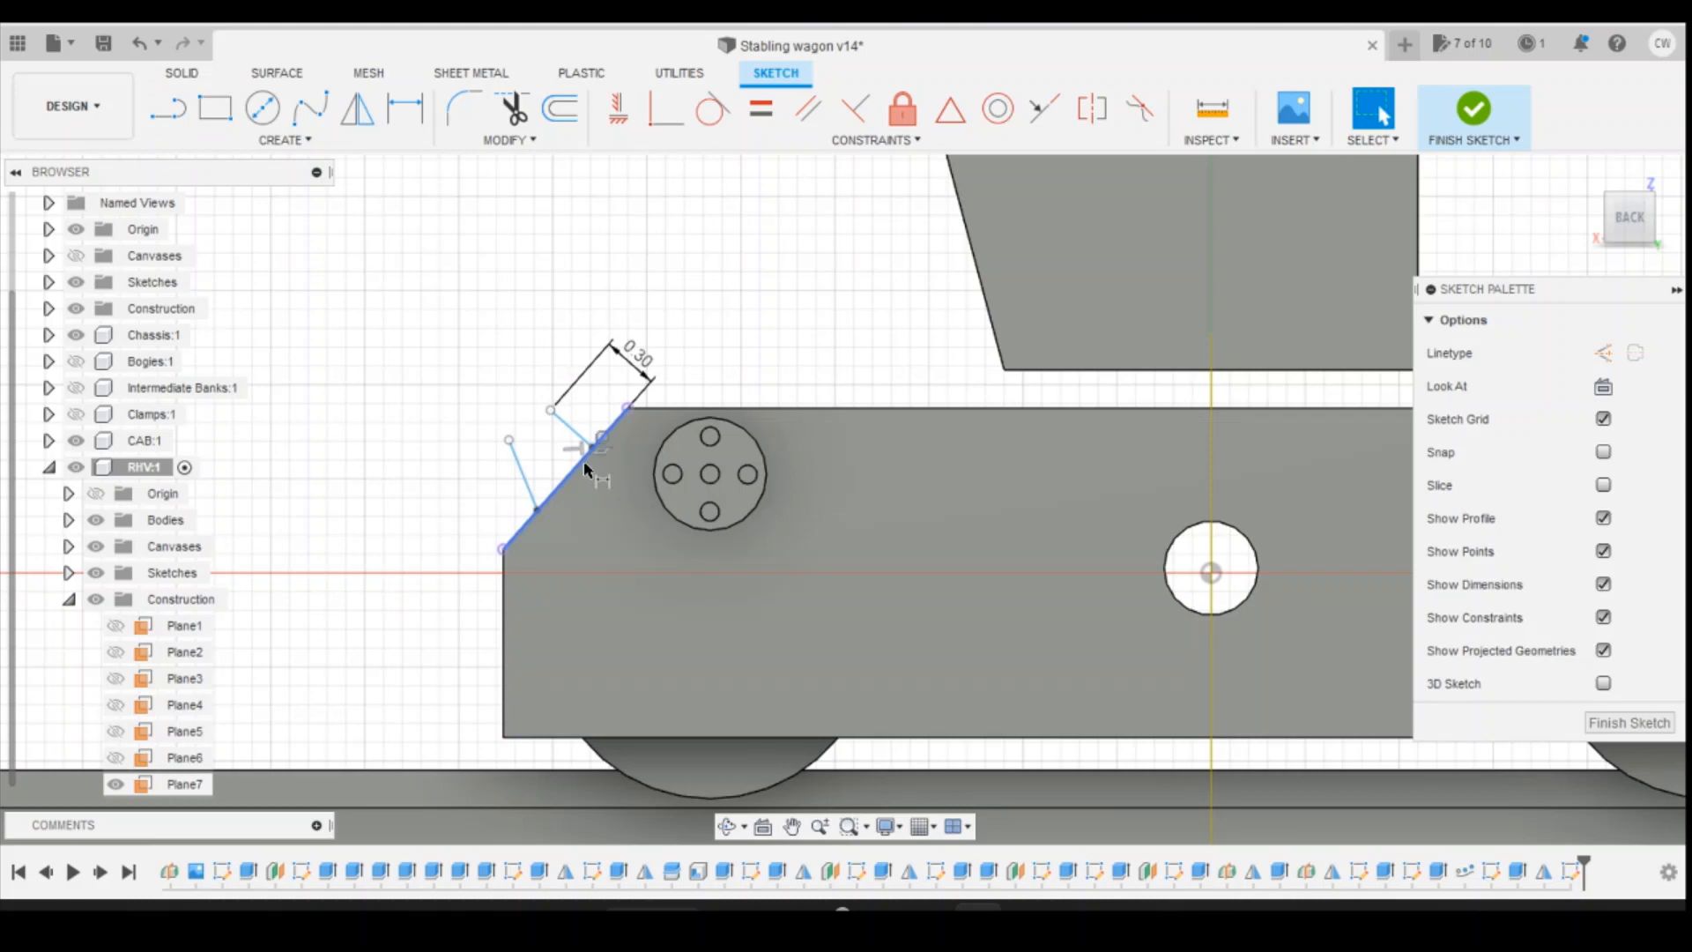
Step: Dimension the spacing between the two lines' bases along the bevel as 90/148 mm, consulting reference photo 533.JPG
key("d")
left_click(592, 449)
left_click(538, 508)
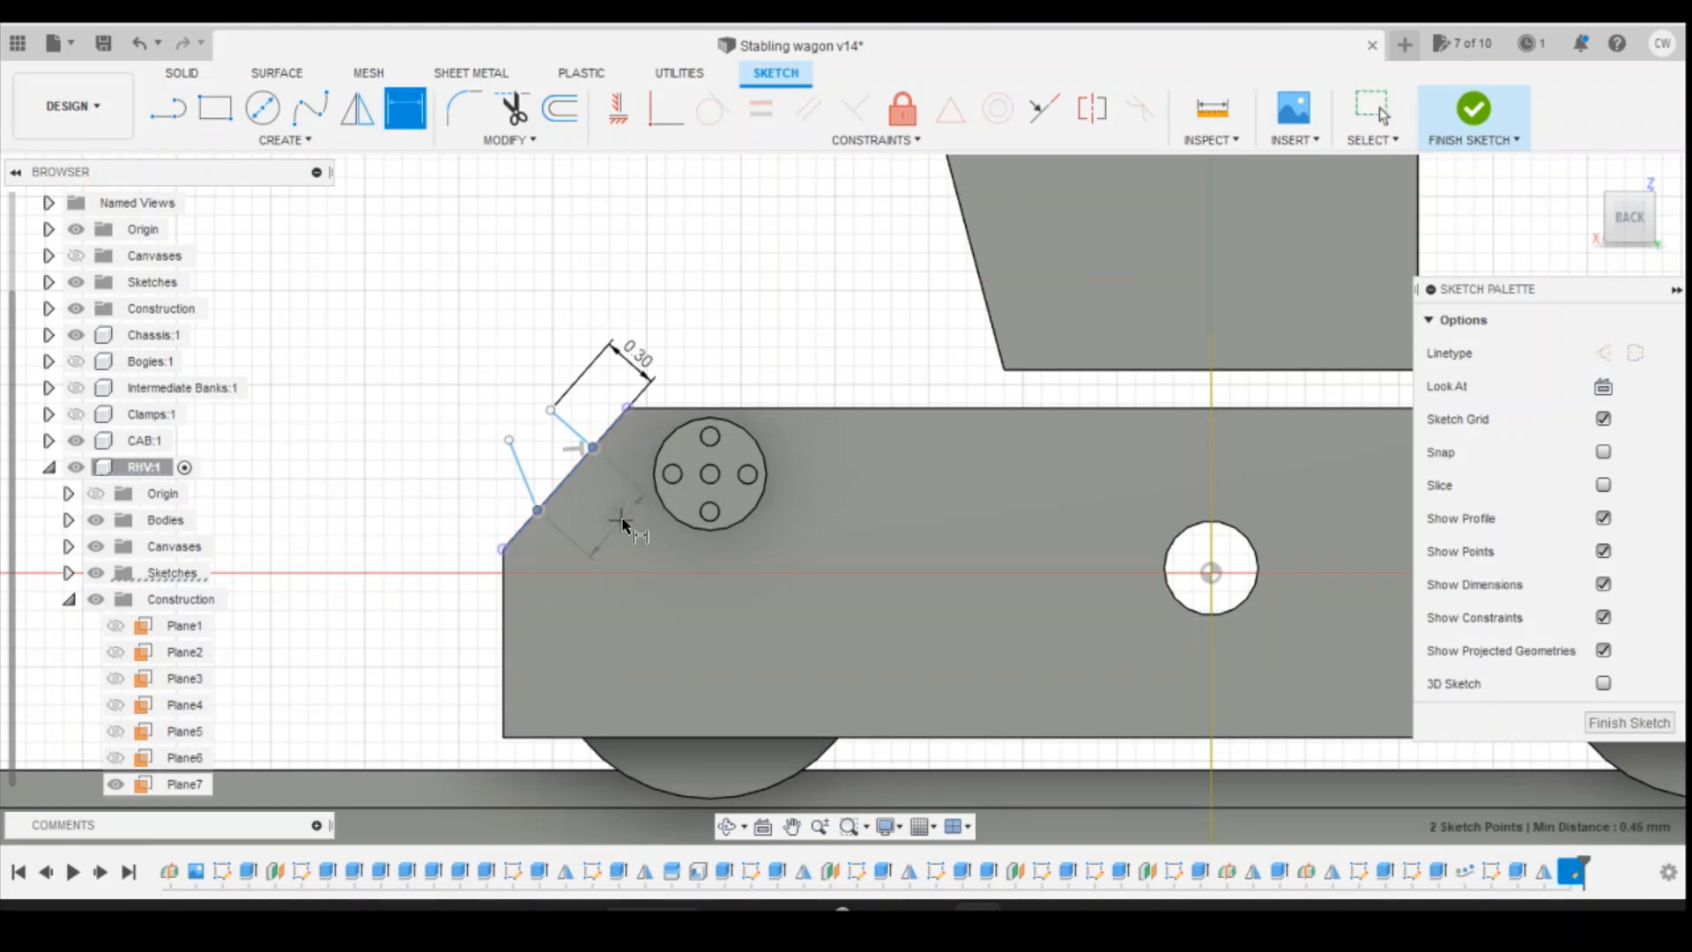
left_click(627, 509)
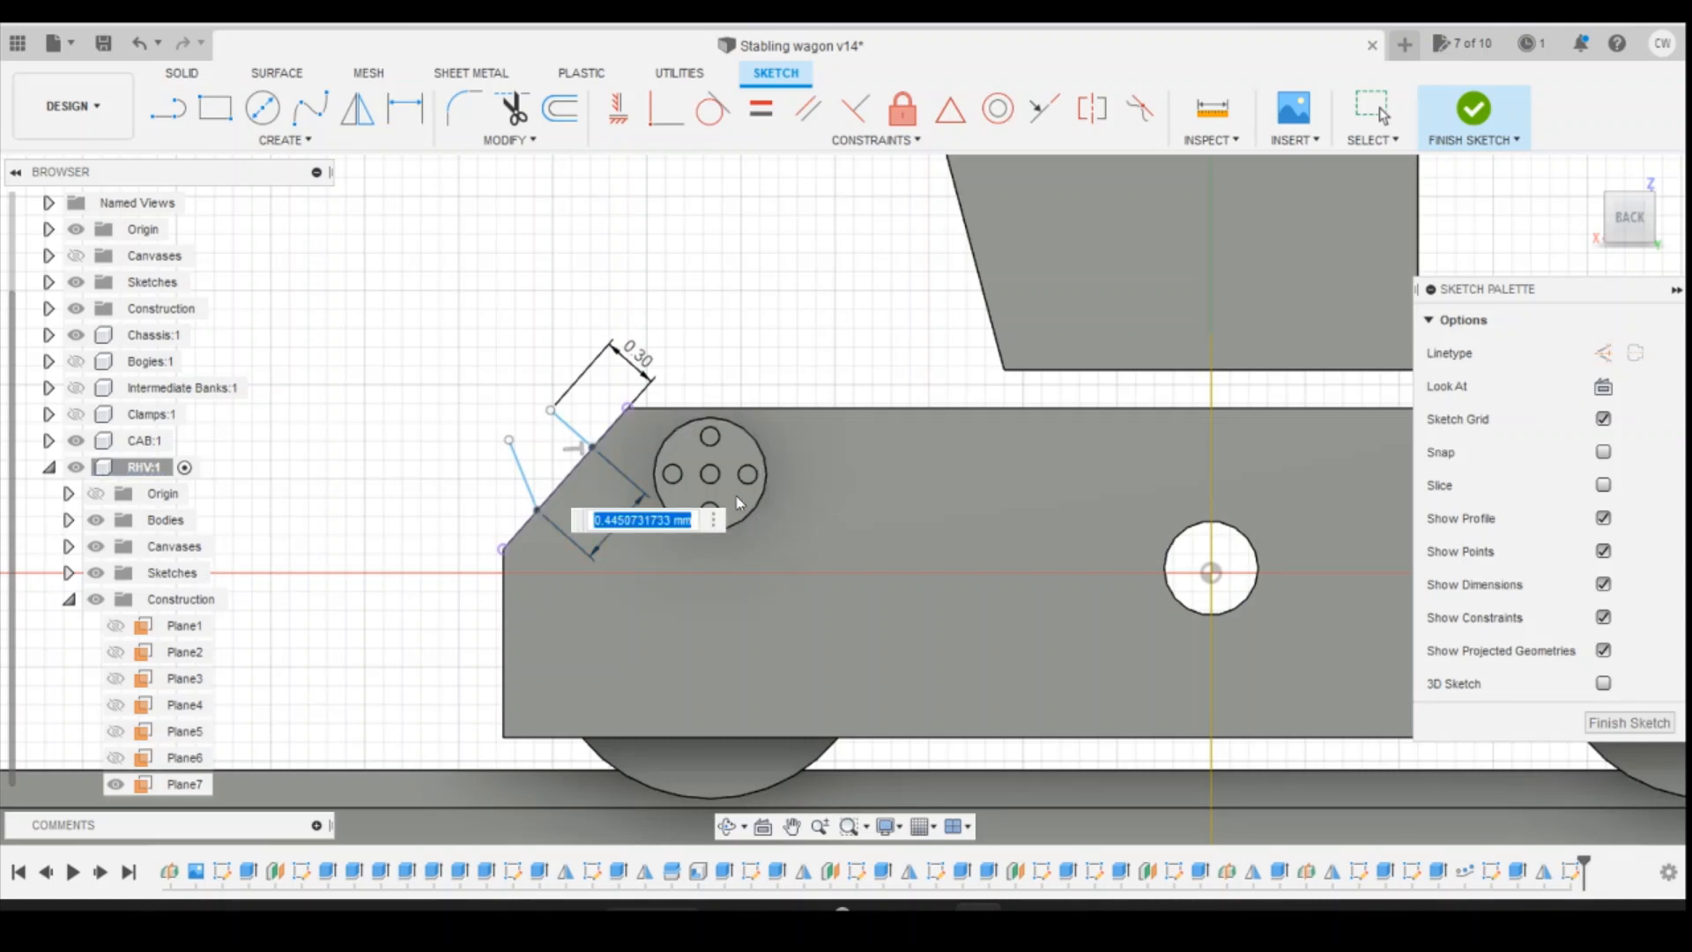
left_click(536, 689)
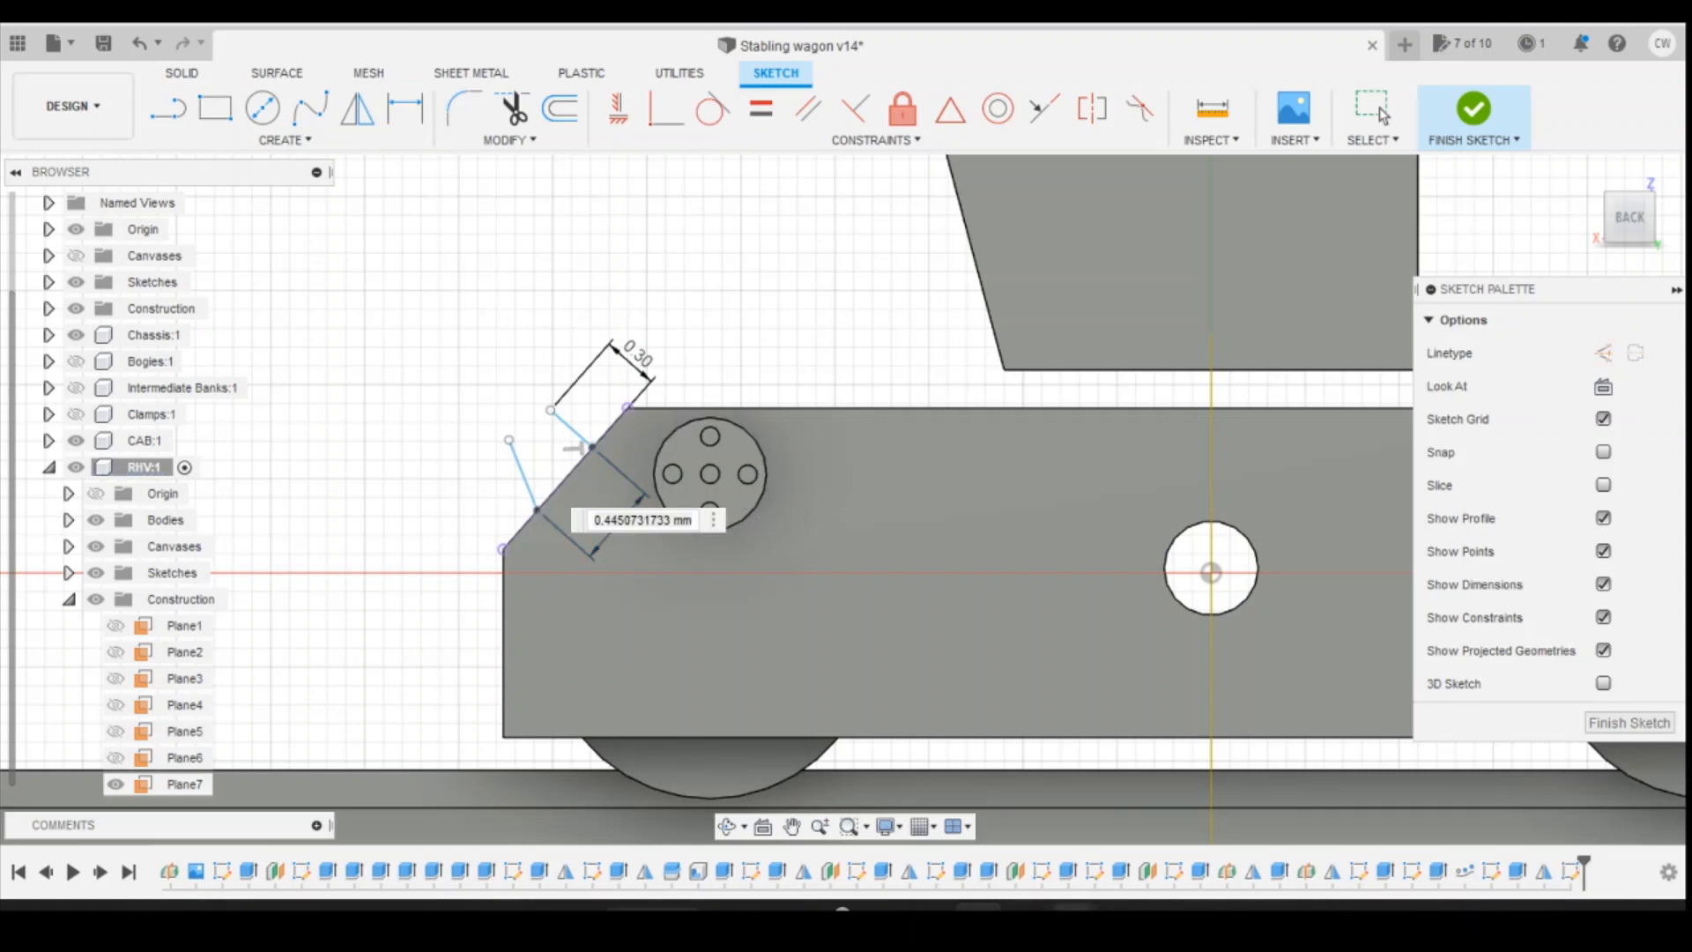
mouse_move(1073, 906)
left_click(1191, 807)
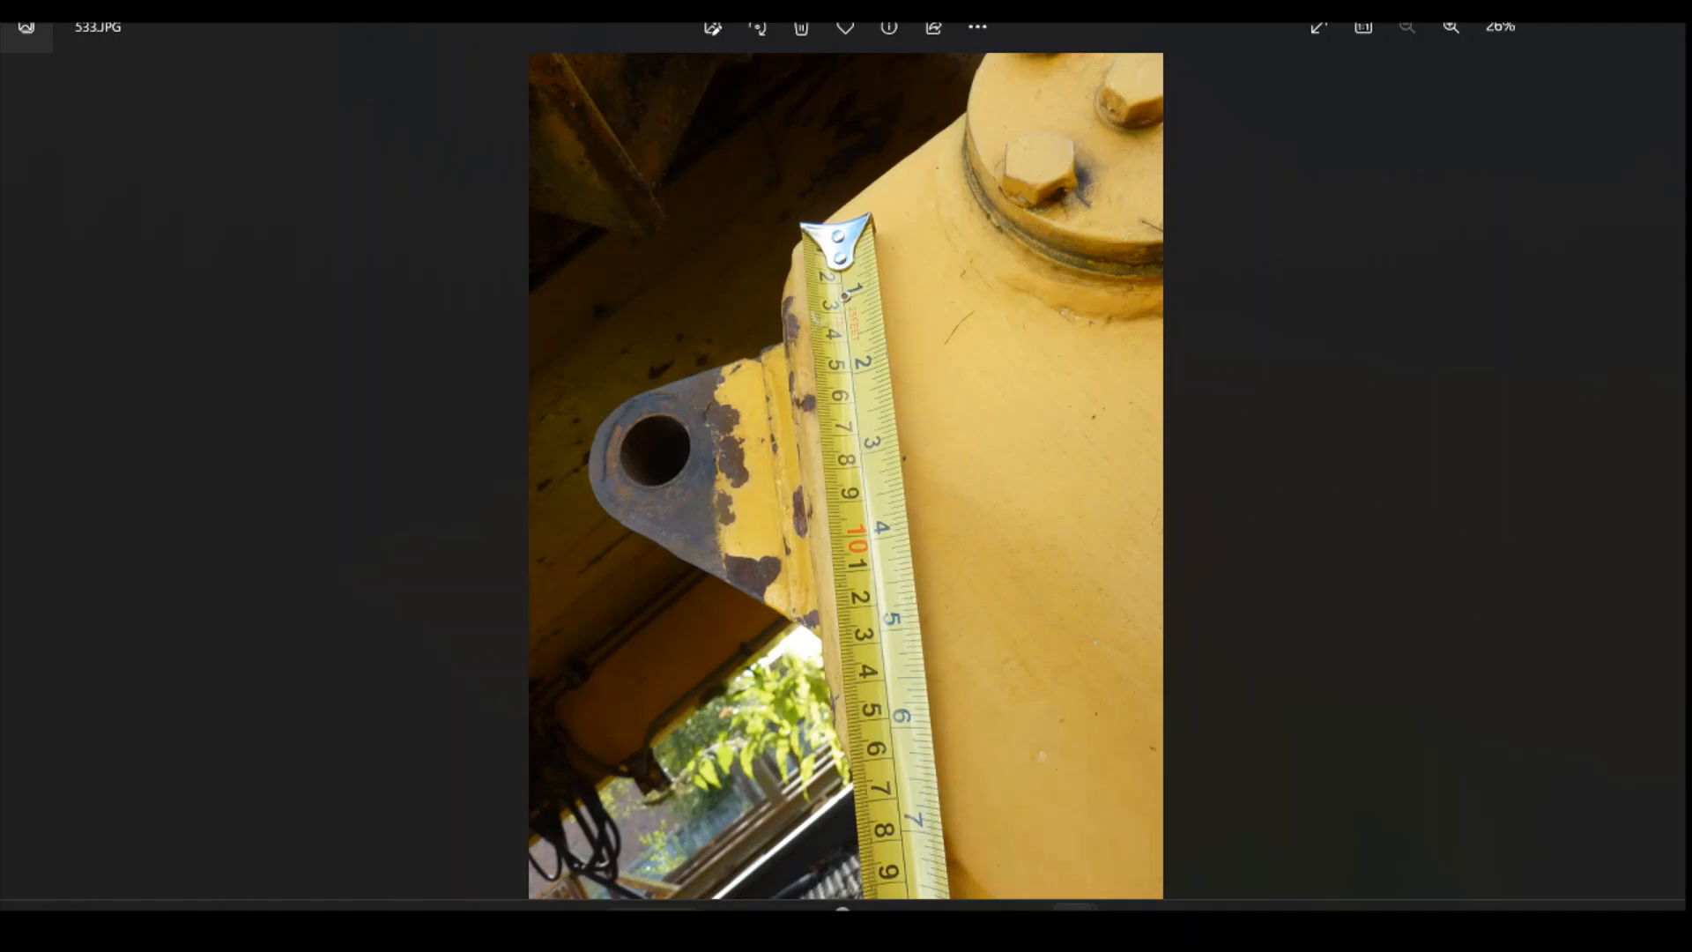
left_click(978, 907)
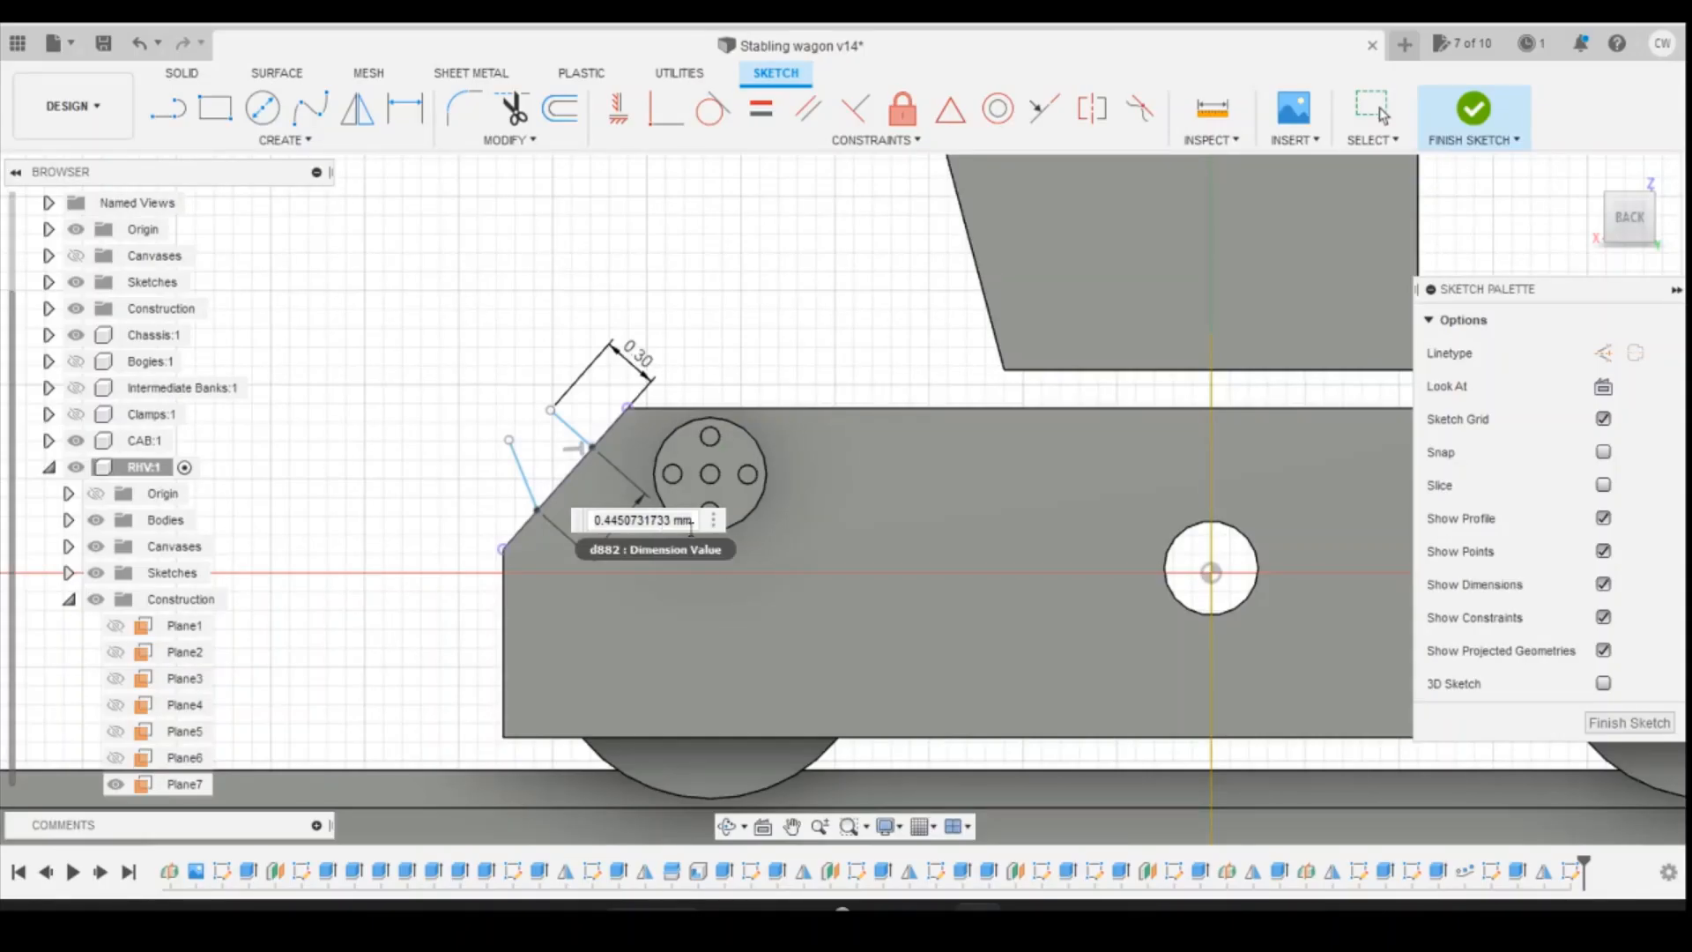
left_click_drag(693, 521, 627, 524)
type("90/148")
key("Return")
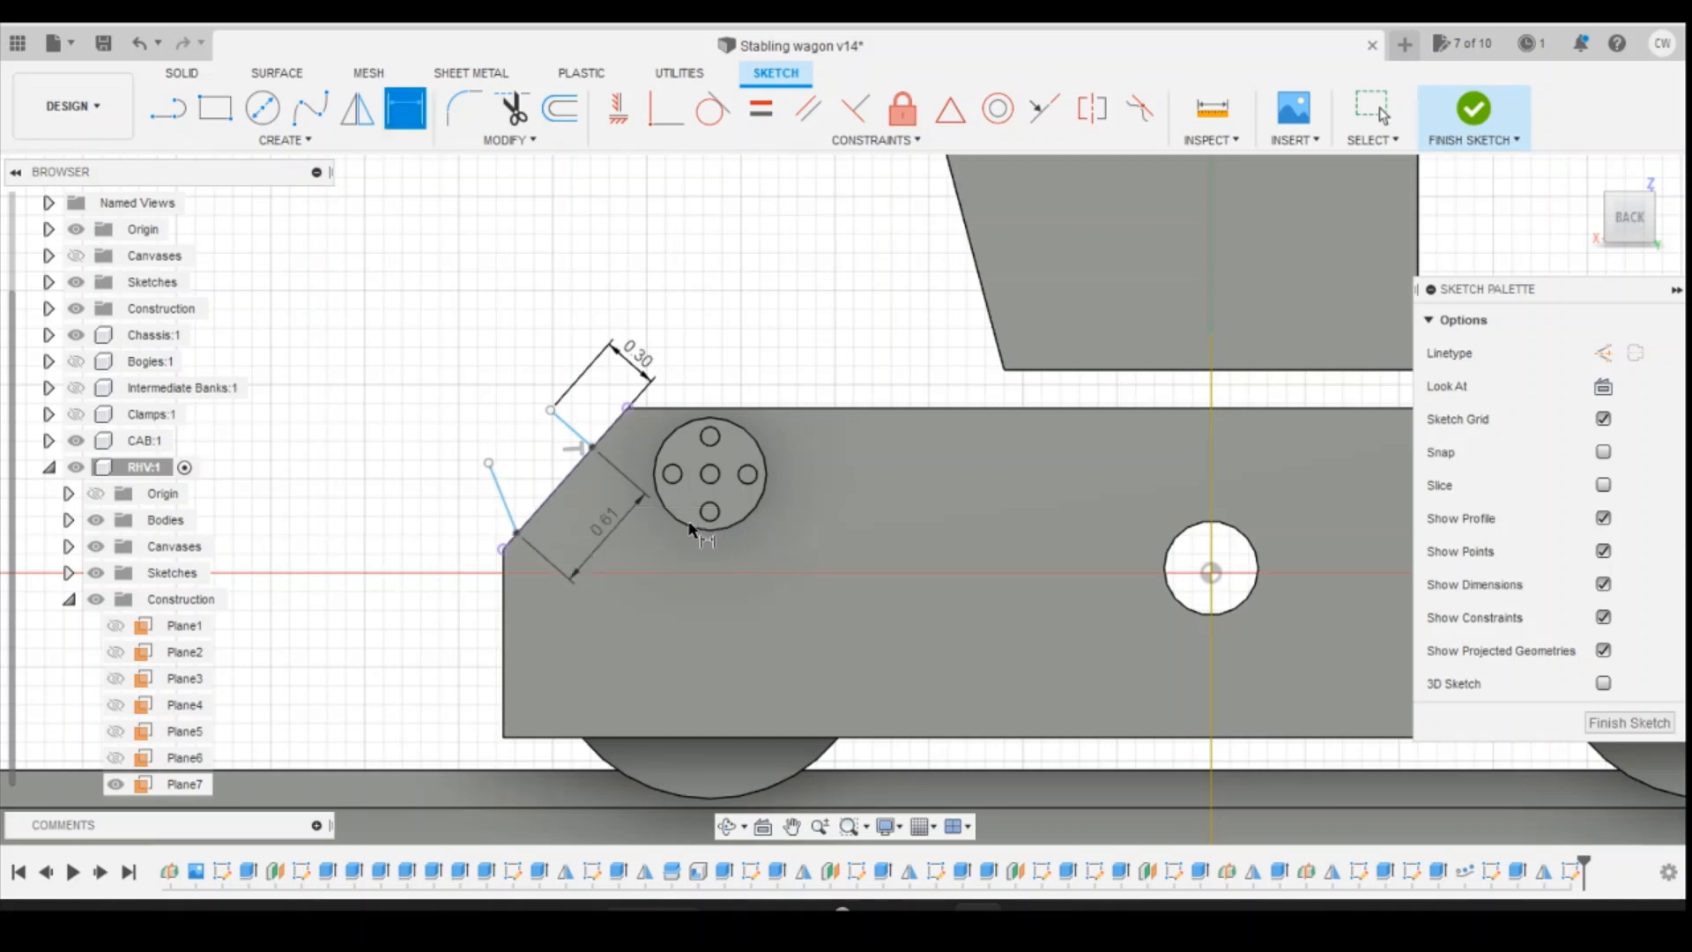
Step: Dimension the upper line's base 30/148 mm from the bevel's upper end and move the lower line's free end closer to the upper line
left_click(628, 409)
left_click(595, 447)
left_click(618, 436)
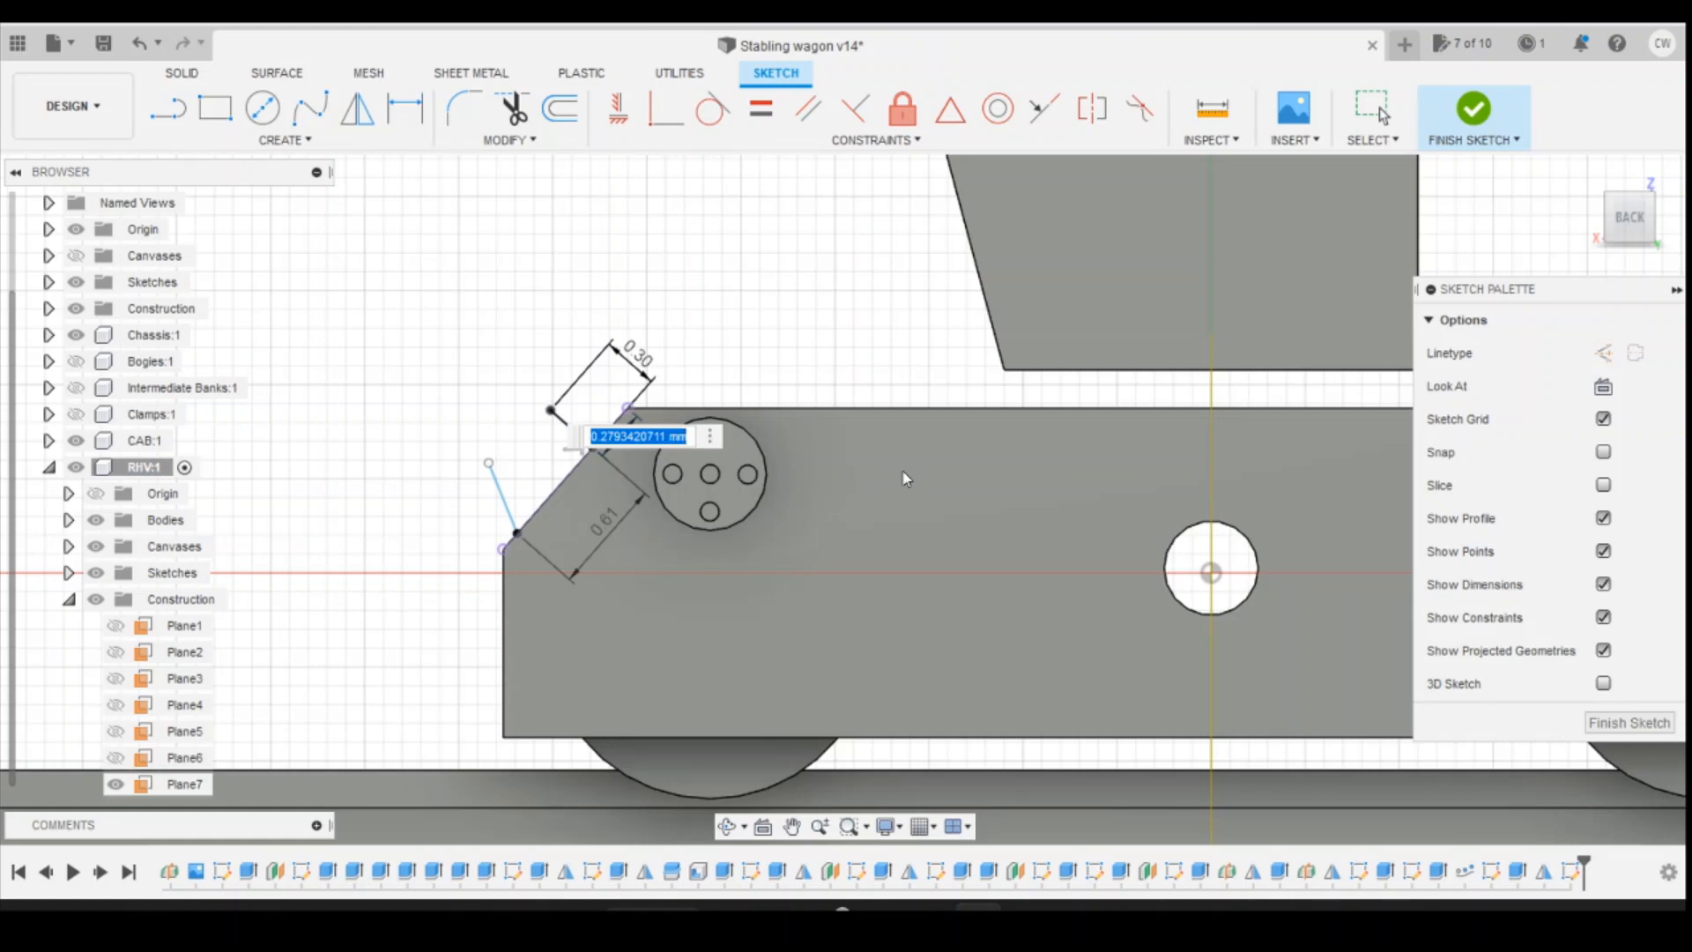
type("30")
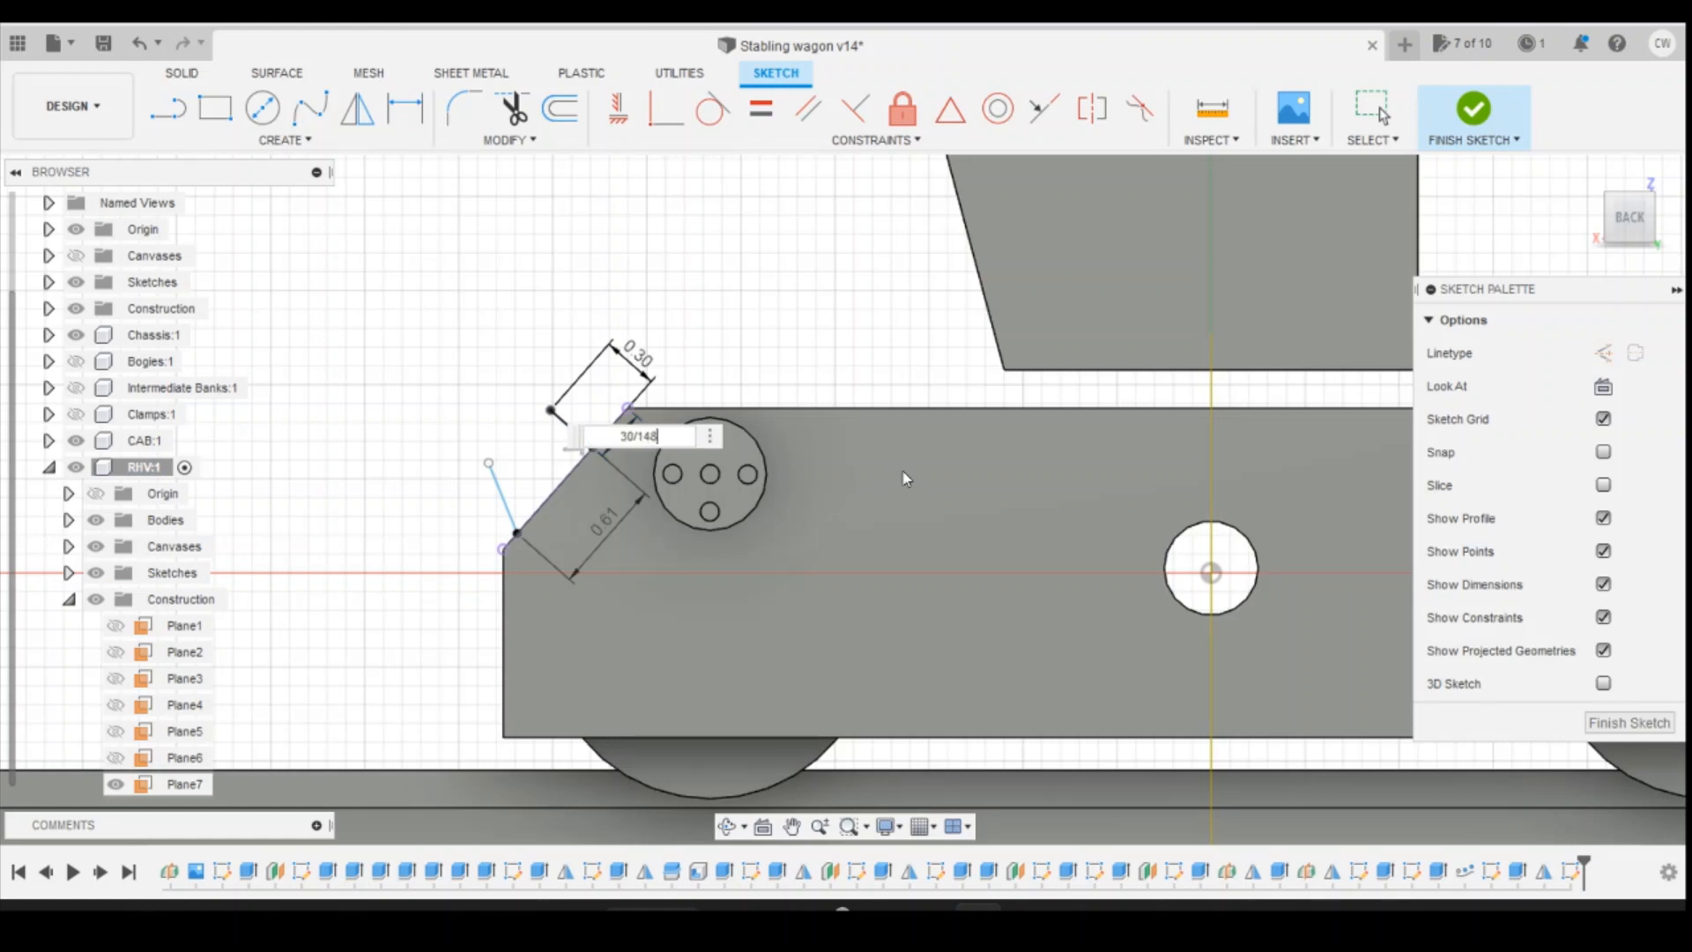
type("/148")
key("Return")
key("Escape")
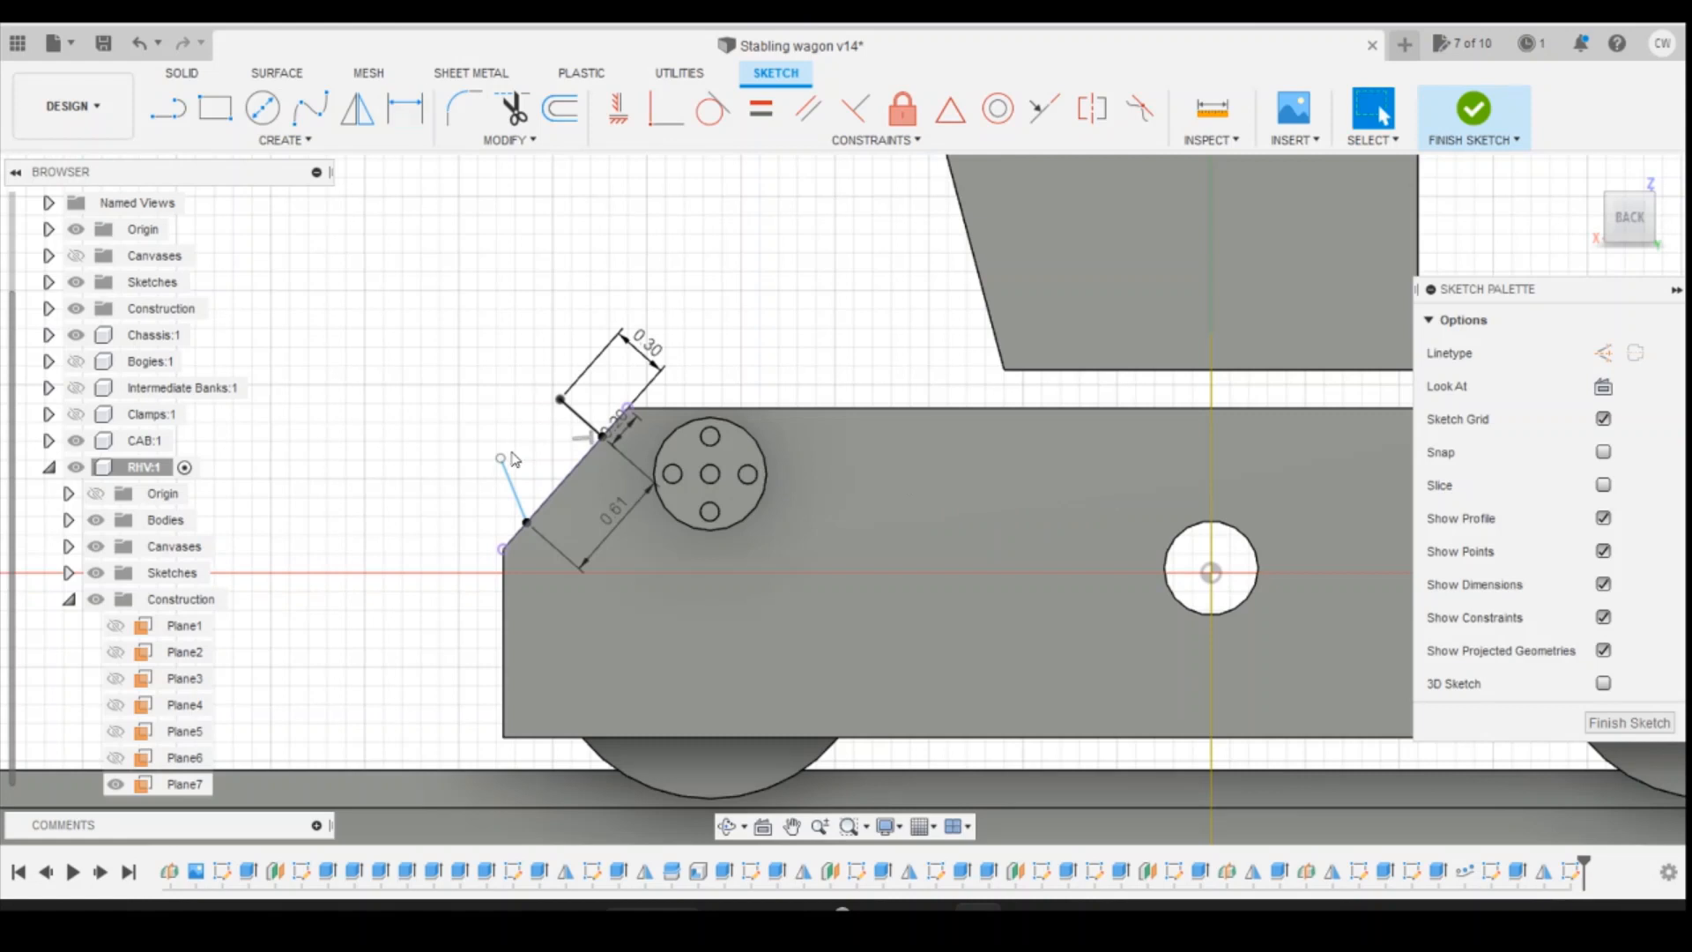
left_click_drag(501, 462, 516, 439)
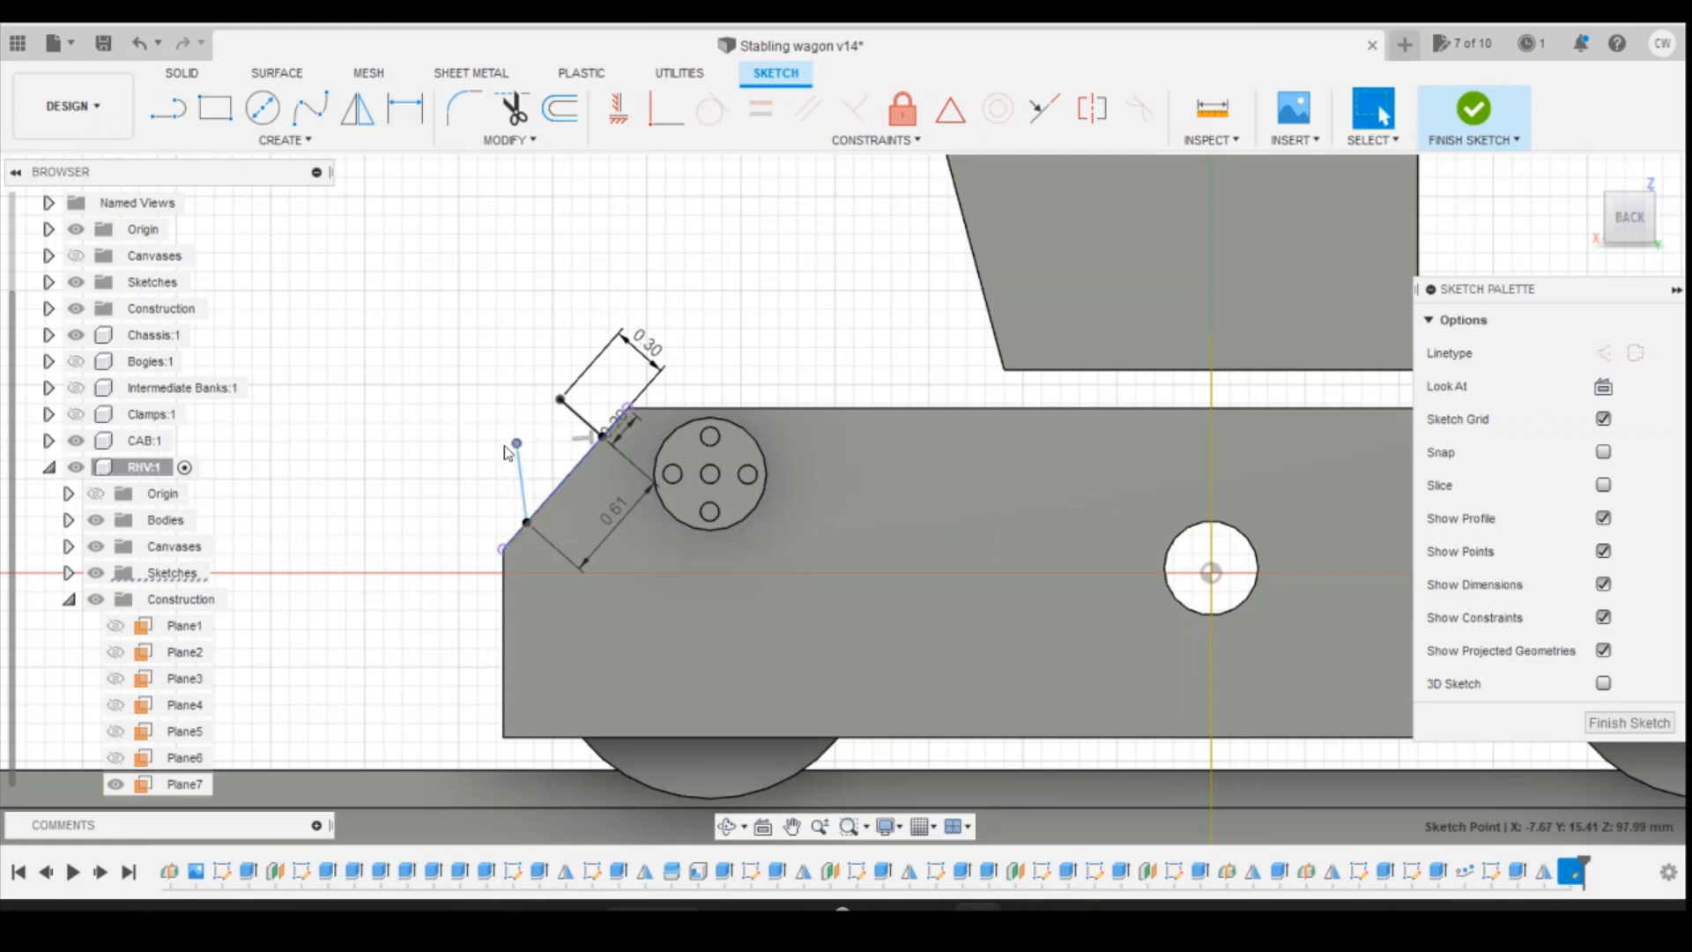
left_click(282, 139)
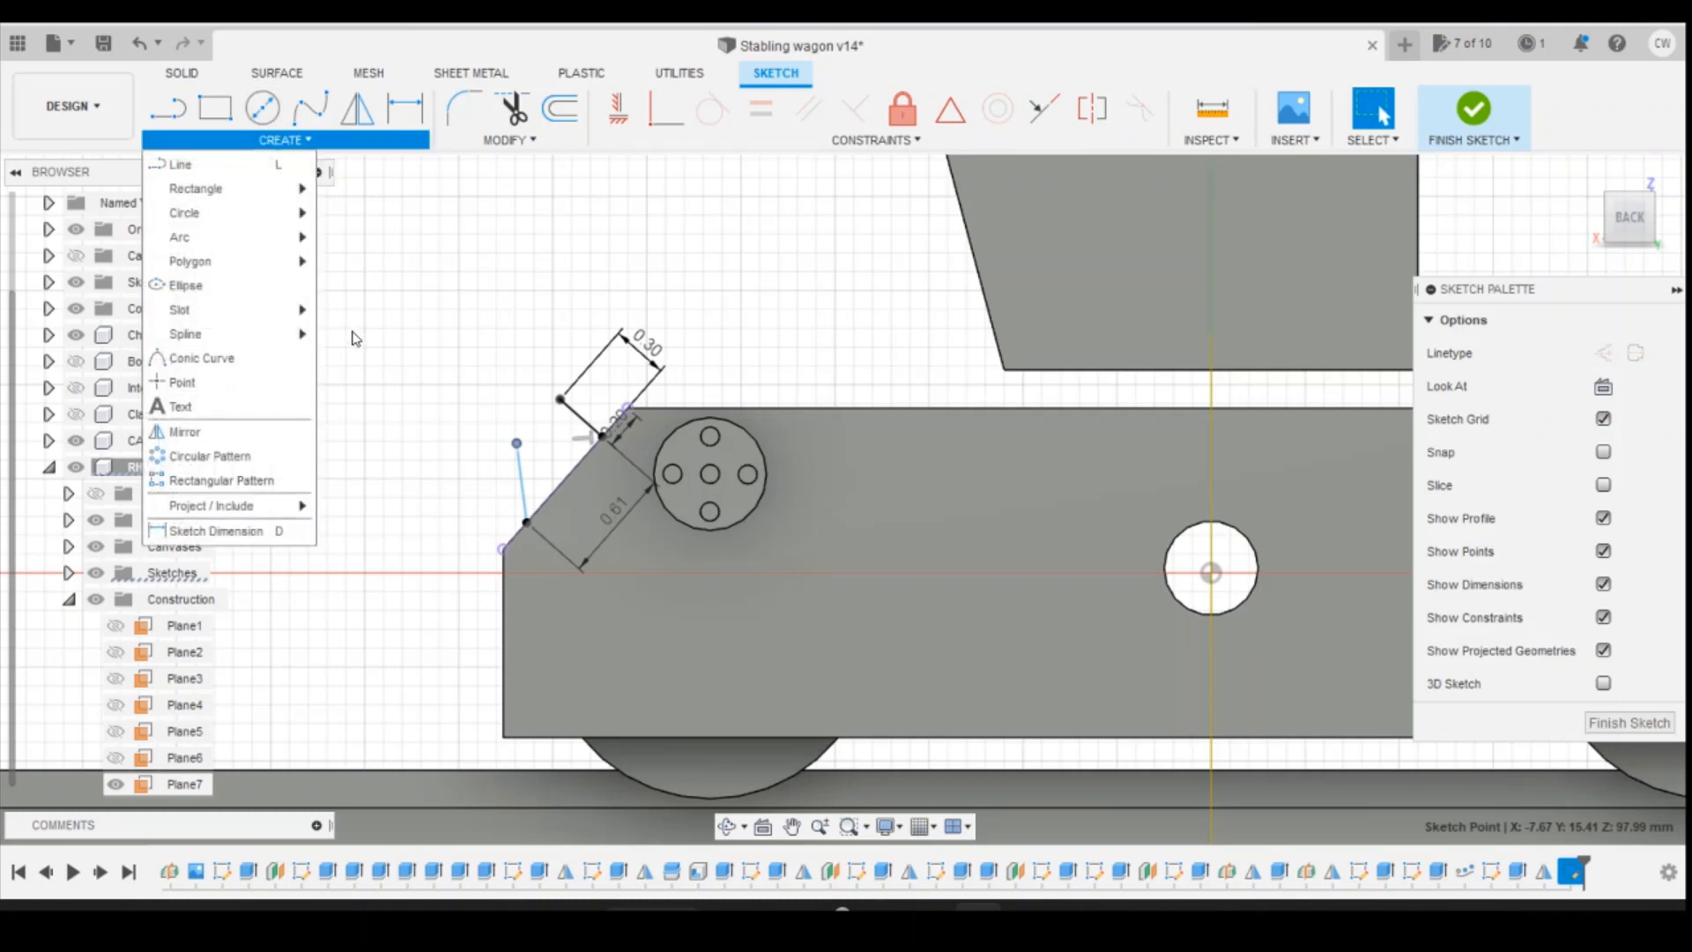
mouse_move(280, 238)
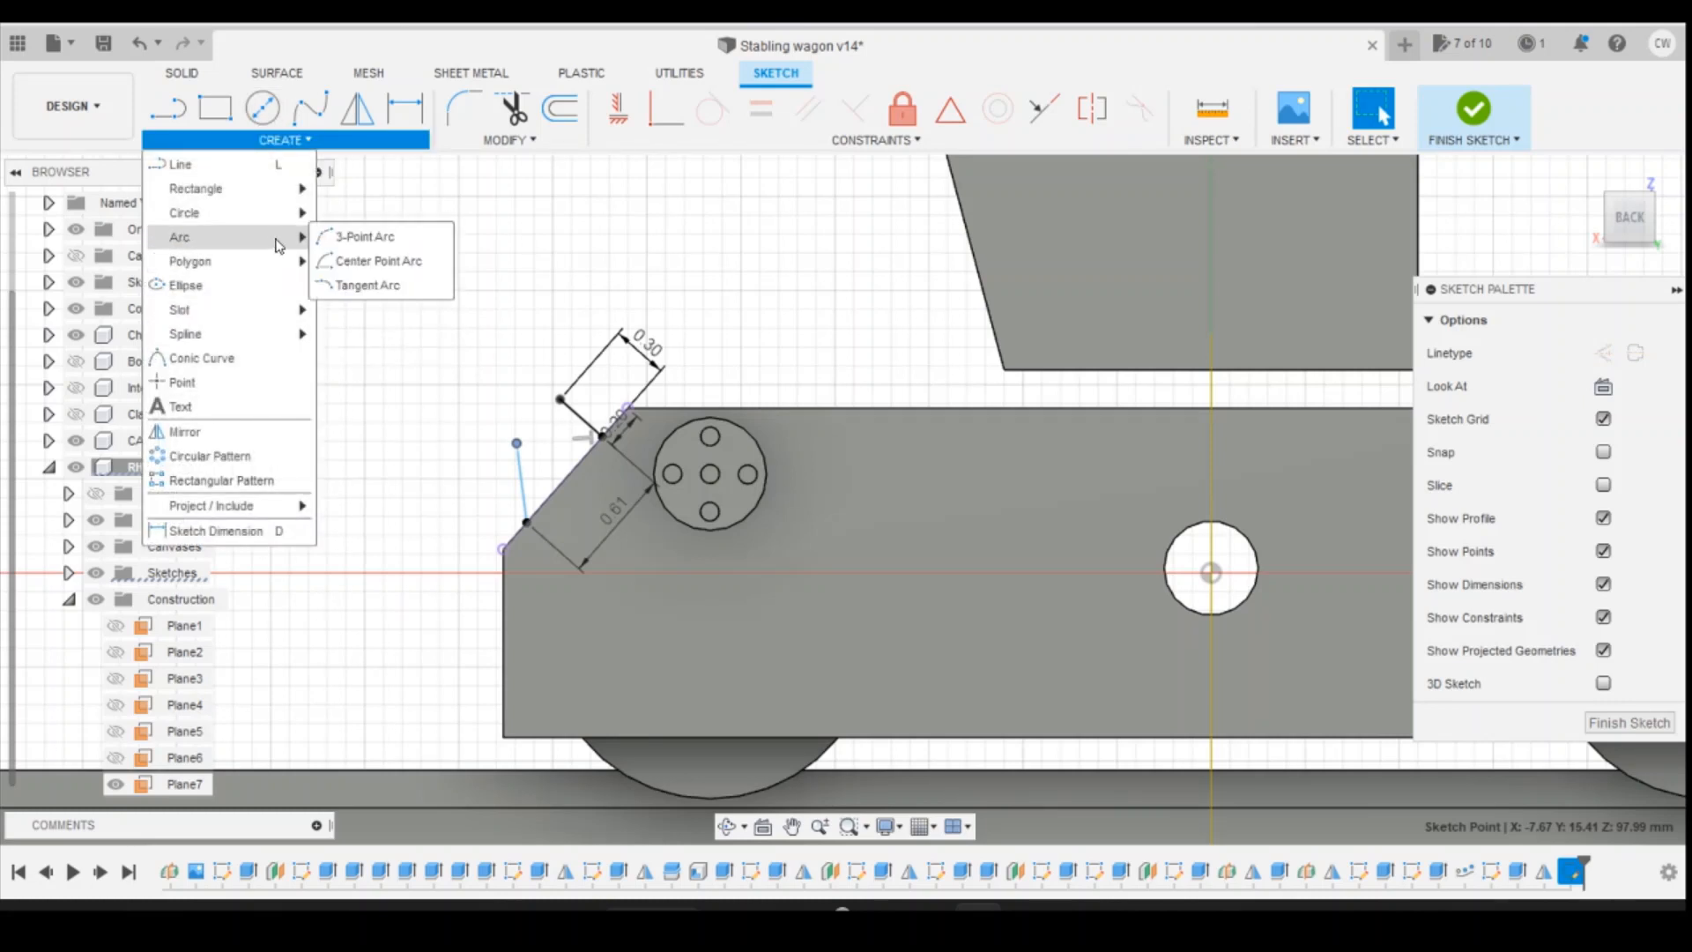
left_click(370, 285)
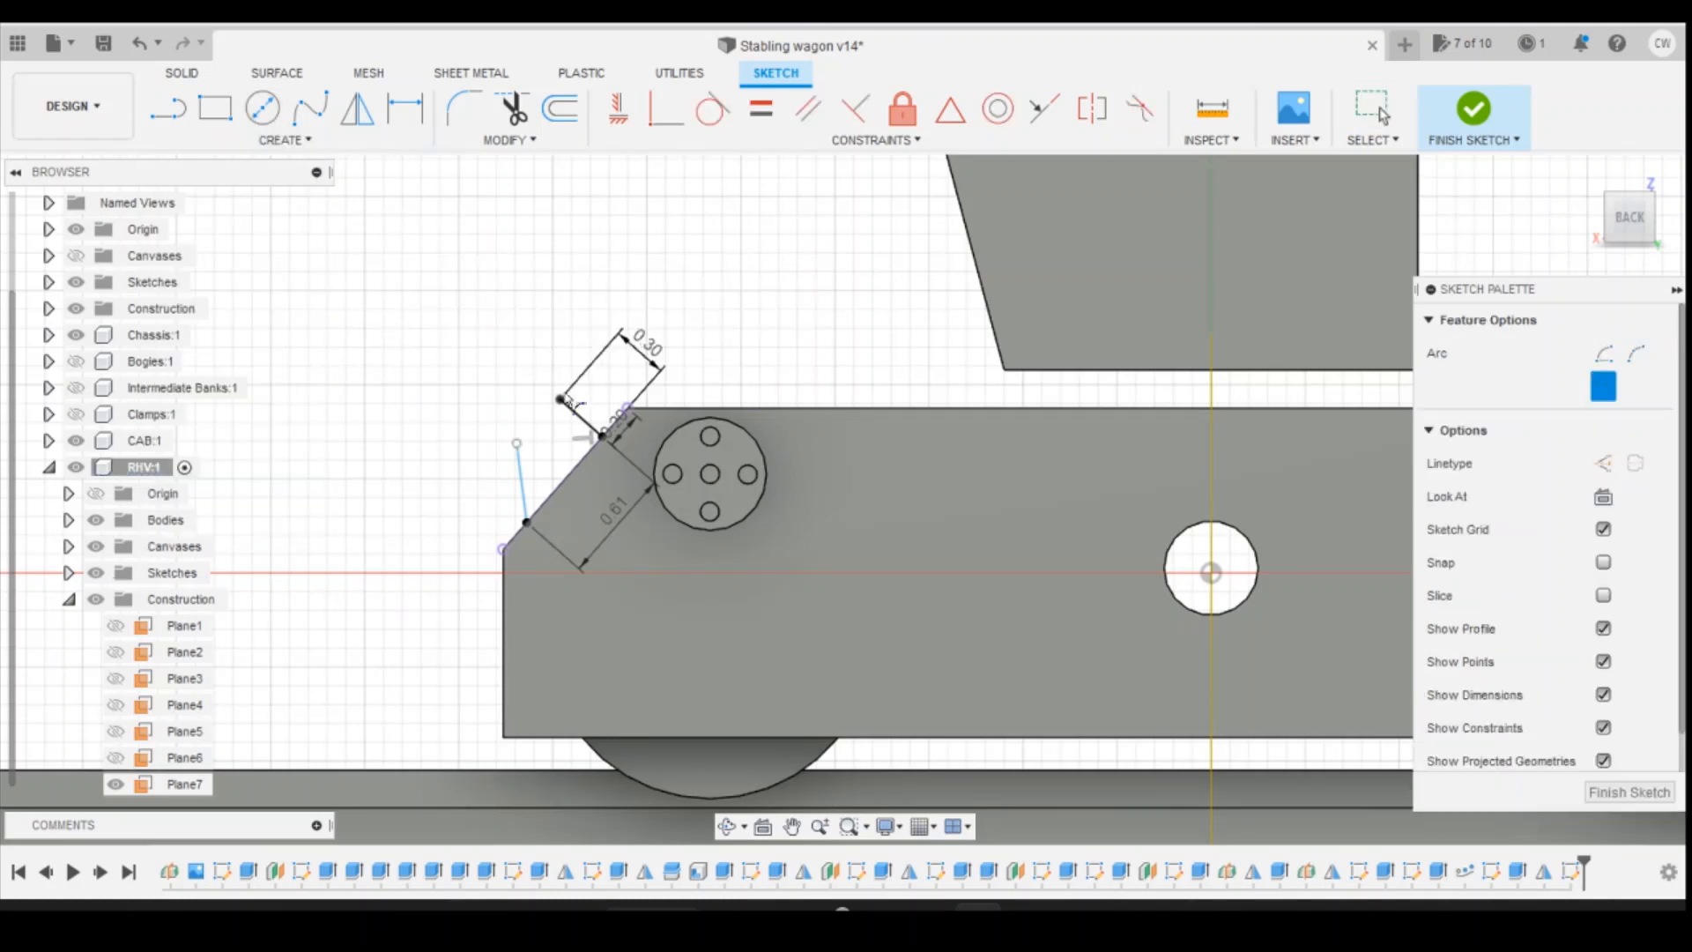
left_click(561, 400)
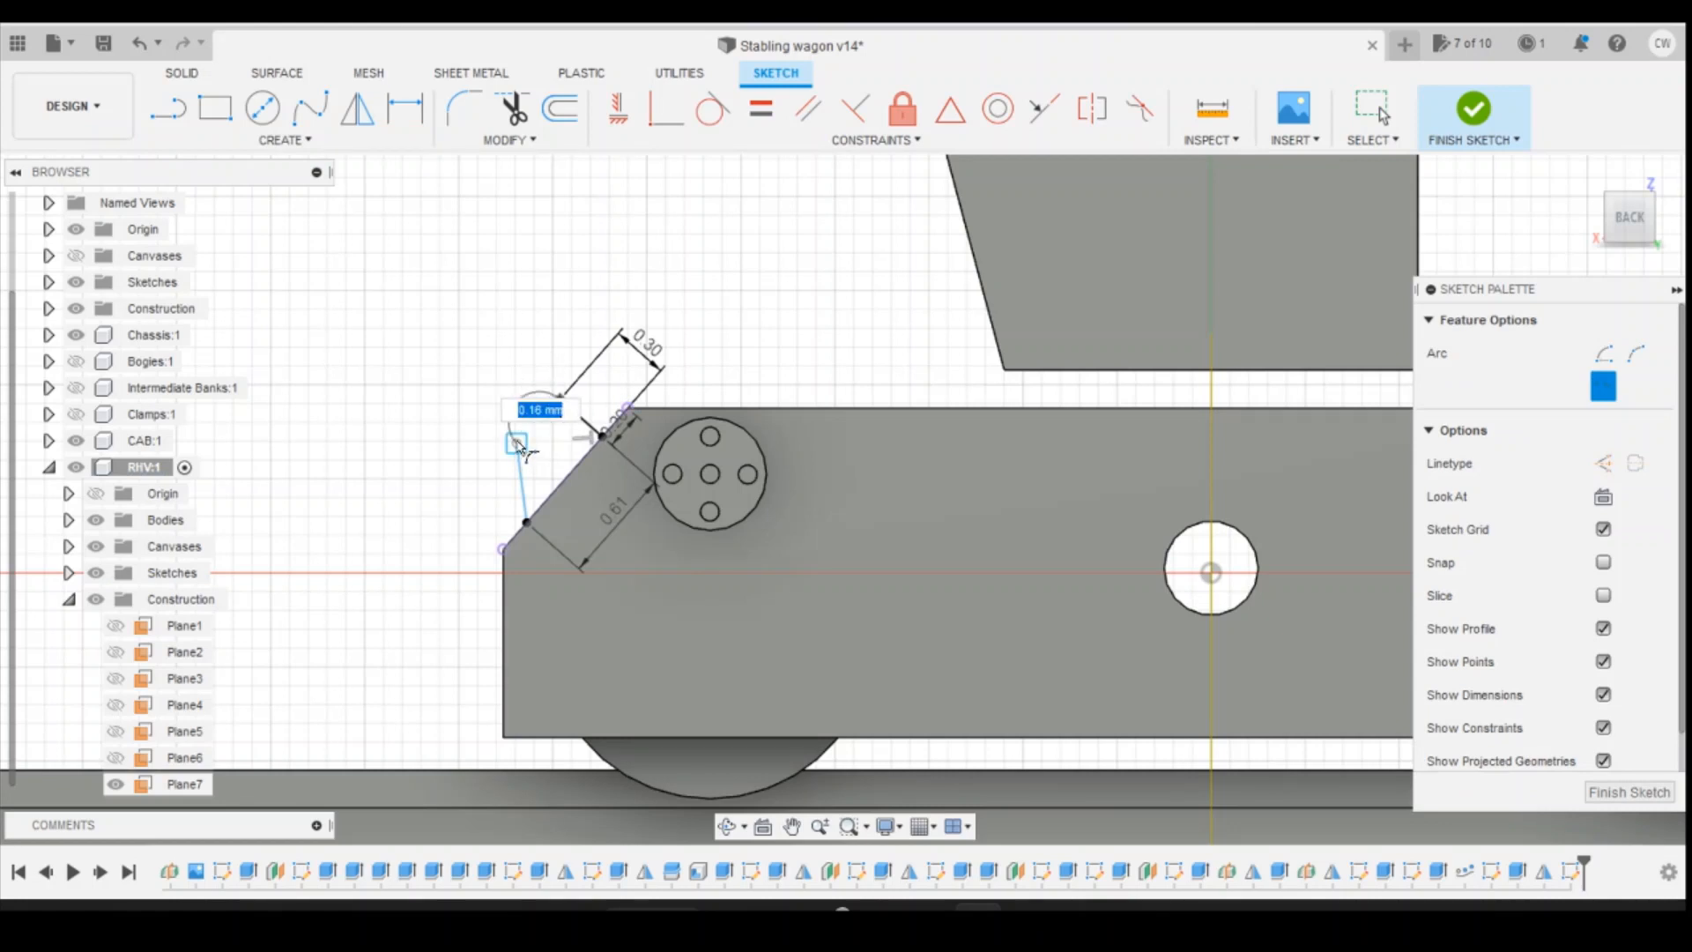
left_click(517, 442)
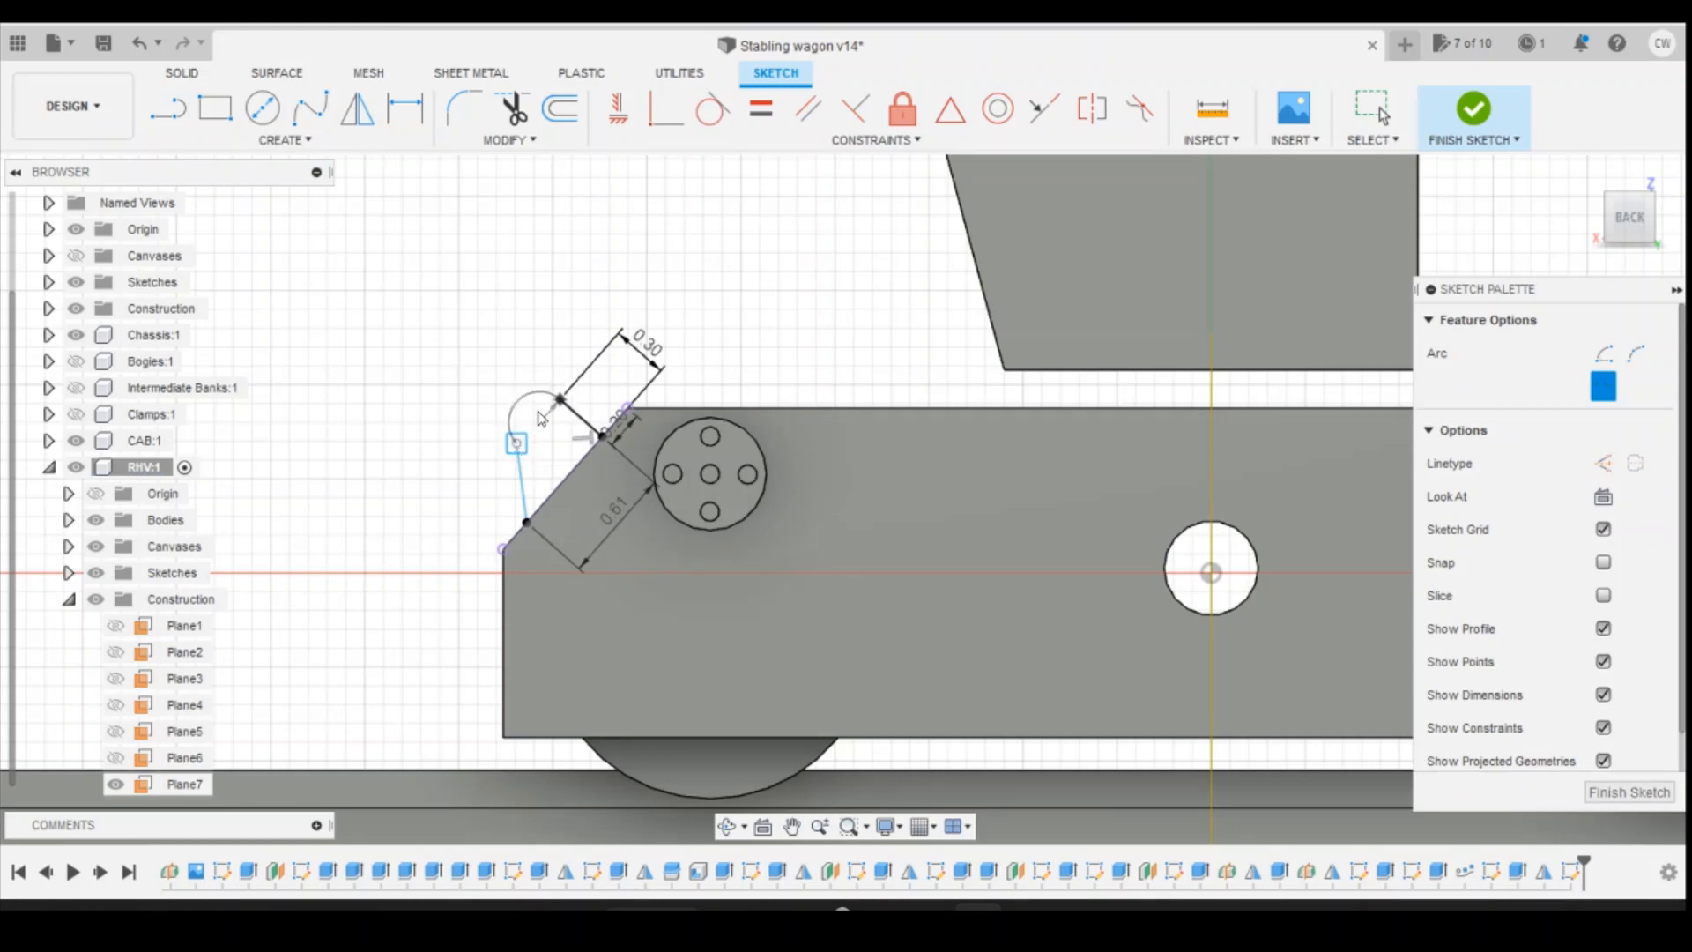
key("Escape")
Step: Join the two lines' free ends with an outward-bulging 3-point arc tangent to the lower line, closing the lug outline
left_click(306, 142)
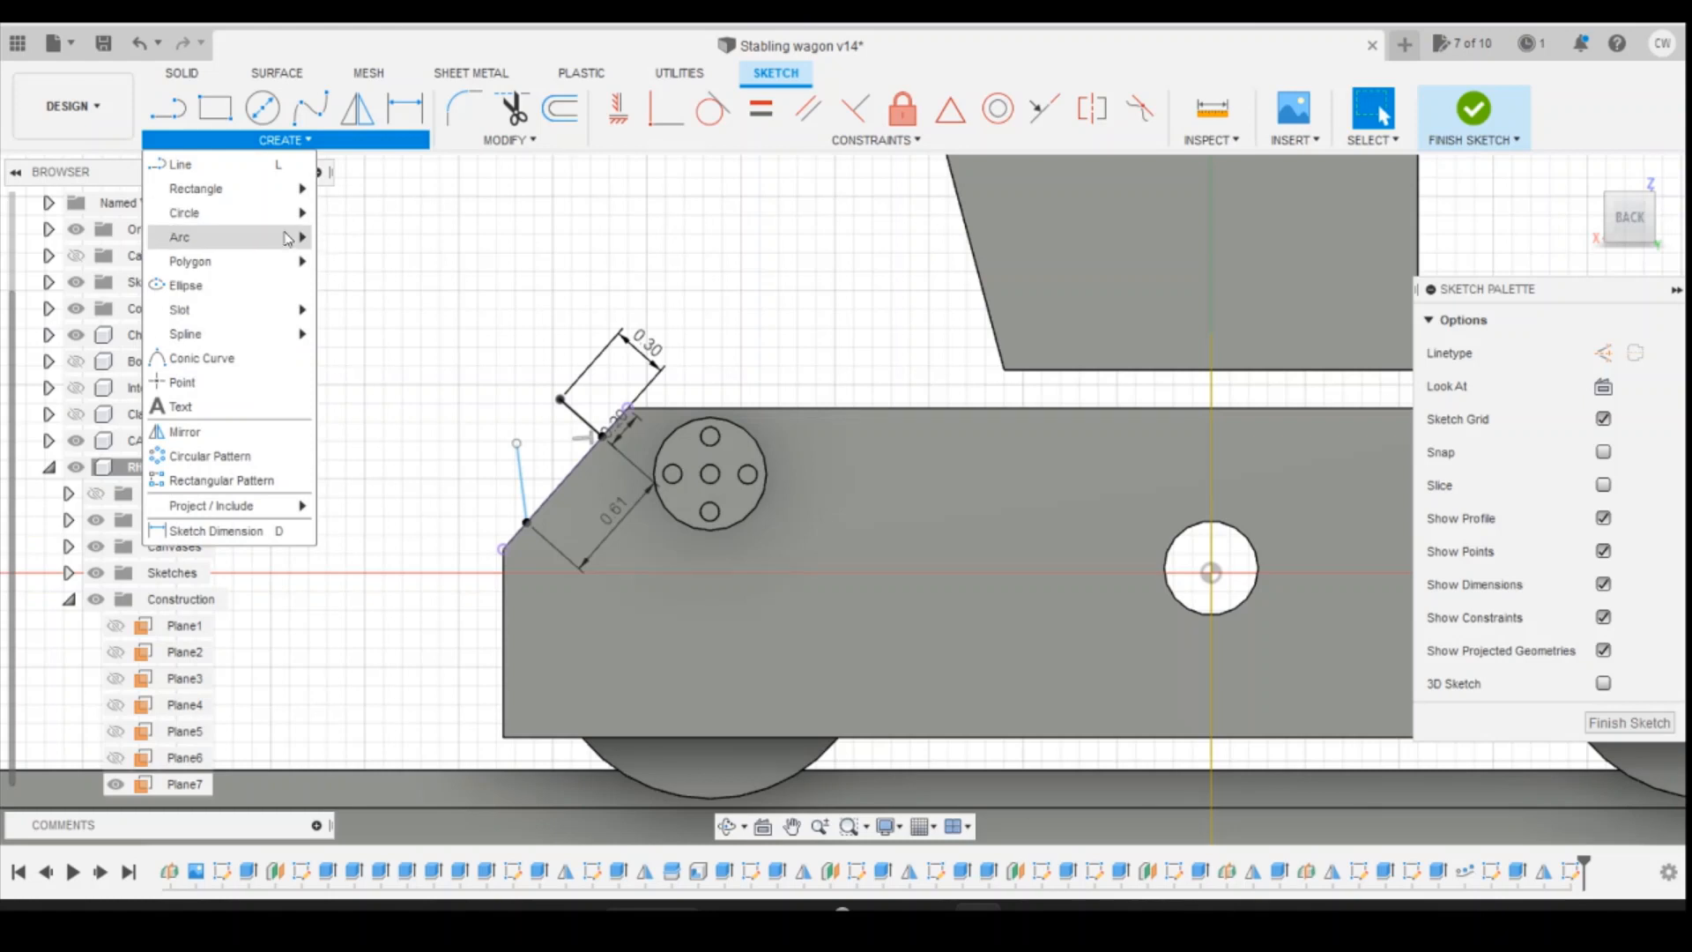
mouse_move(288, 239)
left_click(340, 247)
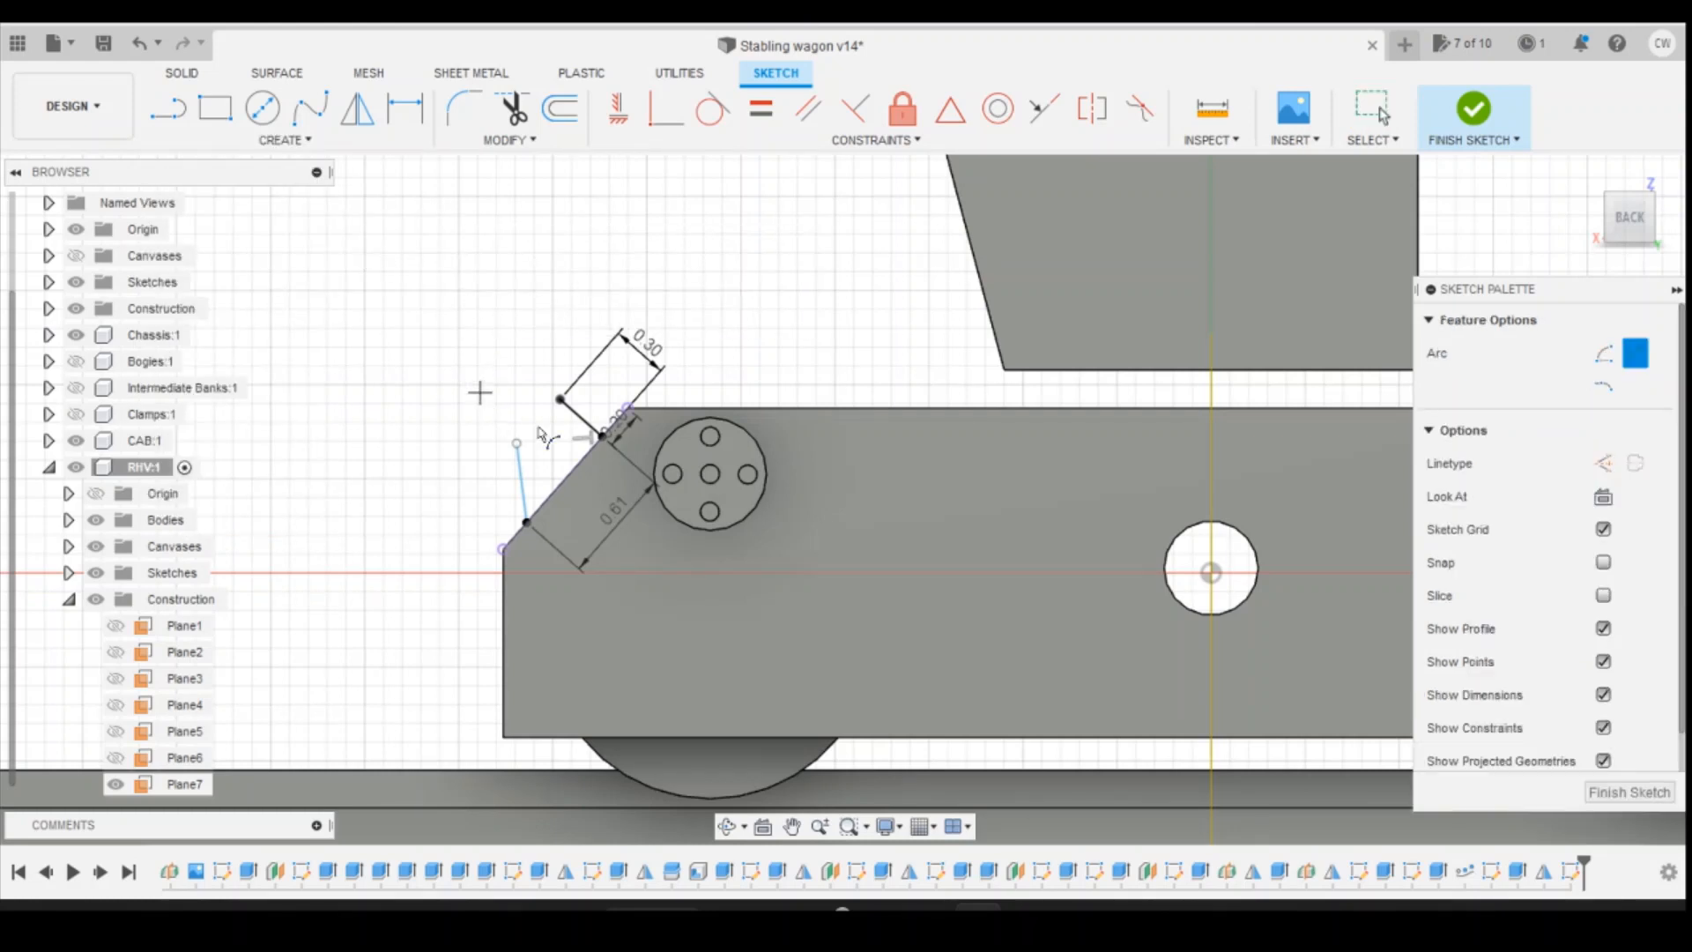
left_click(517, 443)
left_click(560, 400)
scroll(540, 407, "up", 6)
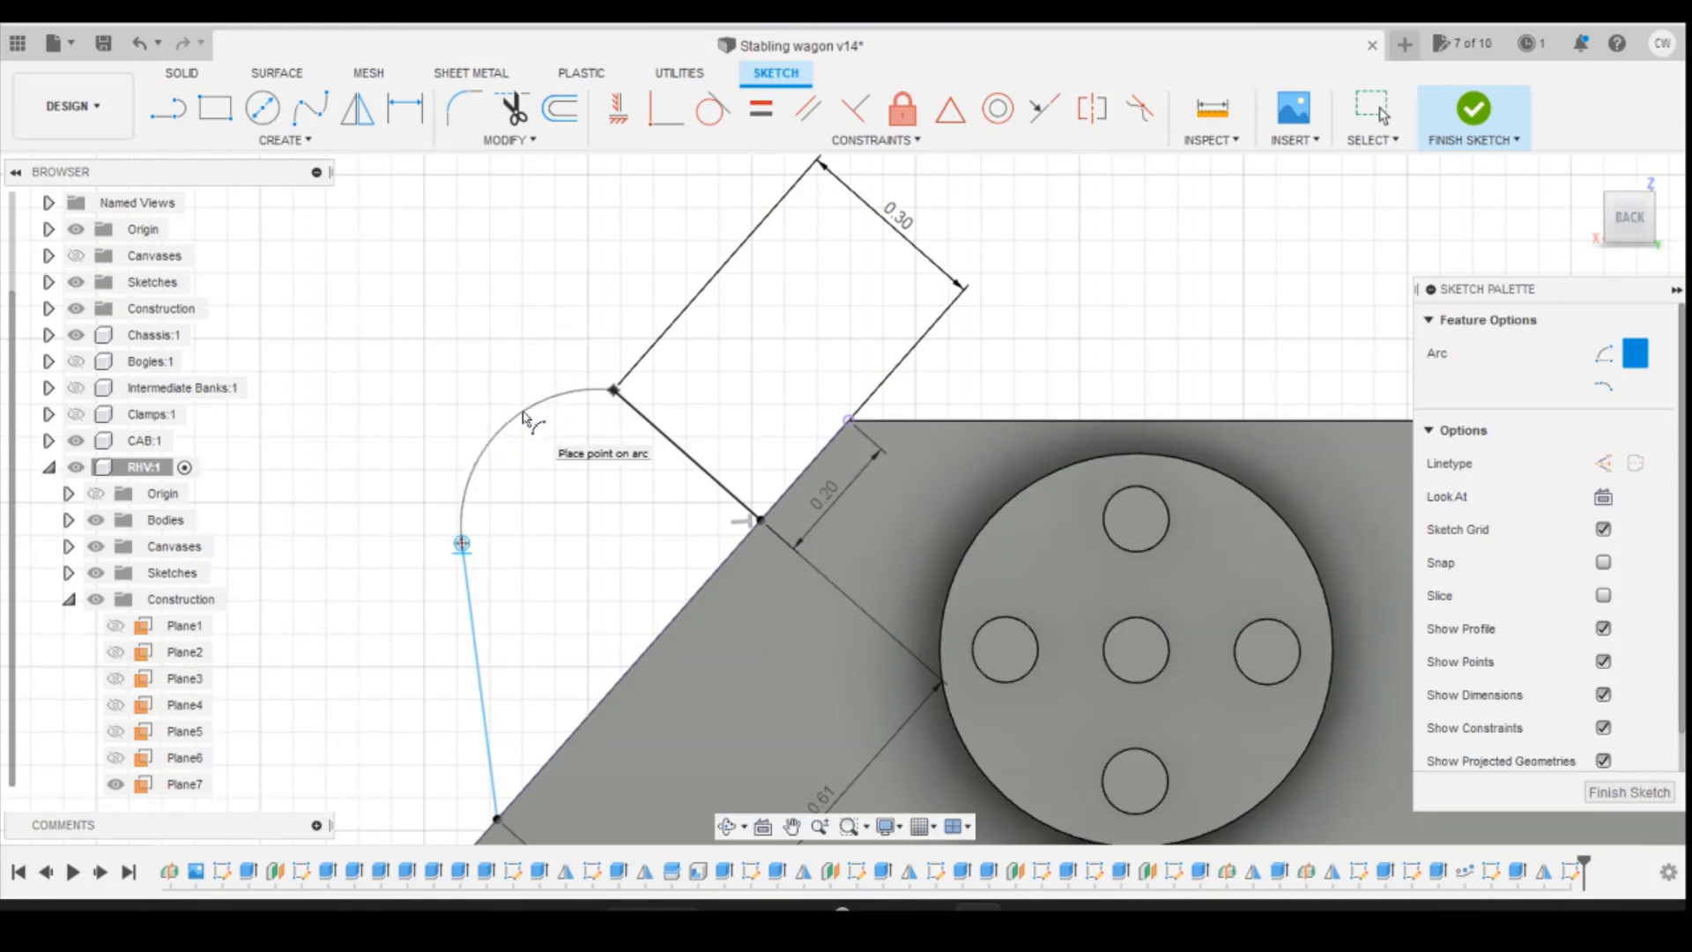
left_click(525, 418)
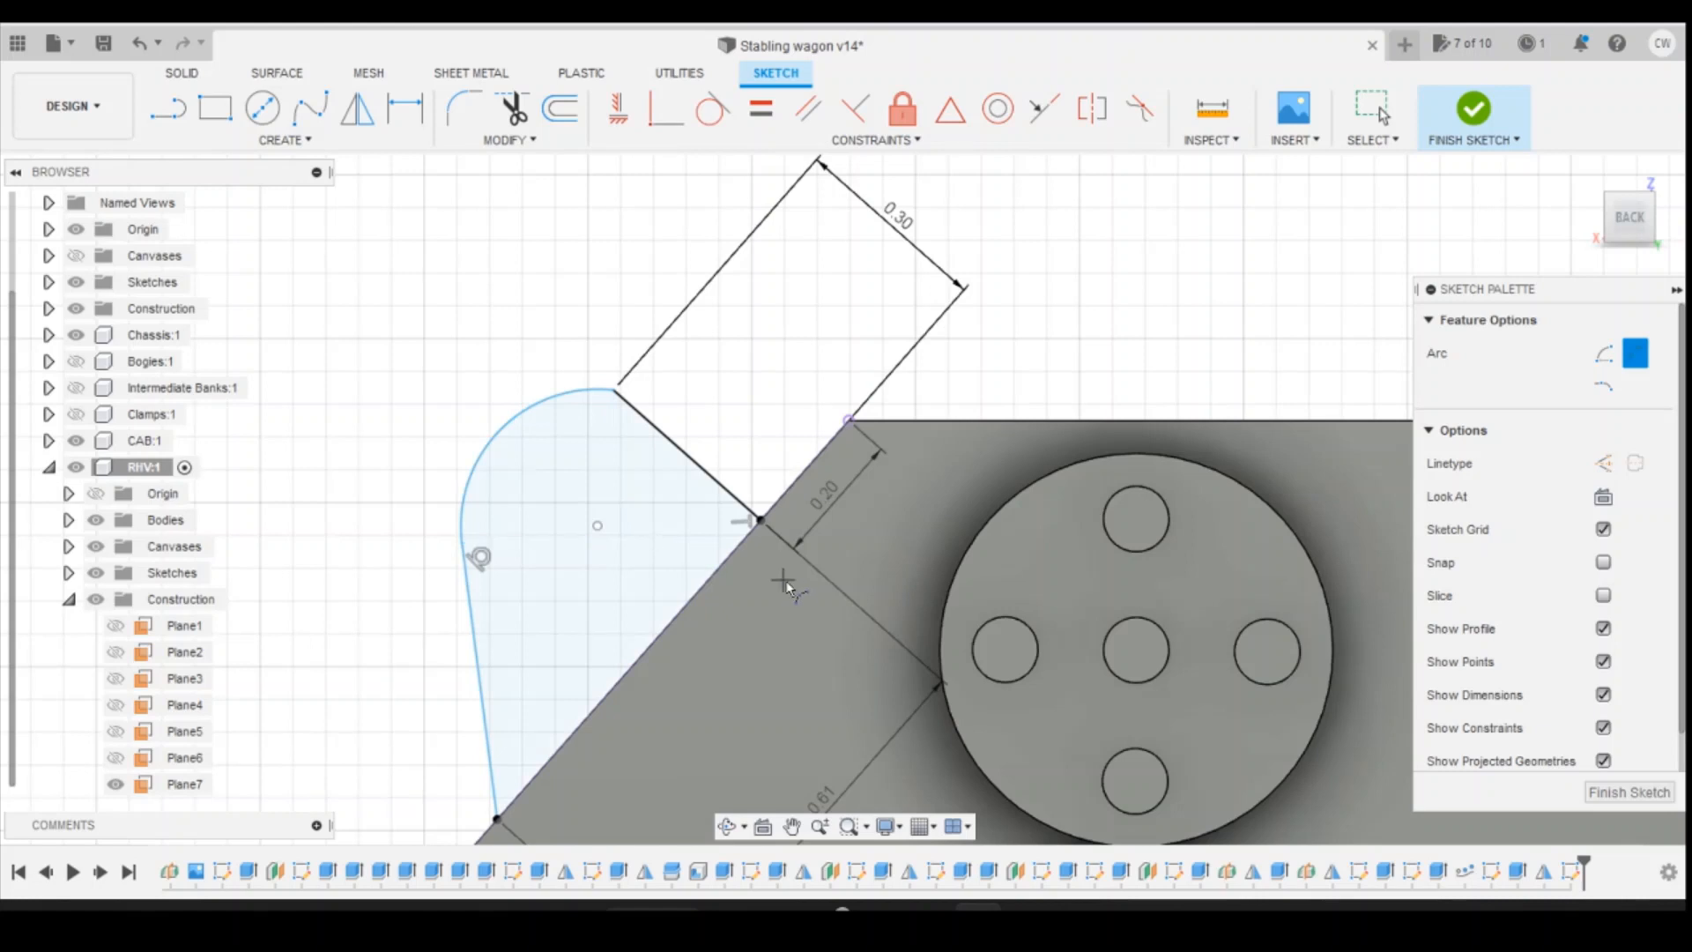
Step: Dimension the lug outline's lower line to a length of 0.4 mm
scroll(731, 233, "down", 2)
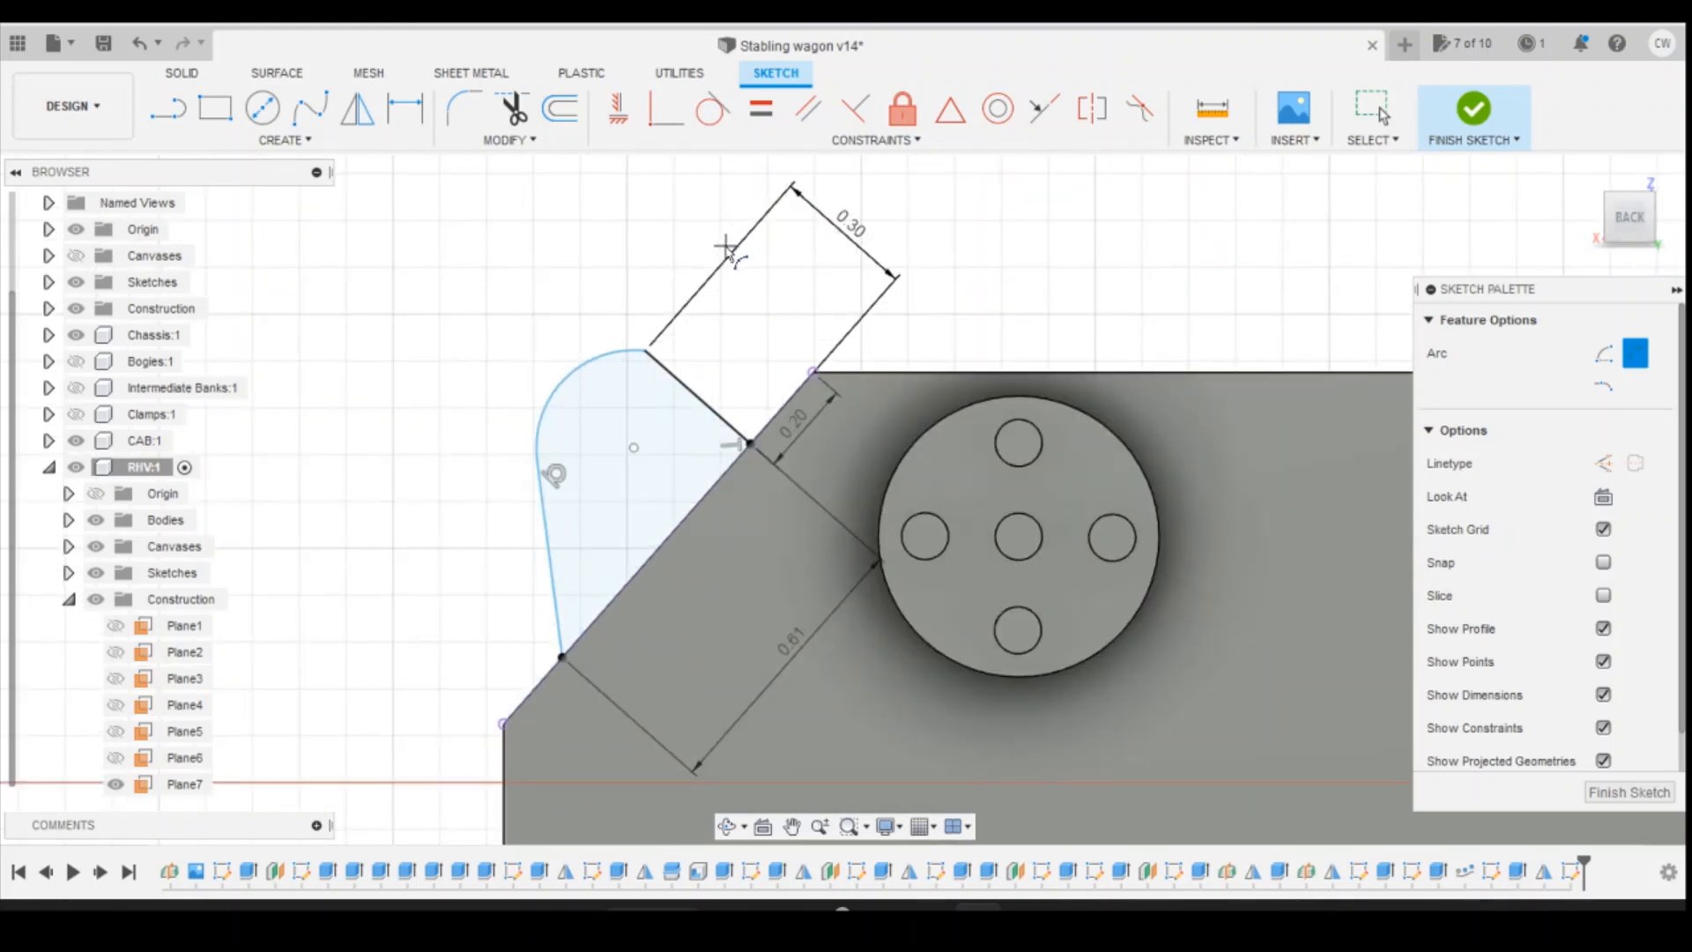
key("d")
left_click(551, 564)
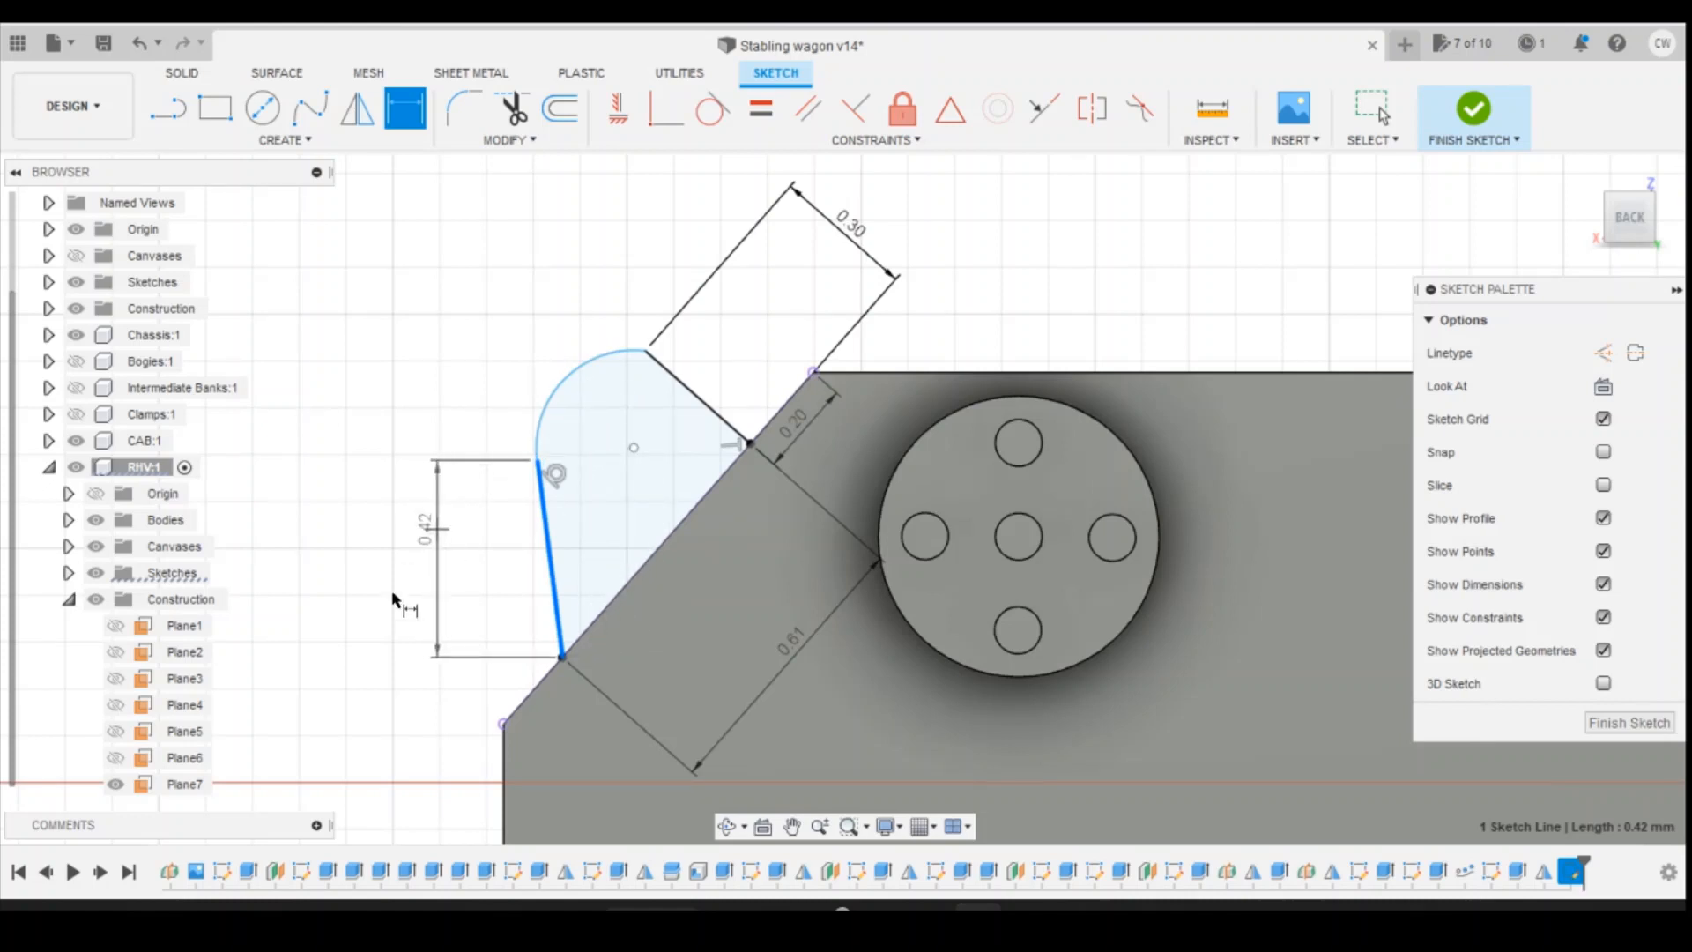
left_click(373, 707)
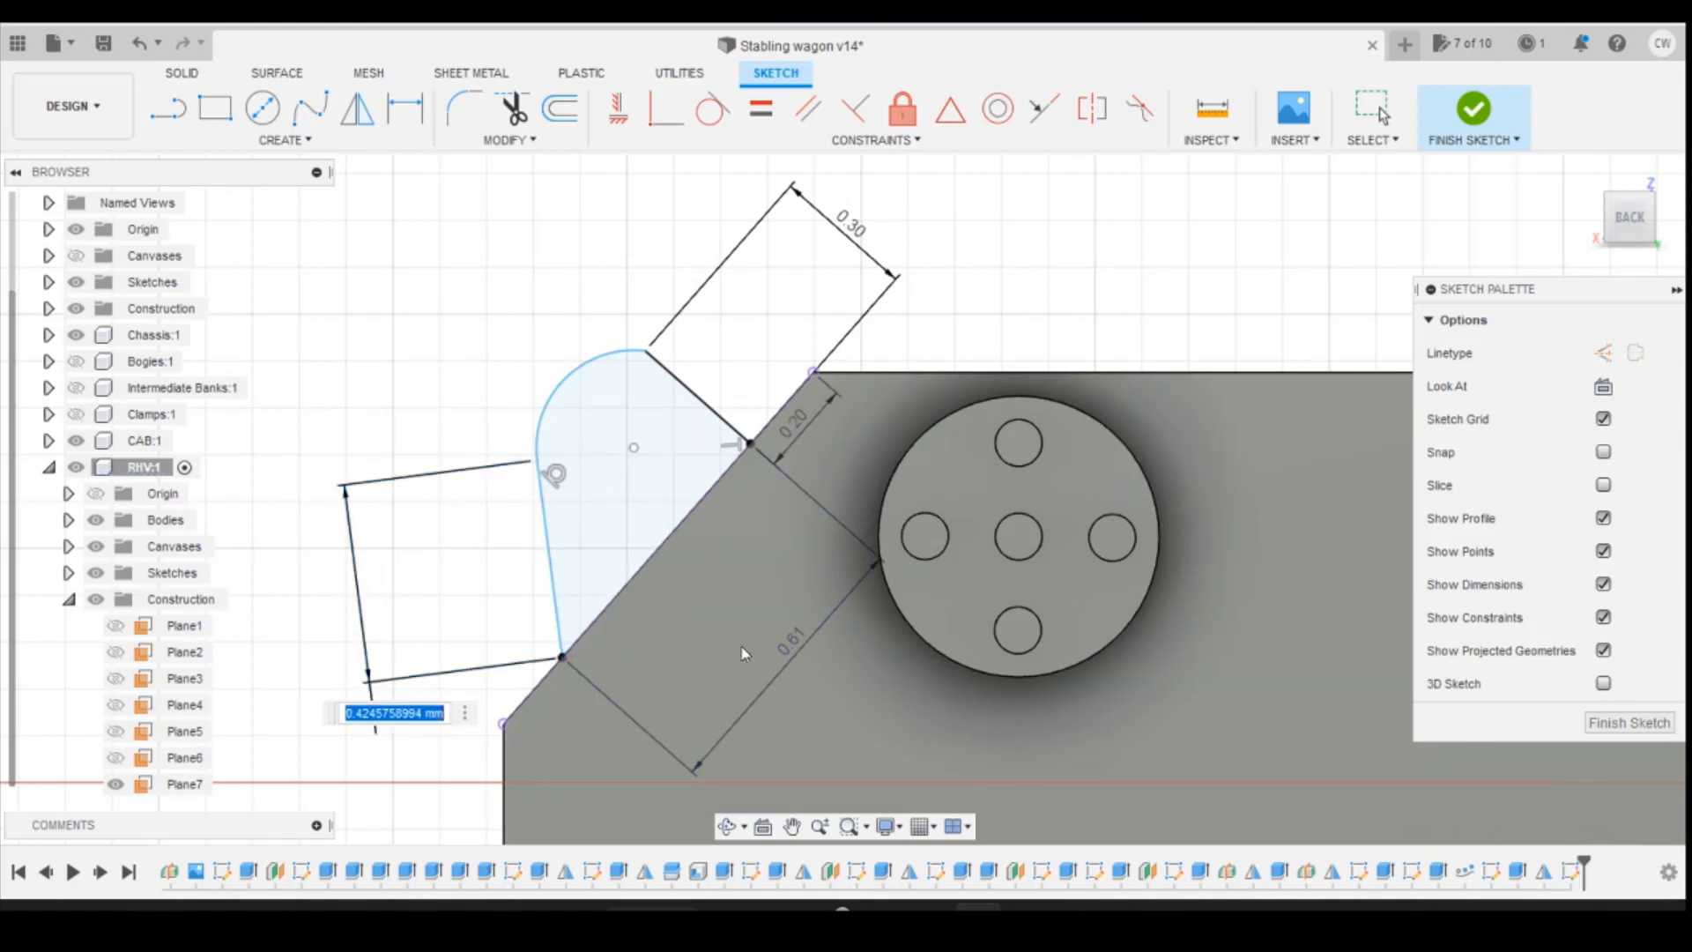
type("0.4")
key("Return")
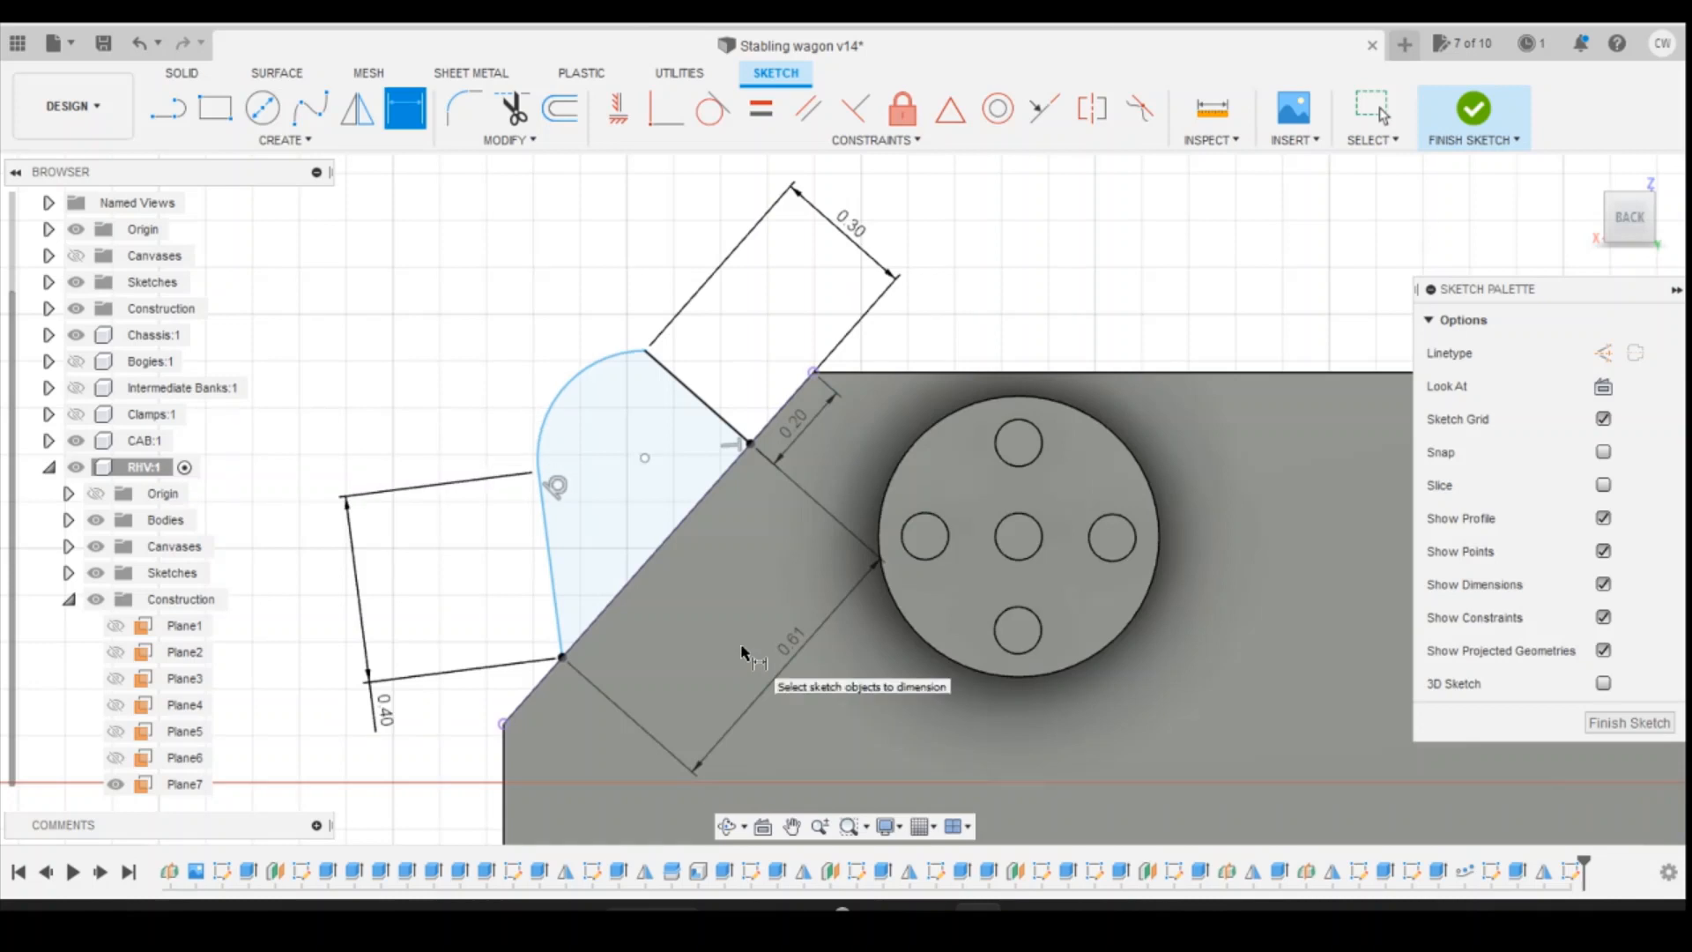
left_click(567, 380)
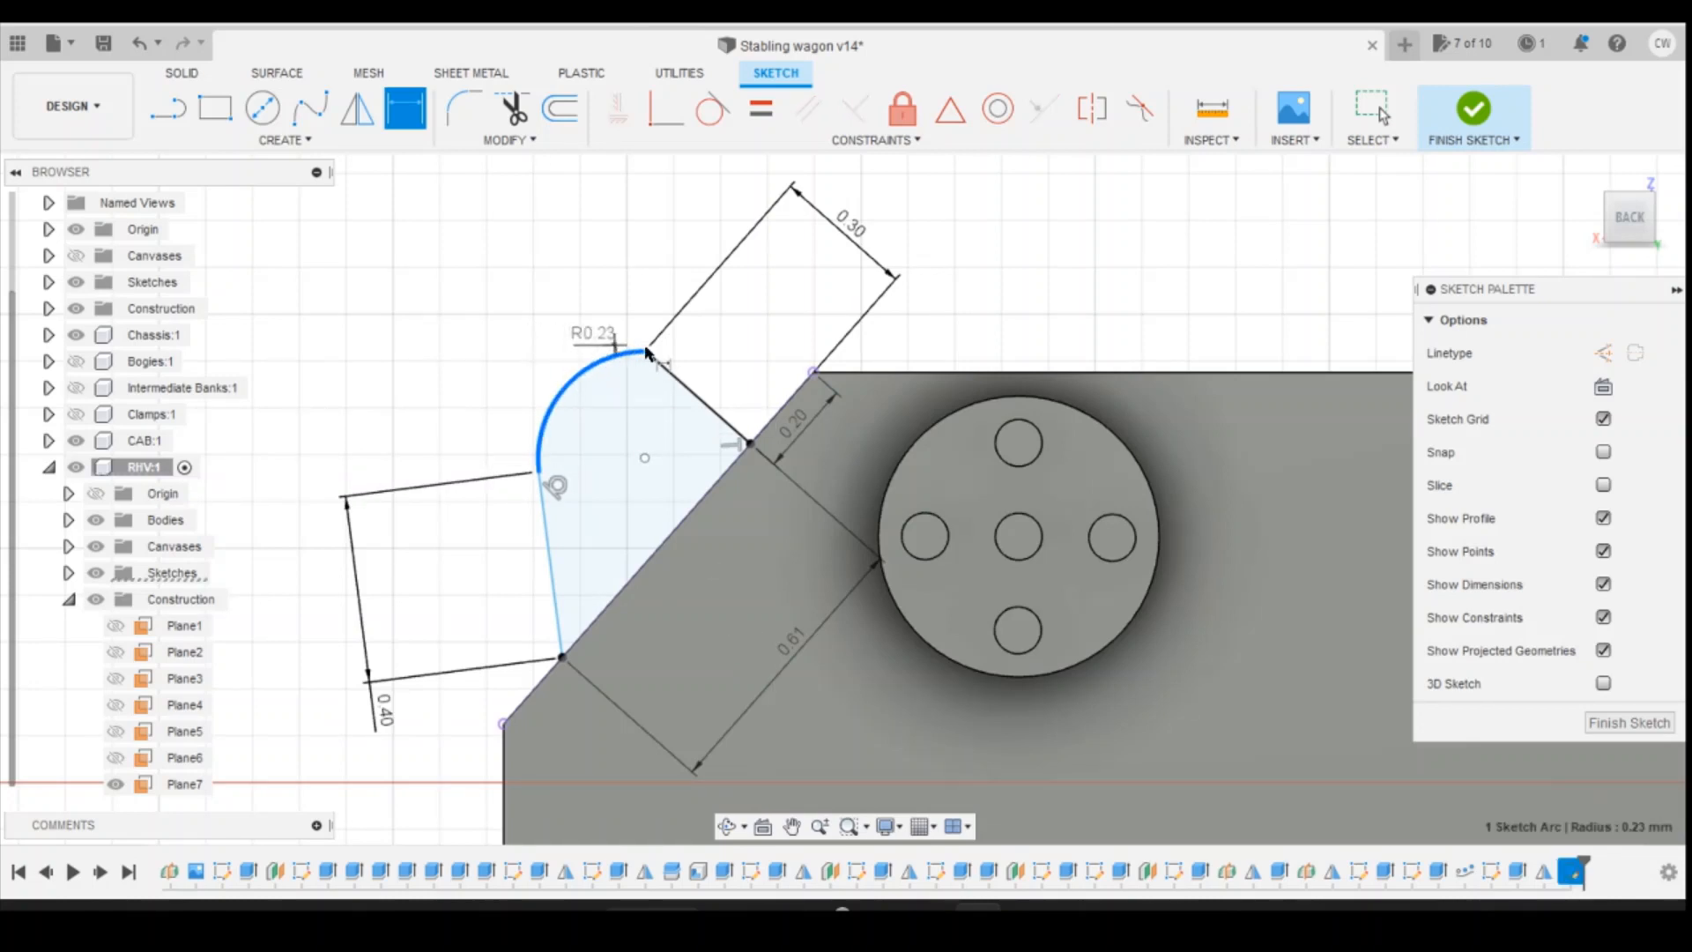
key("Escape")
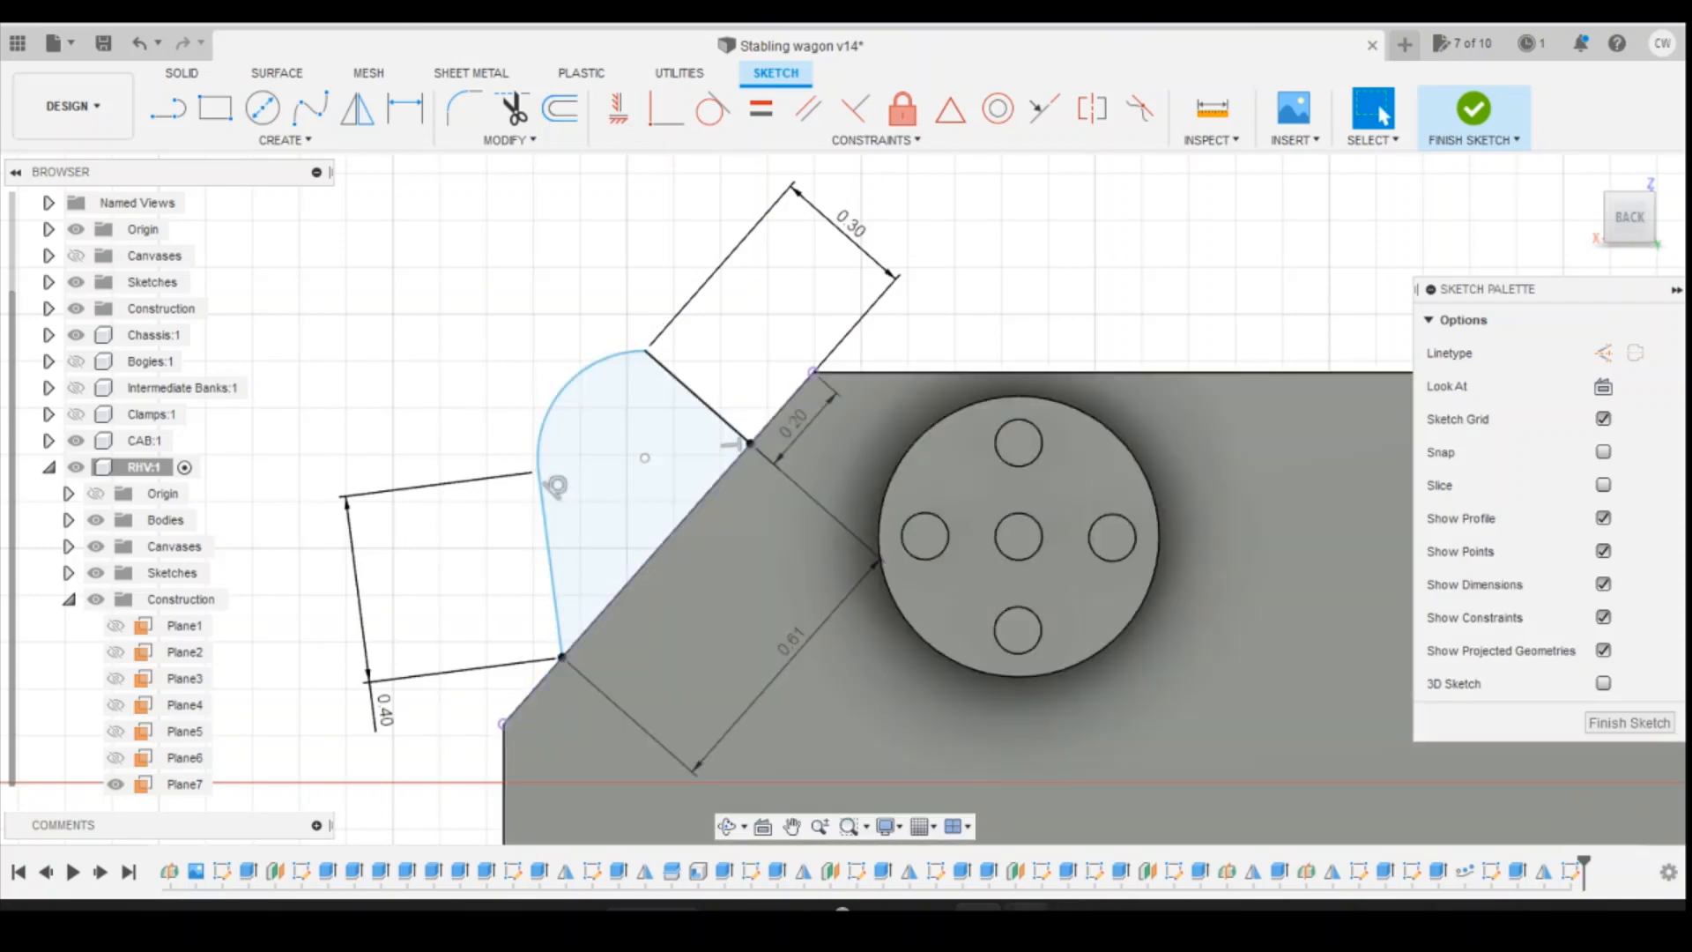
Step: Undo the lower line's length dimension and the arc closing the lug outline
left_click(1079, 921)
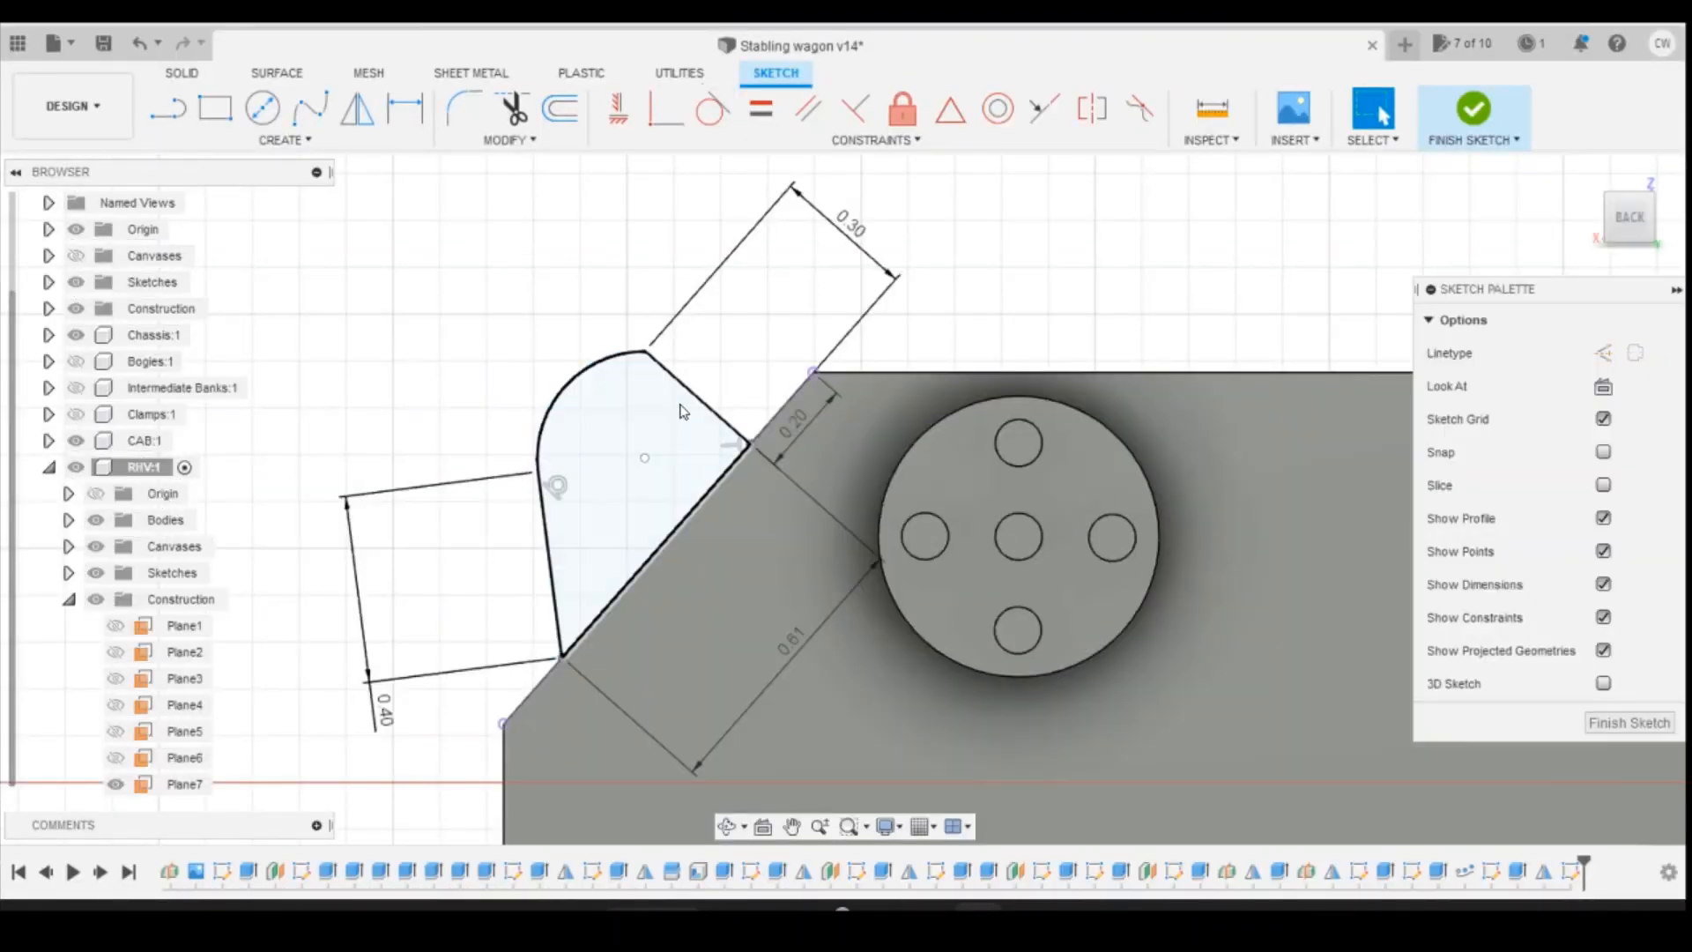
left_click(139, 42)
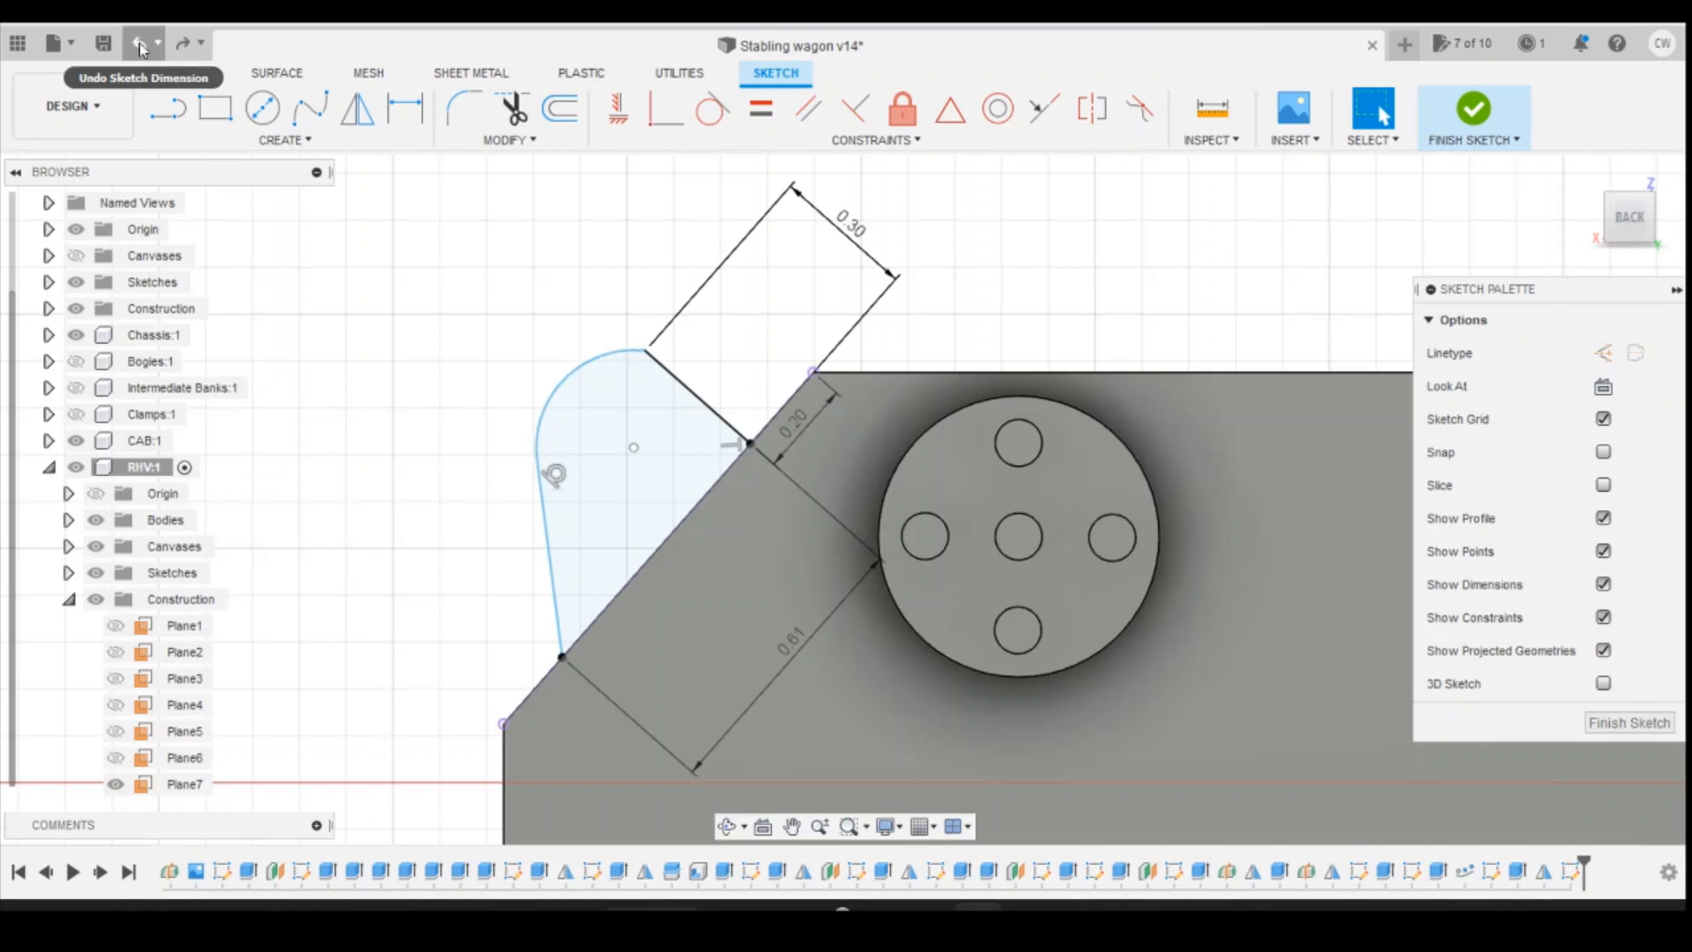
left_click(140, 42)
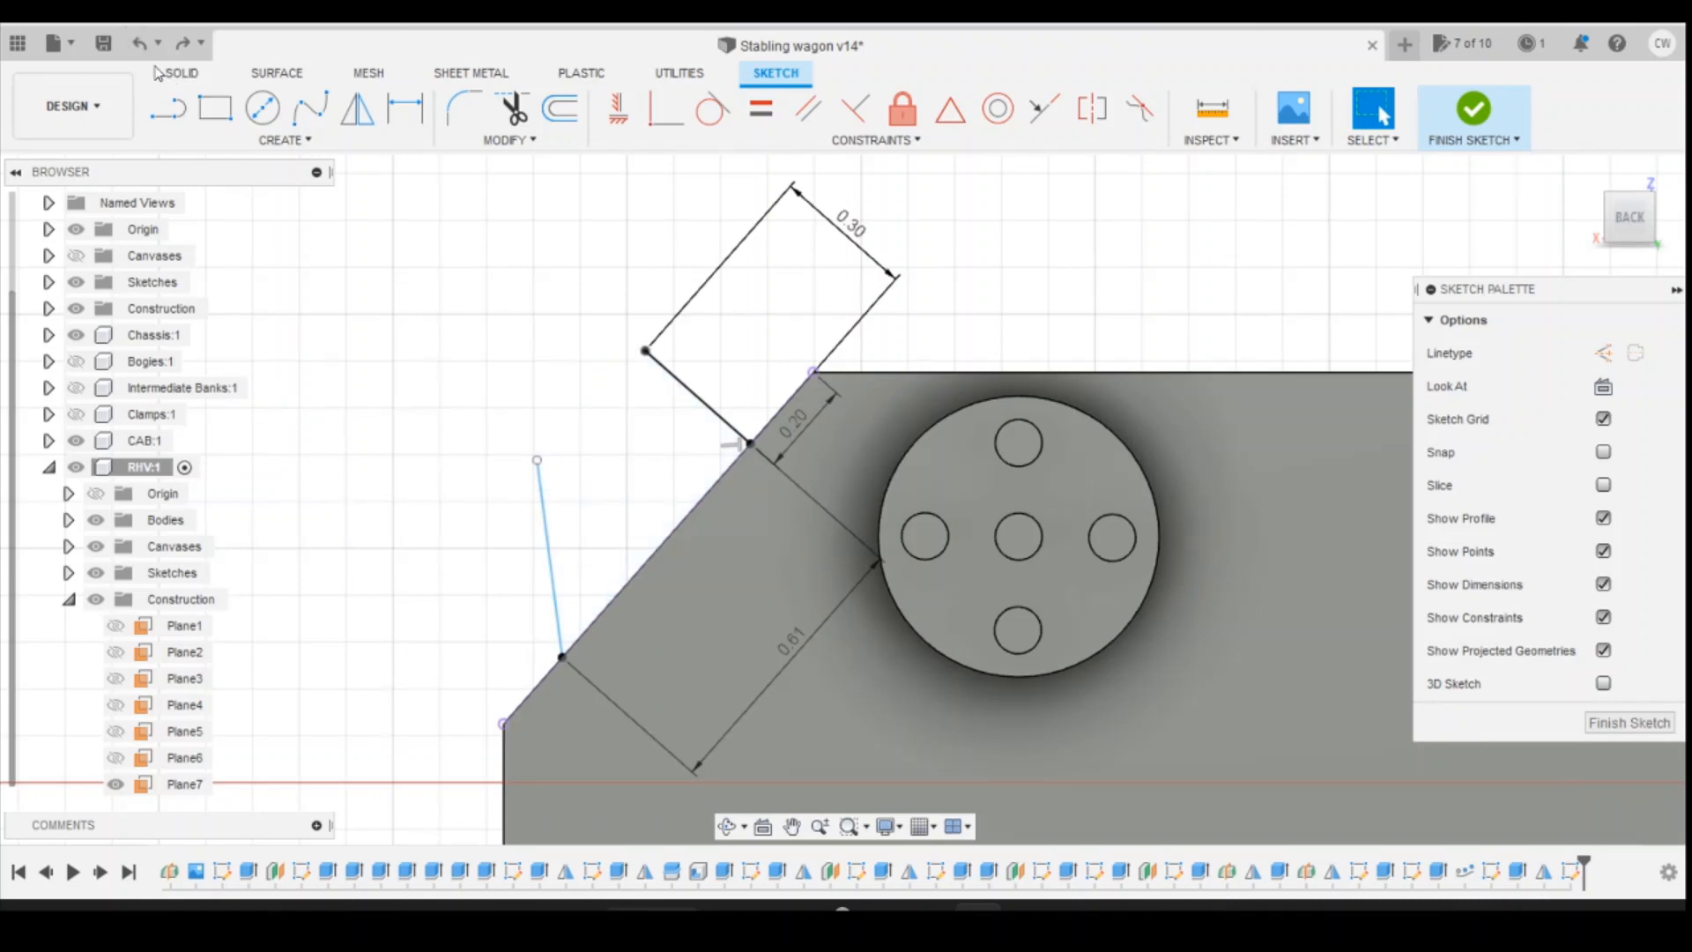
Step: Extend both lug lines outward from their free ends with collinear segments until they cross, closing a triangle against the bevel
key("l")
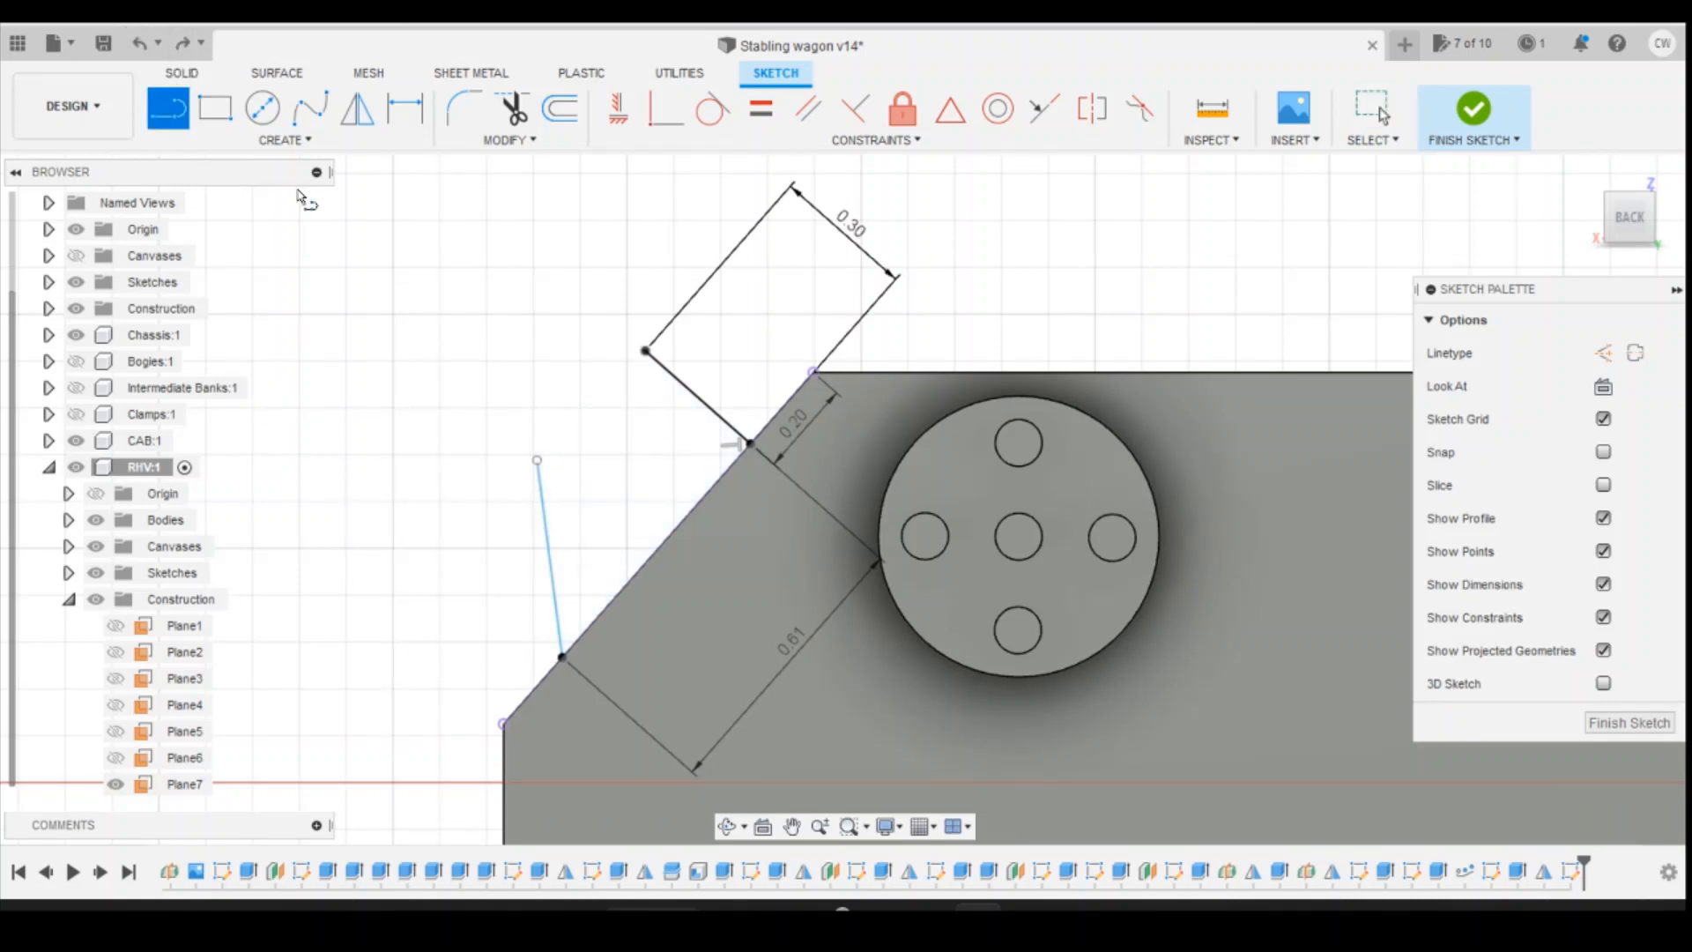
left_click(645, 351)
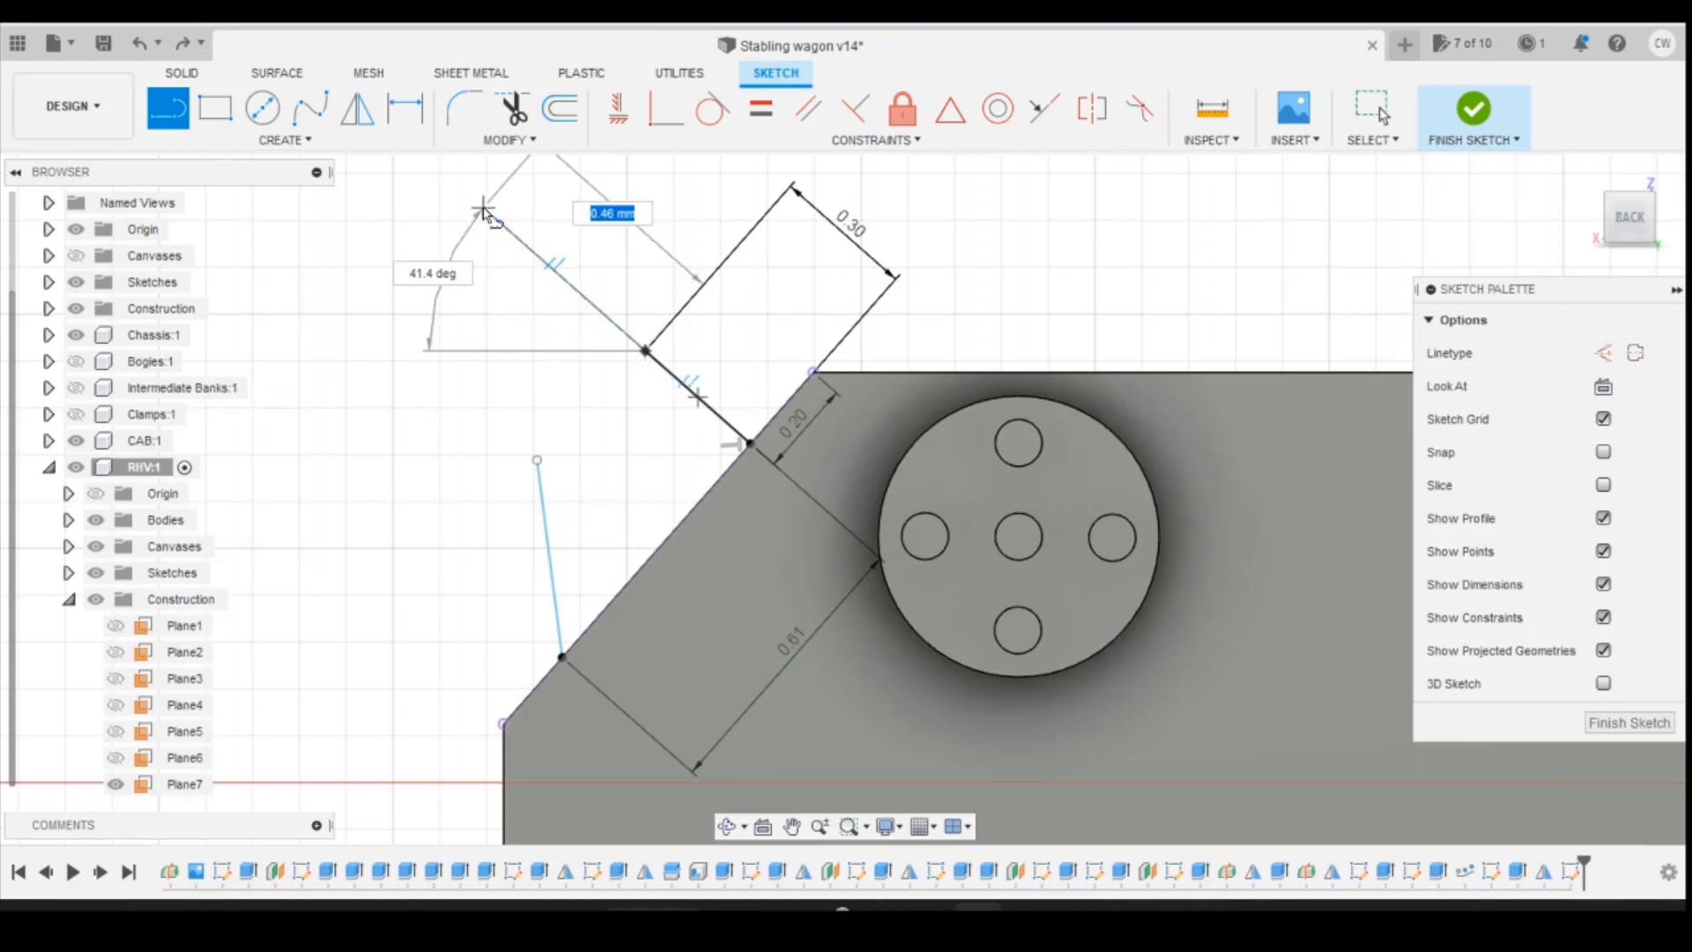
left_click(478, 206)
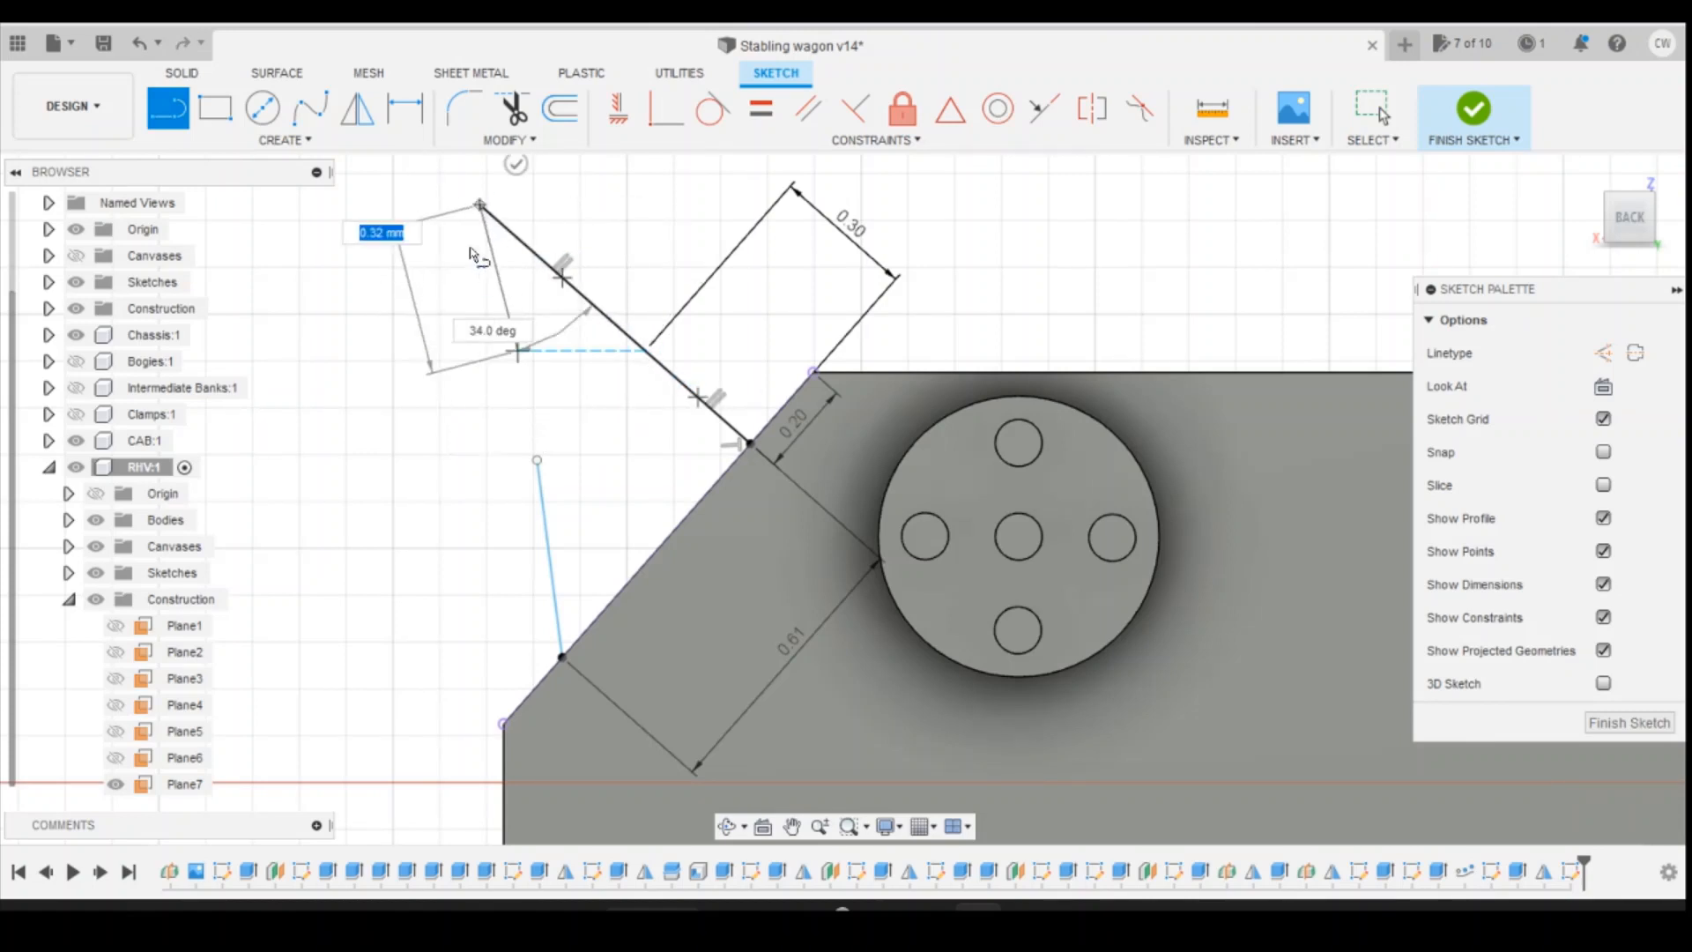
key("Escape")
left_click(167, 109)
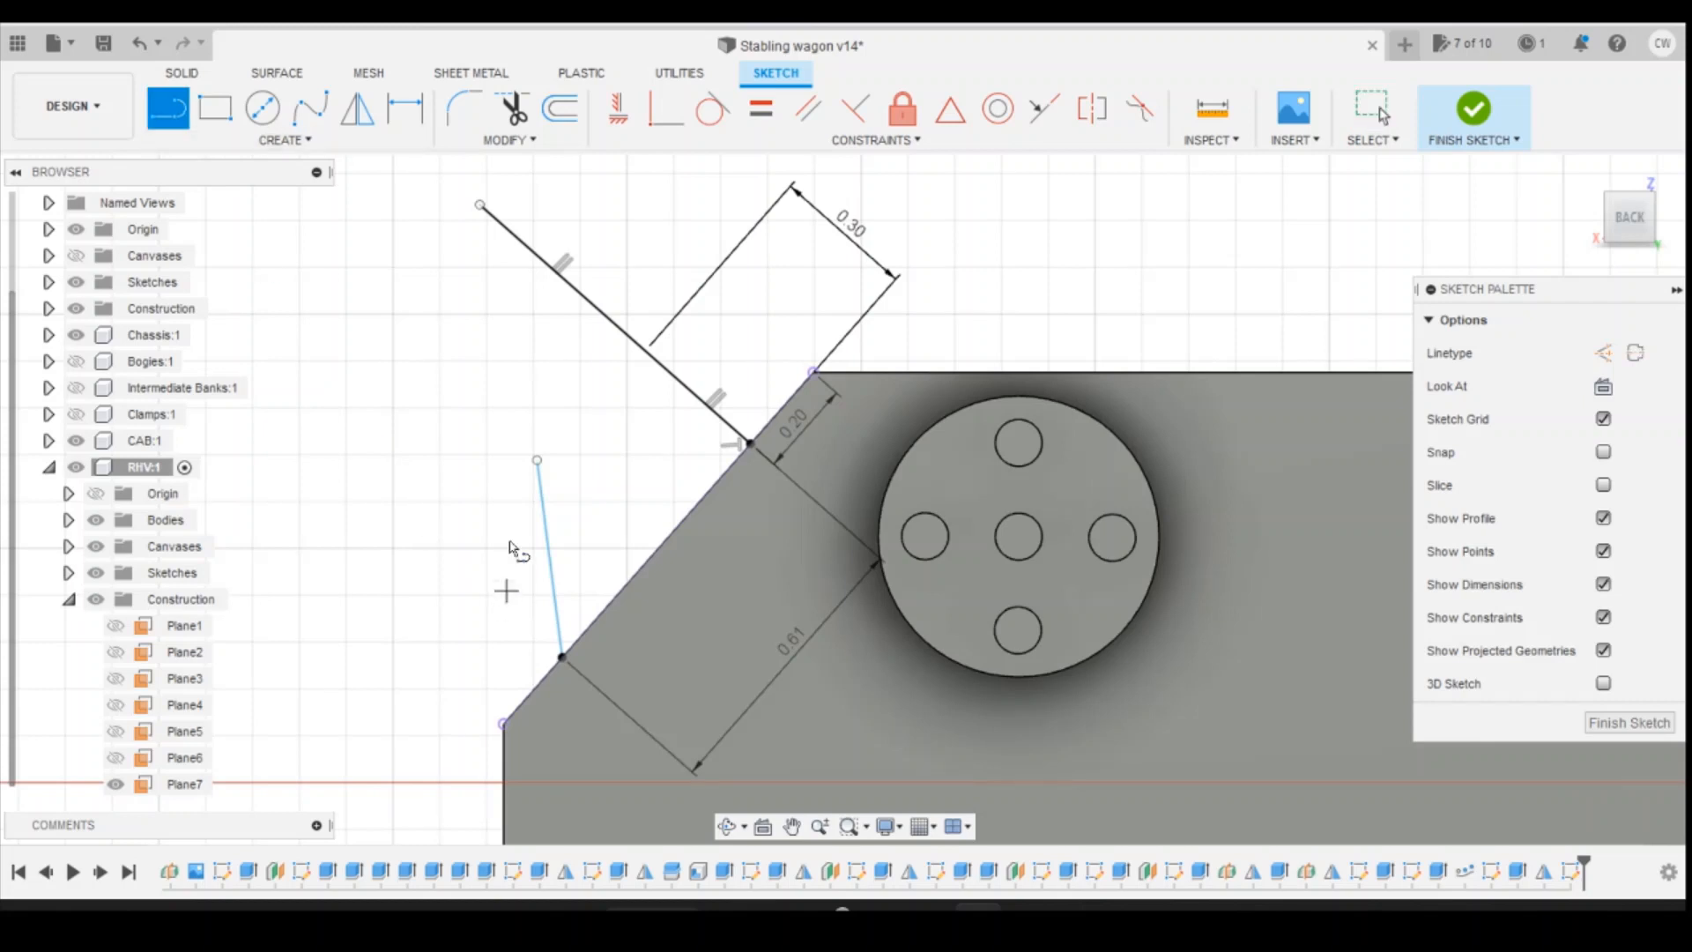
left_click(507, 206)
key("Escape")
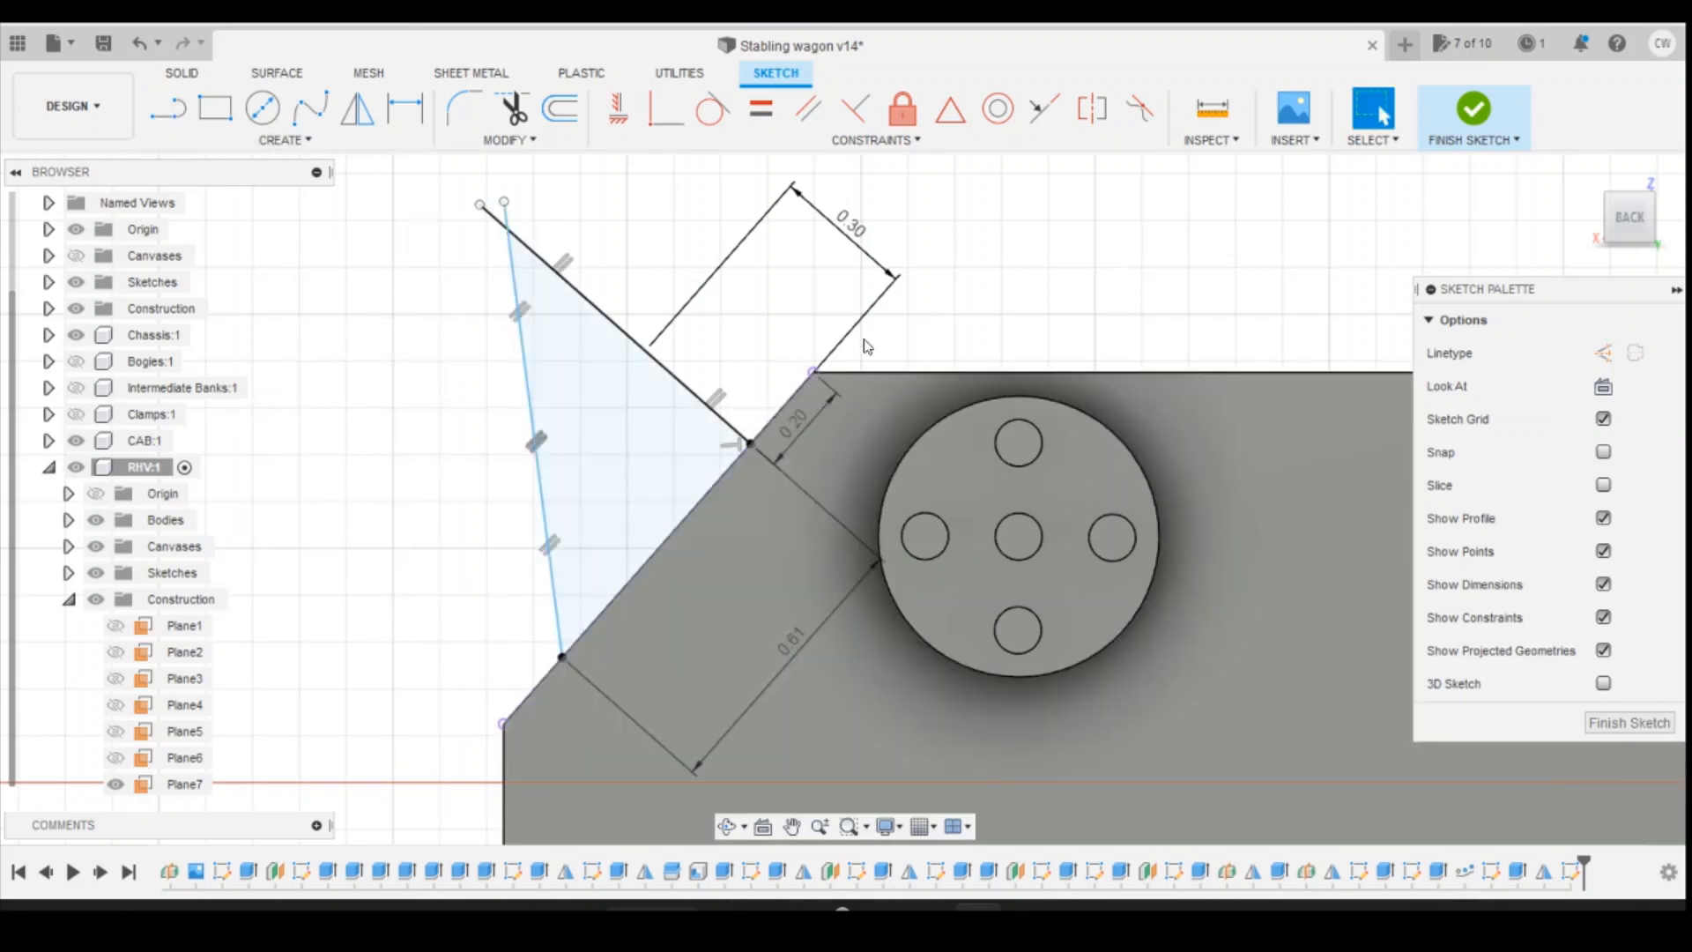
Step: Extrude the triangular lug profile symmetrically by 0.40 mm to each side, joined to the side frame
left_click(617, 419)
right_click(617, 423)
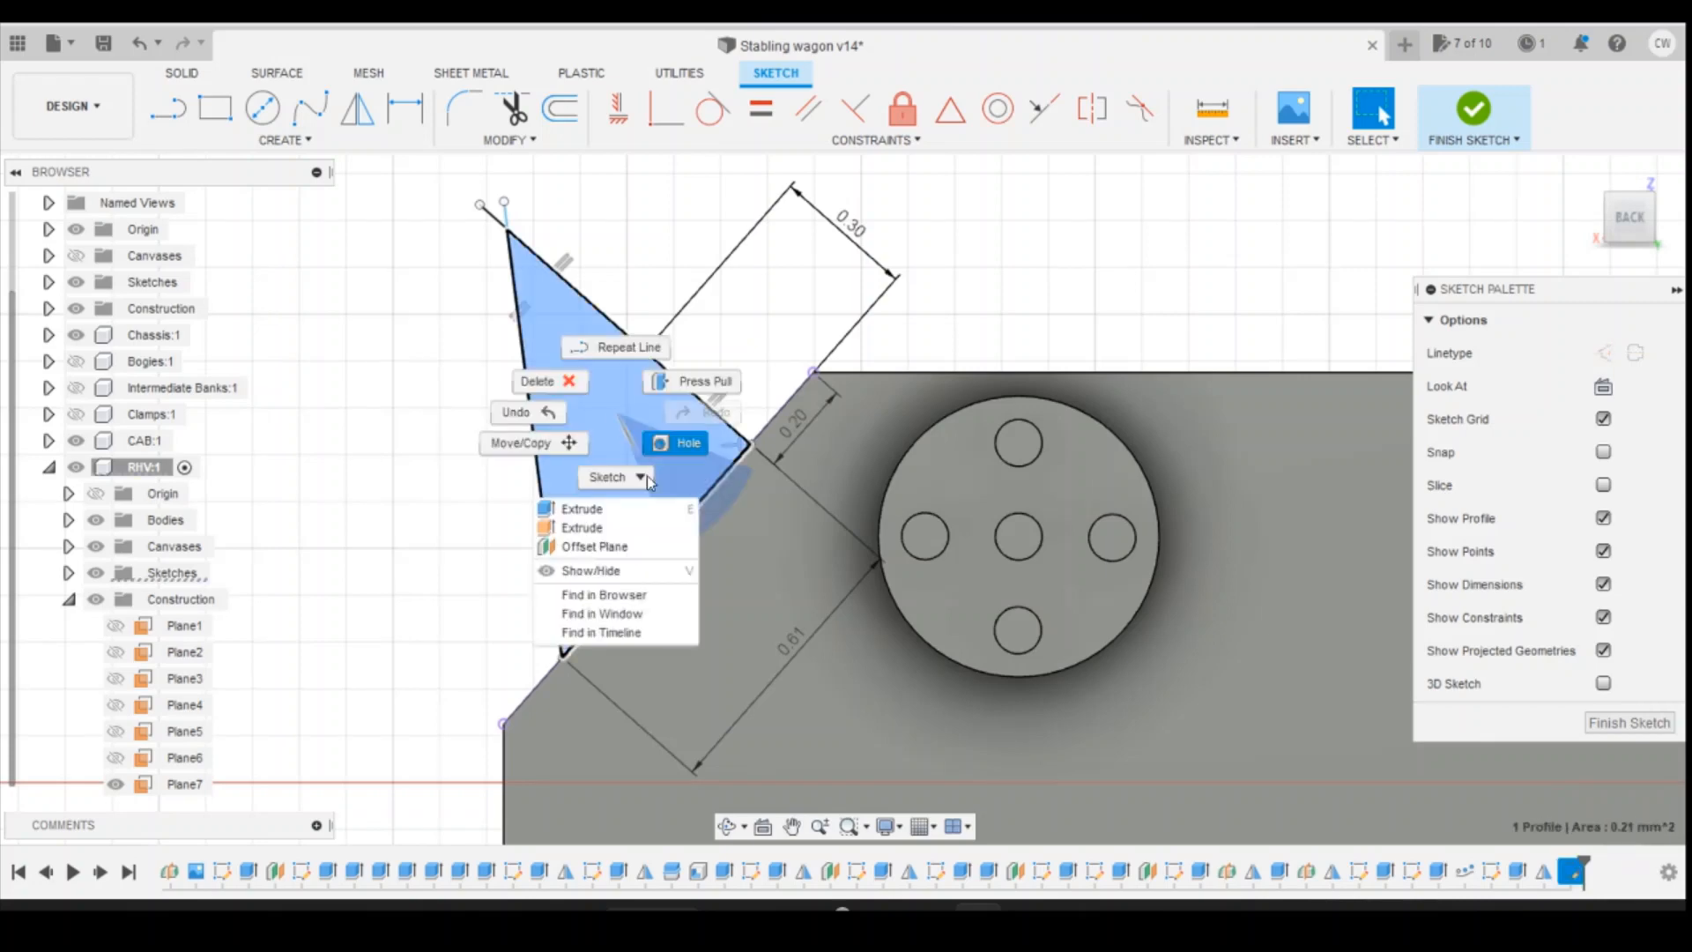
left_click(582, 506)
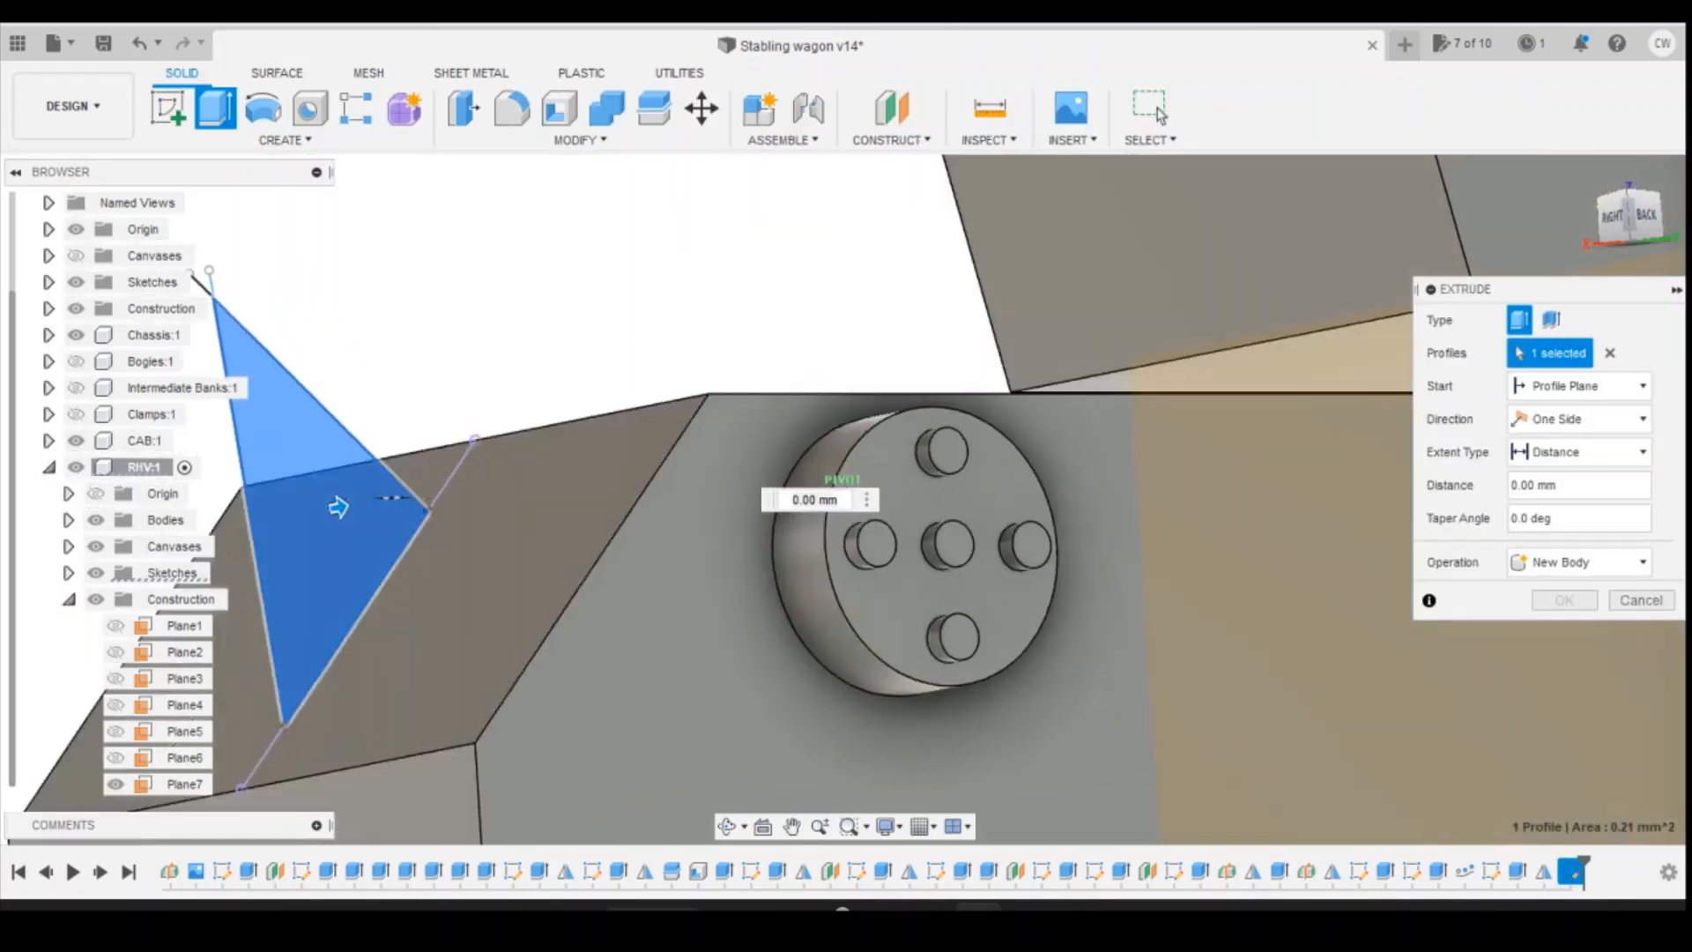
scroll(1027, 463, "down", 10)
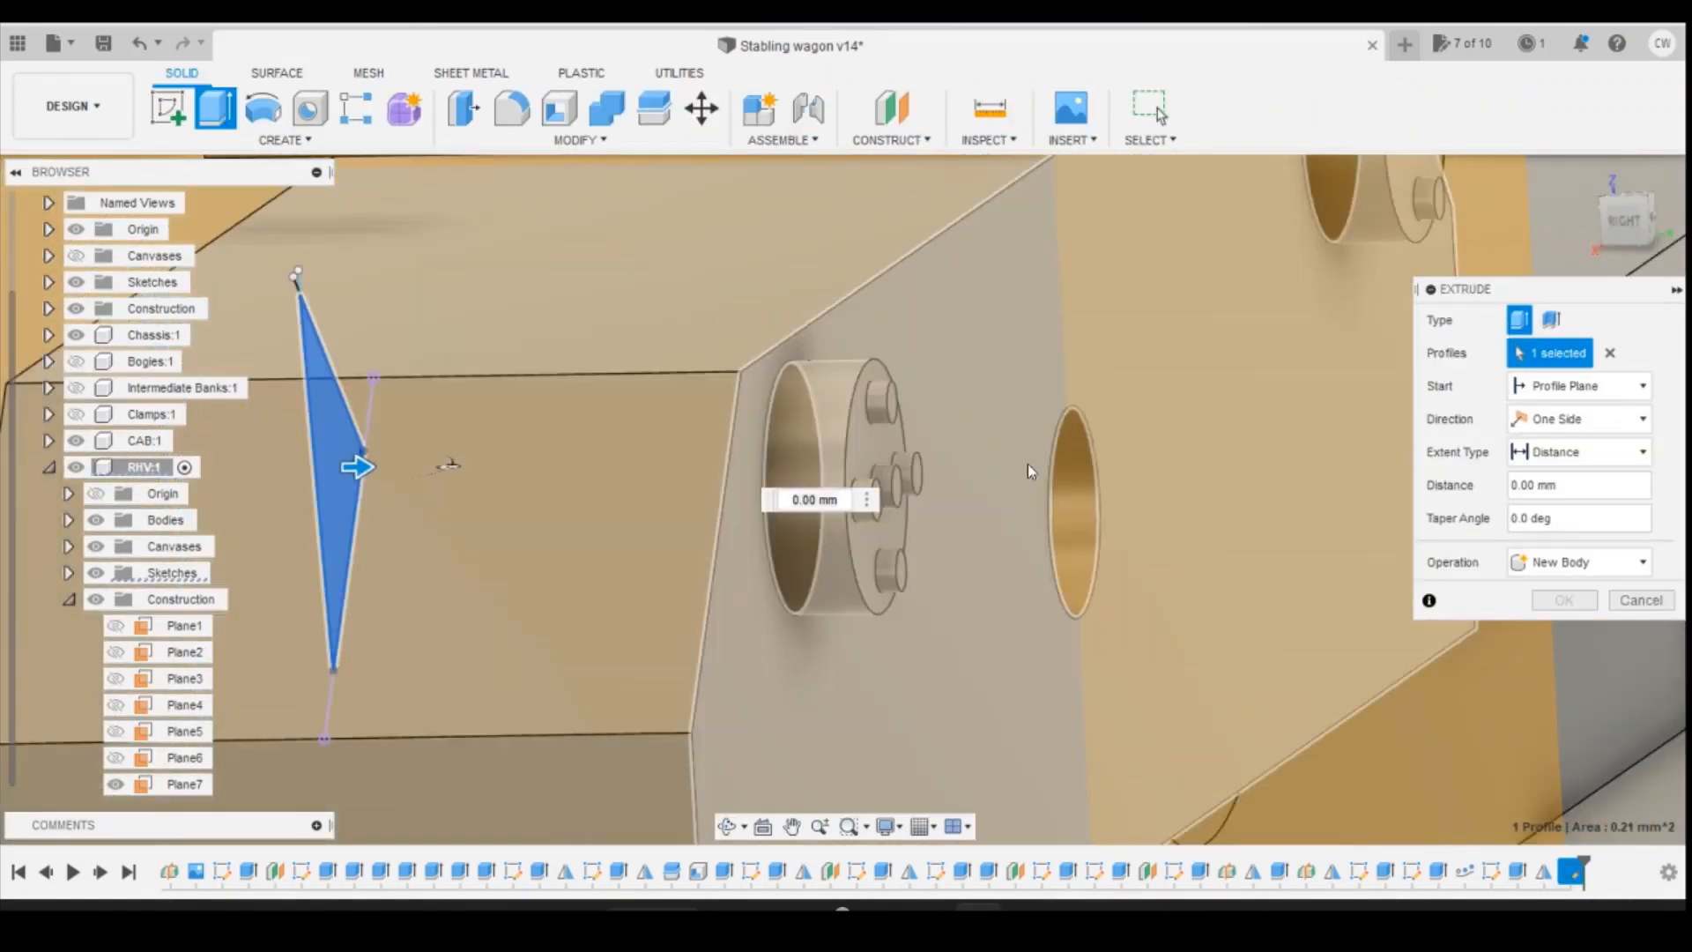
scroll(1330, 375, "down", 3)
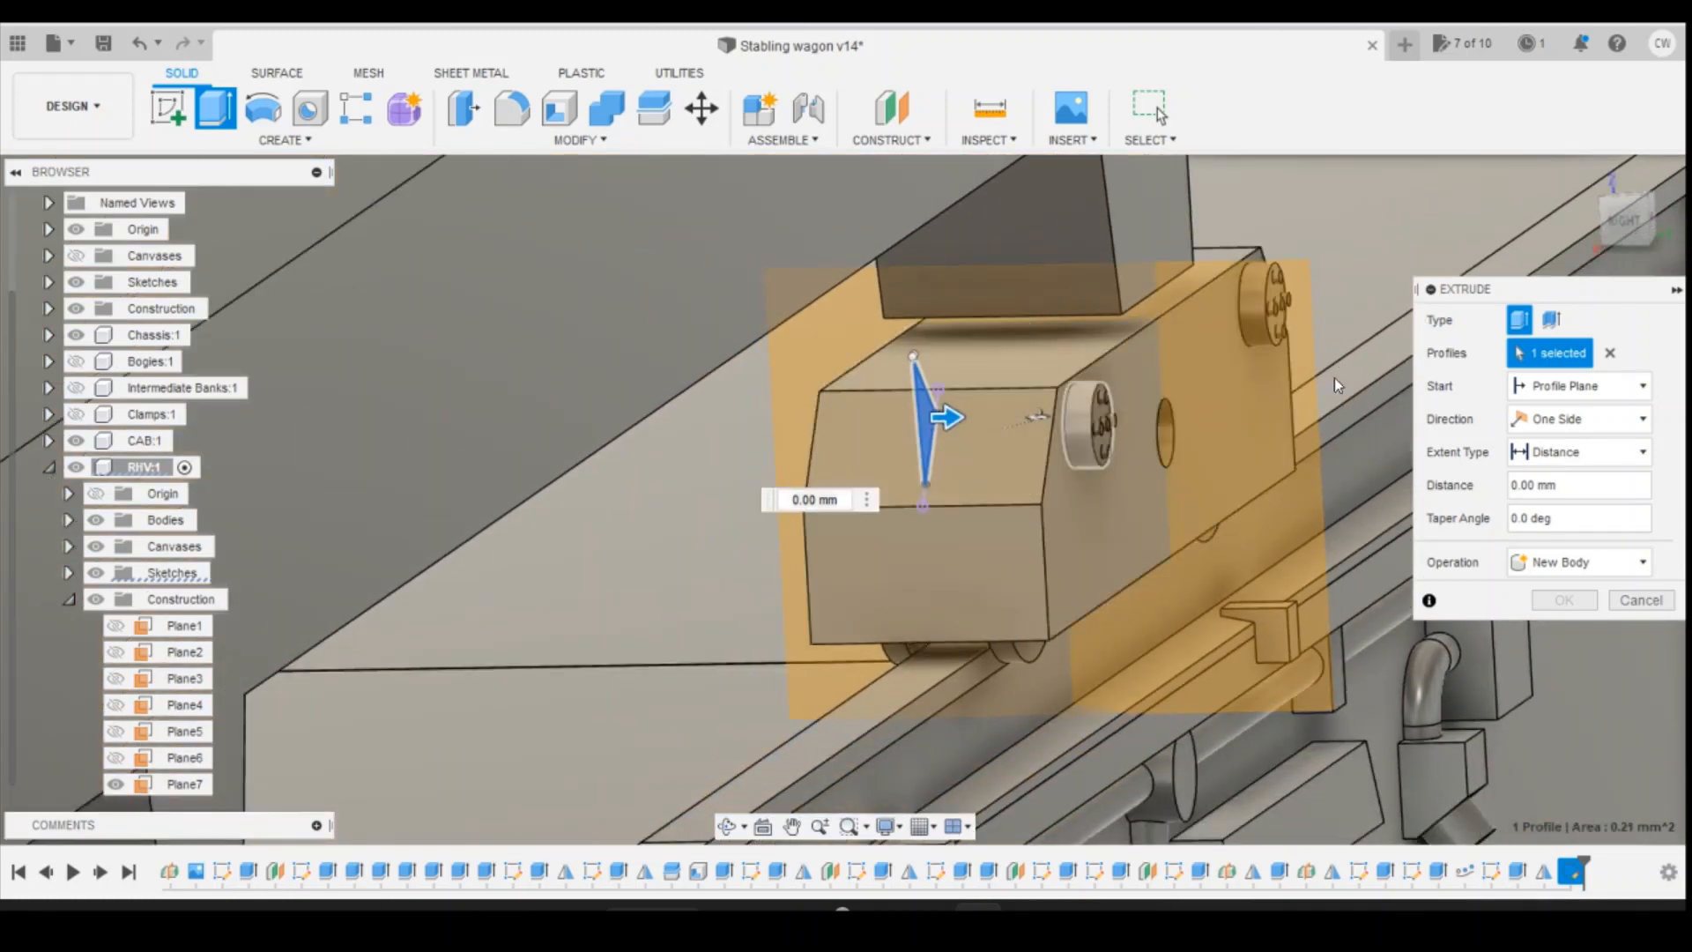
left_click(1615, 232)
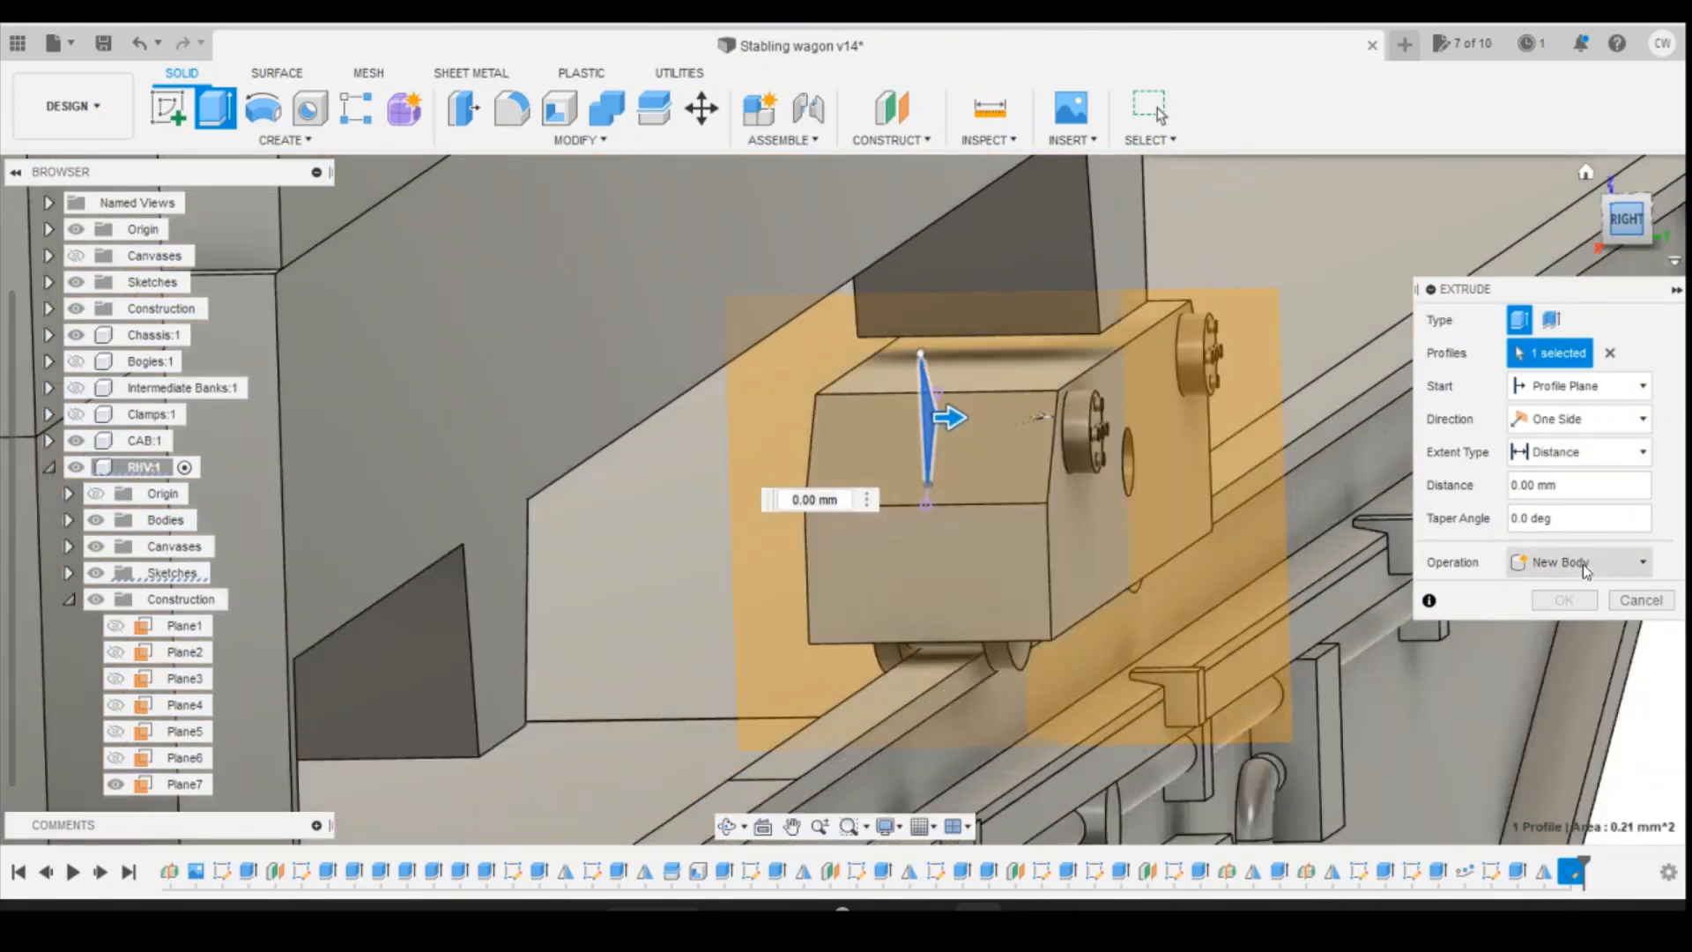
left_click(1585, 565)
left_click(1638, 229)
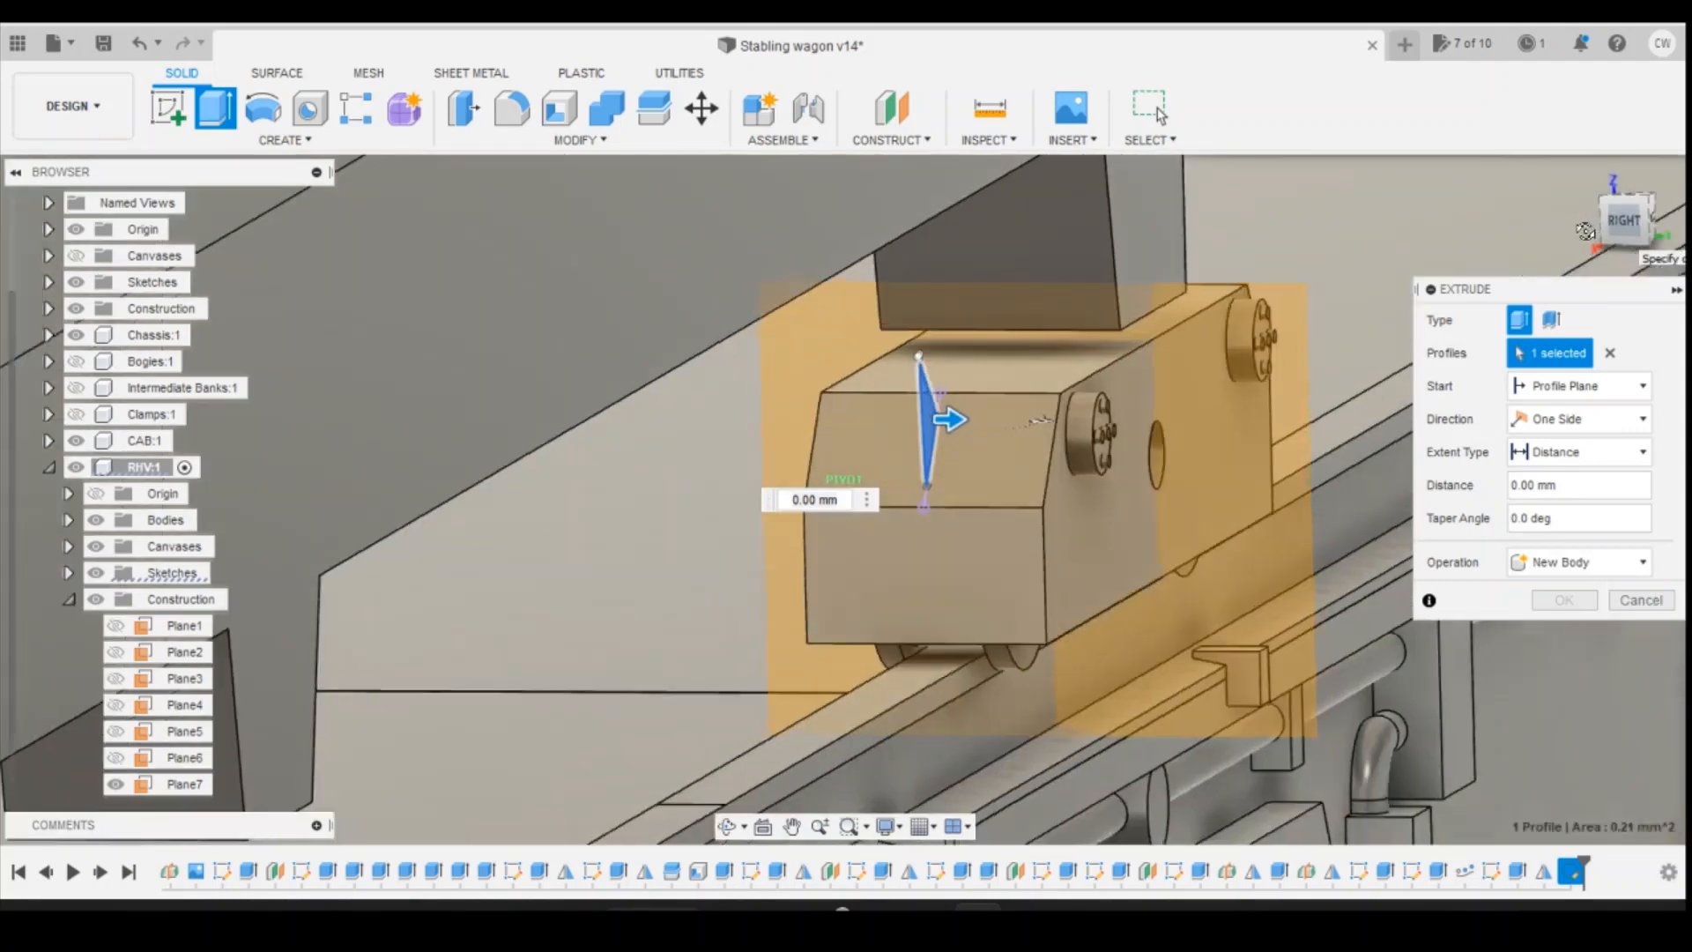
left_click(1566, 392)
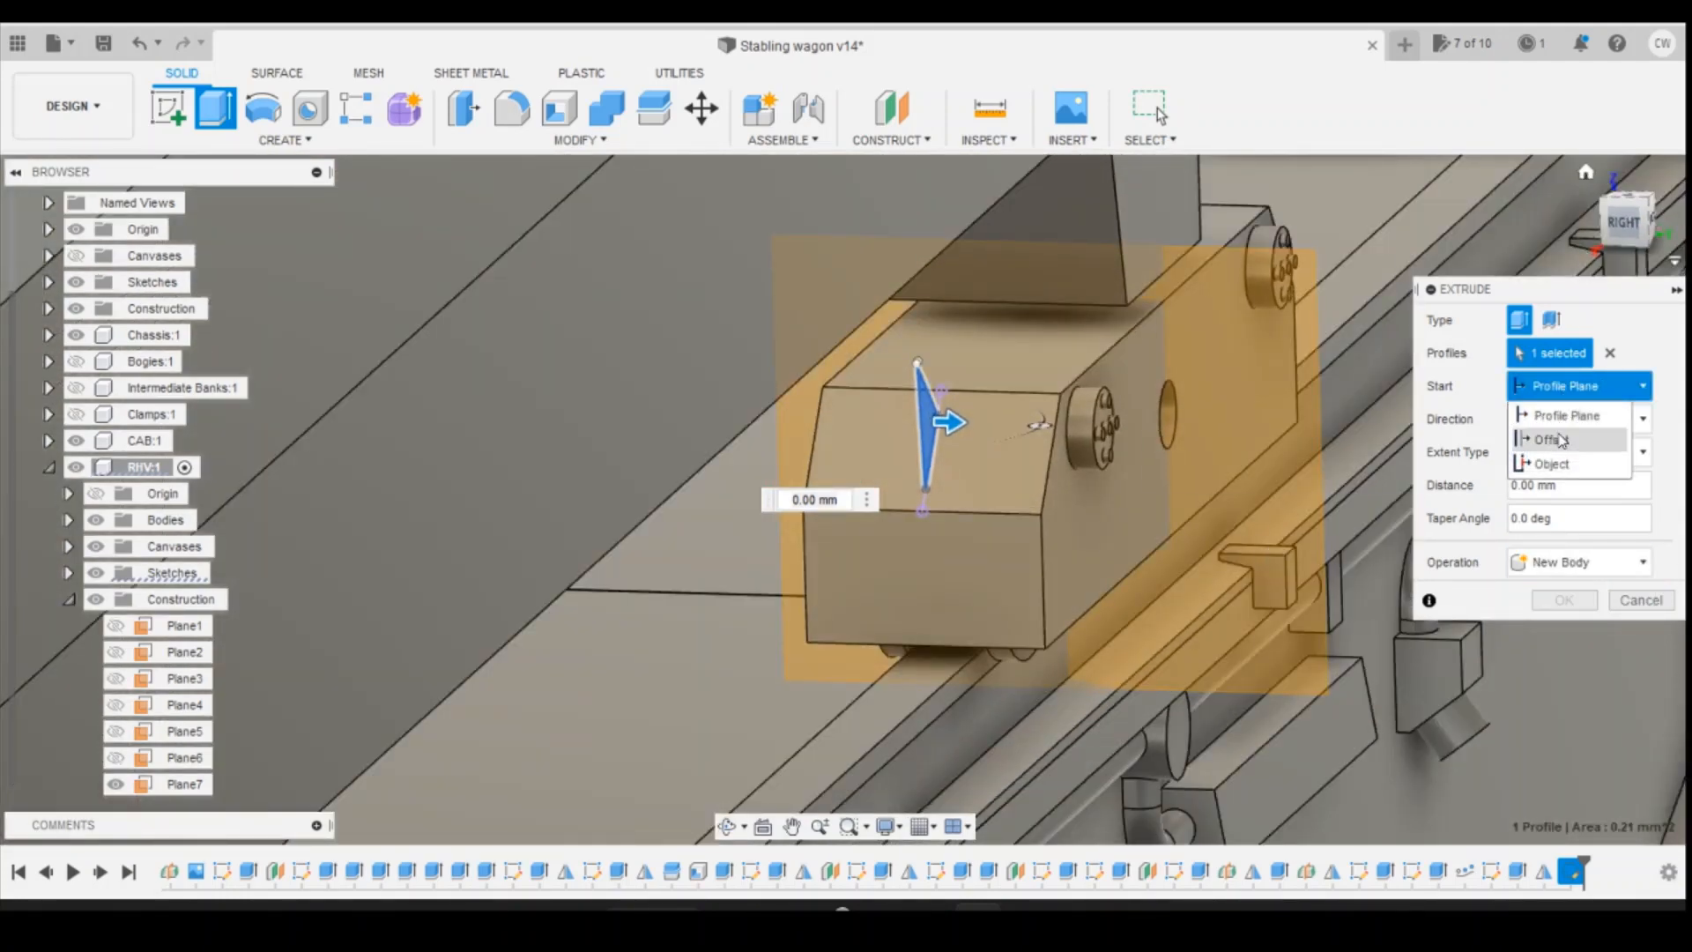
left_click(1560, 397)
left_click(1556, 427)
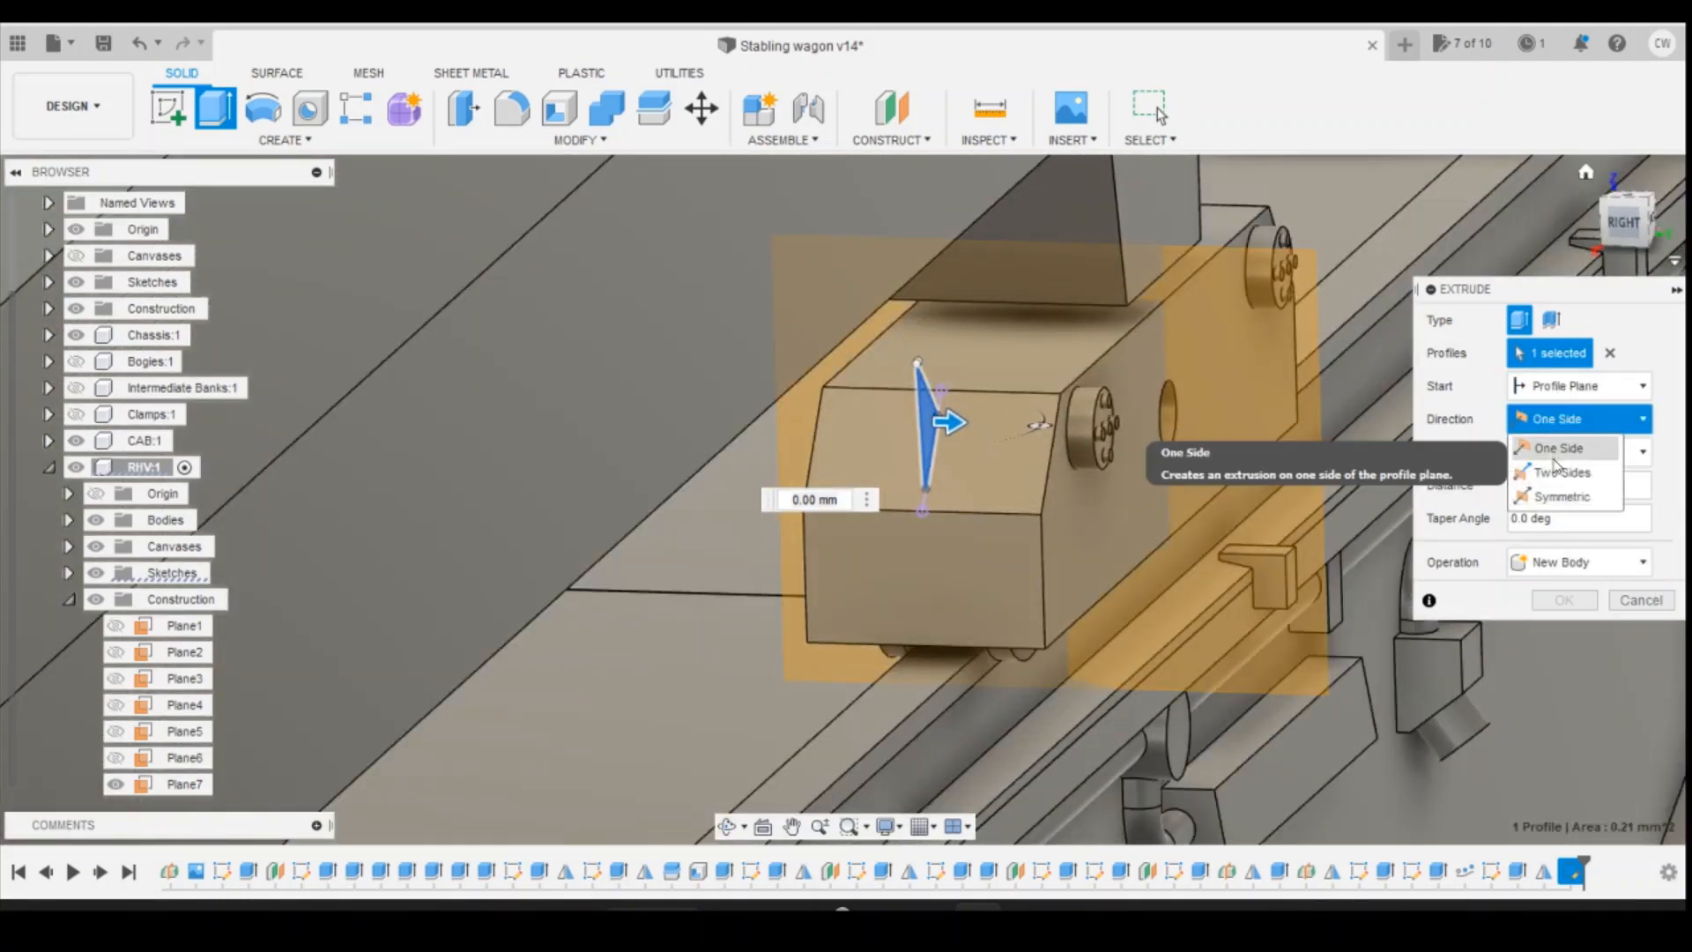
left_click(1556, 500)
left_click_drag(949, 426, 999, 425)
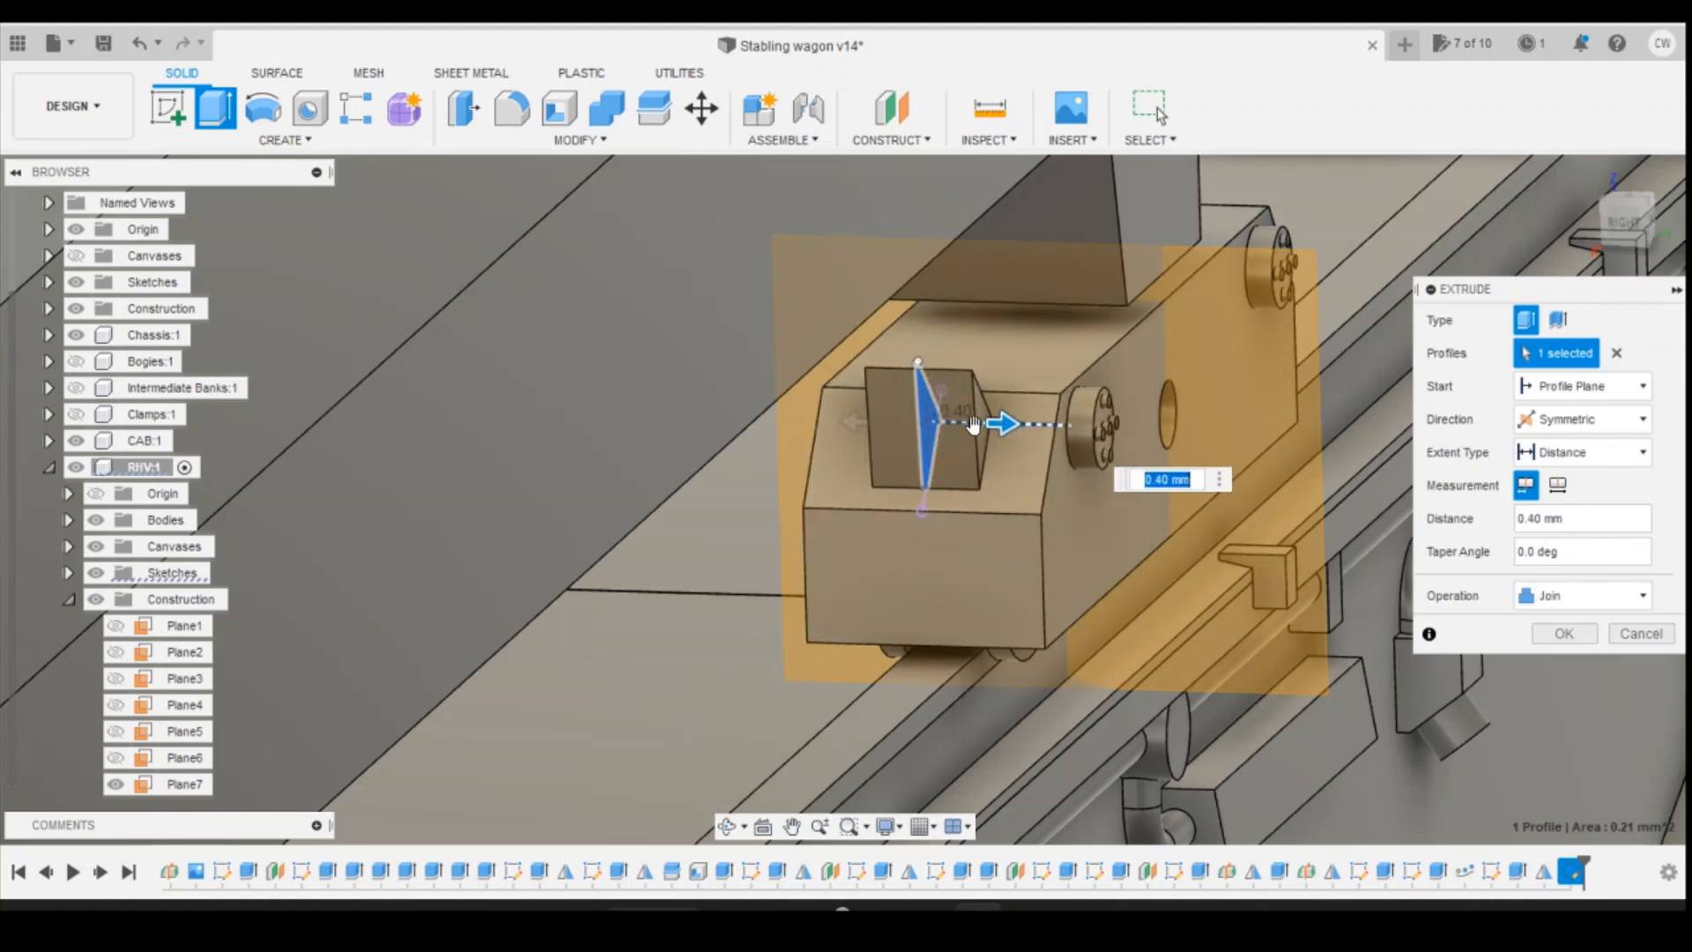
left_click(1563, 634)
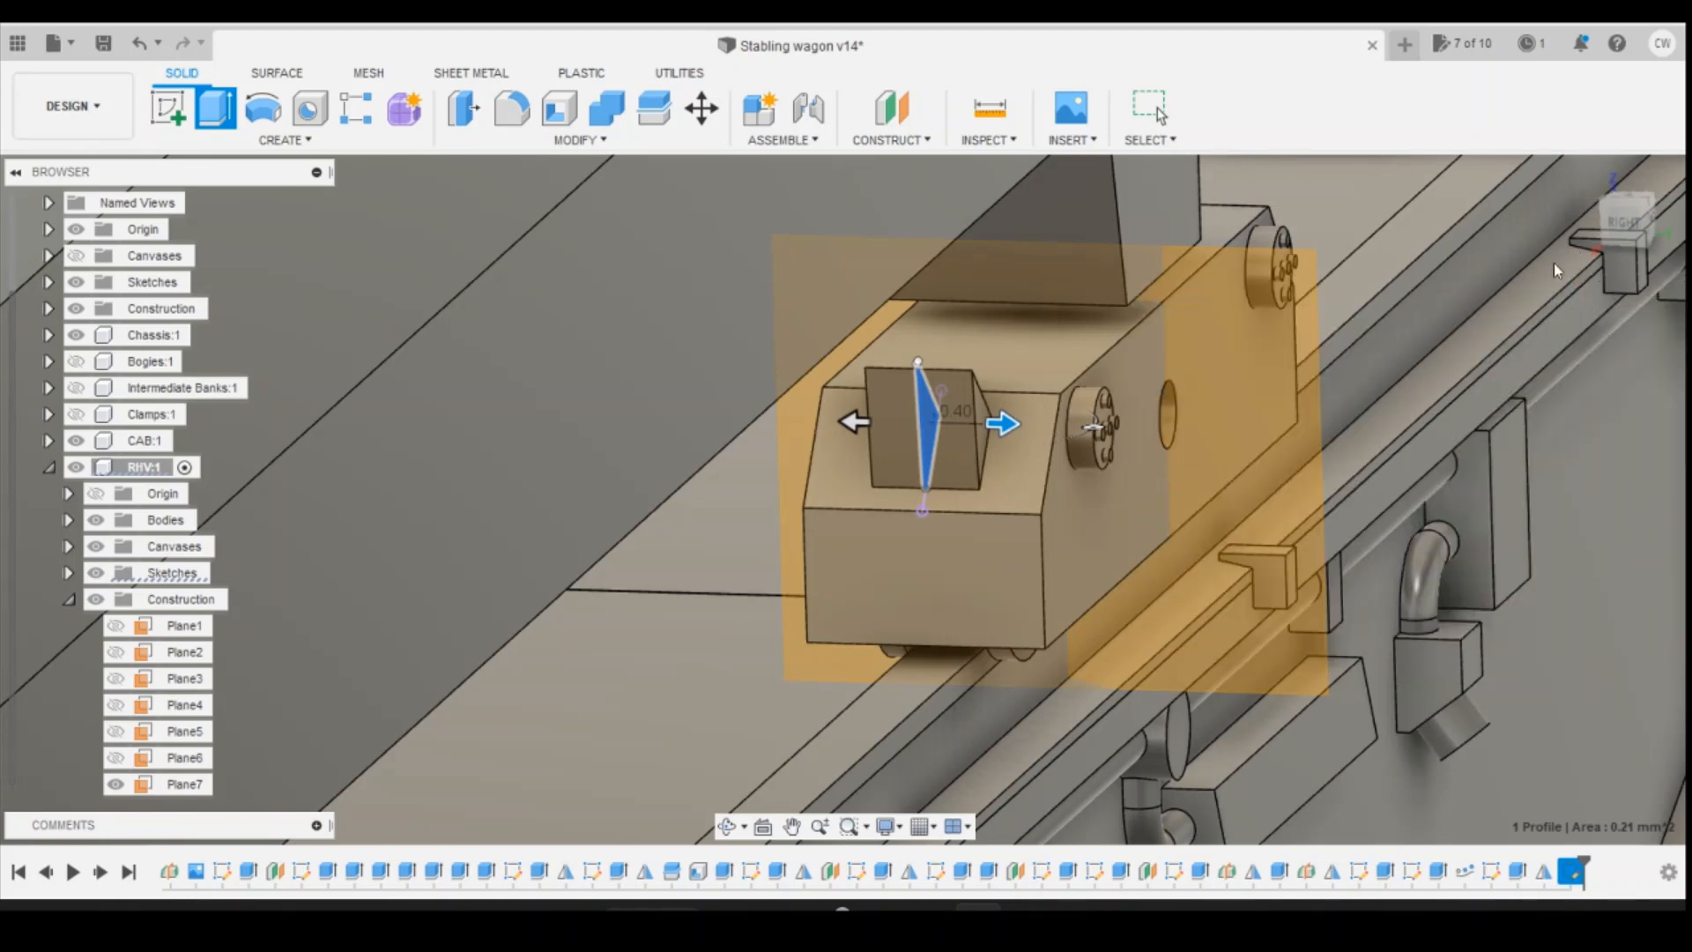
Step: Fillet the sharp tip edge of the triangular lug with a 0.15 mm radius
left_click(1594, 222)
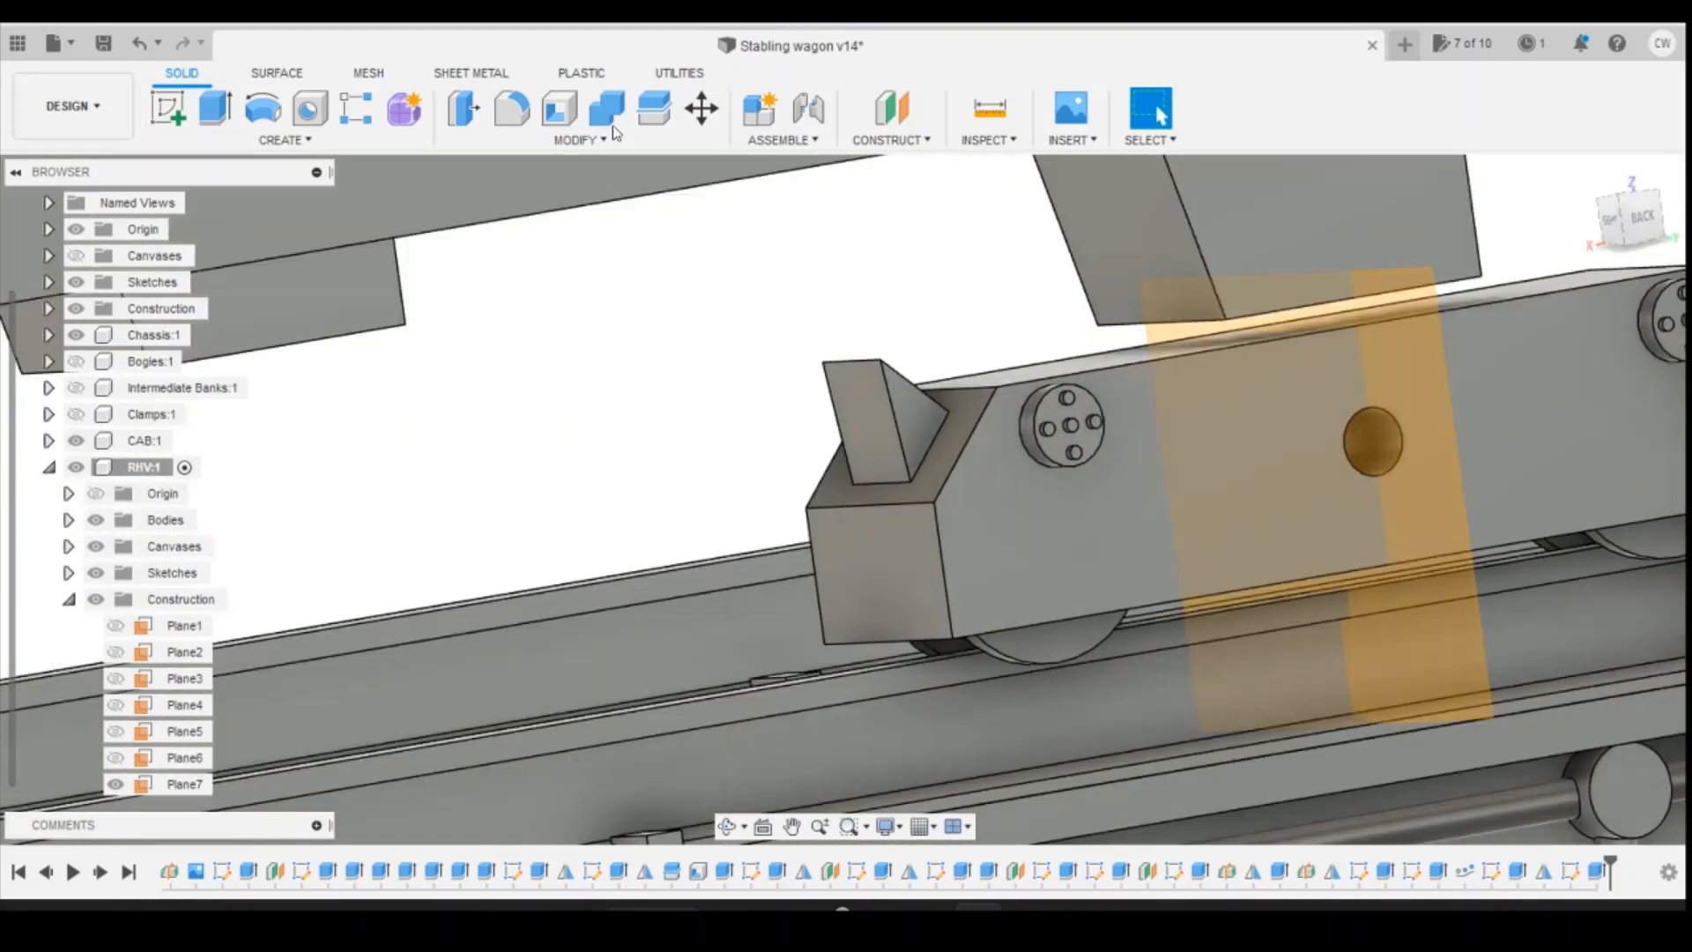
left_click(853, 361)
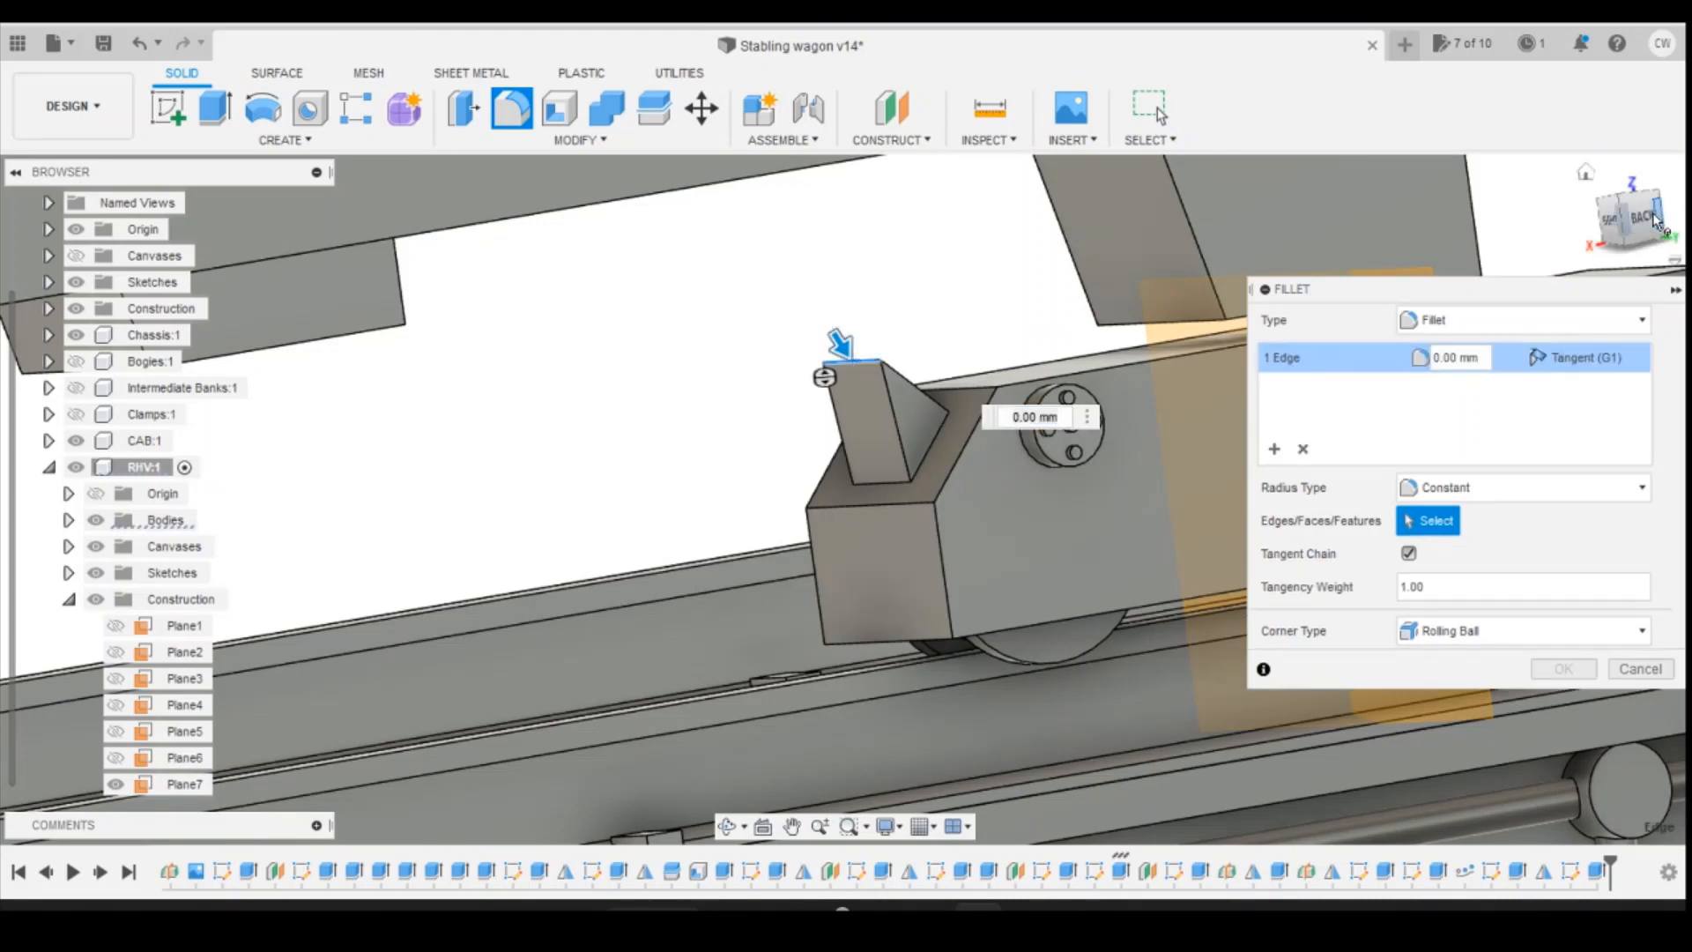
left_click(1618, 220)
left_click(1613, 219)
scroll(842, 348, "up", 6)
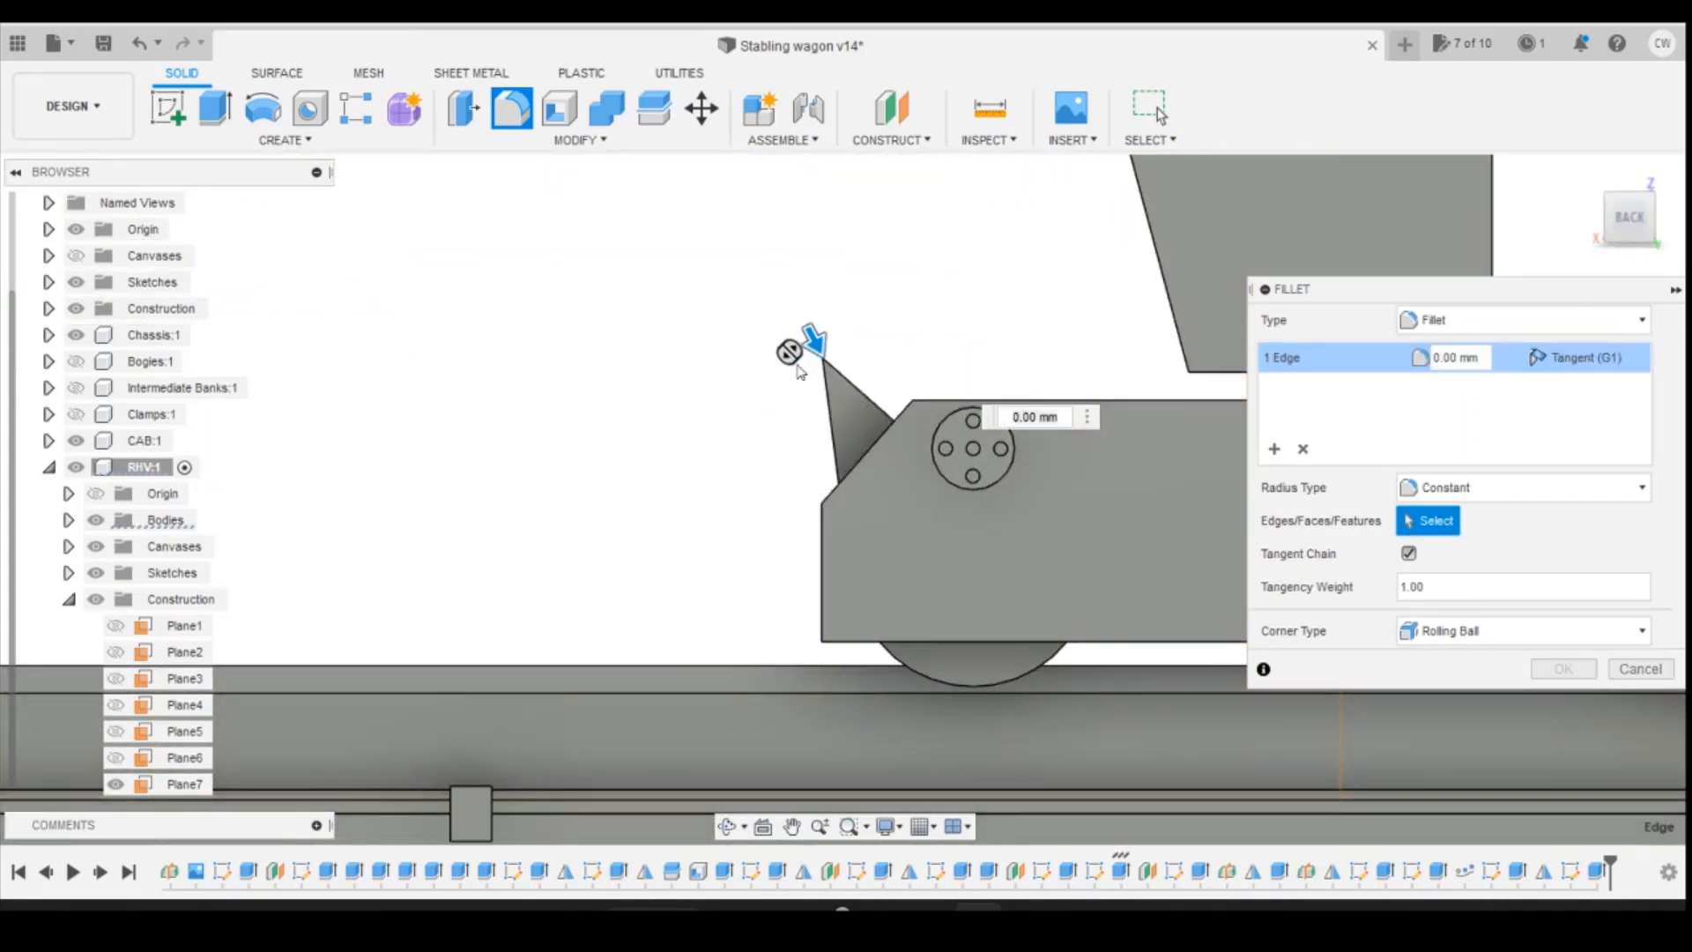
left_click_drag(846, 353, 891, 460)
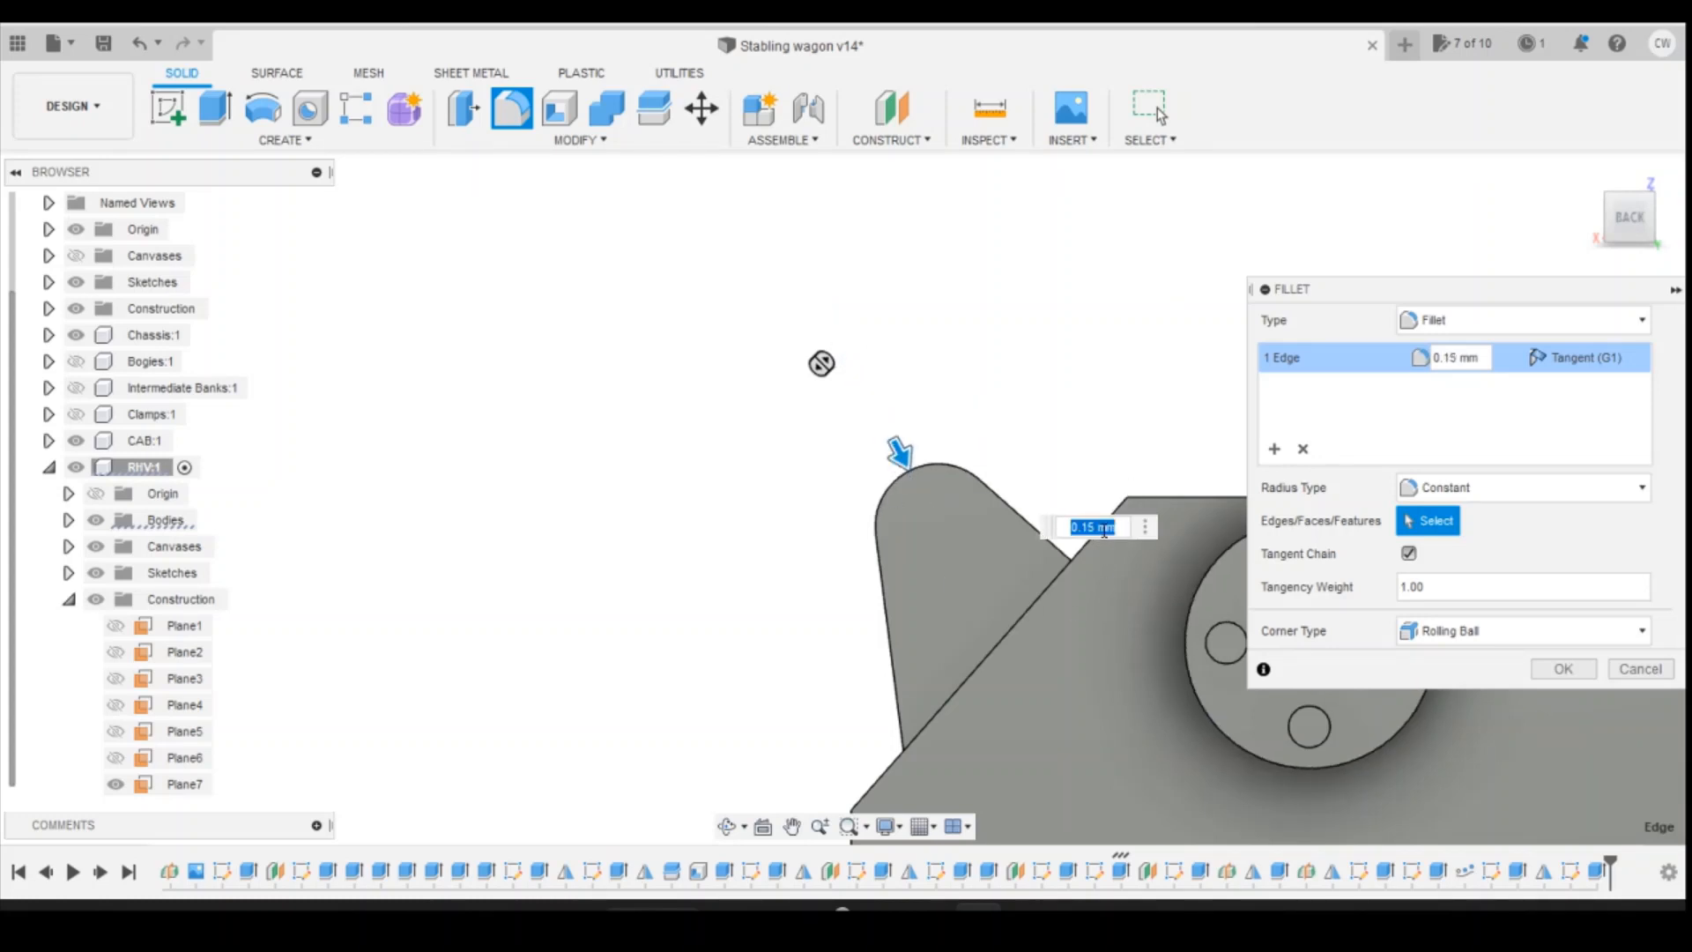
left_click(1563, 668)
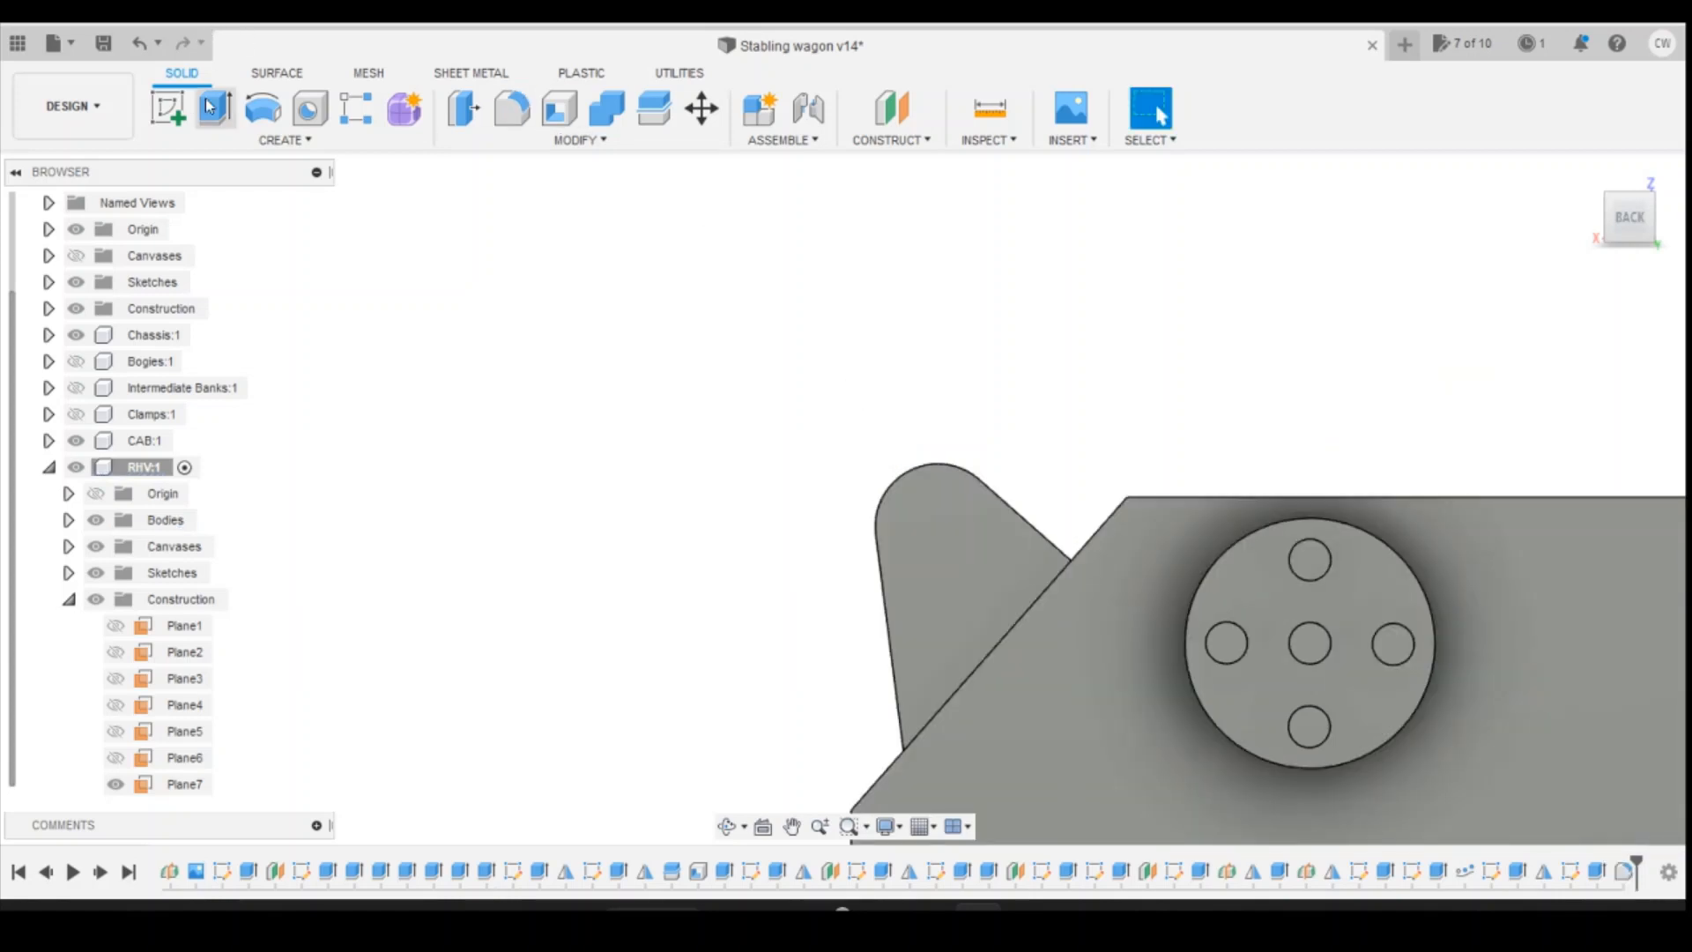
Step: Sketch a 0.2 mm diameter circle on the lug's end face, centred on its rounded tip
left_click(168, 107)
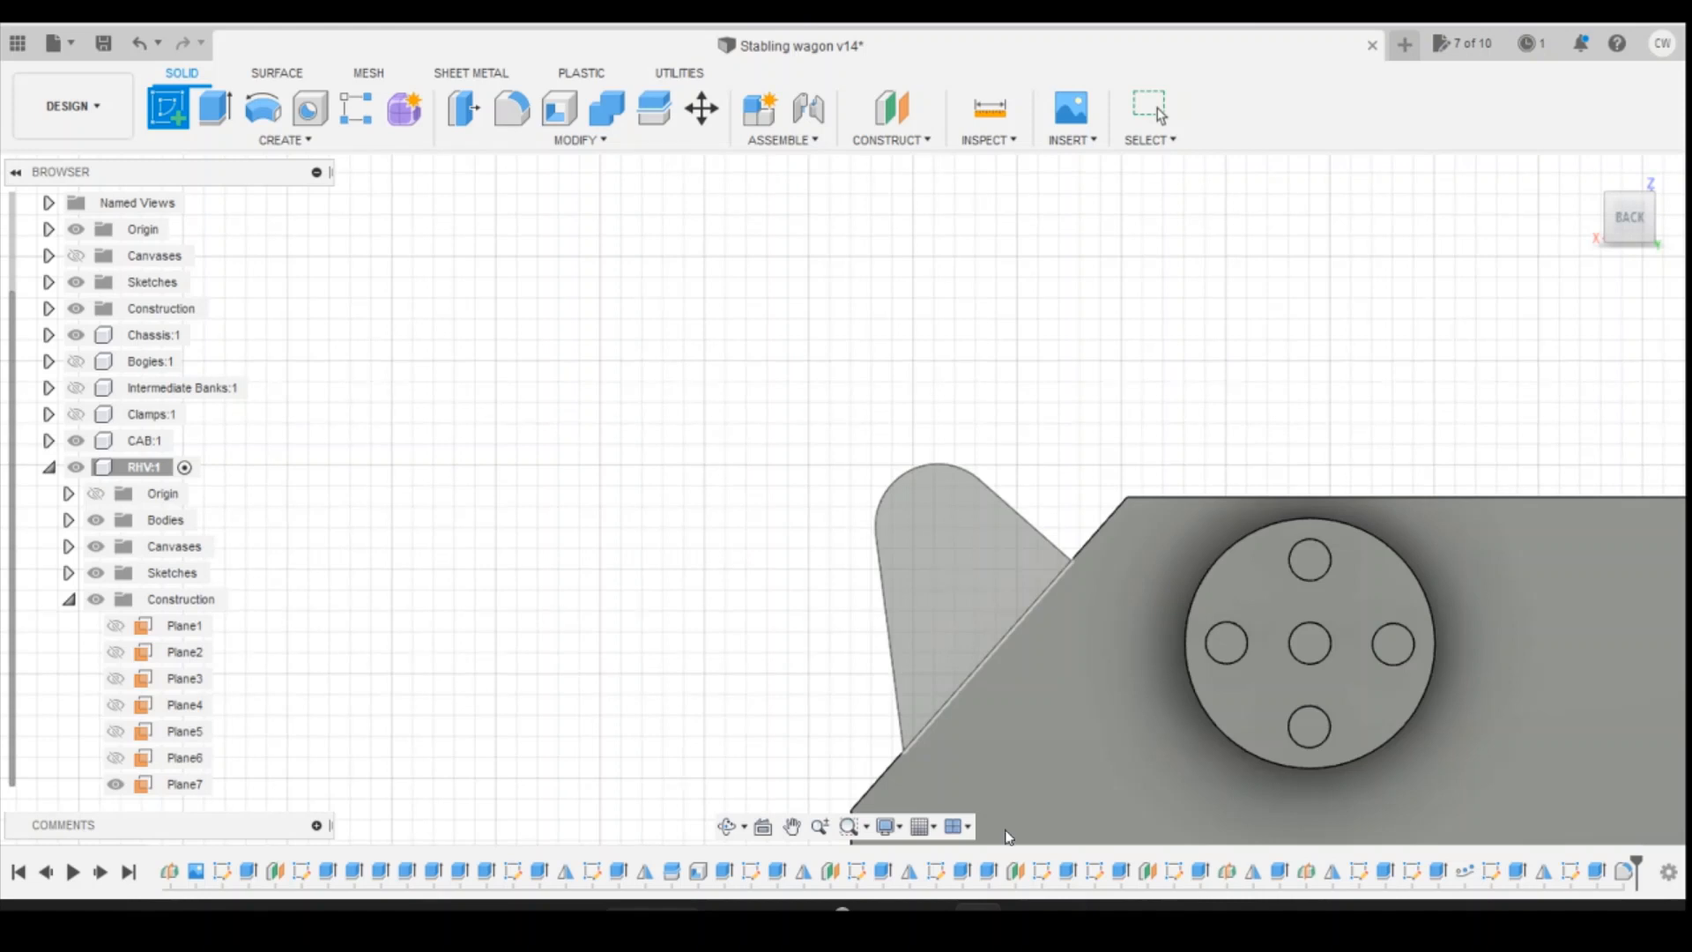
left_click(1010, 835)
mouse_move(1073, 908)
left_click(1177, 824)
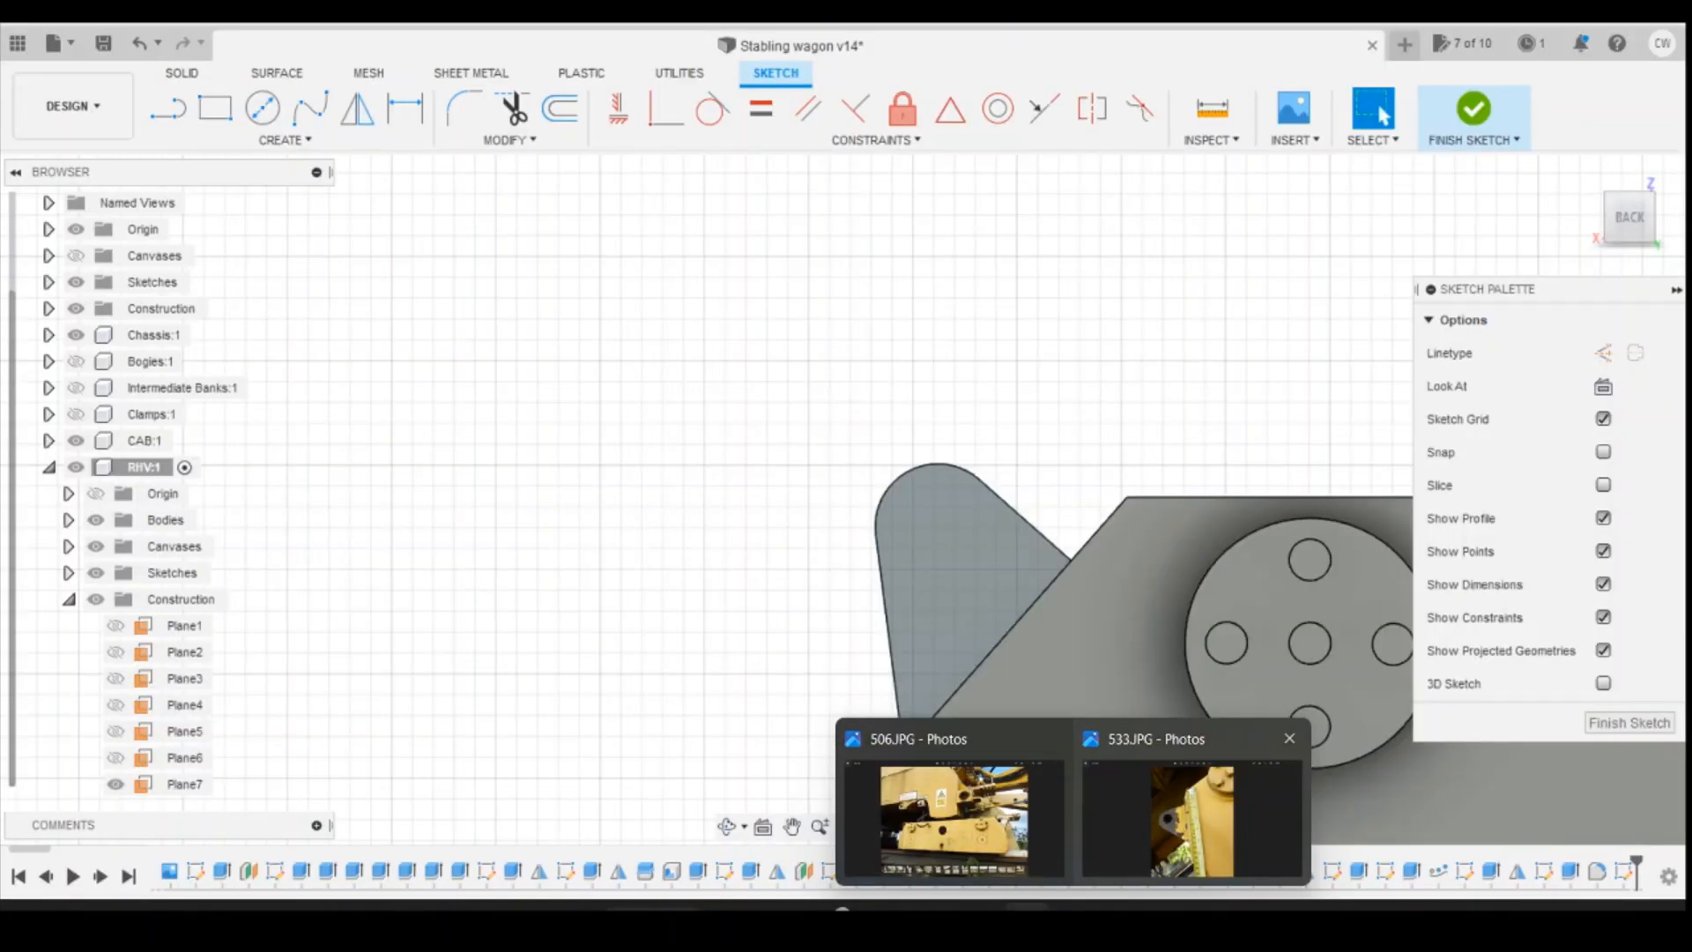
left_click(918, 548)
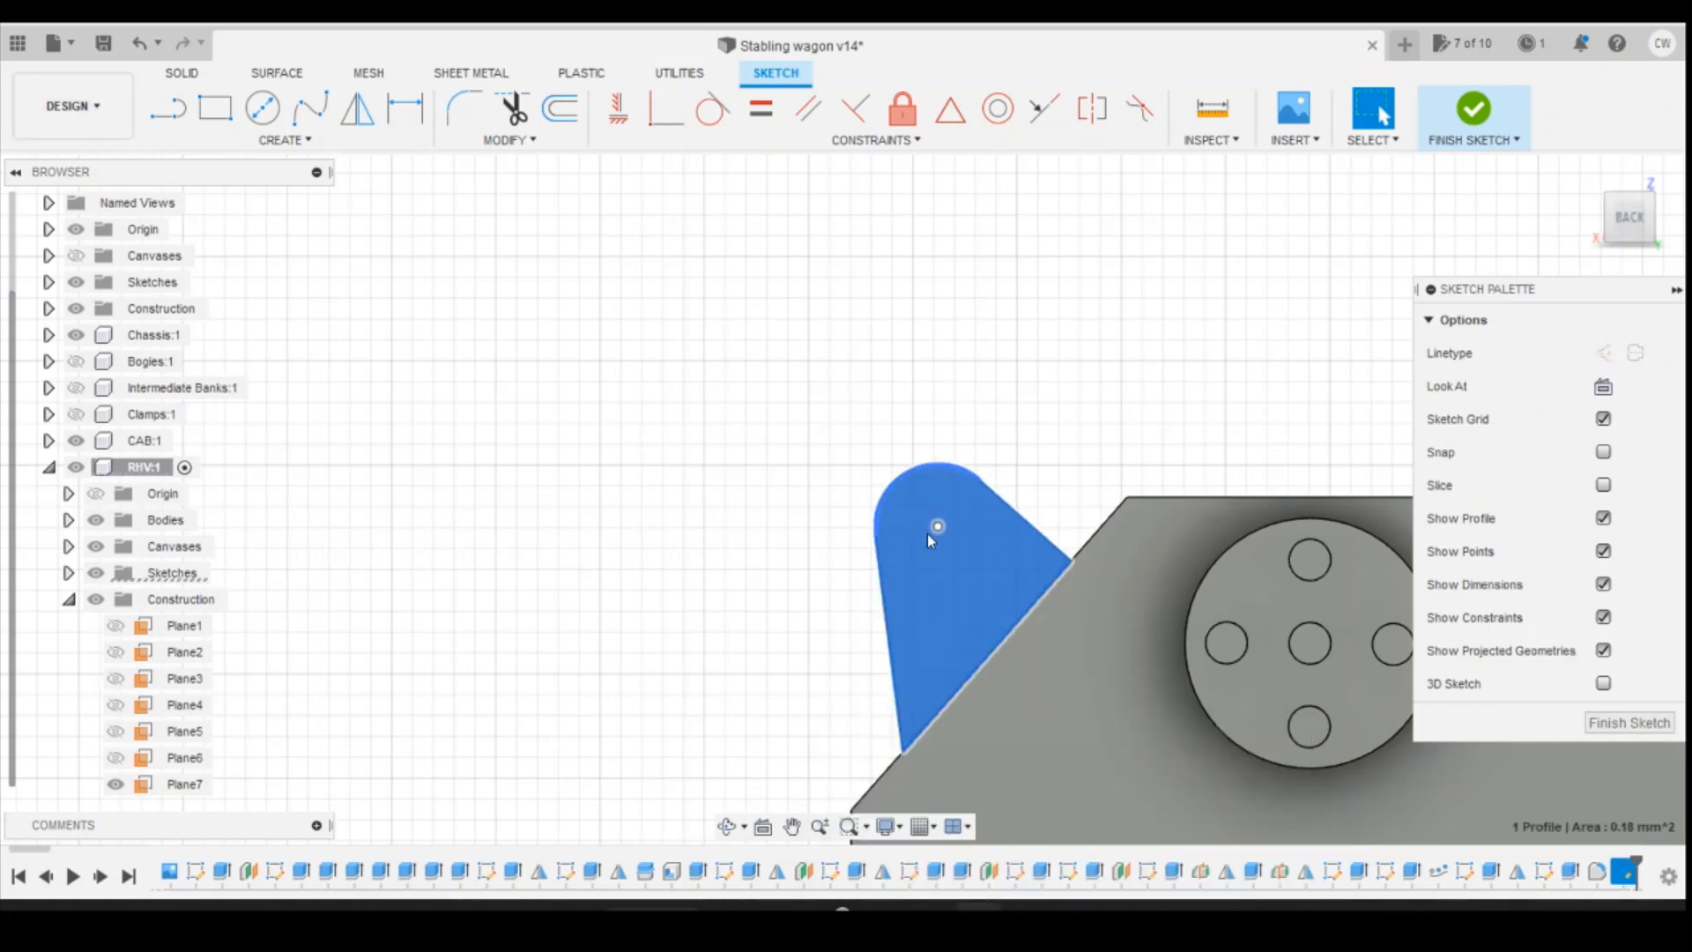
key("Escape")
key("c")
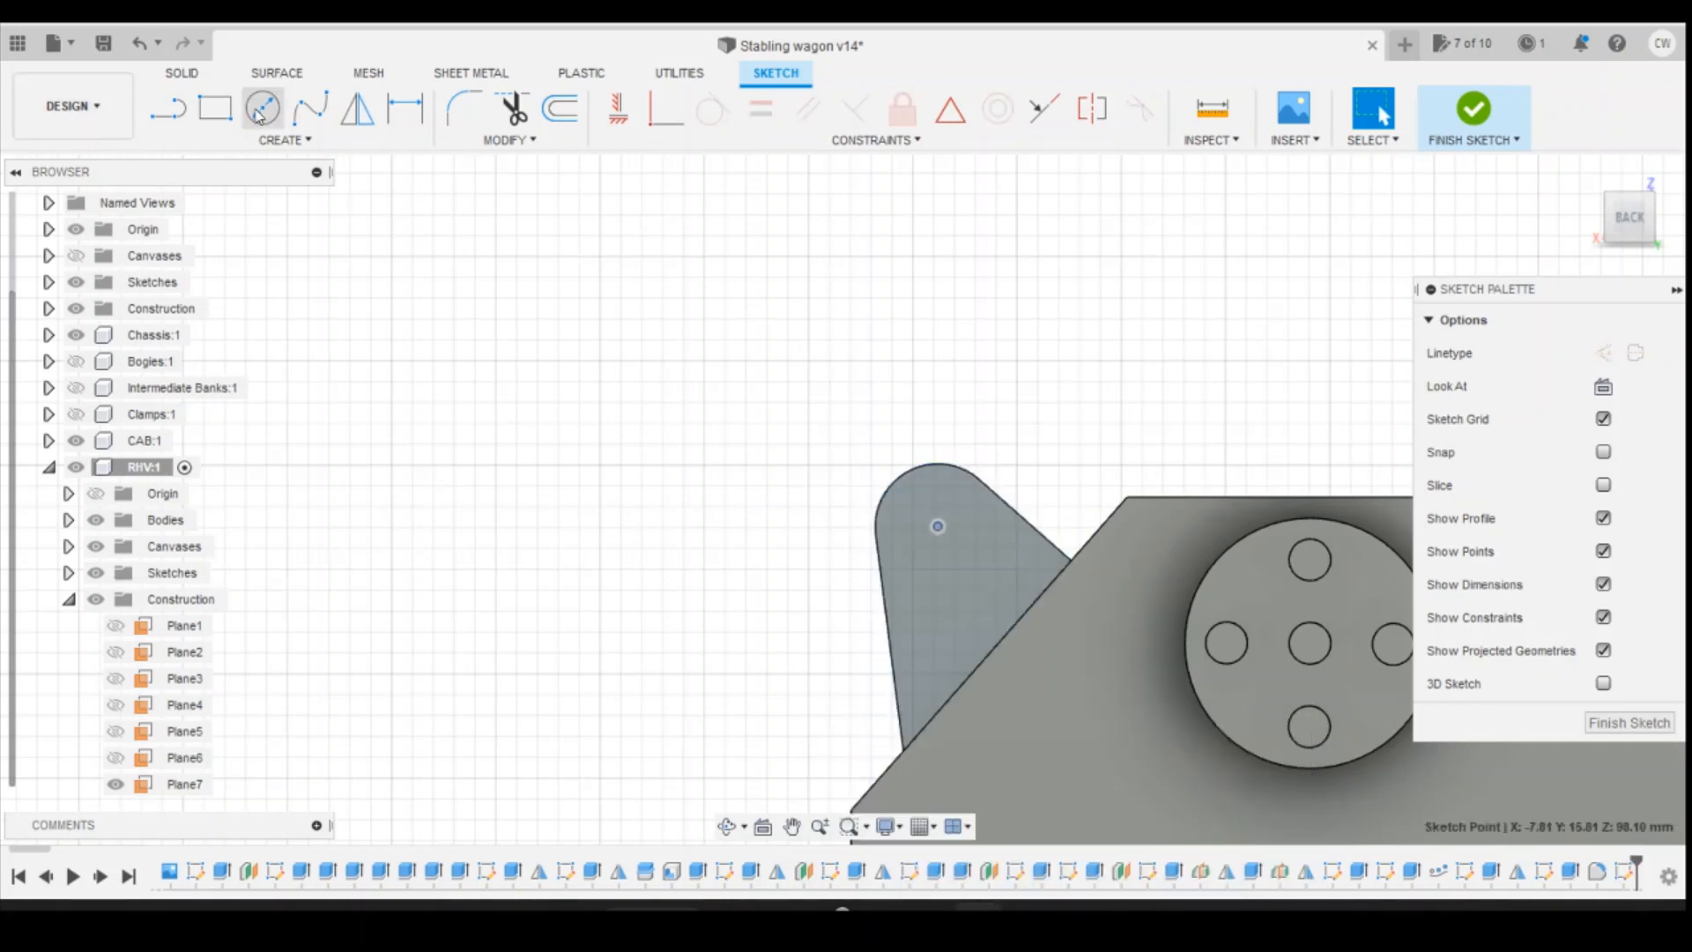
left_click(937, 527)
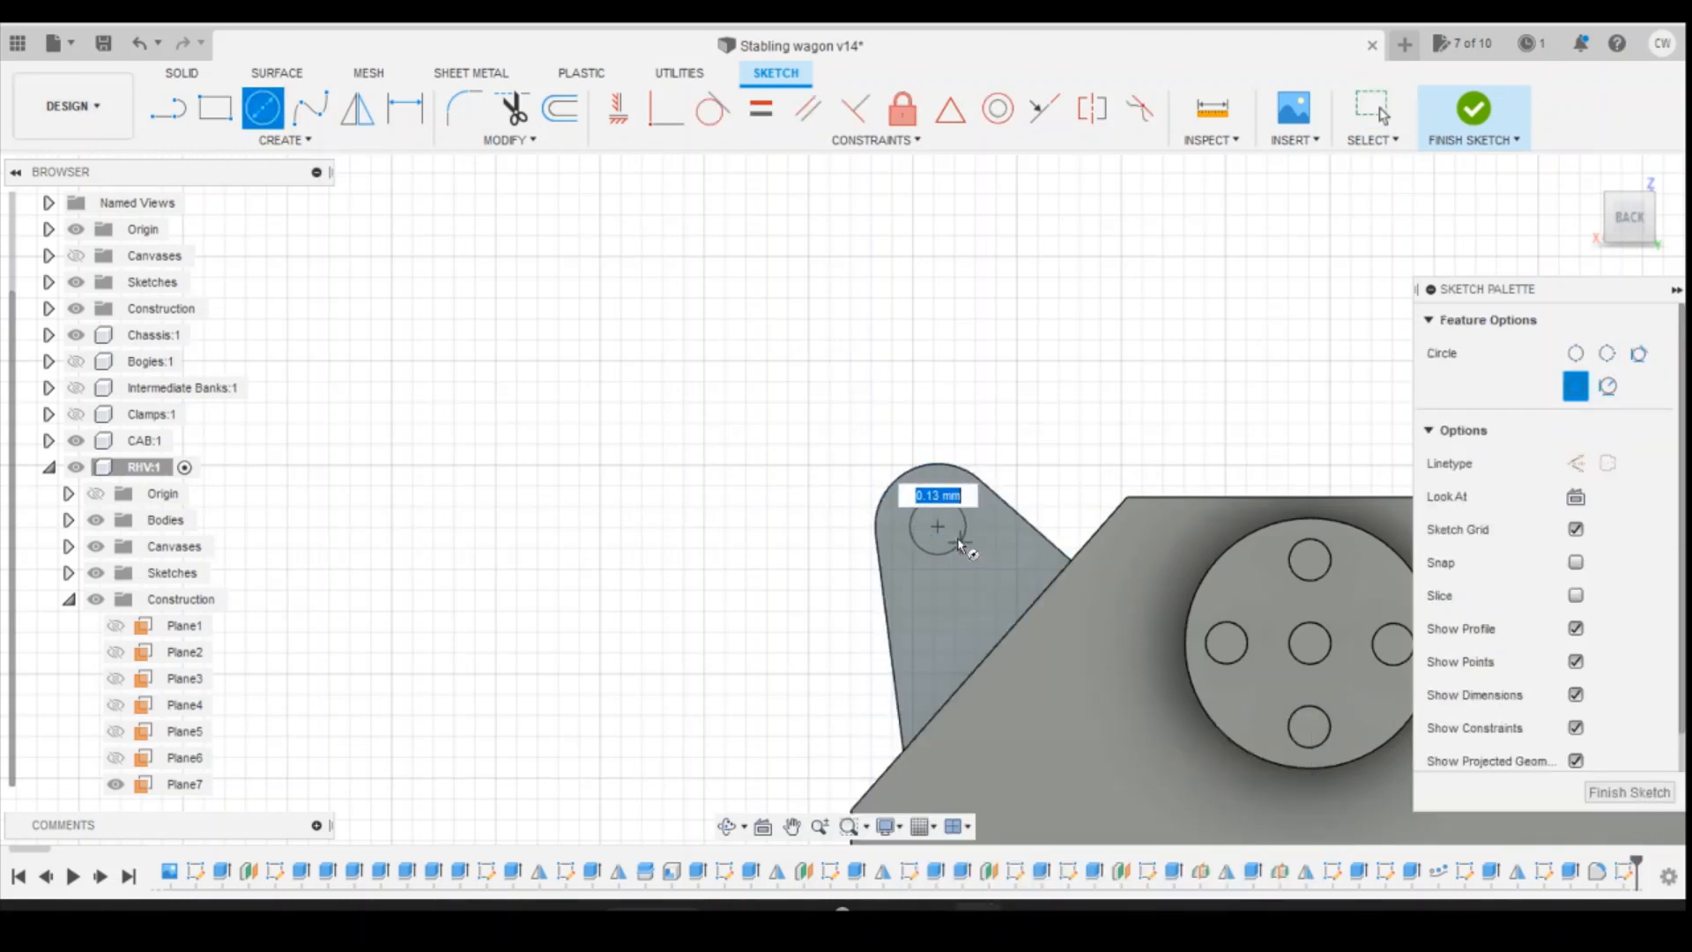
type("0")
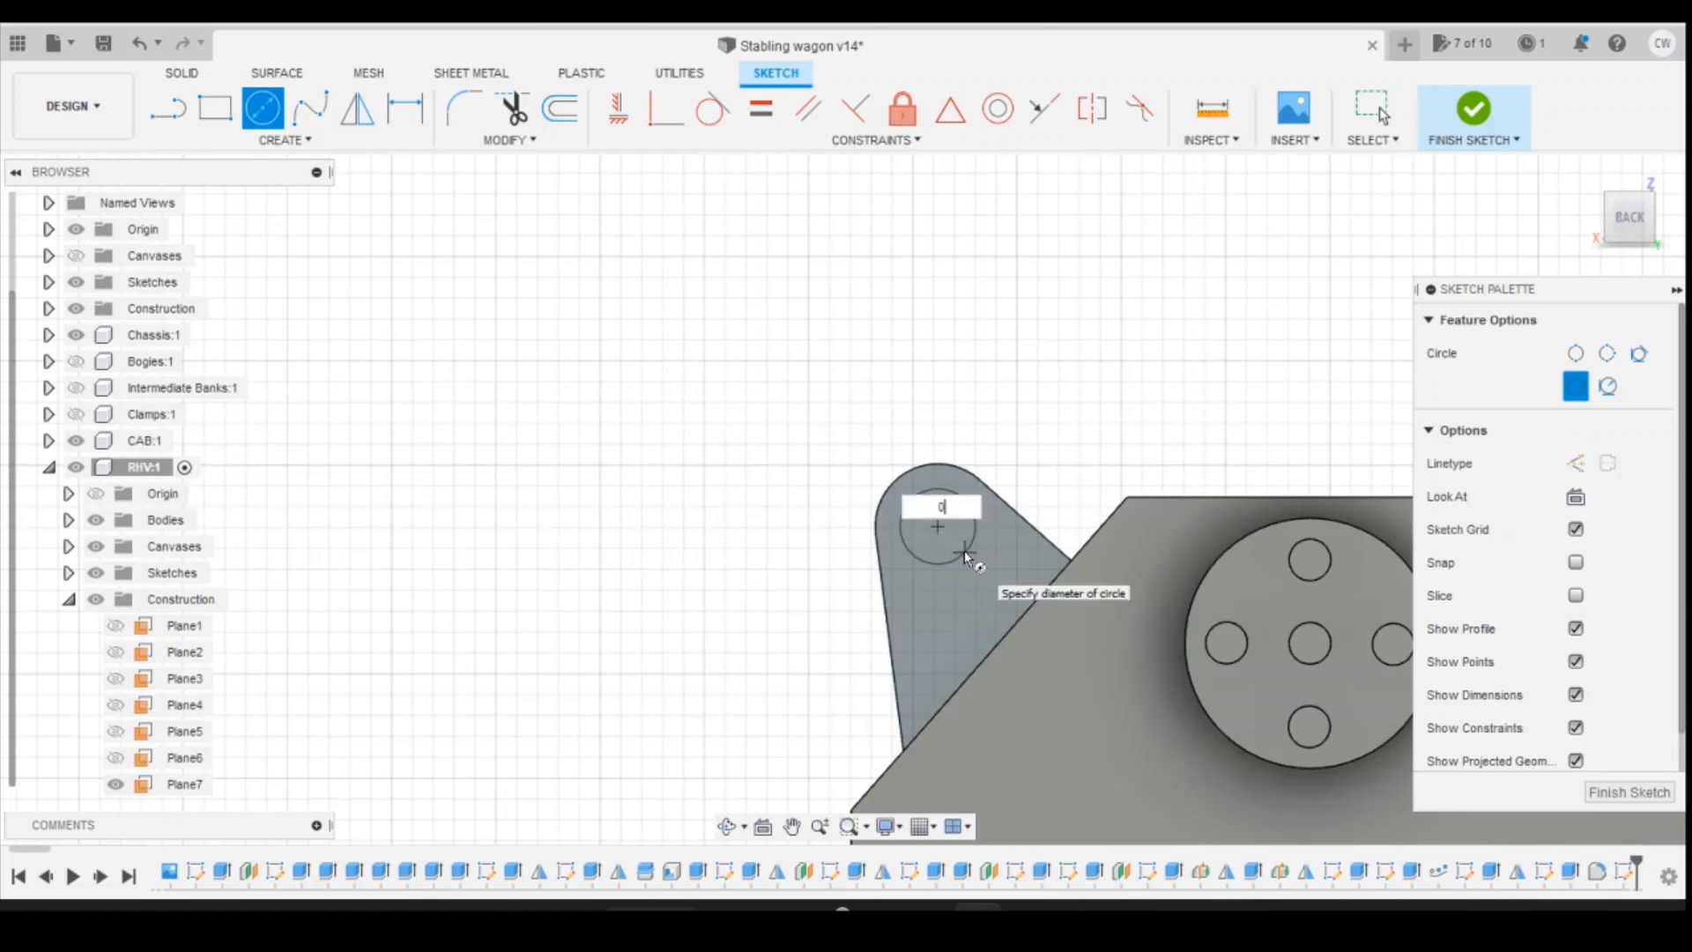
type(".2")
key("Return")
key("Escape")
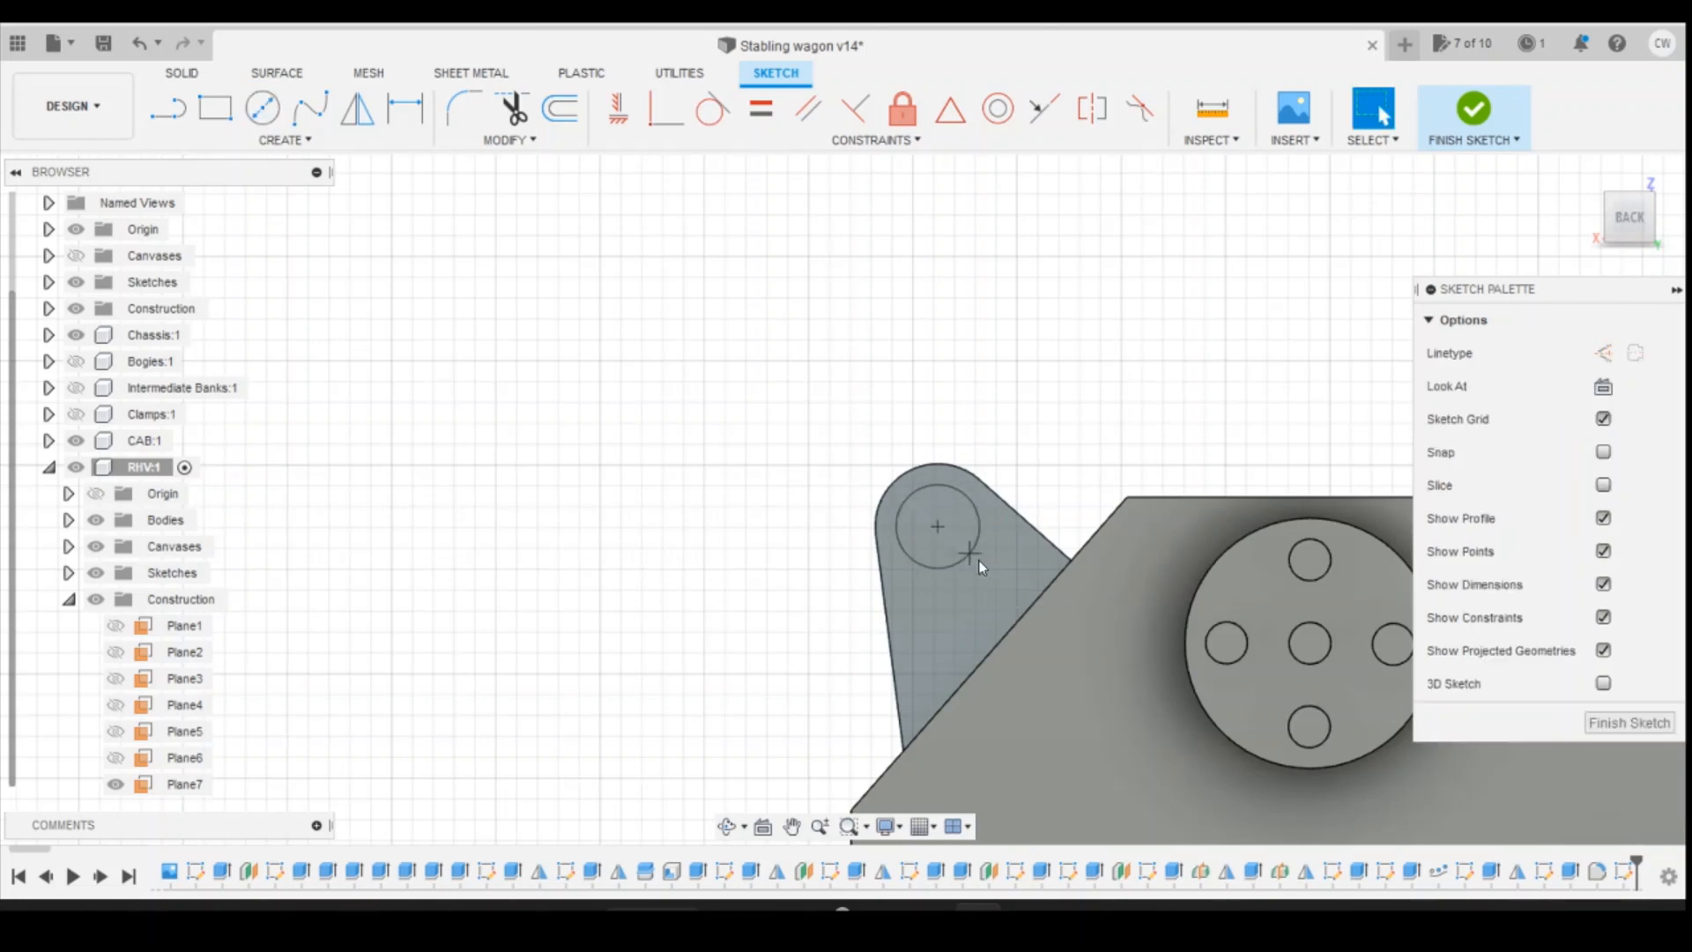
Step: Extrude the circle as a -0.80 mm cut through the full width of the lug
left_click(957, 511)
right_click(947, 513)
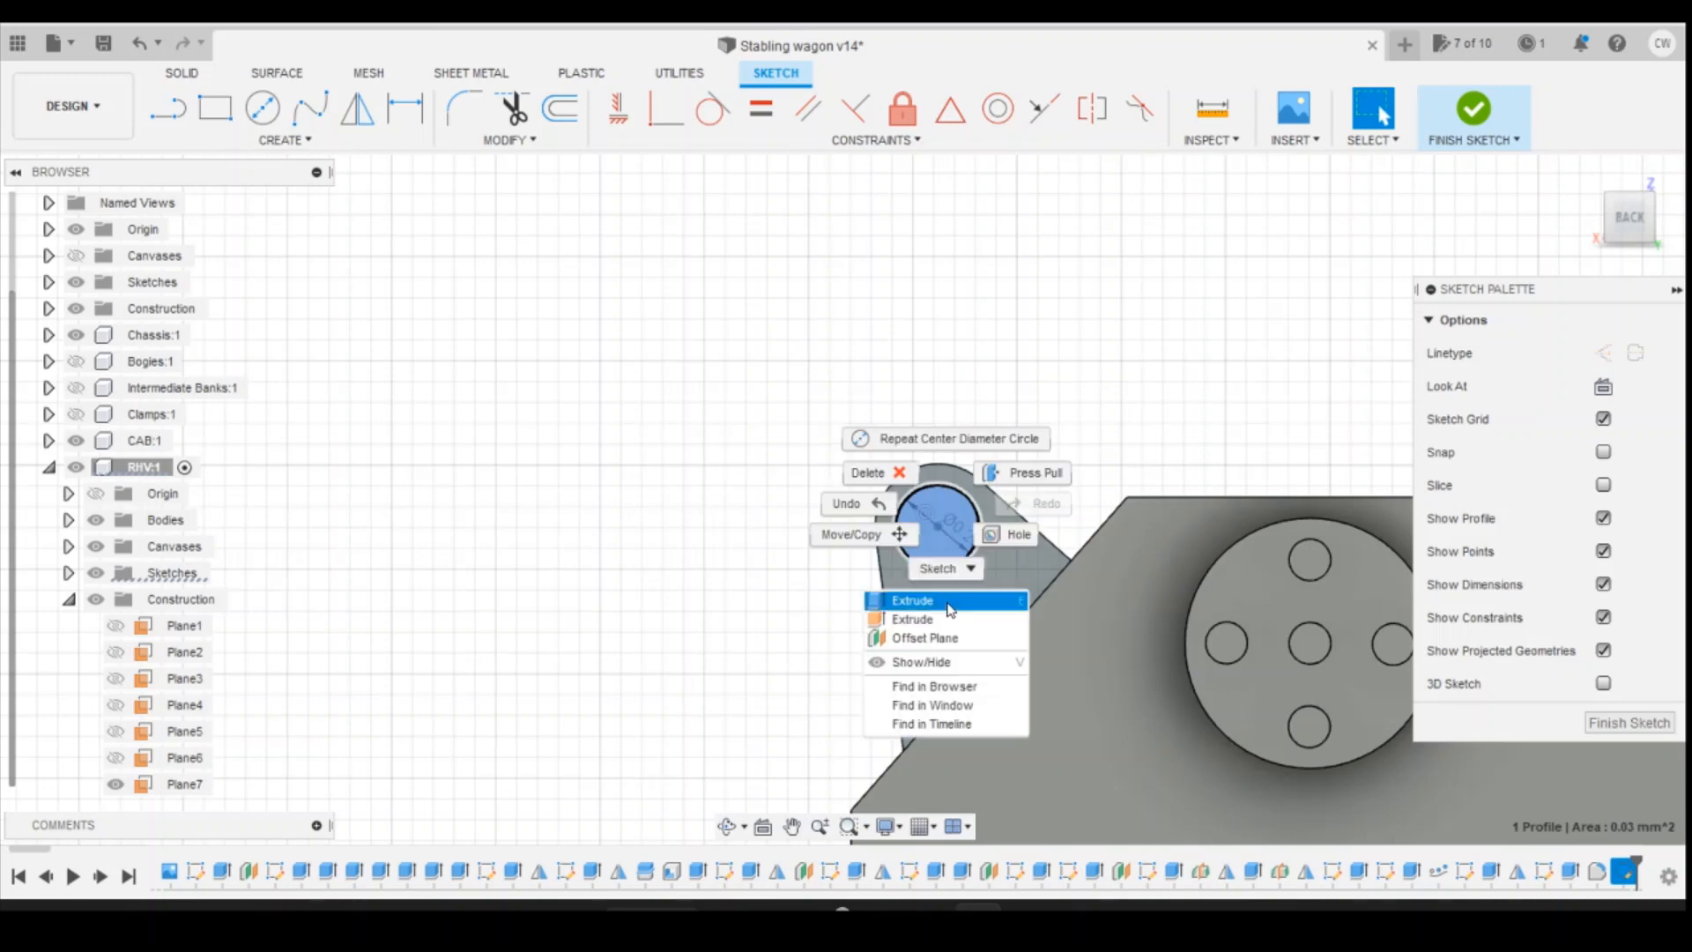
left_click(908, 596)
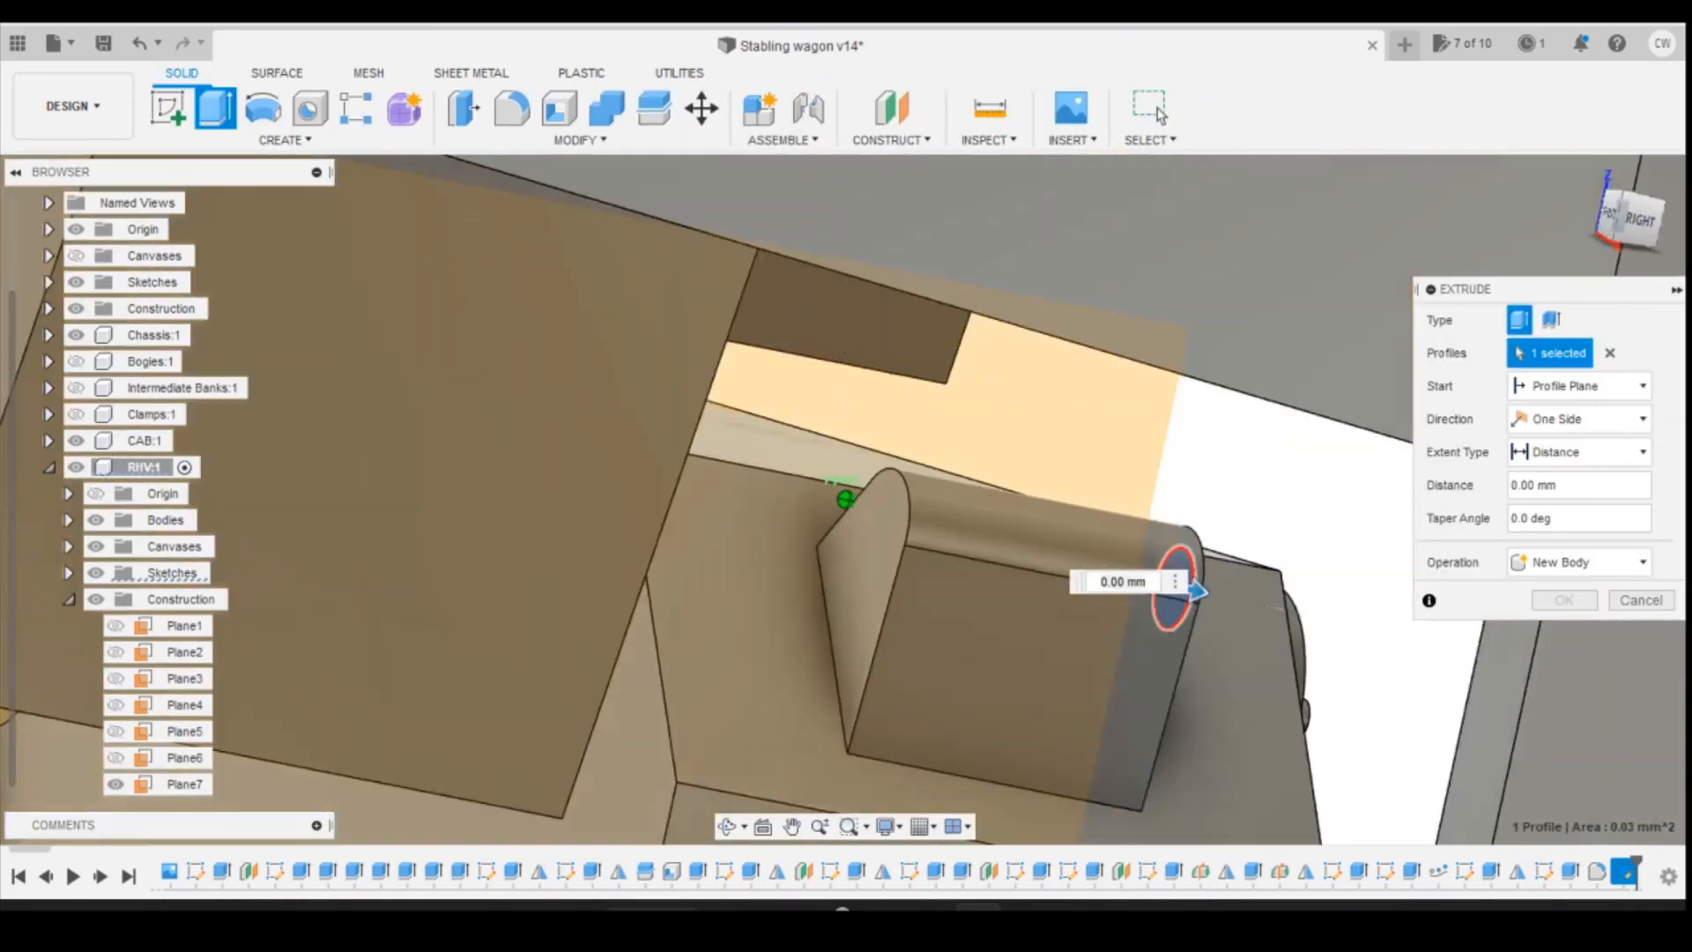
middle_click_drag(961, 520, 937, 517, "shift")
left_click(899, 520)
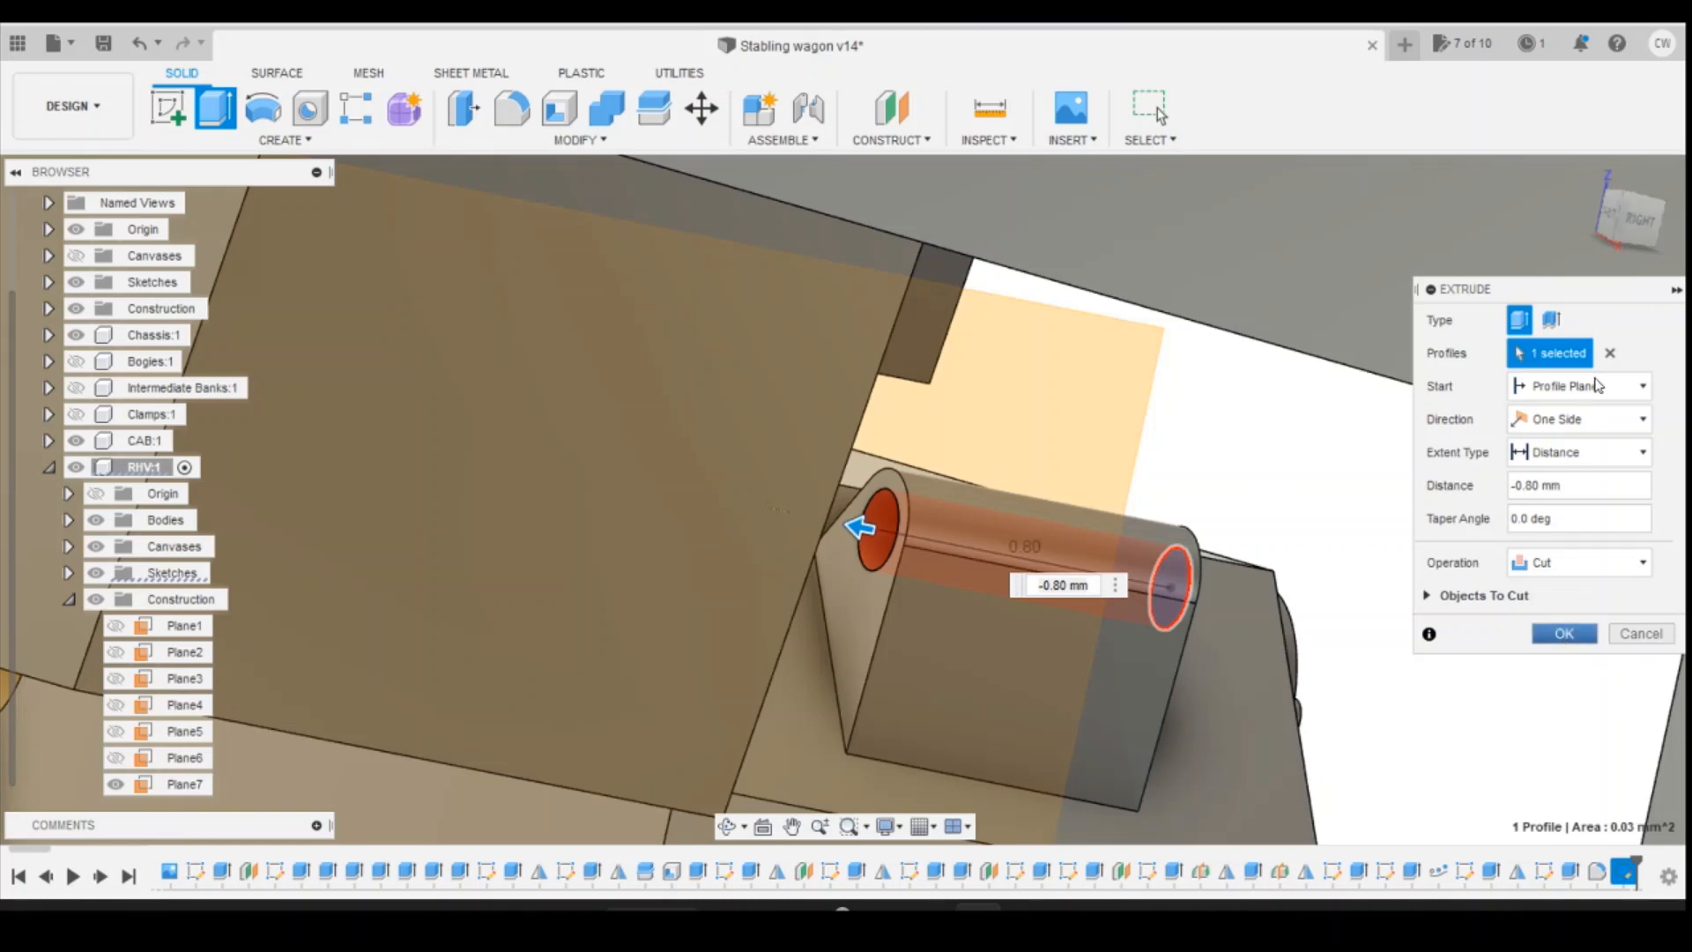
left_click_drag(1632, 220, 1375, 265)
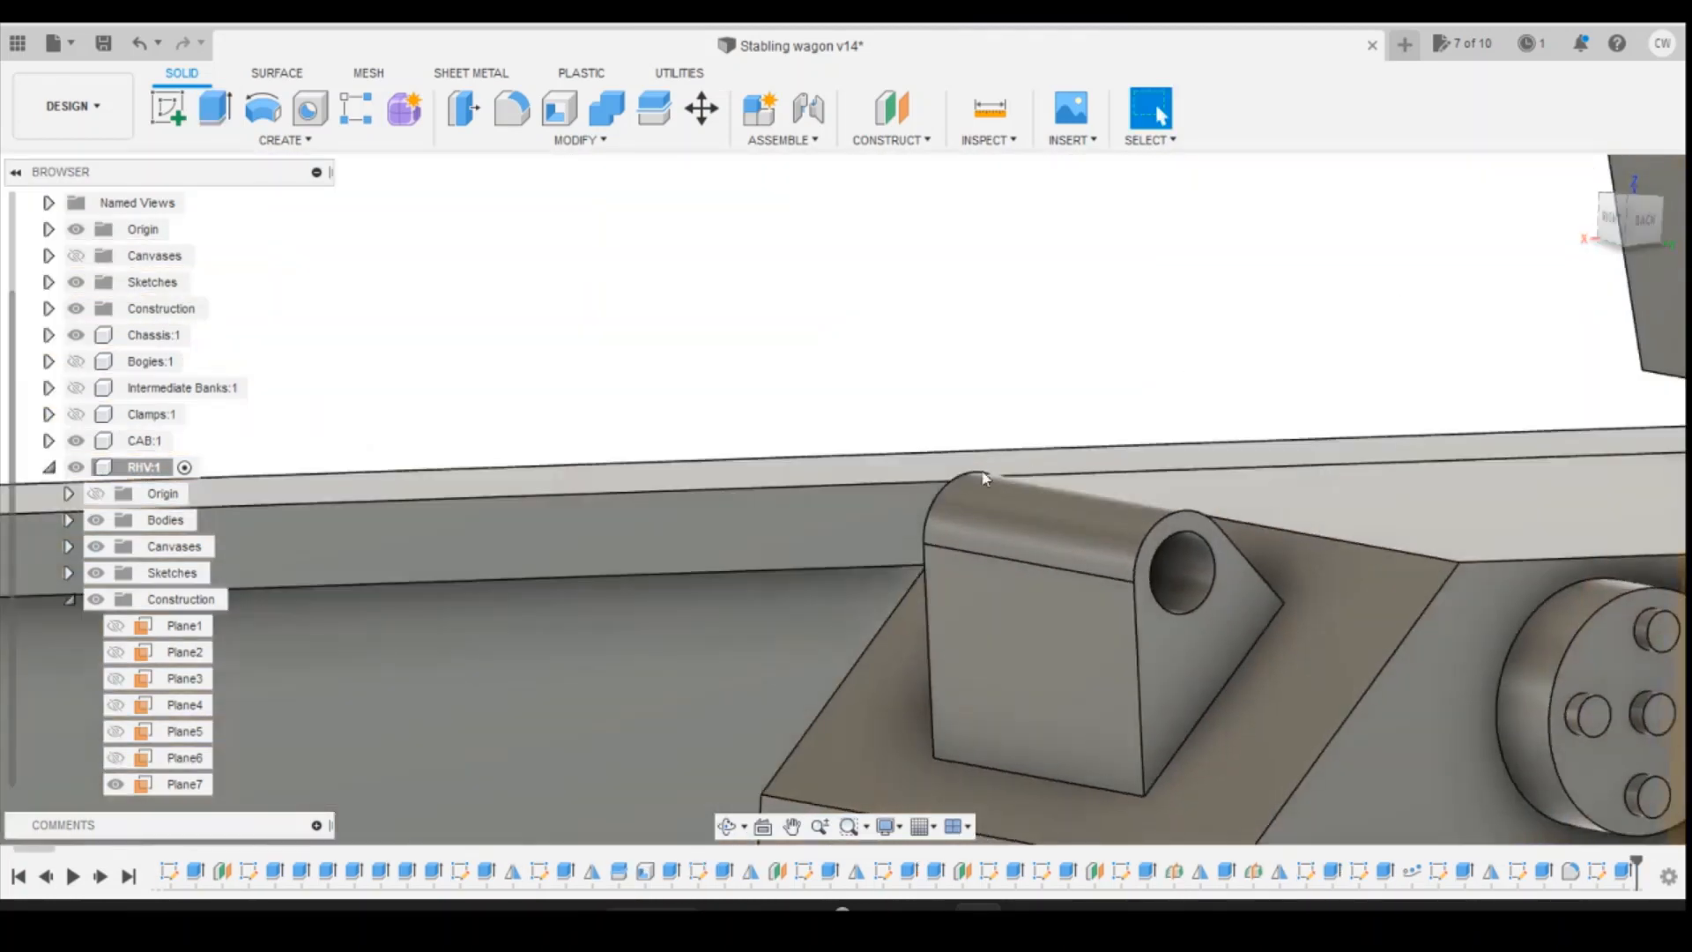
Step: Check reference photo 506.JPG and start a sketch on the side frame's top face
scroll(819, 492, "down", 8)
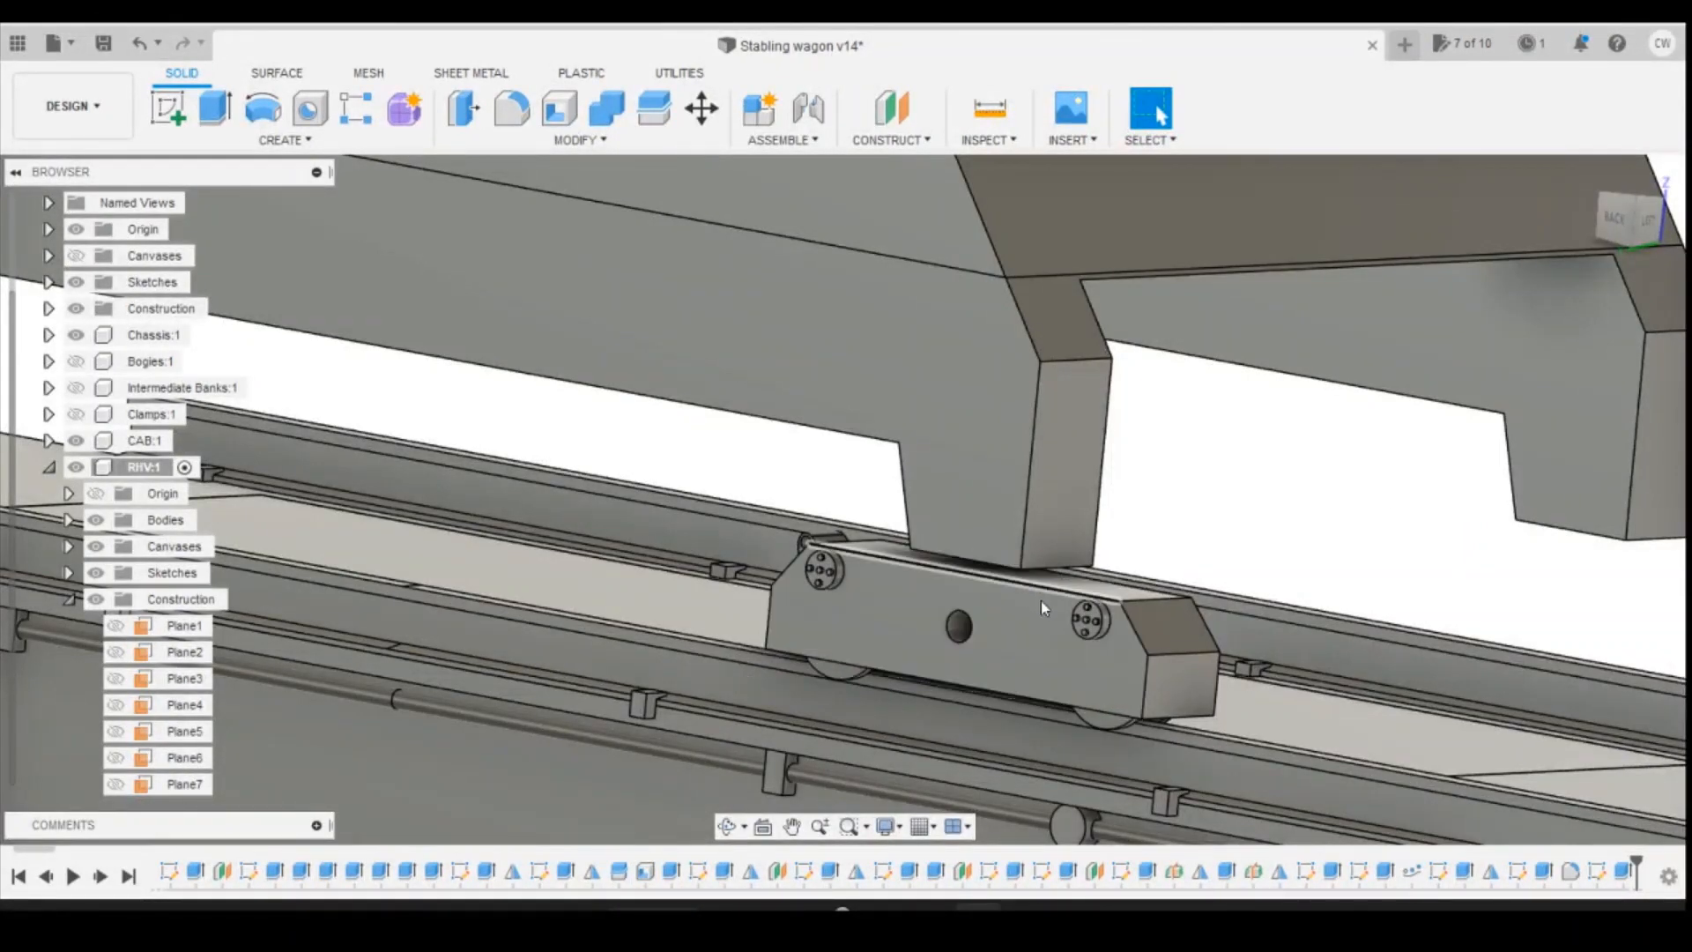
mouse_move(1075, 907)
left_click(987, 853)
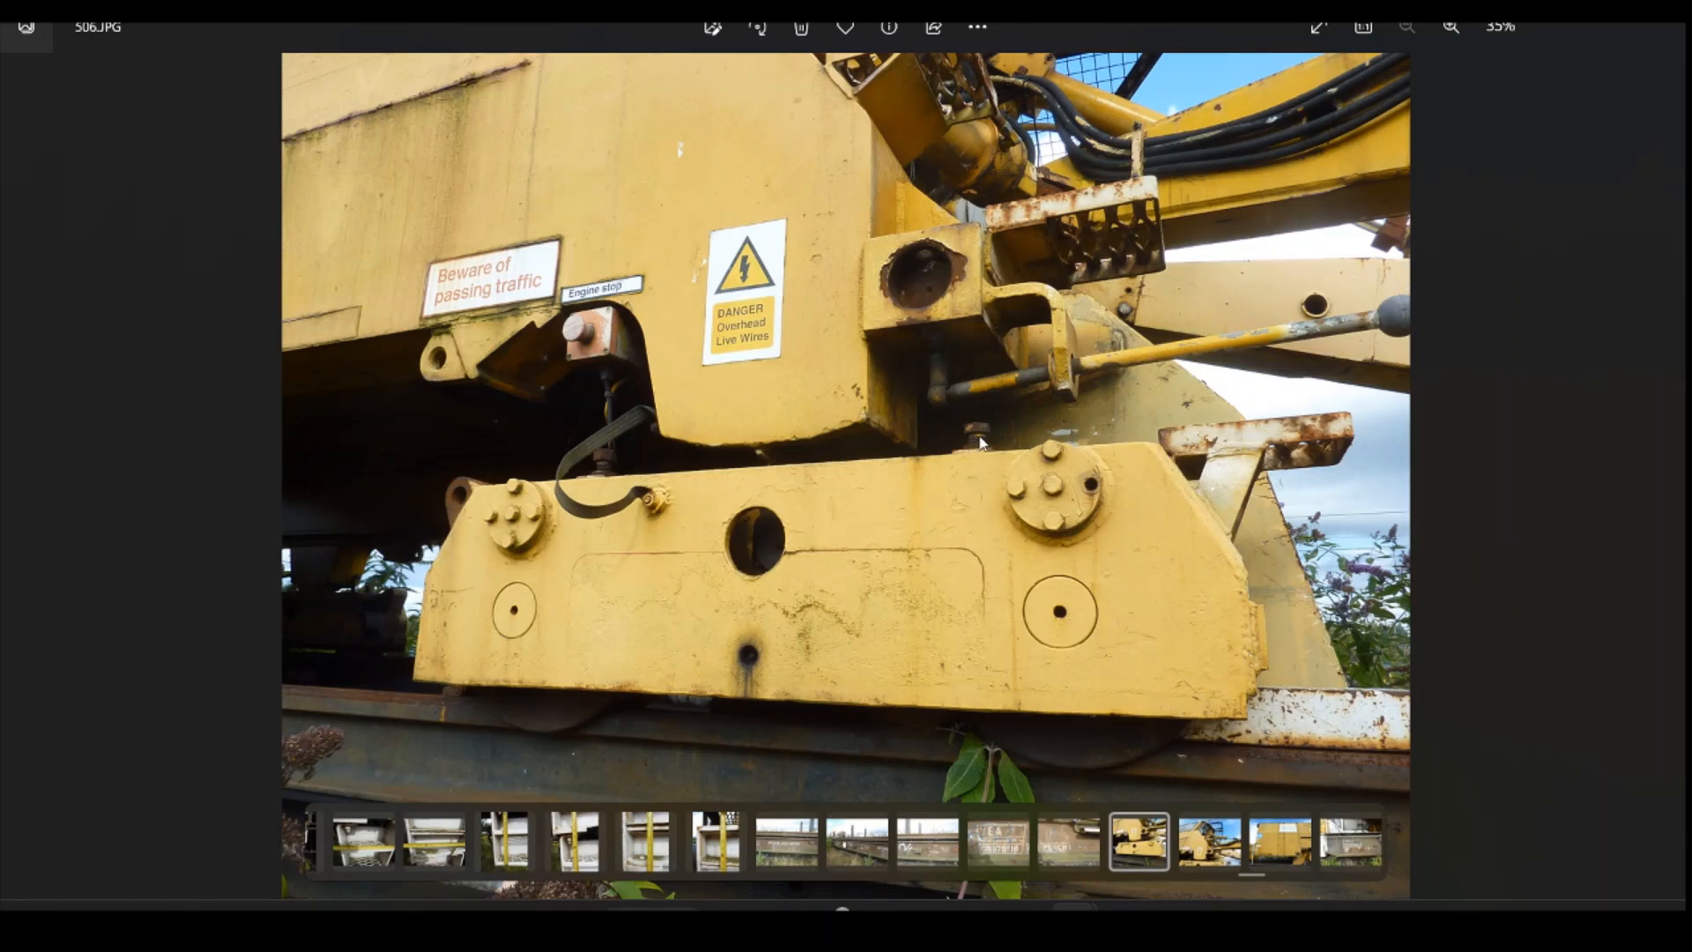
mouse_move(976, 907)
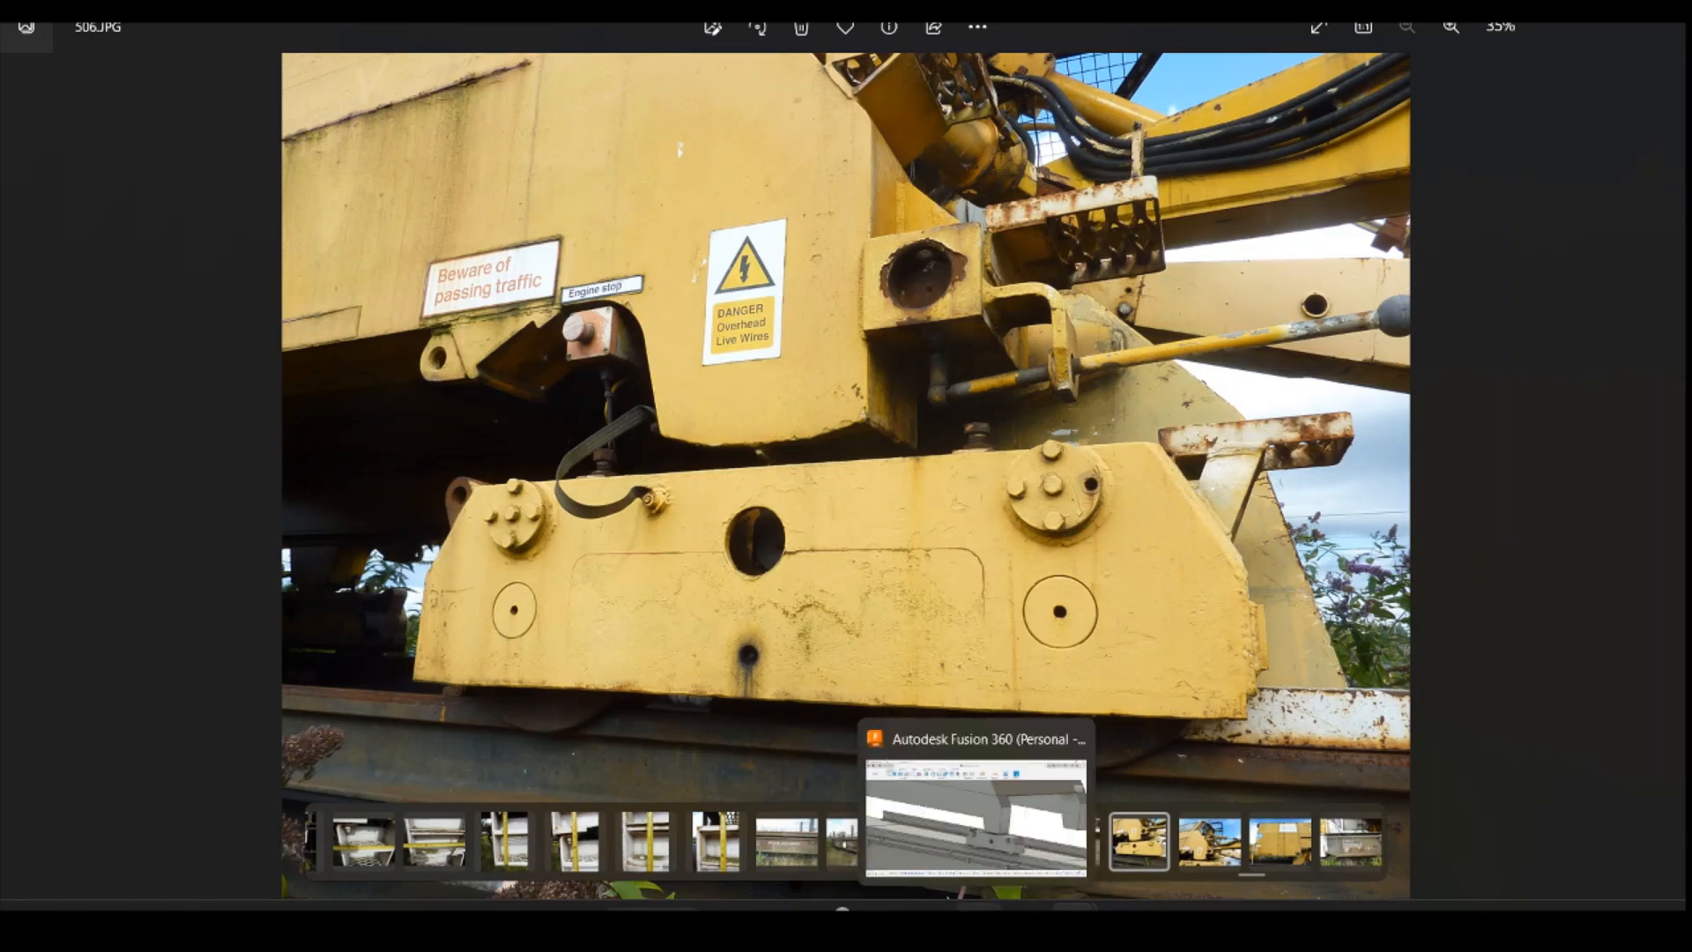
left_click(1045, 786)
scroll(1018, 599, "up", 5)
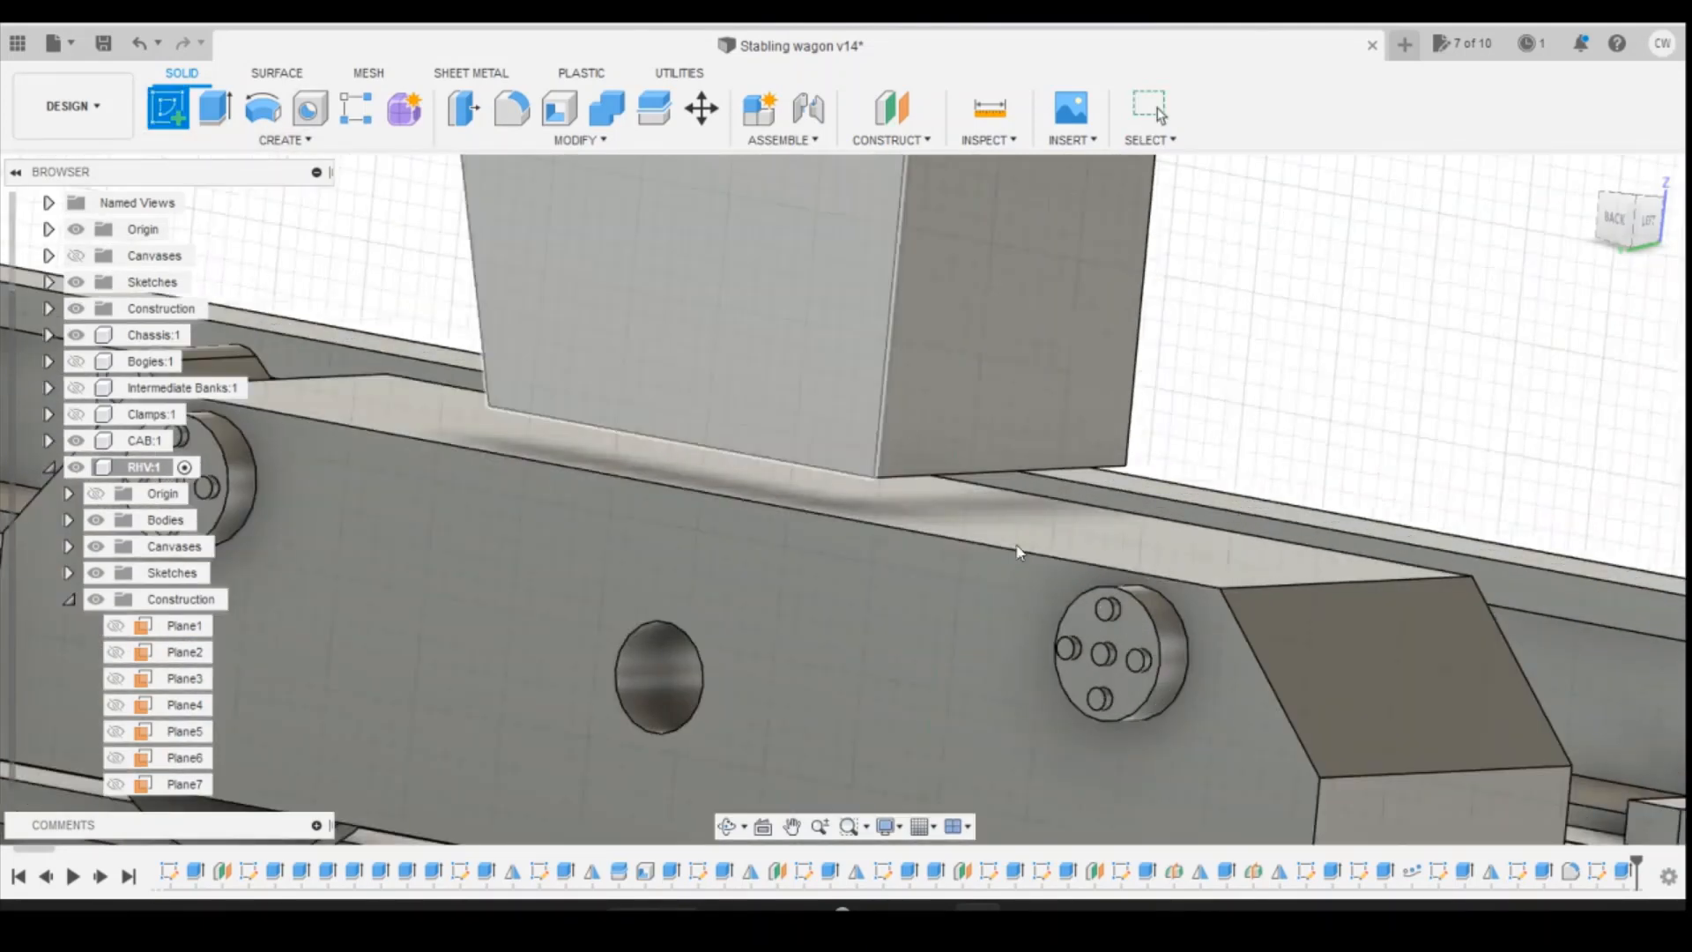
left_click(1091, 553)
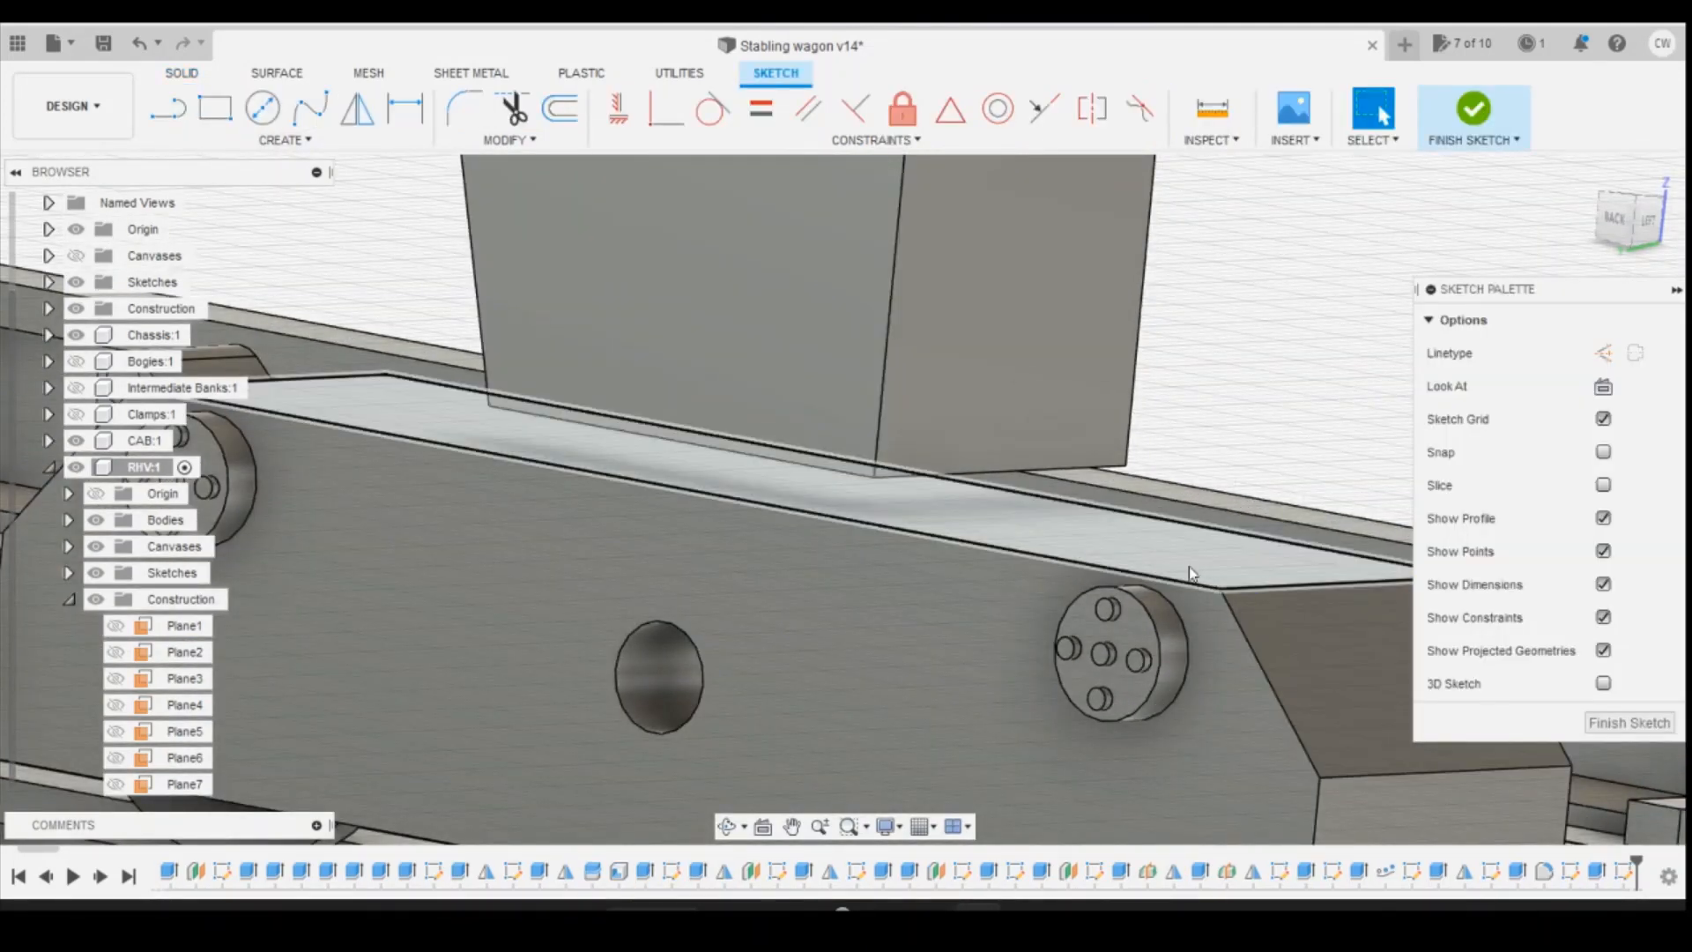
left_click(278, 116)
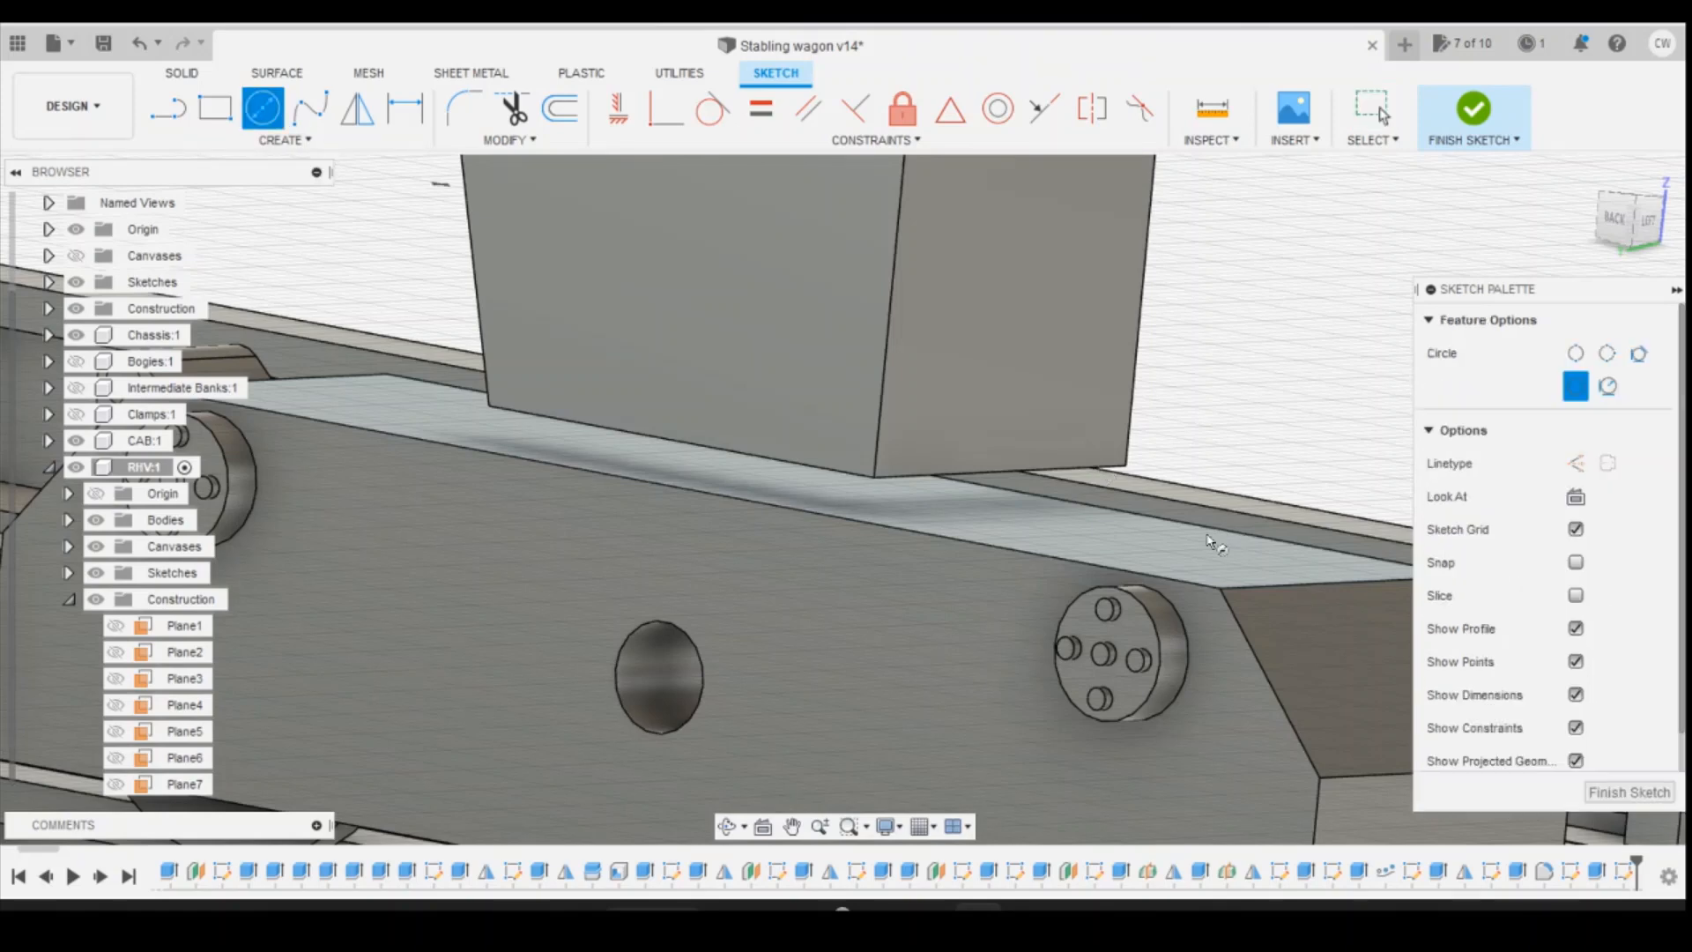
left_click(1614, 227)
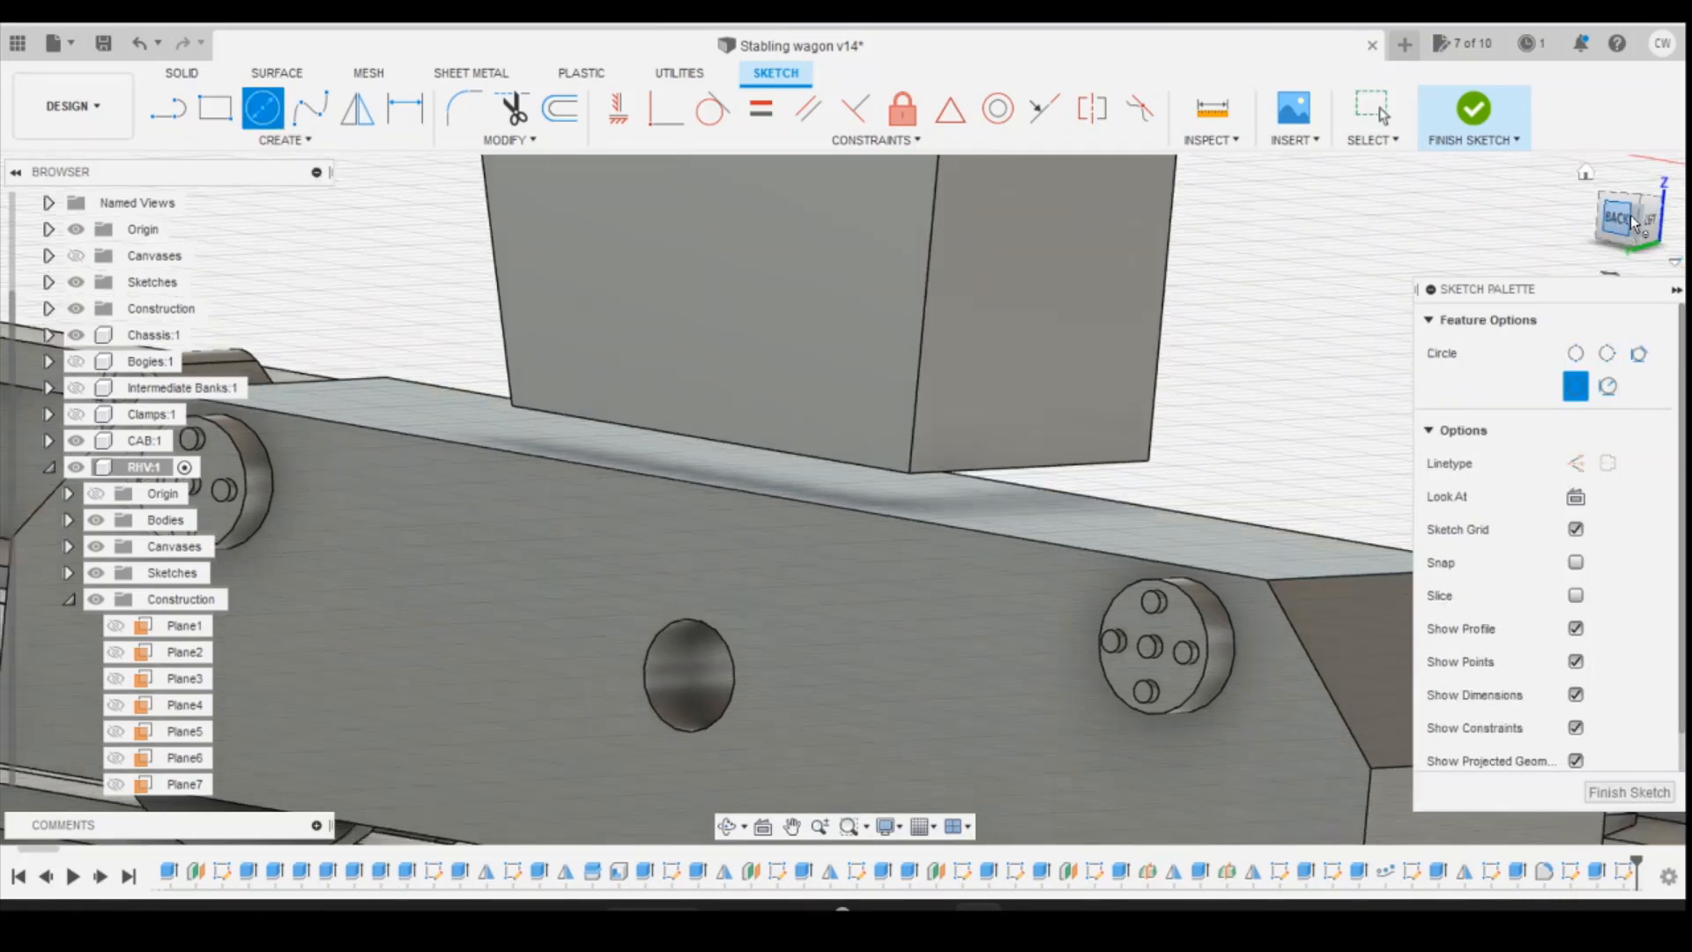
middle_click_drag(503, 299, 448, 436, "shift")
scroll(320, 426, "up", 2)
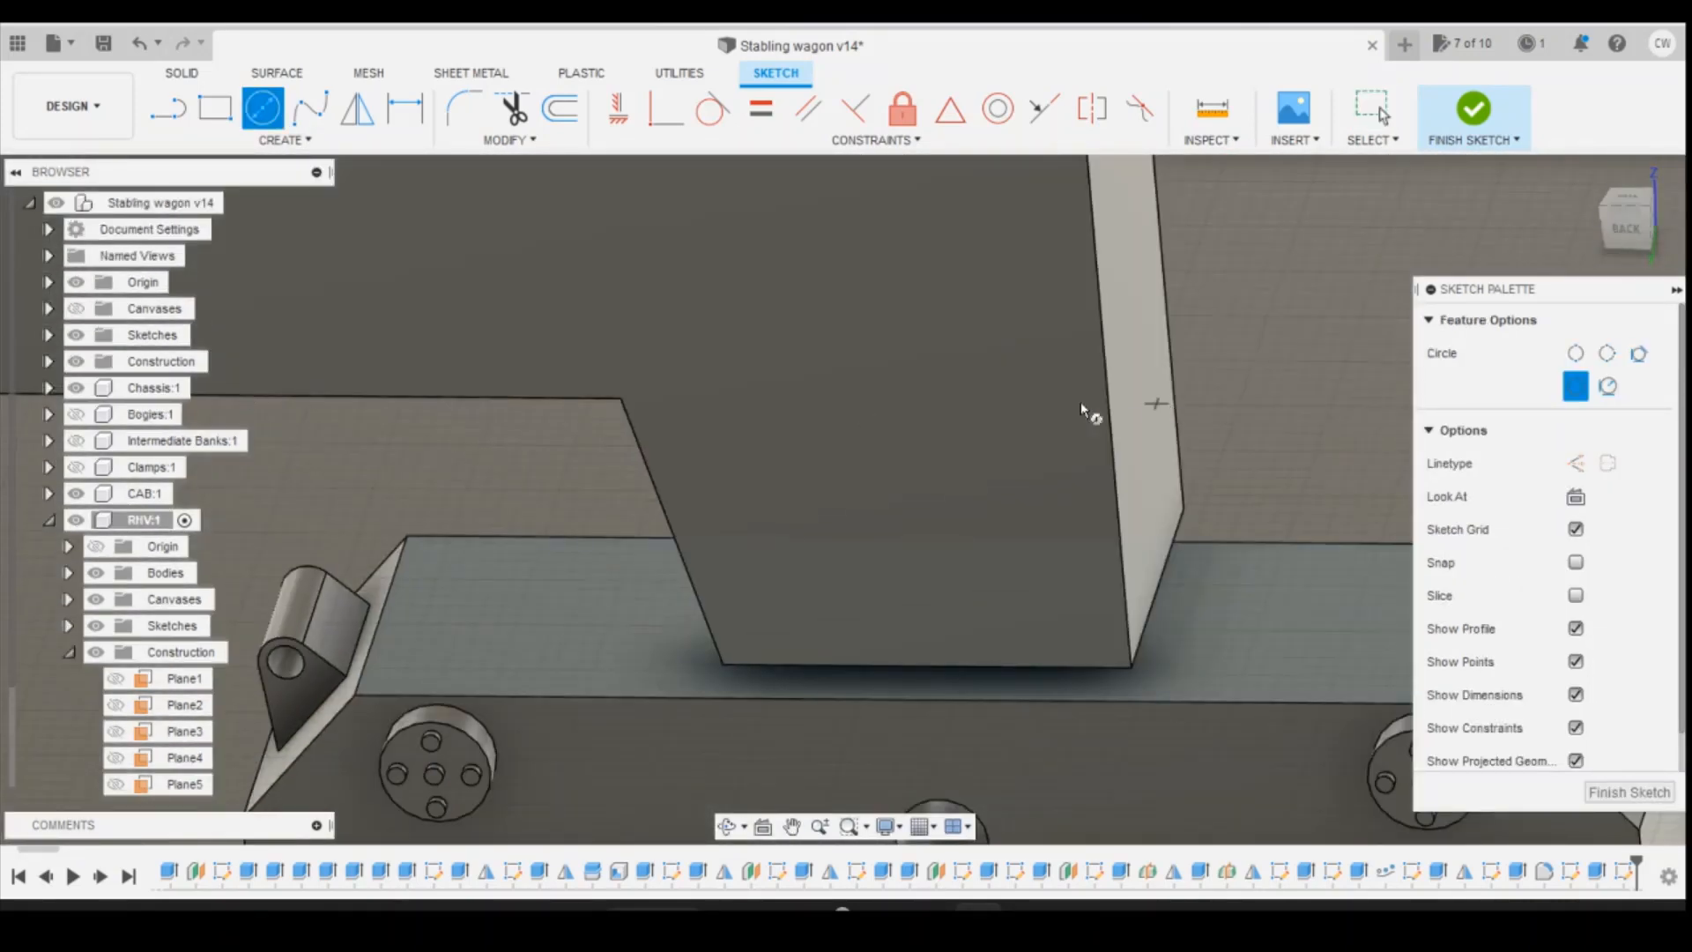
left_click(1623, 195)
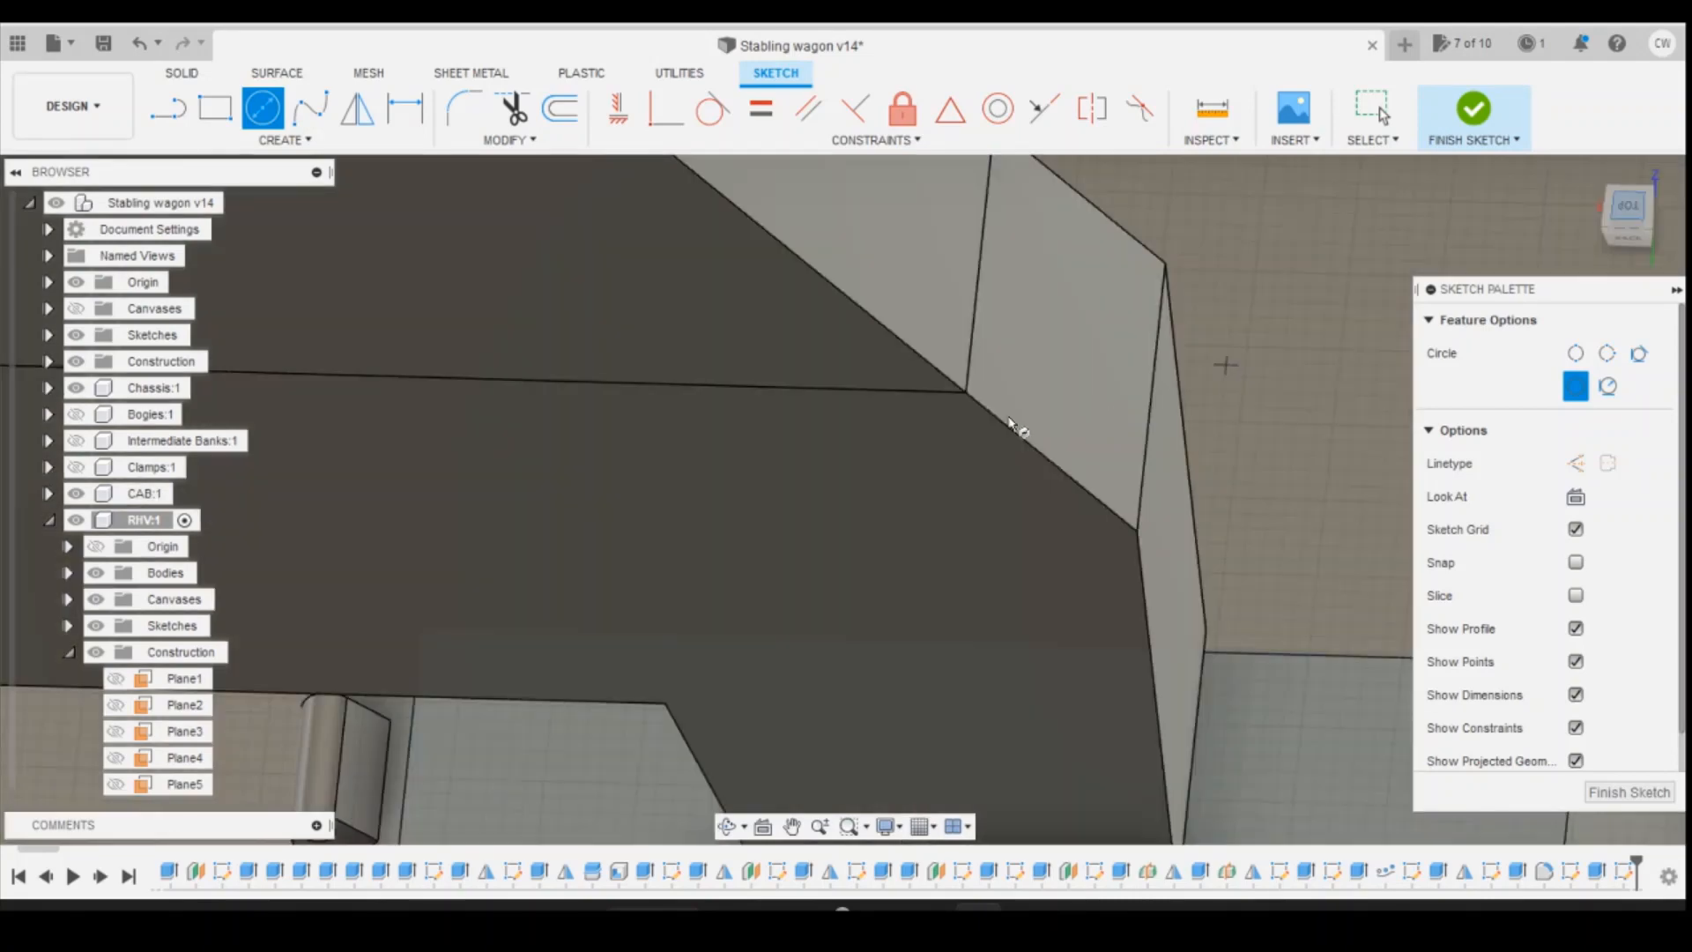
scroll(1054, 575, "down", 3)
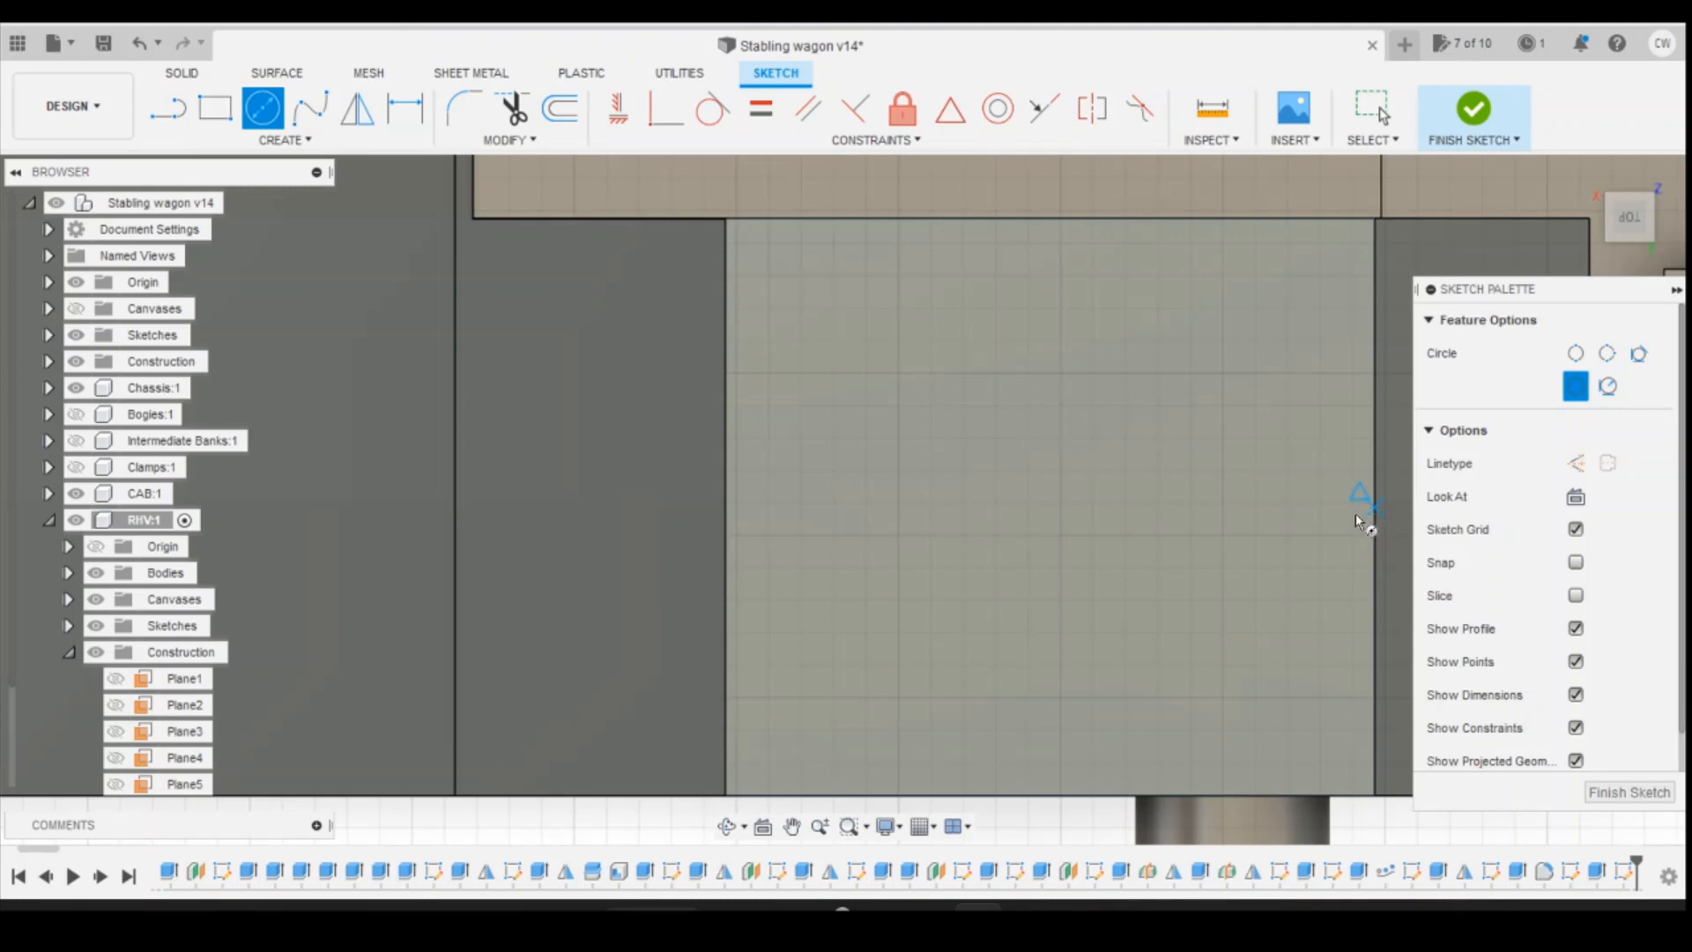
left_click(982, 508)
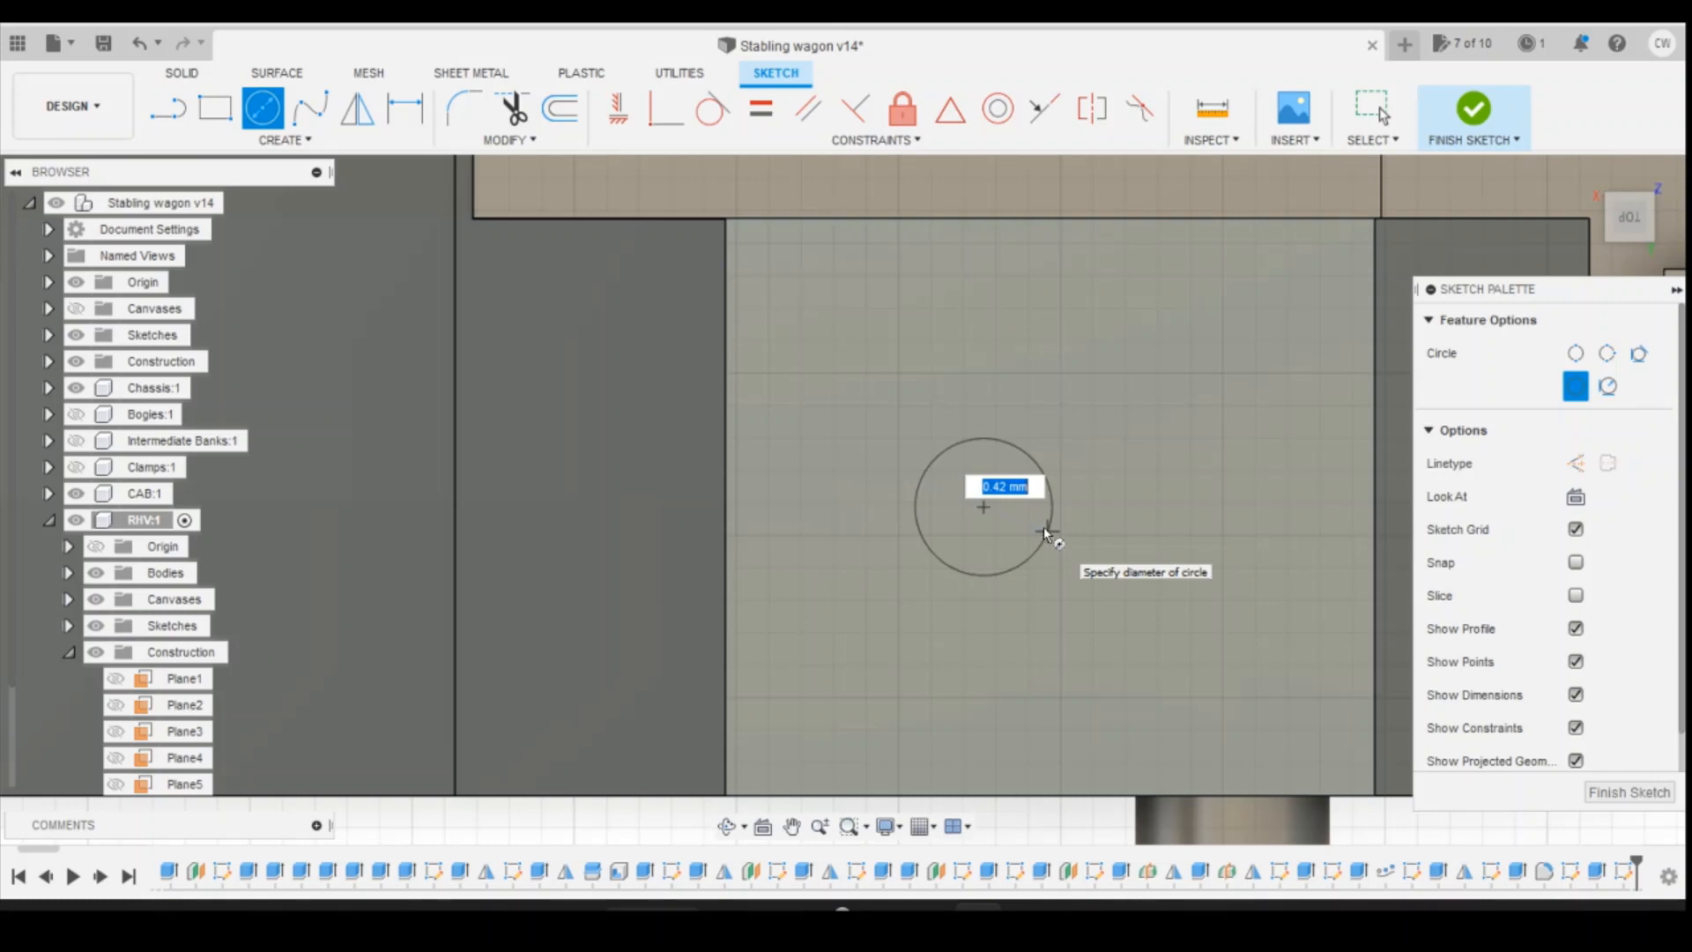
mouse_move(1074, 908)
left_click(1108, 838)
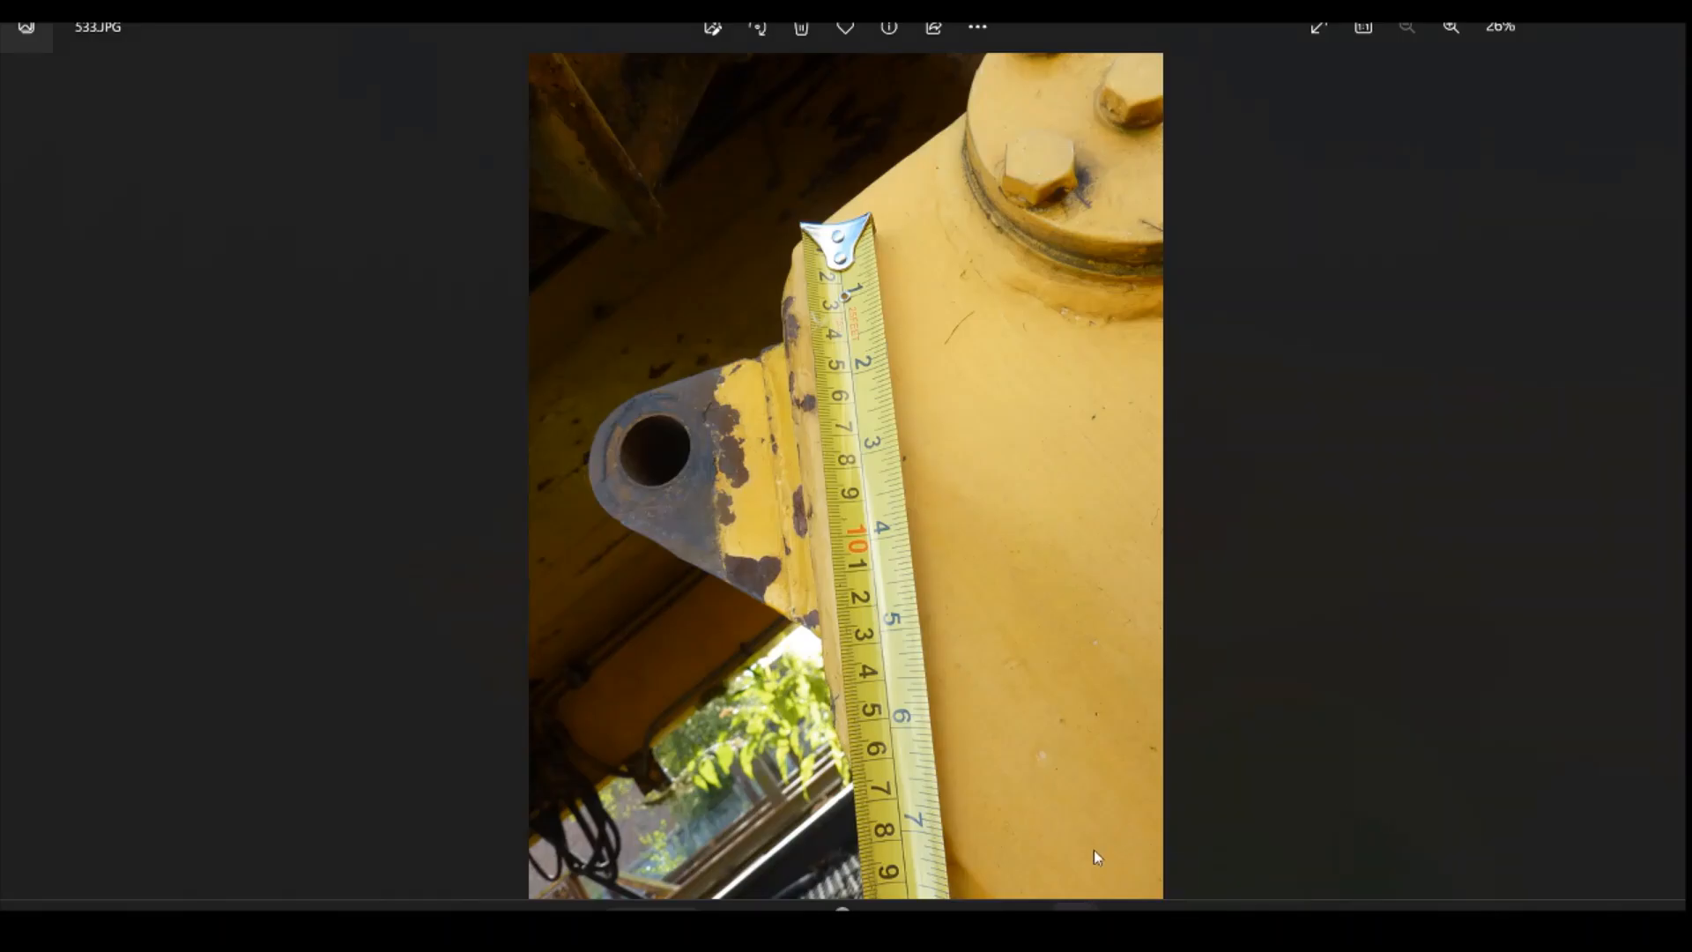
left_click(1010, 829)
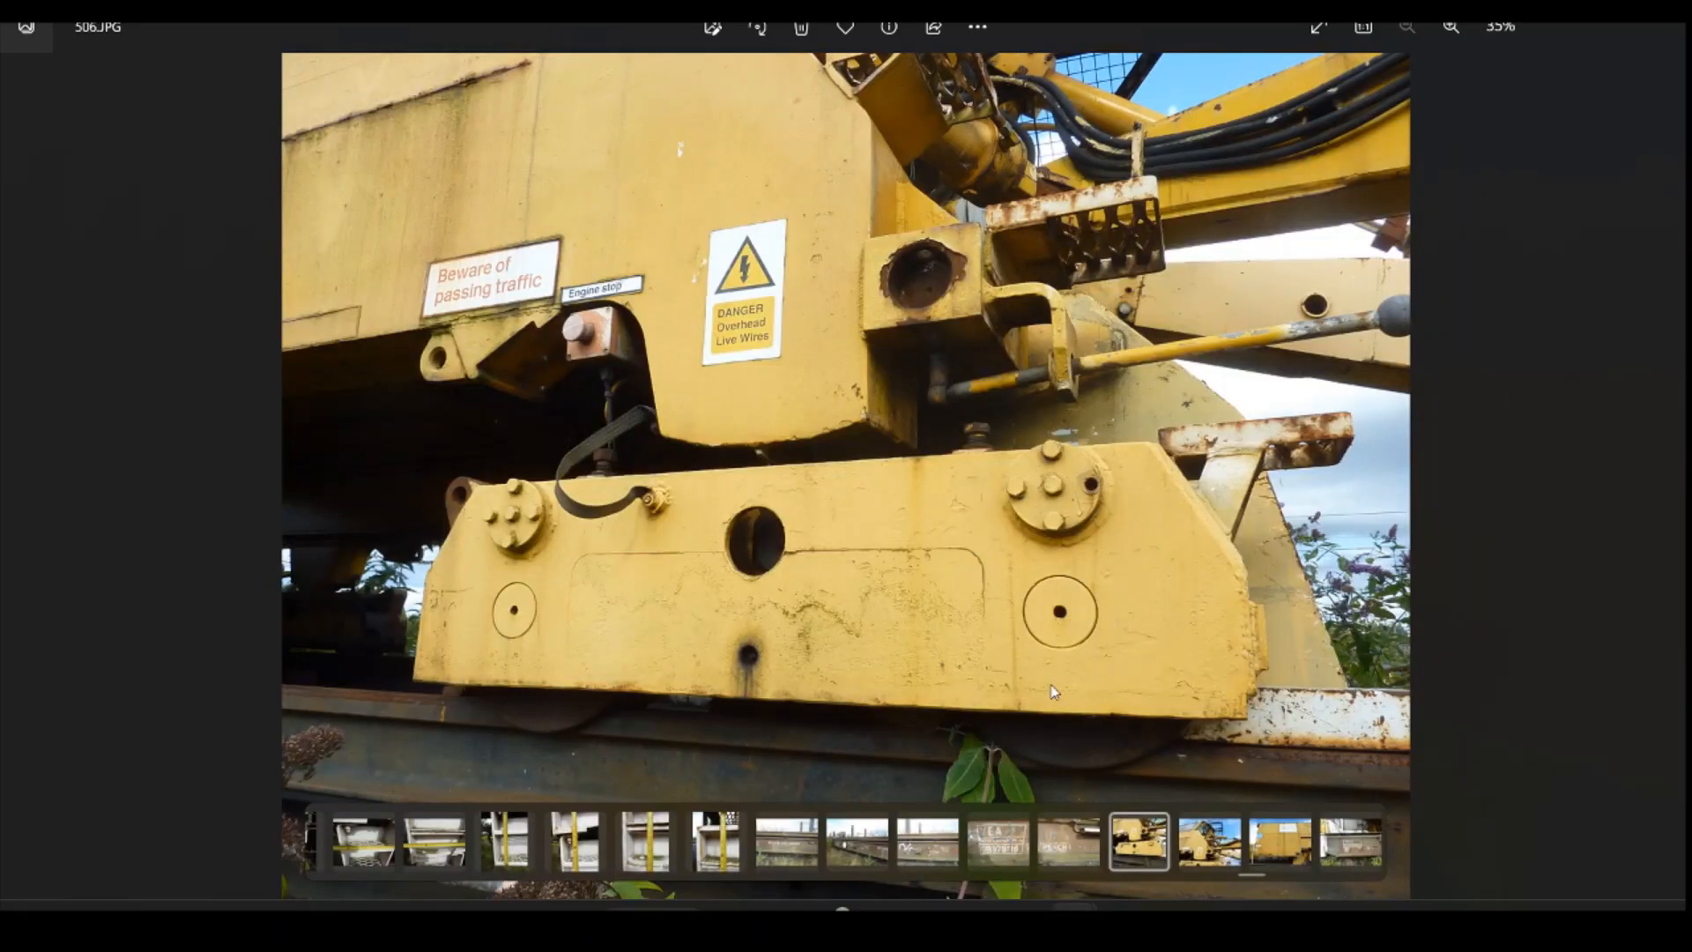
mouse_move(975, 908)
left_click(864, 765)
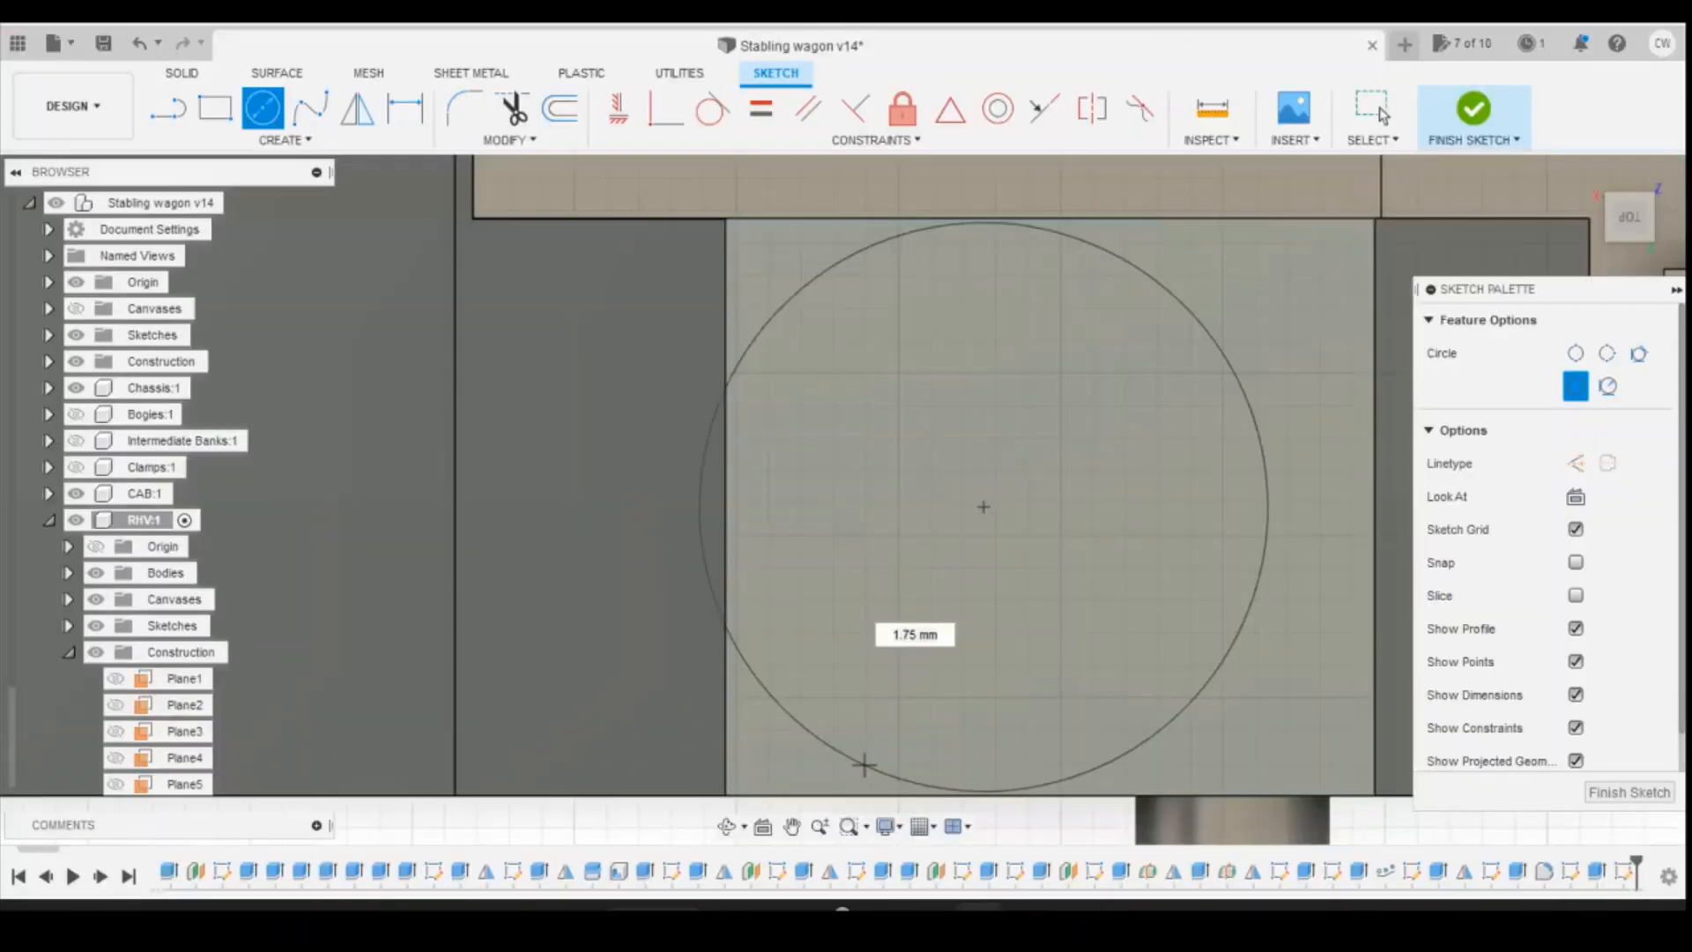
key("Escape")
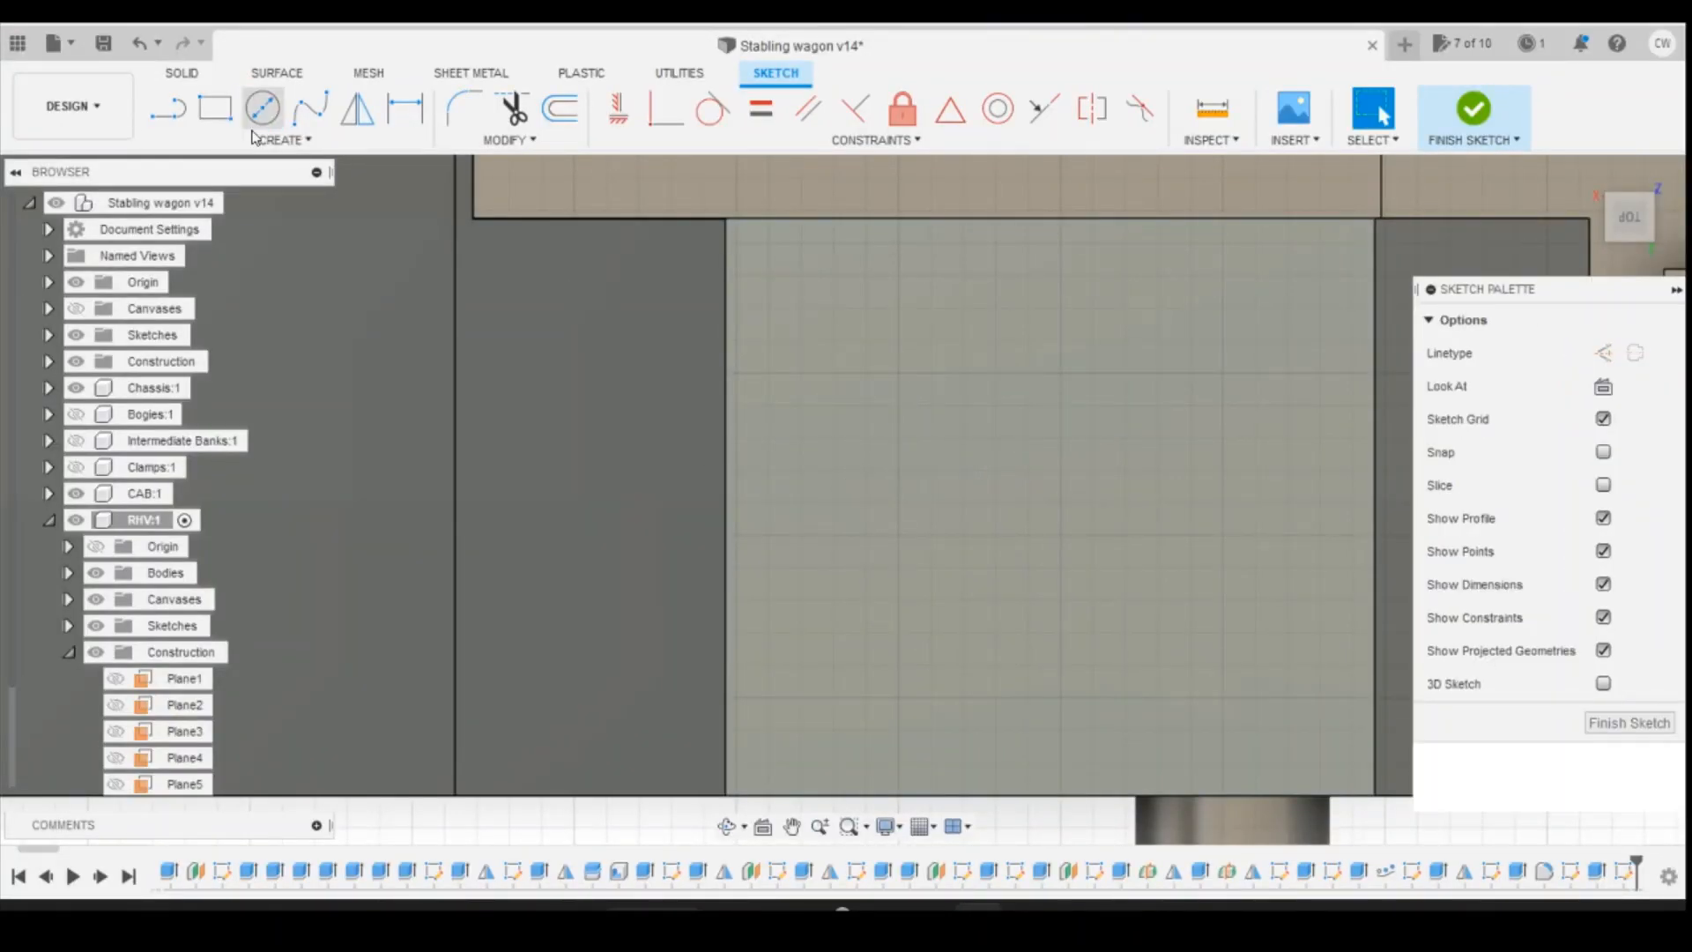
Step: Sketch a six-sided circumscribed polygon with a 0.2 mm radius on the top face between the cab leg and the bevel
key("c")
left_click(248, 138)
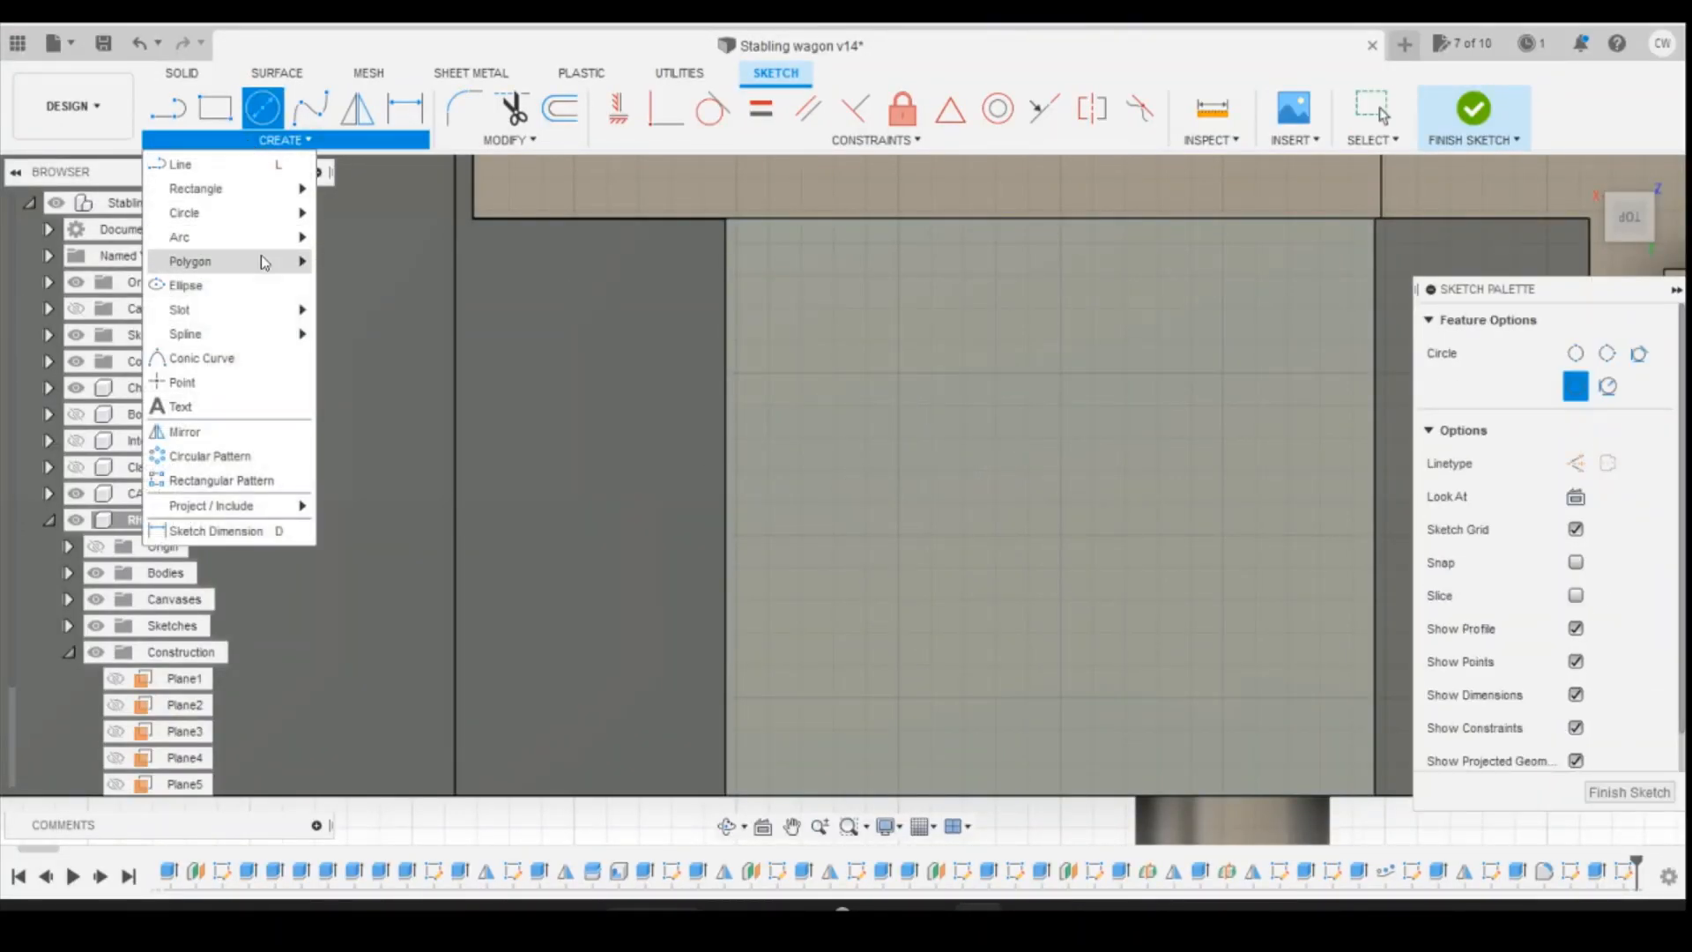
mouse_move(262, 261)
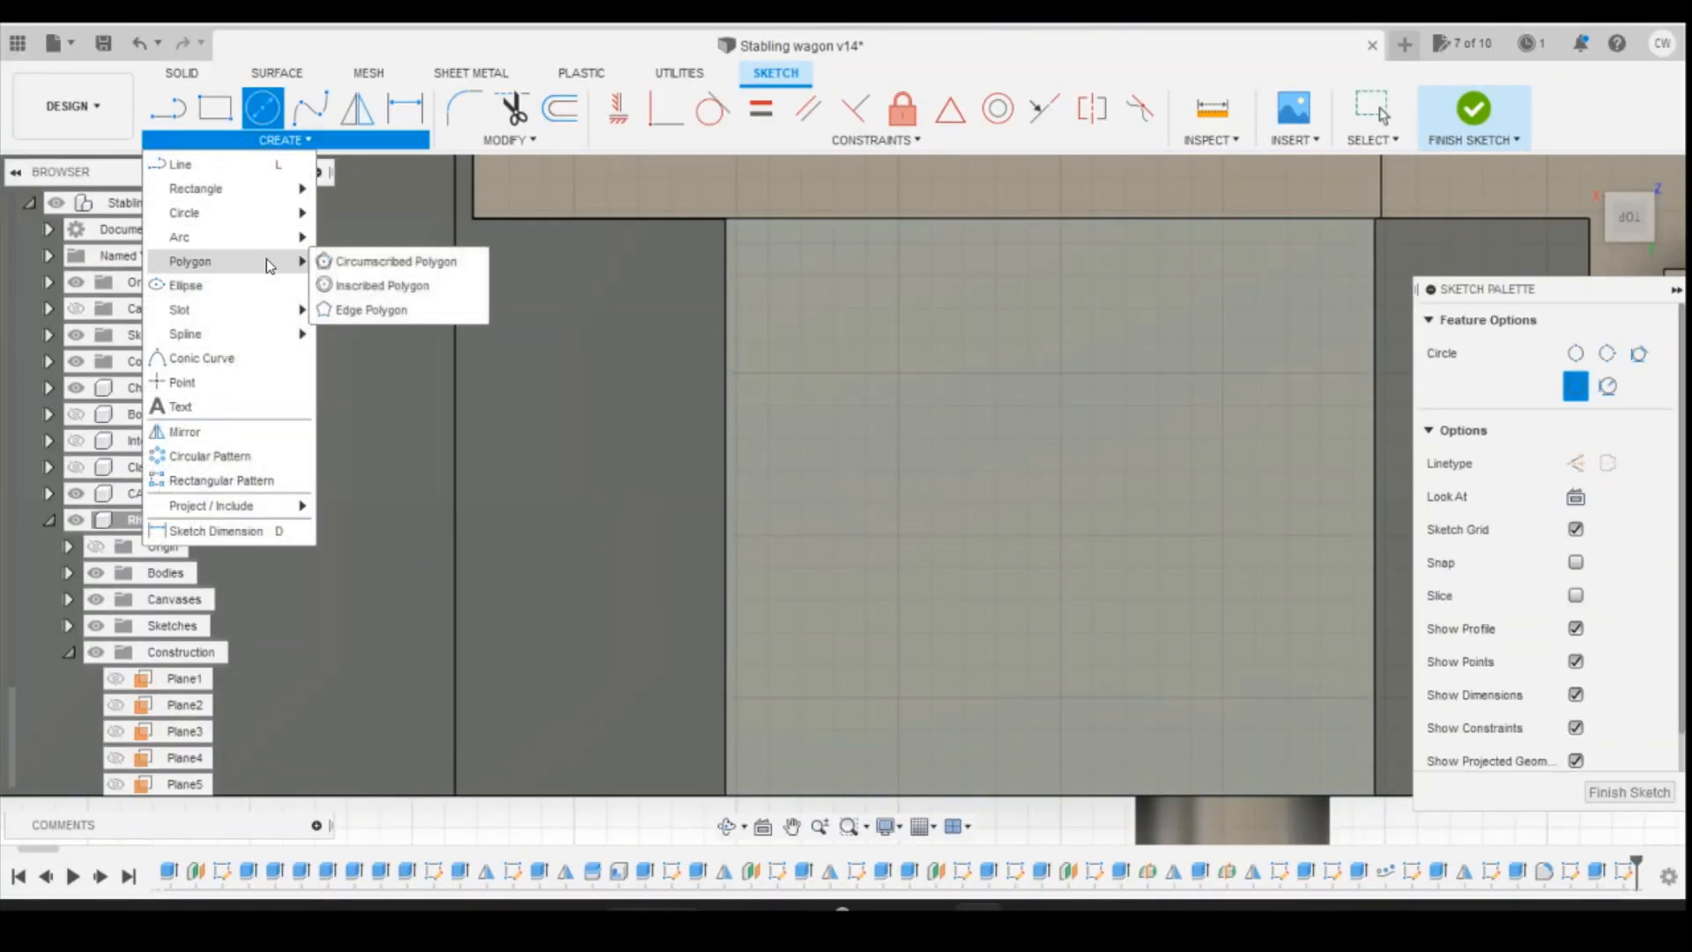
left_click(400, 267)
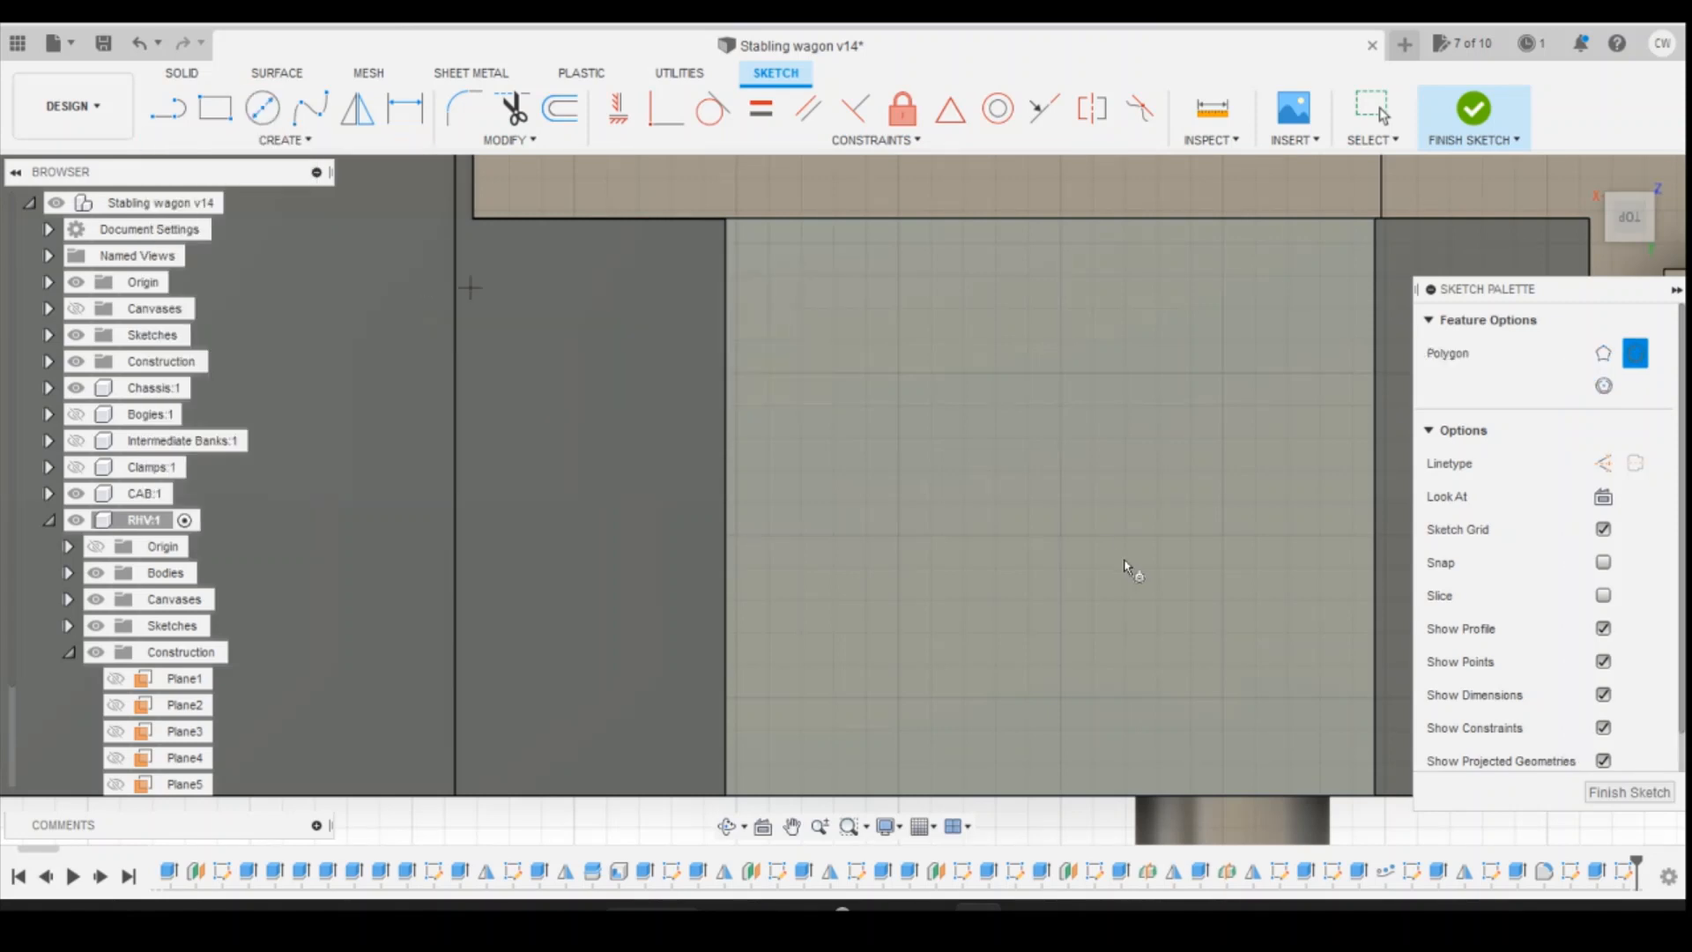
left_click(1012, 507)
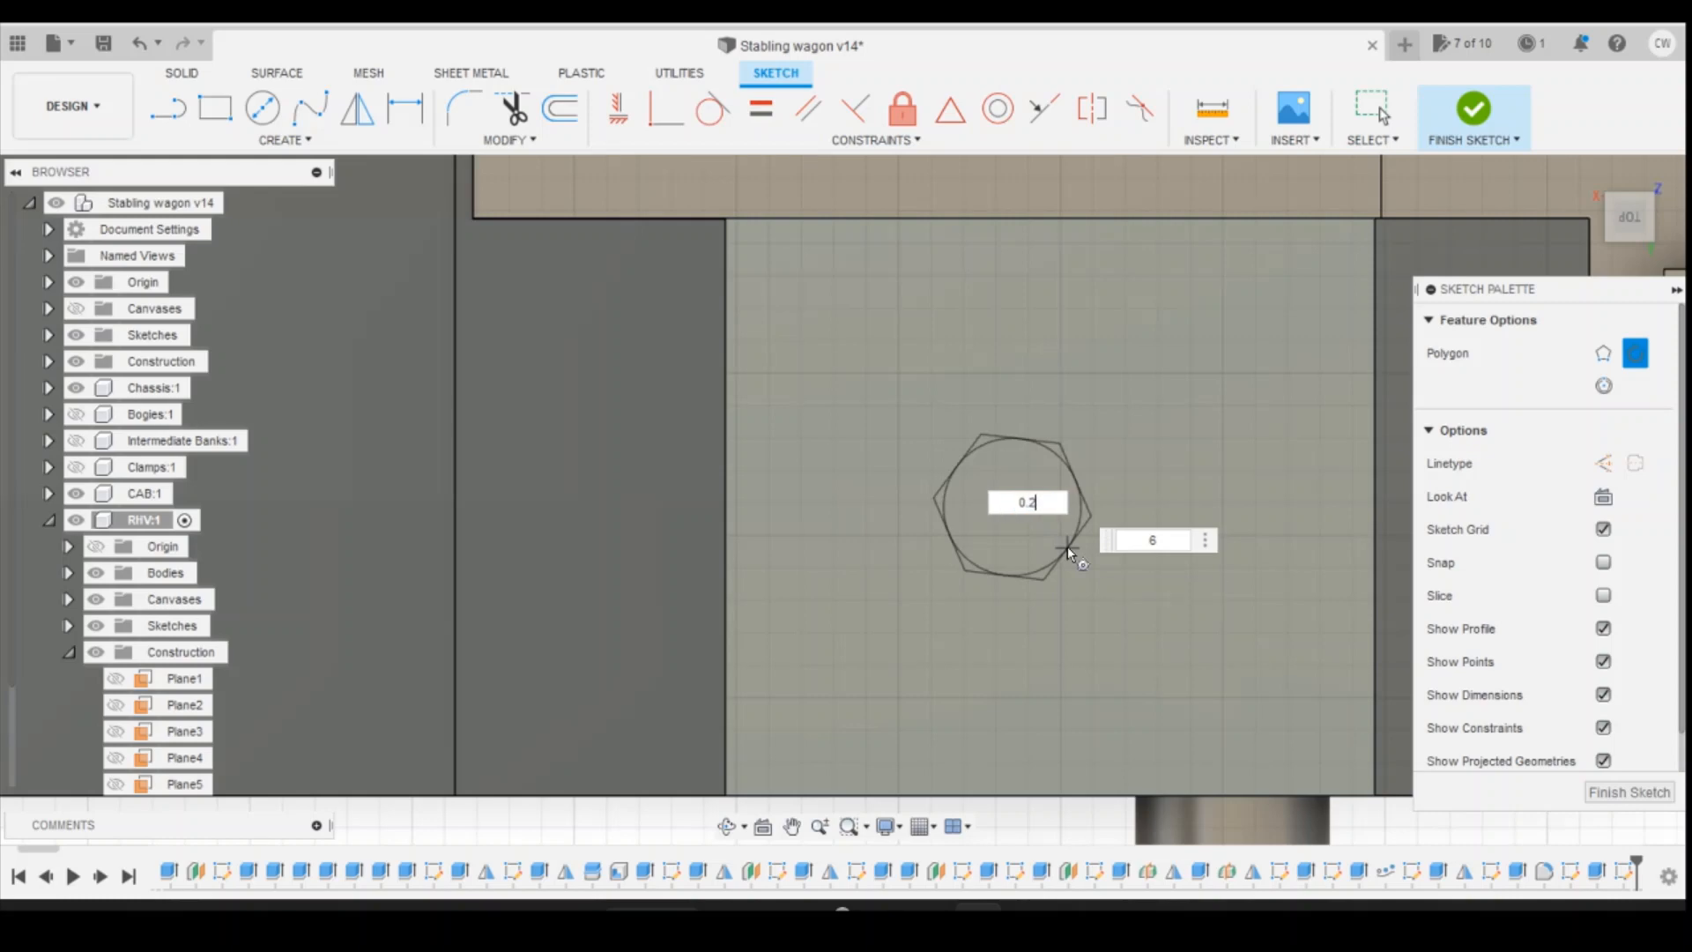
key("Return")
scroll(1067, 548, "up", 3)
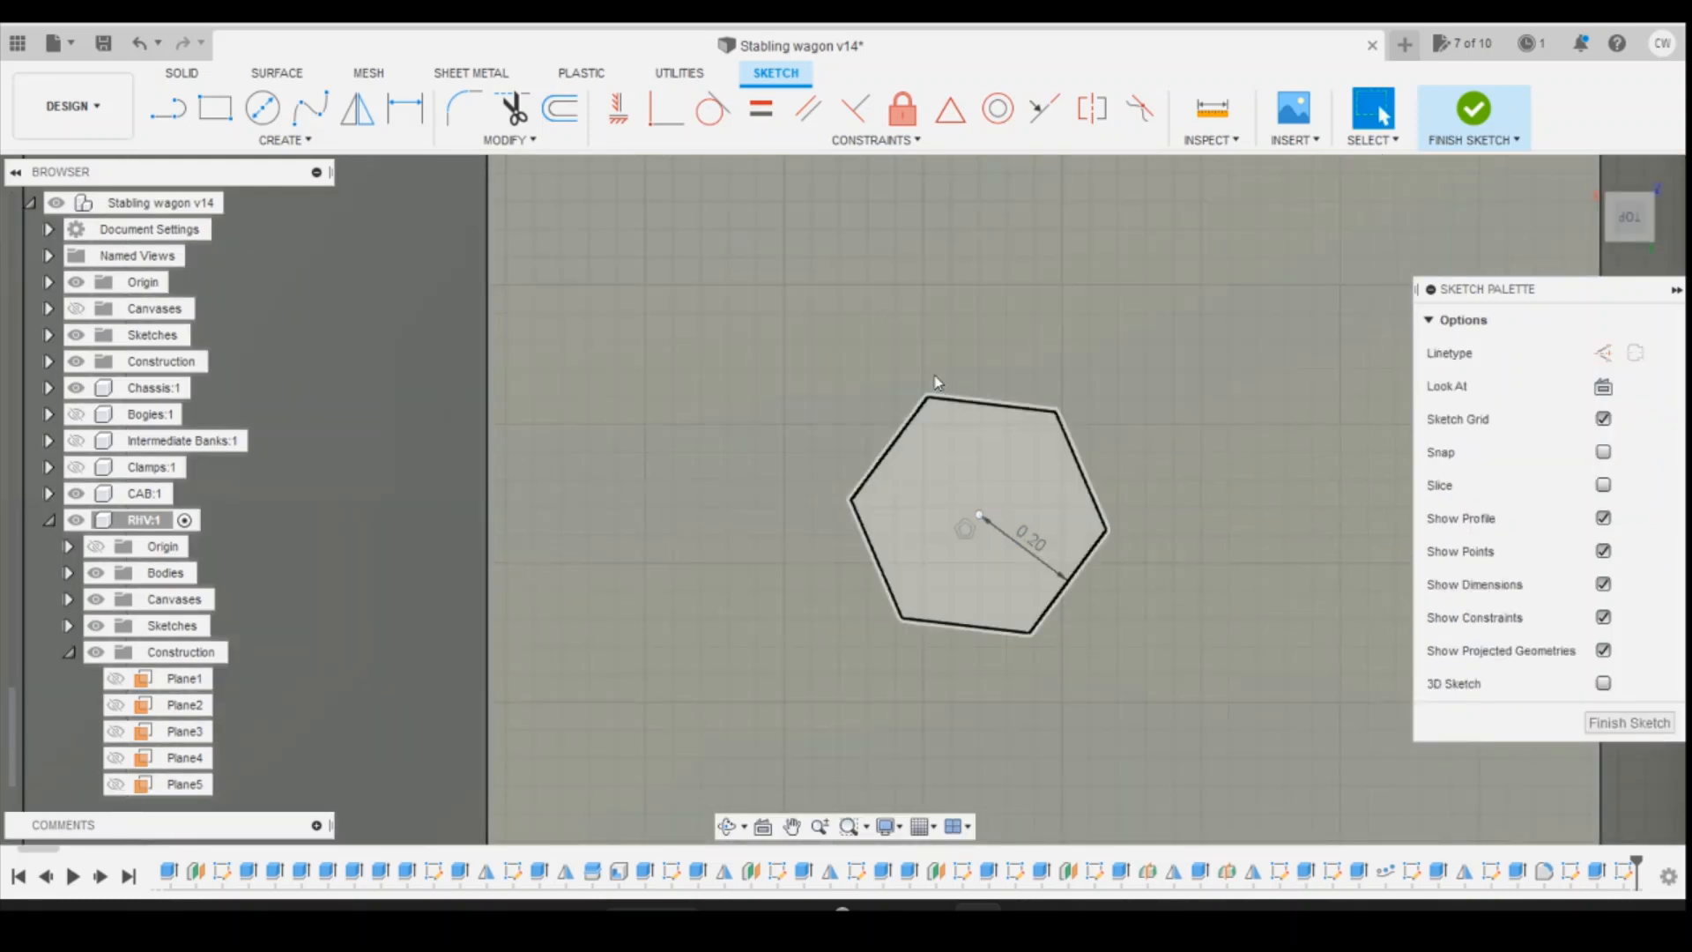
Step: Dimension the hexagon's centre 1.15 mm from the top face's edge at the bevel
scroll(929, 449, "down", 3)
key("d")
left_click(958, 474)
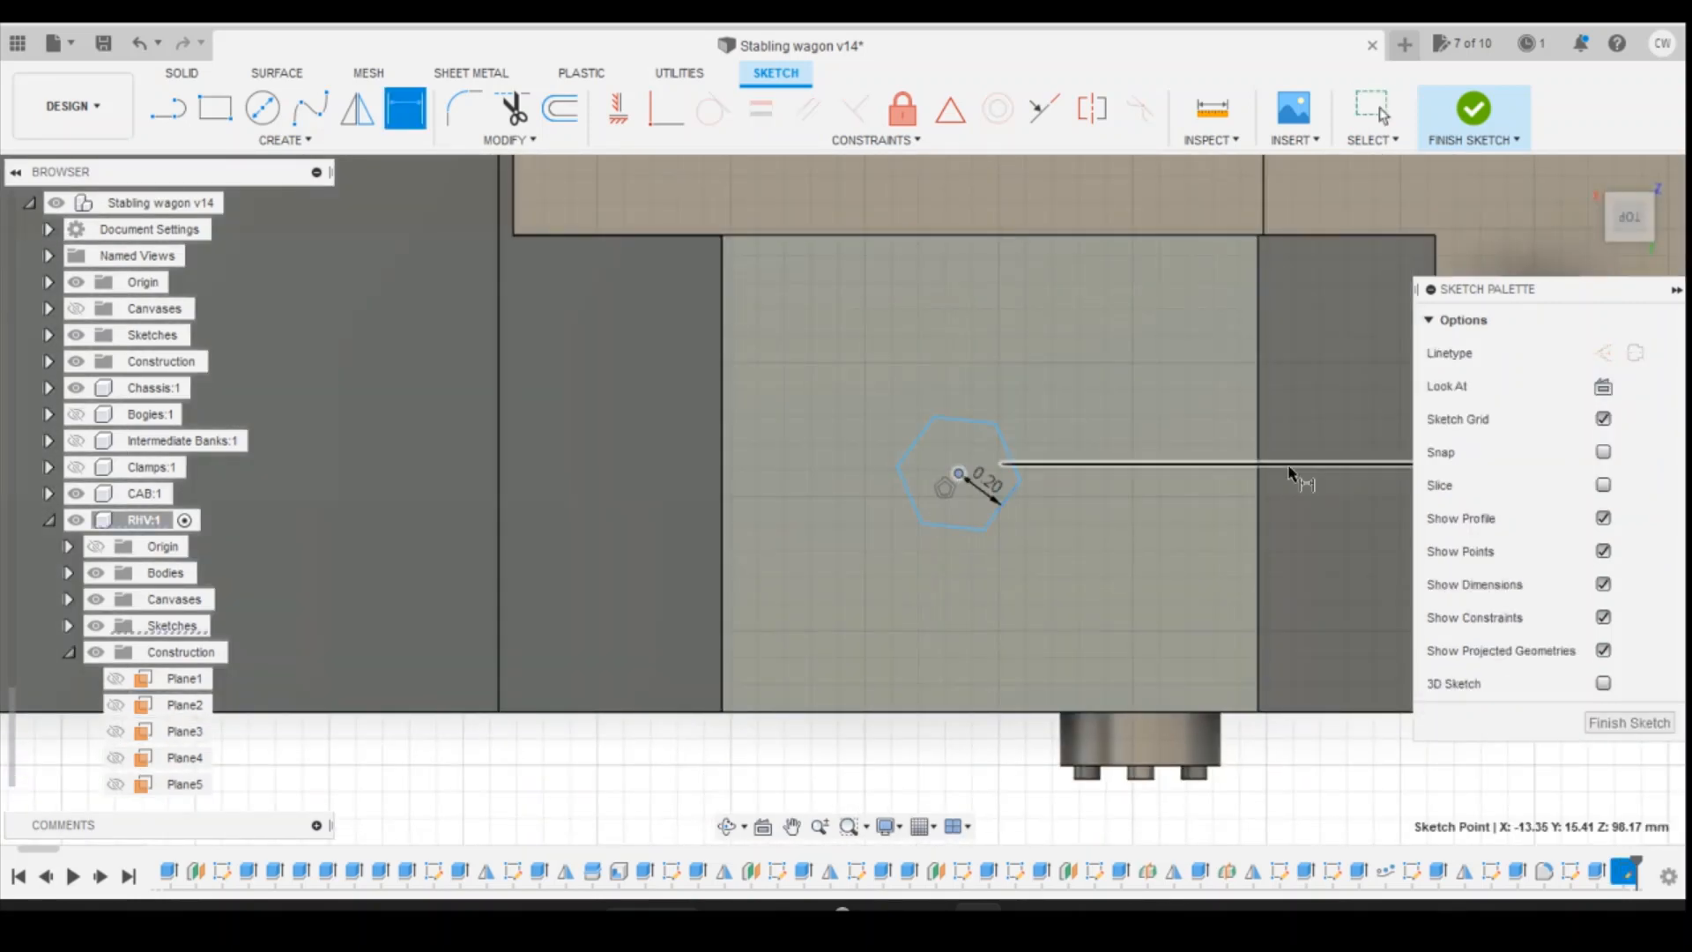
left_click(1256, 476)
left_click(1151, 377)
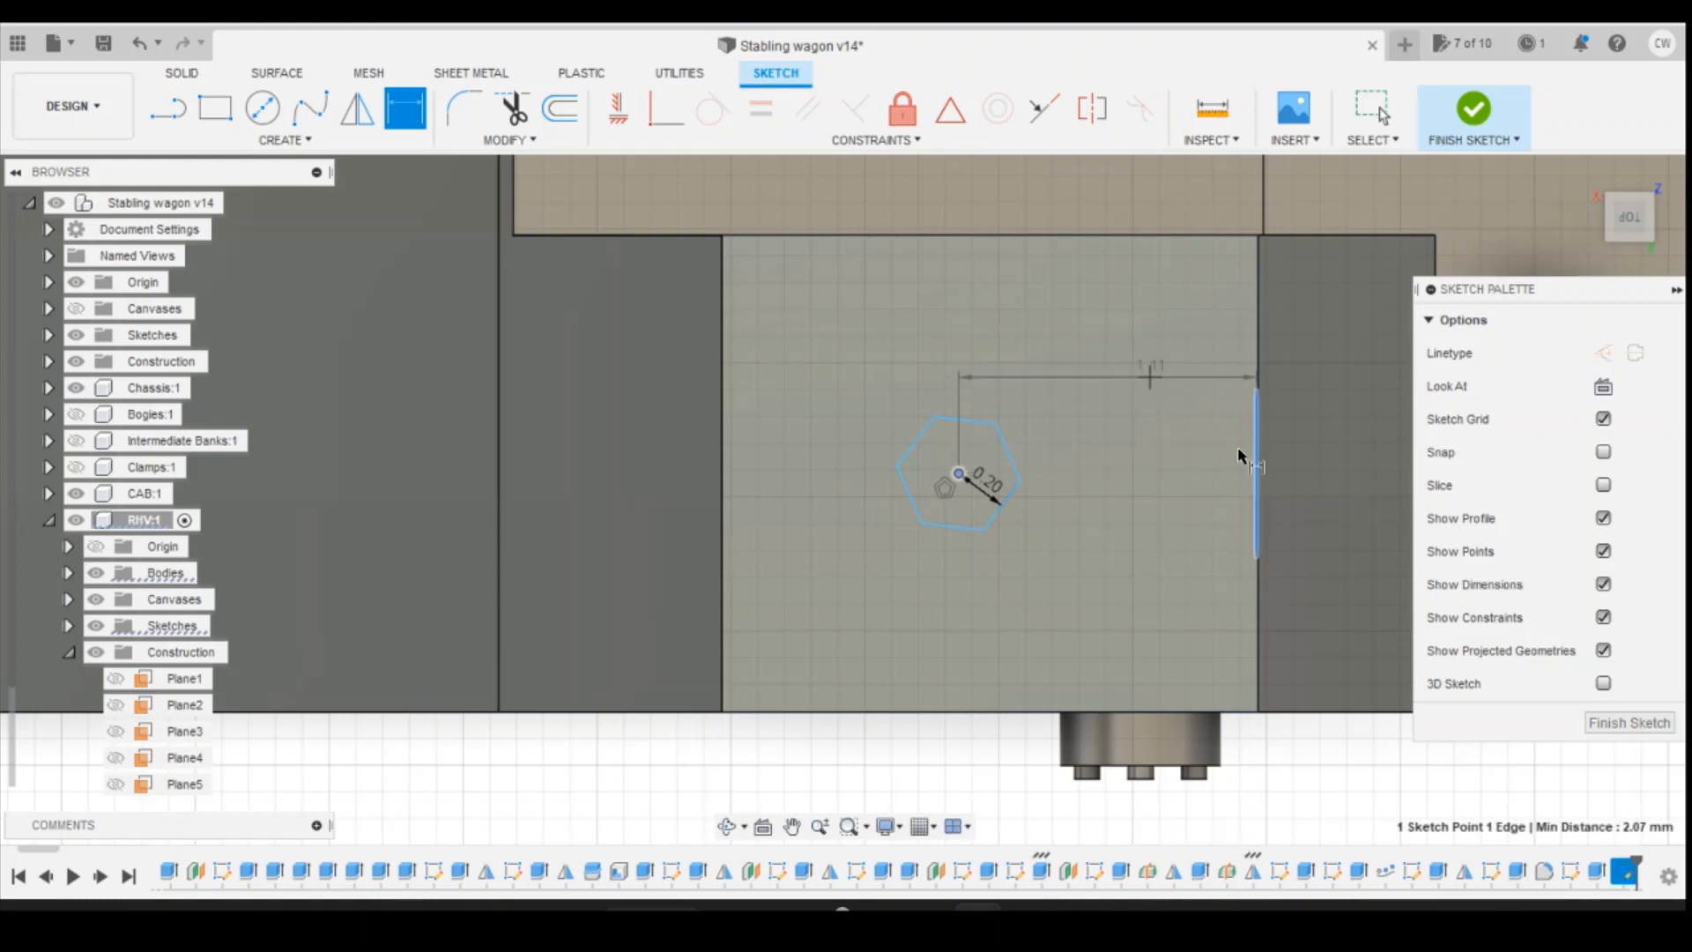
type("1")
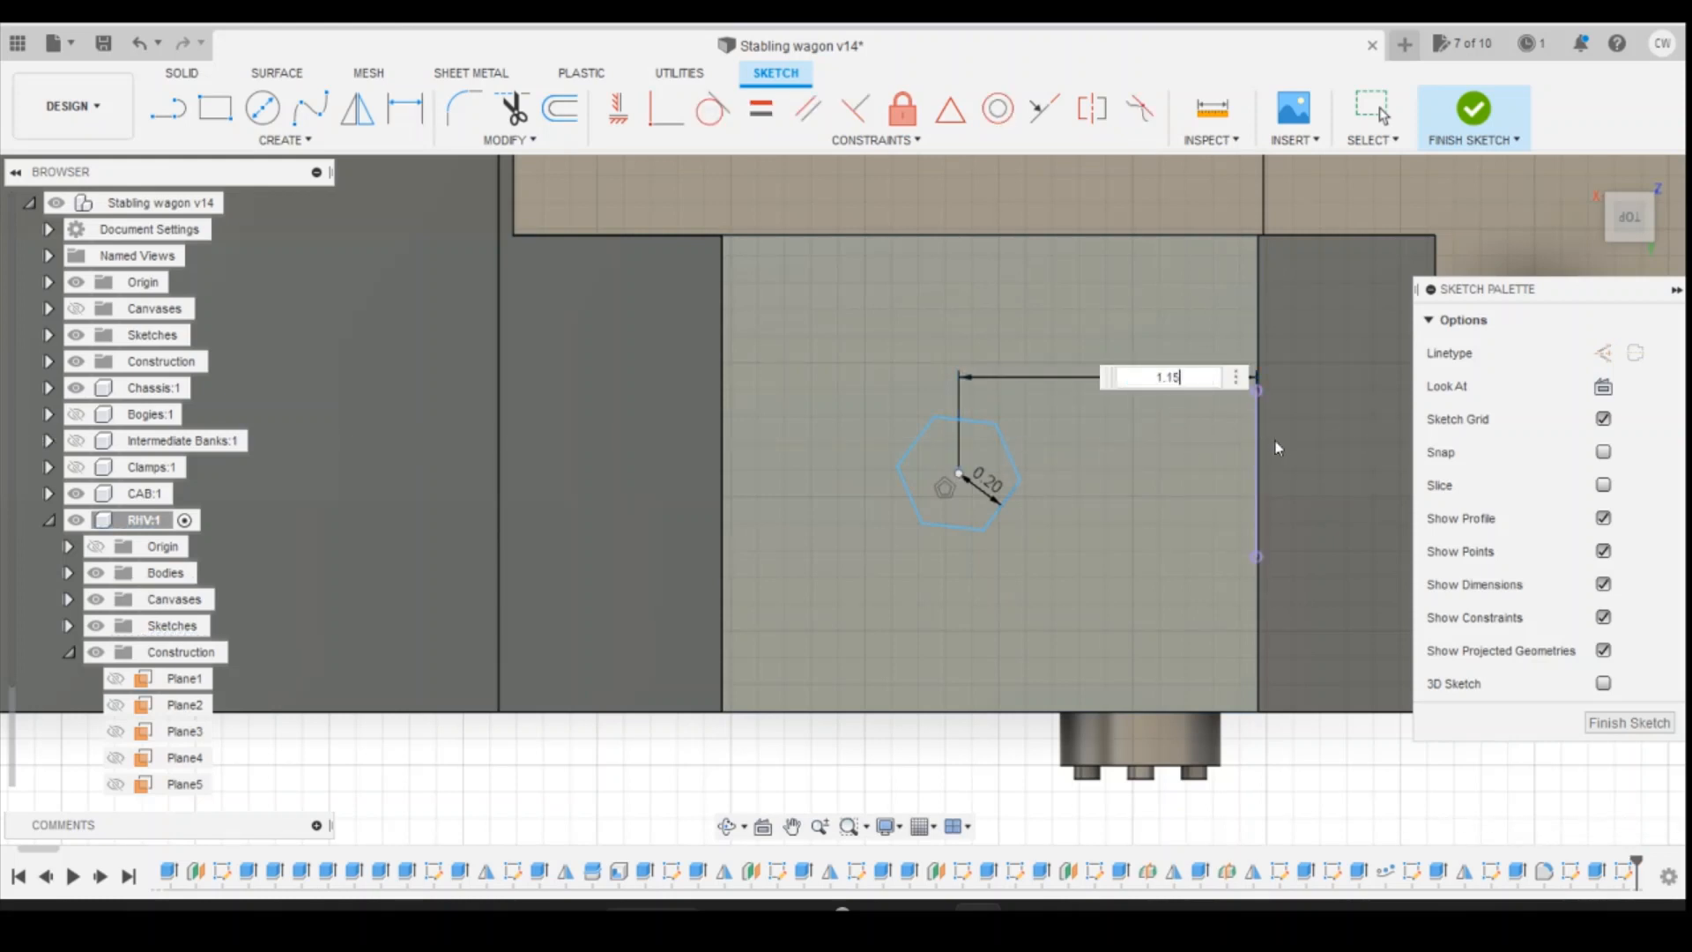
type(".15")
key("Return")
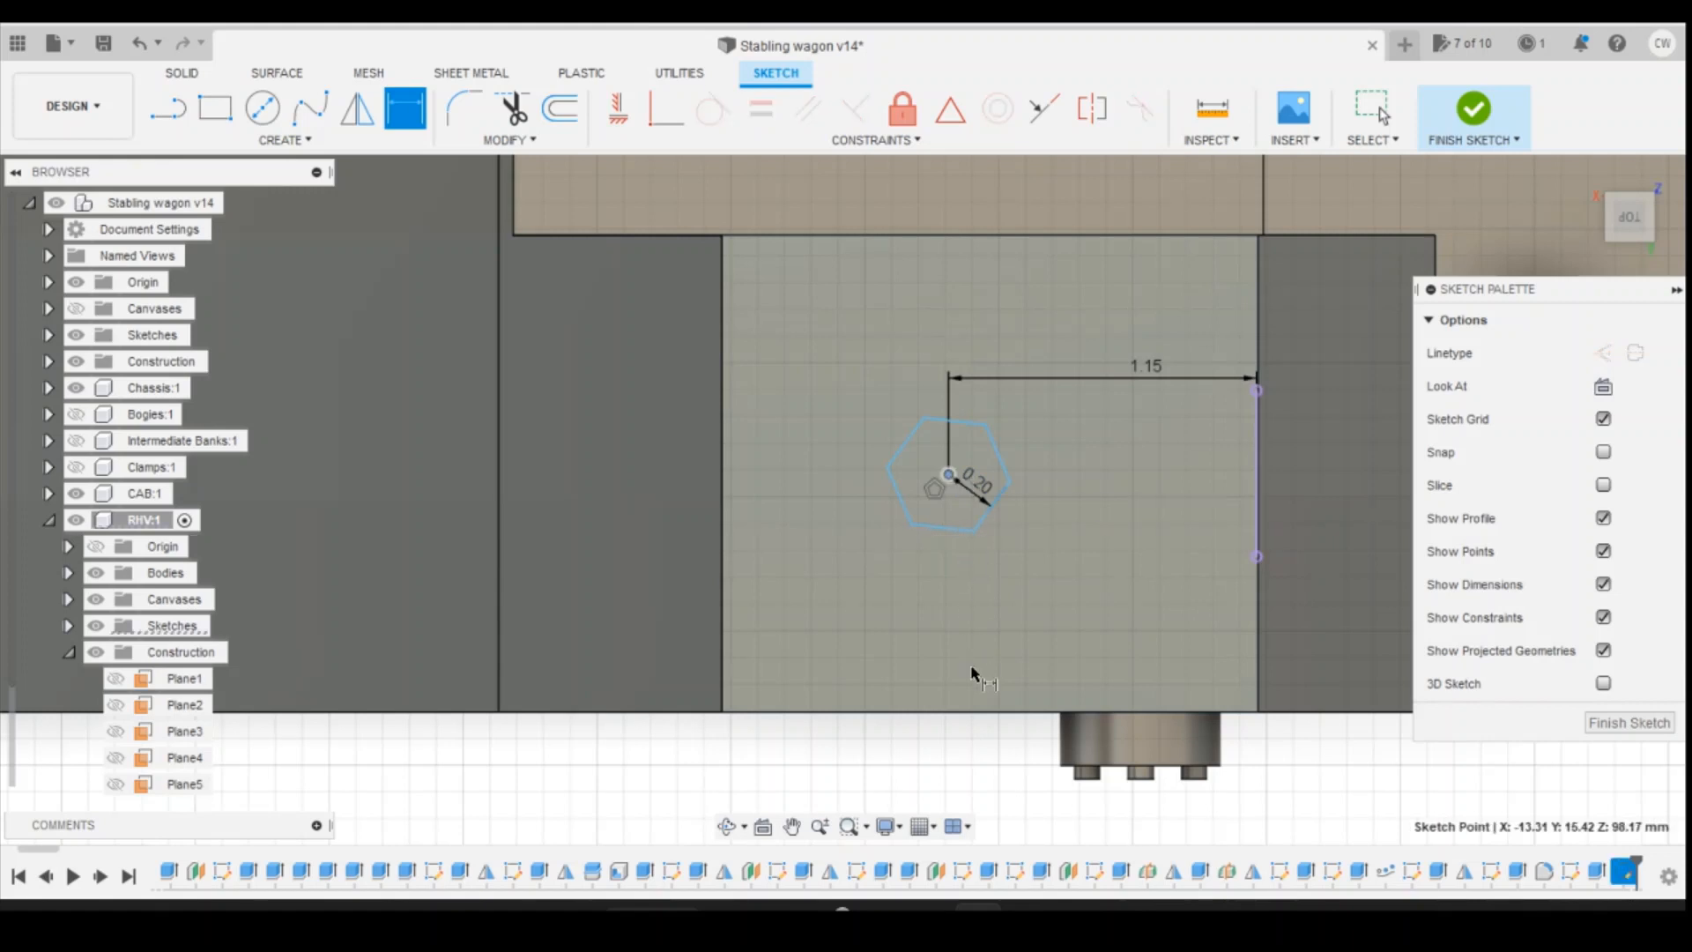
Step: Dimension the hexagon's centre from the outer long edge of the side frame's top face
left_click(954, 713)
left_click(996, 631)
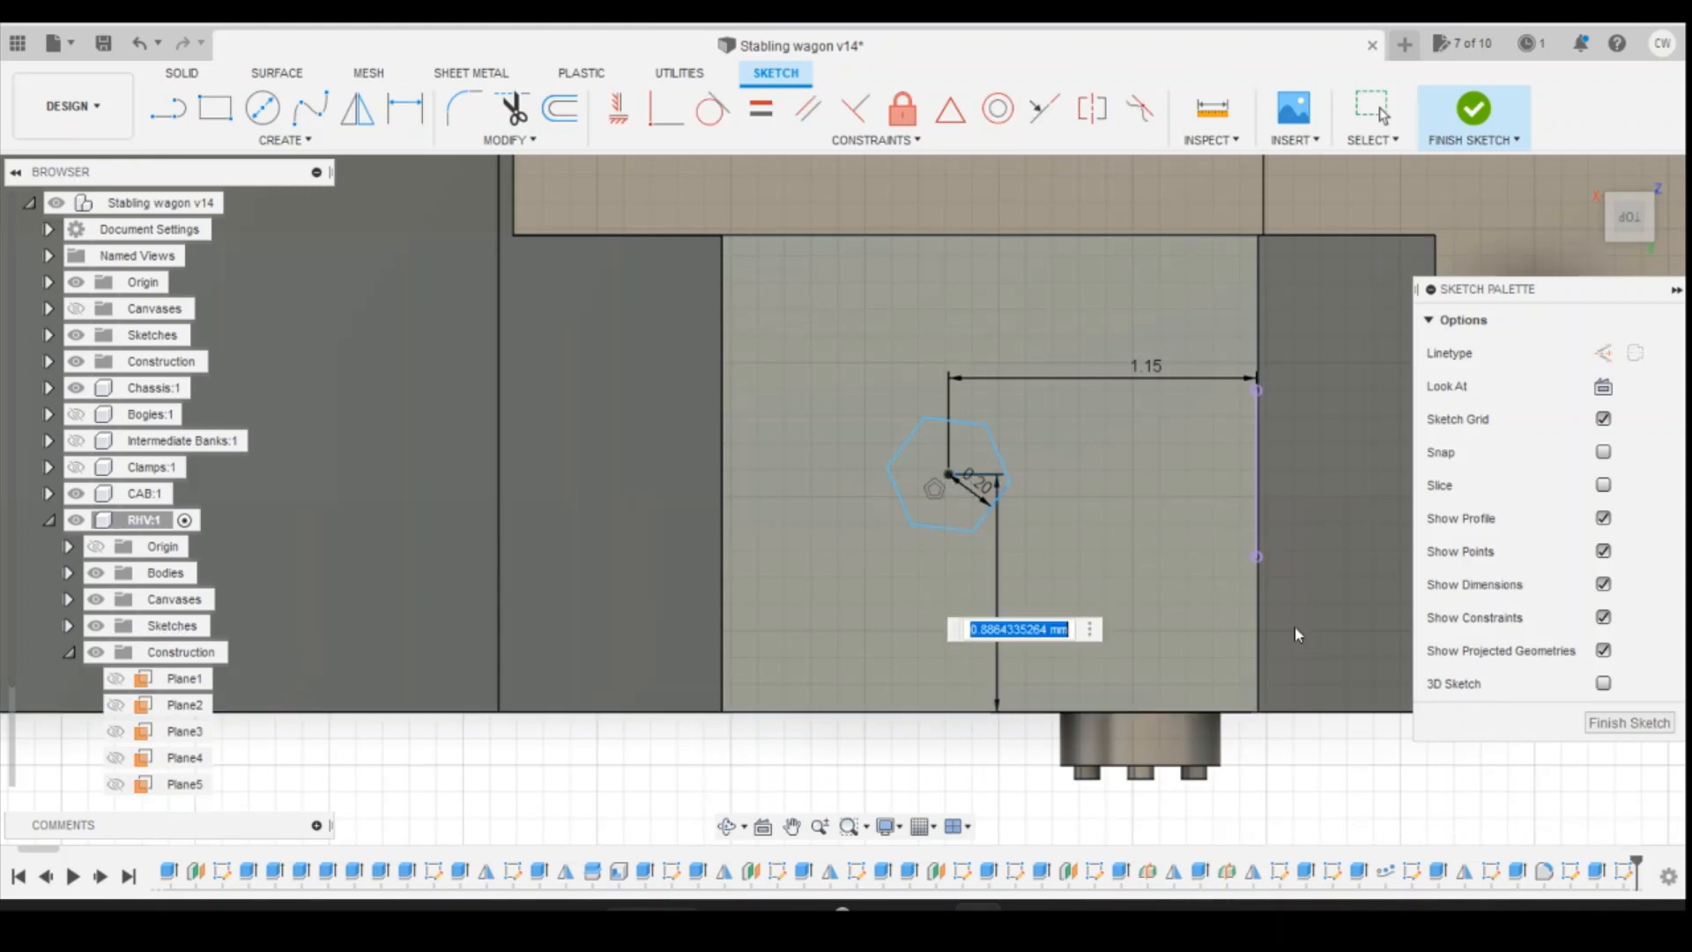
key("Return")
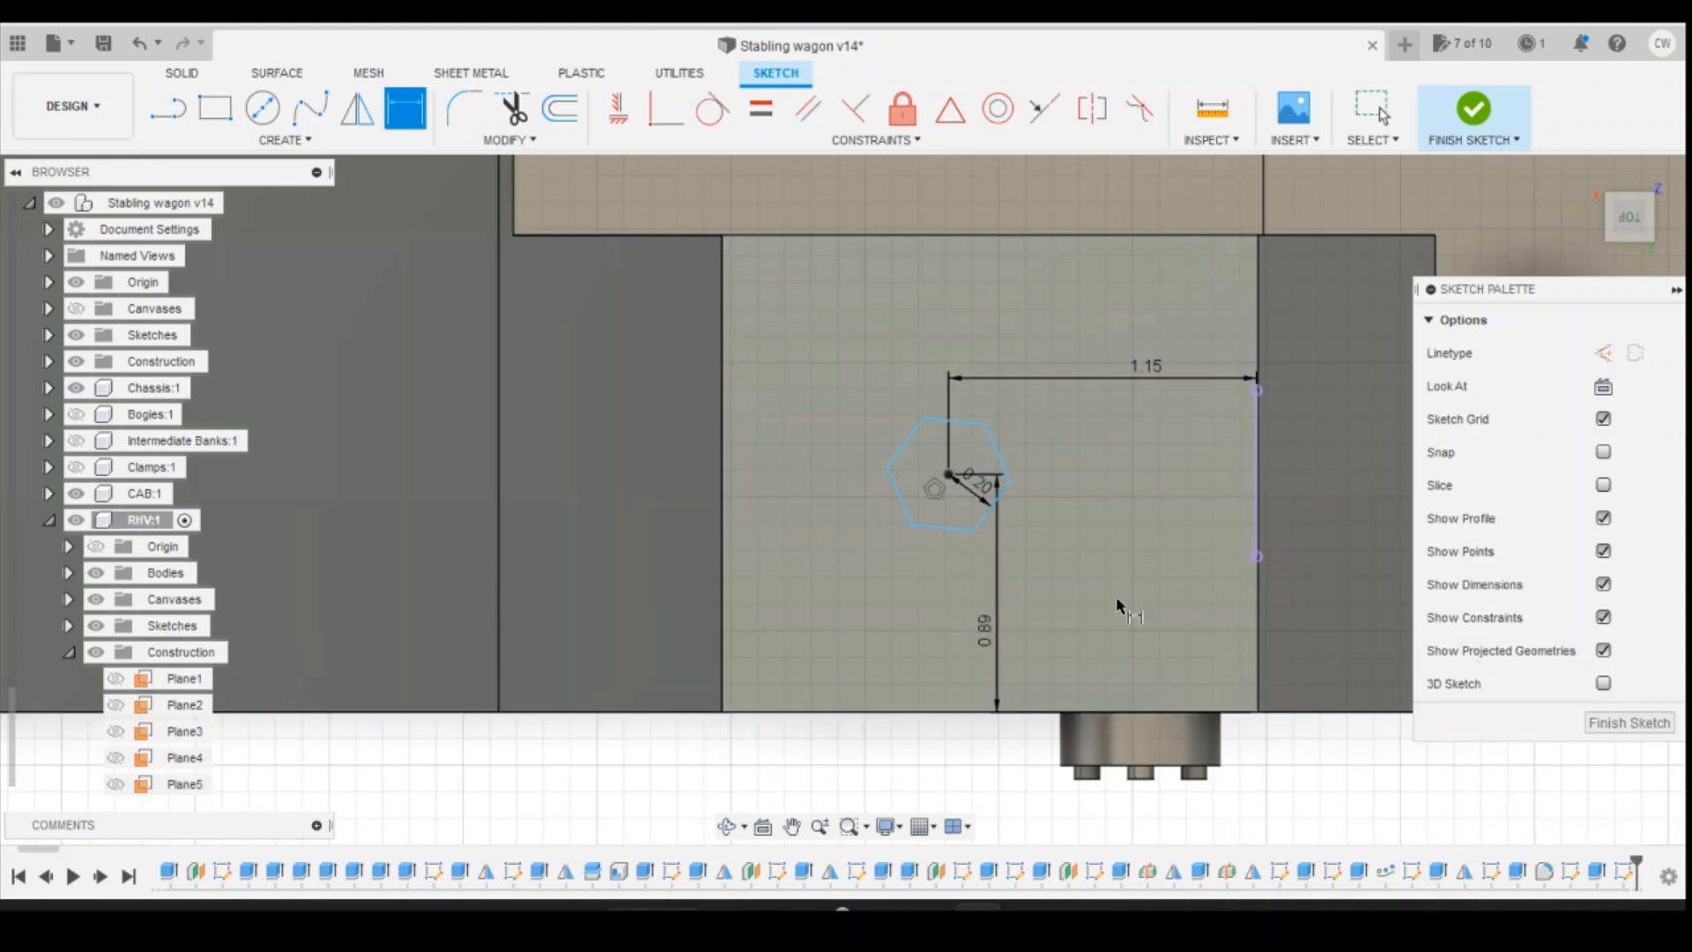
key("Escape")
Step: Check reference photo 506.JPG for the bolt height and extrude the hexagon 0.40 mm upward, joined to the side frame
left_click(964, 451)
right_click(965, 451)
left_click(938, 549)
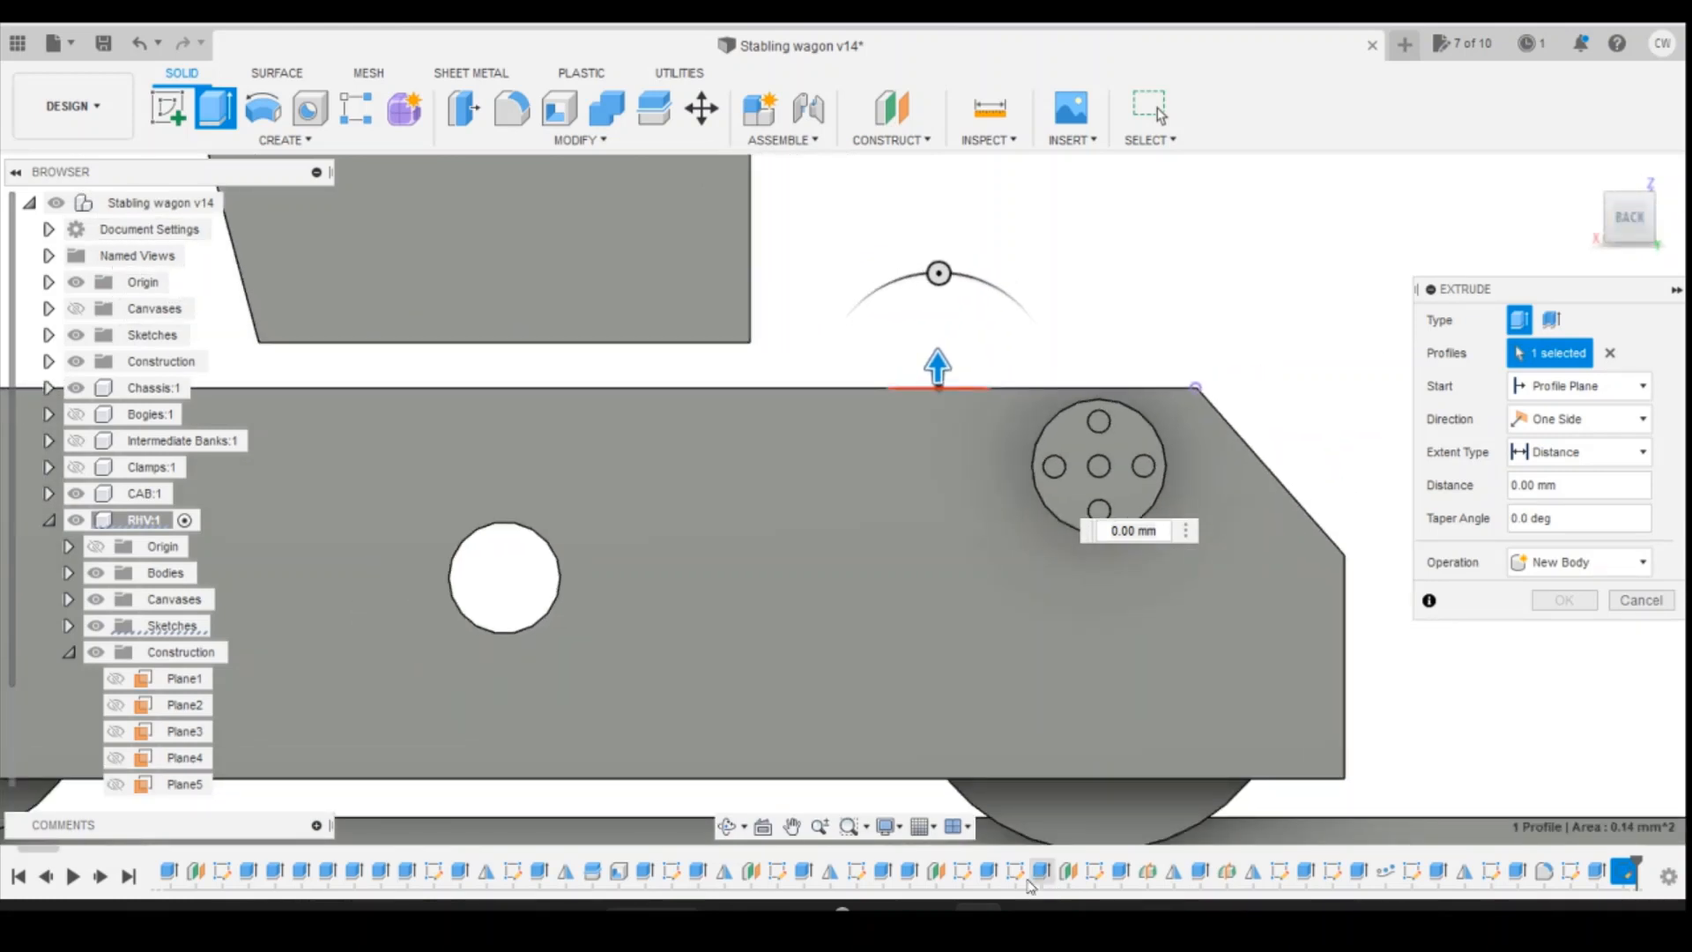
mouse_move(978, 908)
left_click(1000, 859)
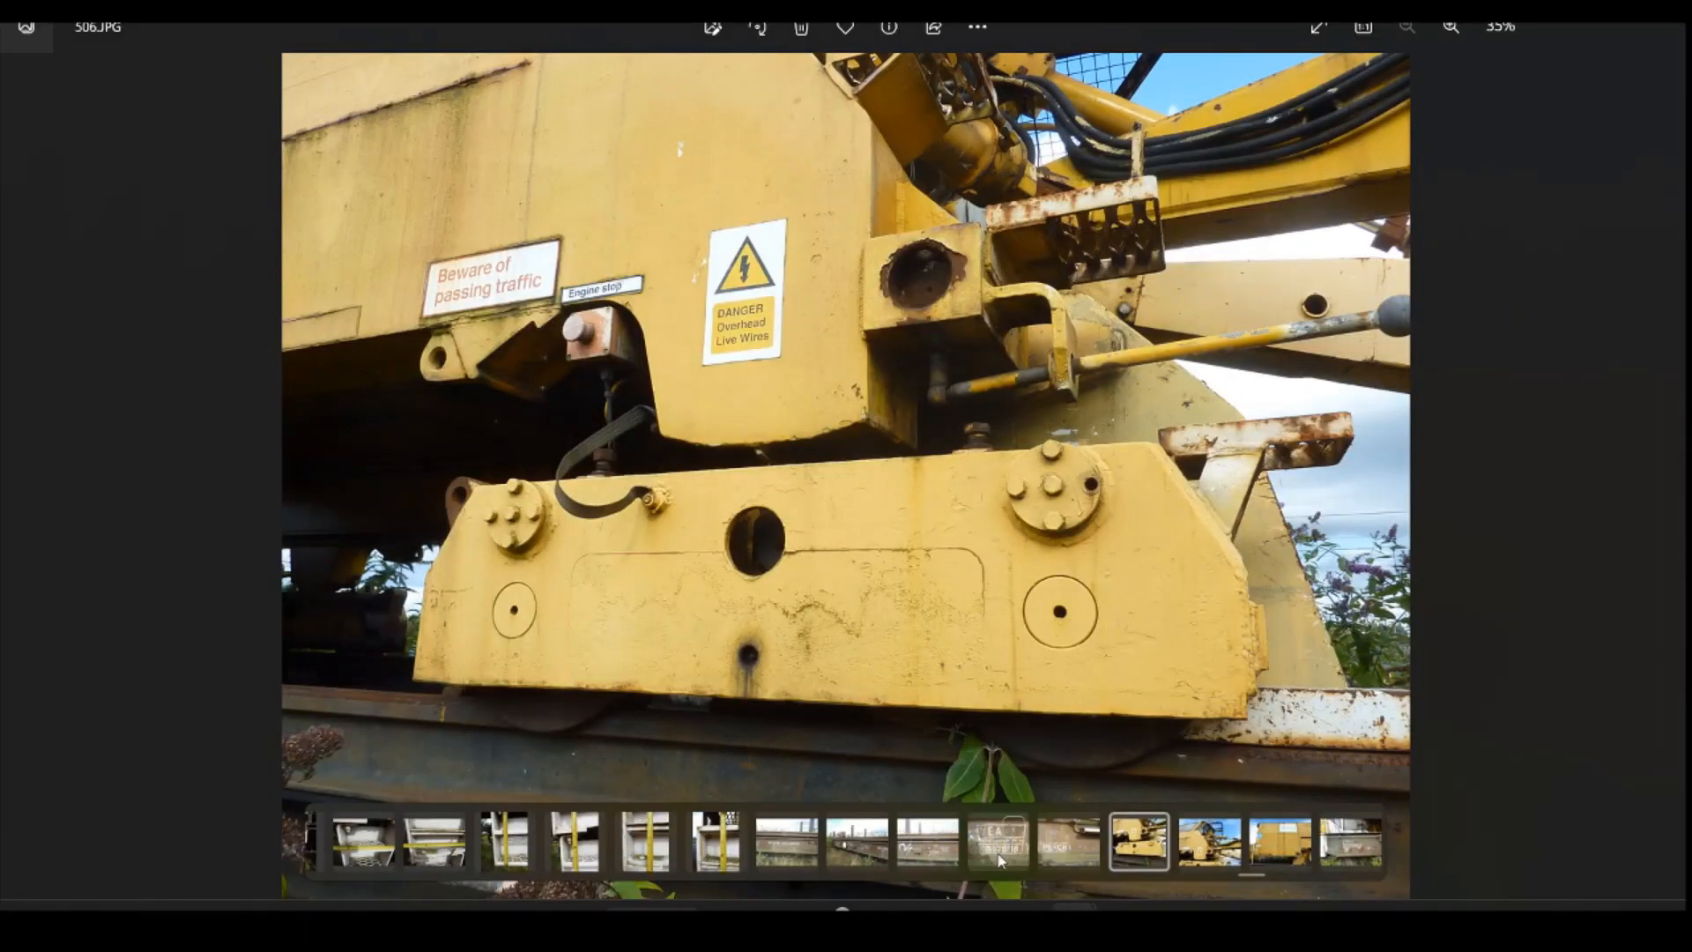
left_click(978, 908)
left_click_drag(938, 364, 936, 280)
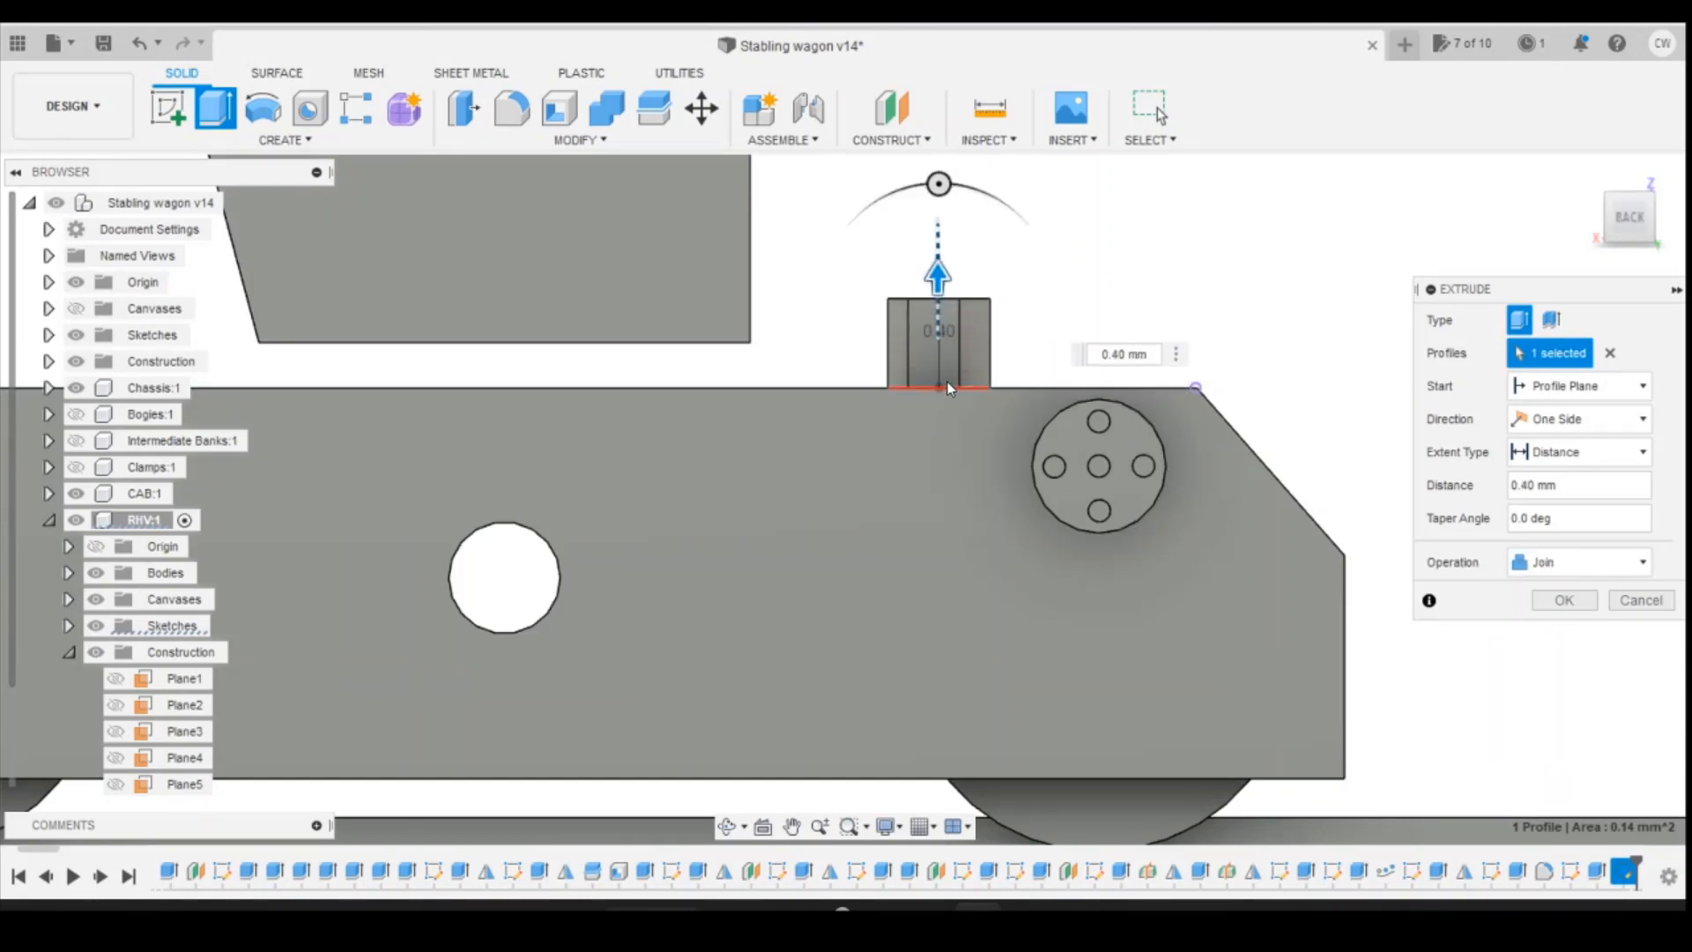
mouse_move(1636, 233)
left_mouse_down()
mouse_move(1608, 265)
mouse_move(1642, 239)
left_mouse_up()
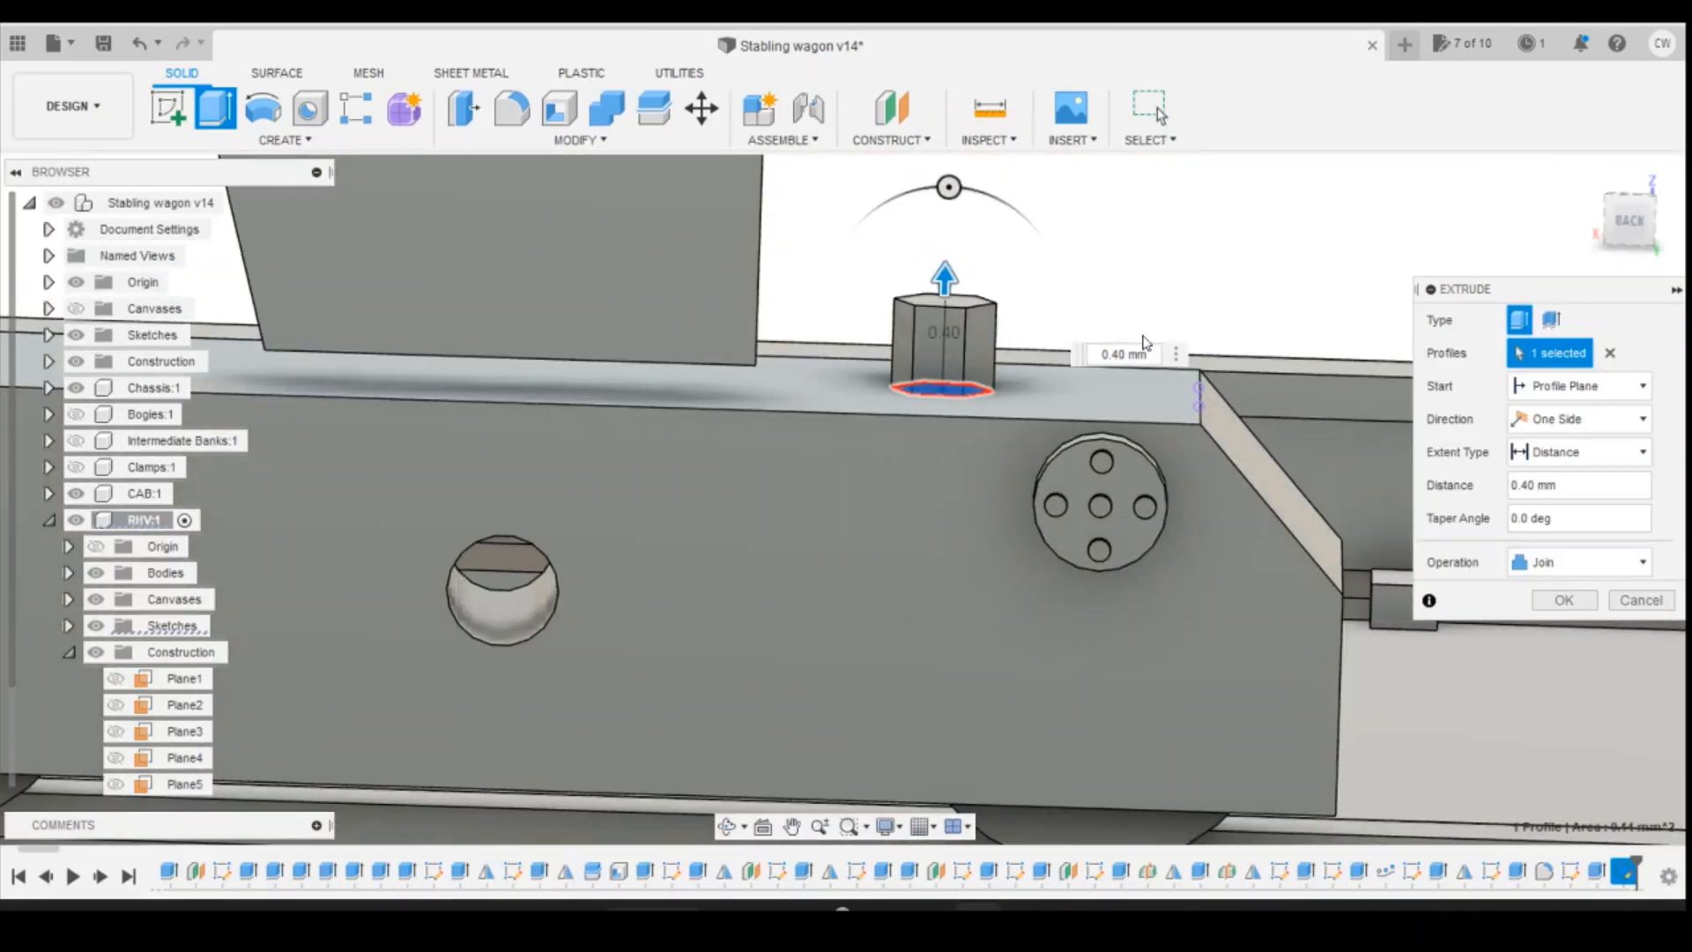
left_click(1538, 602)
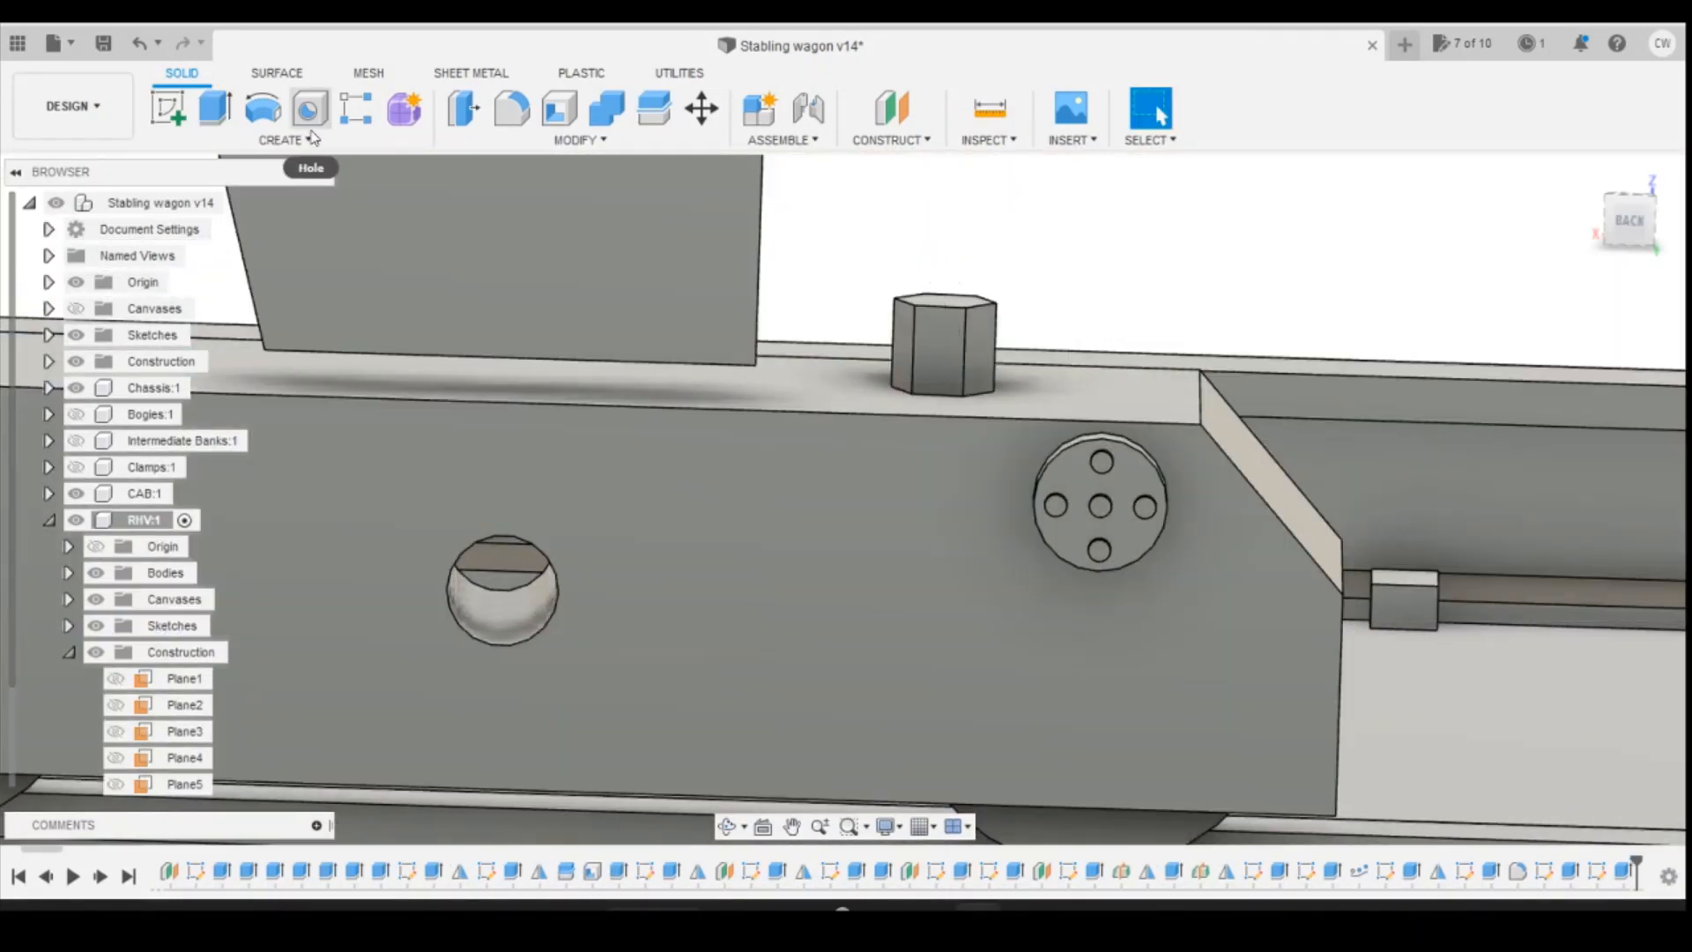
Step: Mirror the hexagonal bolt's extrude feature across Plane7 to the other end of the side frame's top face
left_click(284, 140)
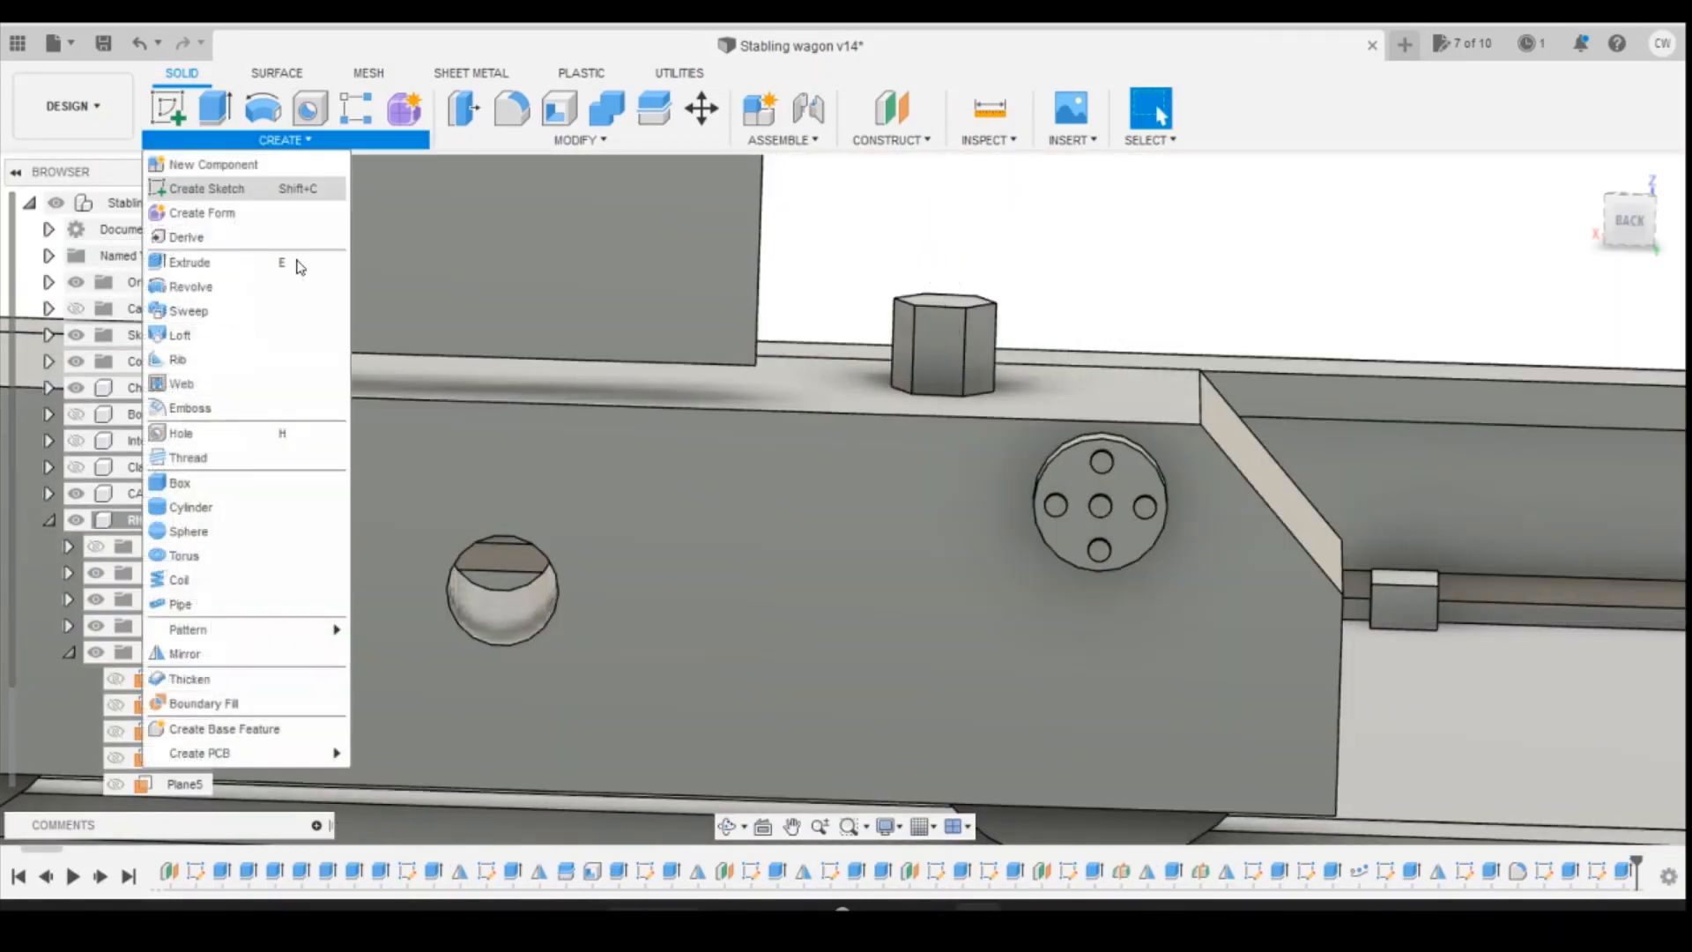
left_click(220, 652)
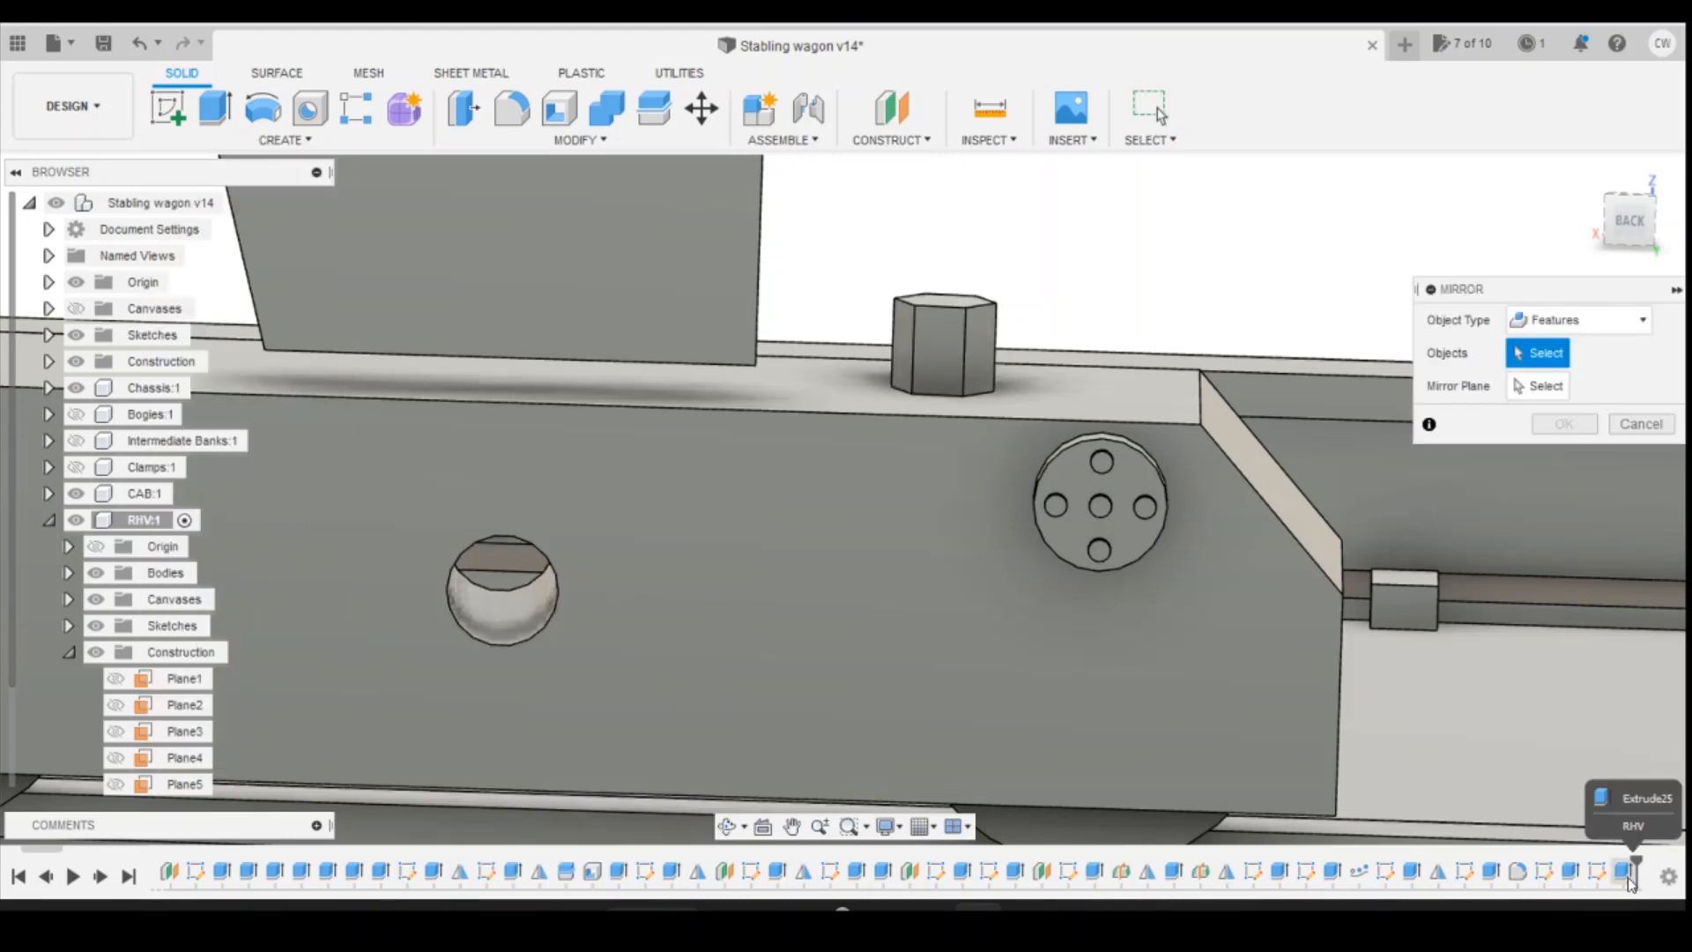
left_click(1624, 871)
scroll(342, 707, "down", 2)
scroll(268, 690, "down", 2)
scroll(538, 480, "up", 7)
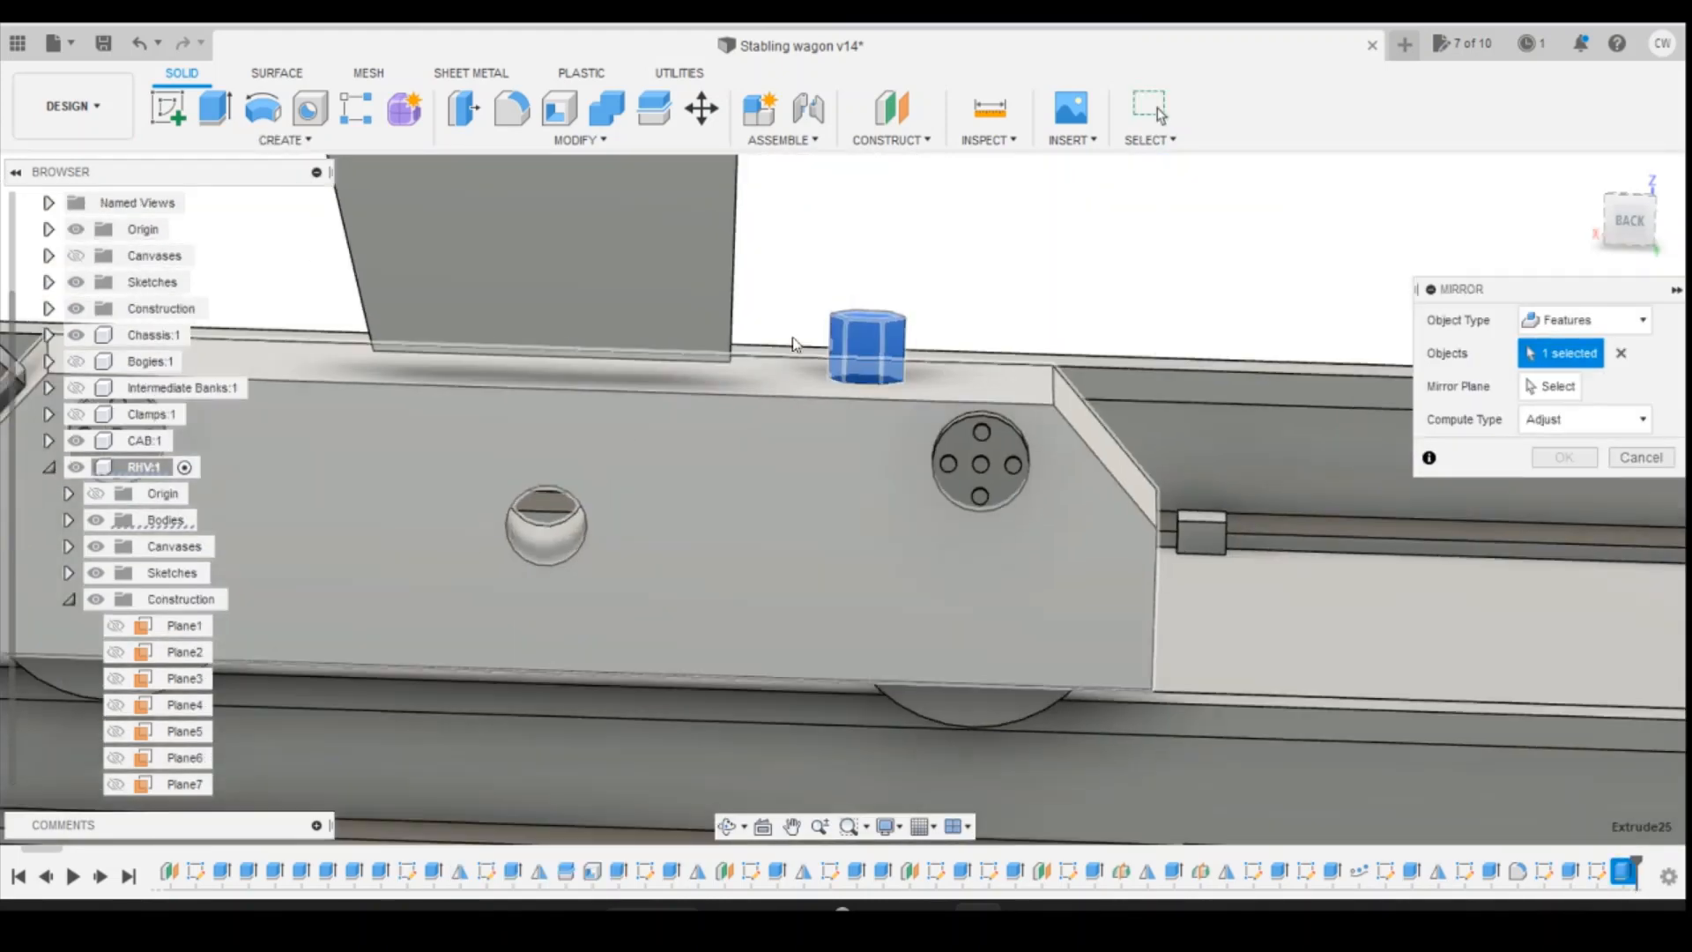
left_click(116, 784)
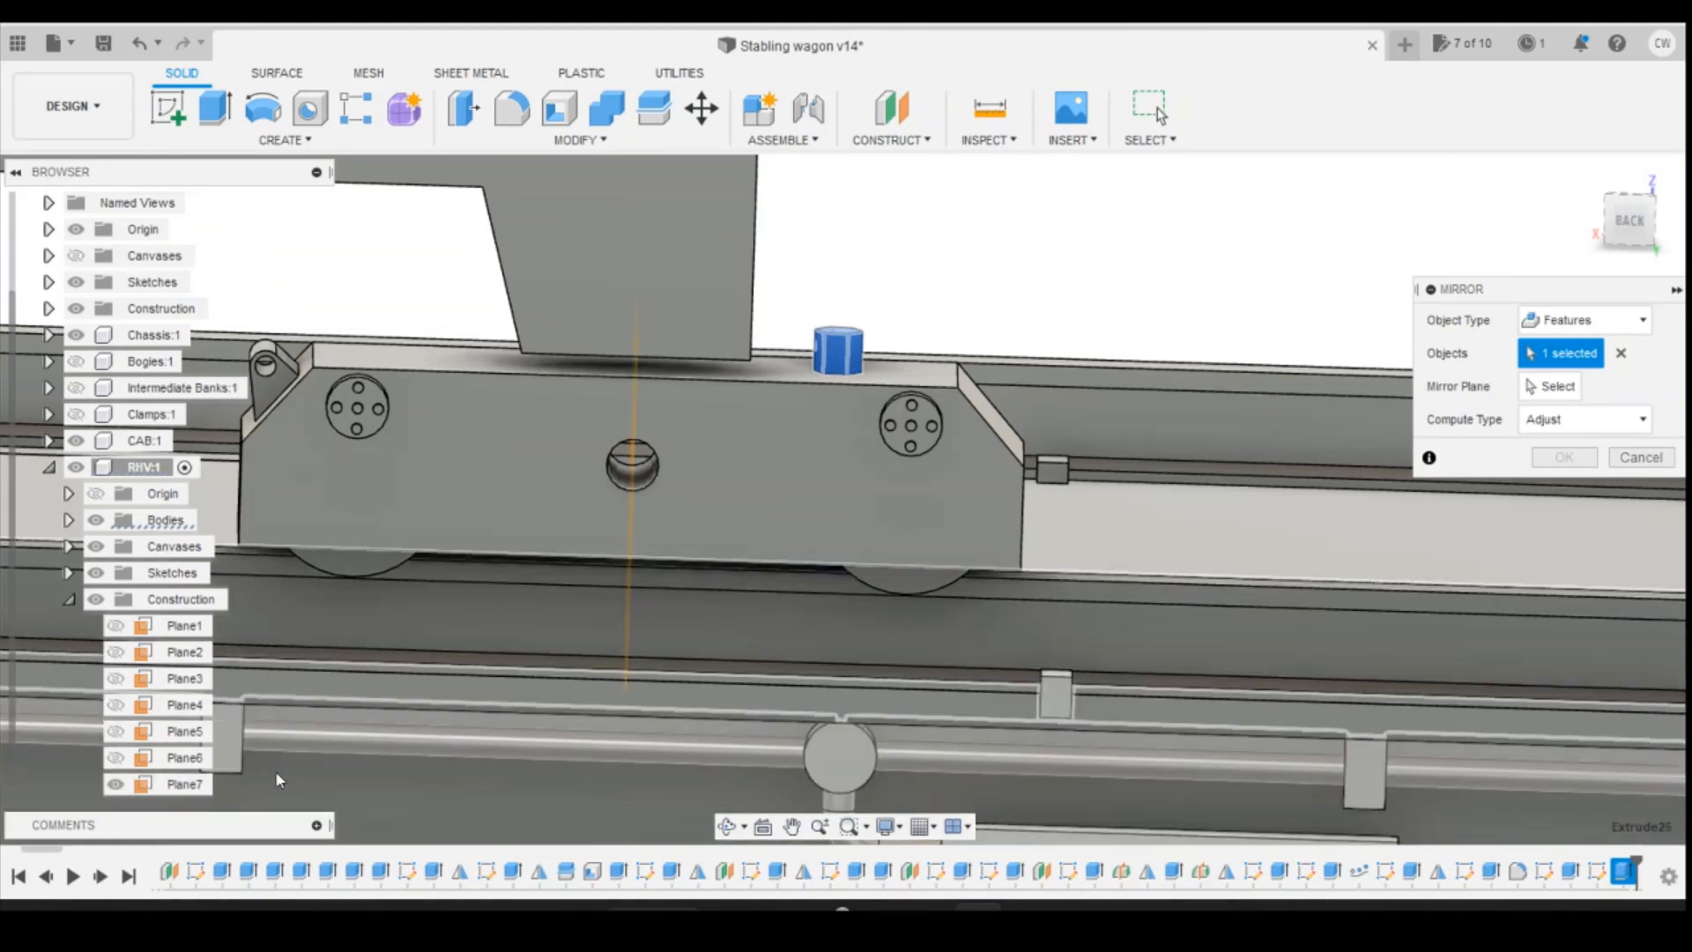
left_click(1552, 386)
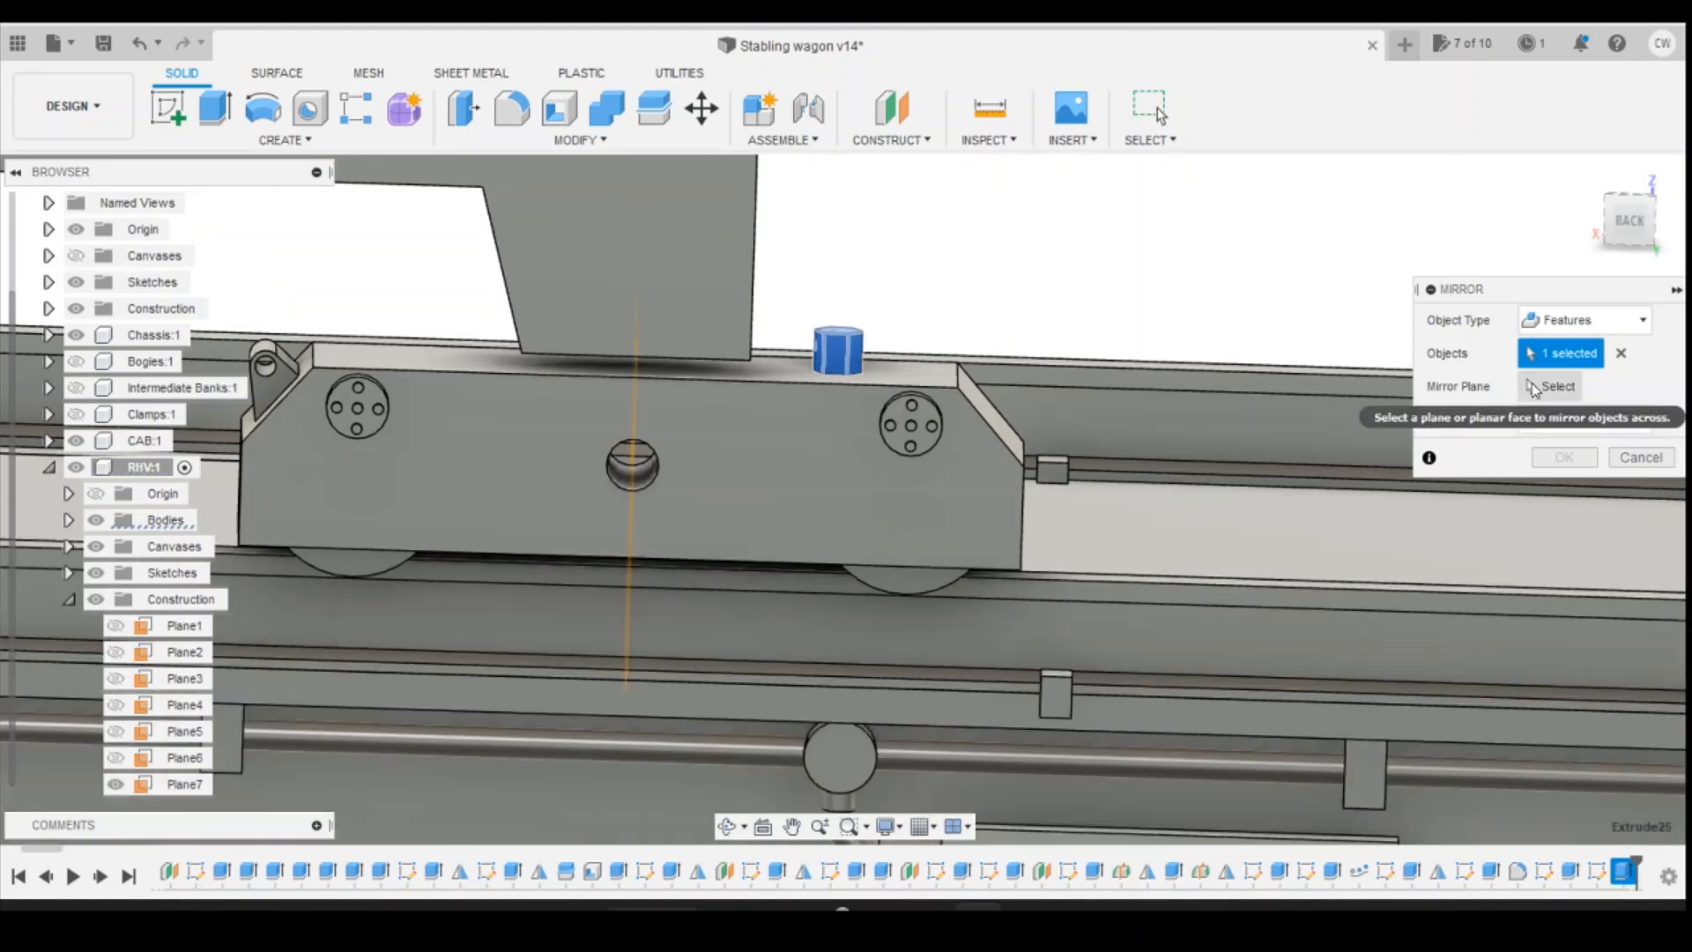
left_click(183, 785)
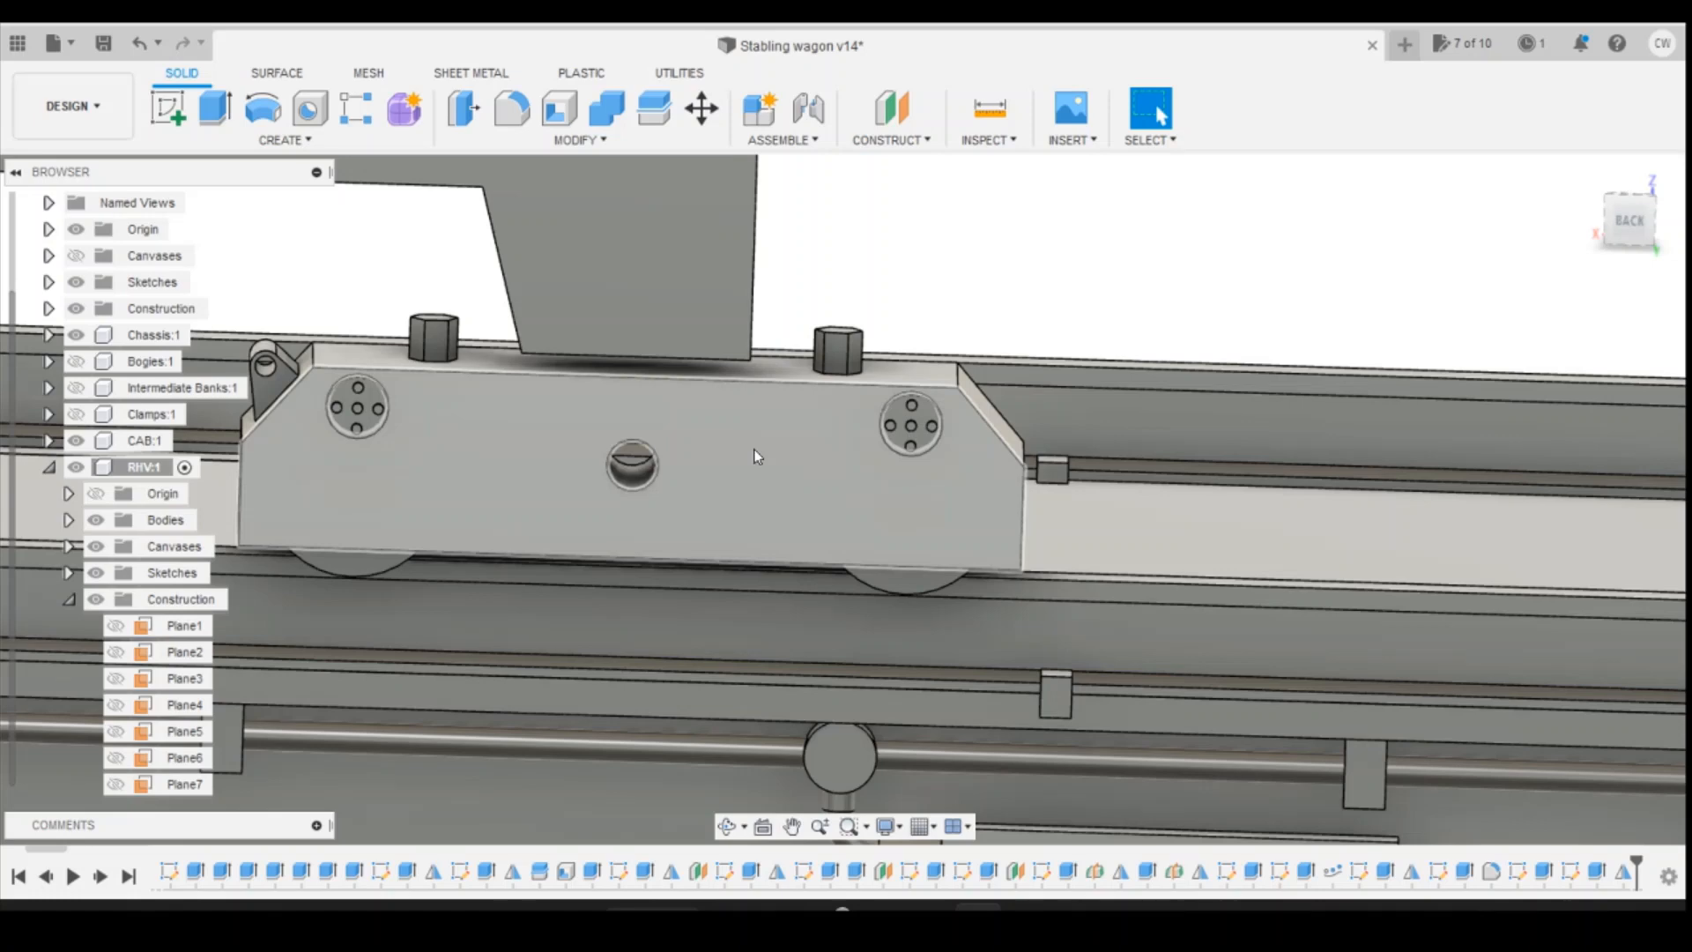
Step: Collapse the RHV component's Construction folder and expand its Bodies folder
scroll(754, 448, "down", 6)
scroll(1243, 538, "down", 3)
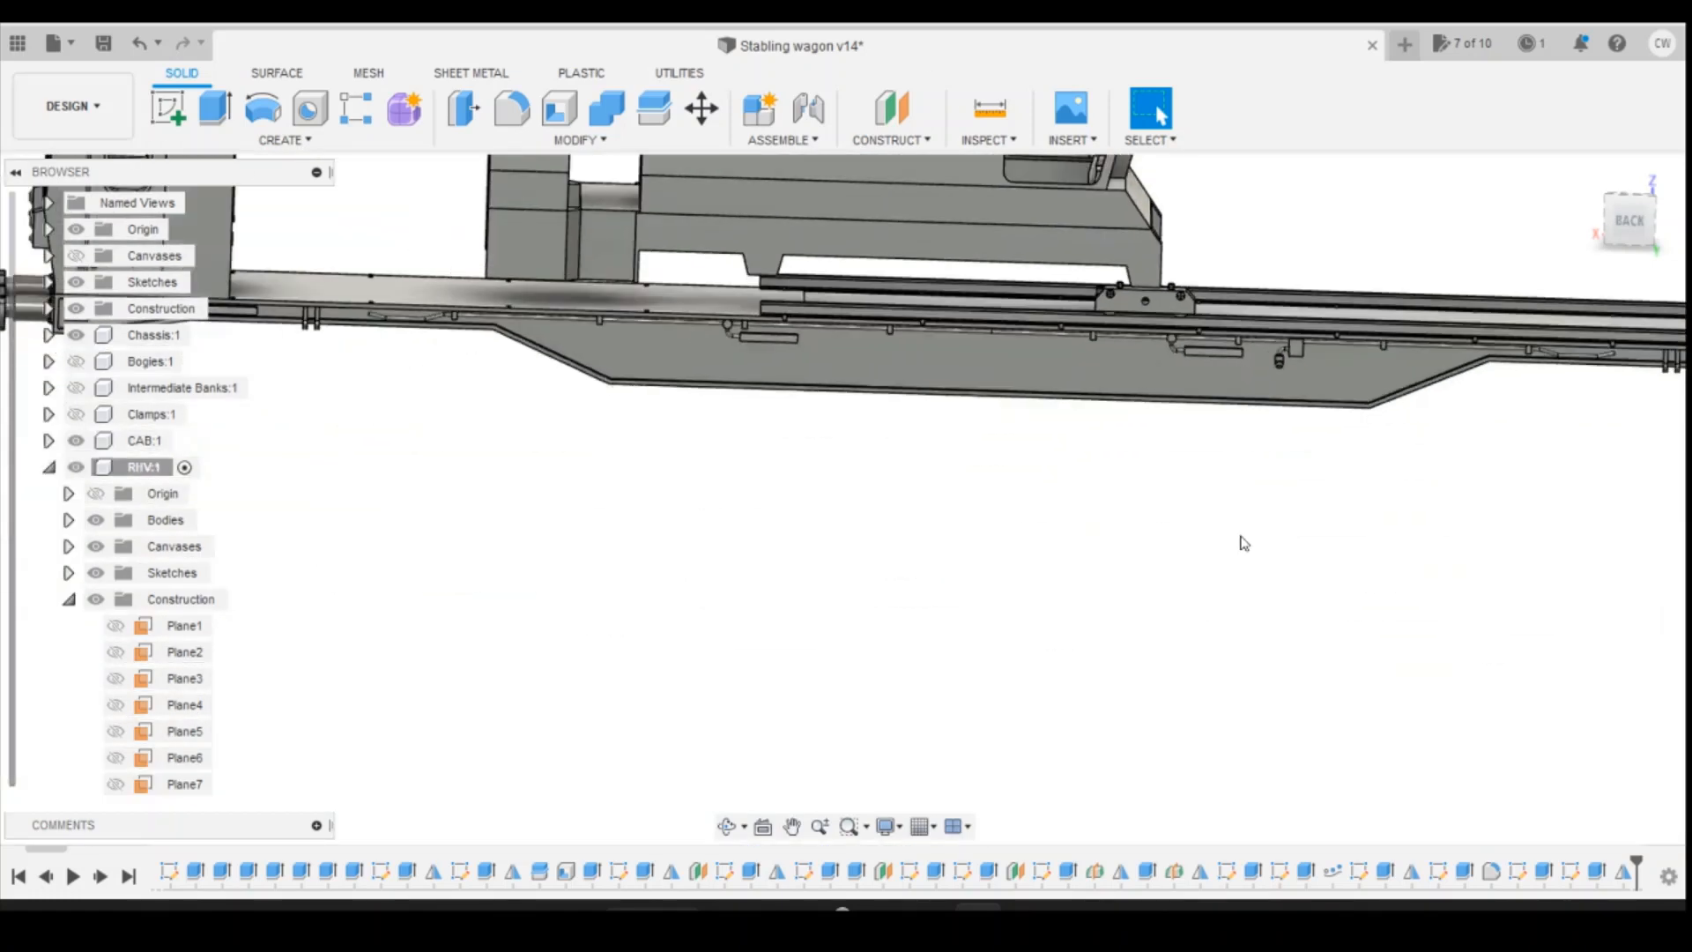
scroll(1113, 432, "up", 2)
scroll(1091, 288, "up", 2)
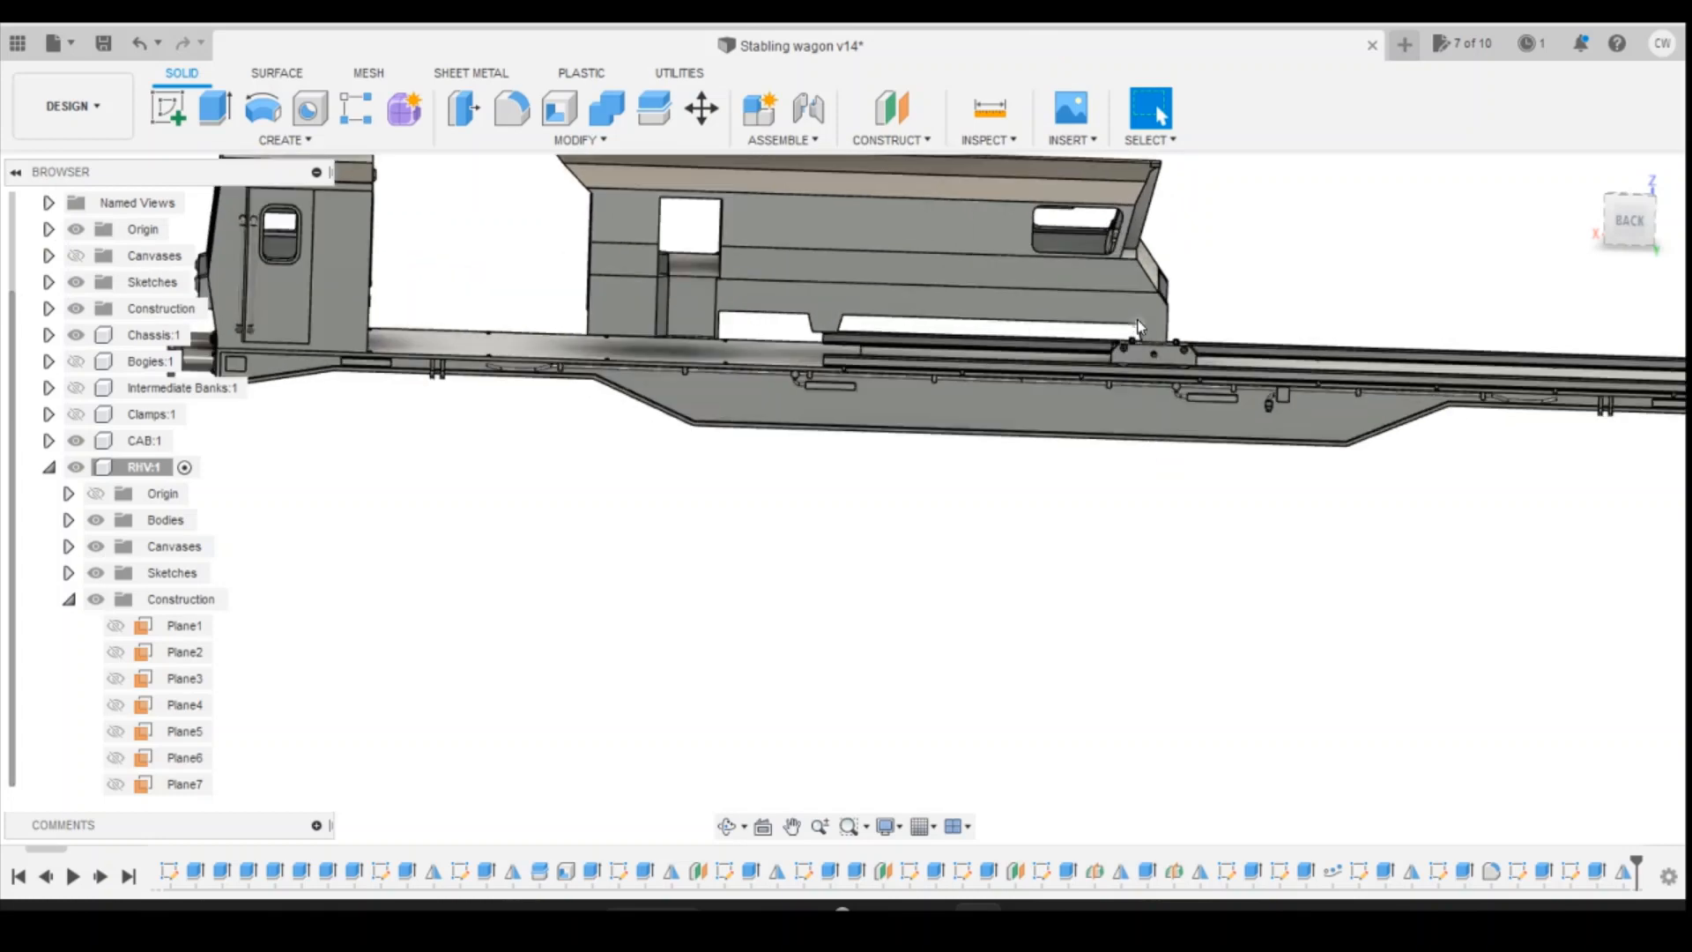
mouse_move(1617, 203)
left_mouse_down()
mouse_move(1589, 172)
mouse_move(1592, 204)
left_mouse_up()
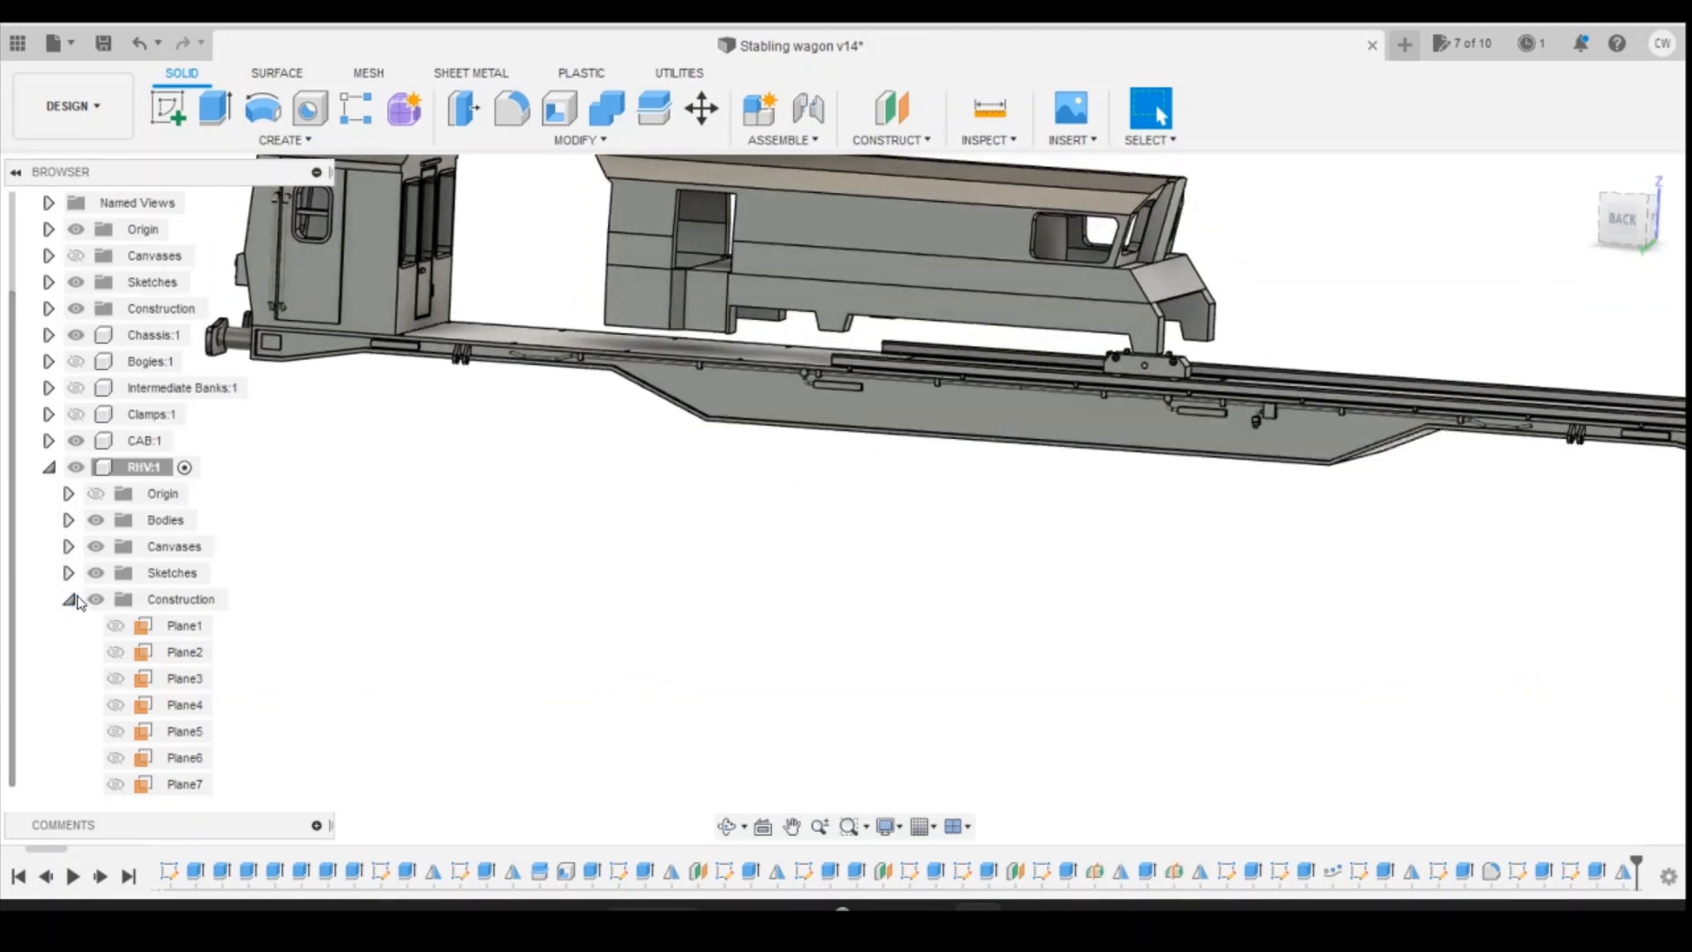
left_click(69, 601)
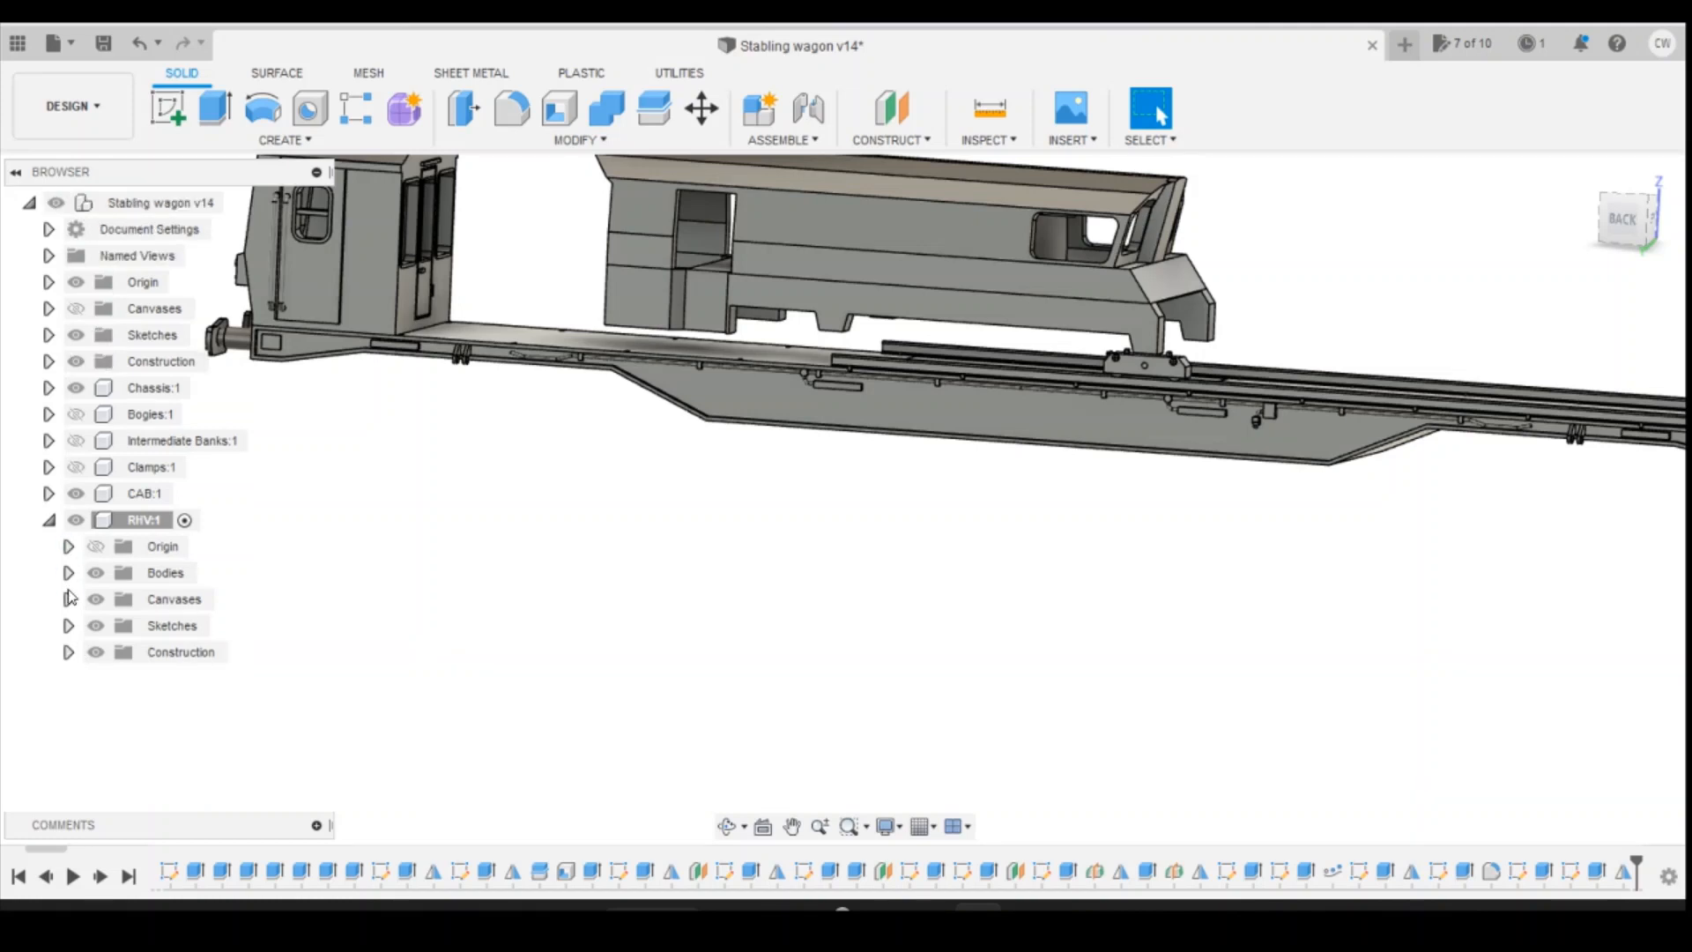
left_click(68, 574)
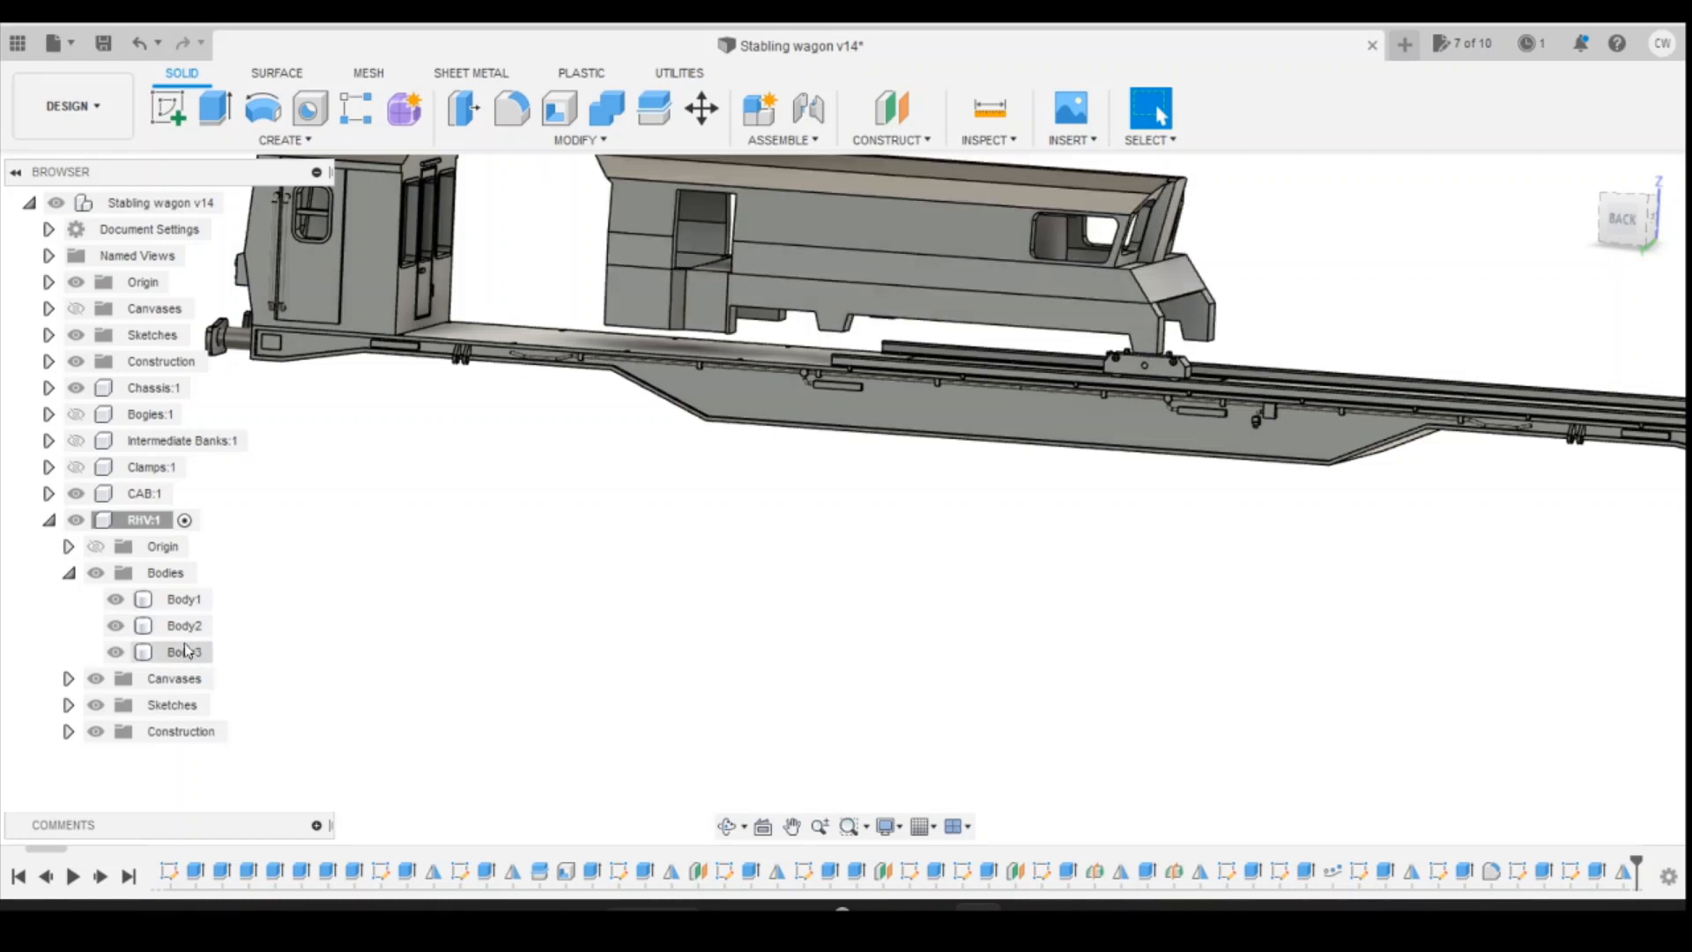
Step: Mirror the side frame Body3 across the wagon's centre plane, Plane1, as a new body
left_click(186, 655)
left_click(284, 139)
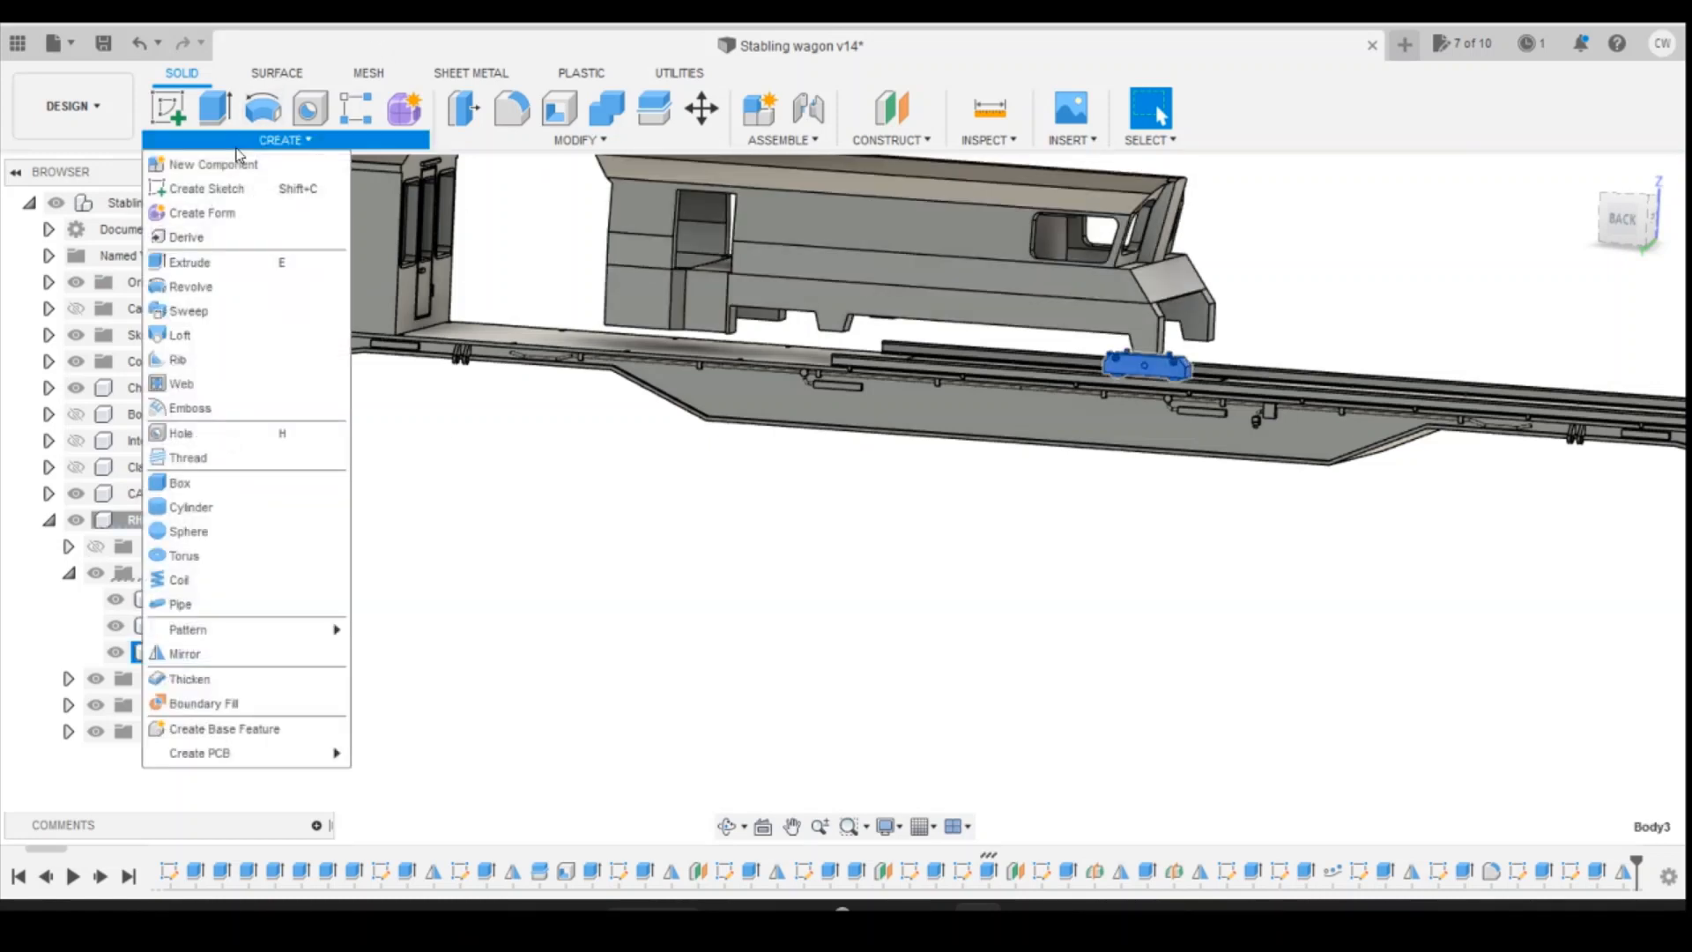
left_click(242, 657)
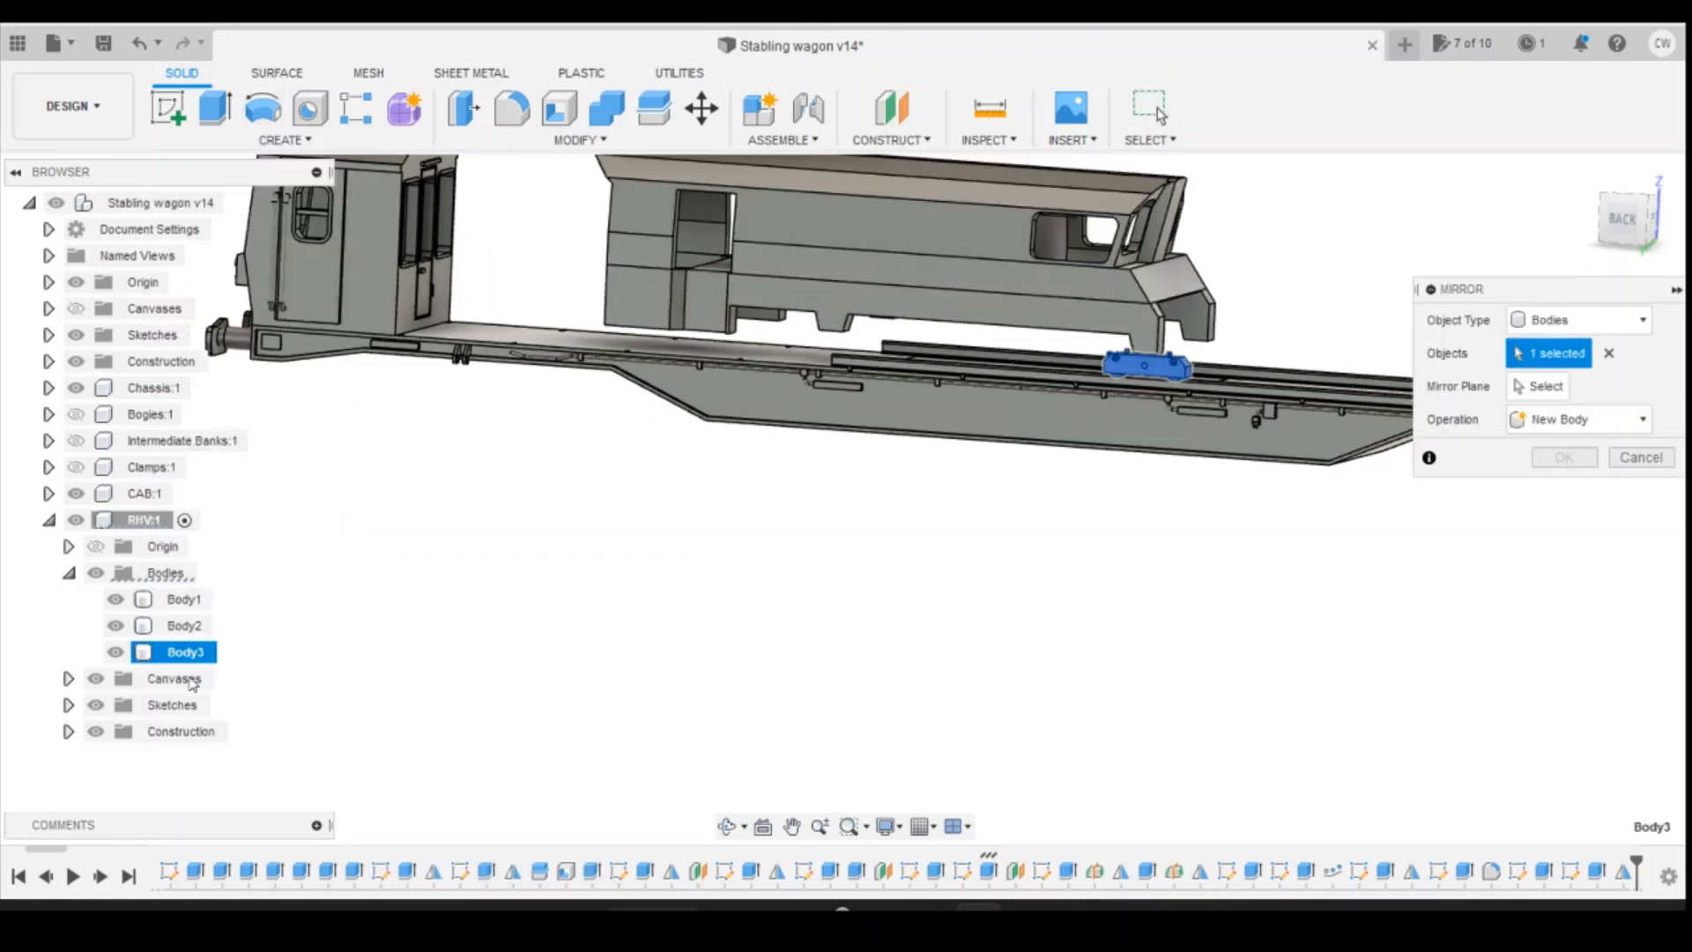
left_click(68, 733)
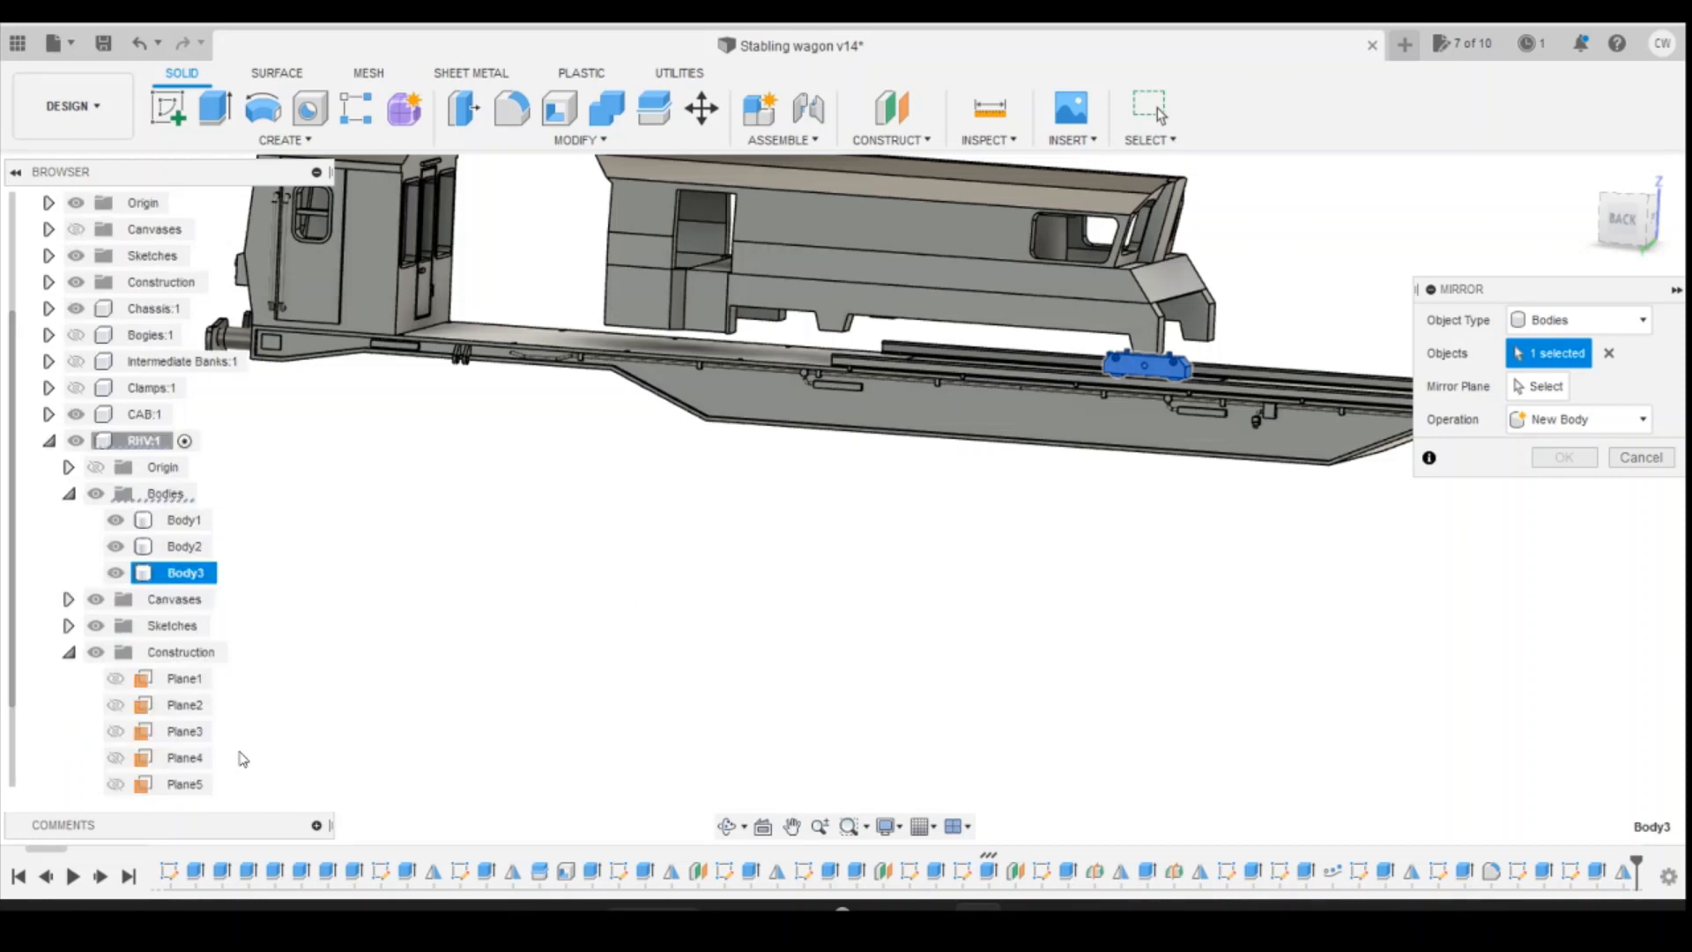
mouse_move(1614, 222)
left_mouse_down()
mouse_move(1569, 211)
mouse_move(1592, 229)
left_mouse_up()
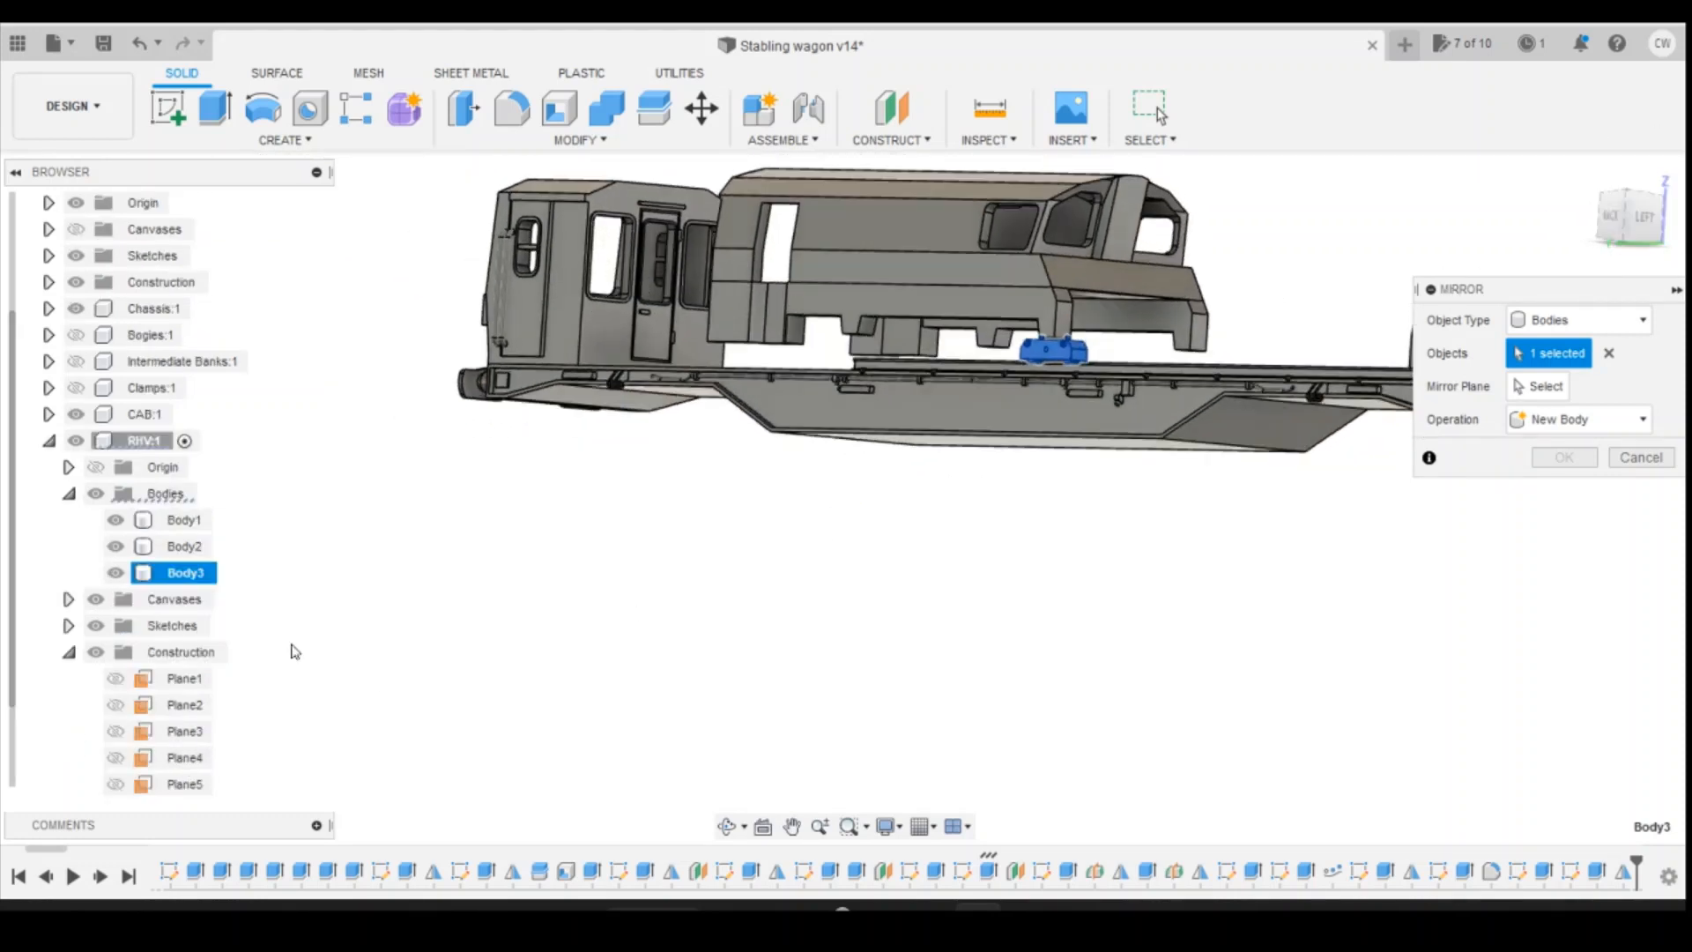
left_click(116, 679)
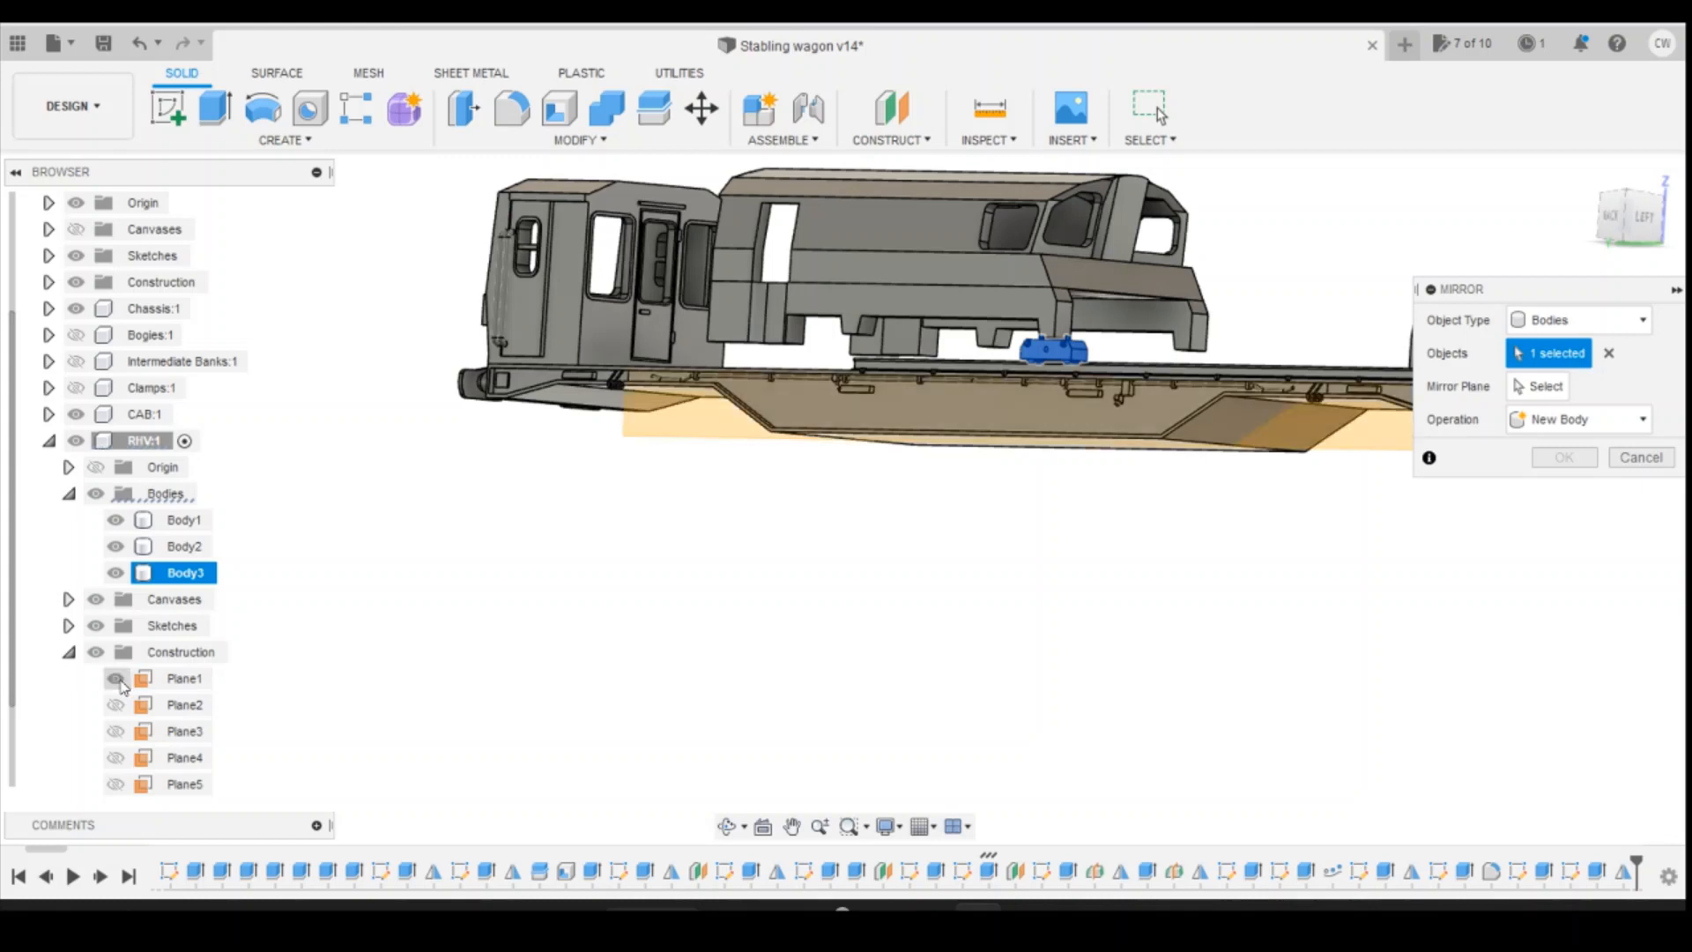
left_click(1643, 218)
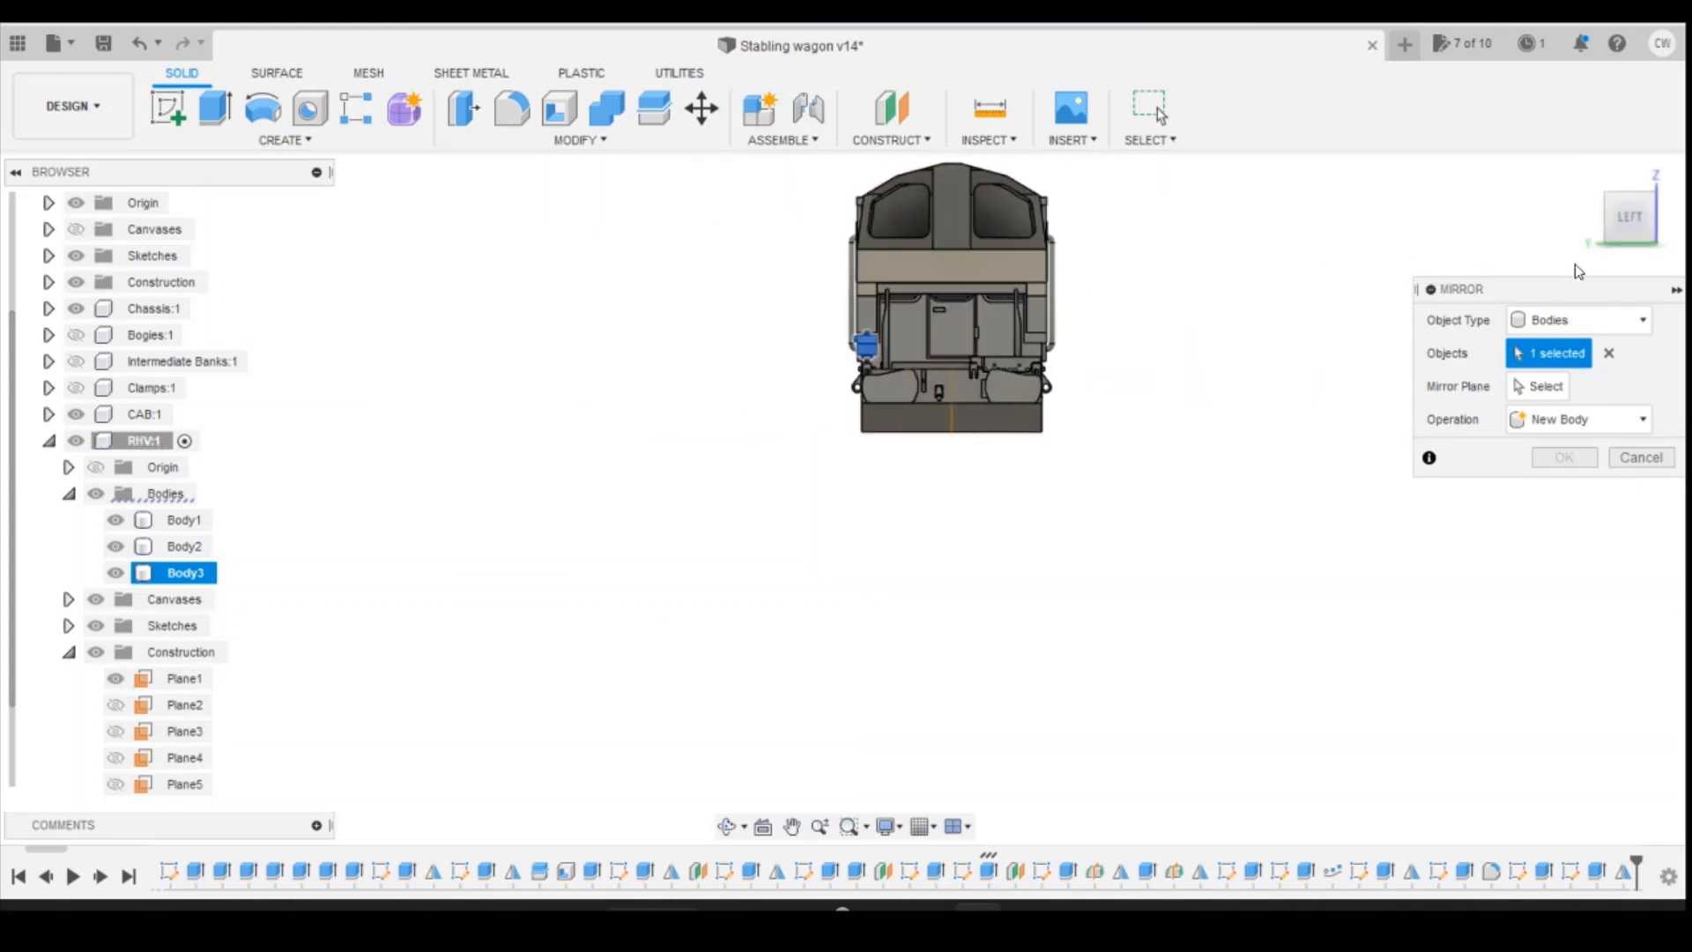
left_click_drag(1626, 222, 1626, 220)
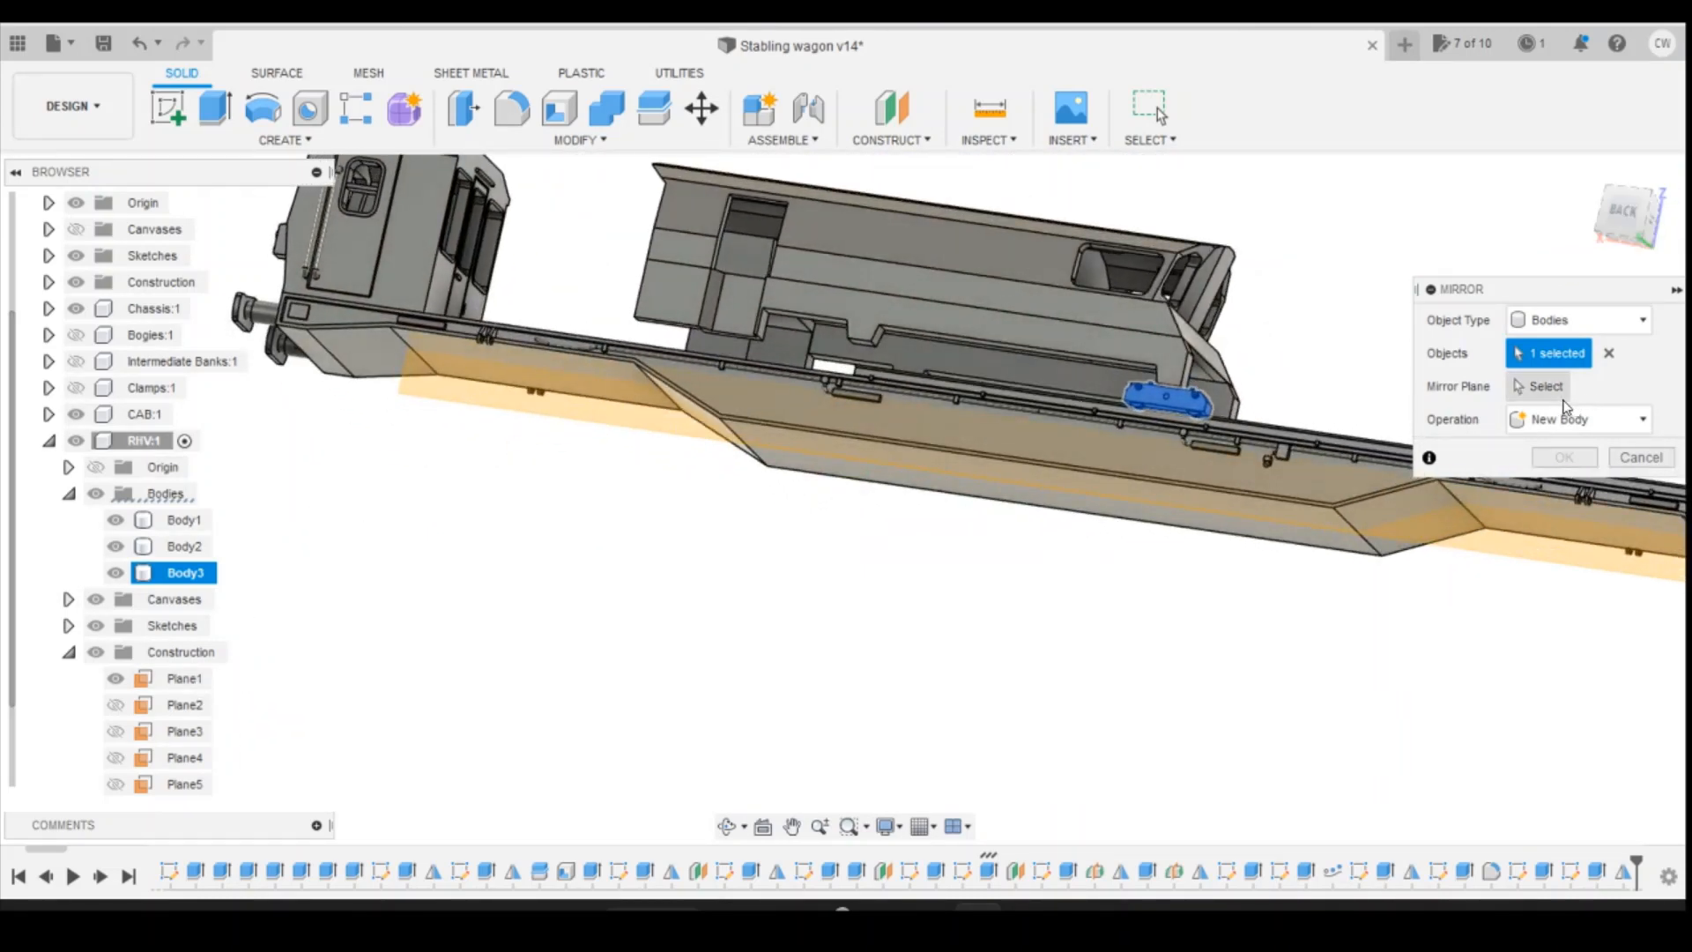
left_click(1541, 386)
left_click(649, 430)
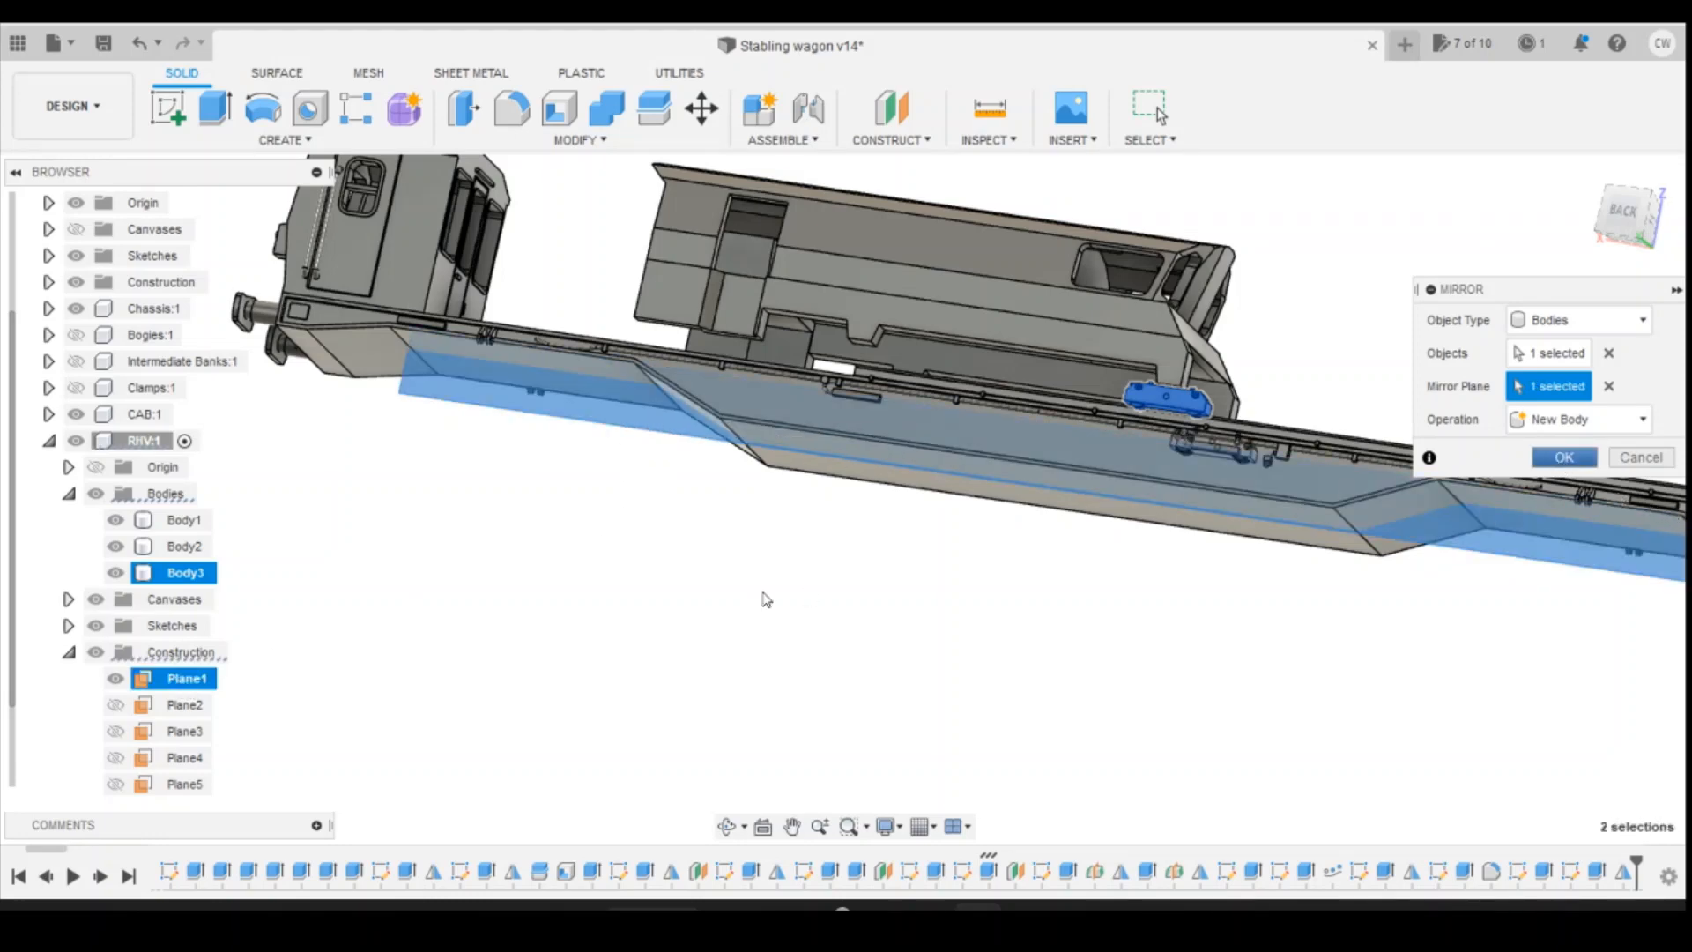
key("Return")
Step: Create copies of both side frames, Body3 and Body4, using Move/Copy with Create Copy enabled
scroll(683, 510, "down", 3)
mouse_move(1627, 217)
left_mouse_down()
mouse_move(1600, 247)
mouse_move(1586, 198)
mouse_move(1560, 211)
mouse_move(1617, 213)
mouse_move(1590, 196)
mouse_move(1586, 251)
mouse_move(1627, 216)
left_mouse_up()
left_click(181, 573)
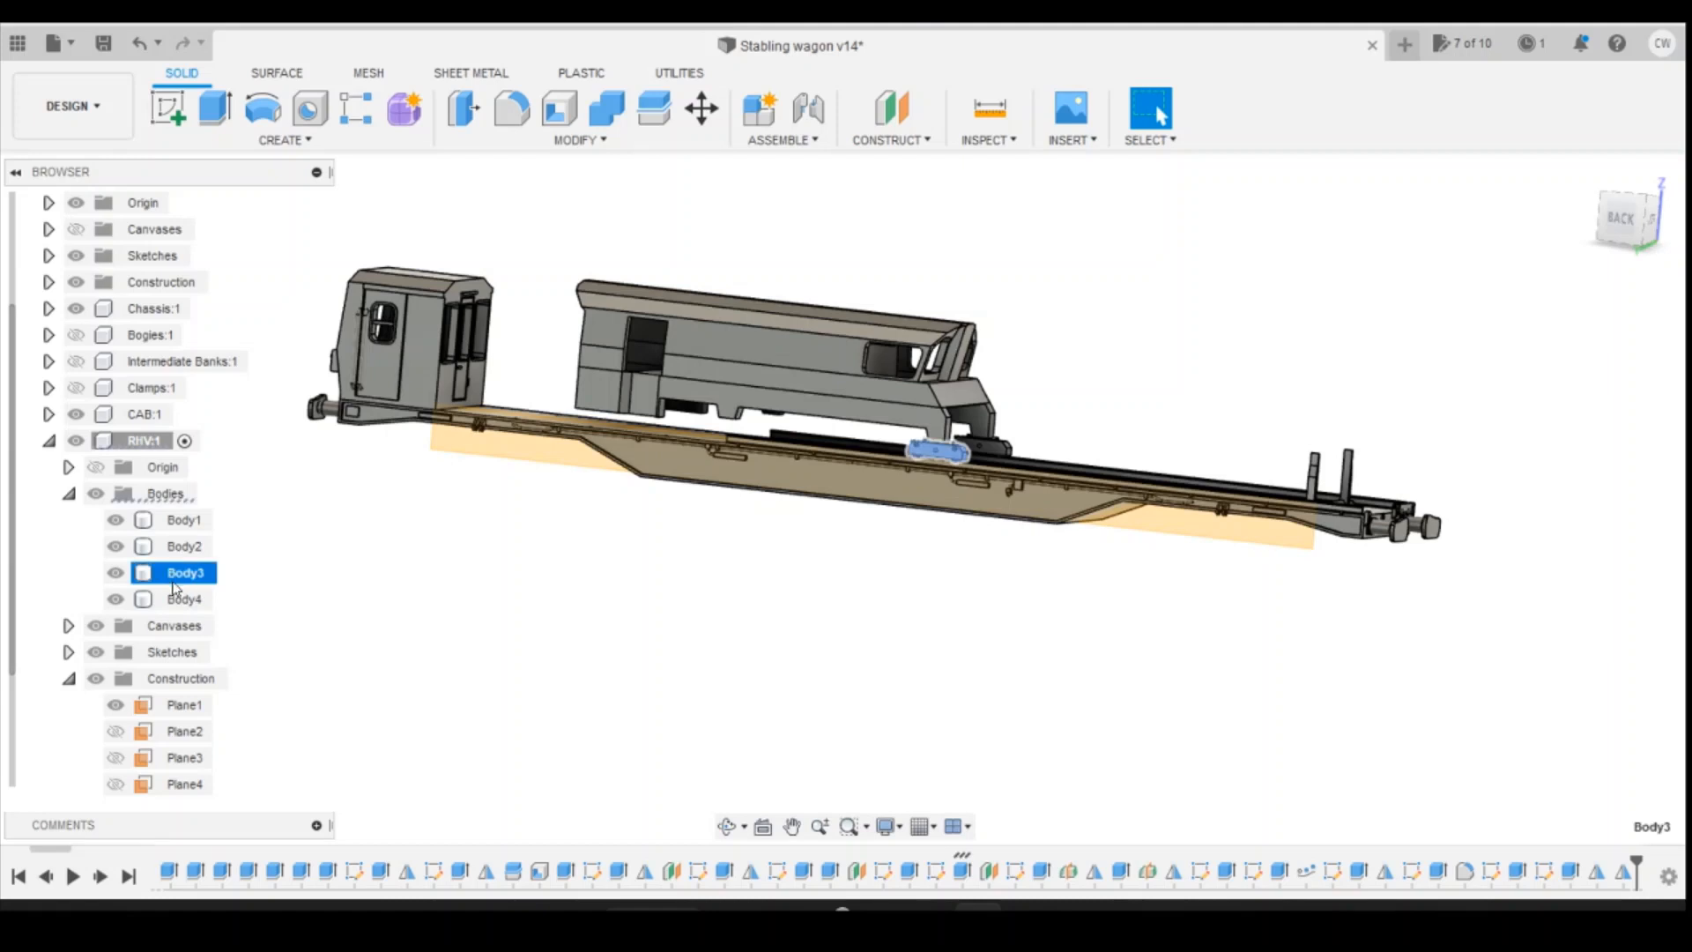
left_click(179, 601, "ctrl")
right_click(179, 601)
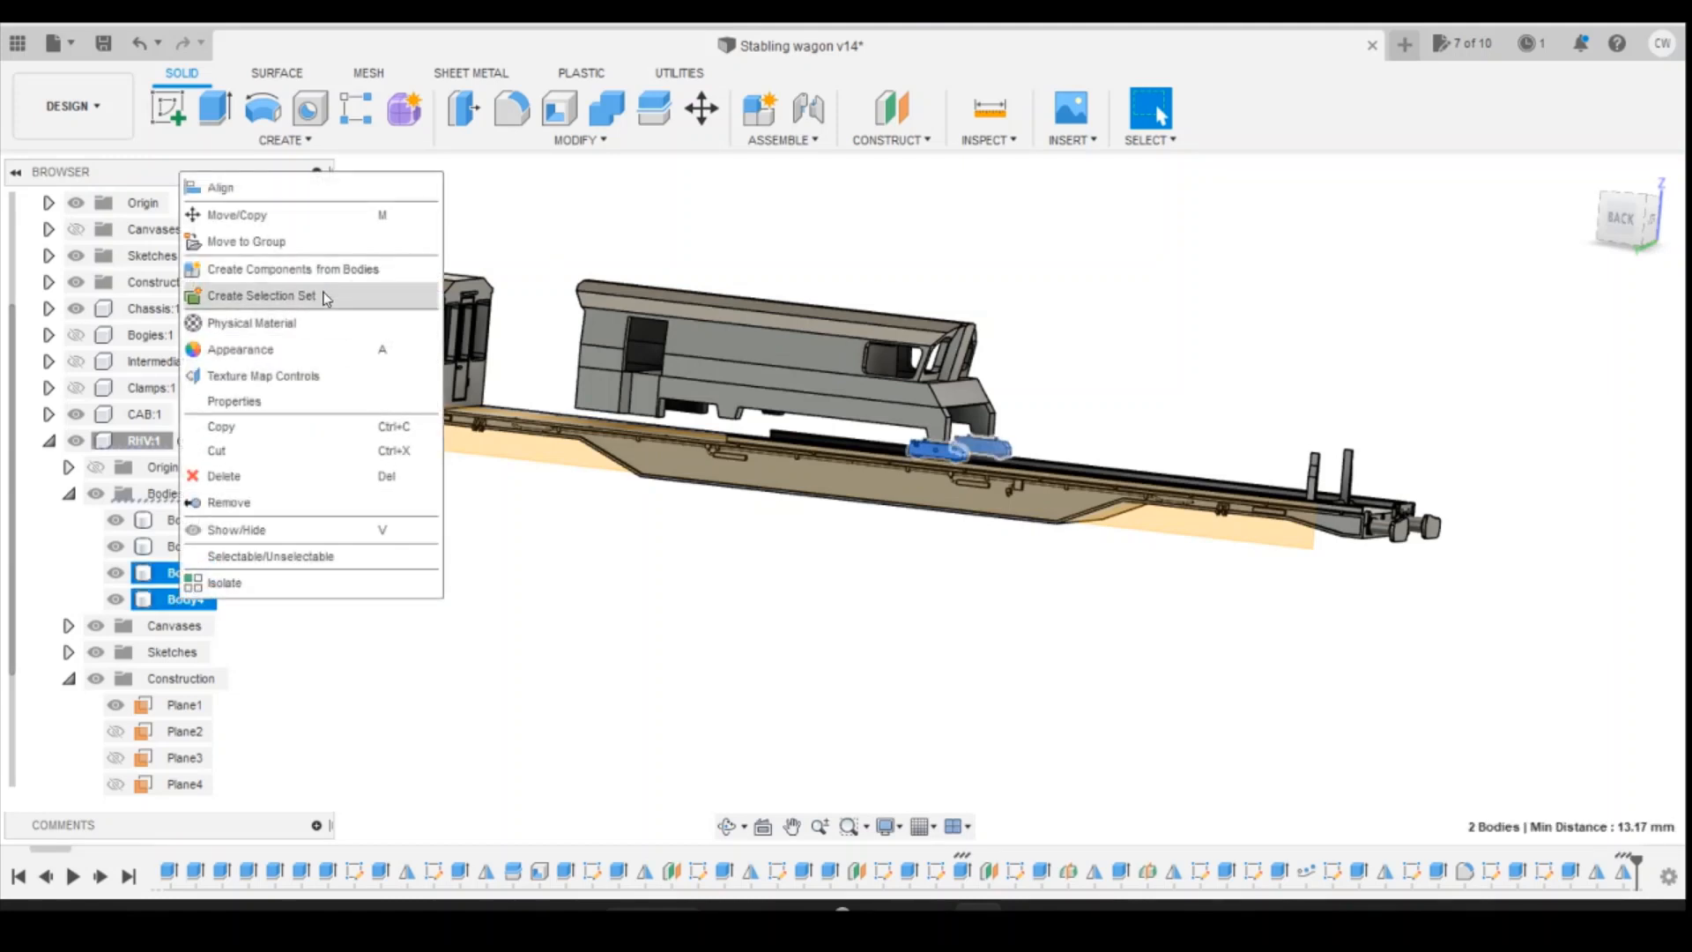
left_click(319, 223)
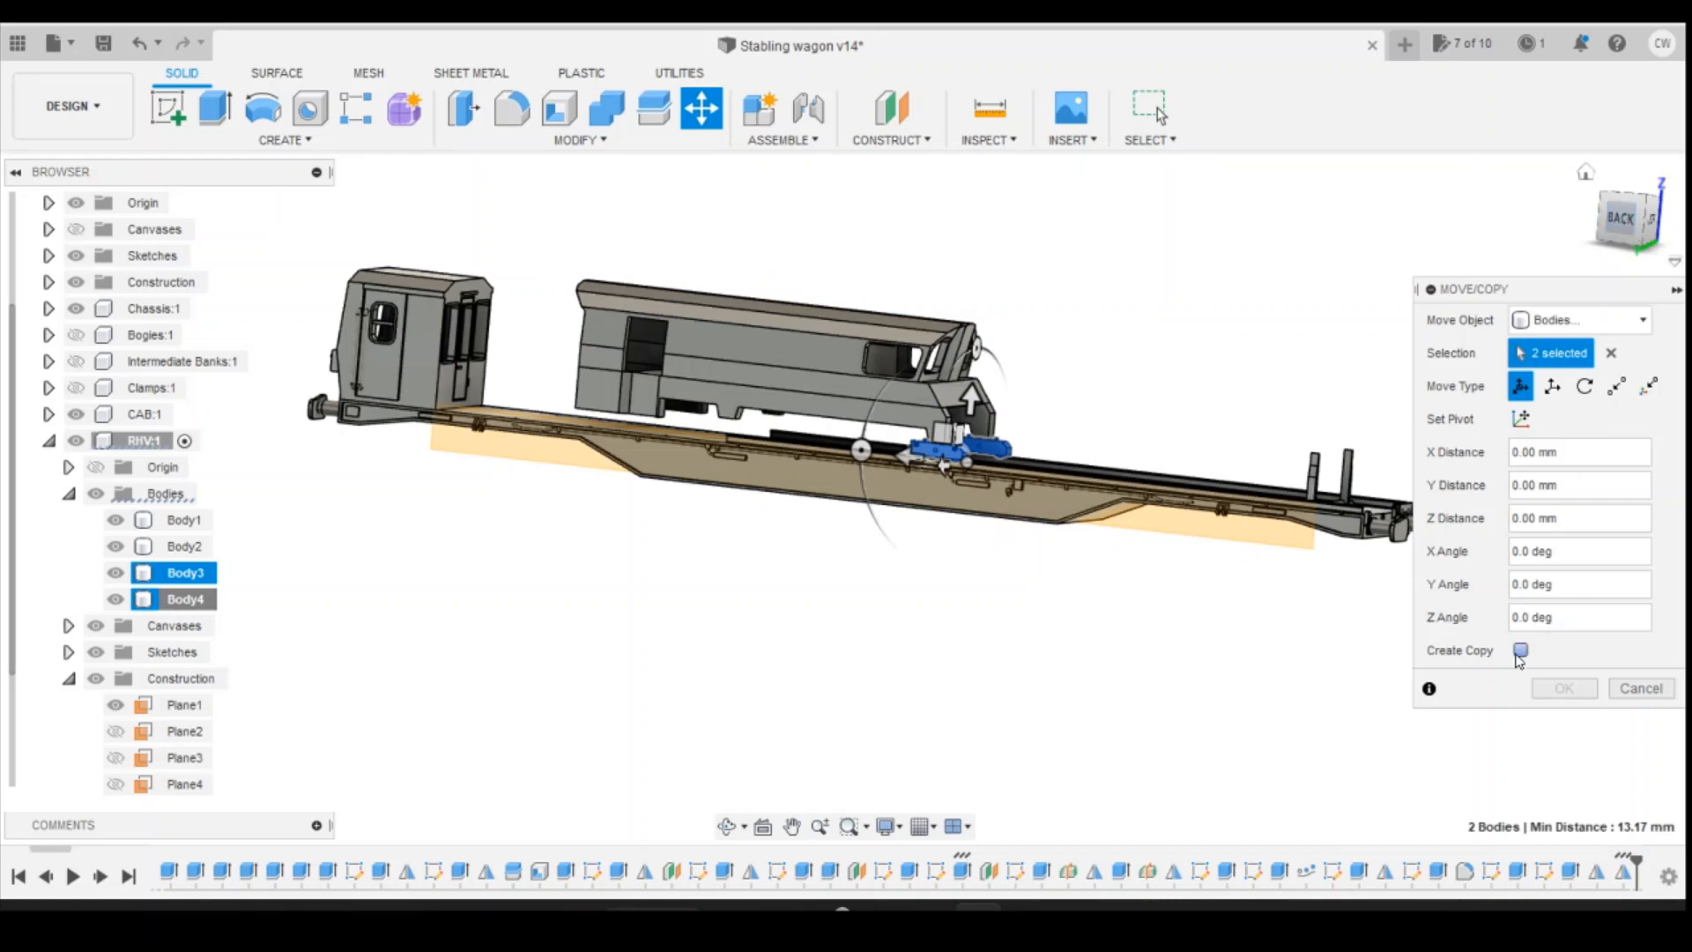
left_click(1521, 650)
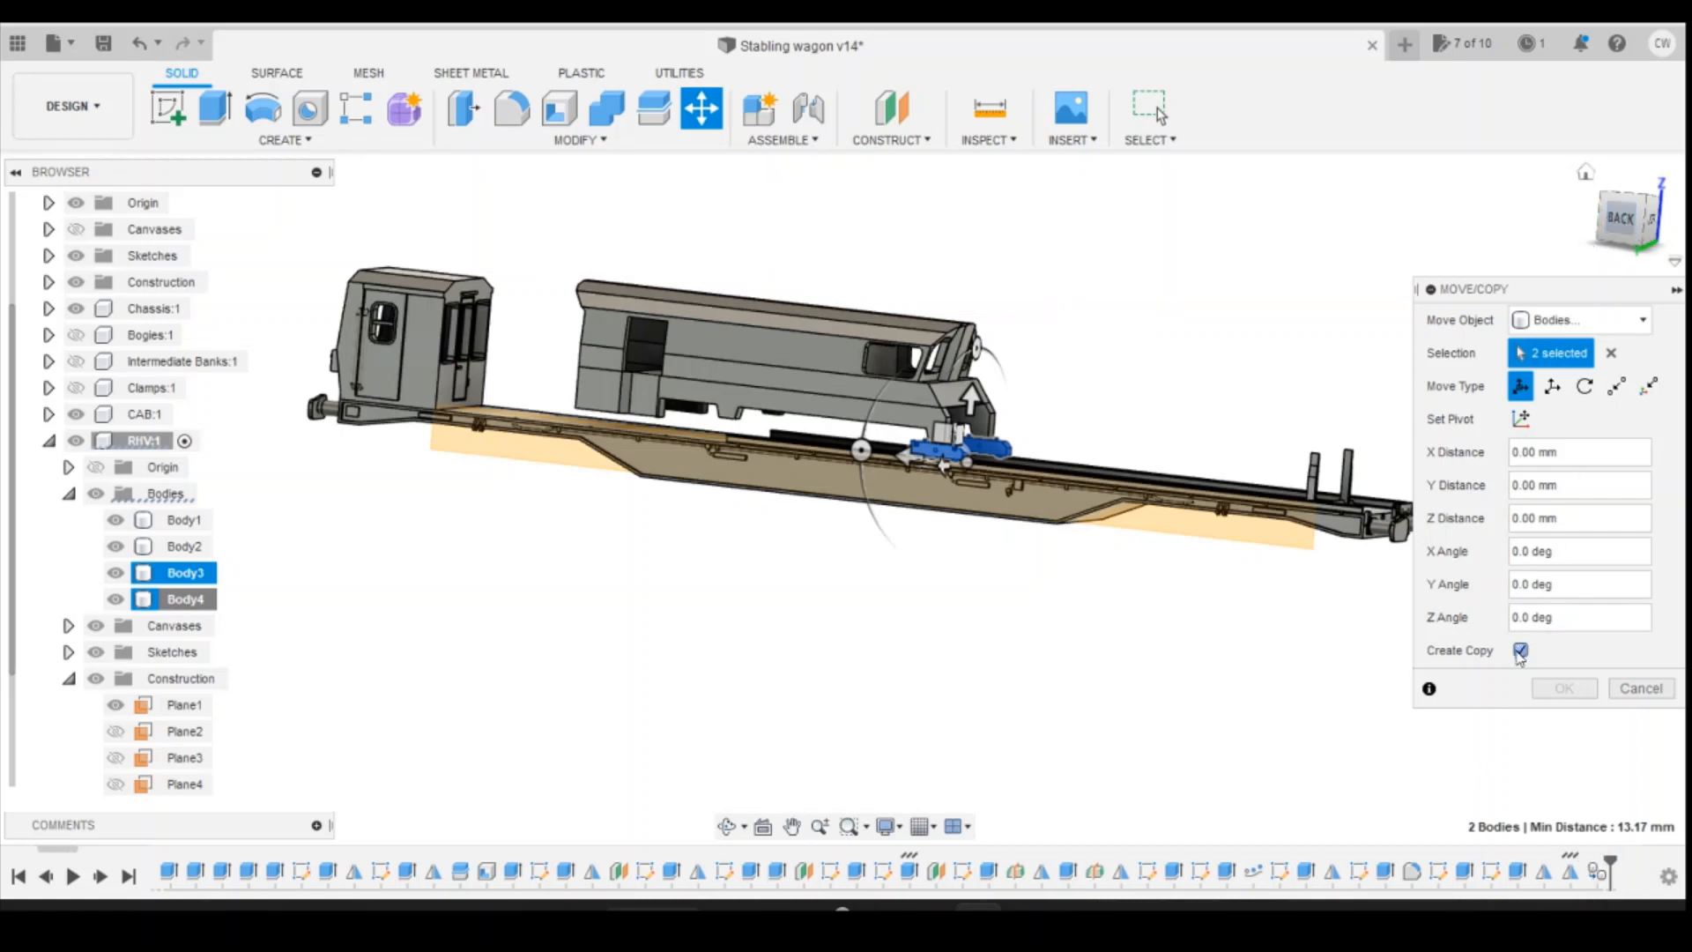
Step: Move the copied pair of side frames 29 mm along X so they sit beneath the cab's other pair of legs
left_click(1618, 221)
scroll(997, 377, "up", 8)
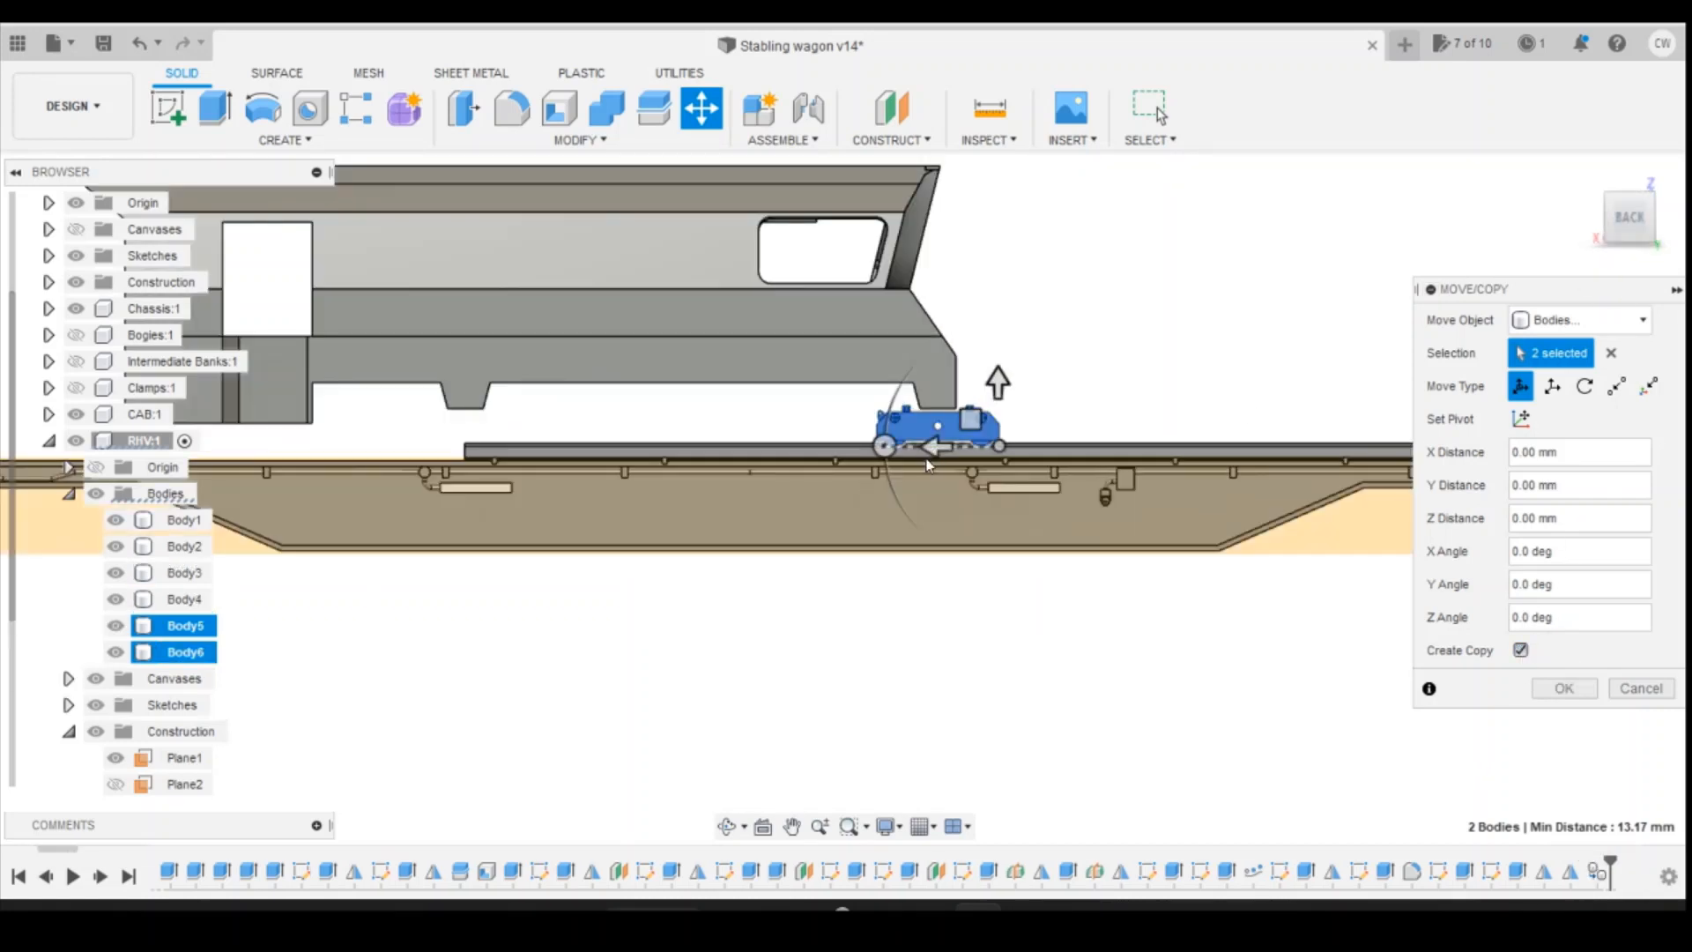
scroll(1113, 468, "down", 2)
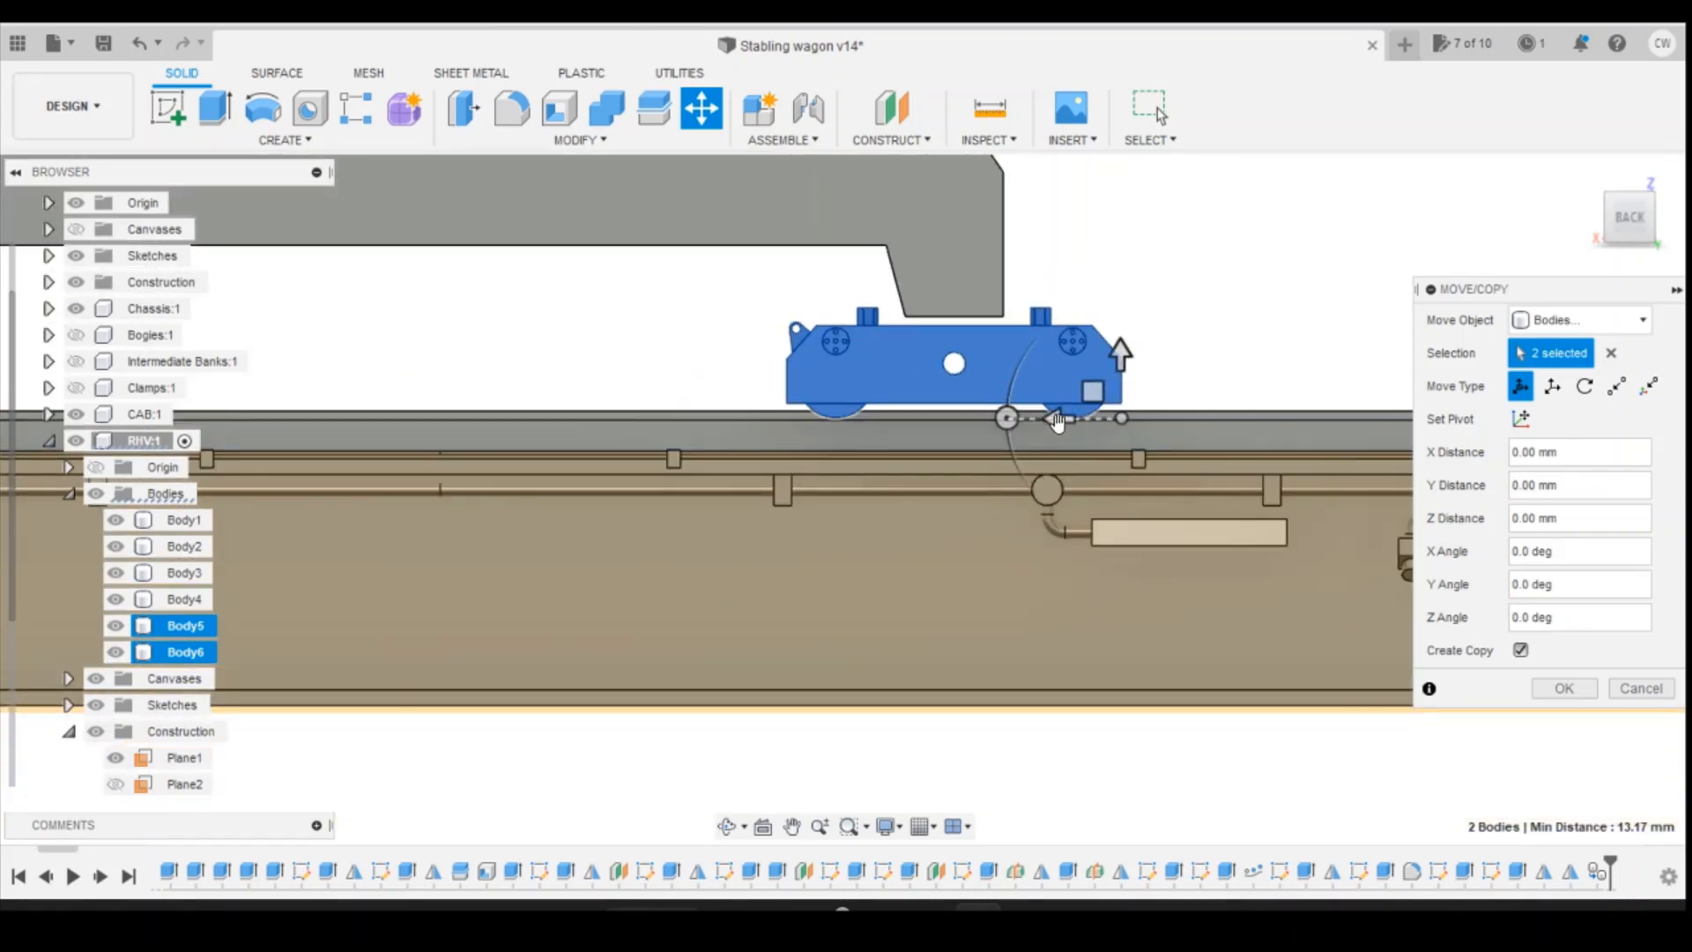
left_click_drag(1058, 421, 820, 459)
scroll(1260, 641, "down", 3)
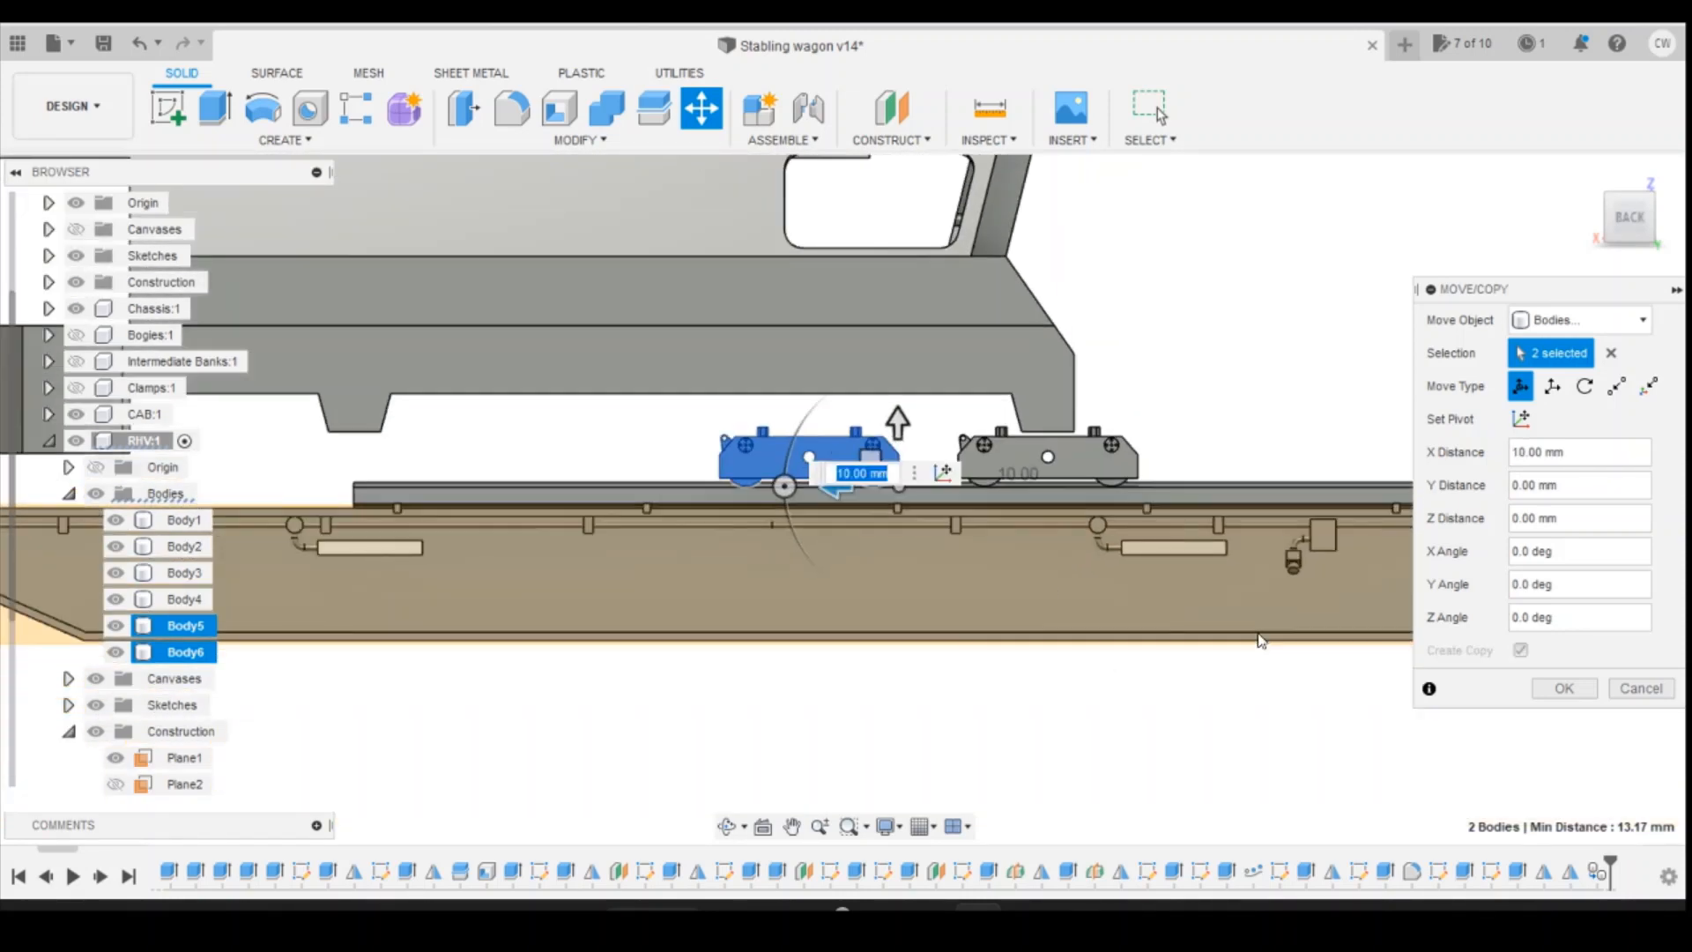
scroll(1260, 641, "down", 2)
left_click_drag(924, 527, 578, 526)
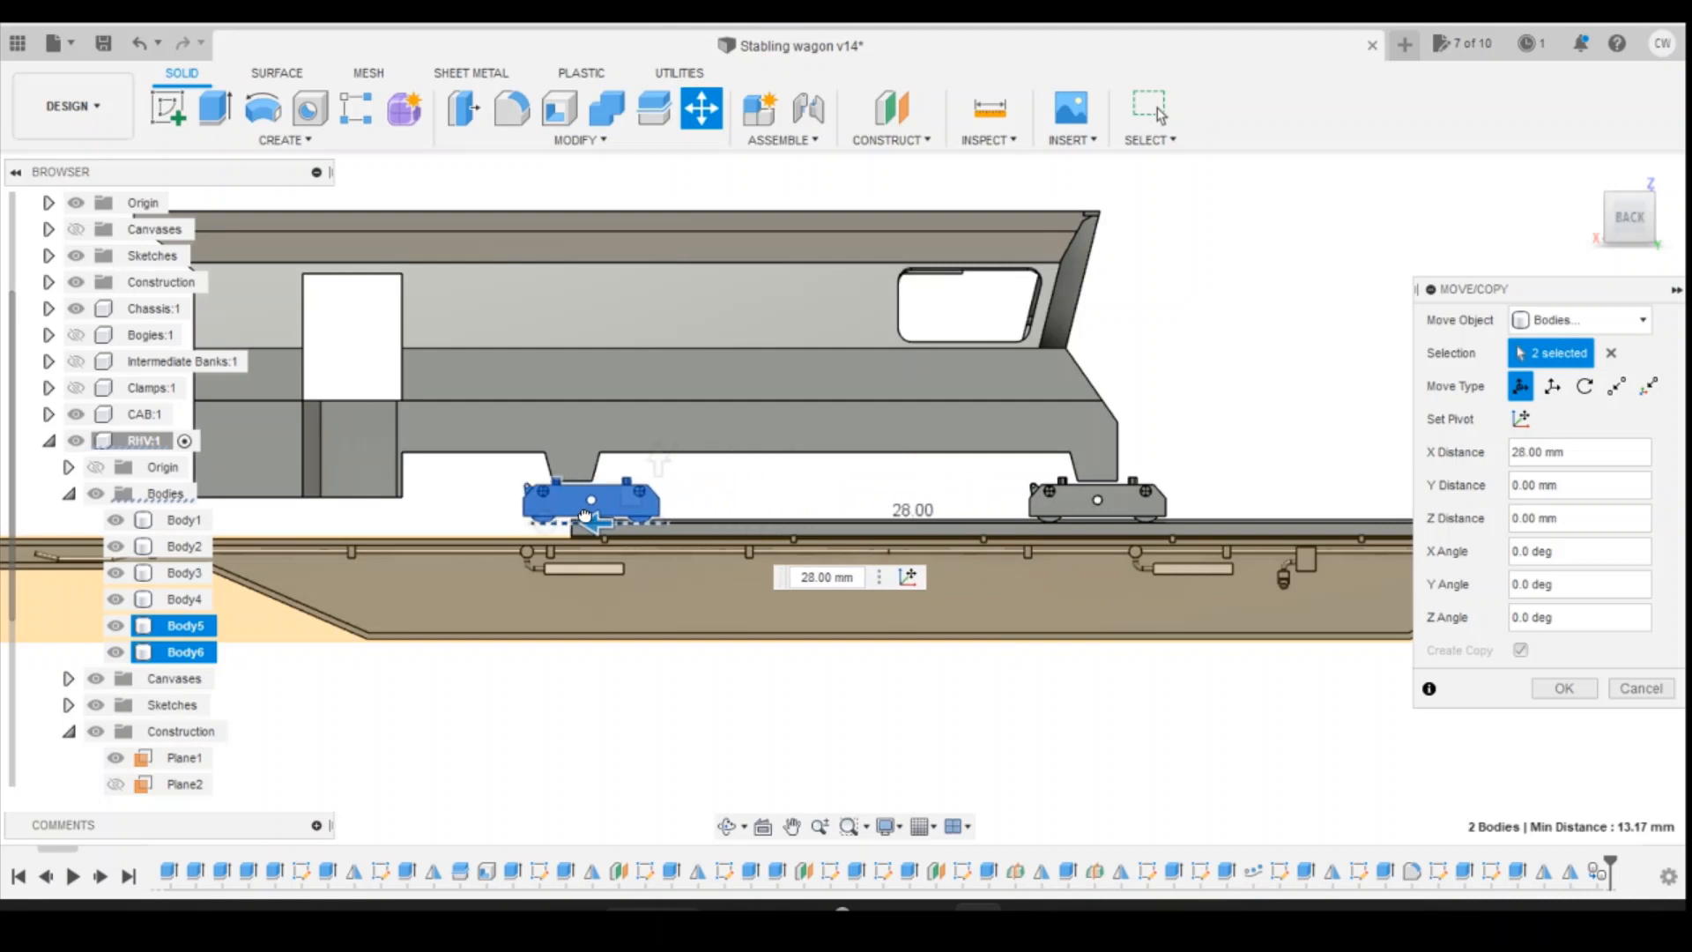
scroll(941, 638, "up", 3)
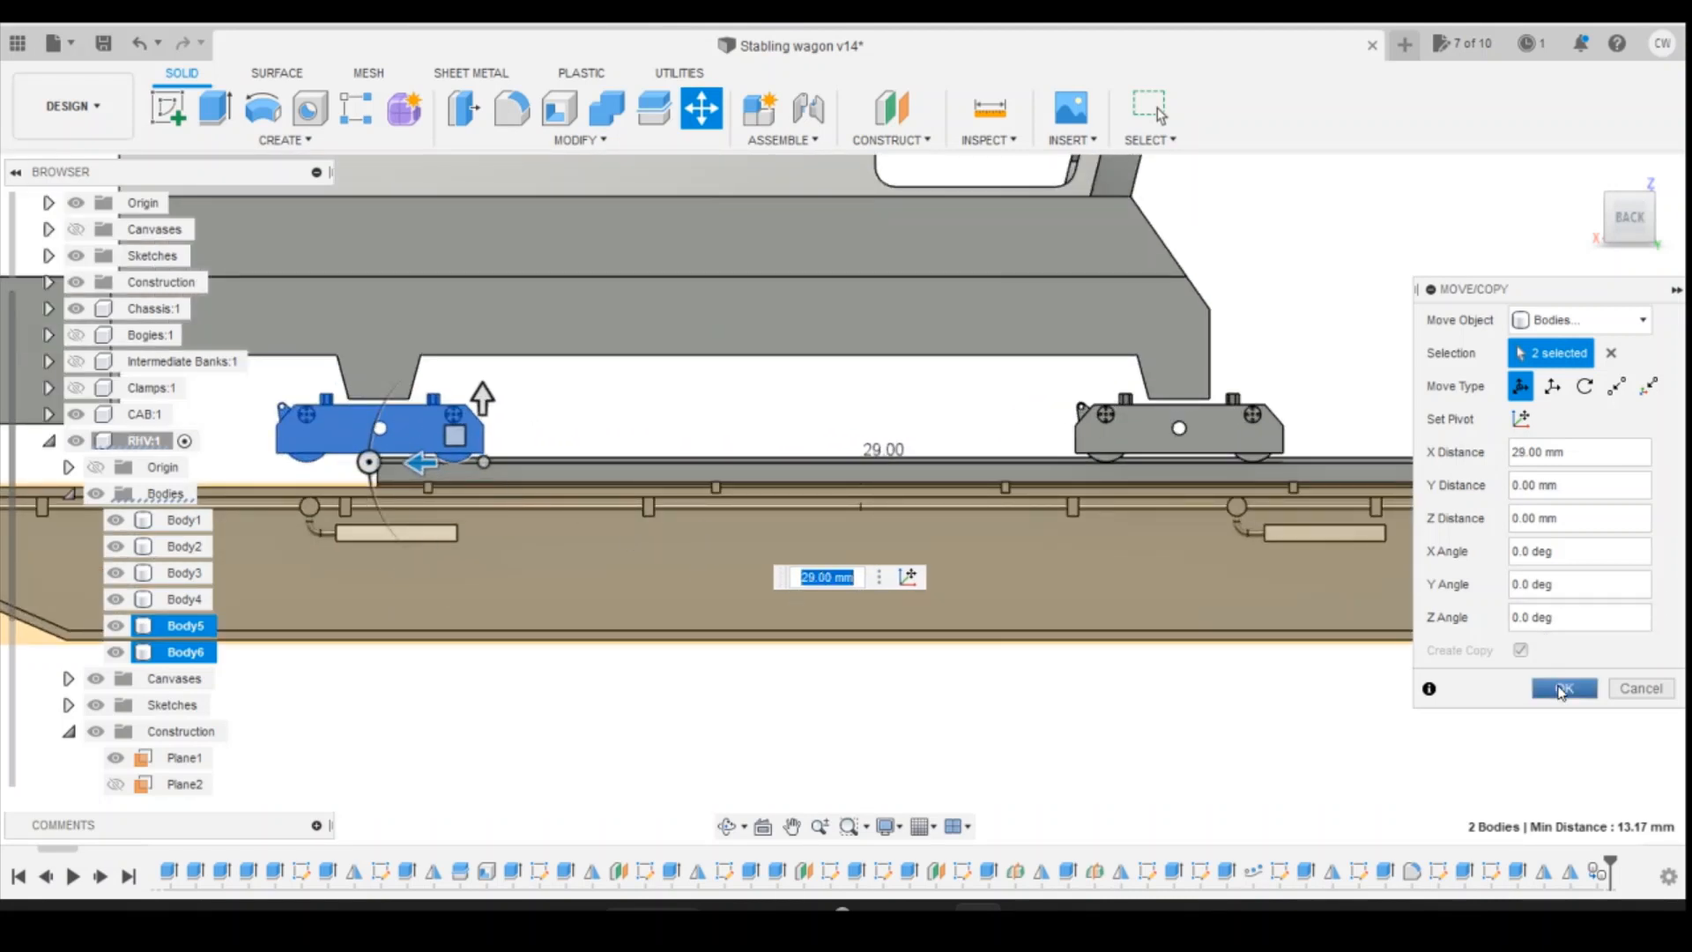
key("Return")
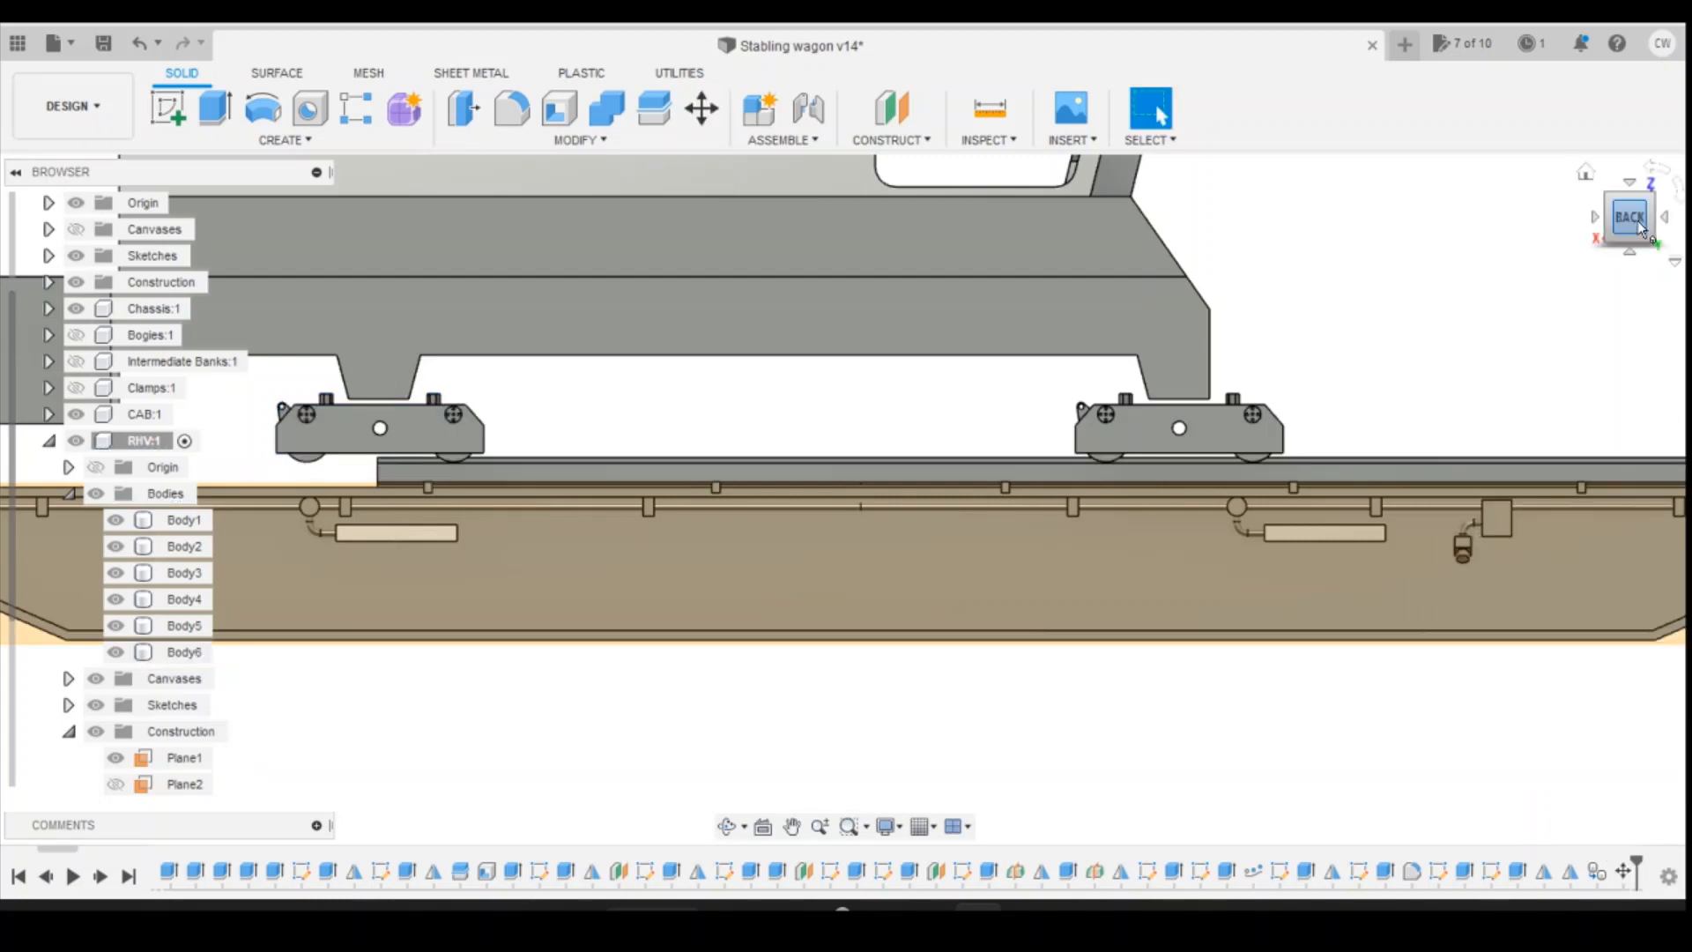
Step: Try to extrude the near rail's end face 3.5 mm as a new body while the RHV component is active
left_click_drag(1642, 227, 1556, 245)
scroll(756, 491, "up", 3)
scroll(956, 540, "down", 5)
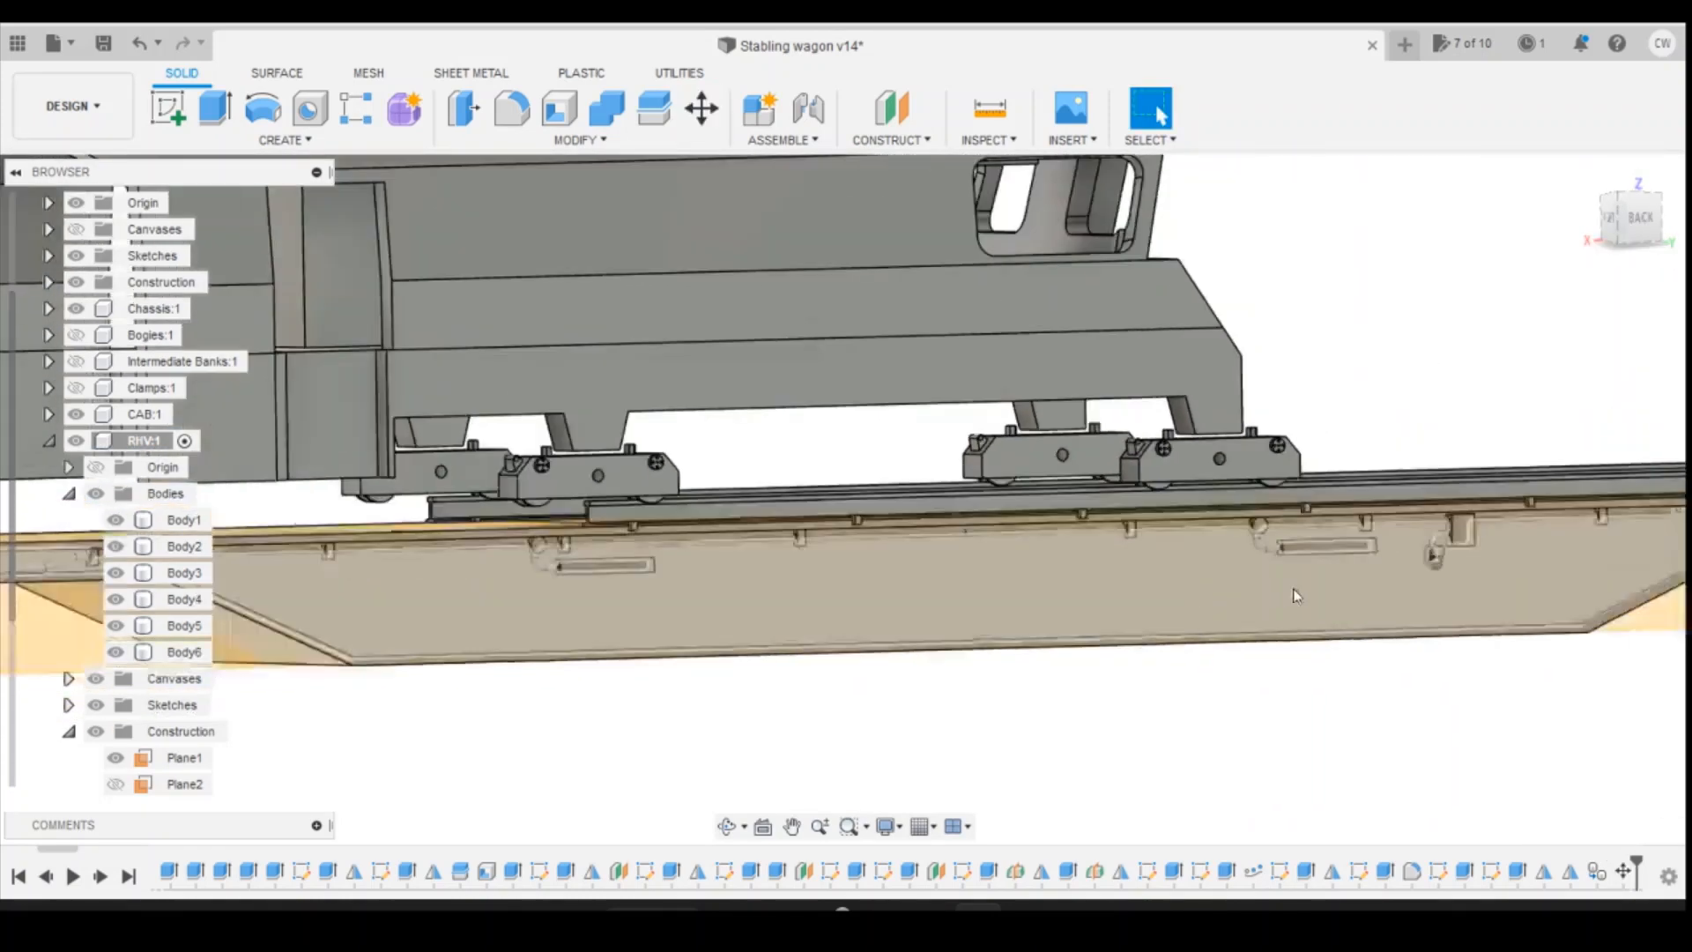
scroll(529, 577, "up", 6)
scroll(638, 457, "up", 3)
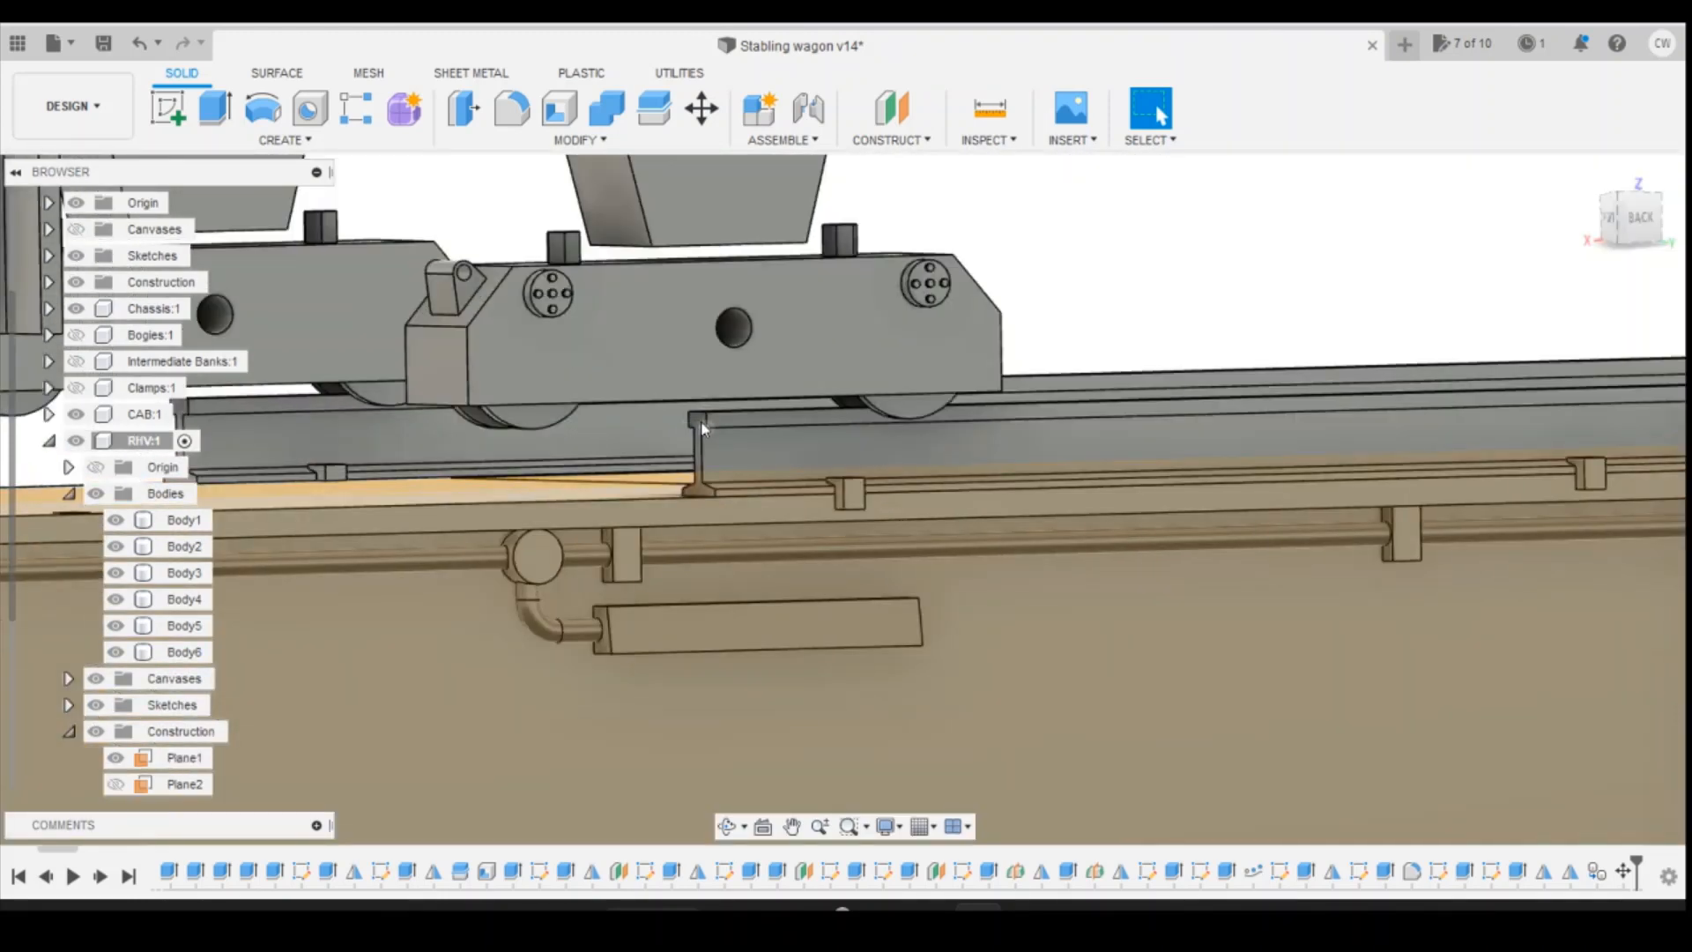
scroll(703, 430, "up", 3)
left_click(694, 421)
right_click(696, 427)
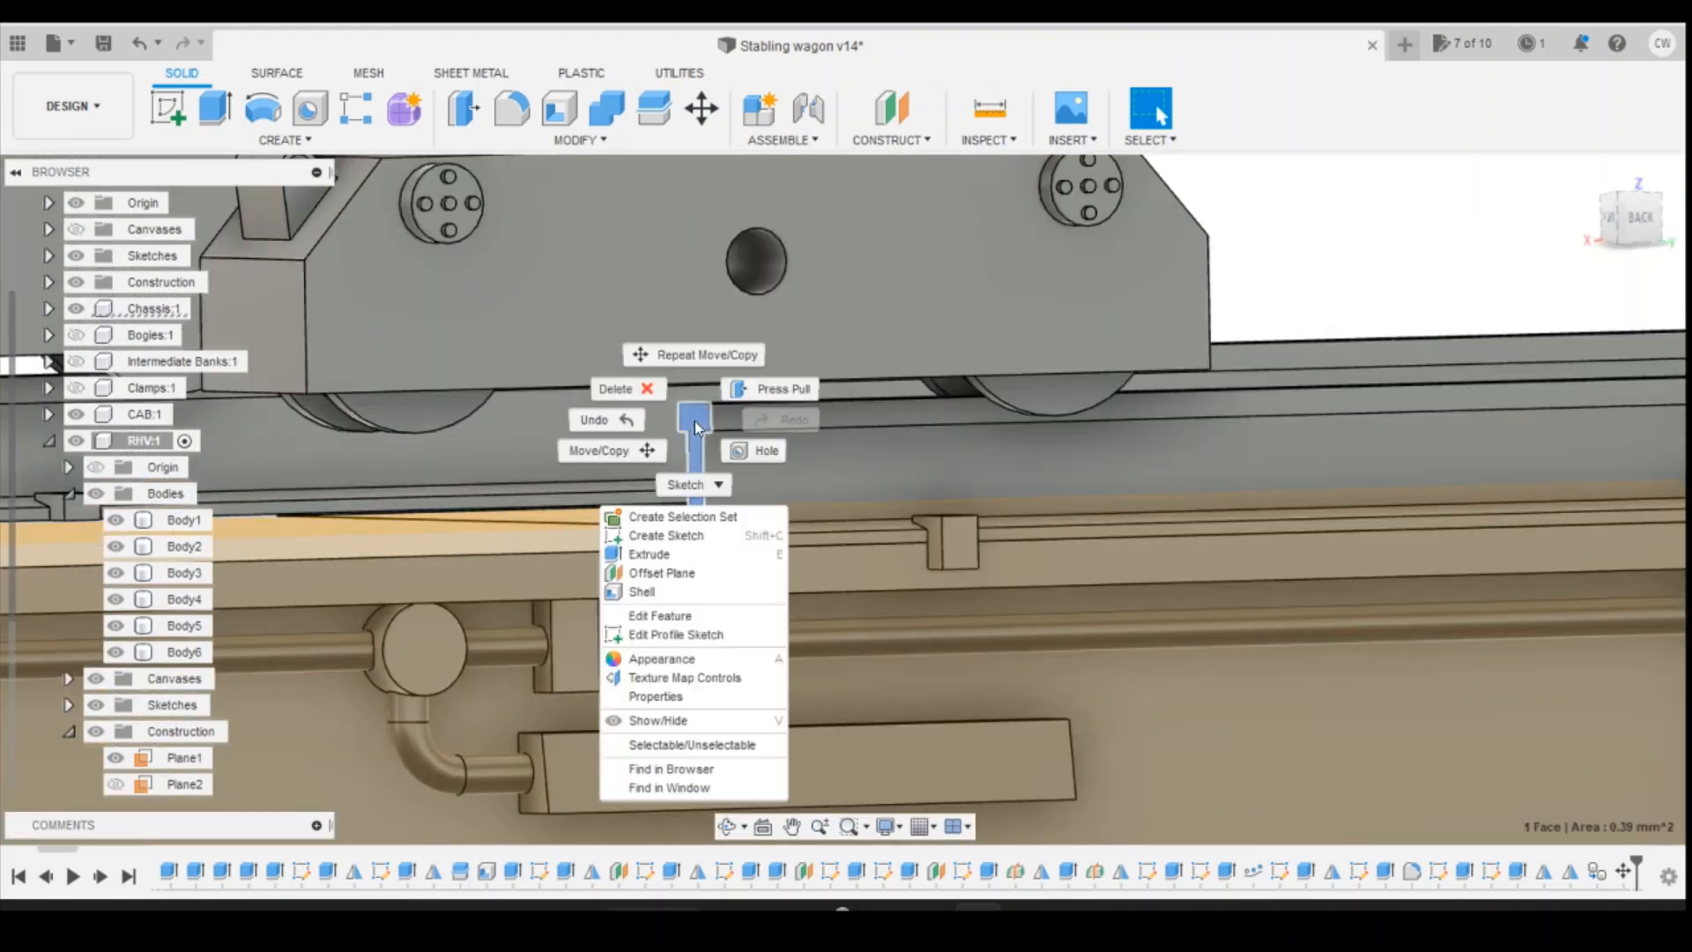
left_click(649, 554)
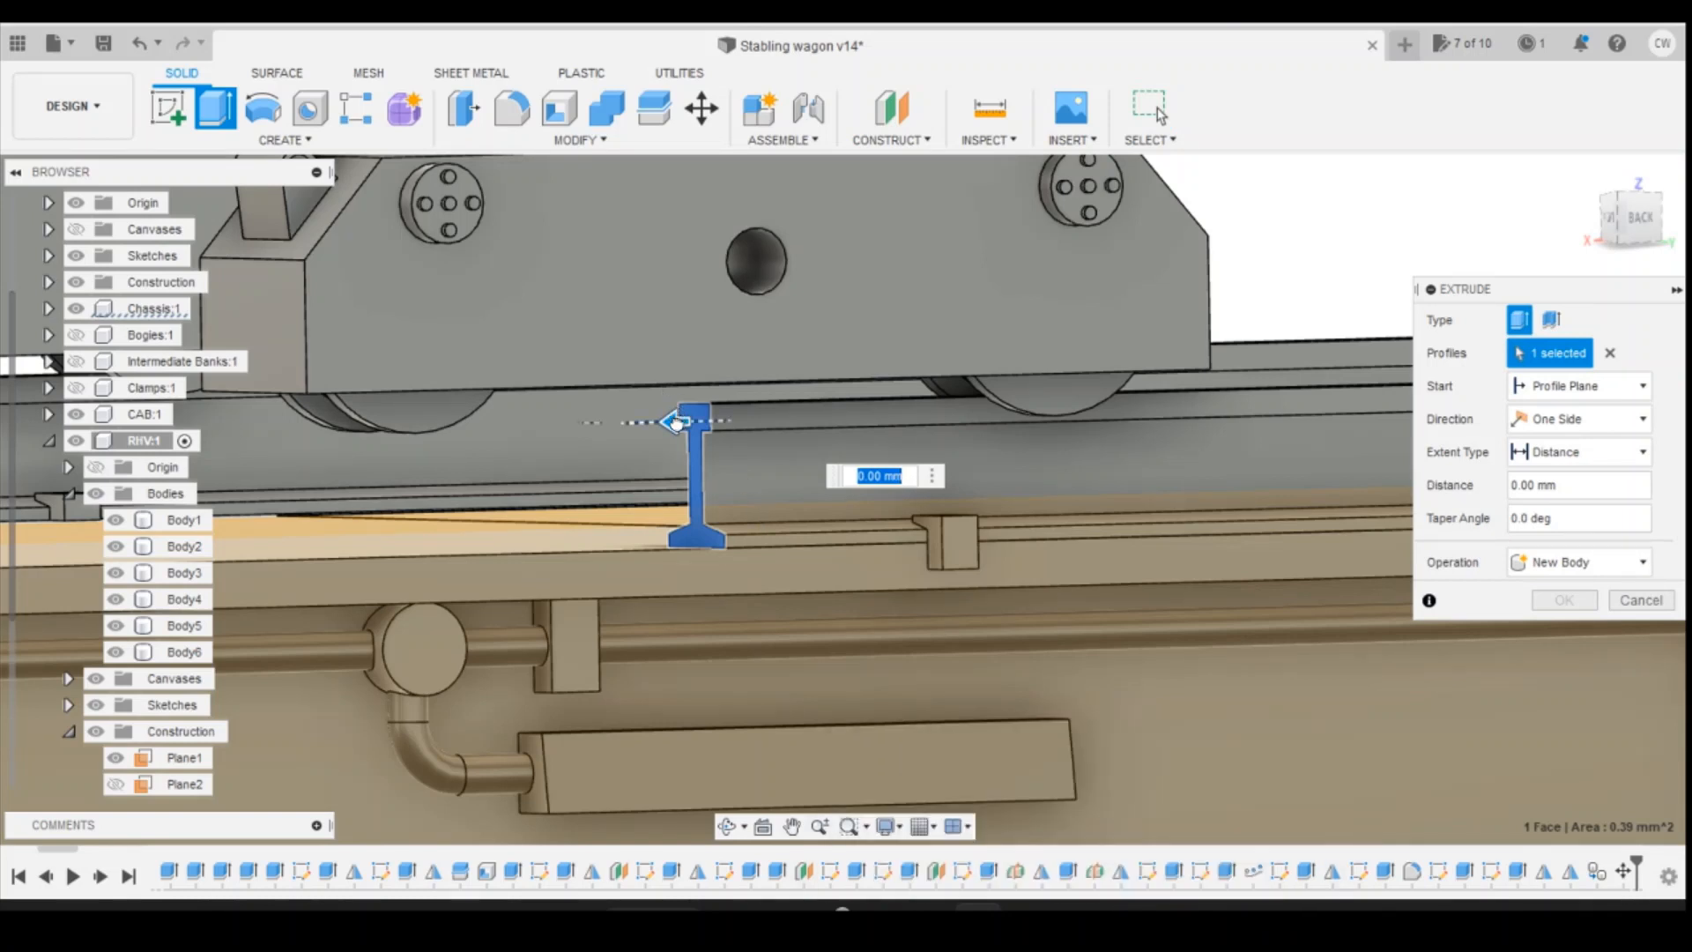
left_click_drag(675, 422, 261, 464)
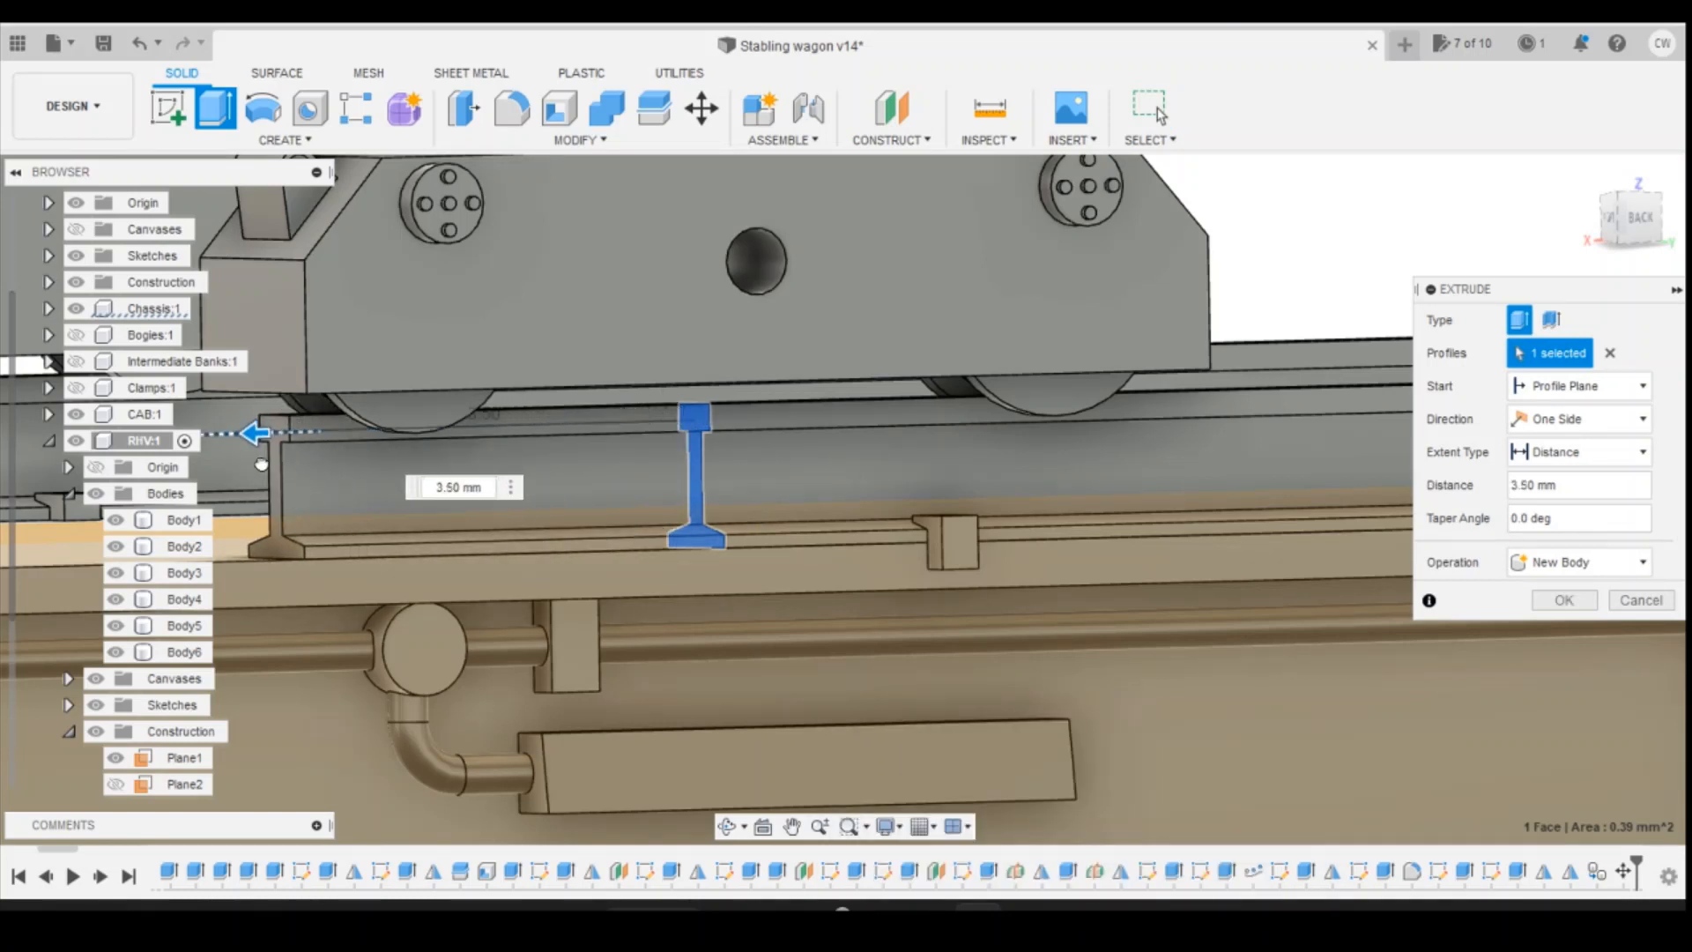
left_click(1639, 227)
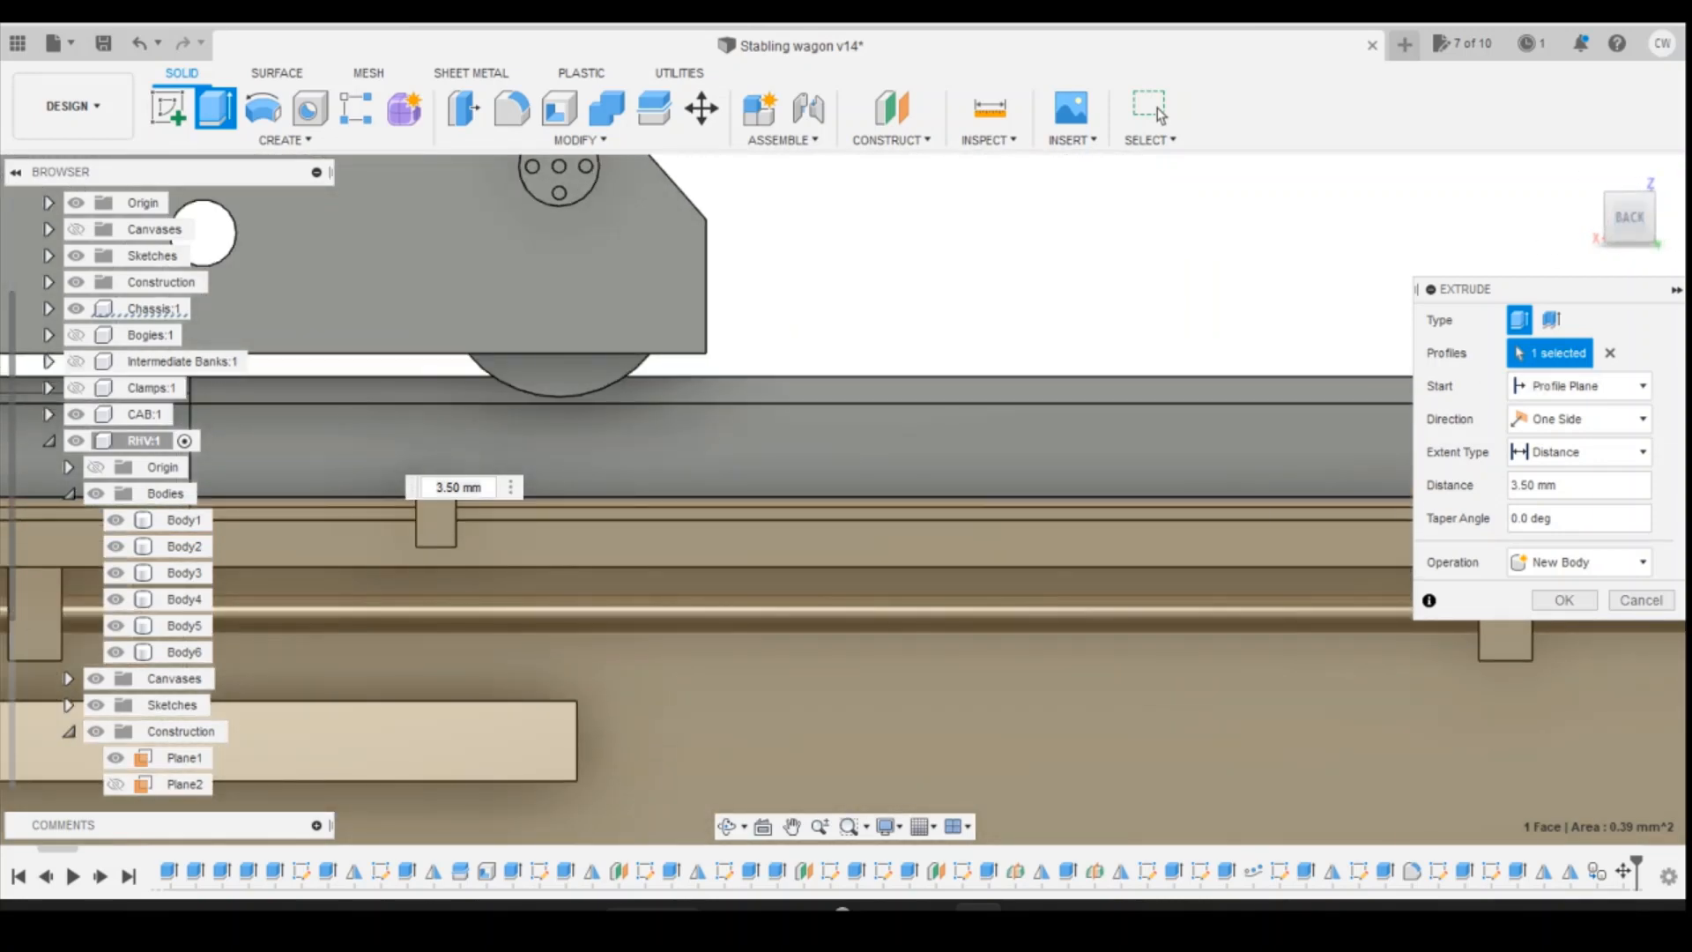
scroll(643, 454, "up", 5)
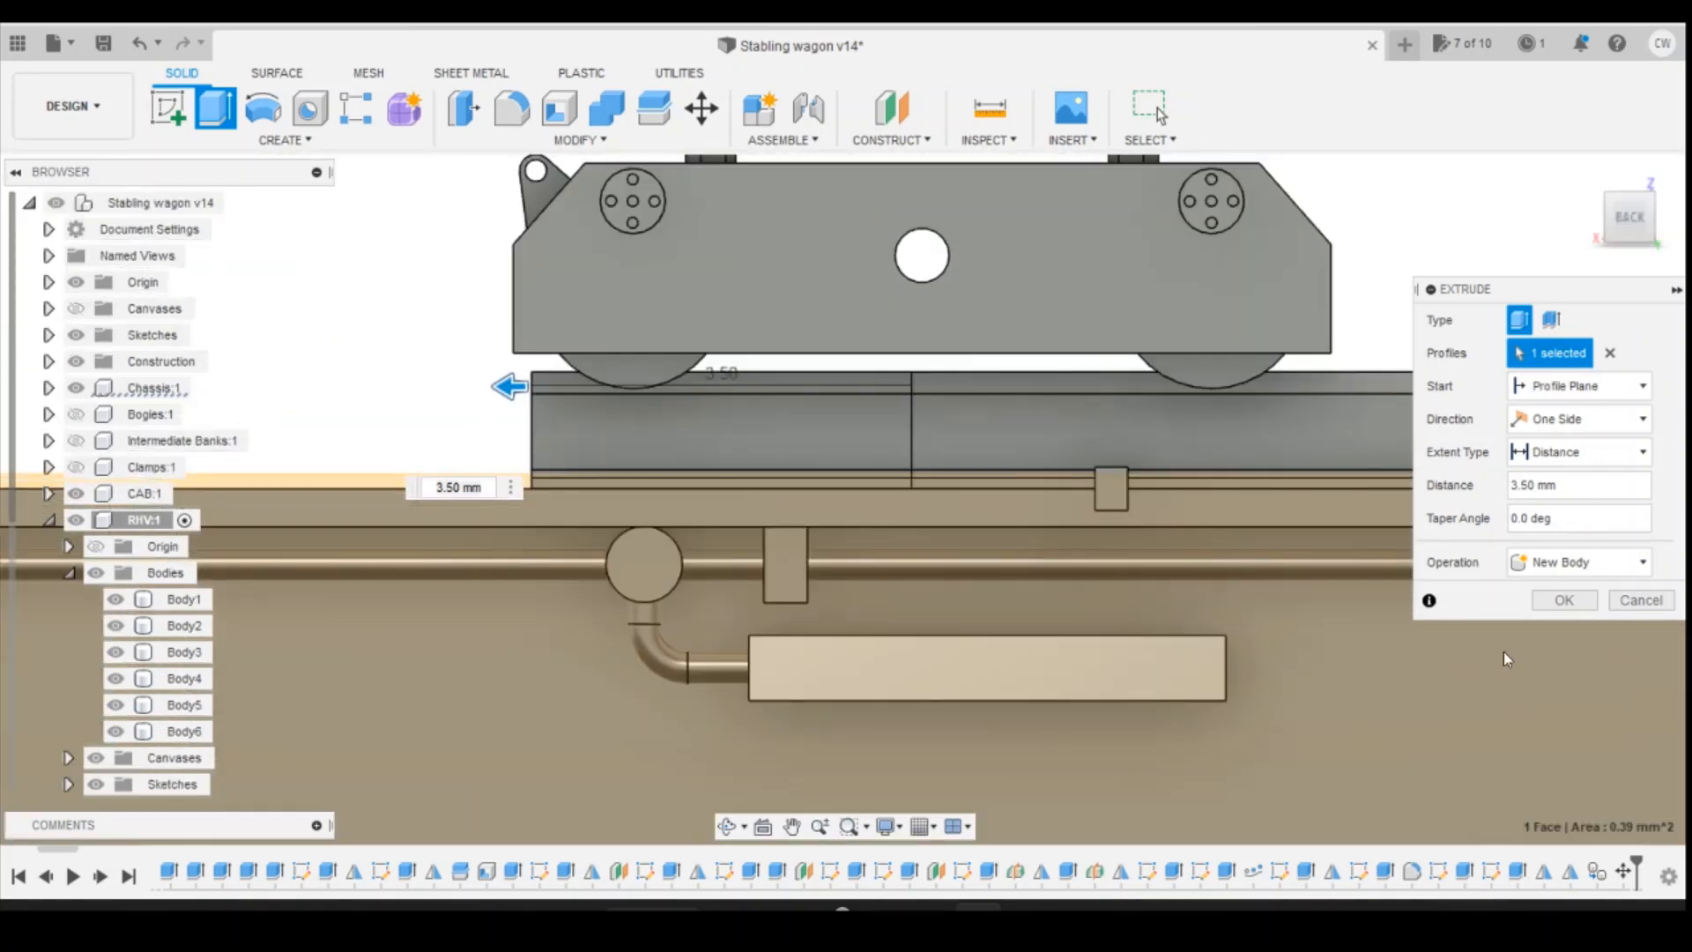
left_click(1578, 562)
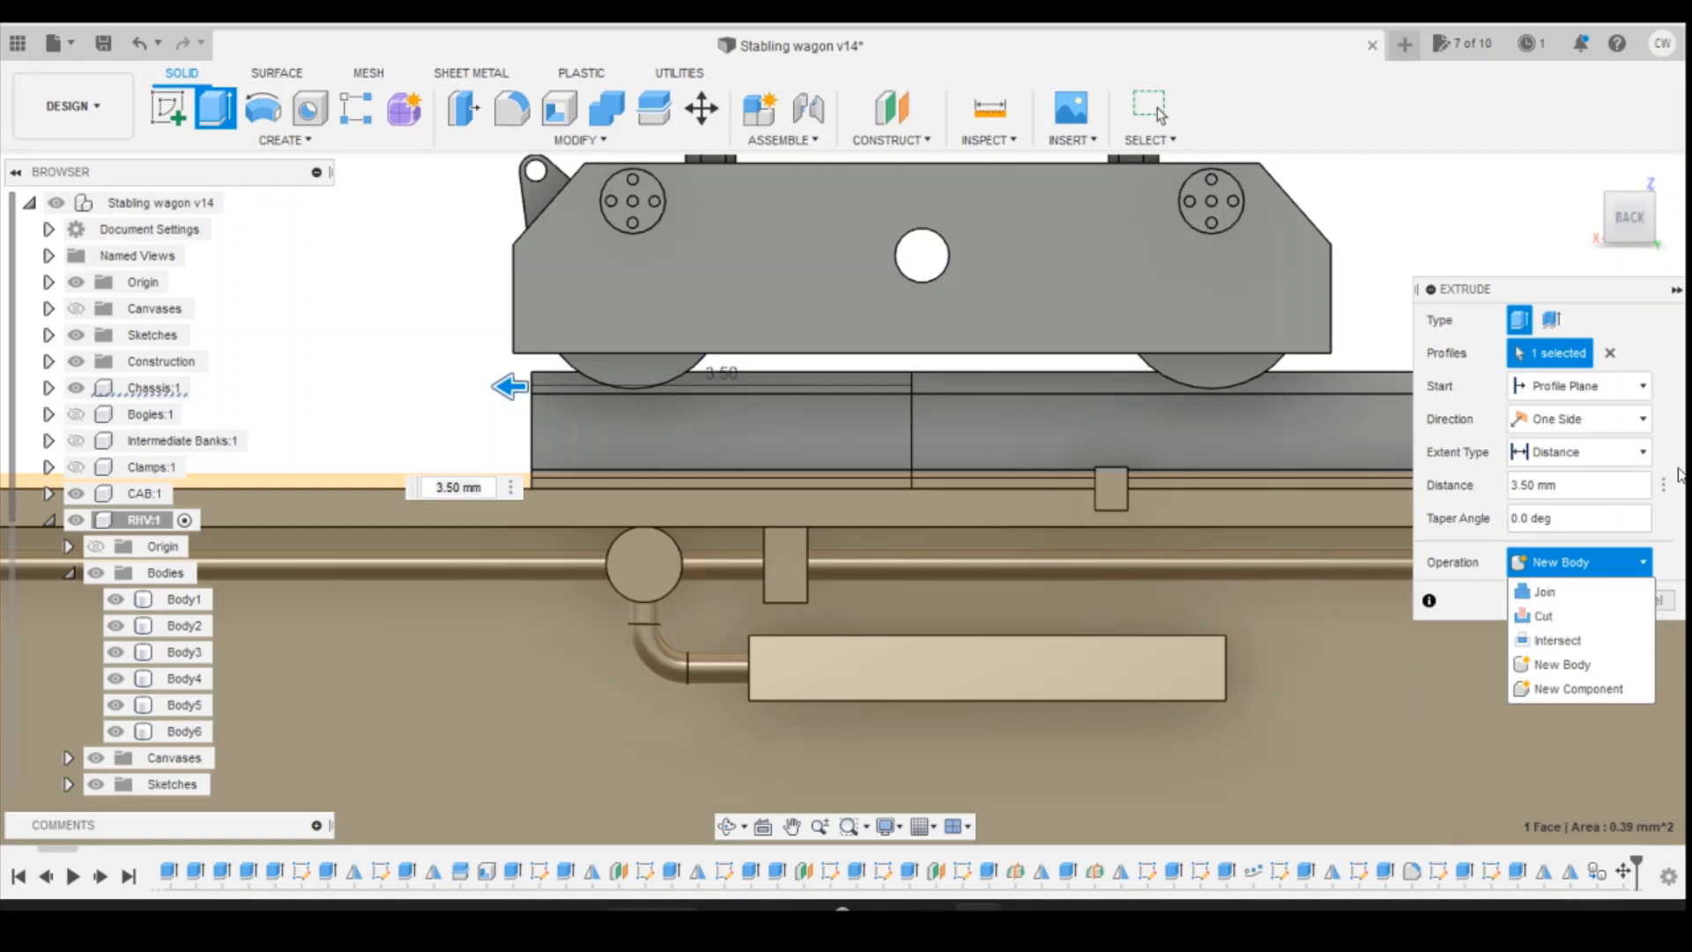
key("Return")
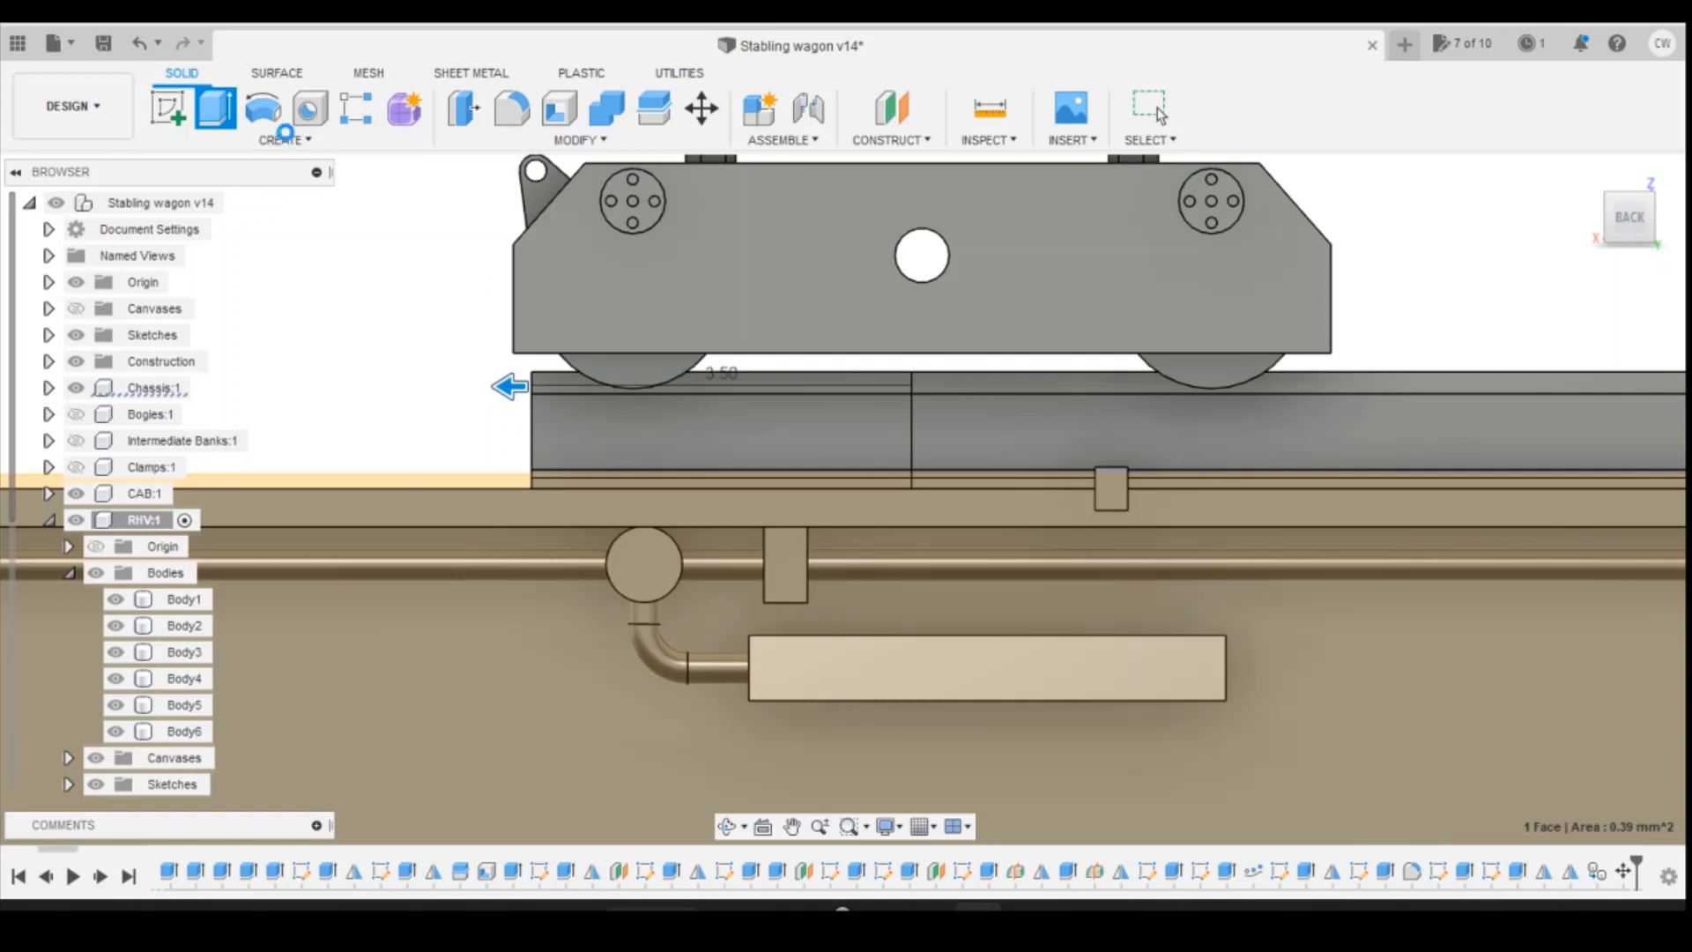
left_click(138, 45)
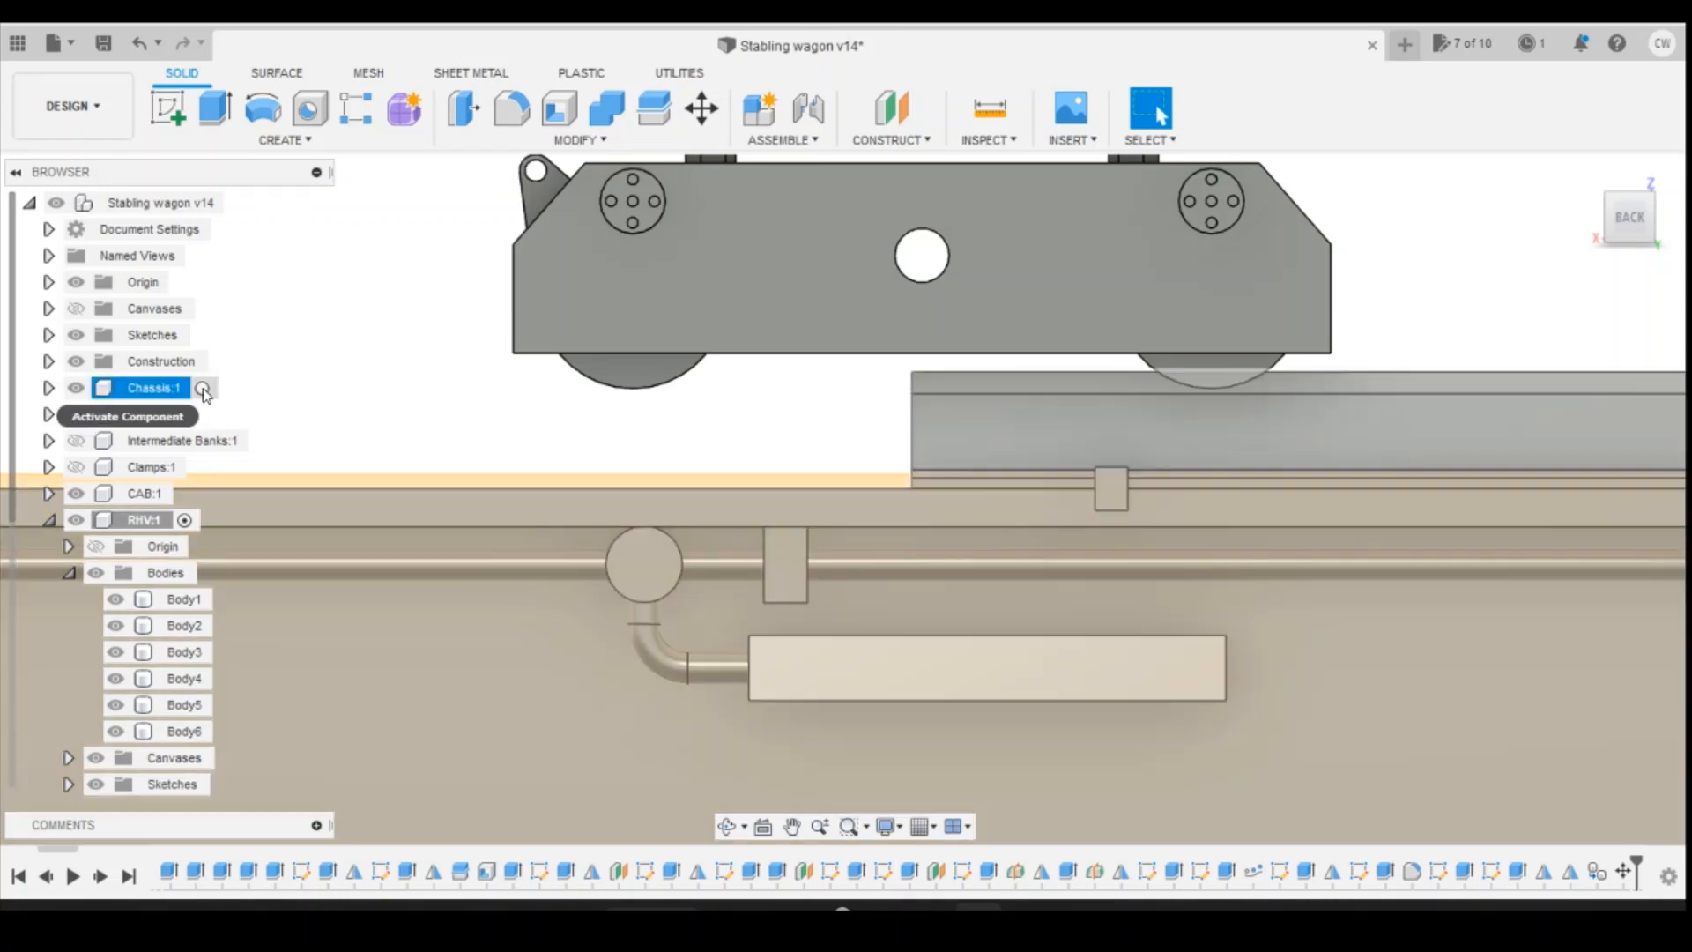
Step: Activate the Chassis component and extrude both rails' end faces 3.5 mm with the Join operation to extend them under the side frames
left_click(210, 388)
left_click_drag(1629, 208, 1645, 221)
left_click(521, 295)
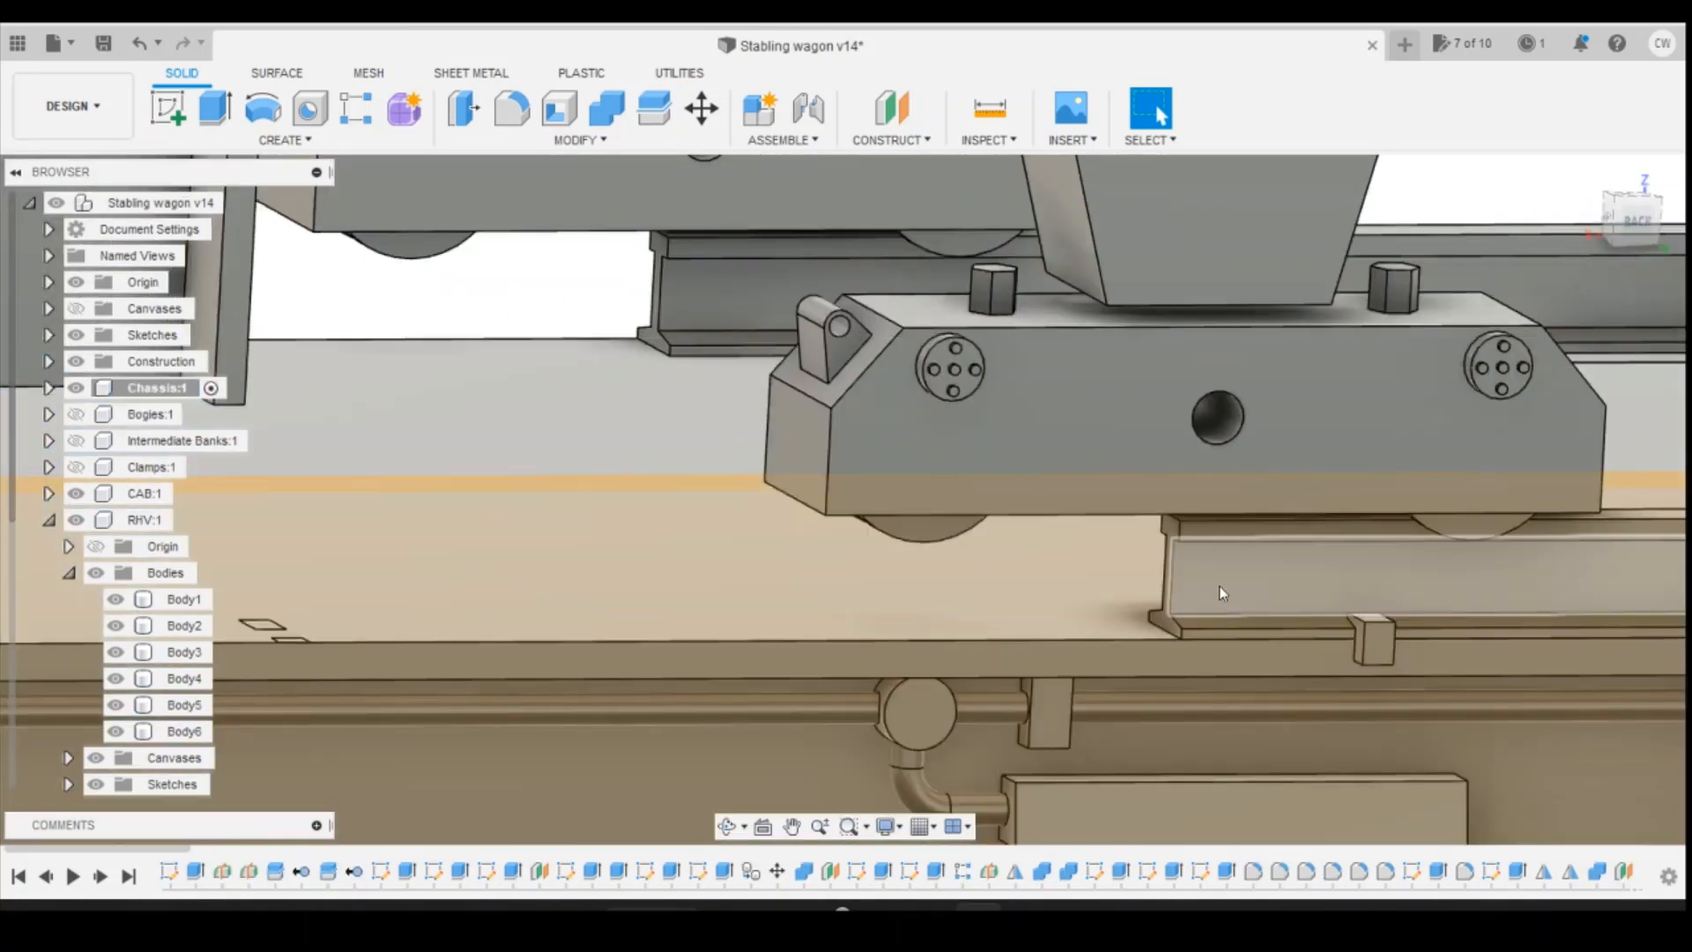
scroll(1172, 531, "up", 2)
left_click(1176, 520)
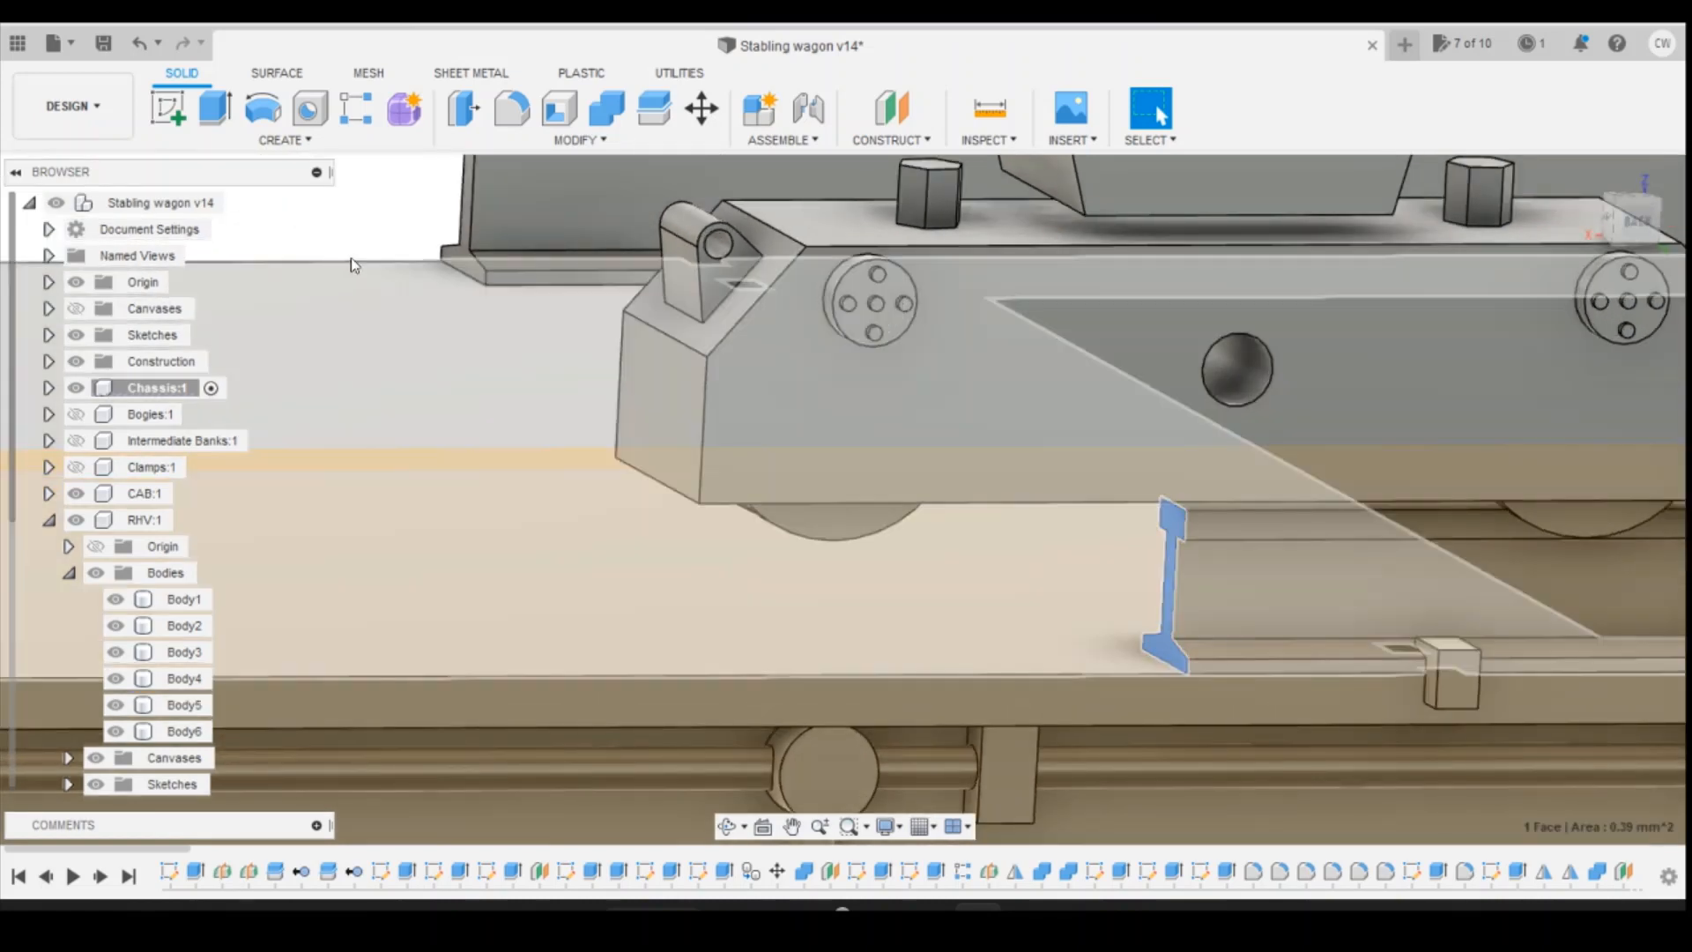
left_click(463, 264, "ctrl")
right_click(463, 265)
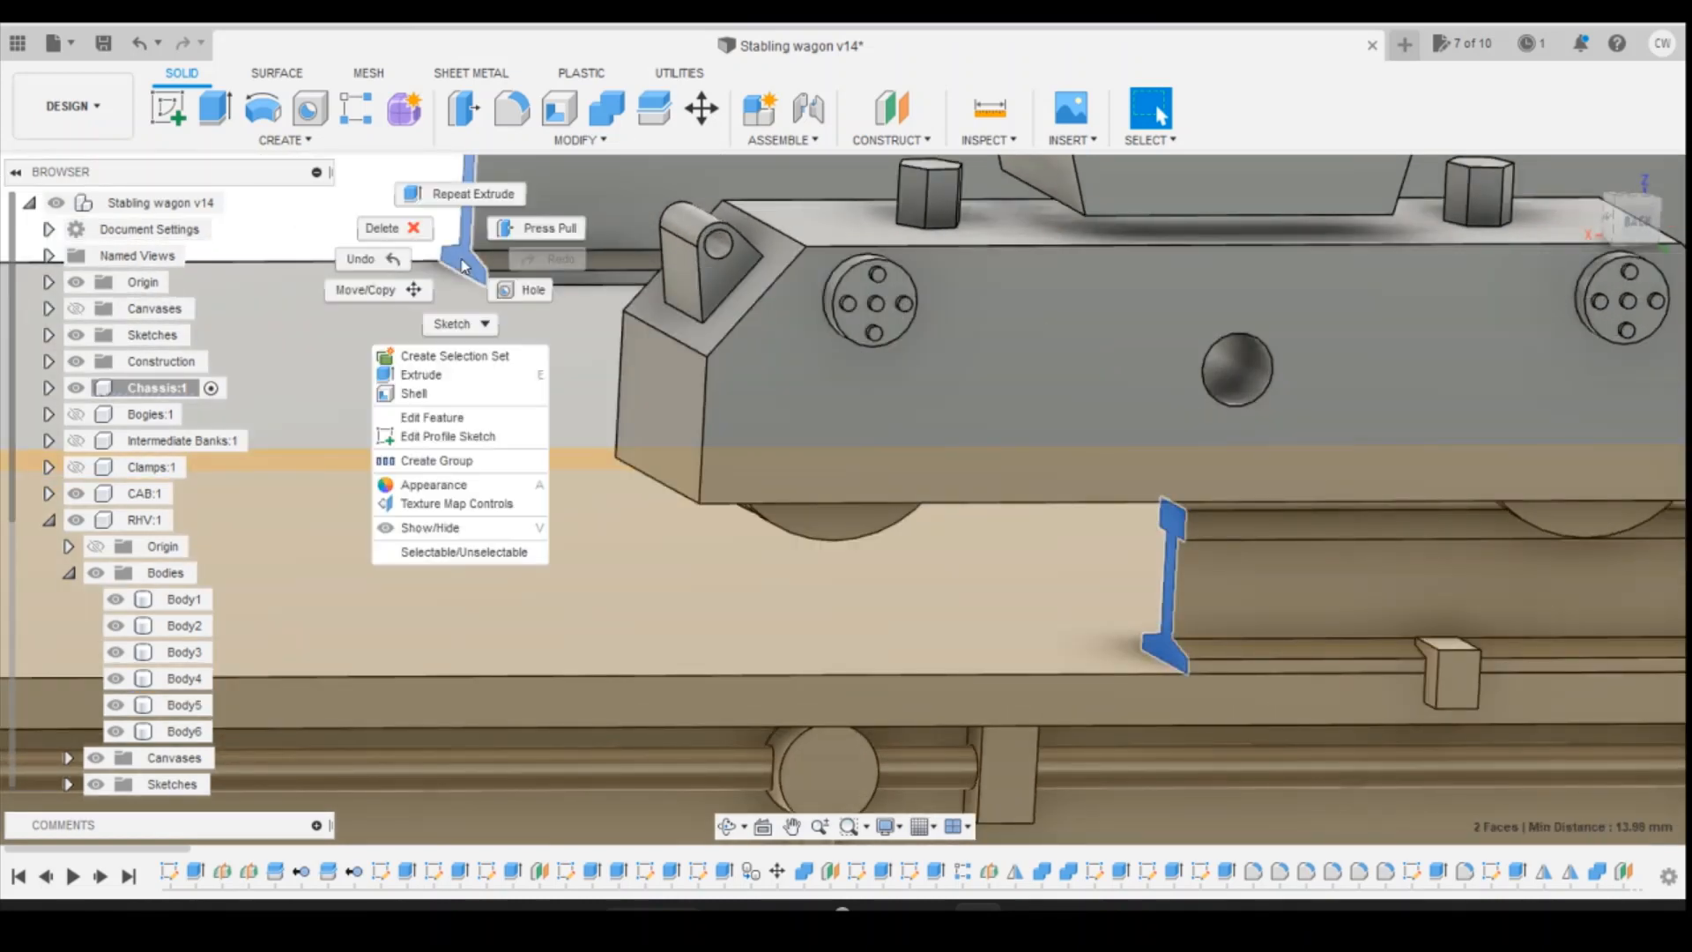
left_click(421, 374)
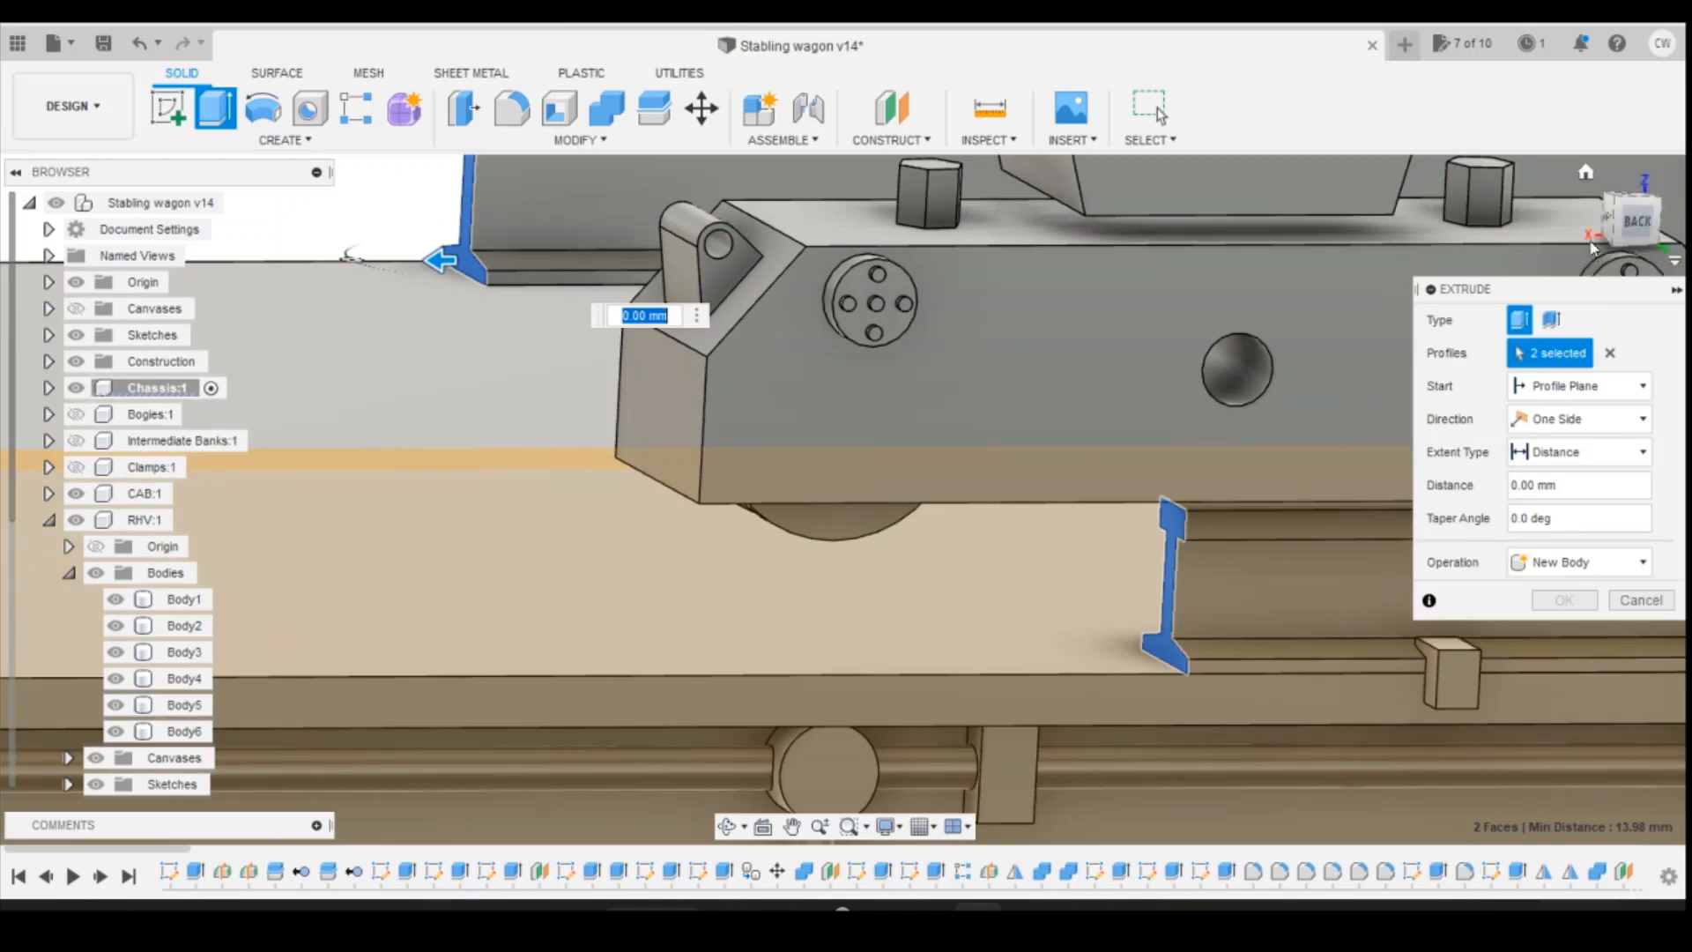
left_click(1635, 219)
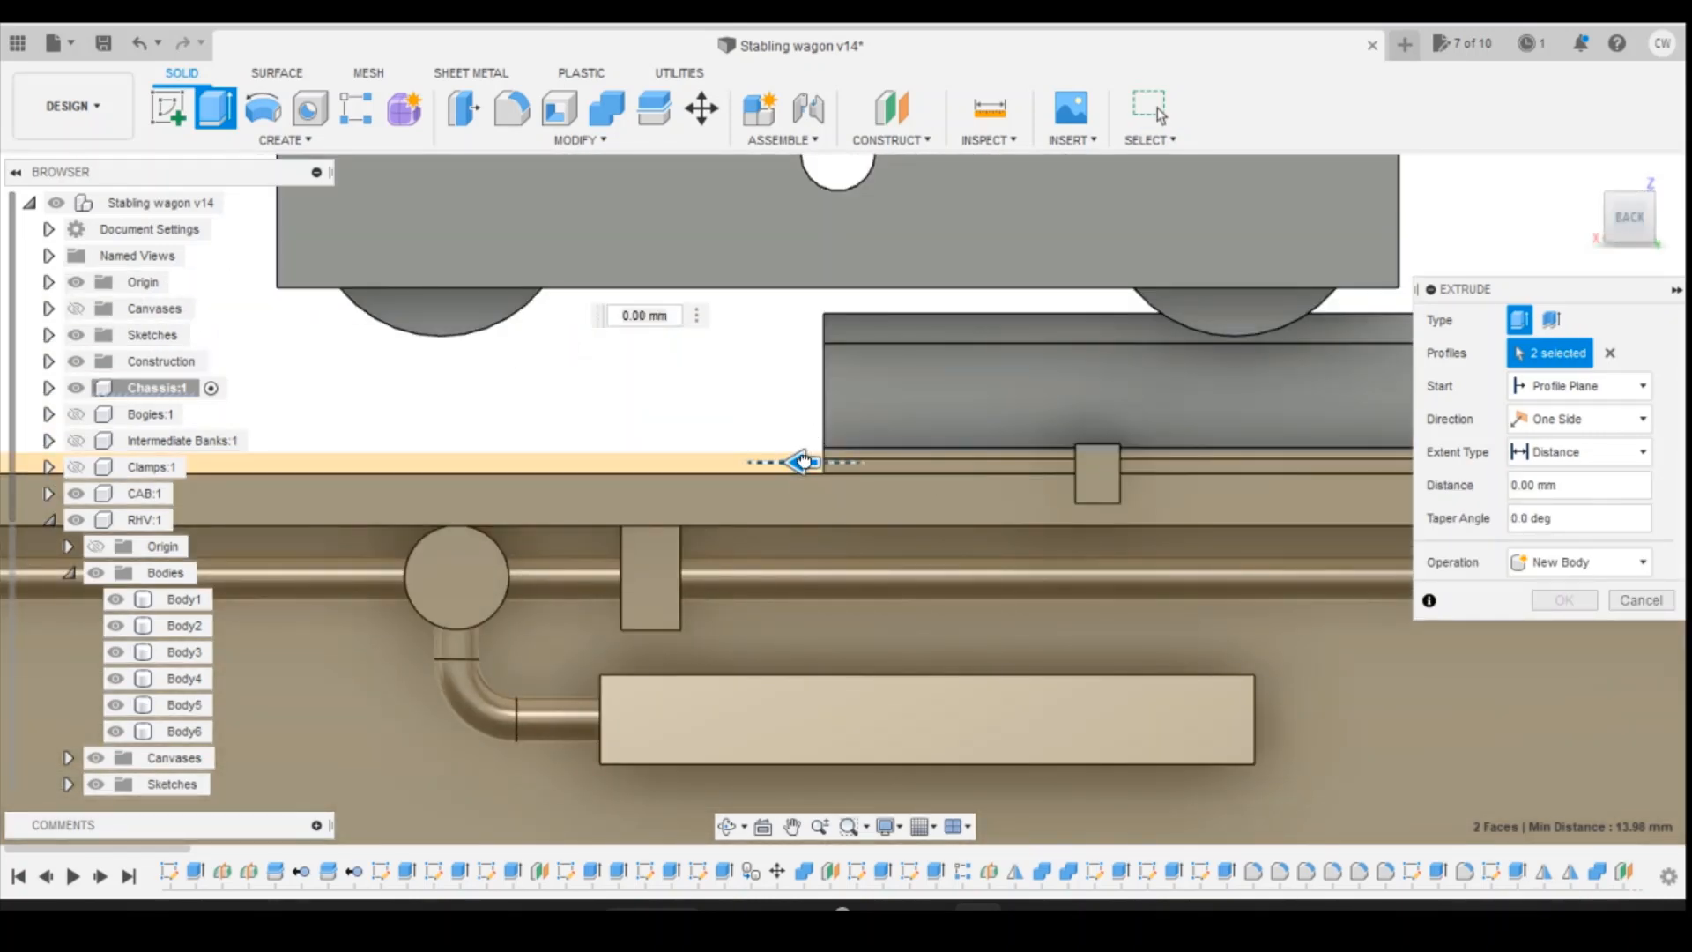
left_click_drag(803, 462, 275, 458)
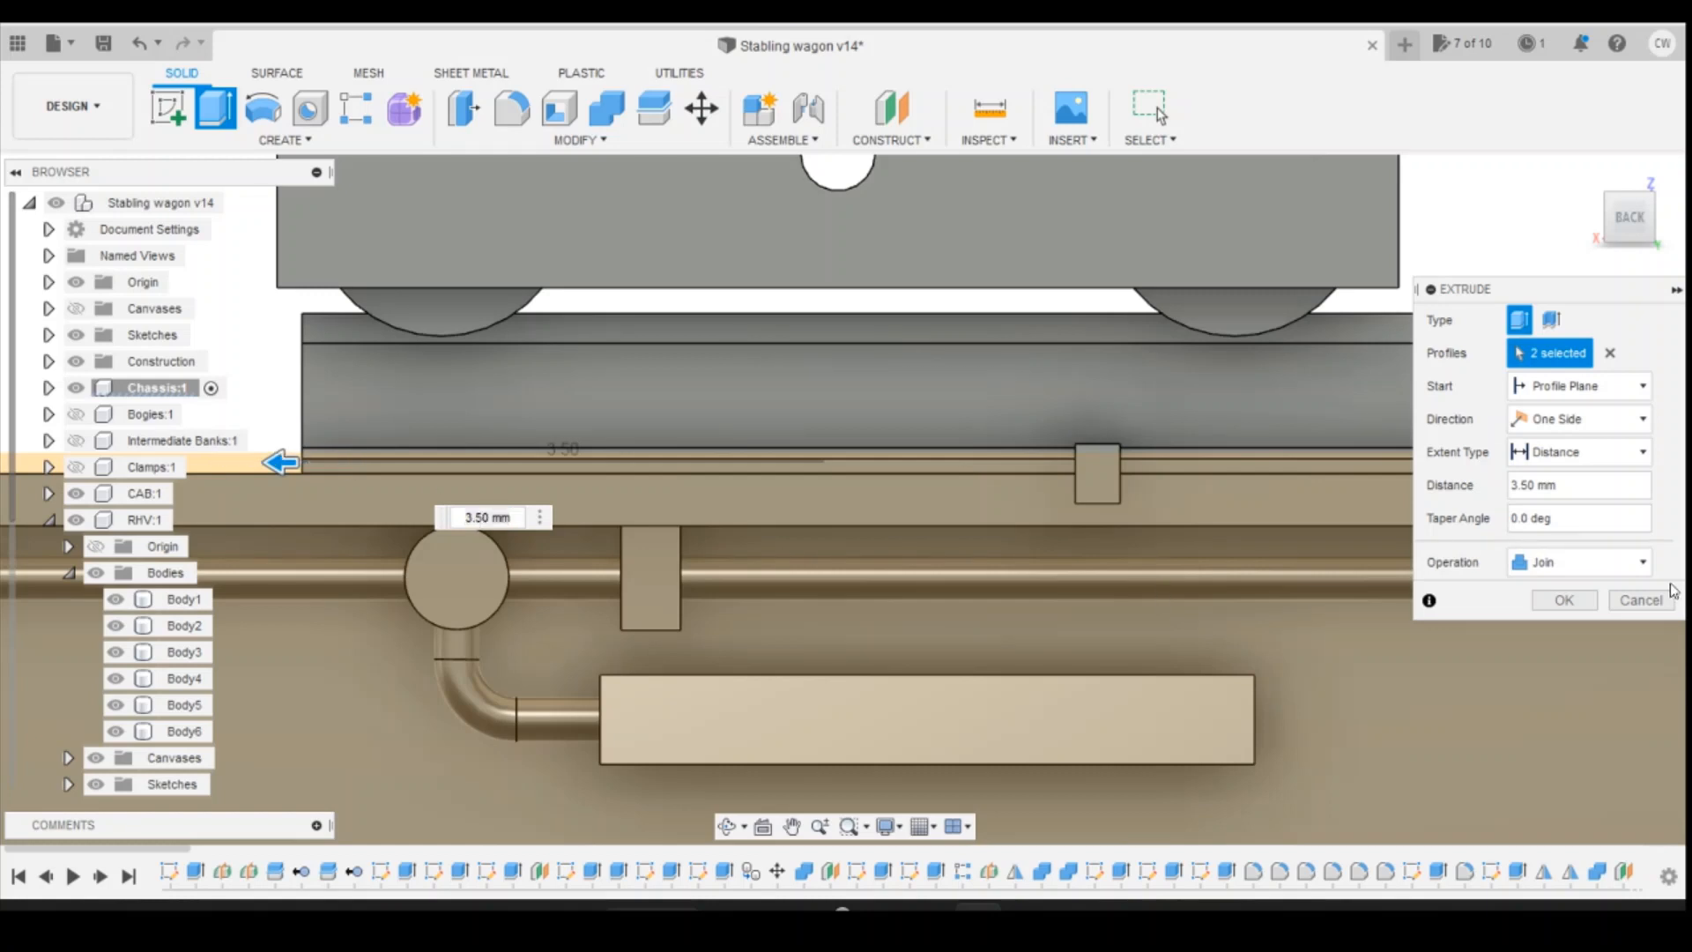
left_click(1606, 564)
left_click(1606, 577)
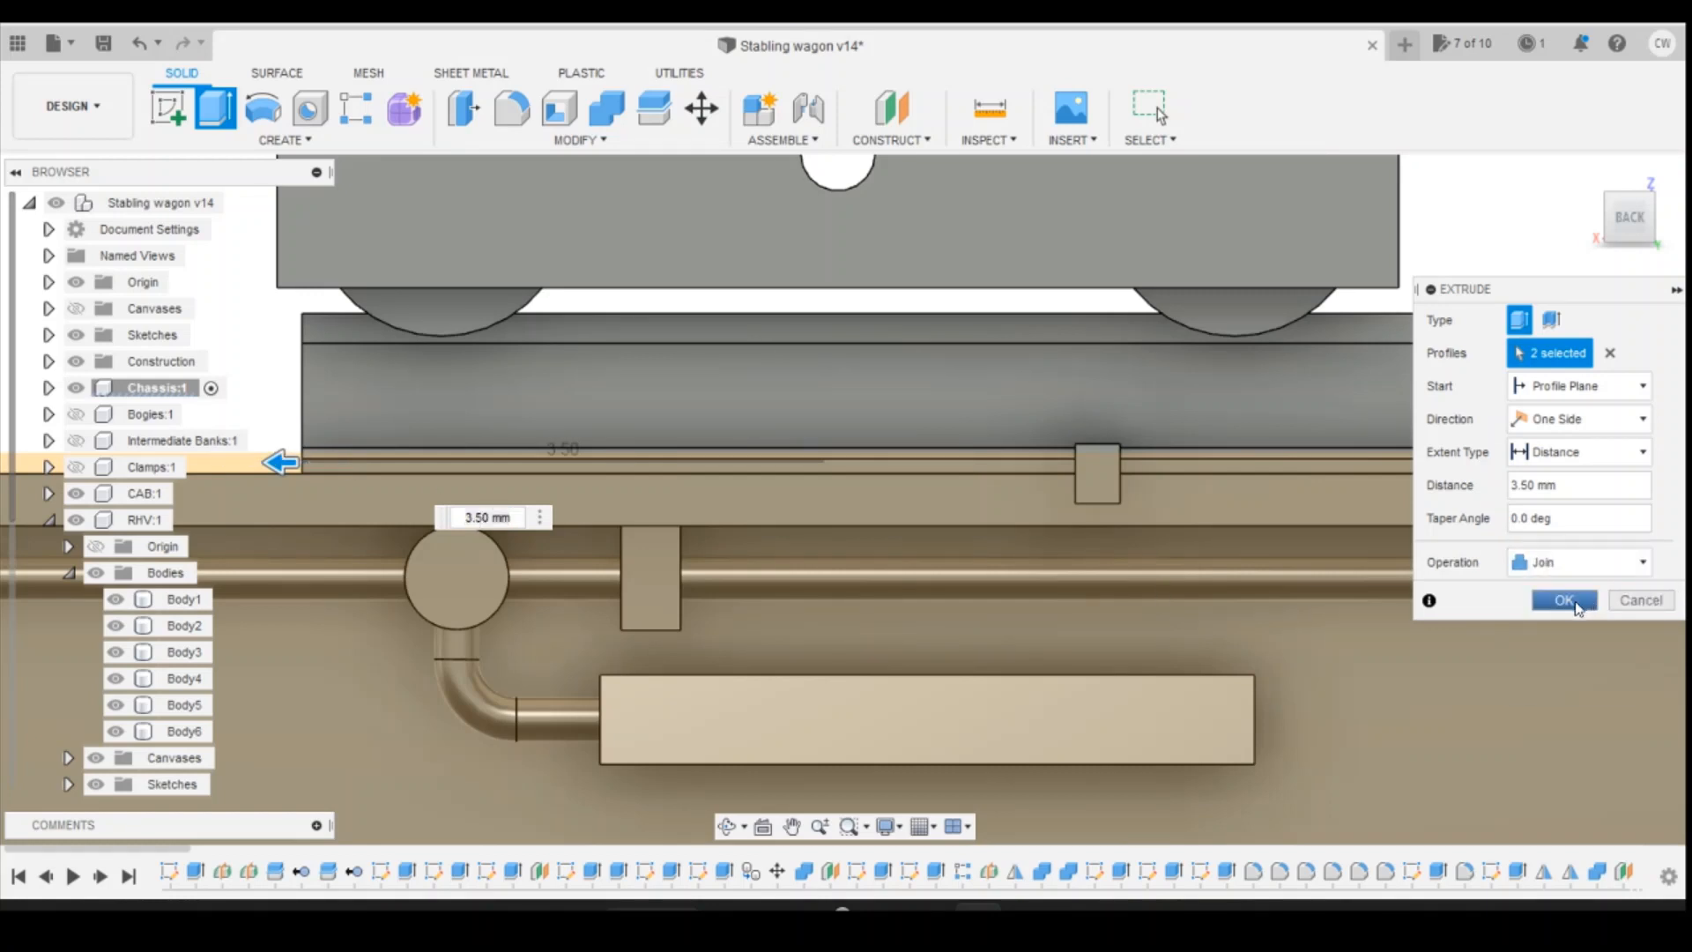
key("Return")
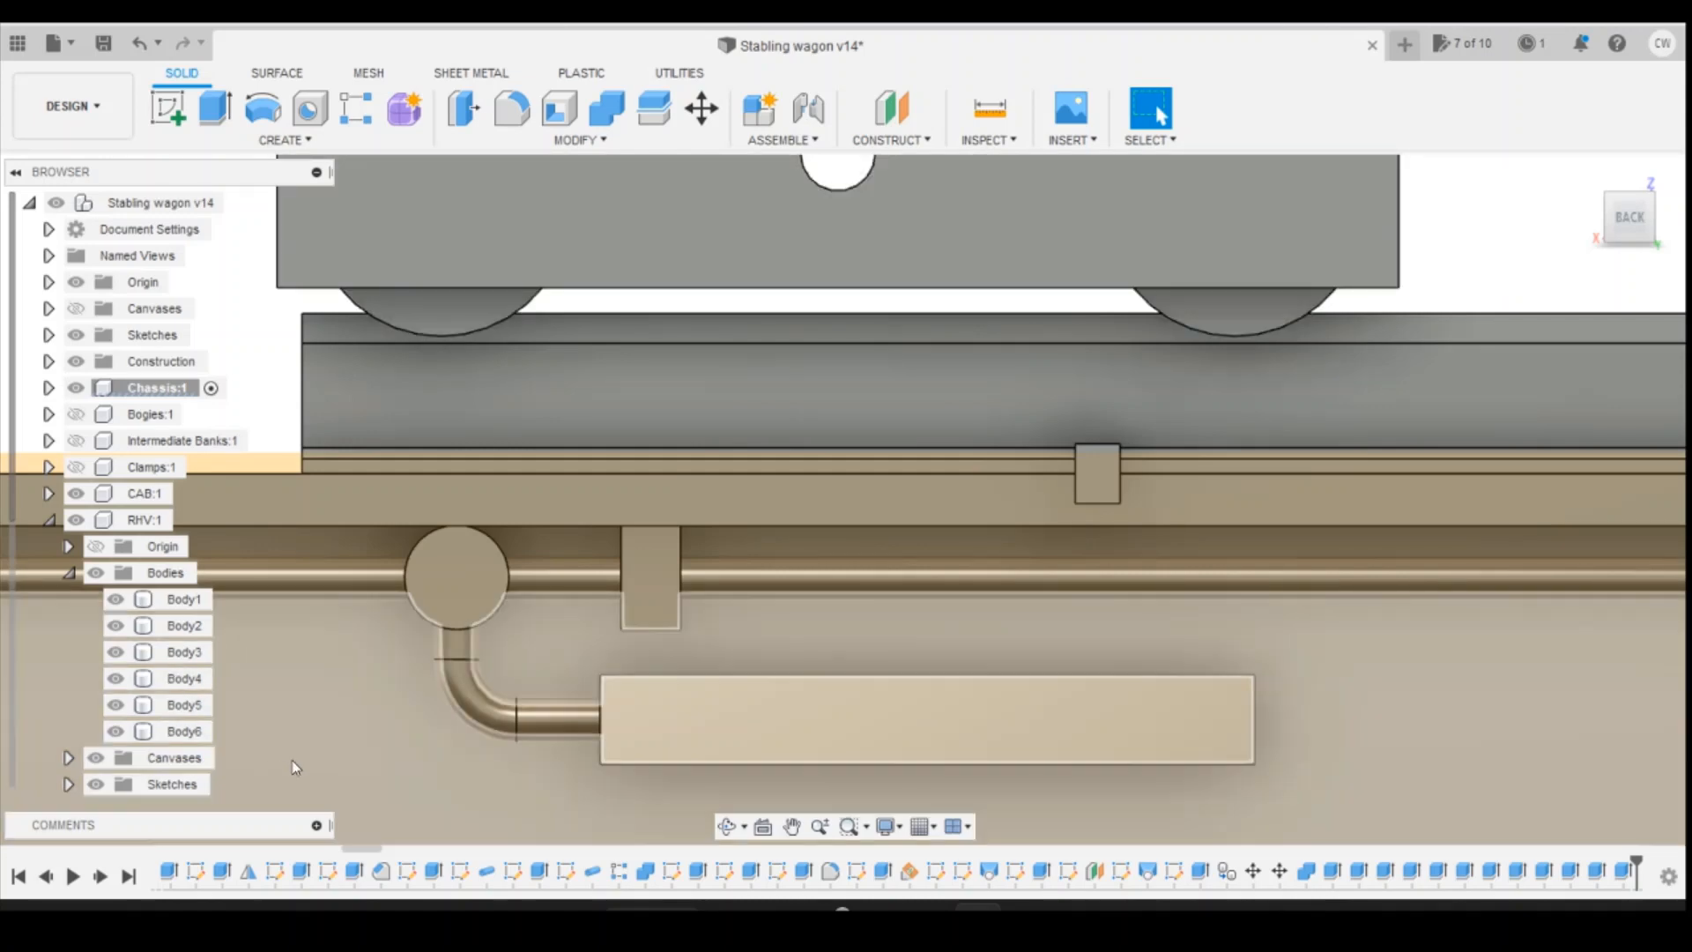
scroll(529, 726, "down", 5)
scroll(636, 488, "down", 3)
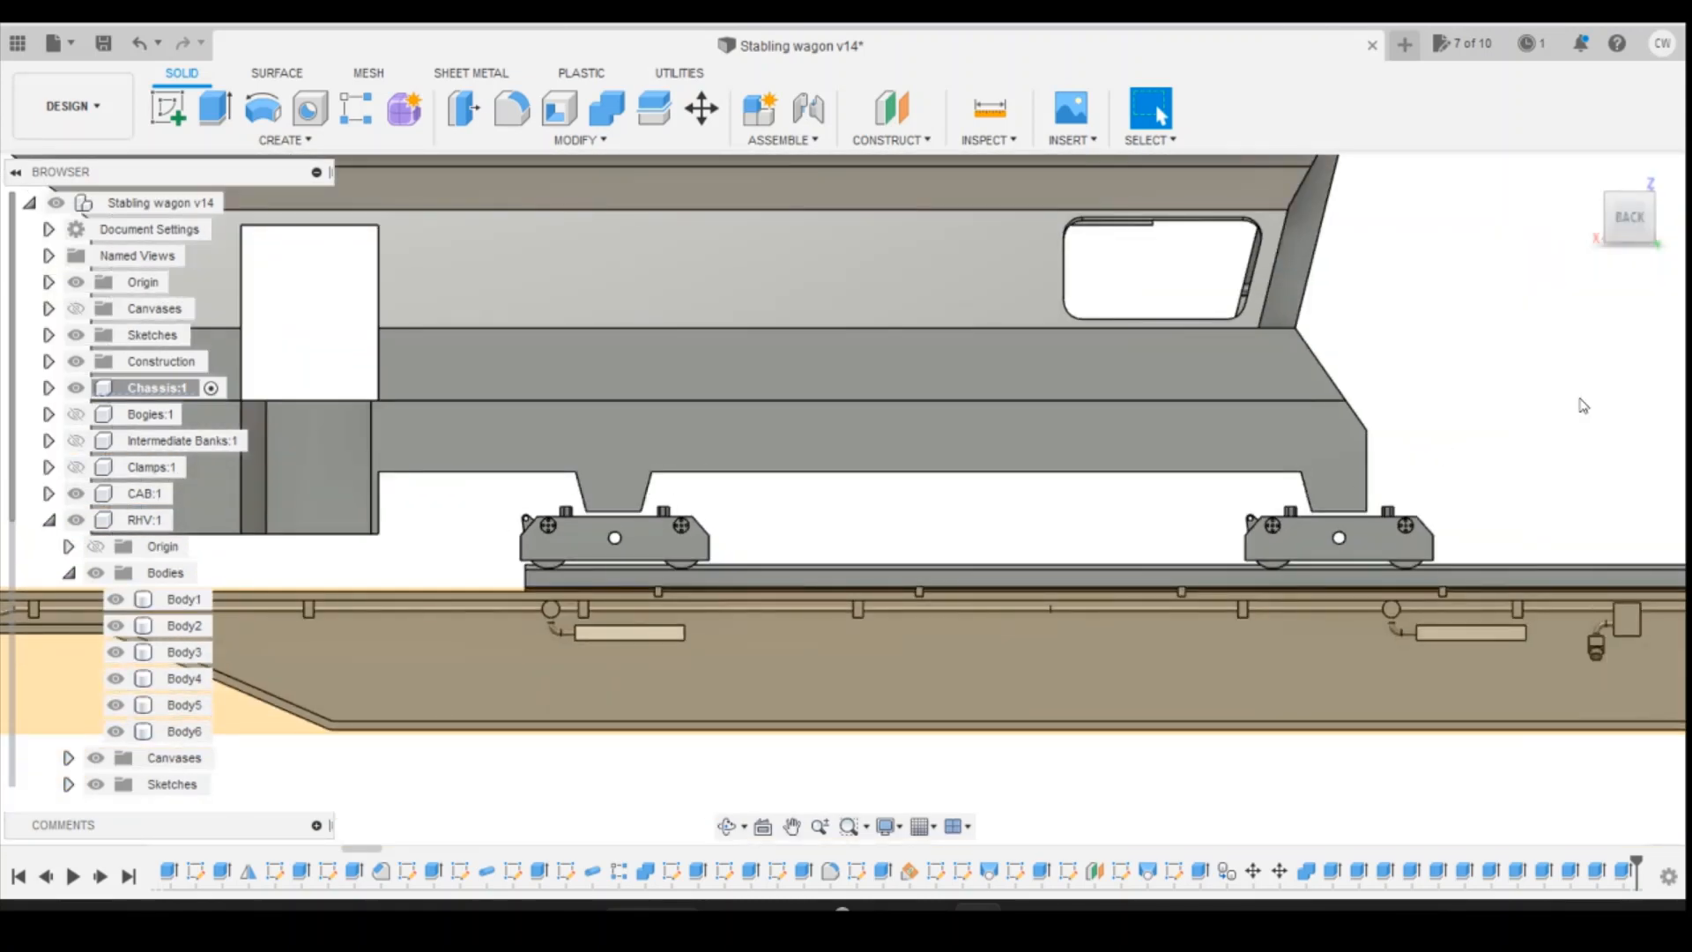
left_click(1627, 225)
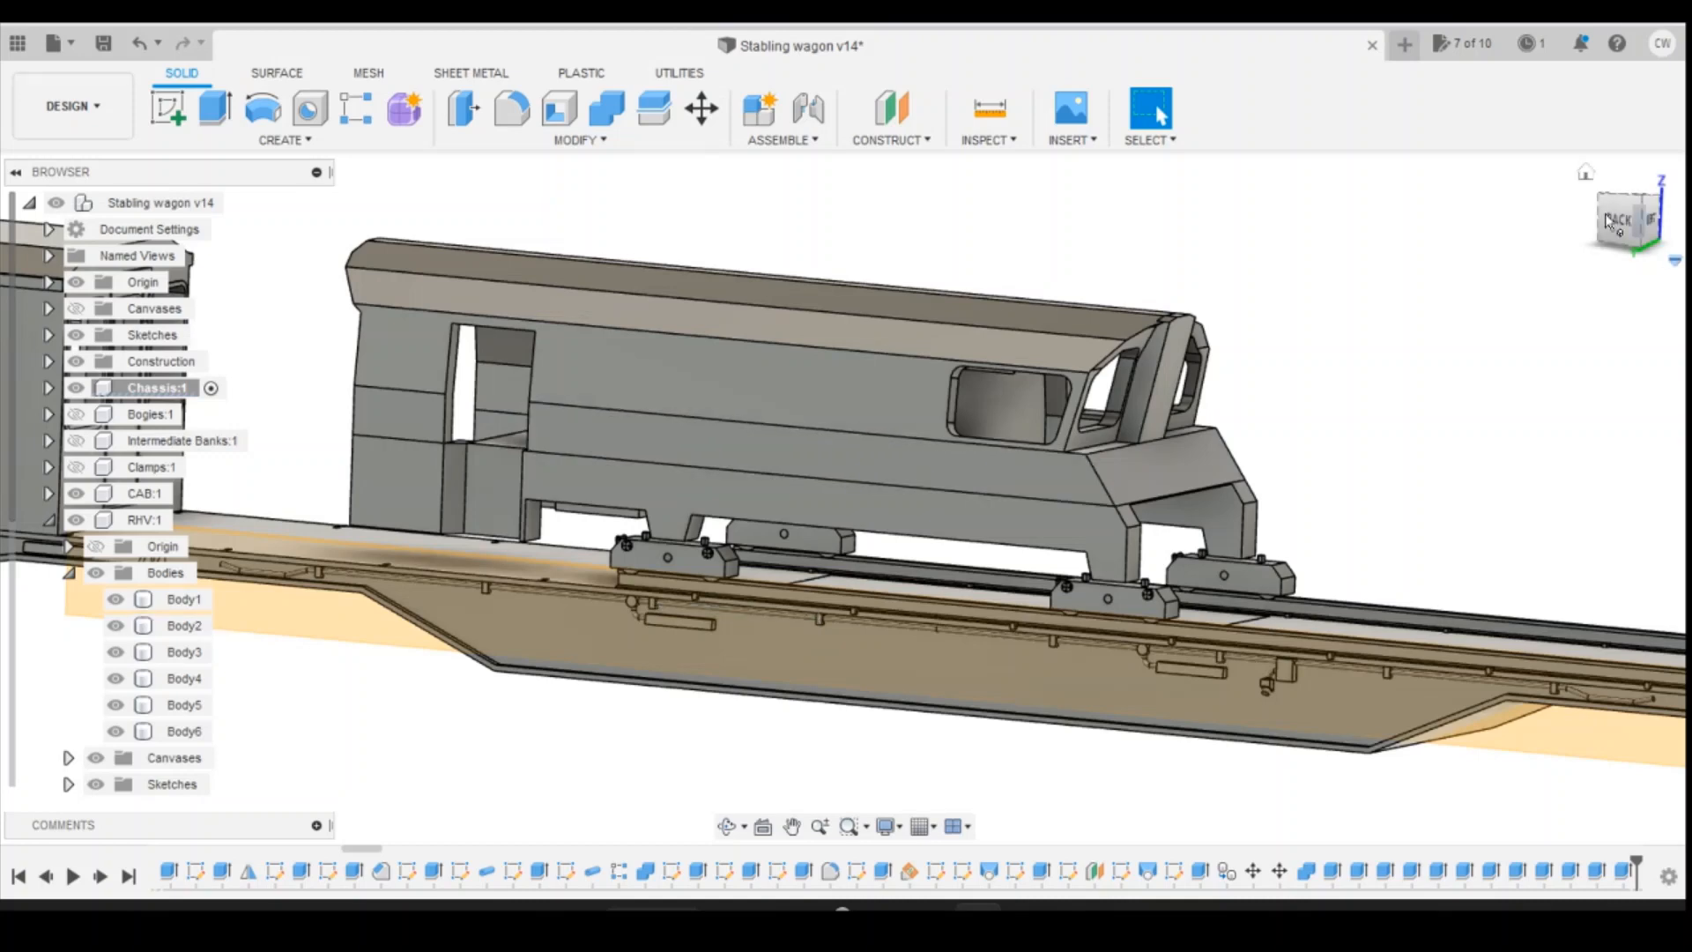
left_click_drag(1625, 218, 1593, 212)
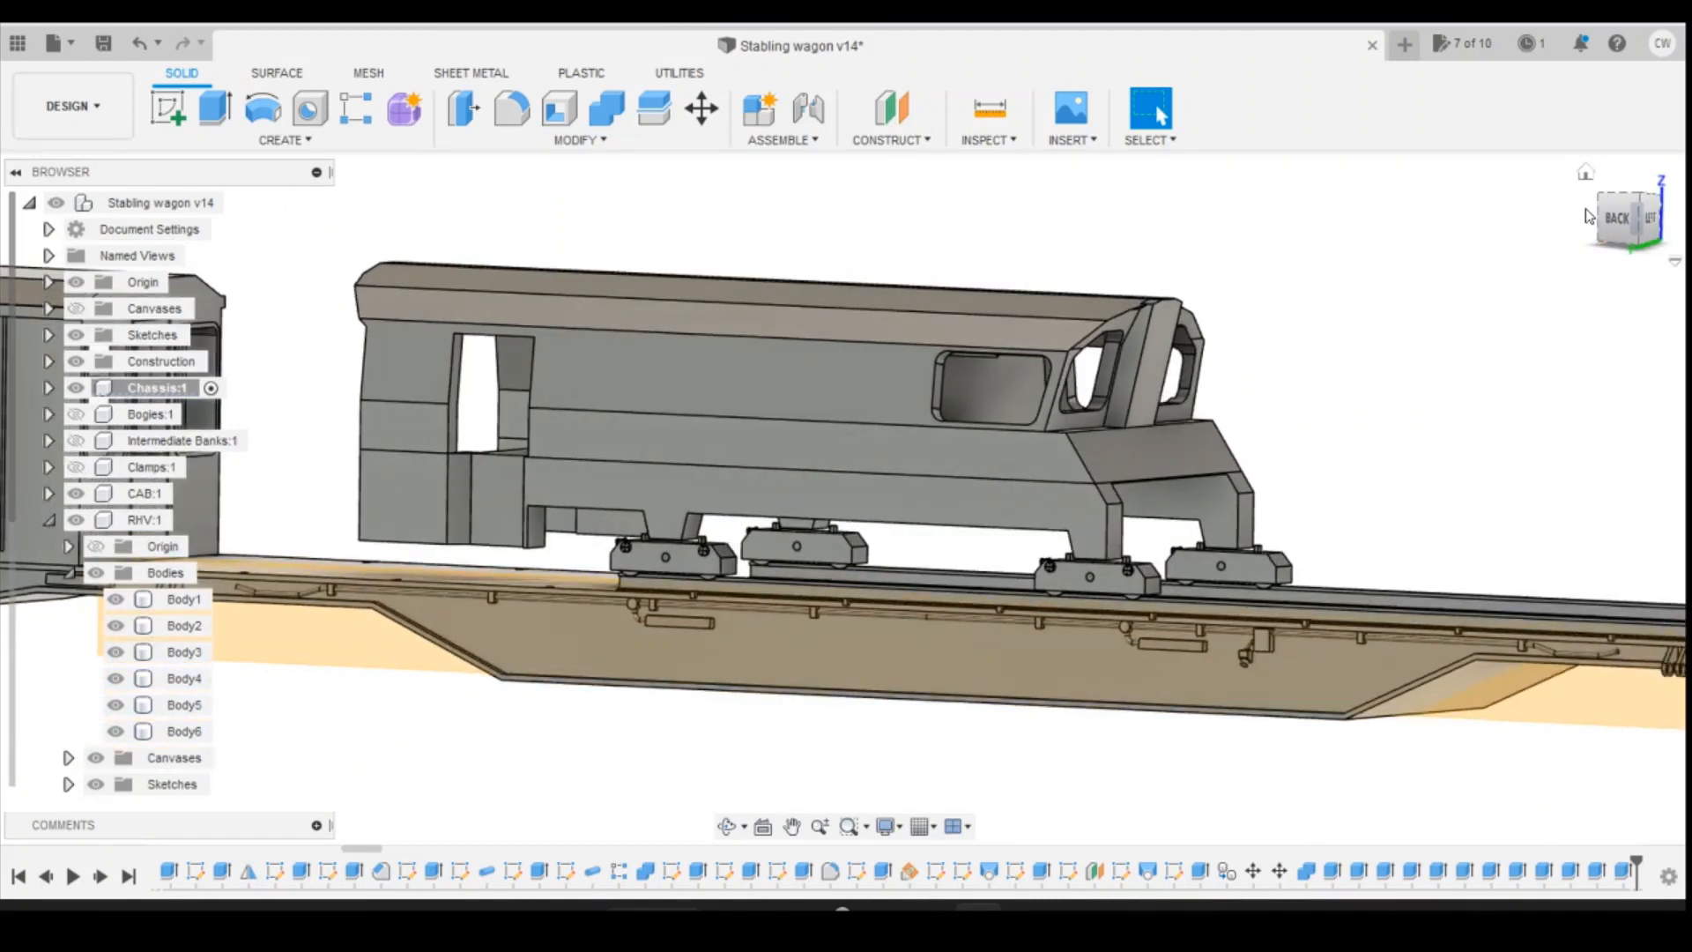